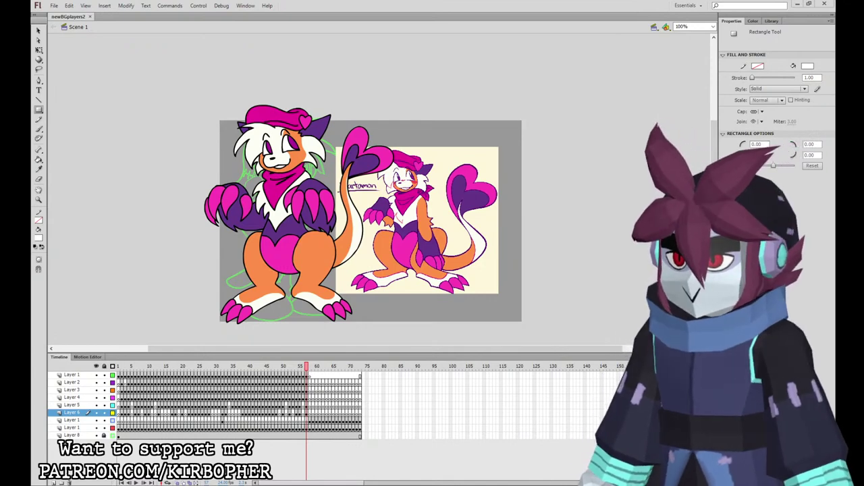
Review the finished character drawings frame by frame from frame 40 to frame 57 beside their reference images.
drag(306, 365, 249, 366)
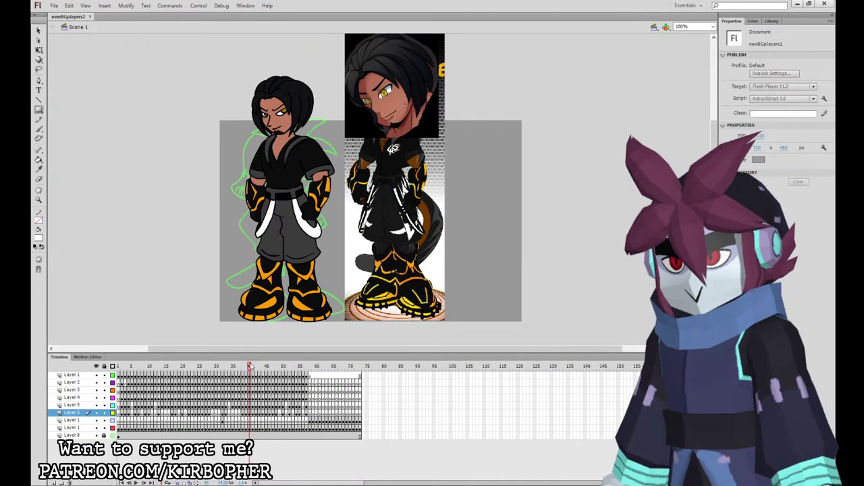
key(period)
key(period)
key(period)
key(period)
key(period)
key(period)
key(period)
key(period)
key(period)
key(period)
key(period)
key(period)
key(period)
key(period)
key(period)
key(period)
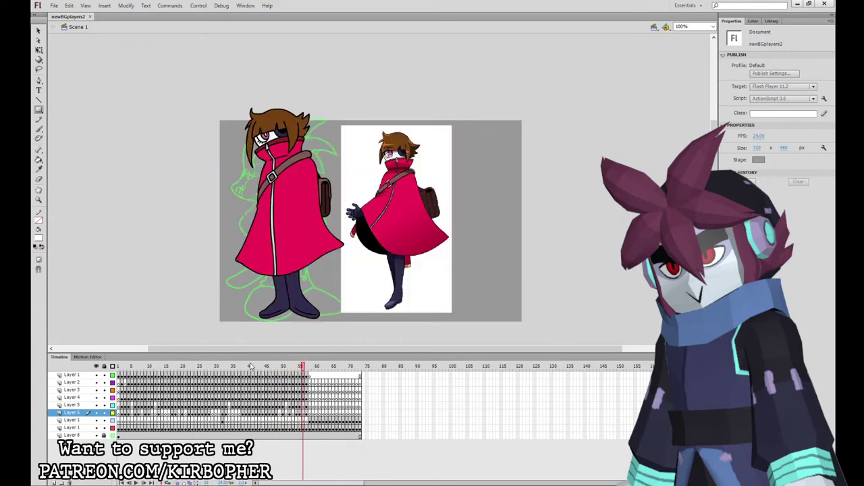
key(period)
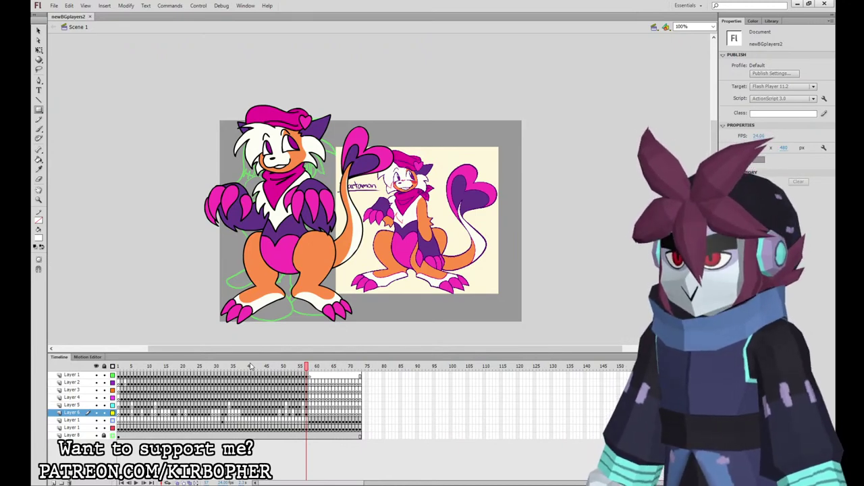
On frame 58 of Layer 2, ink the helmet's crest, brow plate and face outline over the sketch with a black brush.
click(311, 412)
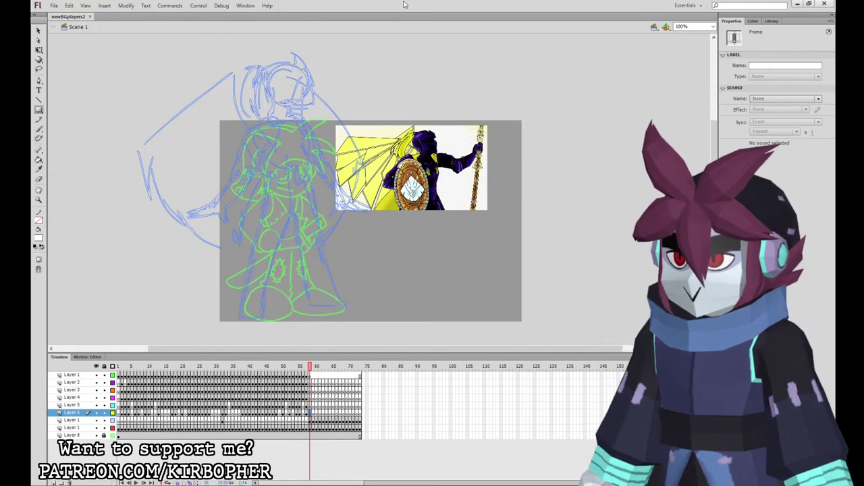
click(310, 382)
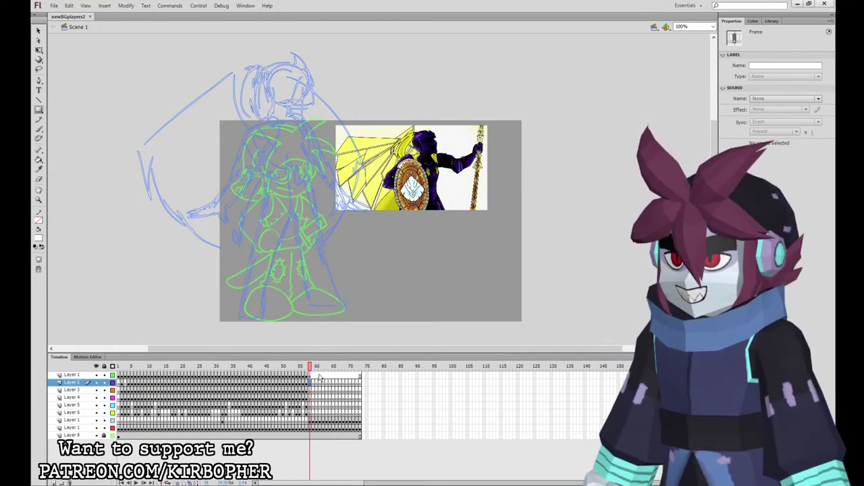
click(38, 50)
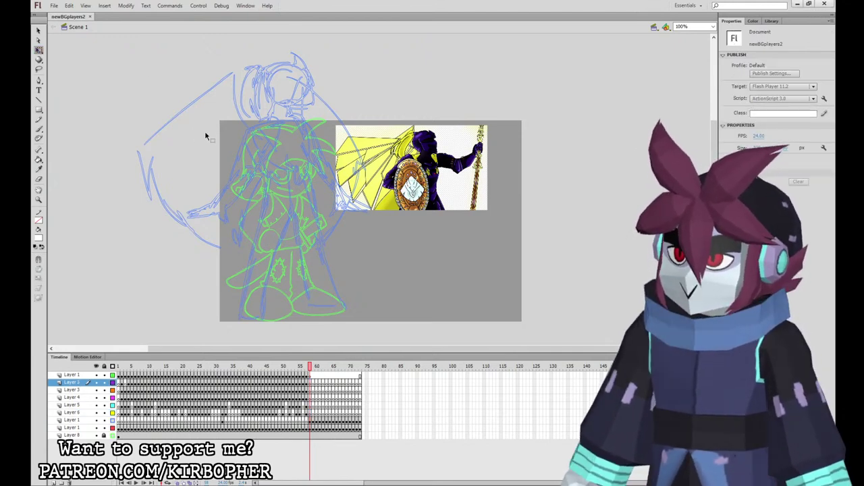
key(ctrl+equal)
drag(386, 171, 449, 310)
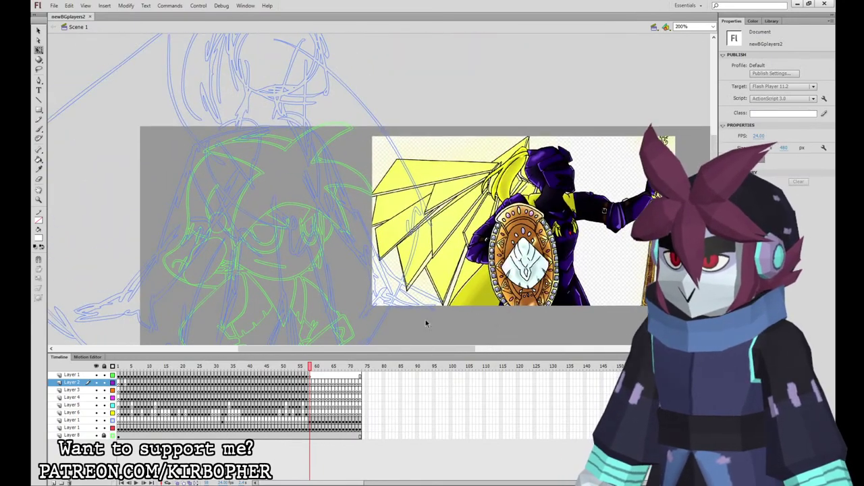
drag(402, 351, 403, 379)
drag(486, 255, 454, 346)
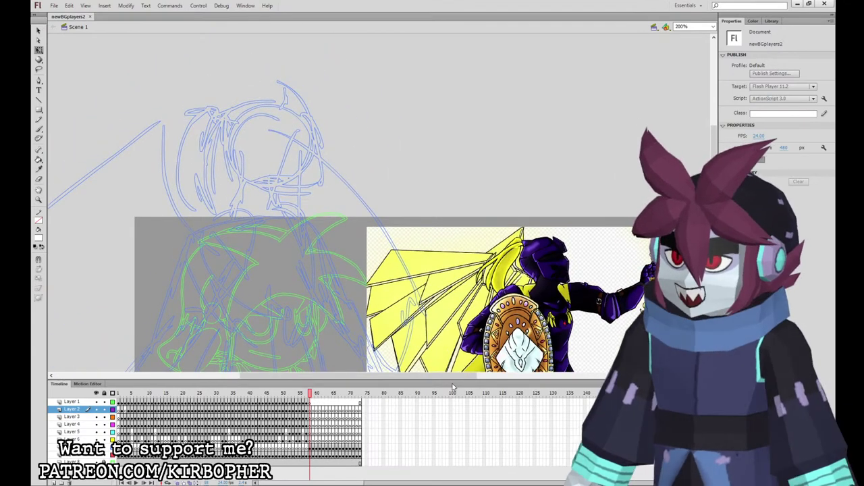
key(b)
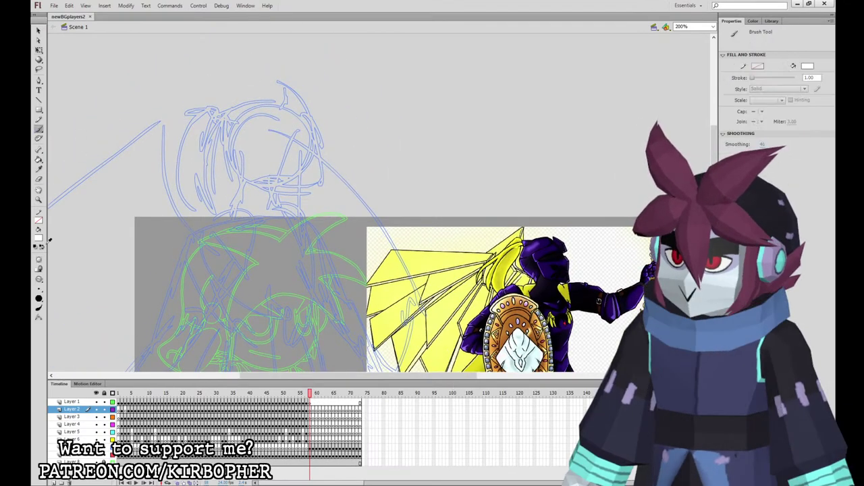
click(40, 237)
click(53, 262)
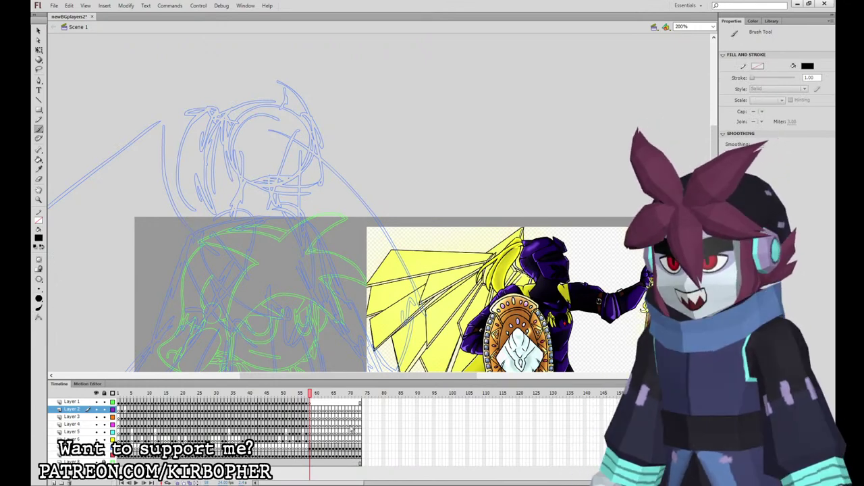
click(315, 409)
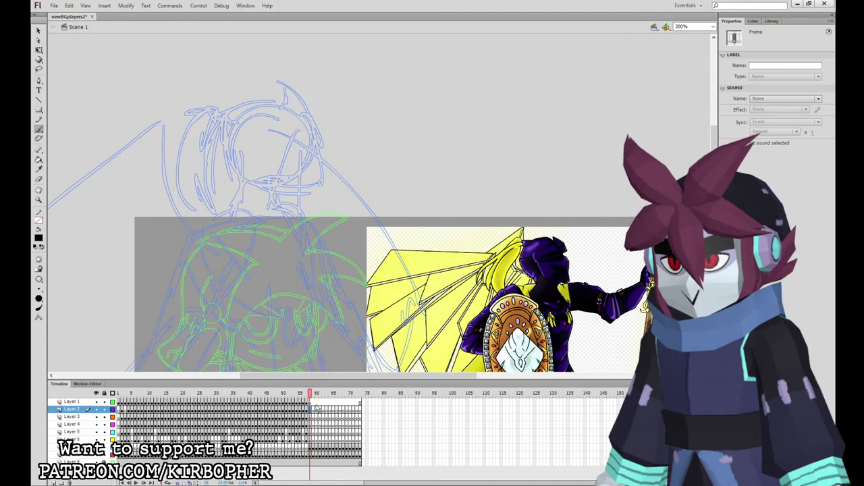
mouse_move(287, 108)
mouse_down()
mouse_move(266, 112)
mouse_move(242, 154)
mouse_move(263, 131)
mouse_move(297, 120)
mouse_move(289, 109)
mouse_move(316, 128)
mouse_move(278, 88)
mouse_move(285, 108)
mouse_up()
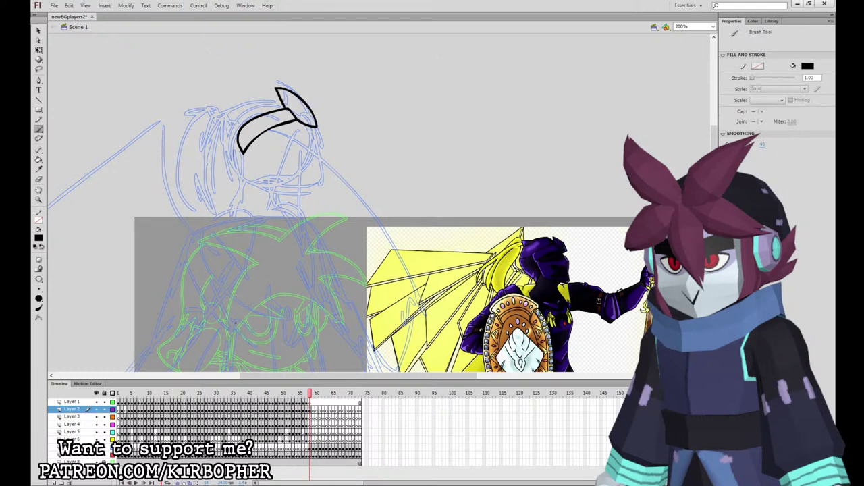
mouse_move(242, 150)
mouse_down()
mouse_move(258, 171)
mouse_move(316, 190)
mouse_move(318, 136)
mouse_move(247, 150)
mouse_up()
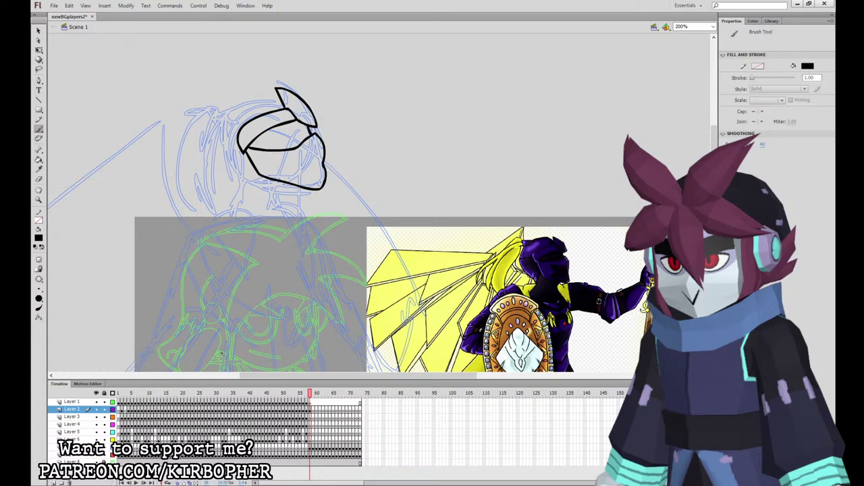
Fill the helmet's visor opening with black and ink the outline of the helmet's top and back.
key(k)
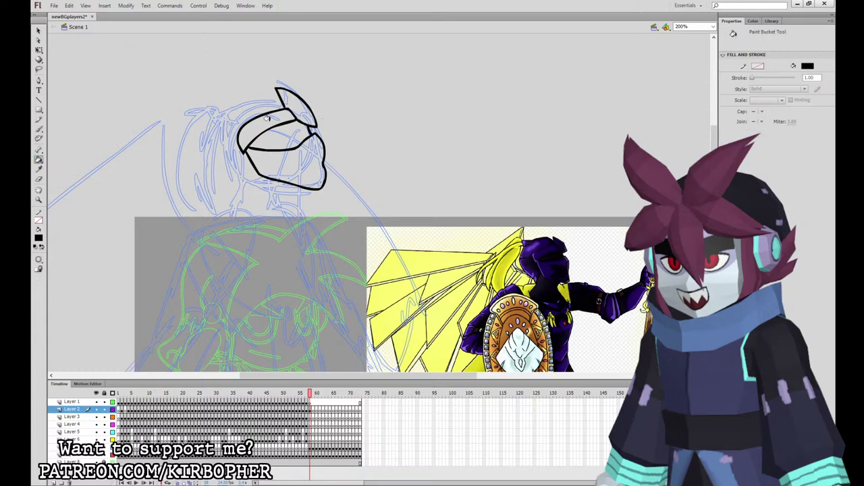
click(277, 138)
key(b)
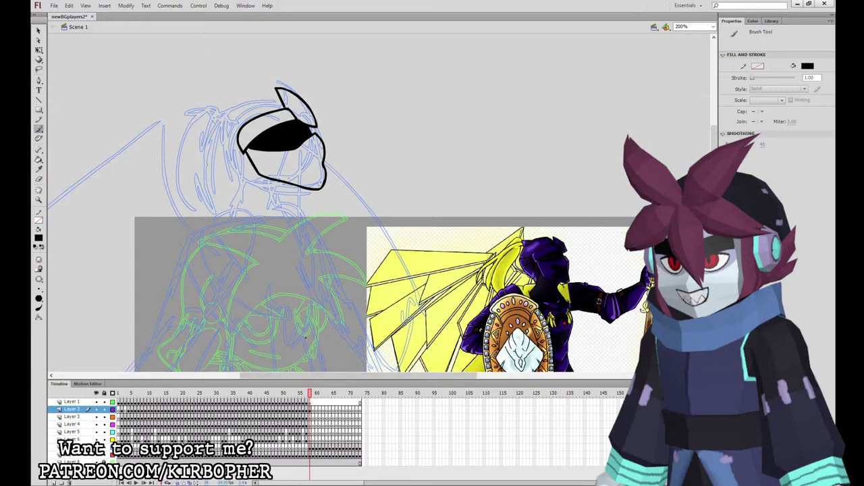
drag(258, 170, 241, 192)
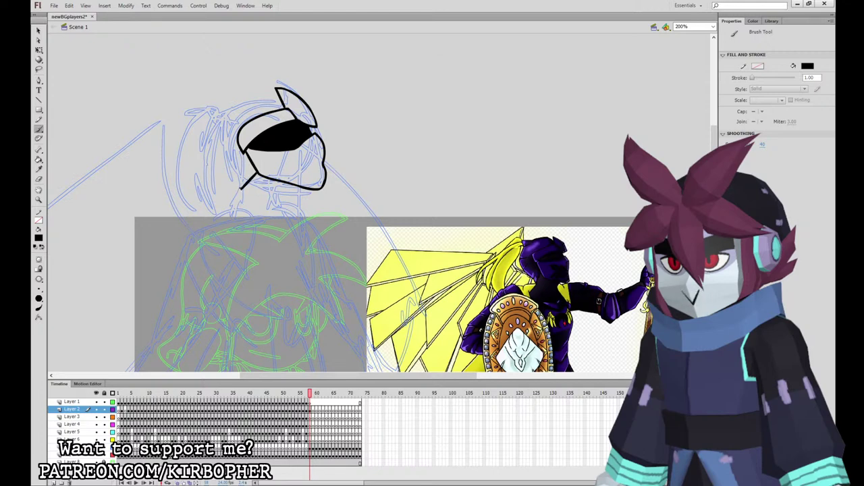
mouse_move(239, 133)
mouse_down()
mouse_move(216, 133)
mouse_move(216, 157)
mouse_move(244, 188)
mouse_up()
key(ctrl+z)
mouse_move(238, 138)
mouse_down()
mouse_move(217, 134)
mouse_move(218, 162)
mouse_move(236, 180)
mouse_up()
mouse_move(281, 103)
mouse_down()
mouse_move(256, 100)
mouse_move(223, 116)
mouse_up()
key(ctrl+z)
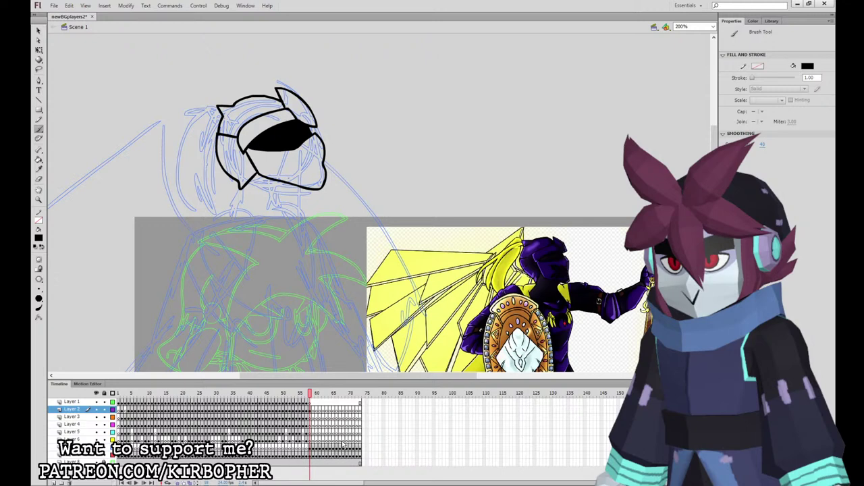
Ink the angled panel lines across the lower faceplate of the helmet.
drag(307, 148, 323, 143)
key(ctrl+z)
drag(316, 163, 264, 151)
mouse_move(296, 181)
mouse_down()
mouse_move(310, 178)
mouse_move(304, 167)
mouse_up()
key(ctrl+z)
Skew the helmet line art on Layer 2 slightly with Free Transform.
click(39, 49)
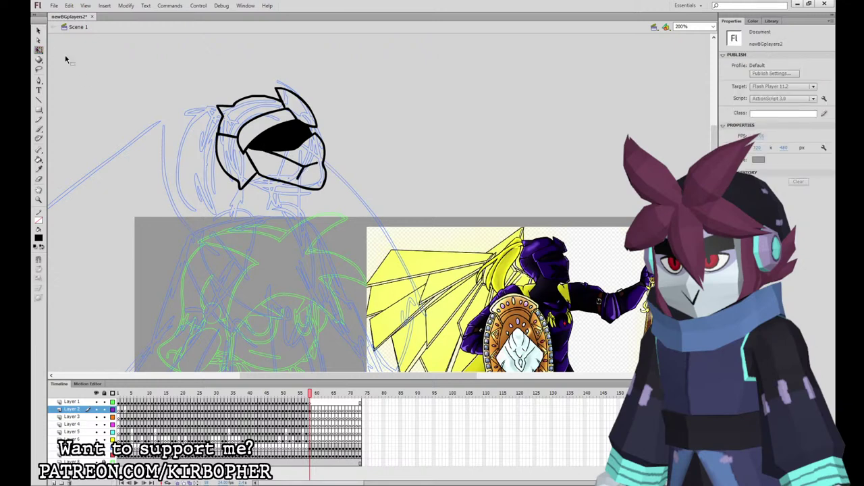
click(311, 410)
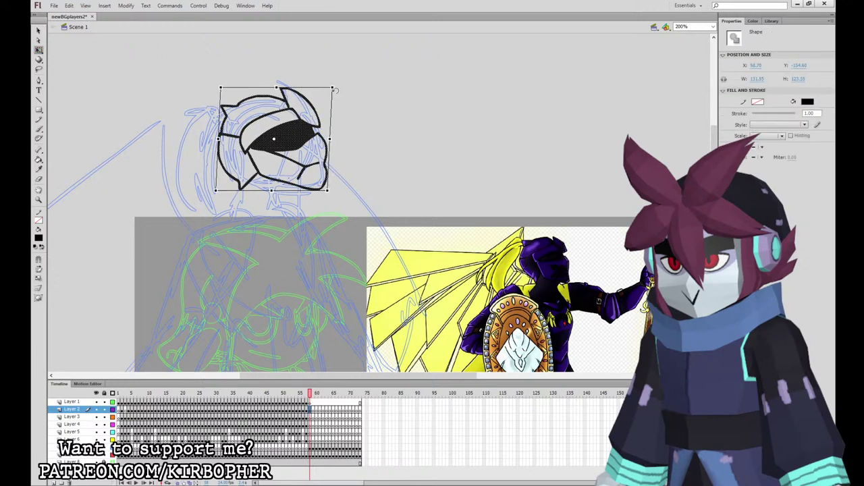
click(337, 137)
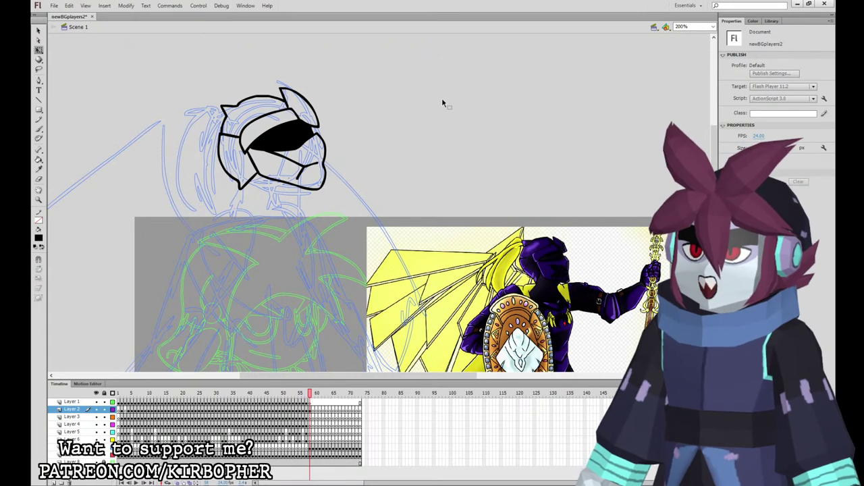
click(311, 409)
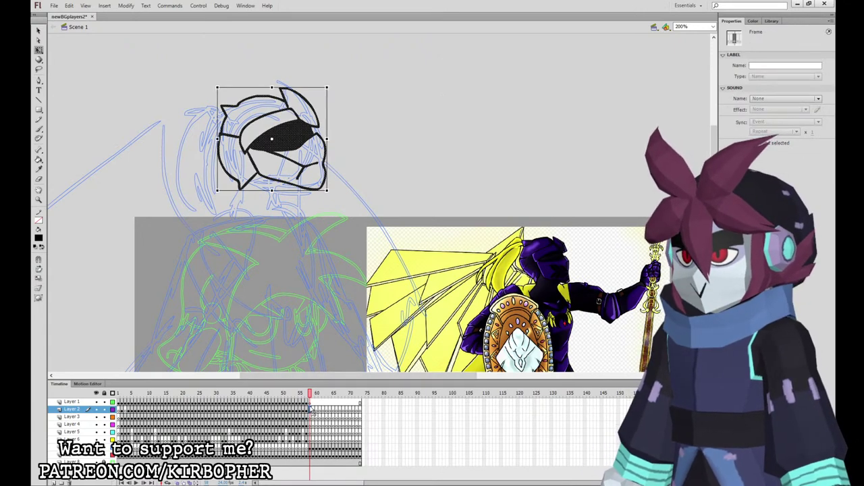
Ink the ponytail behind the helmet, adding a few strand lines inside its outline.
click(39, 128)
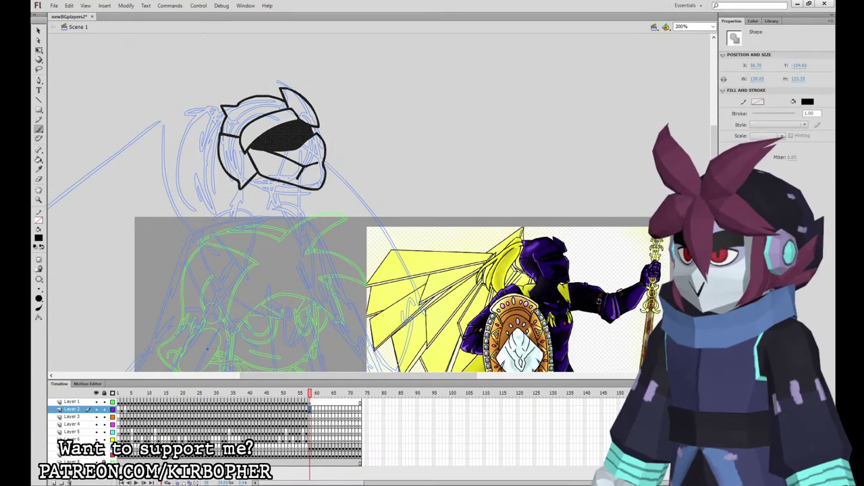
mouse_move(224, 102)
mouse_down()
mouse_move(195, 109)
mouse_move(178, 146)
mouse_move(172, 163)
mouse_move(188, 212)
mouse_move(222, 216)
mouse_move(208, 162)
mouse_move(216, 145)
mouse_up()
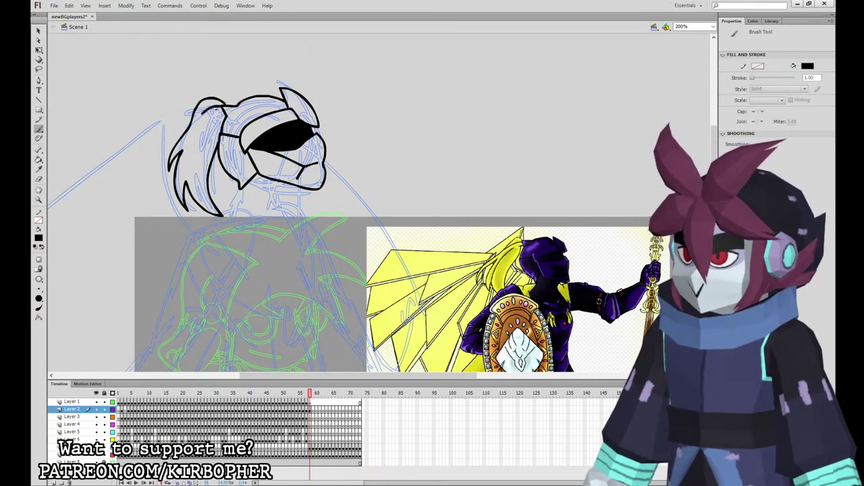
drag(218, 105, 193, 169)
key(ctrl+z)
drag(216, 112, 199, 185)
key(ctrl+z)
key(ctrl+z)
drag(200, 142, 197, 179)
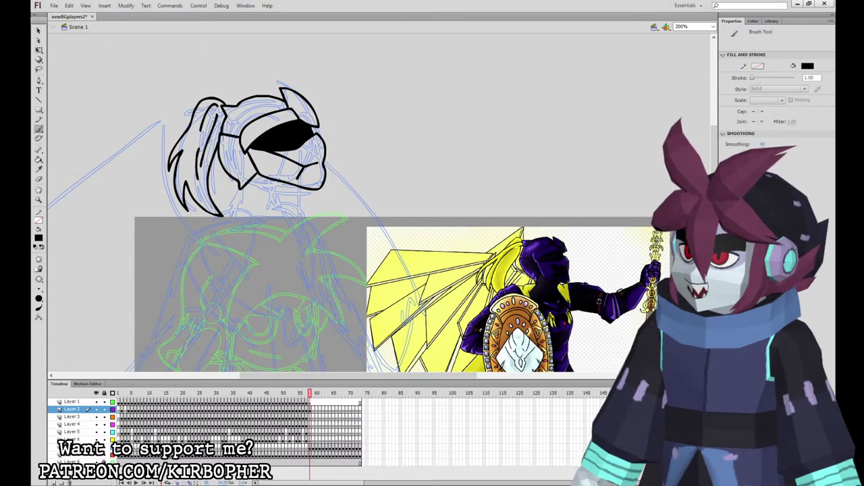
Reposition the inner strand line of the ponytail and brush short panel lines onto the side of the helmet.
click(38, 31)
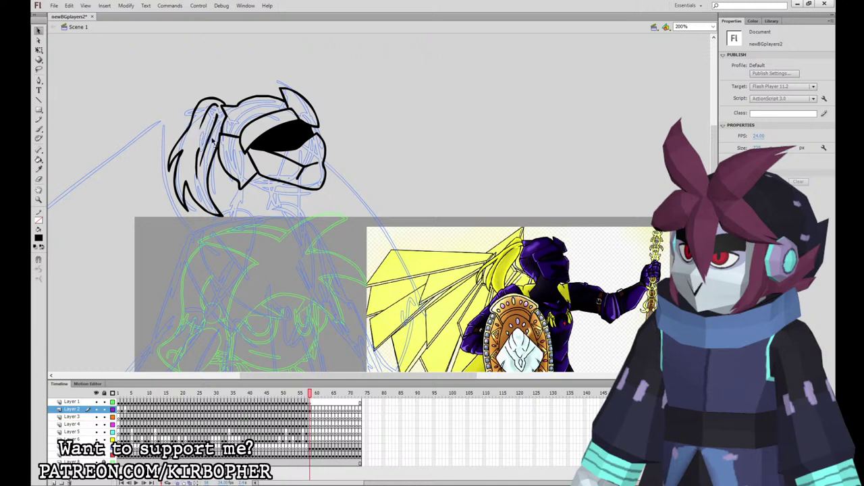
click(199, 158)
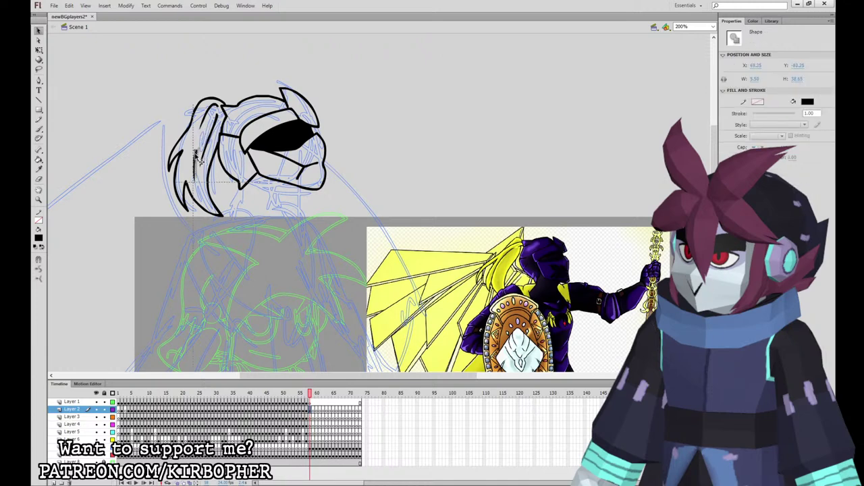
click(358, 135)
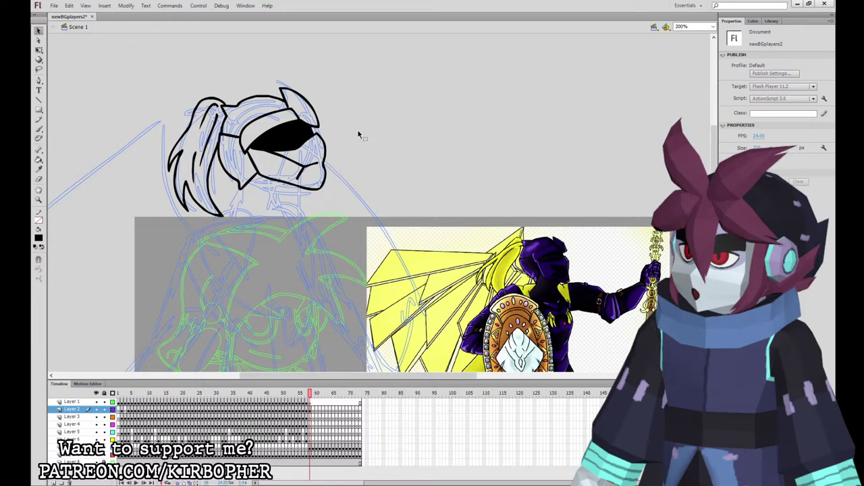
key(b)
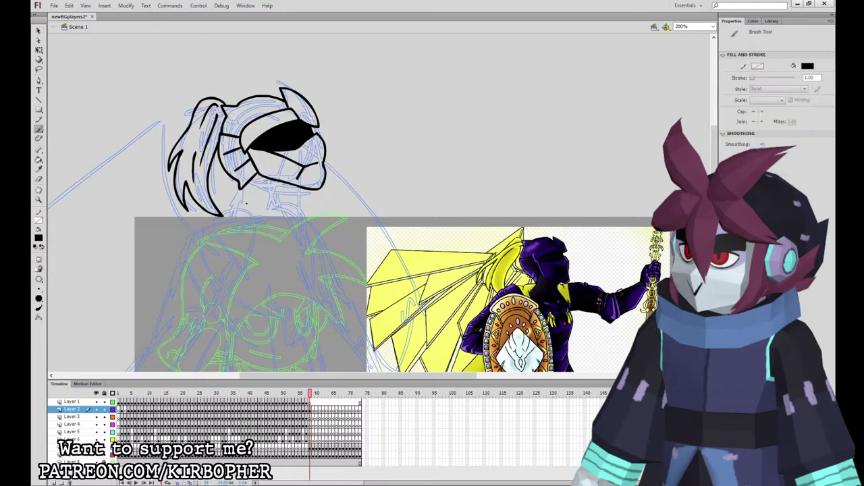
On frame 58 of Layer 3, ink the two tied locks of hair hanging from the helmet over the chest.
scroll(246, 202, down, 4)
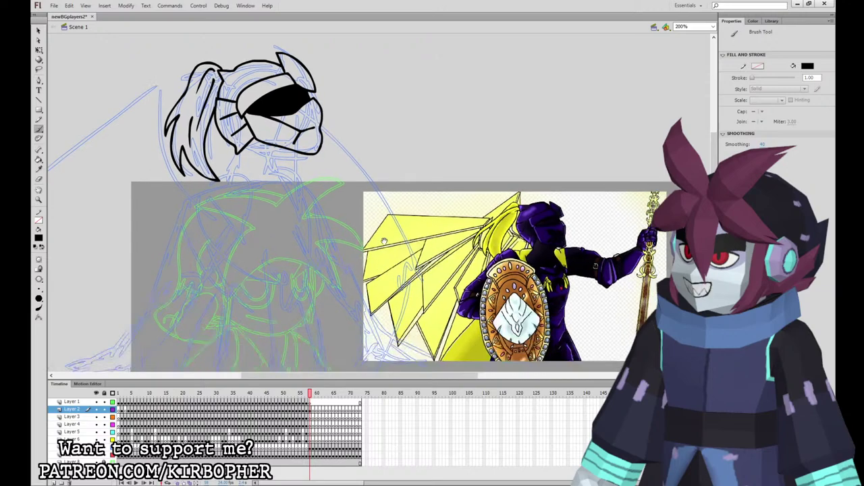
drag(365, 253, 368, 264)
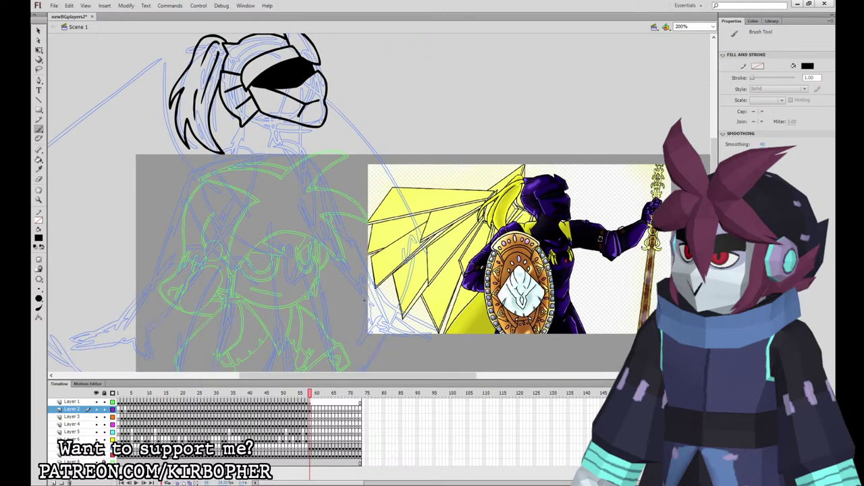
drag(545, 286, 568, 286)
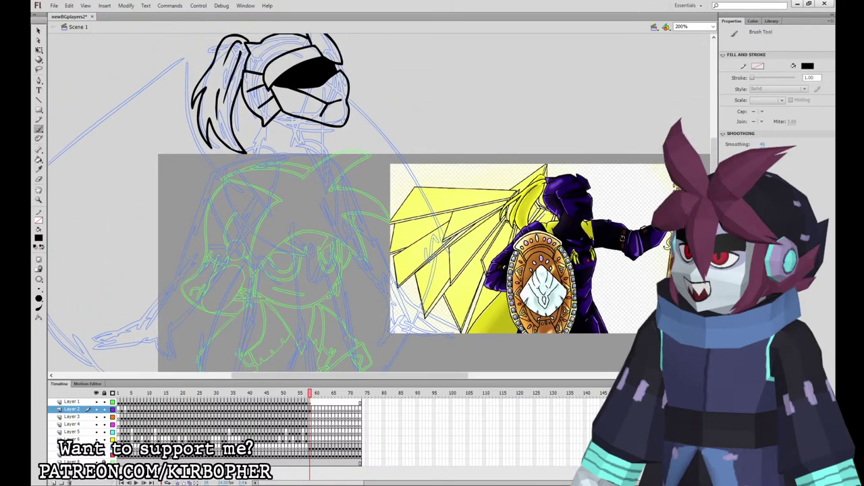
click(310, 417)
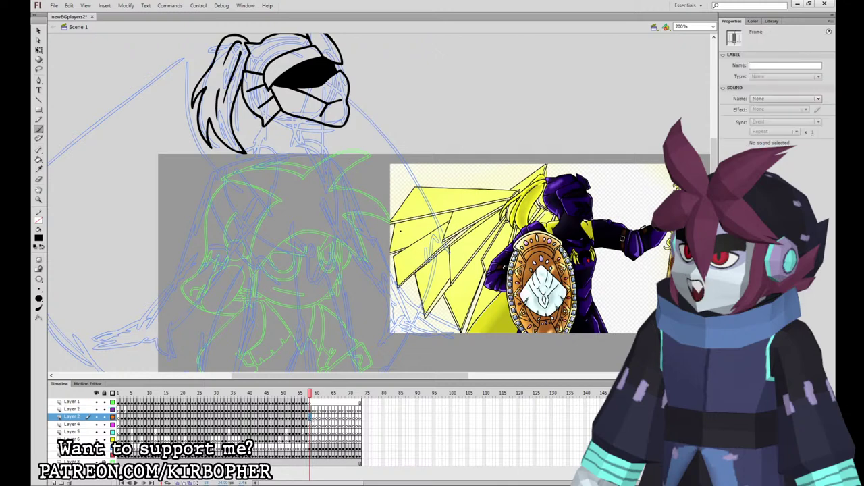
key(ctrl+minus)
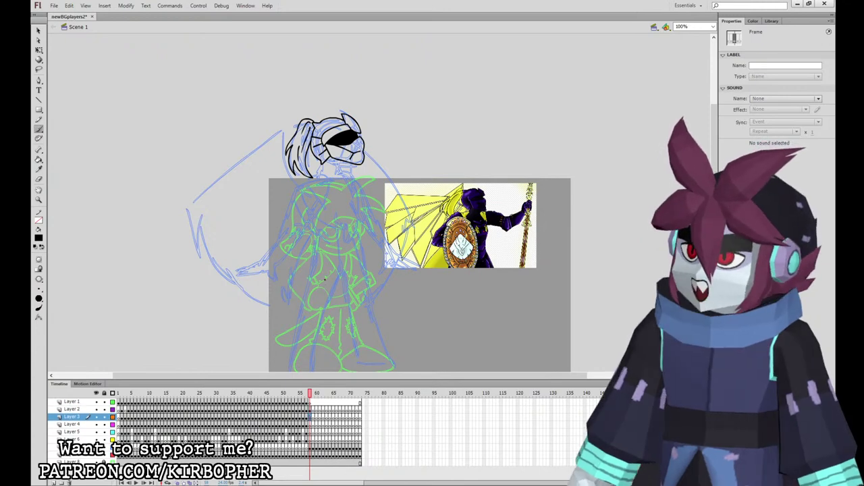
mouse_move(325, 196)
mouse_down()
mouse_move(332, 207)
mouse_move(326, 199)
mouse_up()
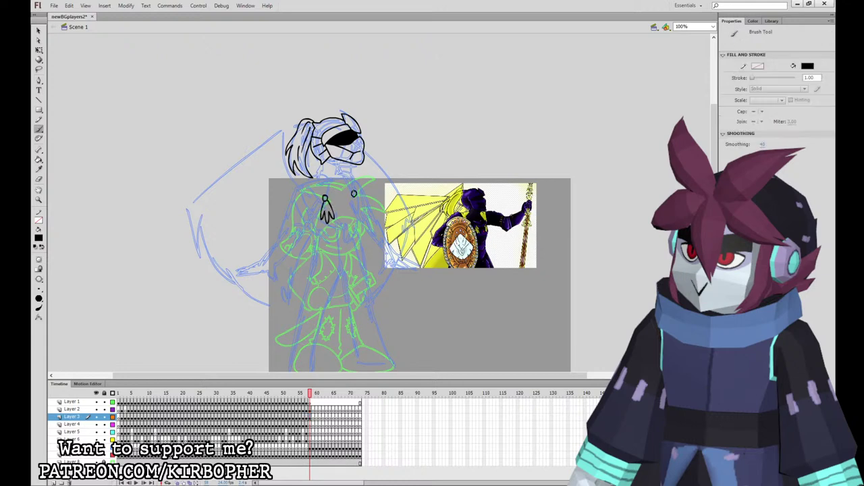
mouse_move(352, 197)
mouse_down()
mouse_move(350, 211)
mouse_move(360, 210)
mouse_move(318, 174)
mouse_up()
key(ctrl+z)
key(ctrl+z)
key(ctrl+z)
mouse_move(347, 148)
mouse_down()
mouse_move(355, 193)
mouse_move(353, 169)
mouse_move(350, 177)
mouse_up()
key(ctrl+z)
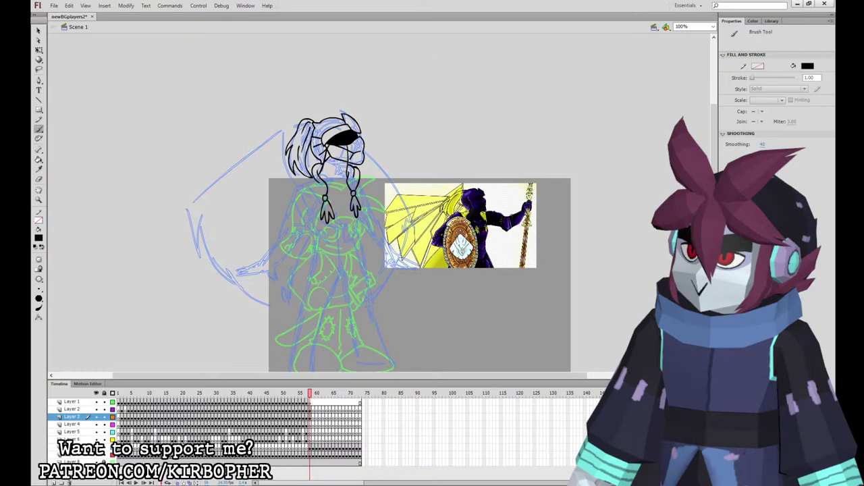
Ink the chest armor's neckline, round center gem and side edge down to the waist.
mouse_move(310, 181)
mouse_down()
mouse_move(322, 164)
mouse_move(322, 194)
mouse_up()
drag(339, 197, 343, 196)
drag(298, 201, 313, 233)
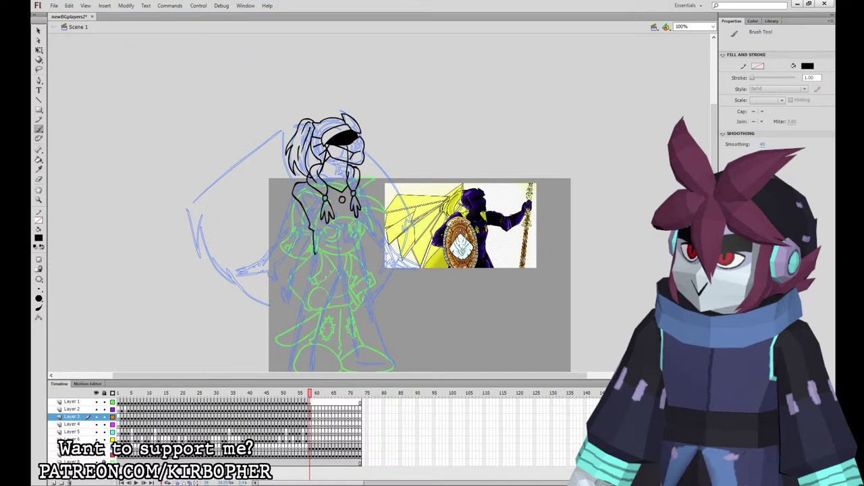
key(ctrl+z)
mouse_move(313, 231)
mouse_down()
mouse_move(314, 246)
mouse_move(342, 228)
mouse_up()
key(ctrl+z)
Ink the two pointed zigzag tiers at the chest armor's lower edge and close its far side.
drag(314, 247, 341, 245)
drag(312, 274, 349, 251)
key(ctrl+z)
mouse_move(311, 274)
mouse_down()
mouse_move(351, 245)
mouse_move(352, 257)
mouse_move(350, 213)
mouse_move(342, 222)
mouse_move(337, 210)
mouse_move(343, 222)
mouse_move(350, 210)
mouse_up()
key(ctrl+z)
key(ctrl+z)
key(ctrl+z)
key(ctrl+z)
key(ctrl+z)
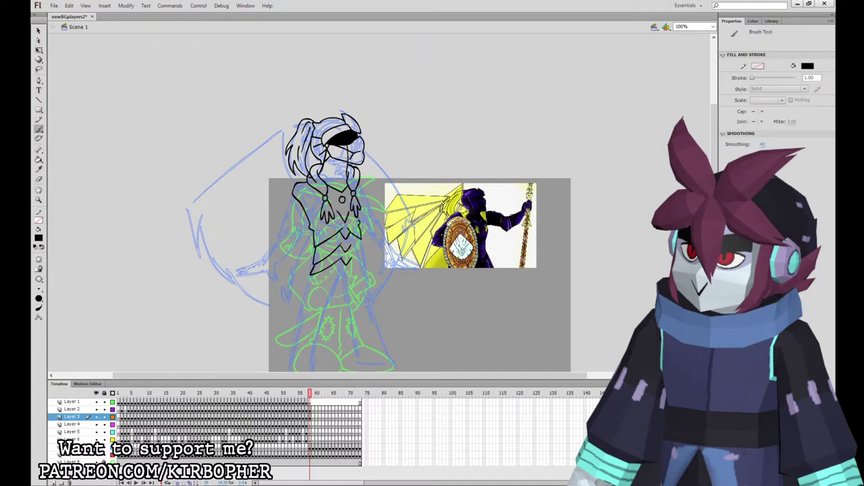
drag(362, 197, 360, 234)
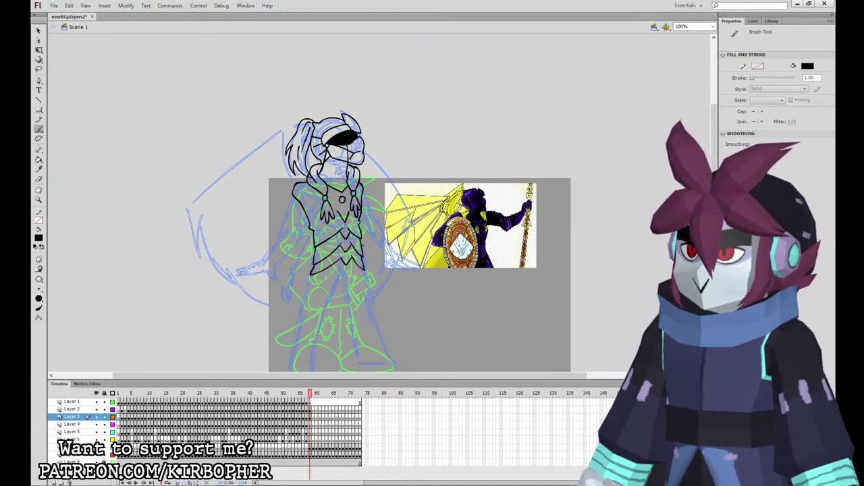
On frame 58 of Layer 3, ink the spiked forearm gauntlet and hand of the arm on the ponytail side.
drag(423, 298, 428, 265)
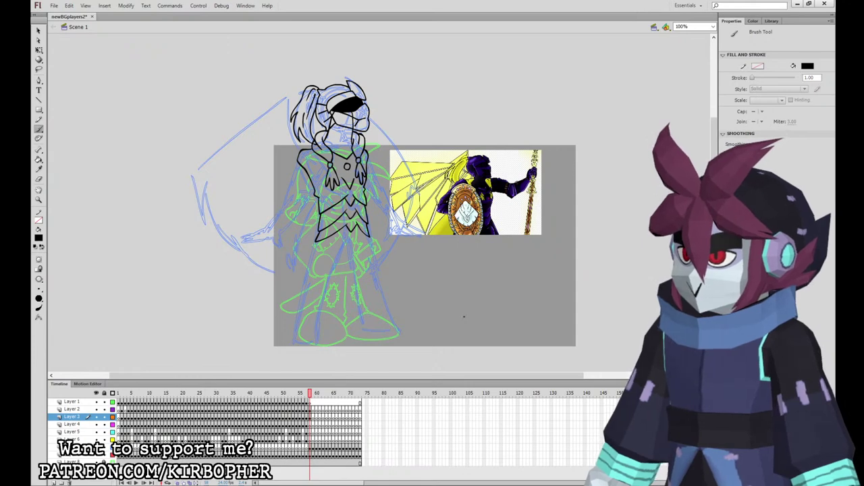
scroll(470, 311, right, 2)
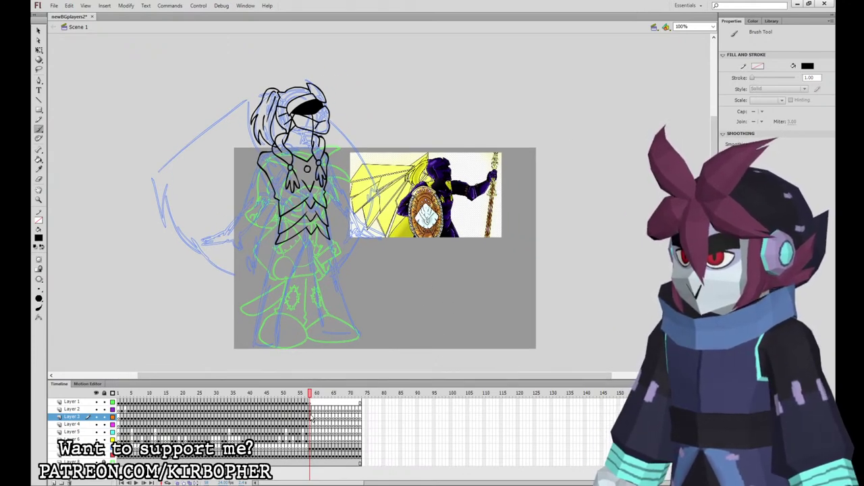
click(311, 418)
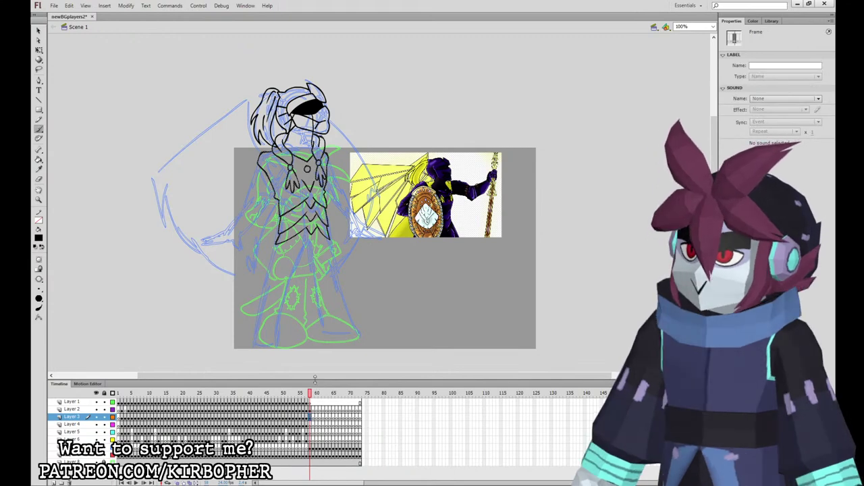
drag(261, 206, 241, 198)
mouse_move(240, 198)
mouse_down()
mouse_move(228, 229)
mouse_move(214, 240)
mouse_move(225, 245)
mouse_move(240, 245)
mouse_move(262, 207)
mouse_up()
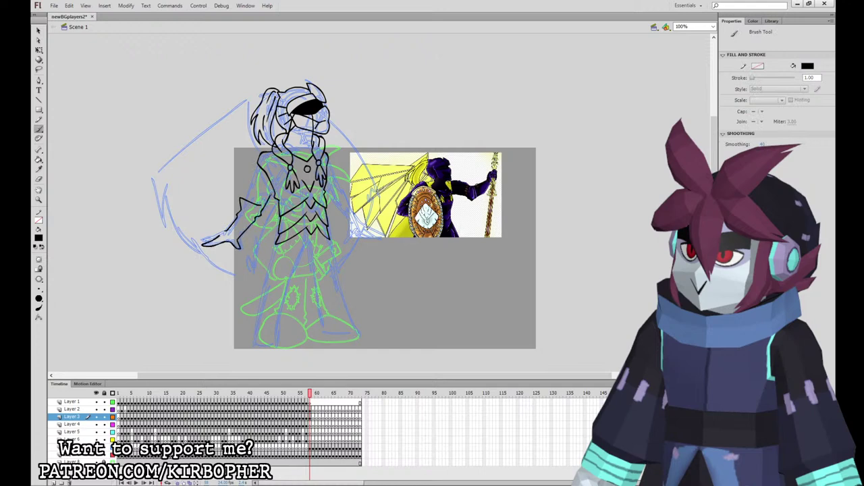
Ink the upper arm between shoulder and gauntlet, then finish the hand's finger lines and the gauntlet cuff.
drag(260, 167, 245, 200)
drag(226, 231, 200, 243)
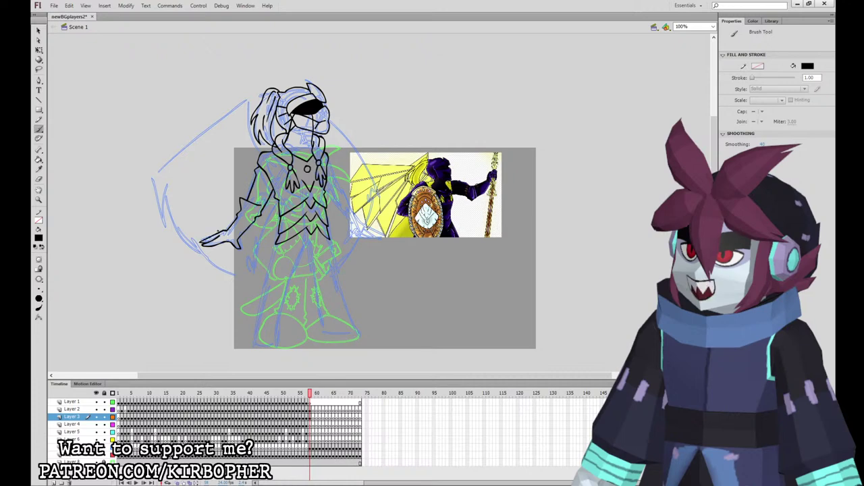
drag(241, 199, 258, 214)
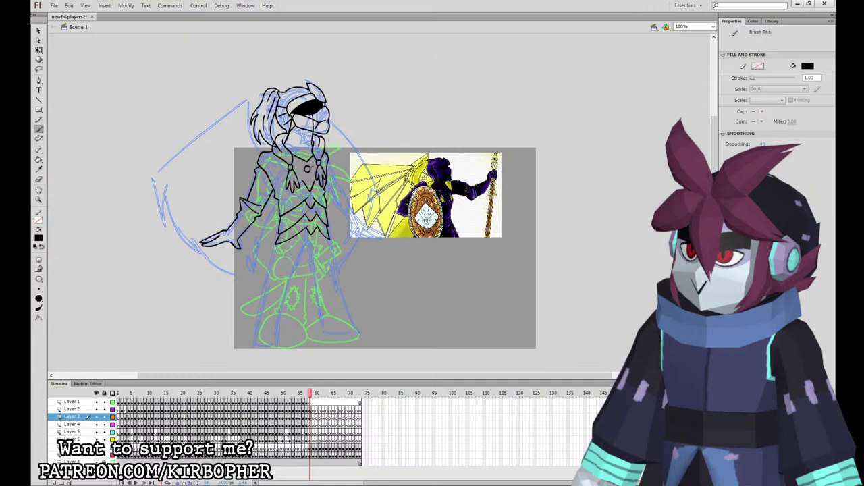
key(v)
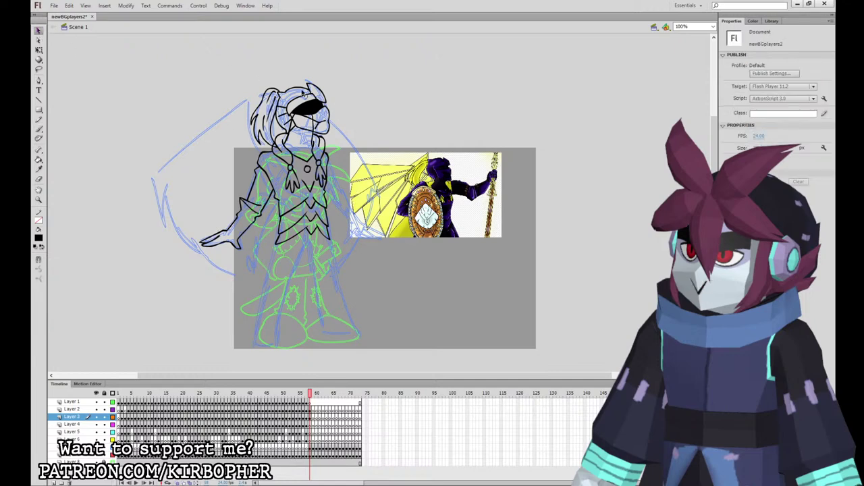
key(ctrl+=)
drag(295, 116, 437, 287)
click(276, 214)
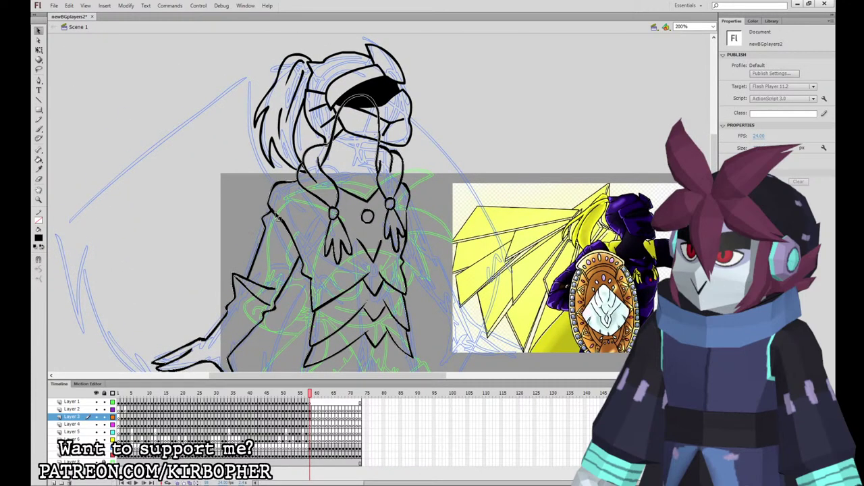
key(ctrl+minus)
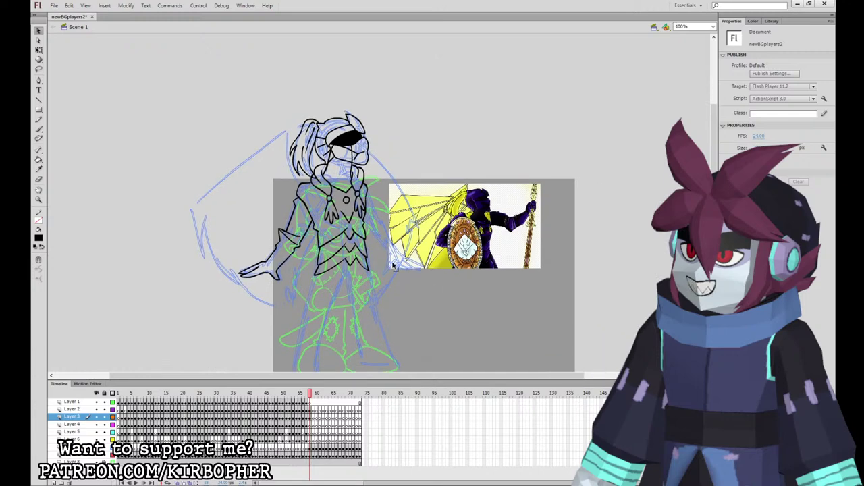
Ink the opposite arm on frame 58 of Layer 3, with its gauntlet, hand and upper arm up to the shoulder.
click(39, 128)
click(314, 418)
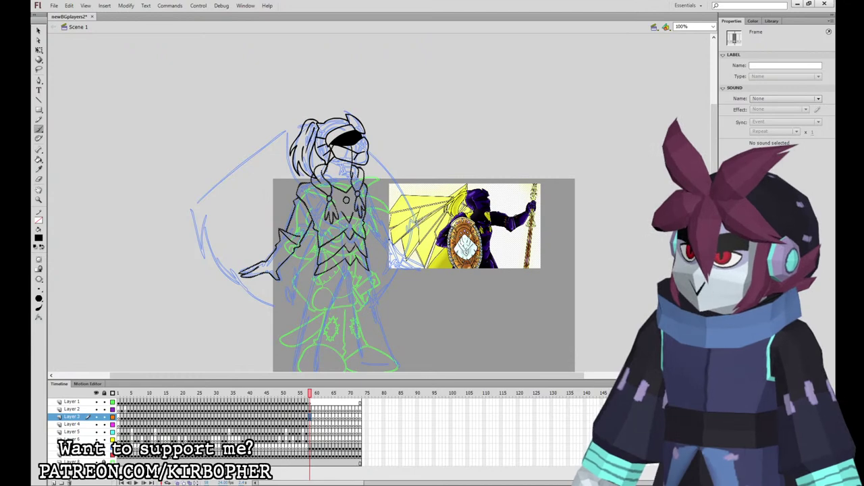
mouse_move(372, 234)
mouse_down()
mouse_move(389, 255)
mouse_move(386, 269)
mouse_move(417, 269)
mouse_move(402, 259)
mouse_up()
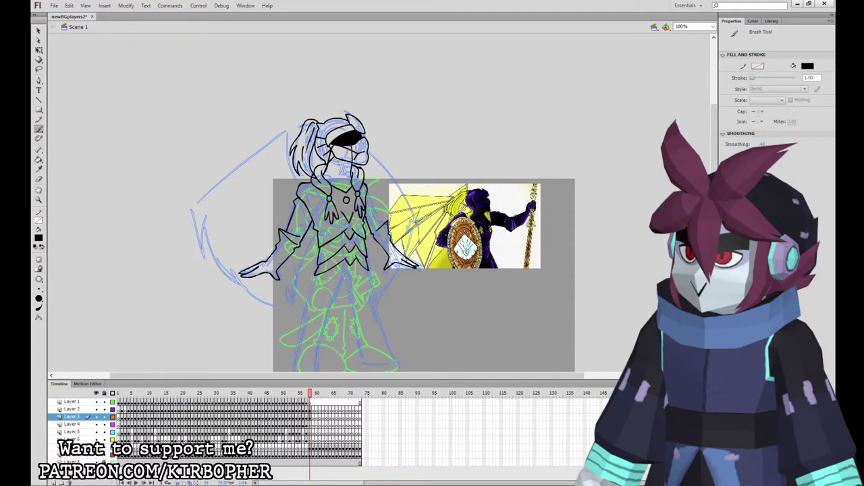
mouse_move(387, 222)
mouse_down()
mouse_move(379, 237)
mouse_move(367, 190)
mouse_up()
key(ctrl+z)
drag(383, 220, 369, 195)
key(v)
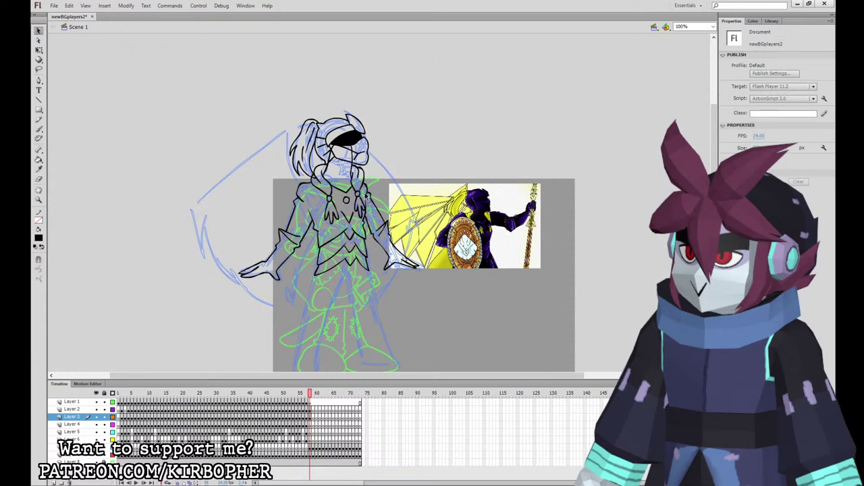
On frame 58 of Layer 4, ink both legs with pointed boots from the waist down.
click(38, 129)
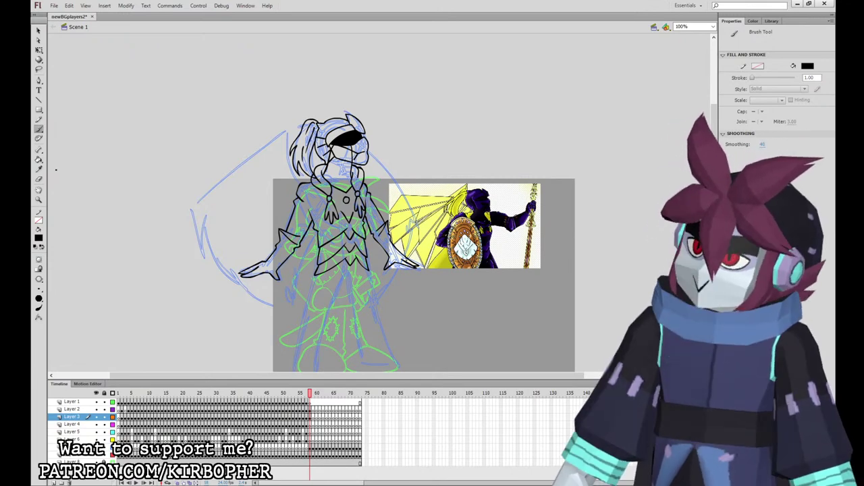
click(310, 425)
drag(434, 322, 429, 291)
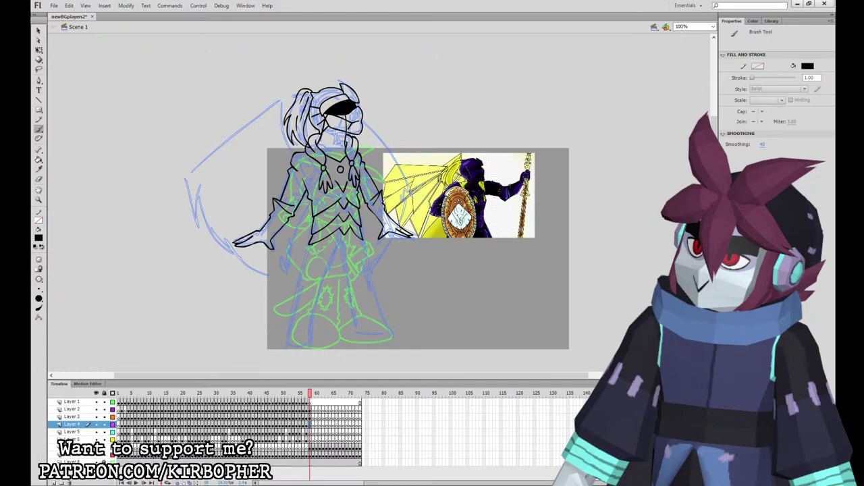
drag(308, 259, 295, 317)
key(ctrl+z)
mouse_move(311, 242)
mouse_down()
mouse_move(284, 346)
mouse_move(315, 348)
mouse_move(315, 307)
mouse_move(341, 249)
mouse_move(354, 330)
mouse_move(399, 333)
mouse_move(332, 217)
mouse_move(319, 233)
mouse_up()
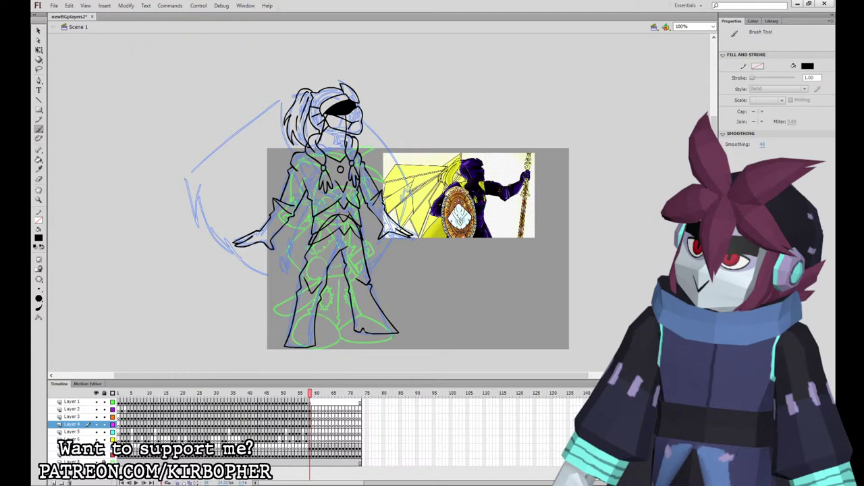
Brush the pointed knee guards, short boot detail lines and thigh lines onto the legs.
drag(300, 295, 316, 298)
drag(294, 335, 311, 330)
key(ctrl+z)
drag(448, 252, 432, 274)
drag(315, 248, 322, 267)
drag(336, 239, 335, 263)
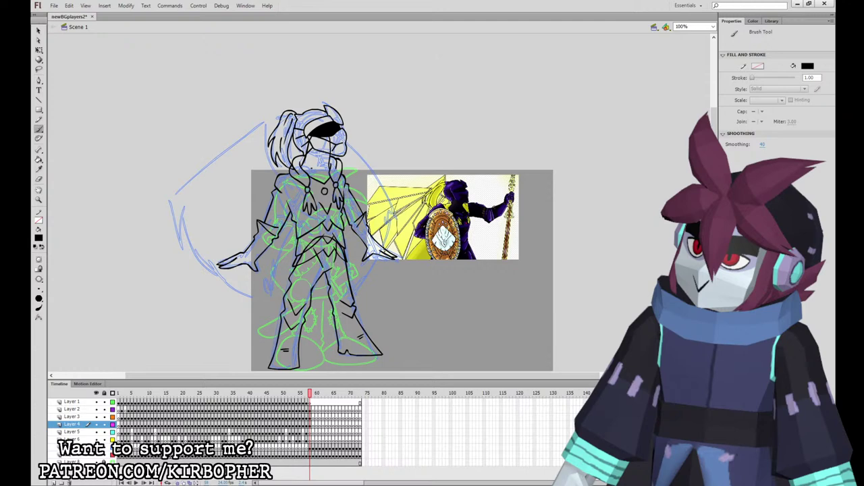
On frame 58 of Layer 3, ink the pointed hip plates beside the waist.
click(310, 416)
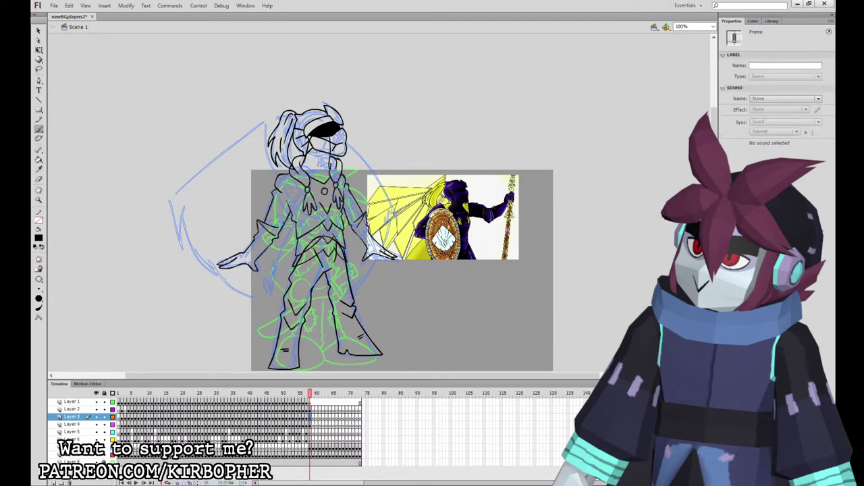
drag(284, 242, 276, 259)
key(ctrl+z)
drag(313, 155, 347, 260)
key(ctrl+z)
mouse_move(283, 223)
mouse_down()
mouse_move(279, 242)
mouse_move(296, 253)
mouse_up()
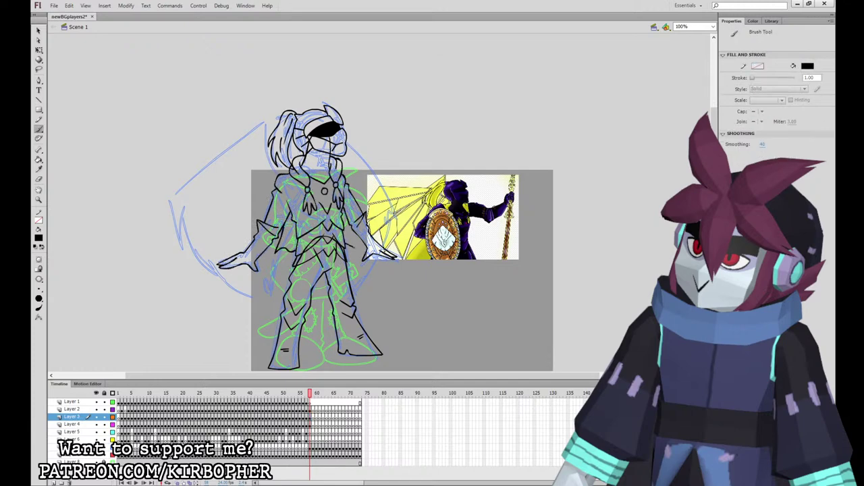
On frame 58 of Layer 5, ink the wing's top edge, shoulder curve and outermost panel.
click(311, 432)
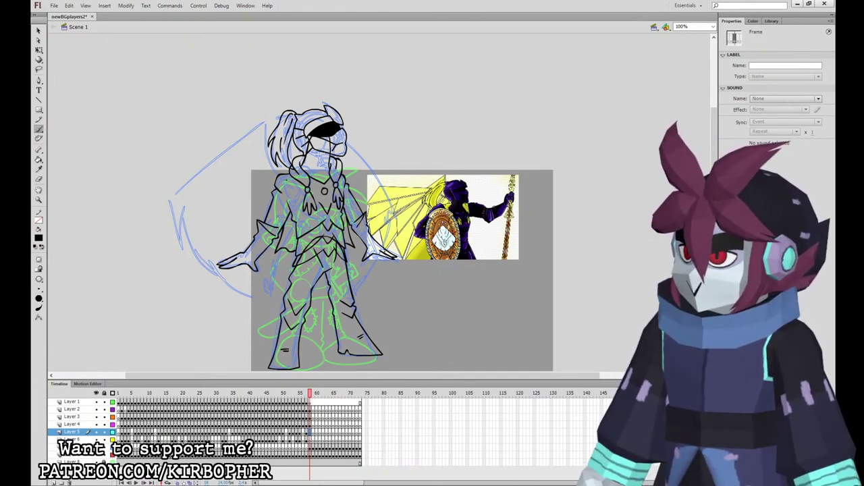
mouse_move(259, 128)
mouse_down()
mouse_move(284, 177)
mouse_move(176, 189)
mouse_move(182, 219)
mouse_up()
drag(182, 220, 250, 155)
key(ctrl+z)
mouse_move(288, 182)
mouse_down()
mouse_move(261, 124)
mouse_move(170, 196)
mouse_move(223, 184)
mouse_up()
drag(252, 143, 184, 240)
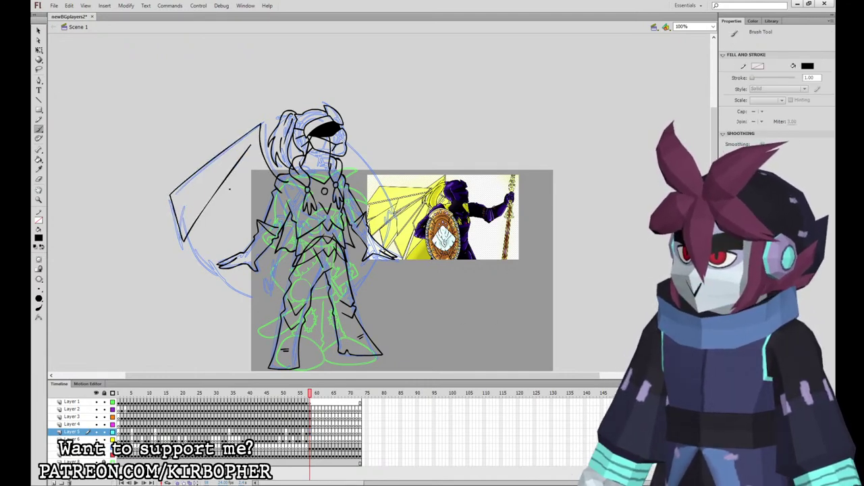
Ink the wing's remaining inner panel lines and pointed lower edge, closing the outline behind the arm.
mouse_move(223, 184)
mouse_down()
mouse_move(243, 215)
mouse_move(260, 145)
mouse_up()
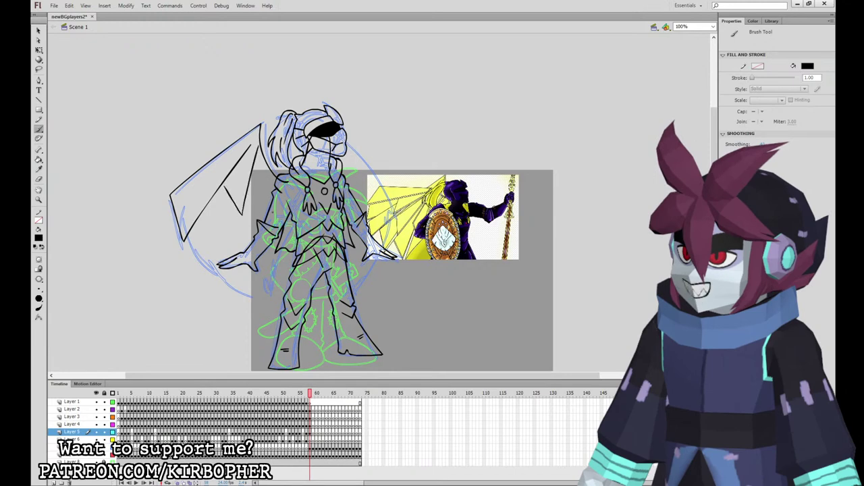
mouse_move(234, 204)
mouse_down()
mouse_move(225, 219)
mouse_move(242, 271)
mouse_move(268, 175)
mouse_move(232, 208)
mouse_move(237, 274)
mouse_move(260, 169)
mouse_up()
key(ctrl+z)
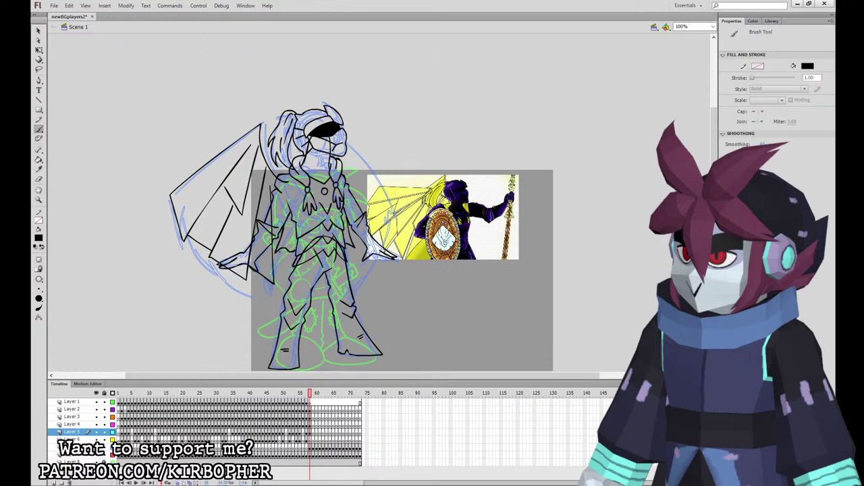
mouse_move(277, 253)
mouse_down()
mouse_move(296, 191)
mouse_move(288, 180)
mouse_up()
Sample the light wing yellow from the reference image as the fill color and hide Layers 2, 3 and 4.
click(39, 170)
click(414, 195)
click(283, 204)
key(ctrl+z)
drag(96, 409, 96, 424)
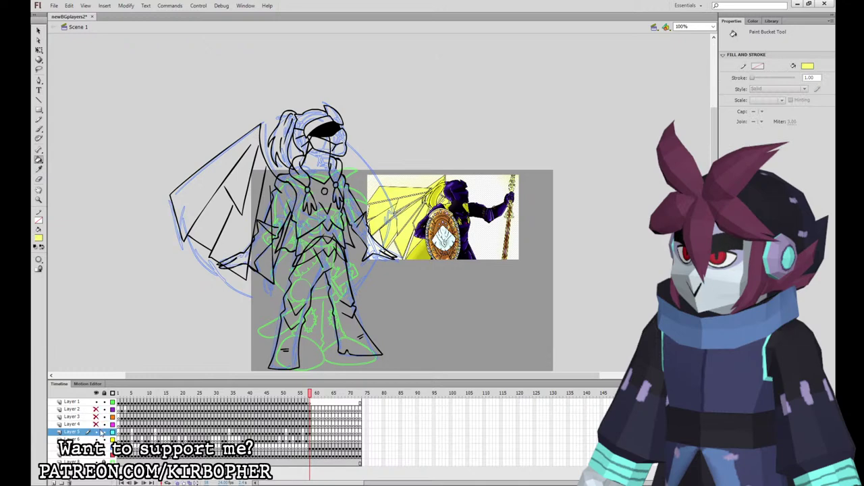
Adjust the line ends along the wing's lower edge to close the gaps in its outline.
key(ctrl+equal)
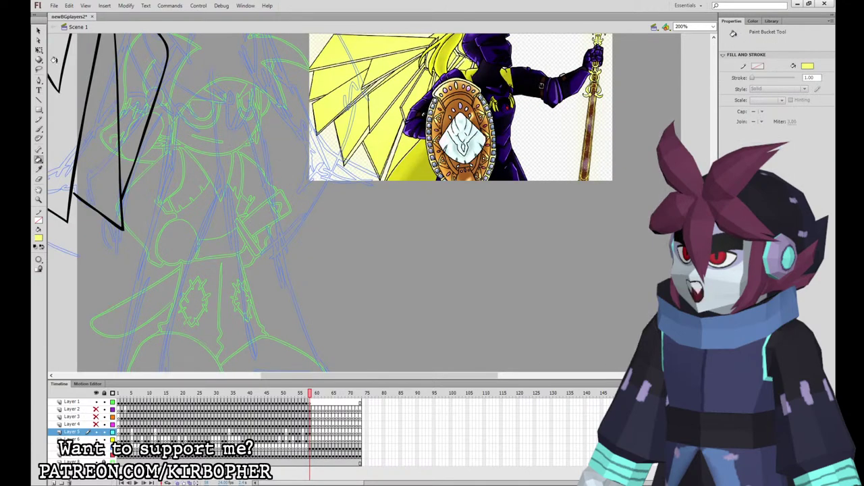
click(39, 31)
drag(135, 139, 339, 222)
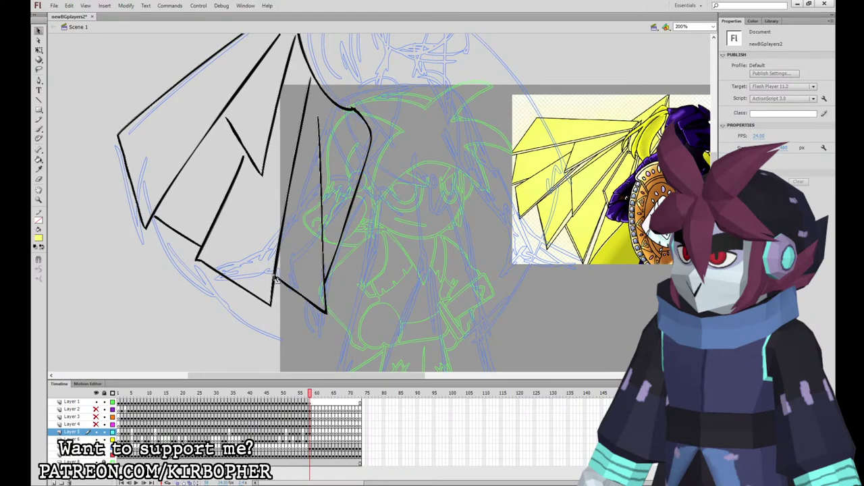
key(ctrl+minus)
key(k)
scroll(420, 181, right, 1)
scroll(420, 181, right, 2)
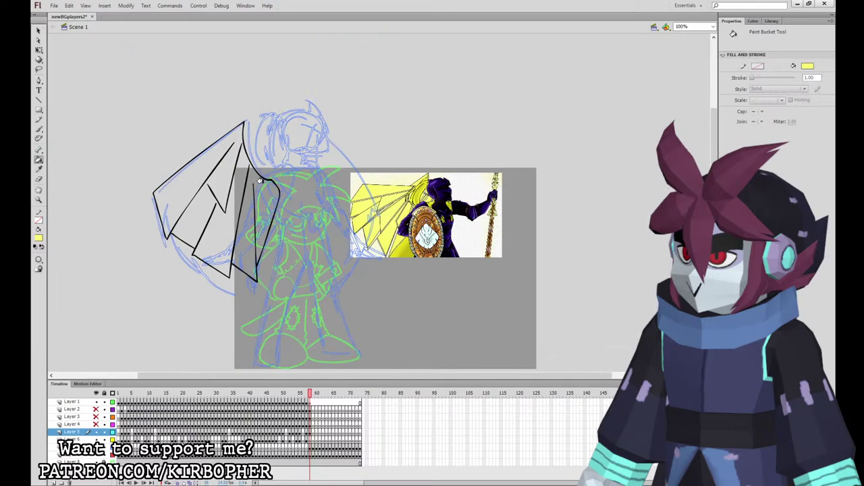
key(ctrl+equal)
scroll(272, 184, left, 5)
scroll(507, 260, up, 2)
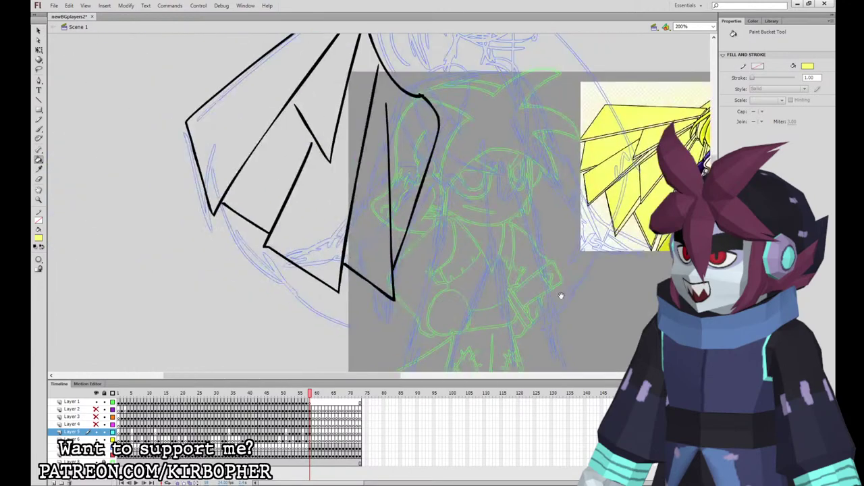
click(38, 30)
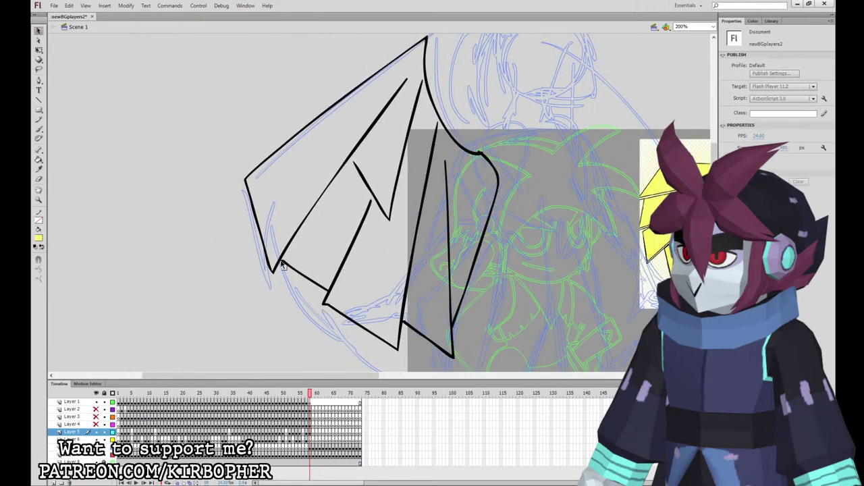
Fill the wing with the light yellow and show Layers 2, 3 and 4 again.
click(38, 158)
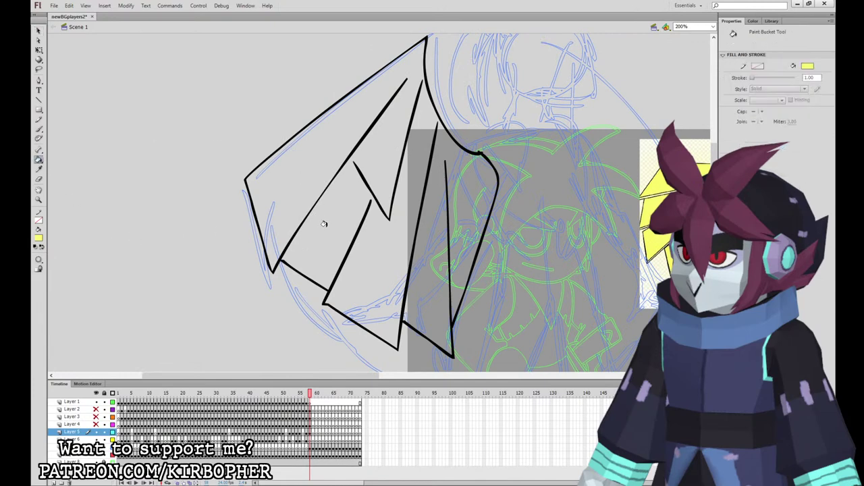
click(322, 220)
key(ctrl+minus)
scroll(503, 274, right, 3)
click(96, 424)
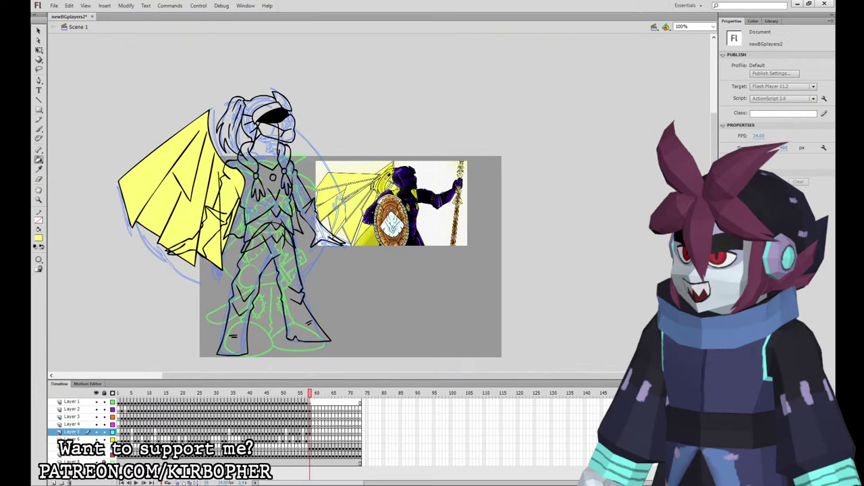
Sample the deeper hair yellow from the reference image and fill the ponytail and braid sections with it on Layer 3.
click(393, 188)
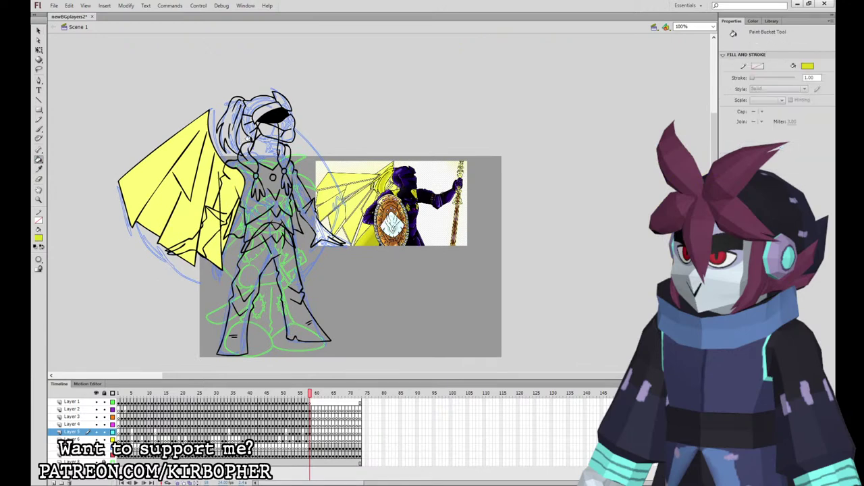
click(312, 416)
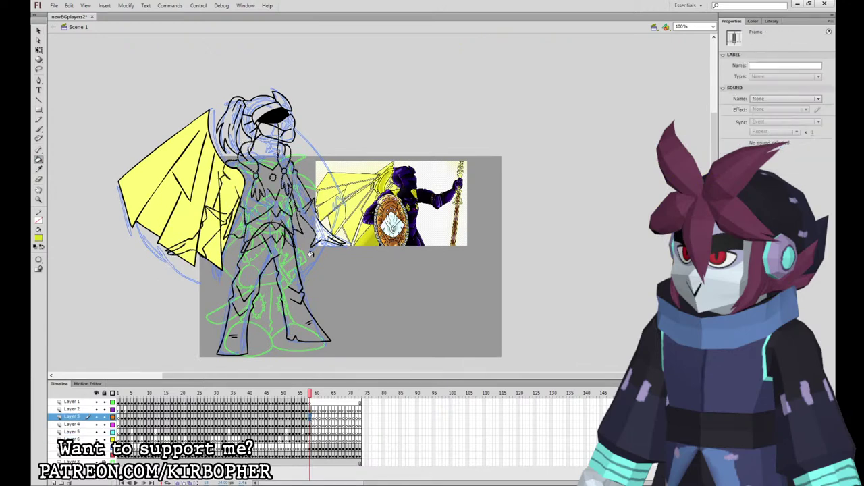
click(284, 157)
click(231, 127)
click(38, 128)
click(39, 158)
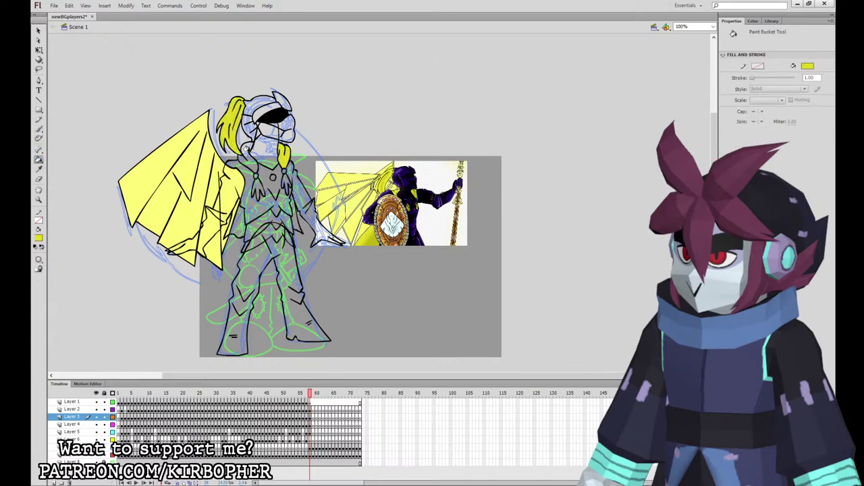
click(258, 183)
click(285, 183)
Hide Layer 2, fill the unfilled upper braid section beside the neck with the hair yellow, and show Layer 2 again.
key(ctrl+equal)
drag(306, 173, 357, 425)
click(96, 409)
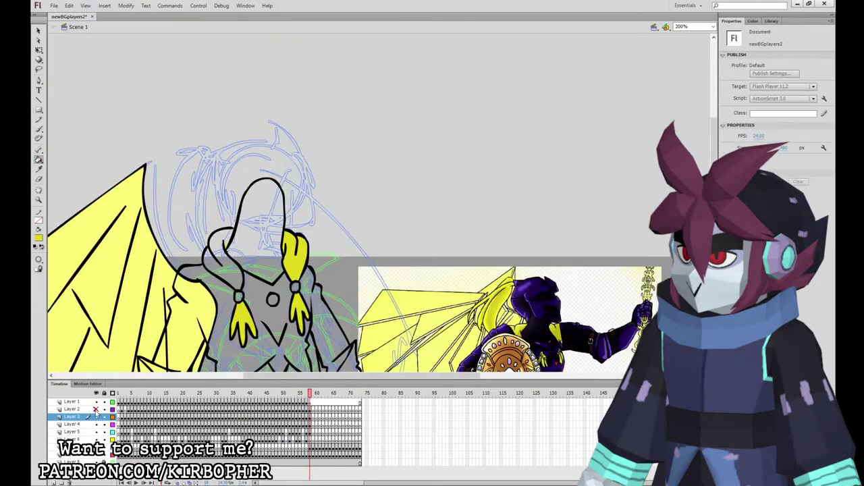
key(v)
click(38, 159)
click(221, 231)
key(ctrl+minus)
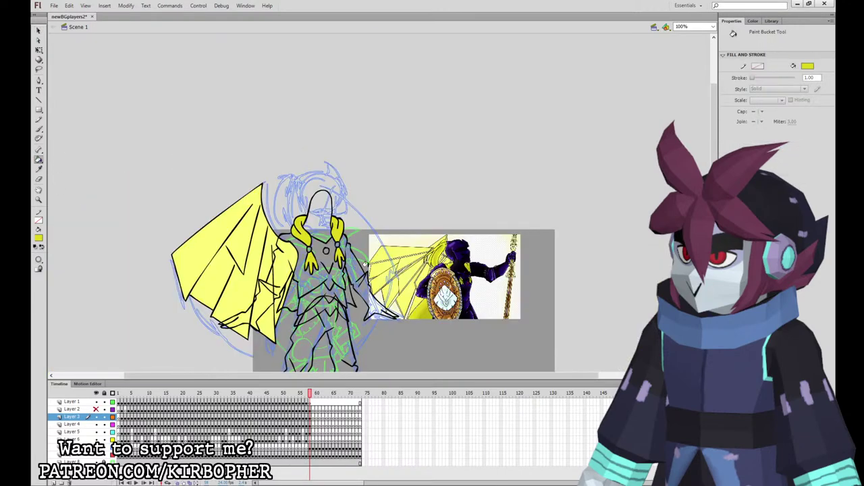
click(97, 409)
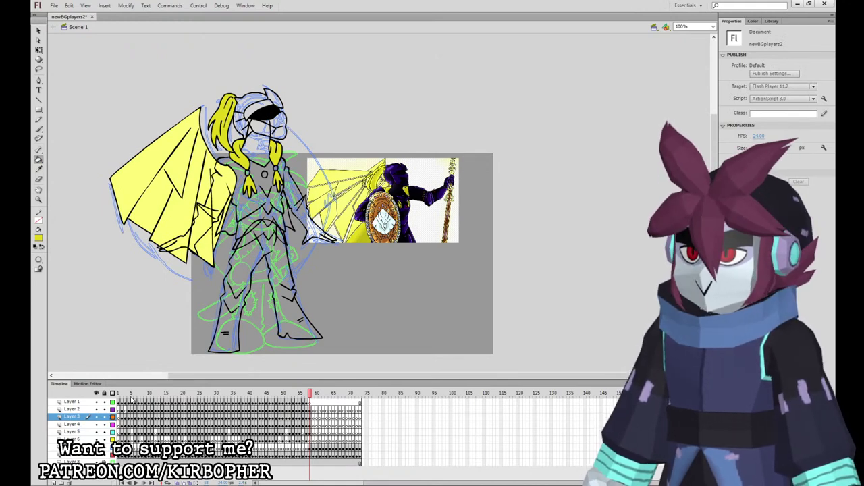
Sample the dark navy purple from the reference helmet and fill the helmet, neck and the arm away from the wing.
click(39, 238)
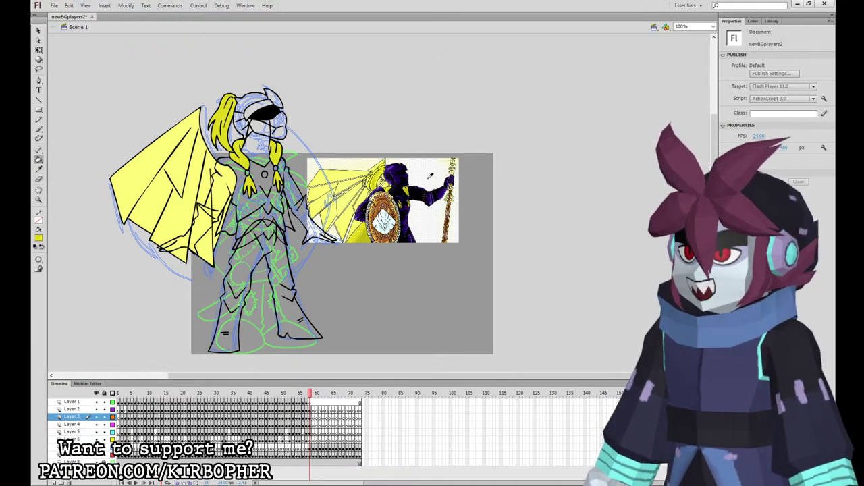
click(397, 176)
click(260, 134)
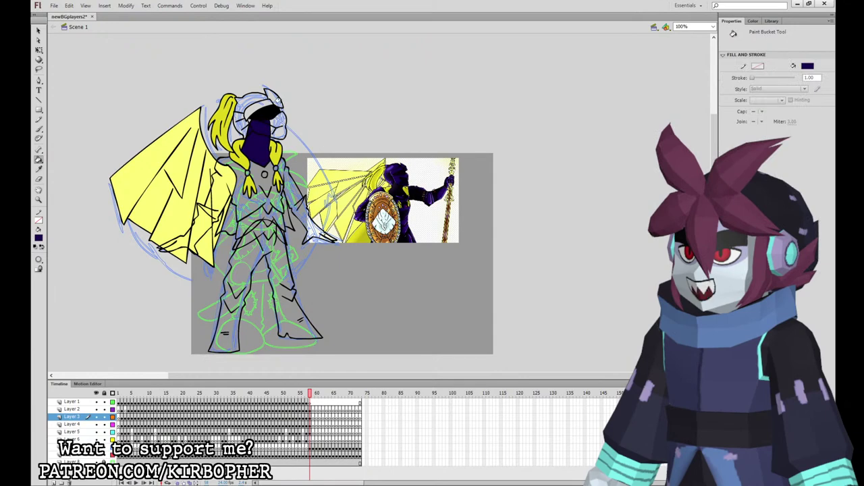
click(265, 101)
click(269, 94)
click(241, 126)
click(276, 126)
click(279, 162)
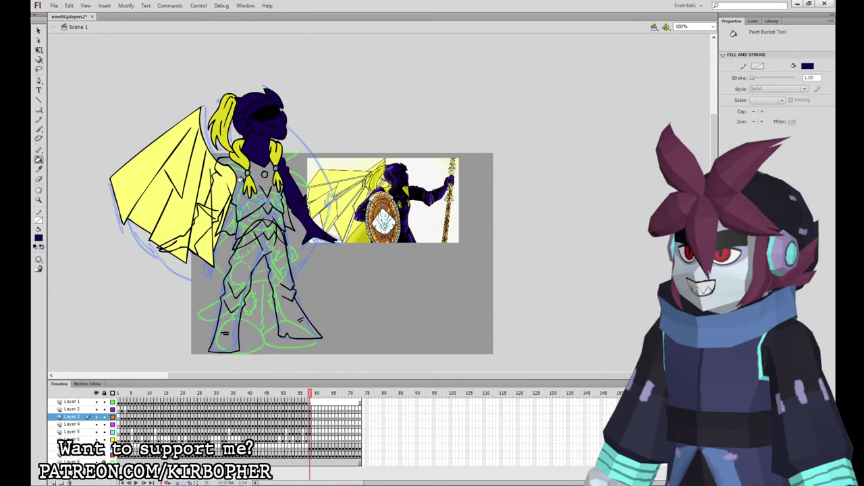
Fill the torso, the wing-side arm, the waist plates and the legs with the dark navy purple.
click(241, 180)
click(259, 215)
click(264, 230)
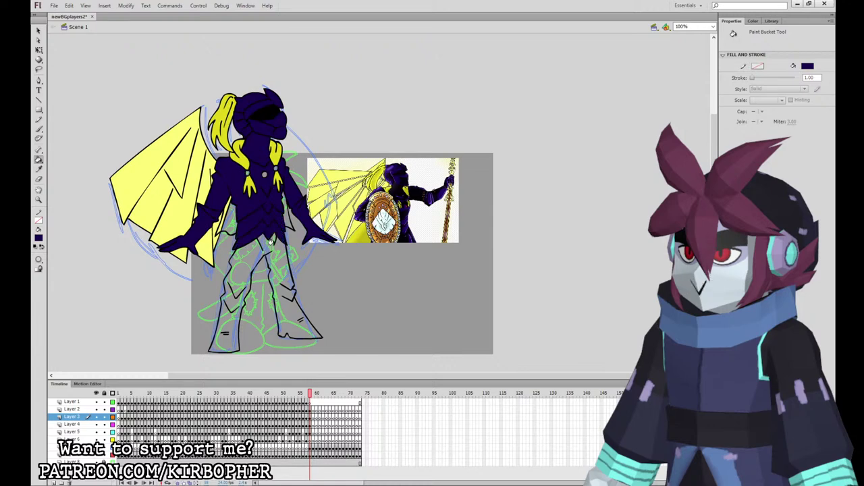
click(272, 242)
Sample the yellow from the braids and fill the cloth pieces hanging behind the waist on both sides.
click(40, 169)
click(242, 164)
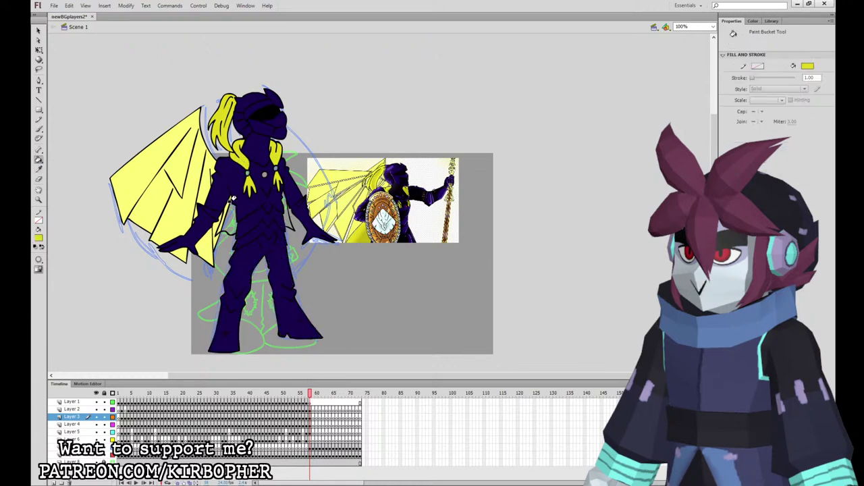
click(227, 214)
click(288, 207)
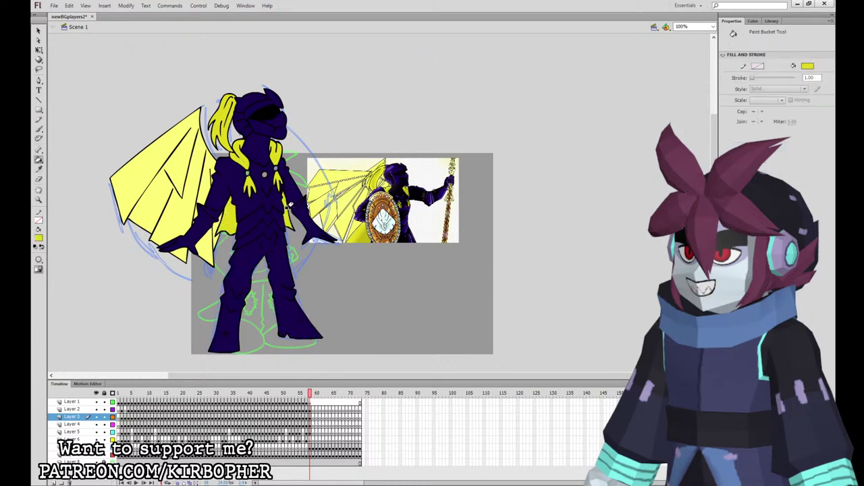
Sample a dark red as the fill color and fill the round chest gem and both braid ties with it.
click(38, 168)
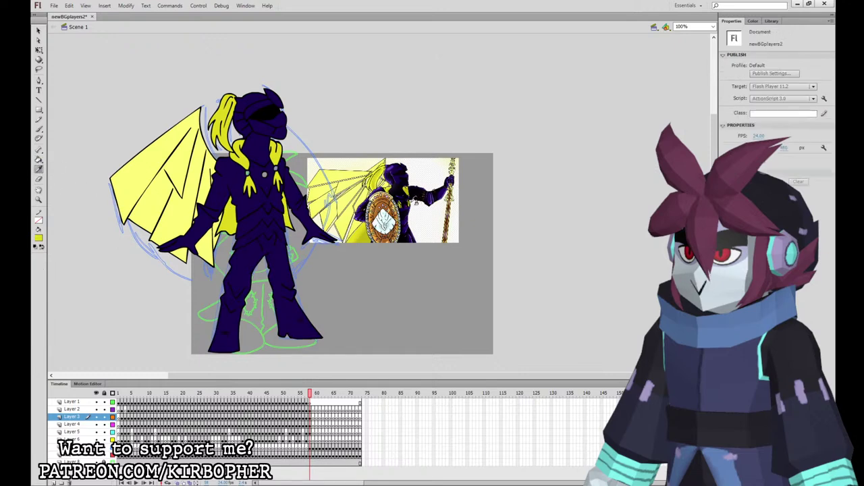
click(405, 202)
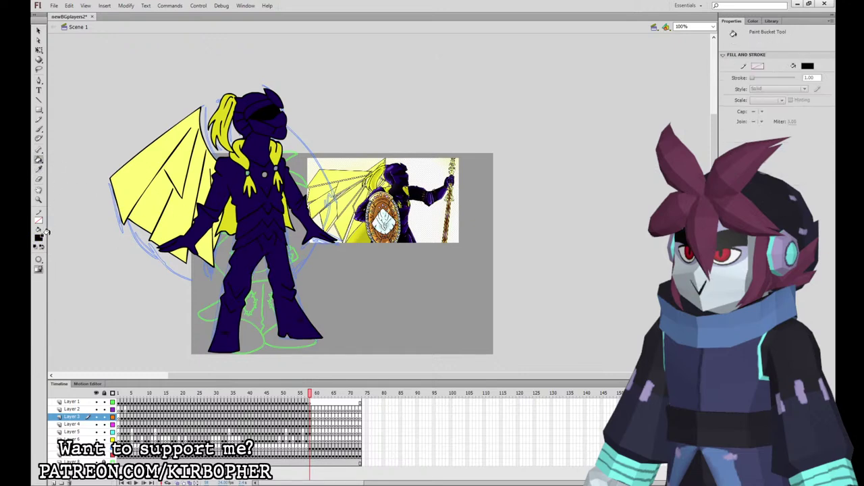
key(ctrl+equal)
key(i)
click(507, 106)
drag(405, 214, 439, 300)
click(223, 127)
click(258, 129)
click(38, 31)
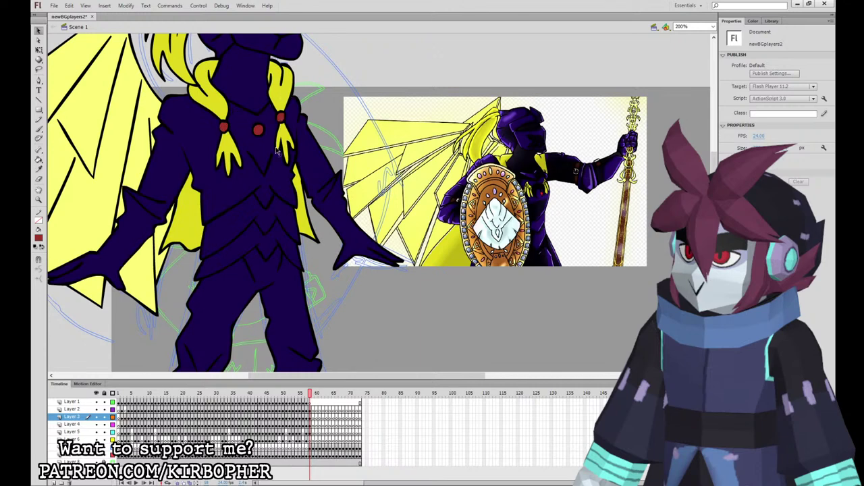
Sample the lighter purple highlight color from the helmet in the reference image as the fill color.
key(ctrl+minus)
click(38, 169)
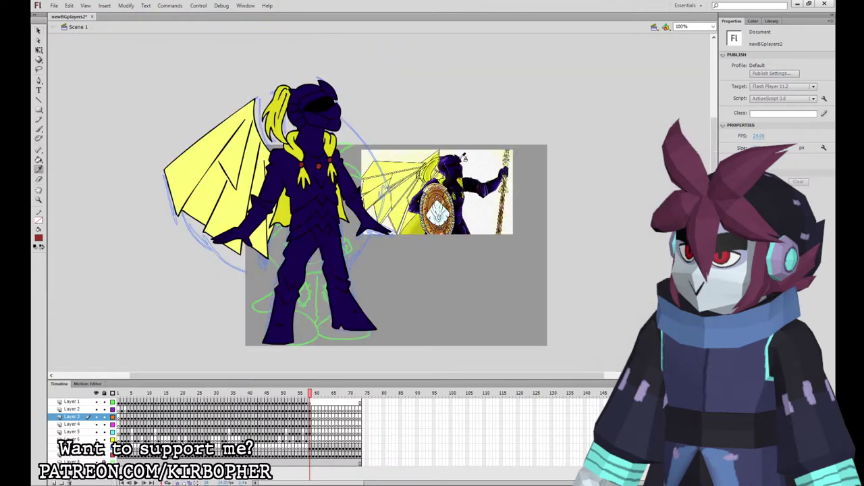
click(437, 157)
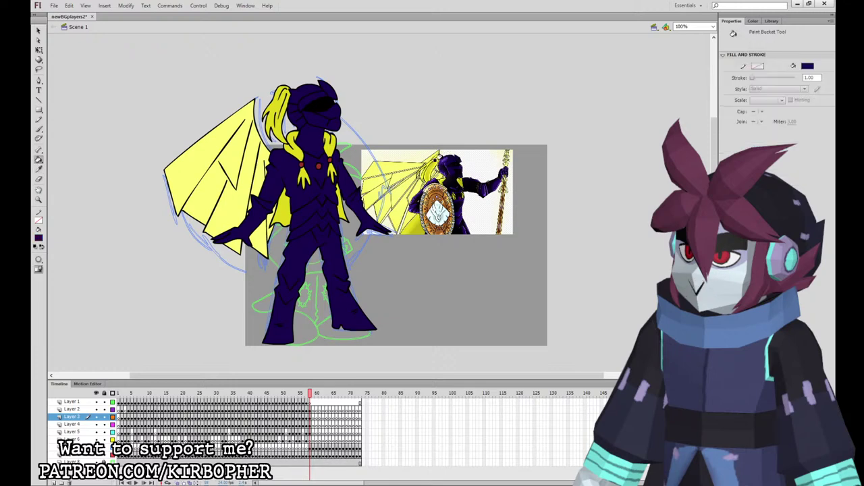
click(39, 168)
click(440, 159)
Select the helmet's navy fills and brush lighter purple highlights along the helmet's edges and crest.
click(38, 50)
click(305, 97)
shift+click(332, 92)
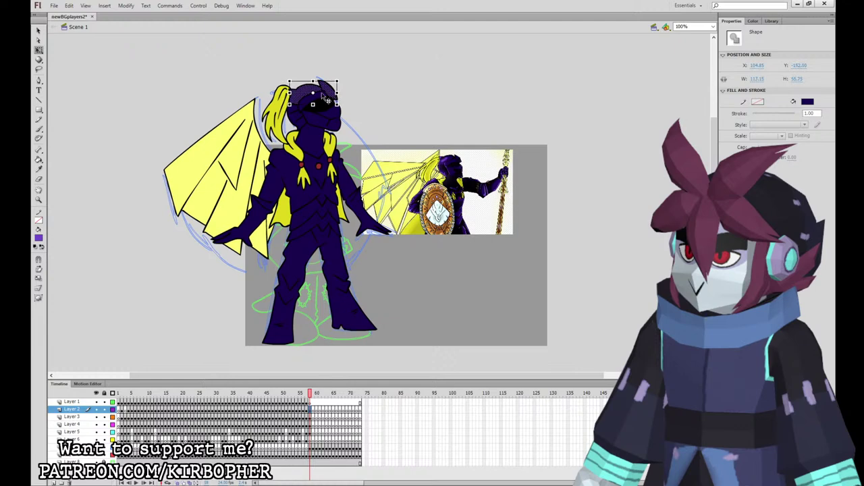
shift+click(334, 125)
shift+click(300, 117)
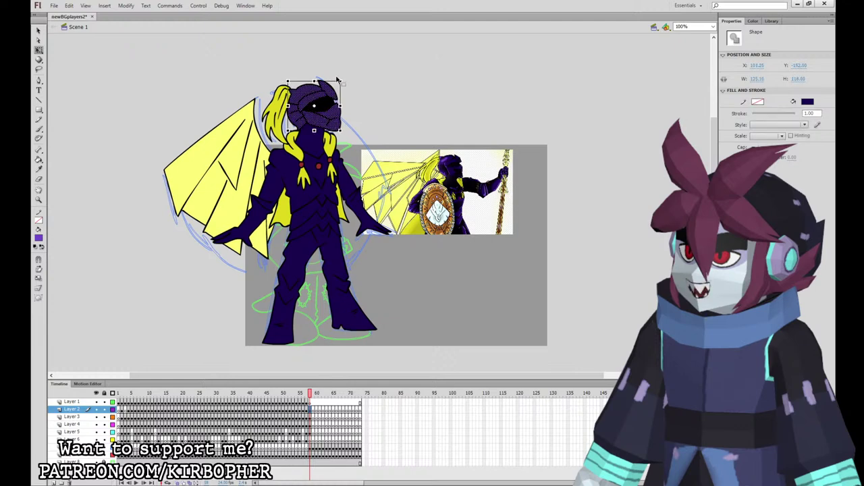
click(38, 129)
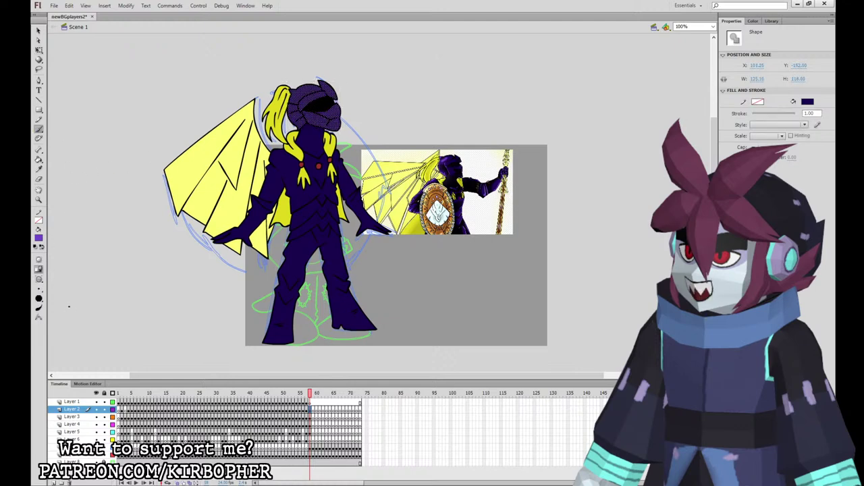
mouse_move(336, 99)
mouse_down()
mouse_move(322, 81)
mouse_move(340, 117)
mouse_move(291, 96)
mouse_move(303, 111)
mouse_move(300, 128)
mouse_up()
Select the neck's navy fill and brush a lighter purple highlight along the pointed collar edge.
click(41, 50)
click(312, 137)
click(40, 129)
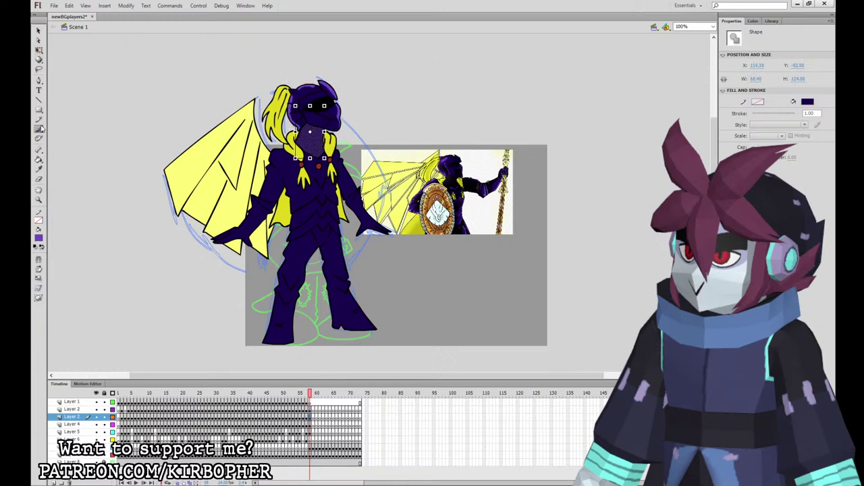
drag(298, 146, 323, 151)
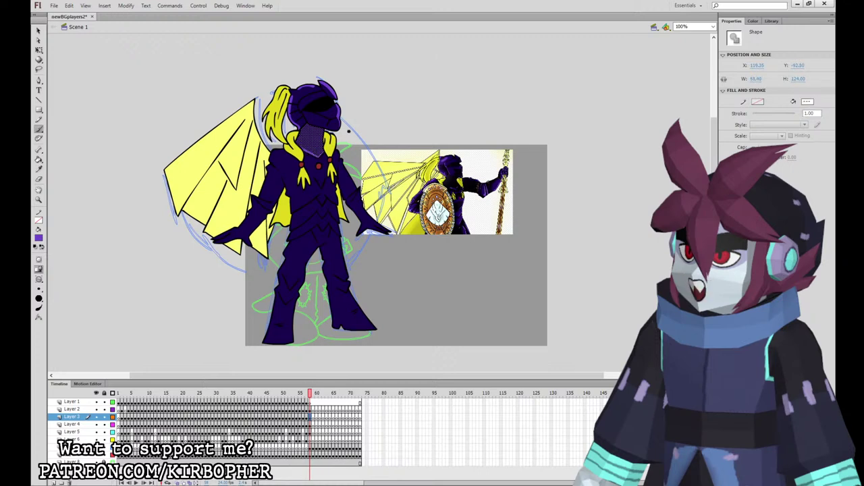
Select the torso and arm fills and brush lighter purple highlights along the shoulders, arms and lower chest plate edge.
click(39, 50)
click(322, 170)
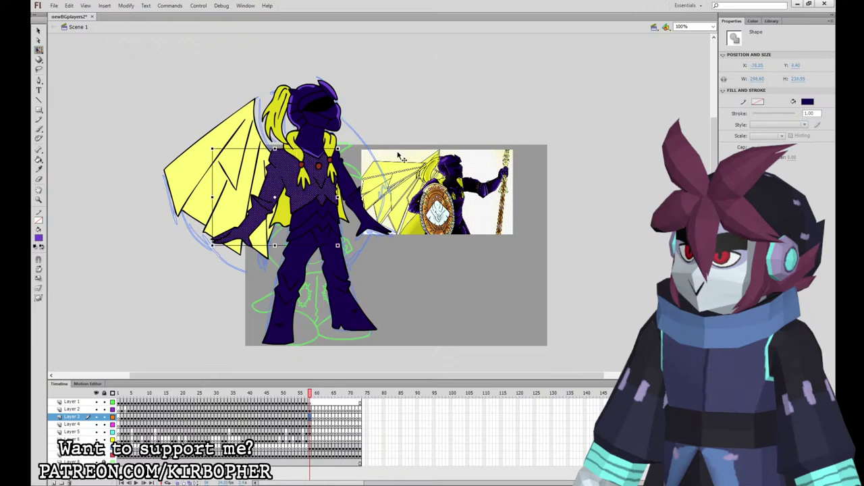
shift+click(355, 181)
key(b)
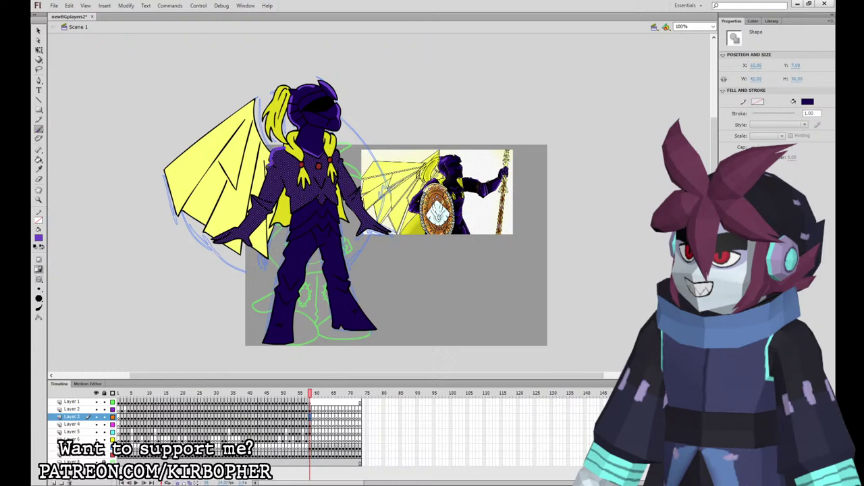
mouse_move(250, 215)
mouse_down()
mouse_move(239, 230)
mouse_move(253, 217)
mouse_up()
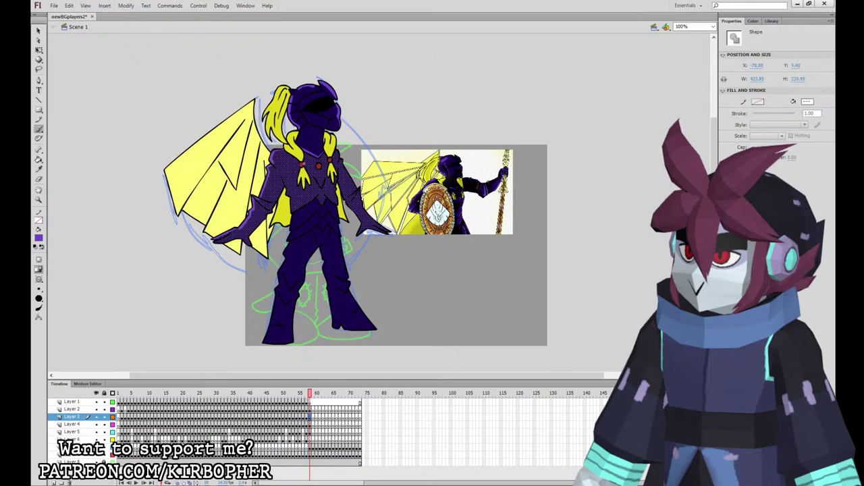
mouse_move(338, 152)
mouse_down()
mouse_move(360, 198)
mouse_move(389, 231)
mouse_up()
drag(293, 210, 316, 194)
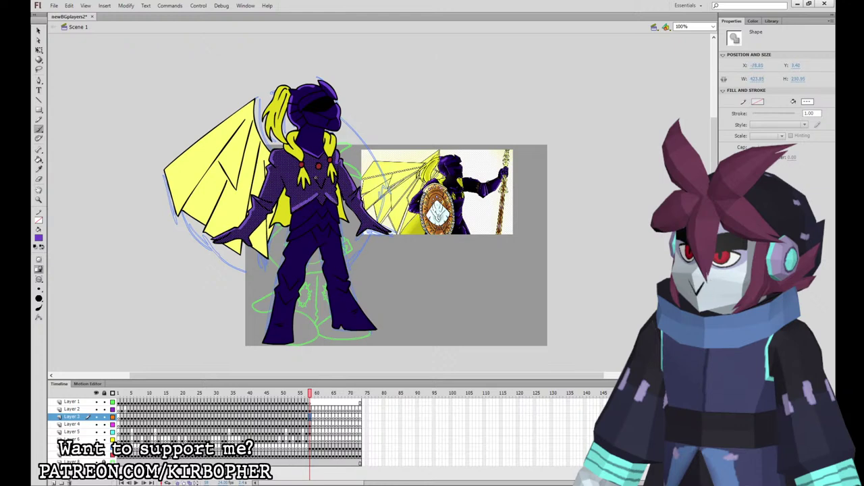
Select the waist plates' navy fills one at a time and brush lighter purple highlights along their pointed edges.
click(40, 51)
click(335, 215)
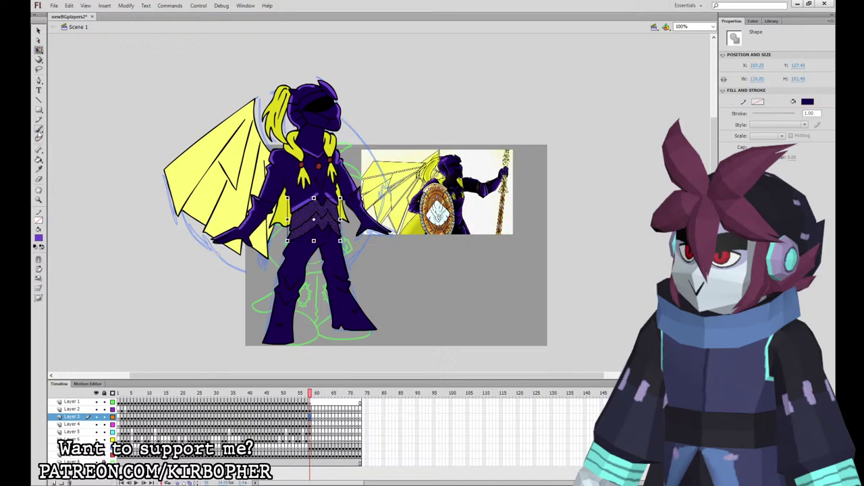
click(378, 256)
click(332, 215)
click(39, 129)
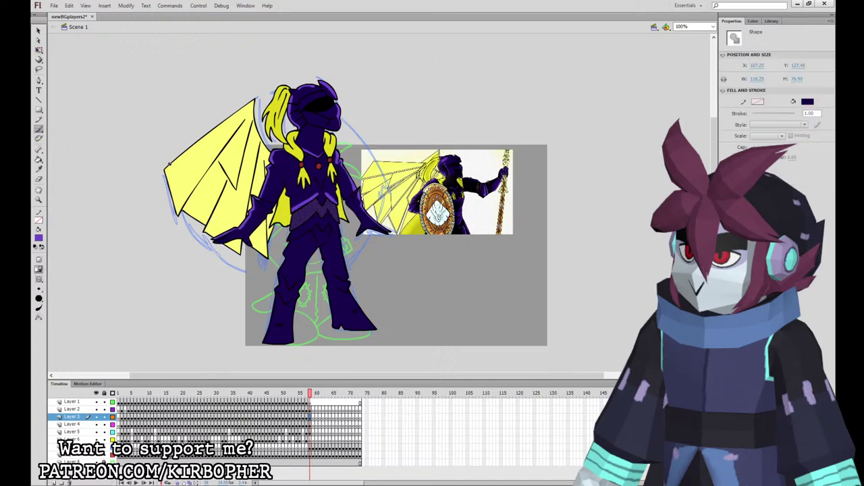
drag(315, 213, 292, 228)
key(ctrl+z)
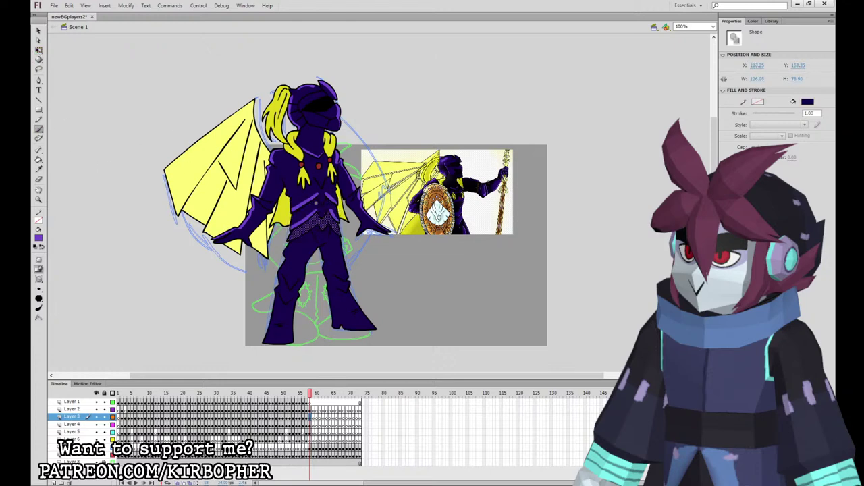
key(Delete)
key(ctrl+z)
key(Delete)
Select the leg fills on Layer 4 and brush lighter purple highlights along the outer edges and knee armor.
click(38, 50)
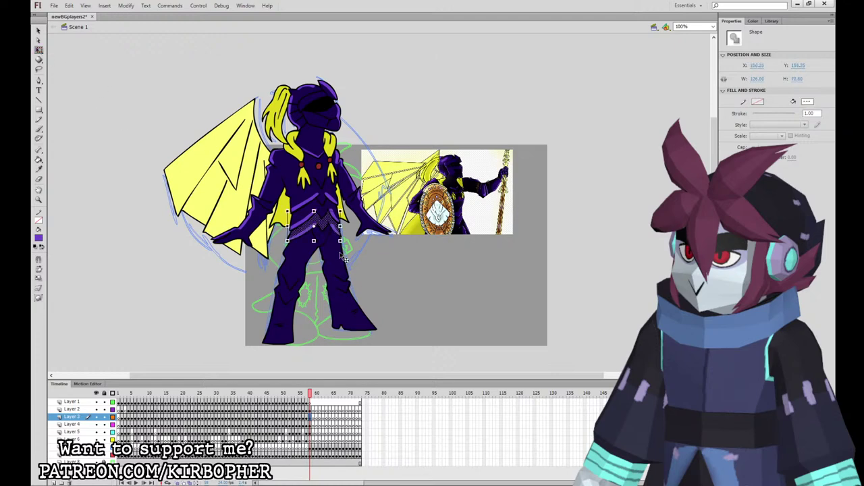
click(340, 251)
click(38, 129)
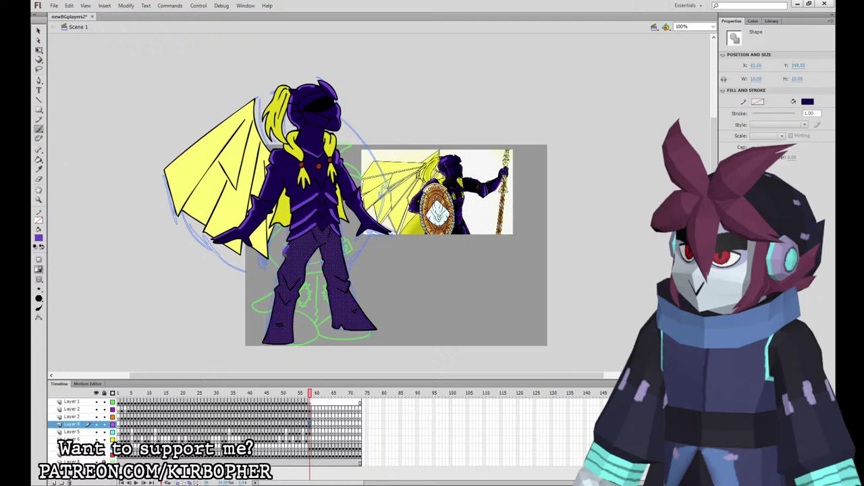
drag(277, 295, 263, 342)
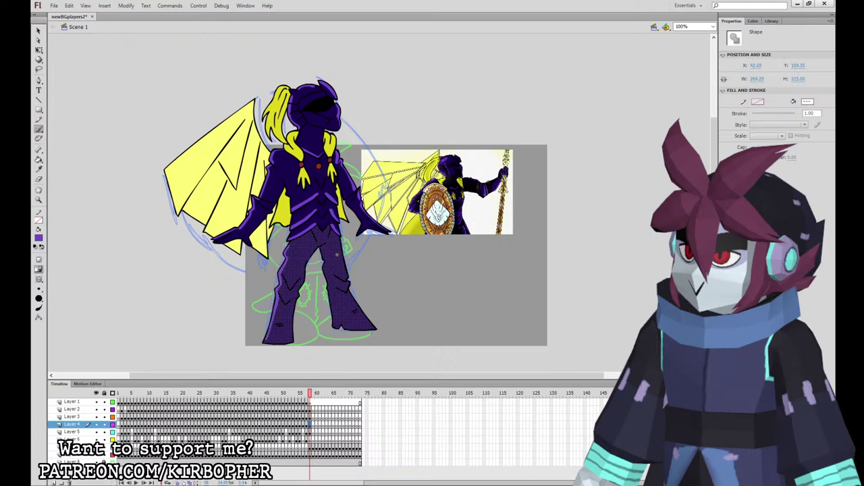
drag(287, 301, 290, 300)
drag(341, 241, 343, 263)
drag(351, 297, 375, 328)
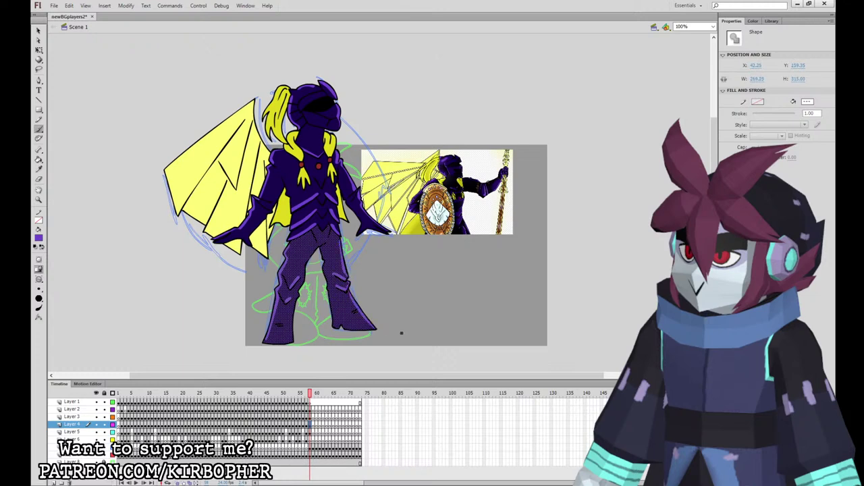
Select the torso fill on Layer 3 and brush lighter purple highlights down the middle of the chest plates.
click(41, 51)
click(156, 328)
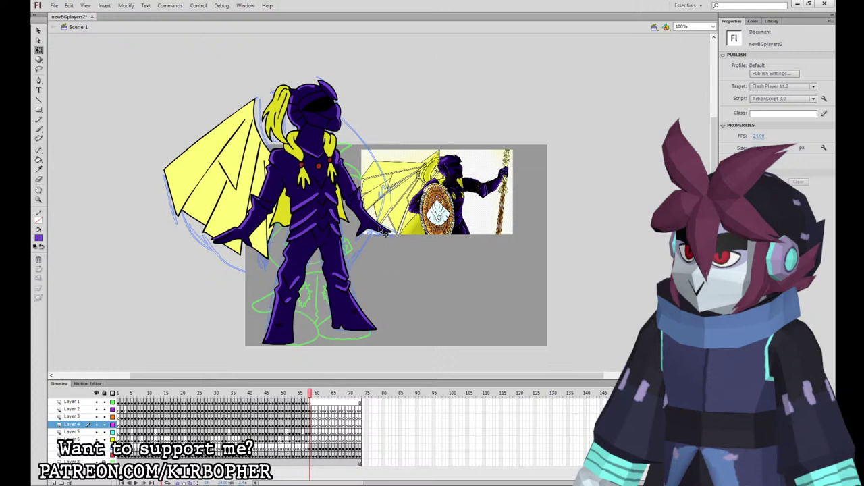
click(327, 208)
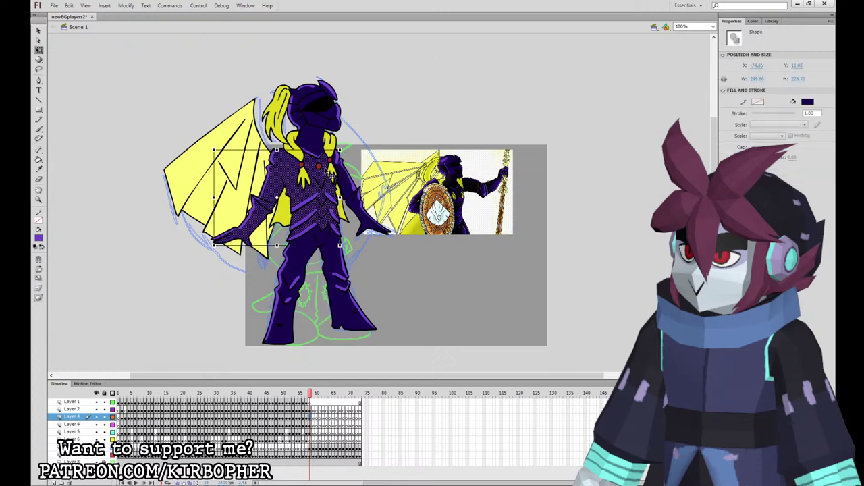
click(38, 128)
drag(315, 175, 322, 187)
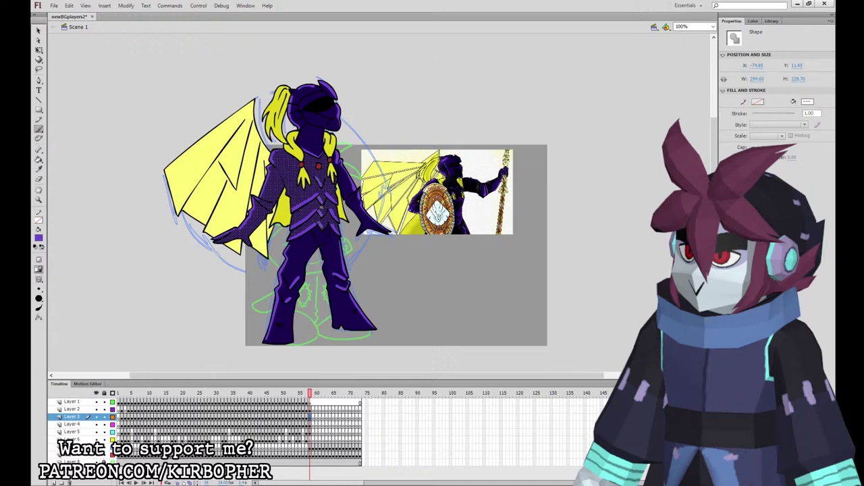
key(q)
click(131, 137)
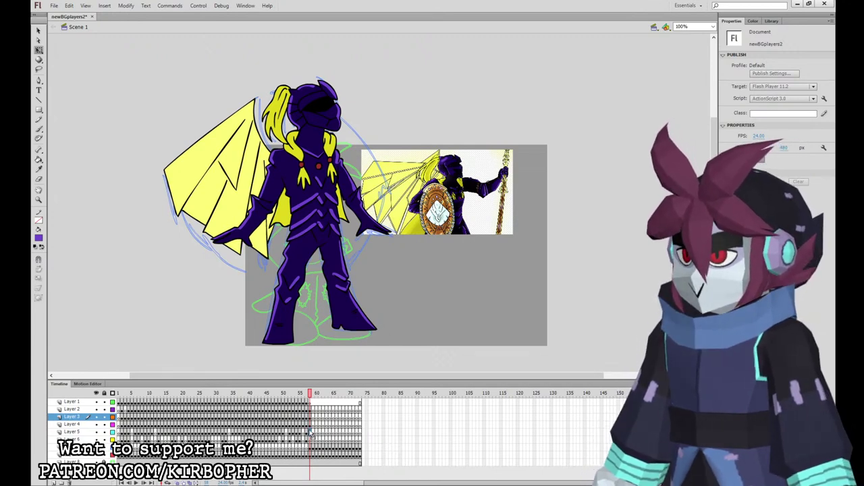
Convert the head and body drawings into separate symbols, and look inside the 0backer152_game2 body symbol before returning to Scene 1.
click(310, 438)
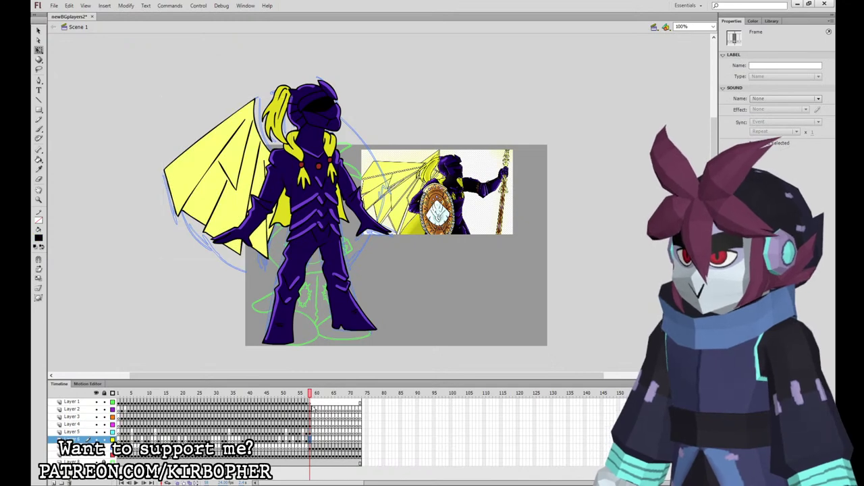
click(311, 409)
click(772, 21)
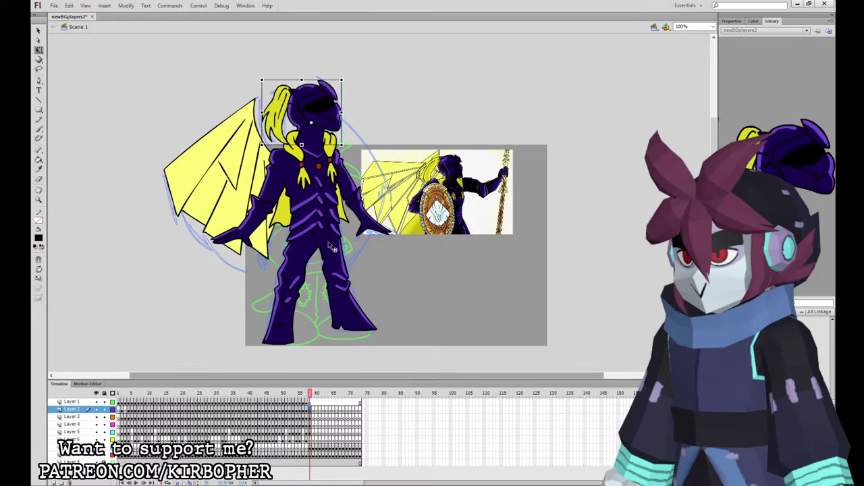
click(331, 213)
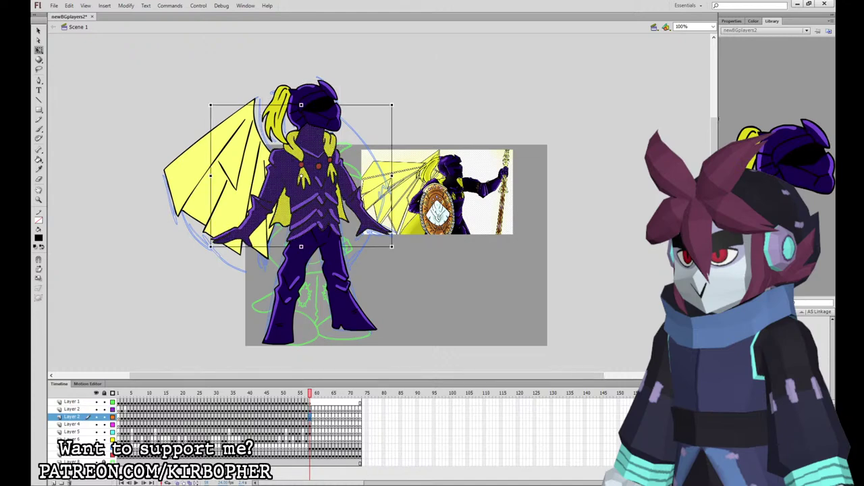
key(F8)
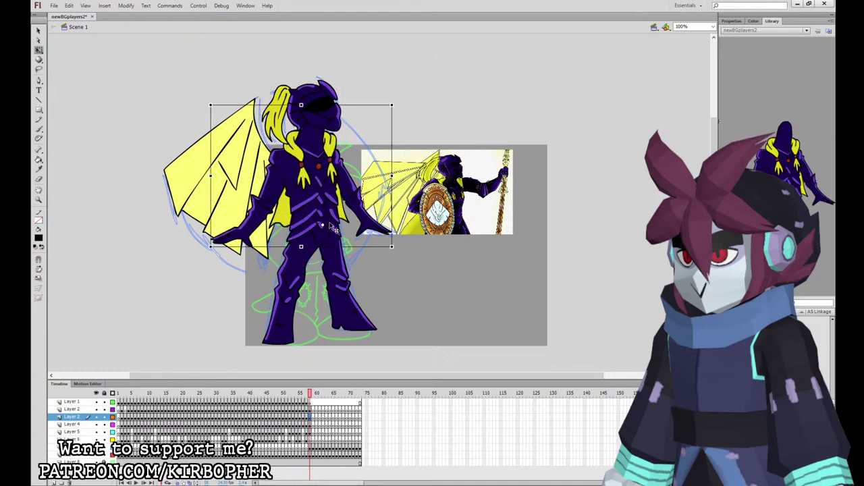
double_click(343, 243)
click(361, 251)
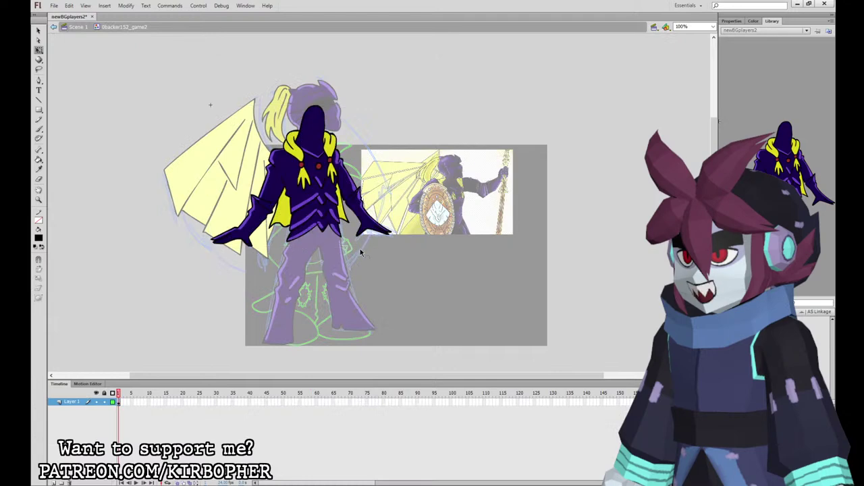
double_click(104, 46)
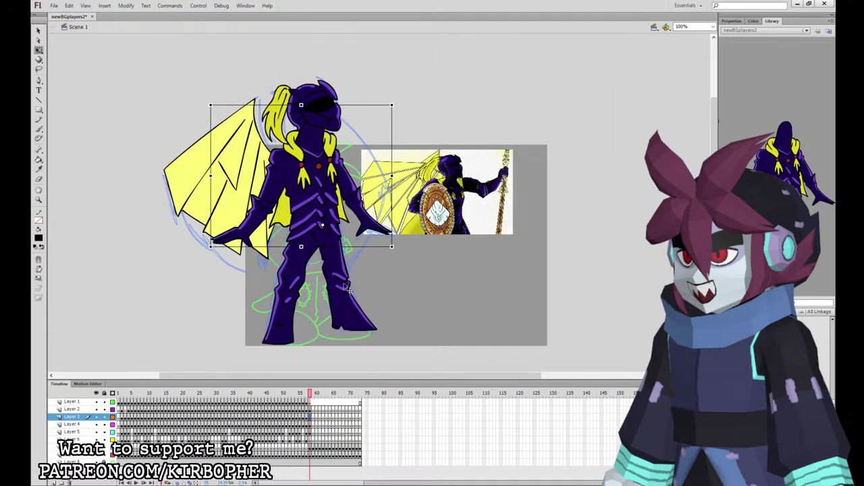
Convert the legs and the wing into symbols, setting their pivot points at the feet and the shoulder.
click(311, 424)
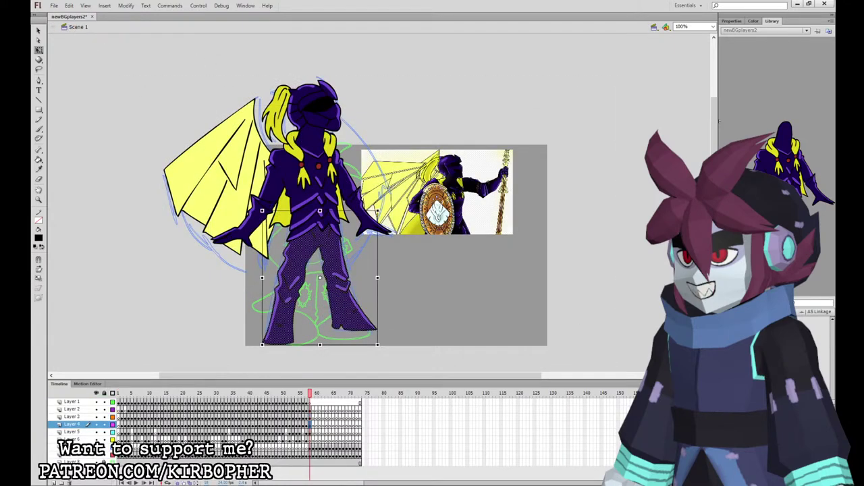
drag(320, 277, 318, 341)
click(312, 432)
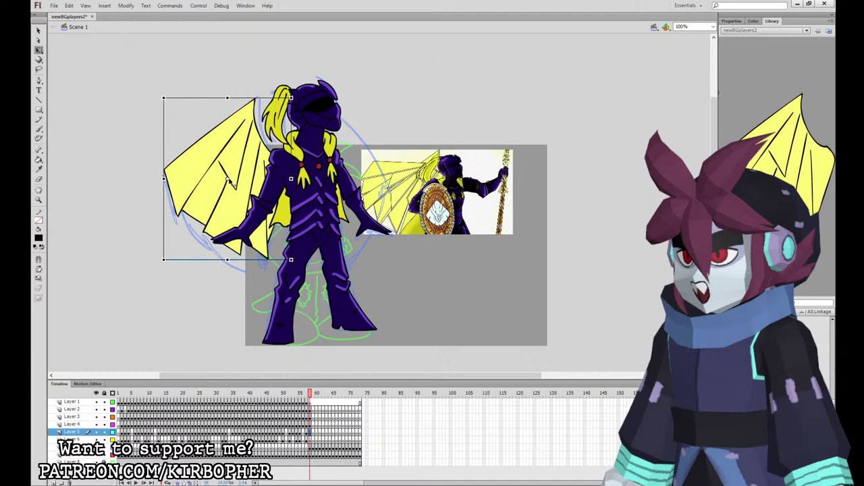
Copy the wing onto Layer 6, then mirror, narrow and position the copy as the far wing behind the body.
click(312, 438)
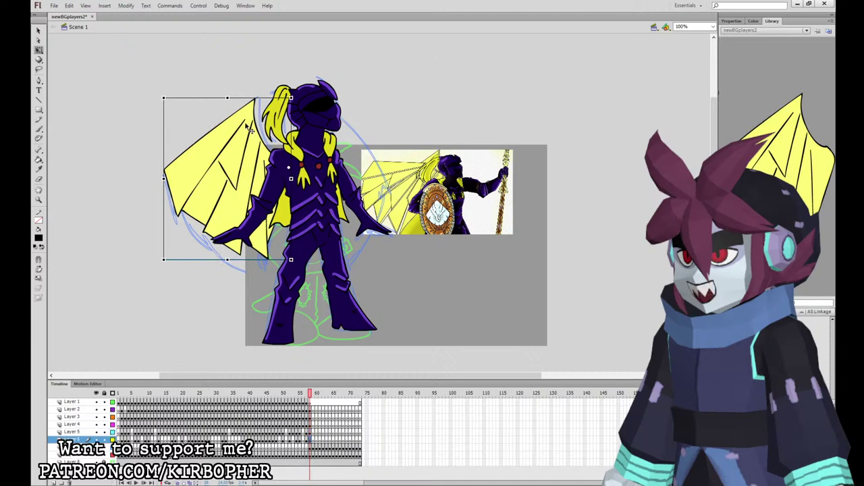
click(278, 205)
drag(392, 183, 374, 179)
drag(370, 170, 373, 167)
Place all the character's part layers inside the 0backer152_game_SPRITE symbol and add keyframes at frames 51 and 26 on every layer.
key(ctrl+a)
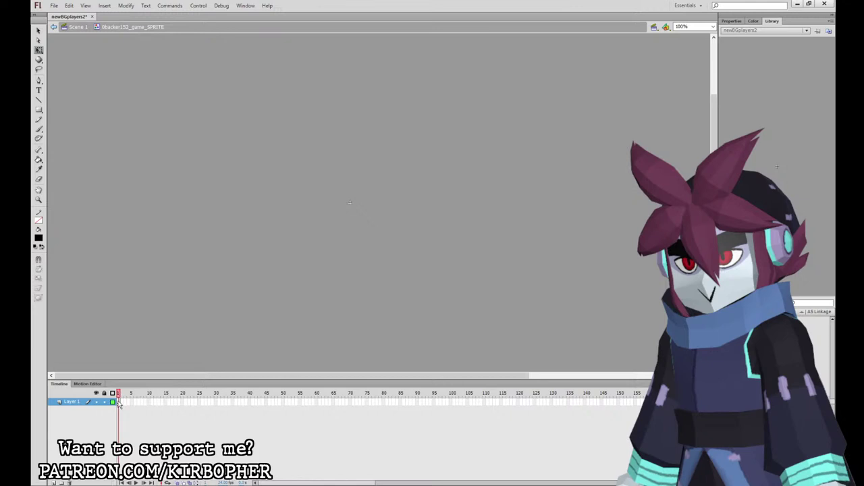
key(ctrl+alt+v)
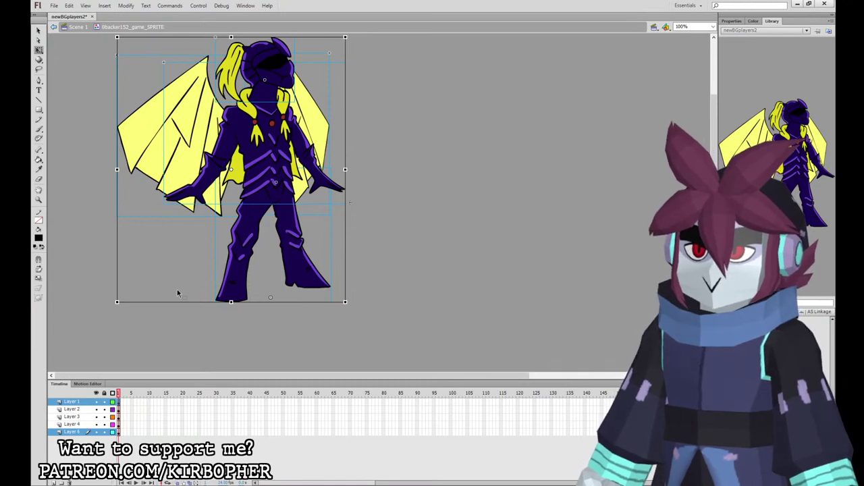
drag(287, 404, 287, 432)
key(F6)
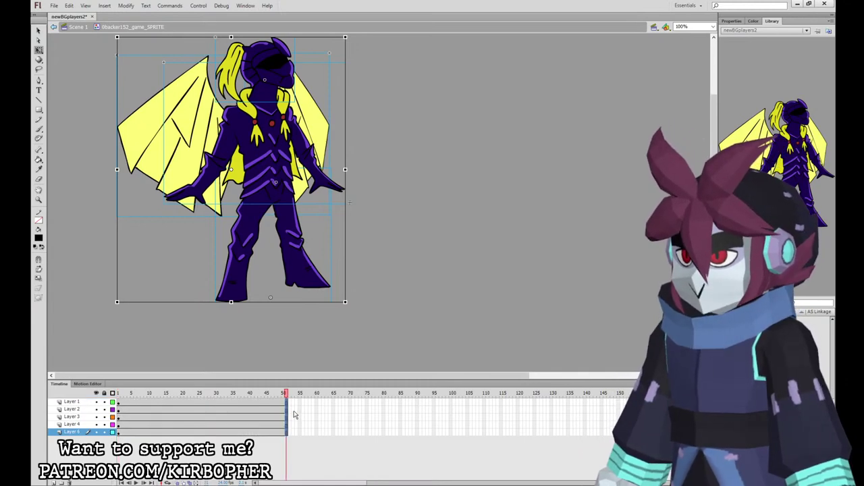
drag(202, 403, 203, 438)
Pose the character on frame 26 by slightly squashing the legs and body and rotating both wings and the head.
click(283, 250)
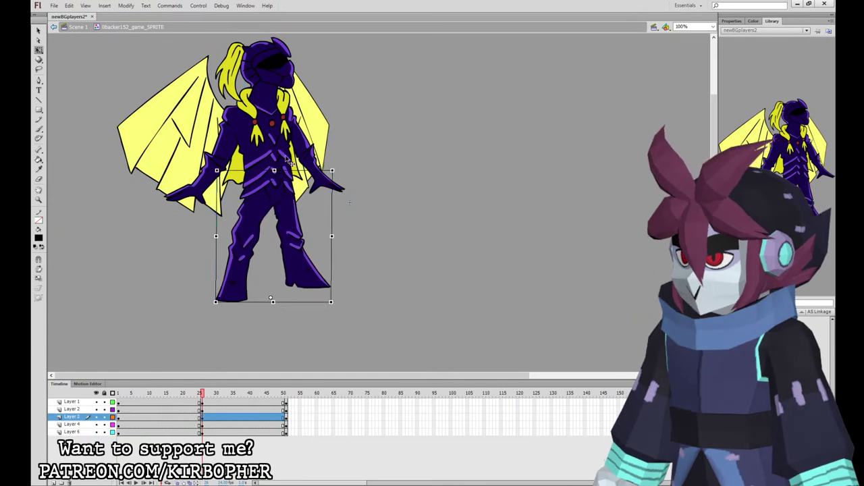
click(316, 160)
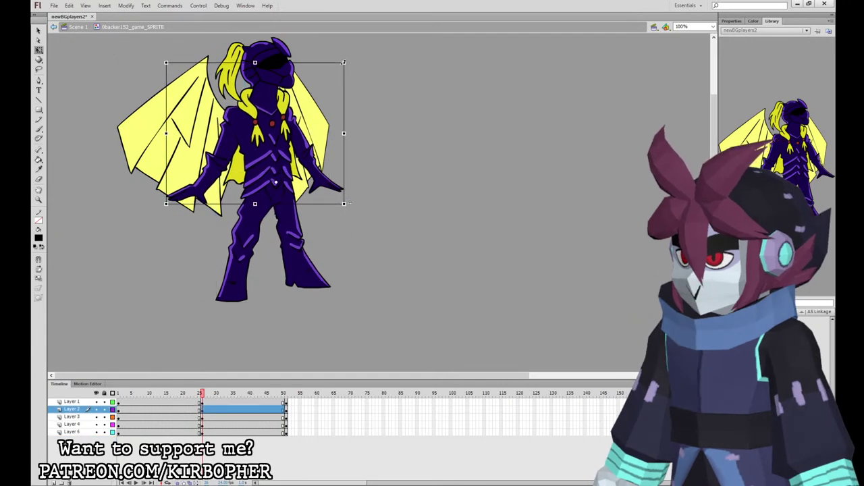
click(320, 112)
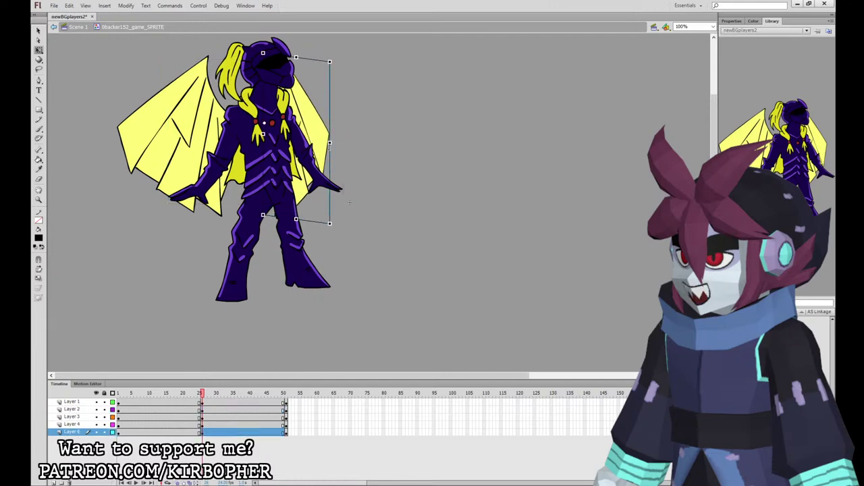
click(139, 132)
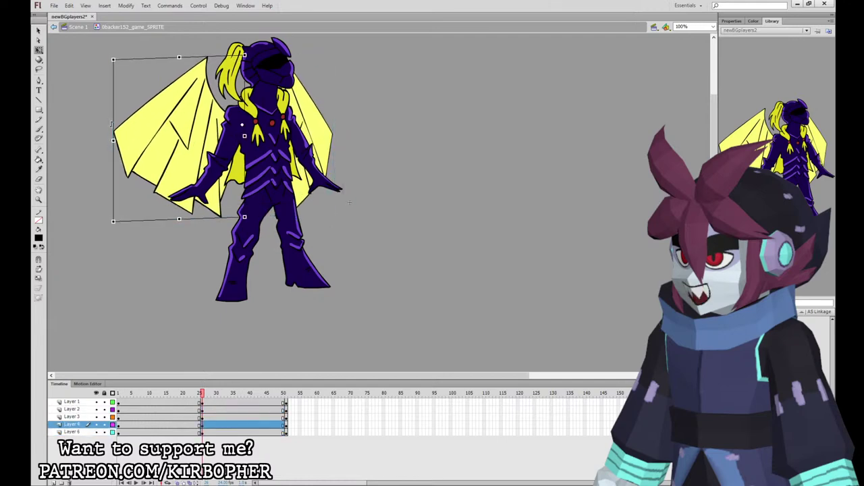
click(297, 102)
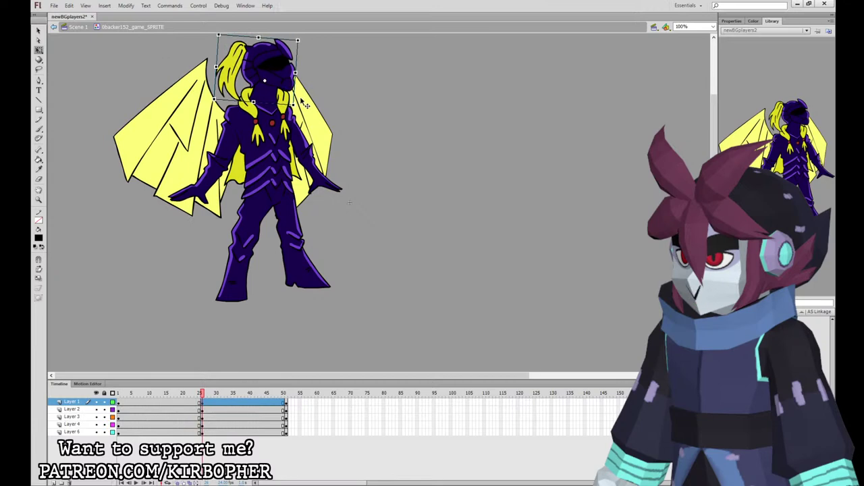
Compare frames 25 and 26, and lower the head, torso and wings slightly on frame 26.
click(203, 393)
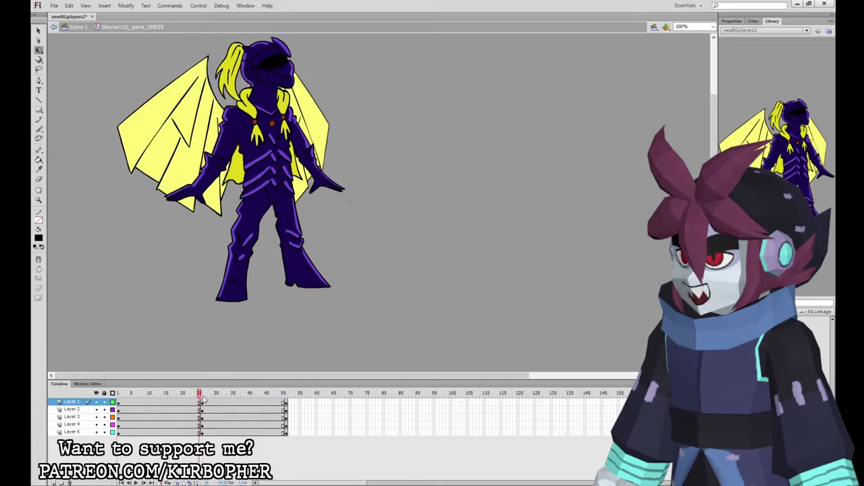
click(284, 85)
drag(145, 59, 362, 128)
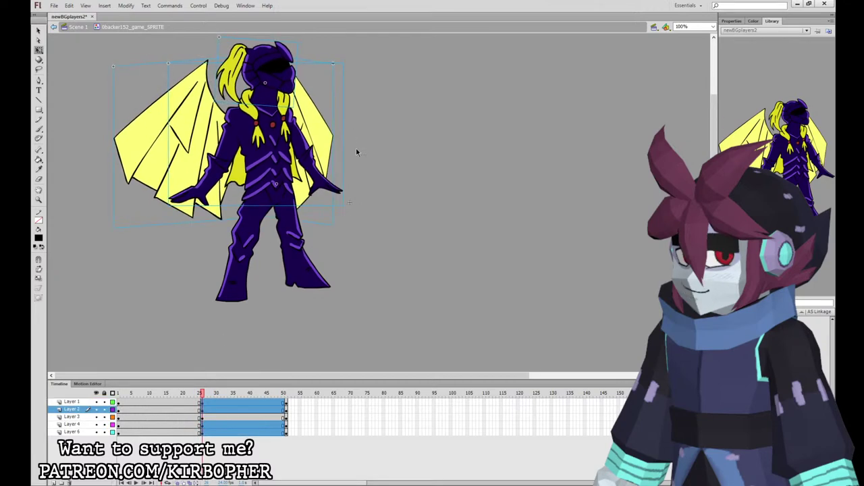
click(203, 393)
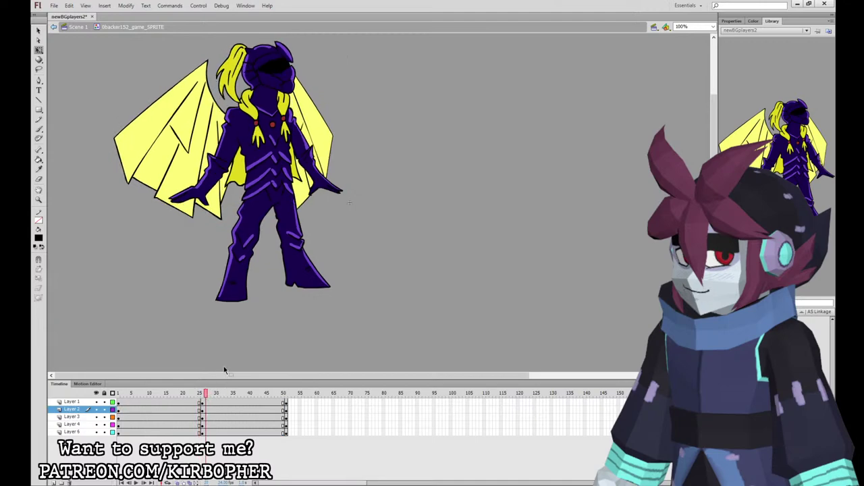
click(327, 195)
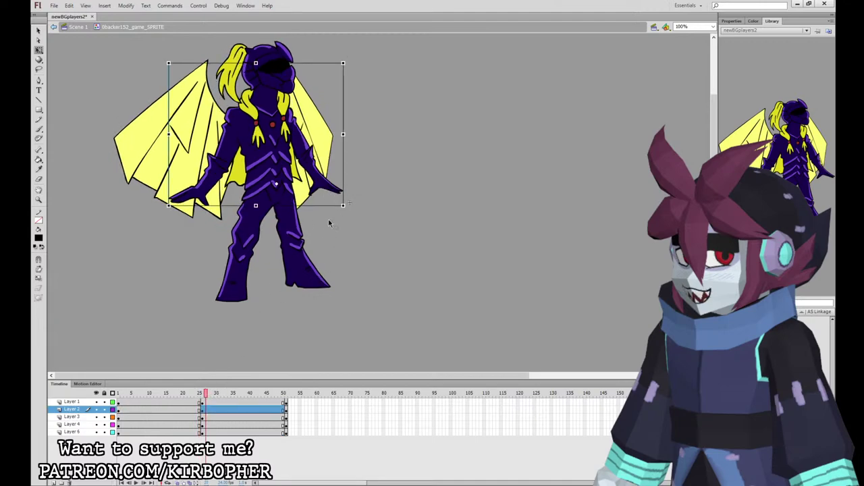
Rotate the head a little further on frame 26, checking the change against the neighboring frame.
click(291, 85)
drag(304, 42, 304, 43)
drag(203, 395, 204, 398)
click(291, 84)
drag(303, 42, 304, 45)
drag(204, 396, 202, 398)
Apply classic tweens between the poses on all layers and insert keyframes halfway through each tween, at frames 13 and 39.
drag(198, 430, 220, 402)
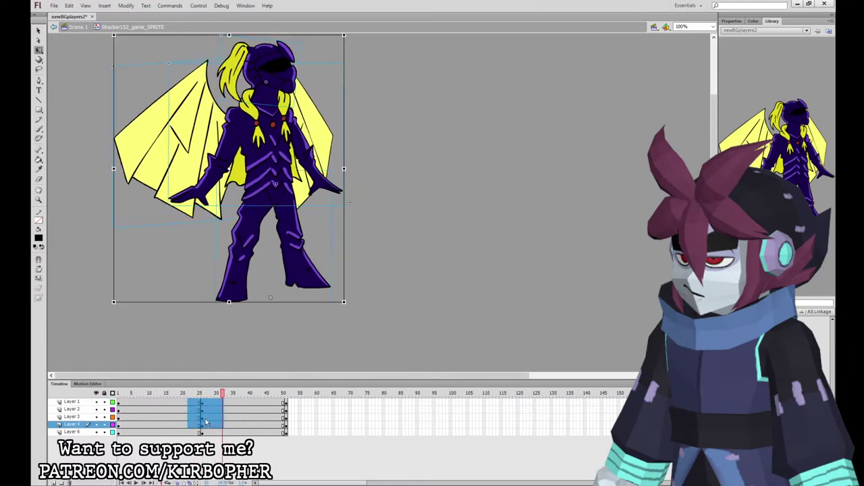
click(286, 213)
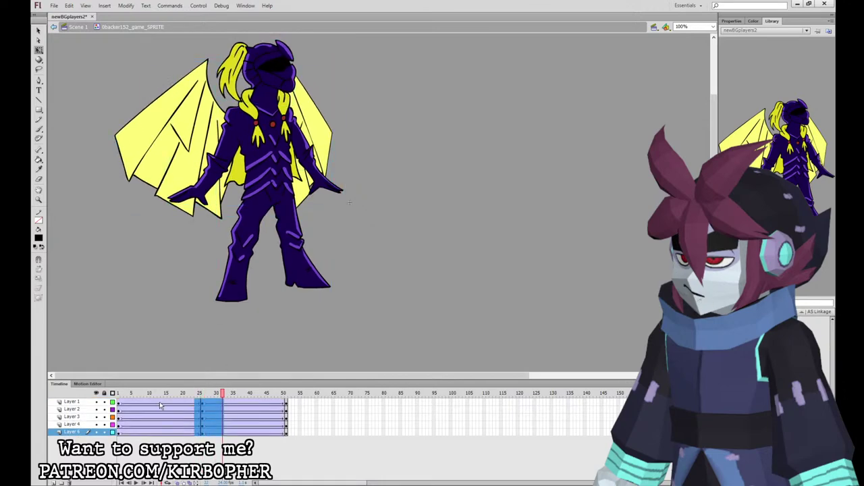
drag(160, 403, 159, 434)
key(F6)
drag(245, 403, 129, 403)
key(F6)
Set the ease to 100 on the classic tween spans across all layers, one group of frames at a time.
click(732, 21)
click(755, 99)
text(100)
key(Return)
drag(271, 433, 275, 403)
click(755, 99)
text(100)
key(Return)
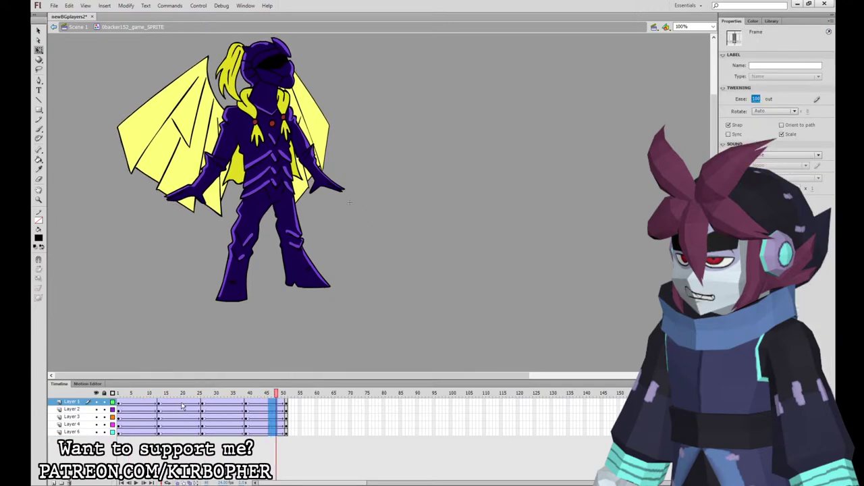
drag(182, 405, 188, 432)
click(758, 99)
text(100)
key(Return)
Convert all the tweened frames on every layer into individual keyframes.
drag(283, 432, 130, 432)
key(F6)
click(238, 217)
click(182, 334)
Clear every other keyframe on all layers through about frame 19, undoing and redoing the misplaced ones.
key(shift+F6)
key(shift+F6)
drag(139, 403, 153, 433)
key(shift+F6)
key(shift+F6)
key(shift+F6)
key(shift+F6)
drag(158, 403, 182, 433)
key(shift+F6)
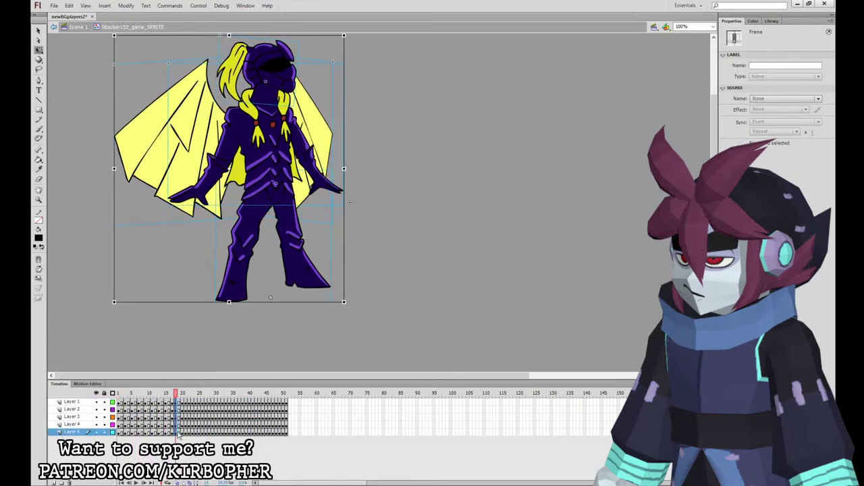
key(ctrl+z)
key(ctrl+z)
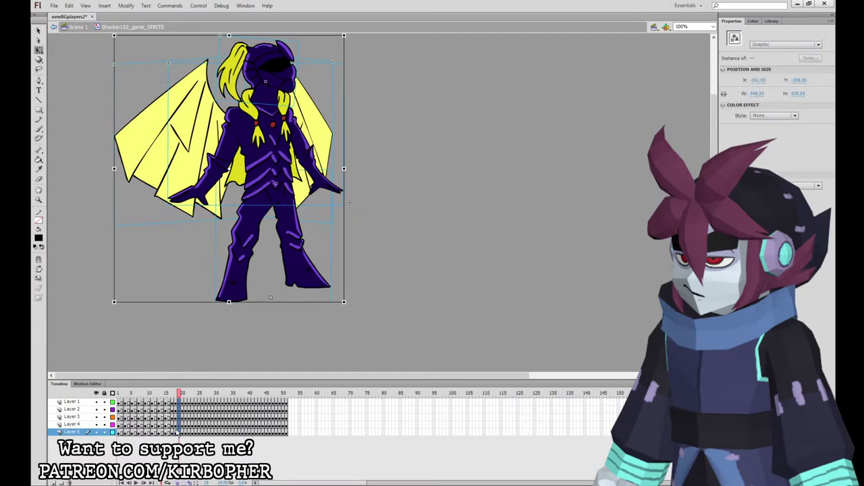
key(shift+F6)
Clear the remaining alternate keyframes up to frame 50 on all layers and remove frame 51.
drag(192, 432, 284, 432)
key(shift+F6)
key(shift+F6)
key(shift+F6)
click(209, 433)
key(ctrl+z)
key(ctrl+z)
key(ctrl+z)
key(shift+F6)
key(shift+F5)
Place the opening wing frames of Layers 4 and 6 after frame 50 and play the animation.
click(303, 425)
mouse_move(119, 428)
mouse_down()
mouse_move(302, 434)
mouse_move(122, 430)
mouse_up()
click(302, 425)
click(297, 430)
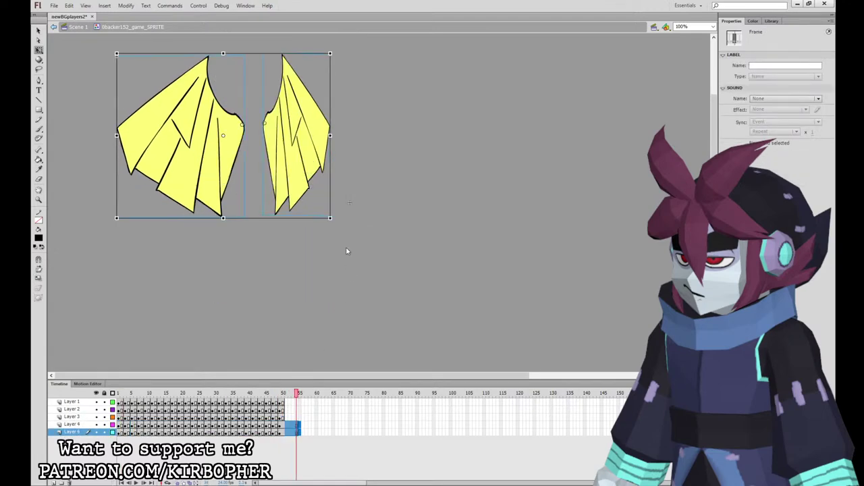
key(Return)
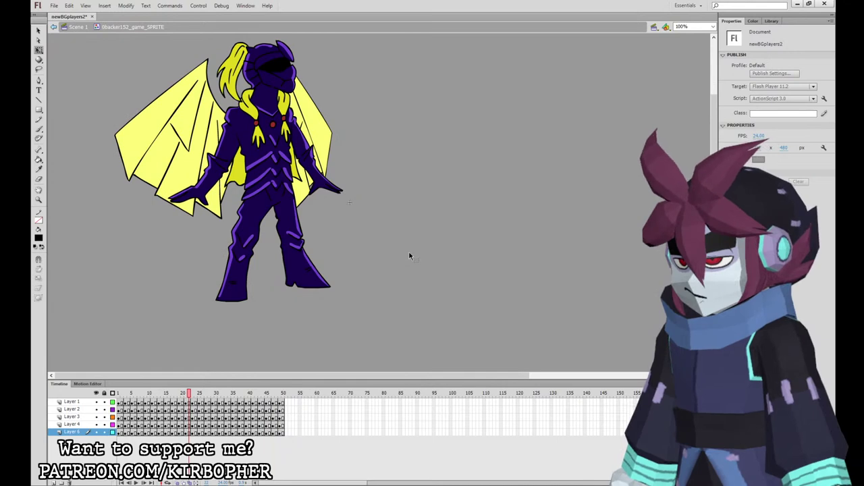
Return to Scene 1, try placing a copy of frame 57's sprite on Layer 1 of frame 58, and go to frame 59.
click(78, 27)
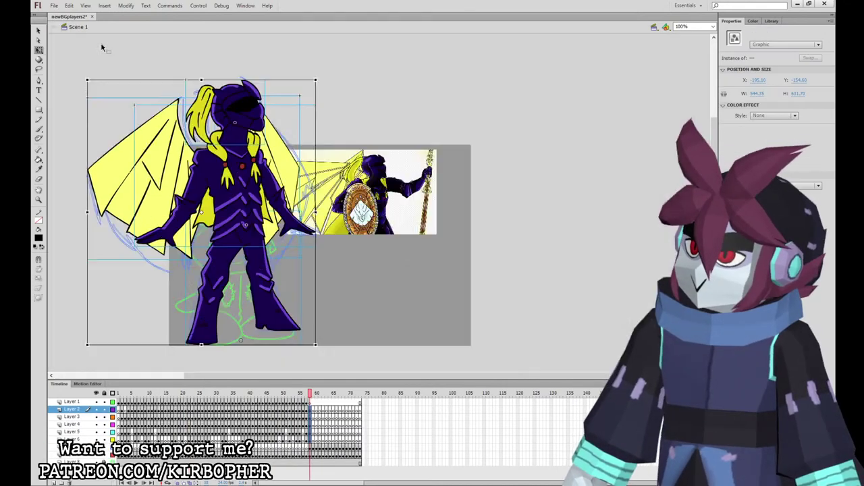
click(306, 402)
key(ctrl+c)
click(310, 401)
key(ctrl+shift+v)
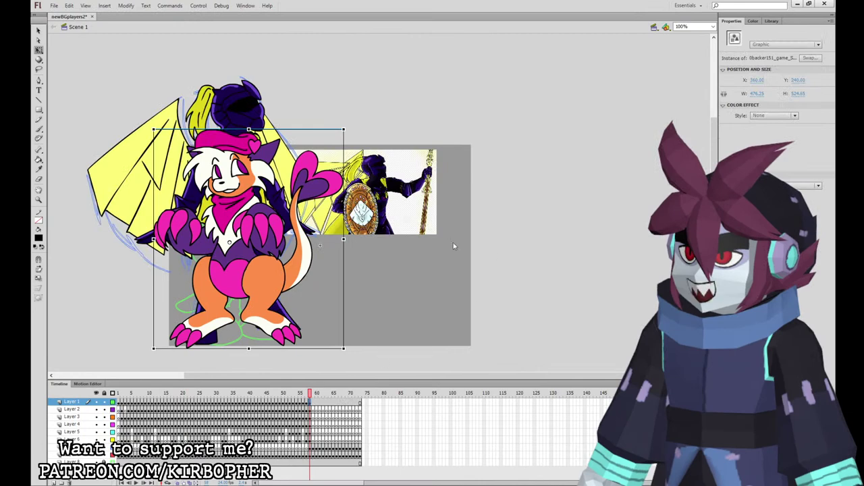
key(ctrl+z)
click(314, 403)
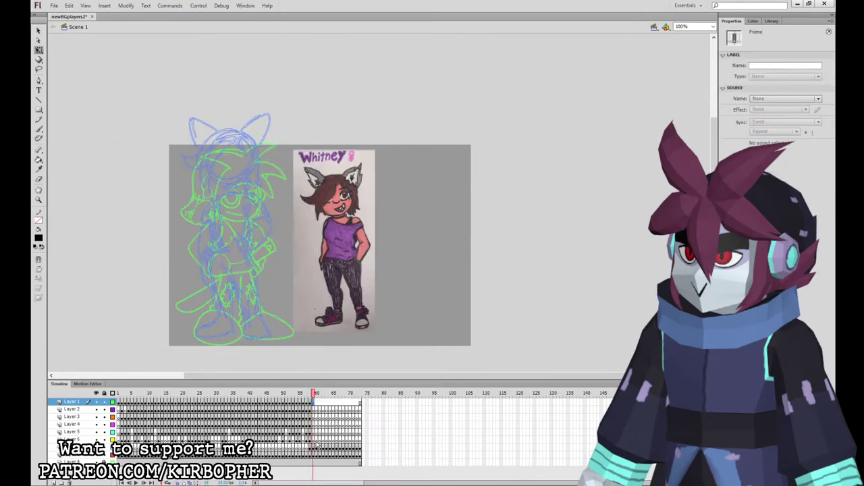
Look over the neighbouring character drawings and references at frames 58, 32 and 60.
click(317, 440)
click(311, 448)
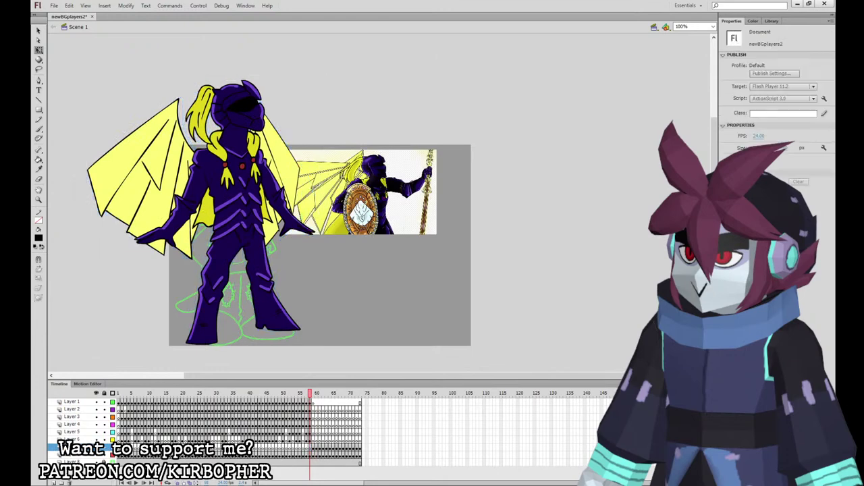
click(223, 448)
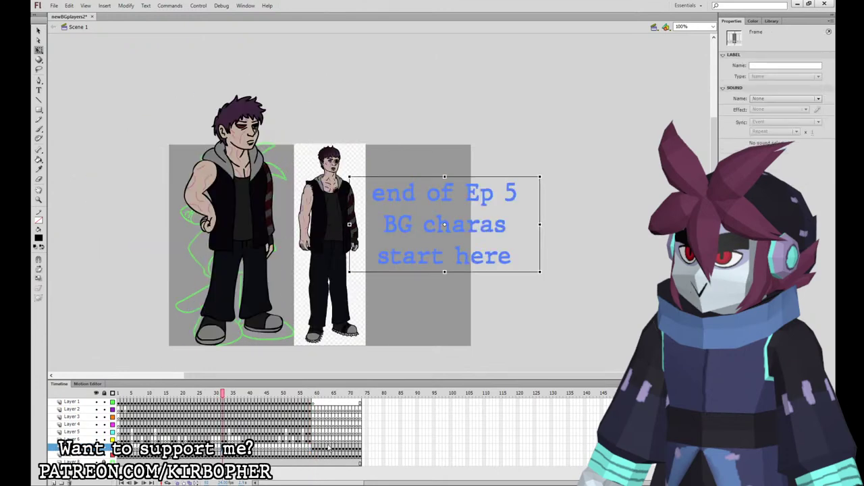
click(315, 440)
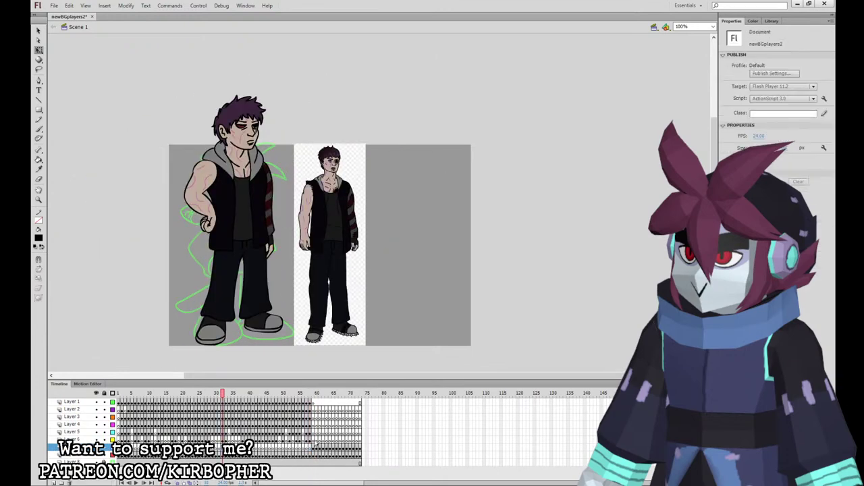
click(317, 403)
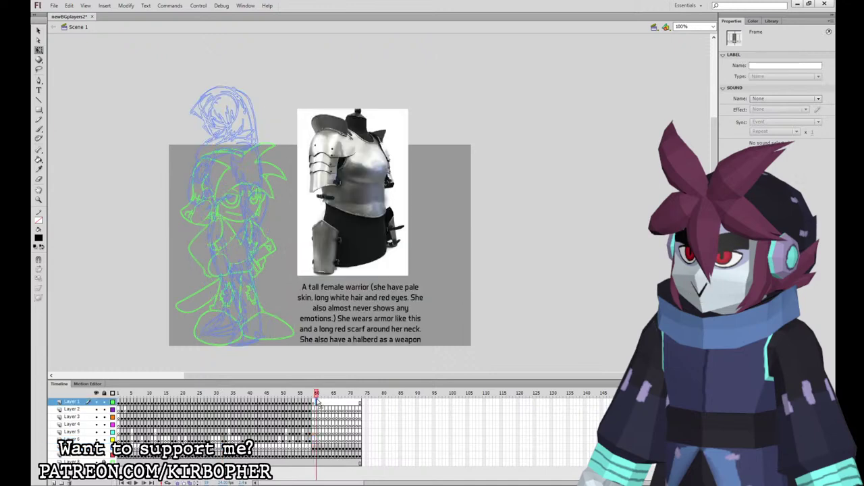
Ink the long swept fringe in black on Layer 2 of frame 59, following the head sketch.
click(314, 409)
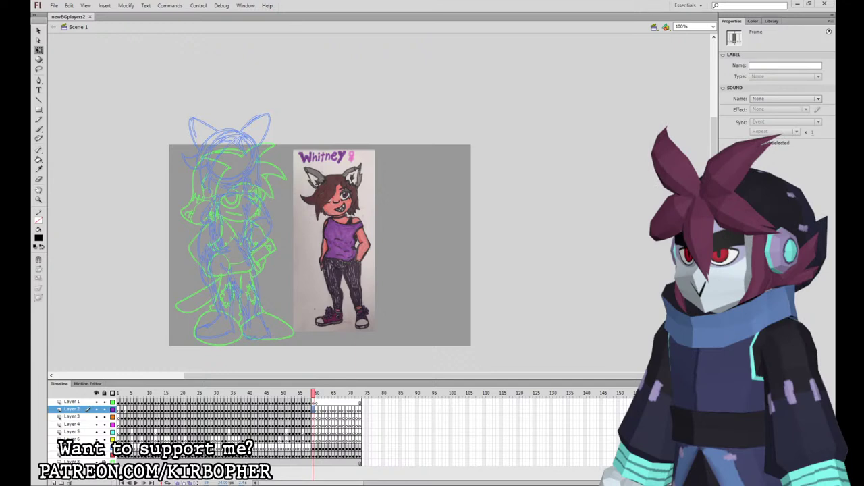
key(b)
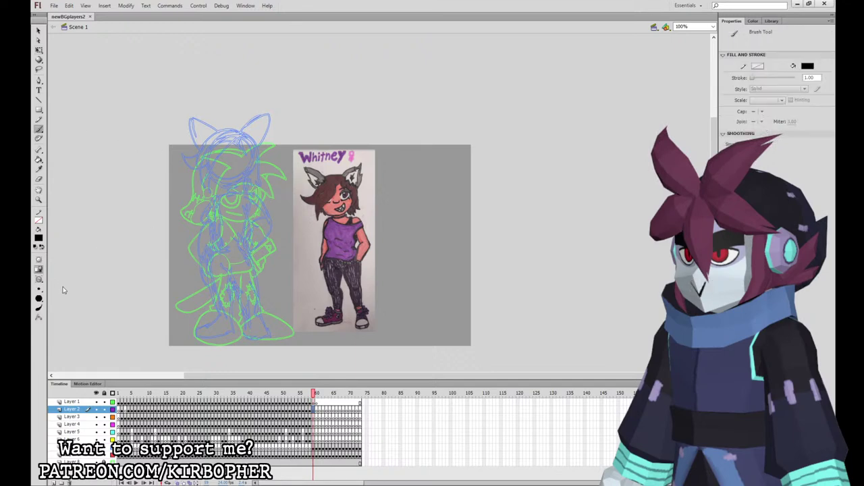
click(315, 410)
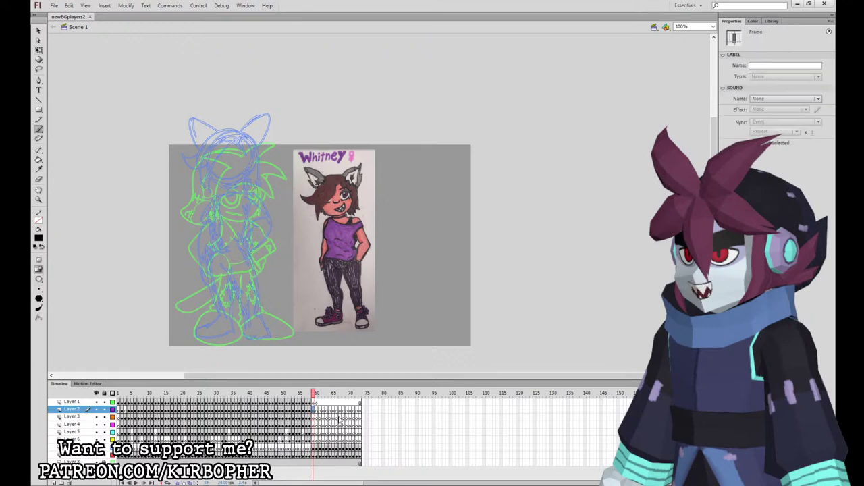
key(ctrl+equal)
key(q)
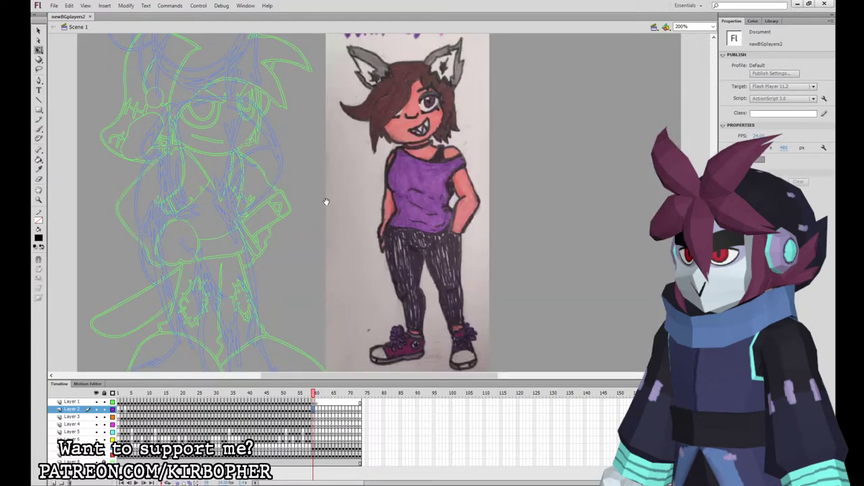
drag(326, 201, 419, 372)
key(b)
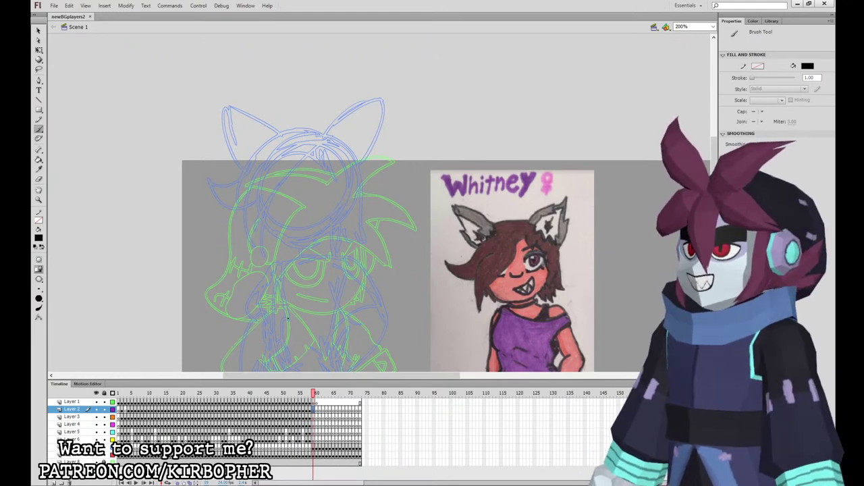
mouse_move(264, 169)
mouse_down()
mouse_move(247, 209)
mouse_move(255, 251)
mouse_up()
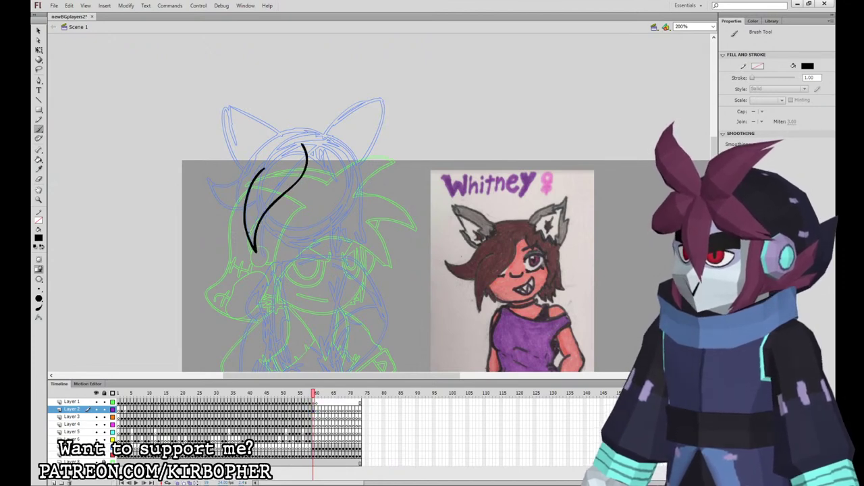
Ink the jagged strands framing the face, the jawline and the hair on the side away from the fringe.
mouse_move(308, 156)
mouse_down()
mouse_move(335, 182)
mouse_move(345, 181)
mouse_move(314, 156)
mouse_move(322, 176)
mouse_move(345, 189)
mouse_move(336, 236)
mouse_up()
key(ctrl+z)
mouse_move(263, 215)
mouse_down()
mouse_move(280, 241)
mouse_move(324, 246)
mouse_move(336, 235)
mouse_move(359, 247)
mouse_move(351, 234)
mouse_move(366, 230)
mouse_up()
key(ctrl+z)
drag(365, 160, 367, 203)
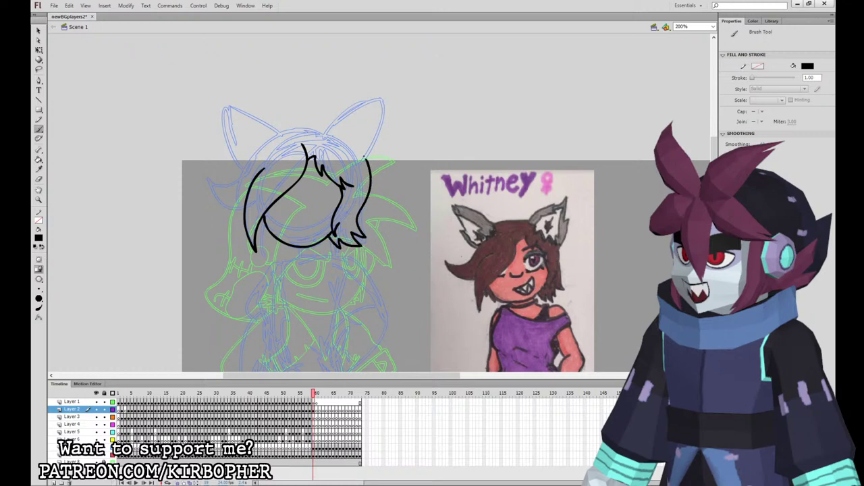
Ink the upper edge and pointed tip of the ear nearest the reference picture, undoing stray strokes.
mouse_move(376, 99)
mouse_down()
mouse_move(318, 135)
mouse_move(357, 166)
mouse_up()
key(ctrl+z)
mouse_move(377, 100)
mouse_down()
mouse_move(317, 140)
mouse_move(336, 114)
mouse_move(386, 102)
mouse_move(375, 124)
mouse_up()
key(ctrl+z)
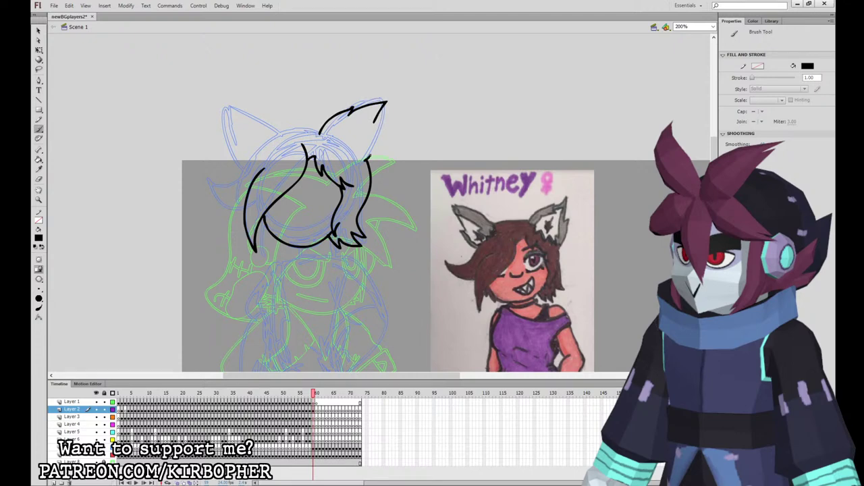
Complete that ear with its jagged outer edge, furry base and inner ear outline, undoing stray strokes.
ctrl+click(384, 126)
ctrl+click(403, 131)
key(ctrl+z)
click(314, 409)
drag(366, 161, 375, 122)
click(314, 410)
key(ctrl+z)
mouse_move(320, 133)
mouse_down()
mouse_move(346, 131)
mouse_move(326, 139)
mouse_move(340, 146)
mouse_move(353, 135)
mouse_move(335, 126)
mouse_move(337, 148)
mouse_move(365, 151)
mouse_move(365, 161)
mouse_move(361, 141)
mouse_move(352, 156)
mouse_move(367, 119)
mouse_move(354, 158)
mouse_up()
key(ctrl+z)
key(ctrl+z)
key(ctrl+z)
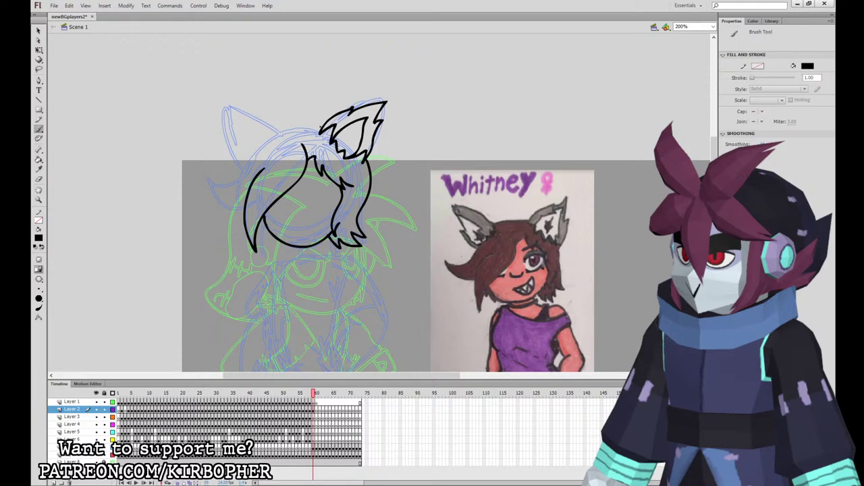
Ink the top of the head, the second furry ear and the flicked strand of hair beneath it.
mouse_move(320, 129)
mouse_down()
mouse_move(277, 130)
mouse_move(264, 151)
mouse_up()
key(ctrl+z)
mouse_move(317, 127)
mouse_down()
mouse_move(265, 133)
mouse_move(260, 150)
mouse_move(240, 162)
mouse_up()
mouse_move(277, 131)
mouse_down()
mouse_move(237, 114)
mouse_move(229, 150)
mouse_move(240, 157)
mouse_move(241, 111)
mouse_move(223, 116)
mouse_move(227, 155)
mouse_move(238, 167)
mouse_up()
key(ctrl+z)
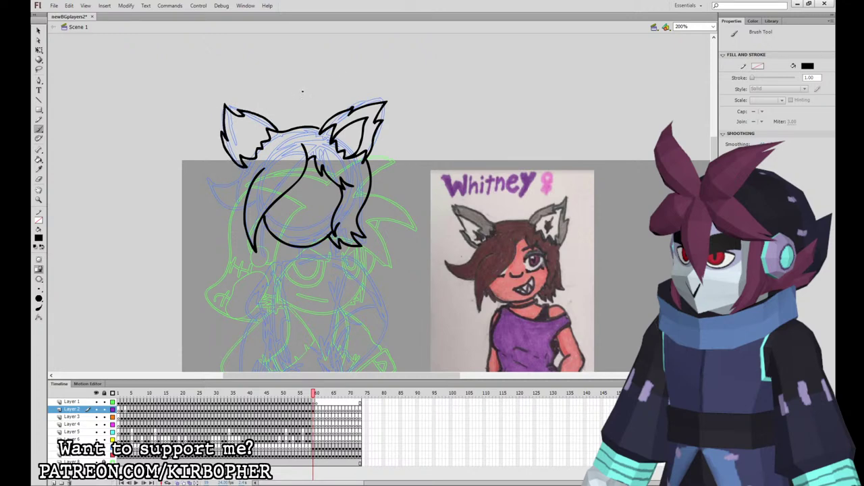
mouse_move(268, 125)
mouse_down()
mouse_move(236, 135)
mouse_move(250, 154)
mouse_move(223, 205)
mouse_move(243, 210)
mouse_up()
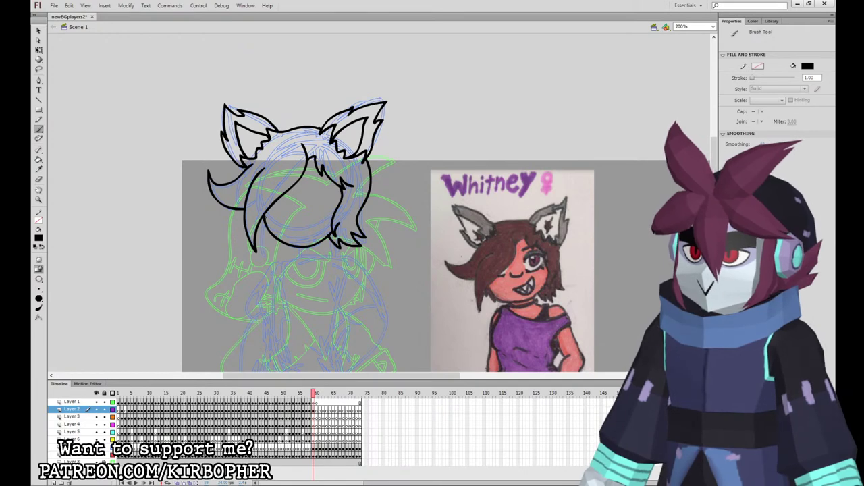
Ink the nose, the hair tips beside the chin and the fully visible eye with its brow.
drag(283, 220, 298, 222)
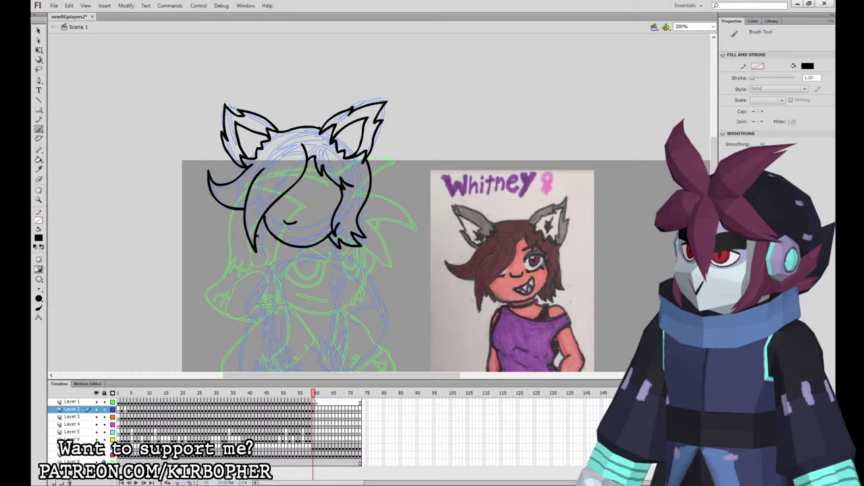
mouse_move(257, 231)
mouse_down()
mouse_move(271, 254)
mouse_move(277, 245)
mouse_up()
mouse_move(304, 181)
mouse_down()
mouse_move(330, 171)
mouse_move(331, 199)
mouse_move(333, 190)
mouse_up()
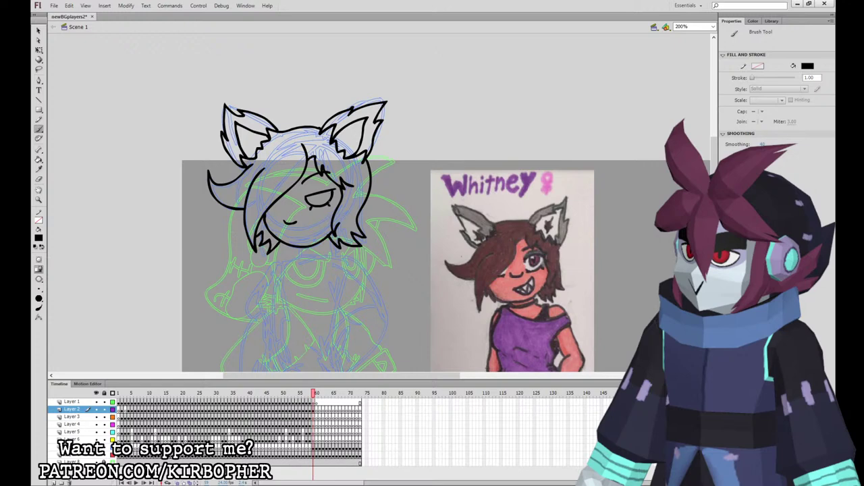
Ink the eyelid and iris details, the eye partly hidden by the fringe and the fanged grin, undoing stray strokes.
drag(332, 189, 308, 186)
key(ctrl+z)
drag(320, 201, 330, 194)
key(ctrl+z)
drag(282, 209, 286, 196)
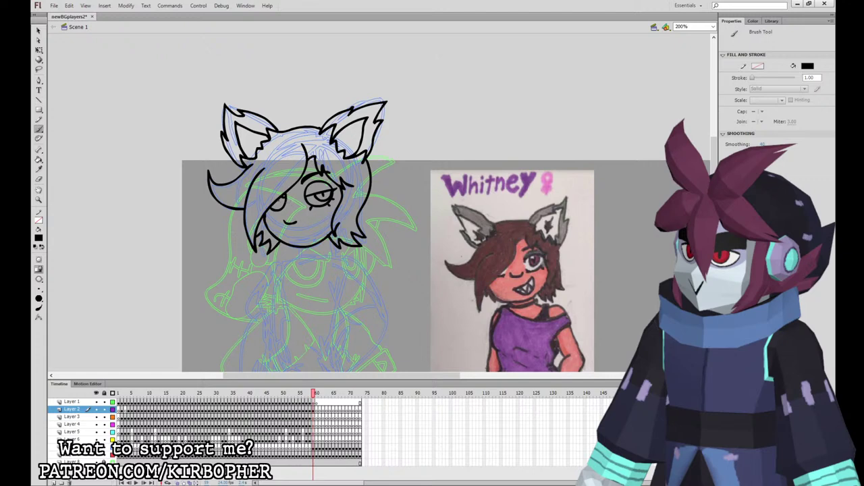
key(ctrl+z)
mouse_move(294, 233)
mouse_down()
mouse_move(320, 220)
mouse_move(296, 233)
mouse_up()
Fill the face with the skin color and the upper eyelid with the dark eyeshadow color, both sampled from the reference.
key(i)
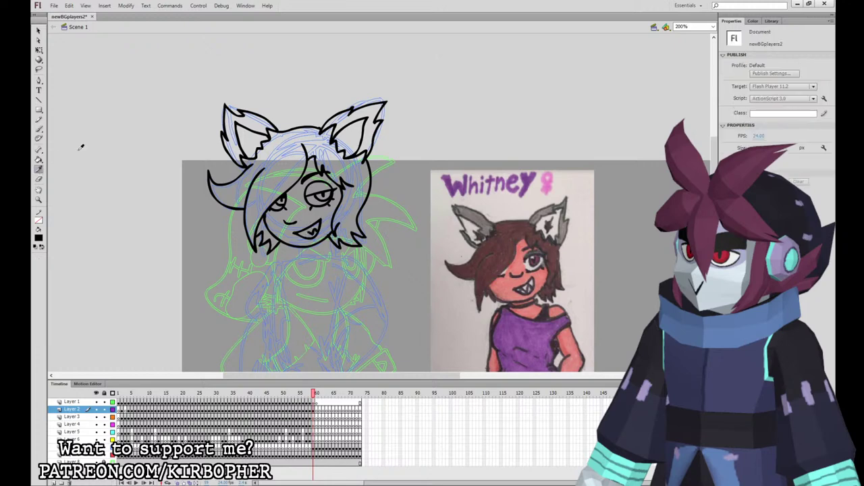
click(524, 266)
click(295, 207)
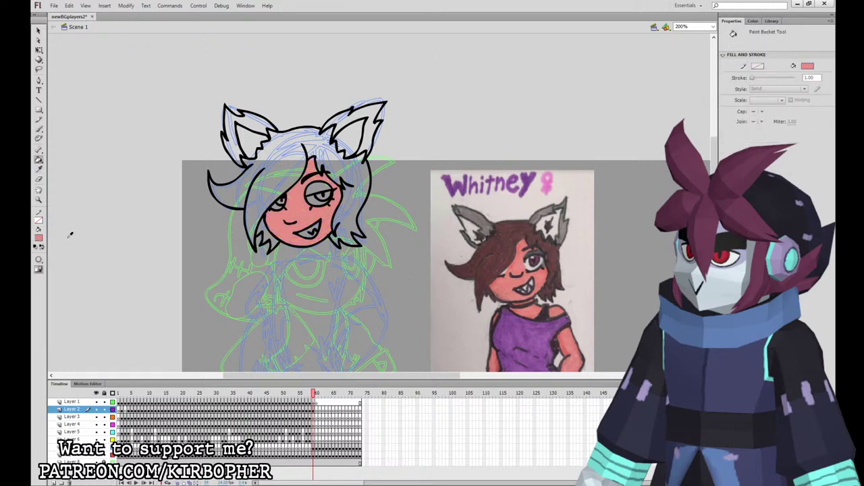
key(i)
click(534, 250)
click(310, 187)
Fill the whites of both eyes and the teeth with white.
click(41, 242)
click(47, 285)
click(272, 206)
click(310, 200)
click(308, 232)
Fill the inner ears with the reference's light tone and the outer ears with grey.
click(41, 240)
click(538, 224)
click(355, 146)
click(249, 131)
click(40, 240)
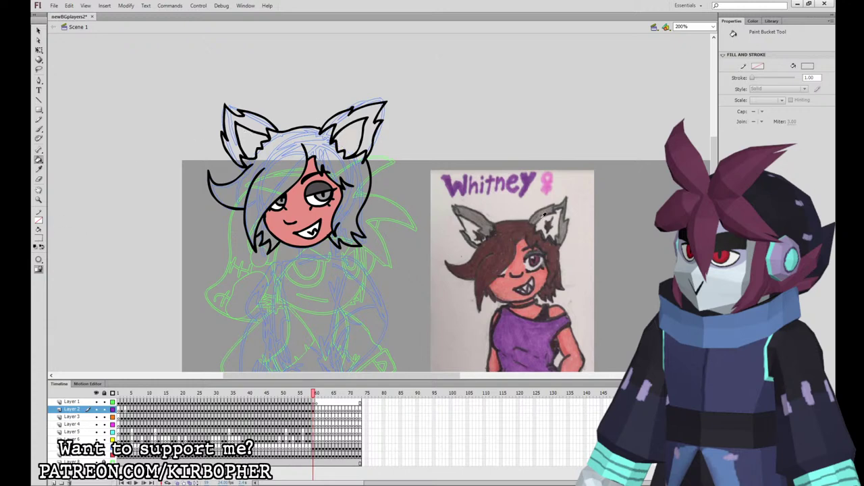
click(331, 125)
click(250, 119)
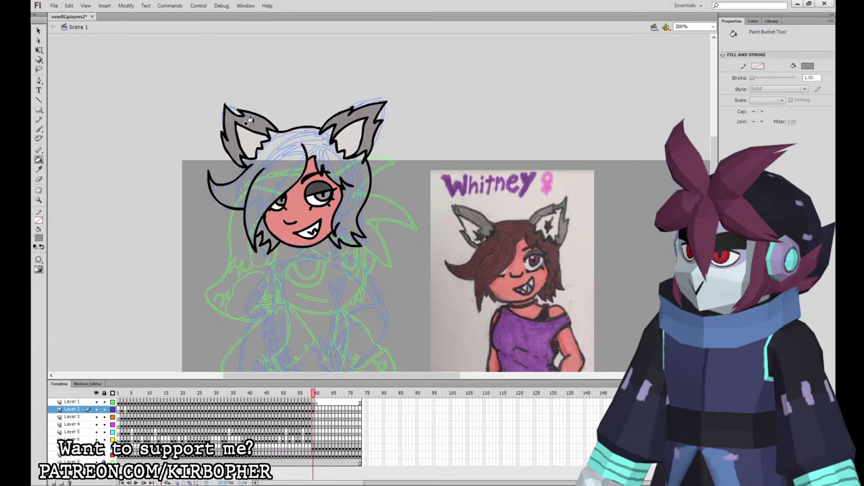
Fill all the hair with the dark reddish brown sampled from the reference's hair.
key(i)
click(508, 242)
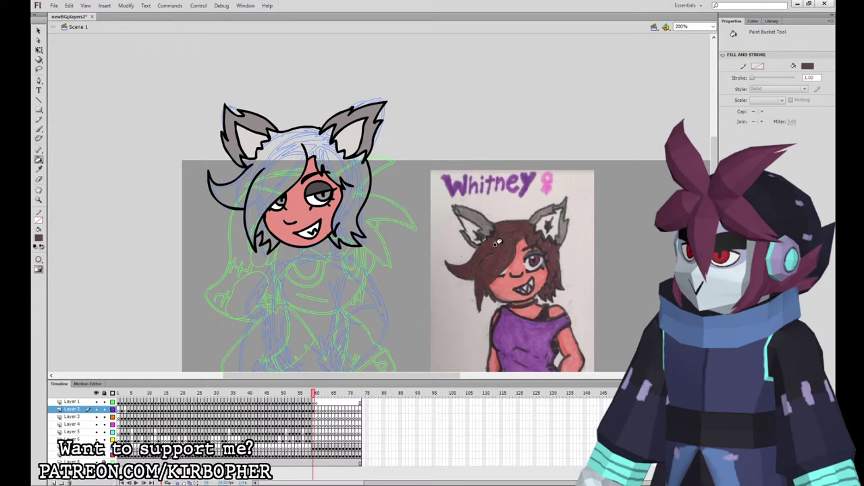
click(346, 167)
click(270, 205)
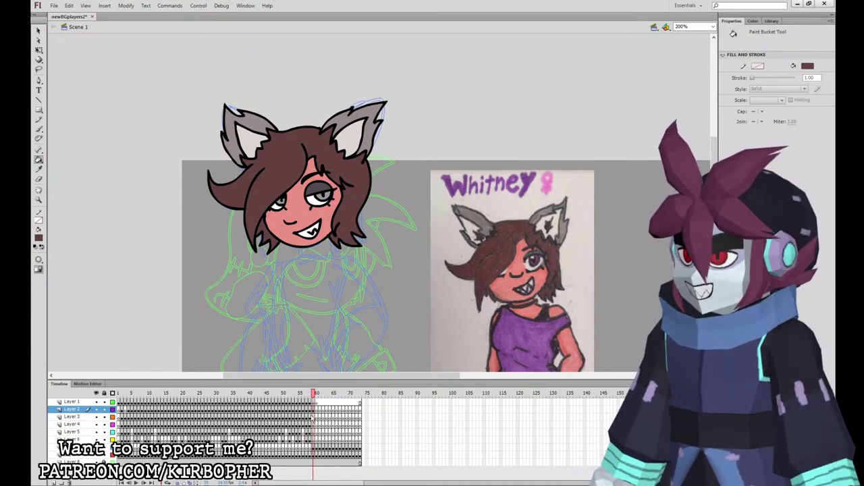
Rotate the colored head on Layer 2 of frame 59 slightly with Free Transform.
click(315, 417)
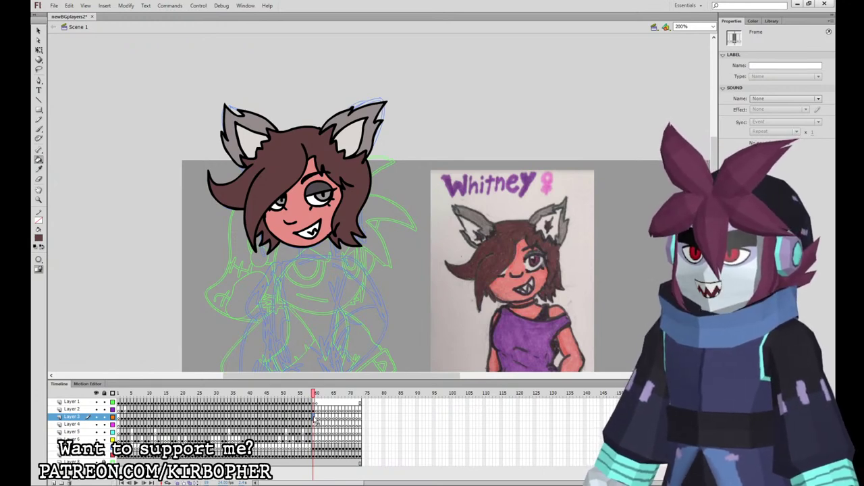
click(39, 50)
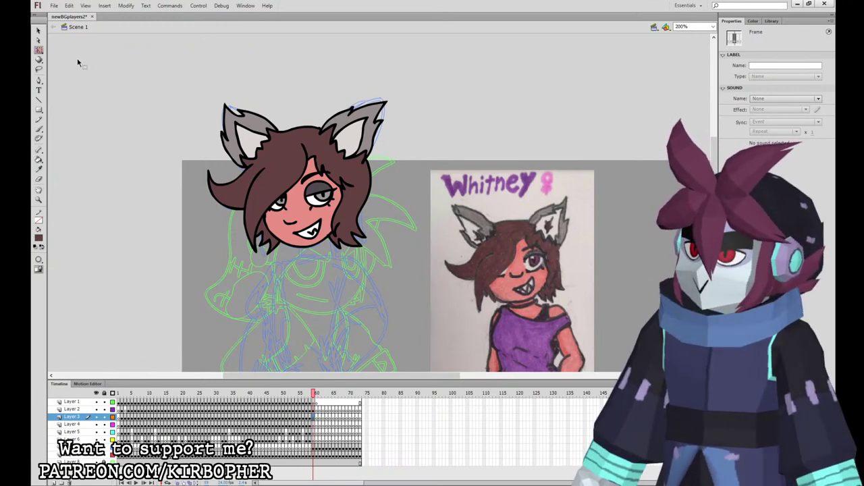
click(386, 211)
key(ctrl+minus)
click(313, 410)
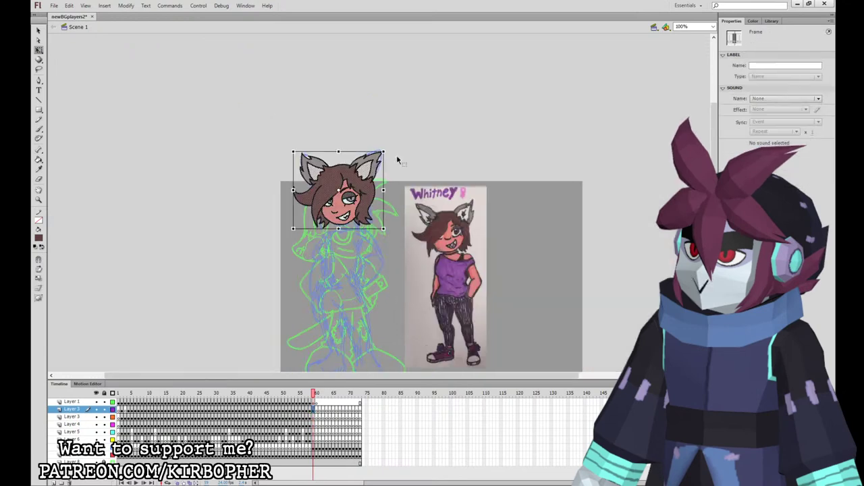
drag(384, 150, 407, 158)
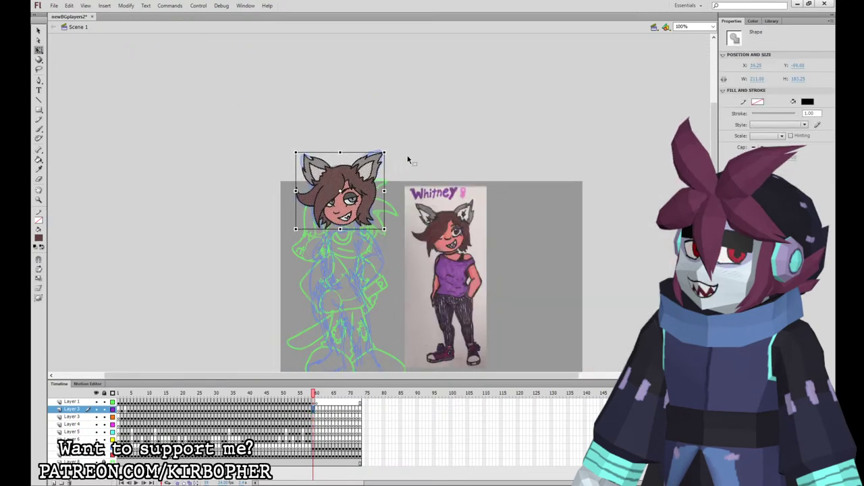
click(415, 155)
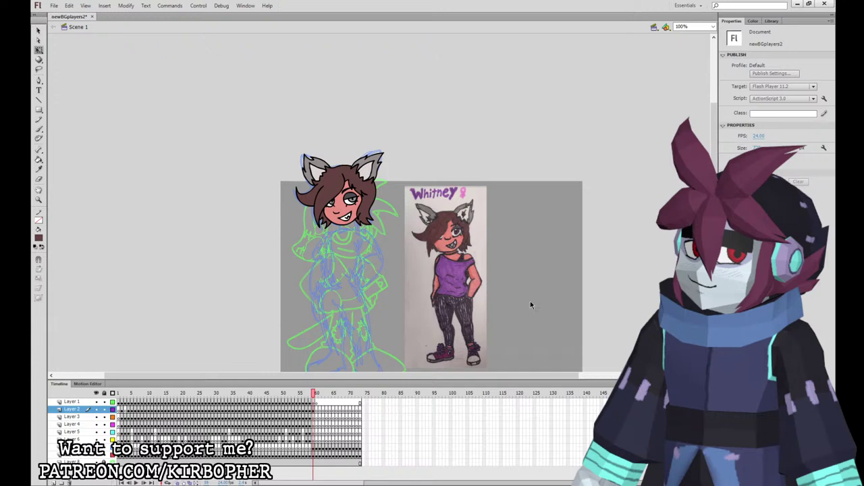
Ink the choker, off-shoulder neckline, bra strap and upper shirt sides in black on Layer 3 of frame 59.
click(38, 128)
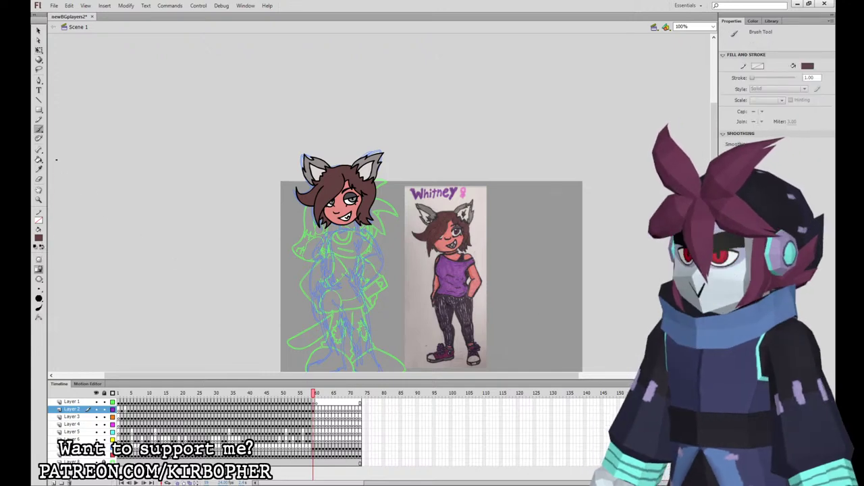
click(314, 417)
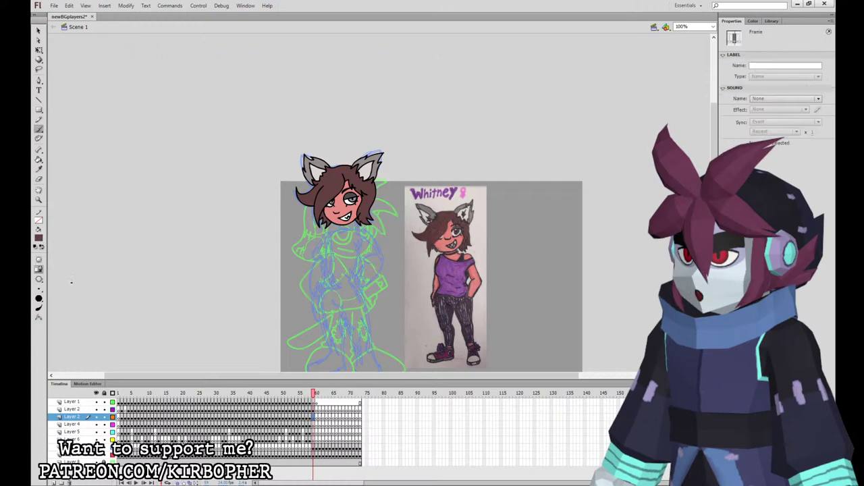
click(52, 263)
click(38, 298)
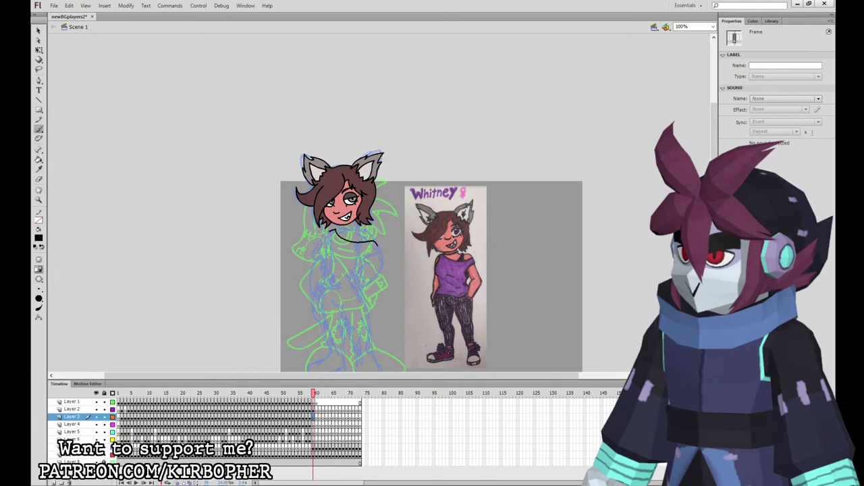
drag(336, 232, 377, 243)
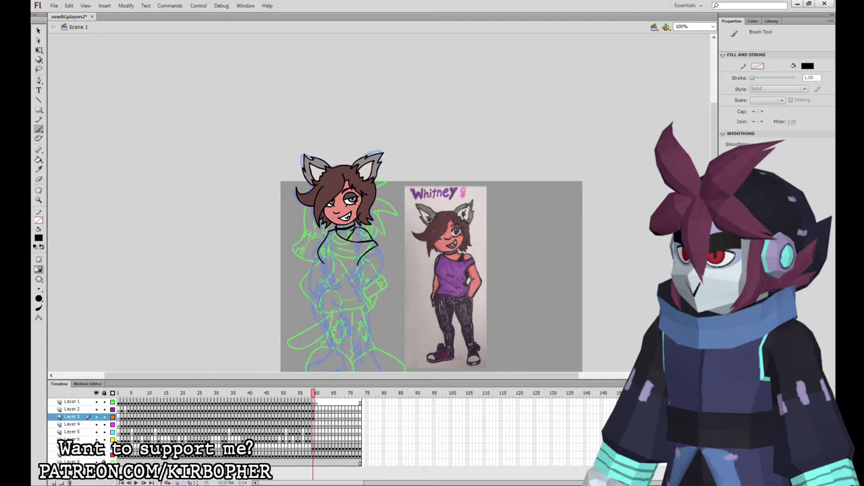
click(38, 159)
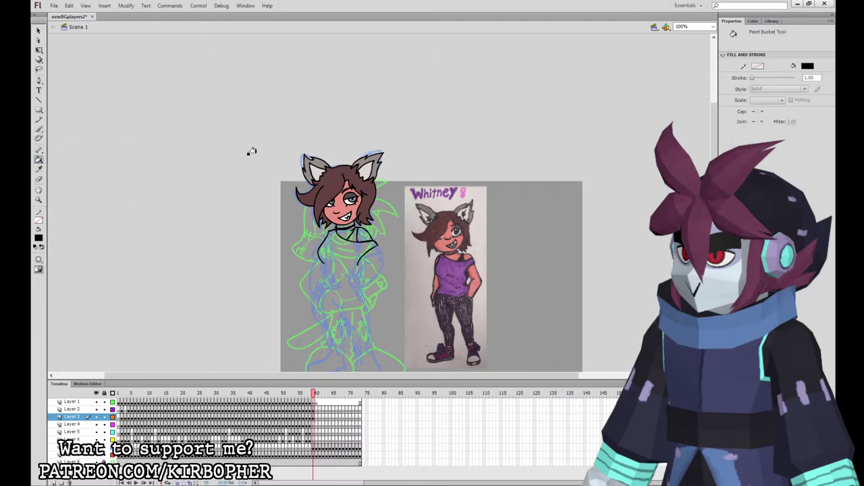
click(38, 128)
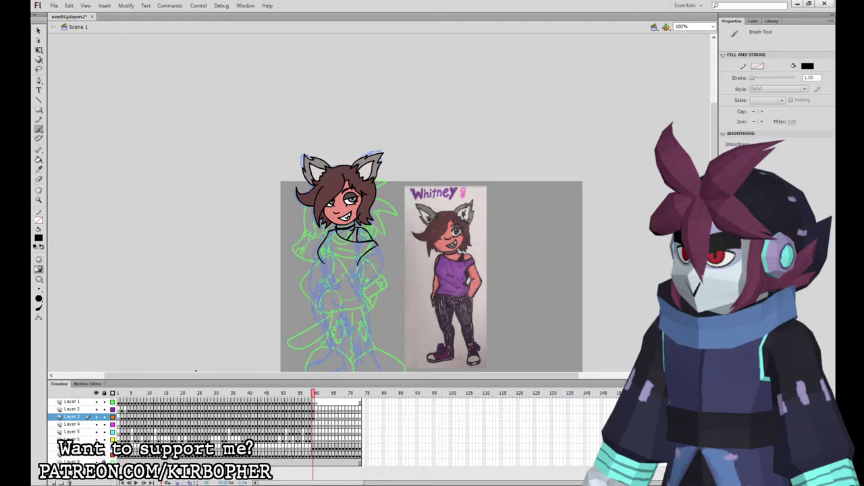
Ink the arm resting on the hip, the shirt's side and hem, and the fold across its front on Layer 3.
click(314, 416)
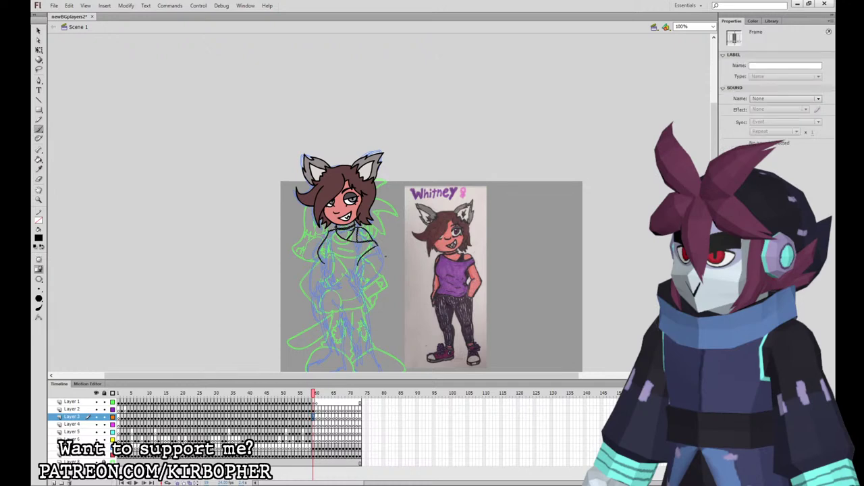
mouse_move(370, 259)
mouse_down()
mouse_move(354, 284)
mouse_move(359, 297)
mouse_up()
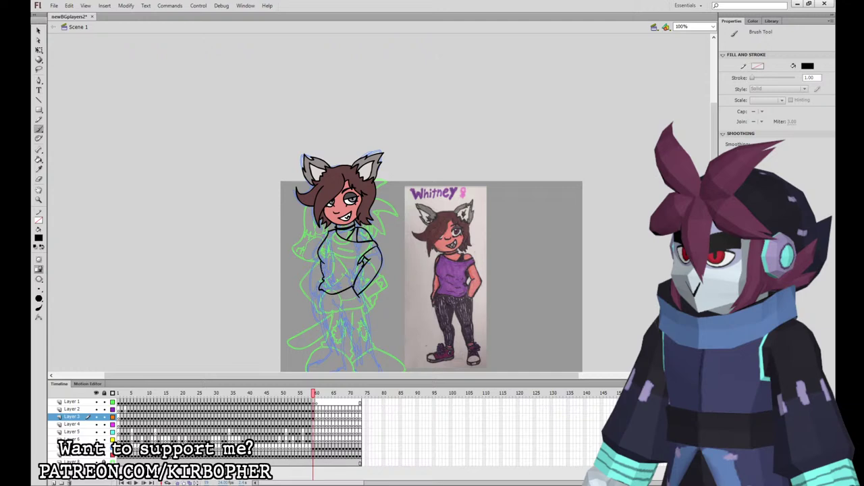
mouse_move(322, 263)
mouse_down()
mouse_move(322, 289)
mouse_move(347, 291)
mouse_move(354, 282)
mouse_up()
click(314, 418)
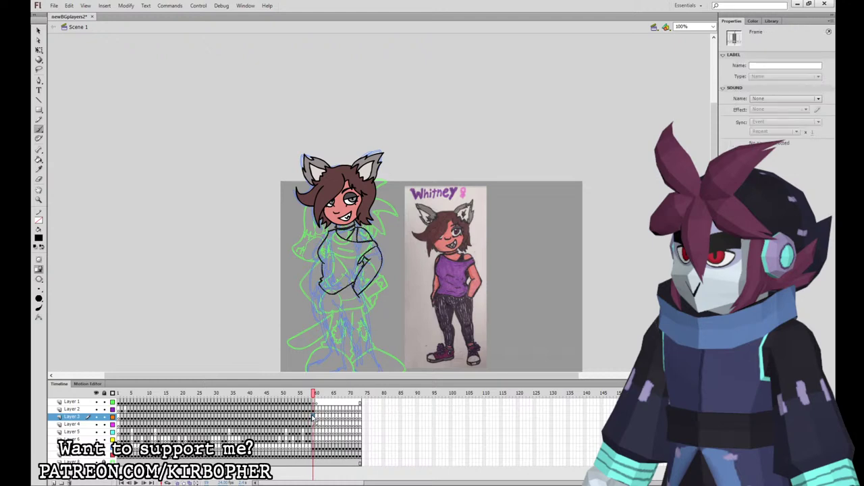
mouse_move(341, 262)
mouse_down()
mouse_move(362, 254)
mouse_move(353, 260)
mouse_up()
key(ctrl+z)
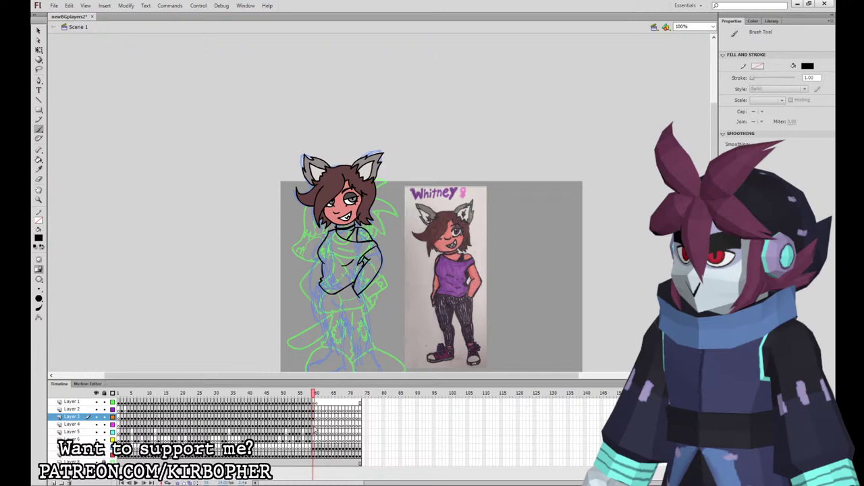
Ink a shoelace bow above each foot in black on Layer 4 of frame 59.
click(315, 424)
drag(424, 334, 399, 283)
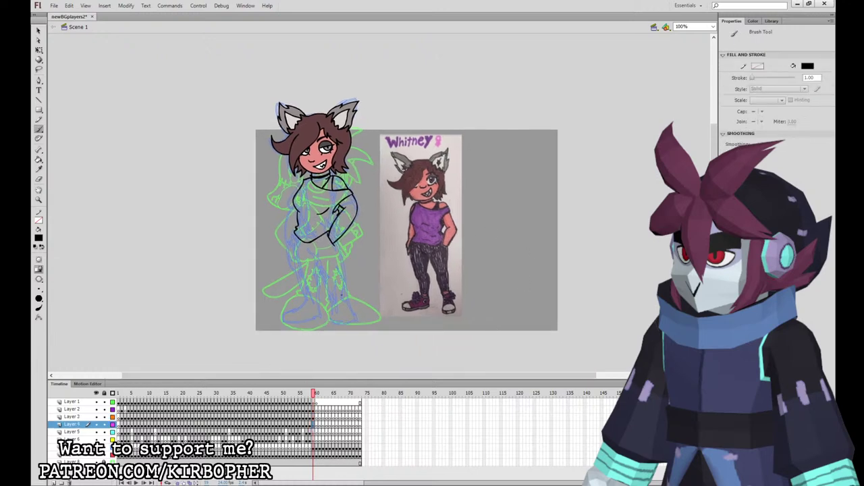
mouse_move(332, 302)
mouse_down()
mouse_move(346, 304)
mouse_move(329, 297)
mouse_move(343, 305)
mouse_move(345, 293)
mouse_up()
key(ctrl+z)
key(ctrl+z)
mouse_move(337, 301)
mouse_down()
mouse_move(297, 308)
mouse_move(304, 301)
mouse_up()
key(ctrl+z)
key(ctrl+z)
key(ctrl+z)
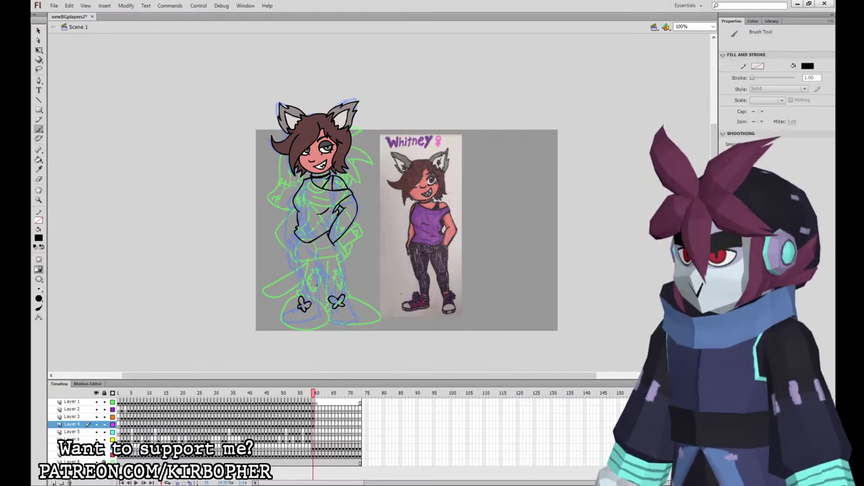
Recolor the irises with the purplish brown sampled from the reference's eye.
key(i)
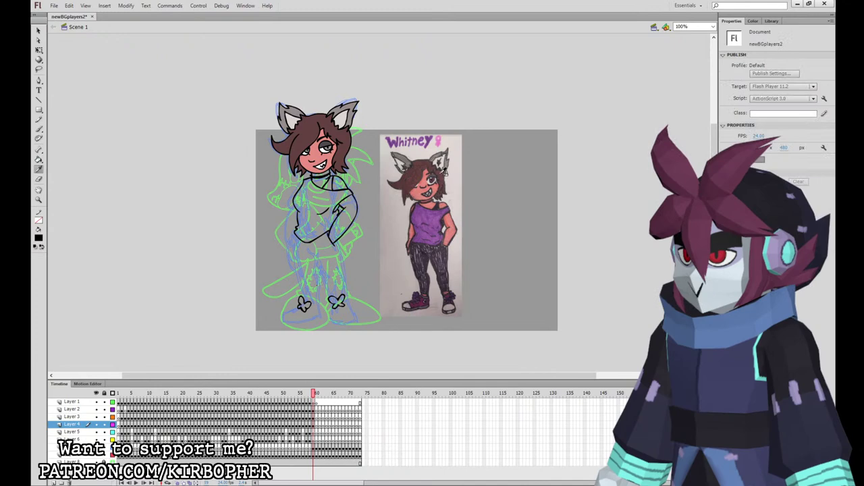
key(k)
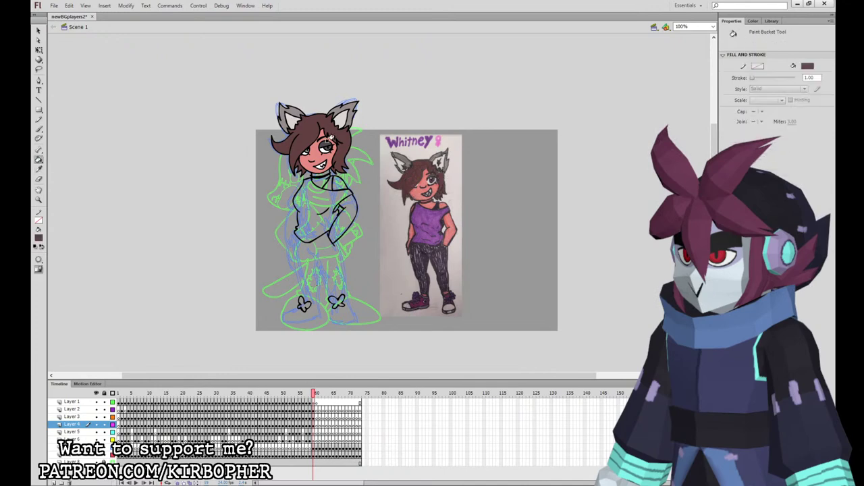
key(ctrl+=)
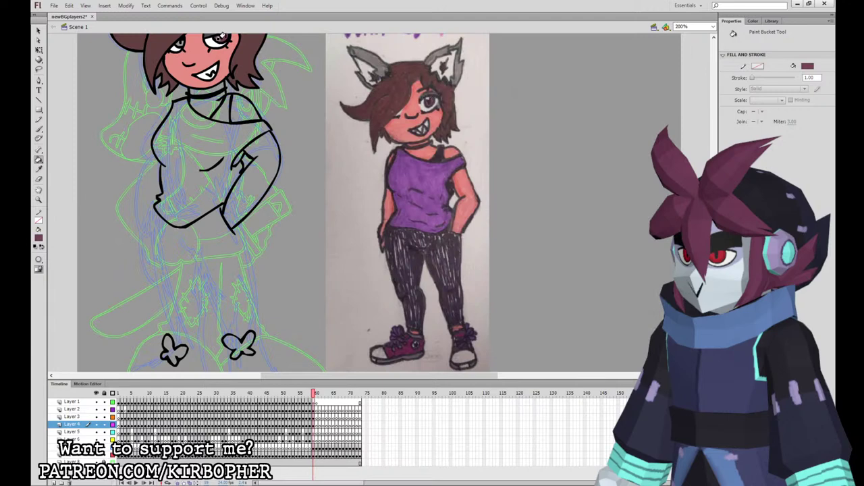
key(ctrl+minus)
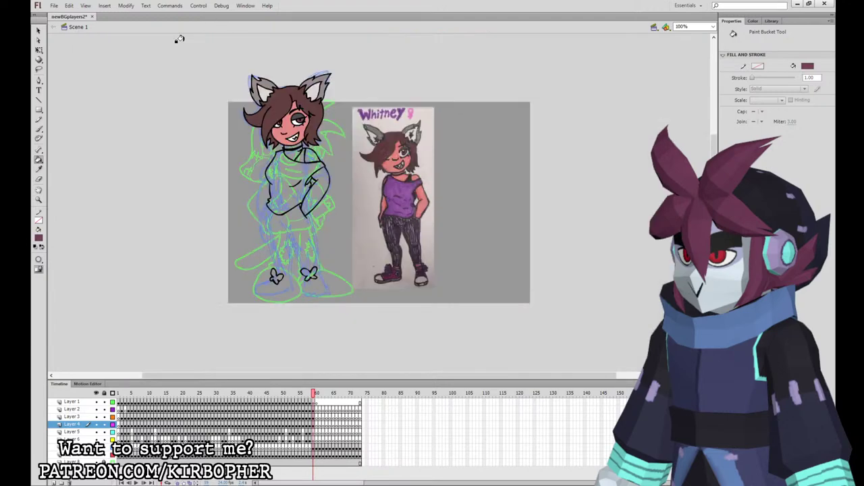
Ink the outlines of both shoes, the legs and the hips in black on Layer 4 of frame 59.
click(38, 129)
click(315, 424)
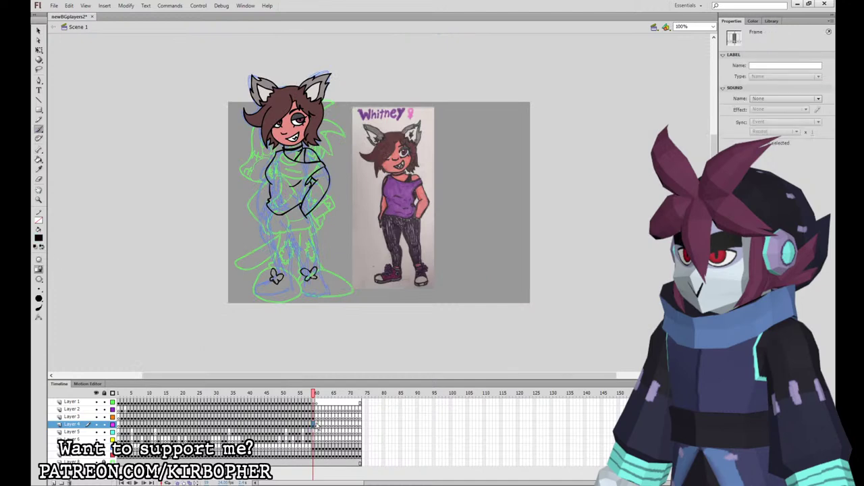
mouse_move(272, 279)
mouse_down()
mouse_move(253, 295)
mouse_move(291, 276)
mouse_move(310, 292)
mouse_up()
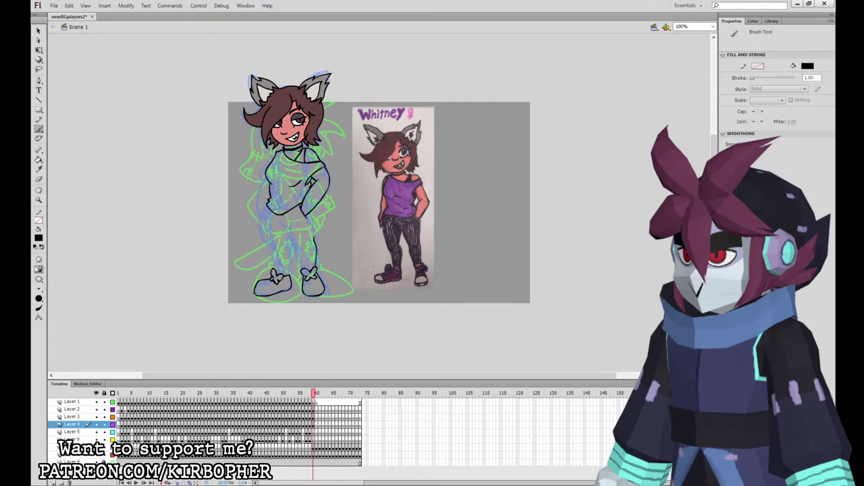
mouse_move(314, 238)
mouse_down()
mouse_move(292, 193)
mouse_move(271, 248)
mouse_move(275, 270)
mouse_move(286, 225)
mouse_up()
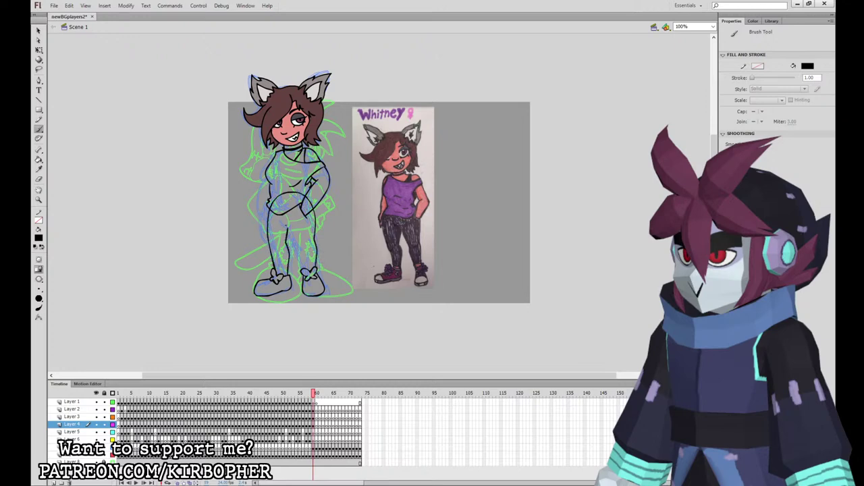
key(ctrl+z)
Add the sole and toe cap lines to both shoes.
drag(301, 267, 302, 270)
key(ctrl+z)
drag(281, 290, 325, 289)
drag(305, 287, 322, 285)
Ink the hanging arm and its hand in black on Layer 5 of frame 59.
click(316, 431)
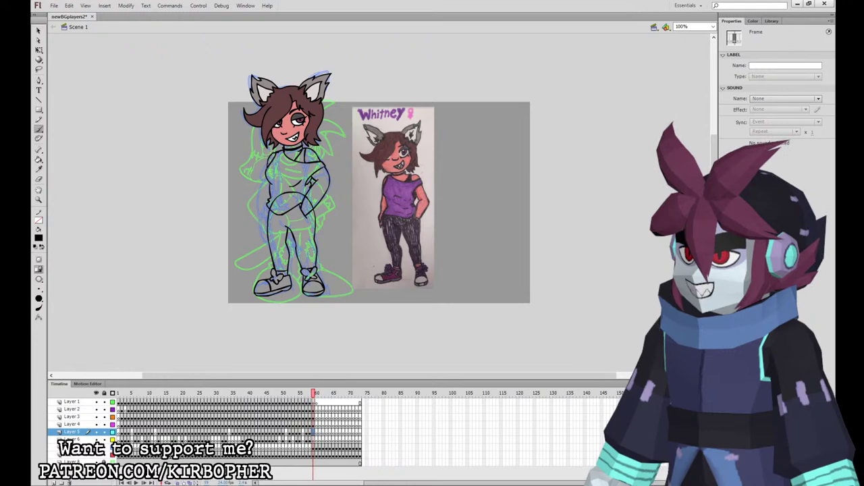
drag(270, 180, 265, 209)
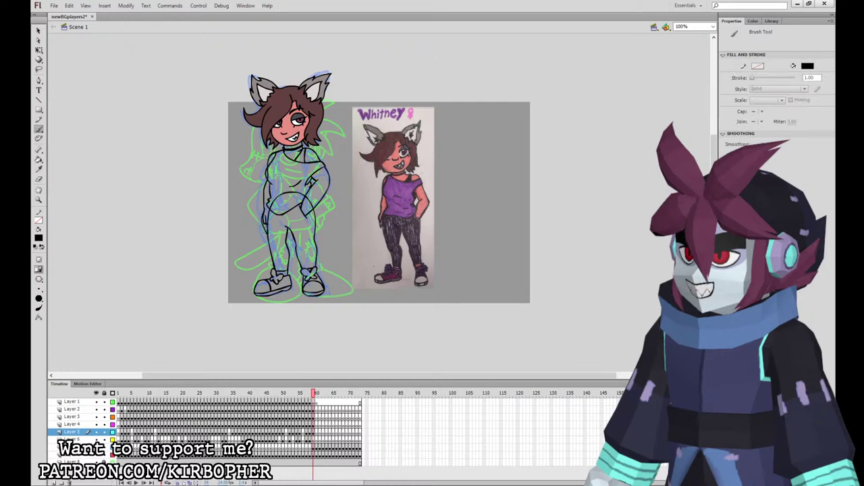
drag(272, 230, 280, 156)
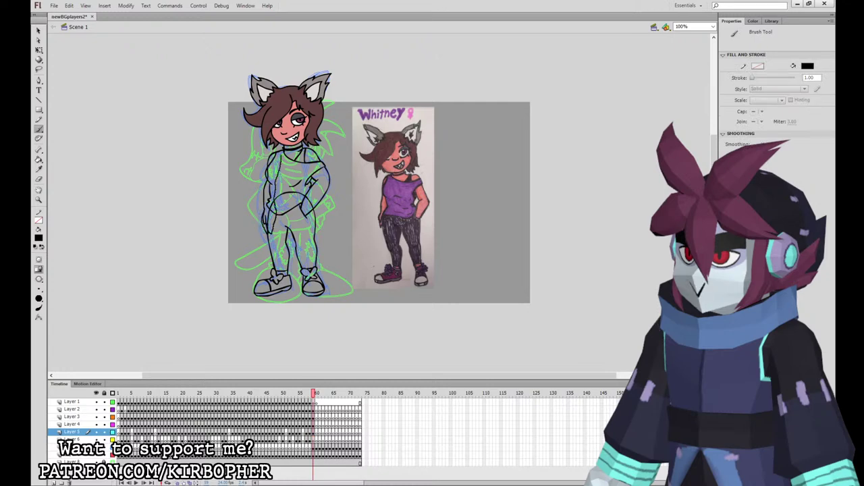
drag(273, 209, 281, 154)
Fill the arms, neck, bare shoulder and ankles with the skin tone sampled from the face.
key(i)
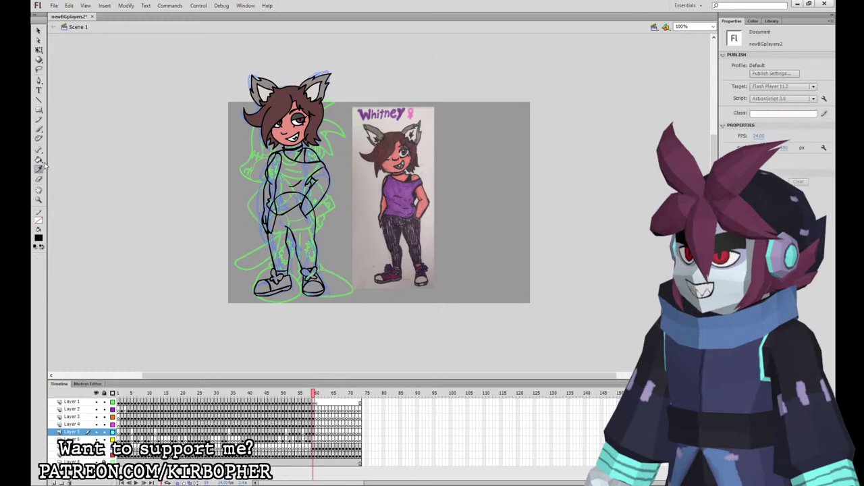
click(304, 128)
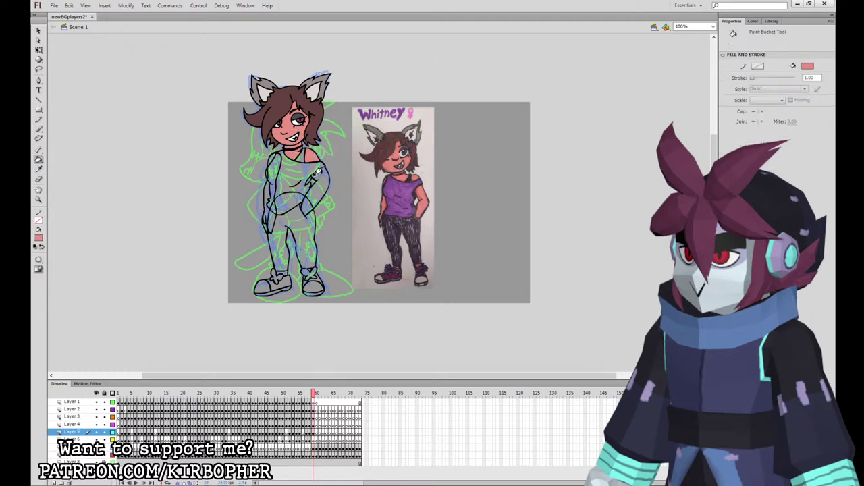
click(264, 181)
click(317, 180)
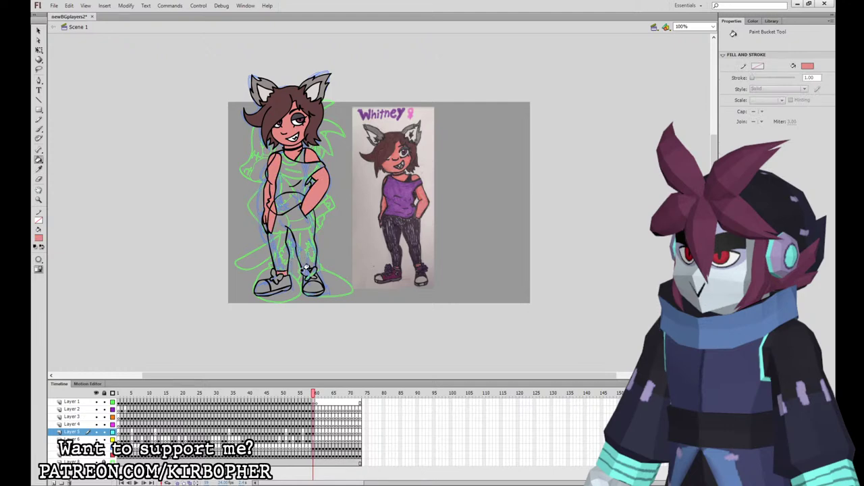
Fill the trousers and the undershirt at the neckline with the dark tone sampled from the reference's trousers.
click(38, 238)
click(399, 227)
click(290, 224)
click(295, 148)
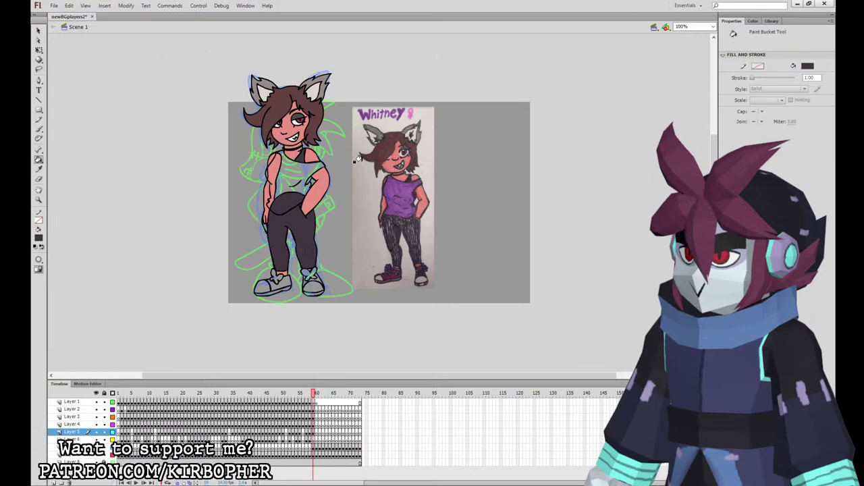
Fill the shoe uppers with the maroon sampled from the reference's shoes and the soles with black.
click(38, 238)
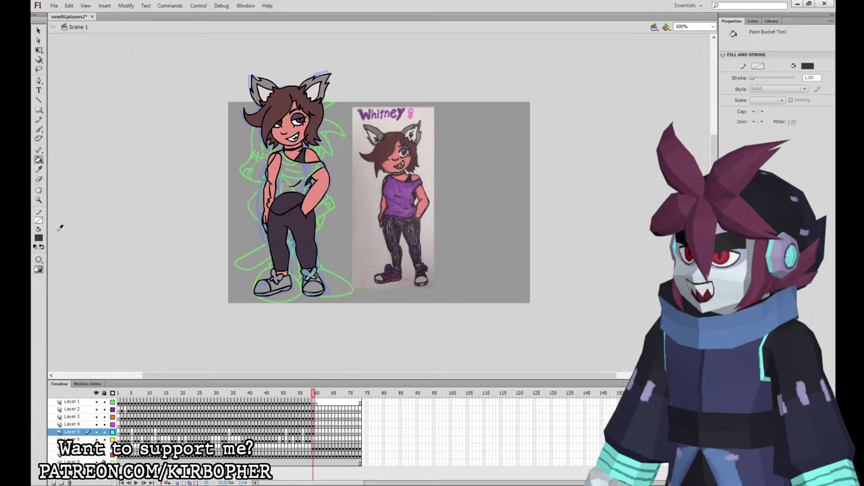
click(396, 274)
click(278, 284)
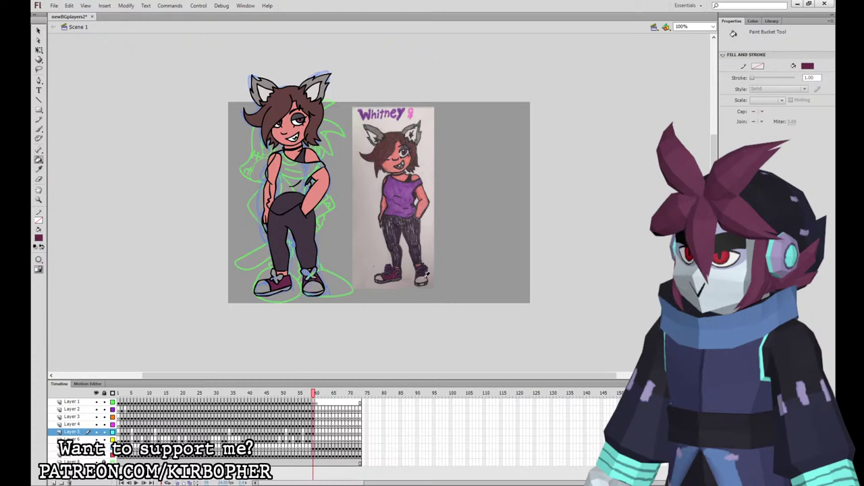
click(415, 280)
click(280, 291)
click(309, 294)
Fill the shirt with the reference's purple and the toe caps and bows with its light grey.
click(397, 189)
click(301, 169)
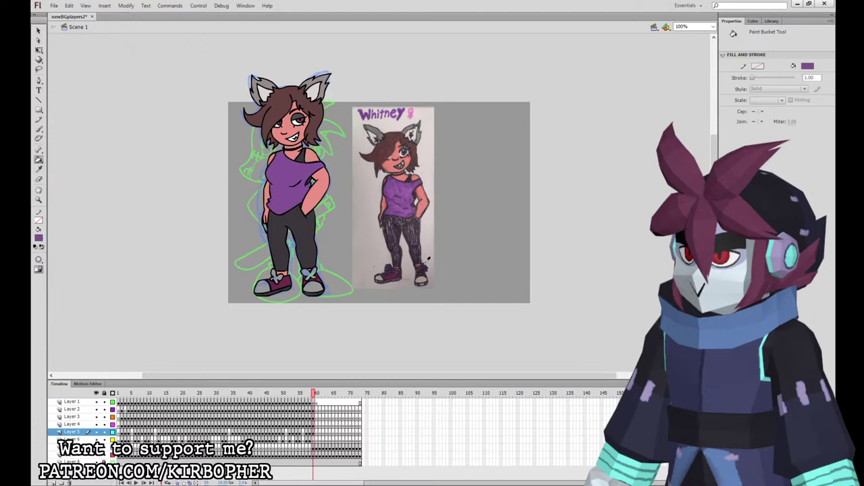
click(424, 271)
click(257, 288)
Convert the character artwork on Layers 2 to 5 of frame 59 into a separate graphic symbol per layer.
click(315, 410)
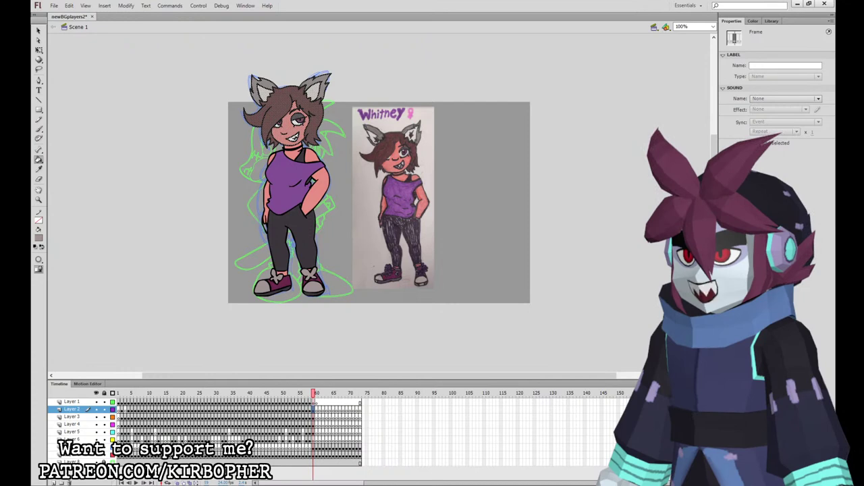
key(F8)
key(Return)
click(313, 417)
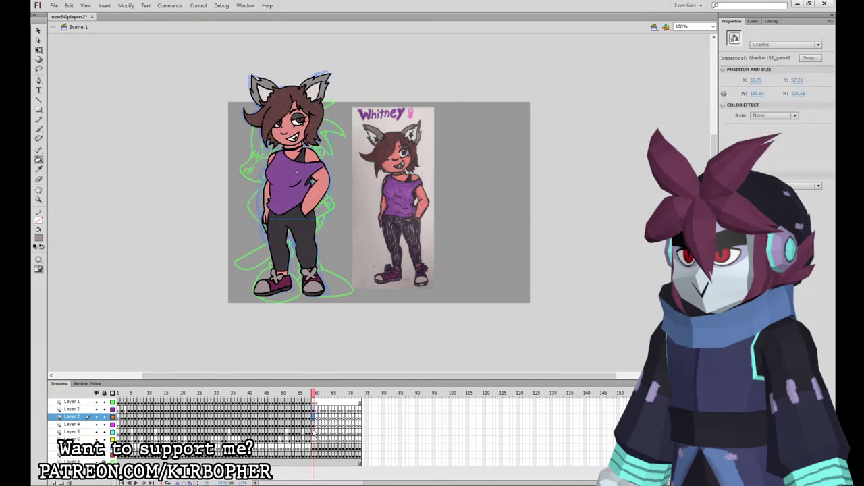
click(319, 424)
key(F8)
key(Return)
click(314, 432)
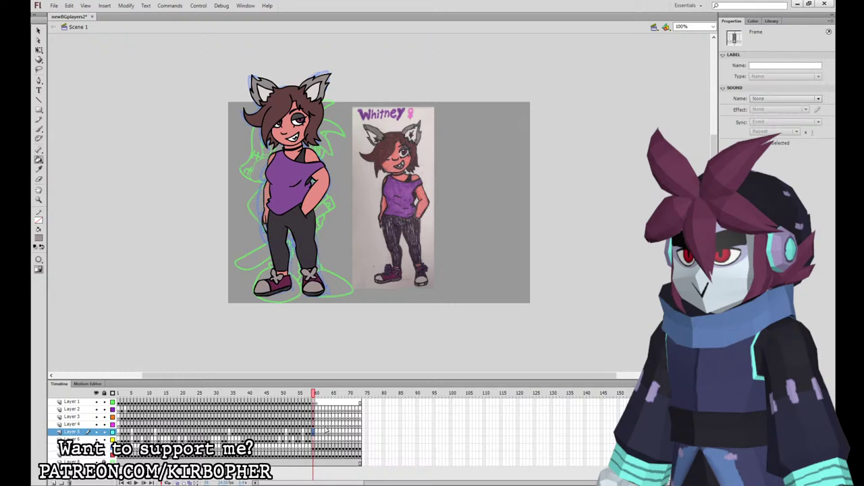
click(267, 196)
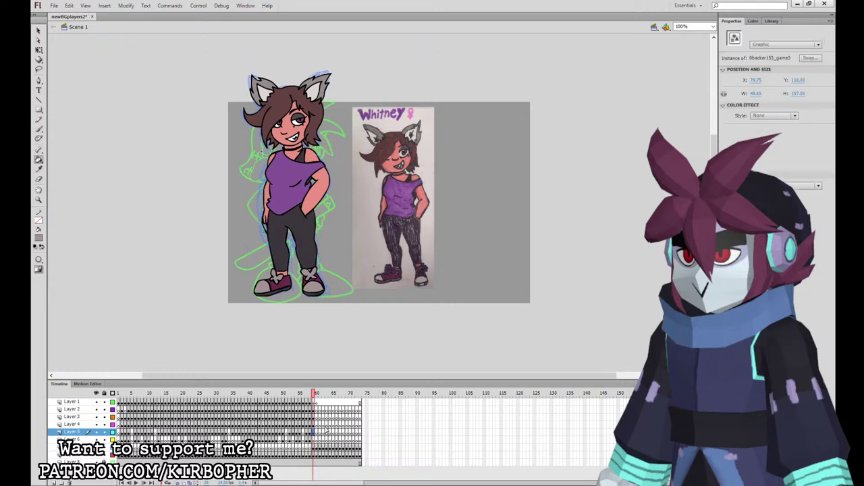
Open the hanging arm's symbol for editing and fill the unpainted part of its hand with the arm's skin tone.
click(38, 50)
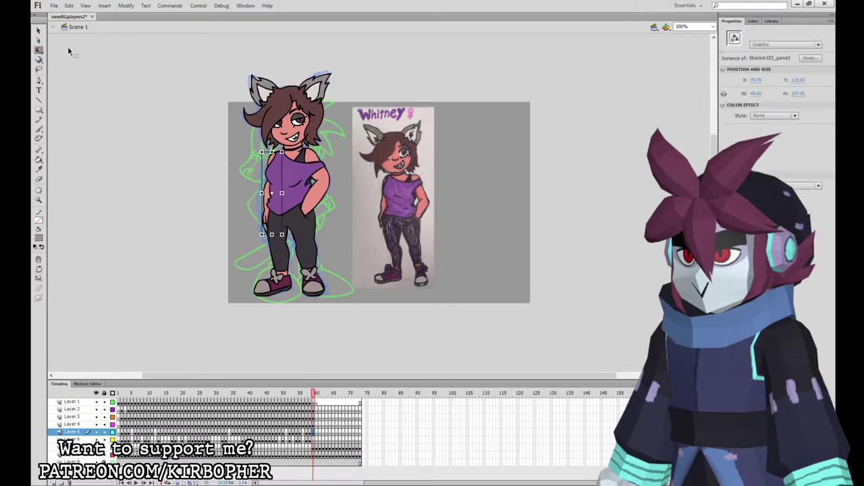
double_click(270, 195)
key(i)
click(271, 213)
click(264, 222)
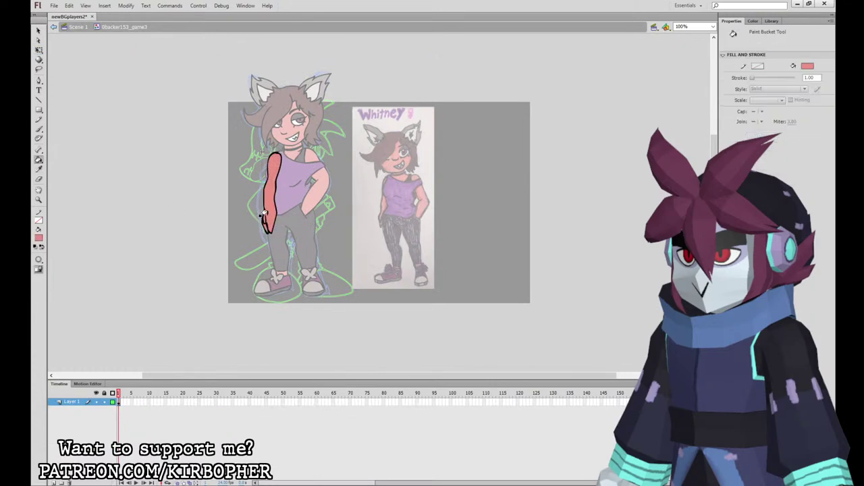
Return to the main scene and reposition the transformation points of the hanging arm, torso, legs and head symbols.
click(79, 27)
click(38, 50)
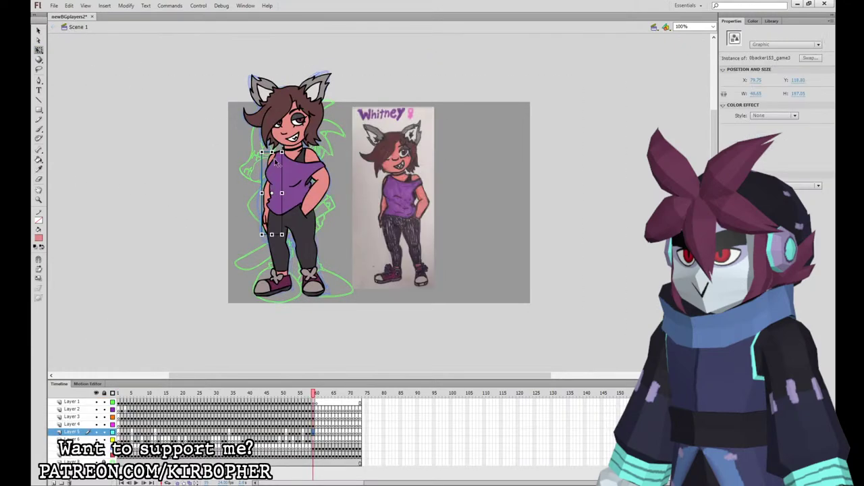
click(296, 174)
click(301, 233)
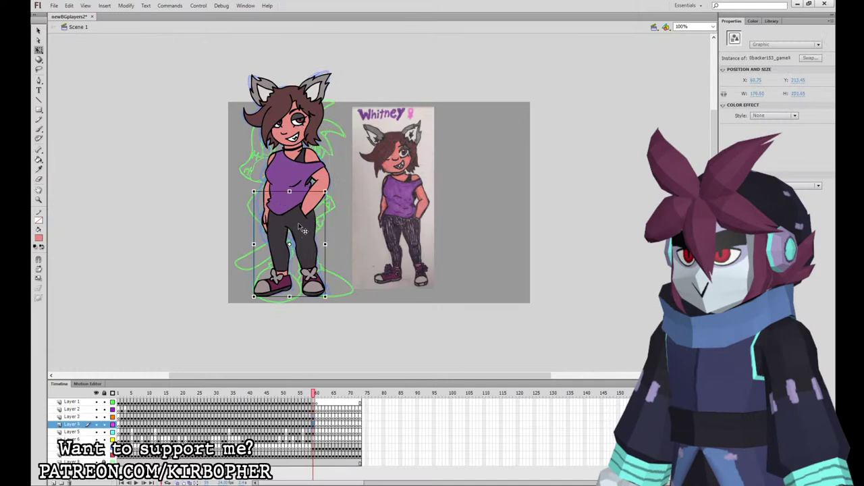
click(289, 115)
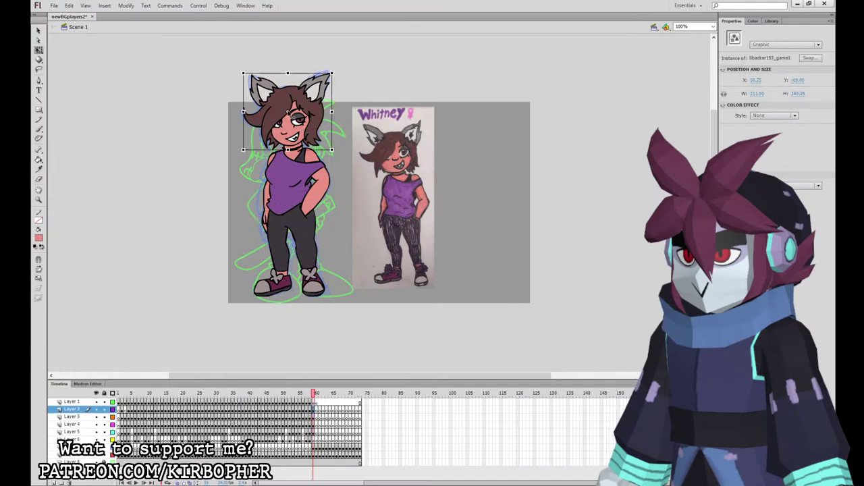
Transfer the frame 59 artwork of Layers 2 to 5 into the symbol 0backer153_game_SPRITE and add keyframes at frames 11 and 21 on all layers.
drag(316, 410, 315, 432)
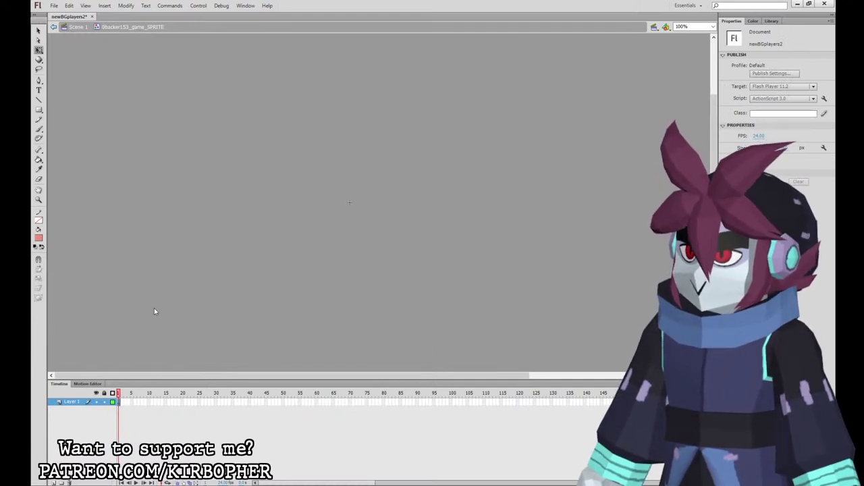
key(ctrl+alt+v)
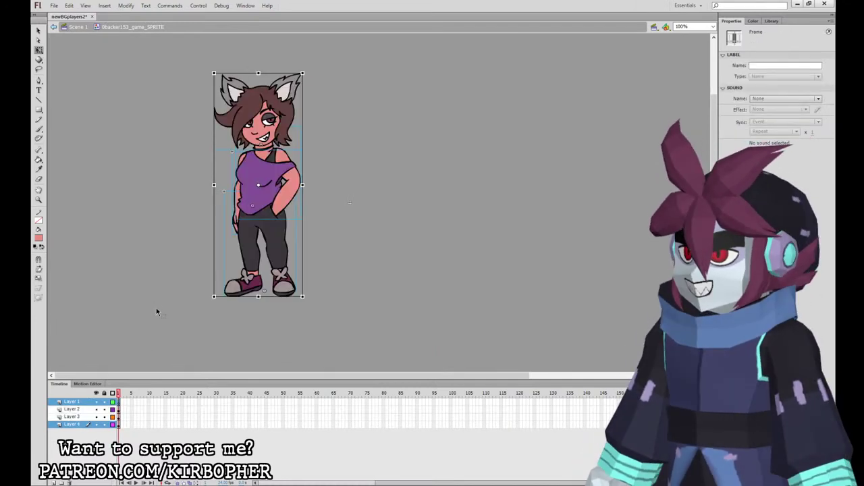
drag(186, 402, 186, 424)
key(F5)
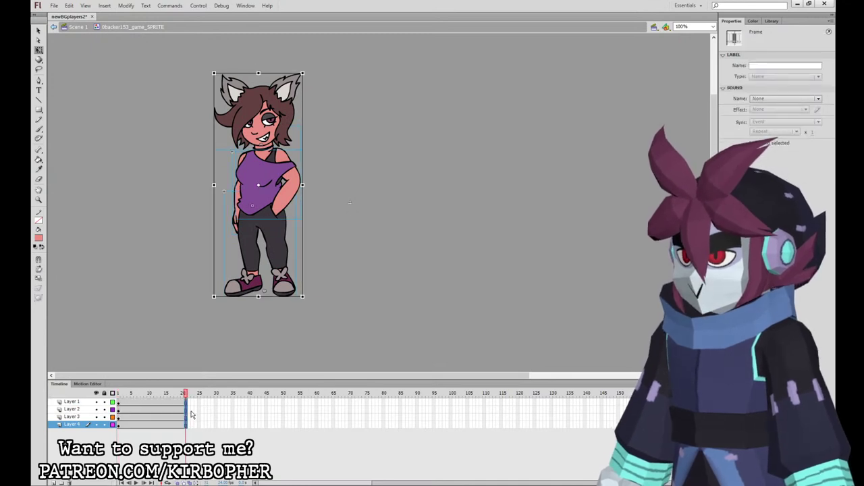
click(155, 402)
drag(150, 402, 152, 424)
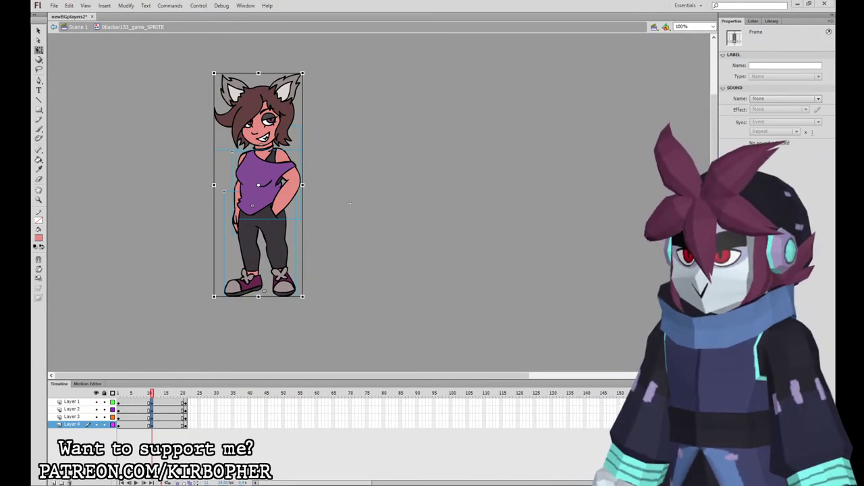
Squash the legs slightly and tilt the torso, hanging arm and head a little in the middle pose at frame 11.
click(386, 217)
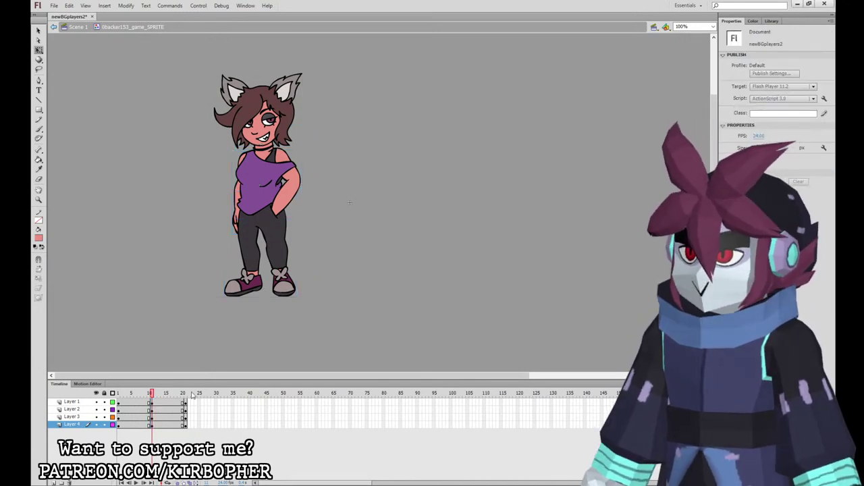
click(156, 396)
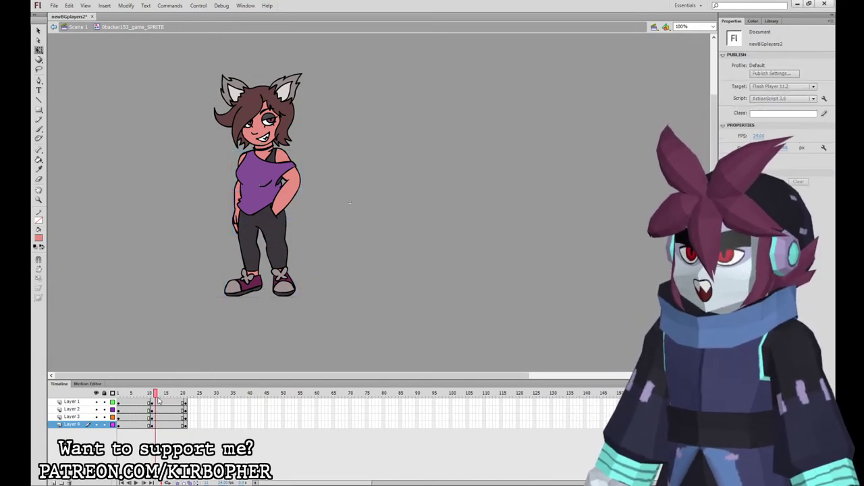
click(277, 236)
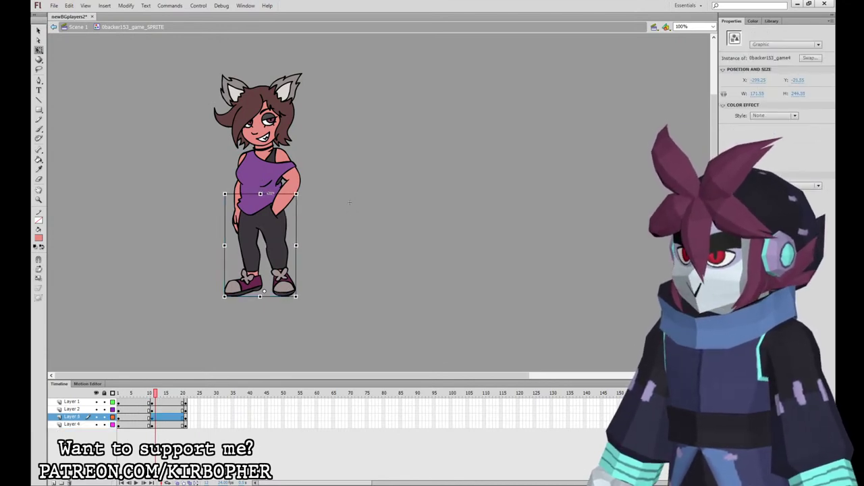
click(287, 186)
drag(282, 126, 281, 127)
click(235, 196)
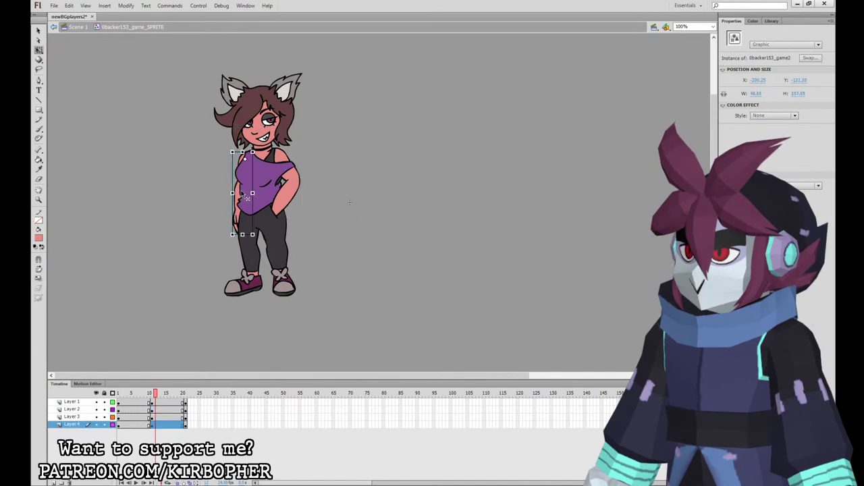
click(283, 135)
drag(305, 72, 303, 71)
drag(149, 395, 153, 394)
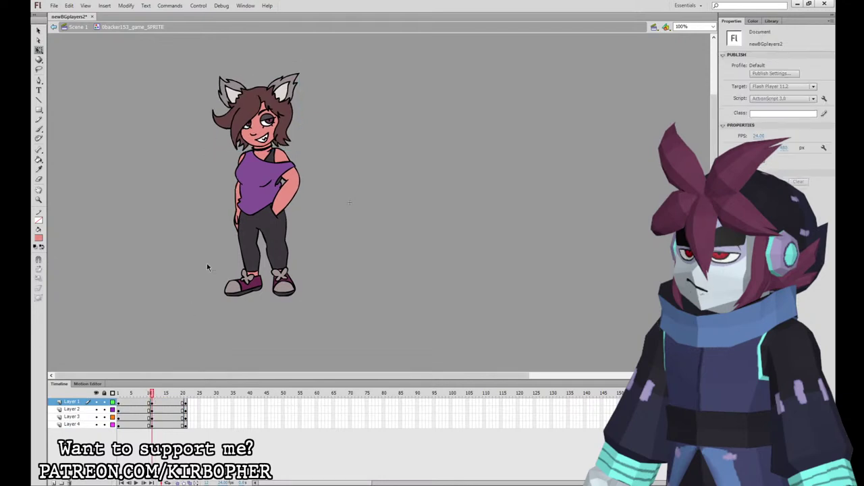
Nudge the head and upper body slightly to the right and down on the frame 11 keyframes.
drag(179, 141, 353, 112)
key(Right)
key(Right)
key(Down)
key(Up)
drag(206, 188, 362, 73)
key(Up)
key(Right)
key(Down)
click(149, 402)
click(153, 394)
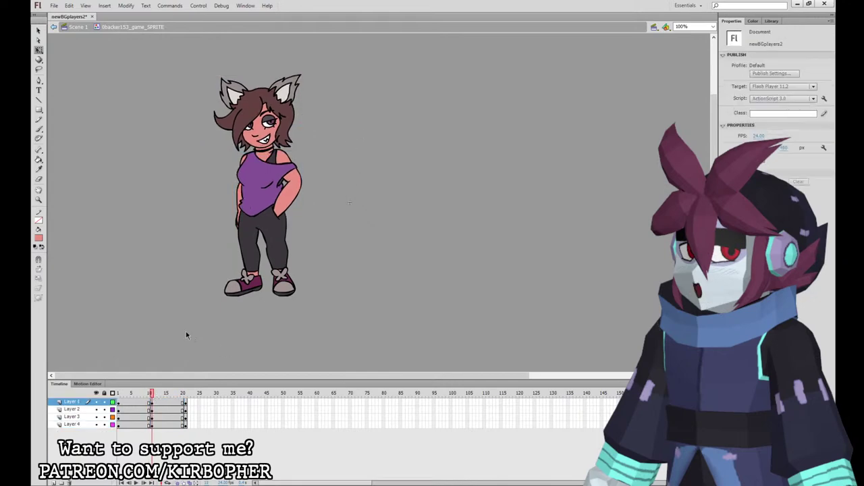
Rotate the hanging arm slightly outward on frame 11 and compare the pose with frame 10.
click(246, 199)
click(250, 223)
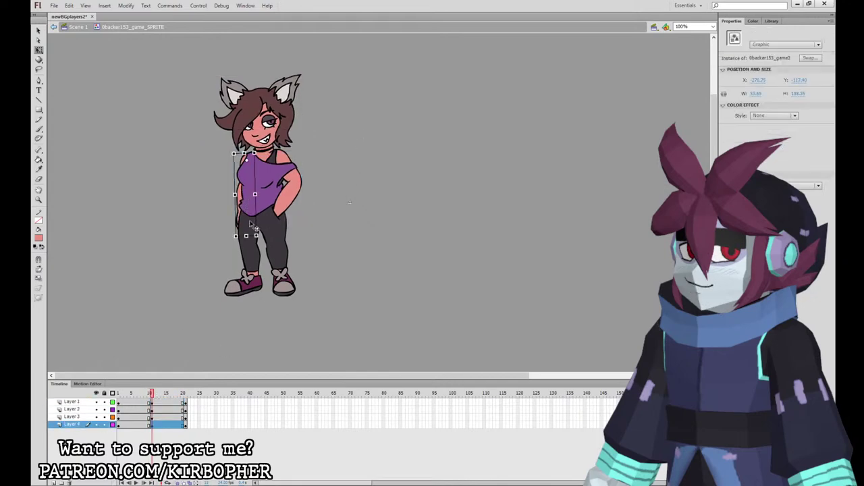
click(153, 396)
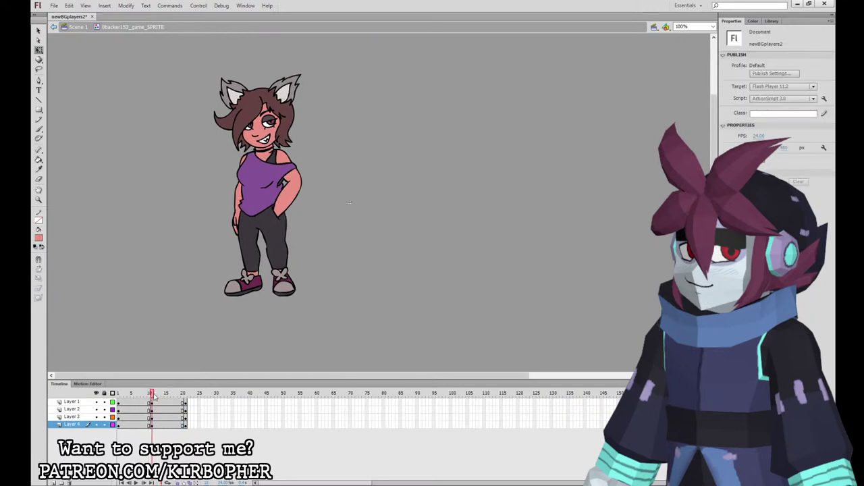
click(150, 396)
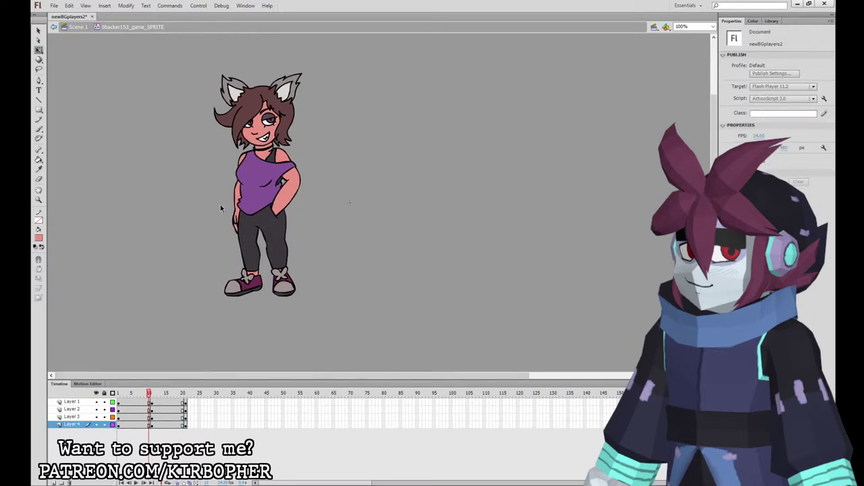
click(153, 393)
click(243, 164)
click(361, 204)
Create classic tweens across all four layers and insert keyframes at frames 6 and 16.
mouse_move(147, 425)
mouse_down()
mouse_move(152, 404)
mouse_move(136, 425)
mouse_up()
right_click(151, 412)
click(207, 231)
key(F6)
drag(170, 403, 123, 402)
key(F6)
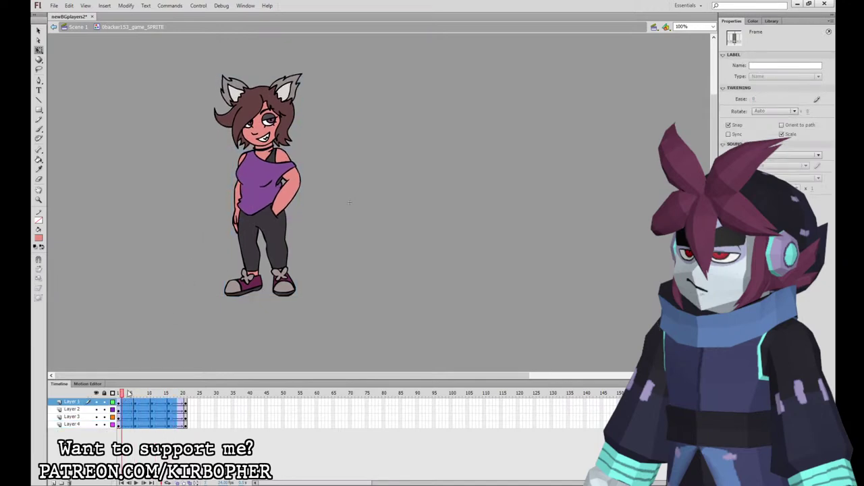
Set the tween ease to -100, and to 100 on the segments leading into frames 11 and 21.
click(754, 99)
text(-100)
key(Return)
drag(180, 425, 182, 403)
click(755, 100)
text(100)
key(Return)
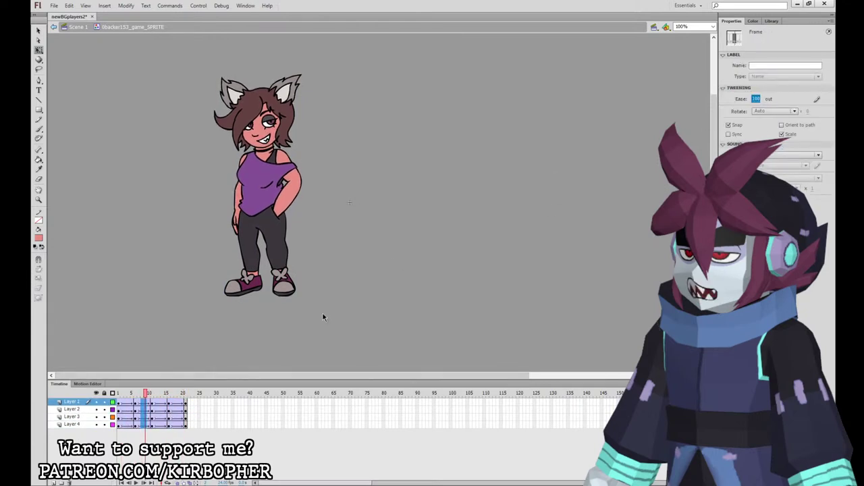
Convert the tweened frames on all four layers to keyframes and clear every second one so each pose holds for two frames.
drag(118, 402, 182, 425)
key(F6)
click(134, 456)
drag(122, 424, 162, 425)
key(shift+F6)
key(shift+F6)
key(shift+F6)
key(shift+F6)
key(shift+F6)
key(shift+F6)
key(shift+F6)
drag(169, 424, 192, 405)
key(shift+F6)
key(shift+F6)
key(shift+F6)
Remove the frames after frame 20 on all layers and play back the idle animation.
key(F5)
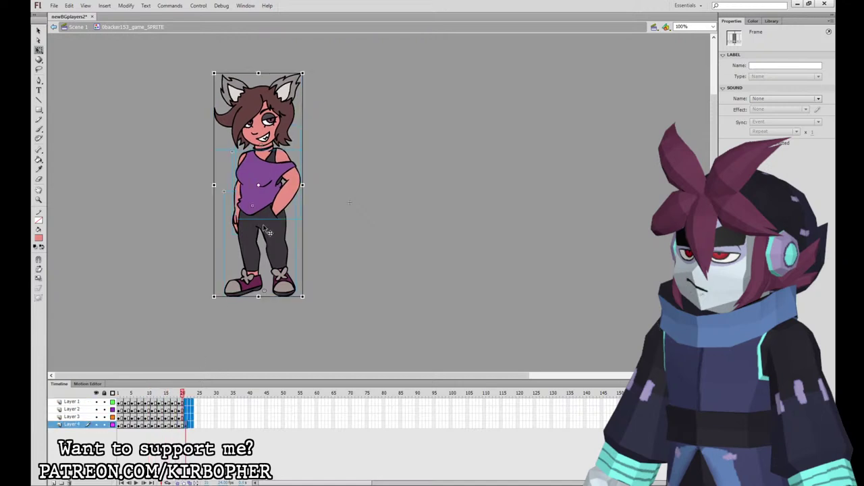
key(shift+F5)
key(Return)
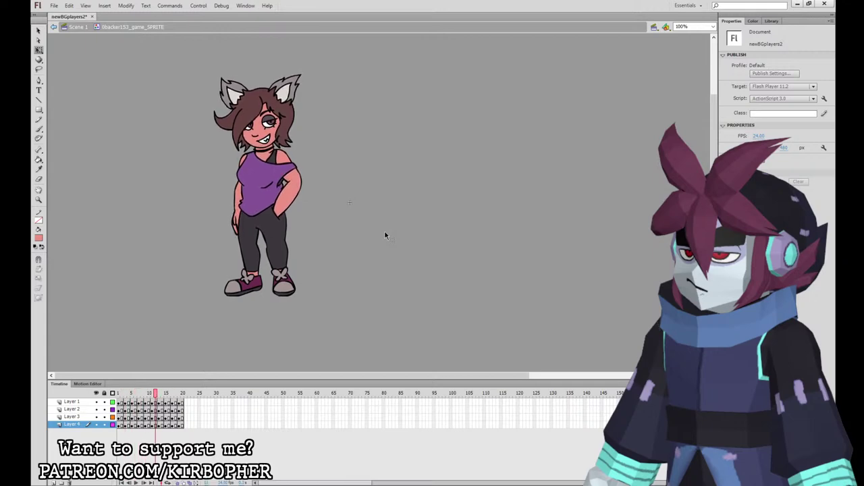
In the main scene, paste the previous character's sprite in place on Layer 1 of frame 59 and swap it for the wolf-eared girl's sprite.
click(79, 27)
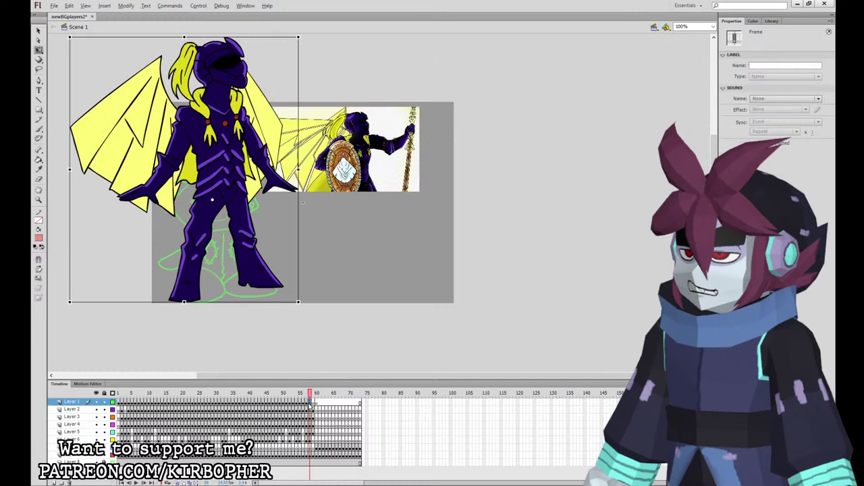
click(314, 403)
key(ctrl+shift+v)
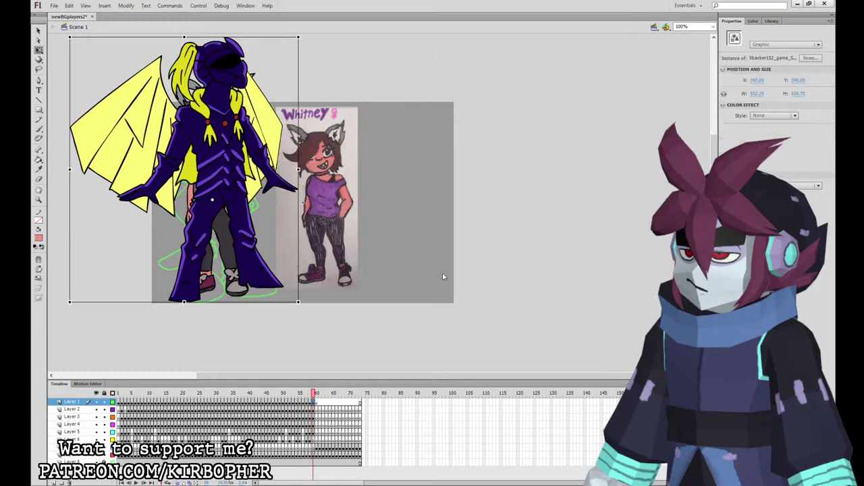
key(ctrl+z)
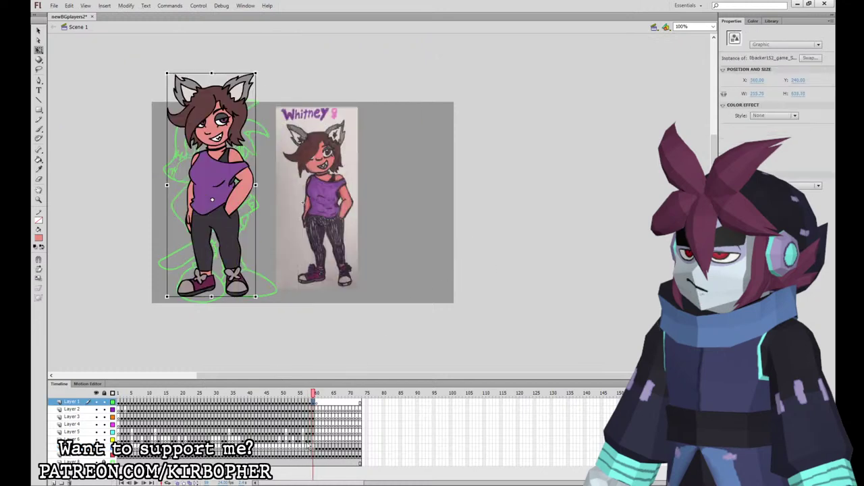
Go to frame 60 and examine the tall female warrior's armor reference and written description up close.
click(318, 440)
click(320, 440)
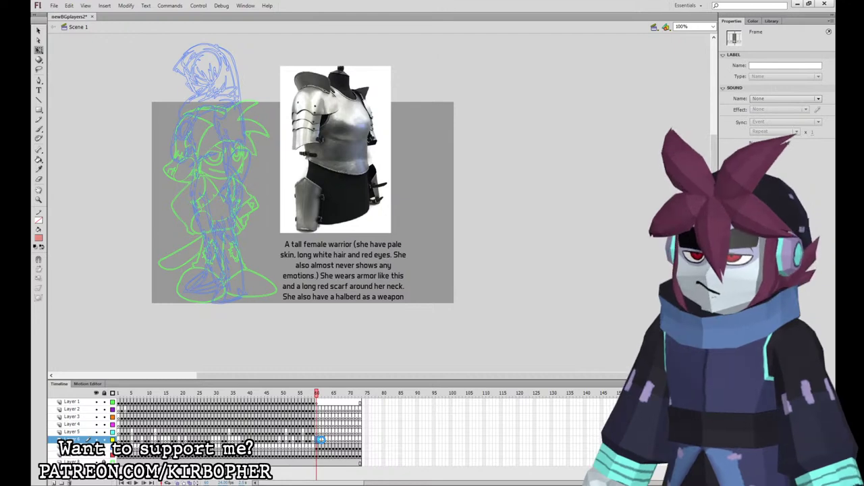
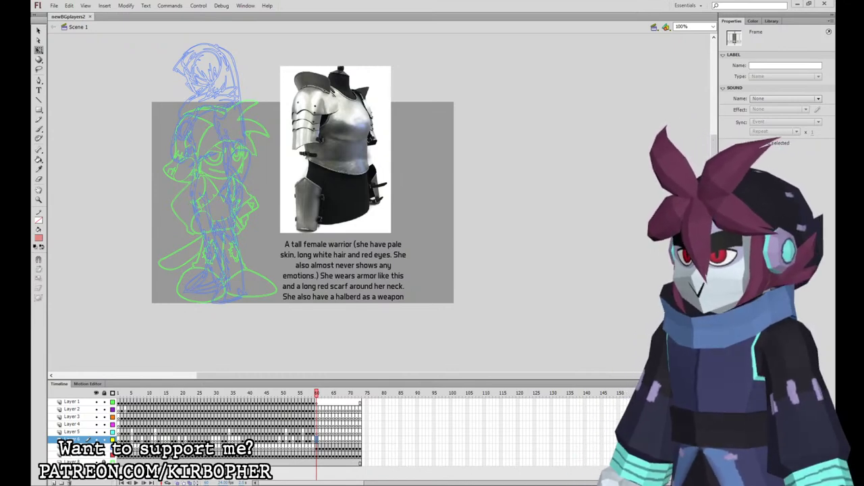
click(317, 409)
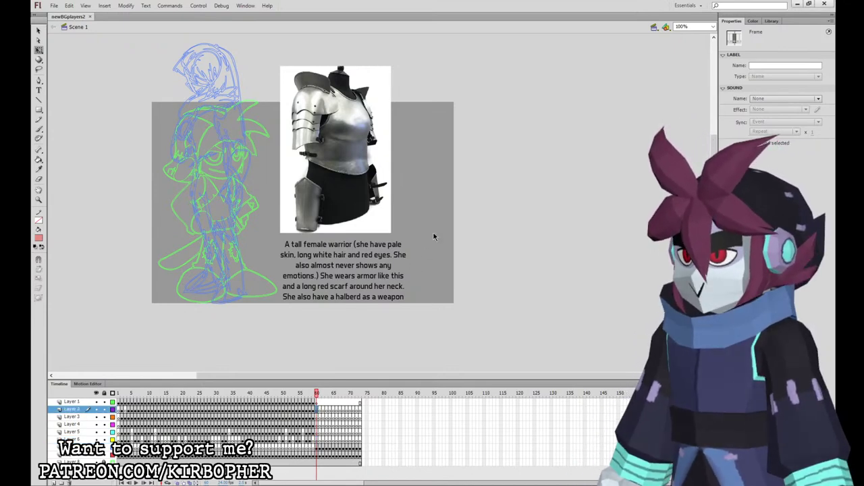
click(450, 214)
drag(451, 213, 542, 299)
key(ctrl+equal)
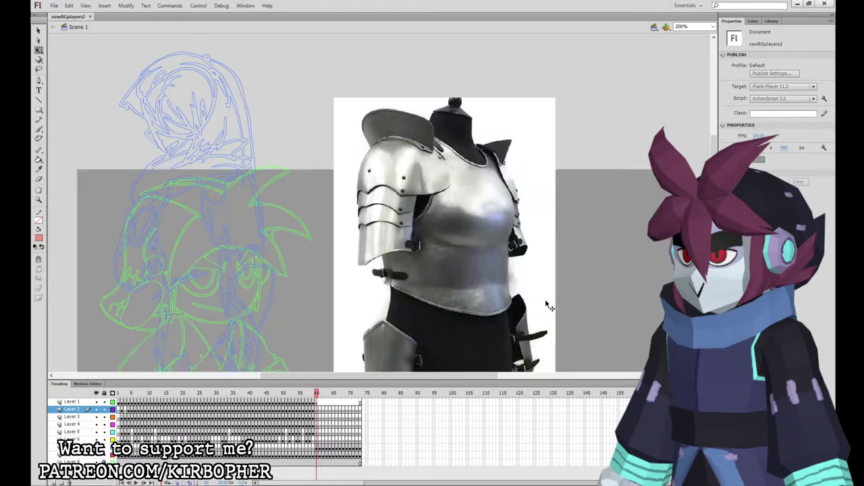
drag(526, 363, 498, 182)
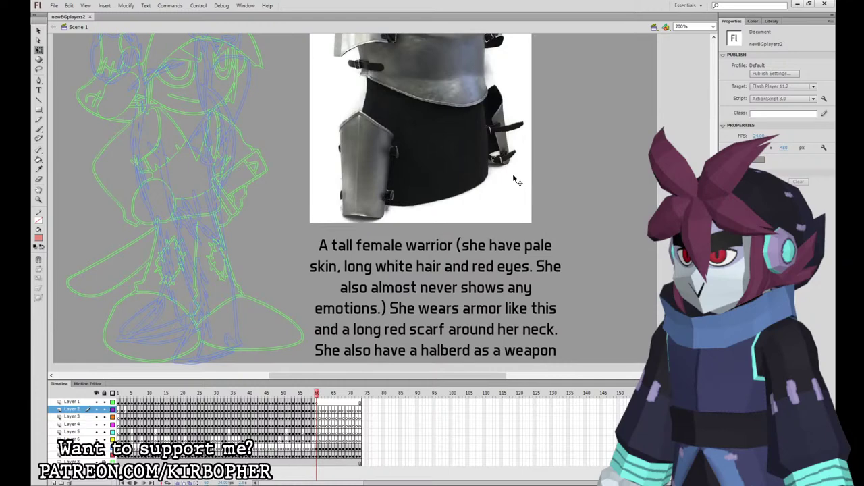
mouse_move(513, 174)
mouse_down()
mouse_move(536, 283)
mouse_move(582, 316)
mouse_up()
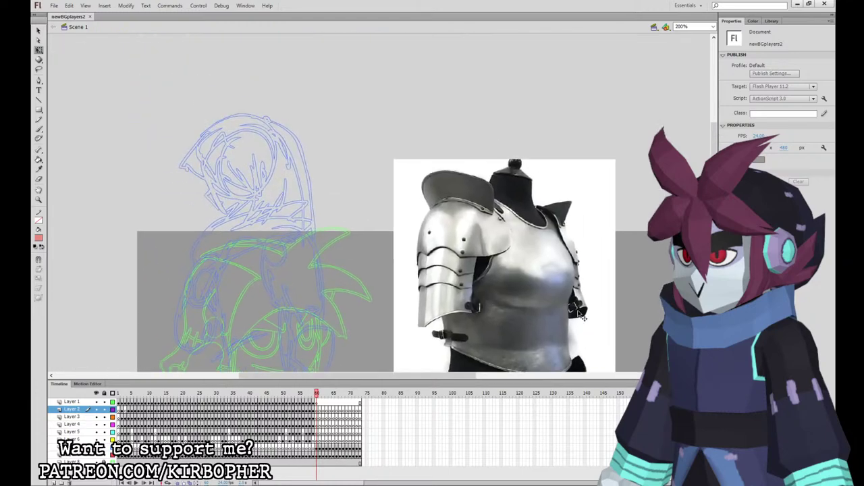
Ink the warrior's fringe, face profile and side hair in black over the blue sketch on Layer 2 of frame 60.
click(39, 129)
click(36, 246)
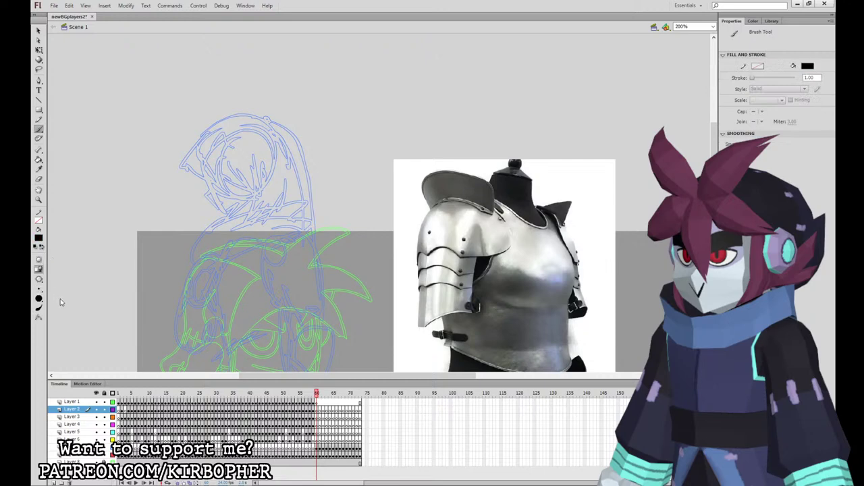
click(317, 410)
mouse_move(210, 132)
mouse_down()
mouse_move(184, 168)
mouse_move(207, 185)
mouse_move(271, 181)
mouse_up()
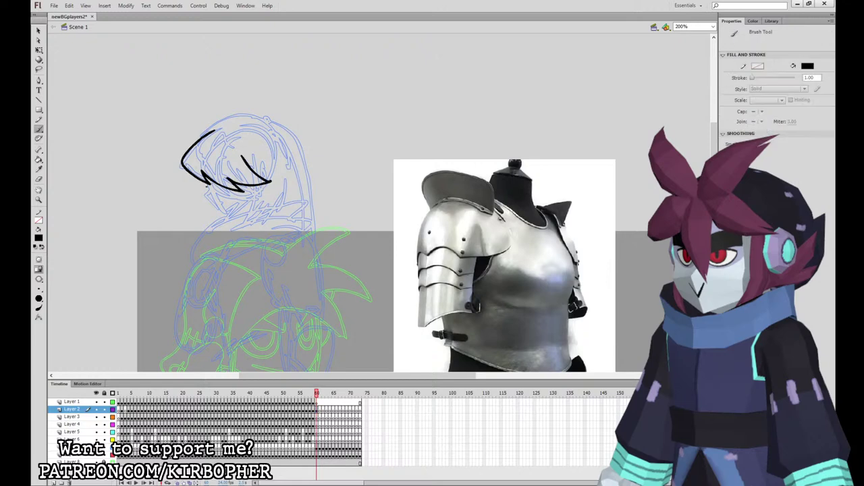
key(ctrl+z)
mouse_move(226, 219)
mouse_down()
mouse_move(249, 209)
mouse_move(242, 228)
mouse_move(271, 214)
mouse_move(270, 147)
mouse_up()
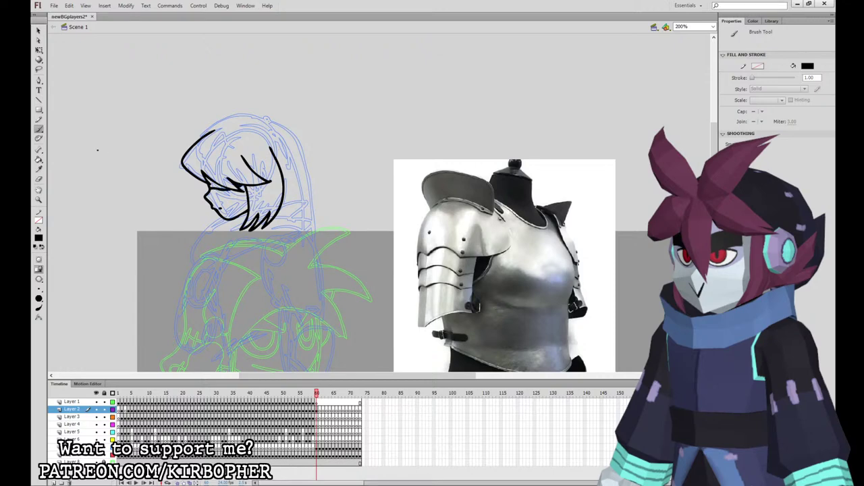
Fill the gap beneath the warrior's fringe with black and ink the hair tips below her chin on Layer 2.
key(k)
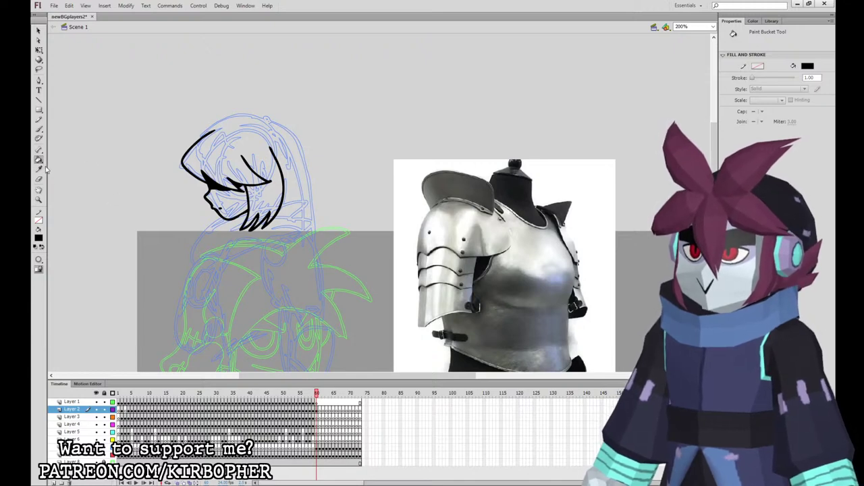
click(39, 129)
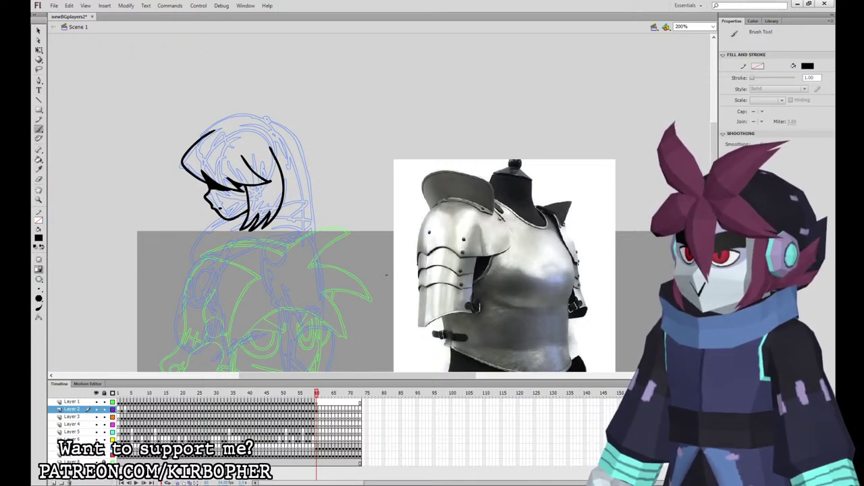
drag(215, 210, 231, 230)
key(ctrl+z)
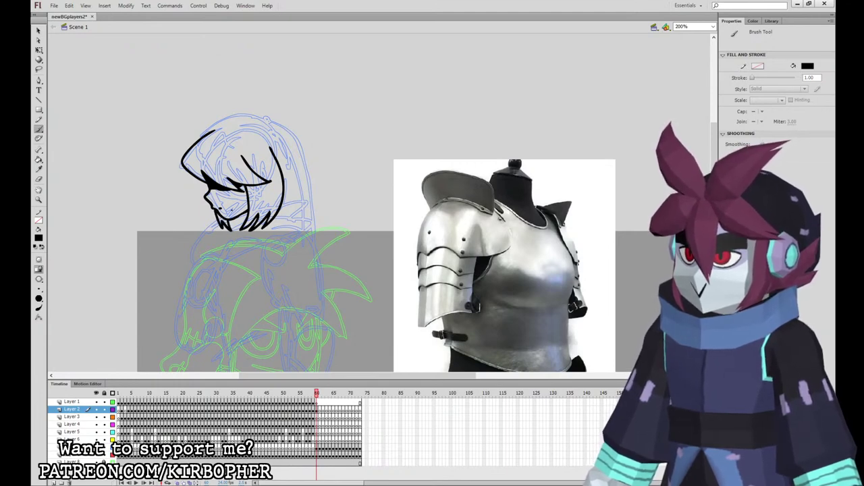
Ink the warrior's raised hand with curled fingers in black on Layer 3 of frame 60.
click(318, 416)
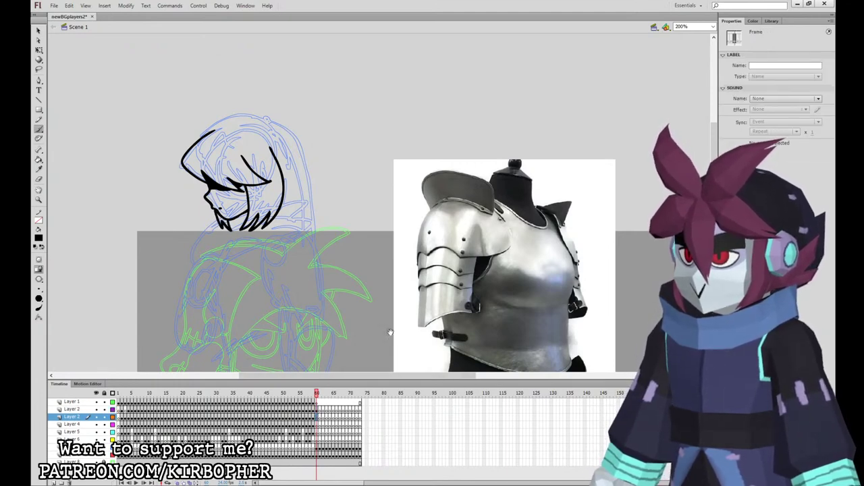
drag(382, 373, 385, 275)
mouse_move(390, 318)
mouse_down()
mouse_move(399, 286)
mouse_move(431, 337)
mouse_up()
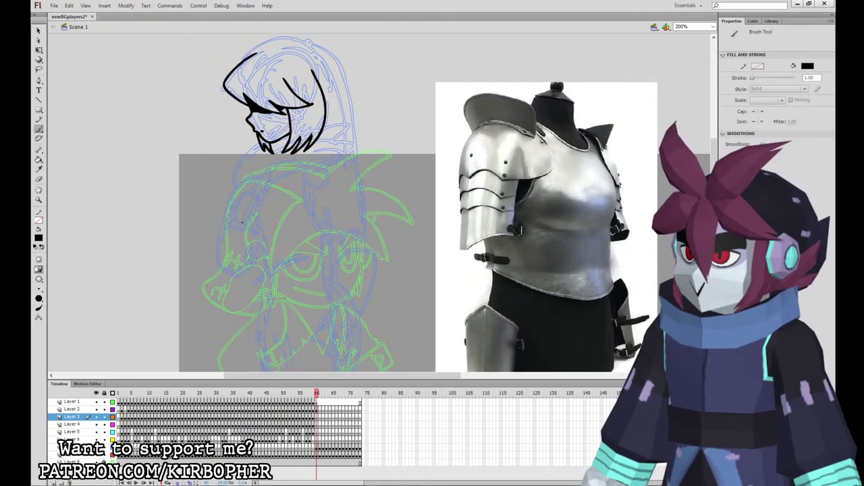
mouse_move(238, 226)
mouse_down()
mouse_move(246, 205)
mouse_move(267, 210)
mouse_move(246, 205)
mouse_move(241, 192)
mouse_move(230, 223)
mouse_up()
key(ctrl+z)
key(ctrl+z)
key(ctrl+z)
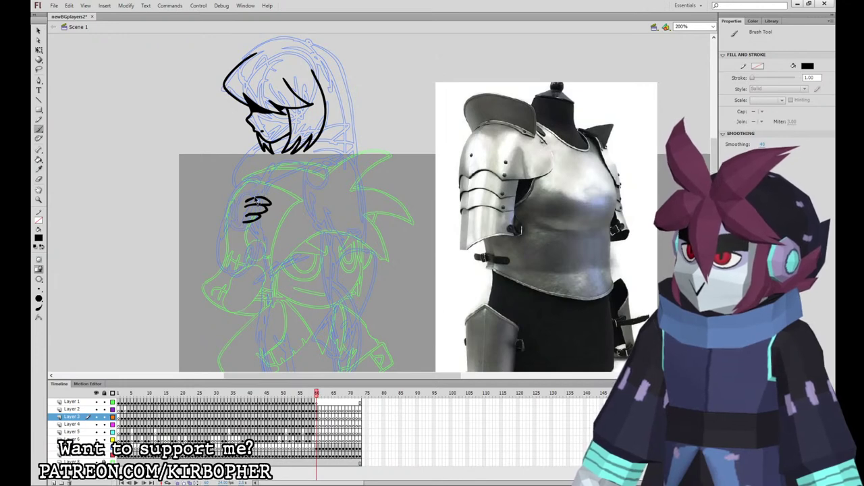
mouse_move(268, 190)
mouse_down()
mouse_move(235, 206)
mouse_move(246, 225)
mouse_up()
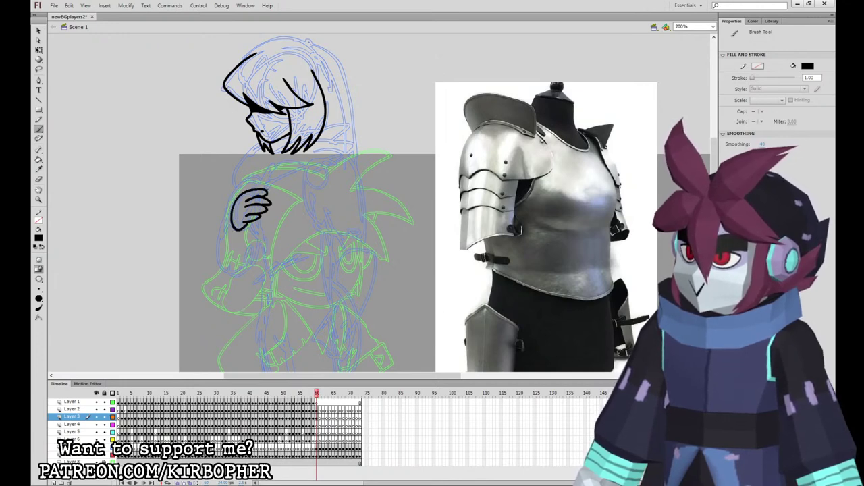
key(ctrl+z)
key(ctrl+z)
key(ctrl+z)
key(ctrl+z)
mouse_move(250, 213)
mouse_down()
mouse_move(243, 190)
mouse_move(238, 226)
mouse_move(224, 162)
mouse_move(205, 199)
mouse_move(228, 206)
mouse_move(238, 158)
mouse_move(256, 159)
mouse_move(266, 214)
mouse_up()
Ink the forearm outline running down from the raised hand to a pointed elbow.
mouse_move(237, 276)
mouse_down()
mouse_move(257, 246)
mouse_move(256, 227)
mouse_up()
key(ctrl+z)
drag(238, 276, 257, 256)
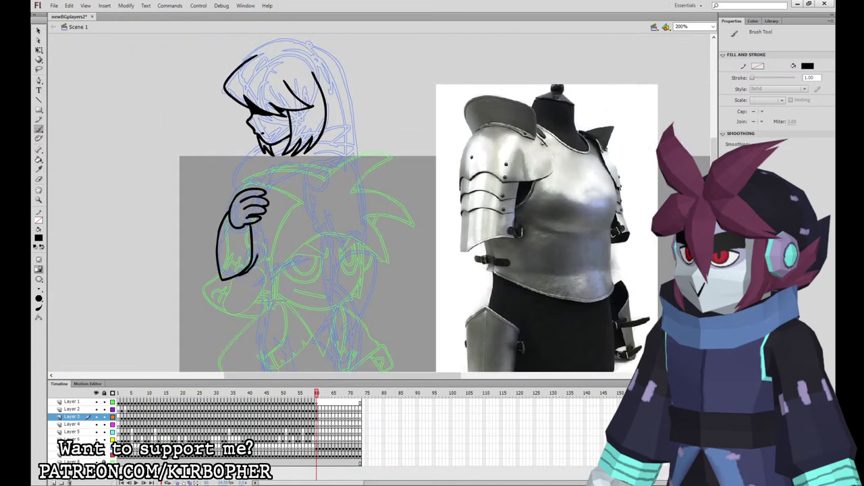
key(ctrl+z)
Ink the ruffled scarf with its folds and the torso outline beneath it on Layer 4 of frame 60.
click(316, 417)
click(317, 424)
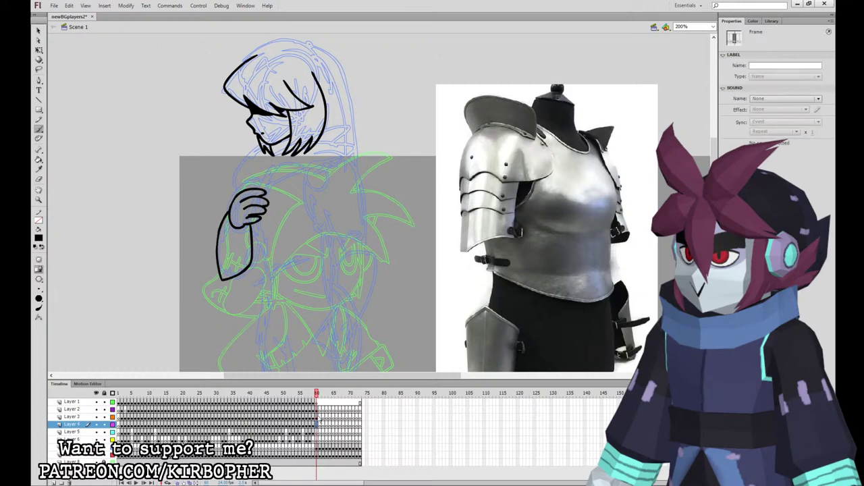
drag(299, 145, 310, 138)
key(ctrl+z)
mouse_move(261, 156)
mouse_down()
mouse_move(322, 138)
mouse_move(257, 161)
mouse_move(340, 142)
mouse_move(339, 154)
mouse_move(256, 191)
mouse_up()
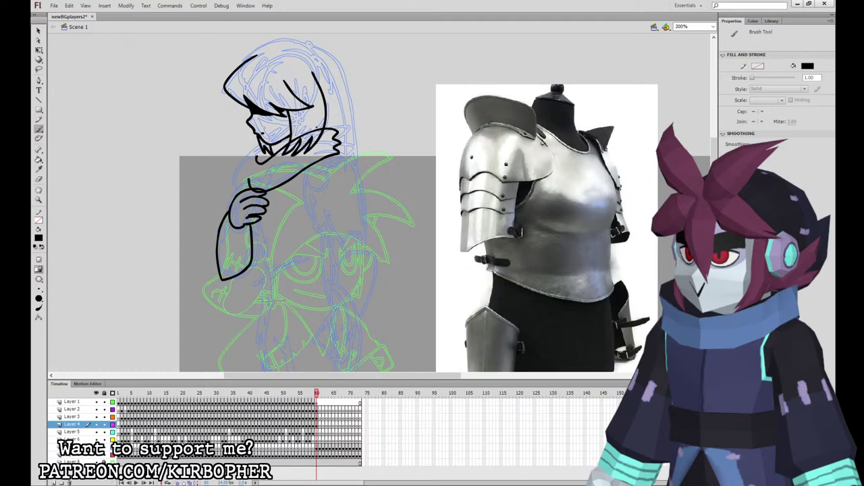
mouse_move(308, 134)
mouse_down()
mouse_move(298, 115)
mouse_move(275, 152)
mouse_move(249, 167)
mouse_move(260, 170)
mouse_move(258, 180)
mouse_up()
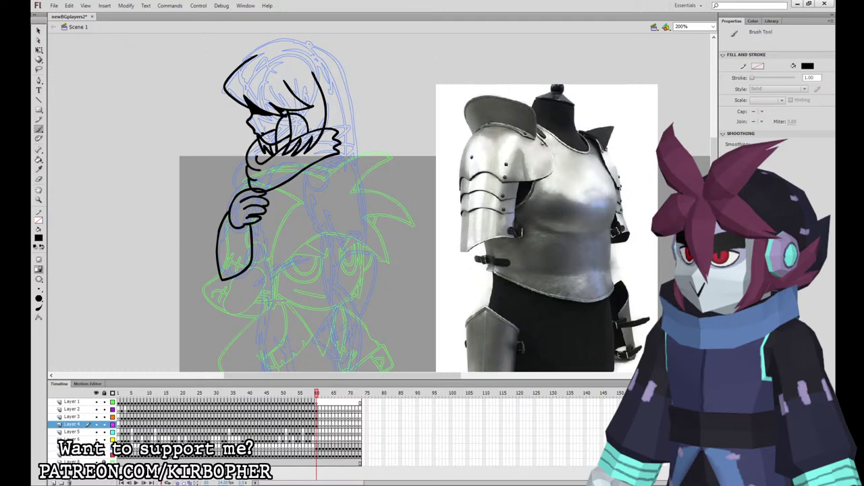
mouse_move(324, 143)
mouse_down()
mouse_move(279, 170)
mouse_move(289, 168)
mouse_up()
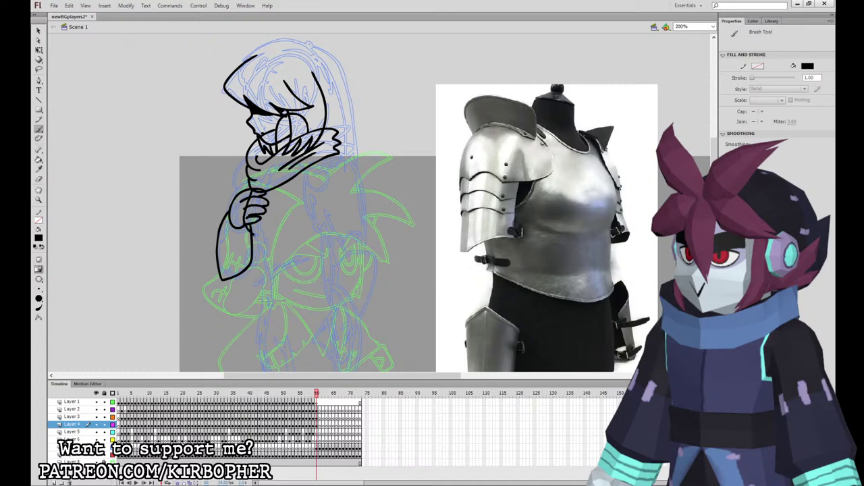
mouse_move(262, 252)
mouse_down()
mouse_move(263, 279)
mouse_move(331, 253)
mouse_move(337, 158)
mouse_up()
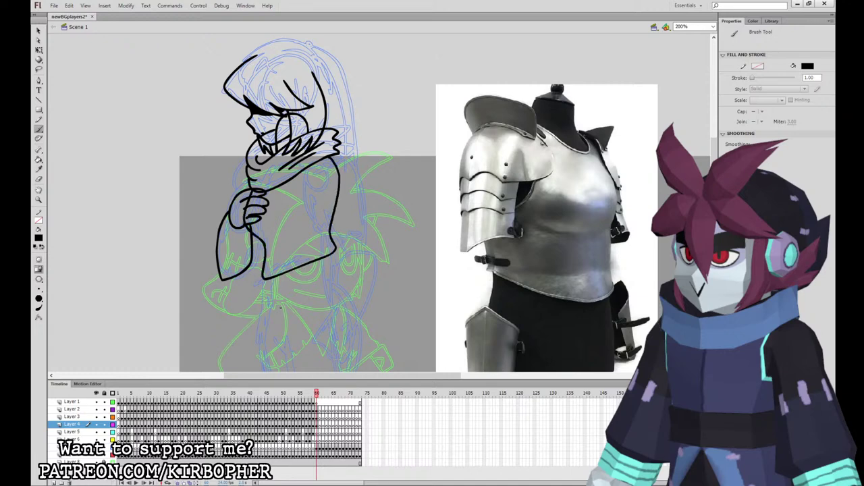
Move the scarf and torso drawing from Layer 4 to Layer 5 at frame 60, leaving a blank keyframe on Layer 4.
drag(392, 308, 363, 133)
drag(458, 217, 434, 309)
click(318, 417)
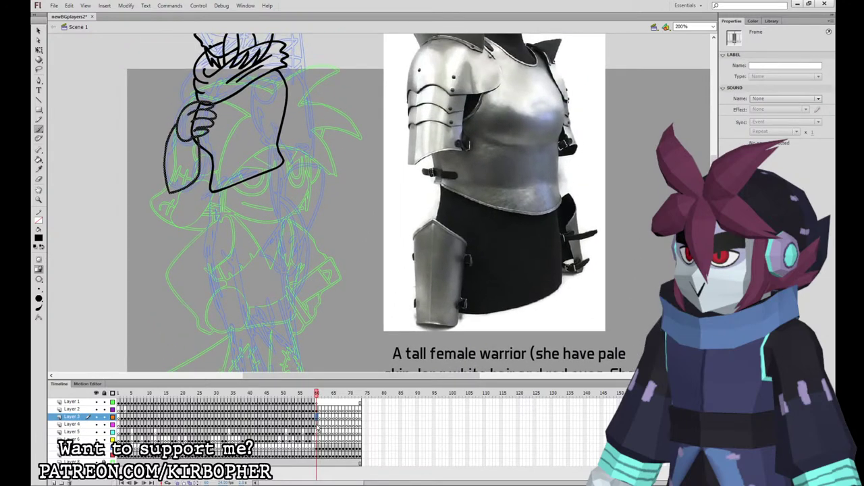
click(318, 426)
drag(318, 425, 317, 433)
click(318, 426)
key(F7)
click(317, 432)
Ink both pointed armored boots, shins and feet, over the blue sketch on Layer 5.
drag(376, 329, 372, 279)
drag(532, 280, 543, 293)
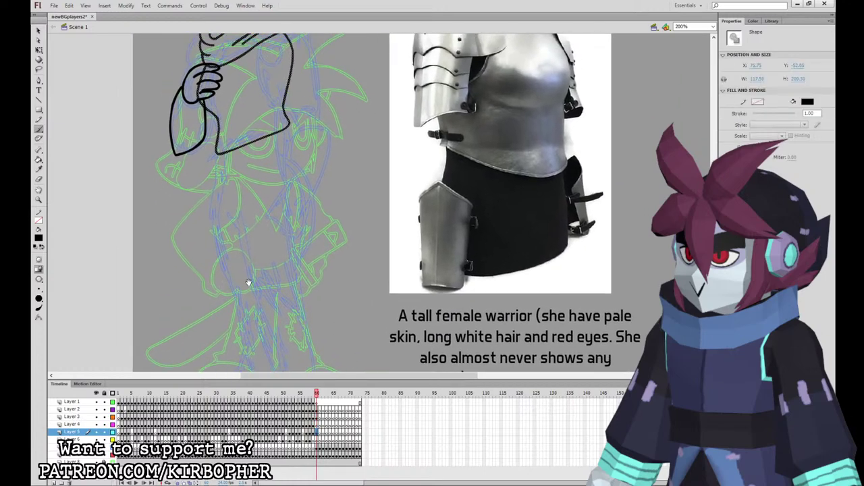
drag(250, 282, 237, 225)
mouse_move(573, 244)
mouse_down()
mouse_move(594, 188)
mouse_move(611, 264)
mouse_up()
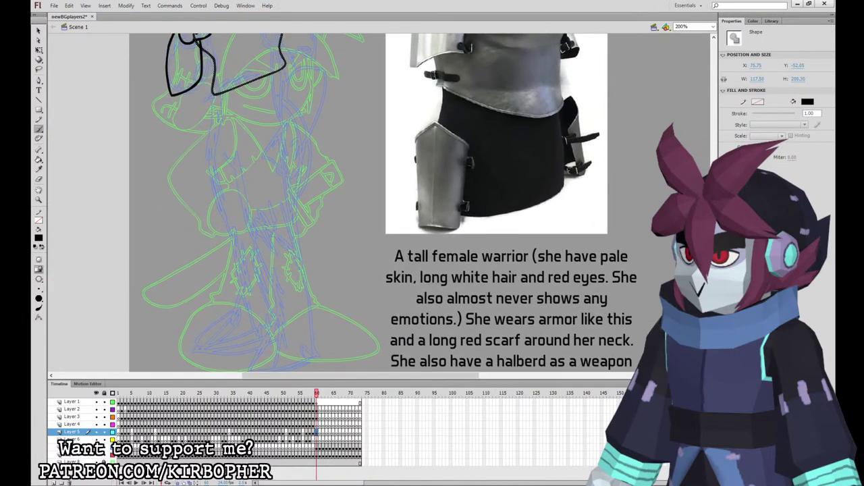
mouse_move(295, 249)
mouse_down()
mouse_move(254, 220)
mouse_move(254, 274)
mouse_move(270, 318)
mouse_up()
scroll(286, 281, down, 1)
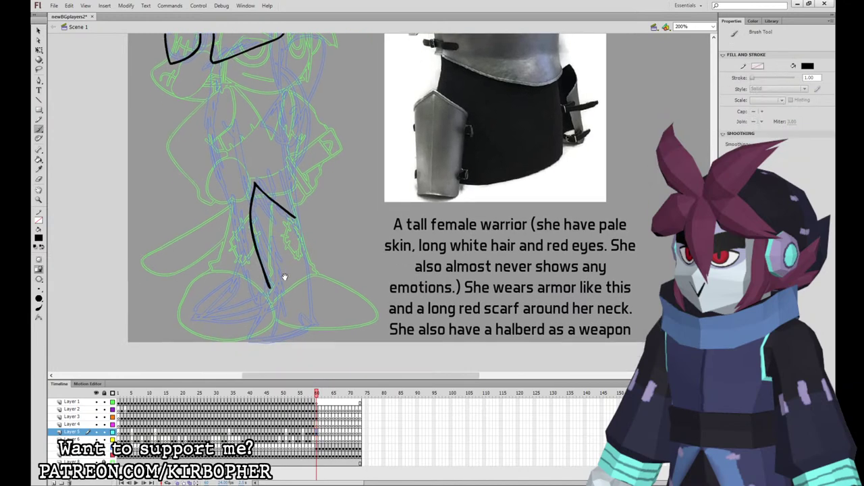
mouse_move(270, 287)
mouse_down()
mouse_move(291, 301)
mouse_move(314, 297)
mouse_move(296, 219)
mouse_up()
mouse_move(269, 297)
mouse_down()
mouse_move(247, 341)
mouse_move(317, 316)
mouse_move(315, 307)
mouse_up()
mouse_move(244, 206)
mouse_down()
mouse_move(225, 241)
mouse_move(230, 282)
mouse_move(267, 296)
mouse_up()
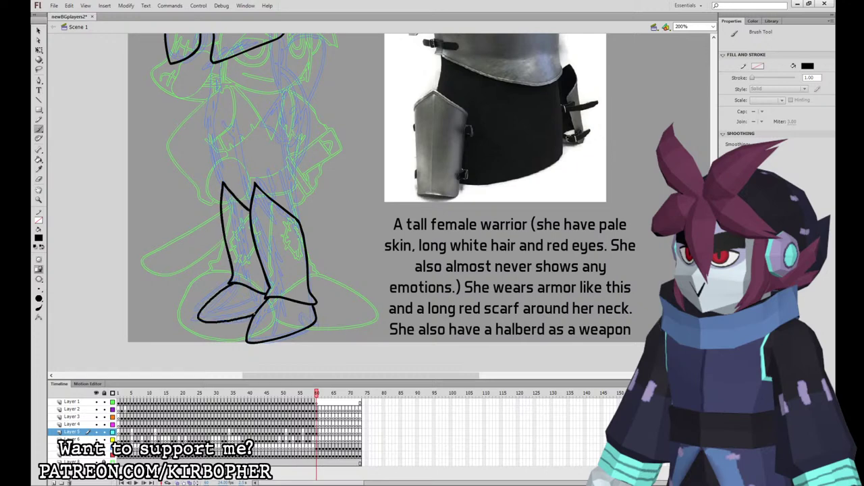
Ink the hips and thighs from the breastplate's lower edge down to the boots, with a dividing line between the legs.
drag(351, 229, 366, 348)
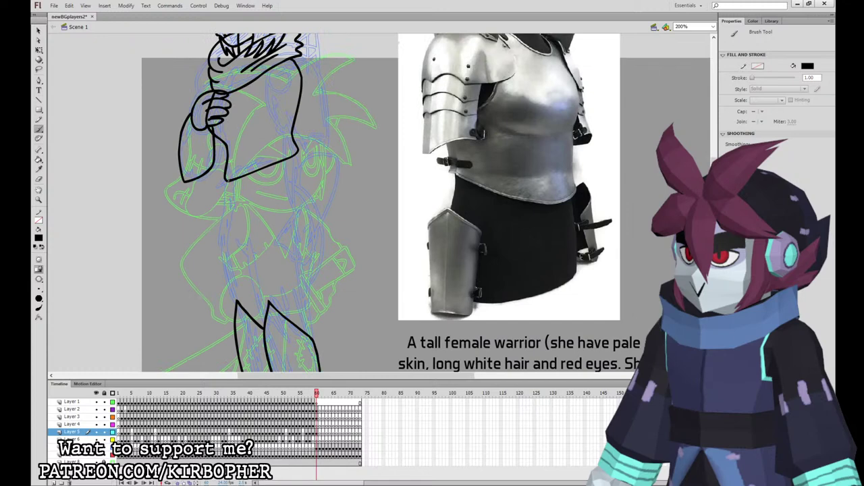
mouse_move(224, 196)
mouse_down()
mouse_move(220, 229)
mouse_move(236, 303)
mouse_up()
mouse_move(293, 157)
mouse_down()
mouse_move(312, 230)
mouse_move(295, 170)
mouse_move(308, 194)
mouse_move(309, 338)
mouse_up()
key(ctrl+z)
mouse_move(263, 320)
mouse_down()
mouse_move(251, 250)
mouse_move(231, 238)
mouse_up()
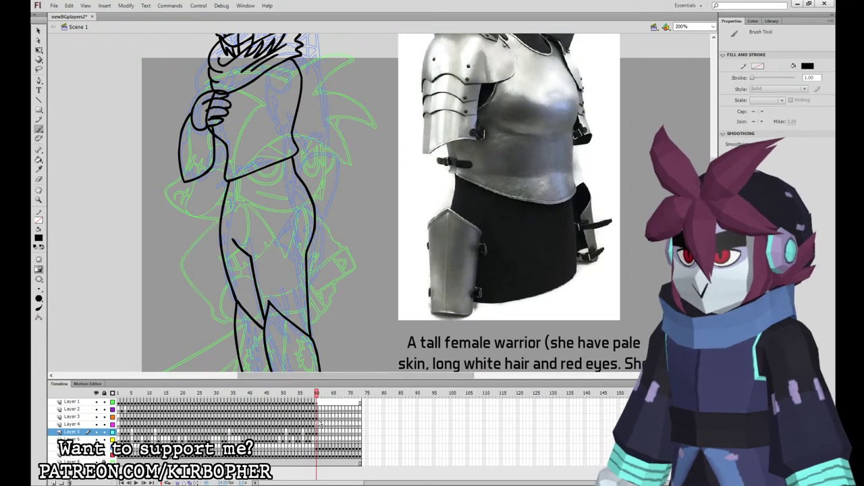
Ink a slanted band around the waist on Layer 5 and delete the stray line beside it.
click(318, 417)
click(318, 432)
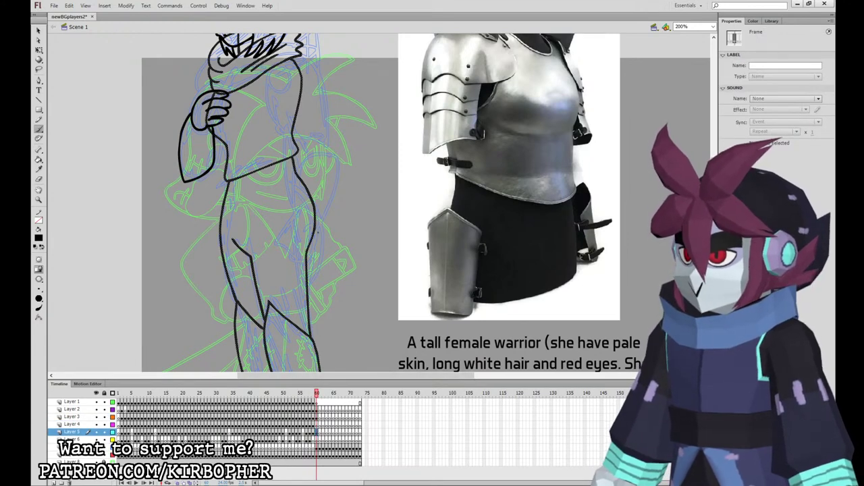
mouse_move(290, 172)
mouse_down()
mouse_move(244, 191)
mouse_move(223, 211)
mouse_move(303, 179)
mouse_up()
key(Escape)
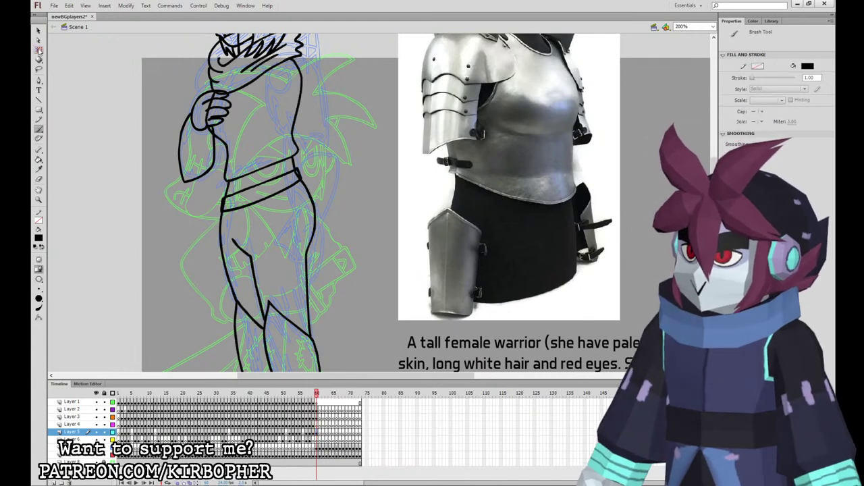
click(39, 31)
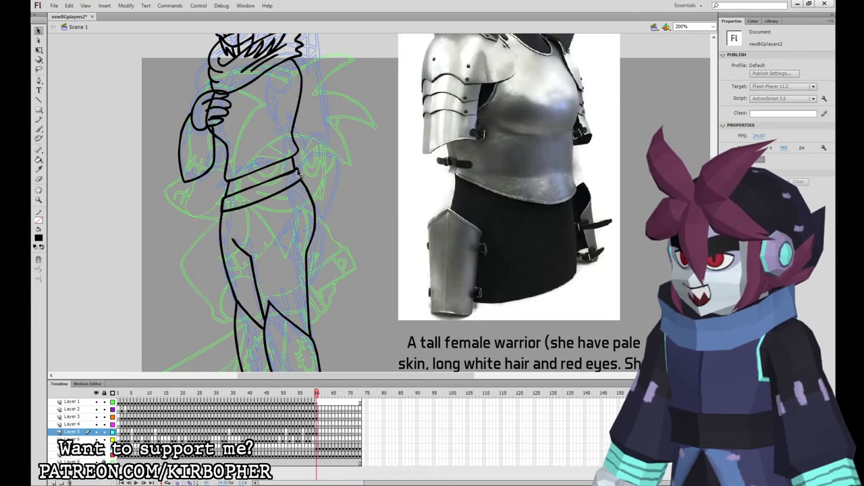
key(Delete)
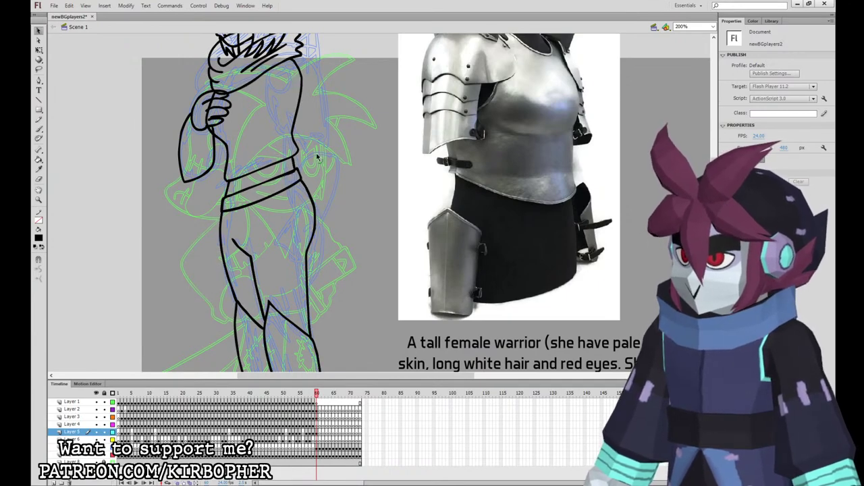
key(ctrl+equal)
drag(321, 160, 443, 352)
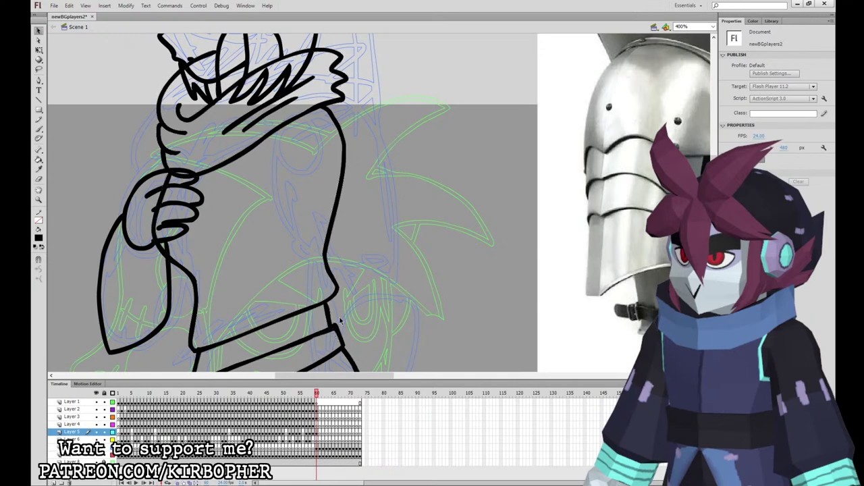
key(ctrl+minus)
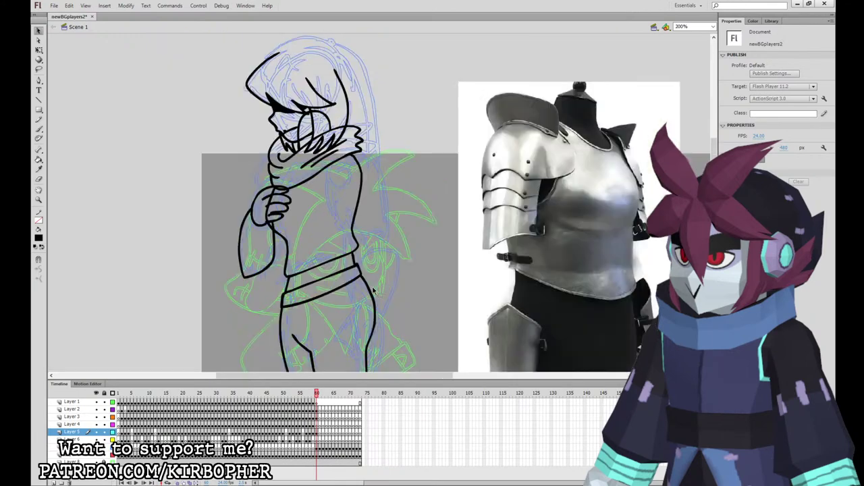
drag(415, 299, 370, 192)
Ink an inner contour curve along the raised forearm on Layer 5.
click(39, 130)
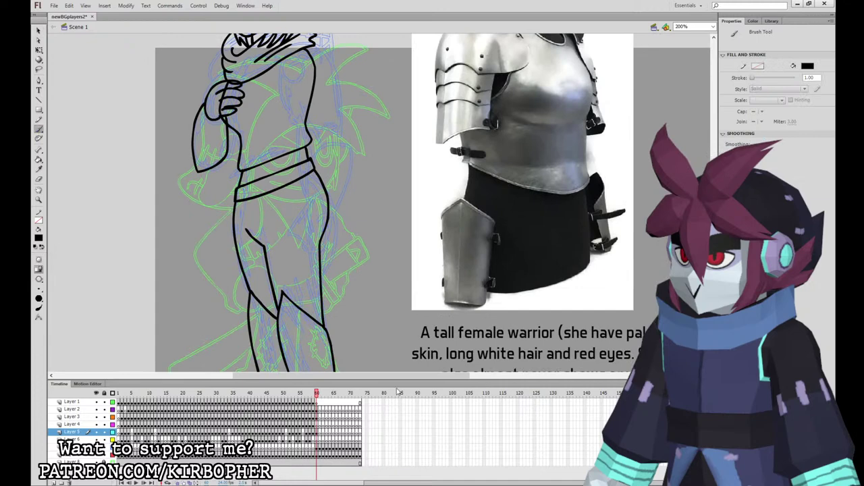
drag(456, 279, 485, 379)
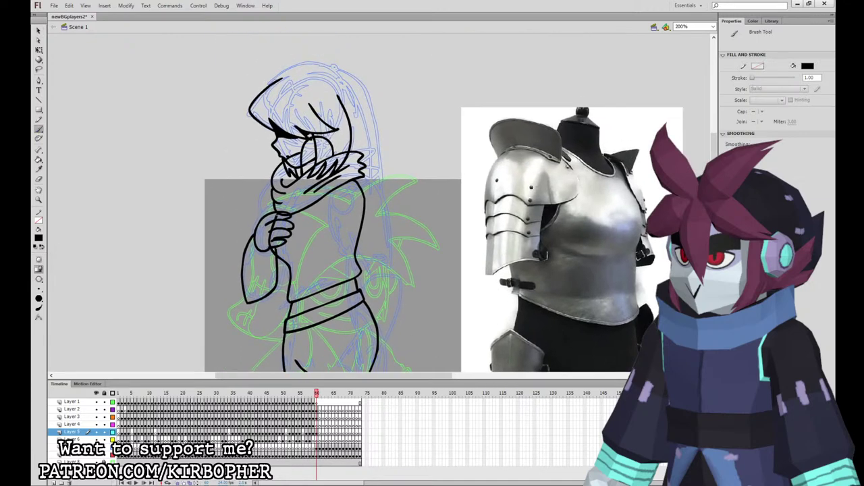
mouse_move(270, 233)
mouse_down()
mouse_move(253, 288)
mouse_move(286, 264)
mouse_up()
mouse_move(460, 251)
mouse_down()
mouse_move(399, 212)
mouse_move(407, 247)
mouse_up()
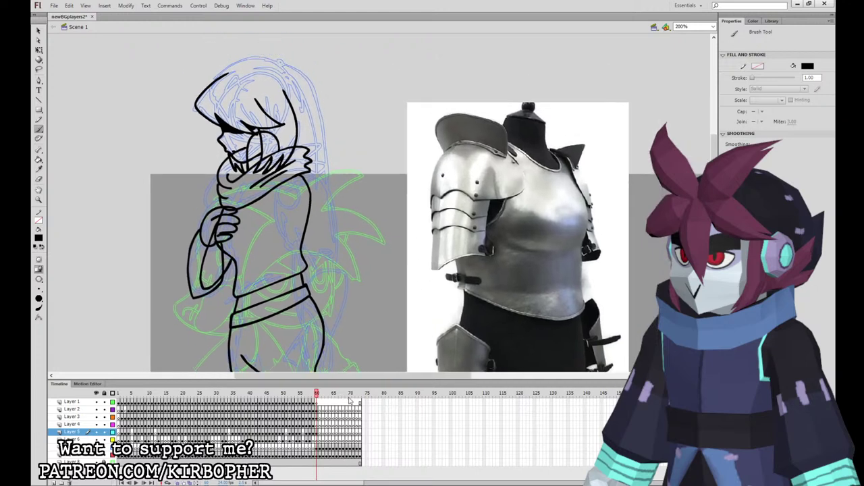
Ink the rounded shoulder pauldron with its plates and rivets on Layer 4 of frame 60.
click(317, 424)
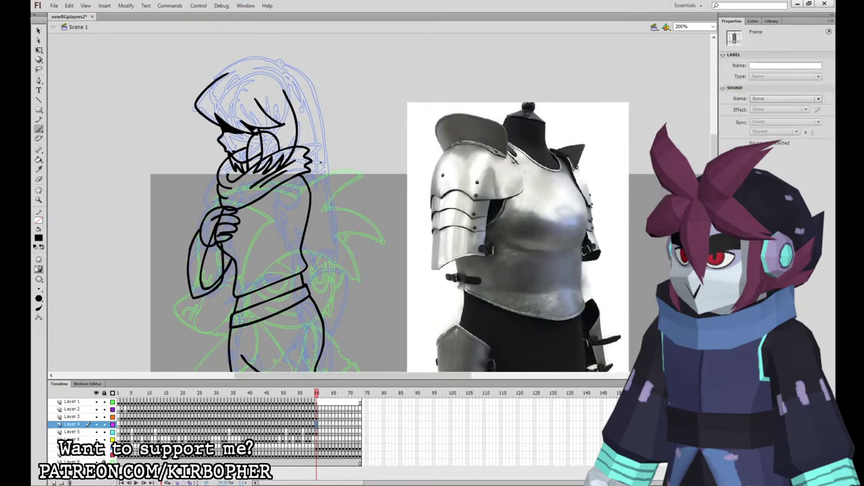
mouse_move(329, 190)
mouse_down()
mouse_move(300, 160)
mouse_move(282, 189)
mouse_move(280, 173)
mouse_move(325, 182)
mouse_move(326, 191)
mouse_move(281, 170)
mouse_move(277, 198)
mouse_up()
key(ctrl+z)
key(ctrl+z)
key(ctrl+z)
mouse_move(330, 188)
mouse_down()
mouse_move(286, 165)
mouse_move(277, 196)
mouse_move(290, 194)
mouse_move(285, 225)
mouse_up()
key(ctrl+z)
key(ctrl+z)
key(ctrl+z)
mouse_move(274, 187)
mouse_down()
mouse_move(287, 231)
mouse_move(335, 231)
mouse_up()
key(ctrl+z)
mouse_move(276, 188)
mouse_down()
mouse_move(275, 223)
mouse_move(331, 226)
mouse_move(339, 198)
mouse_move(324, 188)
mouse_up()
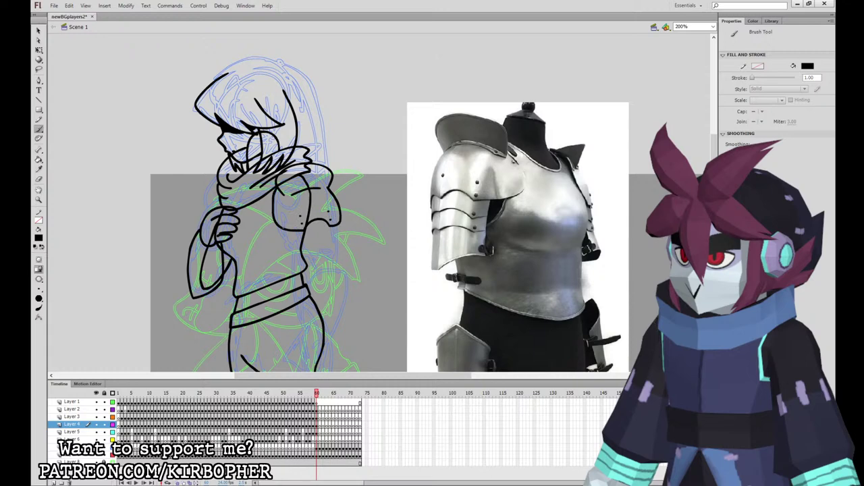
Ink the upper arm and the plated elbow guard beneath the pauldron.
drag(286, 230, 301, 273)
key(ctrl+z)
mouse_move(286, 230)
mouse_down()
mouse_move(293, 258)
mouse_move(338, 226)
mouse_move(315, 247)
mouse_move(336, 232)
mouse_move(327, 260)
mouse_move(336, 247)
mouse_up()
key(ctrl+z)
drag(376, 314, 362, 246)
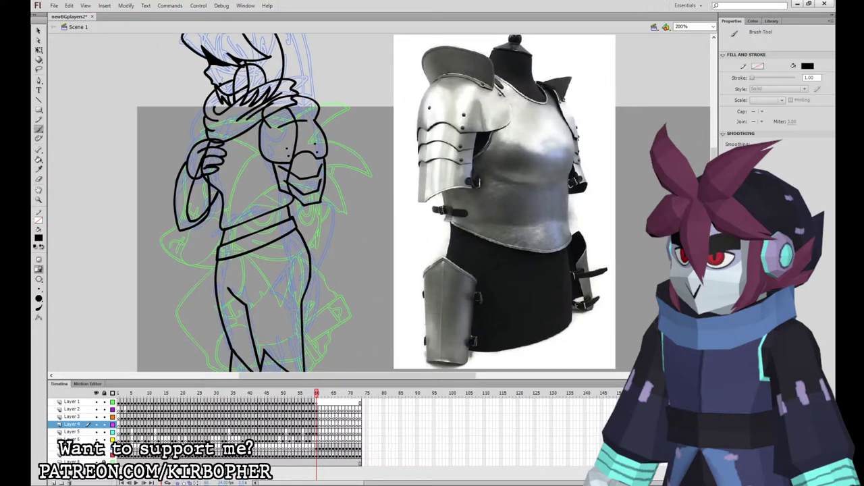
drag(358, 286, 392, 352)
Add armor edge lines beside the wrist of the raised forearm on Layer 5 of frame 60.
click(318, 425)
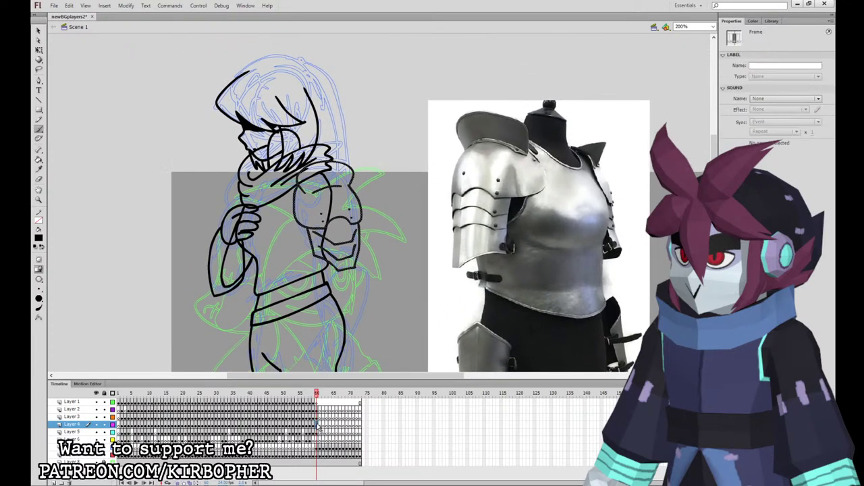
click(318, 432)
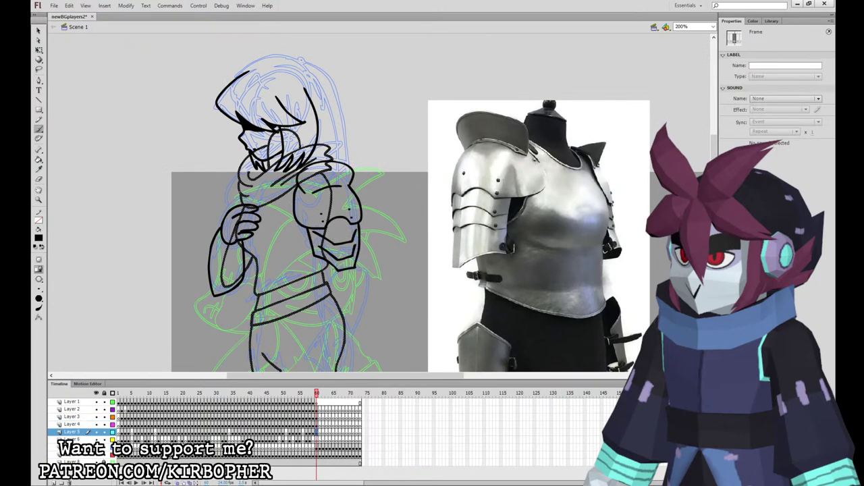
key(b)
drag(231, 228, 217, 274)
drag(223, 244, 220, 276)
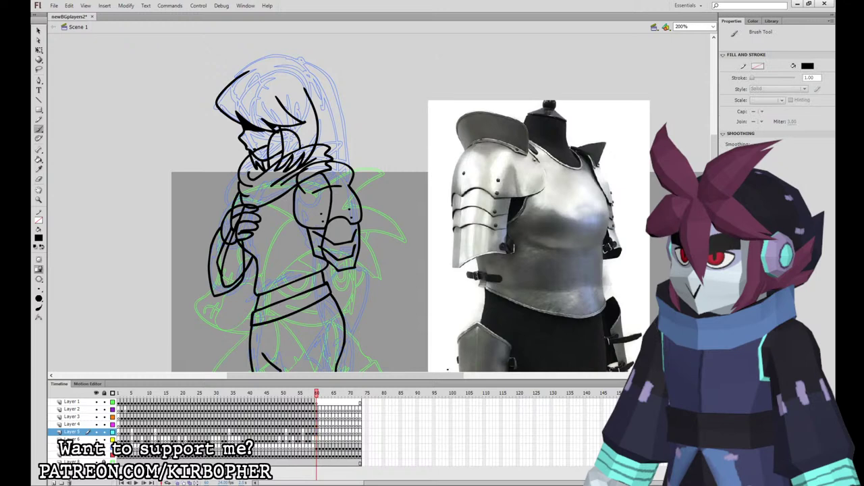
Ink the lowered forearm's armor outline below the elbow guard on Layer 4 of frame 60.
click(318, 424)
drag(387, 333, 389, 268)
drag(571, 206, 571, 231)
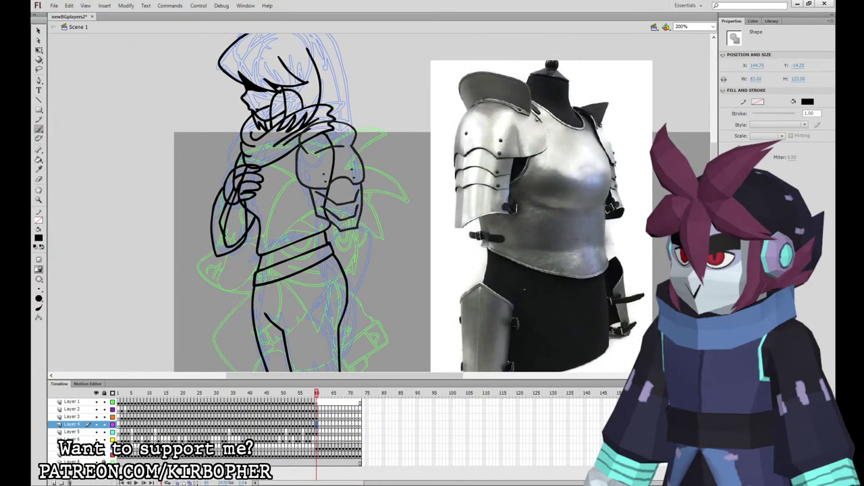
mouse_move(355, 233)
mouse_down()
mouse_move(331, 245)
mouse_move(326, 265)
mouse_up()
mouse_move(334, 301)
mouse_down()
mouse_move(358, 278)
mouse_move(361, 234)
mouse_move(329, 251)
mouse_up()
key(ctrl+z)
key(ctrl+z)
mouse_move(330, 252)
mouse_down()
mouse_move(325, 285)
mouse_move(366, 242)
mouse_move(362, 233)
mouse_up()
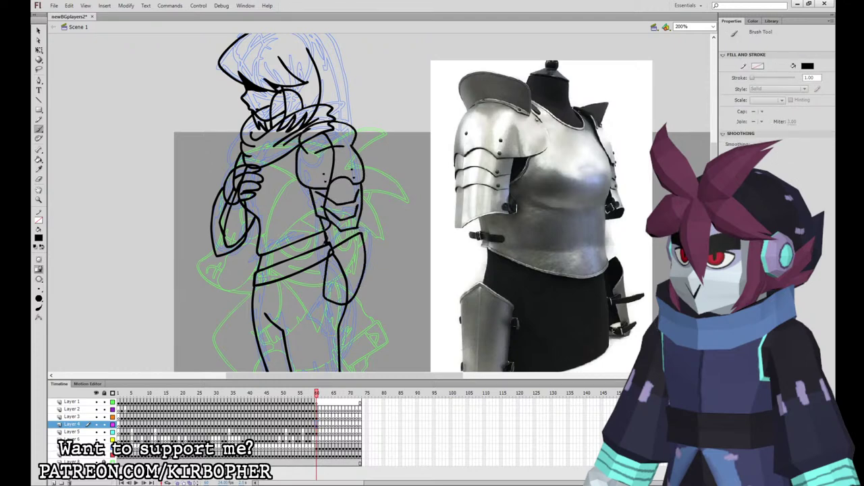
drag(326, 239, 321, 218)
key(ctrl+z)
Shift the lowered forearm outline up toward the elbow guard and ink the hand at its end.
key(q)
click(365, 238)
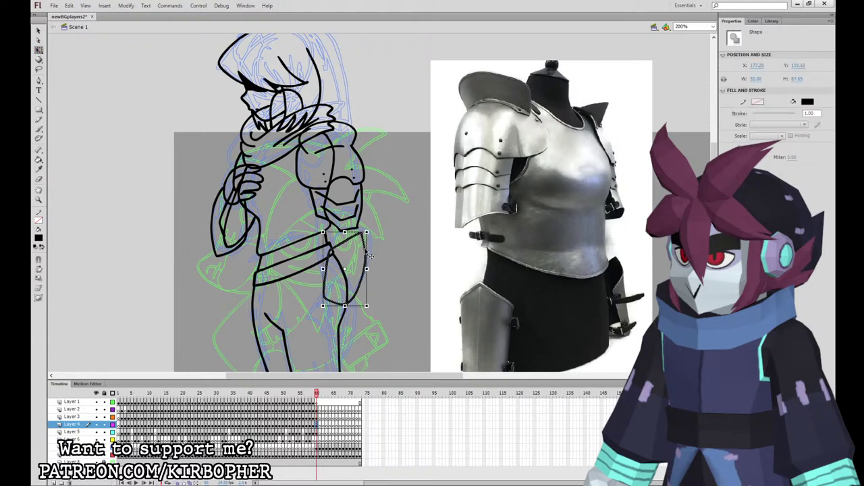
click(39, 129)
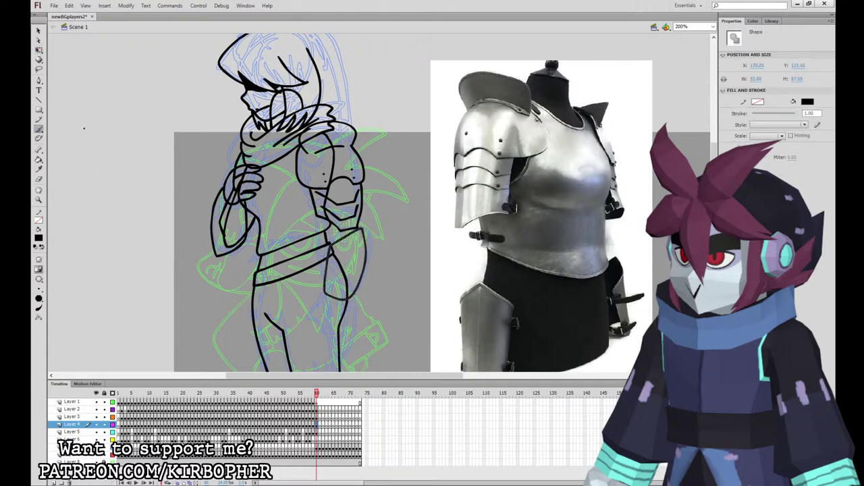
drag(321, 247, 323, 288)
mouse_move(322, 317)
mouse_down()
mouse_move(347, 299)
mouse_move(356, 216)
mouse_move(375, 304)
mouse_up()
Ink the armhole curve of the breastplate beside the shoulder pauldron on Layer 5.
click(317, 432)
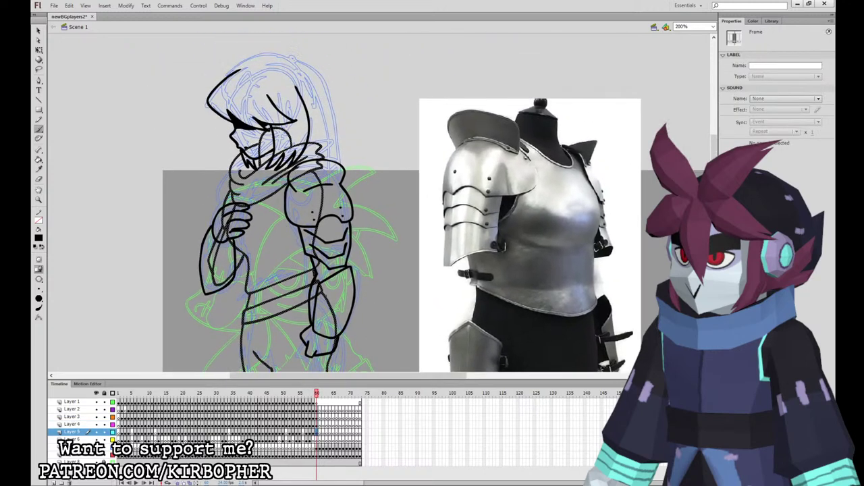
drag(283, 190, 284, 224)
key(b)
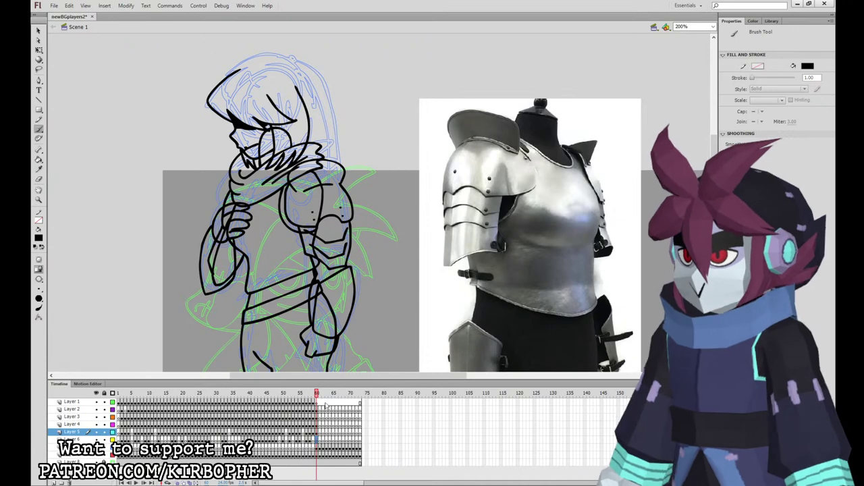
Ink the long hair falling behind the head and back down to a point on Layer 6 of frame 60.
click(317, 440)
key(ctrl+minus)
drag(465, 310, 401, 289)
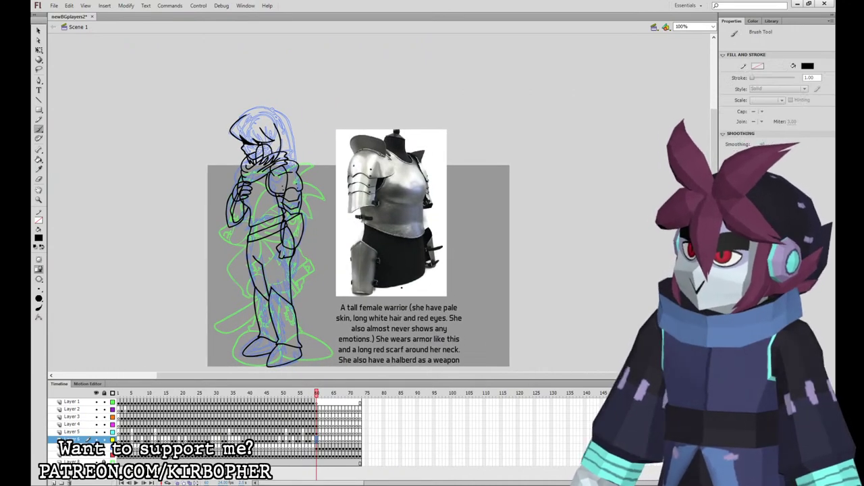
click(318, 439)
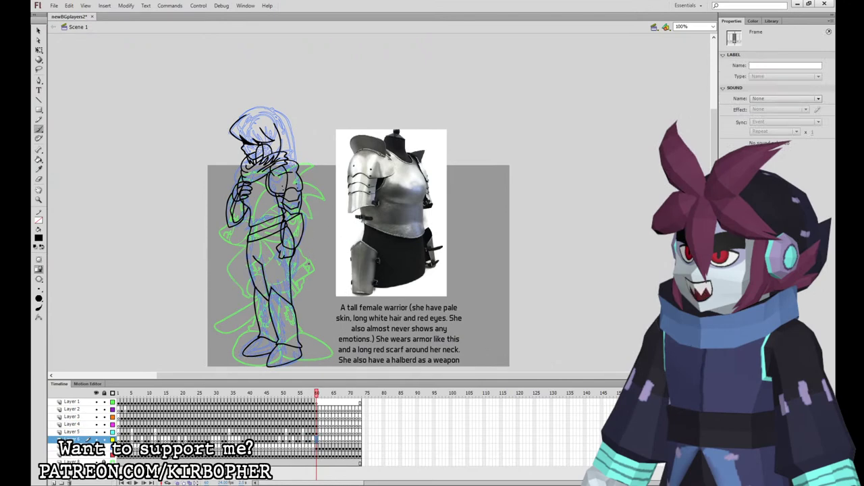
drag(310, 270, 283, 114)
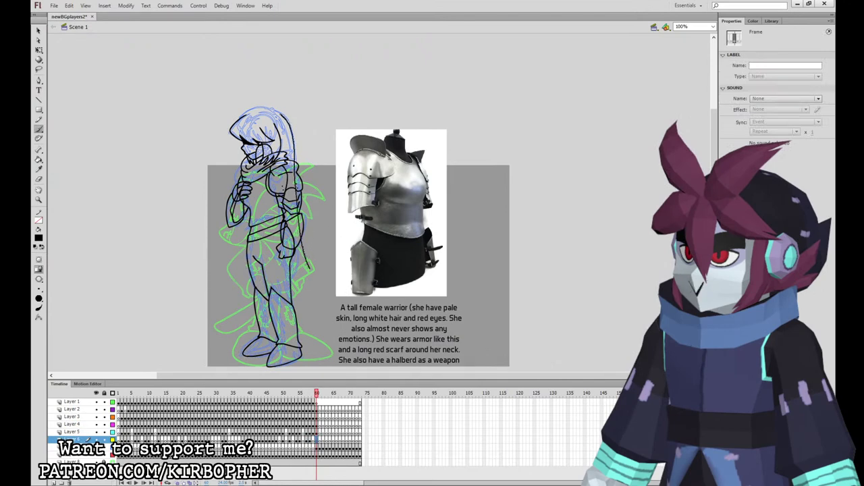
drag(253, 145, 270, 231)
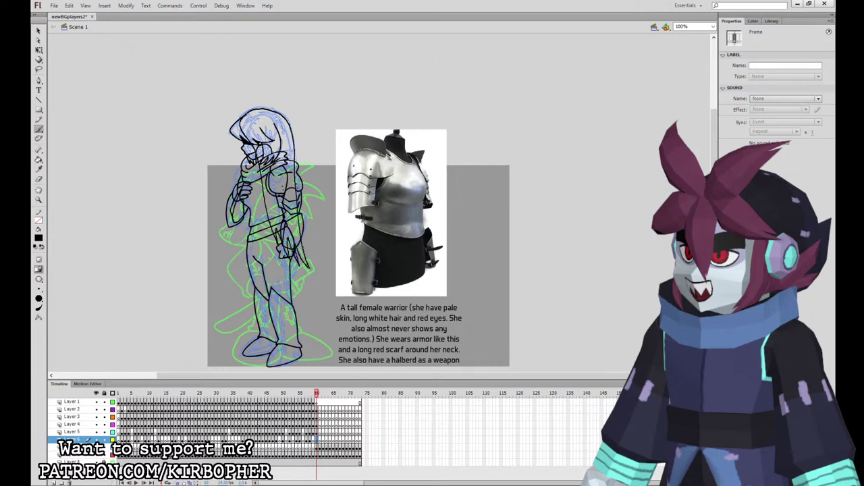
drag(307, 264, 310, 268)
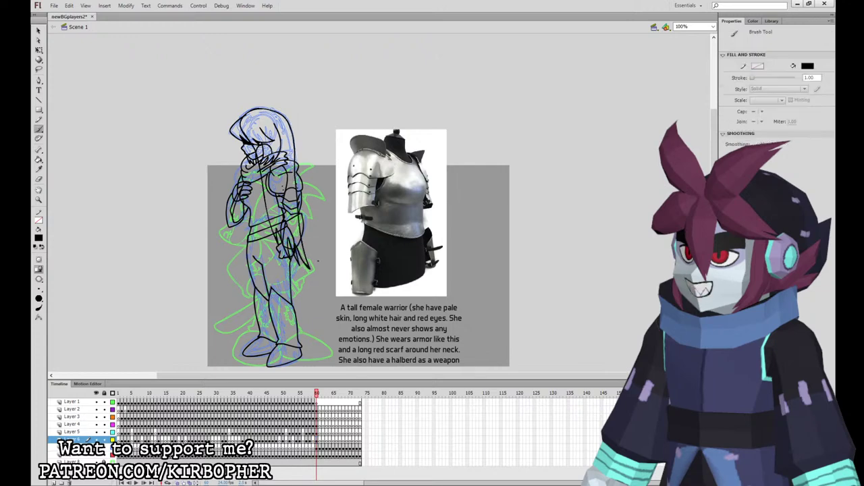
Fill the breastplate and shoulder pauldron with a light blue-gray.
key(i)
click(414, 186)
click(282, 133)
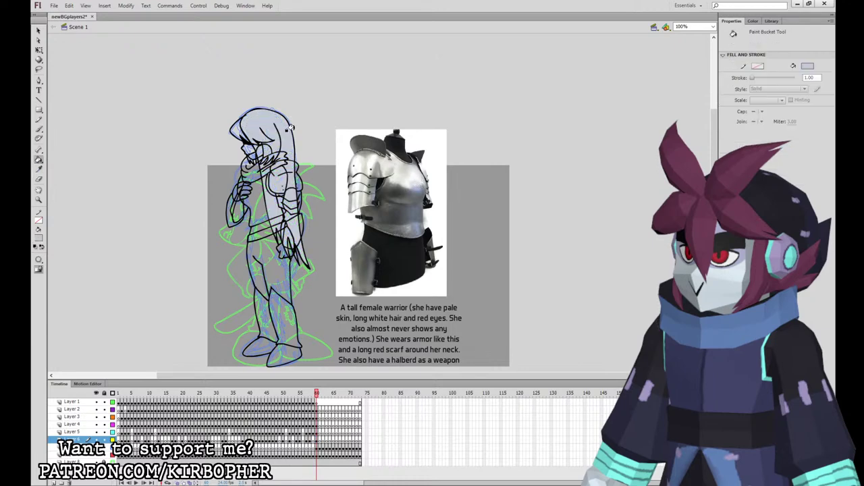
key(ctrl+z)
click(256, 194)
click(296, 170)
key(ctrl+z)
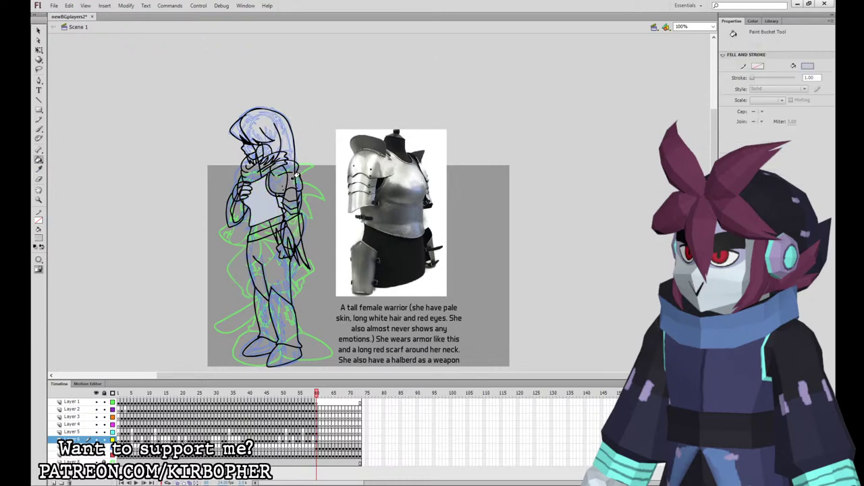
click(294, 179)
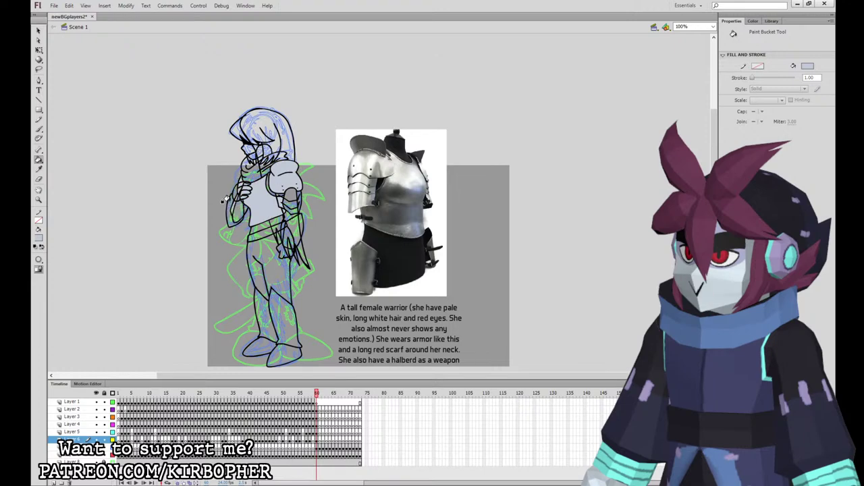
Fill the raised forearm, elbow guard plates and lowered forearm with the same light blue-gray.
click(231, 203)
click(290, 222)
key(ctrl+z)
click(295, 217)
click(288, 205)
click(293, 197)
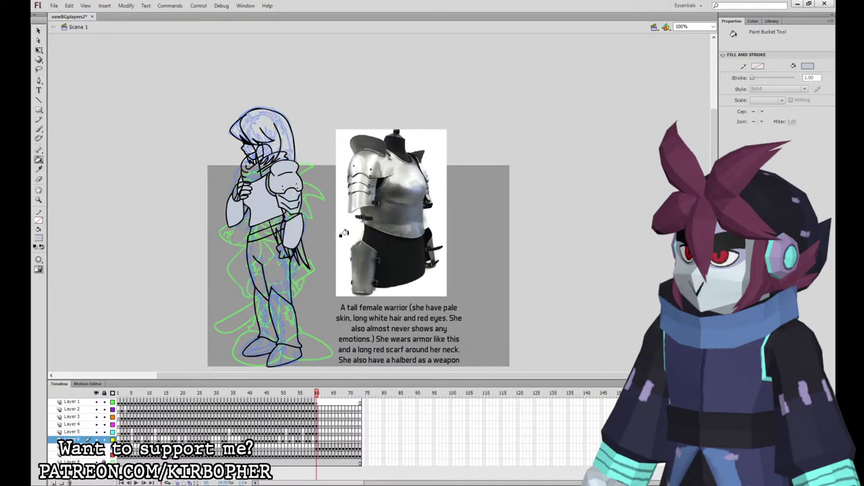
Fill the leg armor and both boots with the light blue-gray armor color.
click(285, 304)
click(275, 337)
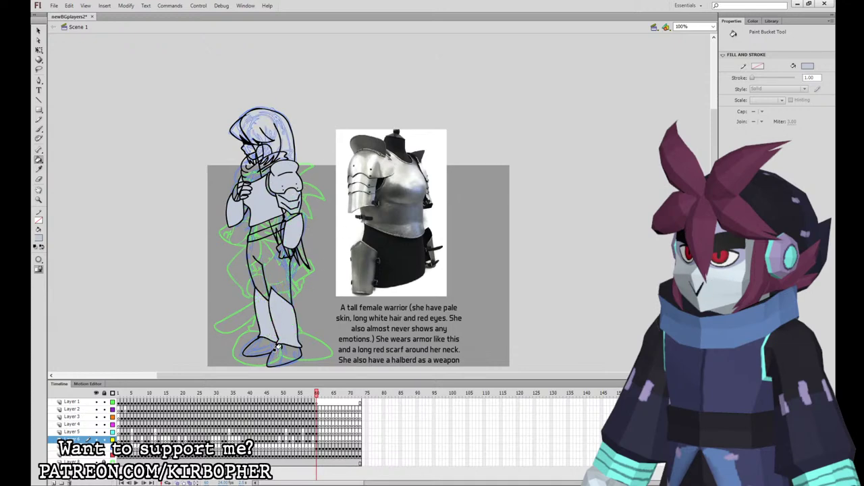
click(263, 347)
click(287, 352)
Fill the trousers, waistband, gloves and armhole gap with near-black.
click(39, 239)
click(408, 260)
click(257, 261)
click(256, 228)
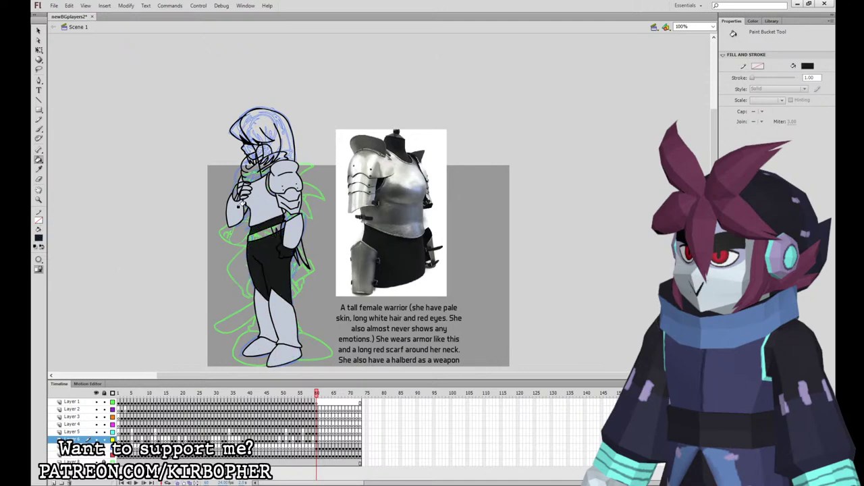
click(281, 214)
key(ctrl+z)
click(233, 194)
click(269, 186)
Fill the scarf with red and the long back hair with near-white.
drag(448, 210, 417, 234)
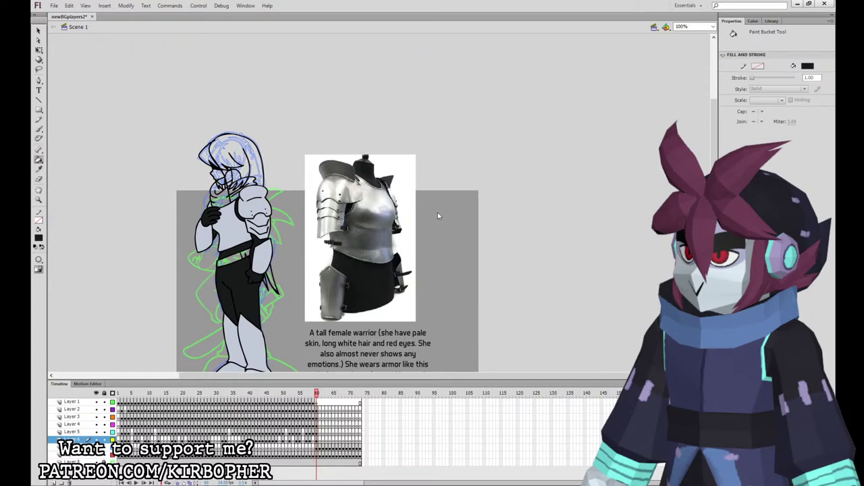
click(228, 184)
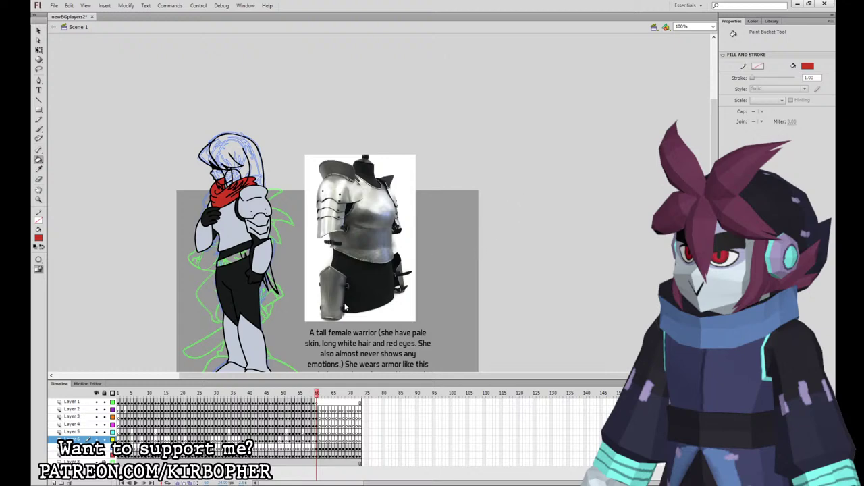
click(252, 160)
Fill the front hair and bangs on Layer 2 with the same near-white.
click(317, 408)
click(38, 129)
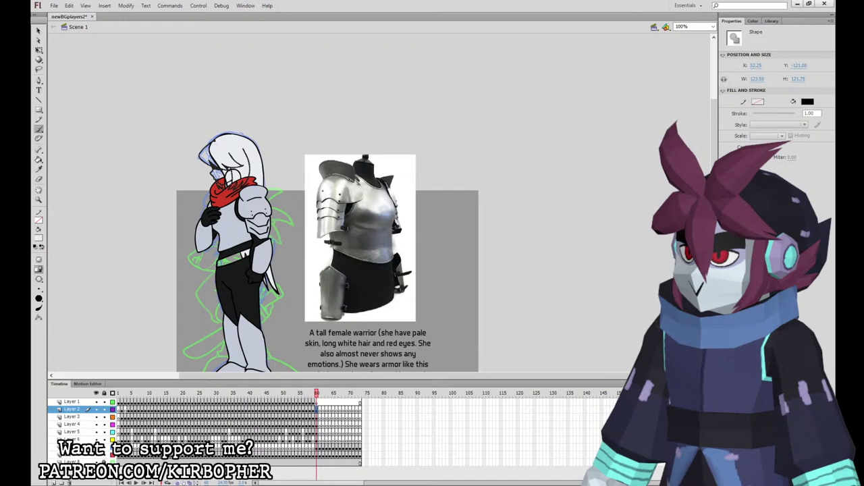
key(k)
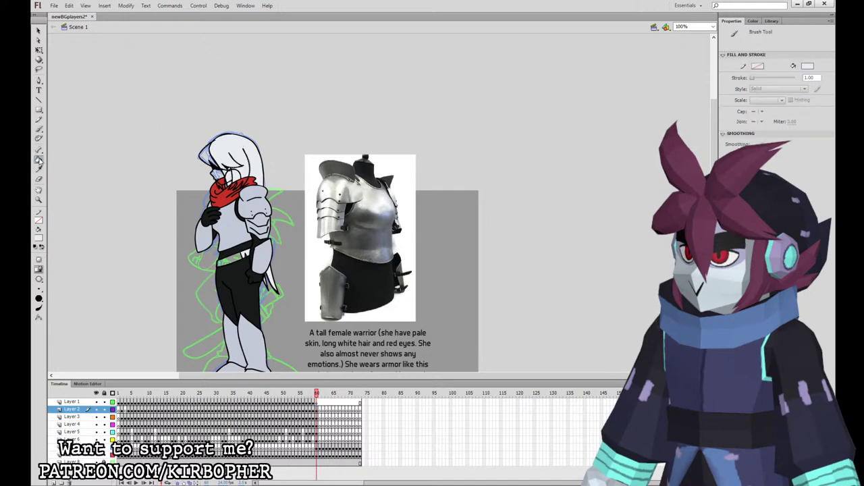
click(229, 169)
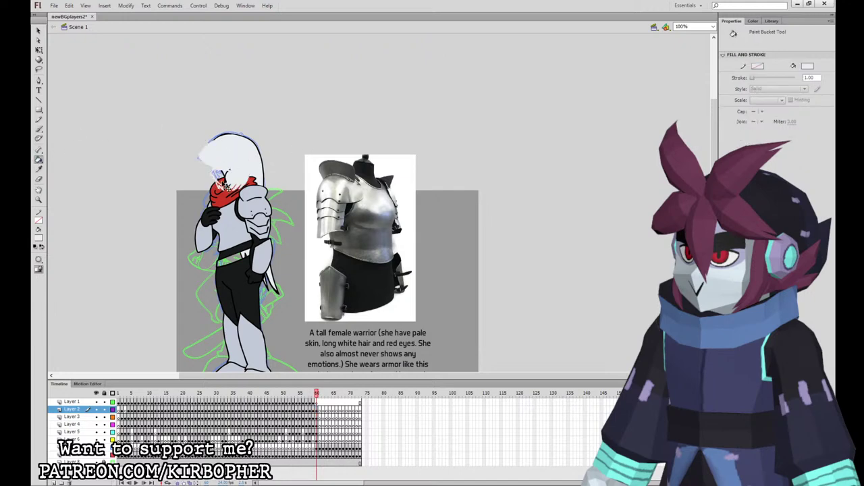
Fill the face with a pale skin tone and the belt with brown.
mouse_move(471, 297)
mouse_down()
mouse_move(465, 237)
mouse_move(469, 267)
mouse_move(545, 303)
mouse_up()
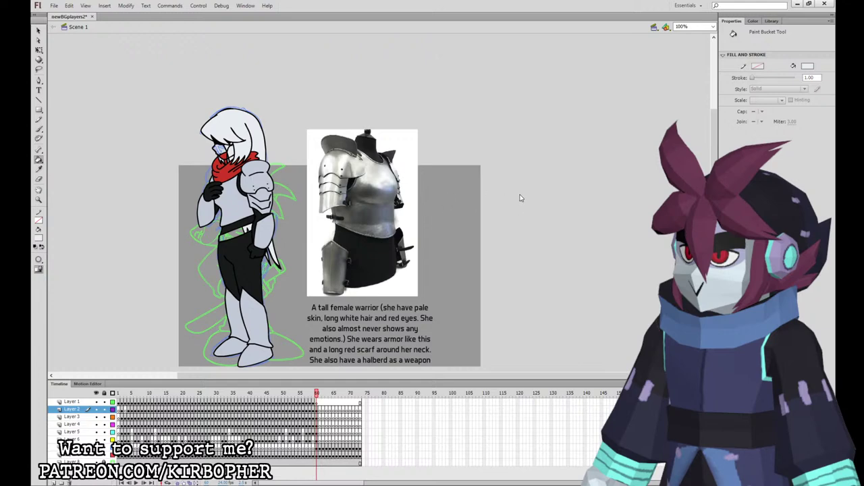
click(218, 148)
click(367, 301)
click(230, 234)
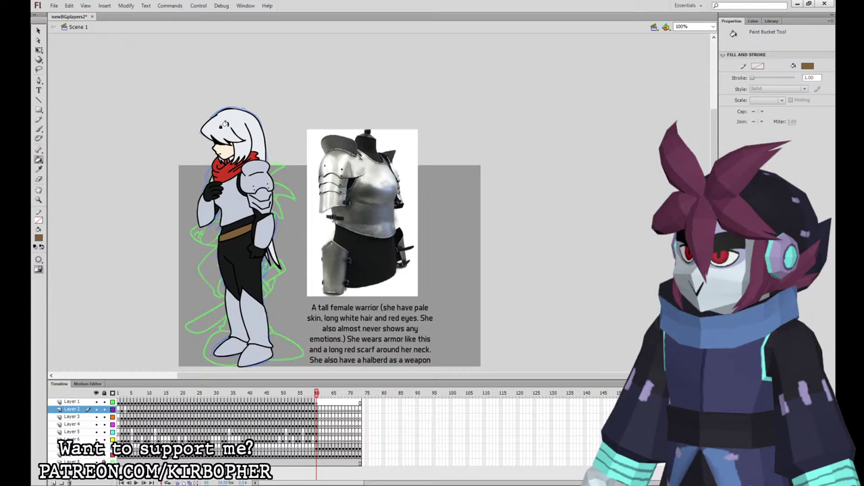
Convert the front hair, raised arm, lowered arm, body and back hair on frame 60 into separate symbols, one per layer.
click(39, 50)
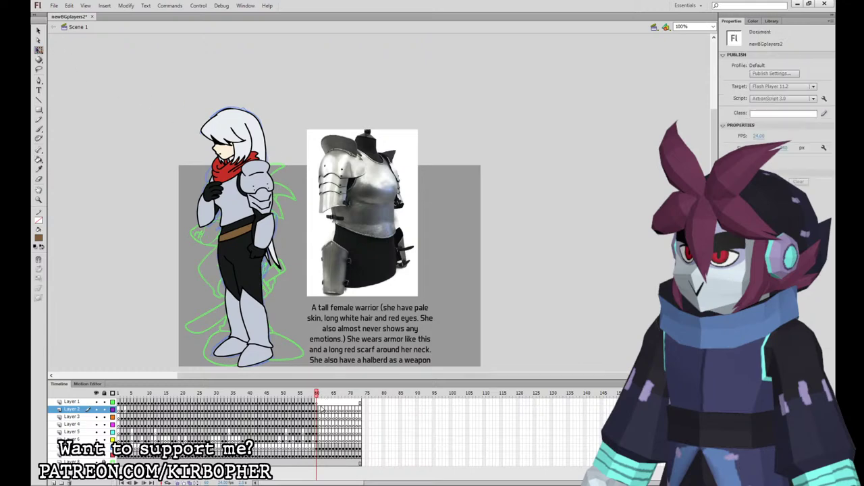
click(317, 409)
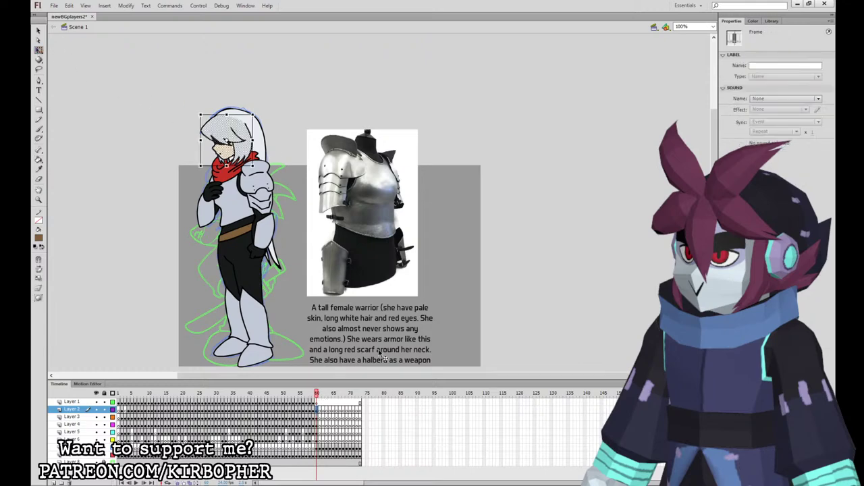
click(771, 21)
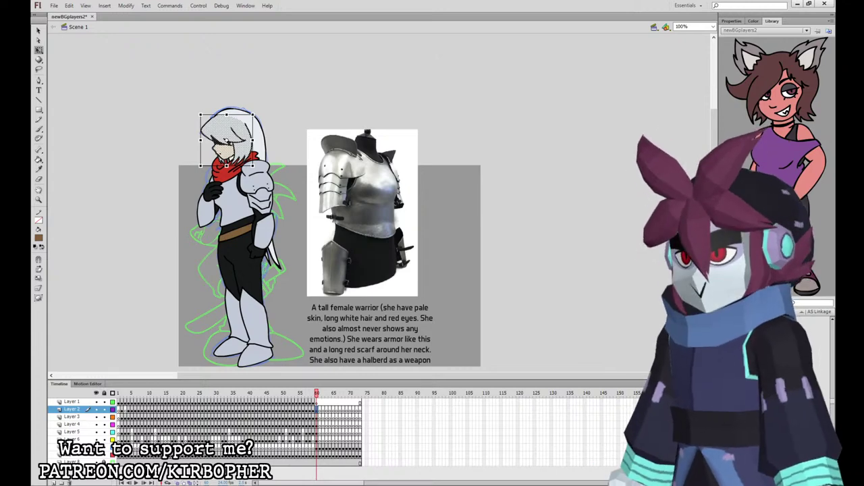
click(316, 417)
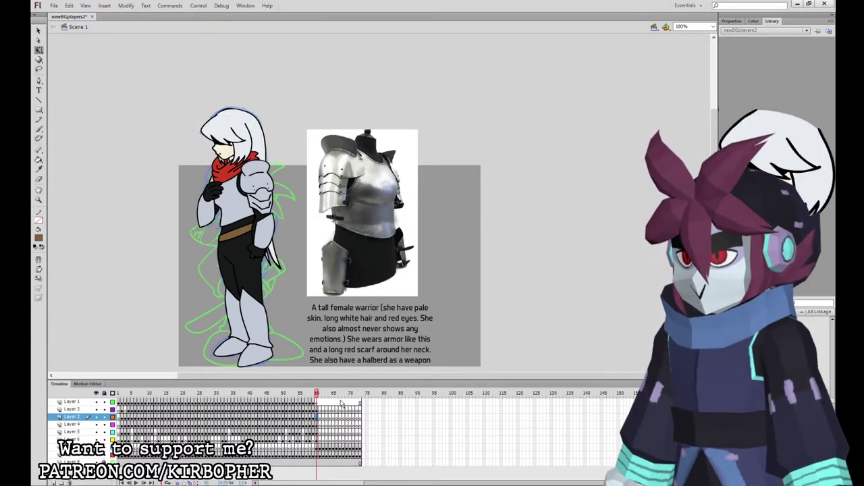
click(332, 423)
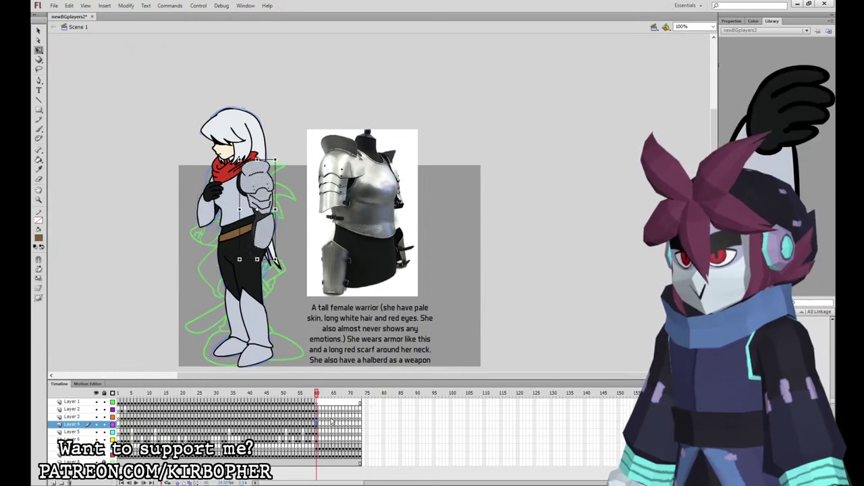
click(332, 431)
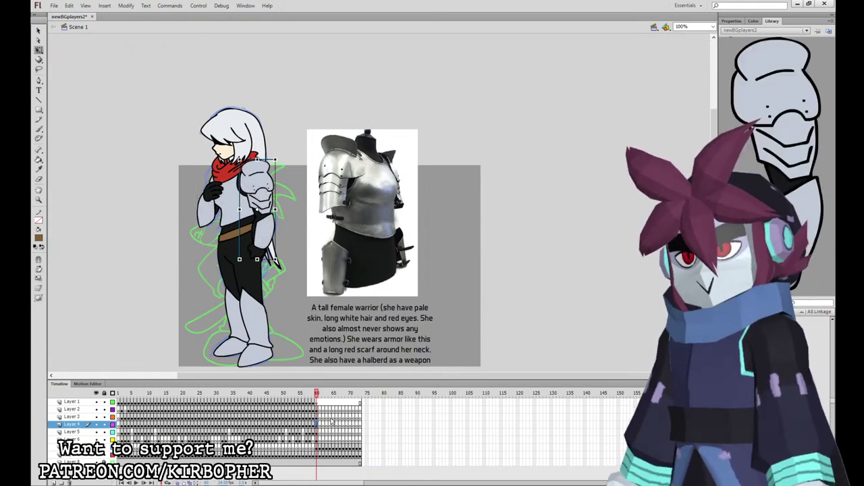
click(317, 440)
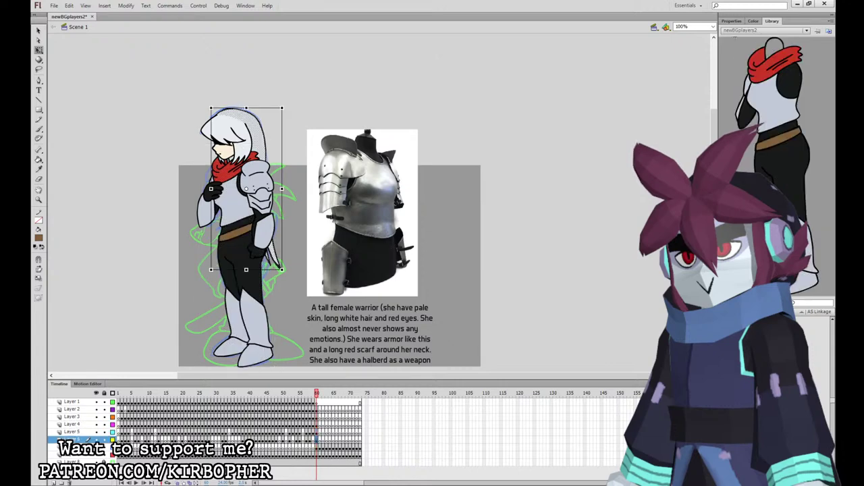
key(Return)
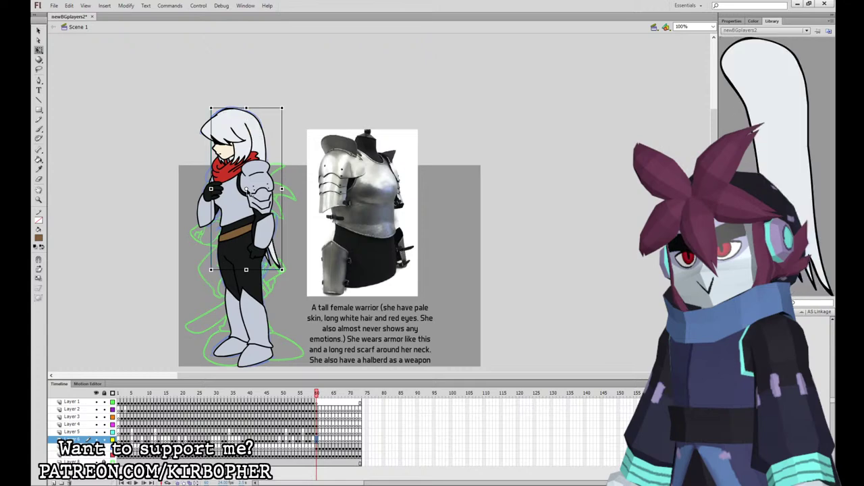
Open the warrior's body symbol on Layer 5 for editing.
click(242, 145)
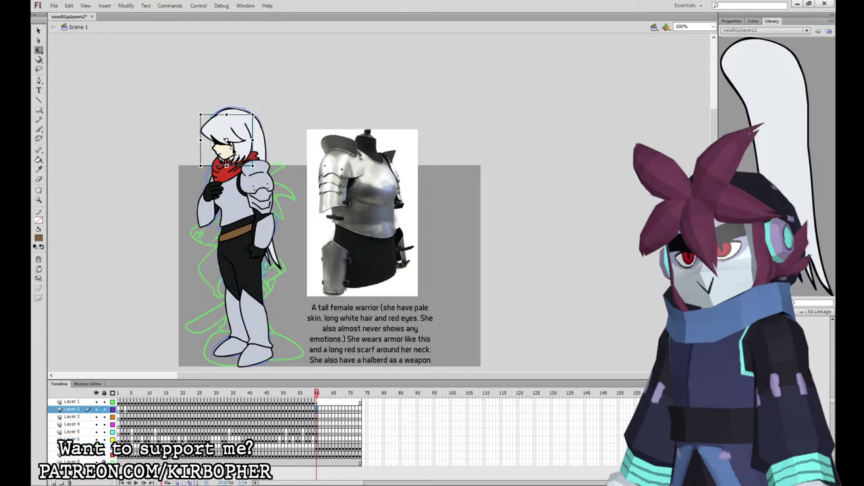
click(250, 174)
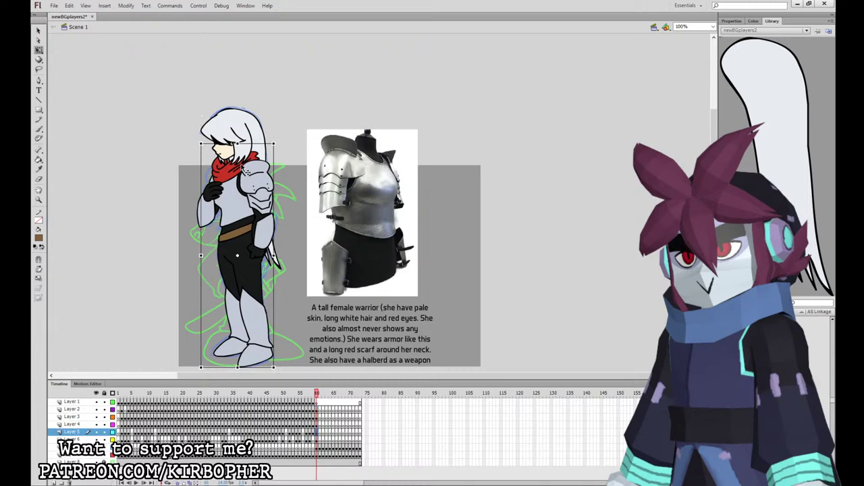
double_click(241, 174)
click(287, 134)
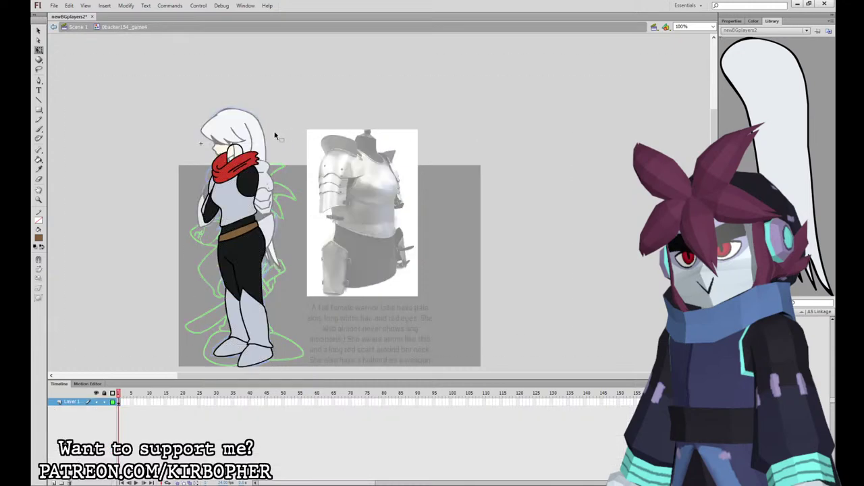
Sample the pale skin tone from the face and apply it to the unfilled neck area inside the body symbol.
click(77, 27)
key(i)
click(225, 145)
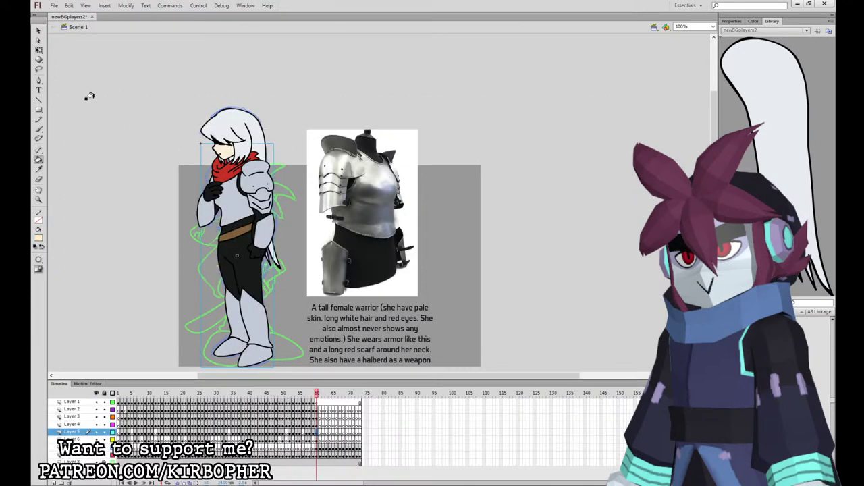
click(38, 51)
click(252, 167)
double_click(254, 174)
click(77, 27)
double_click(234, 203)
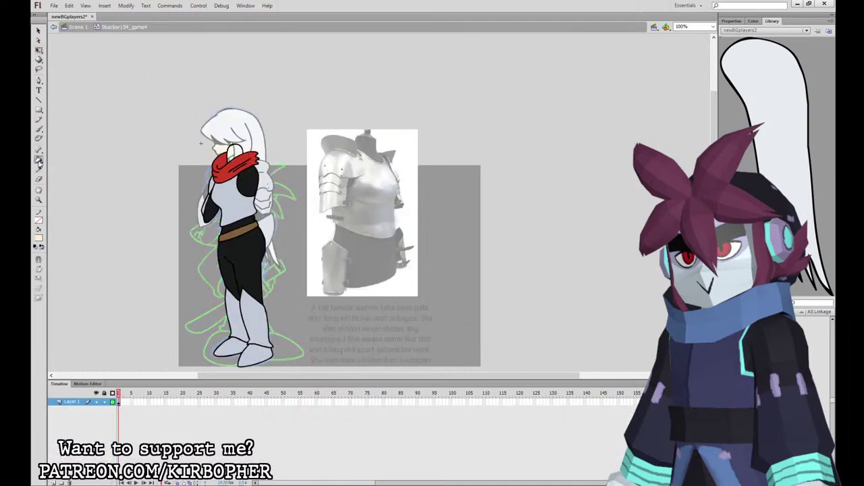
click(77, 27)
click(39, 50)
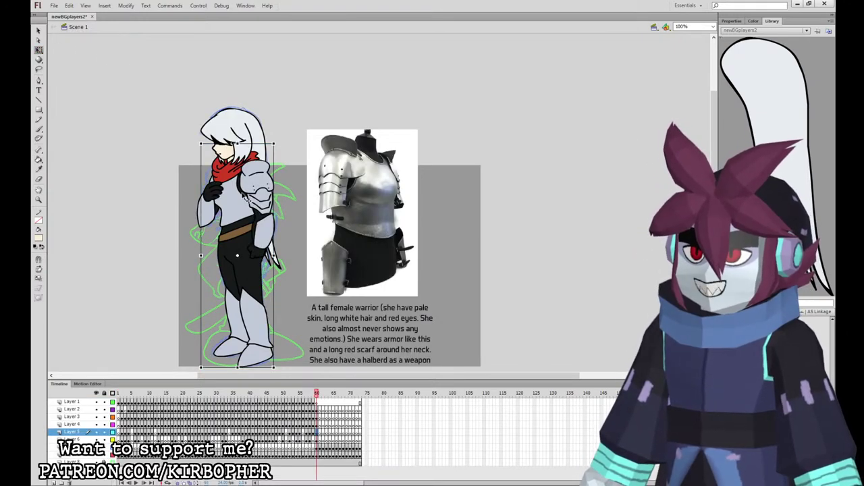
Move the transformation points of the back hair, body, raised arm and lowered arm to their natural pivots.
click(318, 440)
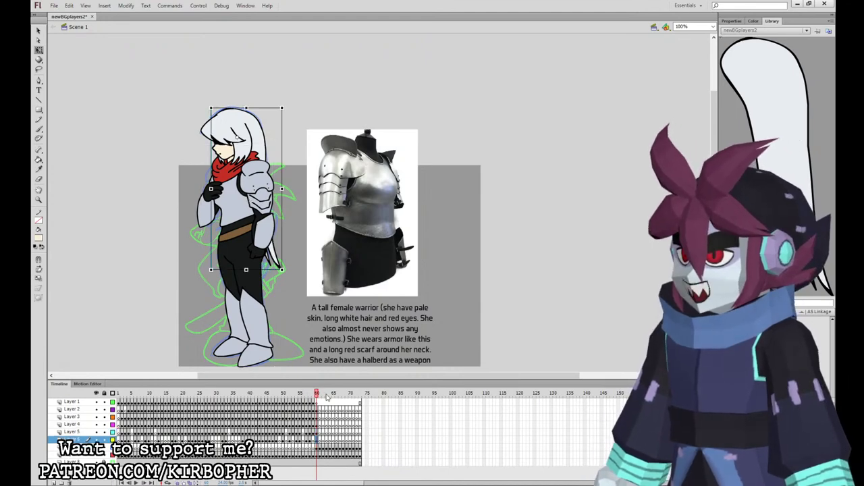
click(248, 271)
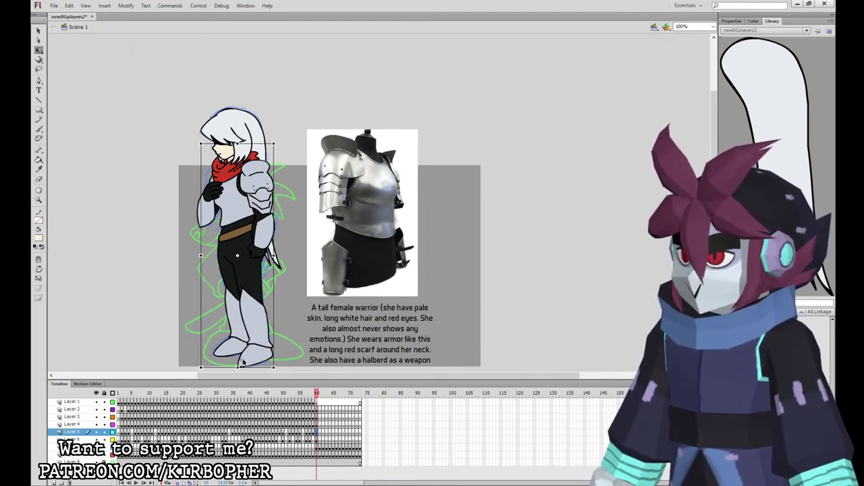
click(215, 204)
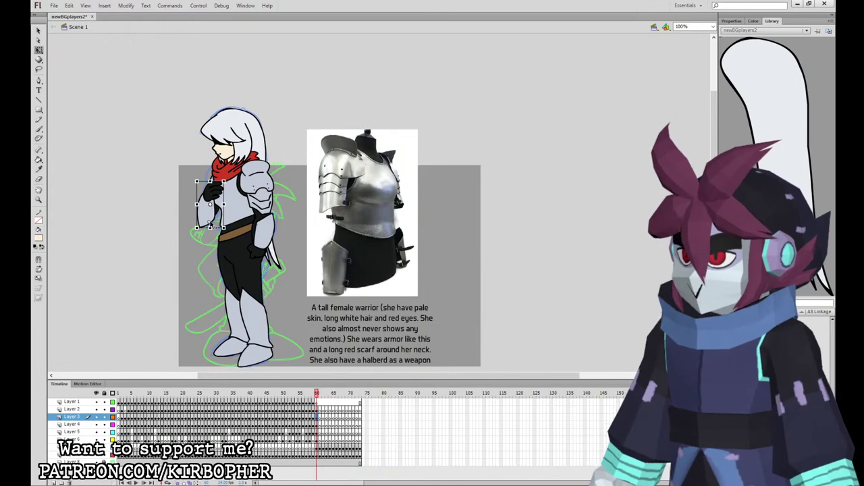
click(270, 240)
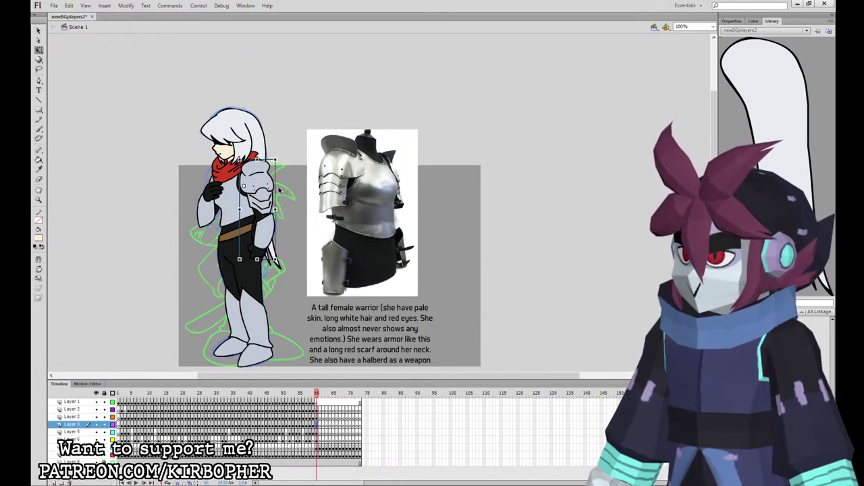
Copy the warrior's layered parts from frame 60 into a new symbol named 0backer154_game_SPRITE.
click(317, 440)
drag(318, 410, 317, 438)
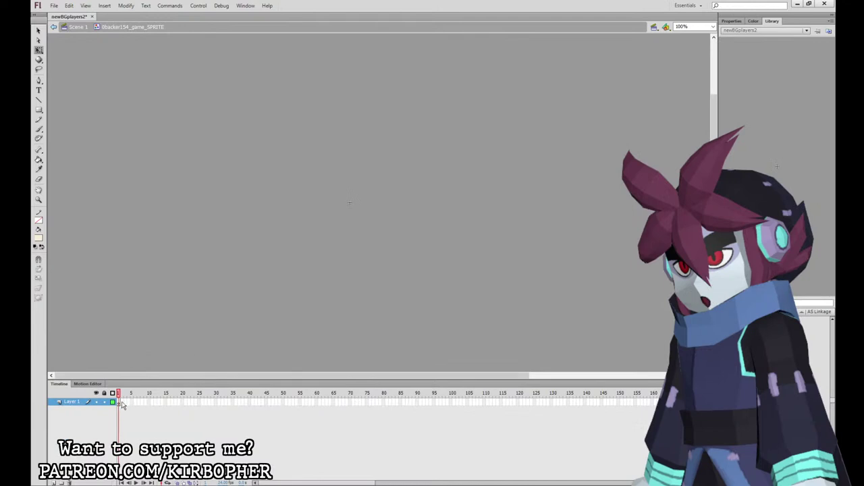
click(150, 335)
key(ctrl+minus)
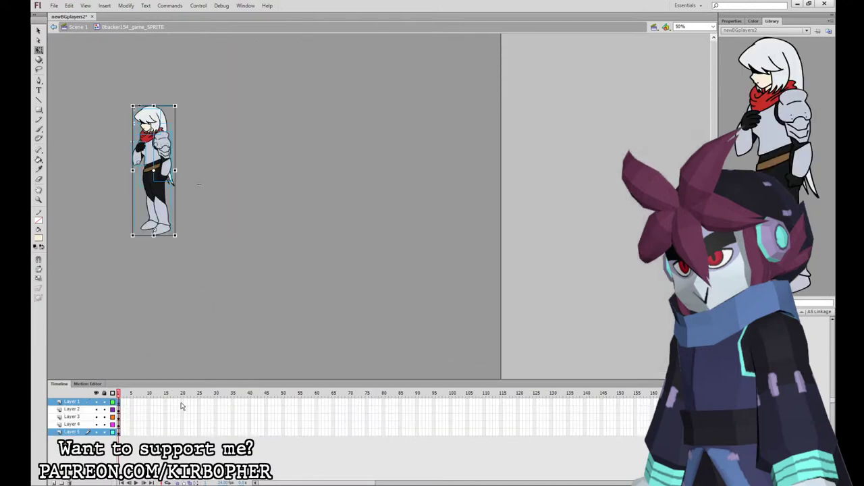
Extend all layers of the sprite to frame 31 and insert keyframes at frames 31 and 16.
key(F5)
drag(218, 401, 219, 431)
key(F6)
drag(167, 402, 167, 432)
key(F6)
Squash the warrior's body very slightly on frame 16.
click(276, 289)
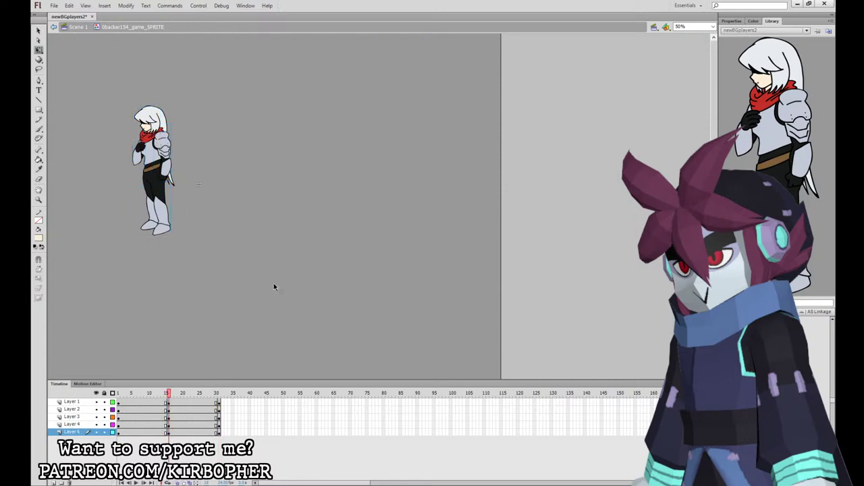
key(ctrl+equal)
drag(209, 140, 329, 253)
click(274, 262)
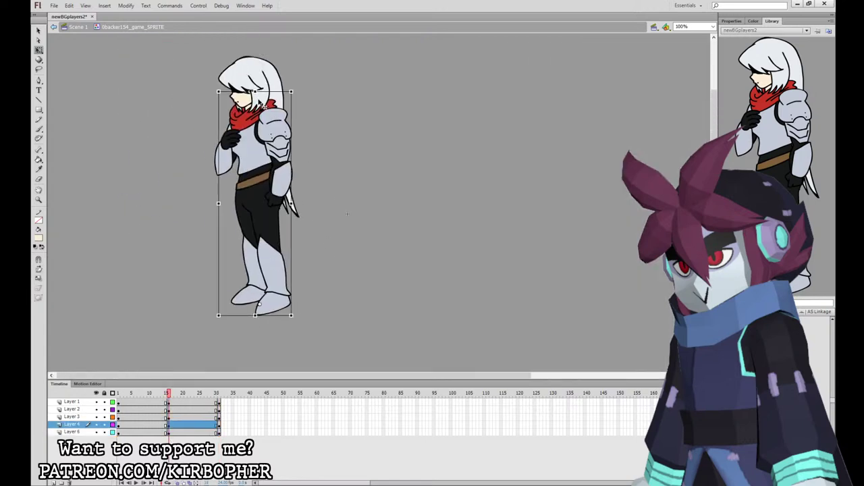
drag(260, 93, 263, 94)
Rotate the lowered arm slightly on frame 16, and try a rotation of the raised arm before undoing it.
click(280, 173)
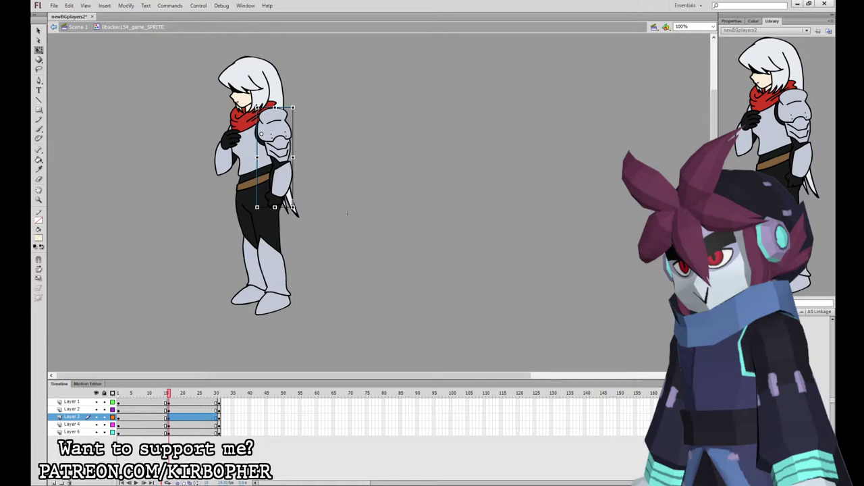
drag(295, 209, 299, 206)
click(233, 145)
drag(245, 125, 255, 129)
key(ctrl+z)
Rotate the front hair and the back hair slightly on frame 16.
click(252, 82)
drag(271, 58, 269, 56)
click(278, 89)
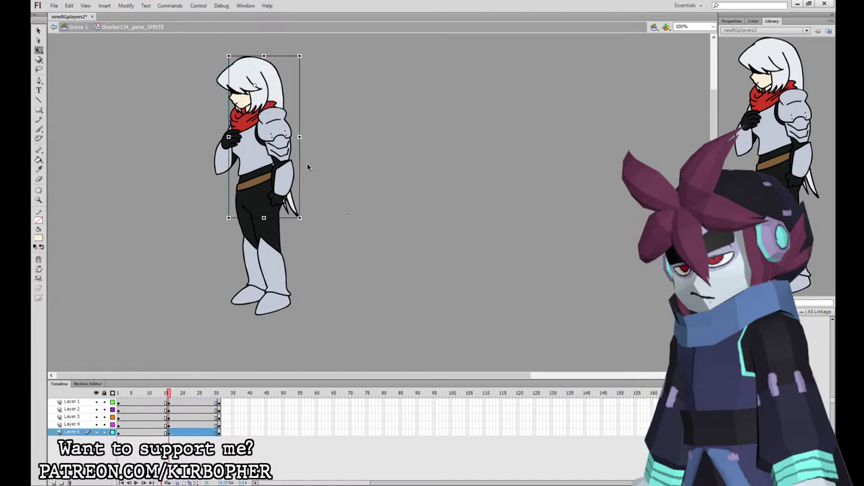
drag(302, 219, 304, 218)
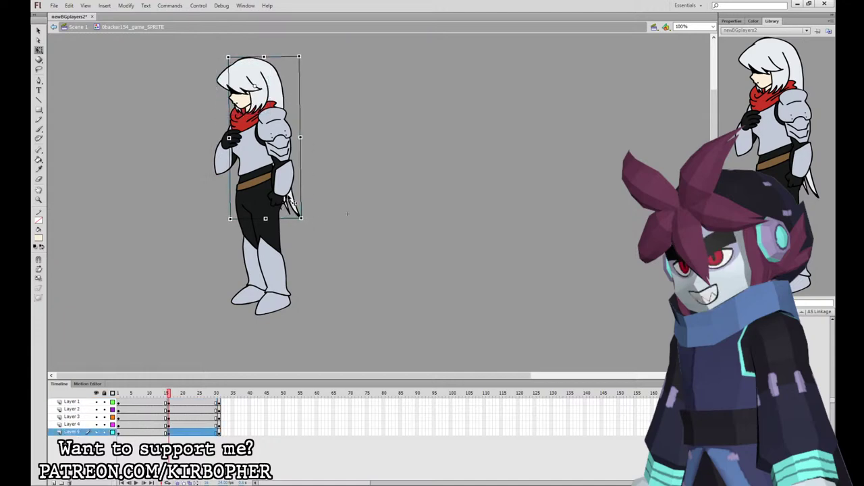
Fill the gloved hand in the lowered arm symbol with the glove's black and return to the main scene.
double_click(290, 188)
key(i)
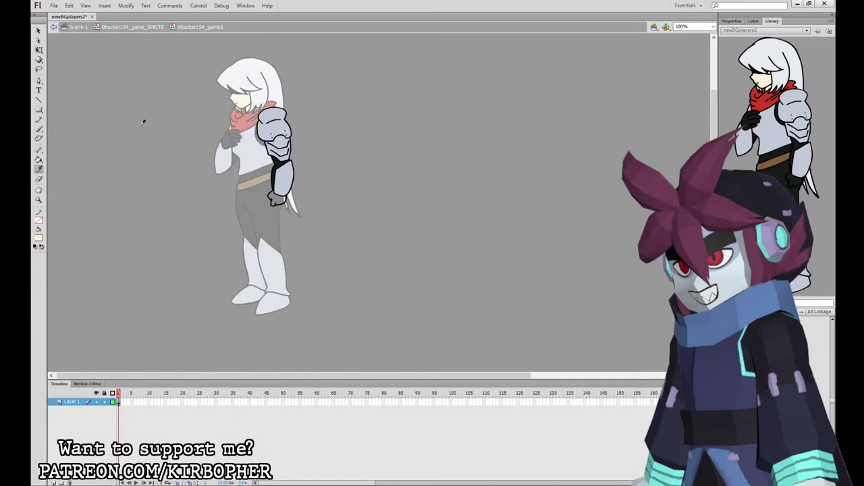
click(278, 196)
click(68, 28)
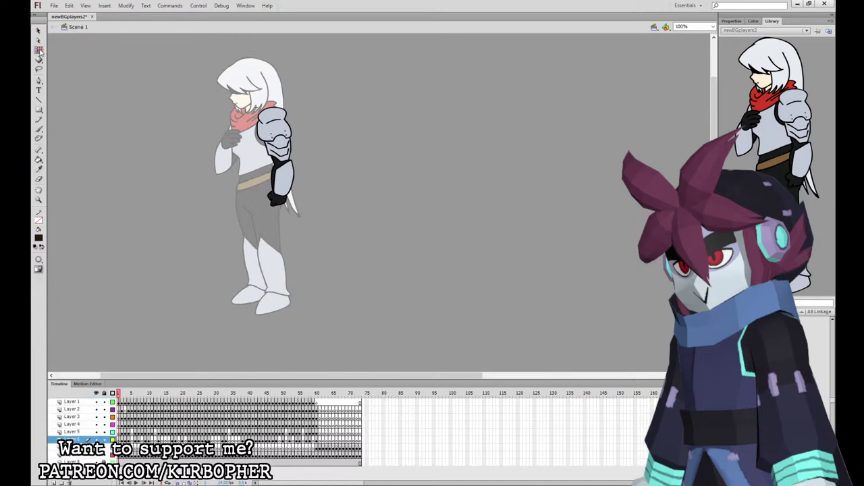
Select the warrior's parts on frame 60 across Layers 2 to 6 and reopen the 0backer154_game_SPRITE symbol.
click(38, 50)
click(317, 399)
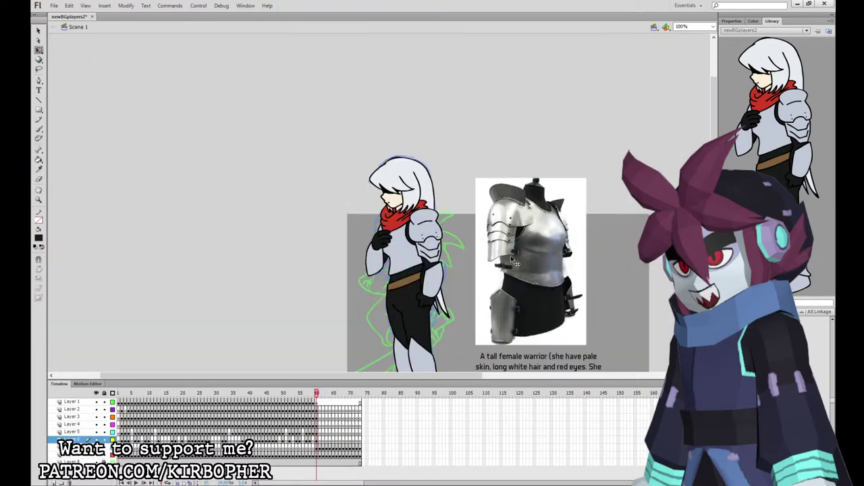
drag(614, 282, 510, 235)
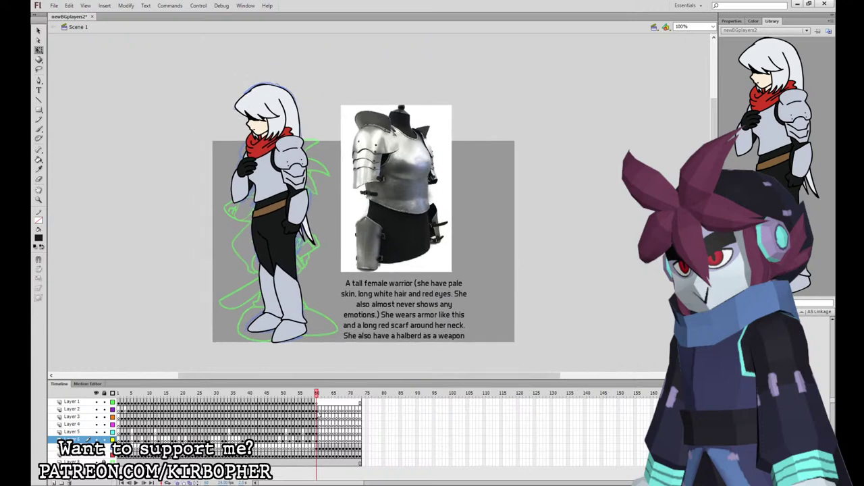
click(320, 403)
mouse_move(316, 411)
mouse_down()
mouse_move(316, 439)
mouse_move(317, 411)
mouse_up()
click(317, 446)
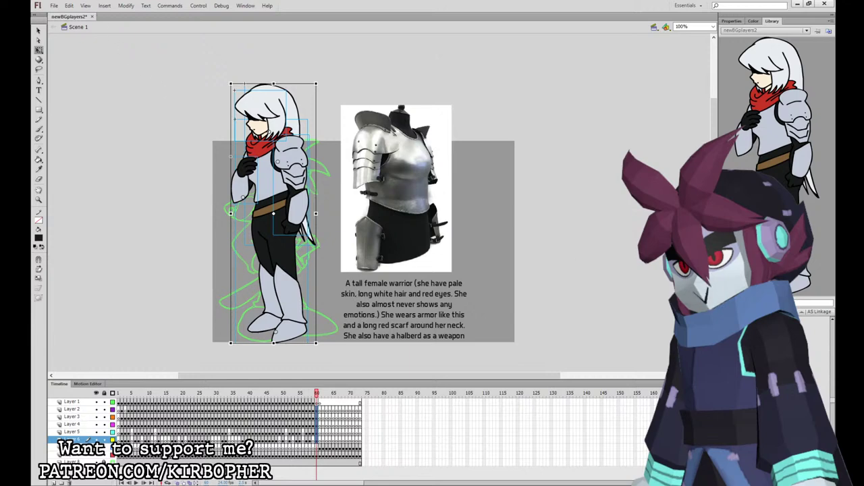
double_click(770, 176)
Create classic tweens between the keyframes at frames 1, 16 and 31 on all layers of the sprite.
click(170, 395)
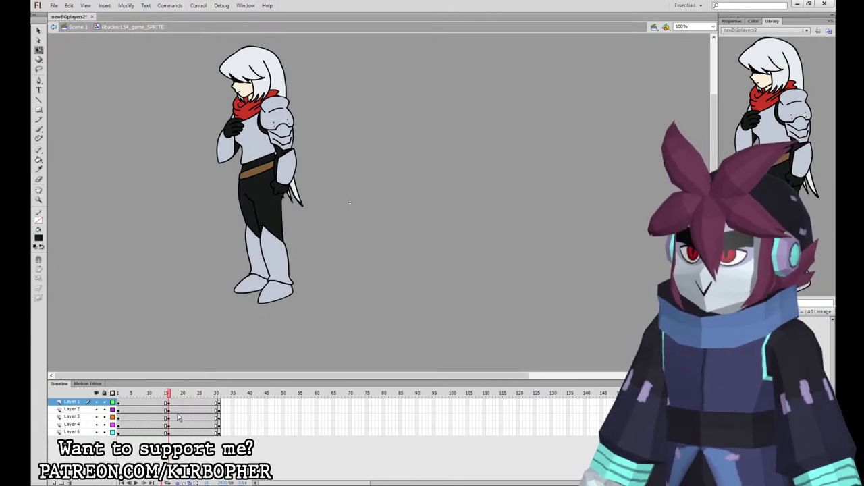
click(275, 240)
drag(167, 393, 168, 397)
click(281, 79)
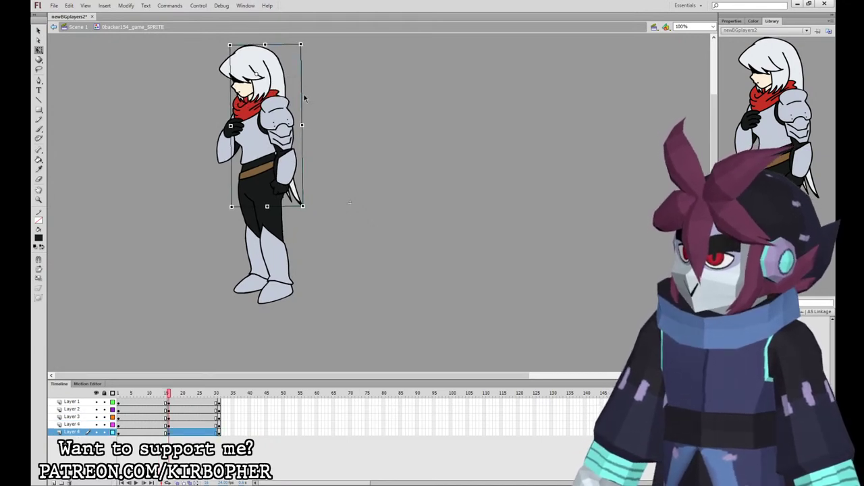
click(172, 397)
drag(162, 433, 144, 434)
right_click(169, 404)
click(159, 354)
Insert in-between keyframes at frames 8 and 24 on all layers of the sprite.
click(144, 432)
drag(142, 403, 143, 434)
key(F6)
drag(196, 402, 195, 433)
key(F6)
Set the tween ease to -100 on the accelerating spans and to 100 on the spans starting at frames 8 and 24.
drag(135, 433, 209, 403)
click(733, 22)
click(756, 99)
text(-100)
key(Return)
click(756, 100)
text(100)
key(Return)
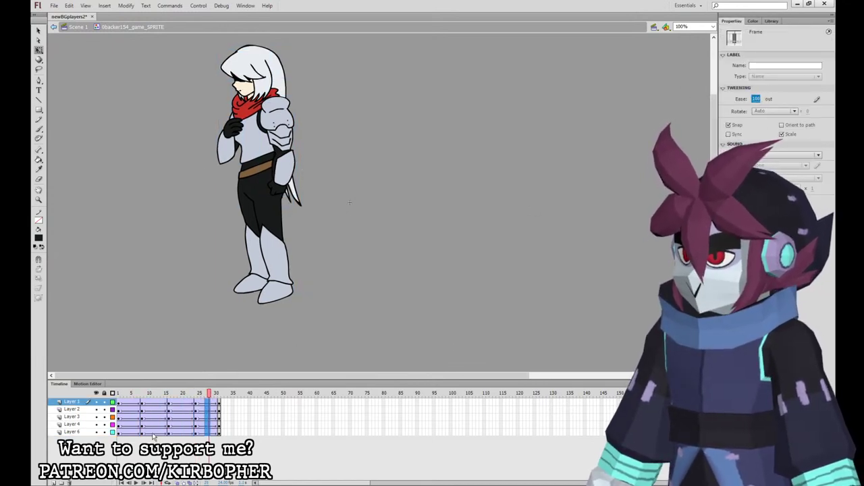
drag(154, 433, 164, 377)
click(757, 101)
text(100)
key(Return)
Convert all tweened frames on every layer into individual keyframes and remove the tweens.
drag(217, 404, 119, 432)
key(F6)
key(shift+F3)
click(197, 226)
Clear every second keyframe on all layers so each pose holds two frames, trim the sprite to 30 frames and play it.
drag(125, 403, 142, 432)
key(shift+F6)
key(shift+F6)
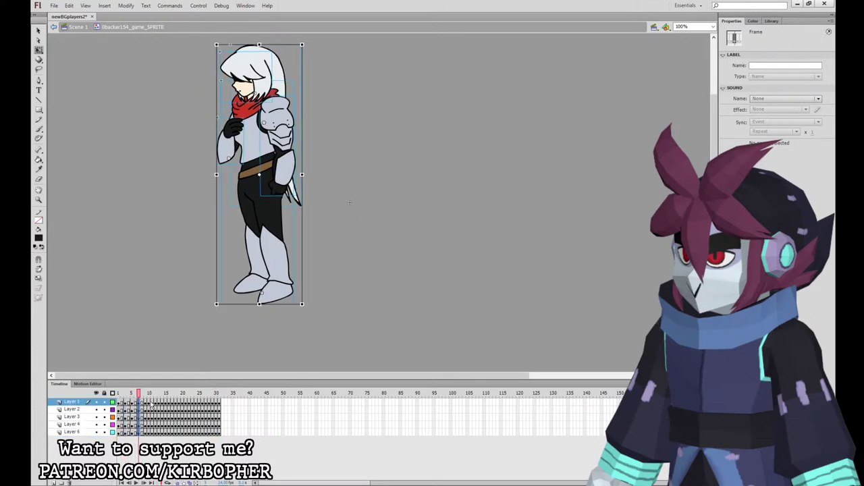
key(shift+F6)
drag(156, 403, 156, 432)
click(149, 403)
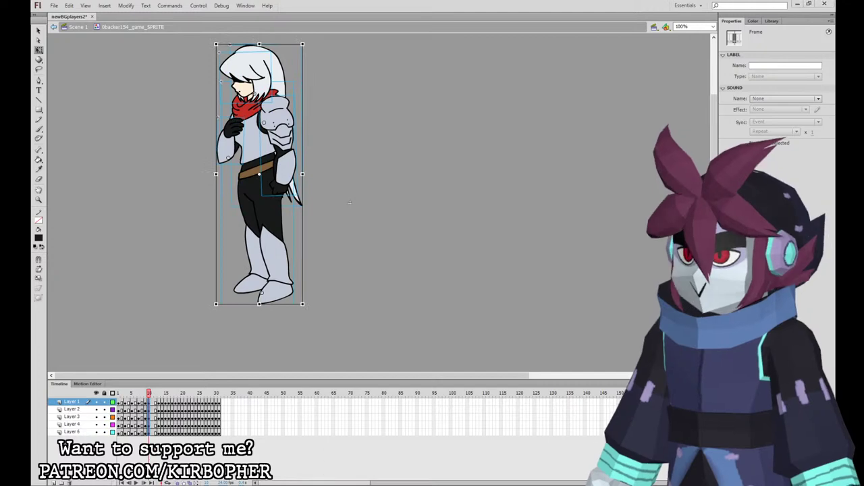
drag(150, 410, 216, 432)
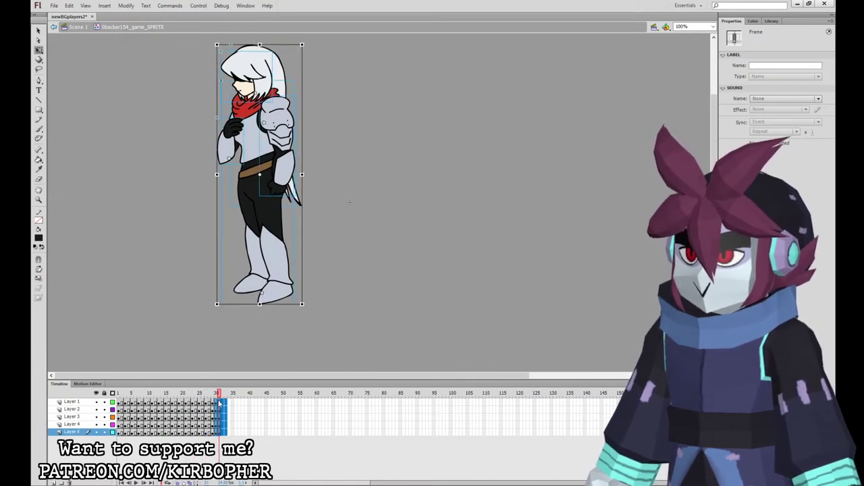
click(284, 345)
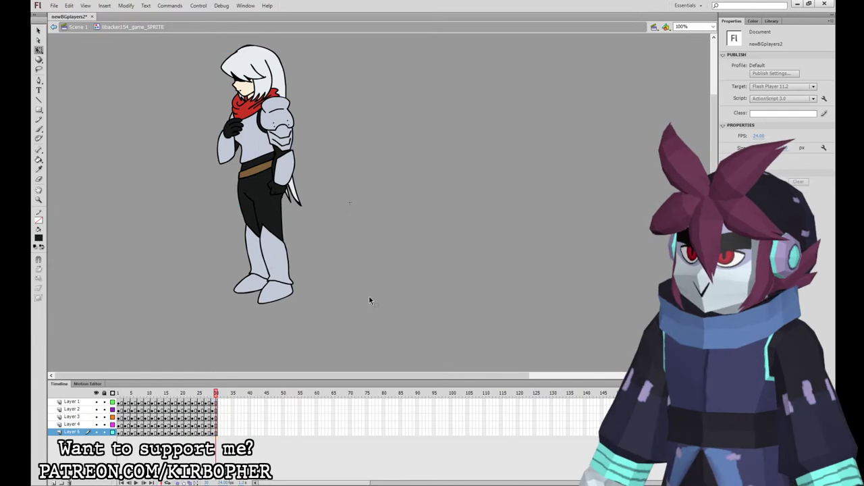
key(Return)
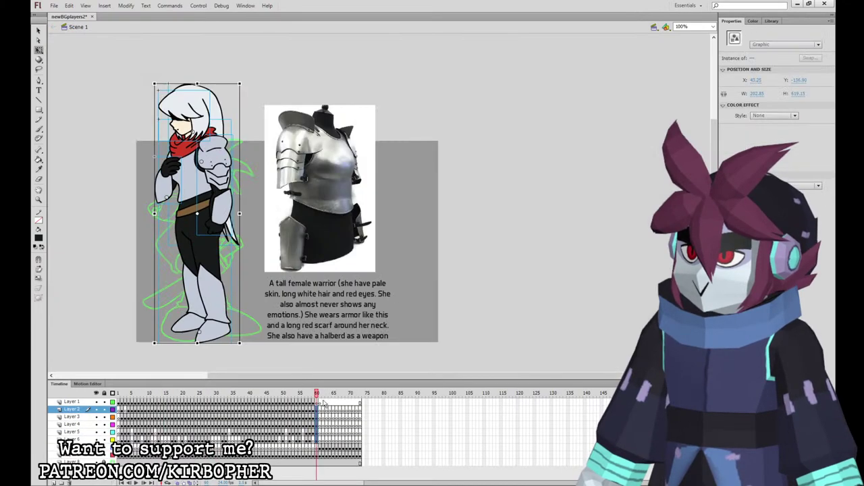
Swap the copied character instance on Layer 1, frame 60 for the 0backer154_game_SPRITE symbol.
click(210, 220)
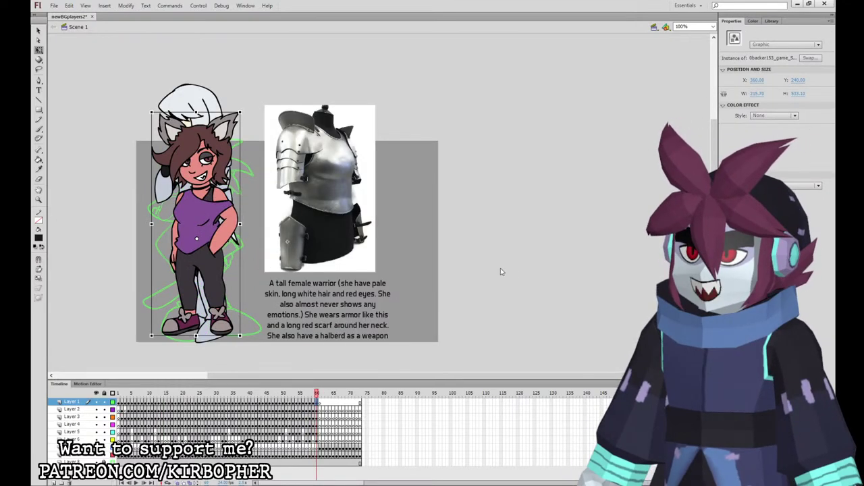
key(ctrl+z)
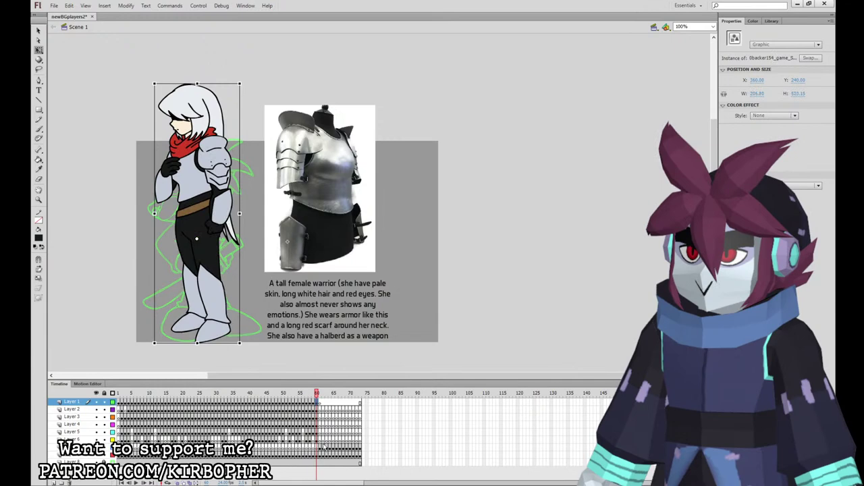
Set up frame 61 for the next character, select Layer 2 there and save the file.
click(319, 447)
click(322, 402)
click(320, 441)
click(322, 410)
click(320, 410)
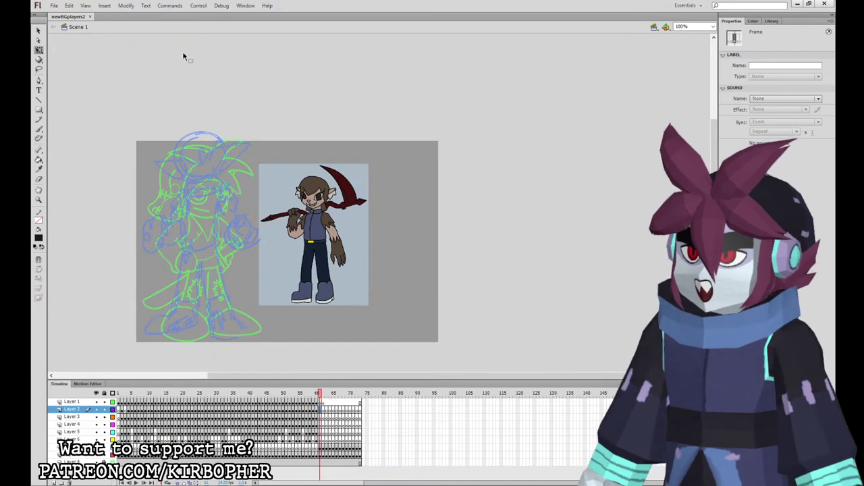
Brush the jagged black hair fringe and side locks over the rough sketch's head on Layer 2, frame 61.
click(236, 91)
key(ctrl+=)
drag(537, 205, 642, 293)
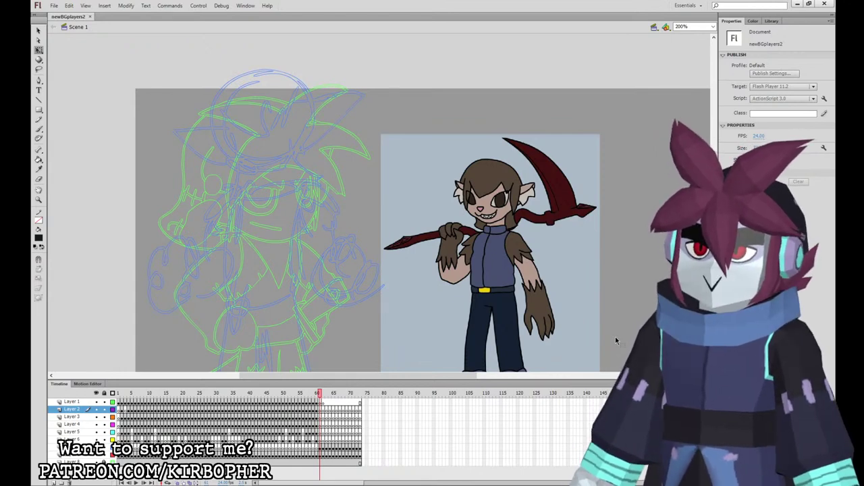
drag(393, 270, 406, 305)
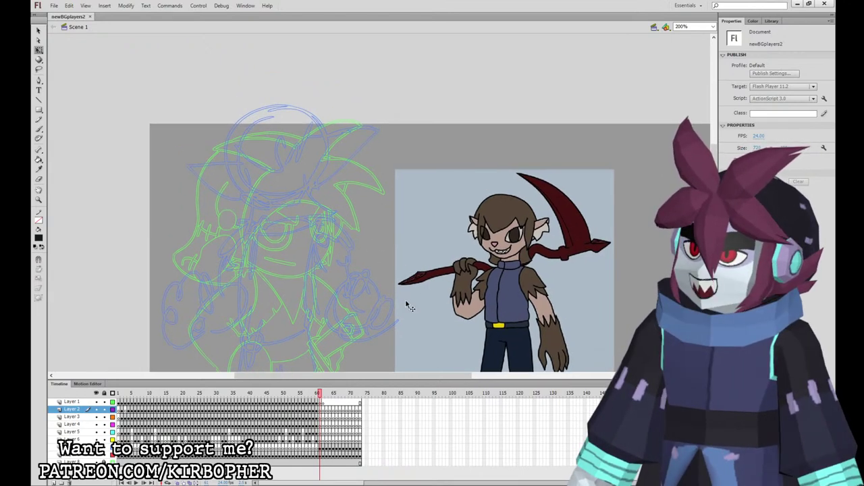
click(39, 128)
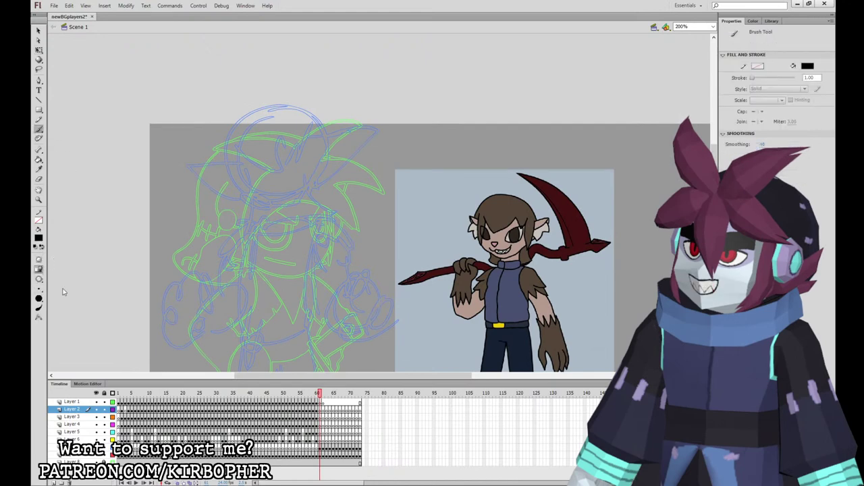
click(322, 409)
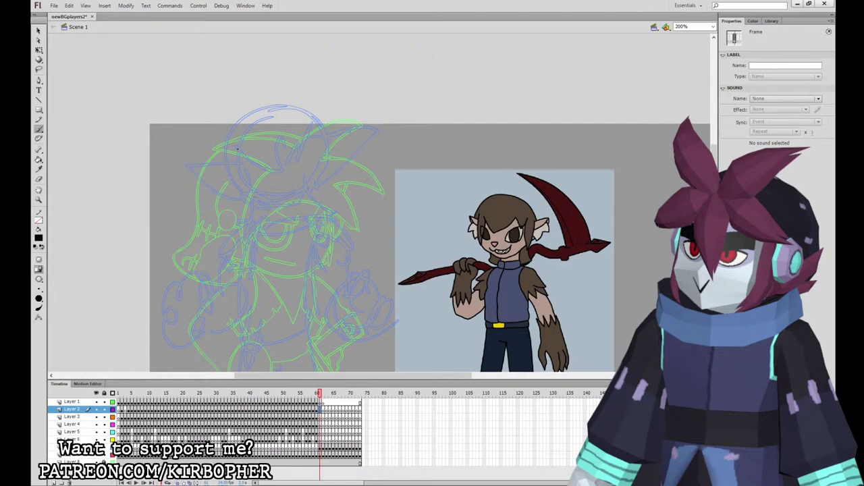
mouse_move(235, 149)
mouse_down()
mouse_move(283, 174)
mouse_move(291, 141)
mouse_move(295, 160)
mouse_move(308, 135)
mouse_move(319, 214)
mouse_move(329, 189)
mouse_move(330, 130)
mouse_up()
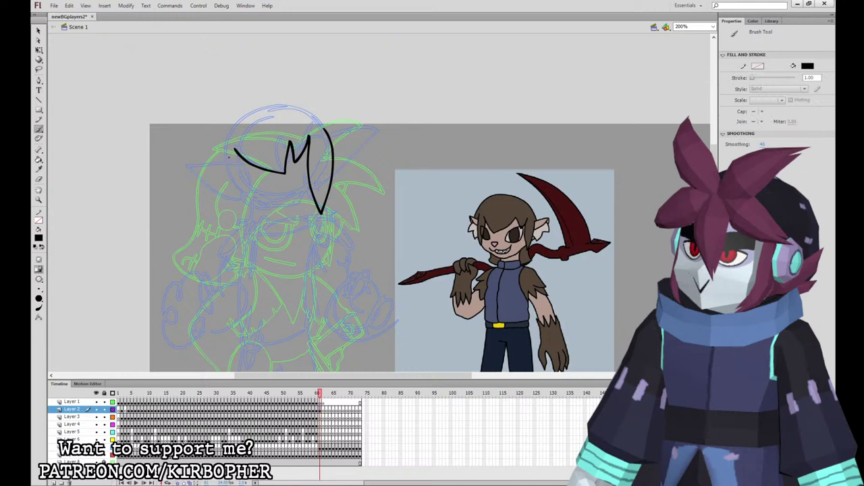
key(ctrl+z)
mouse_move(225, 158)
mouse_down()
mouse_move(241, 170)
mouse_move(235, 152)
mouse_move(232, 205)
mouse_move(262, 225)
mouse_up()
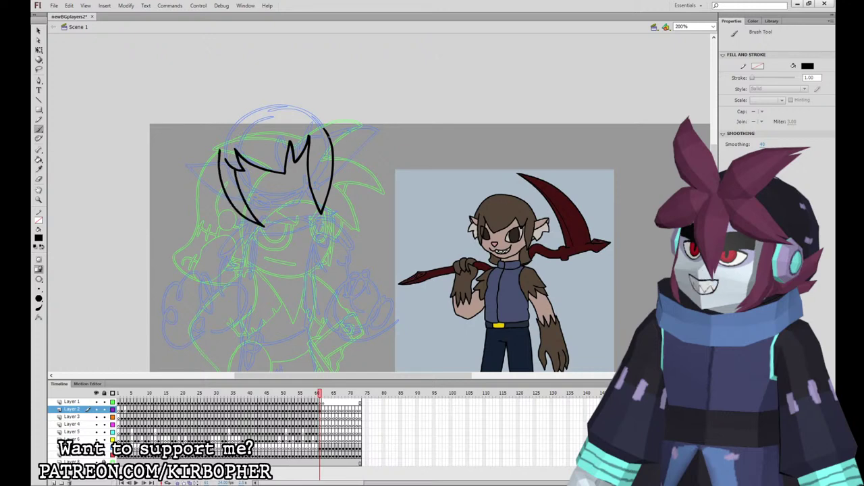
Outline a pointed ear with ragged lower fur on each side of the hair.
mouse_move(329, 138)
mouse_down()
mouse_move(368, 133)
mouse_move(339, 162)
mouse_move(372, 122)
mouse_up()
key(ctrl+z)
mouse_move(334, 160)
mouse_down()
mouse_move(374, 123)
mouse_move(366, 120)
mouse_move(336, 160)
mouse_up()
key(ctrl+z)
key(ctrl+z)
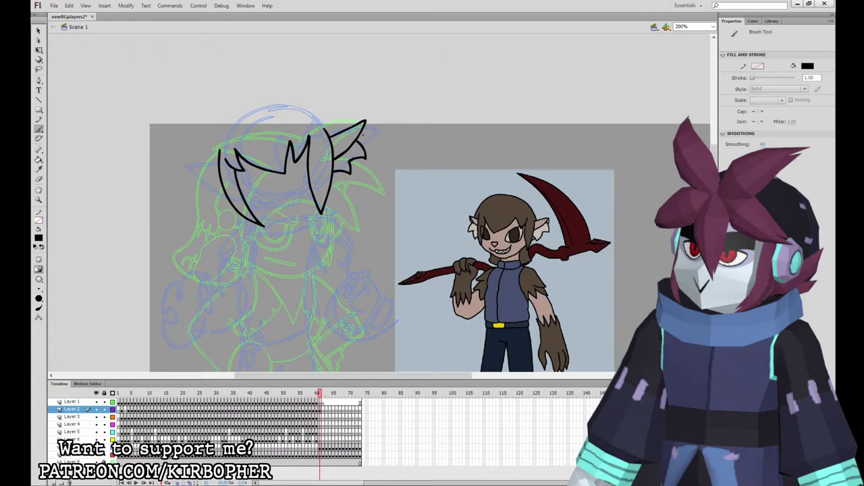
mouse_move(218, 160)
mouse_down()
mouse_move(189, 162)
mouse_move(220, 180)
mouse_up()
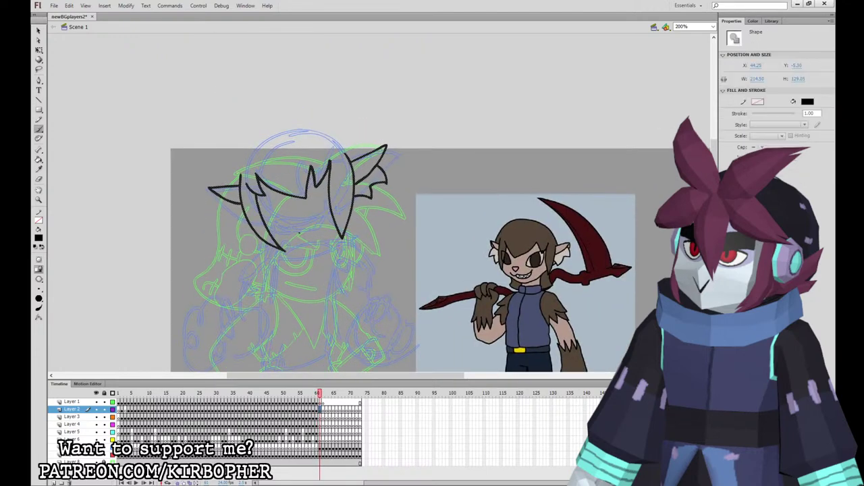
mouse_move(221, 198)
mouse_down()
mouse_move(216, 216)
mouse_move(241, 222)
mouse_move(243, 215)
mouse_up()
key(ctrl+z)
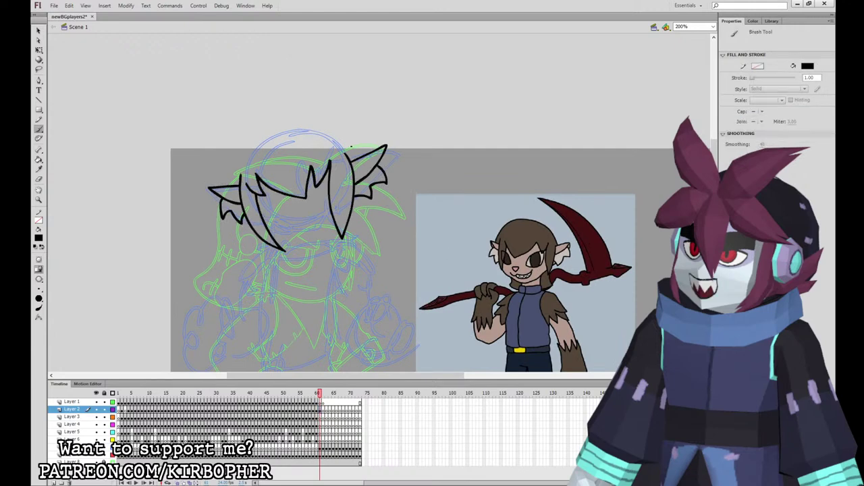
Outline the rounded crown of the head between the ears and tidy the line where it meets the hair.
mouse_move(354, 158)
mouse_down()
mouse_move(326, 126)
mouse_move(265, 133)
mouse_move(240, 174)
mouse_up()
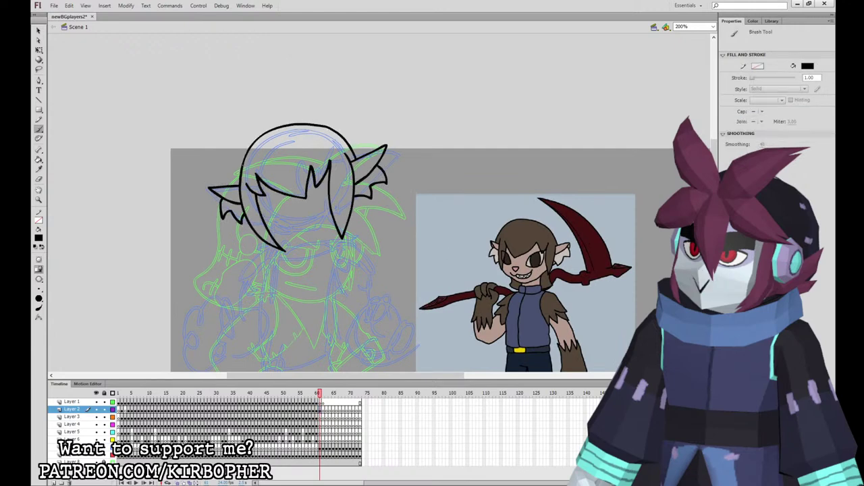
click(38, 31)
click(331, 164)
click(350, 146)
click(39, 129)
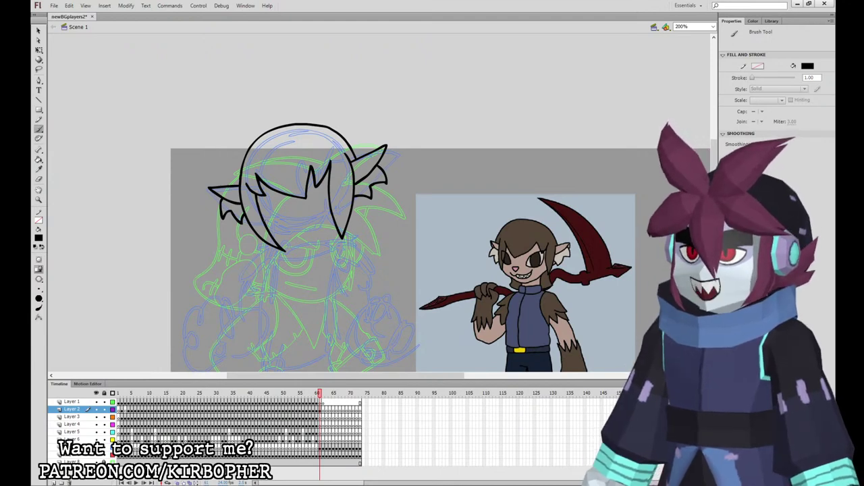
Draw the lower face contour, small nose and toothy grin beneath the fringe.
drag(269, 226, 308, 233)
key(ctrl+z)
mouse_move(260, 215)
mouse_down()
mouse_move(280, 231)
mouse_move(318, 232)
mouse_move(332, 215)
mouse_up()
key(ctrl+z)
mouse_move(261, 218)
mouse_down()
mouse_move(315, 237)
mouse_move(328, 225)
mouse_move(300, 211)
mouse_move(320, 221)
mouse_up()
key(ctrl+z)
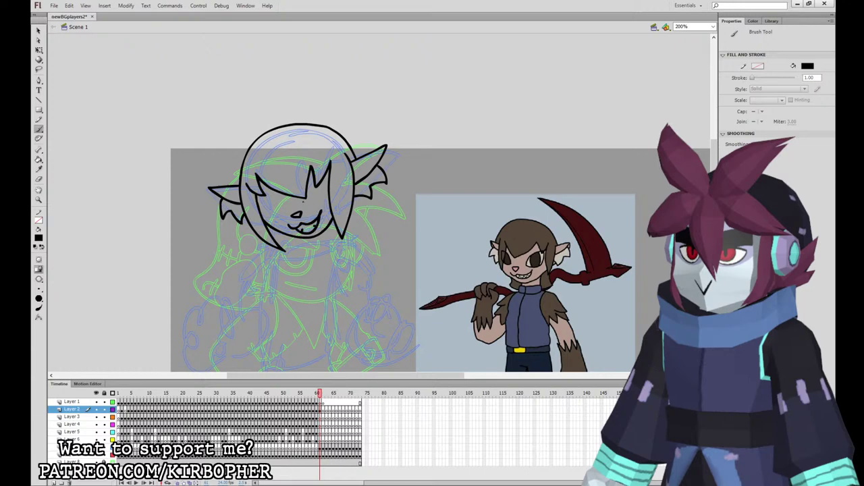
key(ctrl+z)
Fill the hair with the dark brown sampled from the reference character.
click(42, 238)
click(38, 168)
click(289, 140)
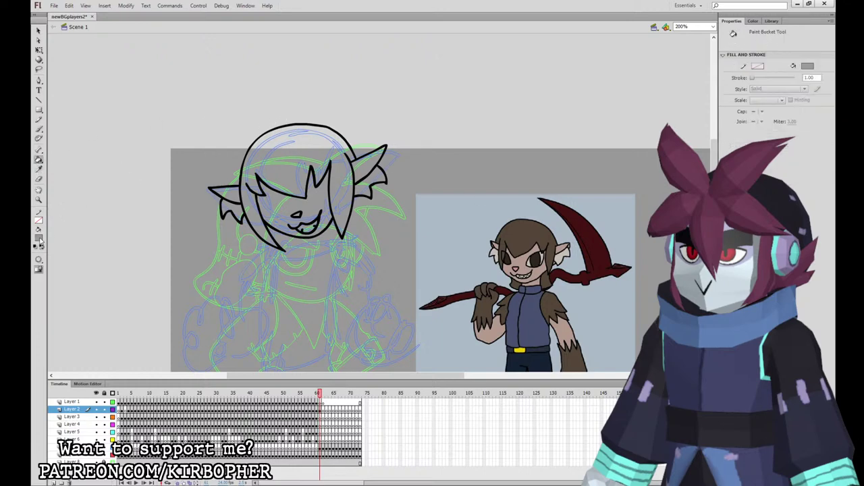
click(525, 236)
click(337, 177)
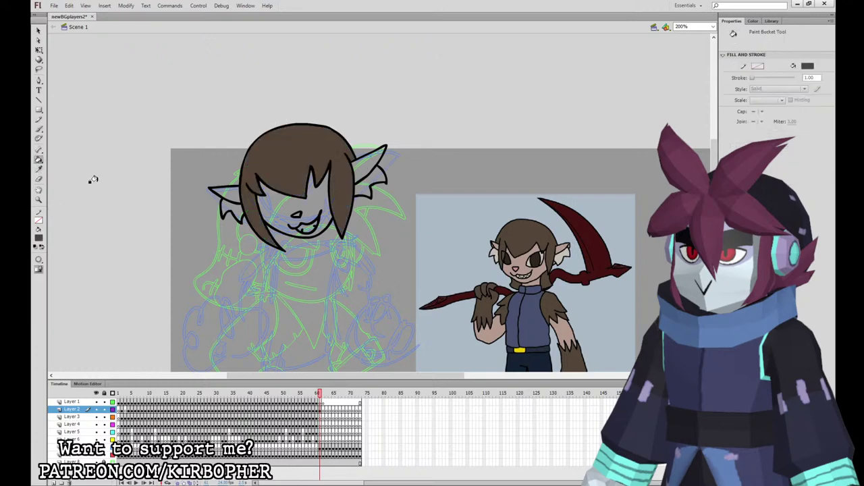
Draw both eyes in black under the fringe and fill the pupils with the reference's dark eye color.
click(38, 129)
click(53, 258)
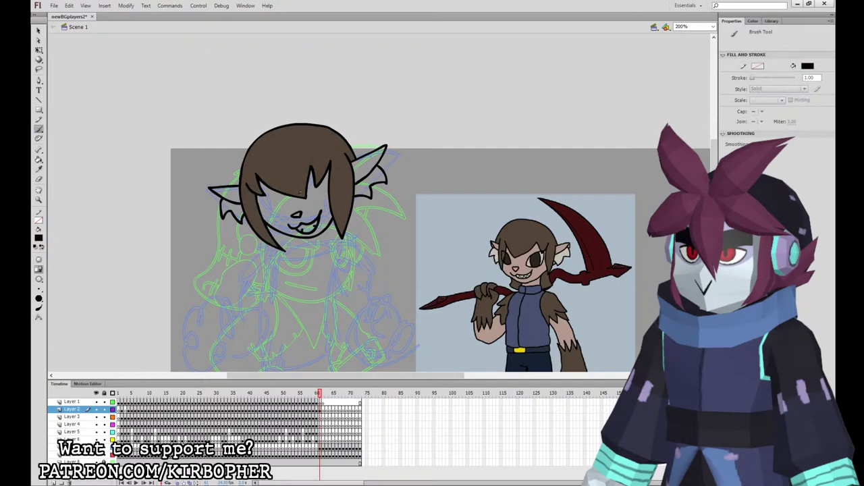
drag(329, 193, 286, 198)
click(41, 167)
click(507, 236)
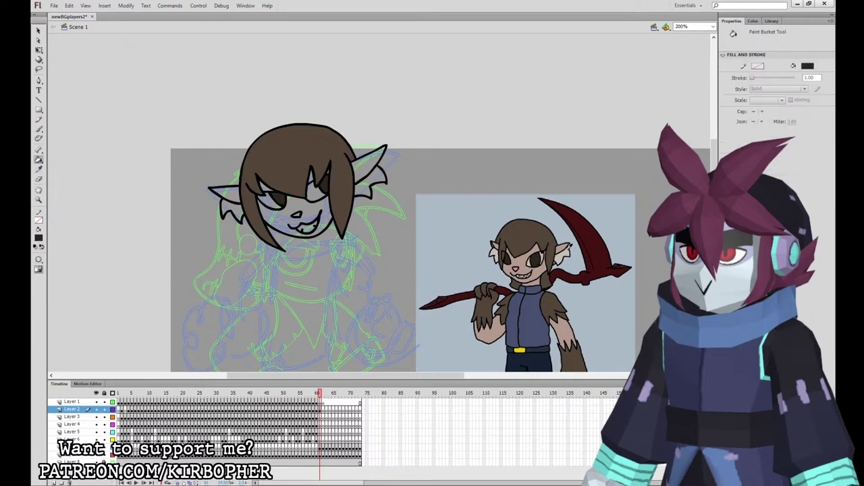
Fill the eye whites, teeth and ragged ear fur with the off-white sampled from the reference.
key(i)
click(528, 263)
click(264, 201)
click(312, 193)
click(305, 227)
click(360, 182)
click(233, 209)
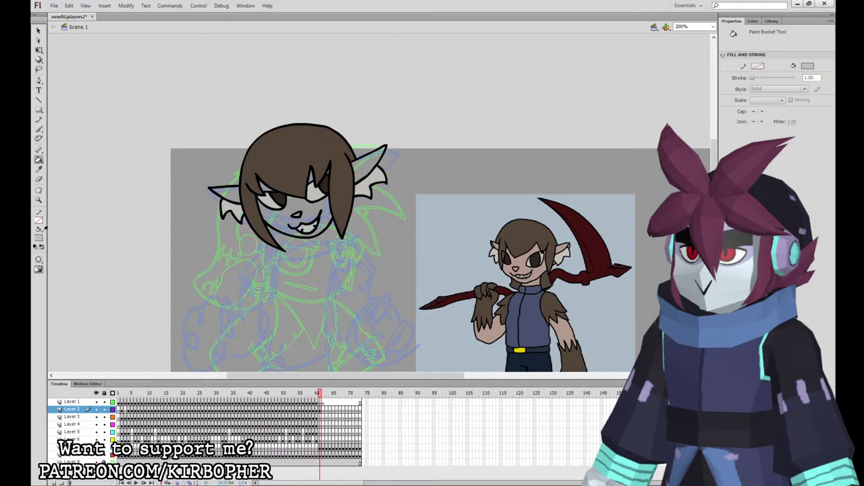
Fill the face and inner ears with the skin tone sampled from the reference.
click(529, 253)
click(313, 205)
click(310, 178)
click(258, 188)
click(217, 188)
key(ctrl+z)
click(229, 195)
click(360, 169)
click(325, 170)
Draw the neck and the upright jacket collar in black below the chin on Layer 2, frame 61.
click(39, 129)
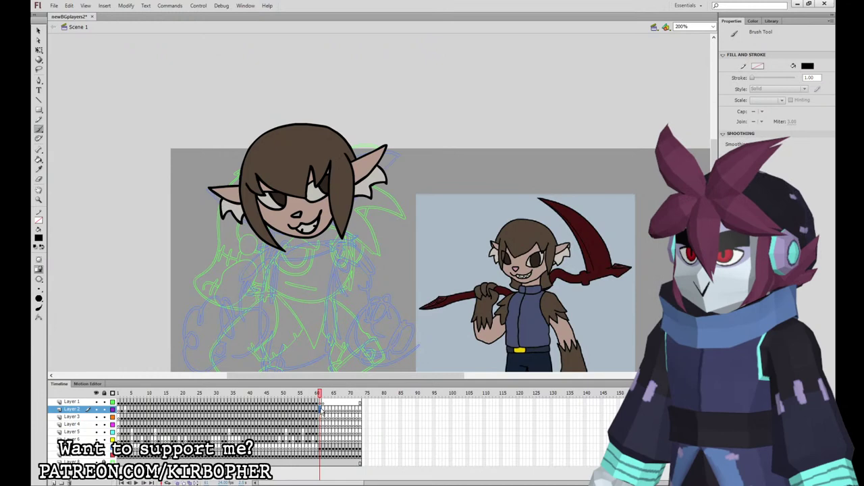
click(323, 411)
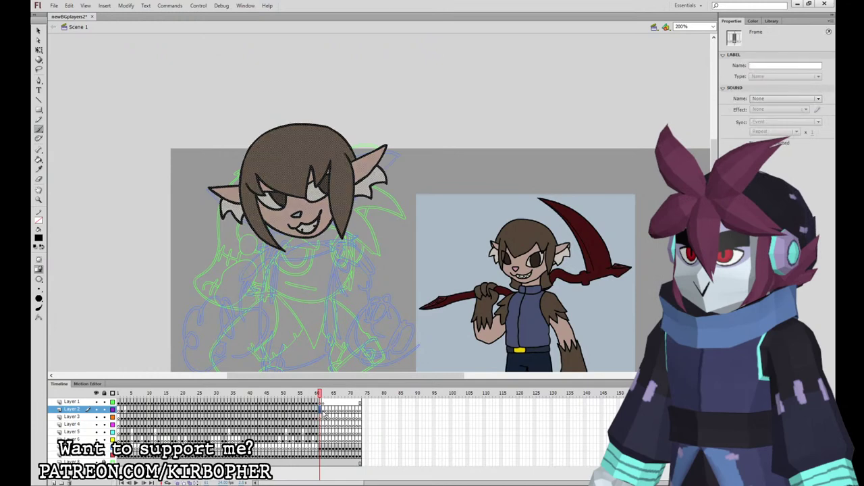
mouse_move(294, 235)
mouse_down()
mouse_move(295, 245)
mouse_move(326, 232)
mouse_move(313, 247)
mouse_move(325, 232)
mouse_up()
key(ctrl+z)
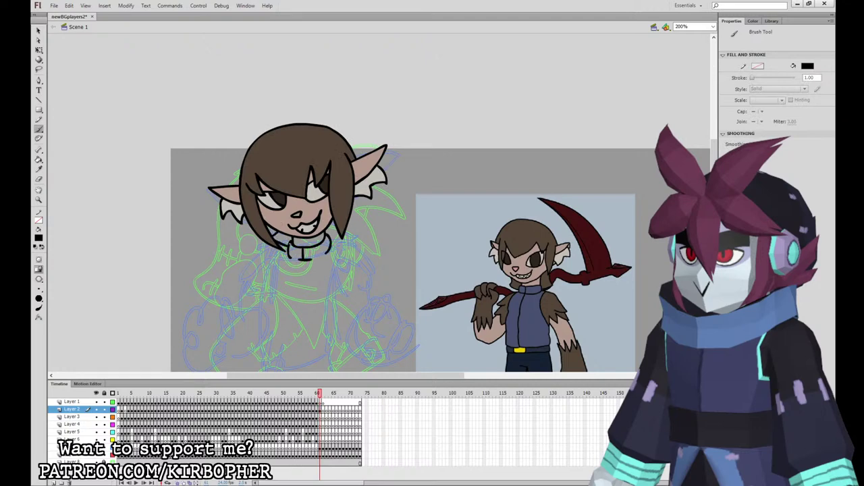
Fill the hair gaps beside the neck with the hair brown and the neck with the face's skin tone.
click(41, 170)
click(333, 212)
click(330, 235)
click(276, 239)
click(41, 168)
click(312, 214)
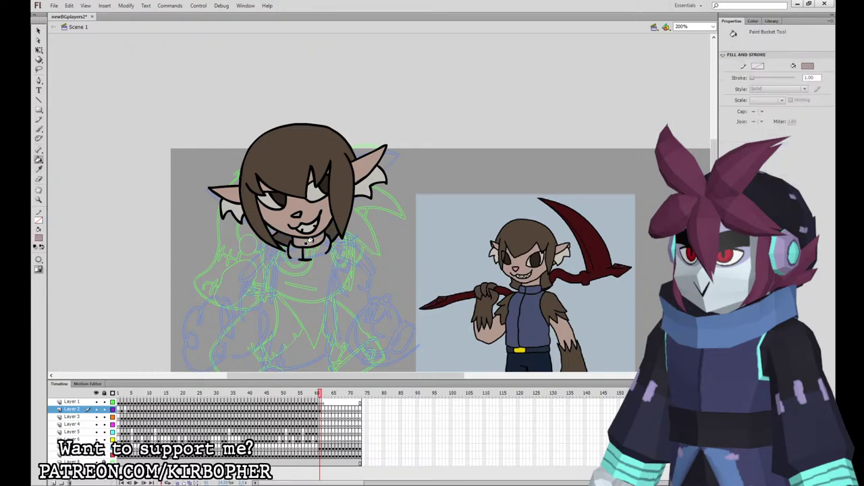
Close the collar's lower edge and fill it with the reference's blue, and color the nose with the reference's pink.
click(39, 129)
drag(318, 257, 329, 252)
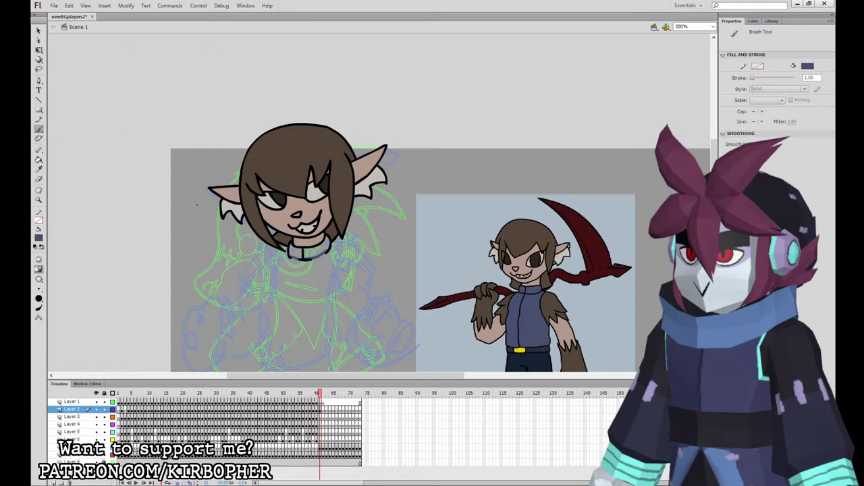
click(39, 160)
click(296, 252)
click(316, 251)
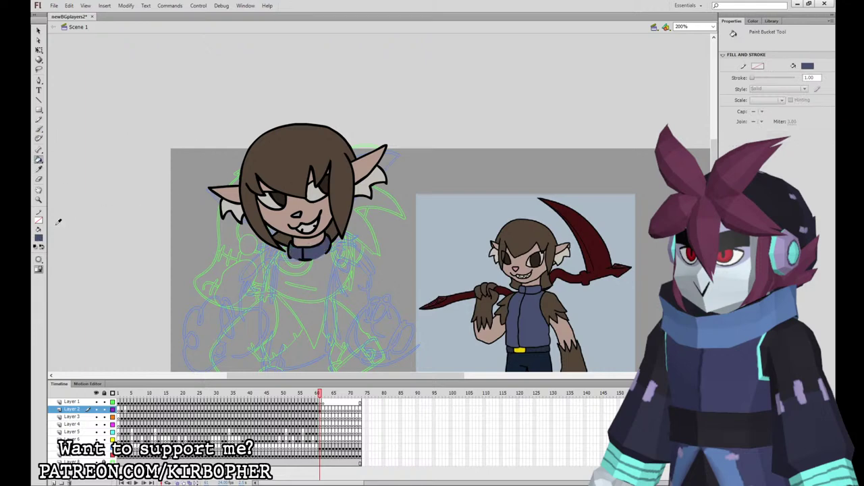
click(517, 268)
click(296, 215)
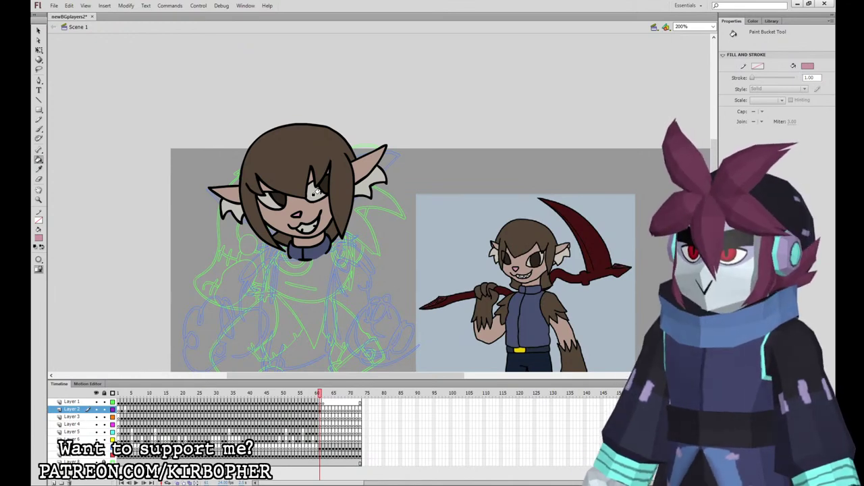
Outline the sleeveless jacket with its center seam and the belt in black on Layer 4, frame 61.
click(39, 129)
click(39, 239)
click(49, 267)
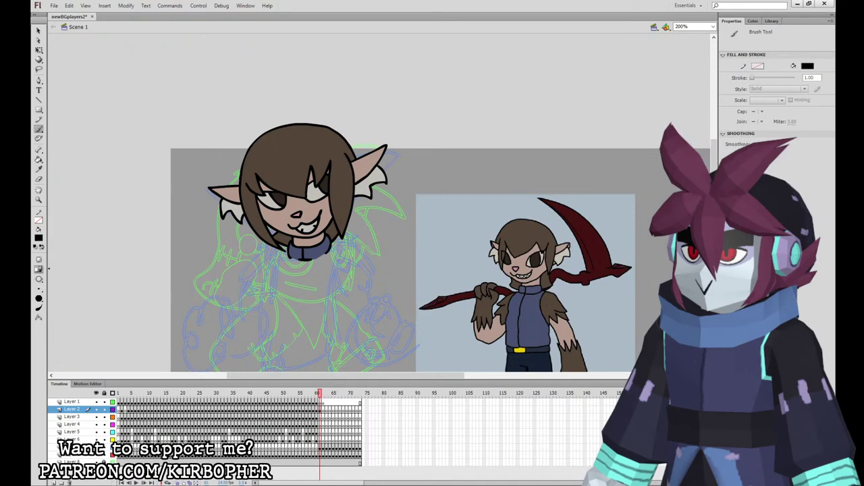
click(323, 417)
key(ctrl+1)
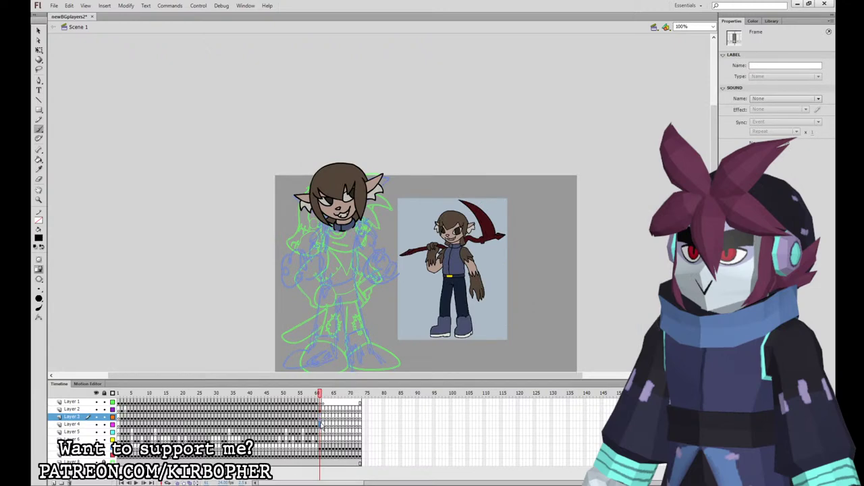
click(322, 424)
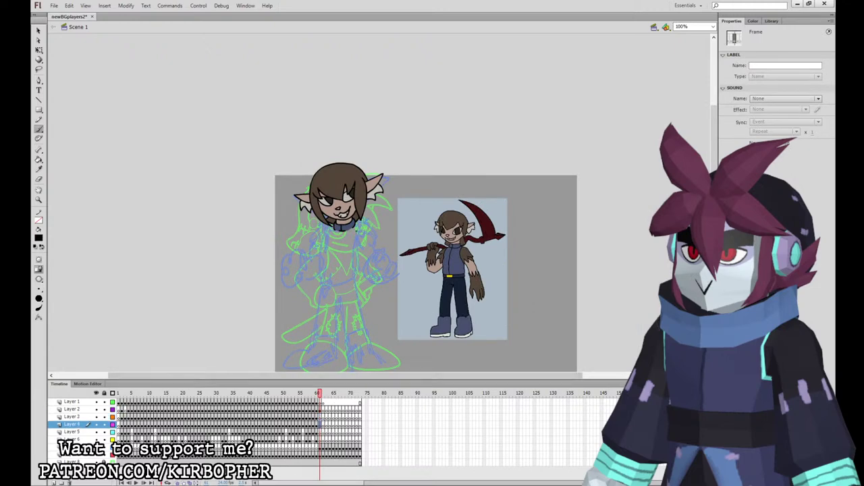
drag(329, 228, 322, 280)
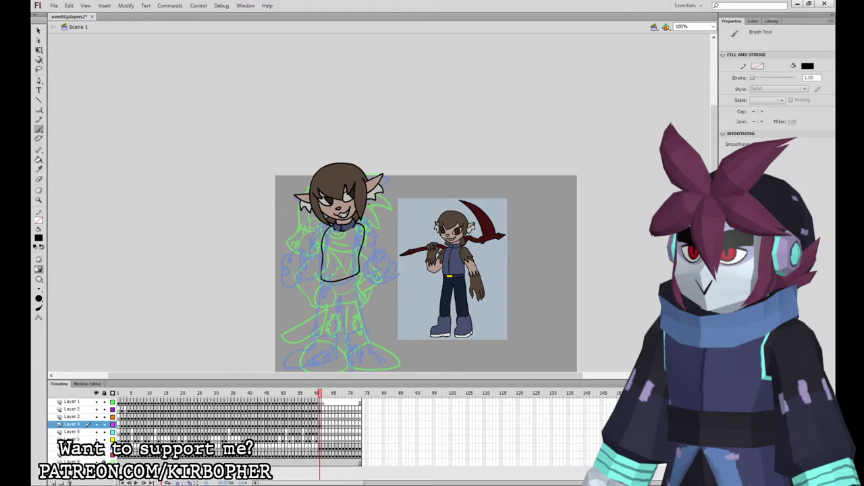
drag(337, 256, 336, 278)
key(ctrl+z)
mouse_move(342, 228)
mouse_down()
mouse_move(336, 280)
mouse_move(359, 273)
mouse_move(324, 287)
mouse_move(360, 273)
mouse_up()
key(ctrl+z)
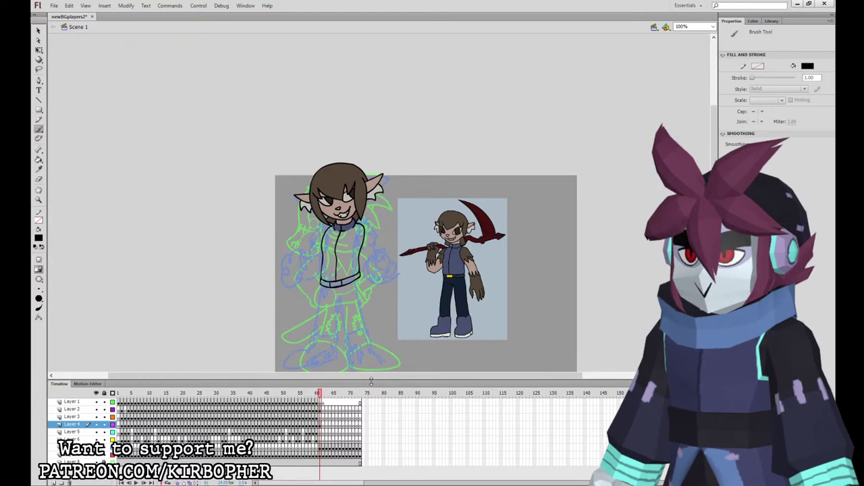
Outline the two pant legs below the belt on Layer 4, frame 61.
click(320, 425)
mouse_move(322, 286)
mouse_down()
mouse_move(324, 334)
mouse_move(338, 302)
mouse_move(342, 326)
mouse_move(366, 312)
mouse_move(362, 286)
mouse_move(346, 328)
mouse_move(359, 280)
mouse_up()
key(ctrl+z)
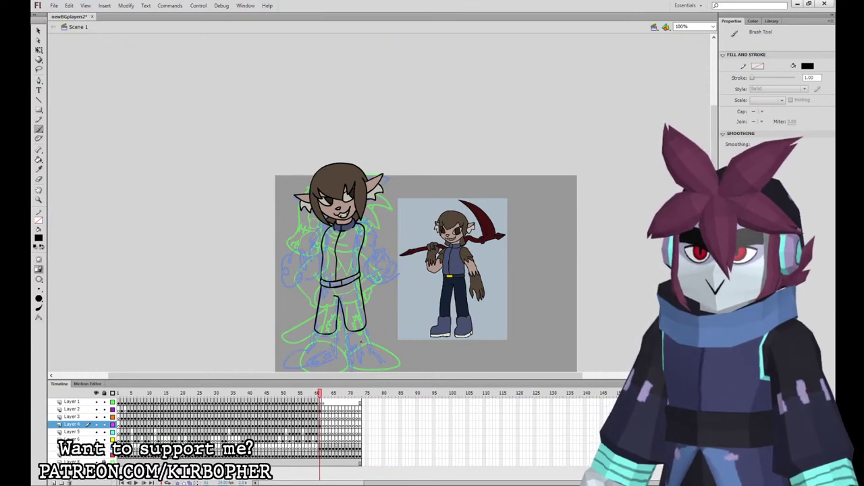
Outline both boots with sole lines below the pant legs, and select frame 61 on Layer 3.
drag(502, 312, 488, 286)
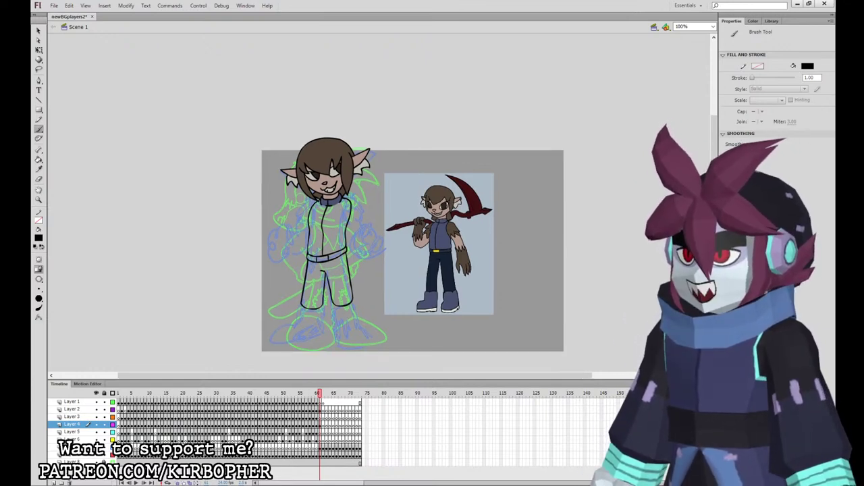
mouse_move(332, 312)
mouse_down()
mouse_move(333, 339)
mouse_move(370, 332)
mouse_up()
key(ctrl+z)
drag(354, 299, 370, 343)
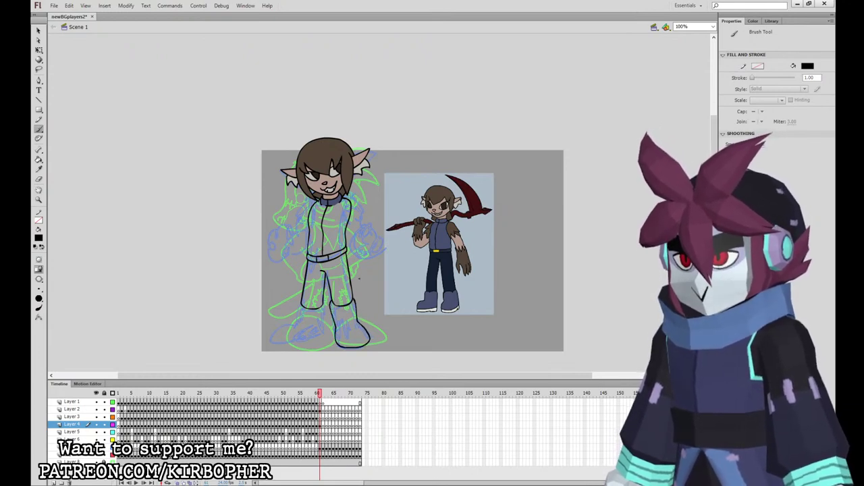
mouse_move(301, 300)
mouse_down()
mouse_move(297, 323)
mouse_move(271, 342)
mouse_move(301, 346)
mouse_up()
drag(324, 313, 325, 303)
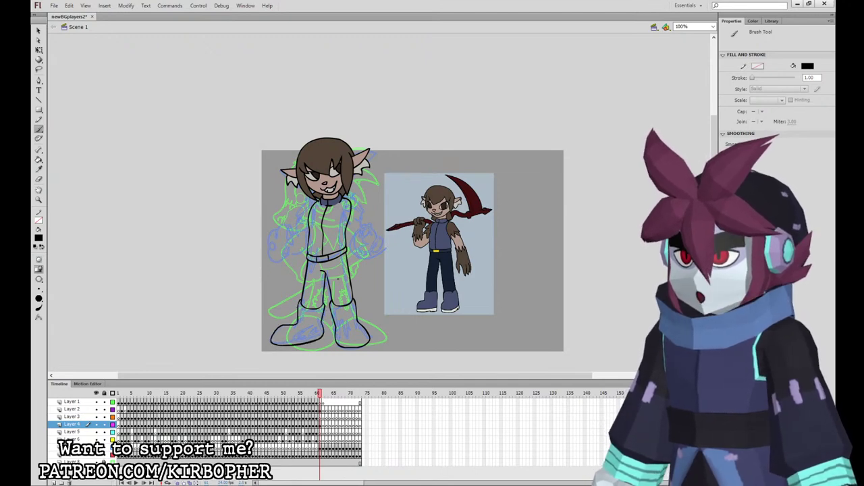
mouse_move(280, 341)
mouse_down()
mouse_move(322, 332)
mouse_move(354, 343)
mouse_move(370, 336)
mouse_up()
key(ctrl+z)
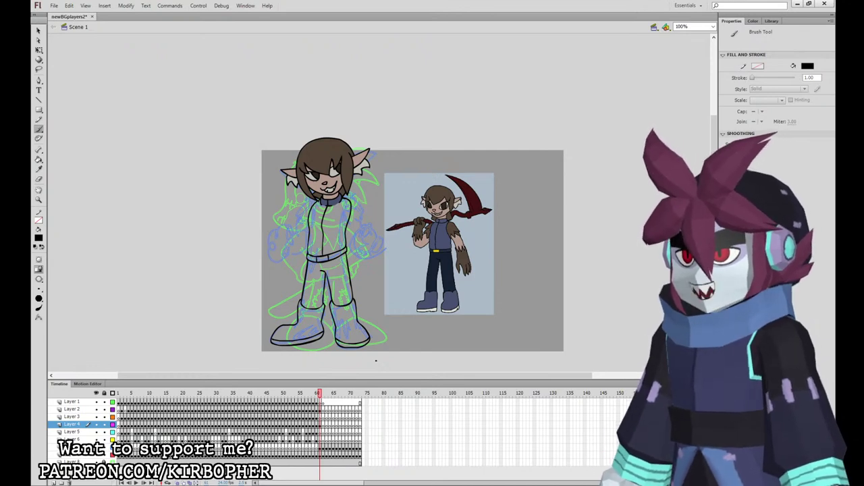
click(324, 416)
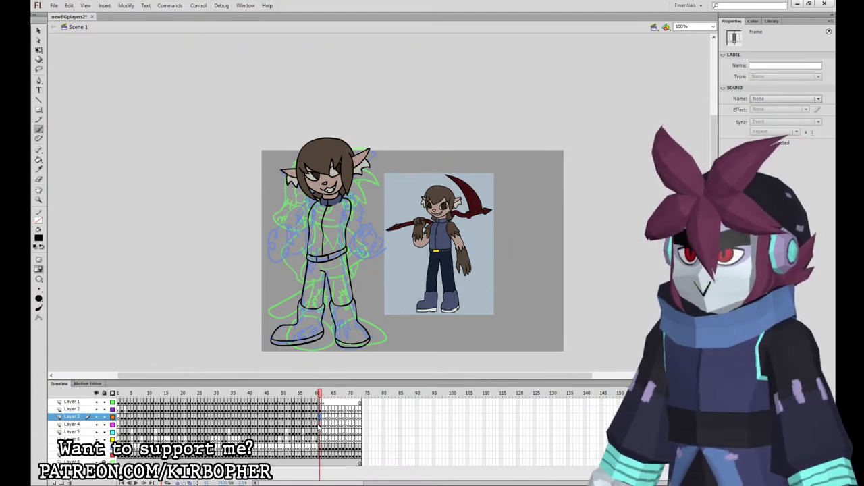
Brush the outline of the clawed hand and furry wrist nearest the reference picture on Layer 3, following the blue sketch.
mouse_move(357, 255)
mouse_down()
mouse_move(379, 238)
mouse_move(368, 262)
mouse_move(377, 231)
mouse_up()
key(ctrl+z)
key(ctrl+z)
key(ctrl+z)
key(ctrl+z)
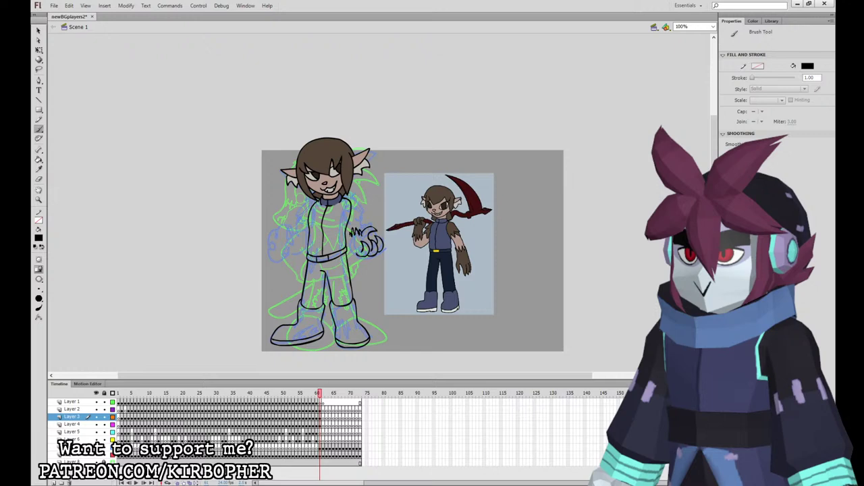
Finish the nearer hand's outline and ink the opposite clawed hand with its furry forearm over the blue sketch.
drag(350, 232, 355, 253)
mouse_move(291, 237)
mouse_down()
mouse_move(276, 231)
mouse_move(289, 257)
mouse_move(269, 247)
mouse_move(269, 258)
mouse_move(269, 247)
mouse_move(276, 255)
mouse_move(268, 244)
mouse_move(313, 239)
mouse_up()
key(ctrl+z)
key(ctrl+z)
key(ctrl+z)
key(ctrl+z)
key(ctrl+z)
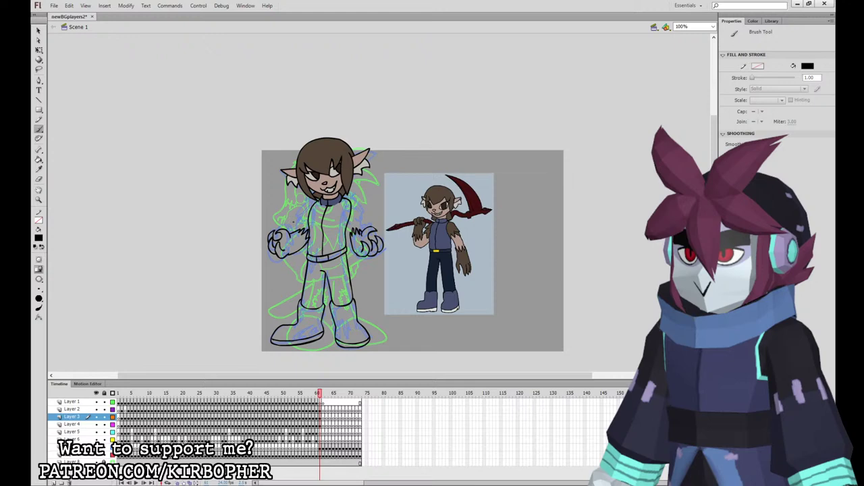
Move the clawed hand and forearm farther from the reference picture out of Layer 3 and paste them in place on Layer 5.
click(321, 417)
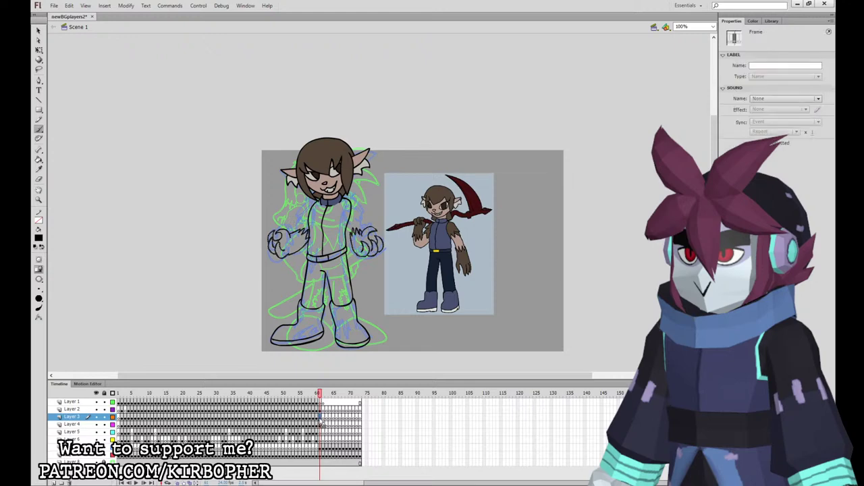
click(38, 50)
click(415, 148)
click(309, 233)
key(ctrl+x)
click(319, 431)
click(233, 312)
key(ctrl+shift+v)
click(177, 313)
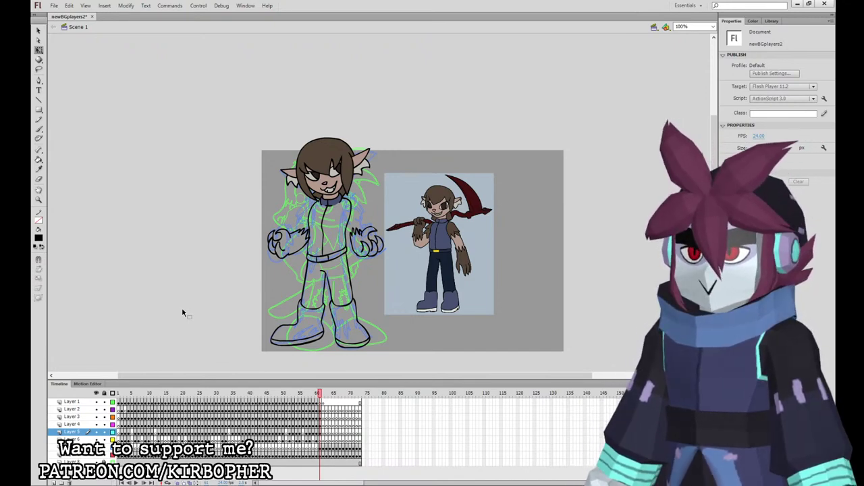
Brush the furry upper arm on the side nearest the reference picture on Layer 3.
click(318, 409)
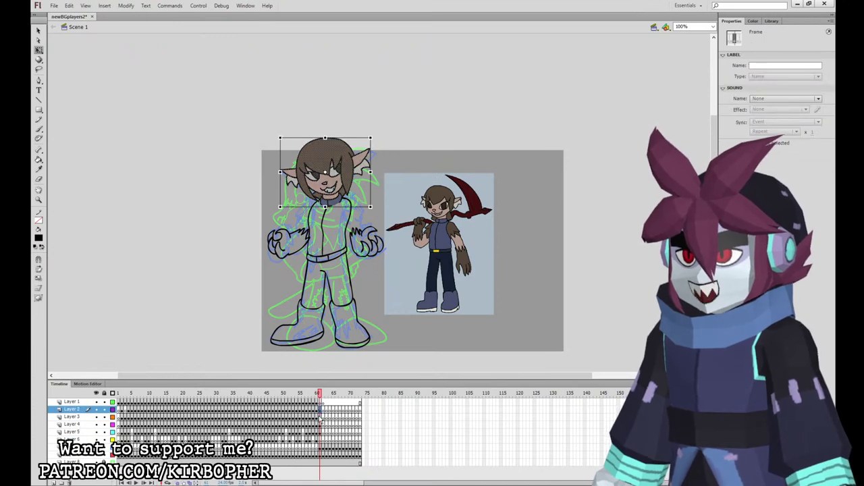
click(318, 417)
click(39, 128)
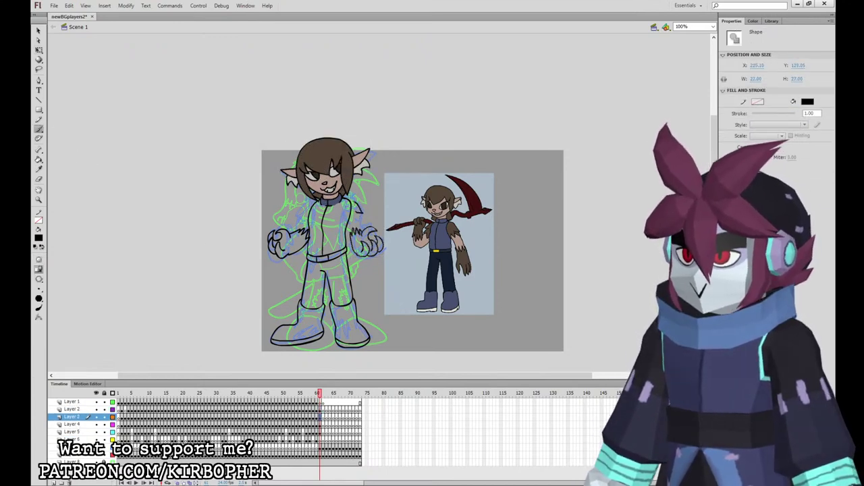
drag(351, 201, 348, 220)
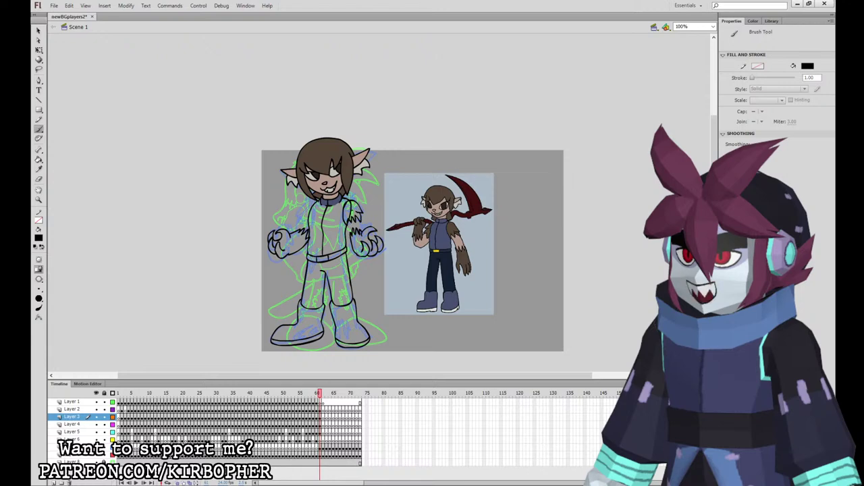
Delete the stray ink fragment next to the clawed hand on Layer 3.
key(v)
key(ctrl+=)
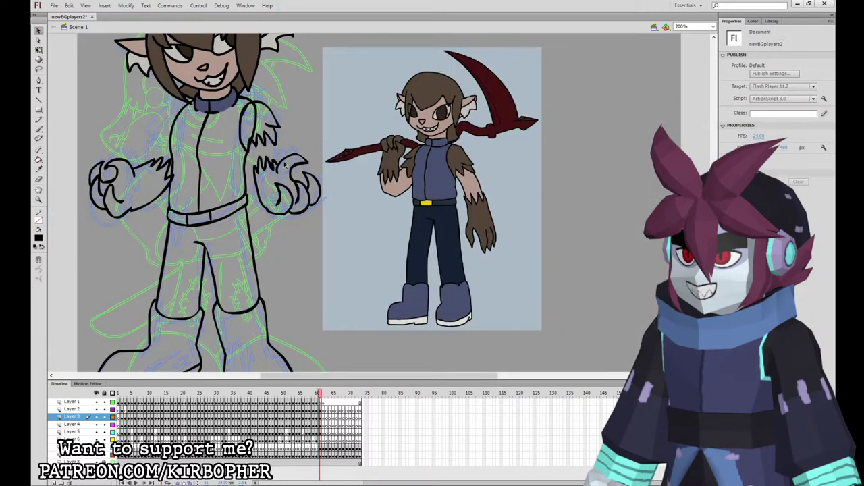
click(262, 193)
key(Delete)
key(ctrl+-)
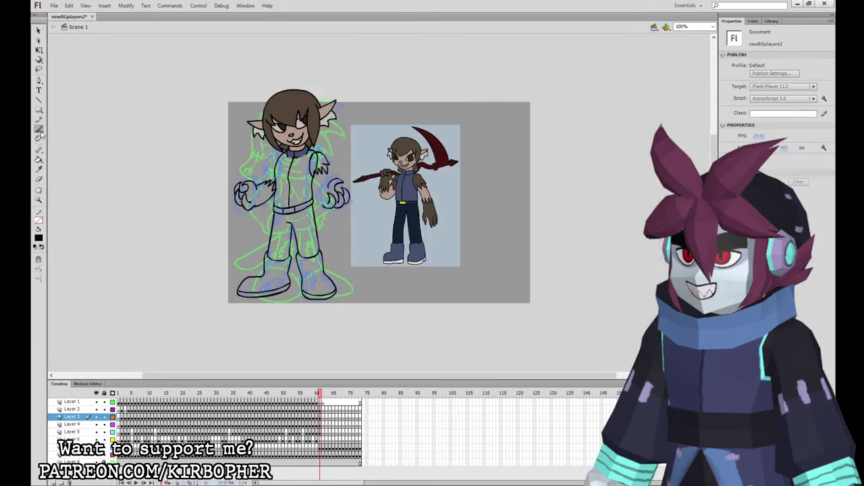
Ink the bare arm section between shoulder fur and hand on Layer 3, and outline the opposite furry arm on Layer 5.
click(39, 129)
drag(313, 177, 328, 206)
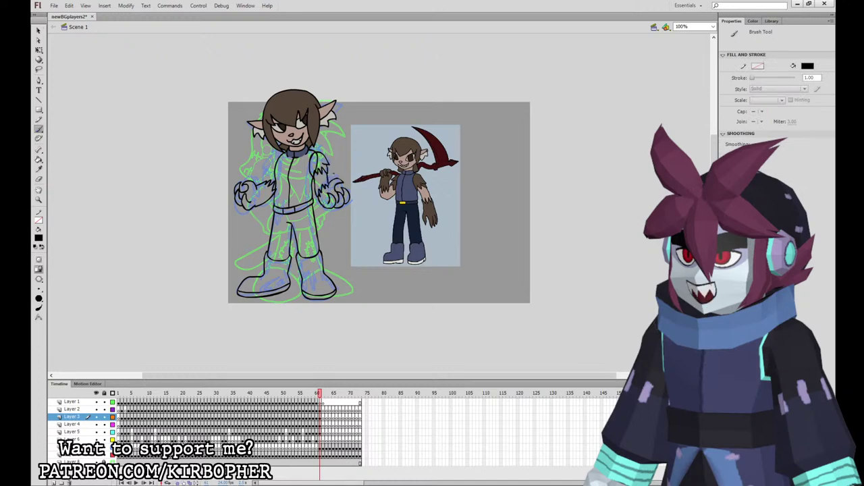
click(321, 432)
drag(283, 153, 269, 173)
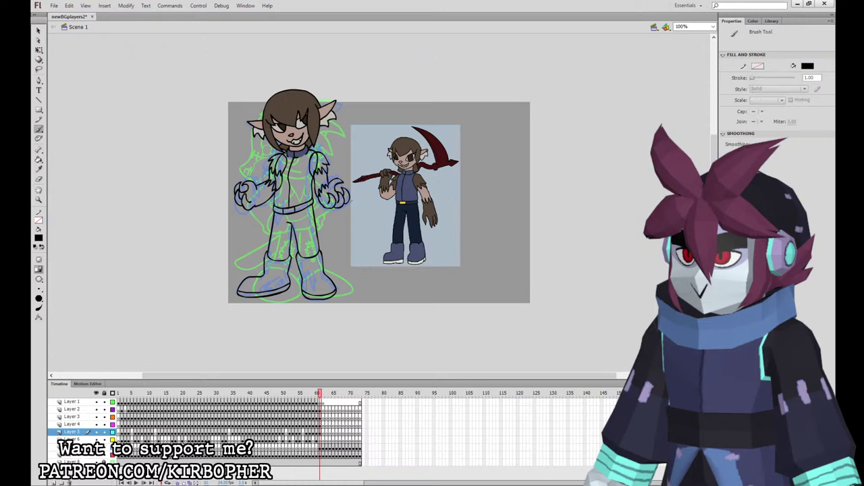
Fill the trousers dark navy and the boots and vest blue, using colours sampled from the reference character.
key(i)
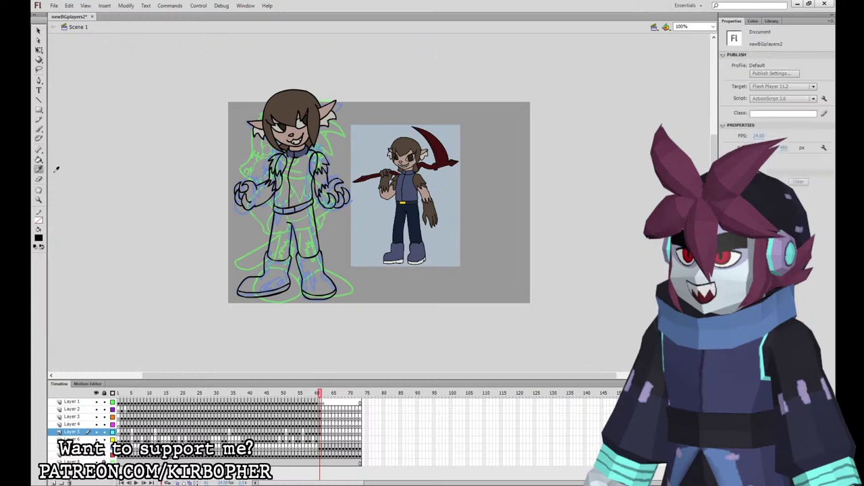
click(409, 224)
click(298, 224)
click(40, 239)
click(410, 250)
click(268, 280)
click(303, 276)
click(296, 191)
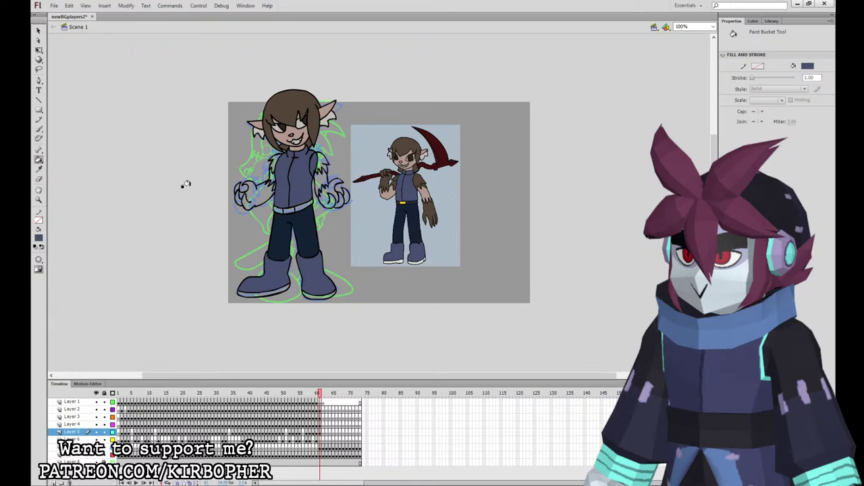
Fill the furry shoulders, forearms and clawed hands with the brown sampled from the reference character.
click(293, 109)
key(v)
key(ctrl+z)
click(386, 183)
click(272, 166)
click(260, 197)
click(249, 188)
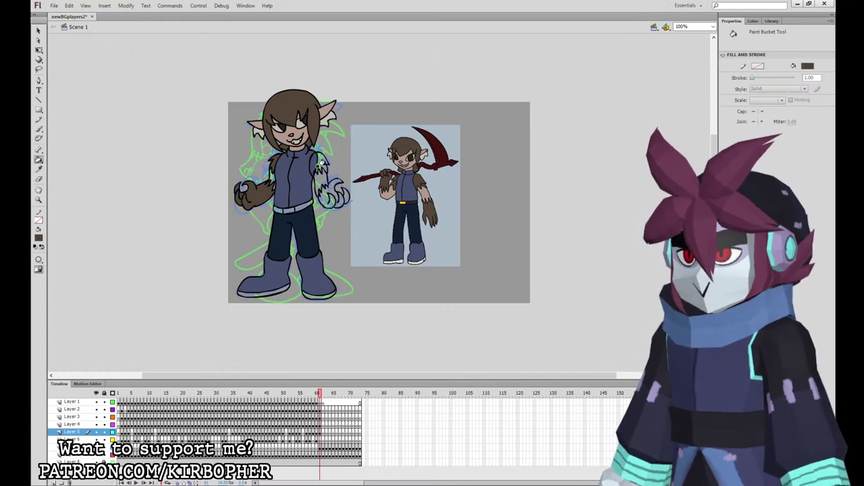
key(ctrl+z)
click(336, 181)
key(ctrl+z)
click(327, 188)
click(320, 161)
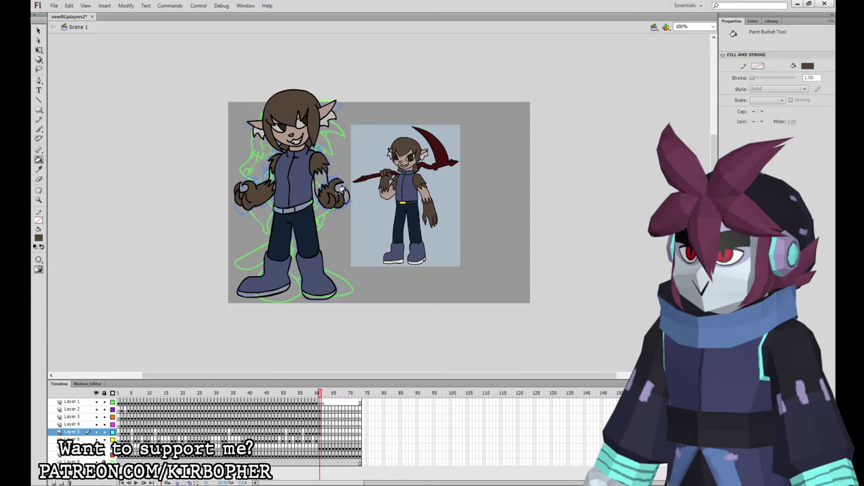
Fill the bare arm sections with the face's skin tone and the belt with the reference's dark belt colour.
click(39, 170)
click(307, 131)
click(39, 239)
click(412, 201)
click(301, 207)
click(276, 210)
Fill the belt buckle yellow and the boot soles white with colours sampled from the reference character.
key(i)
click(403, 201)
click(287, 209)
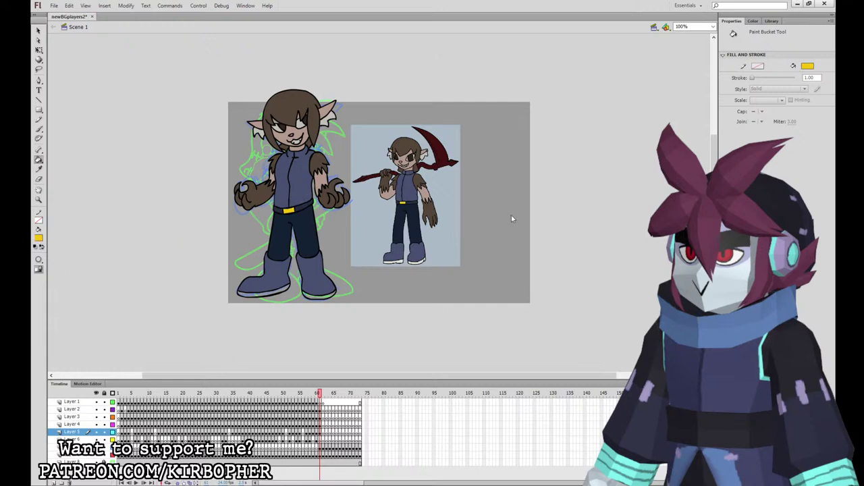
click(38, 172)
click(398, 265)
click(270, 289)
Skew the body on Layer 4 so its feet shift slightly toward the reference picture, and delete the blue rough sketch.
click(39, 50)
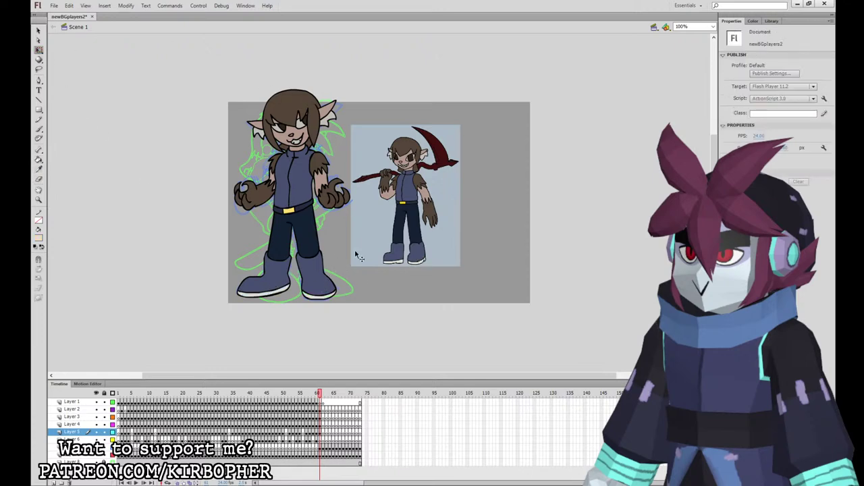
click(321, 417)
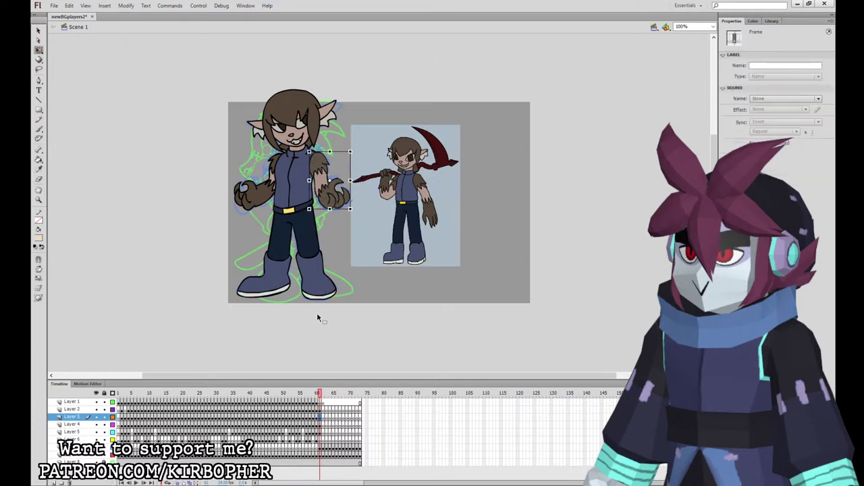
click(322, 424)
drag(319, 301, 325, 301)
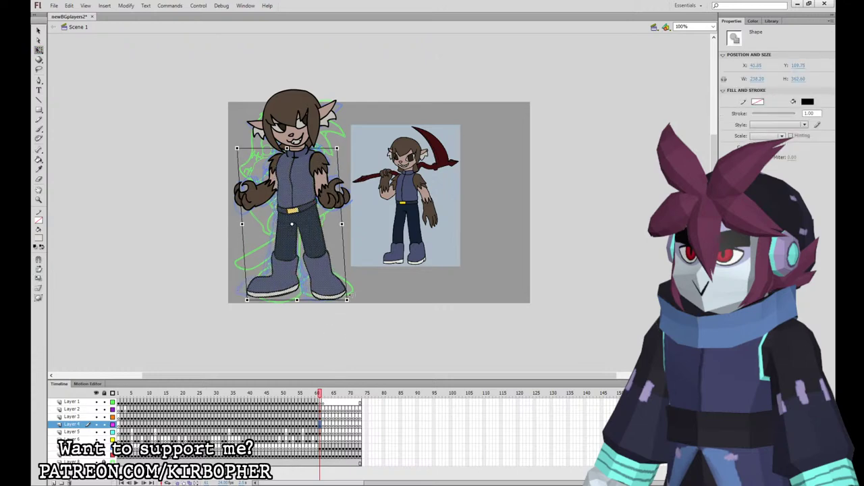
click(417, 323)
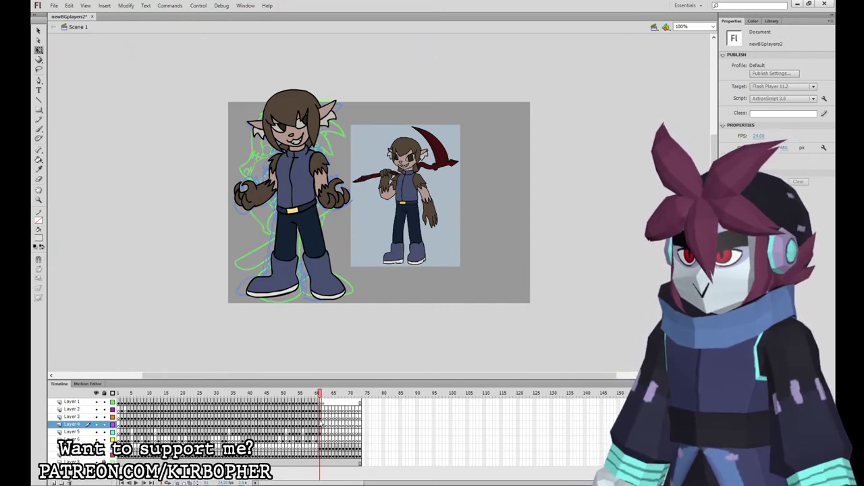
click(322, 449)
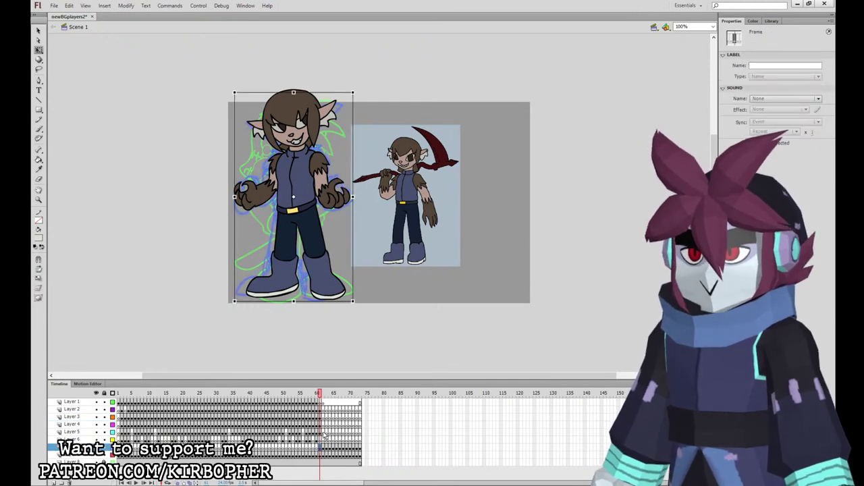
key(Delete)
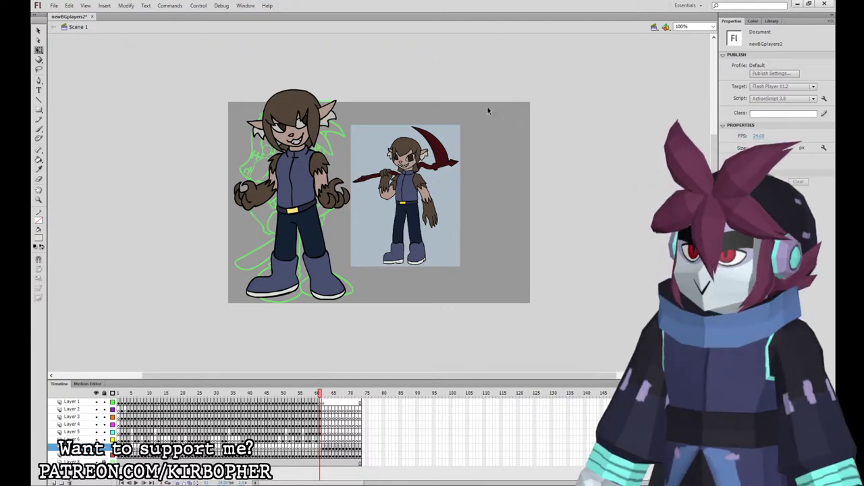
Browse the existing symbols in the library.
click(322, 408)
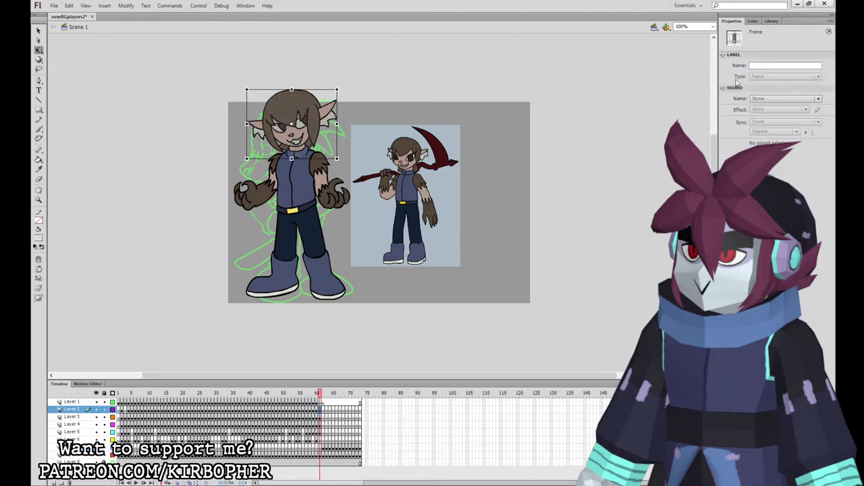
click(771, 21)
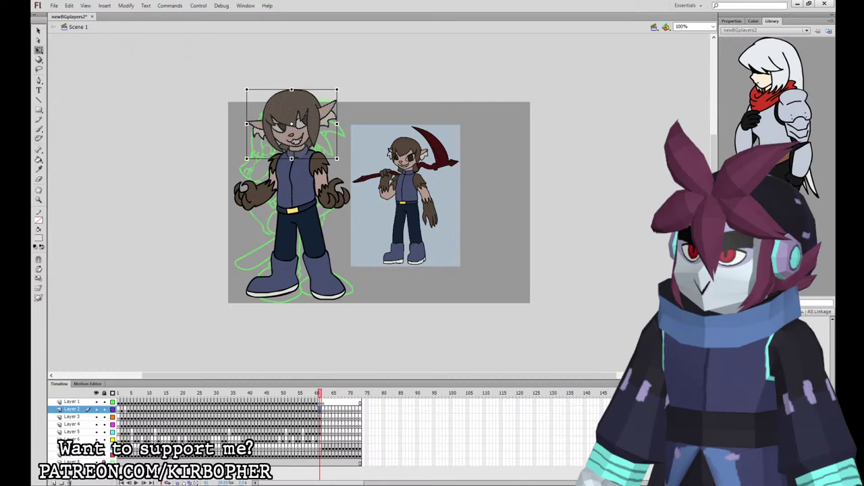
key(Down)
key(Down)
key(Down)
key(Down)
key(Down)
key(Down)
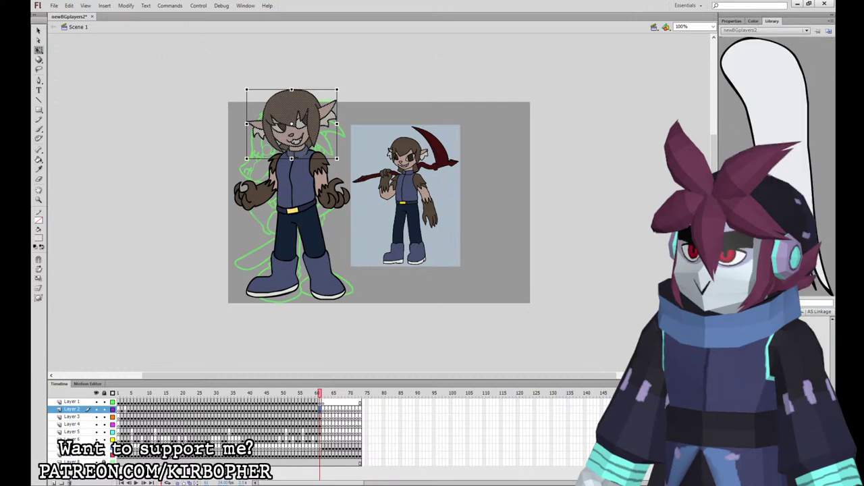
key(Down)
Convert the character's head on Layer 2 into a library symbol.
click(320, 403)
click(320, 409)
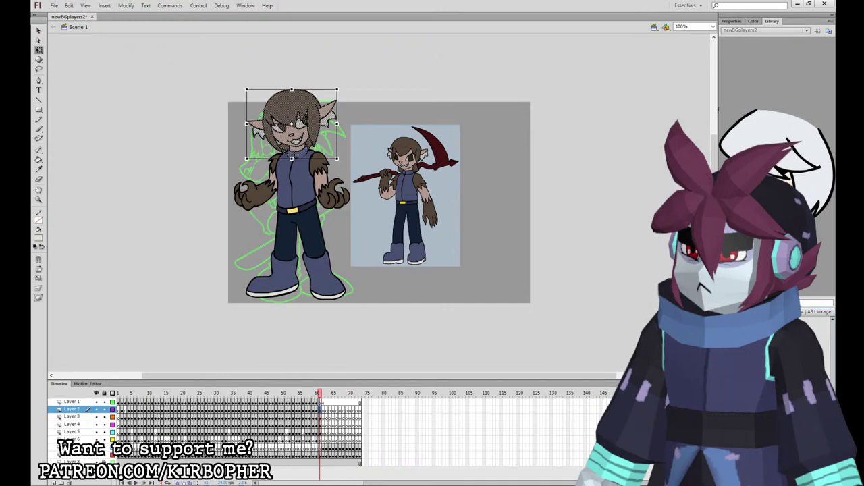
click(321, 403)
click(321, 409)
Convert the arm on Layer 3, the body on Layer 4 and the arm on Layer 5 into separate symbols.
click(321, 417)
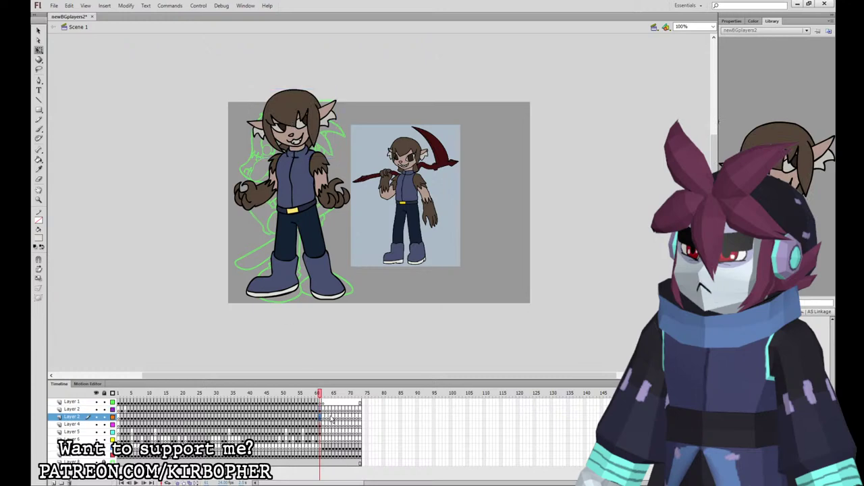
click(331, 420)
key(F8)
key(Return)
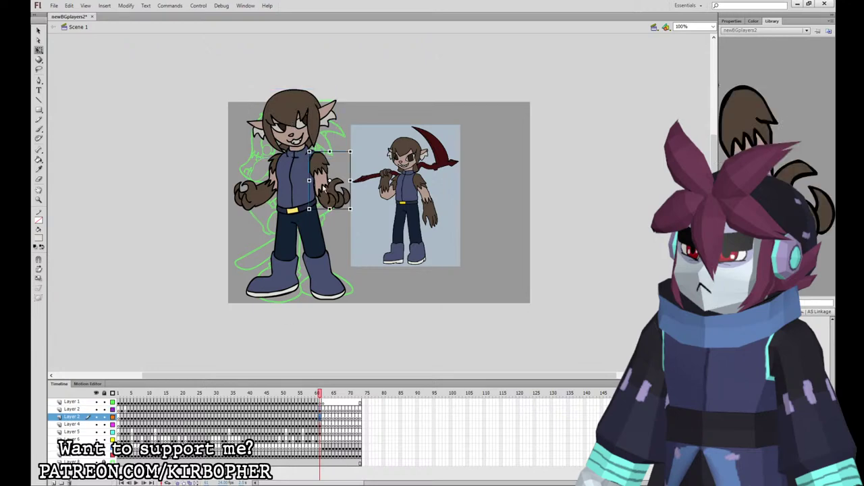
click(322, 424)
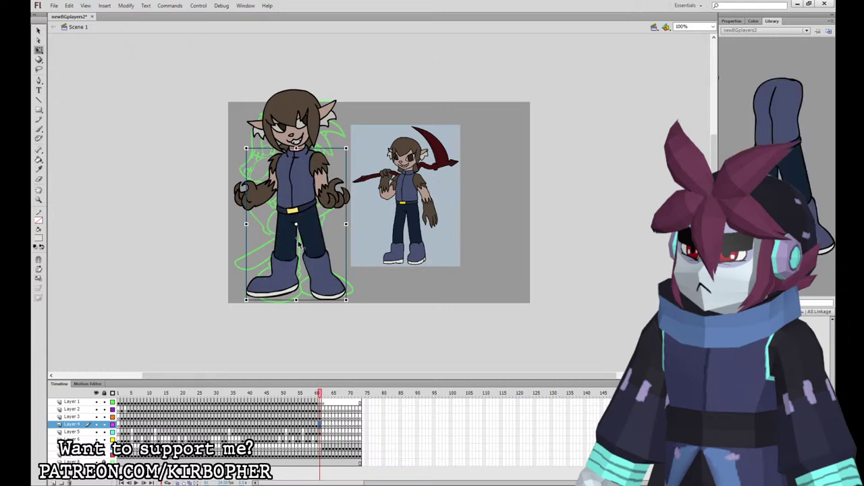
click(321, 432)
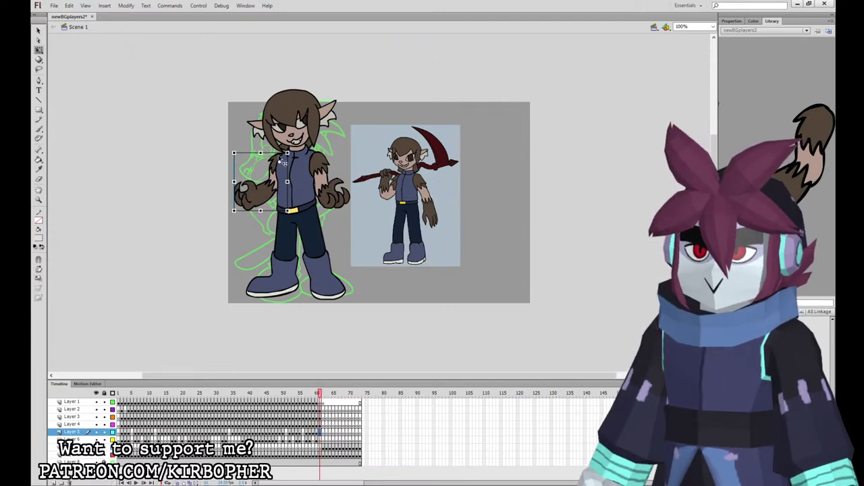
Copy the character's frames from Layers 2 to 5 into a new symbol named 0backer155_game_SPRITE.
drag(320, 410, 321, 433)
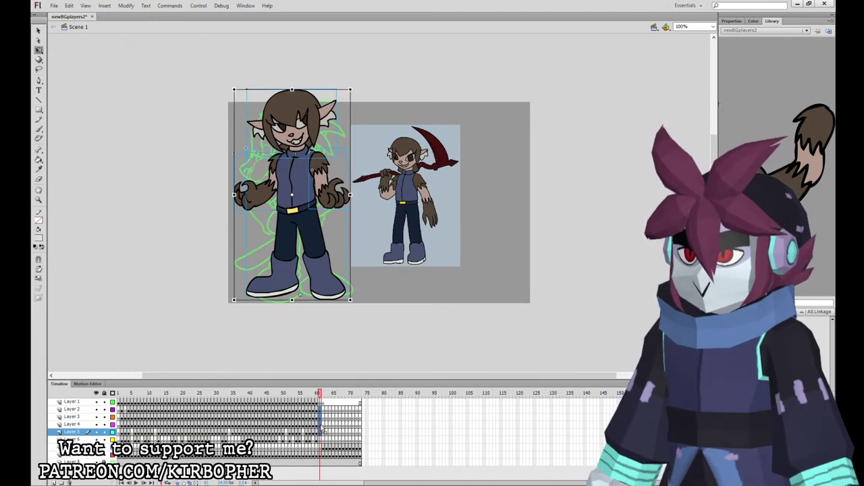
click(117, 21)
text(0backer155_game_SPRITE)
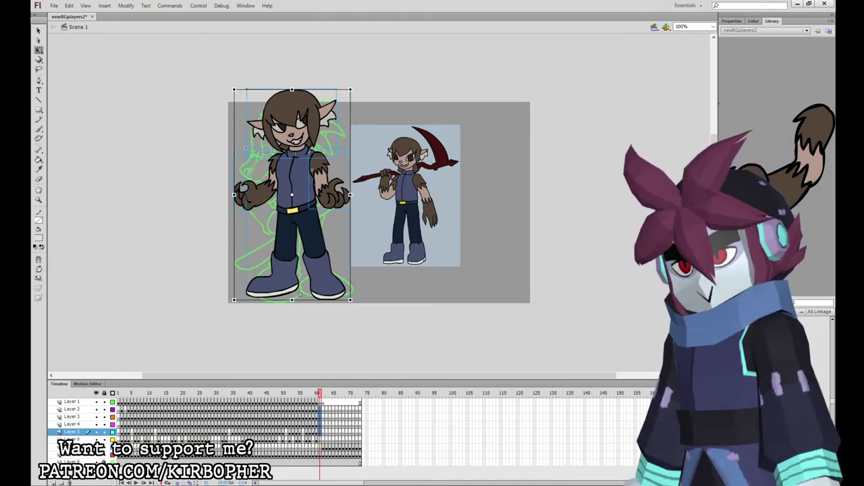
key(Return)
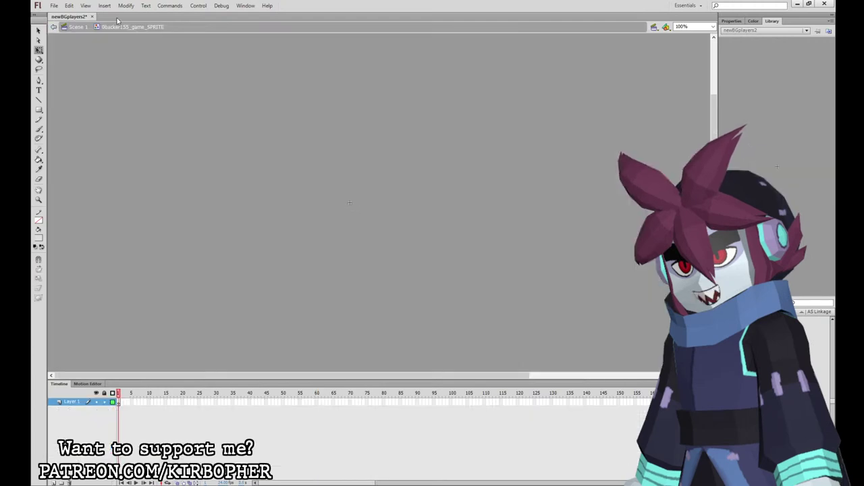
key(ctrl+alt+v)
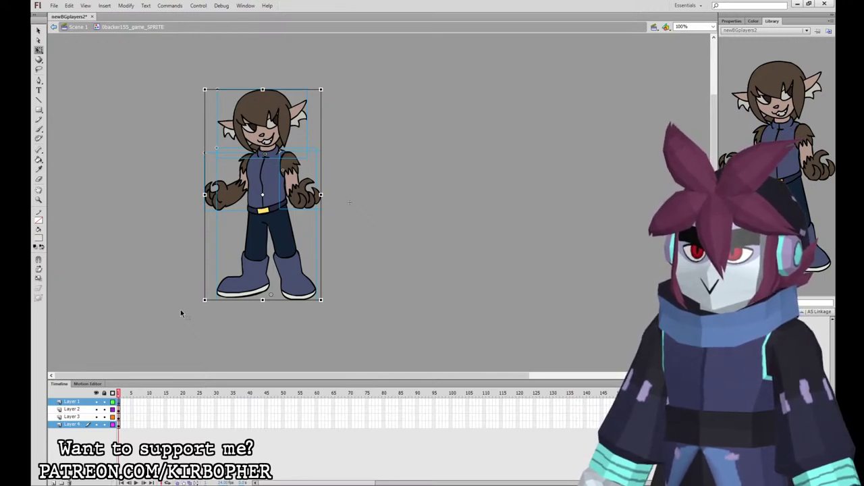
Extend all four layers of the sprite symbol with keyframes at frames 9 and 17, and select the body at frame 9.
drag(169, 403, 145, 425)
key(F5)
key(F6)
key(F6)
click(385, 282)
click(284, 244)
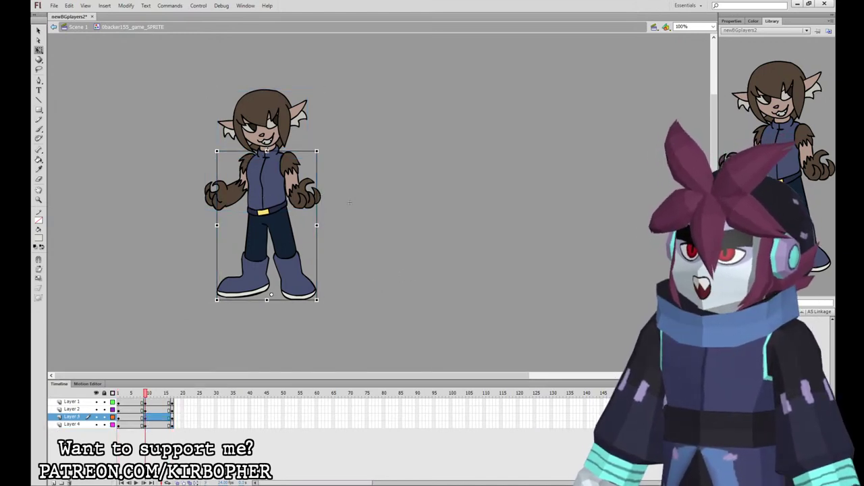
Select both arms at frame 9 and nudge them slightly down.
click(308, 196)
click(223, 186)
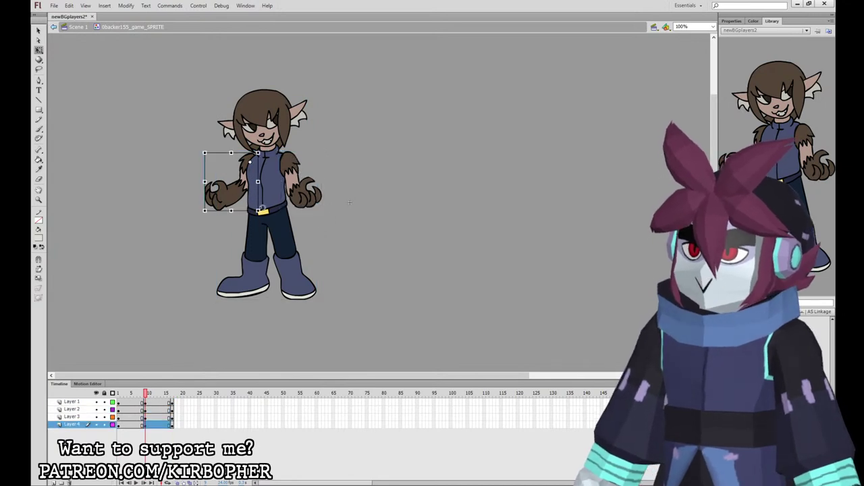
shift+click(306, 194)
key(Down)
key(Down)
key(Down)
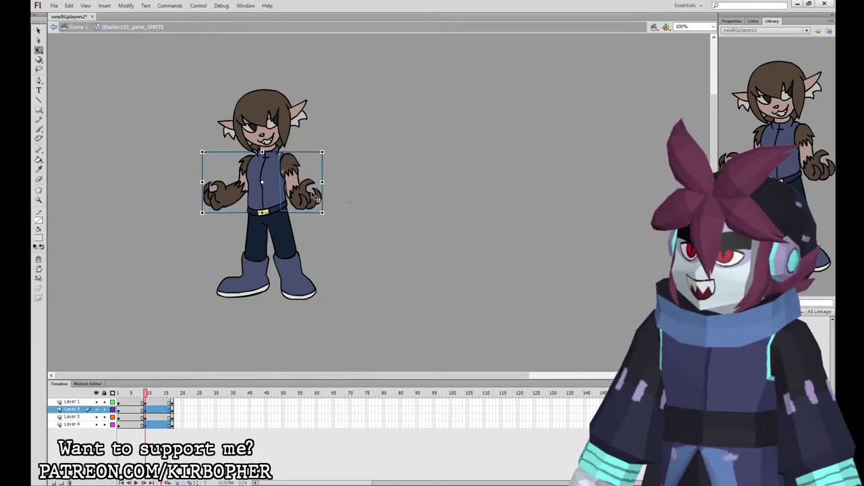
Tilt and lower the head slightly at frame 9 and adjust the pose of the arms to match the lowered body.
click(336, 152)
click(298, 110)
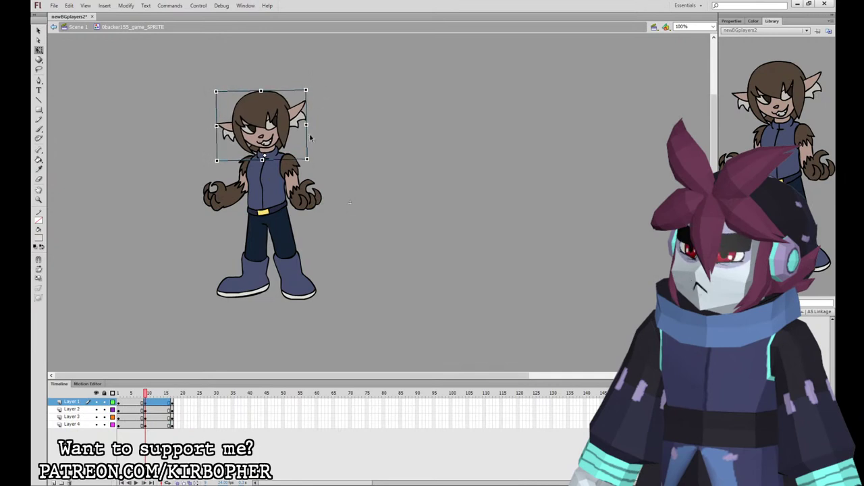
click(146, 400)
click(149, 400)
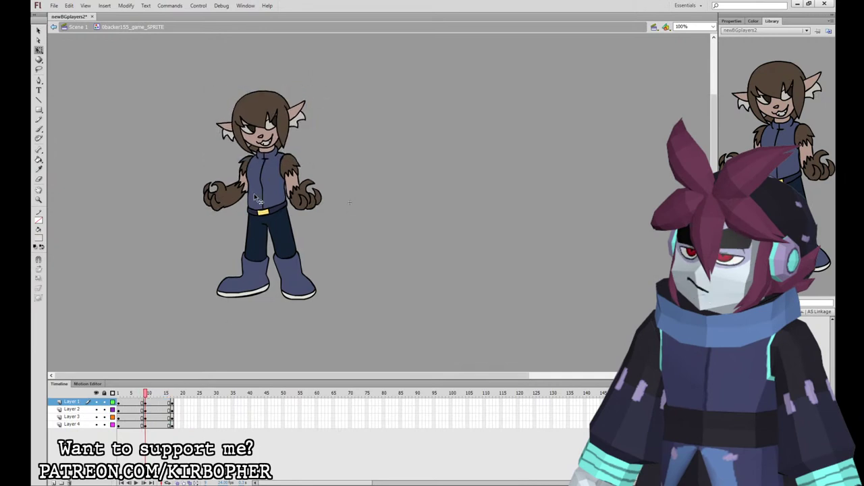
click(273, 146)
click(149, 399)
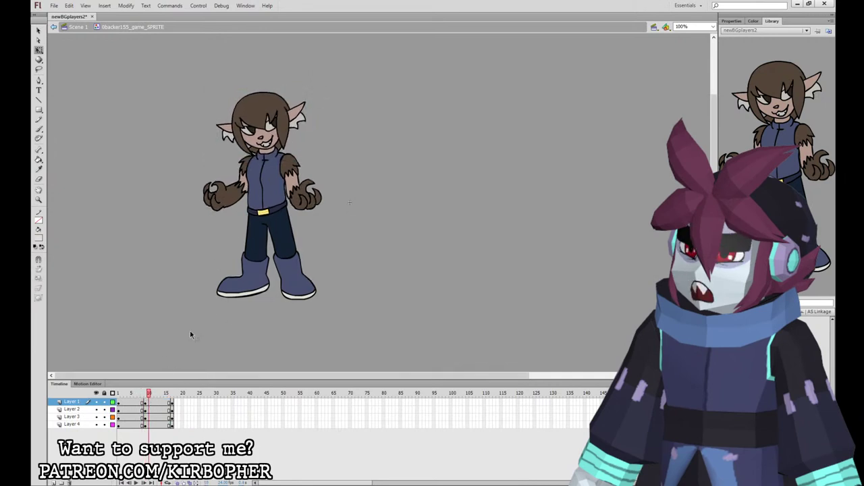
click(294, 177)
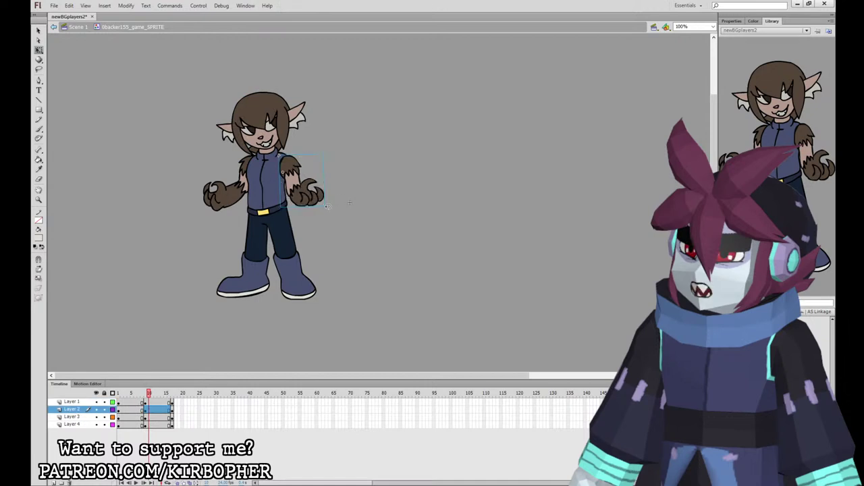
click(223, 192)
Apply classic tweens between the keyframes on all four layers, adjust their easing and play the animation.
drag(135, 404, 152, 428)
key(alt+i)
key(c)
click(226, 229)
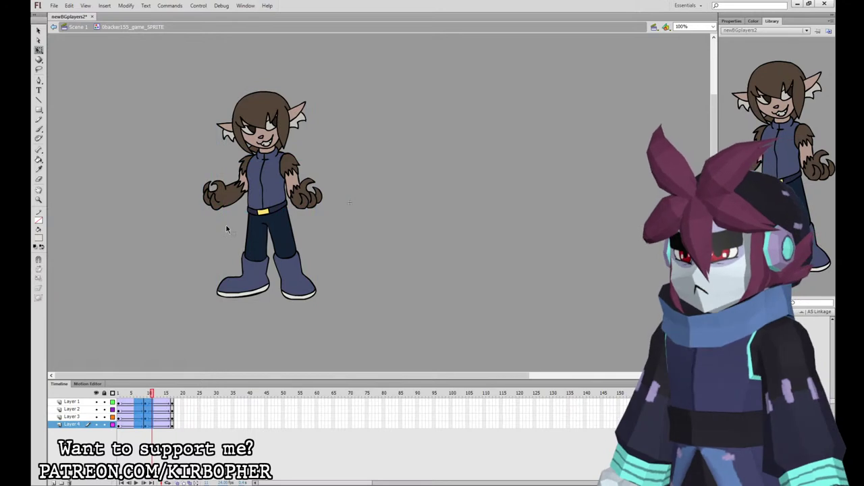
click(731, 21)
drag(753, 102, 818, 43)
click(189, 392)
key(Return)
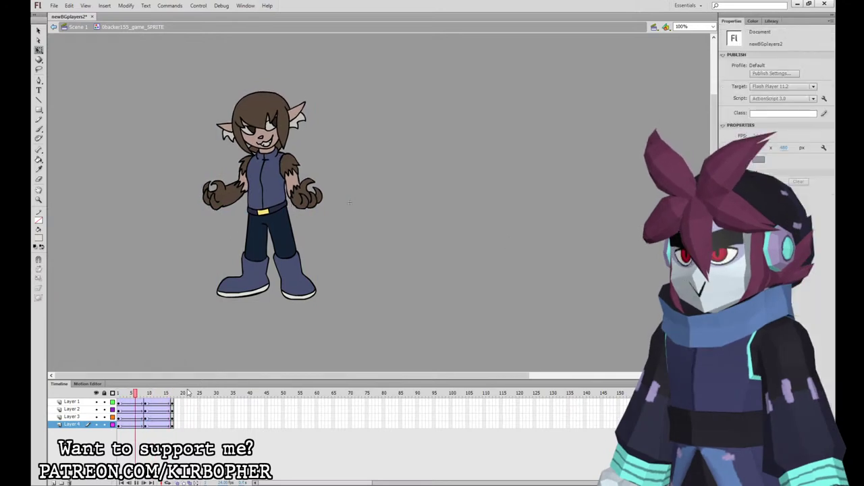
Trim the sprite to 16 frames, turn the tweens on all four layers into keyframes with every other one cleared, and play it.
drag(170, 402, 179, 425)
click(199, 201)
click(182, 236)
key(shift+F6)
key(shift+F6)
key(shift+F6)
key(shift+F6)
key(shift+F6)
key(ctrl+z)
key(shift+F6)
key(shift+F6)
key(shift+F6)
key(F5)
click(430, 286)
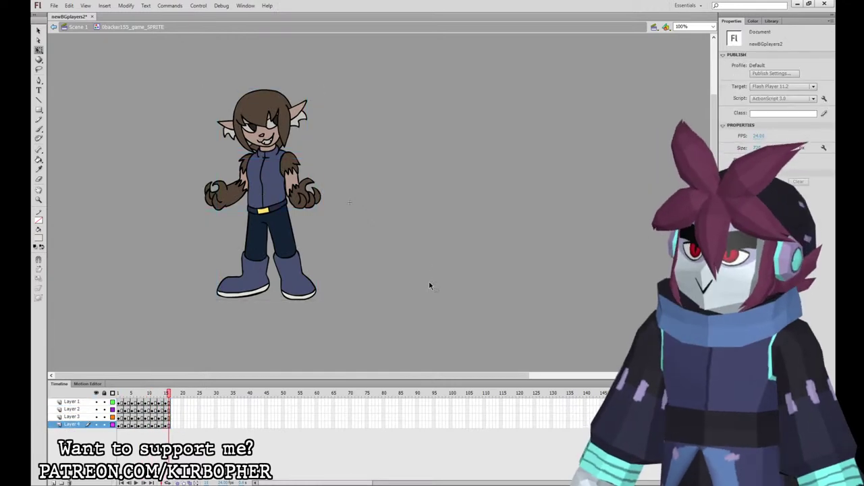
key(comma)
key(comma)
key(comma)
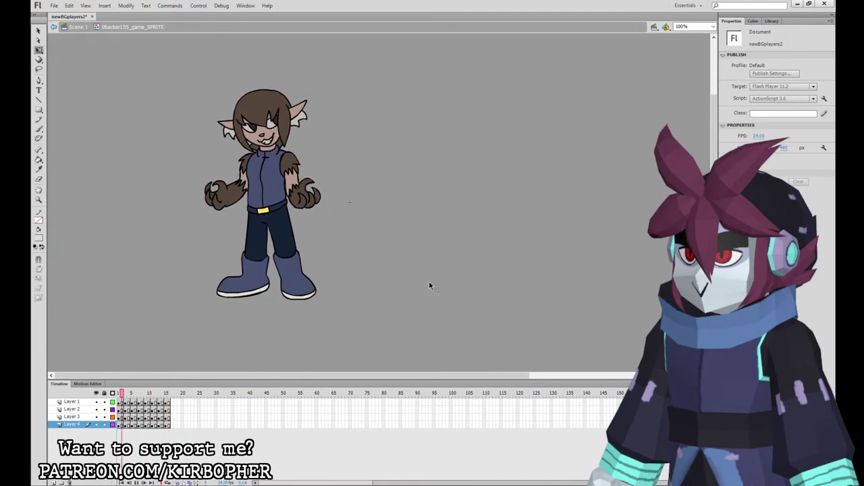
key(Return)
Return to Scene 1 and place an instance of 0backer155_game_SPRITE on Layer 1 in place of the loose character parts.
click(77, 27)
click(320, 402)
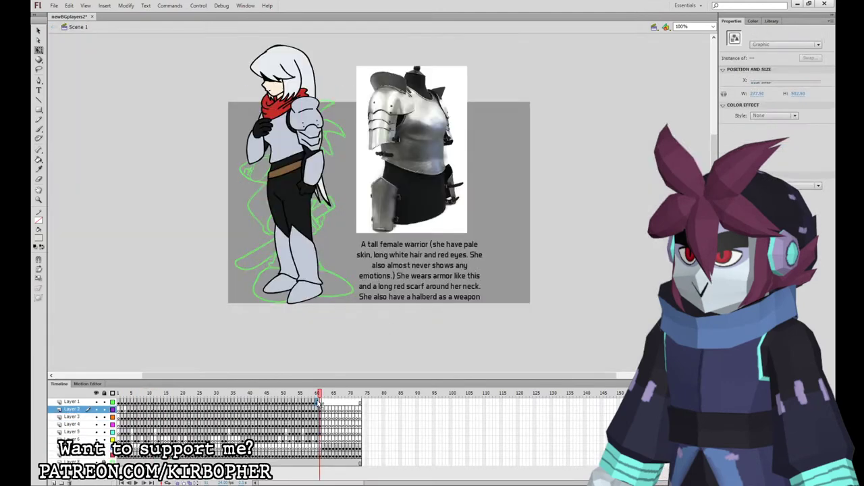
click(324, 393)
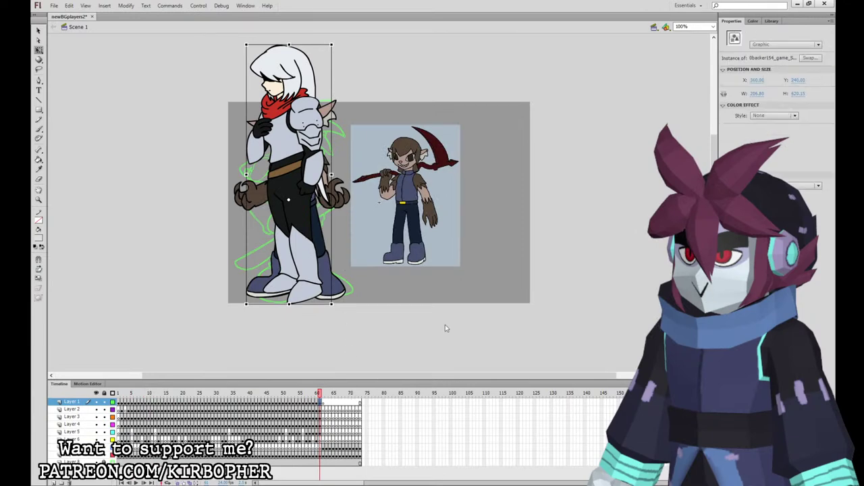
key(ctrl+z)
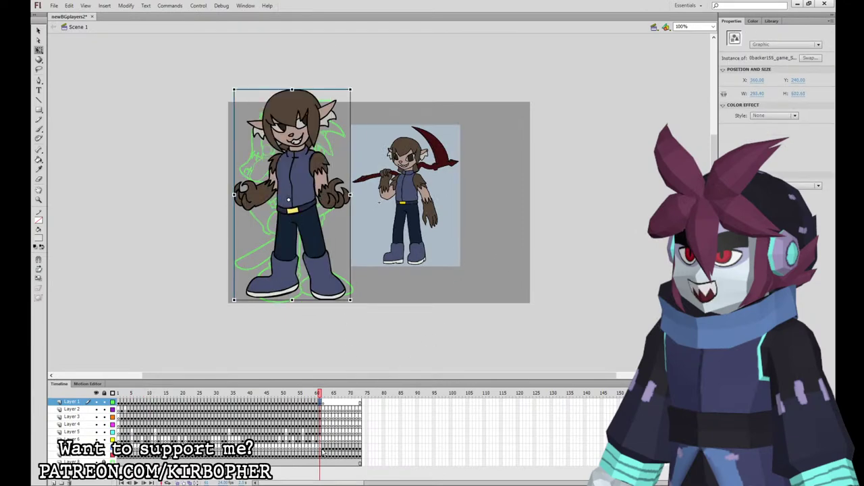
click(323, 449)
Brush the long black fringe and side hair strands over the sketch on Layer 2 at frame 62.
click(327, 403)
click(324, 403)
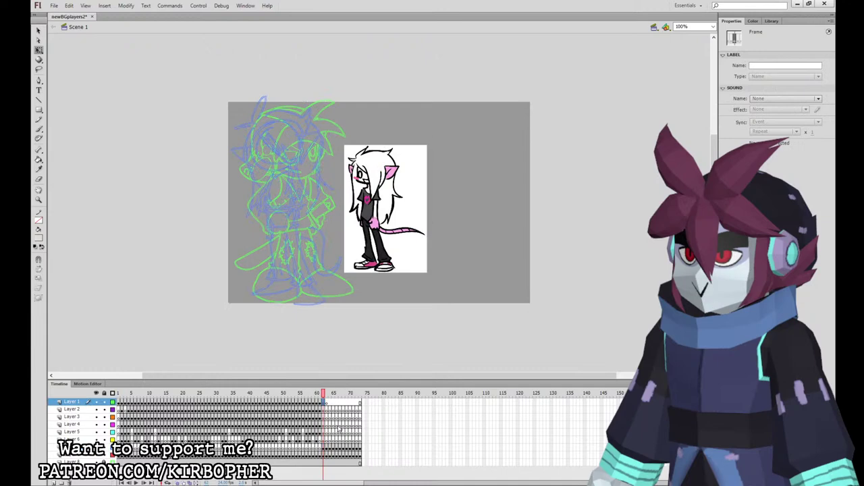
click(326, 410)
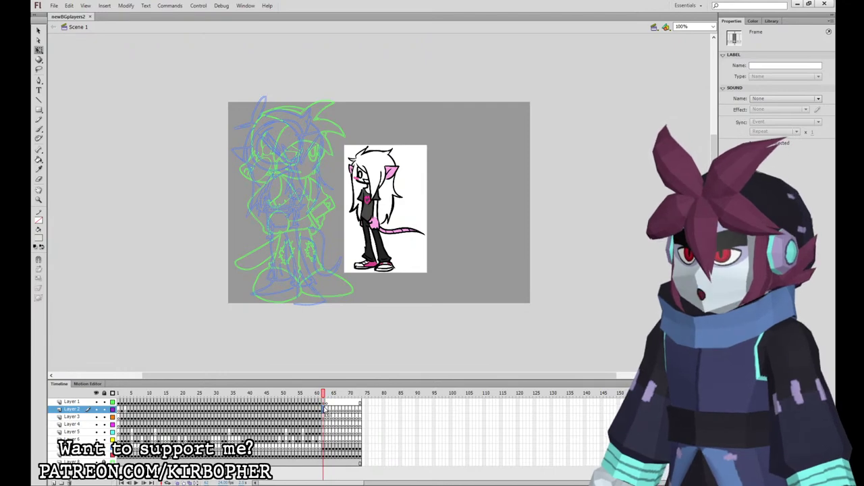
click(485, 237)
key(ctrl+equal)
drag(532, 241, 616, 326)
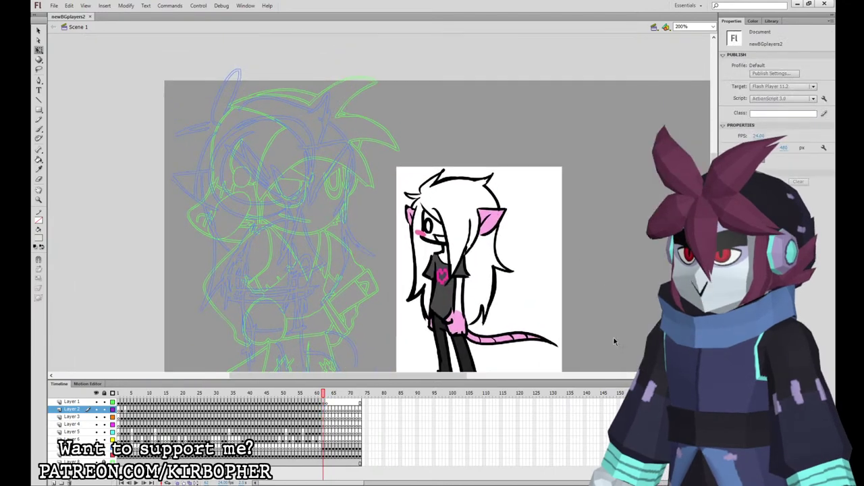
key(b)
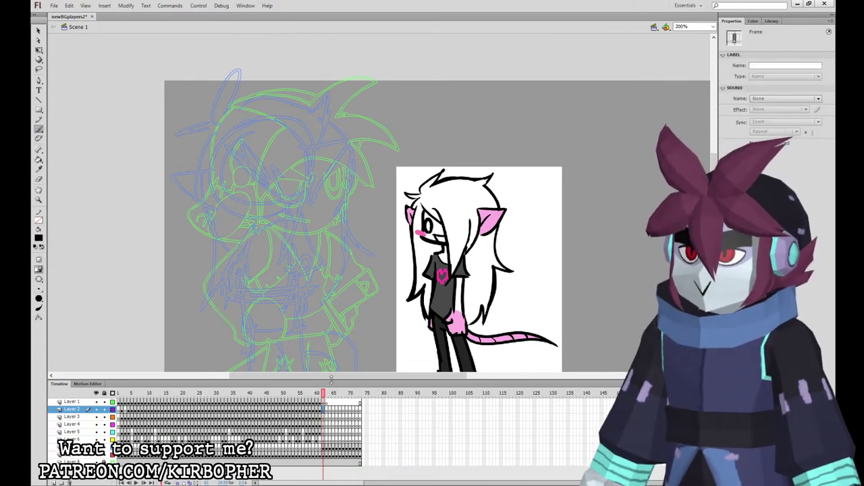
mouse_move(238, 157)
mouse_down()
mouse_move(252, 168)
mouse_move(279, 265)
mouse_move(308, 155)
mouse_up()
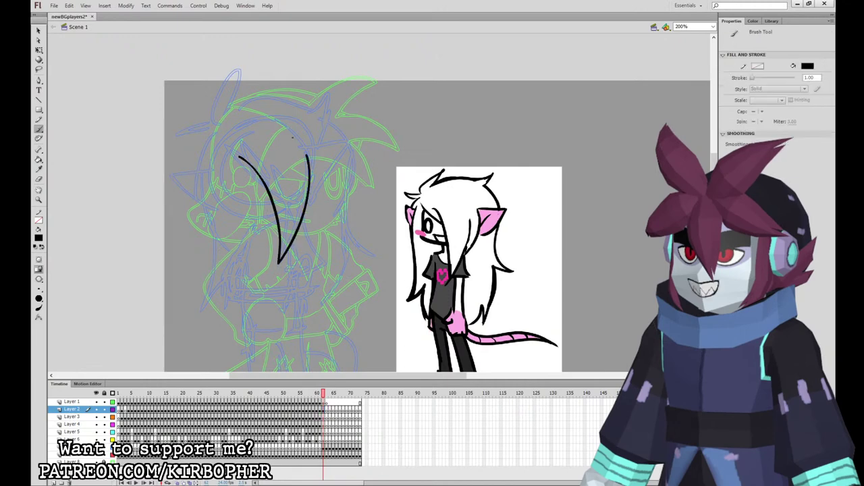
mouse_move(306, 201)
mouse_down()
mouse_move(324, 141)
mouse_move(313, 131)
mouse_move(317, 204)
mouse_move(317, 137)
mouse_up()
key(ctrl+z)
drag(210, 150, 265, 184)
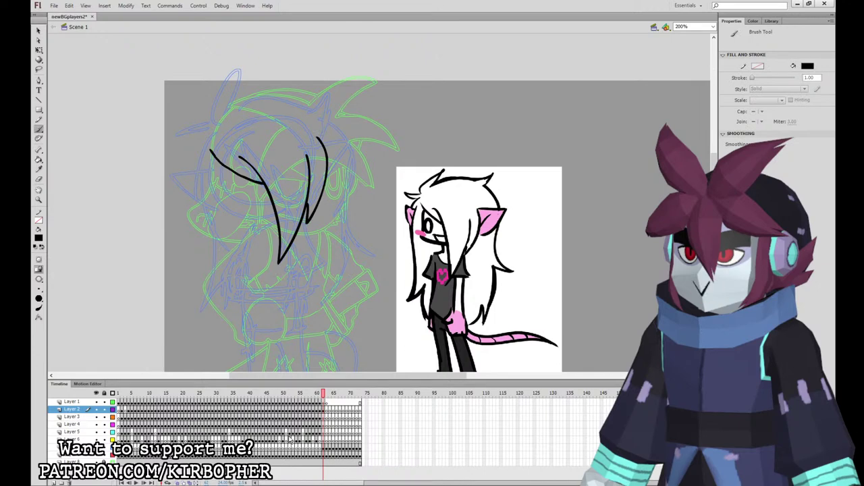
mouse_move(202, 151)
mouse_down()
mouse_move(227, 238)
mouse_move(211, 169)
mouse_move(236, 238)
mouse_move(228, 216)
mouse_up()
key(ctrl+z)
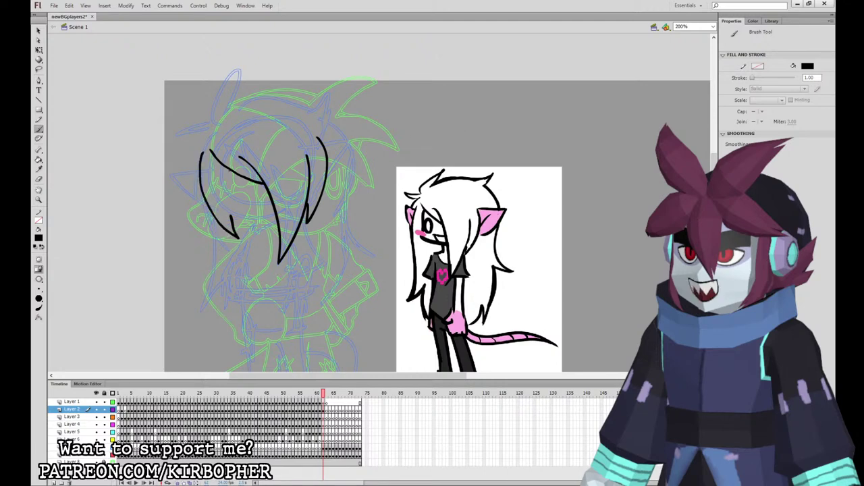
Draw the face outline, smile and oval eye in black beneath the fringe, redrawing the eye once.
mouse_move(213, 155)
mouse_down()
mouse_move(227, 211)
mouse_move(276, 218)
mouse_up()
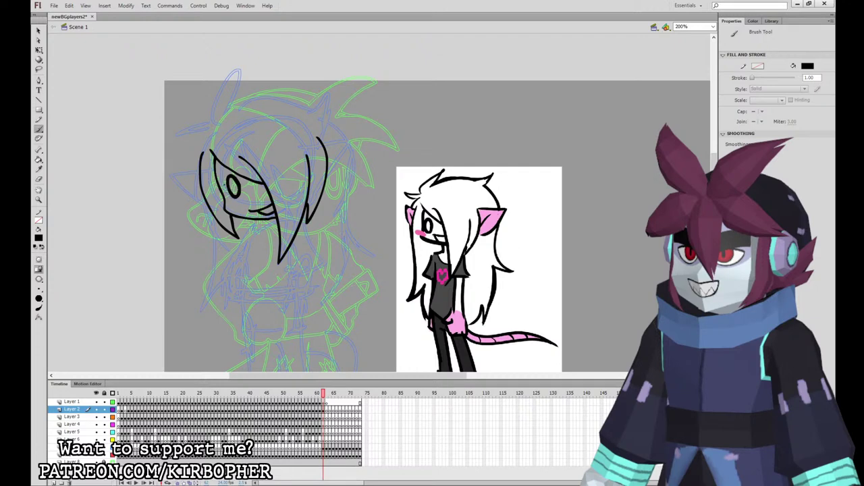
key(ctrl+z)
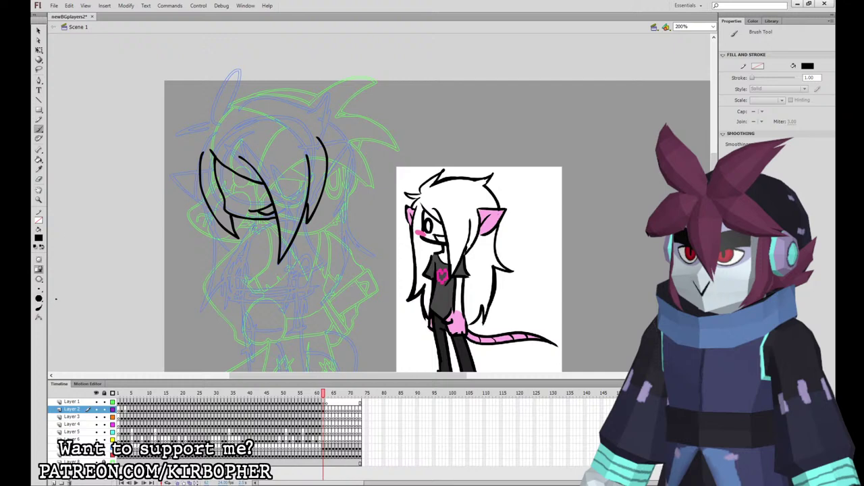
drag(231, 173, 229, 195)
Sample the pink of the reference's cheek and brush a small blush mark below the eye.
key(i)
click(421, 233)
key(b)
drag(224, 199, 230, 201)
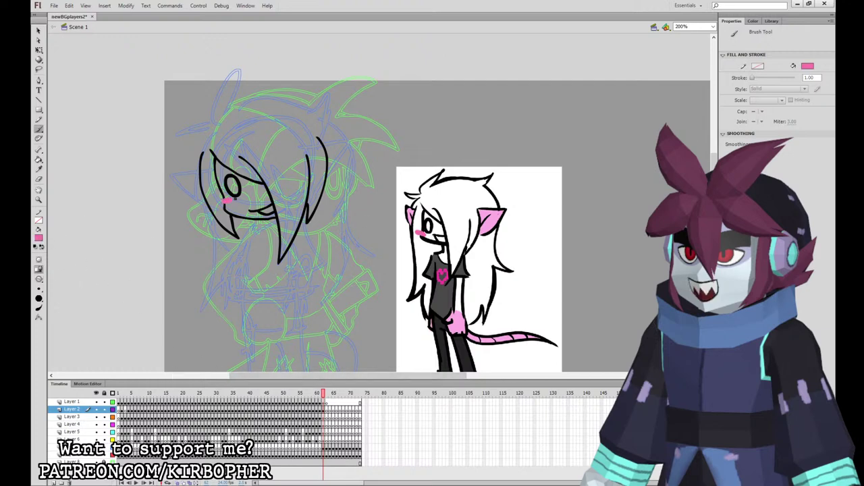
Fill the face, eye and mouth area with white sampled from the reference image.
click(40, 169)
click(440, 228)
click(233, 186)
click(252, 194)
click(266, 211)
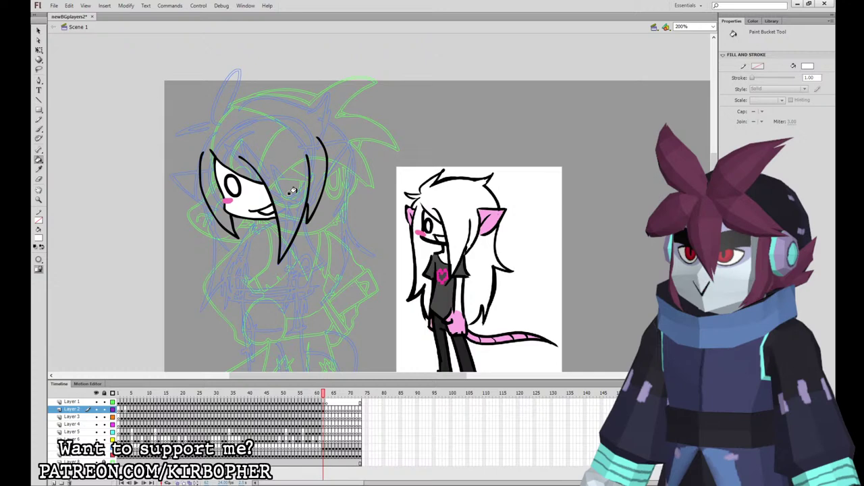
Draw both pointed ears in black on Layer 2, including their inner ear lines.
key(b)
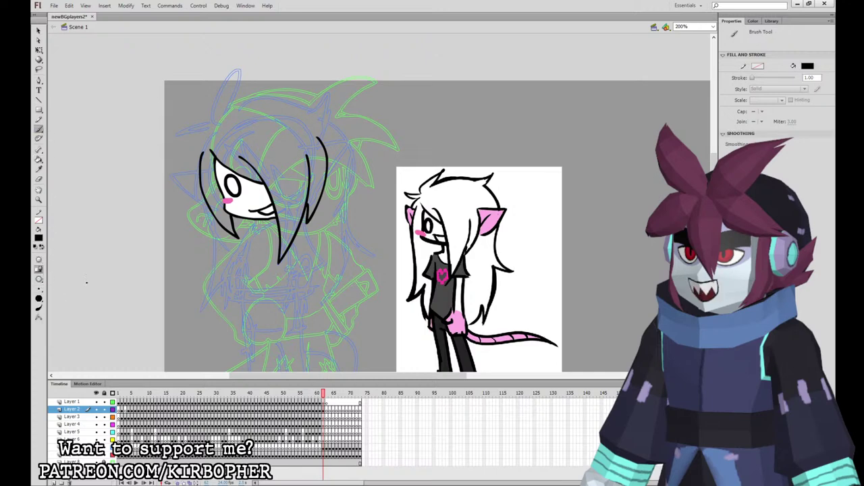
click(326, 409)
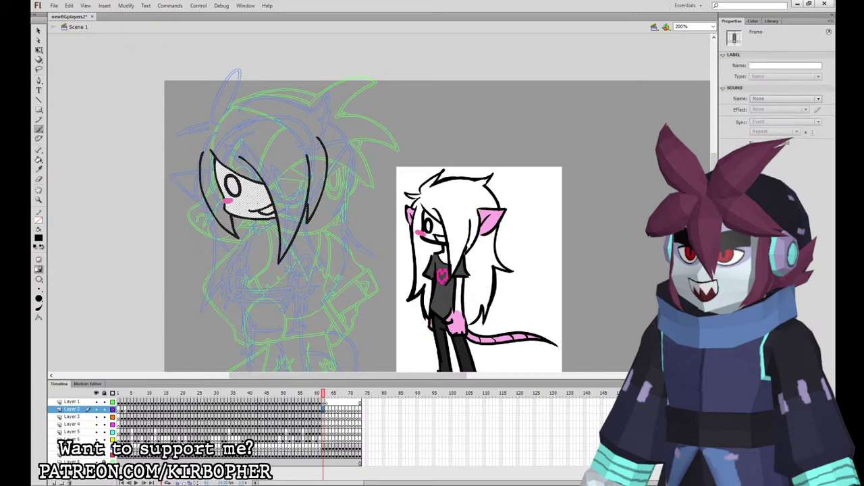
drag(173, 166, 202, 198)
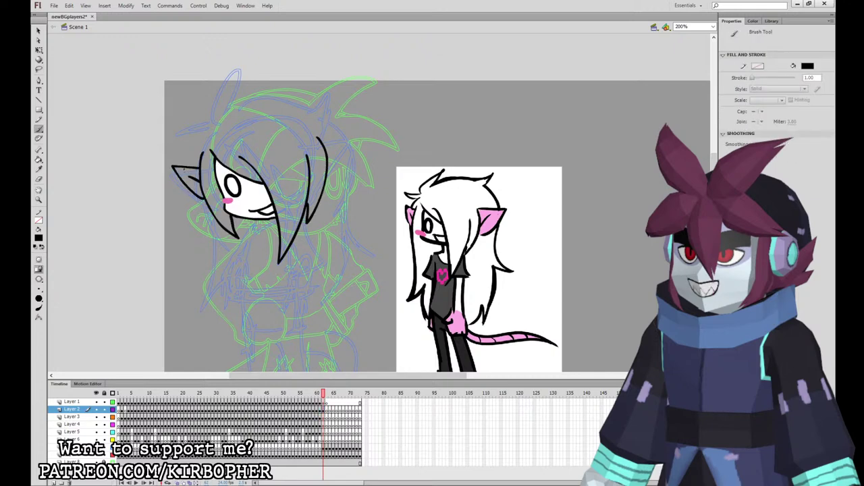
mouse_move(325, 187)
mouse_down()
mouse_move(350, 141)
mouse_move(328, 149)
mouse_up()
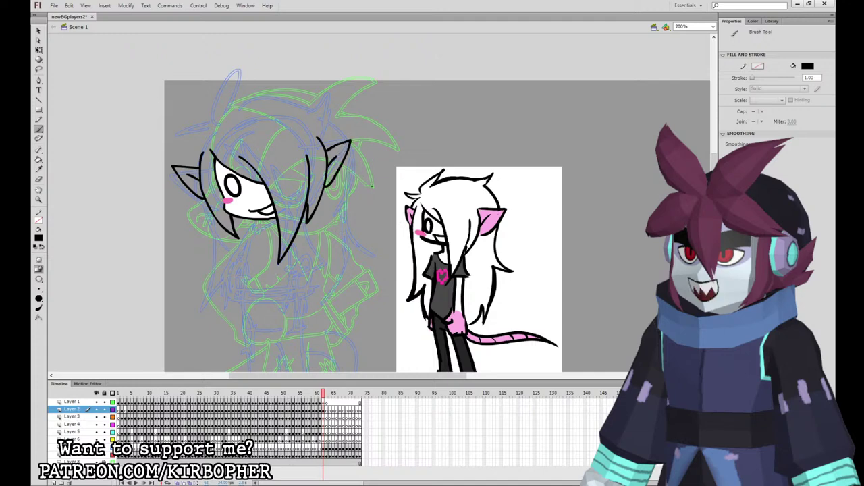
Draw the spiky outline of the top hair and move it in place to the layer below Layer 5.
mouse_move(321, 101)
mouse_down()
mouse_move(252, 96)
mouse_move(237, 105)
mouse_move(247, 74)
mouse_move(175, 128)
mouse_up()
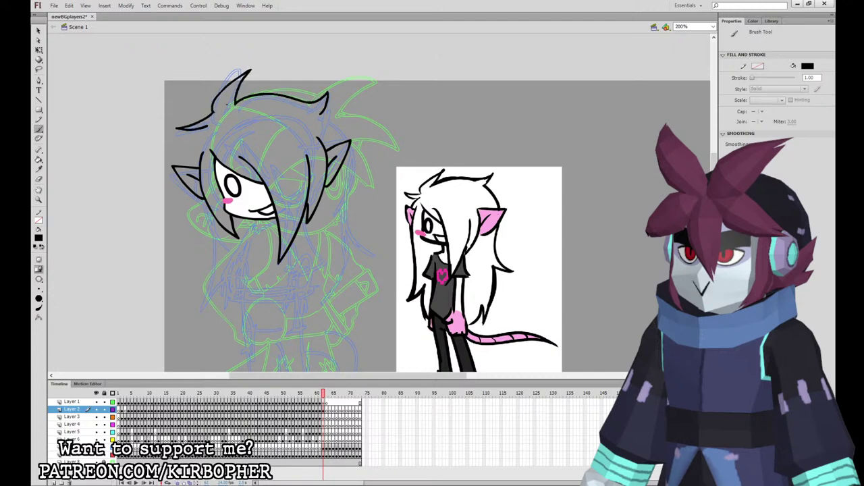
key(q)
click(325, 104)
key(ctrl+x)
click(323, 440)
click(621, 231)
key(ctrl+shift+v)
click(634, 246)
click(324, 439)
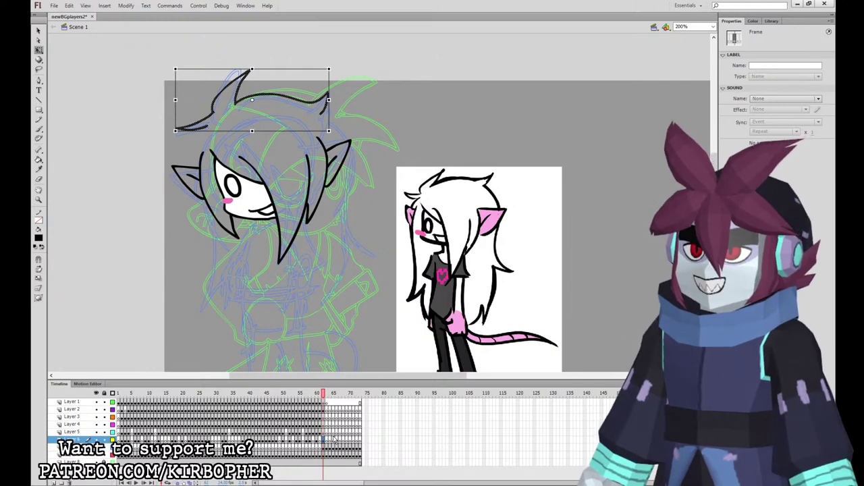
Draw the character's crossed arms and hands in black on Layer 3, undoing and redrawing faulty strokes.
key(b)
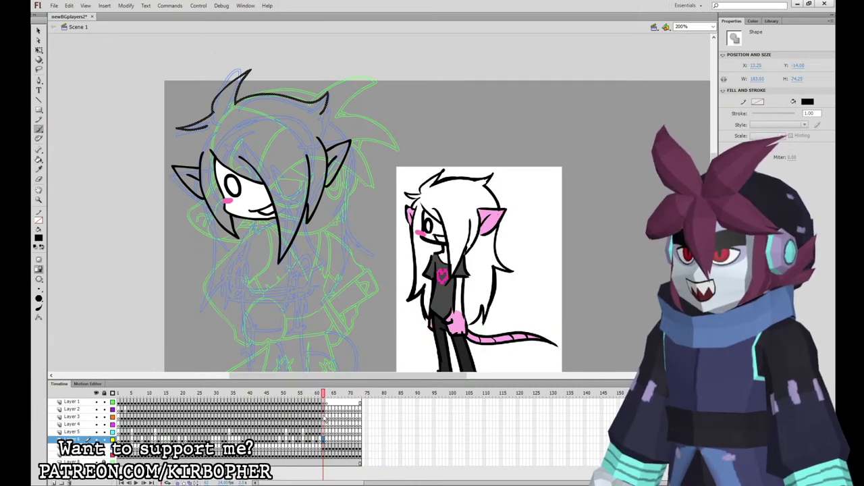
click(323, 417)
mouse_move(281, 287)
mouse_down()
mouse_move(286, 257)
mouse_move(228, 262)
mouse_move(242, 250)
mouse_move(232, 250)
mouse_move(237, 238)
mouse_move(245, 232)
mouse_move(292, 276)
mouse_move(321, 249)
mouse_move(310, 231)
mouse_move(299, 253)
mouse_move(320, 256)
mouse_move(294, 255)
mouse_move(320, 251)
mouse_move(318, 233)
mouse_up()
key(ctrl+z)
key(ctrl+z)
key(ctrl+z)
key(ctrl+z)
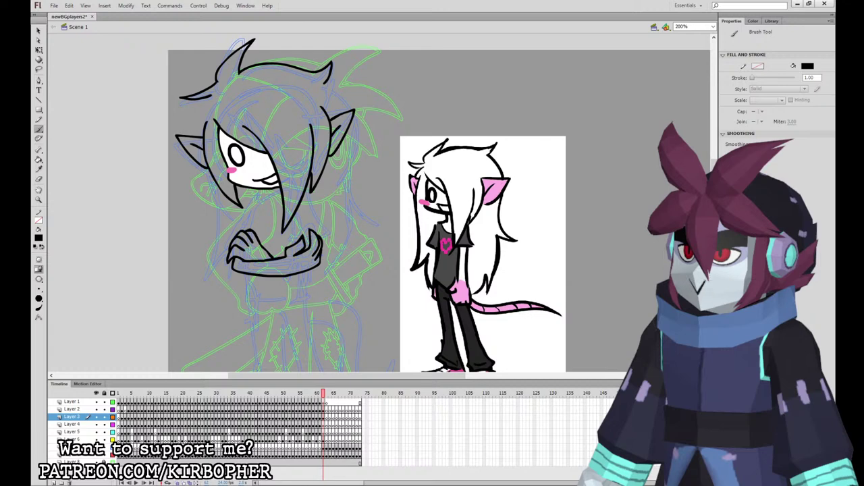
Draw the T-shirt's sleeves, collar and sides above the crossed arms on Layer 3.
drag(295, 235, 322, 227)
drag(305, 186, 323, 231)
mouse_move(290, 191)
mouse_down()
mouse_move(263, 170)
mouse_move(267, 195)
mouse_move(248, 203)
mouse_move(239, 231)
mouse_up()
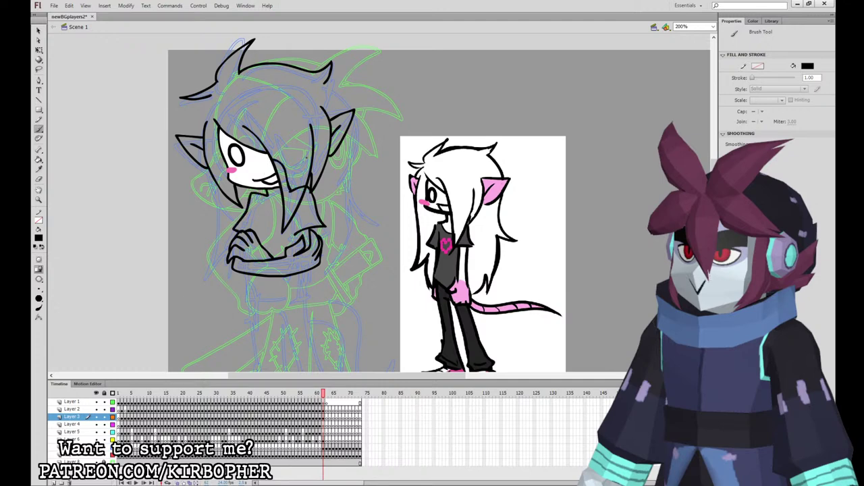
drag(264, 195, 253, 233)
key(ctrl+z)
drag(285, 207, 297, 190)
Brush a heart outline on the shirt in the reference's pink and fill the shirt with its sampled dark grey.
click(443, 239)
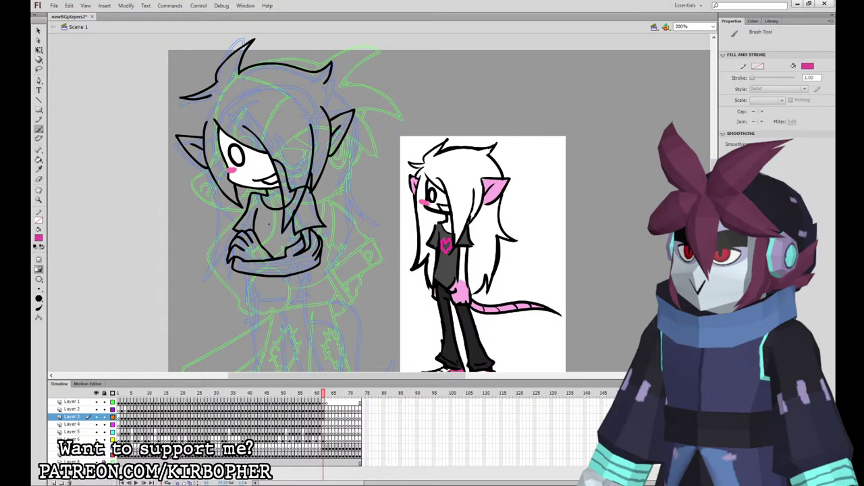
drag(269, 219, 265, 237)
key(k)
click(452, 266)
click(297, 213)
Fill the neck area above the collar with white.
click(40, 239)
click(256, 168)
click(274, 195)
click(39, 129)
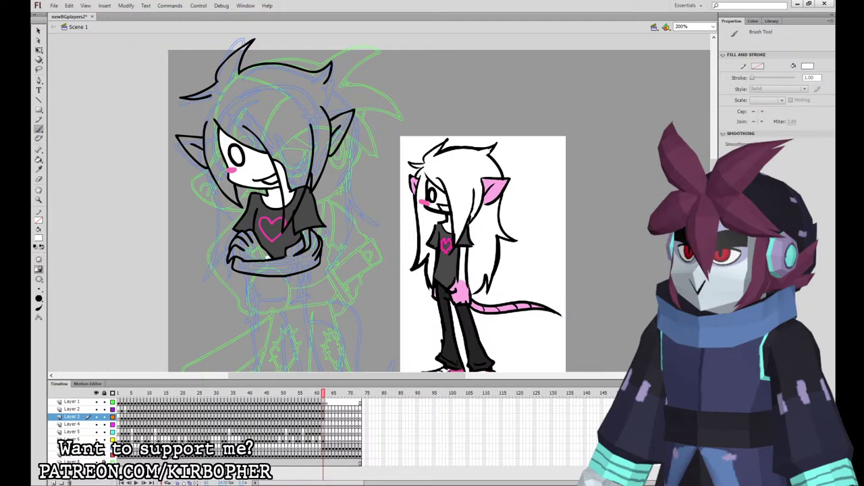
Fill the character's bare forearms with white, leaving the hands unfilled.
click(38, 160)
click(262, 265)
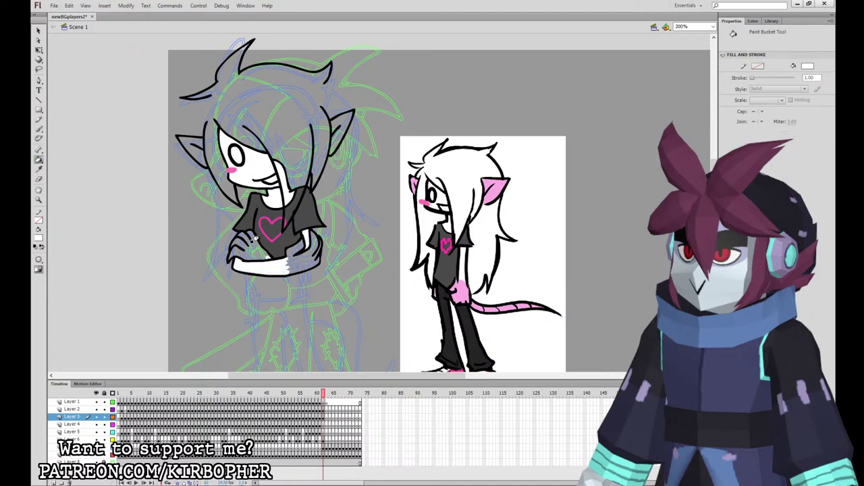
click(39, 131)
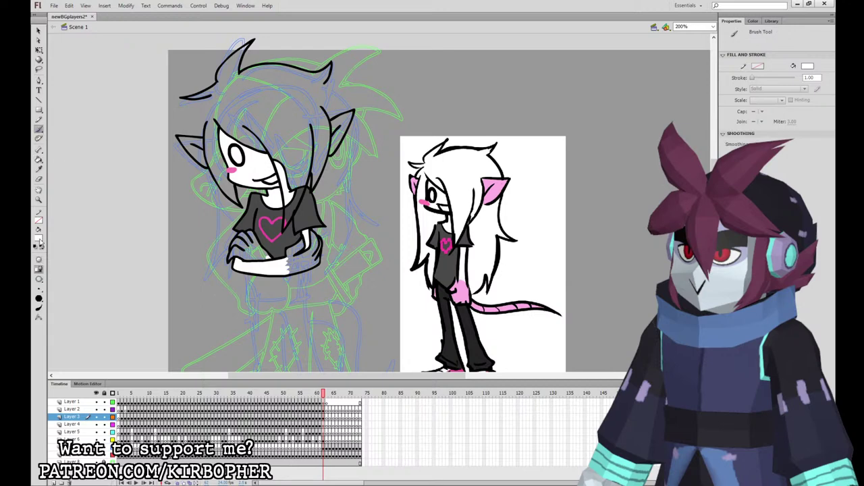
Fill both ears and both hands with the reference's light pink.
click(38, 161)
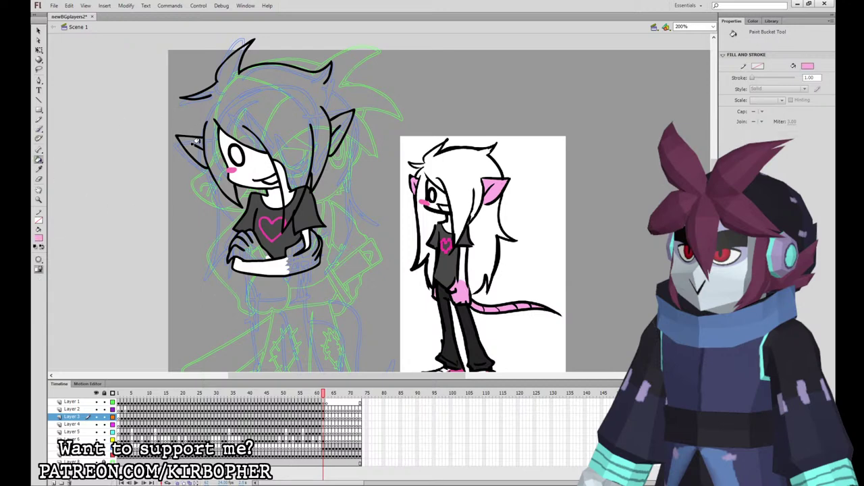
click(330, 126)
click(194, 141)
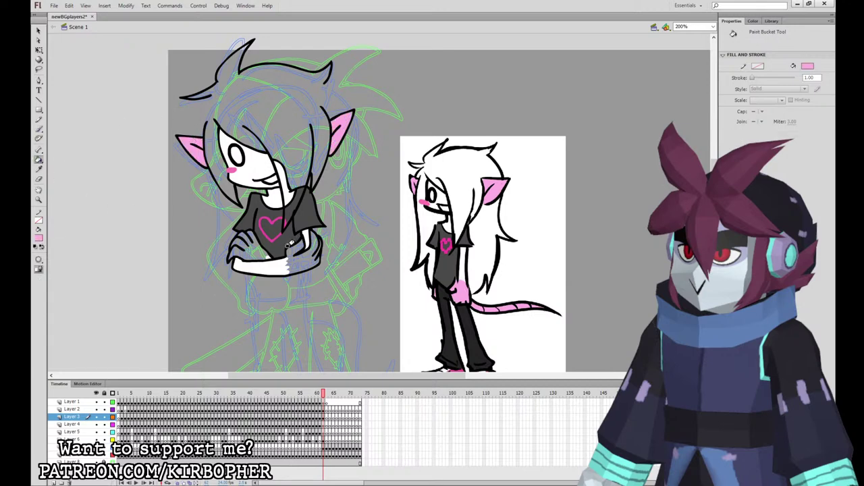
click(295, 238)
click(260, 239)
Draw the T-shirt's lower sides and hem in black below the crossed arms on Layer 3.
click(39, 131)
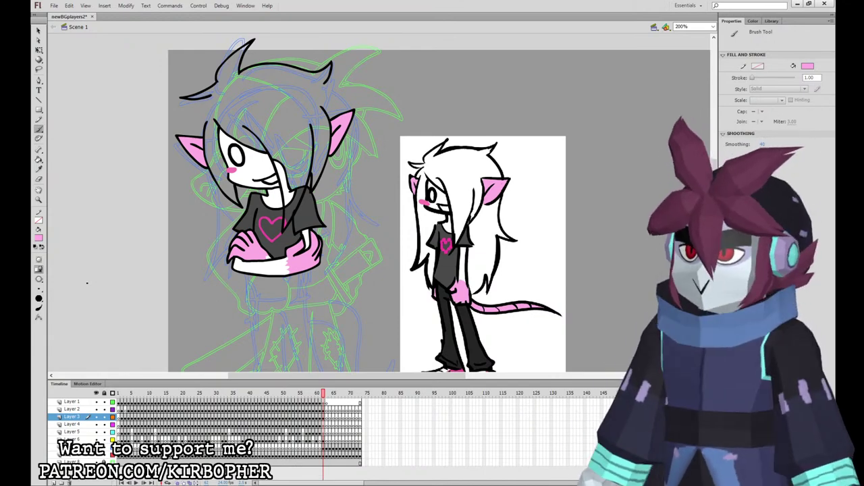
click(39, 238)
click(52, 262)
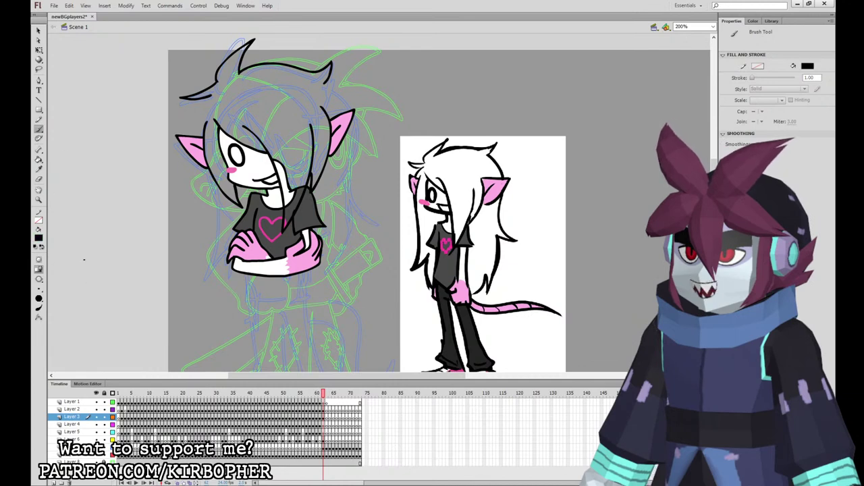
click(325, 417)
click(325, 416)
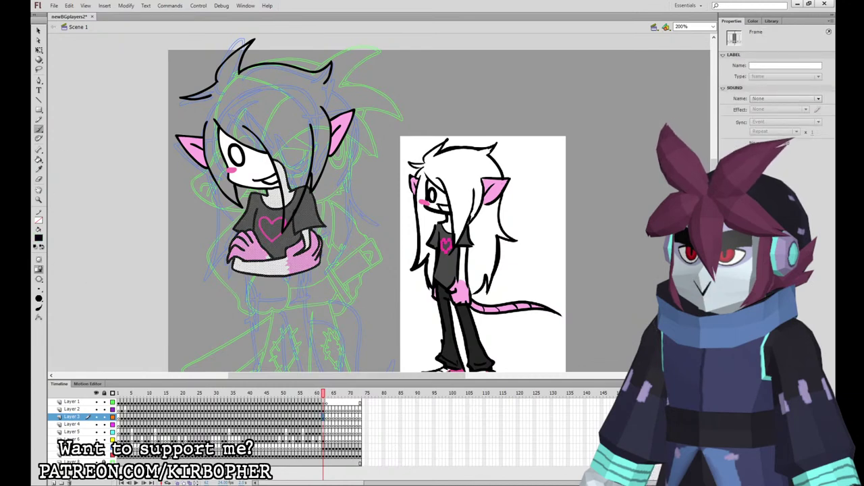
key(b)
mouse_move(249, 270)
mouse_down()
mouse_move(259, 301)
mouse_move(316, 292)
mouse_move(311, 249)
mouse_up()
Draw the flared trousers with their cuff lines in black on Layer 4, undoing and redrawing a faulty leg stroke.
mouse_move(482, 318)
mouse_down()
mouse_move(468, 231)
mouse_move(464, 239)
mouse_up()
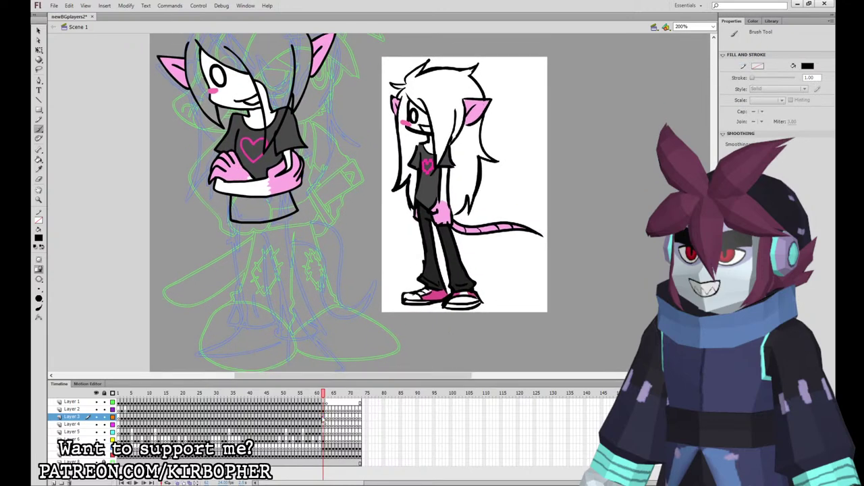
click(325, 424)
mouse_move(235, 209)
mouse_down()
mouse_move(230, 311)
mouse_move(274, 324)
mouse_up()
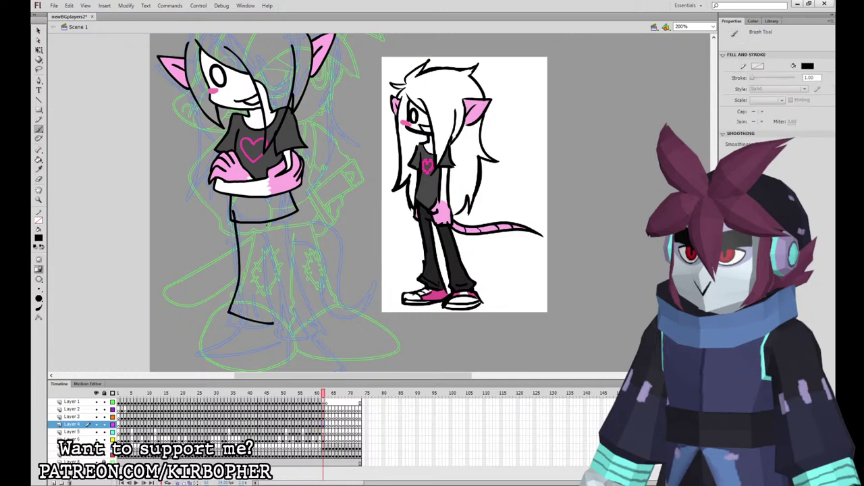
drag(264, 236, 284, 328)
key(ctrl+z)
mouse_move(252, 233)
mouse_down()
mouse_move(276, 269)
mouse_move(282, 333)
mouse_move(325, 315)
mouse_move(268, 203)
mouse_move(234, 214)
mouse_up()
mouse_move(261, 239)
mouse_down()
mouse_move(274, 323)
mouse_move(262, 314)
mouse_move(315, 315)
mouse_up()
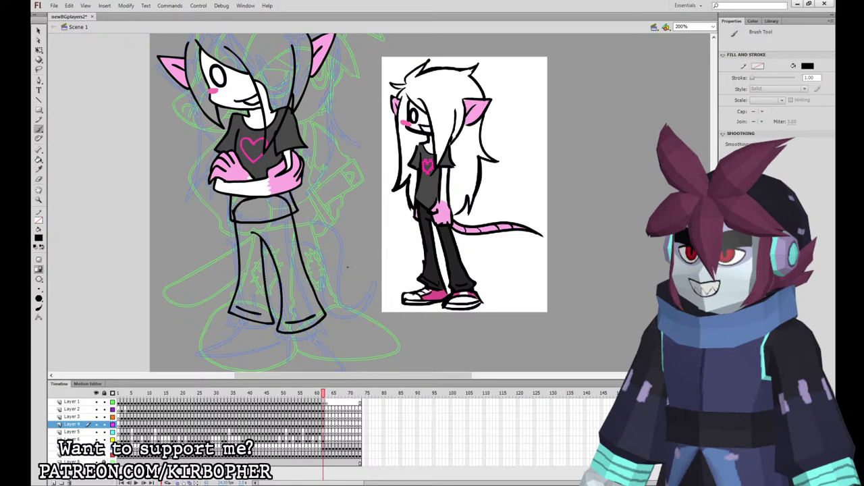
Outline both shoes below the trouser cuffs on Layer 4 and add the first shoe's sole line, undoing faulty strokes.
scroll(454, 314, down, 3)
mouse_move(301, 267)
mouse_down()
mouse_move(308, 308)
mouse_move(347, 305)
mouse_move(349, 278)
mouse_move(334, 257)
mouse_move(297, 296)
mouse_move(314, 308)
mouse_move(341, 304)
mouse_move(340, 280)
mouse_move(299, 298)
mouse_move(317, 307)
mouse_move(351, 299)
mouse_move(334, 256)
mouse_up()
key(ctrl+z)
key(ctrl+z)
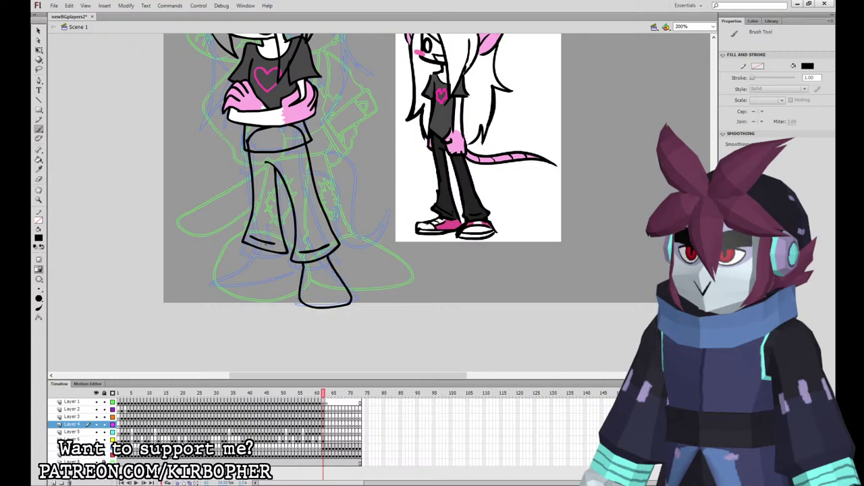
mouse_move(251, 247)
mouse_down()
mouse_move(204, 271)
mouse_move(230, 285)
mouse_move(297, 285)
mouse_move(280, 256)
mouse_up()
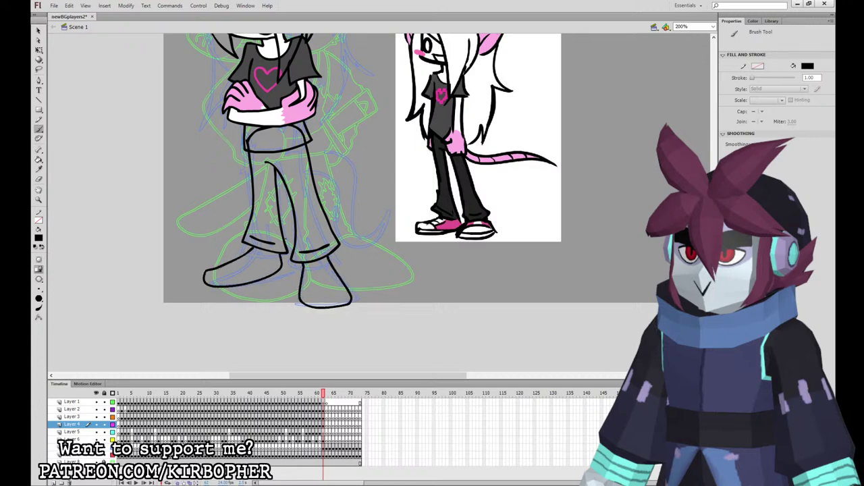
mouse_move(206, 278)
mouse_down()
mouse_move(280, 264)
mouse_move(205, 279)
mouse_up()
key(ctrl+z)
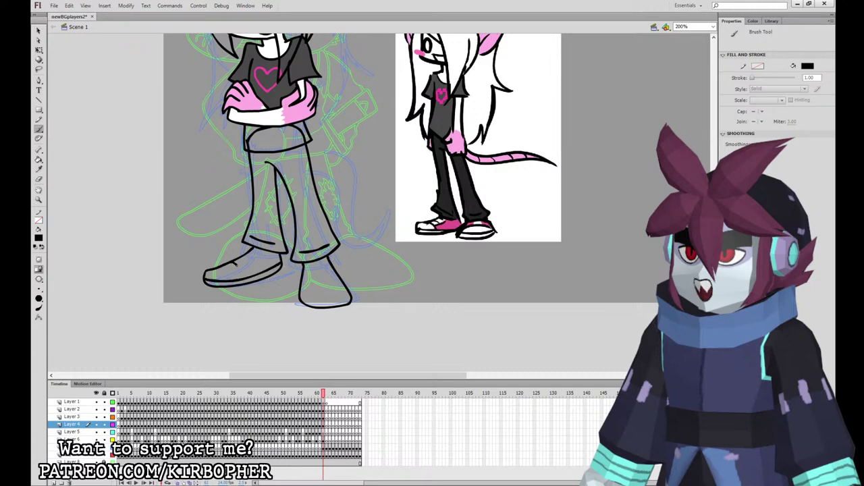
Draw the second shoe's sole line plus the toe caps, tongues and laces of both shoes, redrawing faulty strokes.
drag(351, 301, 298, 300)
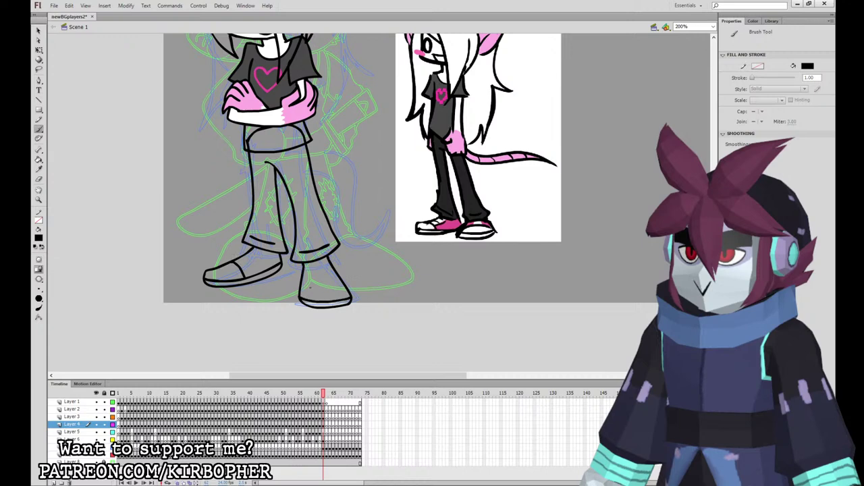
key(ctrl+z)
mouse_move(351, 298)
mouse_down()
mouse_move(300, 296)
mouse_move(330, 278)
mouse_move(303, 296)
mouse_move(345, 287)
mouse_move(307, 288)
mouse_move(304, 297)
mouse_up()
key(ctrl+z)
drag(240, 266, 264, 251)
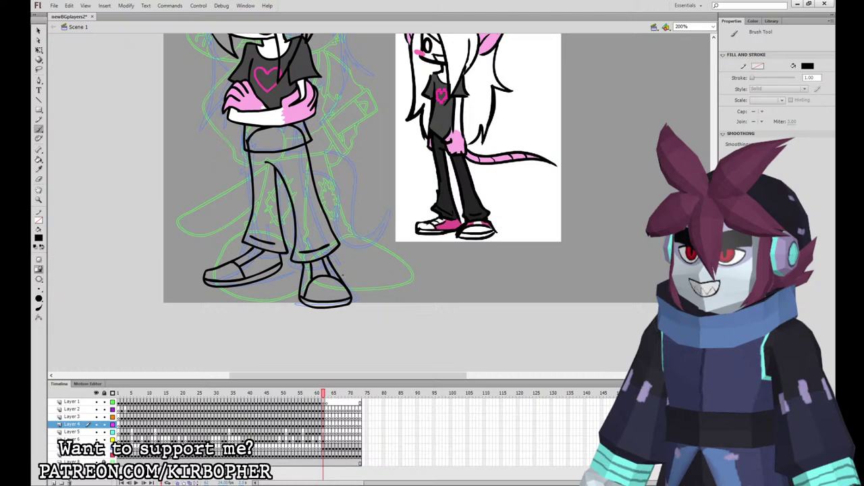
drag(242, 257, 253, 256)
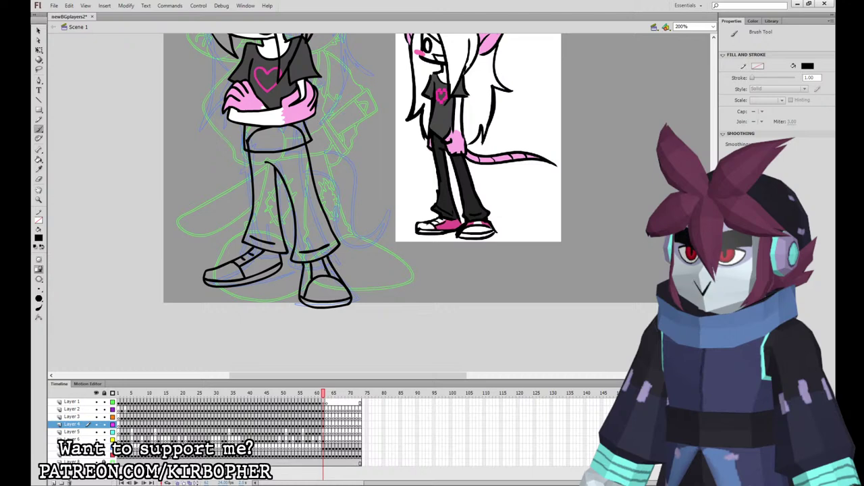
Draw the curved tail with its segment lines in black on Layer 5.
drag(463, 255, 468, 309)
click(323, 425)
click(324, 432)
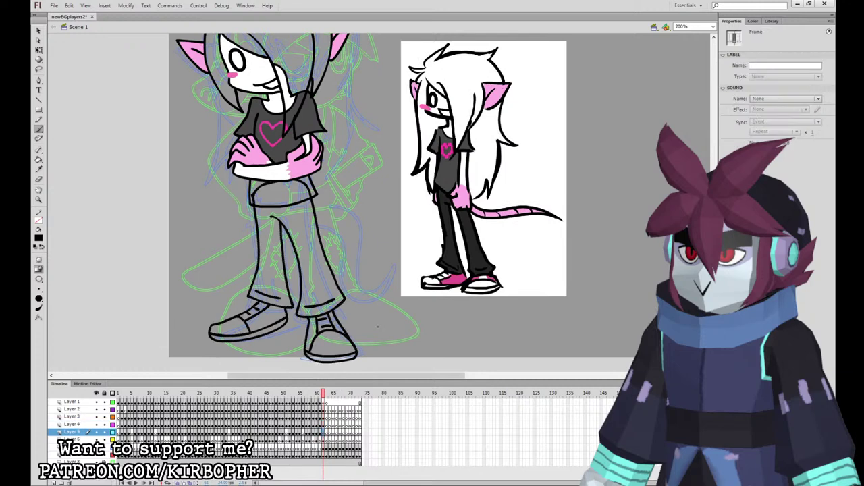
drag(535, 262, 519, 283)
mouse_move(272, 232)
mouse_down()
mouse_move(358, 314)
mouse_move(336, 260)
mouse_move(301, 230)
mouse_up()
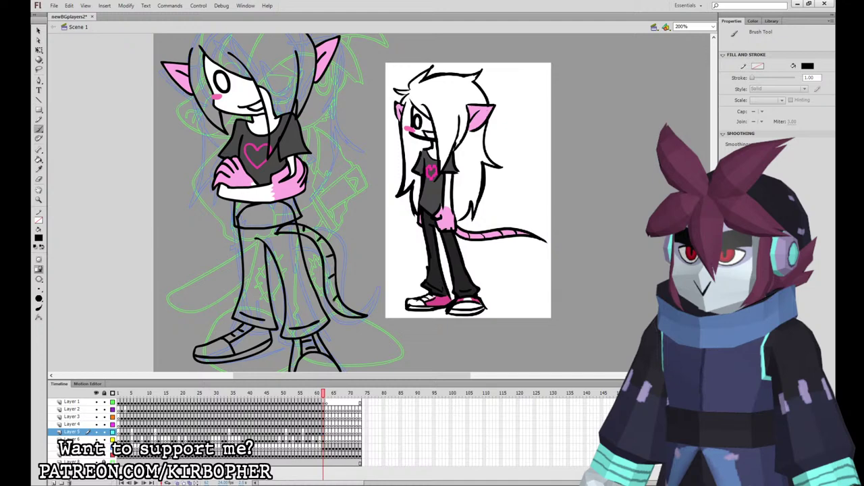
Draw the long back hair's outline from the head down past the waist on Layer 6.
drag(483, 234, 509, 338)
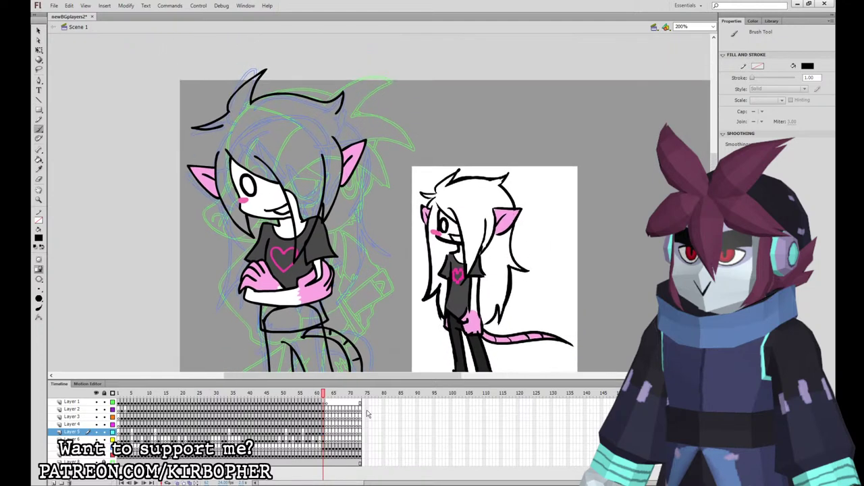
click(323, 440)
mouse_move(223, 126)
mouse_down()
mouse_move(203, 165)
mouse_move(215, 283)
mouse_move(304, 351)
mouse_move(302, 315)
mouse_move(361, 242)
mouse_move(391, 251)
mouse_move(362, 219)
mouse_move(353, 133)
mouse_move(334, 114)
mouse_up()
key(Escape)
Fill the tail with light pink and the trousers with near-black sampled from the reference.
click(39, 169)
drag(412, 289, 422, 185)
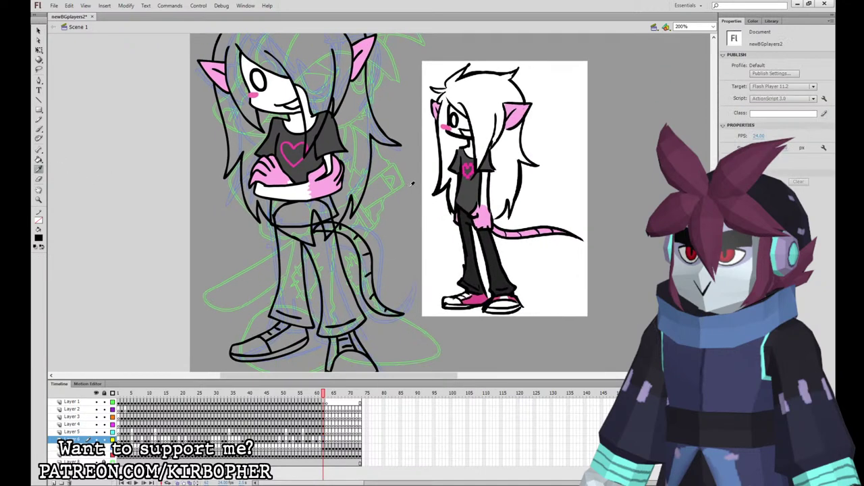
key(k)
click(345, 233)
click(488, 274)
click(333, 302)
Fill the side panels of both shoes with the dark pink sampled from the reference's shoe.
click(39, 239)
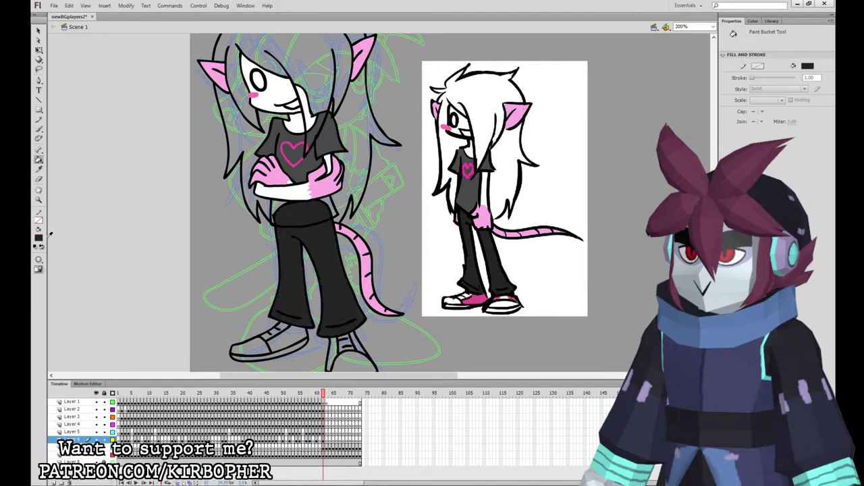
click(478, 299)
click(296, 335)
click(330, 354)
click(354, 344)
drag(410, 293, 409, 237)
Sample white from the forearm and fill both shoes' toe caps, tongues and soles with it.
click(39, 238)
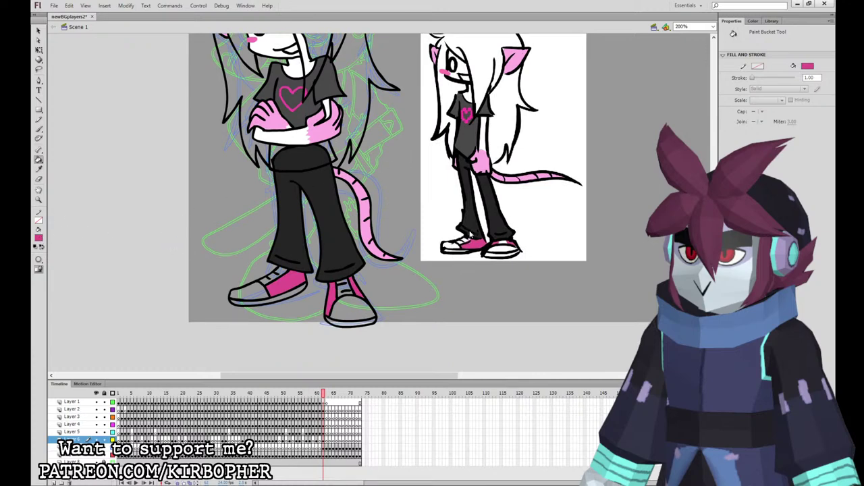
click(38, 170)
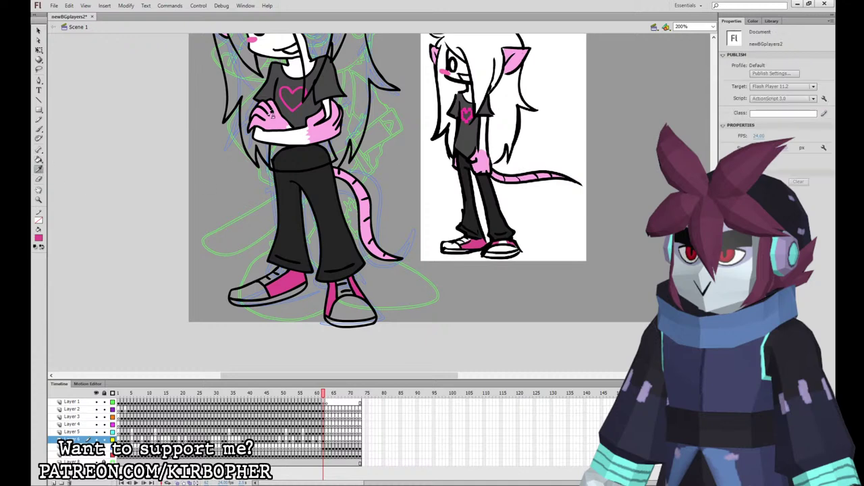
click(288, 137)
click(248, 290)
click(264, 279)
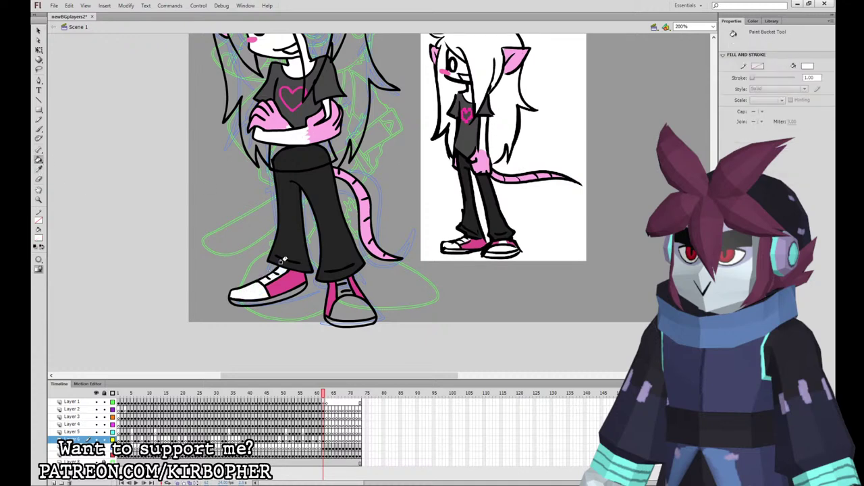
click(296, 293)
click(340, 291)
click(346, 305)
click(345, 324)
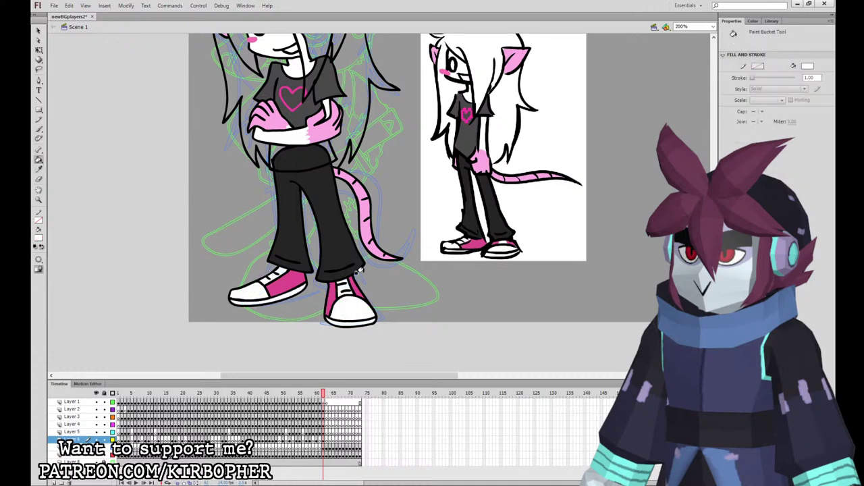
Fill the long back hair with white on Layer 6.
drag(362, 109, 355, 201)
click(353, 200)
scroll(368, 195, up, 1)
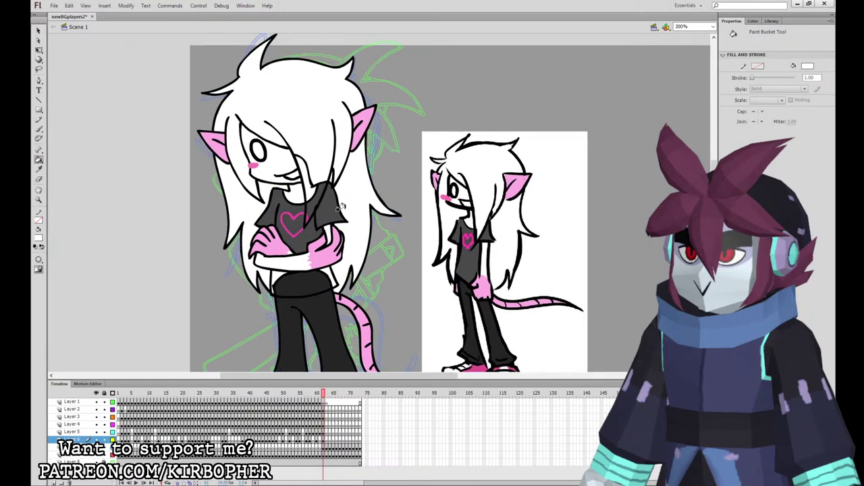
Brush a white line across the top of the fringe on Layer 2 to close off its area.
click(42, 127)
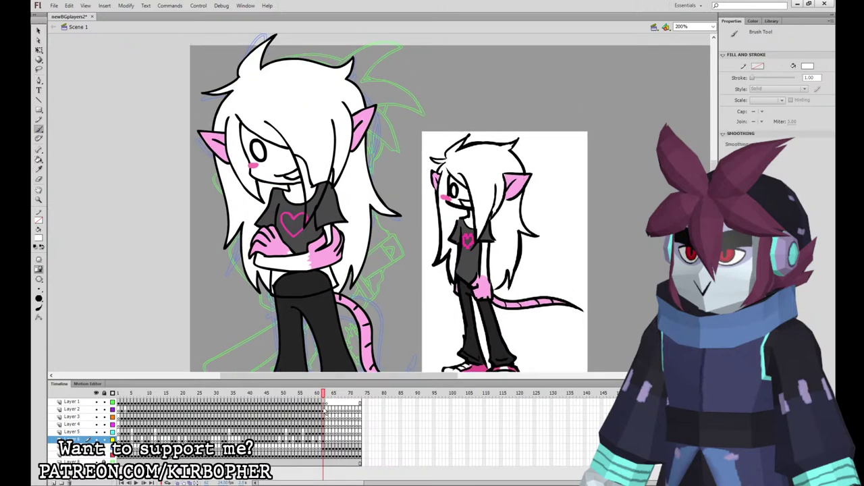
click(324, 409)
drag(342, 103, 245, 103)
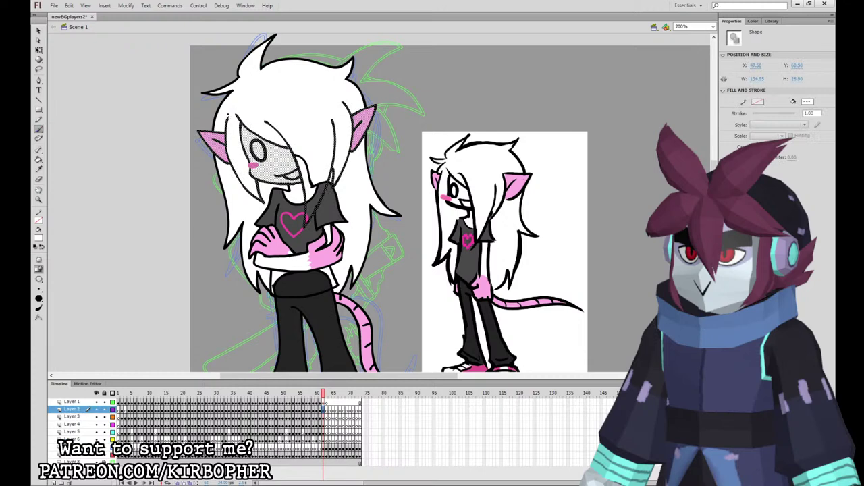
Fill the T-shirt's lower part below the crossed arms with the shirt's dark grey.
key(k)
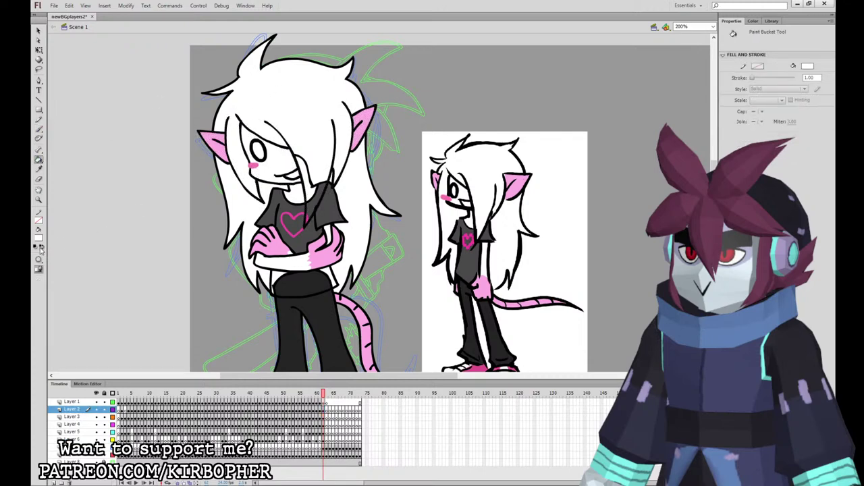
click(315, 231)
click(317, 274)
Sample the hair's white and fill the fringe on Layer 2, including the lock hanging over the shirt.
click(39, 169)
click(300, 119)
click(323, 409)
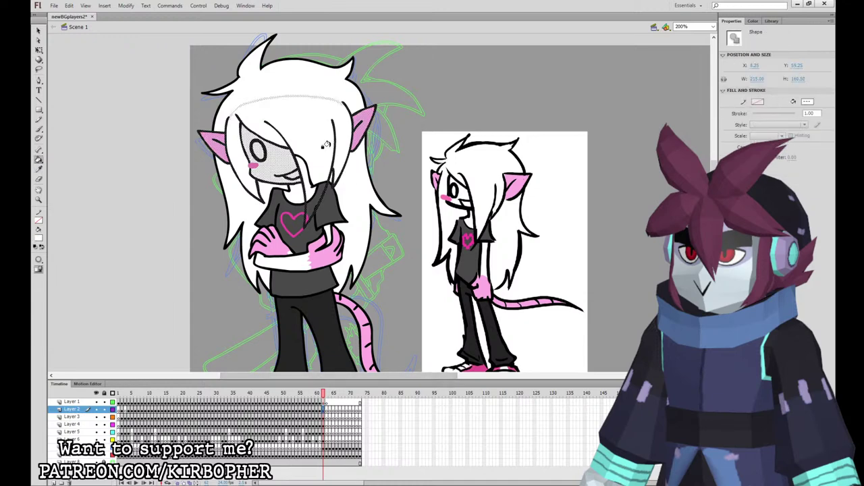
click(39, 127)
click(349, 106)
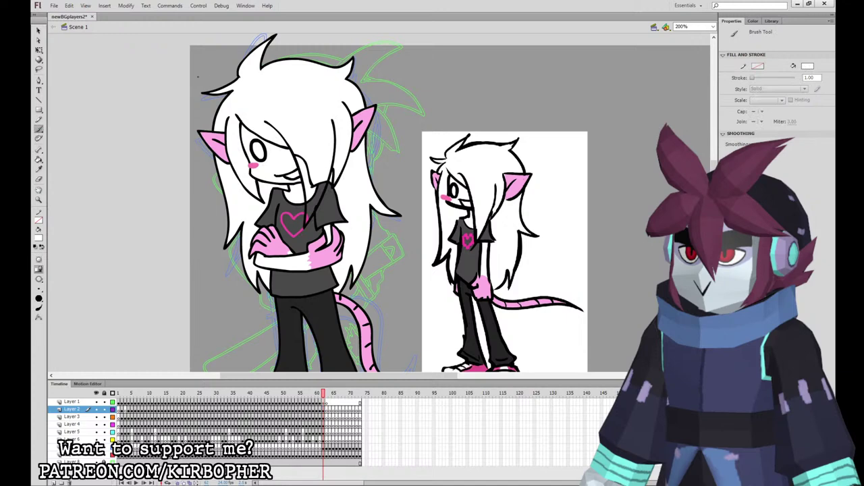
key(k)
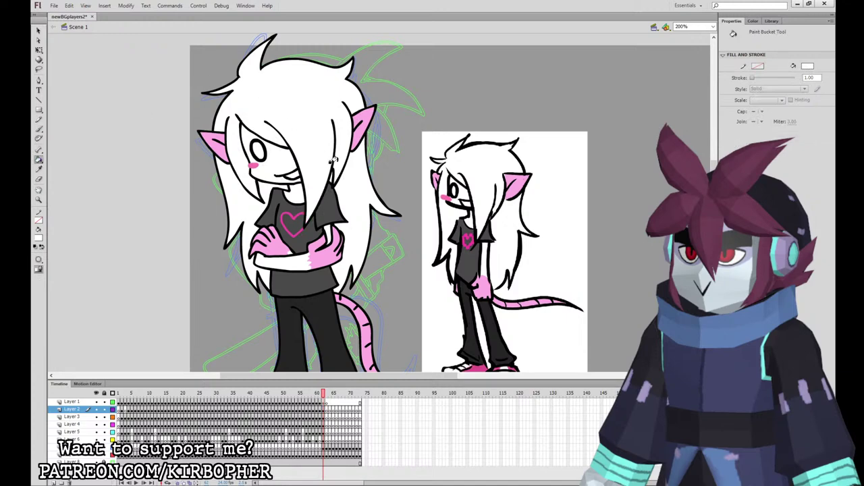
Fill the character's face, neck and bare forearm with a very pale pink skin tone on Layer 2 and the body.
click(38, 31)
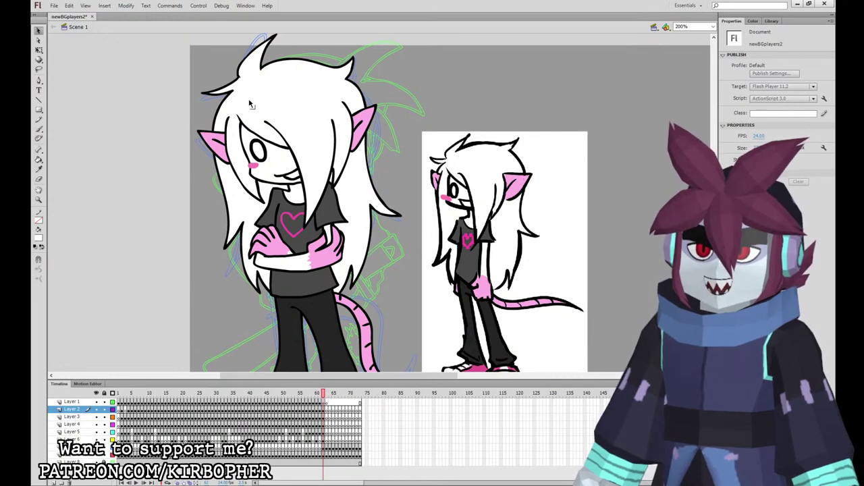
click(38, 160)
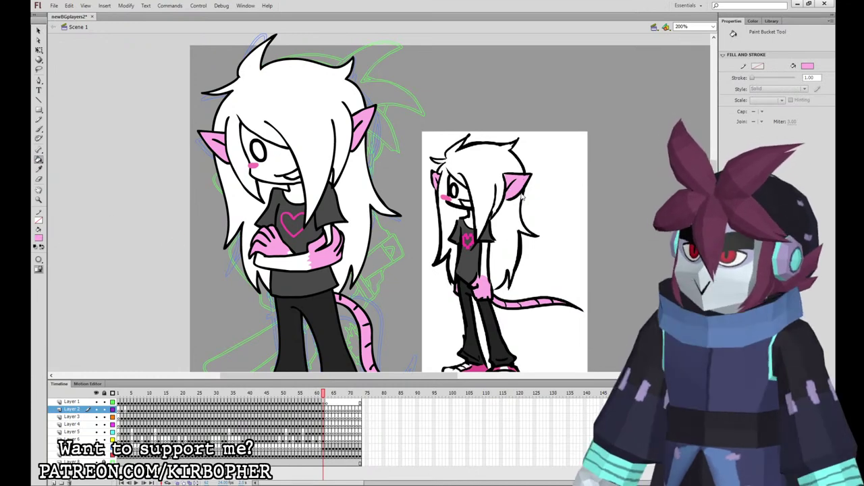
click(296, 328)
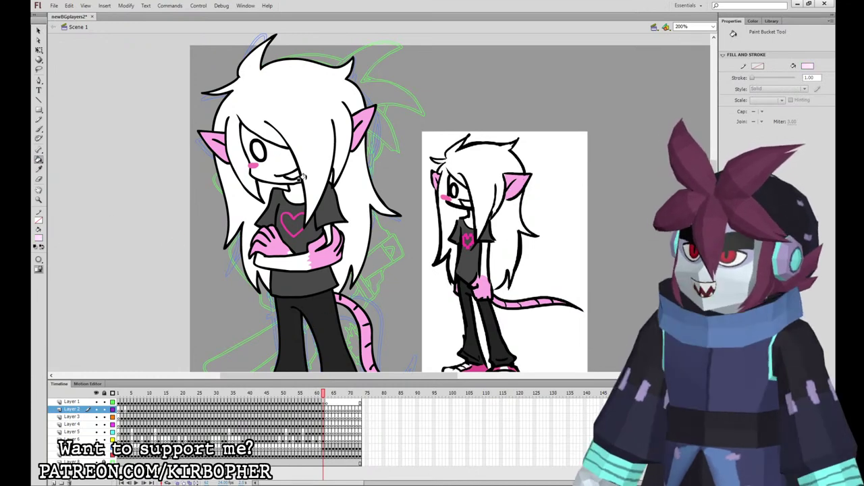
click(281, 162)
click(291, 194)
click(288, 255)
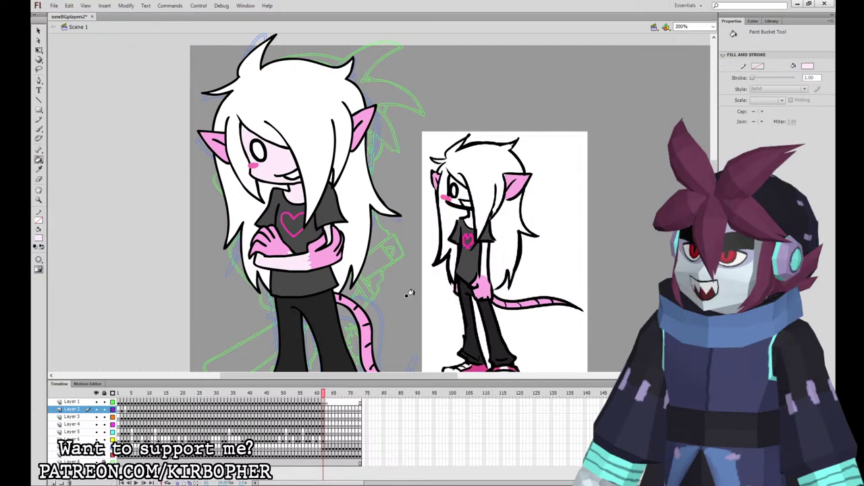
key(ctrl+minus)
drag(458, 323, 436, 313)
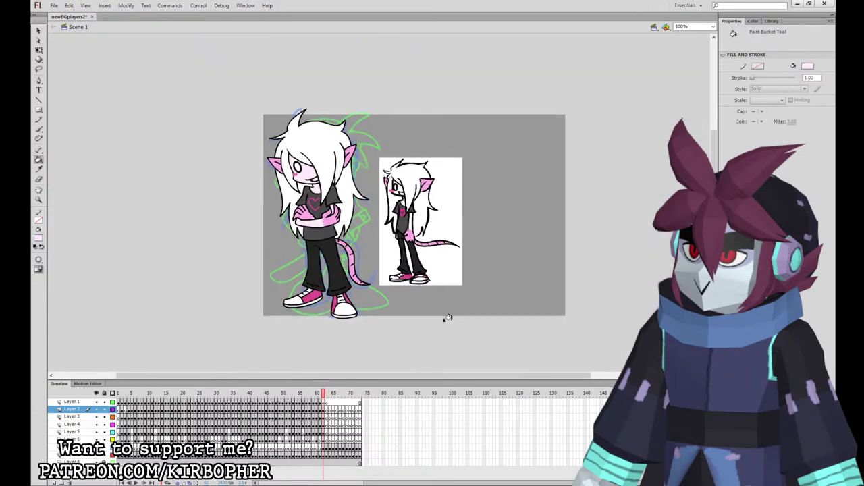
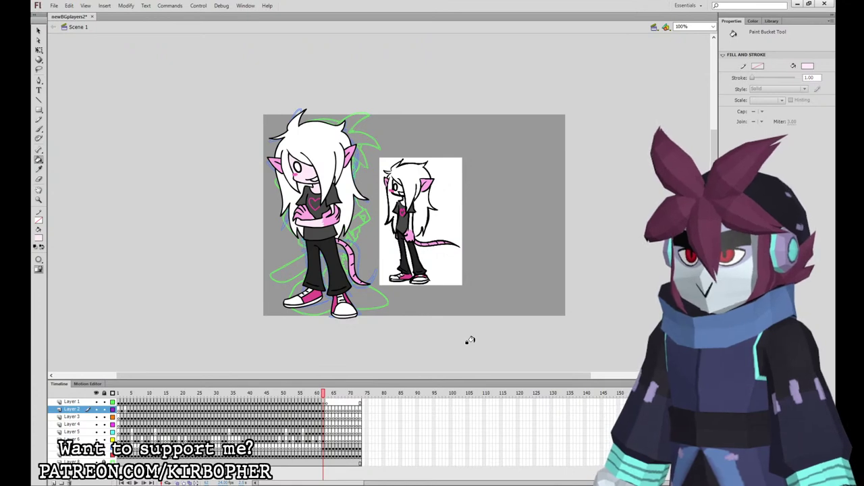
Look through the library's existing character symbols and convert the head artwork on Layer 2 into the symbol 0backer156_game1.
click(323, 410)
click(40, 51)
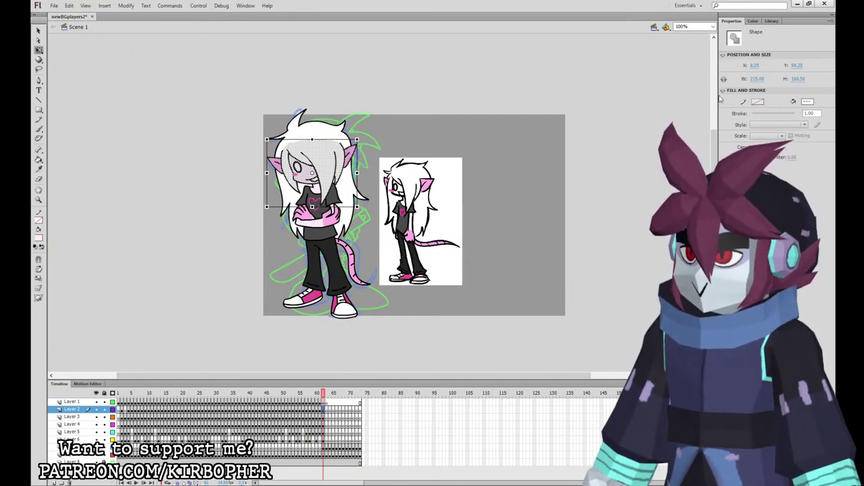
click(771, 21)
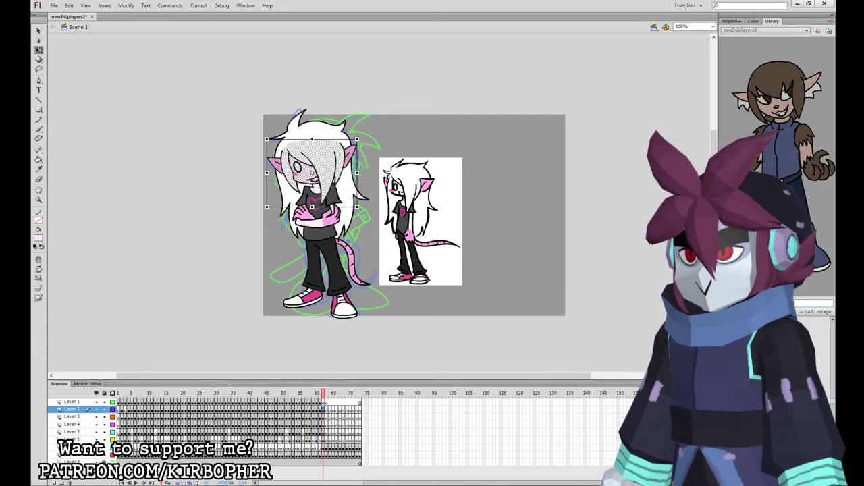
key(Down)
key(Down)
key(Down)
key(Down)
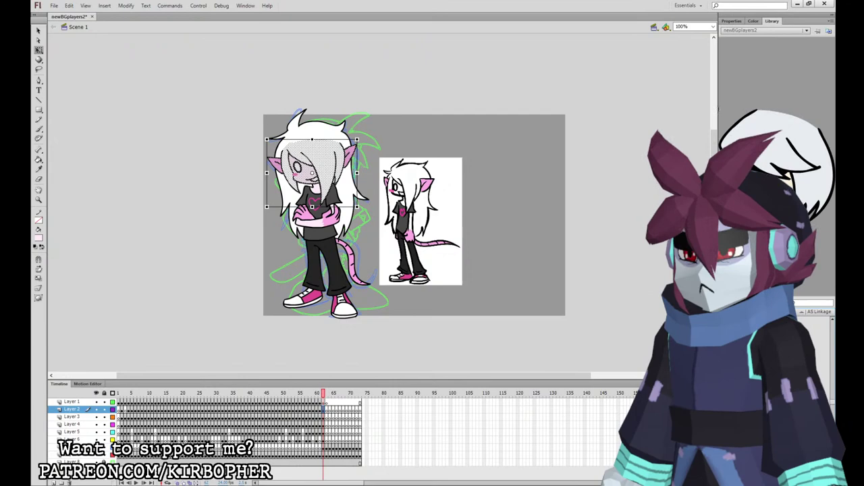
key(Down)
key(Down)
key(Down)
key(Down)
key(Down)
key(Down)
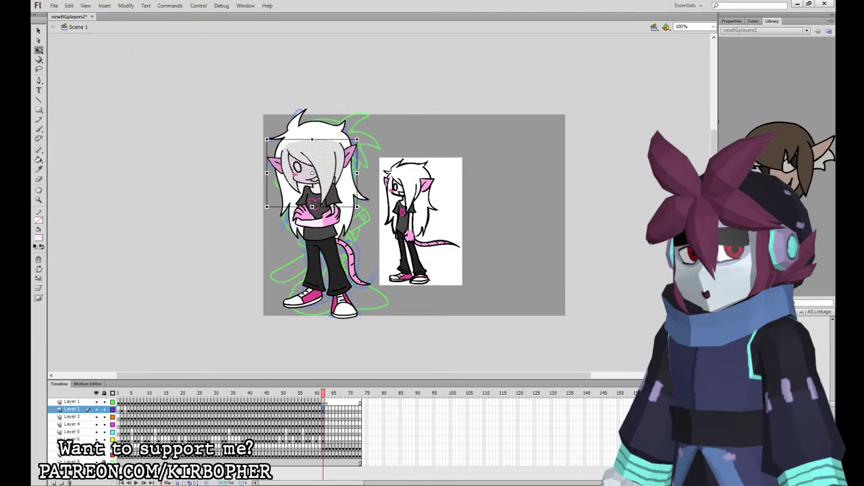
key(F8)
Convert the torso, legs, tail and back hair on Layers 3 to 6 each into its own symbol.
click(324, 416)
click(324, 210)
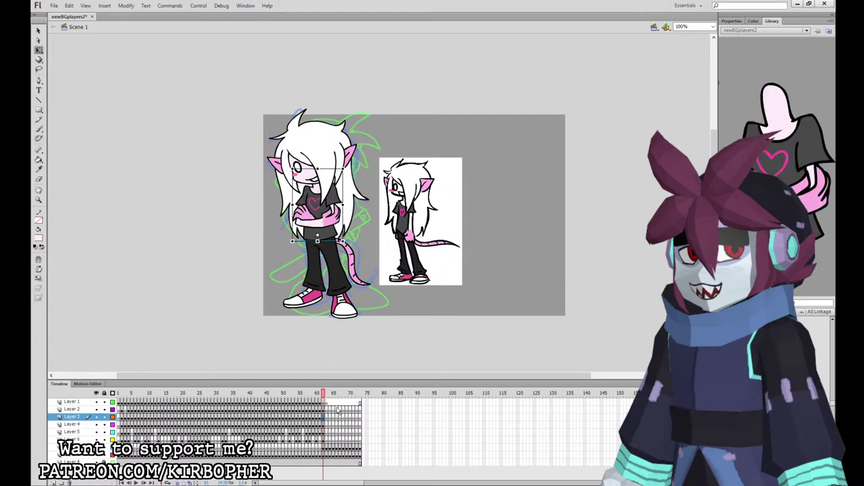
click(329, 424)
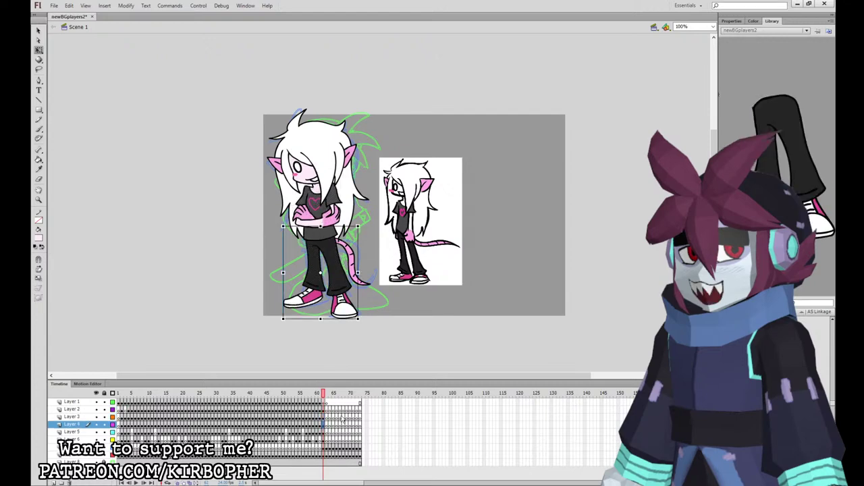
click(325, 432)
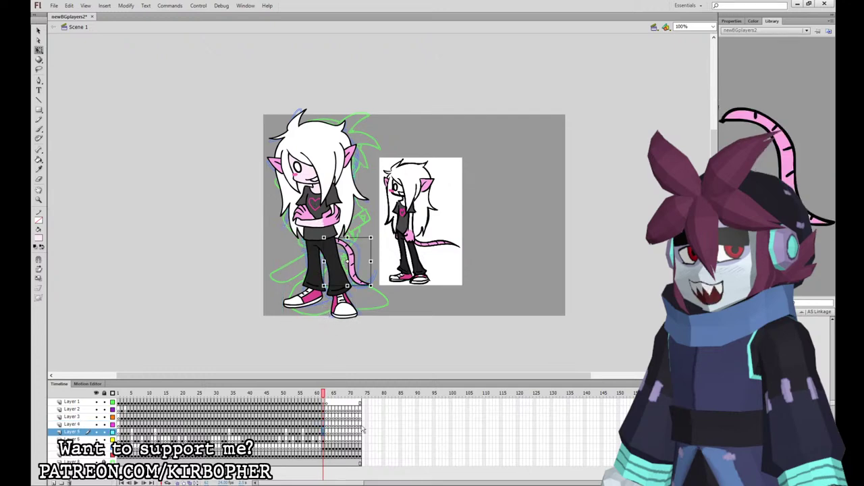
click(324, 441)
click(325, 439)
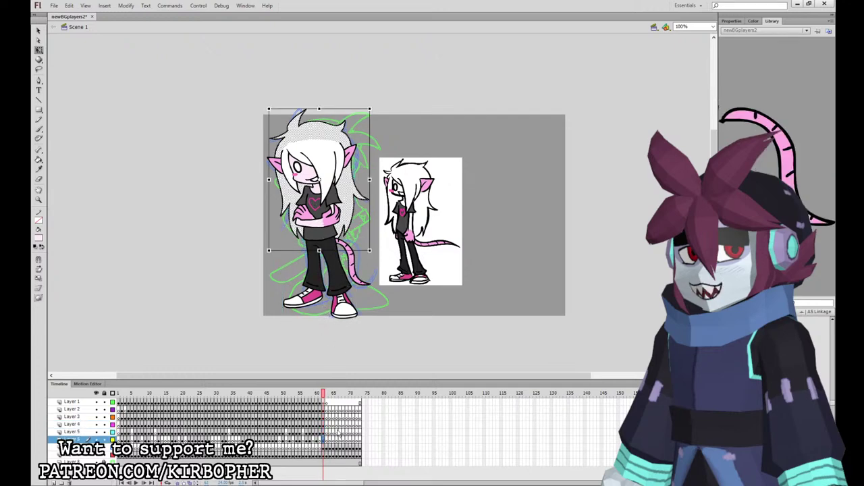
Place the body-part frames from Layers 2 to 6 on separate layers inside the symbol 0backer156_game_SPRITE.
click(324, 183)
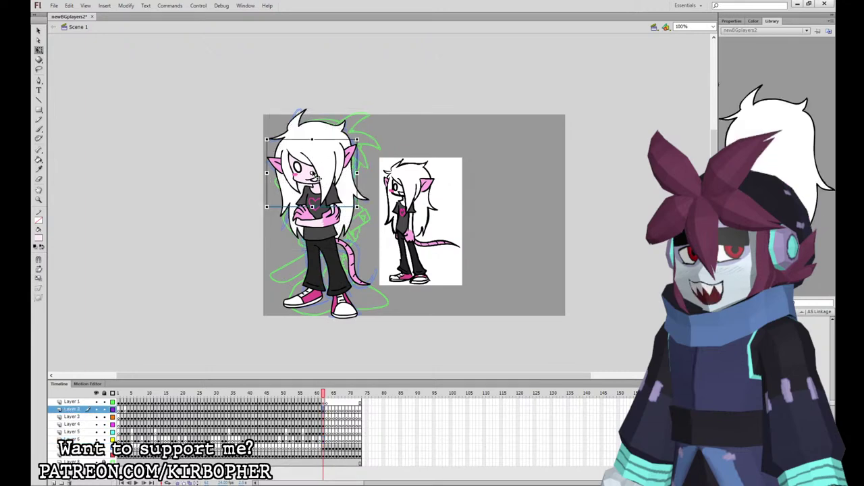
click(330, 220)
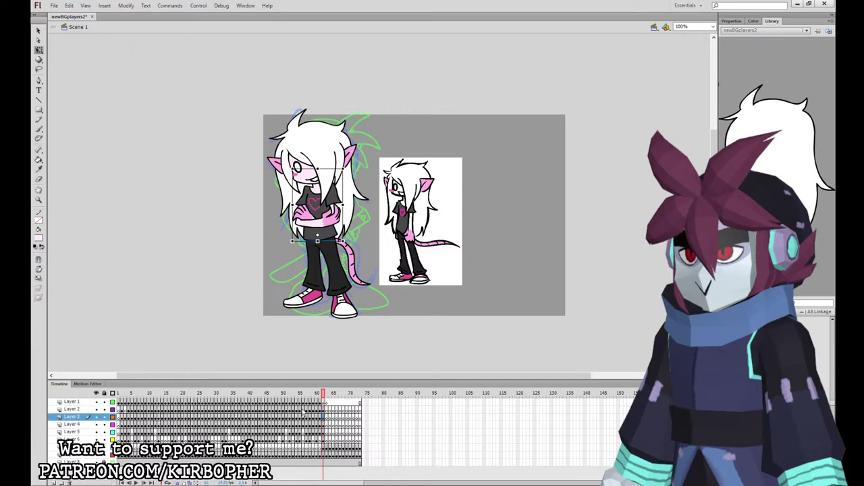
drag(323, 448, 324, 412)
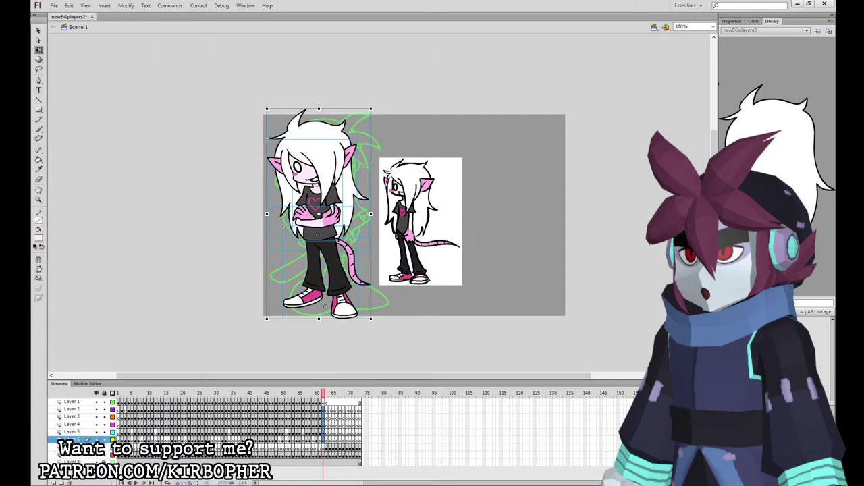
key(ctrl+e)
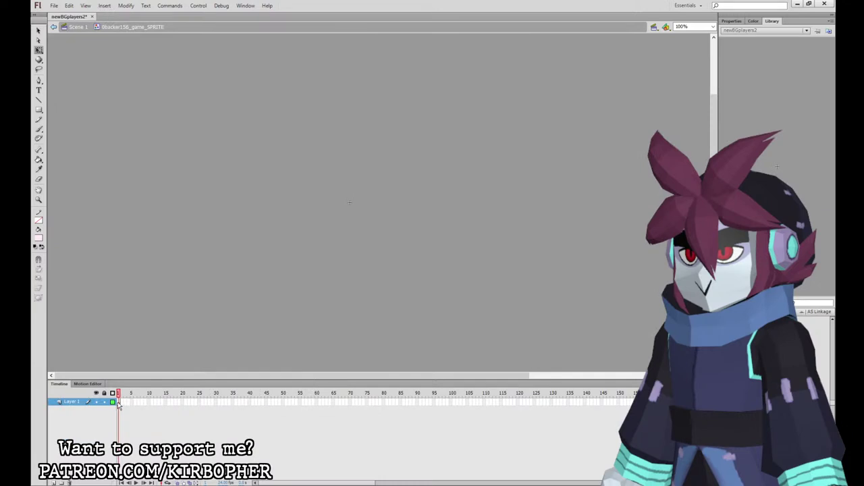
key(ctrl+alt+v)
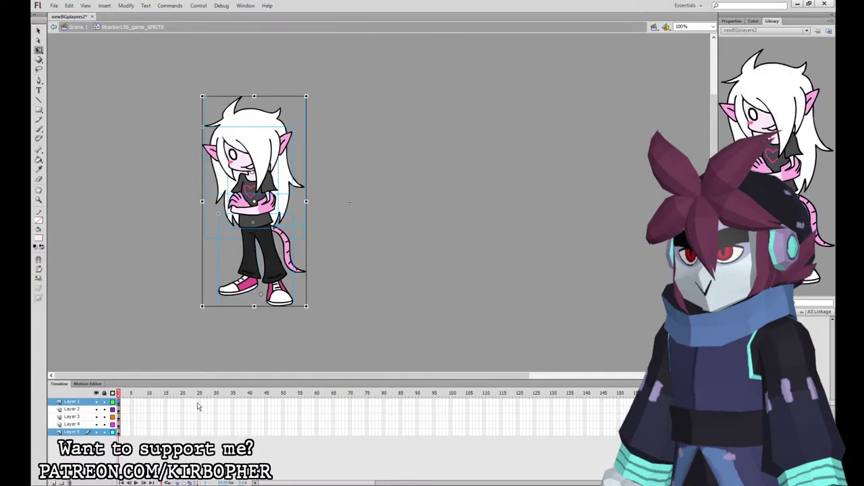
drag(171, 405, 169, 432)
key(F5)
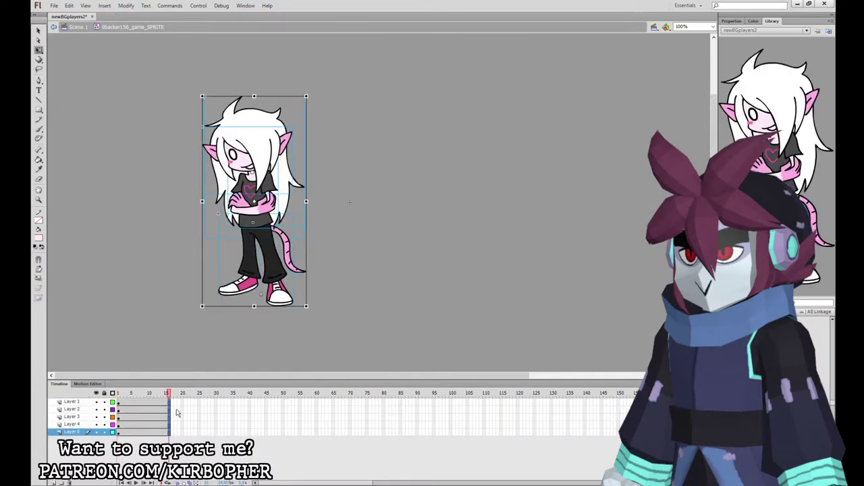
key(ctrl+z)
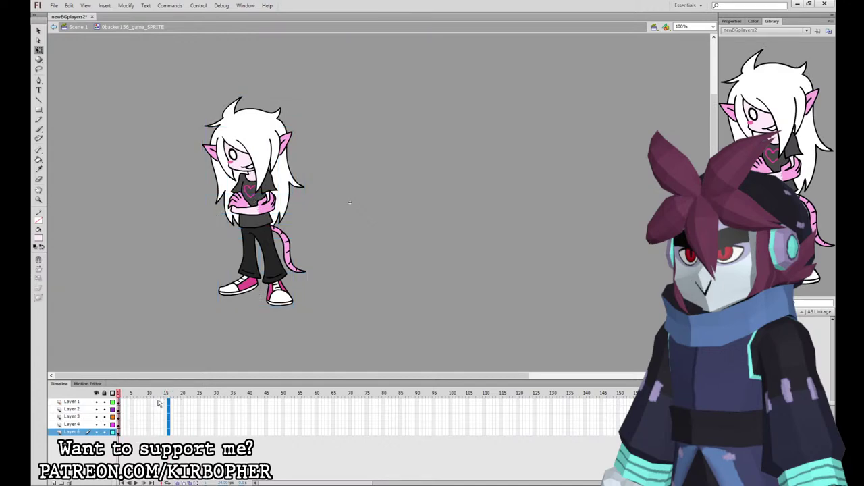
Extend all five sprite layers to frame 21 and add keyframes at frames 11 and 21.
drag(185, 401, 185, 431)
key(F5)
drag(151, 401, 152, 432)
key(F6)
On frame 11, squash the legs slightly from their upper edge and rotate the tail slightly clockwise.
click(270, 238)
drag(256, 213, 255, 216)
click(289, 259)
drag(311, 274, 310, 276)
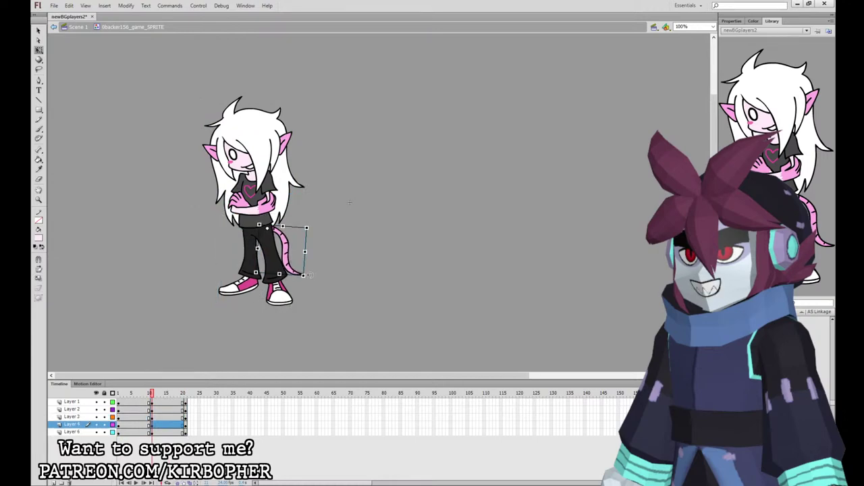
On frame 11, tilt the head slightly counterclockwise and shift the head and back hair a little left, comparing with frame 10.
click(295, 236)
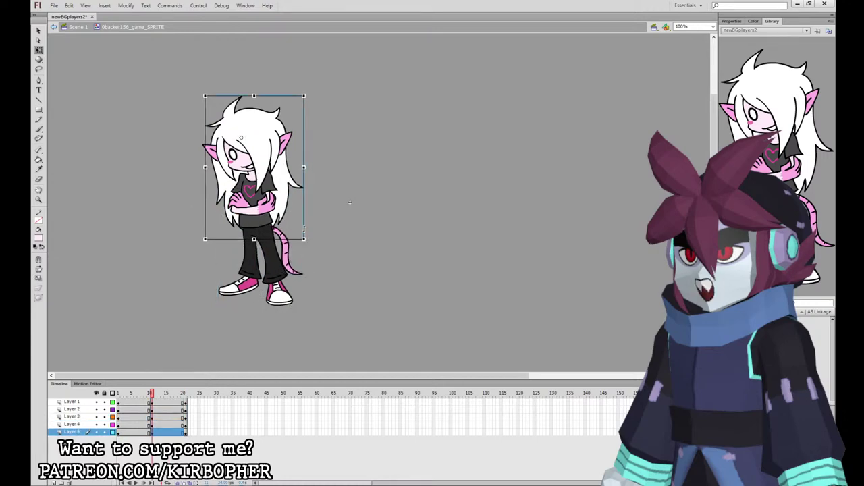
click(281, 160)
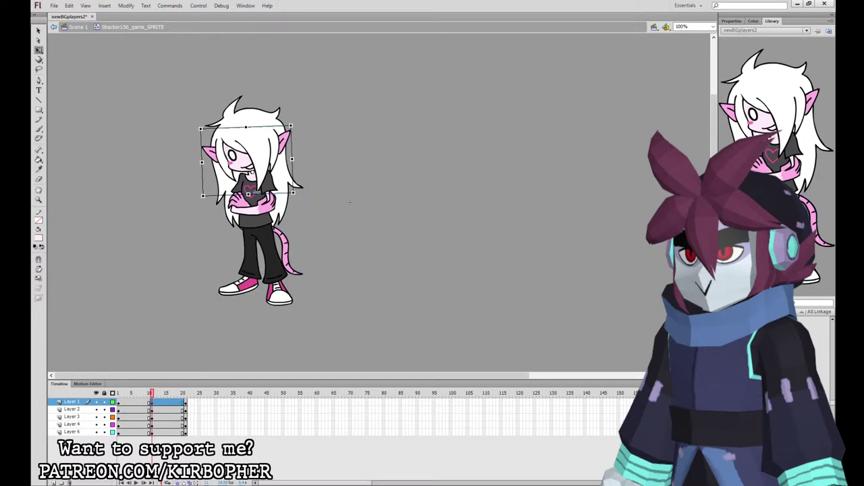
click(276, 158)
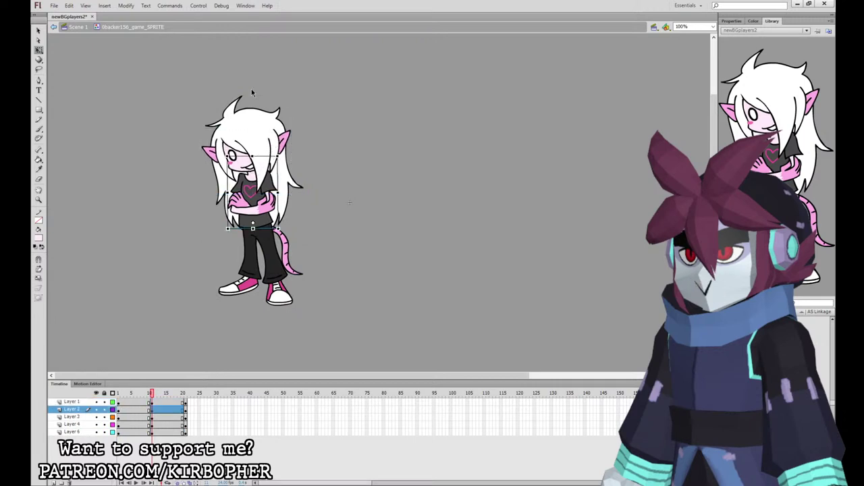
drag(250, 92, 297, 126)
drag(154, 394, 152, 394)
click(293, 167)
click(153, 396)
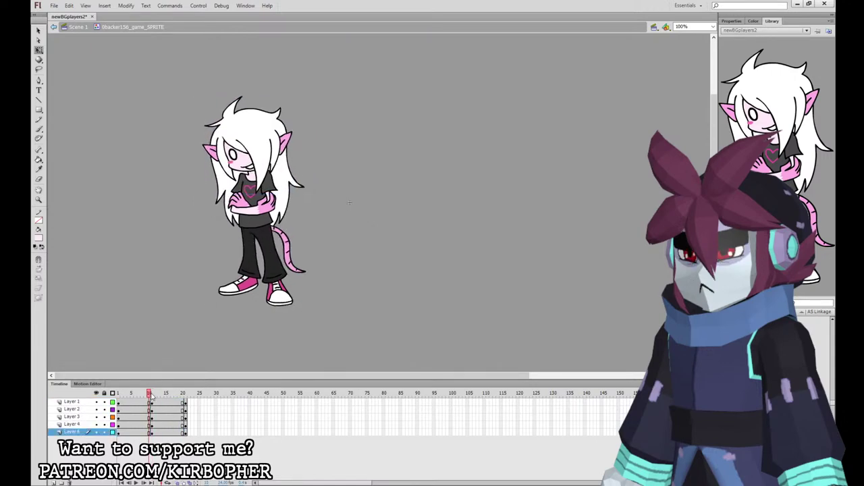
click(288, 153)
drag(152, 395, 148, 395)
drag(149, 395, 156, 438)
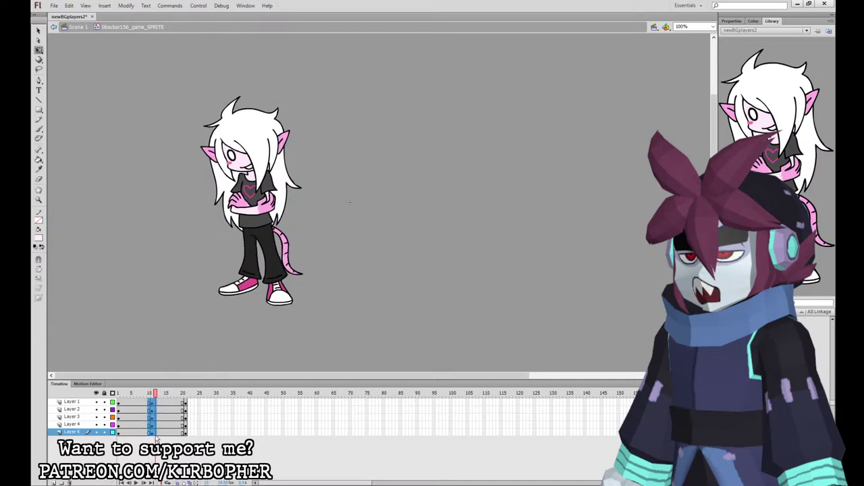
Fine-tune the upper body's pose on frame 11 with small nudges to the back hair, checking it against the preceding frames.
click(158, 403)
key(comma)
key(comma)
key(comma)
key(period)
drag(179, 117, 236, 166)
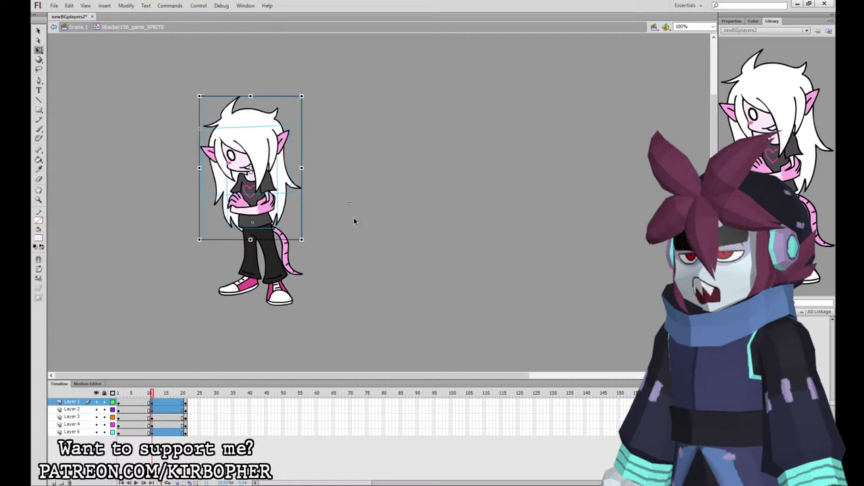
click(155, 398)
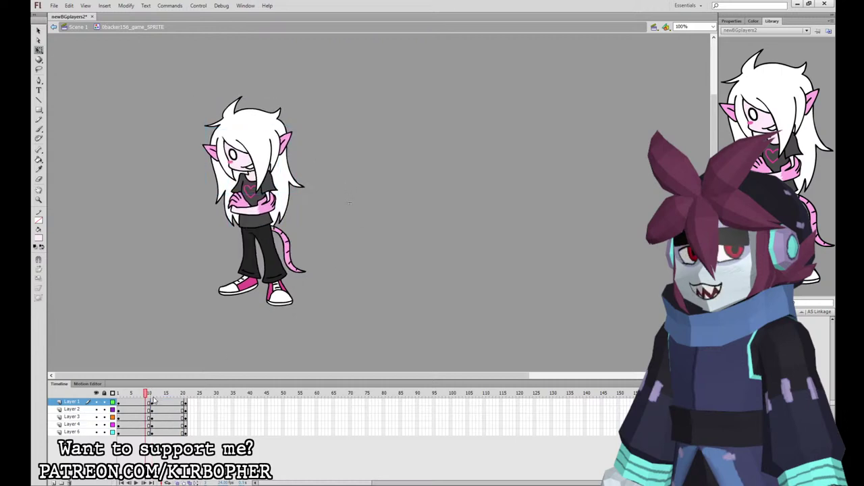
click(290, 184)
key(Down)
key(Down)
key(Down)
click(150, 395)
key(period)
click(290, 185)
key(Up)
key(Up)
key(Left)
key(Left)
Apply classic tweens between the keyframes on all five layers and play the animation.
drag(152, 394, 159, 432)
click(153, 432)
click(210, 224)
click(320, 256)
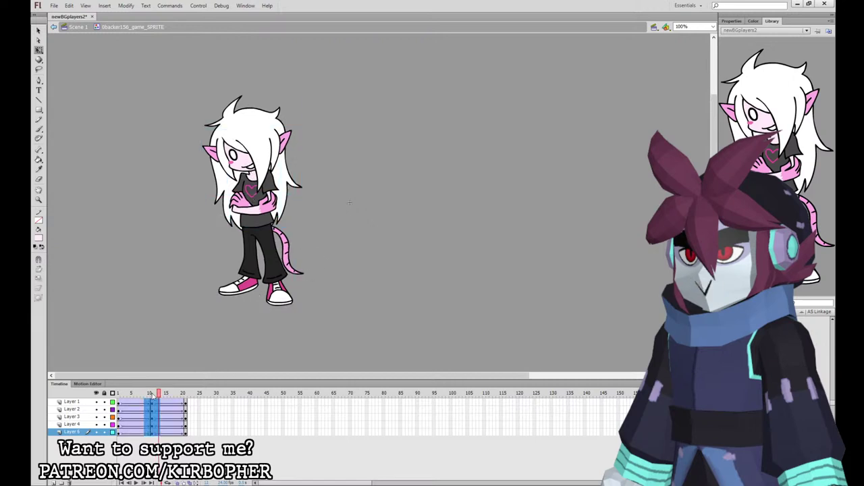
click(152, 394)
click(283, 141)
key(Return)
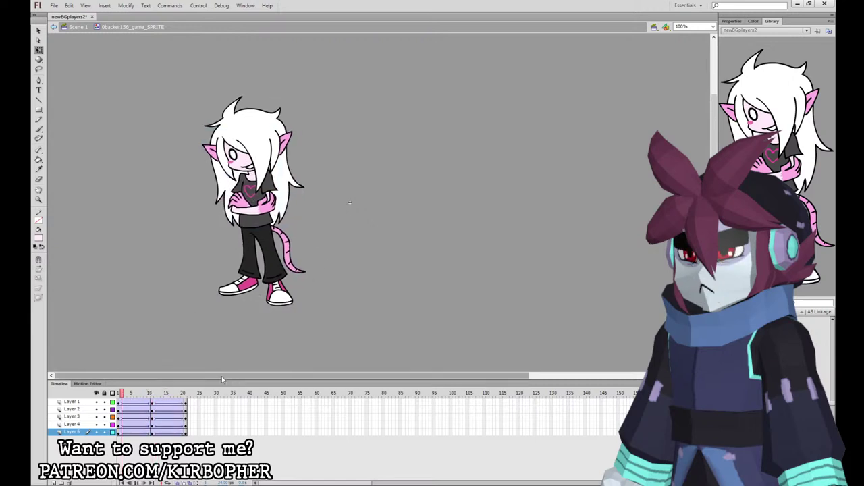
Set the easing of the tweens on all five layers to -100 and replay the animation.
drag(142, 432, 165, 402)
click(731, 21)
click(759, 97)
text(100)
key(Return)
key(Return)
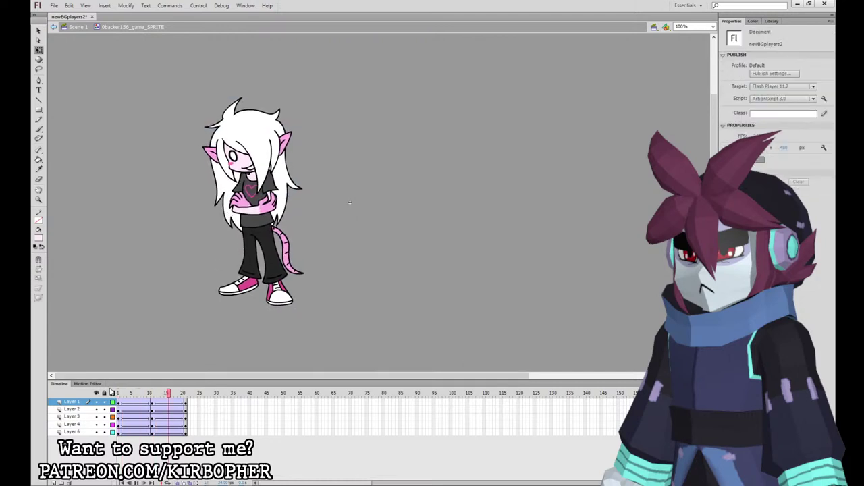
Convert the tweened frames 1 to 20 on all five layers into individual keyframes.
drag(184, 430, 119, 401)
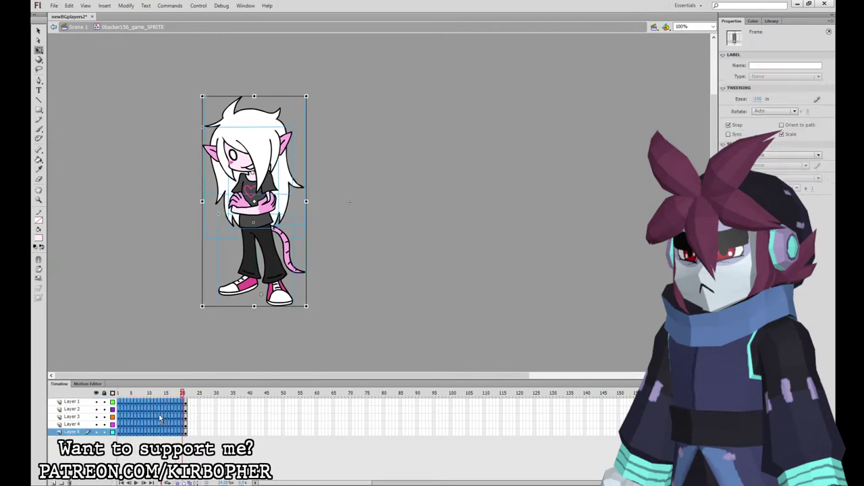
click(219, 418)
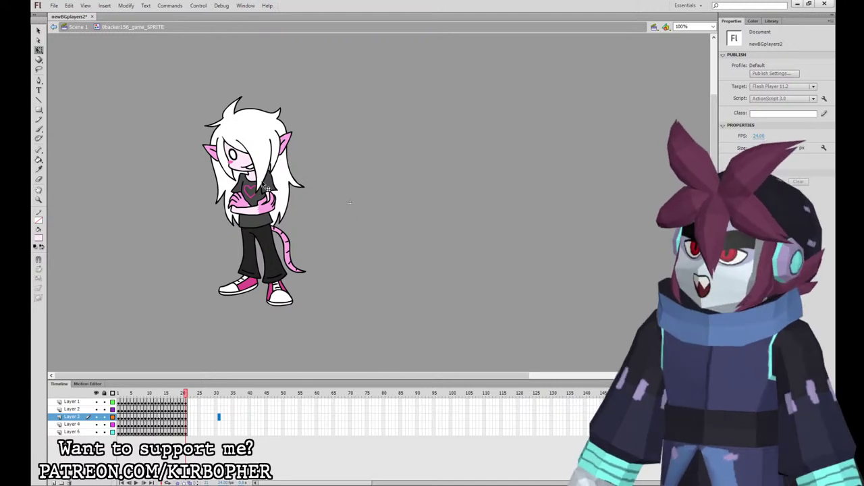
Open the head symbol and recolour the pale pink face skin to white with the Paint Bucket.
click(254, 168)
double_click(251, 164)
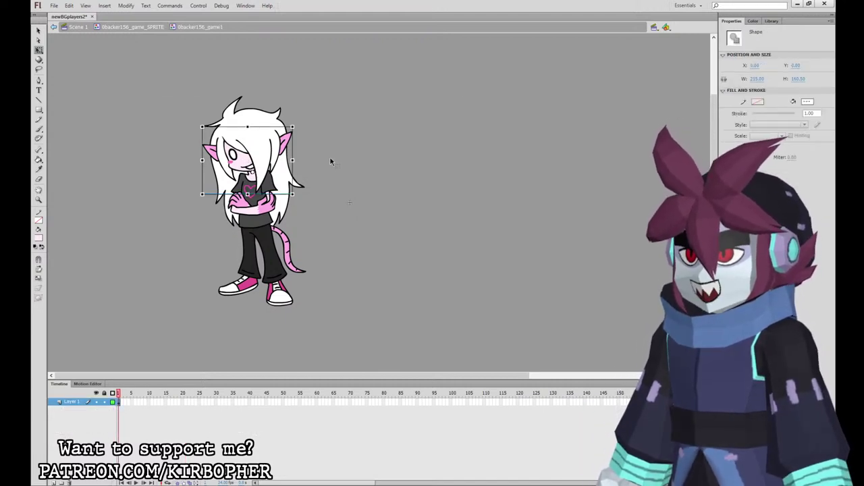
click(39, 159)
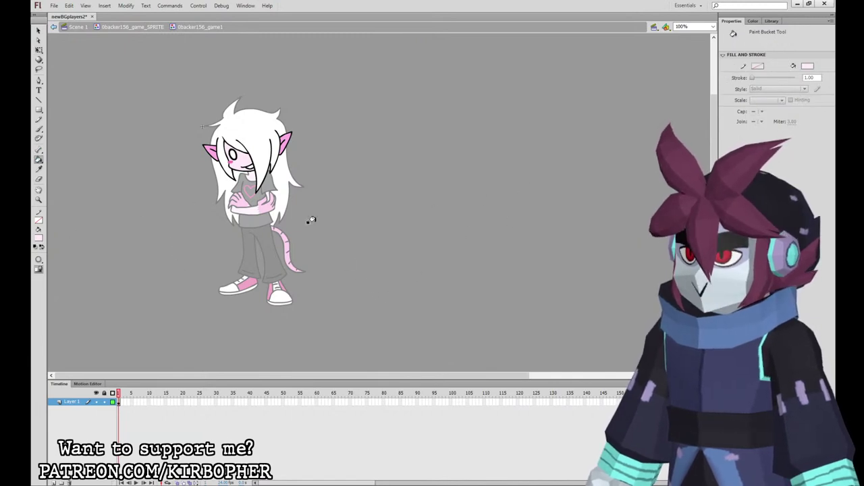
click(40, 50)
click(245, 162)
click(299, 138)
click(38, 160)
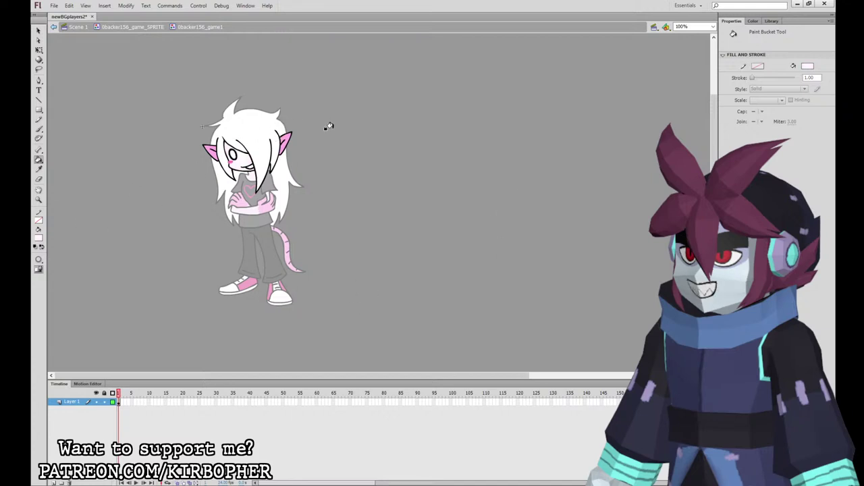
key(ctrl+=)
key(ctrl+=)
drag(524, 171, 464, 296)
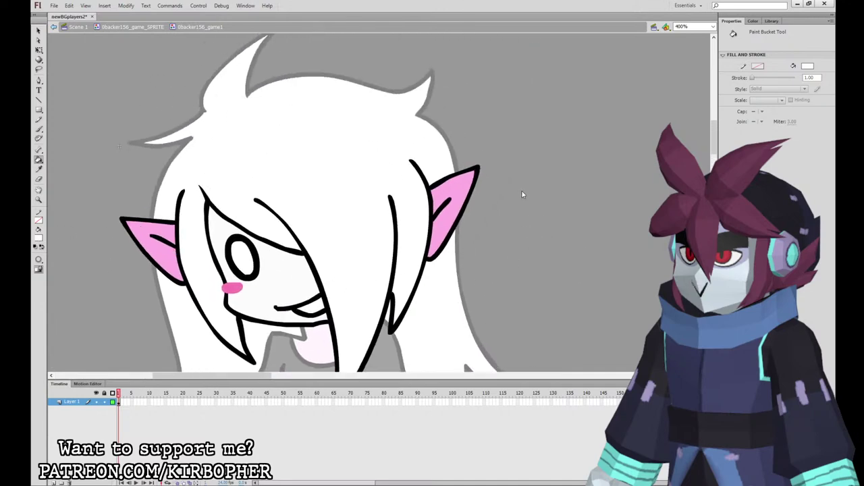
click(457, 211)
click(172, 259)
key(ctrl+minus)
key(ctrl+minus)
Open the torso symbol and fill the neck and forearm skin with the same white.
click(101, 29)
click(39, 50)
double_click(268, 268)
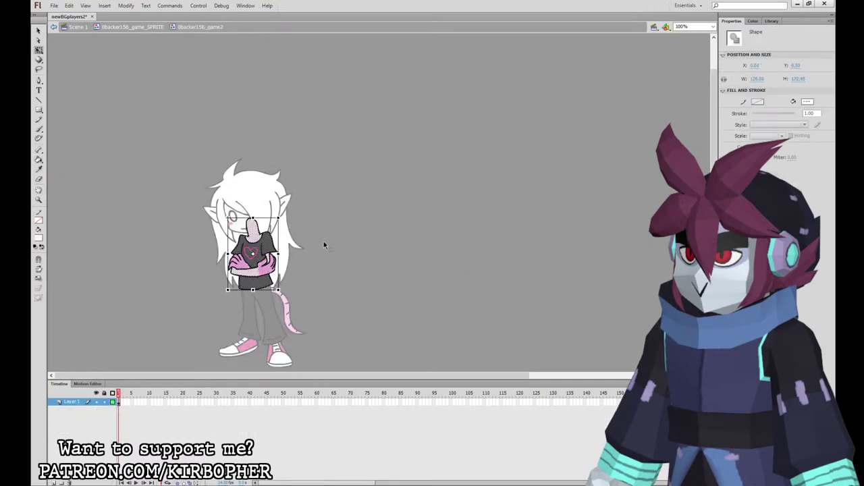
click(323, 246)
key(ctrl+equal)
key(k)
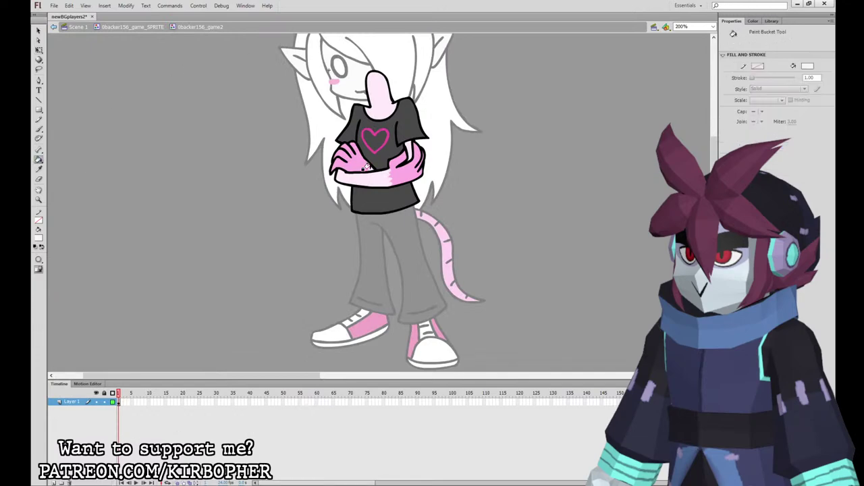
key(ctrl+minus)
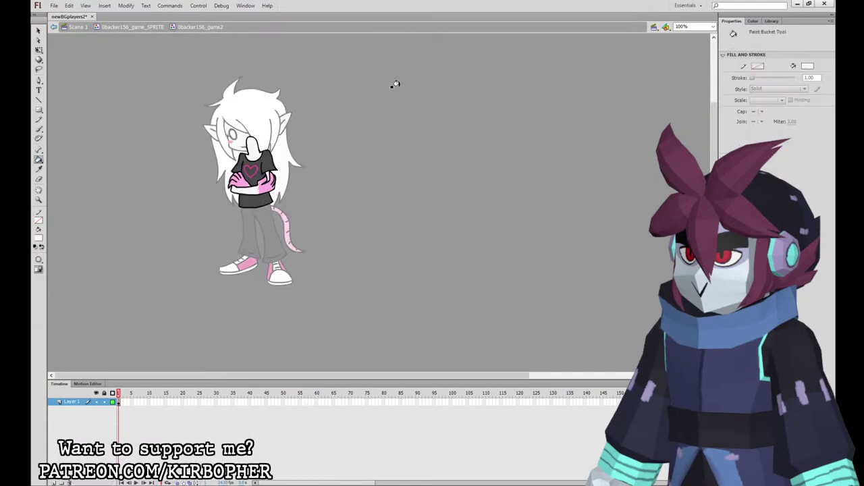
Place the 0backer156_game_SPRITE symbol on frame 62 of the main timeline, using the previous character's sprite as the placement reference, and open it for editing.
click(76, 29)
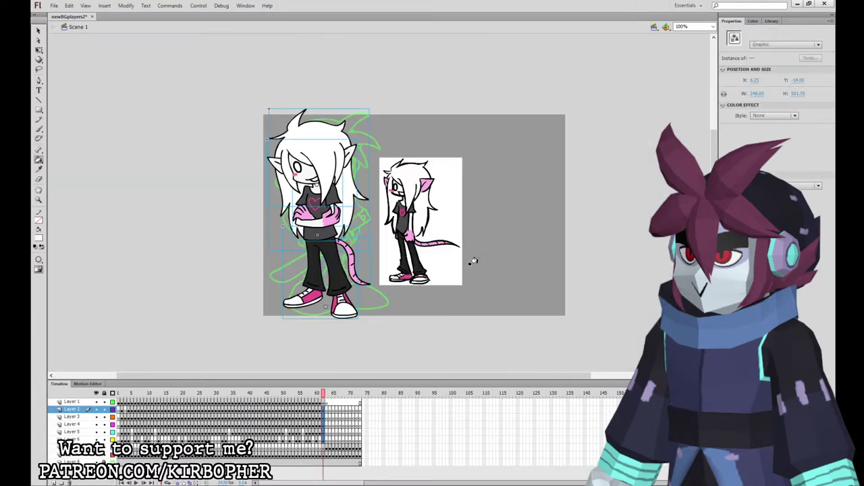
click(38, 50)
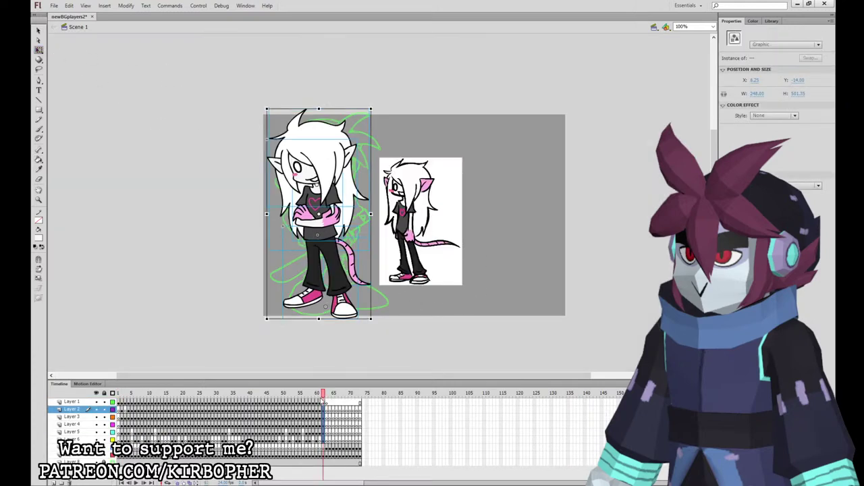
key(comma)
click(321, 403)
key(ctrl+c)
key(period)
key(ctrl+shift+v)
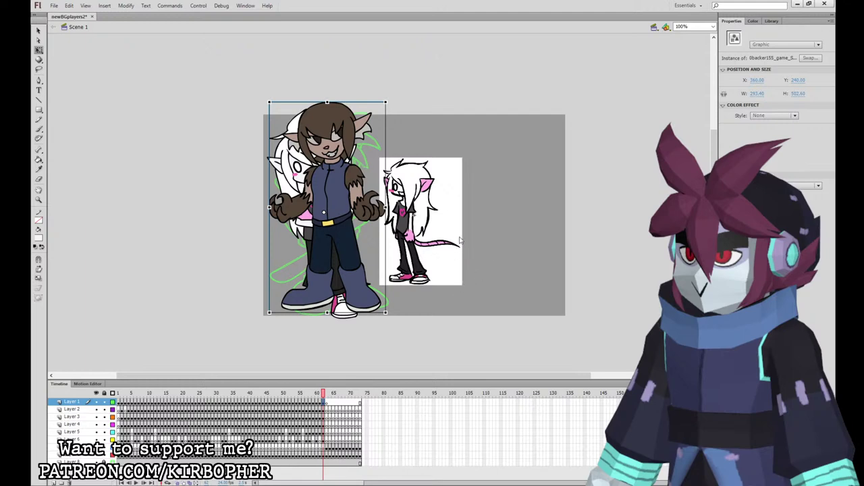
key(ctrl+z)
double_click(336, 167)
Clear every second keyframe across frames 1 to 20 on all five layers and play the animation.
drag(122, 432, 137, 403)
key(shift+F6)
key(shift+F6)
key(shift+F6)
drag(149, 432, 192, 404)
key(shift+F6)
click(151, 432)
key(shift+F6)
key(shift+F6)
key(shift+F6)
key(shift+F6)
click(241, 234)
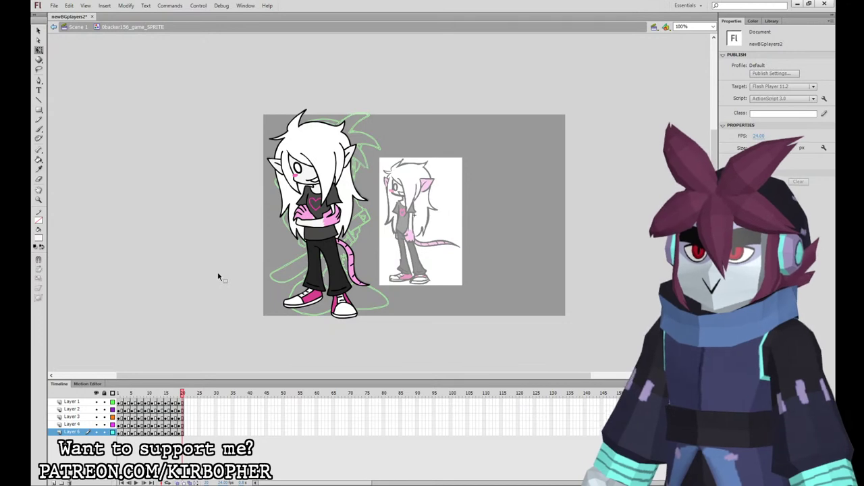
key(Return)
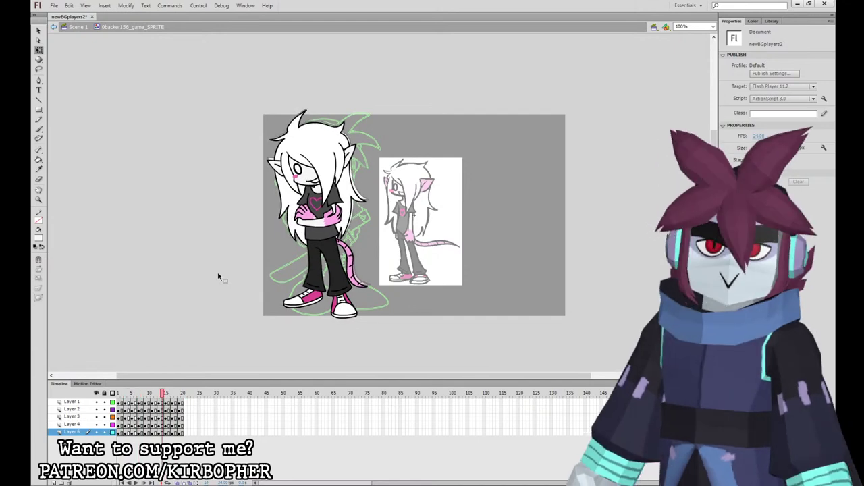
Return to the main timeline and set up frame 63 on Layer 1 with a blank keyframe for the next character.
click(68, 24)
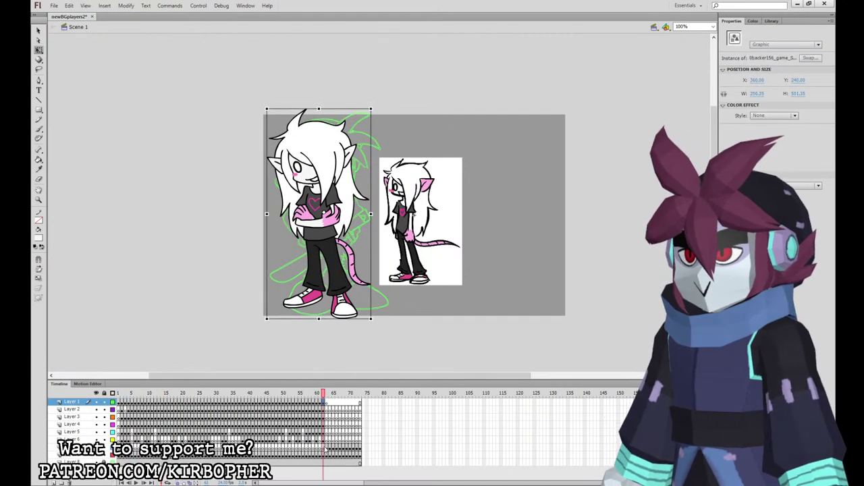
click(327, 442)
key(period)
click(330, 403)
key(F7)
click(327, 404)
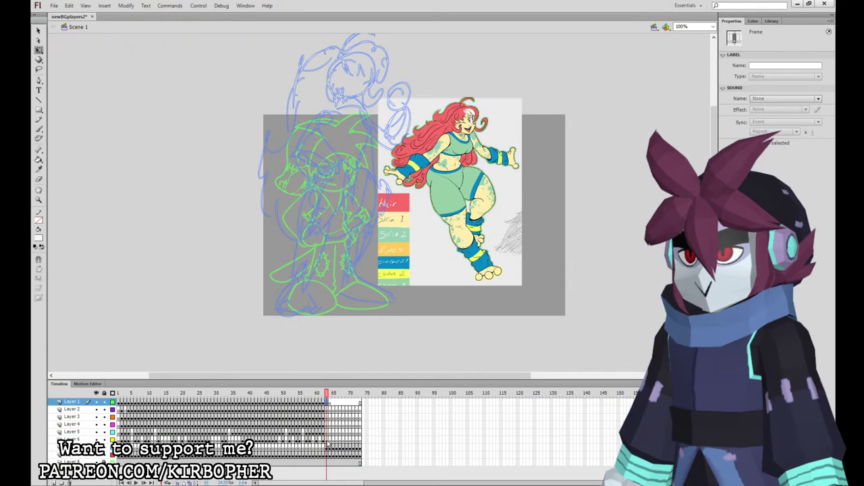
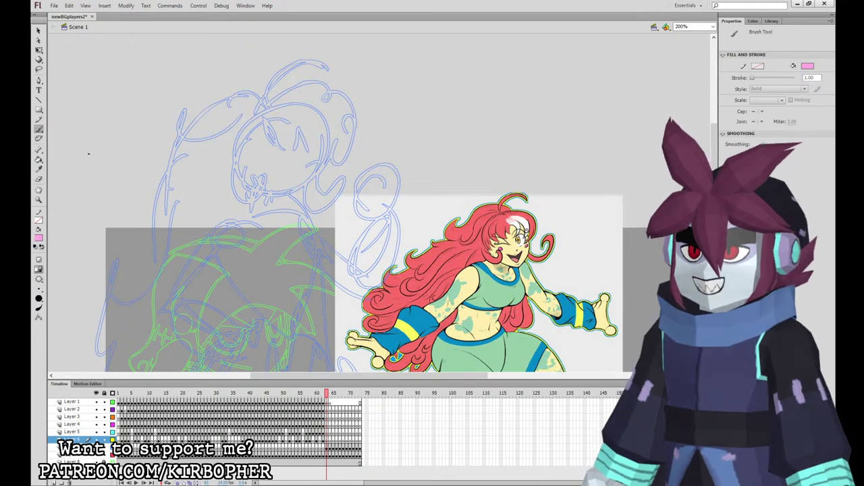
Set the brush colour to black and ink the spiky fringe and outer head hair over the blue sketch on Layer 2, frame 63.
click(39, 239)
click(50, 260)
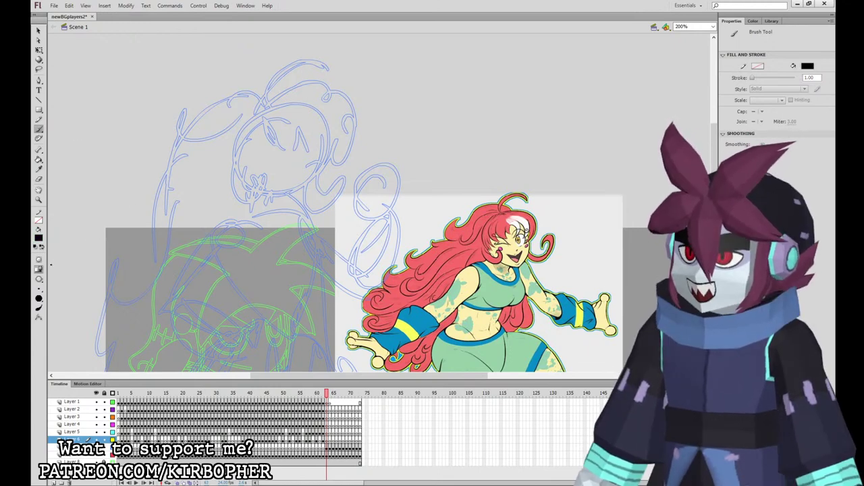
click(327, 409)
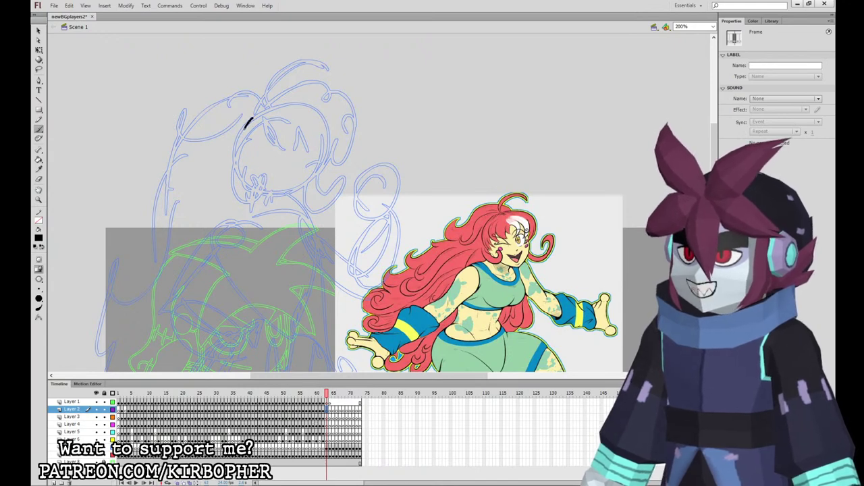
drag(245, 129, 255, 176)
drag(250, 173, 260, 128)
mouse_move(258, 138)
mouse_down()
mouse_move(277, 157)
mouse_move(276, 128)
mouse_up()
mouse_move(275, 134)
mouse_down()
mouse_move(319, 131)
mouse_move(320, 154)
mouse_move(335, 133)
mouse_move(325, 166)
mouse_move(334, 135)
mouse_move(359, 140)
mouse_move(359, 121)
mouse_move(301, 96)
mouse_up()
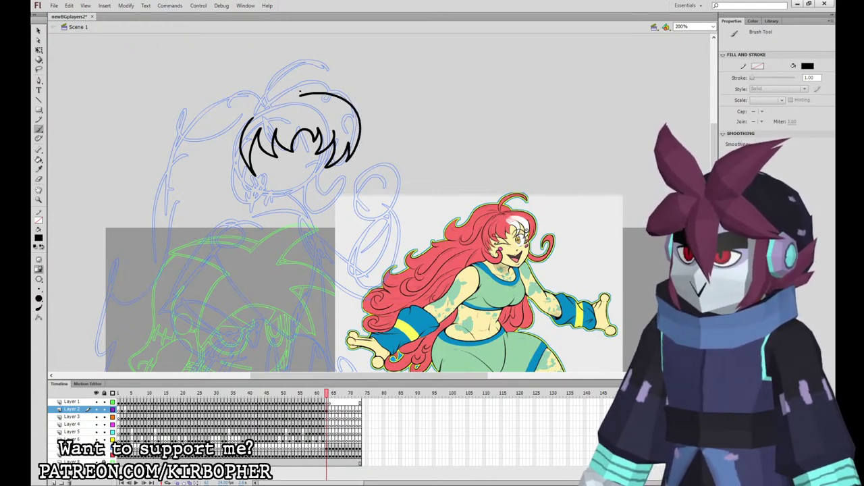
Ink the curved tuft of hair rising from the crown, redoing strokes that miss the sketch.
mouse_move(301, 96)
mouse_down()
mouse_move(318, 87)
mouse_move(274, 97)
mouse_move(318, 88)
mouse_move(276, 96)
mouse_move(324, 76)
mouse_up()
key(ctrl+z)
key(ctrl+z)
mouse_move(266, 108)
mouse_down()
mouse_move(333, 69)
mouse_move(271, 95)
mouse_move(337, 75)
mouse_move(274, 97)
mouse_up()
key(ctrl+z)
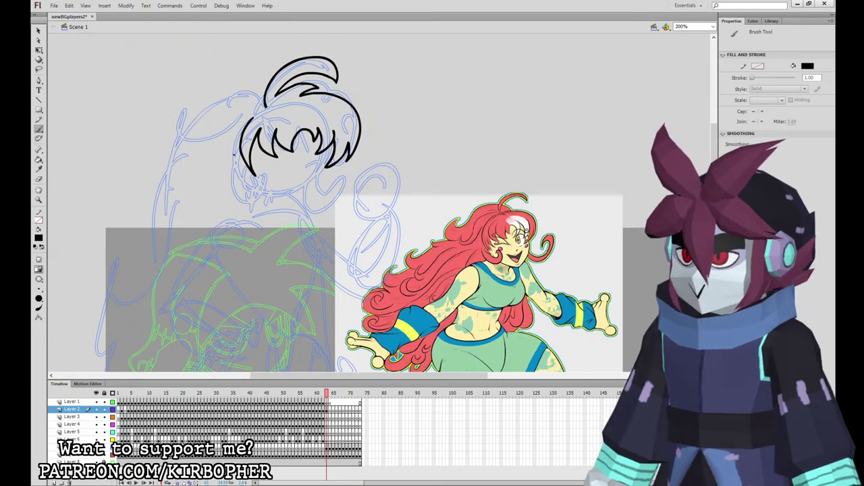
Ink the curled lock beside the left cheek and the jawline running from it to the opposite side of the face.
mouse_move(234, 155)
mouse_down()
mouse_move(236, 205)
mouse_move(270, 193)
mouse_move(231, 172)
mouse_move(276, 201)
mouse_move(261, 177)
mouse_move(254, 193)
mouse_move(251, 174)
mouse_move(230, 181)
mouse_move(268, 169)
mouse_move(257, 192)
mouse_move(253, 173)
mouse_up()
key(ctrl+z)
key(ctrl+z)
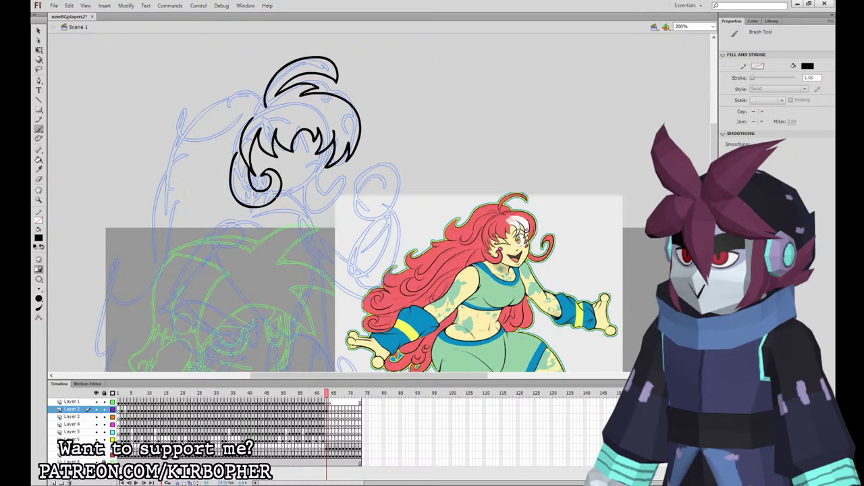
mouse_move(281, 206)
mouse_down()
mouse_move(315, 194)
mouse_move(327, 168)
mouse_up()
key(ctrl+z)
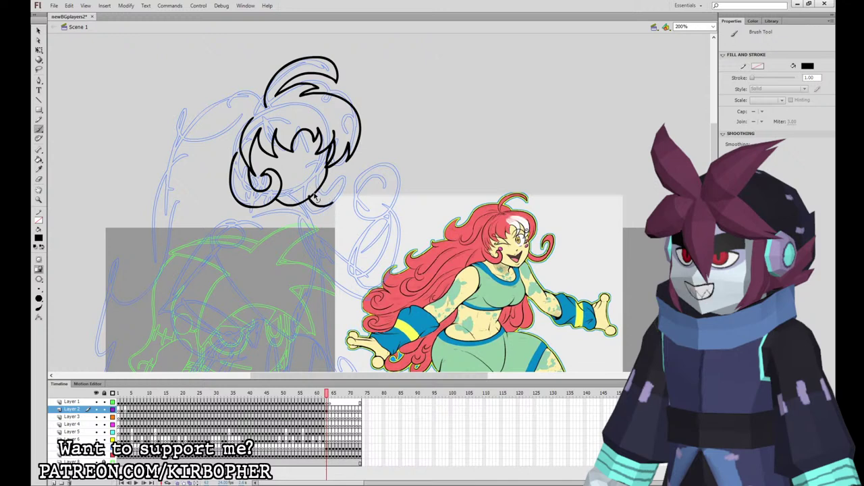
Ink the curled lock beside the right cheek, redoing it in a wider shape, and draw the nose and open mouth.
mouse_move(312, 203)
mouse_down()
mouse_move(348, 190)
mouse_move(340, 179)
mouse_move(337, 206)
mouse_move(349, 178)
mouse_move(336, 203)
mouse_move(341, 181)
mouse_move(324, 194)
mouse_up()
key(ctrl+z)
key(ctrl+z)
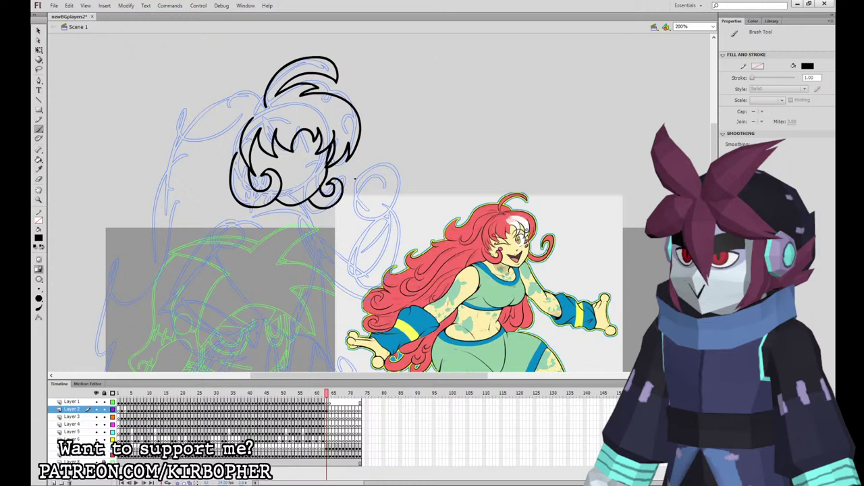
key(ctrl+z)
mouse_move(312, 203)
mouse_down()
mouse_move(340, 184)
mouse_move(329, 178)
mouse_move(309, 201)
mouse_move(332, 204)
mouse_move(344, 181)
mouse_move(349, 196)
mouse_move(345, 173)
mouse_move(323, 182)
mouse_up()
key(ctrl+z)
key(ctrl+z)
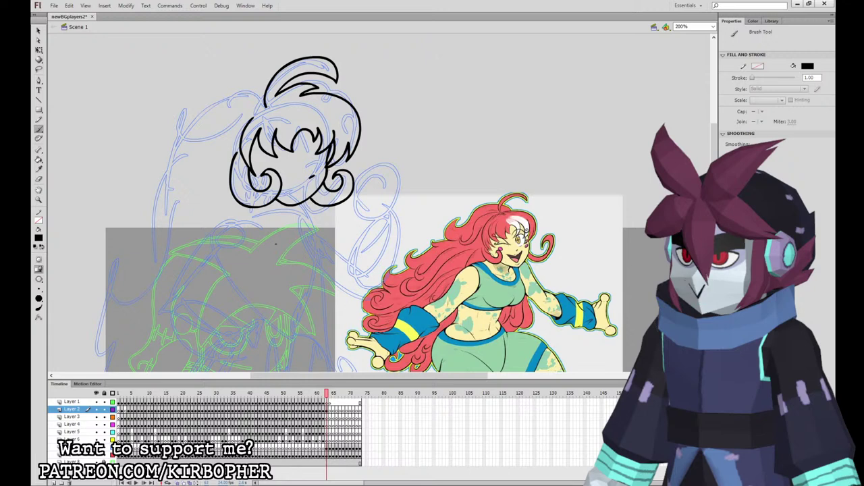
mouse_move(312, 180)
mouse_down()
mouse_move(288, 177)
mouse_move(301, 200)
mouse_move(290, 181)
mouse_move(297, 186)
mouse_up()
key(ctrl+z)
Outline the white streak across the right side of the fringe and fill it with off-white.
key(x)
mouse_move(340, 162)
mouse_down()
mouse_move(330, 113)
mouse_move(295, 107)
mouse_move(319, 128)
mouse_move(345, 129)
mouse_up()
key(k)
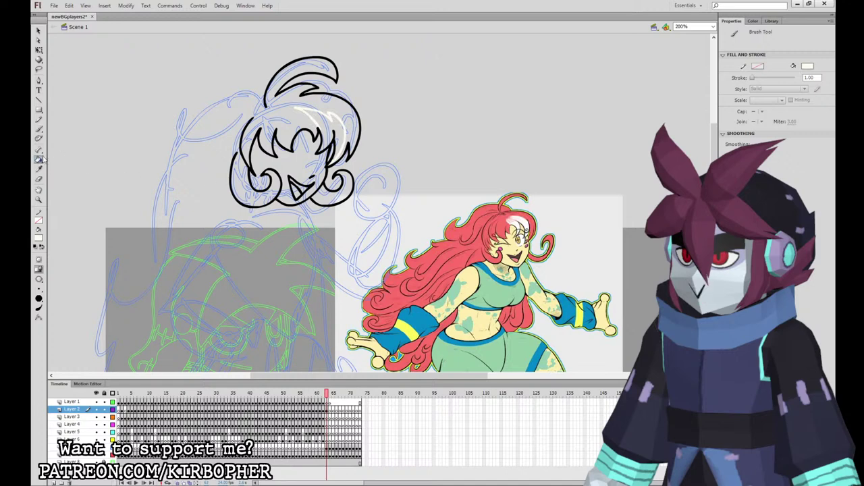
click(329, 120)
Sample the red hair colour from the reference picture, close the gap at the crown and fill the hair, tuft and curls red.
click(38, 129)
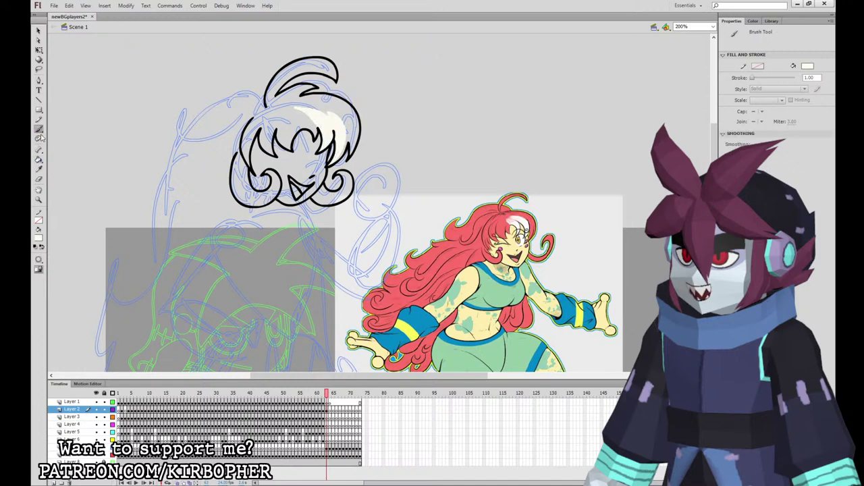
click(40, 237)
click(500, 222)
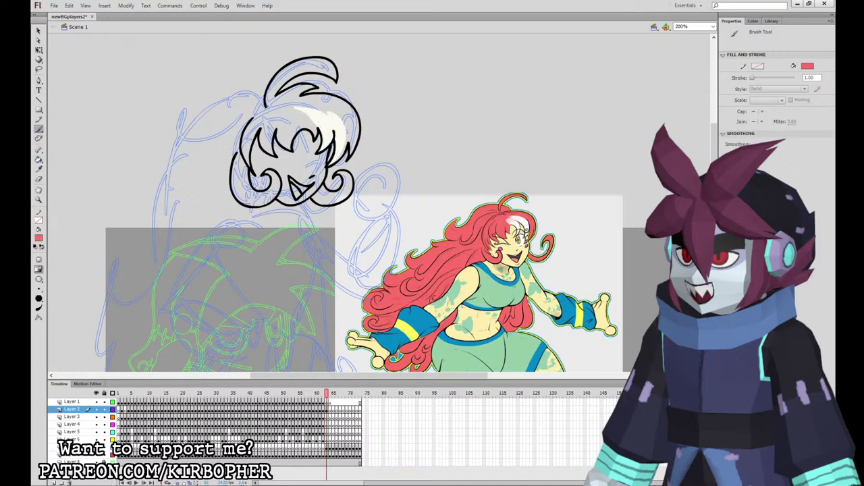
drag(265, 104, 250, 118)
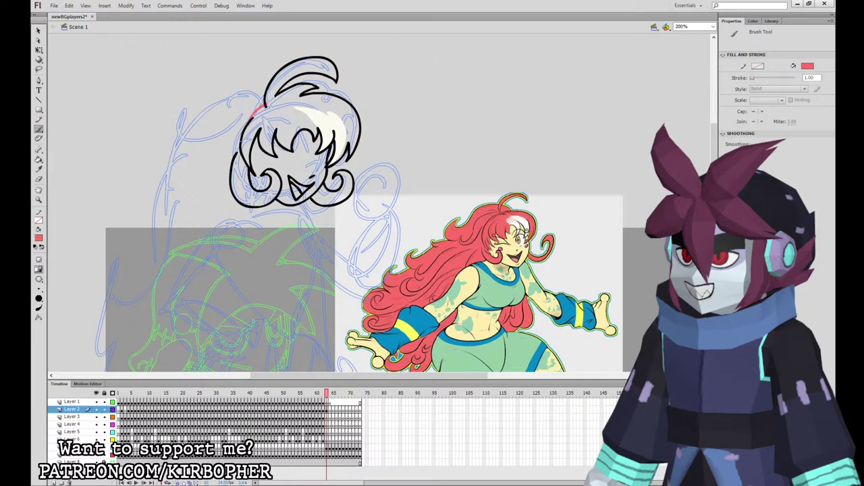
click(38, 160)
click(241, 171)
click(245, 141)
click(338, 177)
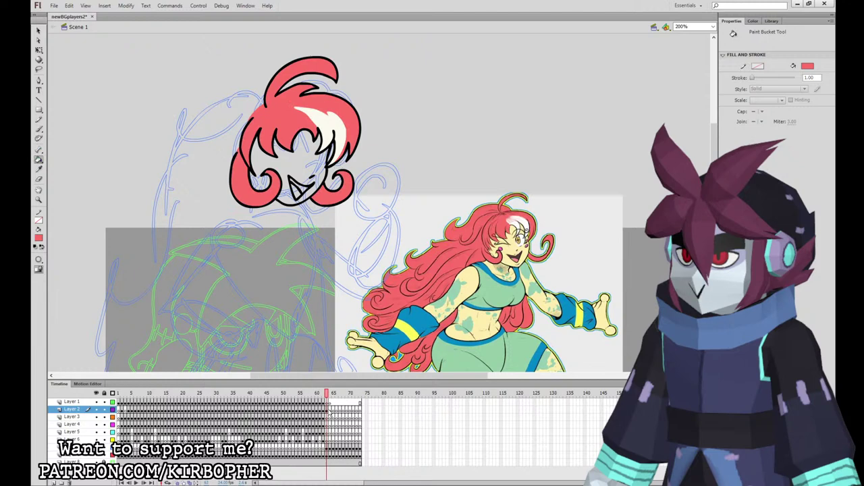
Select the whole head drawing on Layer 2 and rotate it slightly counterclockwise.
click(329, 410)
click(40, 50)
drag(328, 55, 323, 56)
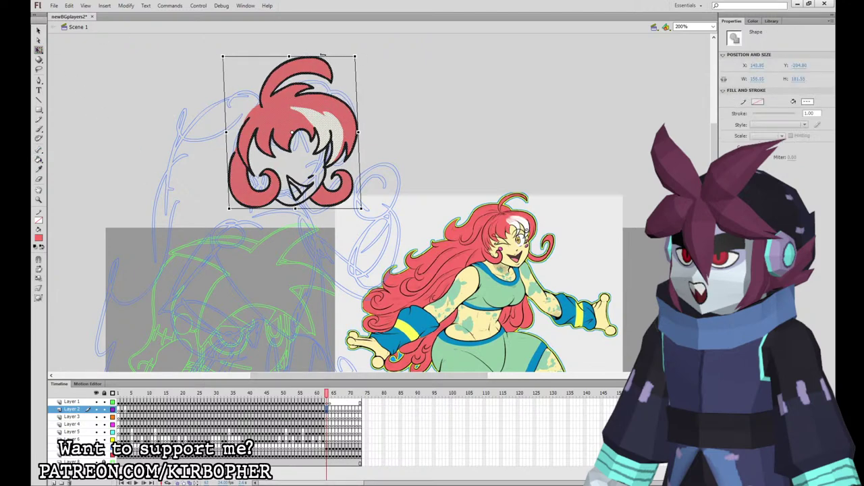
click(342, 78)
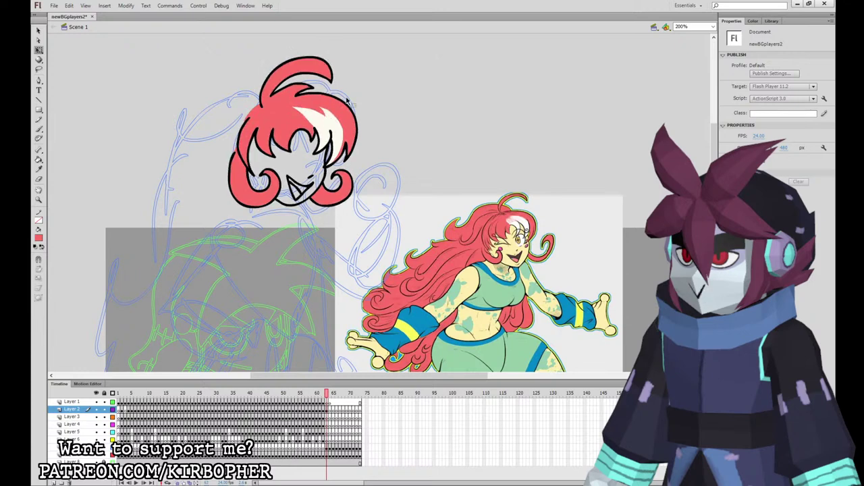
Try to ink an extra black line along the left side of the face, then undo the strokes.
click(38, 128)
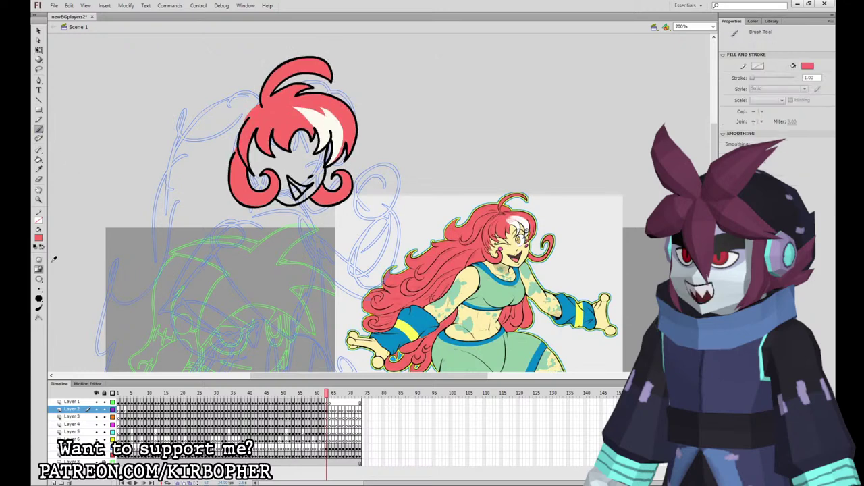
click(328, 410)
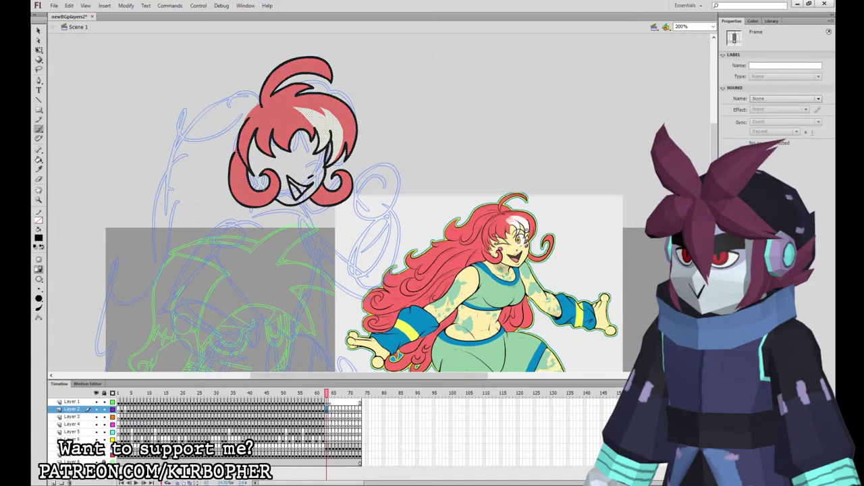
key(ctrl+z)
mouse_move(248, 167)
mouse_down()
mouse_move(268, 193)
mouse_move(273, 185)
mouse_move(263, 186)
mouse_up()
key(ctrl+z)
key(ctrl+z)
key(ctrl+z)
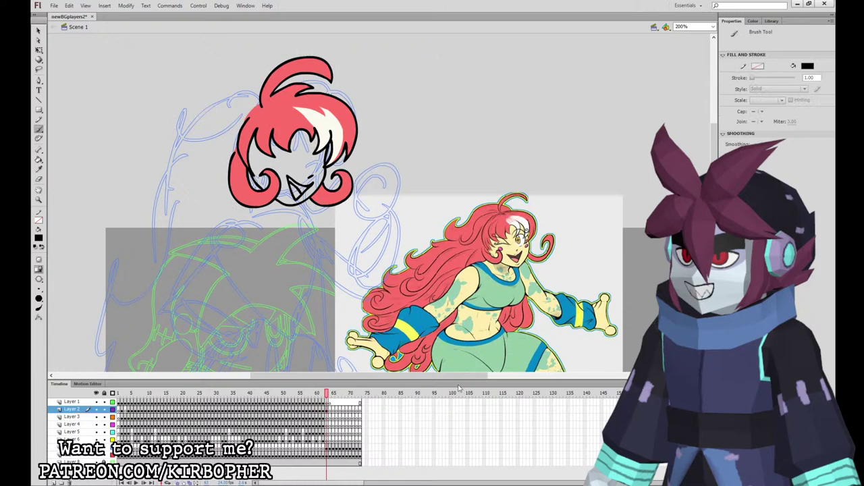
key(ctrl+a)
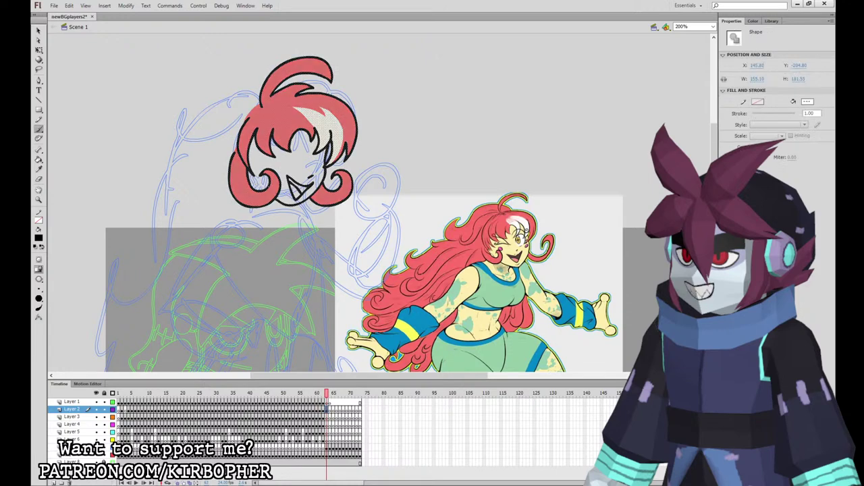
key(ctrl+shift+a)
key(ctrl+a)
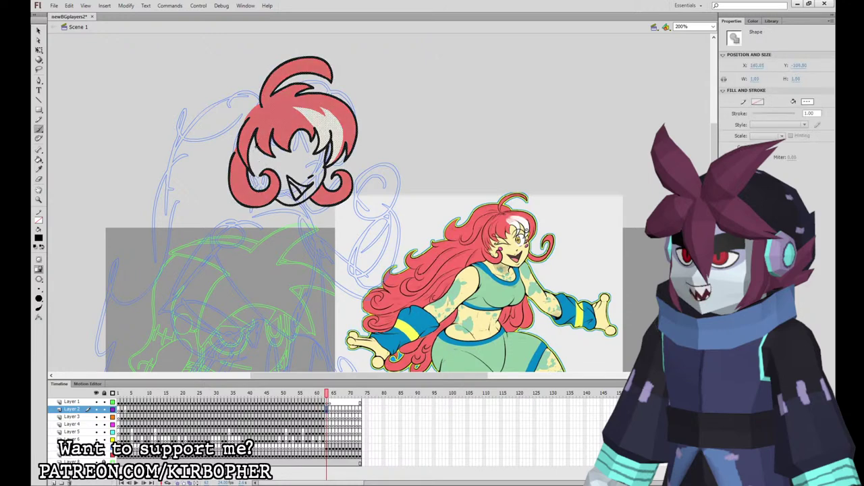
key(ctrl+shift+a)
key(ctrl+a)
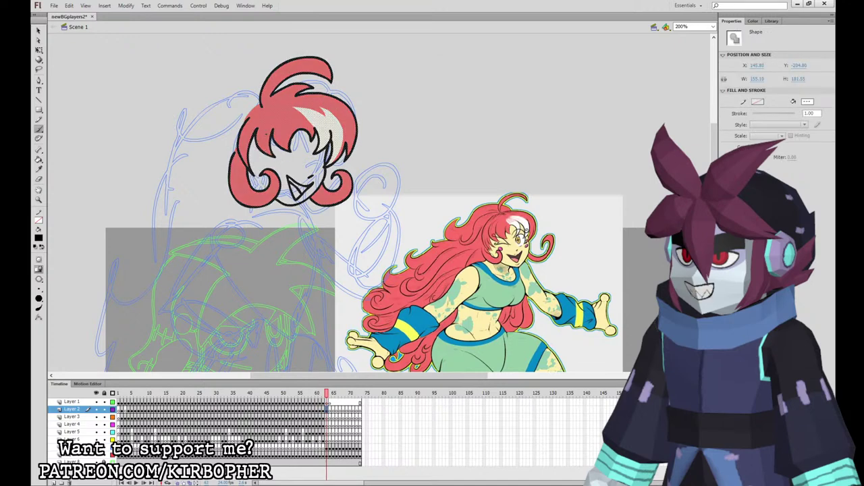
key(ctrl+shift+a)
key(ctrl+a)
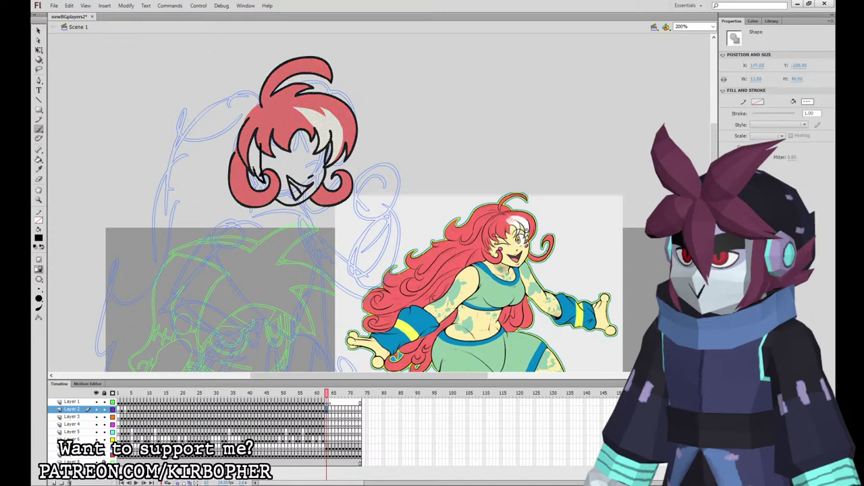
key(ctrl+shift+a)
key(ctrl+a)
key(ctrl+shift+a)
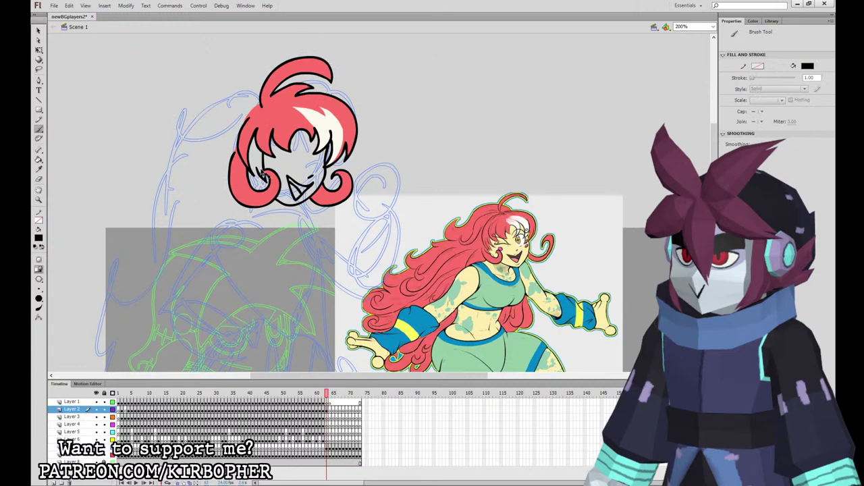
key(ctrl+a)
key(ctrl+shift+a)
key(ctrl+a)
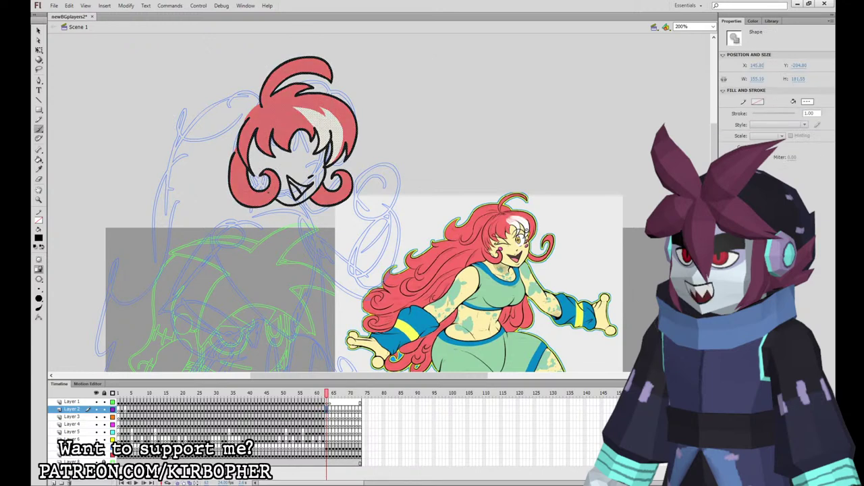
key(ctrl+shift+a)
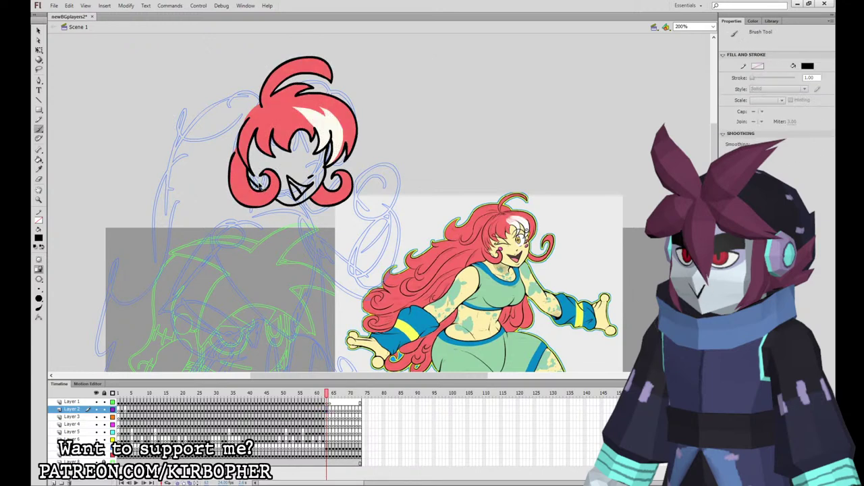
key(ctrl+a)
key(ctrl+shift+a)
key(ctrl+z)
drag(267, 148, 261, 192)
key(ctrl+z)
Ink the contour along the left side of the face and the curved closed lid of the winking eye.
drag(268, 154, 264, 178)
drag(300, 162, 281, 156)
key(ctrl+y)
key(ctrl+y)
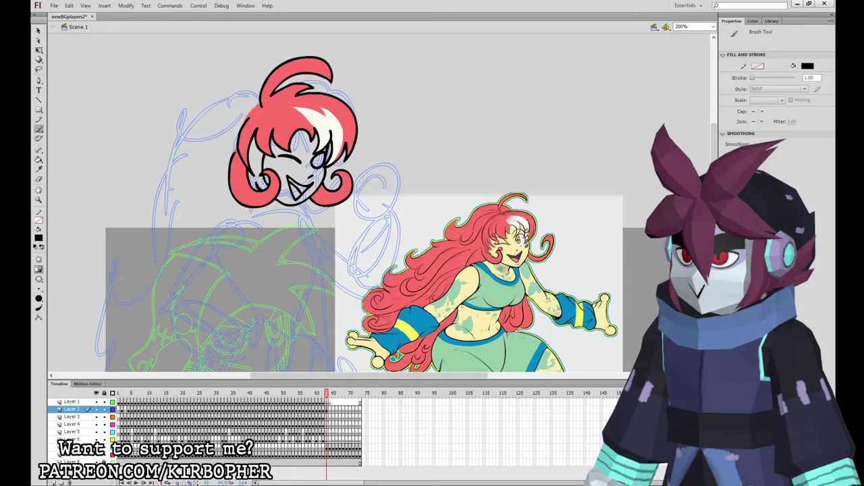
Finish inking the open eye, add lashes to the winking eye and draw the eyebrow above it in black.
drag(320, 155, 316, 166)
key(ctrl+z)
drag(280, 155, 277, 152)
key(ctrl+z)
key(ctrl+equal)
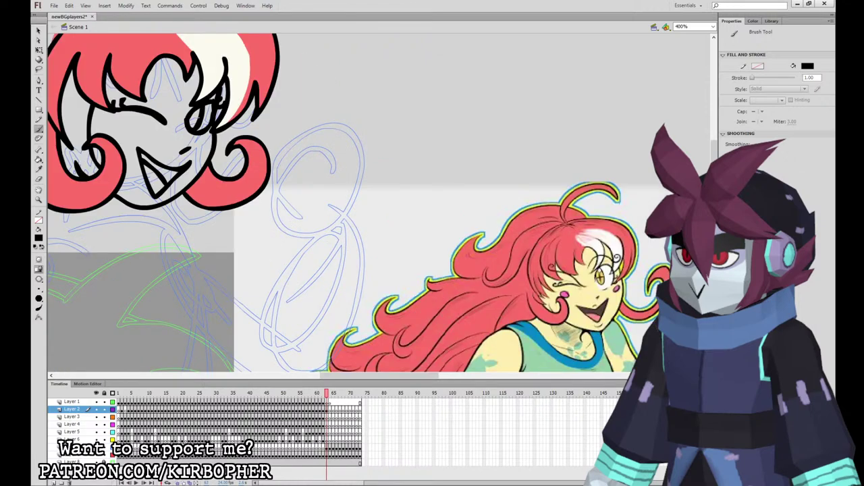
key(ctrl+minus)
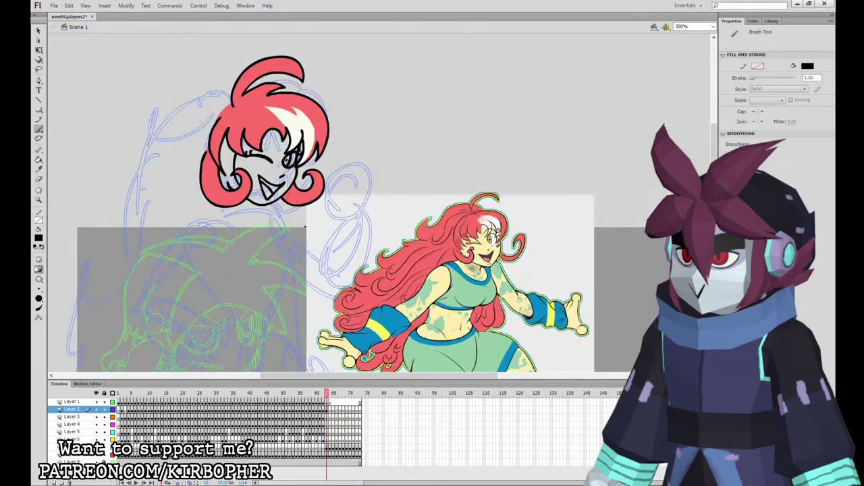
drag(264, 140, 274, 149)
Sample the yellow iris colour and the eye white from the reference picture to colour the open eye.
key(i)
click(495, 235)
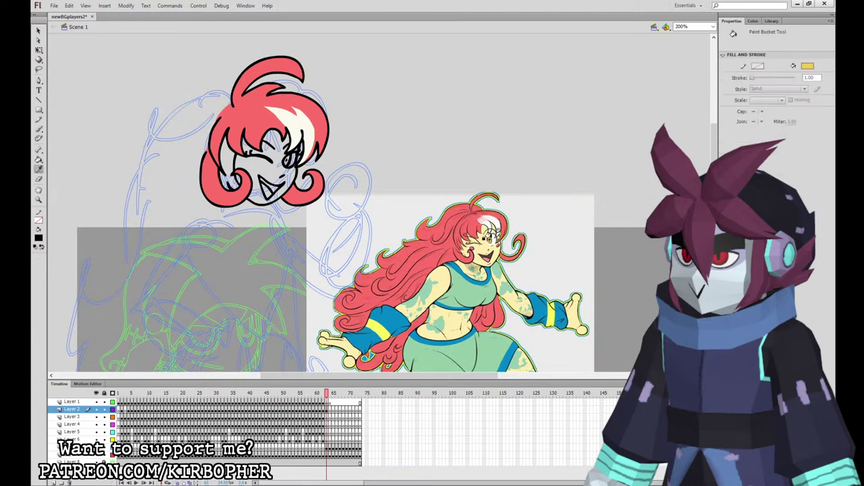
click(286, 157)
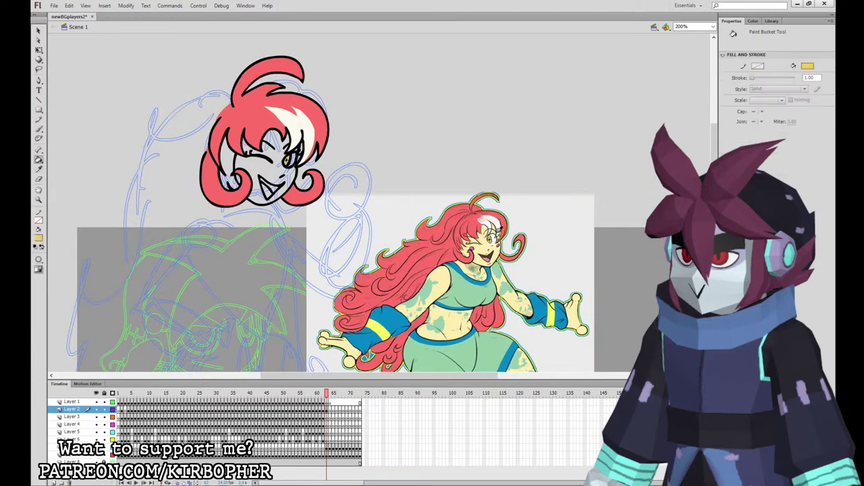
key(i)
click(498, 231)
Fill the remaining hair gap beside the face with the hair red, and the face with the reference's cream skin colour.
key(i)
click(256, 123)
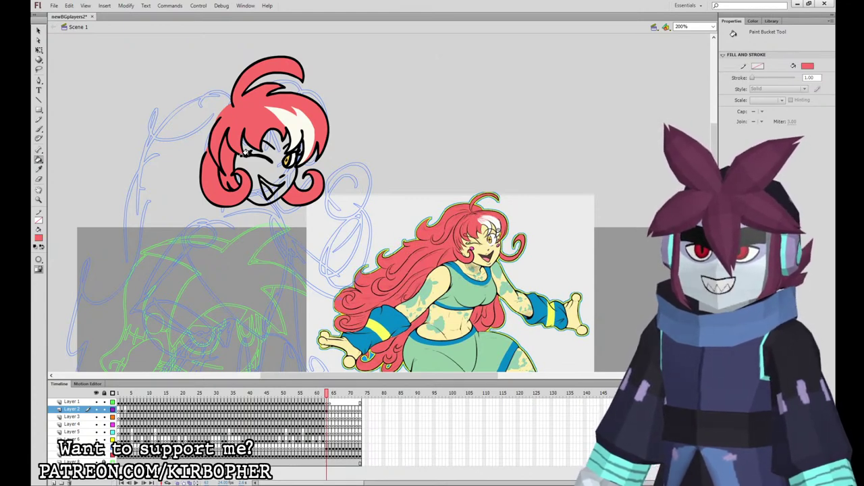
key(i)
click(487, 247)
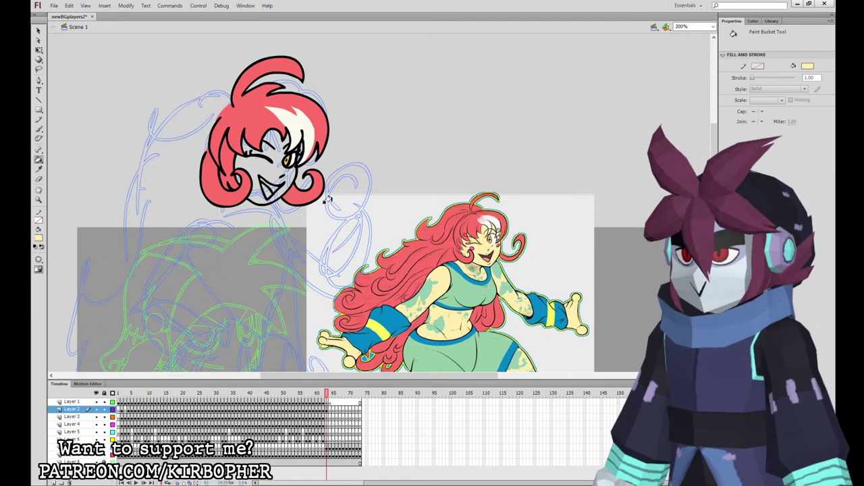
click(264, 161)
key(ctrl+z)
click(274, 138)
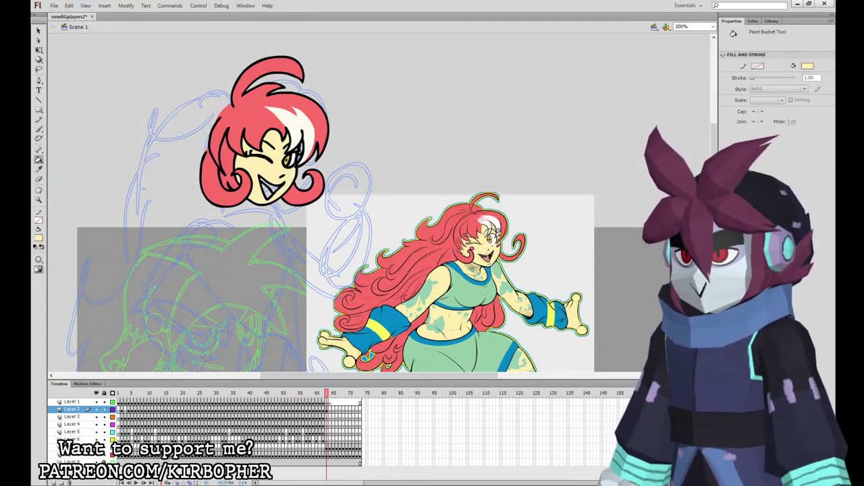
Sample the tongue pink from the reference picture, fill the tongue and brush a small blush mark on the cheek below the winking eye.
key(i)
click(489, 257)
click(264, 190)
click(40, 129)
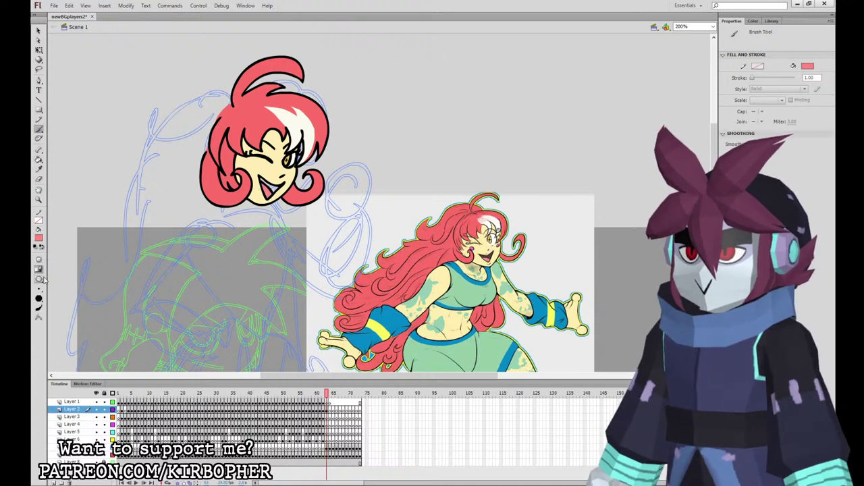
click(327, 410)
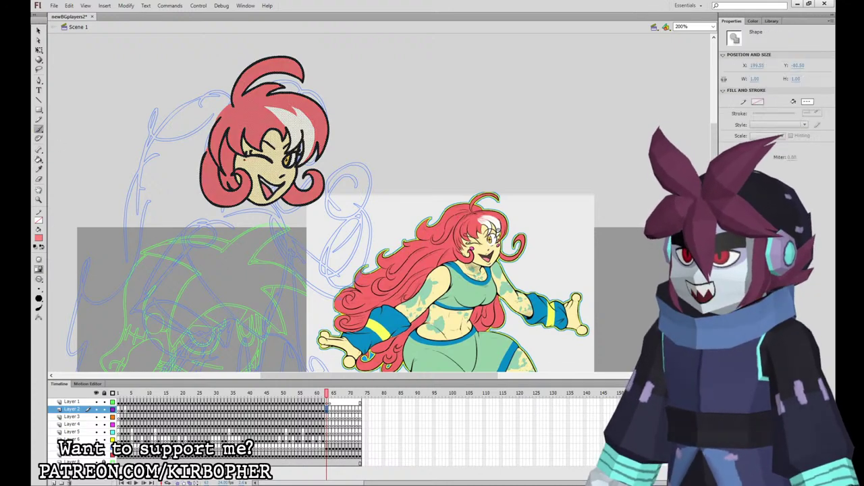
drag(242, 160, 251, 160)
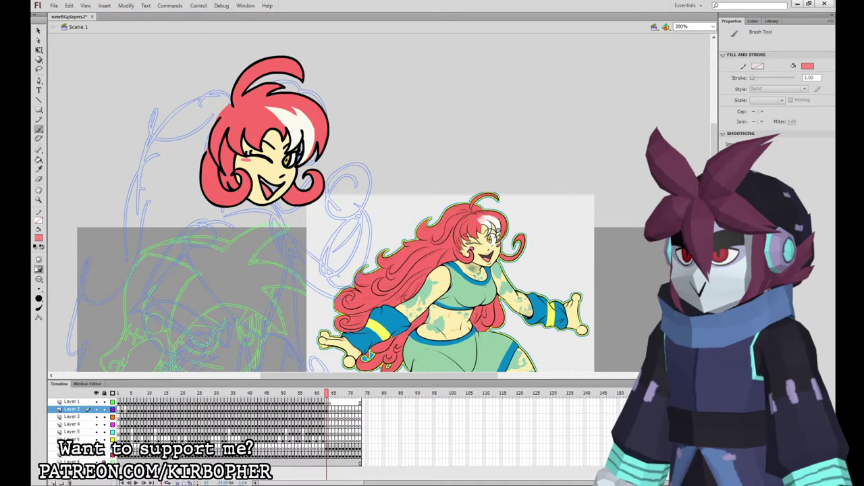
Sample the dark mouth colour from the reference picture, fill the inside of the mouth, and pick up the hair red again.
key(i)
click(494, 256)
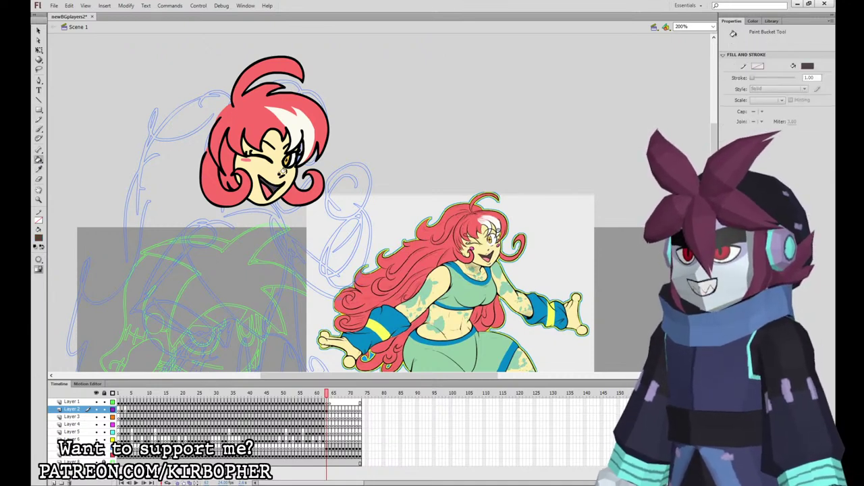
key(i)
click(321, 123)
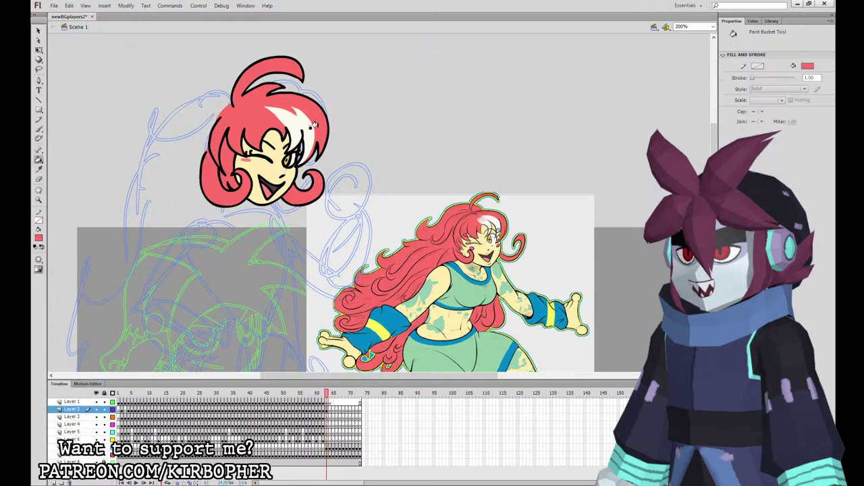
Switch to a black brush and, on Layer 3, ink the neck and near shoulder line and the bent forearm with its clenched fist.
click(38, 128)
click(54, 264)
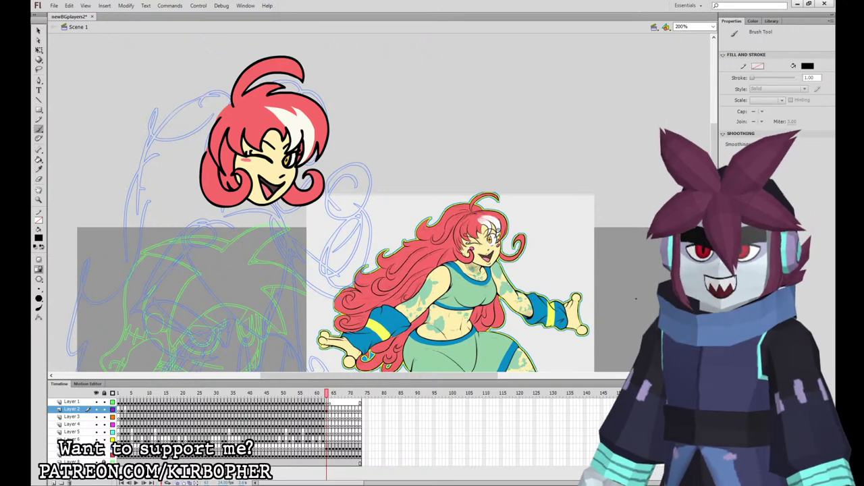
drag(562, 209, 640, 305)
key(ctrl+z)
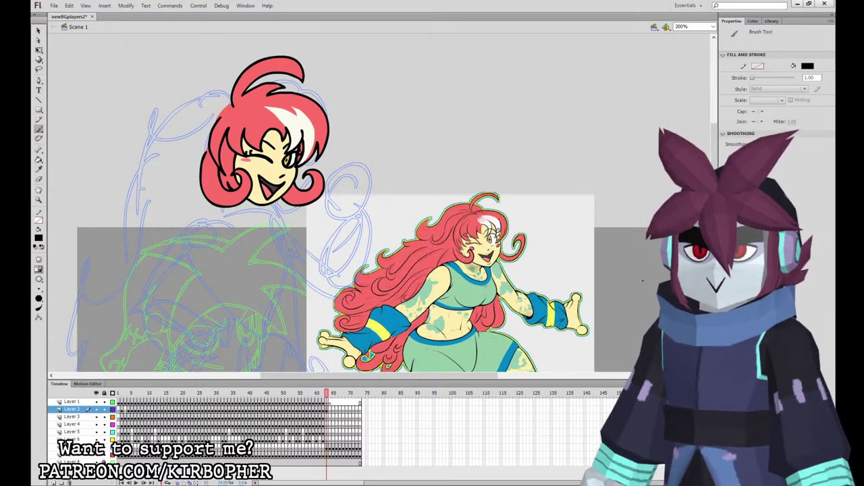
mouse_move(583, 330)
mouse_down()
mouse_move(523, 222)
mouse_move(534, 167)
mouse_up()
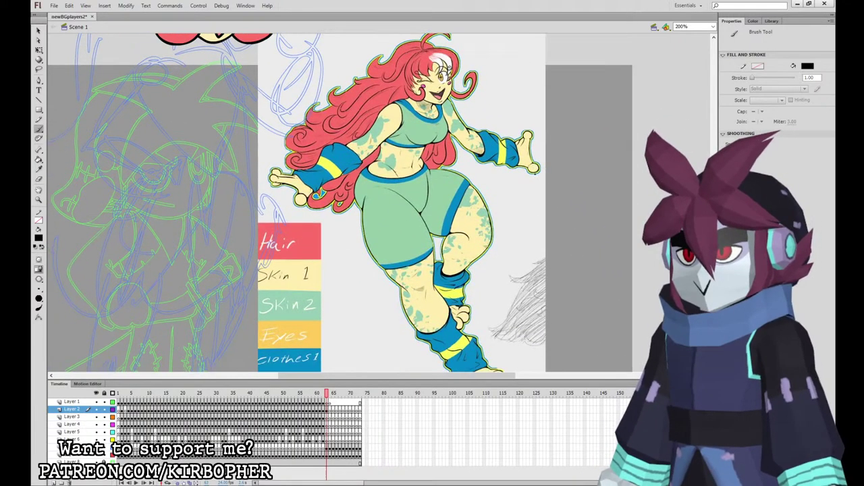
drag(510, 215, 544, 348)
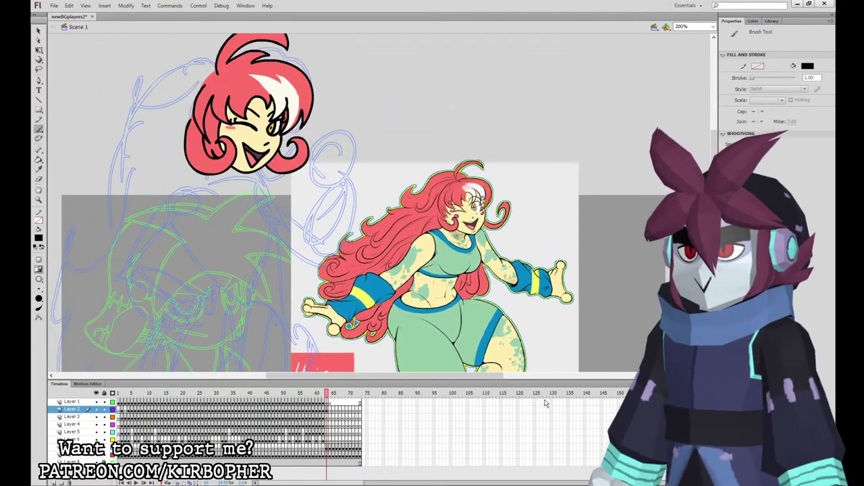
mouse_move(439, 301)
mouse_down()
mouse_move(508, 259)
mouse_move(509, 273)
mouse_move(541, 299)
mouse_move(546, 351)
mouse_up()
click(328, 417)
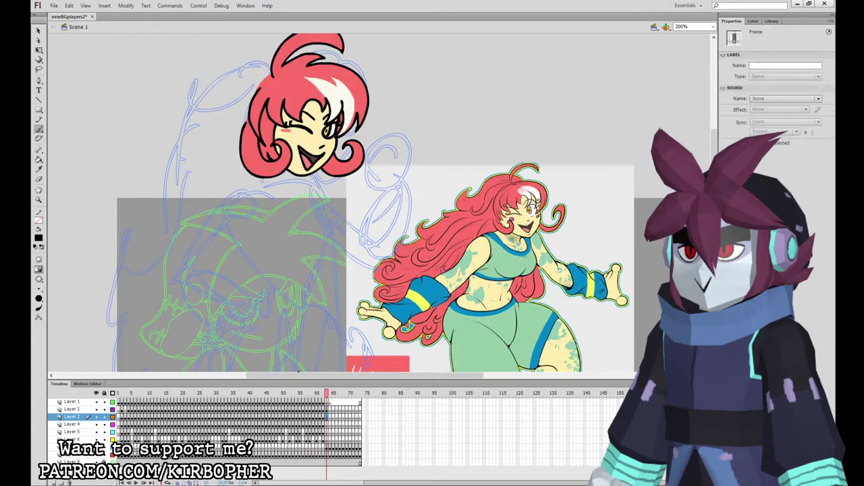
mouse_move(274, 144)
mouse_down()
mouse_move(270, 174)
mouse_move(228, 195)
mouse_move(200, 231)
mouse_up()
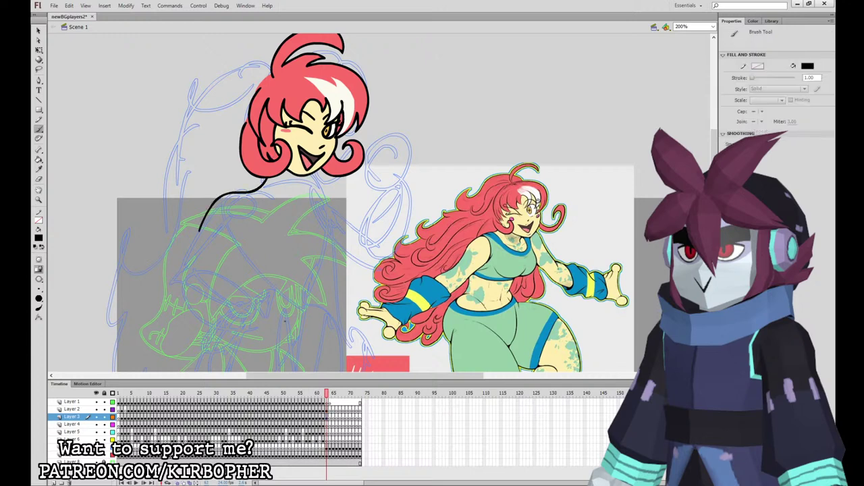
mouse_move(252, 305)
mouse_down()
mouse_move(211, 260)
mouse_move(185, 286)
mouse_move(235, 314)
mouse_move(254, 306)
mouse_move(222, 330)
mouse_move(201, 318)
mouse_move(208, 336)
mouse_move(228, 344)
mouse_move(256, 323)
mouse_move(254, 307)
mouse_move(215, 313)
mouse_up()
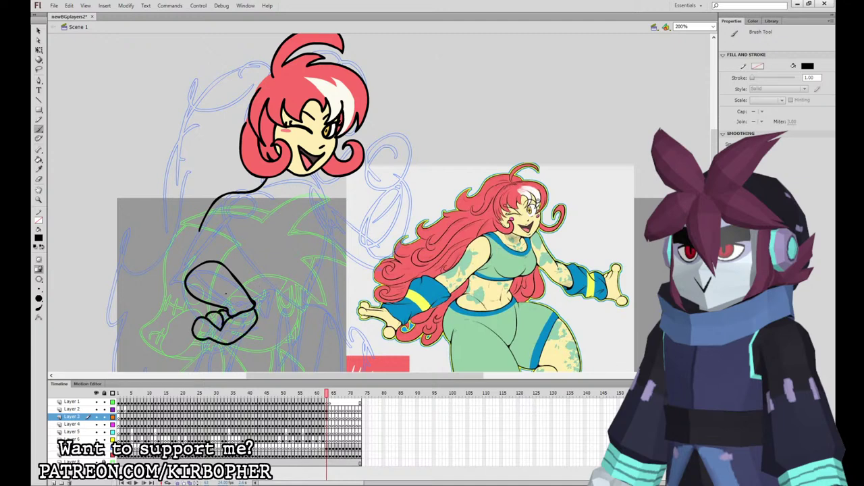
Ink the near upper arm from the shoulder down to the elbow and the curved line between the arm and the fist.
drag(200, 230, 182, 277)
key(ctrl+z)
drag(200, 231, 184, 277)
key(ctrl+z)
mouse_move(200, 229)
mouse_down()
mouse_move(185, 274)
mouse_move(247, 241)
mouse_move(255, 296)
mouse_up()
key(ctrl+z)
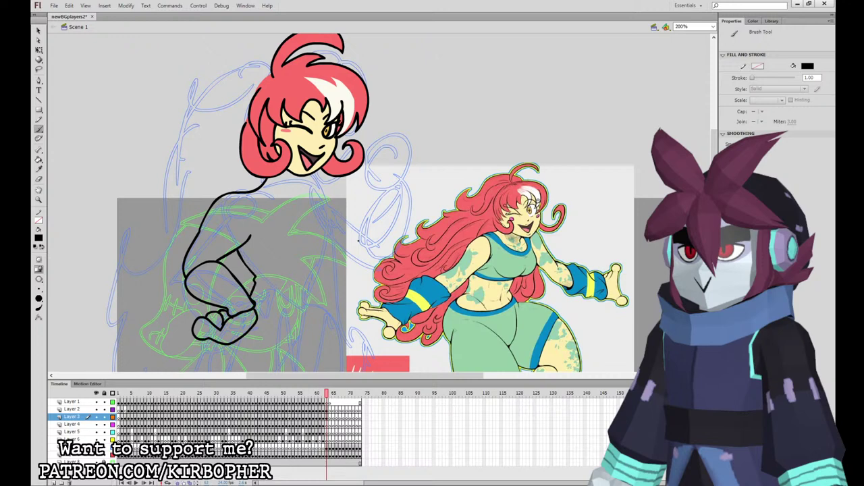
key(ctrl+z)
key(ctrl+z)
mouse_move(238, 249)
mouse_down()
mouse_move(255, 281)
mouse_move(251, 297)
mouse_up()
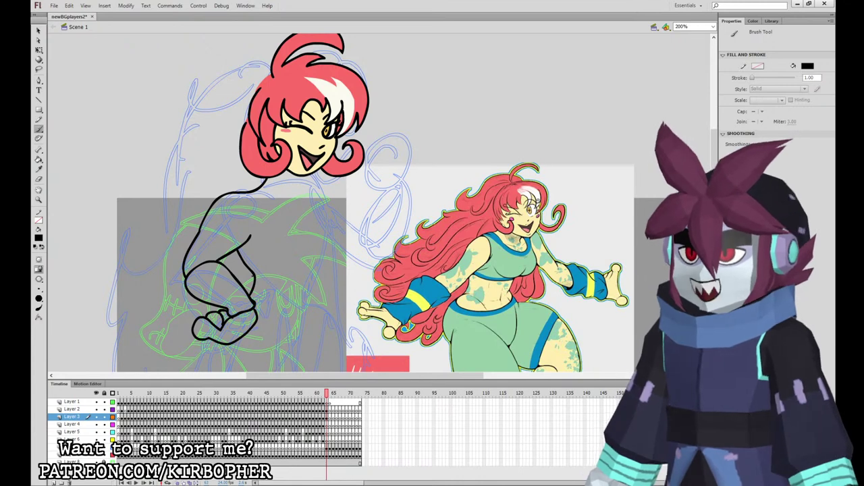
Ink the other side of the neck and continue it over the far shoulder into the curve of the upper arm.
mouse_move(333, 211)
mouse_down()
mouse_move(319, 269)
mouse_move(320, 202)
mouse_up()
mouse_move(332, 256)
mouse_down()
mouse_move(343, 244)
mouse_move(333, 256)
mouse_move(323, 209)
mouse_move(279, 135)
mouse_up()
key(ctrl+z)
key(ctrl+z)
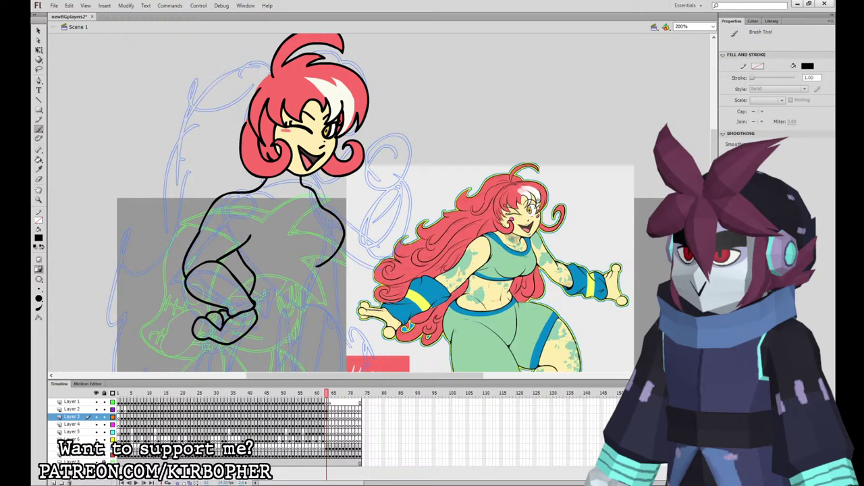
Ink the top's curved neckline and shoulder edges, including the line separating the near arm from the chest.
mouse_move(258, 191)
mouse_down()
mouse_move(282, 202)
mouse_move(303, 184)
mouse_move(295, 212)
mouse_move(259, 189)
mouse_move(247, 243)
mouse_move(252, 204)
mouse_up()
key(ctrl+z)
key(ctrl+z)
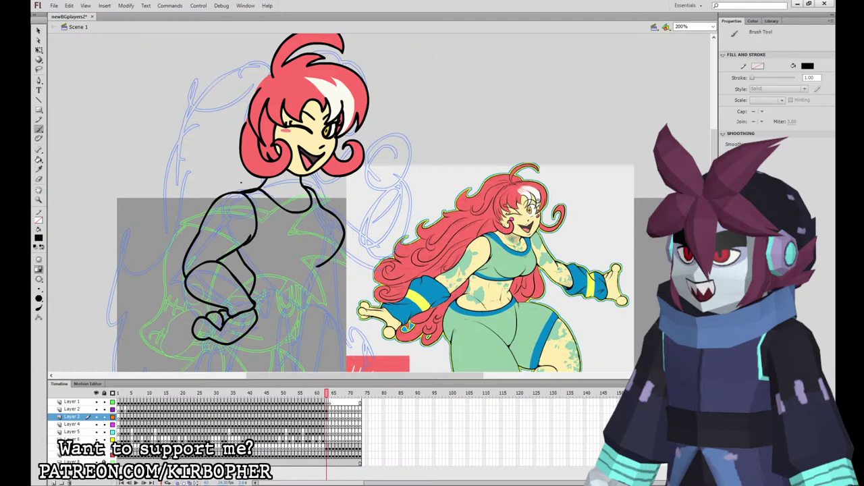
key(v)
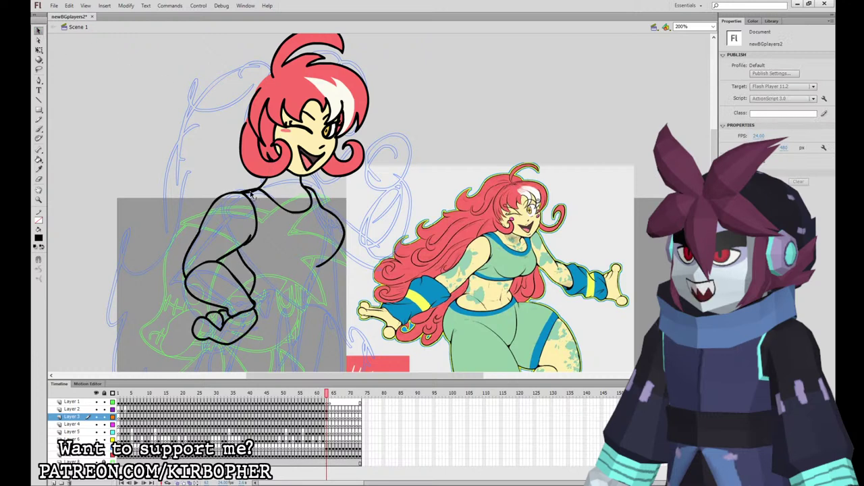
key(b)
Ink the bare midriff: the stomach lines and navel, the V-shaped lines between the hips, and the far side of the waist.
drag(358, 333, 351, 266)
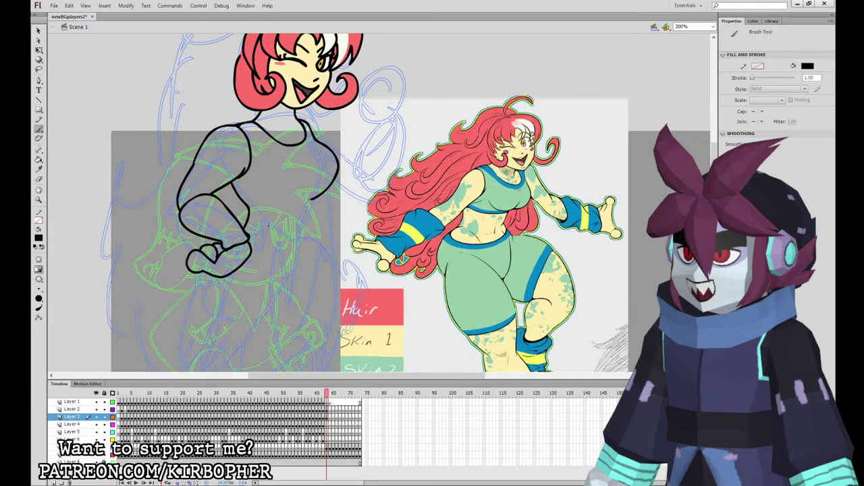
drag(254, 232, 273, 252)
drag(387, 269, 407, 252)
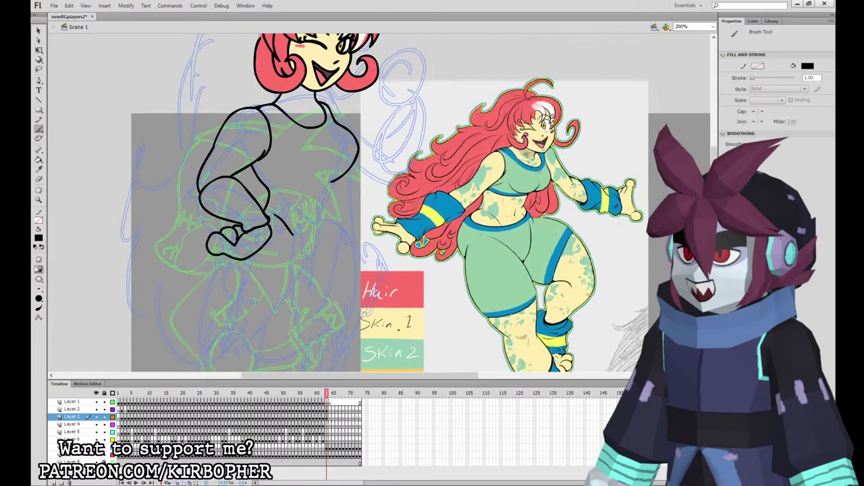
mouse_move(269, 246)
mouse_down()
mouse_move(289, 280)
mouse_move(305, 277)
mouse_move(323, 250)
mouse_up()
key(ctrl+z)
key(ctrl+z)
mouse_move(269, 255)
mouse_down()
mouse_move(286, 280)
mouse_move(320, 253)
mouse_up()
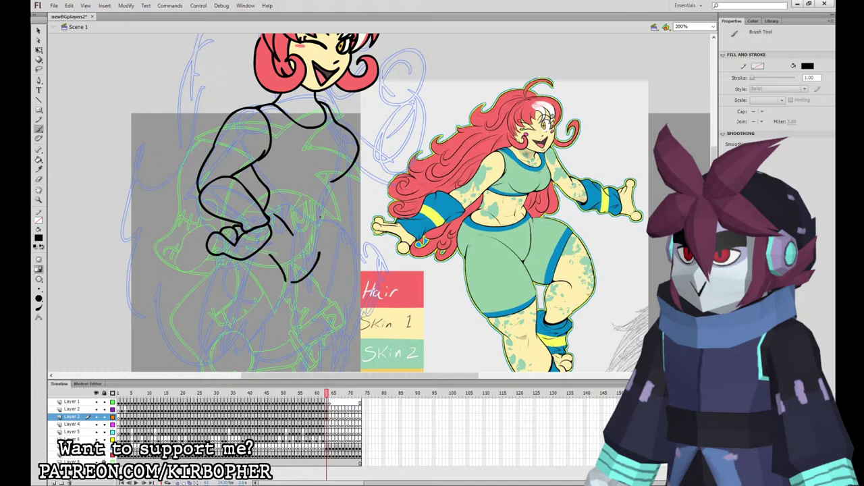
drag(315, 237, 325, 216)
mouse_move(335, 181)
mouse_down()
mouse_move(320, 208)
mouse_move(341, 239)
mouse_up()
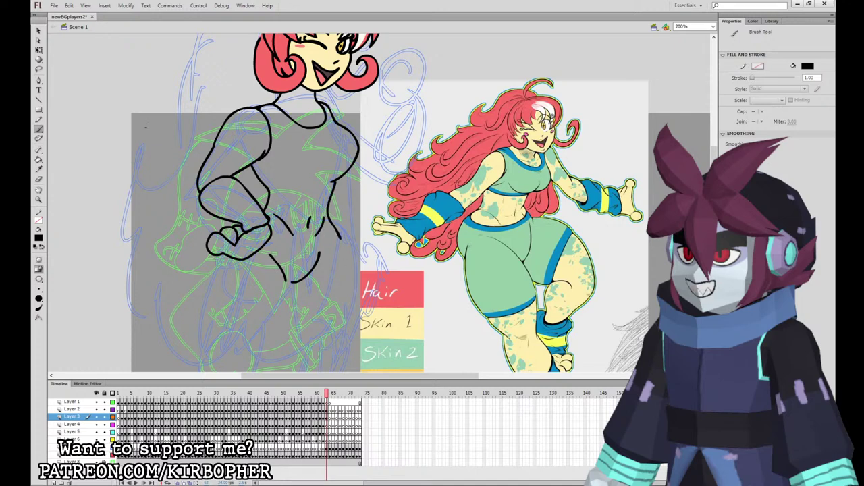
Ink the top's lower hem as a curved line across the torso beneath the chest, redrawing it until it fits.
drag(270, 192, 329, 195)
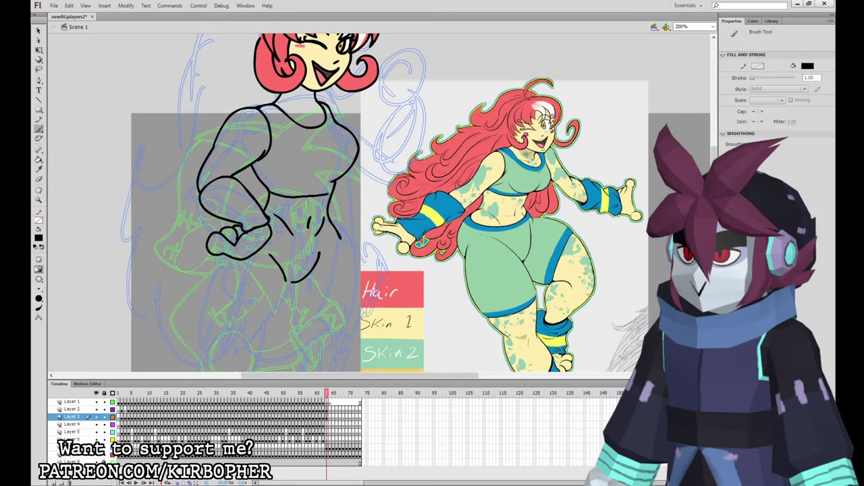
key(ctrl+z)
drag(270, 191, 333, 188)
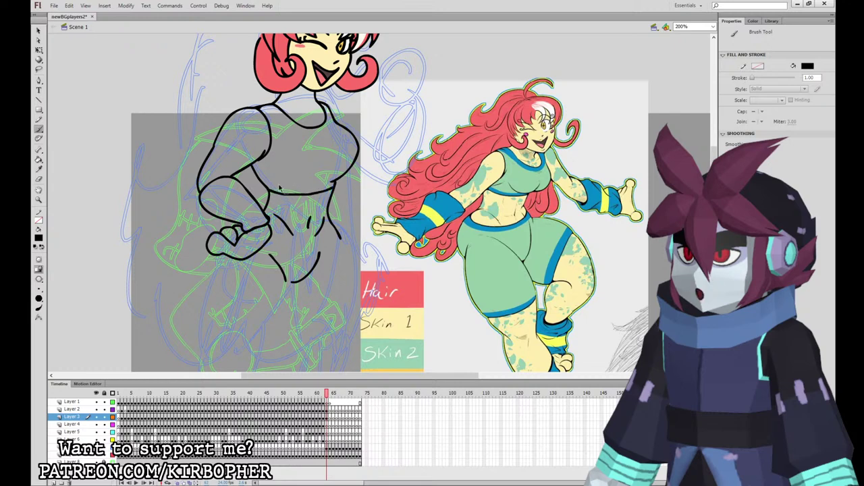
key(ctrl+z)
drag(269, 191, 331, 193)
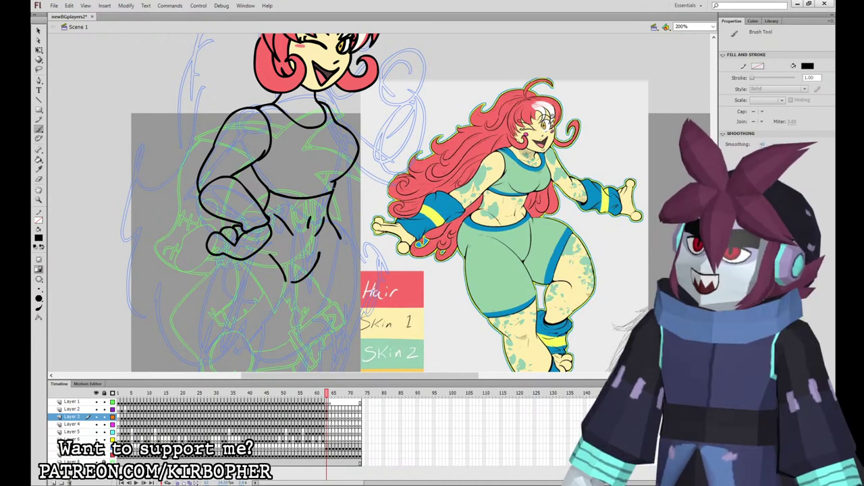
Ink short curved contour lines on the top to mark the lower edge of the chest.
key(v)
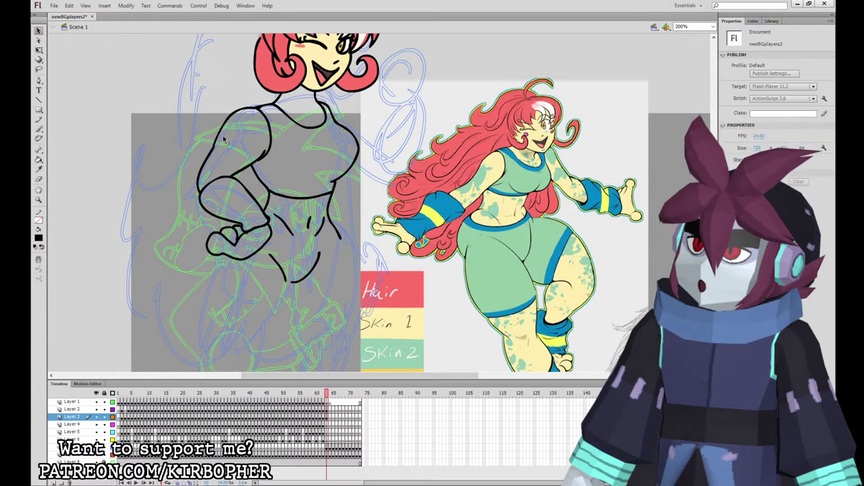
drag(272, 256, 321, 251)
click(39, 129)
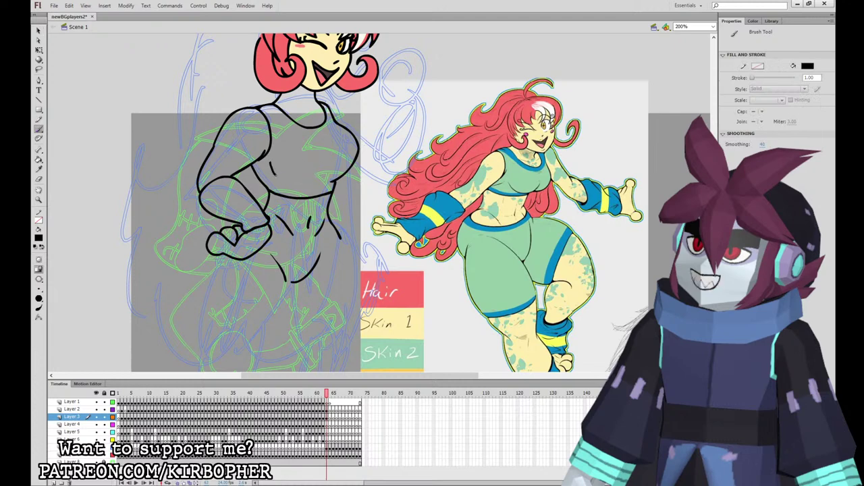
drag(282, 181, 301, 180)
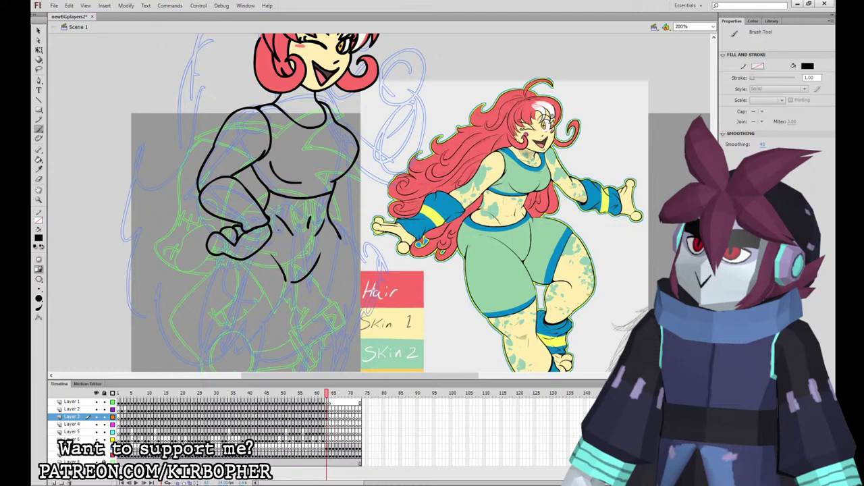
Ink the two curved waistband lines across the hips and the stripe lines of the band on the near forearm.
drag(272, 237, 328, 235)
mouse_move(268, 242)
mouse_down()
mouse_move(312, 247)
mouse_move(337, 238)
mouse_up()
key(ctrl+z)
mouse_move(269, 242)
mouse_down()
mouse_move(309, 251)
mouse_move(339, 236)
mouse_up()
mouse_move(230, 219)
mouse_down()
mouse_move(257, 201)
mouse_move(230, 194)
mouse_move(212, 215)
mouse_up()
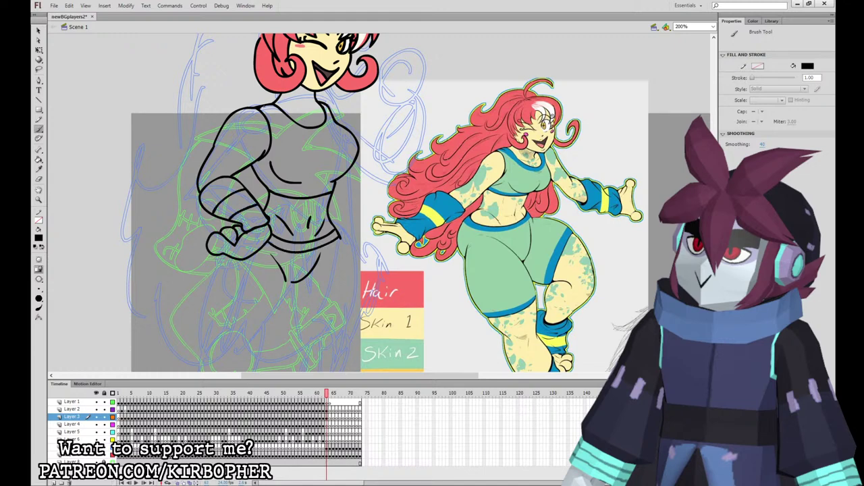
Ink parallel trim lines along the top's neckline and its lower hem.
mouse_move(266, 107)
mouse_down()
mouse_move(313, 137)
mouse_move(334, 120)
mouse_up()
key(ctrl+z)
mouse_move(333, 183)
mouse_down()
mouse_move(306, 194)
mouse_move(263, 182)
mouse_move(297, 194)
mouse_move(331, 185)
mouse_move(264, 184)
mouse_up()
key(ctrl+z)
key(ctrl+z)
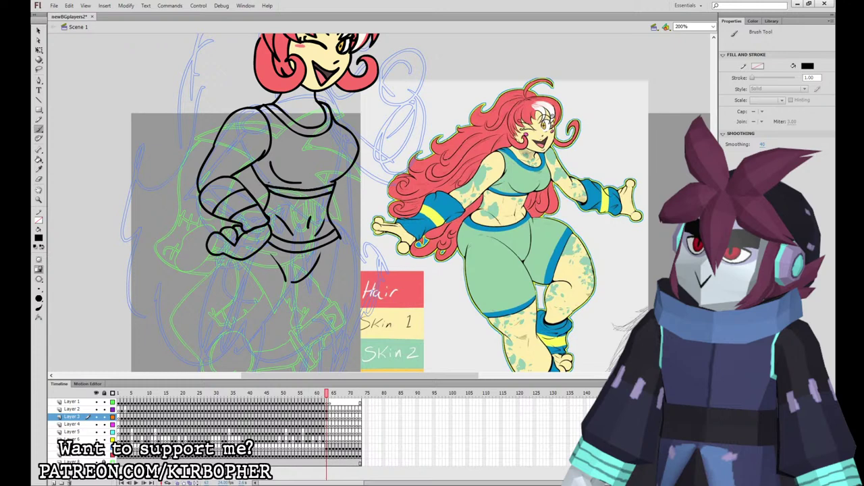
Touch up the ends of the neckline and waistband lines and adjust the stomach line beside the navel with the Selection tool.
key(v)
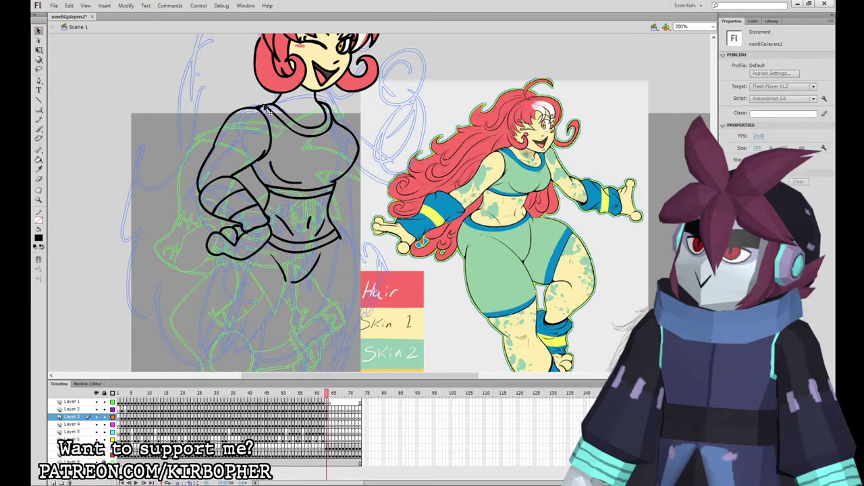
drag(268, 106, 269, 105)
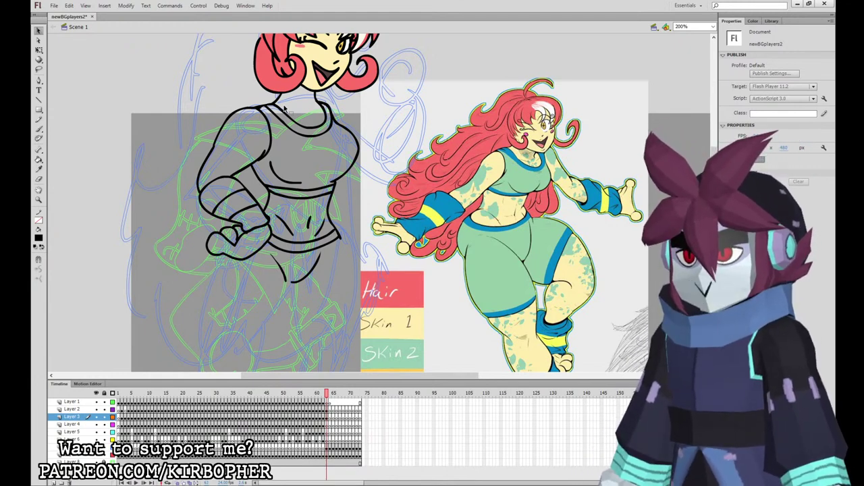
click(341, 238)
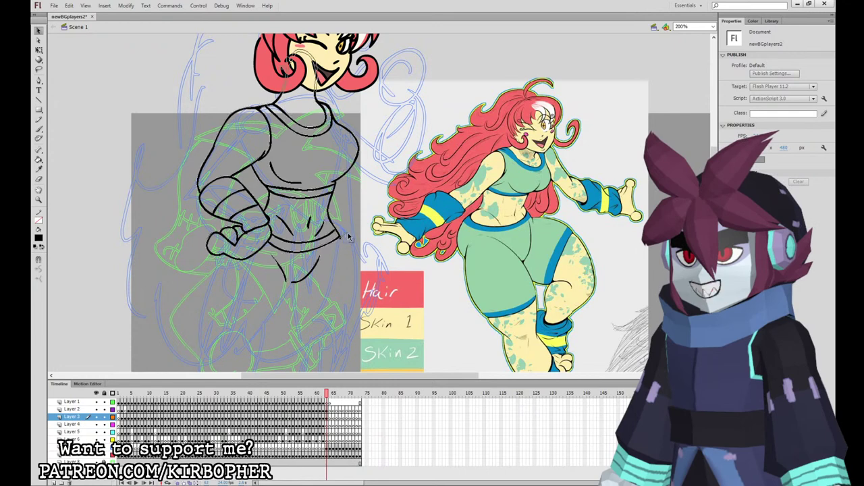
mouse_move(487, 303)
mouse_down()
mouse_move(495, 260)
mouse_move(489, 294)
mouse_up()
drag(482, 328, 493, 243)
drag(489, 301, 495, 328)
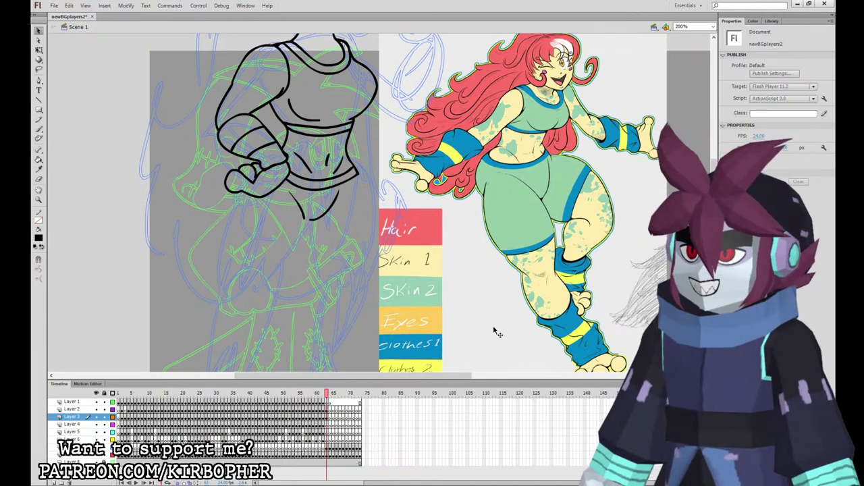
mouse_move(309, 171)
mouse_down()
mouse_move(345, 162)
mouse_move(342, 173)
mouse_move(310, 174)
mouse_up()
click(310, 146)
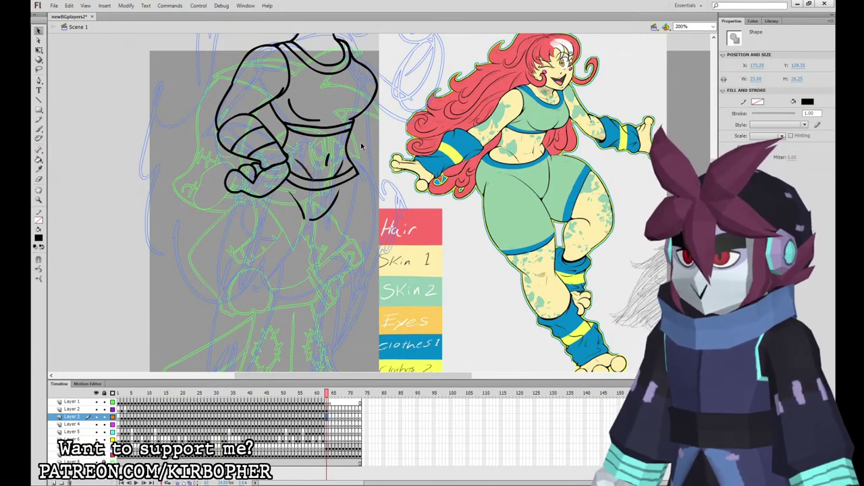
Switch to the black brush on Layer 4 and ink the far arm's raised clenched fist beside the head.
click(39, 130)
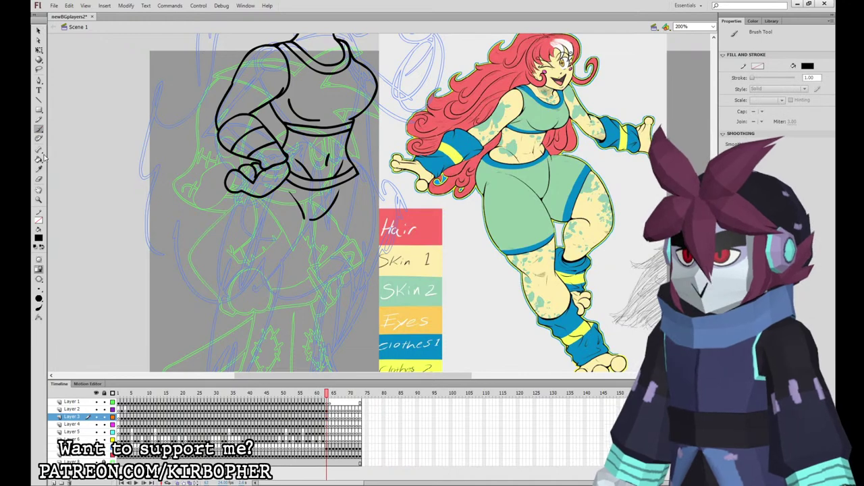
click(329, 424)
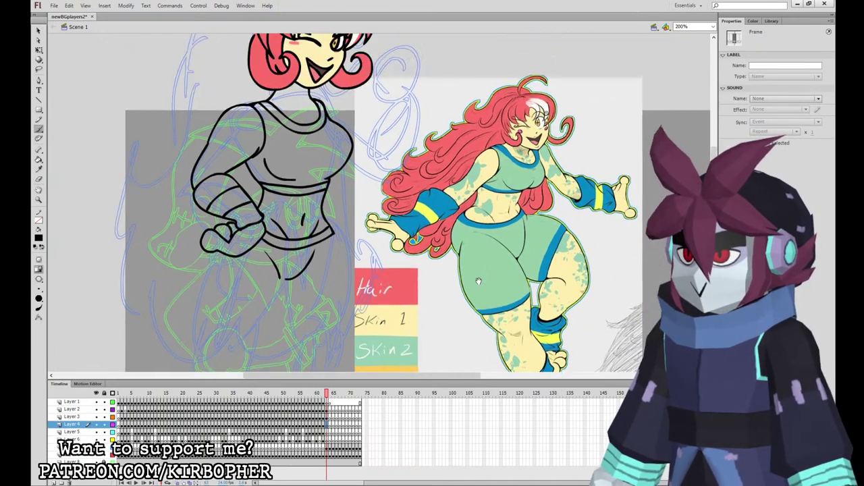
drag(478, 281, 443, 376)
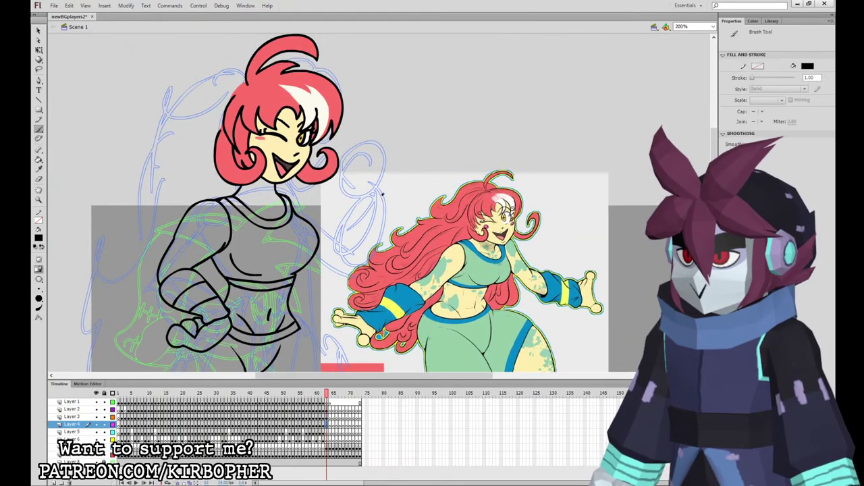
mouse_move(382, 194)
mouse_down()
mouse_move(366, 162)
mouse_move(361, 182)
mouse_move(343, 189)
mouse_move(356, 173)
mouse_move(334, 191)
mouse_move(348, 184)
mouse_move(341, 200)
mouse_move(364, 186)
mouse_up()
key(ctrl+z)
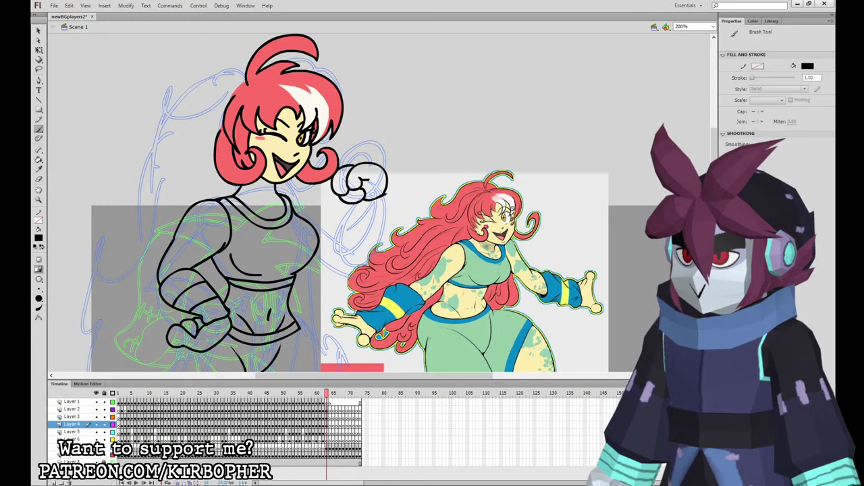
Ink the far forearm with its striped band and the upper arm joining it to the shoulder.
mouse_move(349, 215)
mouse_down()
mouse_move(338, 249)
mouse_move(366, 263)
mouse_move(389, 191)
mouse_up()
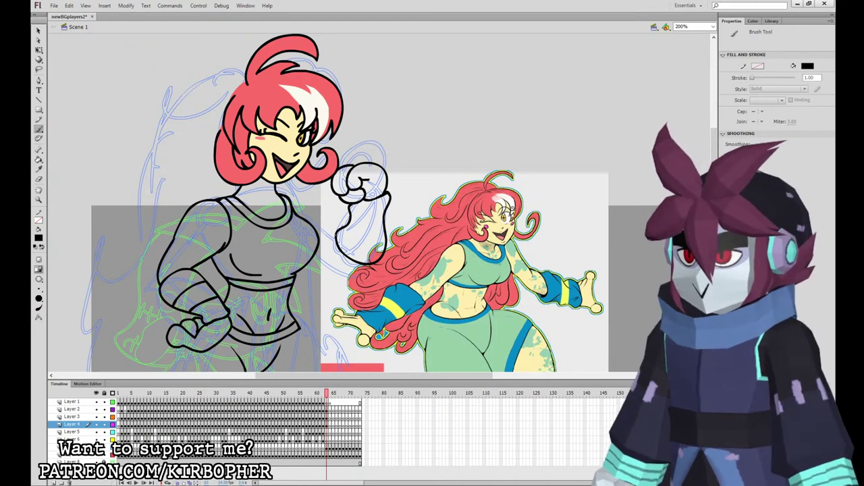
mouse_move(336, 236)
mouse_down()
mouse_move(315, 212)
mouse_move(279, 206)
mouse_move(309, 255)
mouse_move(361, 273)
mouse_up()
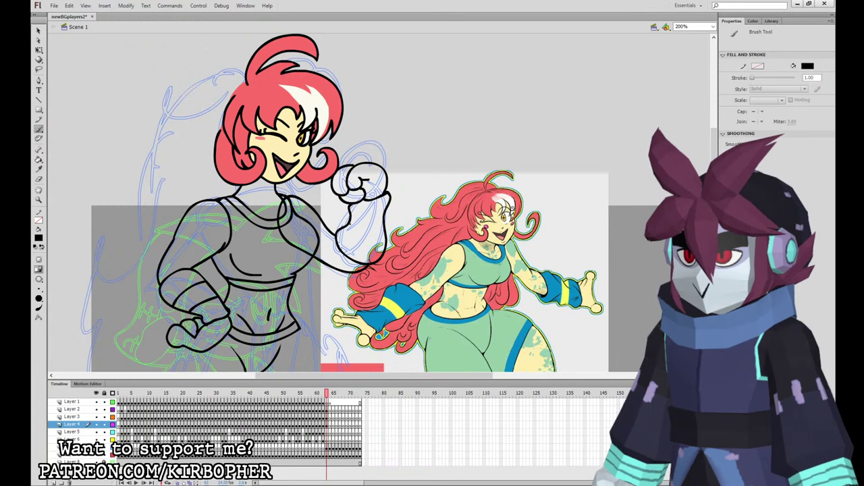
drag(382, 222, 348, 218)
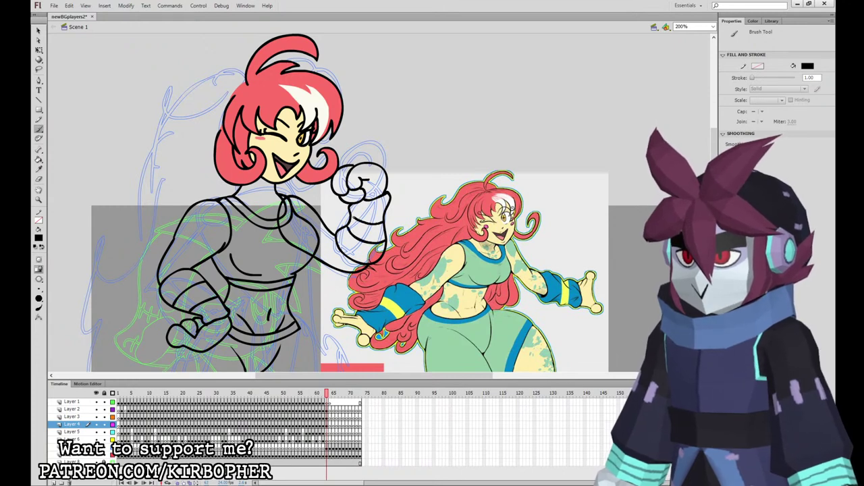
On Layer 5, ink the near thigh's outer and inner lines and the far thigh's inner line.
drag(499, 296, 510, 204)
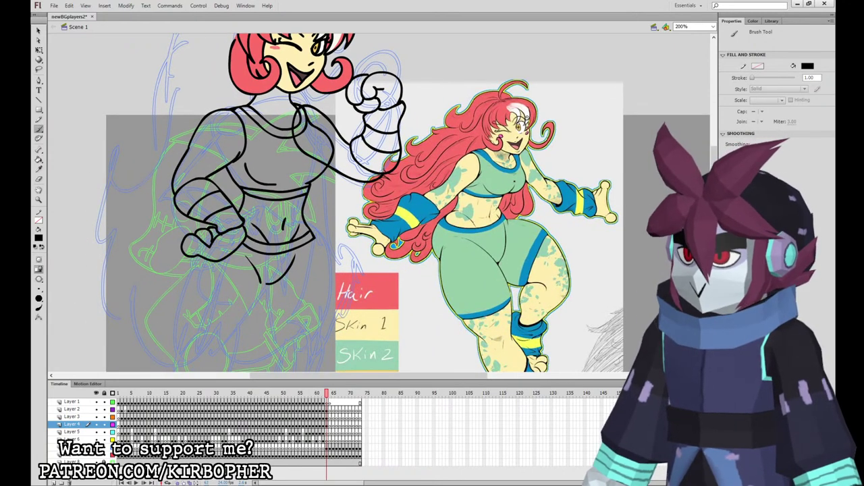
drag(416, 302, 471, 180)
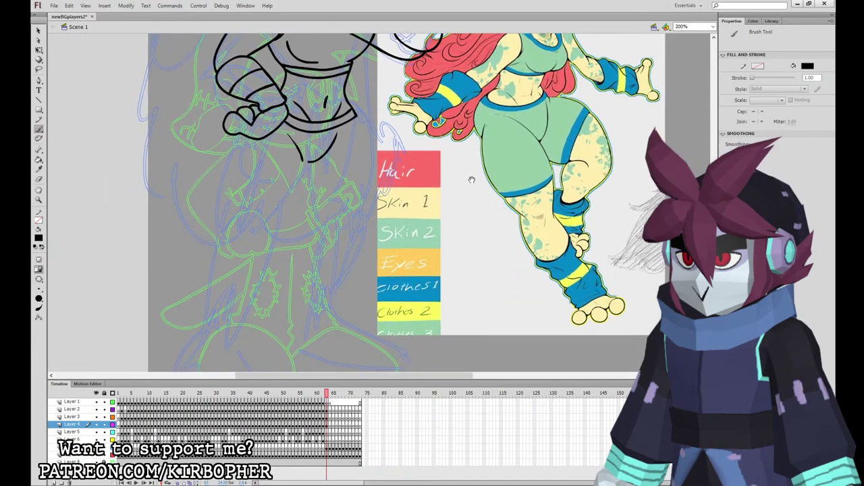
click(328, 425)
click(327, 431)
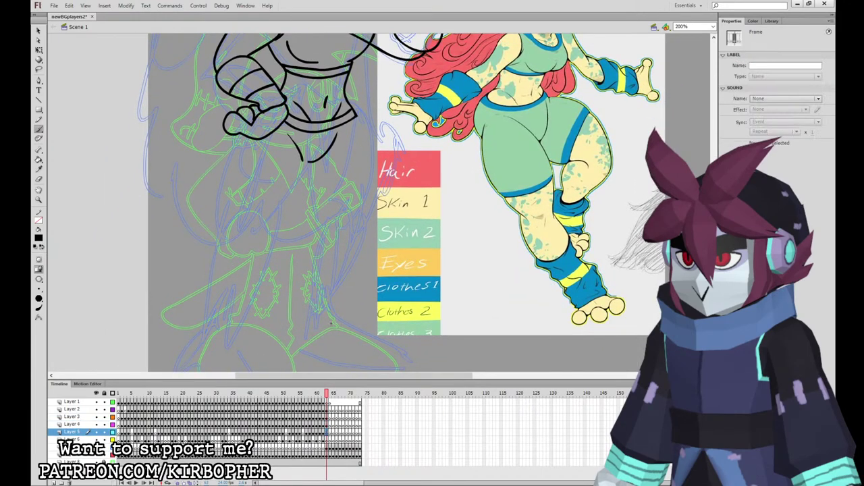
mouse_move(272, 102)
mouse_down()
mouse_move(231, 128)
mouse_move(221, 250)
mouse_up()
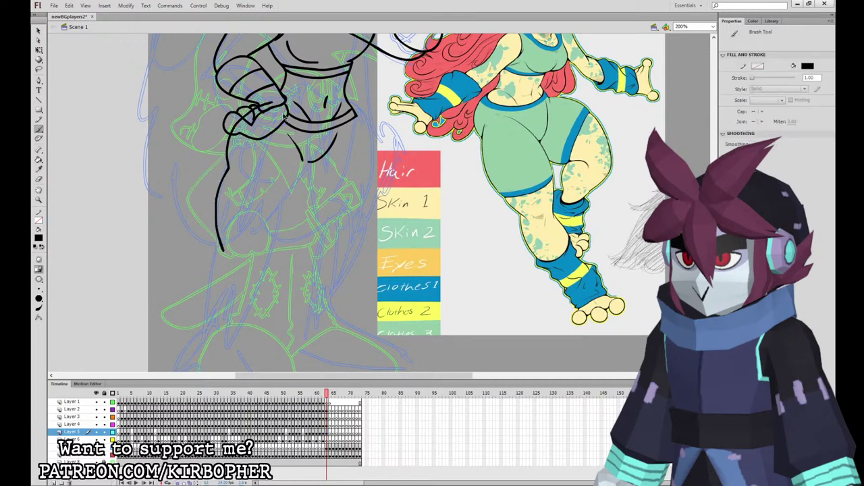
key(ctrl+z)
mouse_move(281, 101)
mouse_down()
mouse_move(237, 156)
mouse_move(225, 181)
mouse_move(223, 231)
mouse_up()
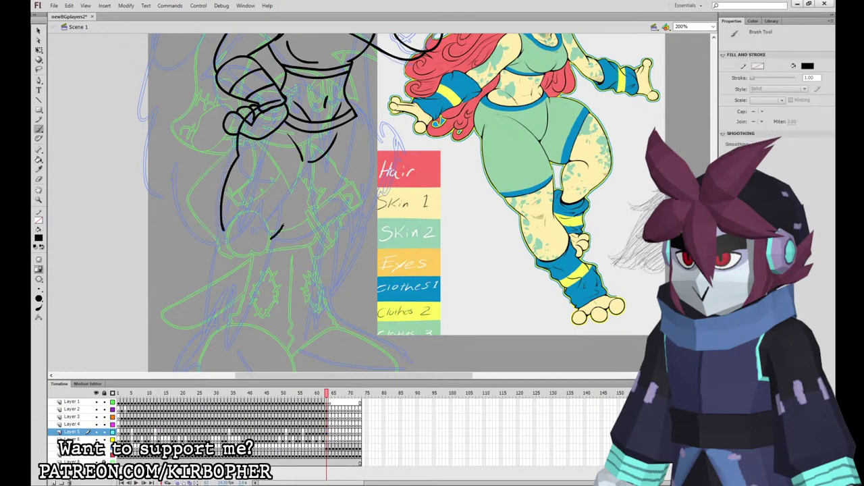
mouse_move(282, 225)
mouse_down()
mouse_move(309, 162)
mouse_move(325, 221)
mouse_up()
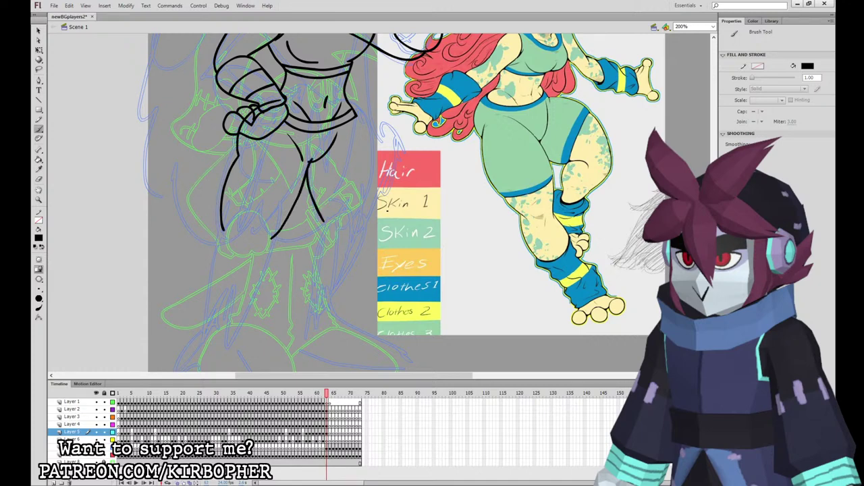
key(ctrl+z)
Ink the knee area of both legs with curved bottom edges, and the far leg's outer line up to the hip.
mouse_move(322, 220)
mouse_down()
mouse_move(318, 260)
mouse_move(354, 261)
mouse_up()
drag(219, 266, 274, 266)
key(ctrl+z)
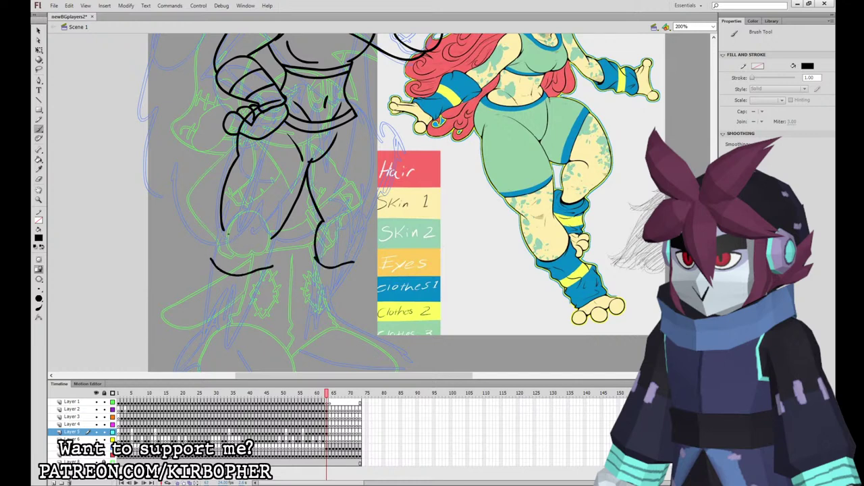
drag(222, 230, 213, 263)
key(ctrl+z)
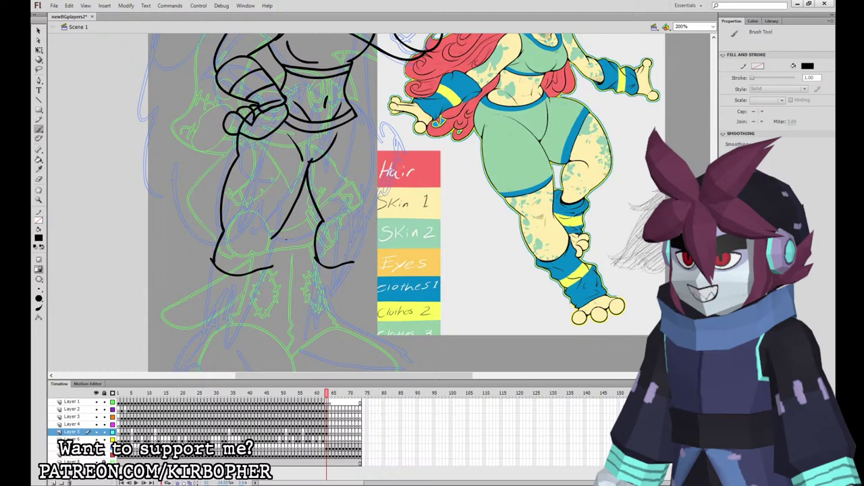
drag(271, 239, 272, 268)
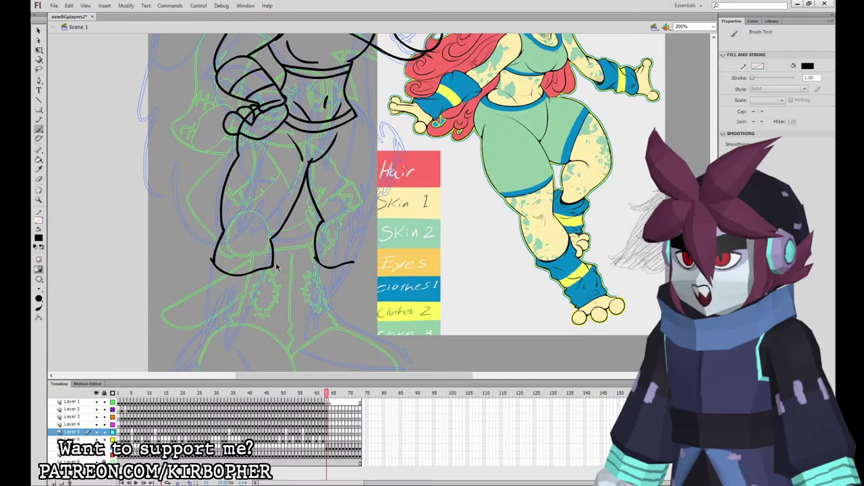
drag(363, 238, 353, 262)
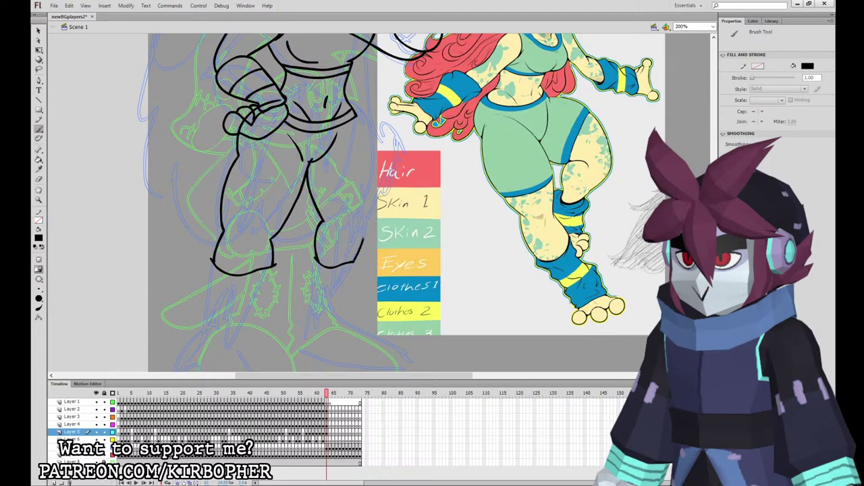
mouse_move(368, 213)
mouse_down()
mouse_move(372, 151)
mouse_move(356, 117)
mouse_up()
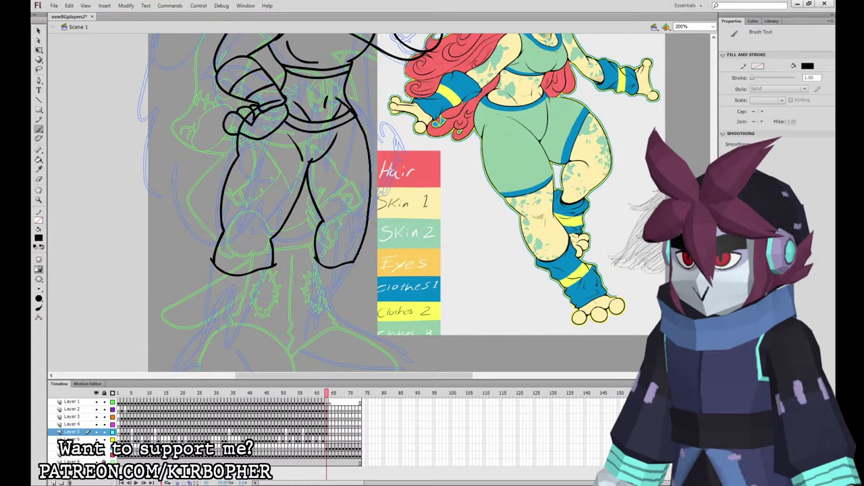
Redraw the far leg's outer line up to the hip and ink the curved upper line of the waist.
key(ctrl+z)
mouse_move(354, 262)
mouse_down()
mouse_move(372, 170)
mouse_move(365, 129)
mouse_move(276, 100)
mouse_up()
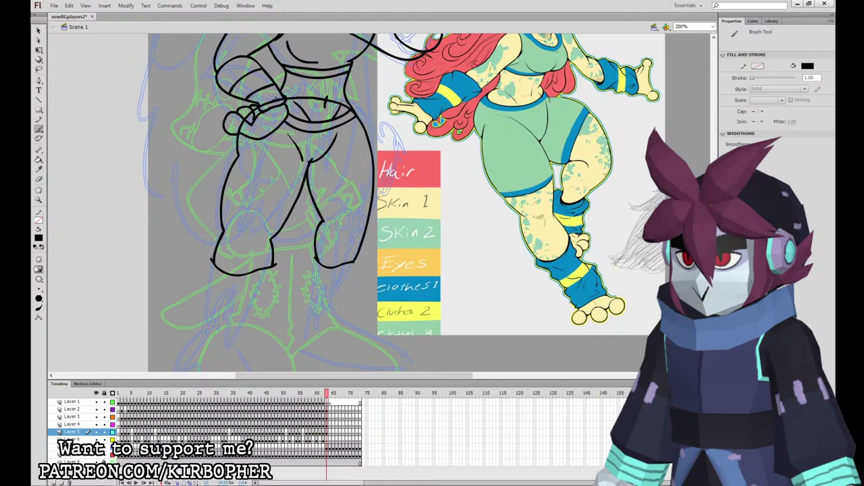
Ink the wavy-edged leg warmers on both lower legs, from the knee cuffs down to the ankles.
drag(445, 306, 468, 248)
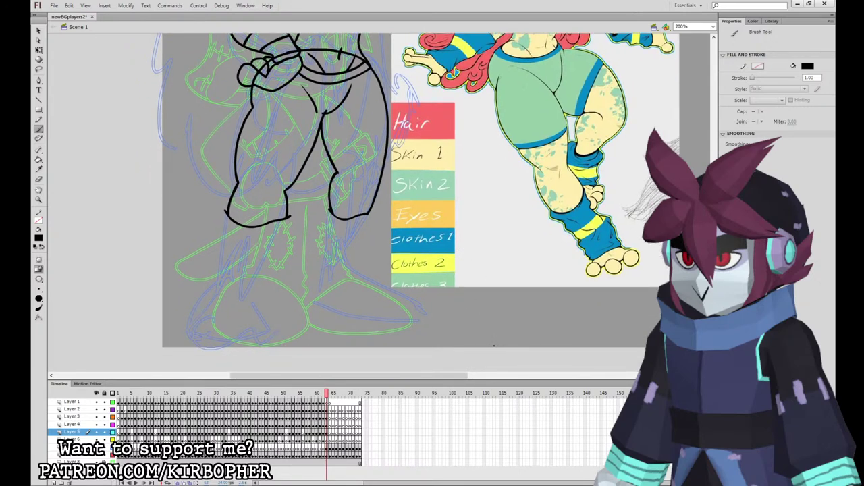
mouse_move(216, 212)
mouse_down()
mouse_move(212, 289)
mouse_move(254, 298)
mouse_move(270, 265)
mouse_up()
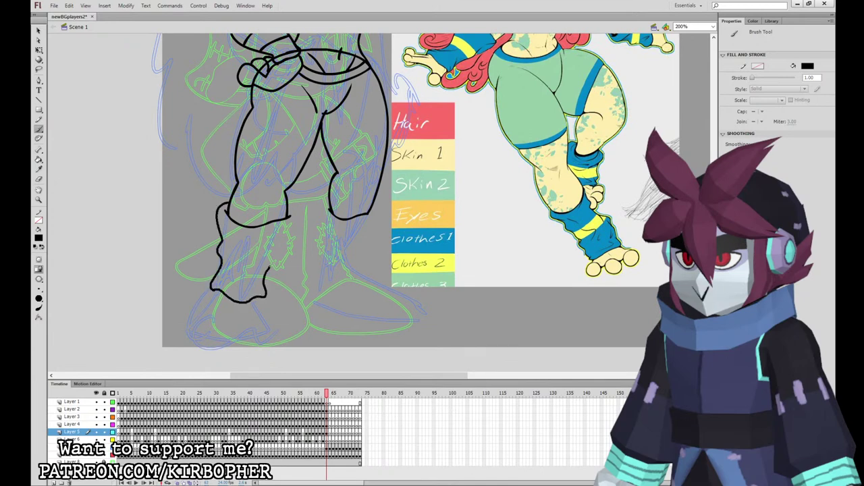
mouse_move(286, 234)
mouse_down()
mouse_move(327, 207)
mouse_move(314, 278)
mouse_move(332, 264)
mouse_move(358, 269)
mouse_move(370, 207)
mouse_up()
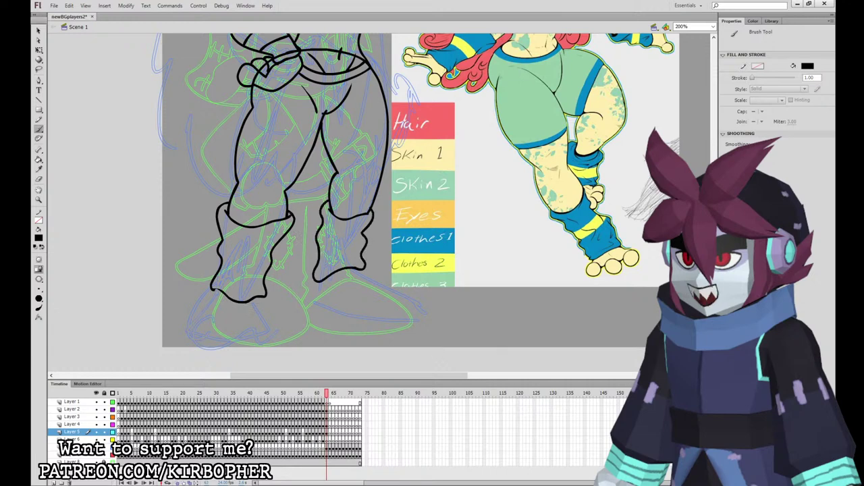
click(39, 31)
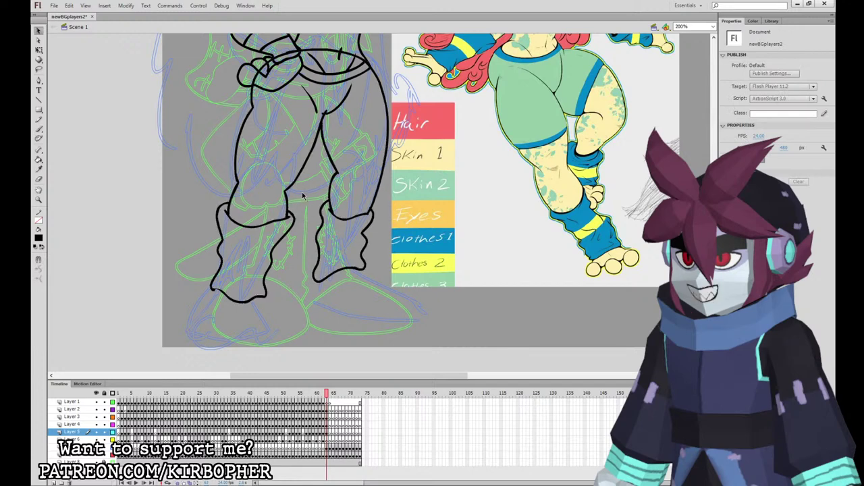
key(ctrl+equal)
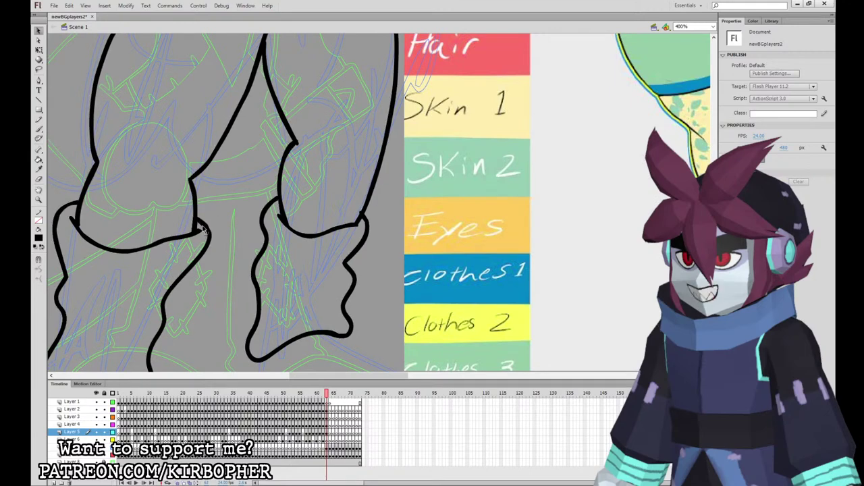
key(ctrl+minus)
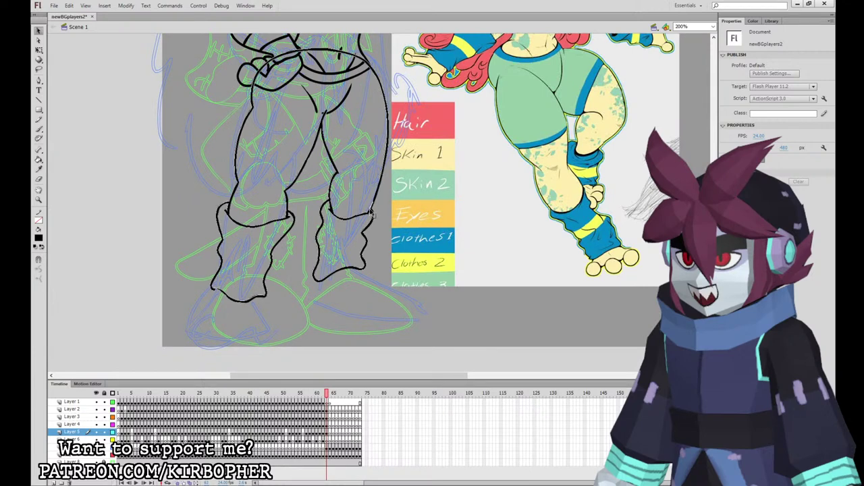
Ink both three-toed feet below the leg warmers, with short lines separating the toes.
scroll(383, 221, down, 2)
key(b)
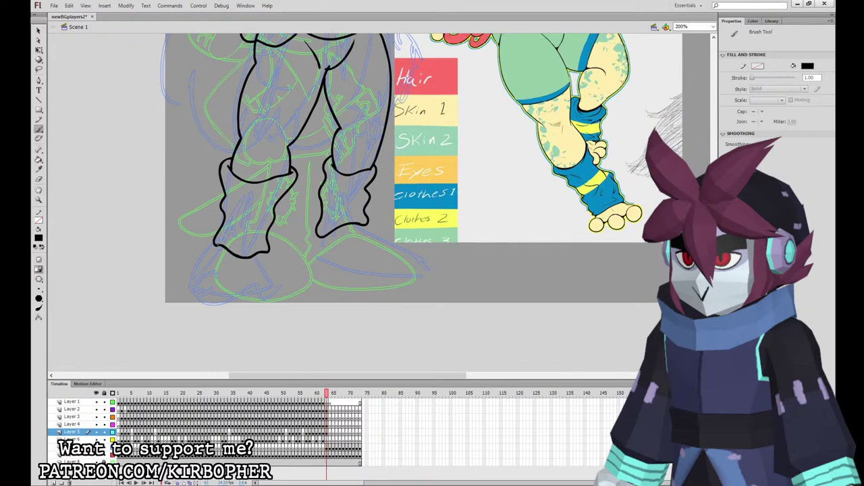
mouse_move(214, 251)
mouse_down()
mouse_move(190, 295)
mouse_move(208, 293)
mouse_move(214, 304)
mouse_move(271, 297)
mouse_move(249, 301)
mouse_move(272, 285)
mouse_up()
key(ctrl+z)
mouse_move(321, 237)
mouse_down()
mouse_move(358, 270)
mouse_move(380, 262)
mouse_move(324, 235)
mouse_move(337, 258)
mouse_move(387, 274)
mouse_move(384, 258)
mouse_move(369, 256)
mouse_move(398, 240)
mouse_up()
key(ctrl+z)
key(ctrl+z)
key(ctrl+z)
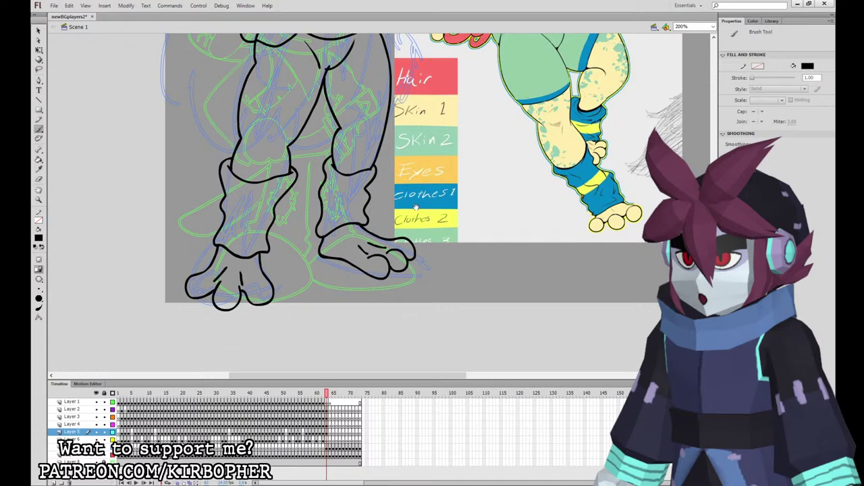
Ink the curved hem bands of the shorts across both thighs.
drag(416, 207, 412, 310)
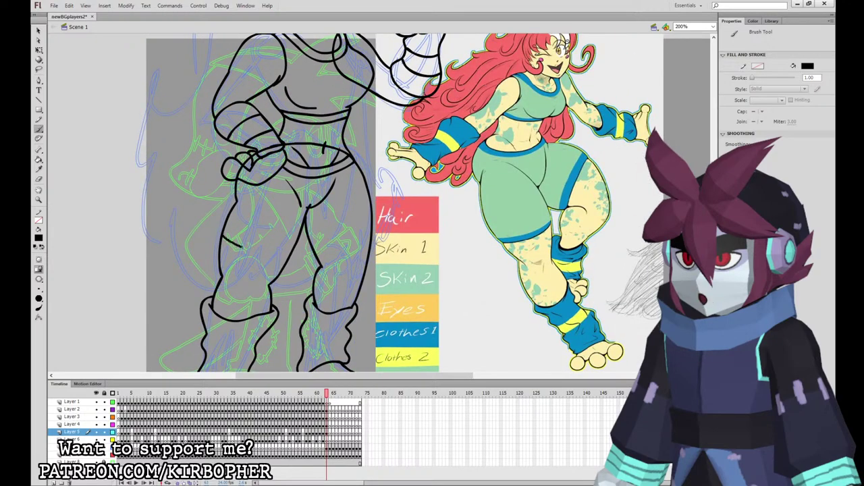
mouse_move(241, 247)
mouse_down()
mouse_move(291, 255)
mouse_move(372, 235)
mouse_move(316, 254)
mouse_move(377, 227)
mouse_move(314, 248)
mouse_move(225, 229)
mouse_up()
key(ctrl+z)
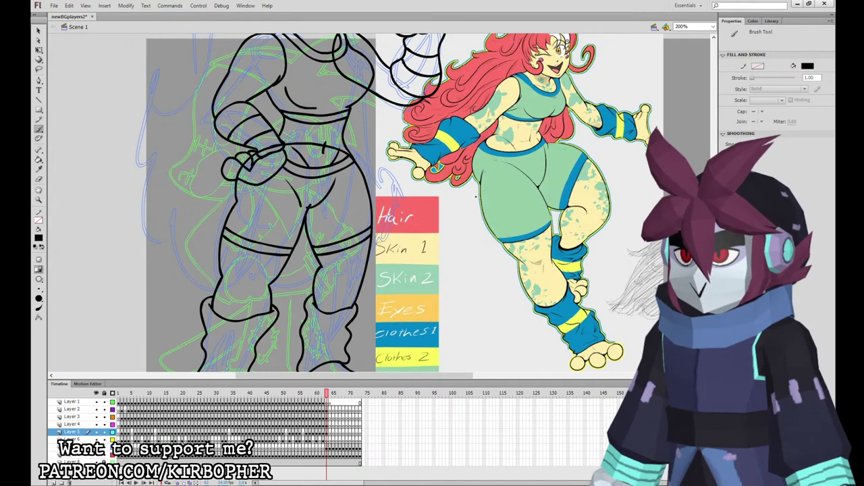
drag(454, 152, 379, 241)
key(ctrl+z)
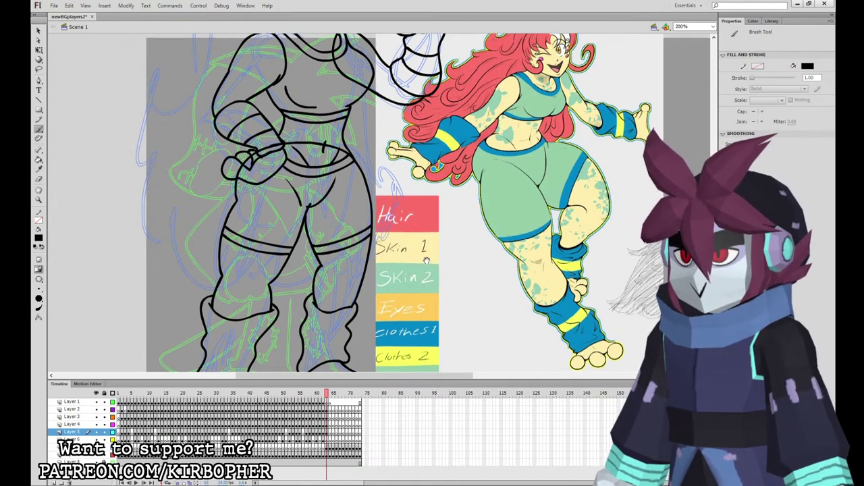
Ink the curved stripe lines across both leg warmers.
drag(366, 332, 459, 262)
drag(397, 275, 435, 272)
key(ctrl+z)
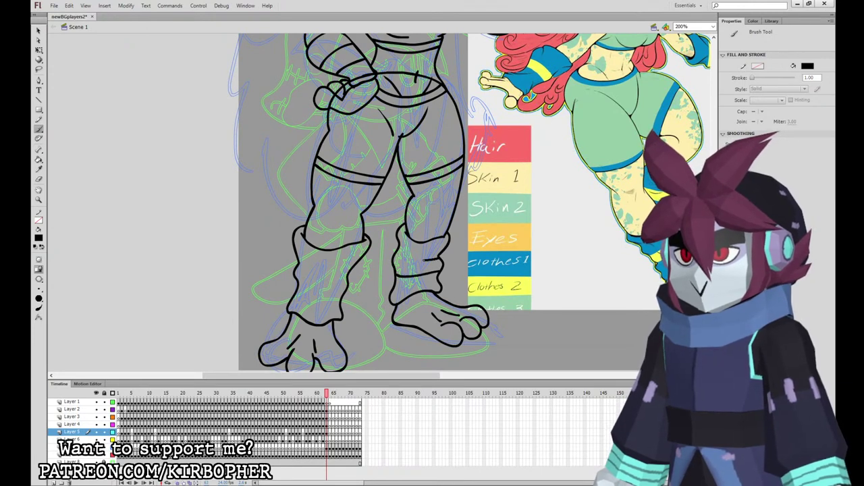
drag(298, 283, 346, 289)
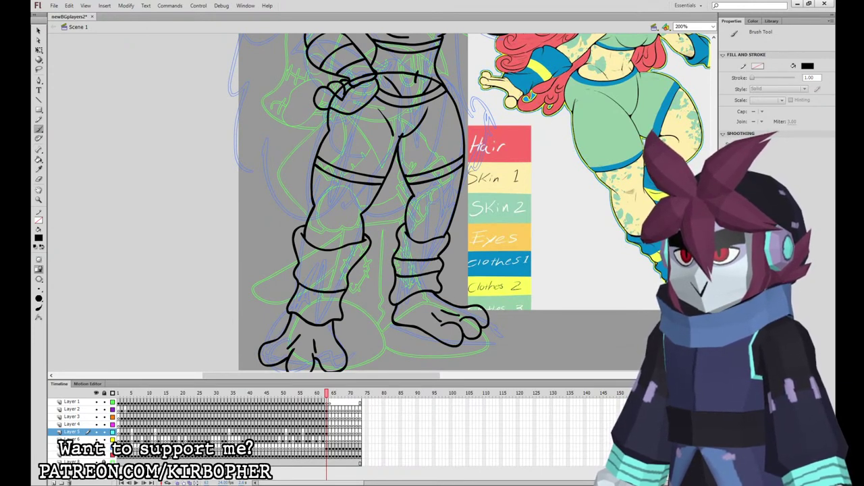
On Layer 6, ink the first wavy stretch of the long hair's outer edge behind the head.
scroll(351, 368, up, 8)
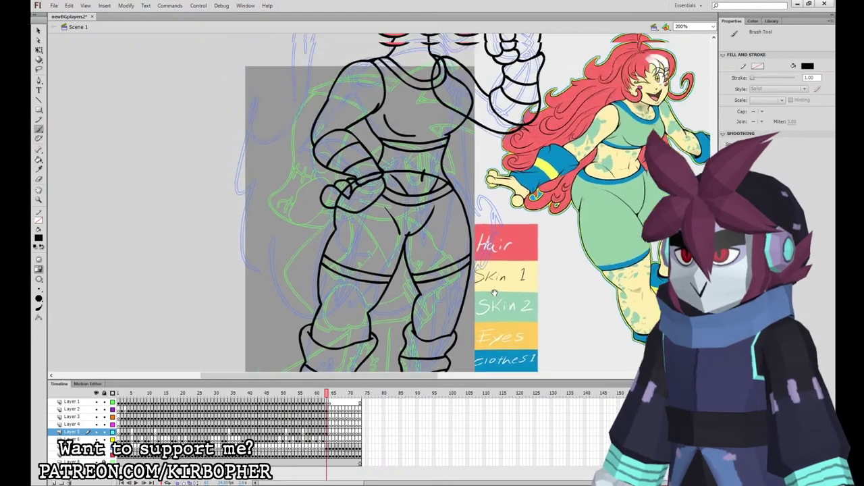
click(329, 440)
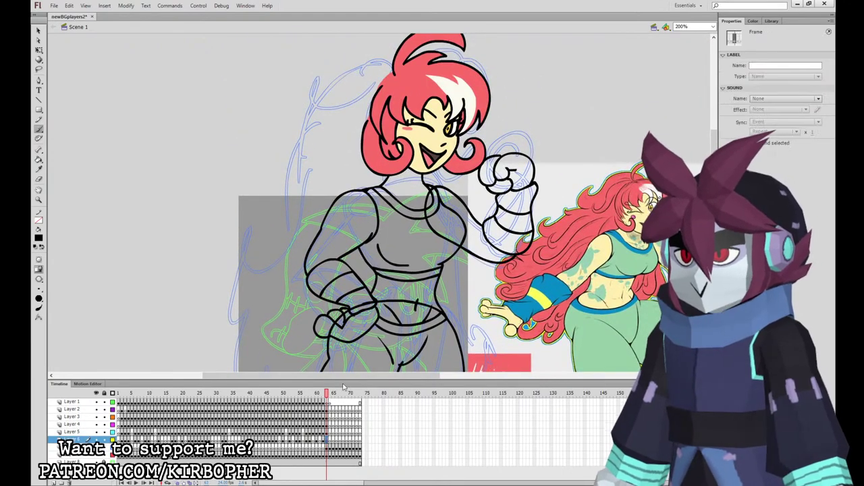
mouse_move(445, 70)
mouse_down()
mouse_move(378, 56)
mouse_move(305, 109)
mouse_move(317, 113)
mouse_move(289, 174)
mouse_up()
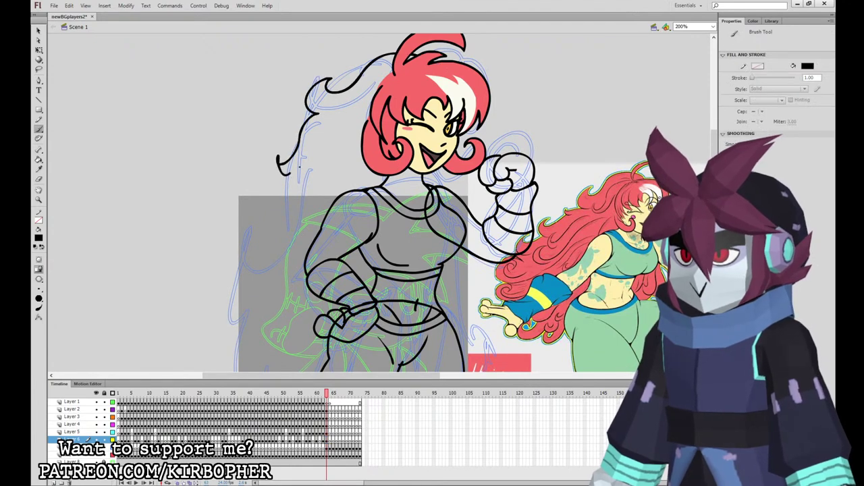
key(ctrl+z)
mouse_move(317, 114)
mouse_down()
mouse_move(292, 185)
mouse_move(243, 245)
mouse_move(249, 274)
mouse_up()
drag(283, 244, 297, 174)
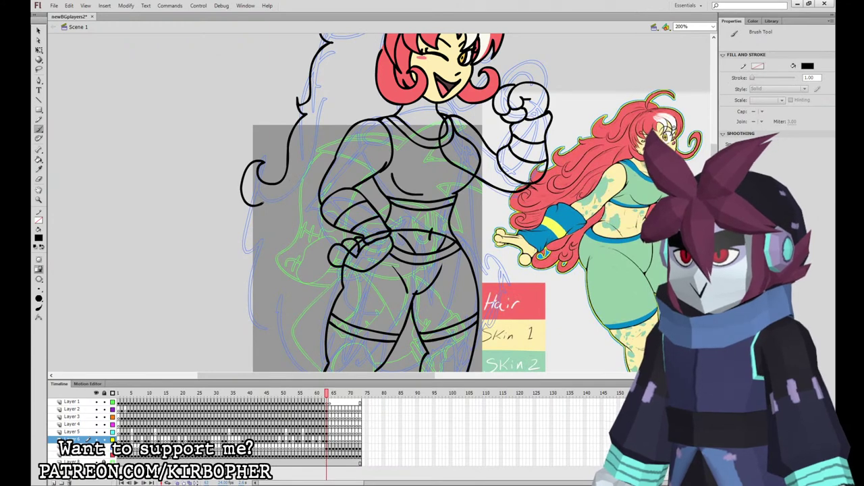
mouse_move(265, 202)
mouse_down()
mouse_move(240, 260)
mouse_move(273, 240)
mouse_up()
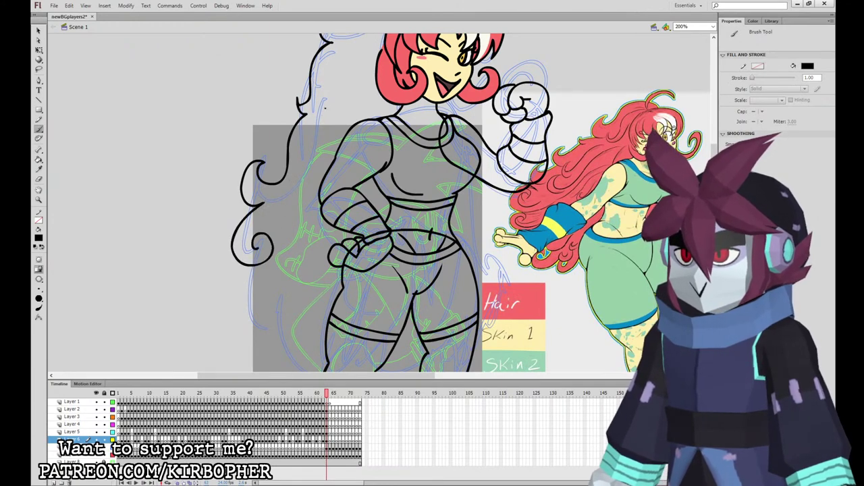
key(ctrl+z)
key(ctrl+z)
key(ctrl+z)
Ink the long hair's outer edge with curled locks from beside the head down to pointed tips at knee height.
mouse_move(331, 44)
mouse_down()
mouse_move(296, 95)
mouse_move(313, 101)
mouse_move(293, 118)
mouse_move(267, 177)
mouse_move(258, 157)
mouse_move(265, 200)
mouse_up()
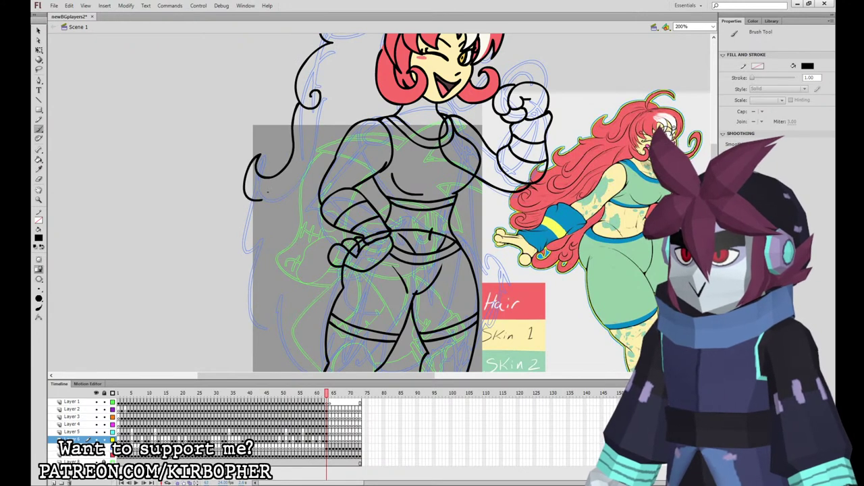
mouse_move(295, 174)
mouse_down()
mouse_move(247, 211)
mouse_move(251, 244)
mouse_up()
key(ctrl+z)
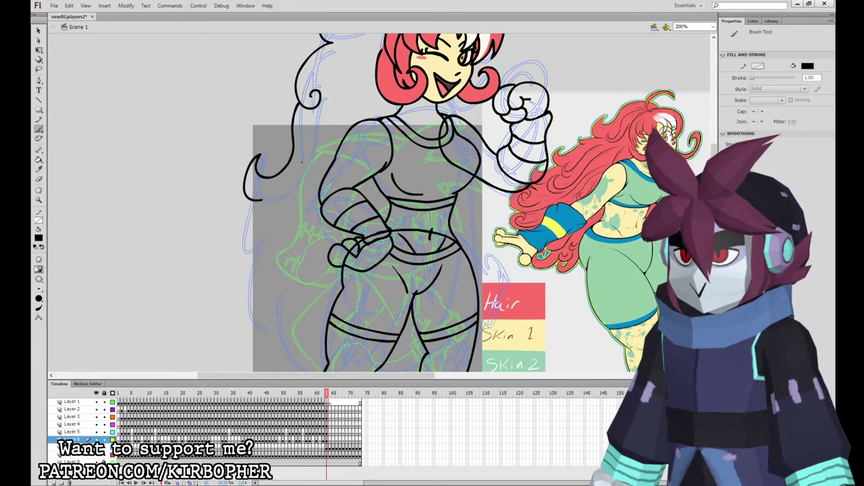
mouse_move(302, 165)
mouse_down()
mouse_move(258, 203)
mouse_move(236, 237)
mouse_move(258, 246)
mouse_move(260, 330)
mouse_move(242, 345)
mouse_up()
mouse_move(300, 270)
mouse_down()
mouse_move(268, 201)
mouse_move(255, 232)
mouse_move(269, 255)
mouse_move(288, 250)
mouse_move(295, 276)
mouse_up()
key(ctrl+z)
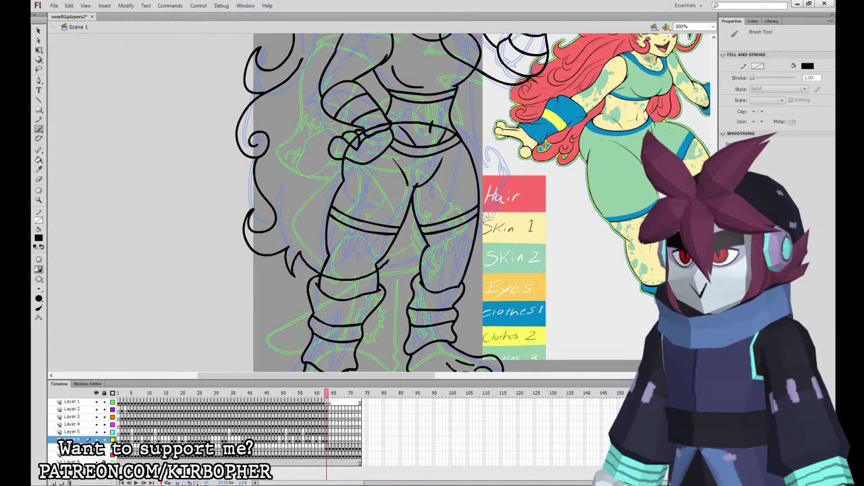
Ink the hair's lower locks behind the legs and its far edge from the head down to a curl beside the hip.
scroll(364, 203, up, 2)
mouse_move(390, 327)
mouse_down()
mouse_move(424, 285)
mouse_move(444, 211)
mouse_move(489, 203)
mouse_move(481, 188)
mouse_move(445, 265)
mouse_move(460, 171)
mouse_move(467, 106)
mouse_up()
drag(486, 60, 461, 160)
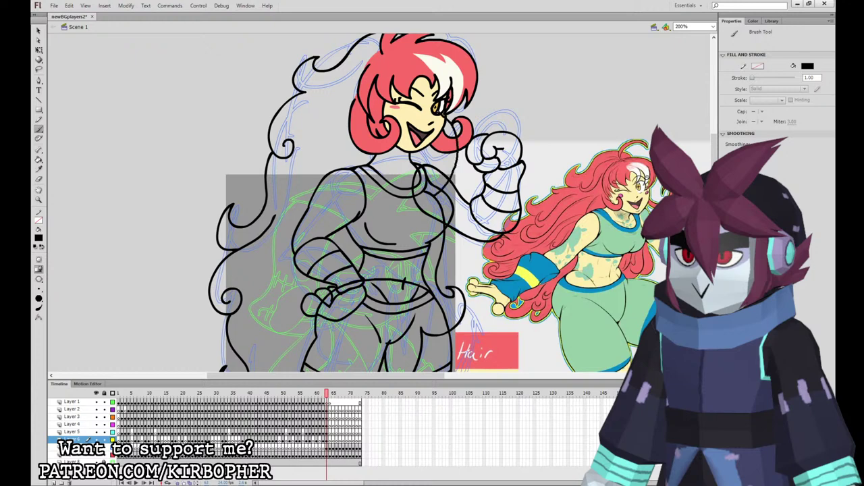
mouse_move(410, 192)
mouse_down()
mouse_move(448, 165)
mouse_move(405, 176)
mouse_move(412, 195)
mouse_up()
key(ctrl+z)
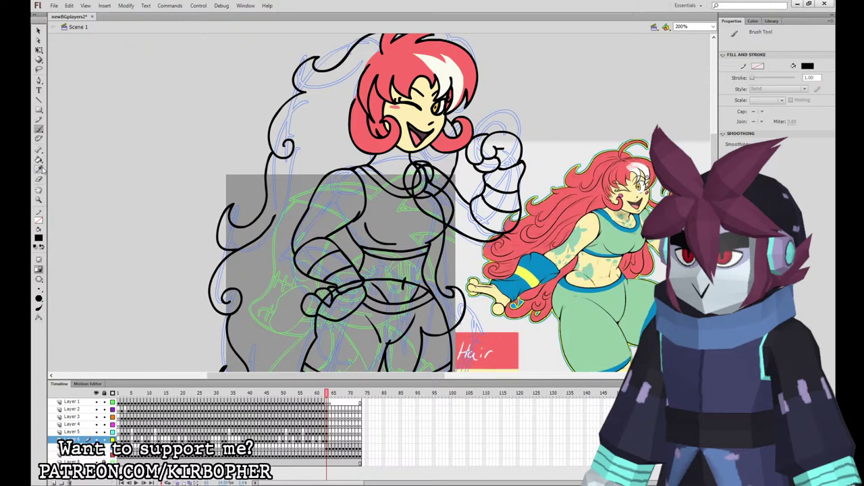
Sample the red from the character's head hair and fill the long hair shape with it.
click(41, 170)
click(390, 71)
click(327, 108)
Sample the green from the reference character's shorts and fill the shorts and the crop top with it.
drag(491, 237, 396, 143)
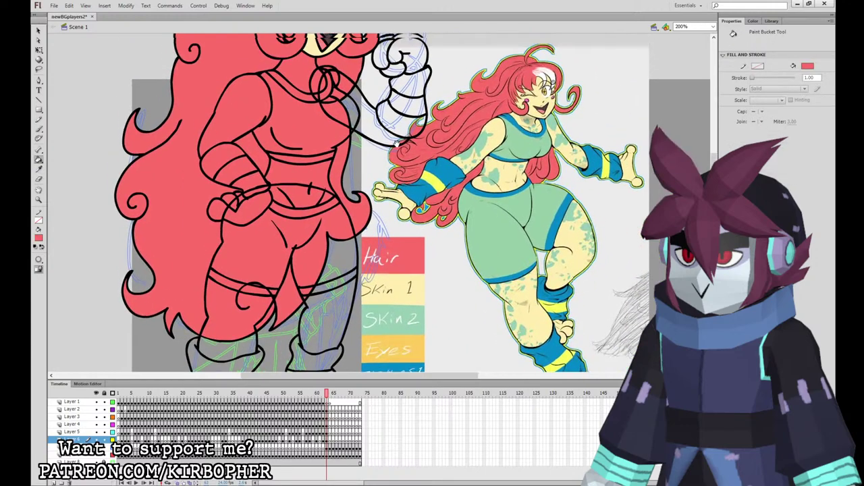
key(i)
click(485, 241)
click(346, 239)
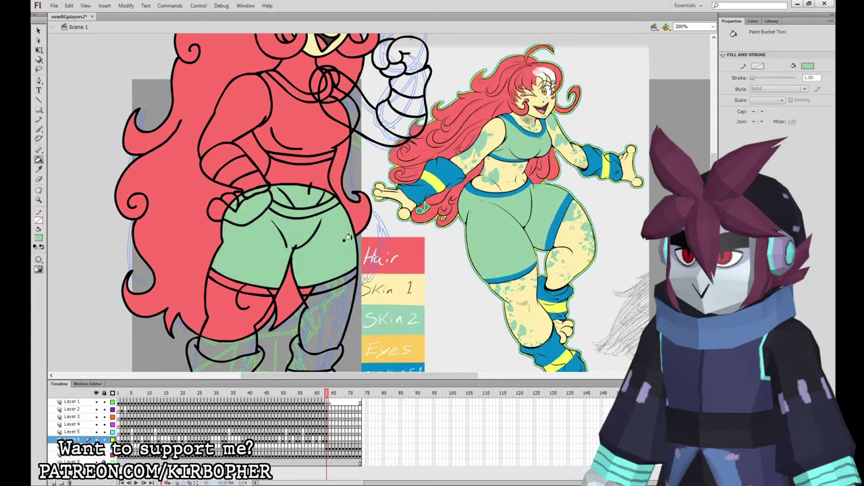
click(346, 103)
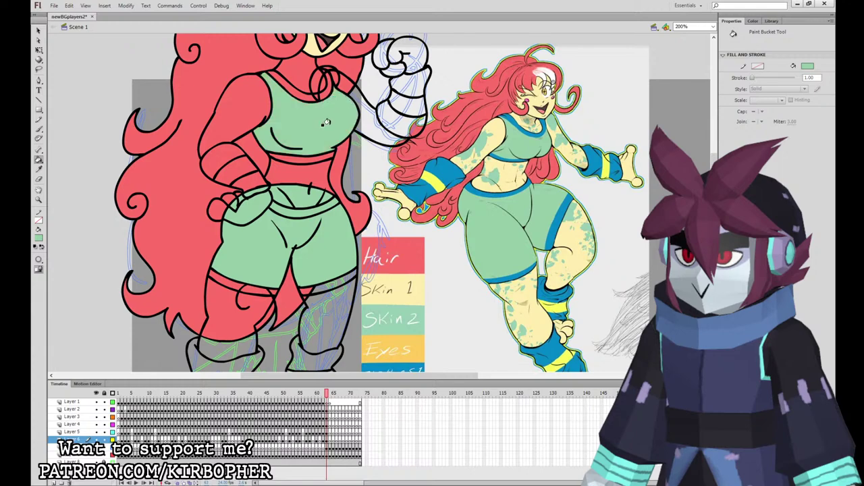
Sample the blue from the reference wristband and fill the top's neckline trim and the raised arm's outer wristband sections.
scroll(313, 290, down, 3)
scroll(526, 156, up, 6)
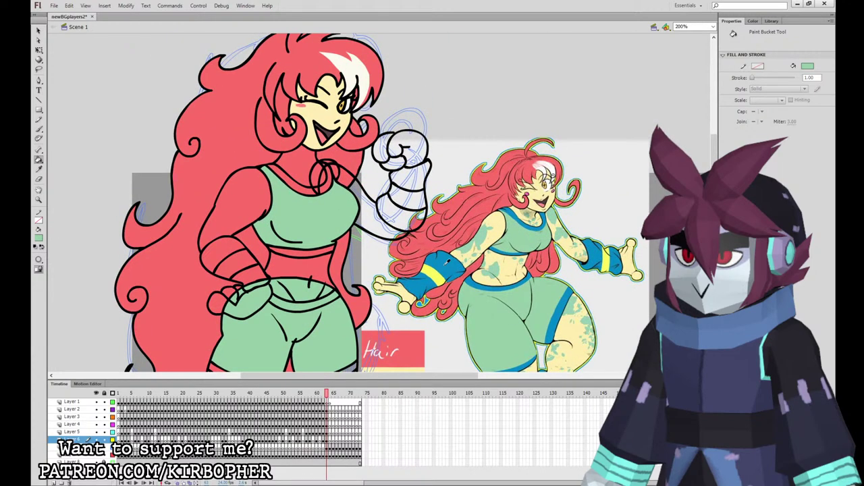
click(446, 262)
click(325, 184)
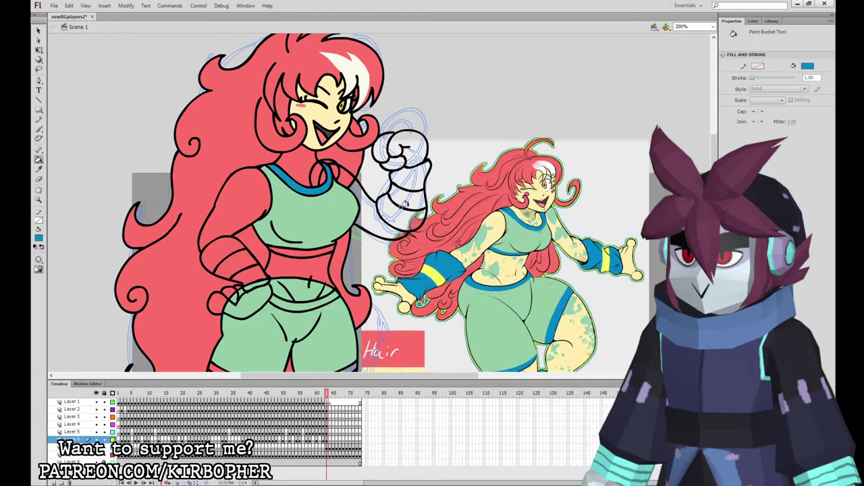
click(405, 203)
click(403, 172)
Fill the upper and lower sections of the near arm's wristband with blue, leaving the middle stripe.
click(243, 244)
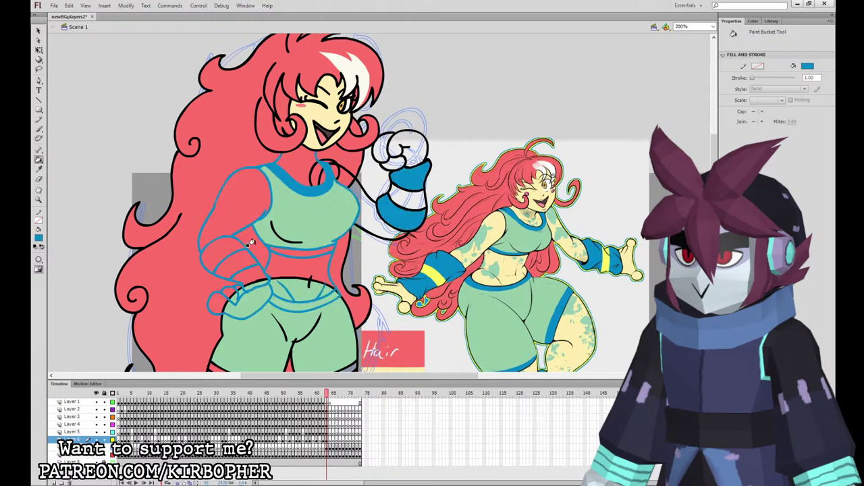
click(240, 247)
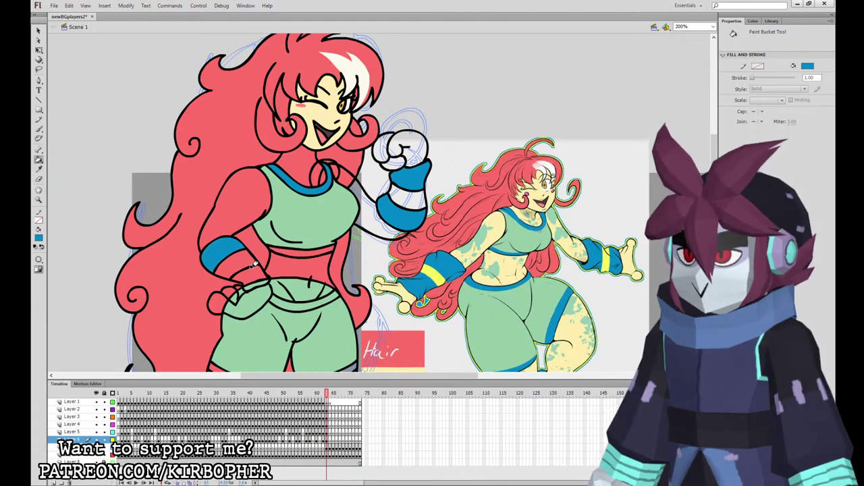
click(253, 265)
key(ctrl+z)
click(254, 271)
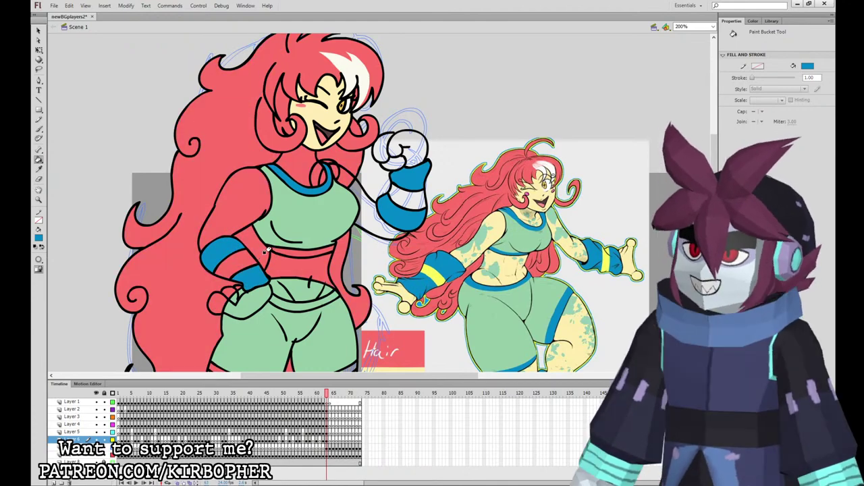
Fill the crop top's bottom trim, the waistband and the near leg's shorts hem with blue.
click(327, 248)
click(329, 291)
drag(346, 293, 351, 153)
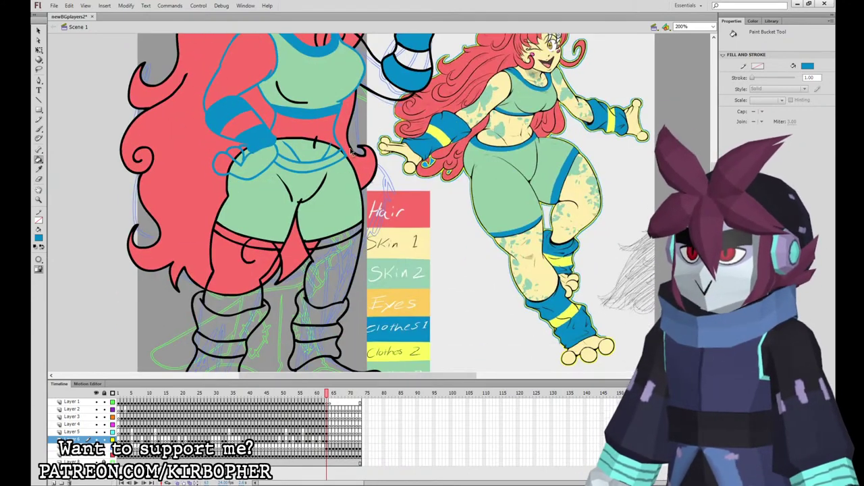
click(340, 158)
click(282, 237)
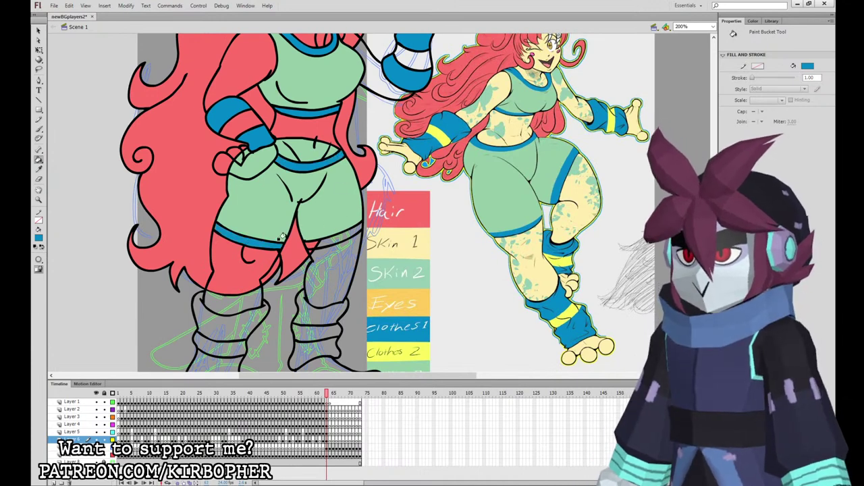
Fill the far leg's shorts hem and the upper and lower sections of both leg warmers with blue.
drag(334, 236, 349, 138)
click(258, 235)
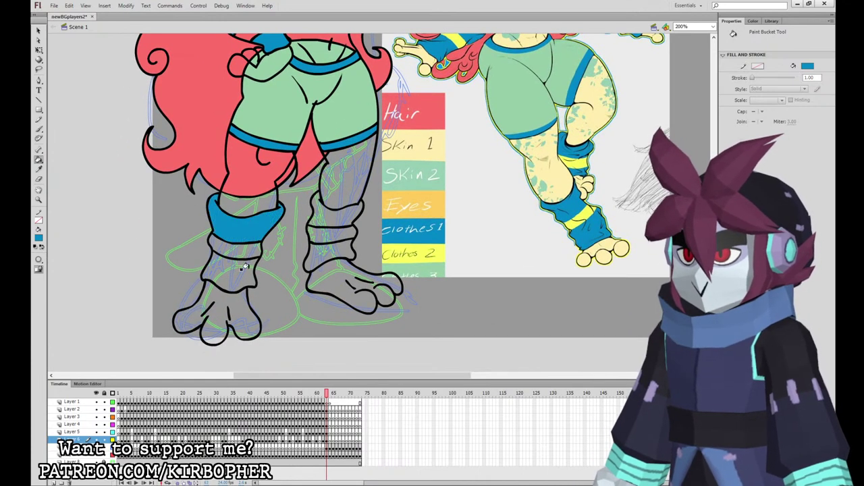
click(245, 268)
click(344, 249)
click(343, 217)
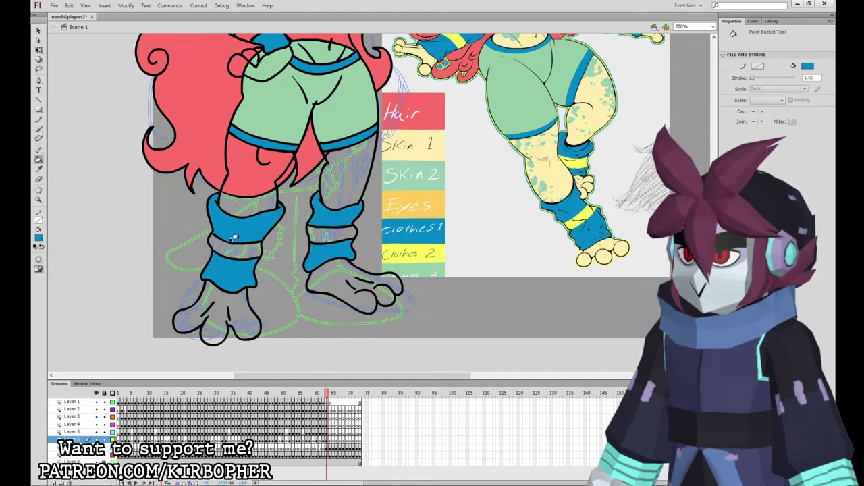
Sample the yellow from the reference leg warmer and fill the middle stripes of both leg warmers and both wristbands.
click(584, 209)
click(249, 251)
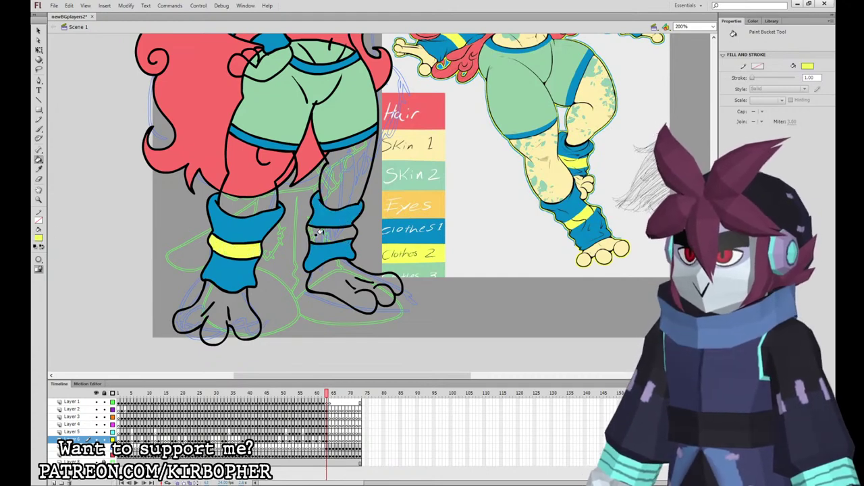
click(317, 235)
drag(395, 192, 383, 349)
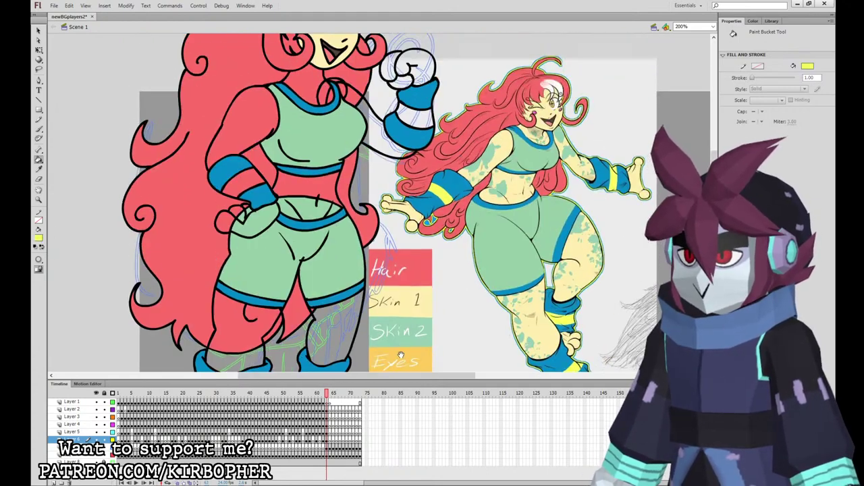
click(408, 116)
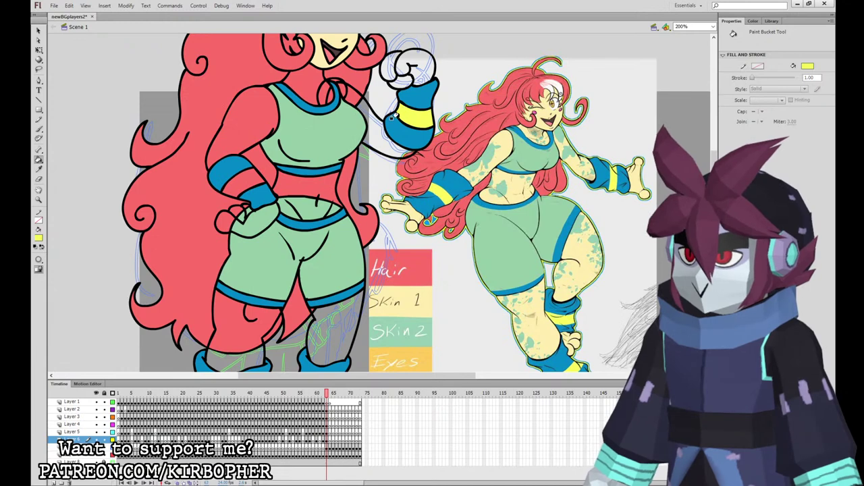
click(257, 181)
Sample the skin colour from the character's face and fill the neck, the raised arm and fist, and the near upper arm.
drag(229, 93, 211, 191)
click(38, 169)
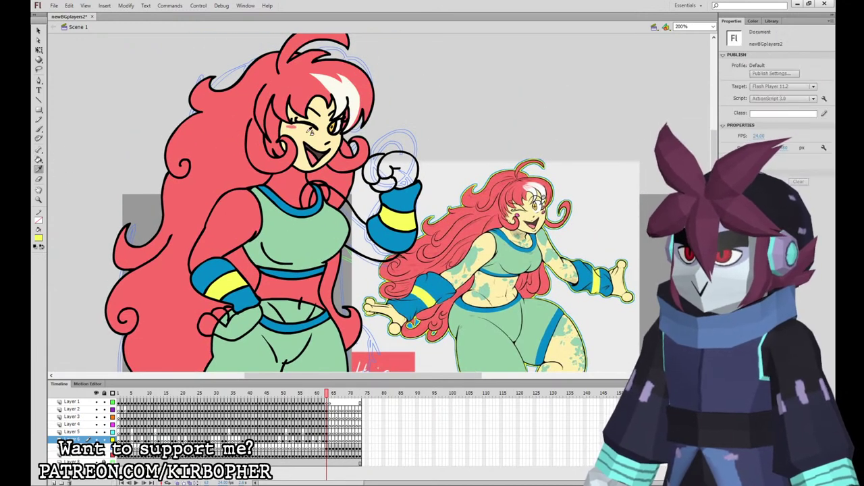
click(307, 137)
click(308, 190)
key(ctrl+z)
click(312, 192)
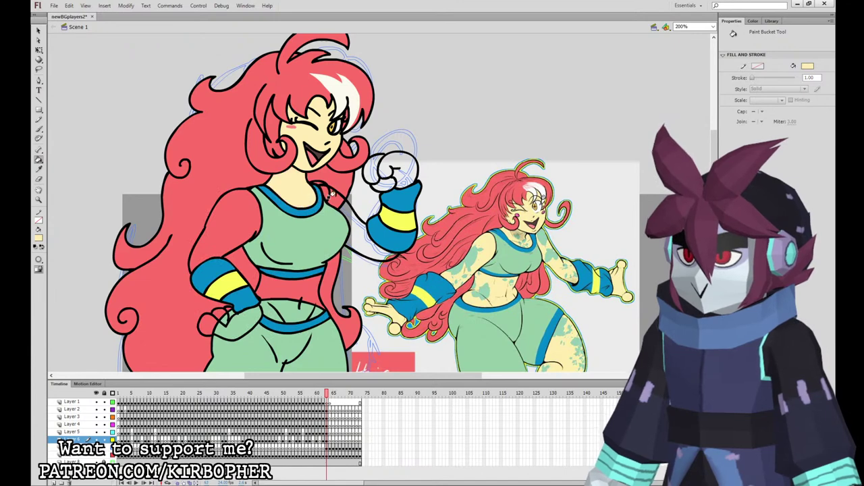
click(335, 192)
key(ctrl+z)
click(373, 174)
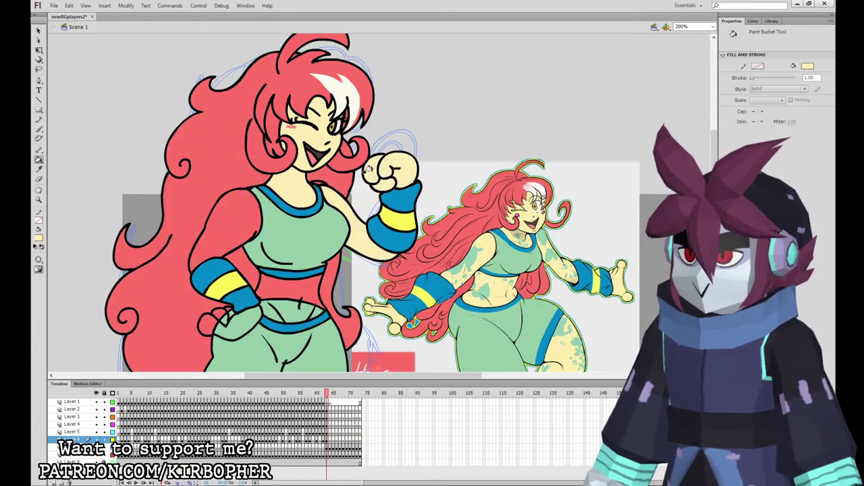
click(247, 235)
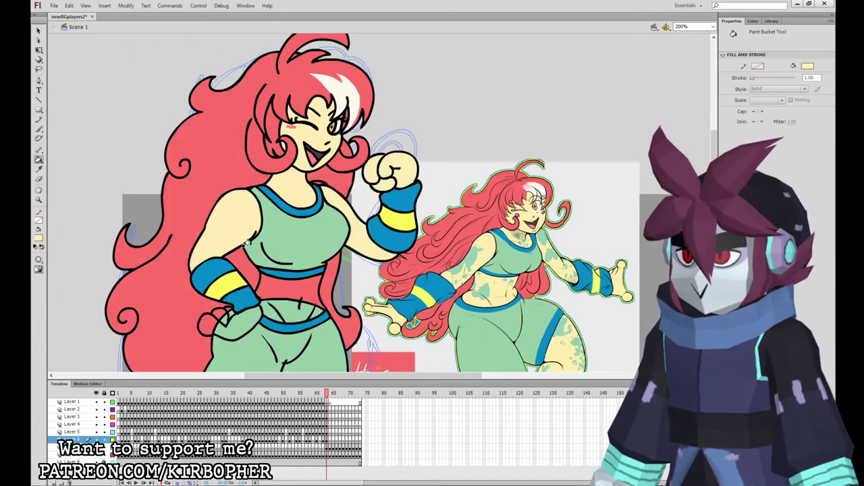
Fill the palm and fingers of the hand resting on the hip with the skin colour.
click(223, 308)
key(ctrl+z)
click(221, 310)
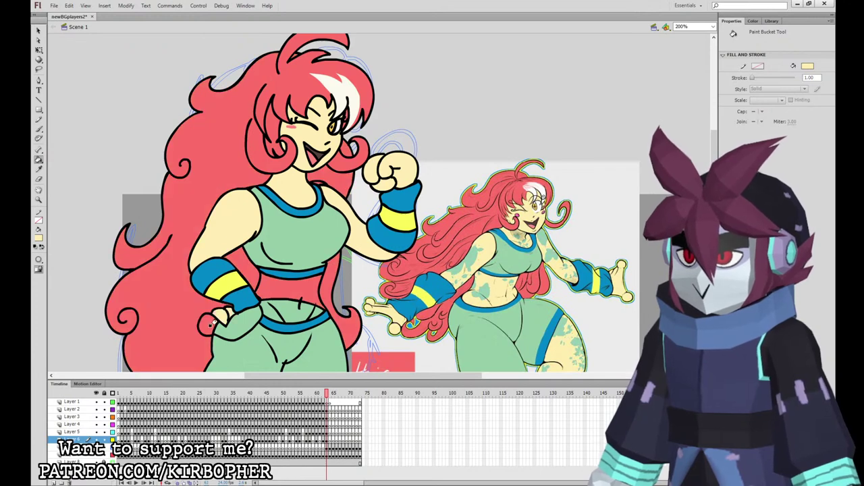
click(222, 310)
click(39, 31)
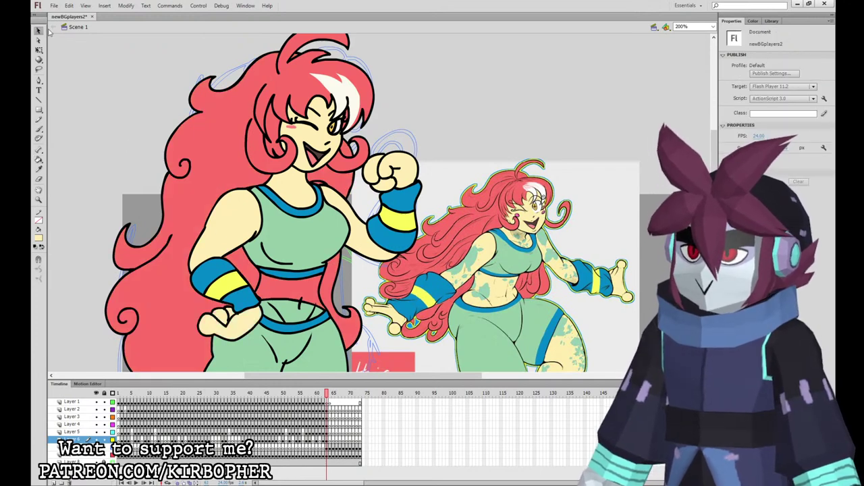
drag(223, 311, 228, 312)
click(240, 317)
Fill both legs, both feet and the bare midriff with the skin colour.
key(ctrl+minus)
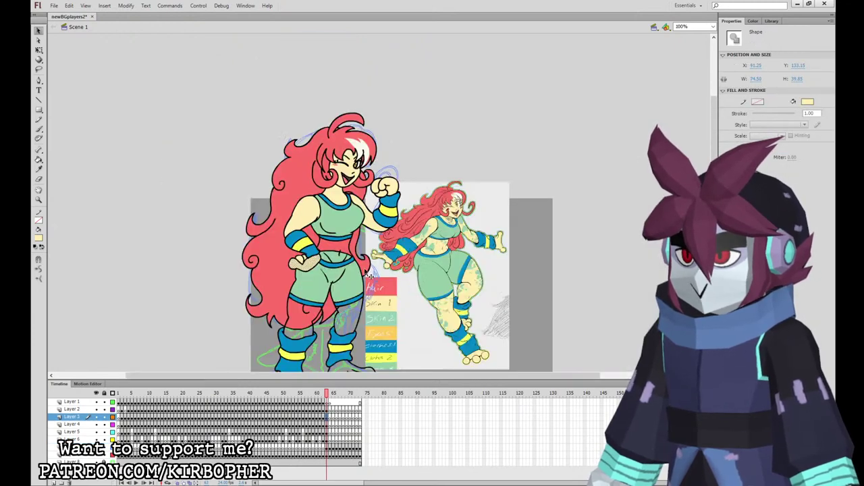
drag(369, 312, 324, 234)
click(150, 245)
key(k)
click(250, 251)
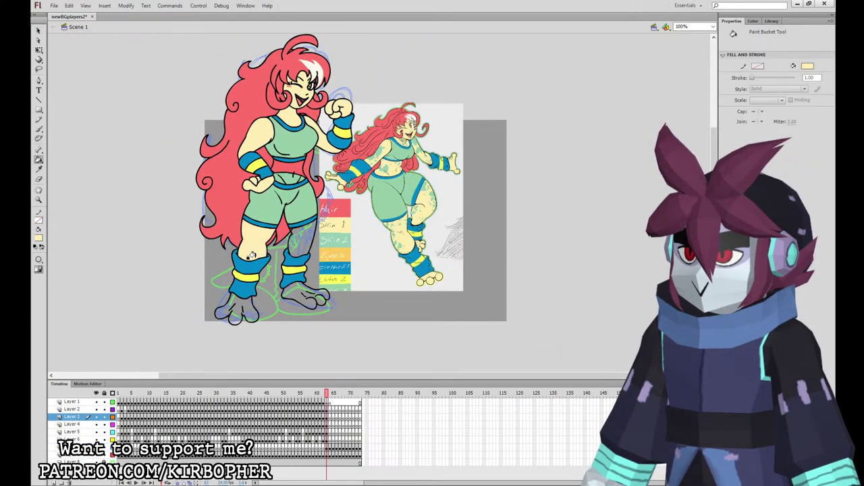
click(238, 303)
click(293, 284)
click(300, 237)
click(295, 161)
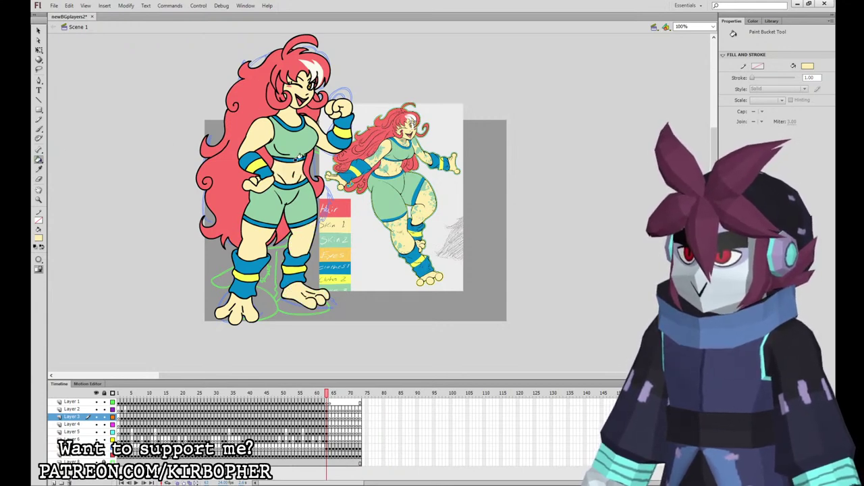
Sample the Skin 2 green from the palette and brush spots onto the selected skin of the near arm, neck and midriff.
key(i)
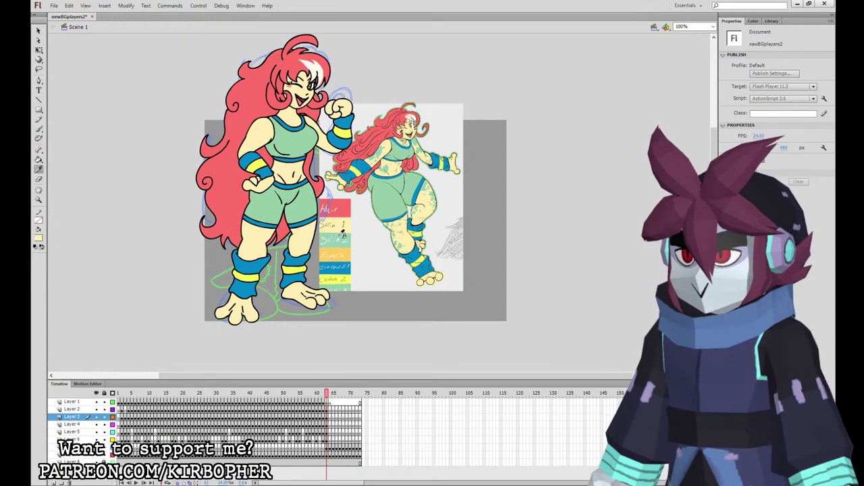
click(333, 234)
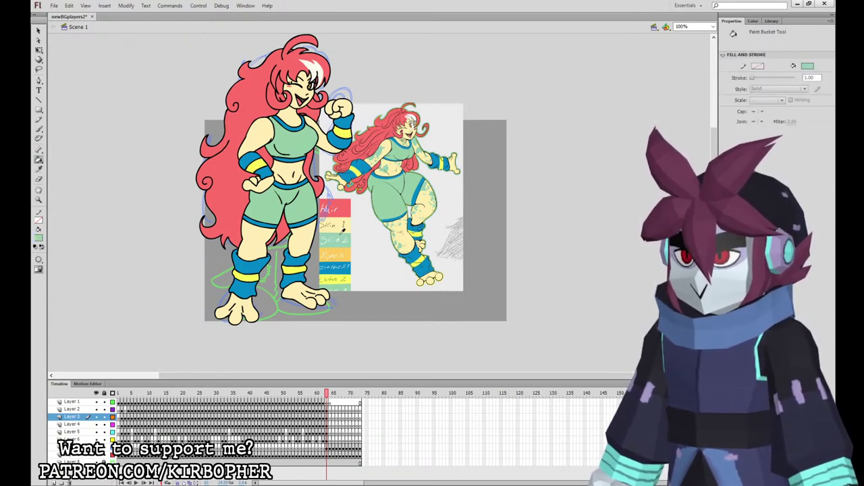
click(39, 51)
click(269, 131)
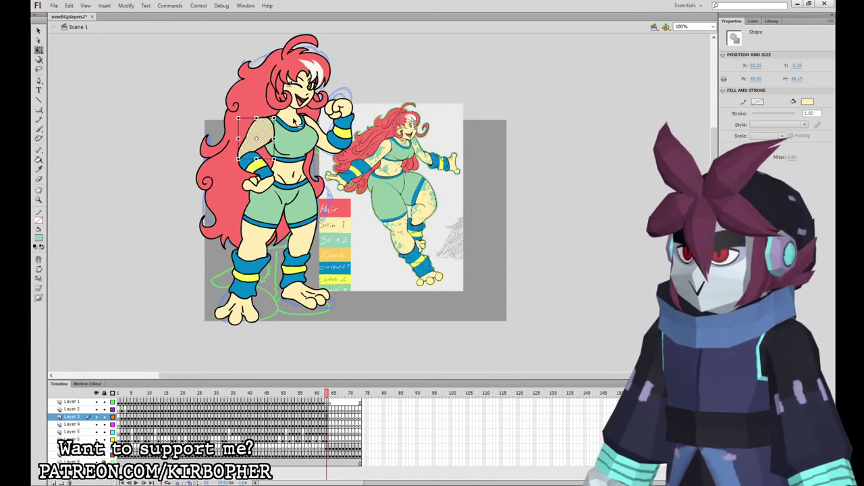
shift+click(295, 120)
shift+click(298, 161)
click(39, 128)
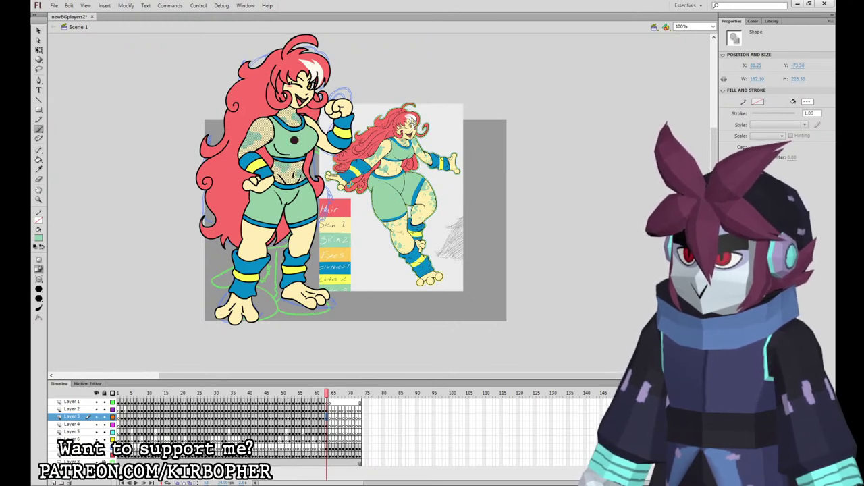
Select the raised arm's skin fill and brush green spots inside it.
click(39, 51)
click(324, 144)
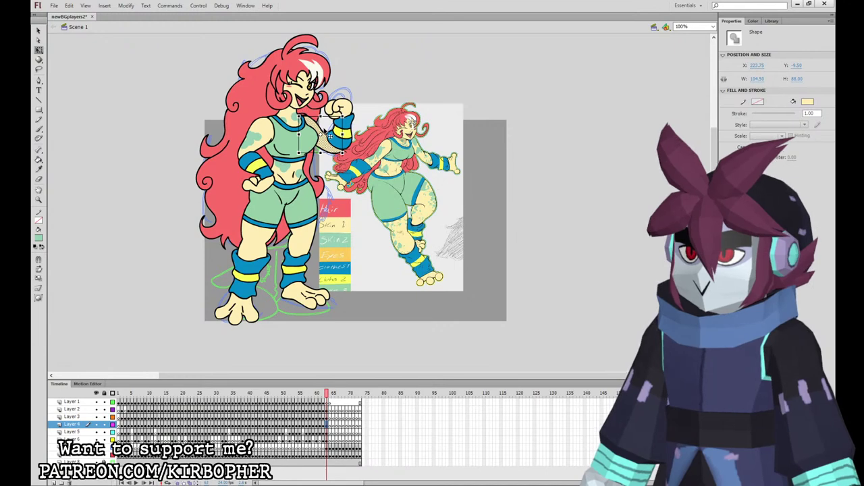
click(39, 127)
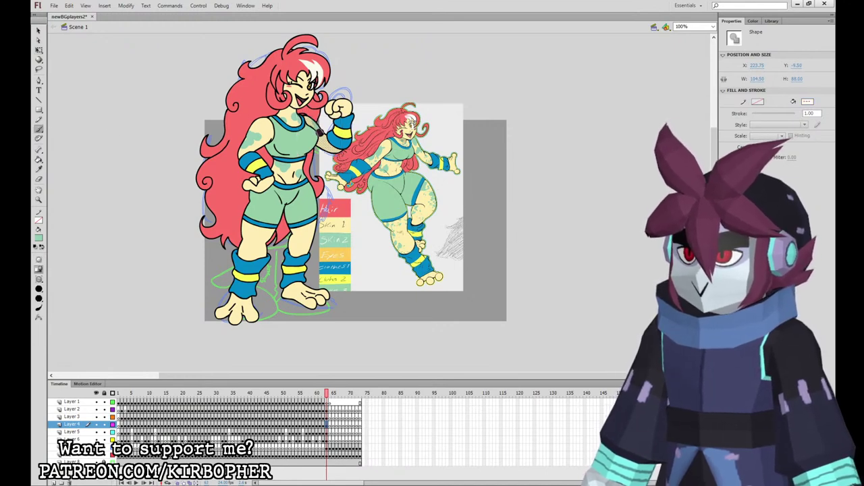
Select the skin fill of the legs and feet, brush green spots inside it, and deselect the artwork.
click(38, 50)
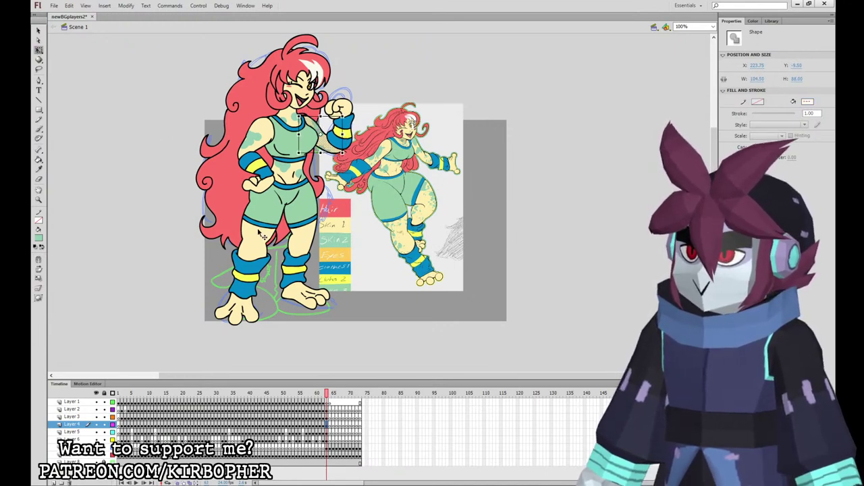
click(304, 245)
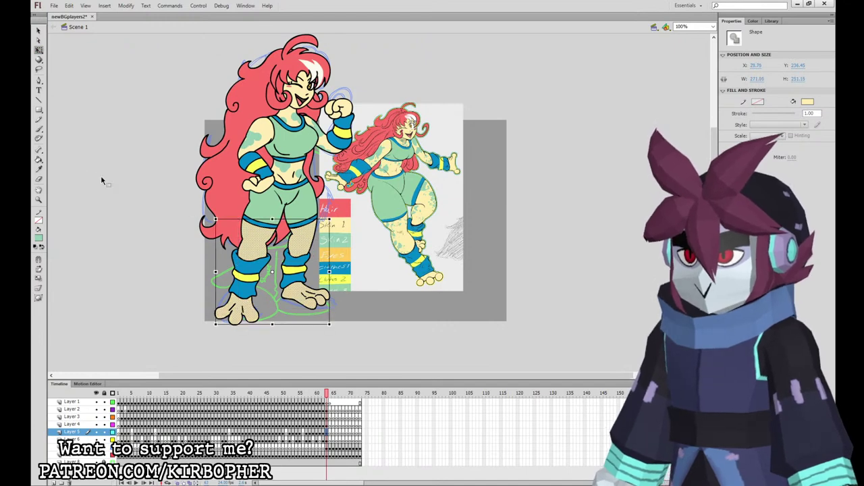
click(38, 127)
drag(242, 230, 241, 240)
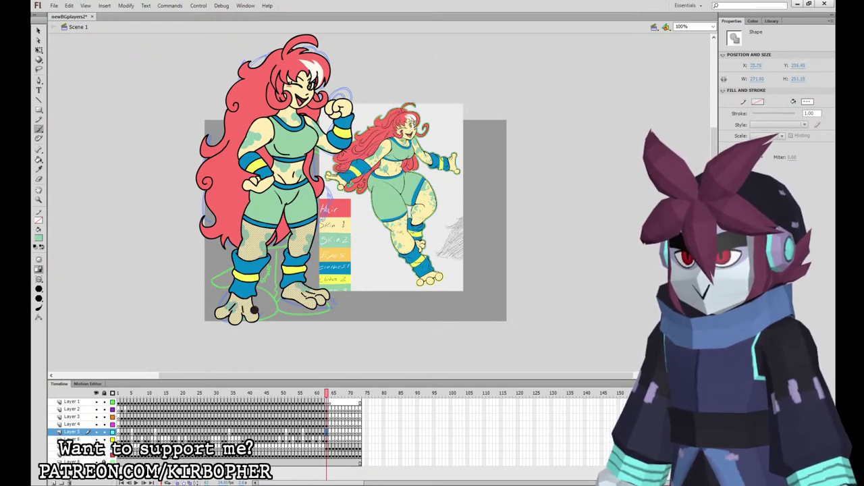
click(40, 49)
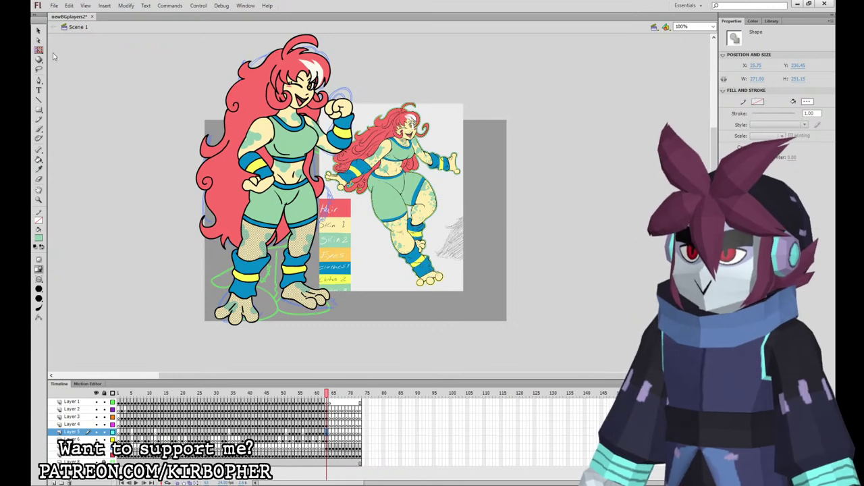
click(197, 125)
drag(489, 267, 449, 298)
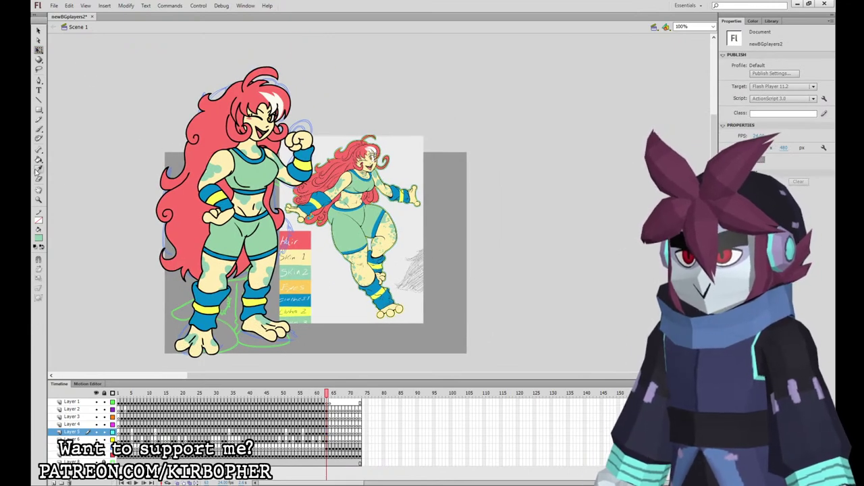
Select the torso artwork on Layer 3, brush green over its lower end at the shorts, and deselect it.
key(b)
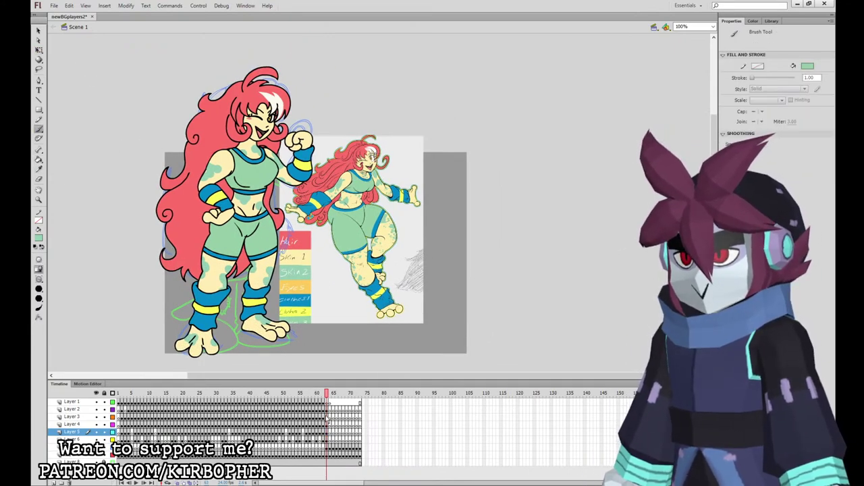
click(327, 417)
click(244, 231)
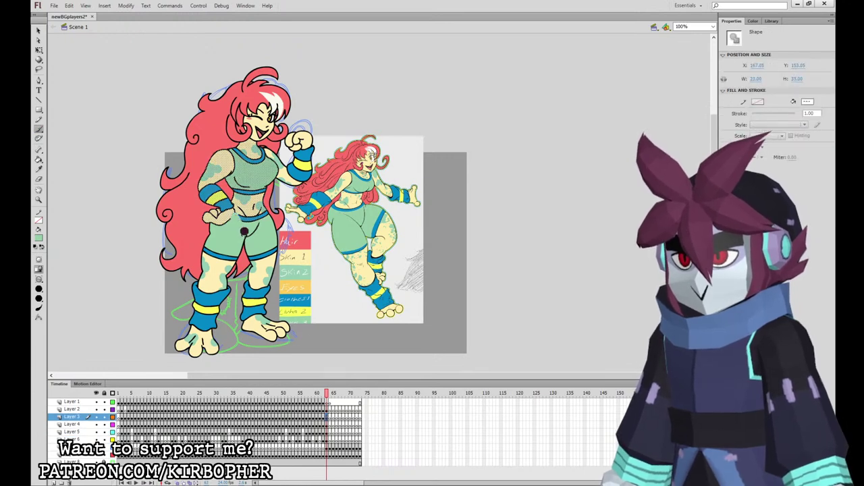
mouse_move(246, 232)
mouse_down()
mouse_move(268, 210)
mouse_move(240, 225)
mouse_move(252, 231)
mouse_move(246, 218)
mouse_up()
key(Escape)
click(42, 52)
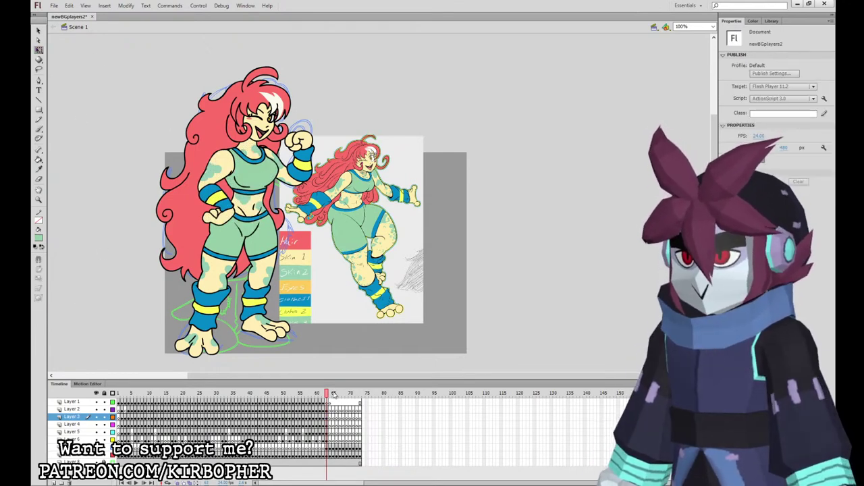
Select the head artwork on Layer 2 and convert it to a library symbol.
click(328, 409)
click(772, 22)
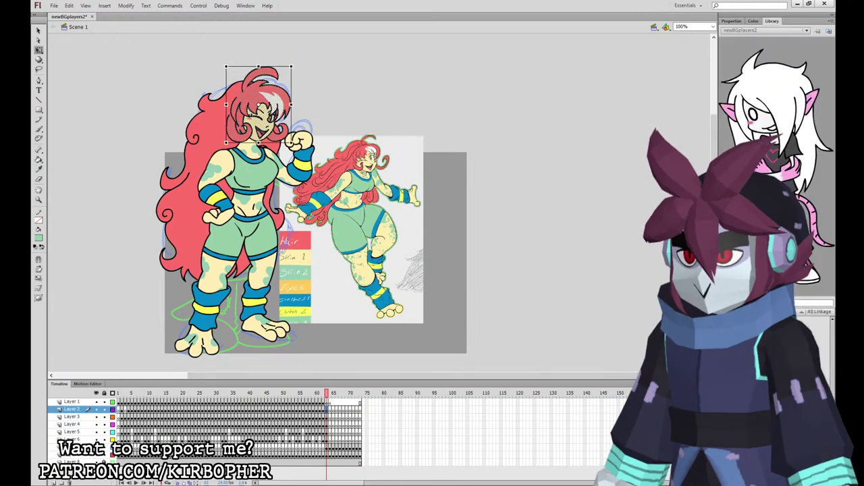
click(756, 344)
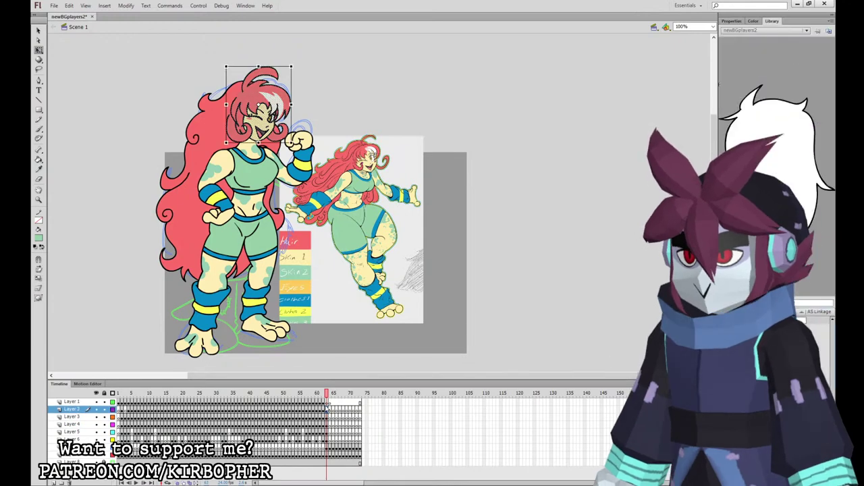
click(337, 402)
click(336, 409)
key(F8)
key(Return)
Convert the torso artwork on Layer 3 and the raised arm on Layer 4 to separate library symbols.
click(326, 417)
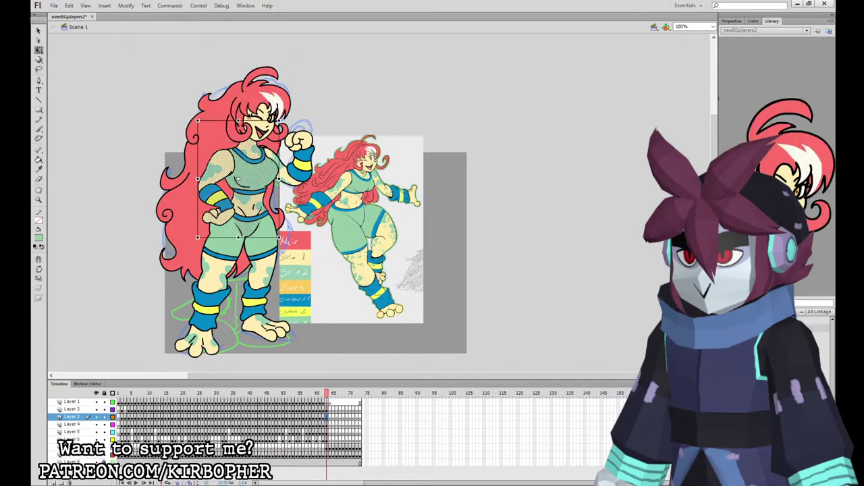
key(F8)
key(Return)
click(340, 424)
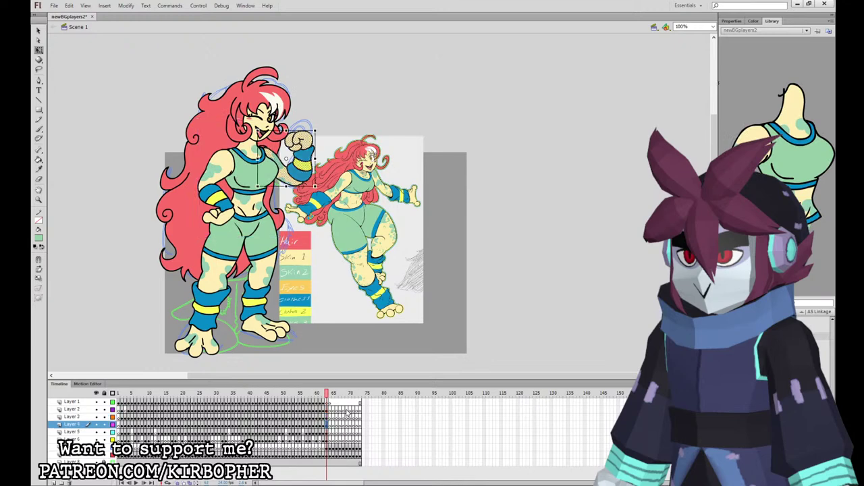
key(F8)
key(Return)
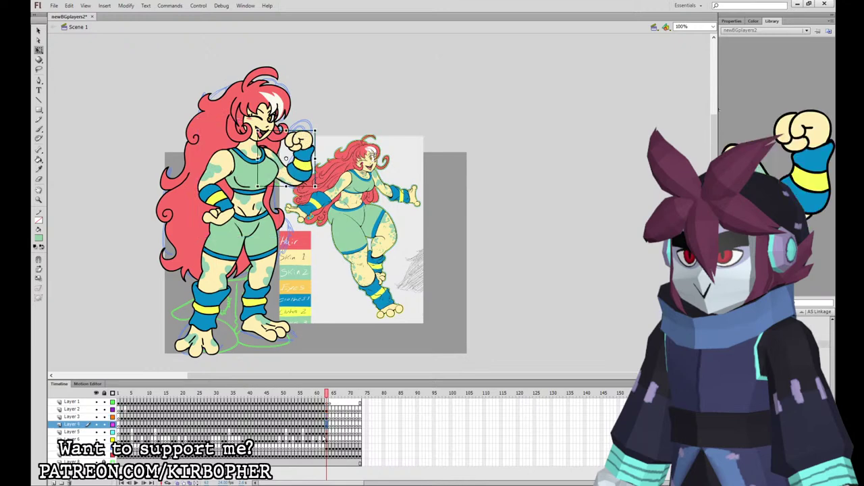
Convert the leg artwork on Layer 5 and the back hair on Layer 6 to separate library symbols.
click(325, 433)
click(338, 431)
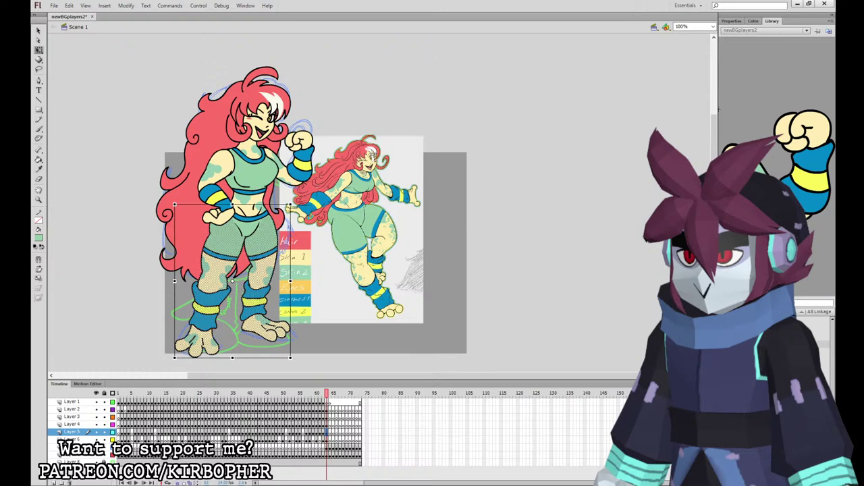
click(330, 439)
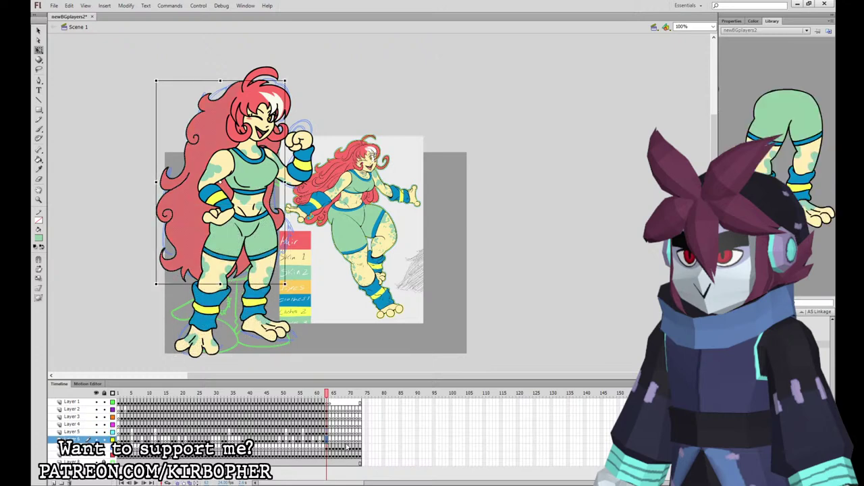
Reposition the transformation points of the torso, legs, raised arm, head and back hair symbols to their natural pivots.
click(256, 237)
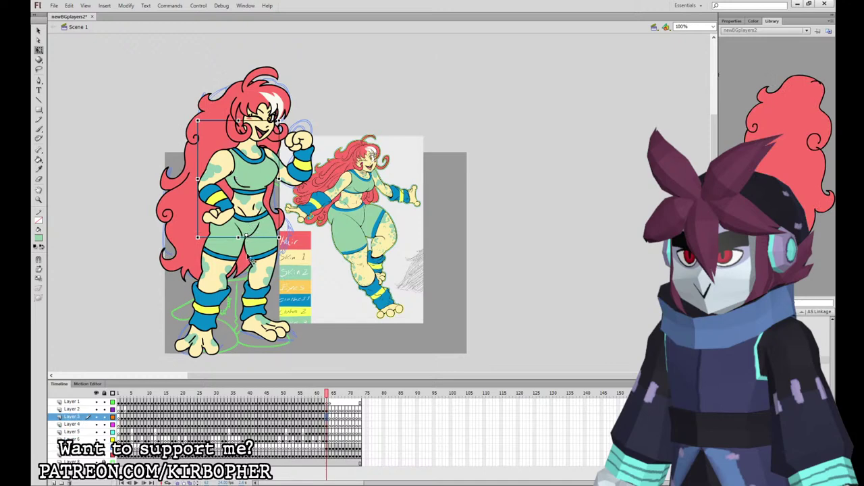
click(253, 263)
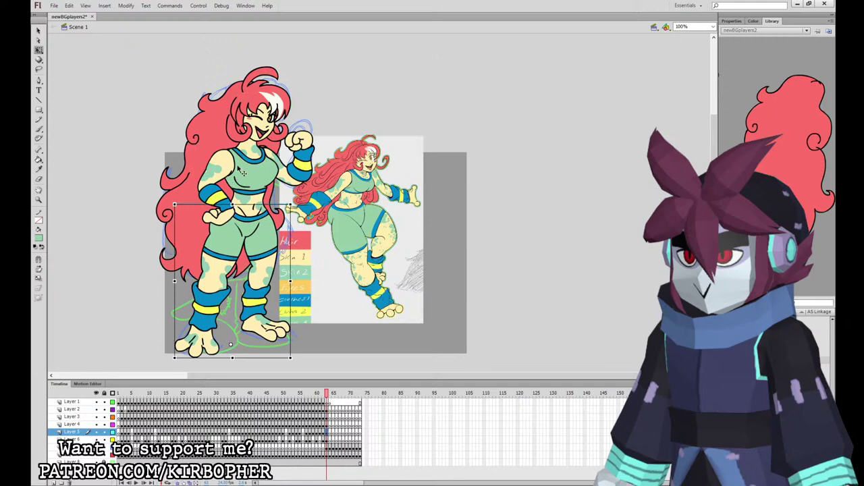
click(295, 174)
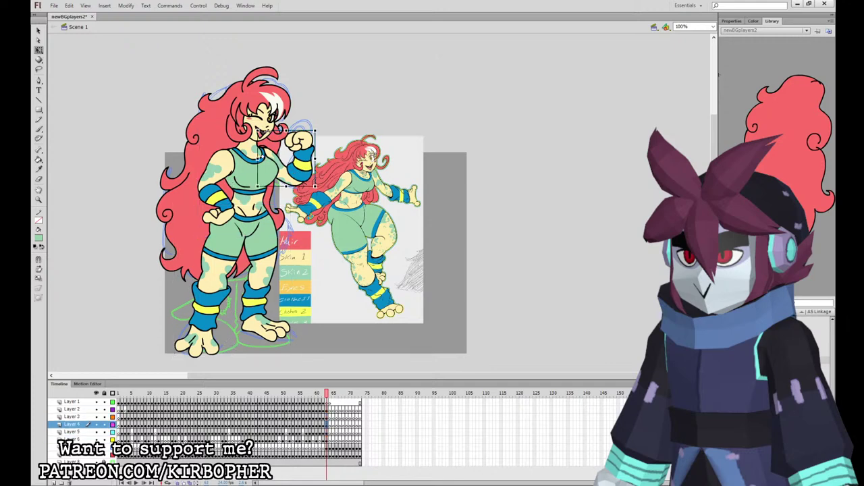
click(274, 124)
click(211, 141)
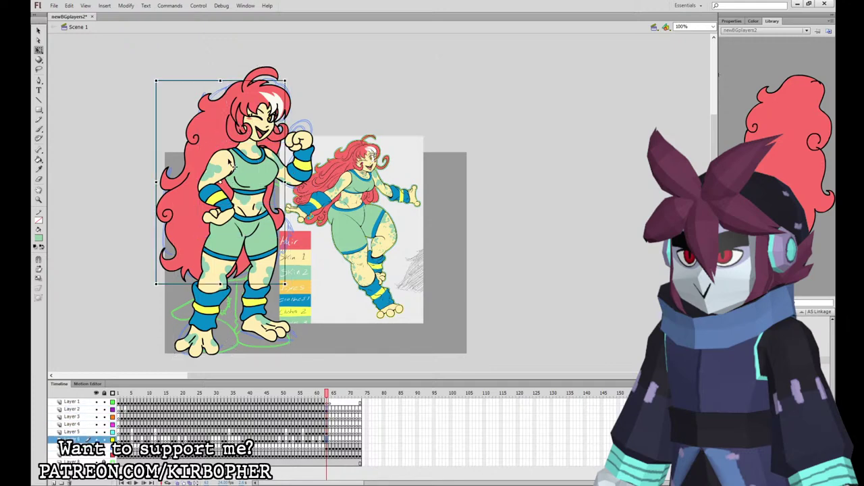
Delete the blue sketch at frame 63 and paste the copied body-part frames into the 0backer157_game_SPRITE symbol.
click(326, 449)
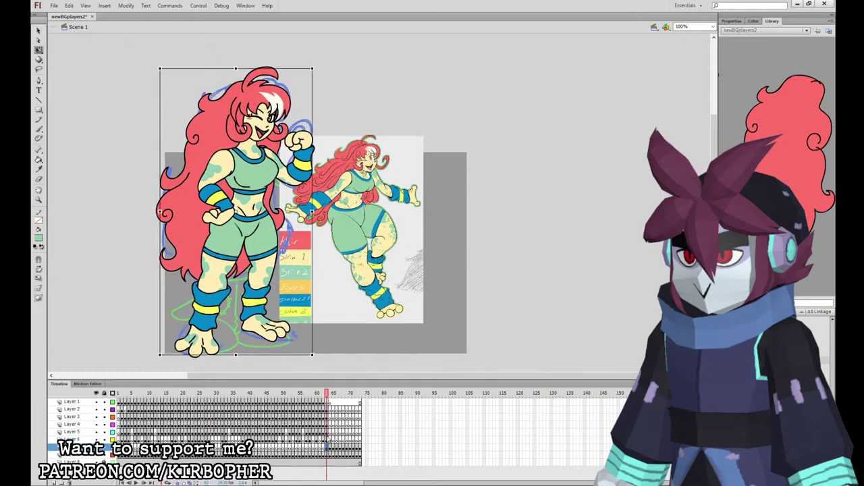
key(Delete)
drag(327, 439, 326, 409)
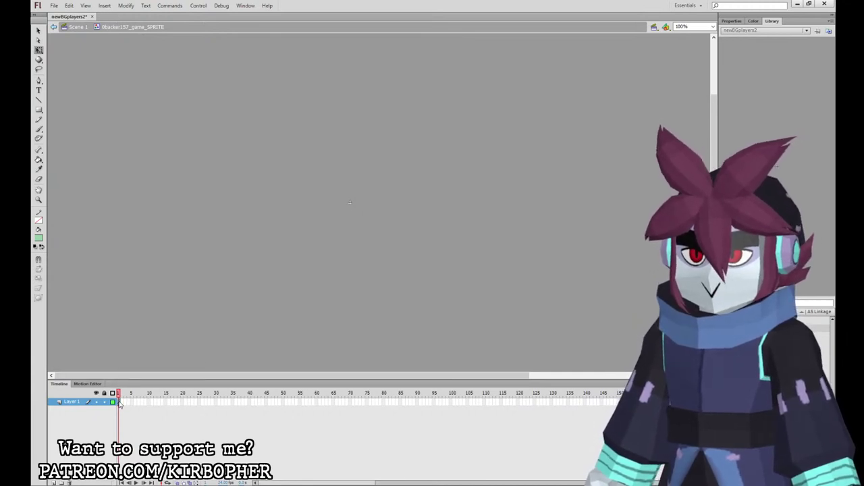
key(ctrl+alt+v)
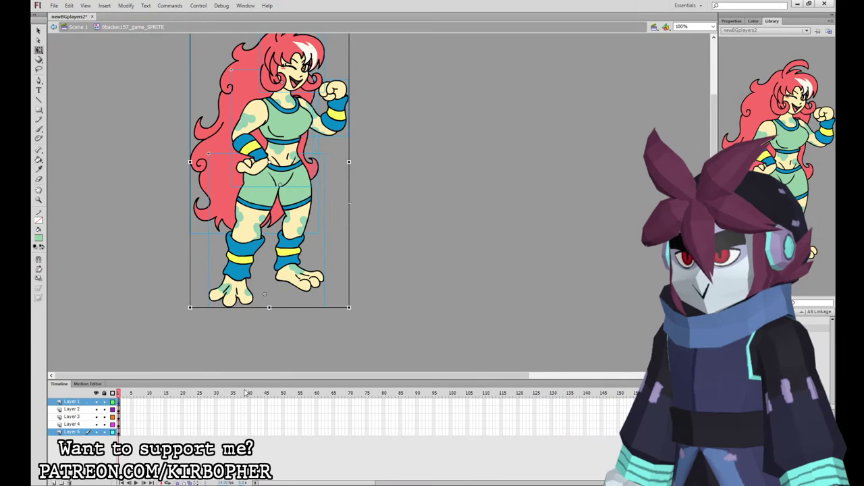
Insert keyframes on all five layers at frames 41 and 21.
drag(251, 402, 252, 432)
key(F6)
drag(185, 402, 186, 438)
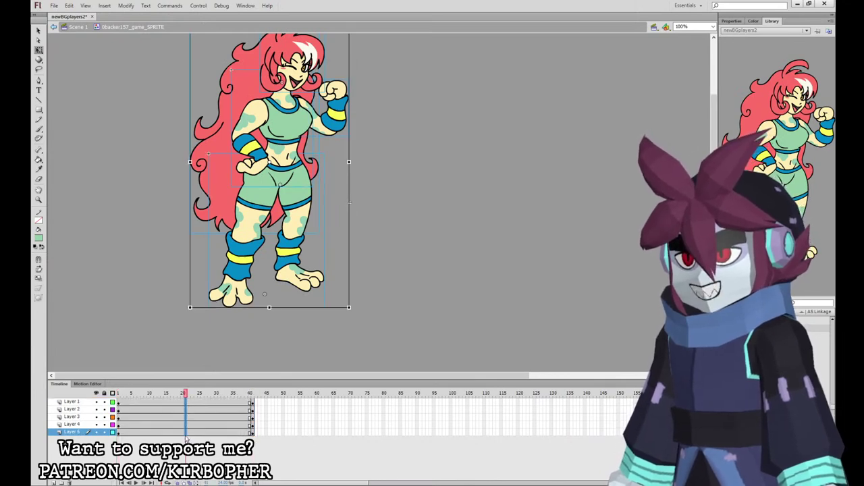
key(F6)
At frame 21, slightly transform the legs, torso, raised arm, head and back hair into a second idle pose.
click(414, 272)
click(299, 180)
drag(266, 154, 287, 157)
click(287, 125)
click(288, 177)
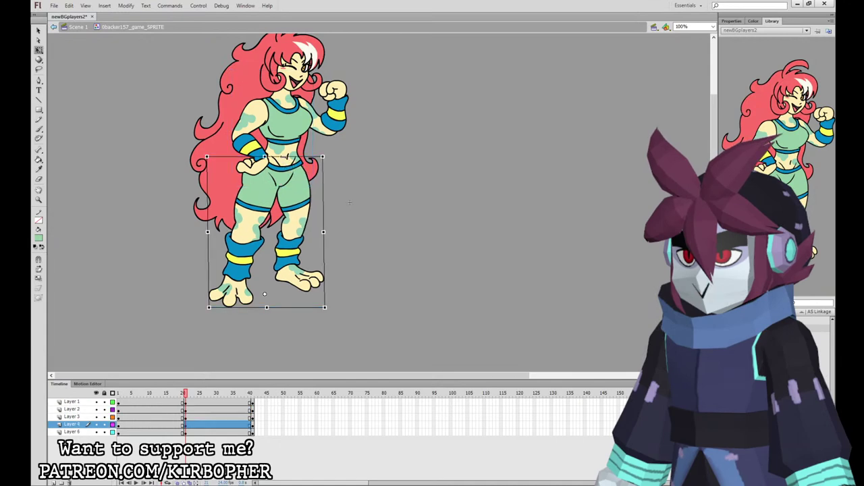
click(318, 109)
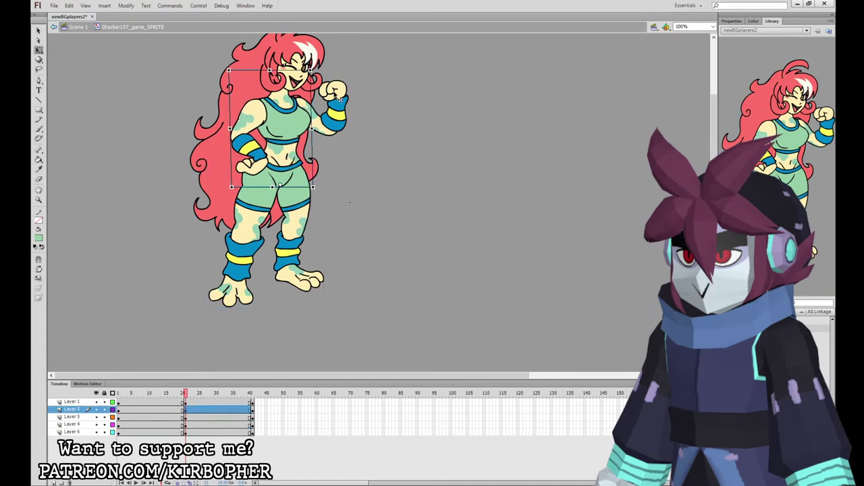
click(337, 98)
click(291, 61)
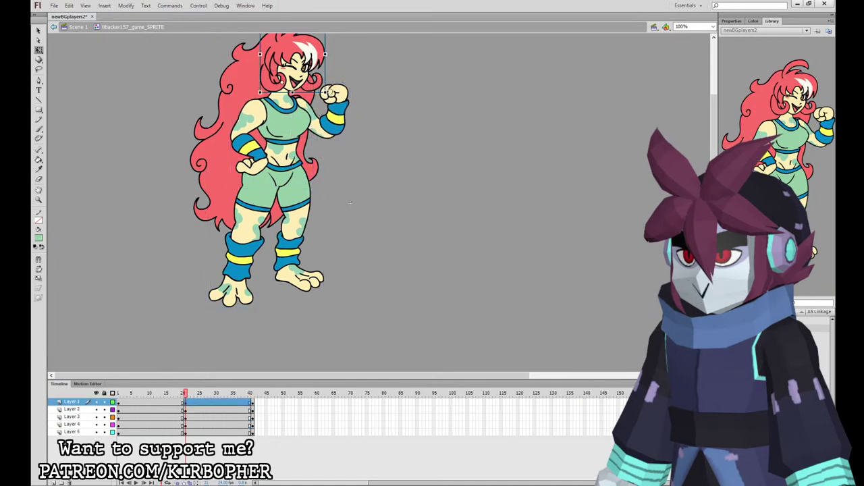
click(250, 85)
drag(323, 235, 327, 234)
drag(365, 204, 364, 244)
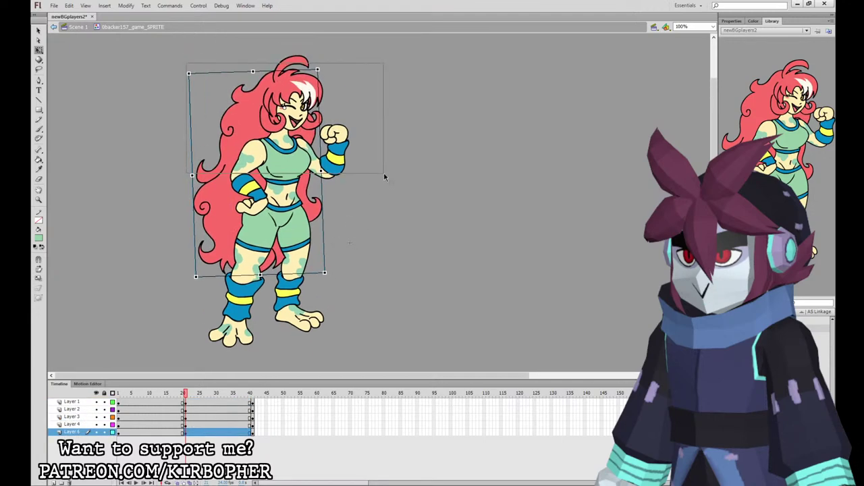
Nudge the head, torso, raised arm and back hair together slightly down and to the left at frame 21.
key(ctrl+a)
key(Down)
key(Down)
key(Left)
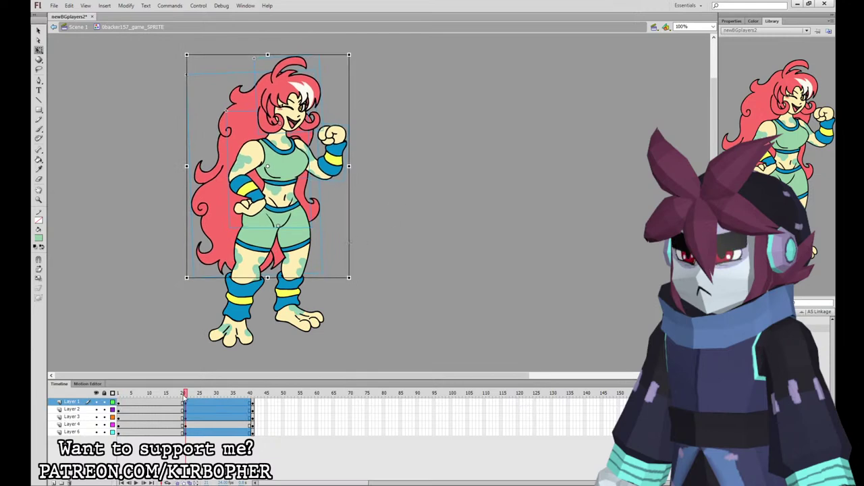
Create classic tweens between the poses and insert keyframes at frames 11 and 31 on all layers.
drag(184, 394, 188, 433)
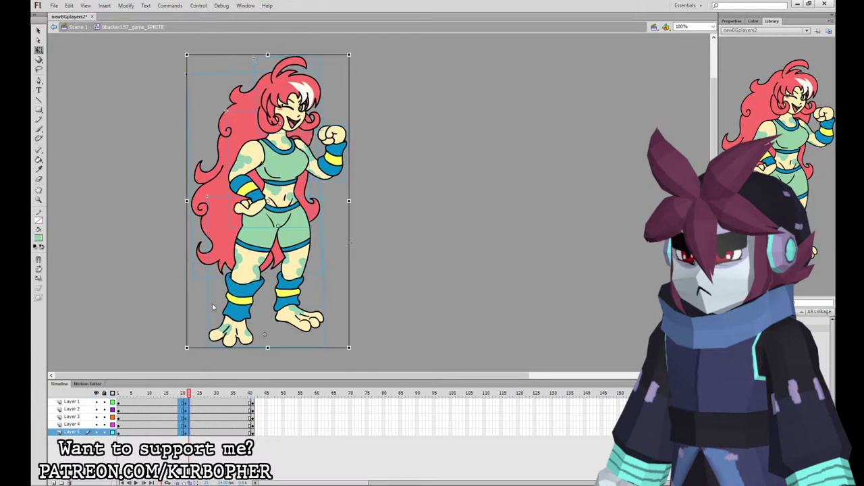
key(F3)
drag(152, 405, 155, 432)
key(F6)
Set the tween easing to -100, and to 100 for the spans starting at frames 11 and 31 on all layers.
drag(219, 404, 119, 401)
click(731, 21)
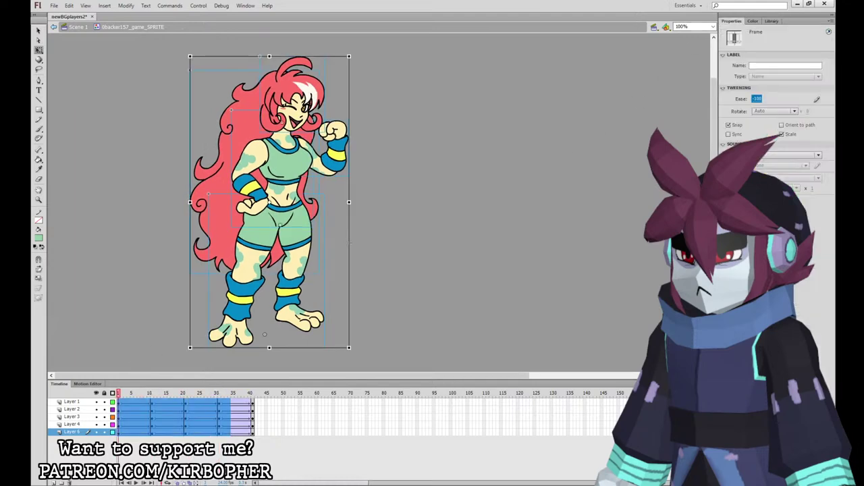
click(239, 402)
drag(761, 100, 819, 52)
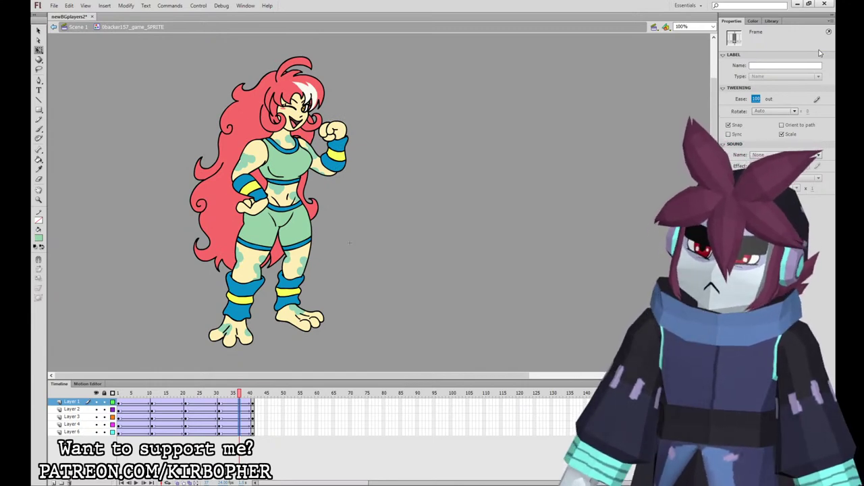
drag(162, 432, 169, 402)
drag(759, 100, 811, 57)
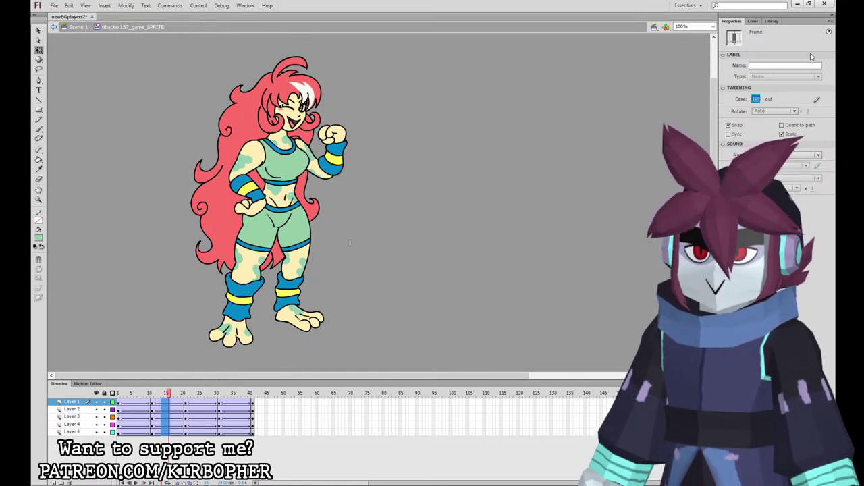
Convert the tweened frames on all layers to keyframes and clear every second keyframe up to about frame 14.
drag(249, 431, 118, 401)
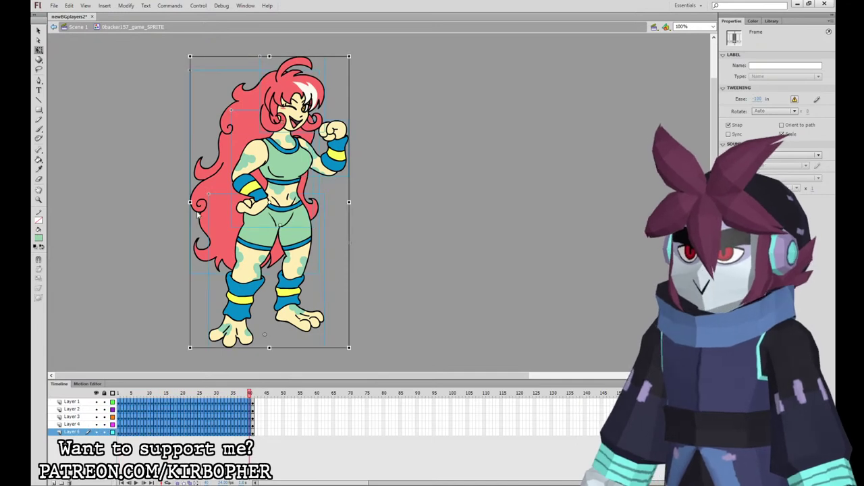
click(129, 432)
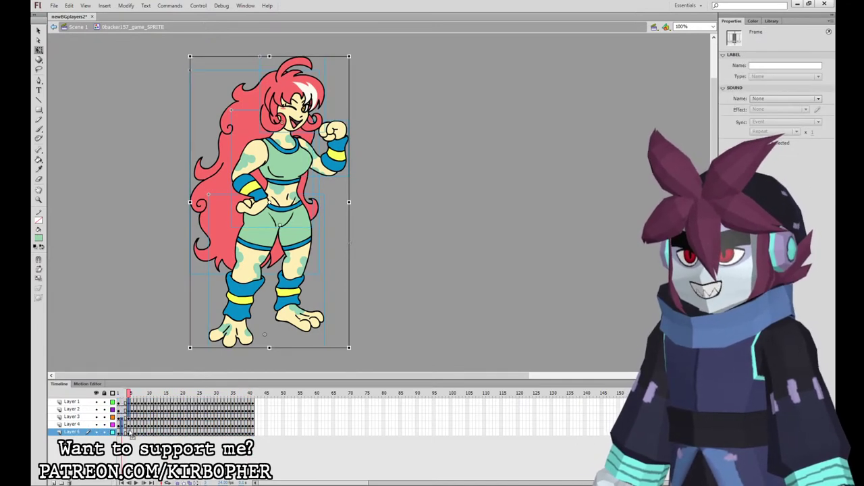
click(139, 402)
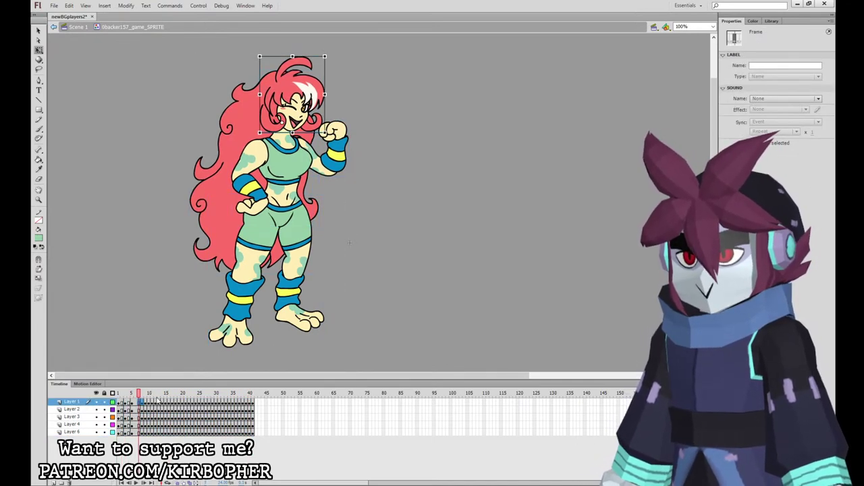
drag(140, 403, 139, 432)
key(F5)
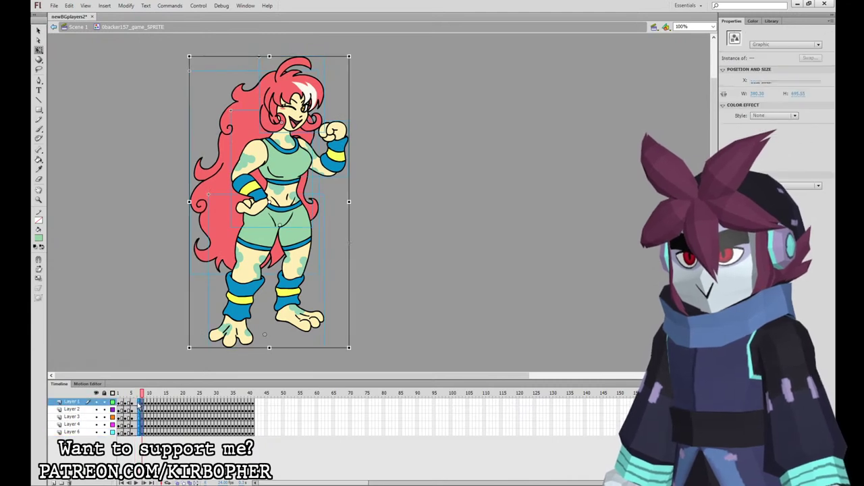
drag(153, 403, 163, 432)
key(shift+F6)
key(shift+F6)
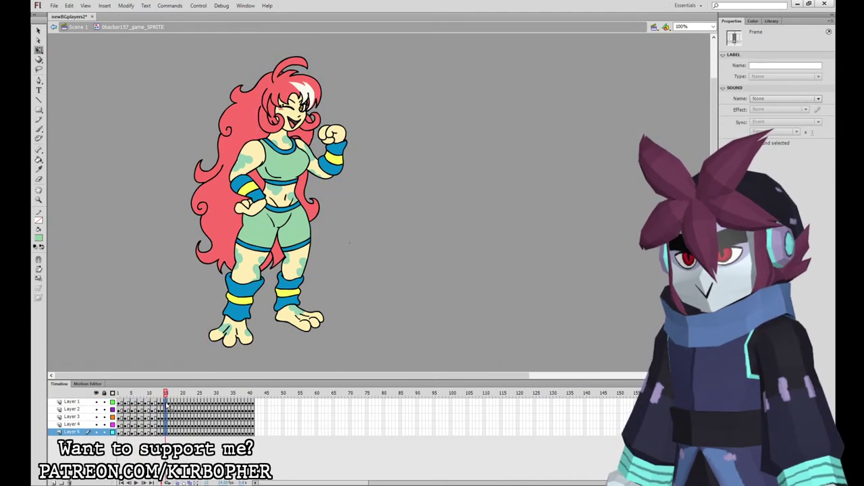
Clear every second keyframe on all layers from about frame 15 to the end of the animation.
key(.)
key(.)
key(shift+F6)
drag(180, 403, 256, 416)
key(.)
key(.)
key(shift+F6)
key(shift+F6)
key(.)
key(.)
key(shift+F6)
Play back the idle animation and remove the frames from 39 onward on all layers.
click(380, 243)
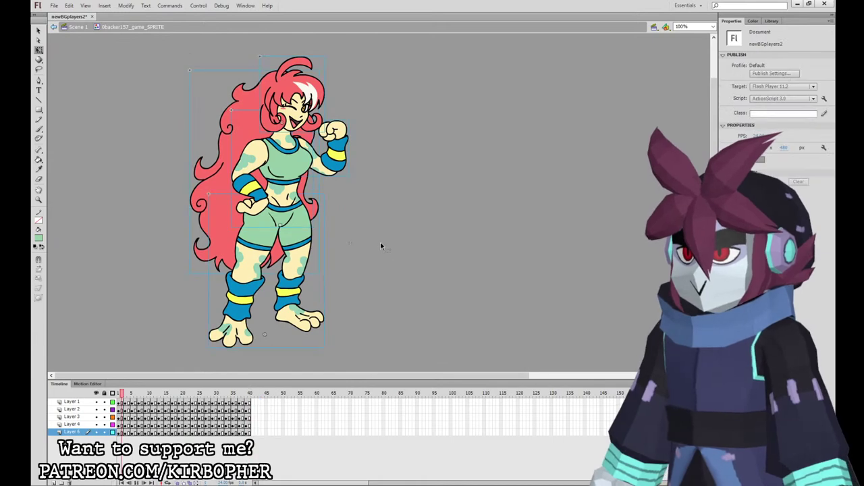
key(Return)
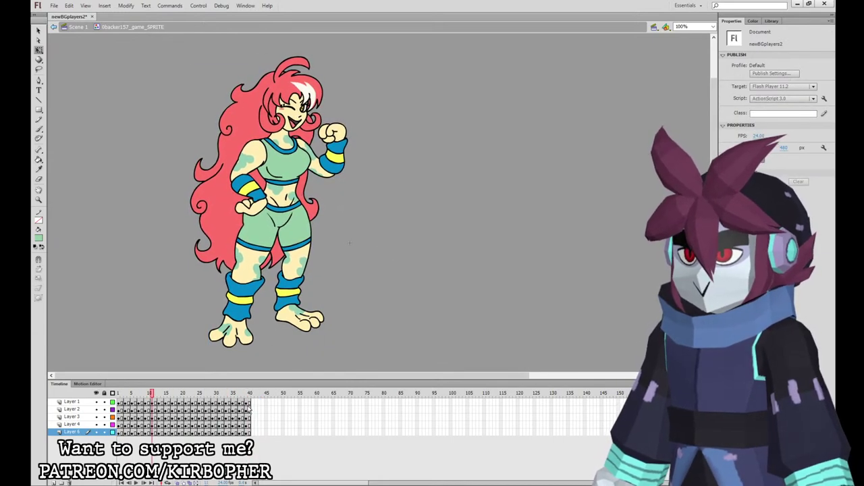
drag(247, 403, 255, 432)
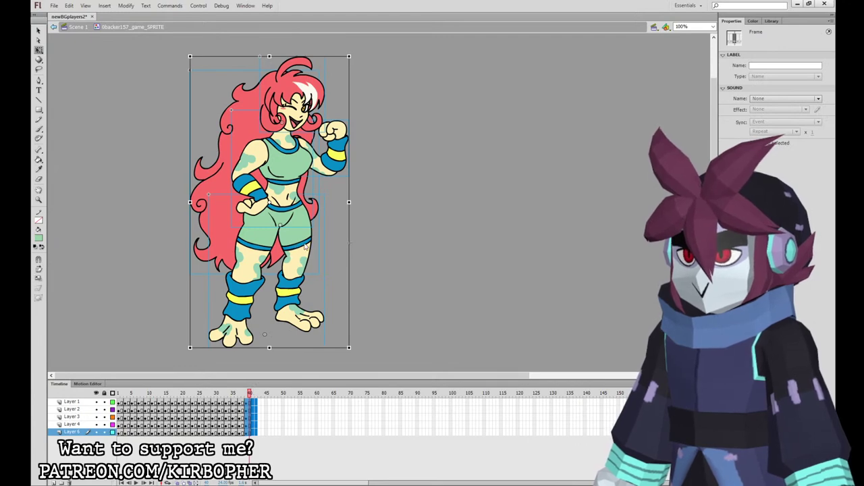
key(shift+F5)
click(389, 253)
key(Return)
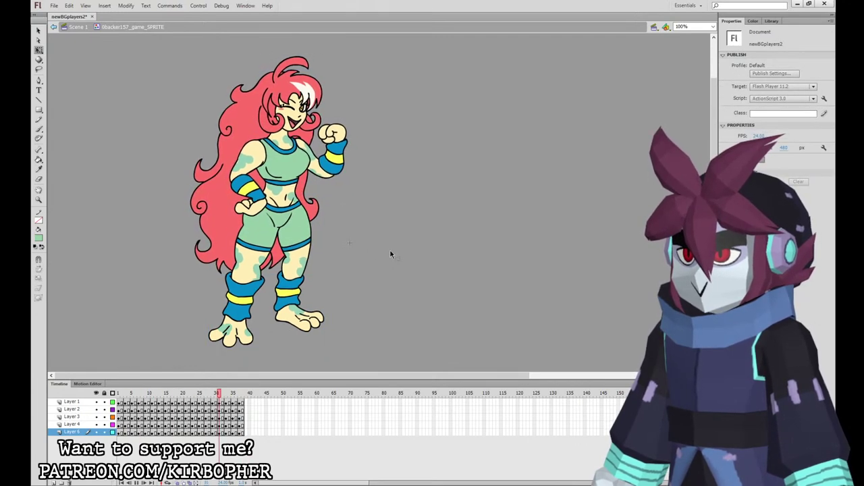
key(Return)
In Scene 1, place a sprite instance on Layer 1 at frame 63 and swap it for the 0backer157_game_SPRITE symbol.
click(79, 28)
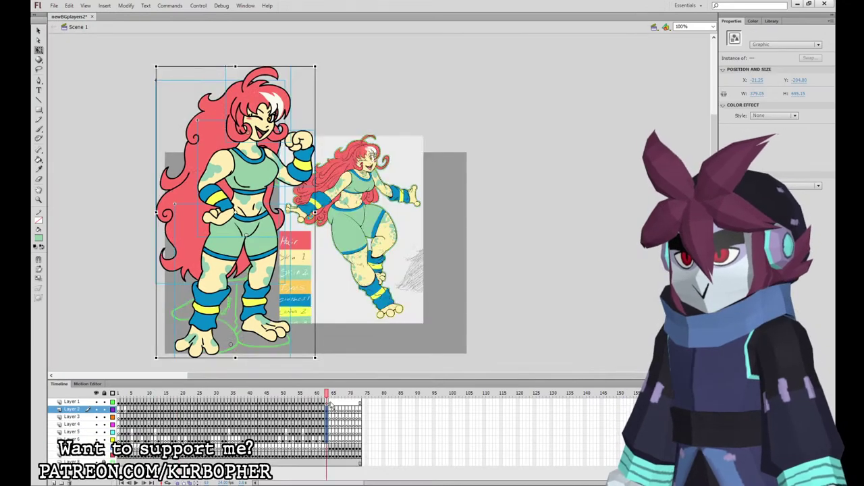
click(325, 403)
click(331, 394)
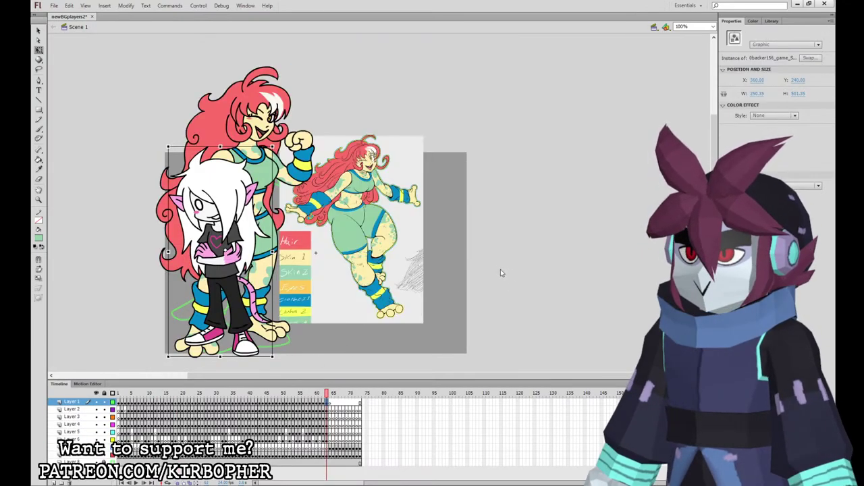
key(ctrl+z)
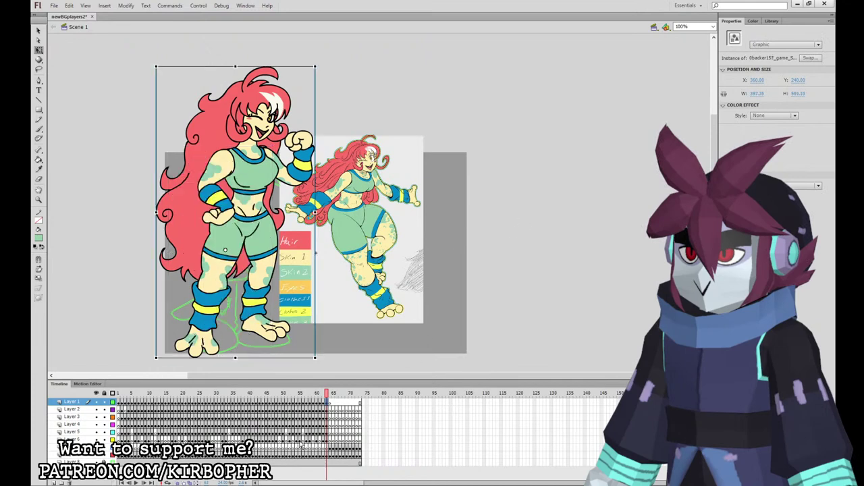
Go to the next character's sketch at frame 64 and insert a blank keyframe on Layer 1.
click(307, 446)
click(310, 448)
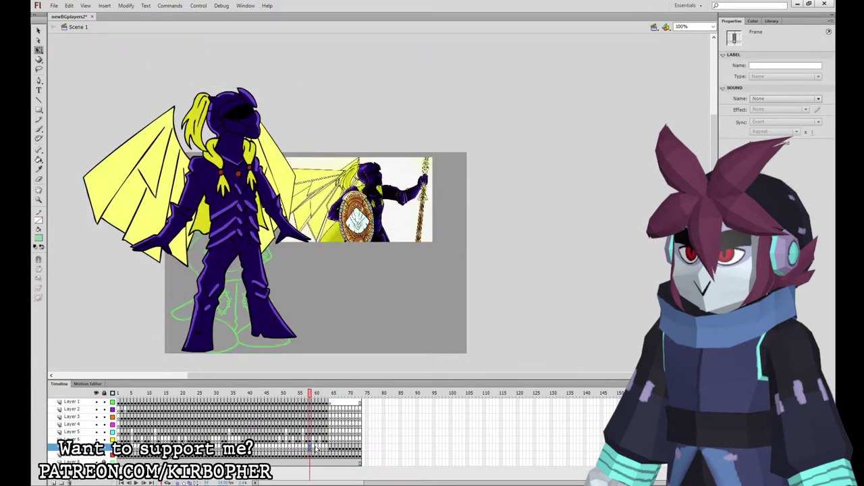
drag(314, 449, 329, 448)
click(330, 409)
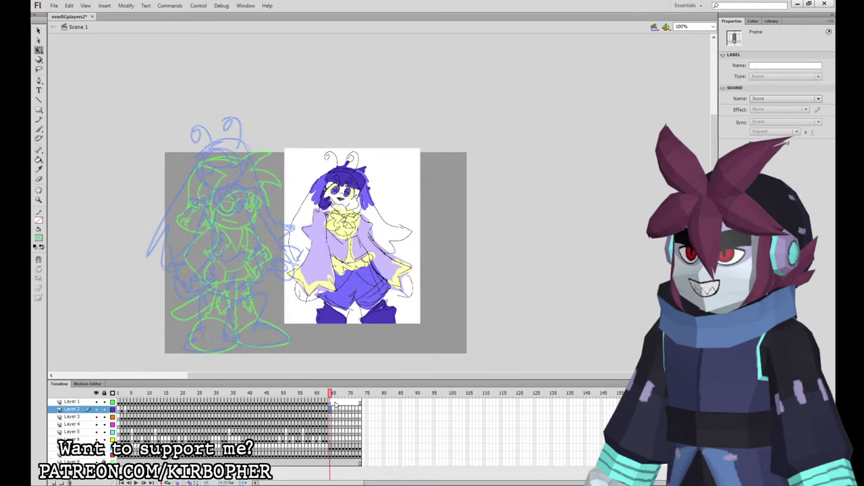
click(333, 403)
key(F7)
click(330, 410)
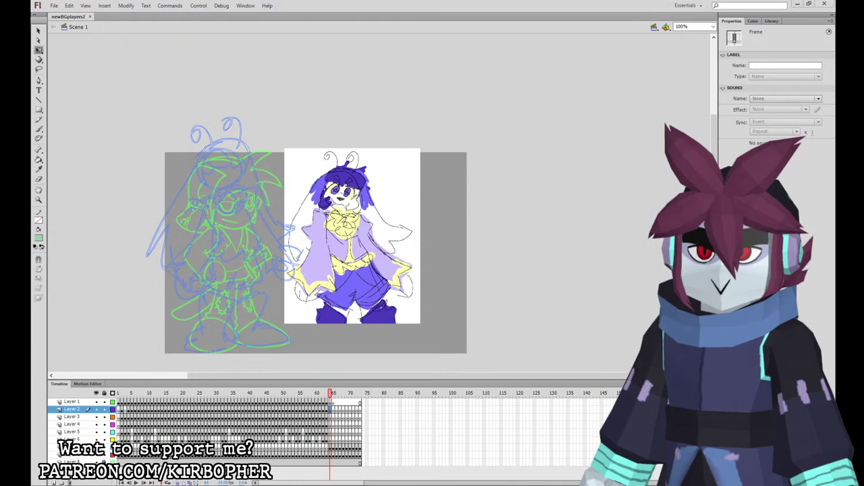
key(comma)
key(period)
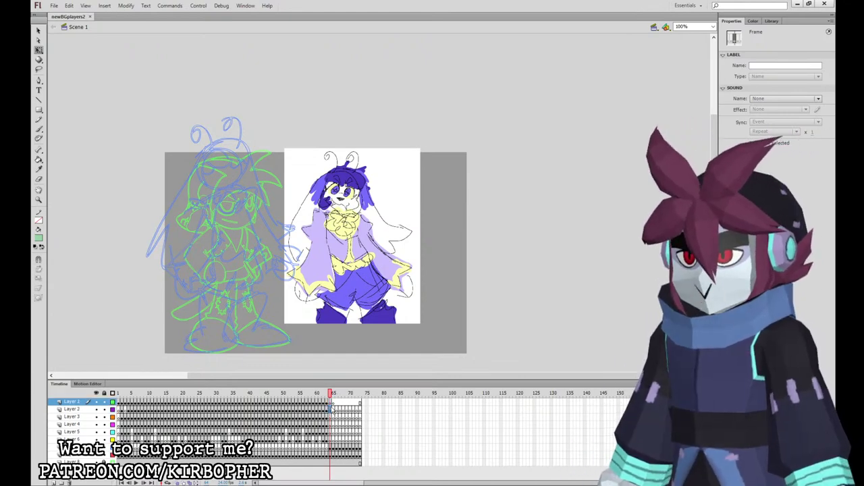
Using the Brush tool in black, ink the rounded hair outline with its jagged fringe on Layer 2 at frame 64.
click(231, 81)
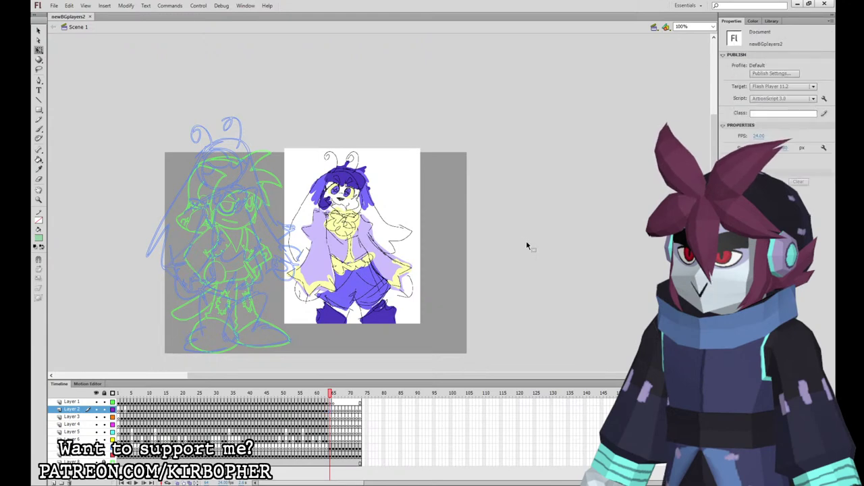
key(ctrl+equal)
drag(584, 207, 650, 270)
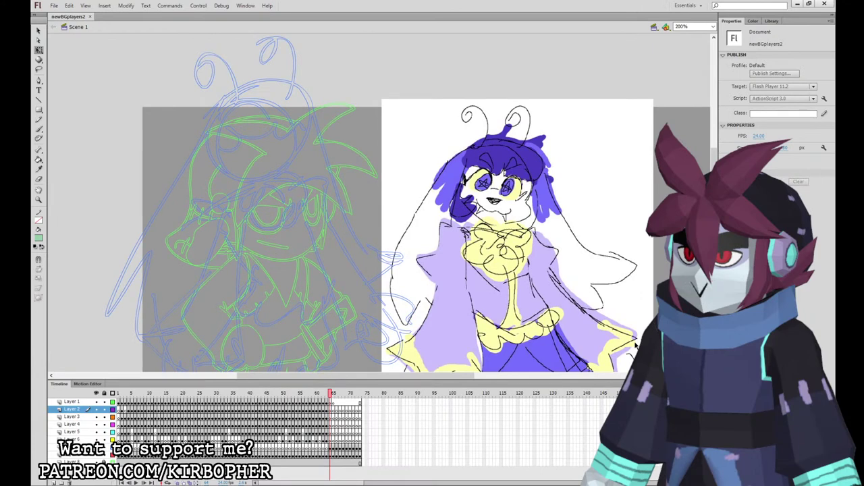
click(38, 128)
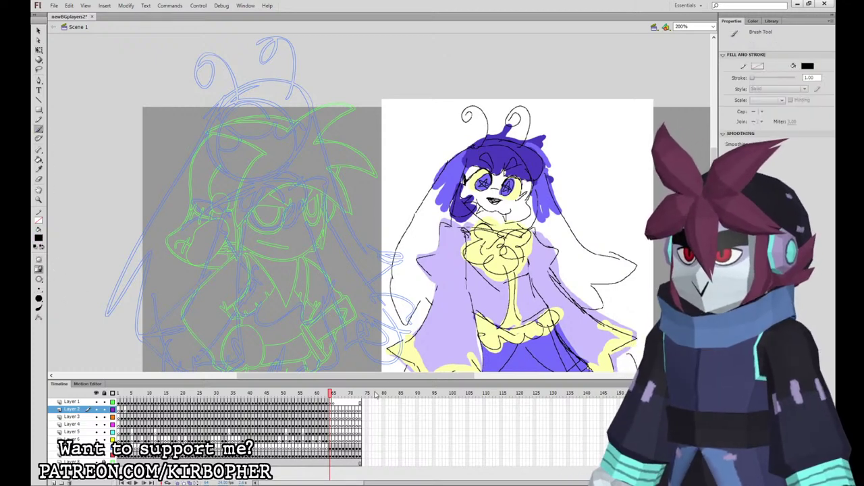
click(331, 410)
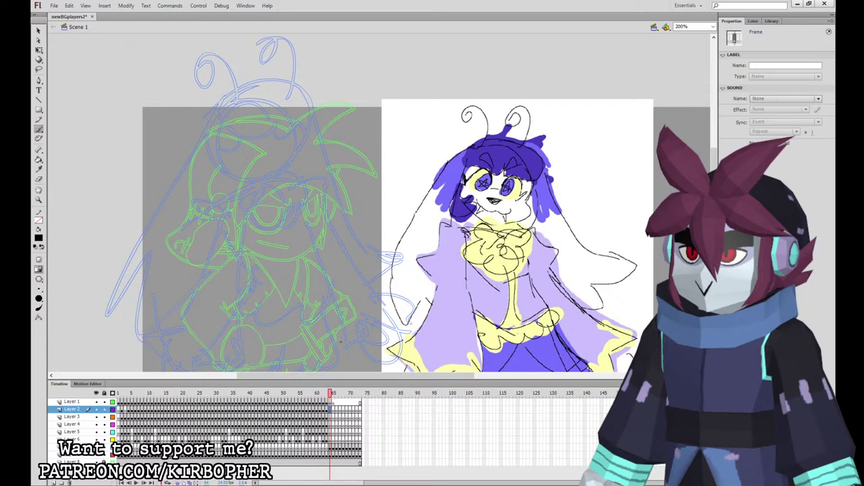
mouse_move(219, 134)
mouse_down()
mouse_move(267, 134)
mouse_move(268, 114)
mouse_move(225, 139)
mouse_move(263, 136)
mouse_move(266, 114)
mouse_move(280, 132)
mouse_move(300, 120)
mouse_move(307, 127)
mouse_move(316, 110)
mouse_move(307, 68)
mouse_move(293, 80)
mouse_move(289, 72)
mouse_move(225, 91)
mouse_move(210, 131)
mouse_up()
key(ctrl+z)
Ink the two curled antennae rising from the top of the head.
mouse_move(233, 100)
mouse_down()
mouse_move(233, 68)
mouse_move(202, 71)
mouse_up()
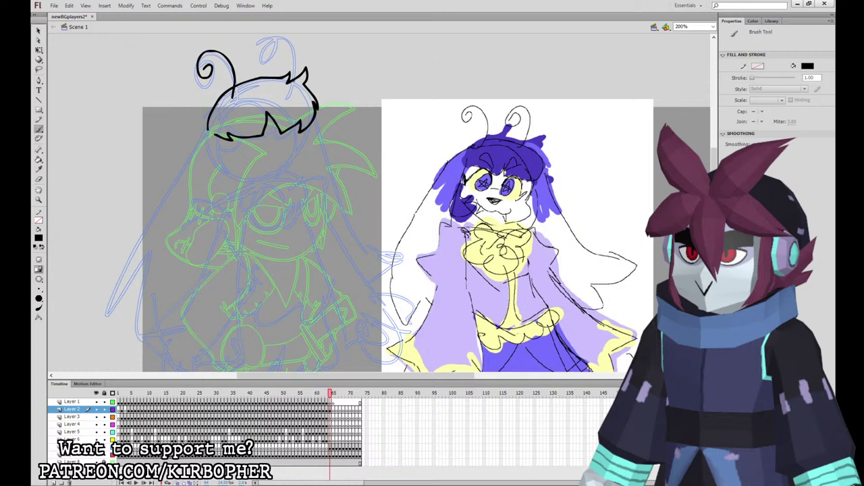
mouse_move(295, 79)
mouse_down()
mouse_move(269, 59)
mouse_move(293, 47)
mouse_move(277, 57)
mouse_move(297, 65)
mouse_move(275, 56)
mouse_up()
key(ctrl+z)
key(ctrl+z)
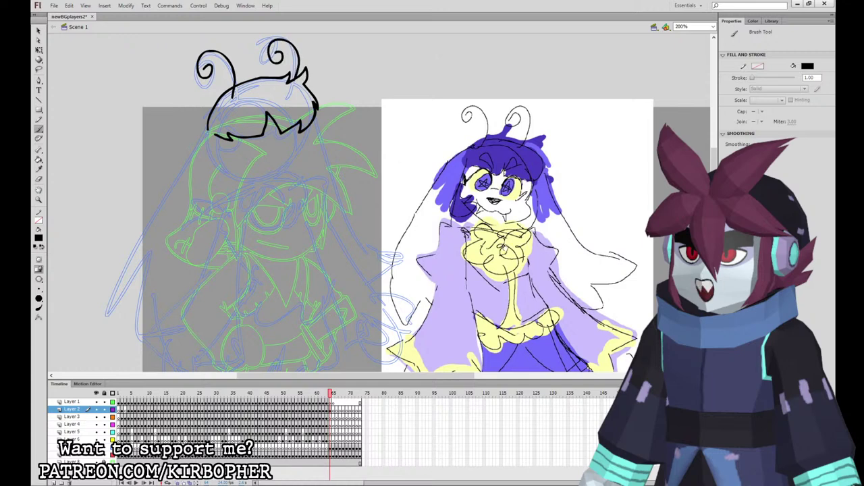
Ink the hair lock with pointed tips that frames the face on the viewer's left.
drag(504, 247, 488, 278)
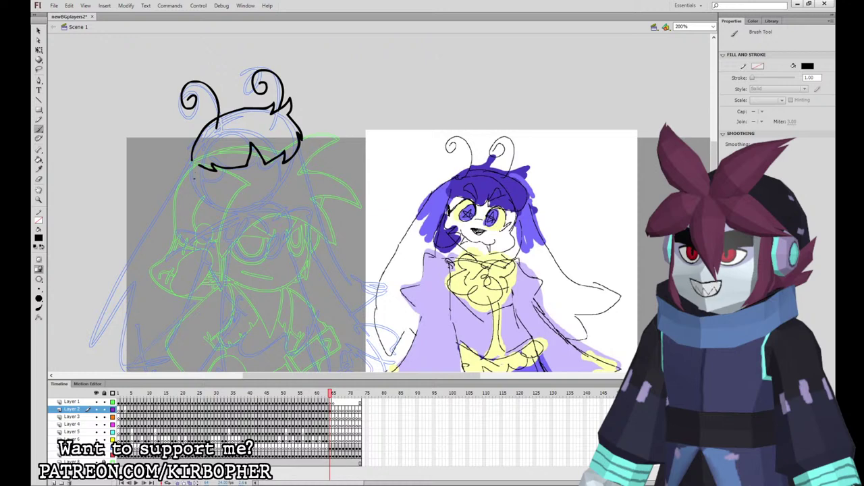
mouse_move(196, 171)
mouse_down()
mouse_move(196, 211)
mouse_move(232, 229)
mouse_move(214, 222)
mouse_move(238, 217)
mouse_move(226, 188)
mouse_move(213, 194)
mouse_up()
key(ctrl+z)
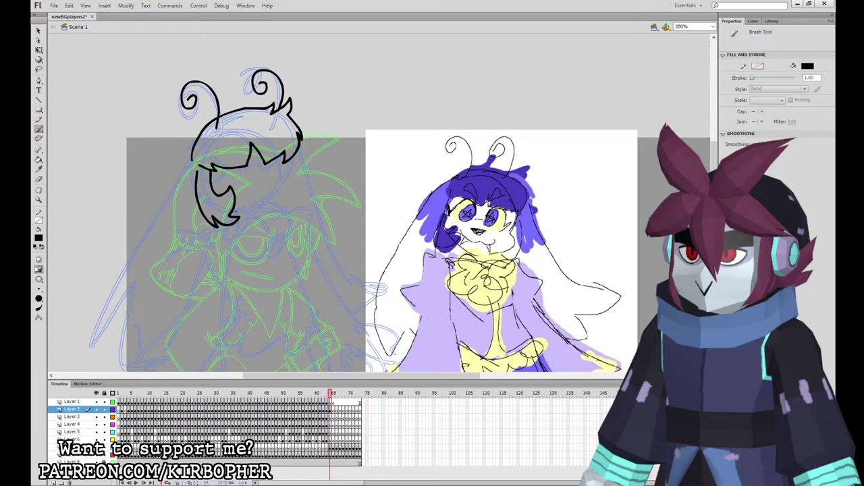
Ink the jaw line and the spiky hair tuft on the other side of the face.
mouse_move(233, 212)
mouse_down()
mouse_move(281, 206)
mouse_move(291, 191)
mouse_move(285, 171)
mouse_up()
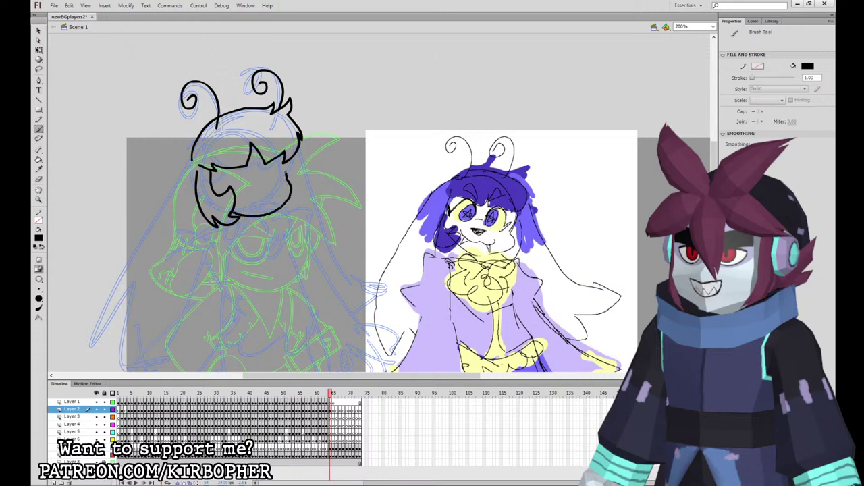
key(ctrl+z)
mouse_move(234, 215)
mouse_down()
mouse_move(262, 215)
mouse_move(294, 187)
mouse_move(289, 161)
mouse_up()
drag(286, 202, 302, 209)
key(ctrl+z)
mouse_move(296, 205)
mouse_down()
mouse_move(318, 188)
mouse_move(307, 201)
mouse_move(308, 162)
mouse_move(289, 205)
mouse_move(311, 193)
mouse_move(306, 164)
mouse_move(294, 169)
mouse_move(292, 158)
mouse_up()
key(ctrl+z)
key(ctrl+z)
key(ctrl+z)
mouse_move(285, 203)
mouse_down()
mouse_move(313, 194)
mouse_move(310, 168)
mouse_move(298, 173)
mouse_move(291, 158)
mouse_up()
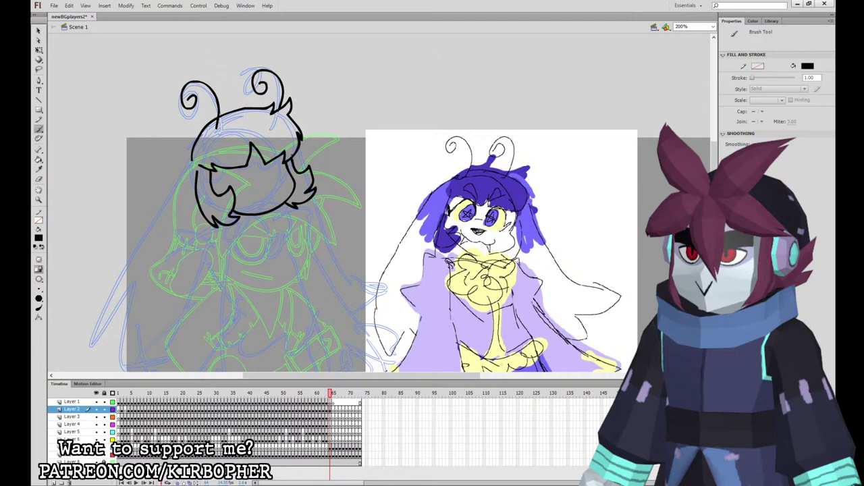
Ink the nose, the fanged smiling mouth and the eye outlines inside the face.
mouse_move(262, 187)
mouse_down()
mouse_move(281, 194)
mouse_move(254, 209)
mouse_up()
key(ctrl+z)
mouse_move(225, 169)
mouse_down()
mouse_move(248, 186)
mouse_move(251, 158)
mouse_move(250, 189)
mouse_move(252, 158)
mouse_move(283, 179)
mouse_move(284, 159)
mouse_up()
key(ctrl+z)
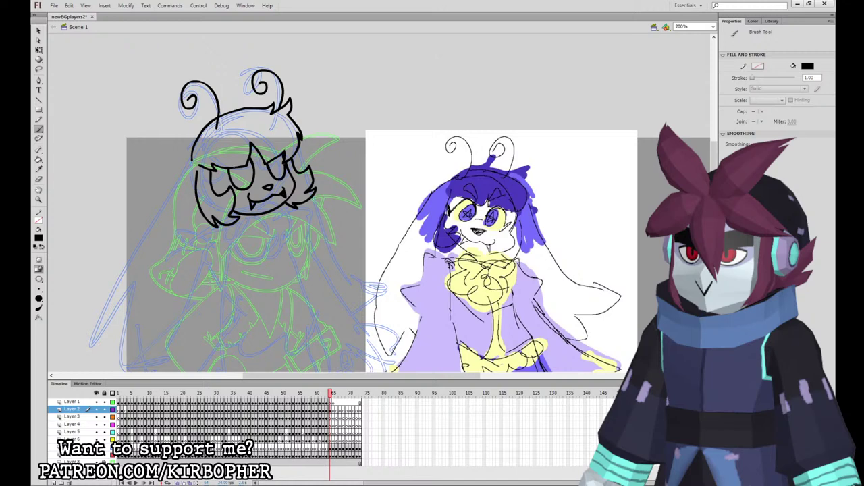
Add the irises with star-shaped pupils and draw two slanted eyebrows over the fringe.
mouse_move(234, 168)
mouse_down()
mouse_move(234, 185)
mouse_move(244, 169)
mouse_move(280, 160)
mouse_up()
drag(234, 144, 247, 150)
key(ctrl+z)
mouse_move(247, 150)
mouse_down()
mouse_move(232, 151)
mouse_move(262, 147)
mouse_up()
drag(261, 147, 272, 143)
key(ctrl+z)
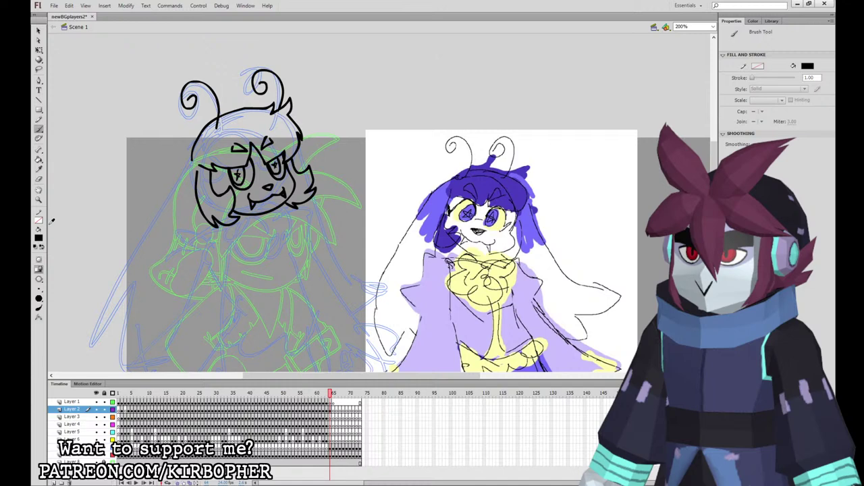
Change the brush size and paint both irises in the purple of the reference drawing.
click(39, 289)
click(68, 352)
click(335, 411)
click(331, 410)
drag(239, 172, 237, 180)
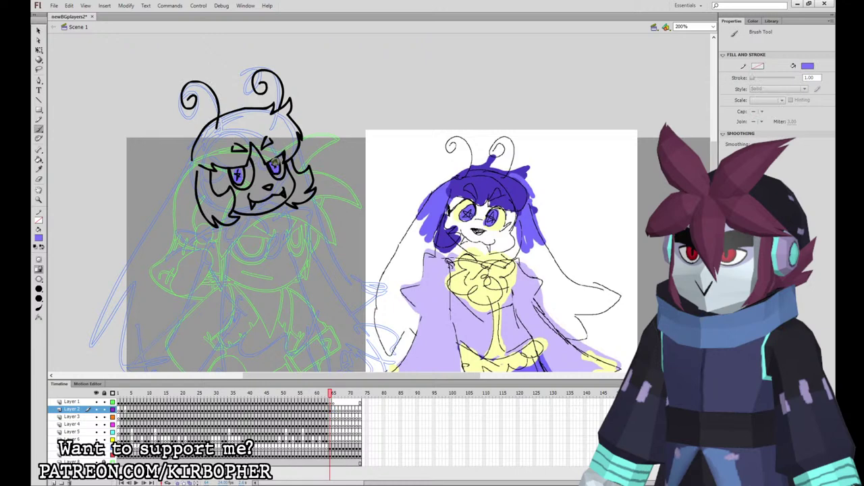
mouse_move(235, 167)
mouse_down()
mouse_move(235, 178)
mouse_move(241, 164)
mouse_up()
Fill the area around both irises with the reference's pale yellow using the Paint Bucket.
click(38, 31)
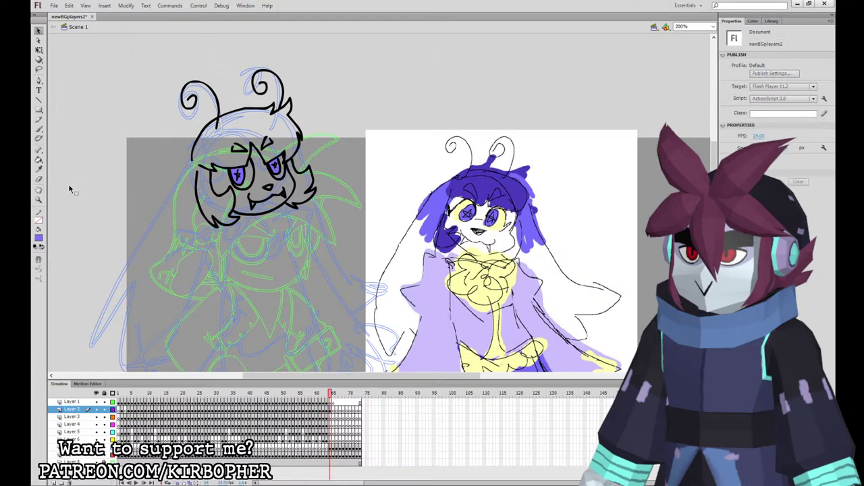
key(k)
click(279, 167)
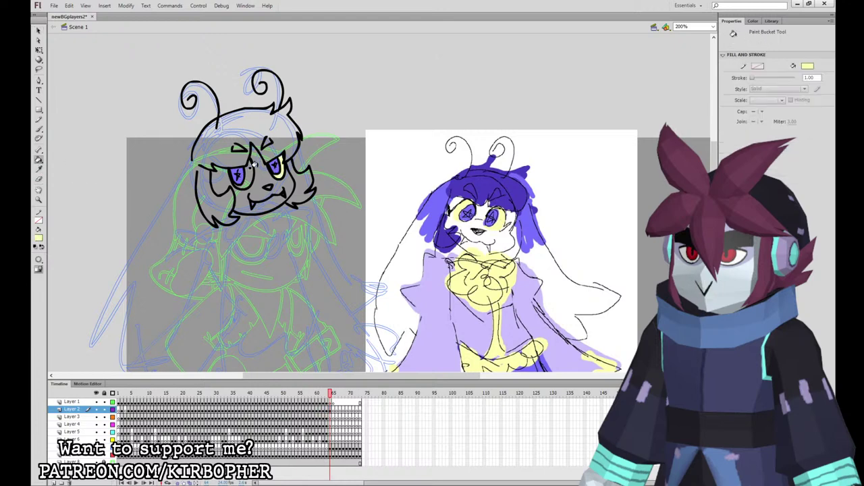
click(244, 170)
Set the brush back to black with a different size and add small lashes at the outer corners of the eyes.
click(38, 129)
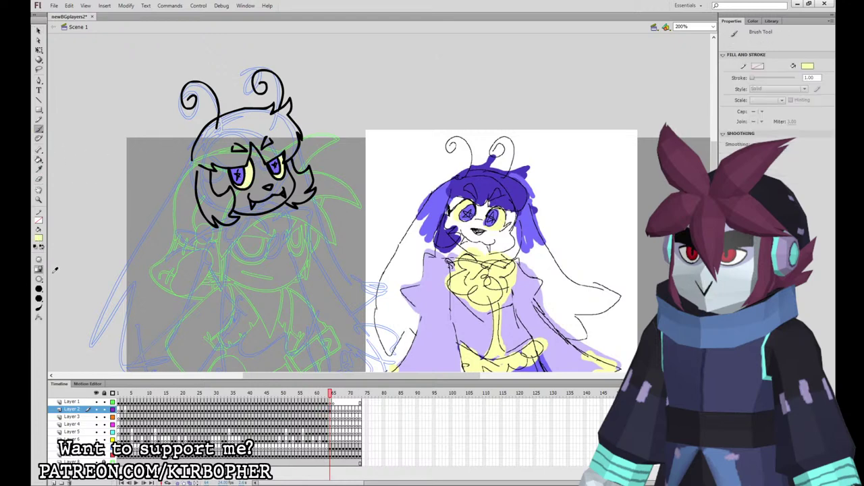
click(52, 273)
click(39, 290)
click(65, 296)
click(330, 409)
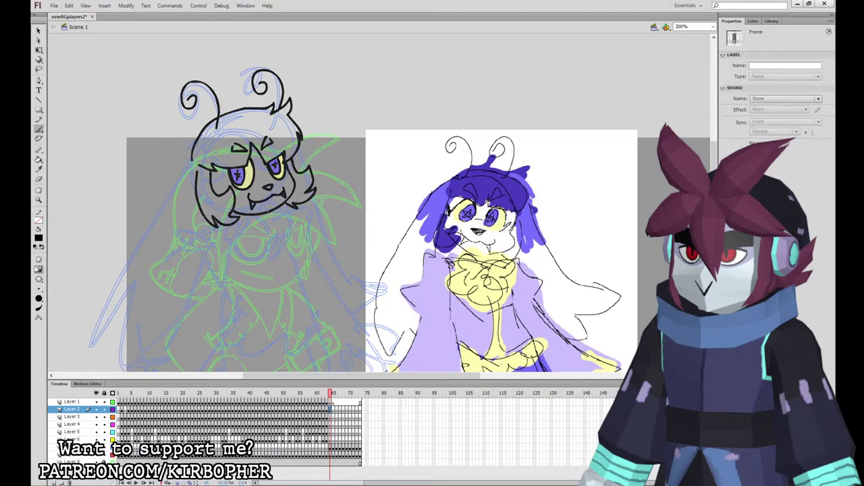
click(285, 165)
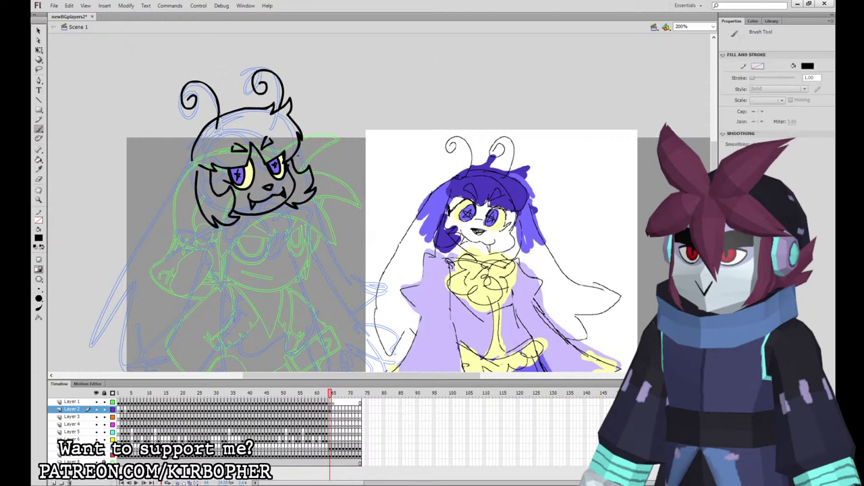
Sample white from the reference drawing and fill the face and fangs with it.
key(i)
click(491, 237)
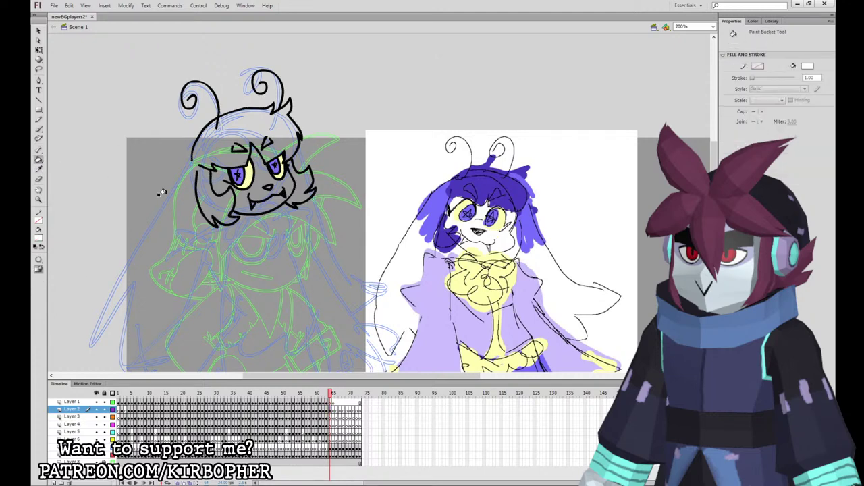
click(42, 130)
click(331, 410)
drag(253, 201, 253, 204)
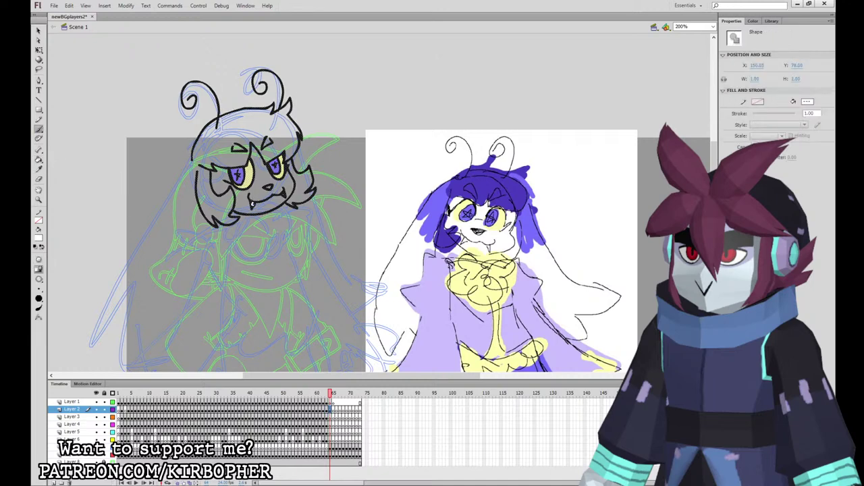
key(b)
click(39, 160)
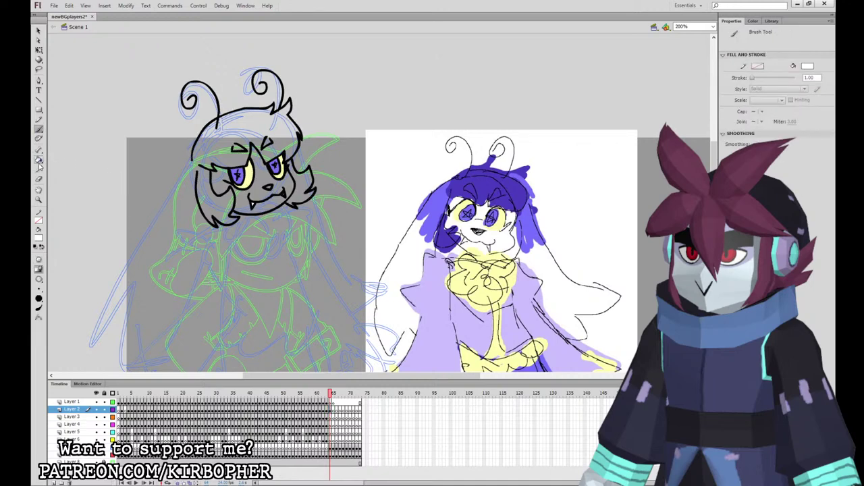
click(264, 170)
Sample the reference's dark purple and fill the top hair, fringe and both side locks with it.
click(40, 240)
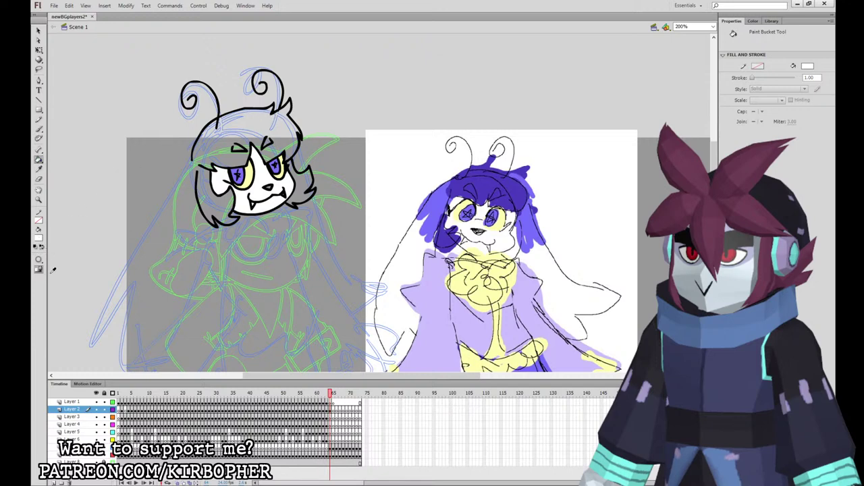
click(53, 271)
click(496, 180)
click(39, 129)
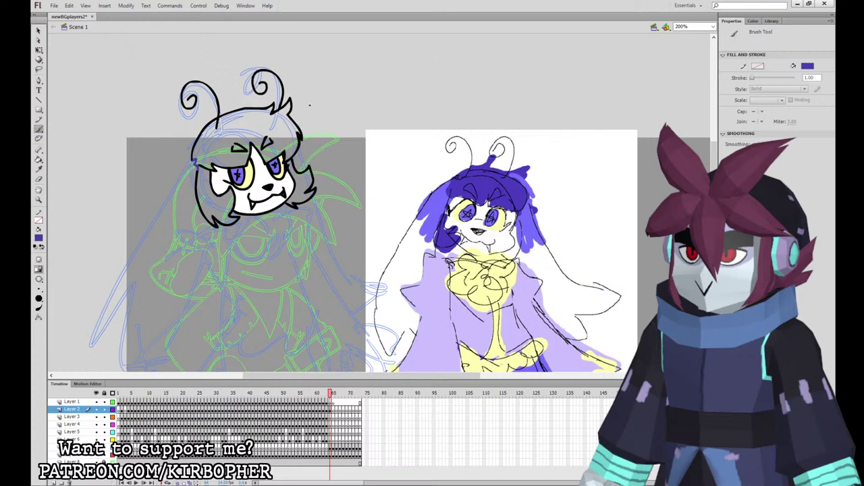
click(39, 159)
click(194, 129)
click(298, 185)
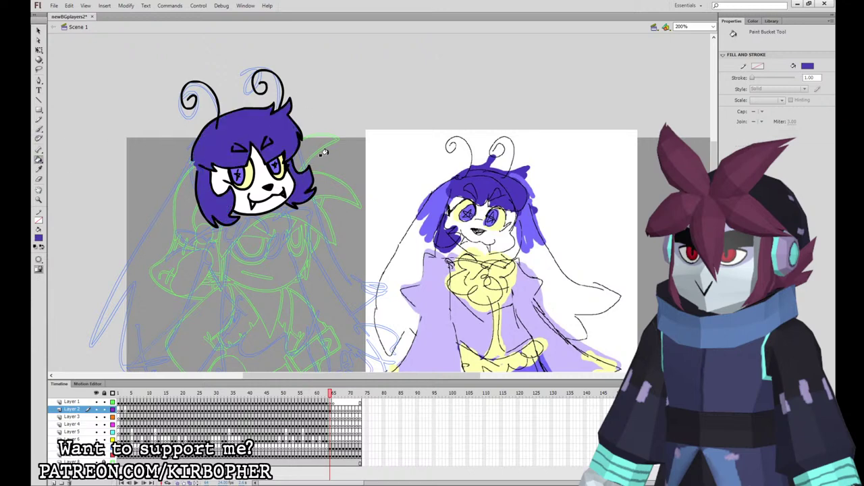
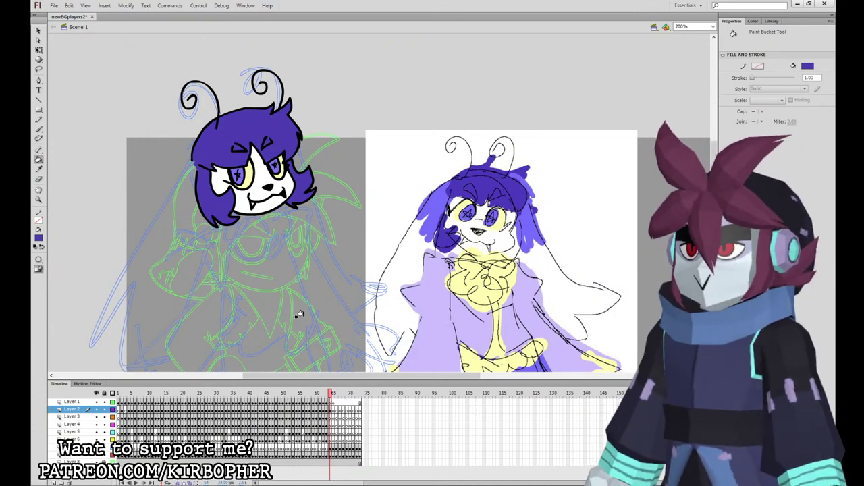
Ink the ruffled neck scarf in black below the head on Layer 4 at frame 64, and show Layer 2 as outlines.
click(39, 130)
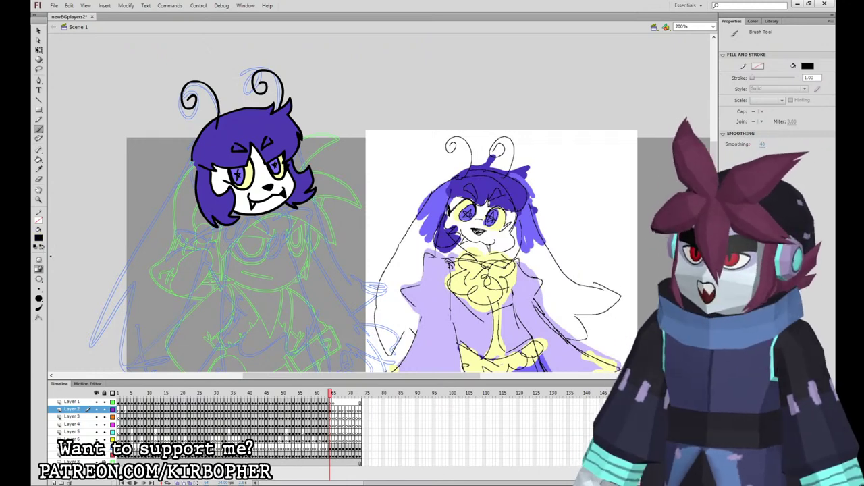
click(331, 410)
click(329, 417)
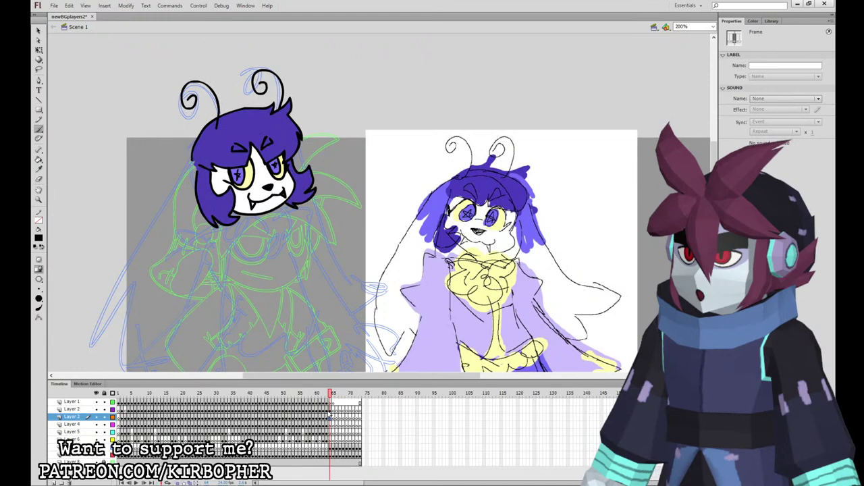
drag(270, 276, 286, 186)
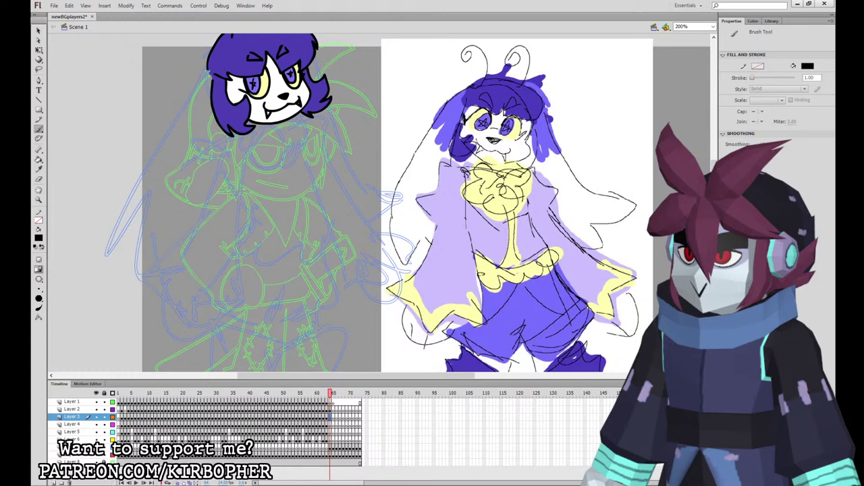
click(332, 424)
mouse_move(284, 126)
mouse_down()
mouse_move(263, 123)
mouse_move(250, 141)
mouse_move(256, 158)
mouse_move(278, 167)
mouse_up()
key(ctrl+z)
mouse_move(249, 135)
mouse_down()
mouse_move(266, 172)
mouse_move(305, 145)
mouse_up()
mouse_move(256, 123)
mouse_down()
mouse_move(250, 125)
mouse_move(273, 155)
mouse_move(296, 132)
mouse_up()
key(ctrl+z)
click(112, 409)
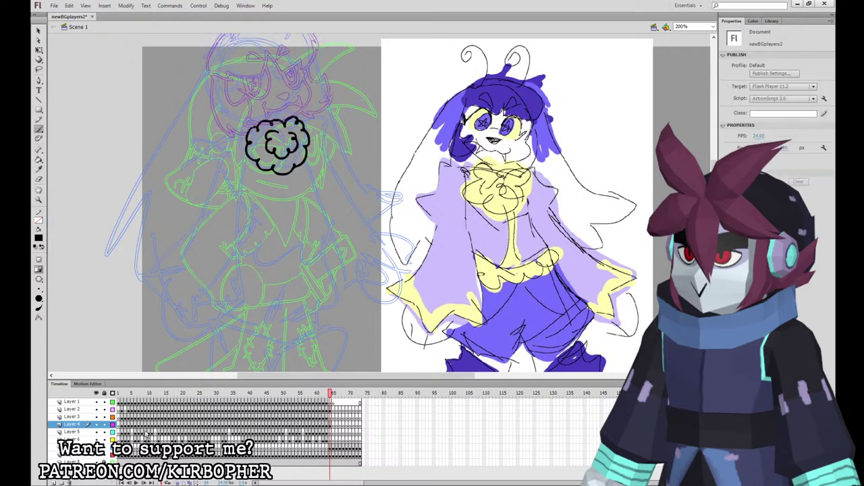
Ink the collar's left half, the jacket body with its centre strip and the ruffled hem on Layer 4 at frame 64.
click(331, 425)
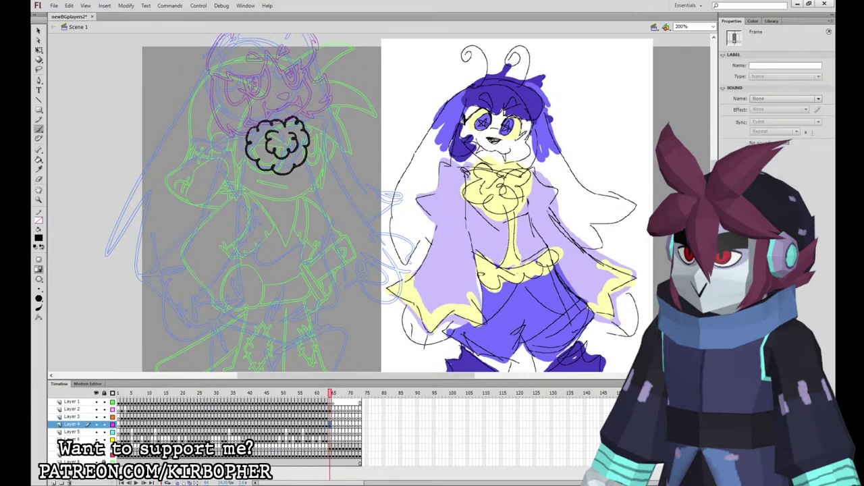
mouse_move(278, 112)
mouse_down()
mouse_move(228, 128)
mouse_move(202, 162)
mouse_move(237, 186)
mouse_move(260, 106)
mouse_move(207, 153)
mouse_move(212, 193)
mouse_up()
key(ctrl+z)
key(ctrl+z)
mouse_move(257, 109)
mouse_down()
mouse_move(200, 165)
mouse_move(236, 195)
mouse_up()
drag(245, 159, 241, 192)
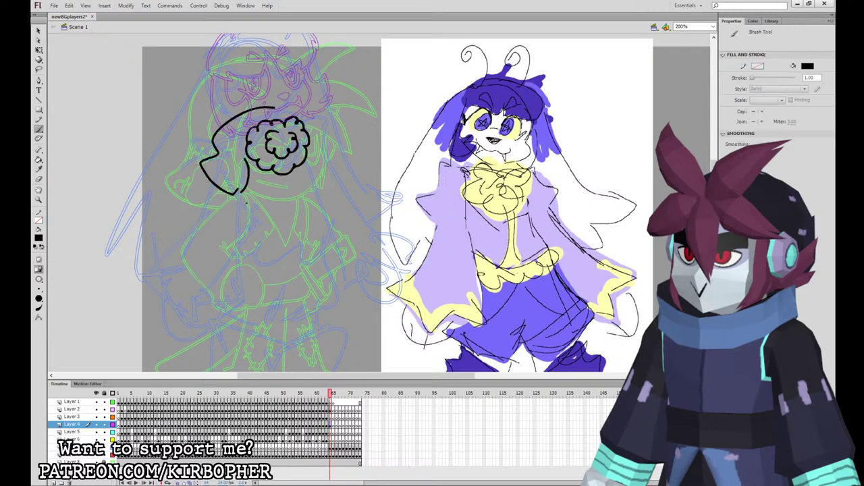
mouse_move(243, 196)
mouse_down()
mouse_move(235, 238)
mouse_move(265, 245)
mouse_move(286, 235)
mouse_move(286, 173)
mouse_move(304, 232)
mouse_move(317, 232)
mouse_move(328, 220)
mouse_move(309, 174)
mouse_up()
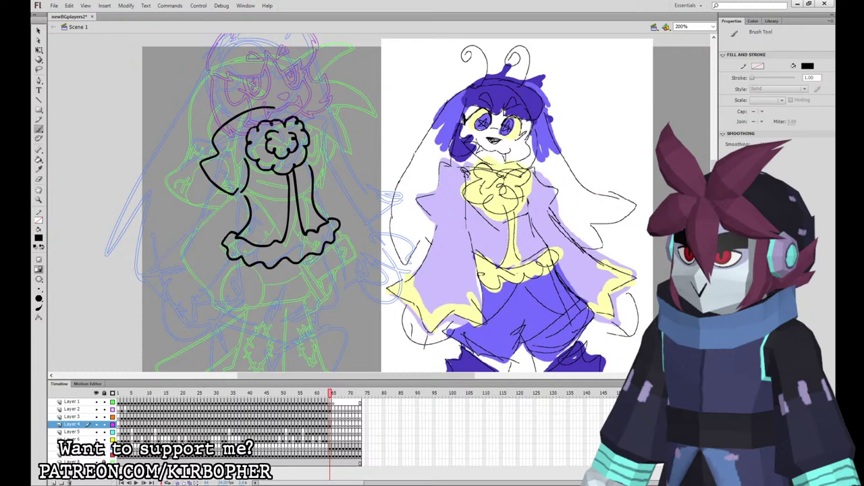
Ink the outline of the puffy shorts below the ruffled hem, redrawing strokes until both legs curve evenly.
drag(393, 313, 399, 246)
mouse_move(232, 192)
mouse_down()
mouse_move(208, 226)
mouse_move(270, 251)
mouse_up()
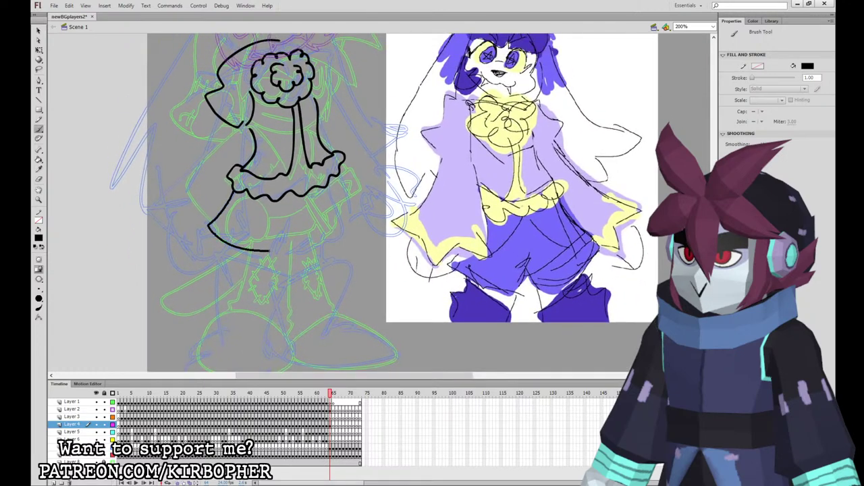
key(ctrl+z)
mouse_move(229, 192)
mouse_down()
mouse_move(284, 260)
mouse_move(293, 229)
mouse_move(308, 245)
mouse_up()
key(ctrl+z)
key(ctrl+z)
mouse_move(236, 193)
mouse_down()
mouse_move(271, 257)
mouse_move(307, 221)
mouse_move(357, 224)
mouse_move(357, 211)
mouse_up()
key(ctrl+z)
mouse_move(295, 234)
mouse_down()
mouse_move(320, 246)
mouse_move(353, 225)
mouse_move(355, 201)
mouse_up()
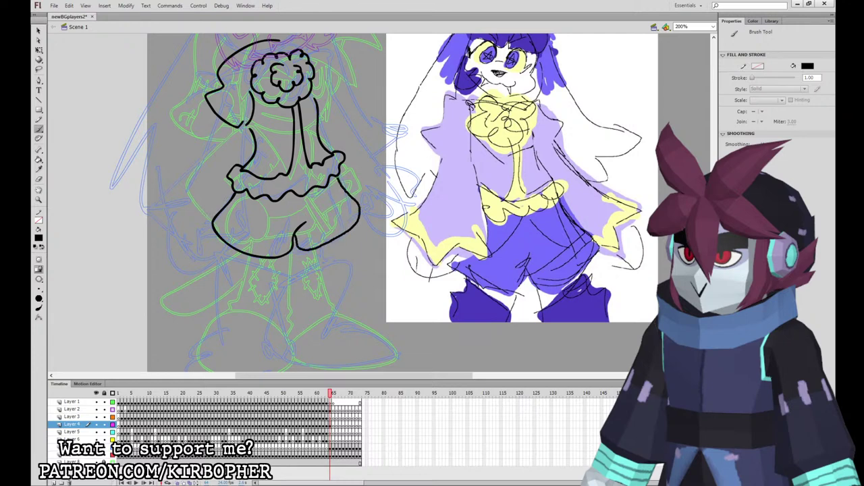
key(ctrl+z)
mouse_move(295, 233)
mouse_down()
mouse_move(338, 250)
mouse_move(358, 199)
mouse_move(344, 179)
mouse_up()
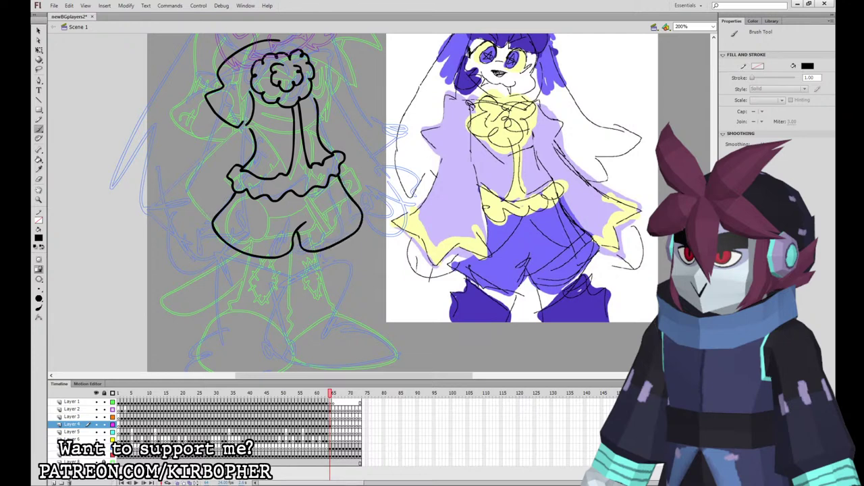
Add curved fold lines inside both legs of the shorts.
drag(287, 200, 250, 234)
drag(229, 224, 277, 244)
drag(311, 199, 349, 220)
drag(307, 240, 345, 227)
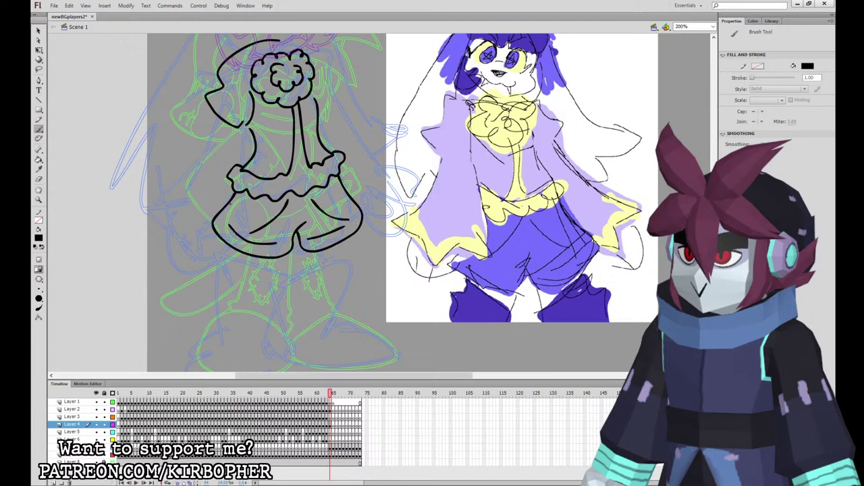
Ink both boots below the shorts with jagged upper edges and pointed toes, following the rough sketch.
scroll(366, 247, down, 2)
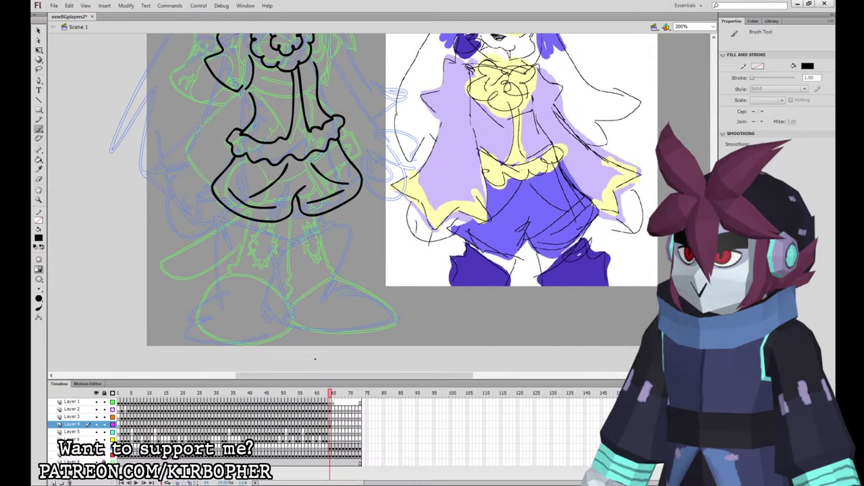
mouse_move(281, 230)
mouse_down()
mouse_move(242, 227)
mouse_move(214, 239)
mouse_move(213, 297)
mouse_move(192, 327)
mouse_up()
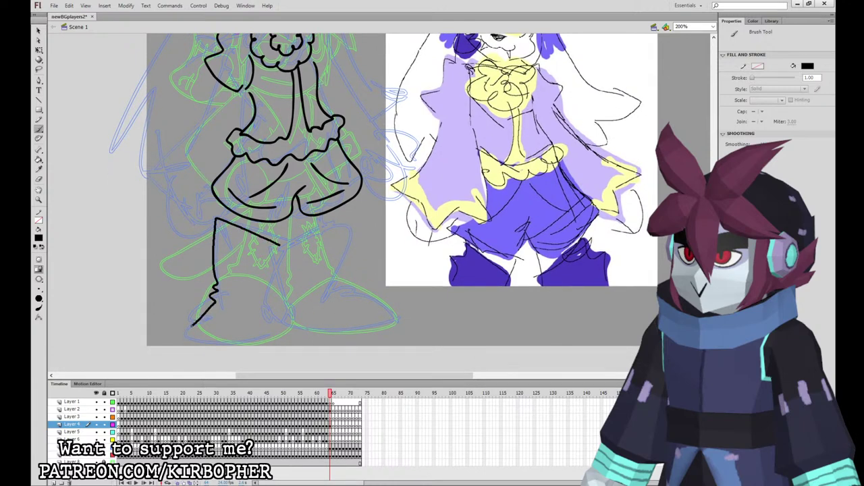
key(ctrl+z)
mouse_move(276, 240)
mouse_down()
mouse_move(214, 236)
mouse_move(212, 297)
mouse_move(182, 329)
mouse_move(238, 337)
mouse_move(279, 321)
mouse_move(270, 298)
mouse_move(277, 238)
mouse_up()
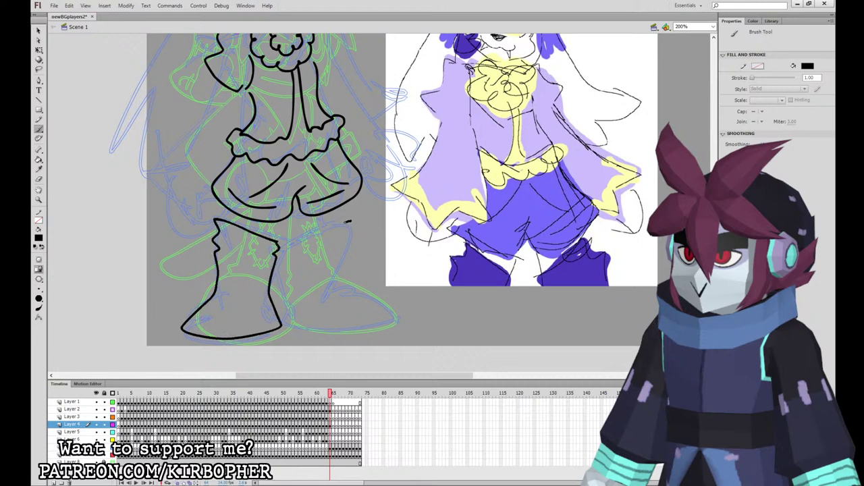
mouse_move(349, 220)
mouse_down()
mouse_move(289, 256)
mouse_move(298, 297)
mouse_move(291, 327)
mouse_move(397, 326)
mouse_move(343, 281)
mouse_move(349, 220)
mouse_up()
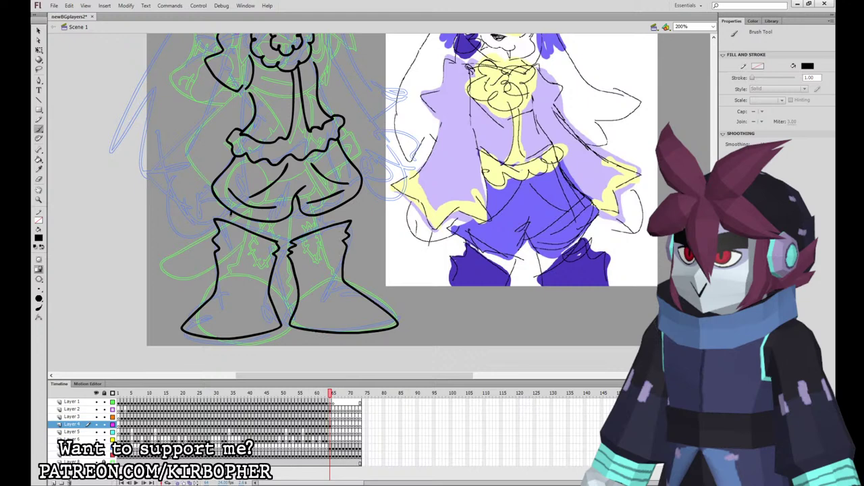
Ink the left leg between the shorts and boot, and move the right boot outward to widen the stance.
drag(228, 225, 266, 245)
key(q)
click(352, 233)
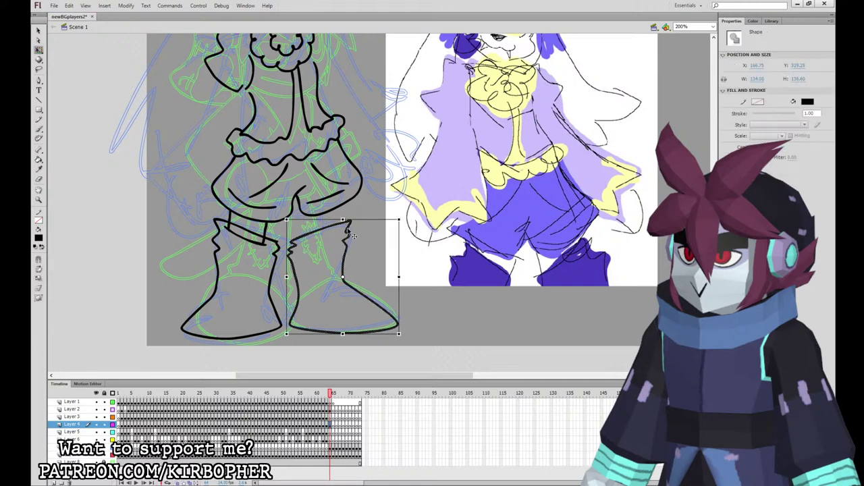
drag(352, 232, 378, 237)
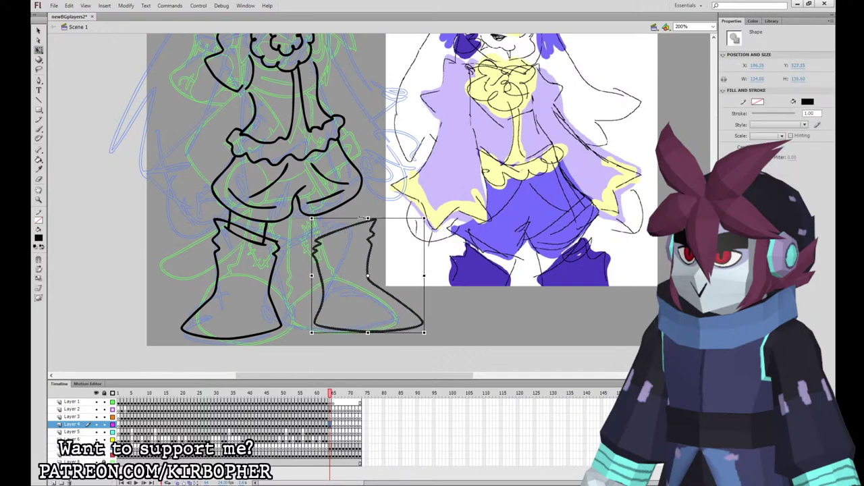
Ink the right leg joining the shorts to its boot, and draw a sole line along the base of each boot.
click(38, 129)
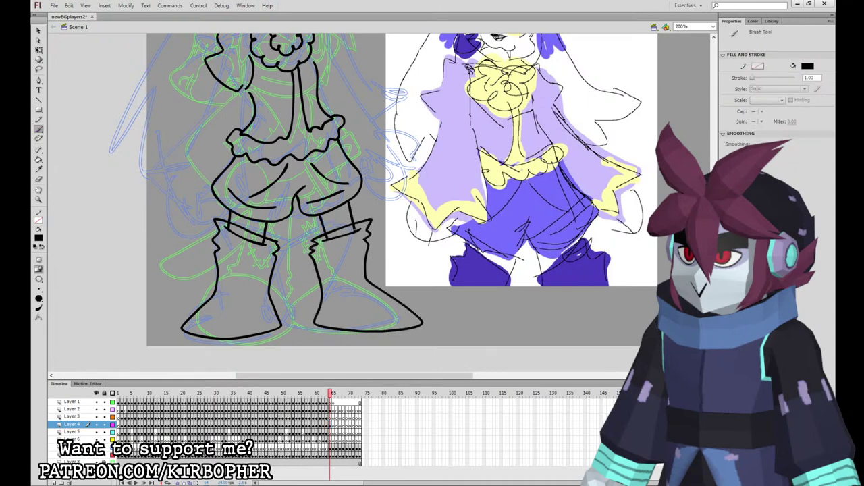
drag(323, 320, 408, 322)
drag(190, 322, 275, 325)
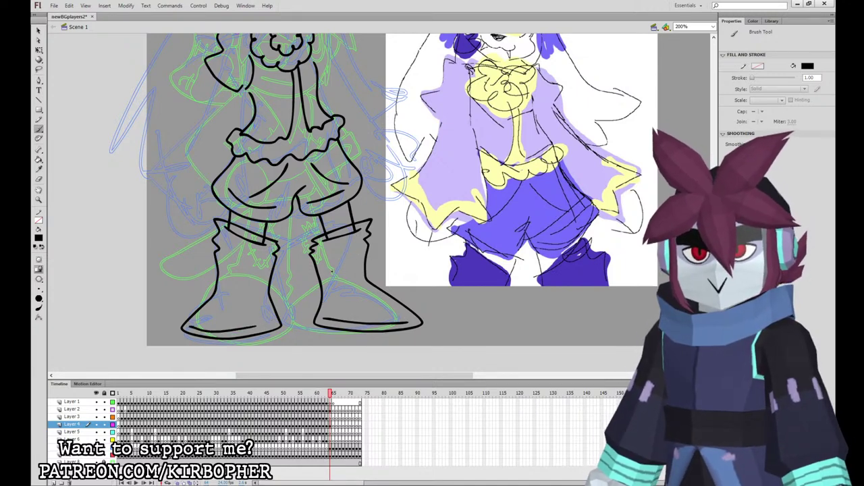
key(v)
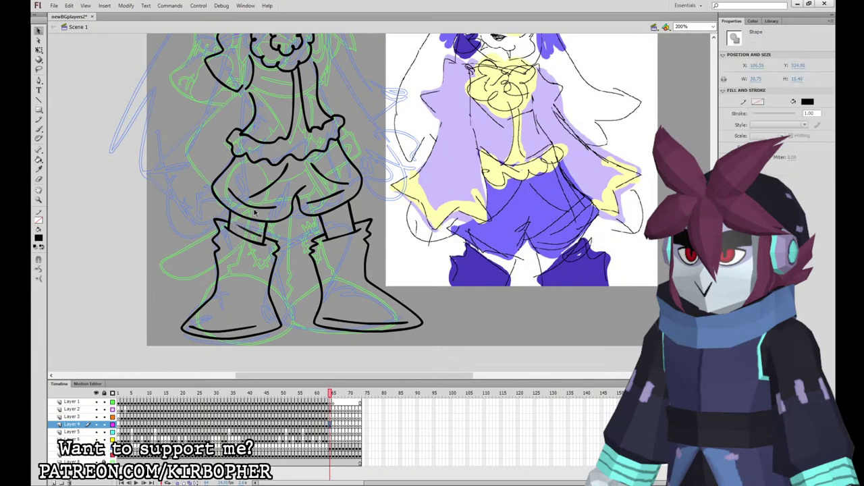
Ink the right half of the pointed jacket collar, joining it to the left half behind the ruff.
scroll(359, 192, up, 3)
key(b)
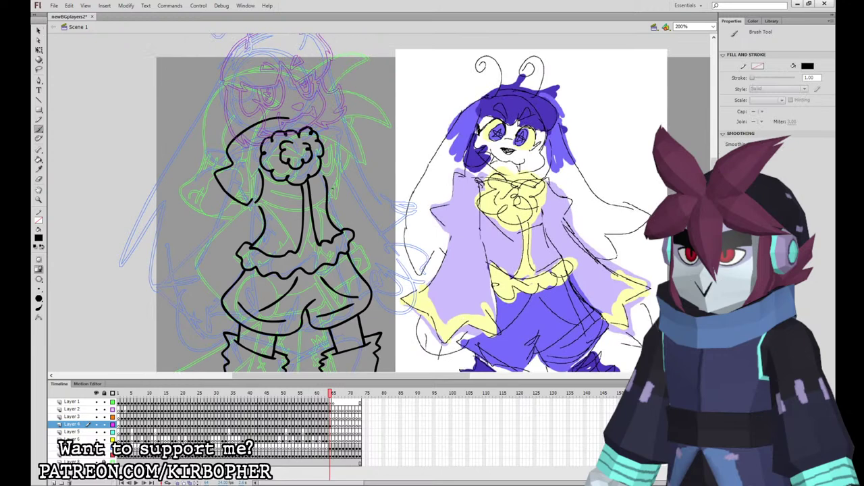
mouse_move(335, 192)
mouse_down()
mouse_move(335, 151)
mouse_move(299, 119)
mouse_up()
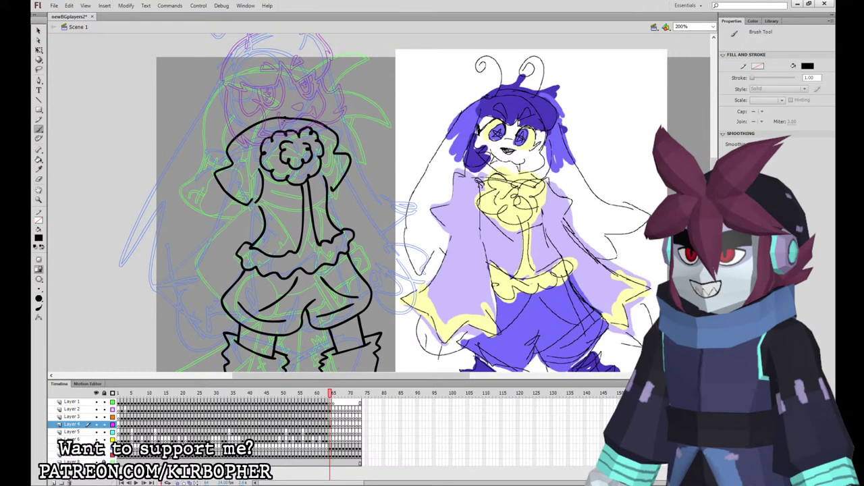
Ink the left sleeve on Layer 4 at frame 64, flaring to a pointed cuff with an inner trim line.
scroll(415, 219, down, 2)
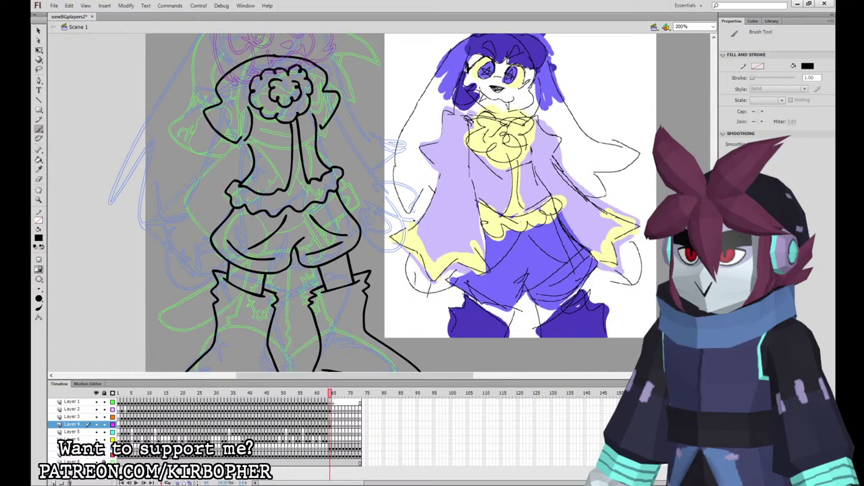
click(331, 424)
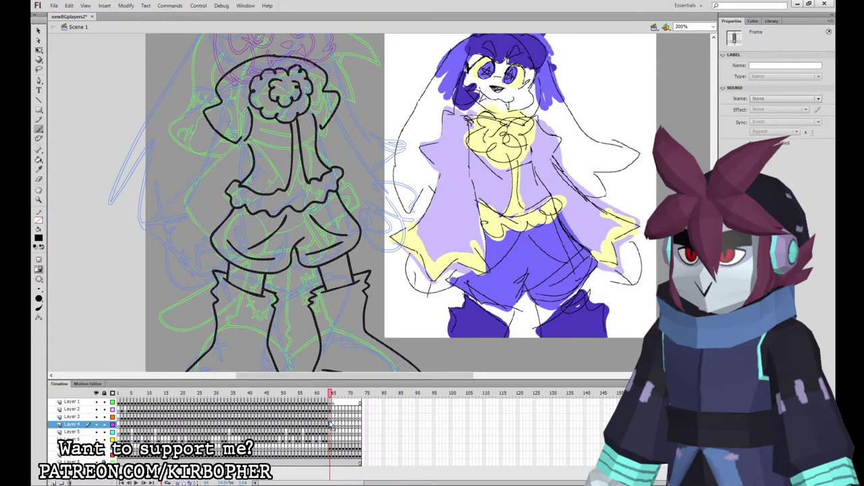
drag(331, 424, 331, 416)
click(331, 424)
key(F7)
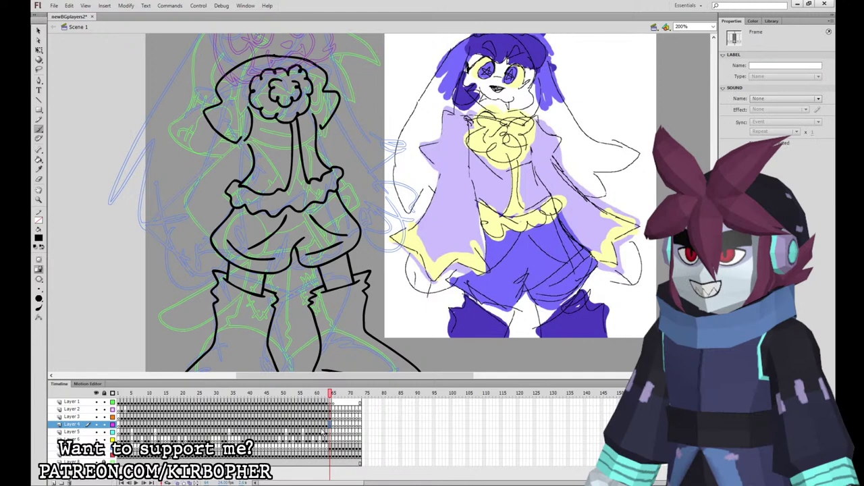
drag(215, 113, 161, 228)
mouse_move(190, 260)
mouse_down()
mouse_move(244, 245)
mouse_move(247, 150)
mouse_move(231, 108)
mouse_up()
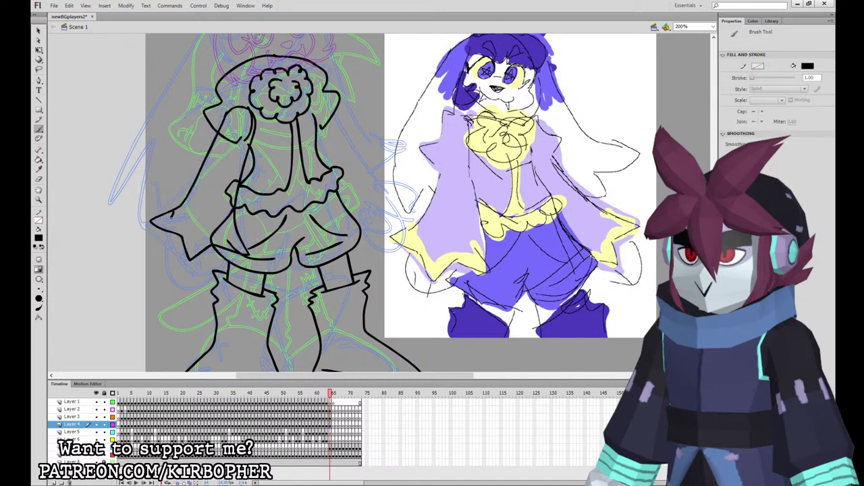
drag(176, 214, 170, 222)
Ink the rounded hand with its fingers below the left sleeve's cuff, undoing the first attempt.
mouse_move(172, 233)
mouse_down()
mouse_move(161, 263)
mouse_move(174, 282)
mouse_up()
key(ctrl+z)
key(ctrl+z)
mouse_move(177, 252)
mouse_down()
mouse_move(188, 282)
mouse_move(225, 249)
mouse_up()
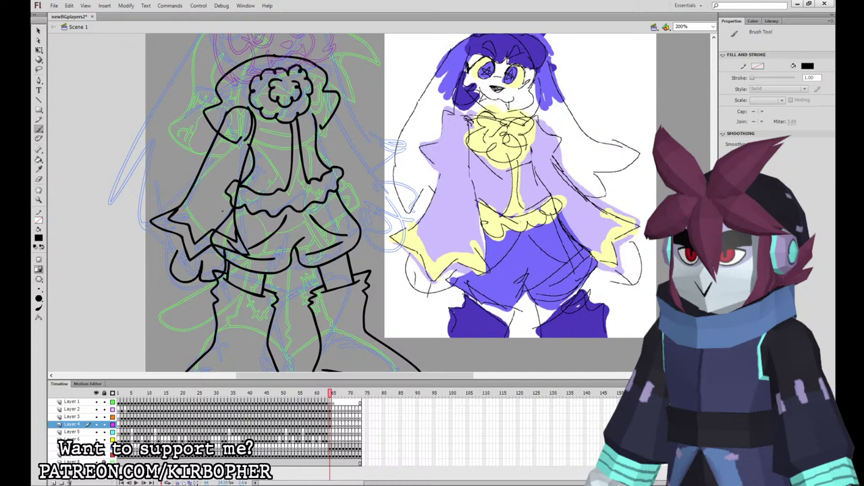
drag(169, 266, 173, 269)
Sample the light purple from the reference sketch and fill the jacket, collar and sleeve on Layer 3.
click(39, 170)
click(451, 192)
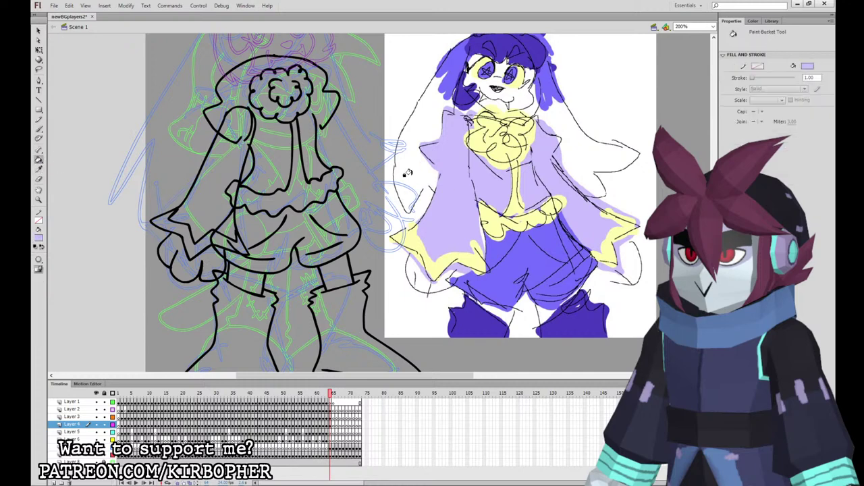
click(39, 128)
click(334, 416)
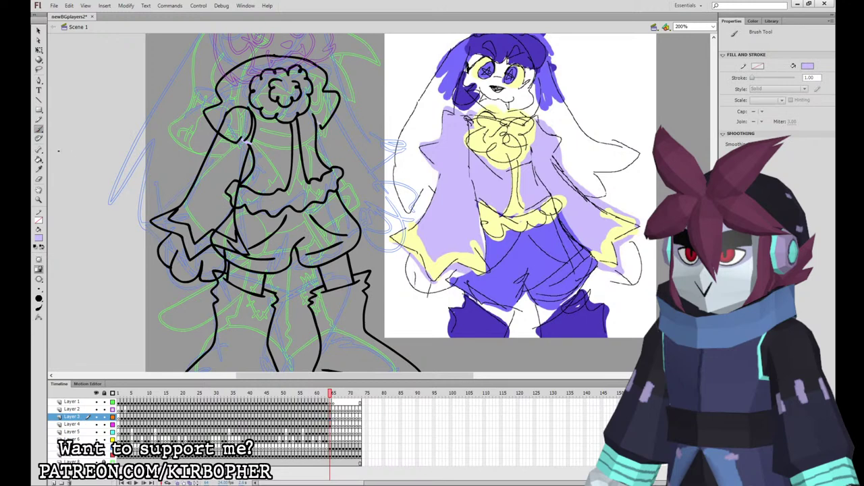
click(38, 160)
click(287, 120)
click(216, 149)
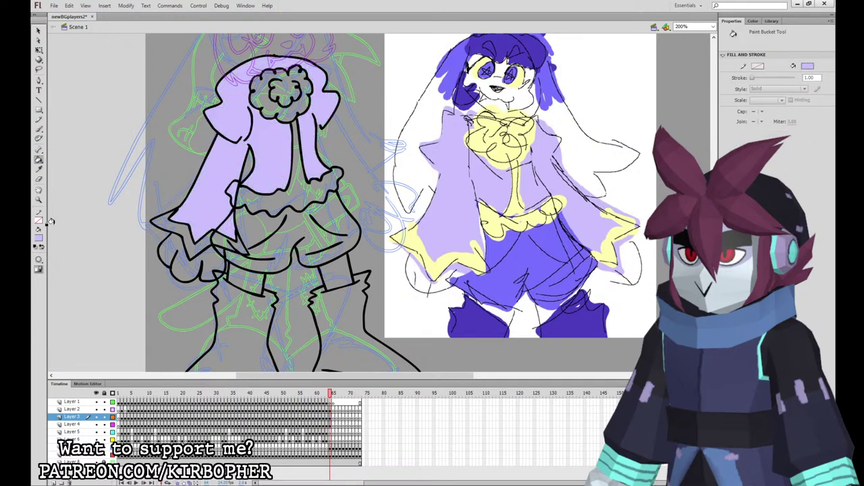
Sample the reference's pale yellow and fill the ruff, centre strip, ruffled hem and cuff trim.
alt+click(505, 147)
click(302, 101)
click(282, 174)
click(187, 244)
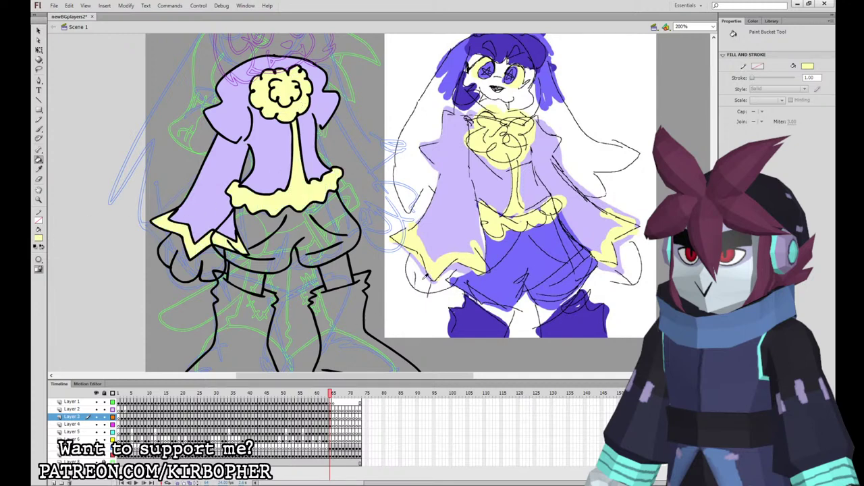
Show Layer 2's head artwork in full colour, and fill the hand and both legs with white.
click(112, 410)
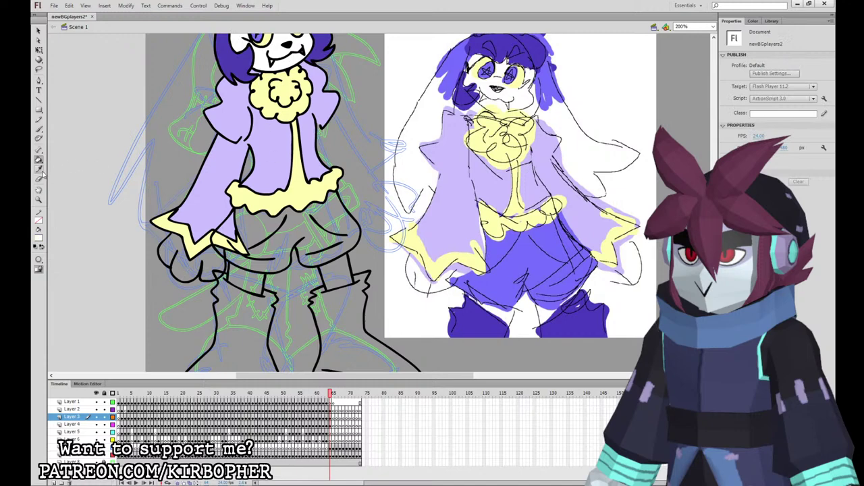
click(184, 265)
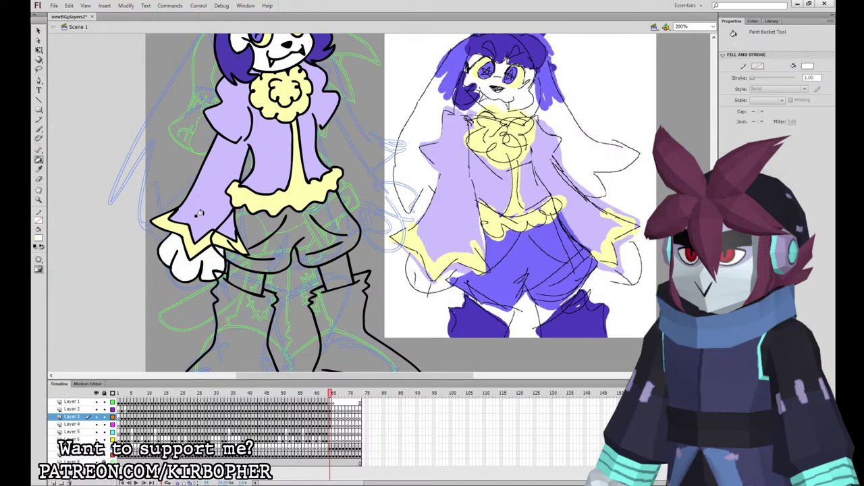
click(38, 31)
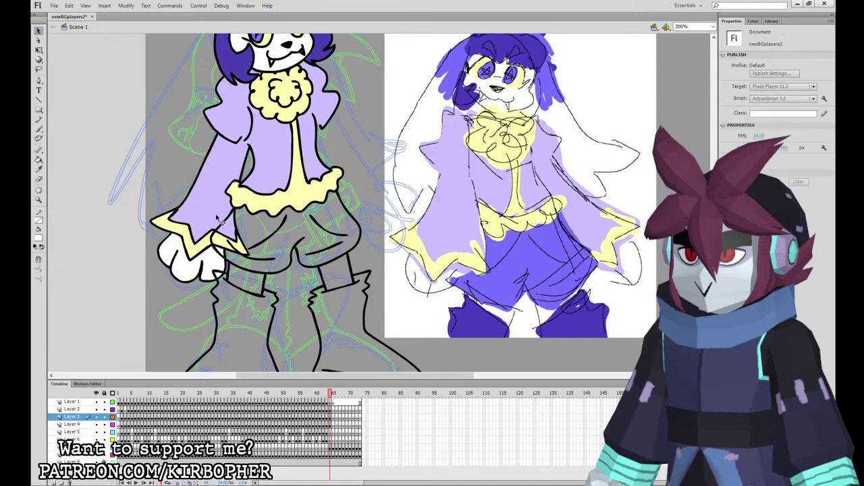
click(40, 159)
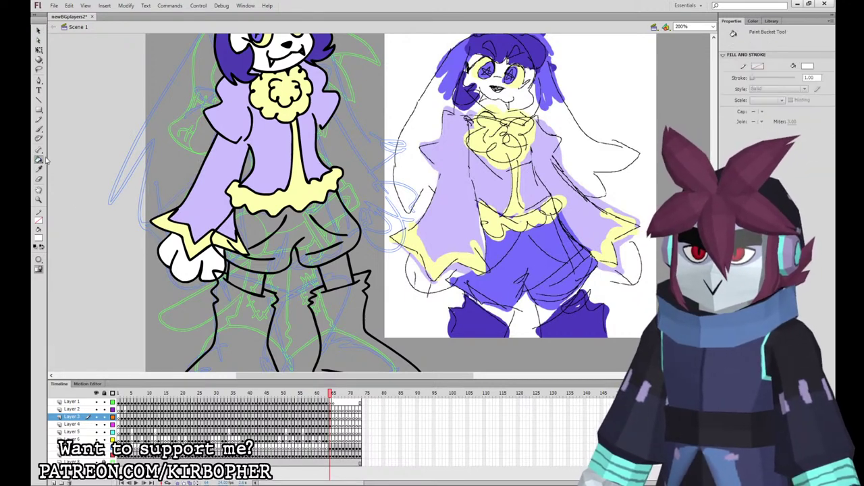
click(248, 283)
click(338, 264)
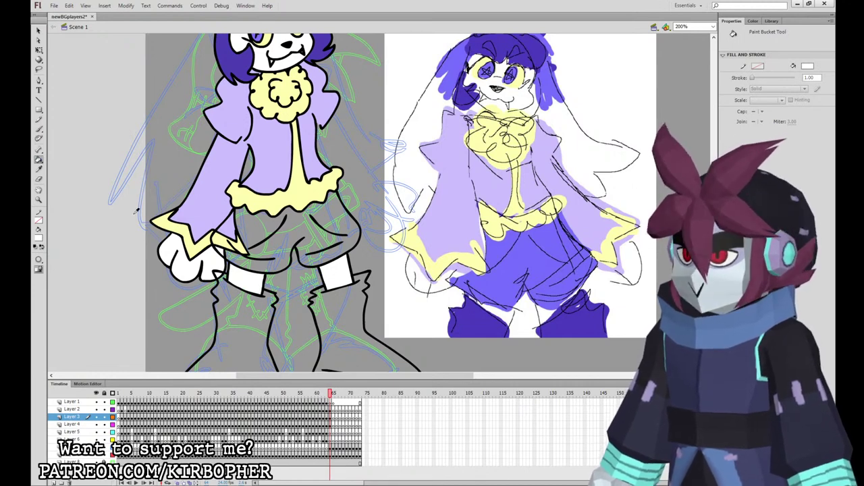
Fill the shorts with the reference's violet and both boots with its dark purple.
alt+click(489, 235)
click(310, 231)
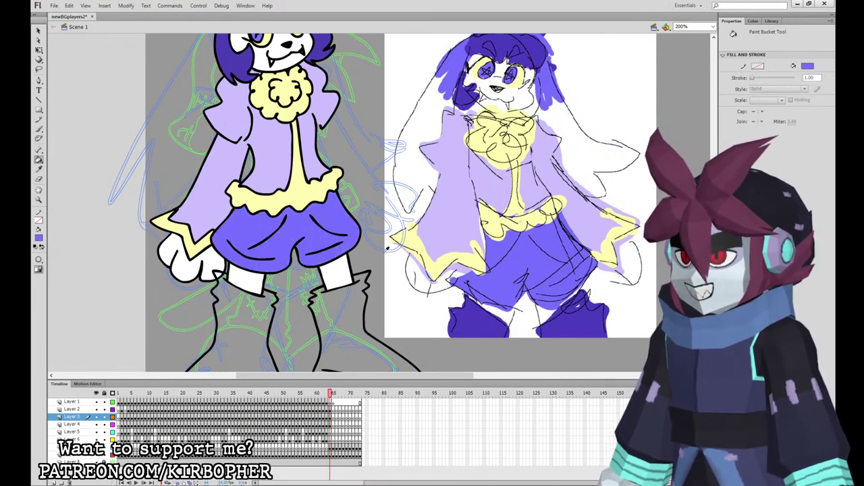
click(267, 318)
click(341, 311)
scroll(405, 304, up, 2)
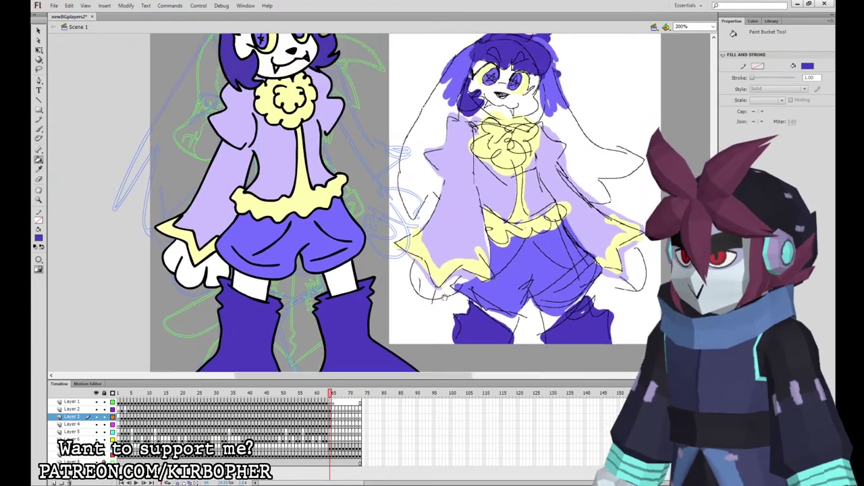
drag(450, 315, 430, 322)
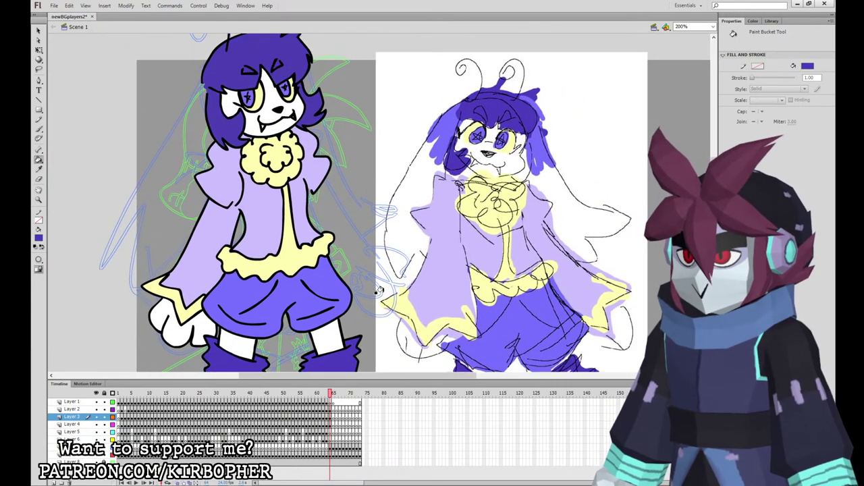
Draw the long ear's black outline with the Brush tool on Layer 6 at frame 64, with pointed tufts at its end.
click(331, 432)
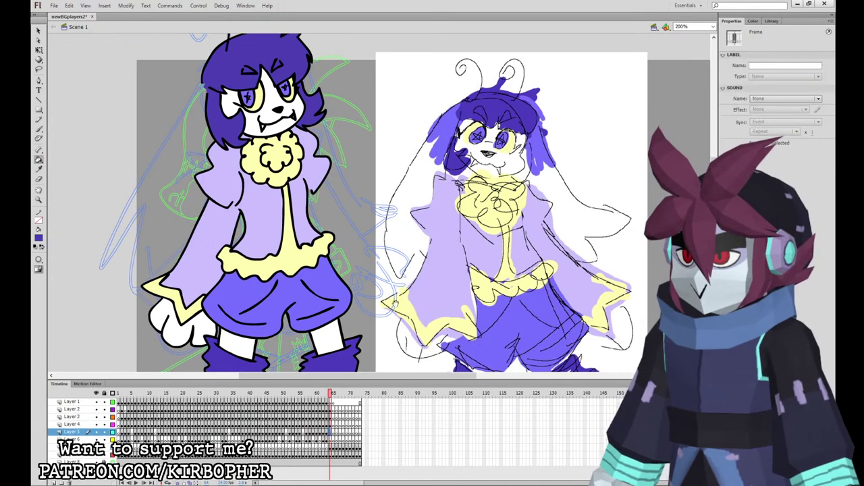
scroll(182, 161, up, 2)
click(38, 132)
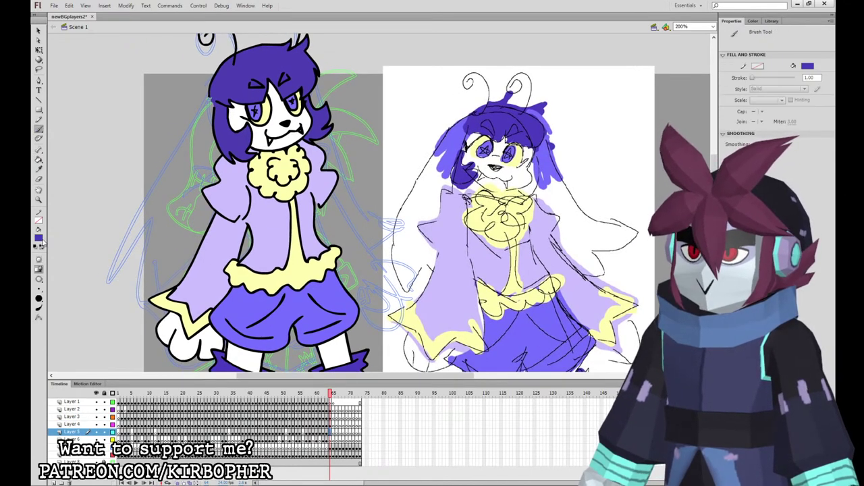
click(54, 271)
click(332, 437)
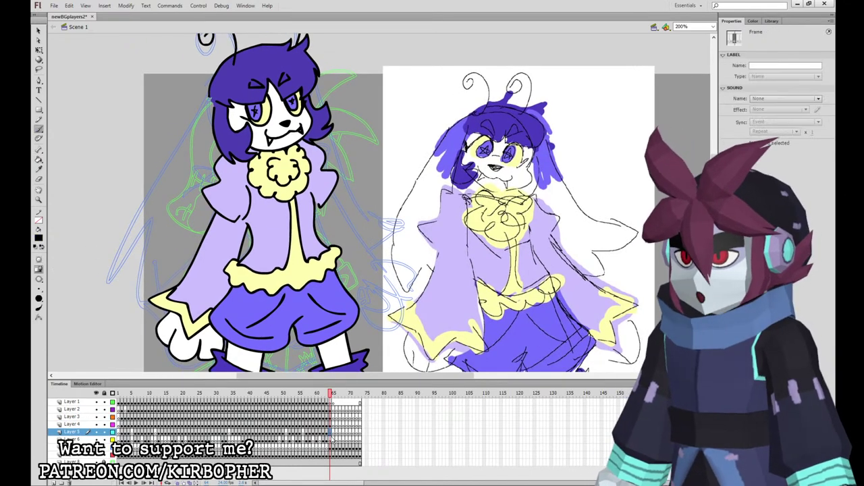
click(331, 439)
mouse_move(230, 73)
mouse_down()
mouse_move(195, 105)
mouse_move(76, 287)
mouse_move(122, 271)
mouse_move(73, 332)
mouse_move(154, 296)
mouse_up()
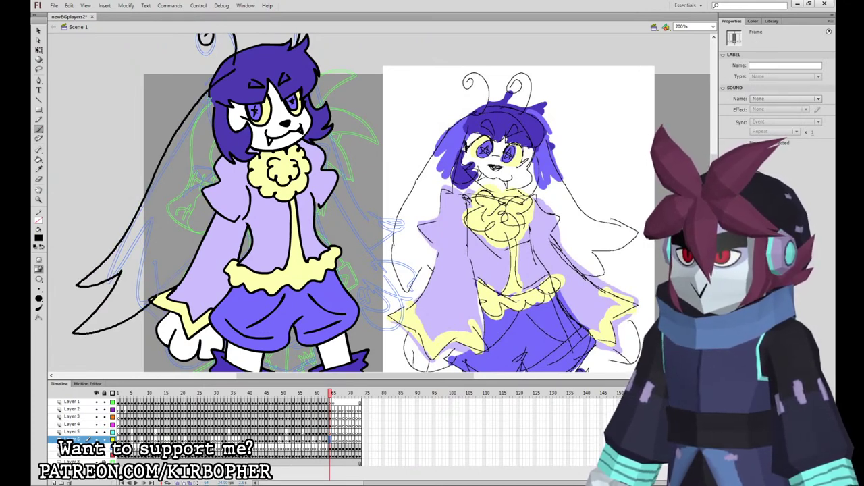
mouse_move(135, 353)
mouse_down()
mouse_move(185, 267)
mouse_move(205, 115)
mouse_move(236, 101)
mouse_move(243, 69)
mouse_up()
drag(243, 101, 246, 102)
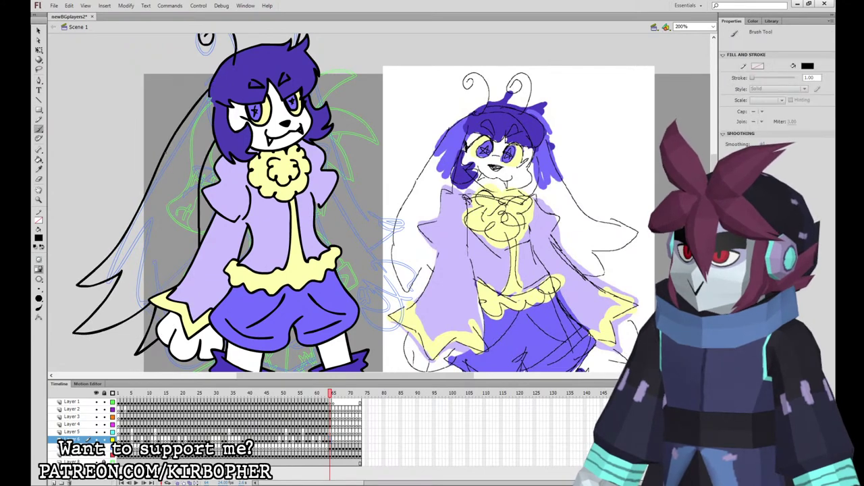
Fill the ear's upper part with the reference's violet above a jagged brushed edge, and its lower part with white.
drag(166, 160, 179, 183)
key(ctrl+z)
click(455, 140)
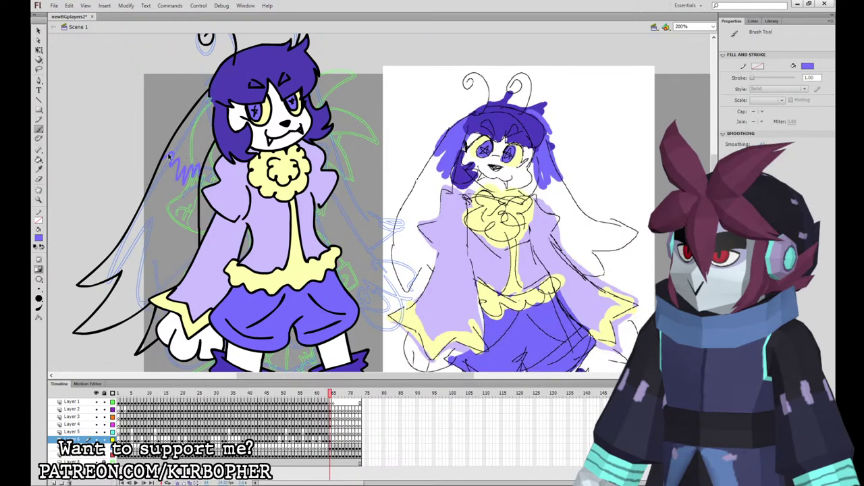
key(ctrl+z)
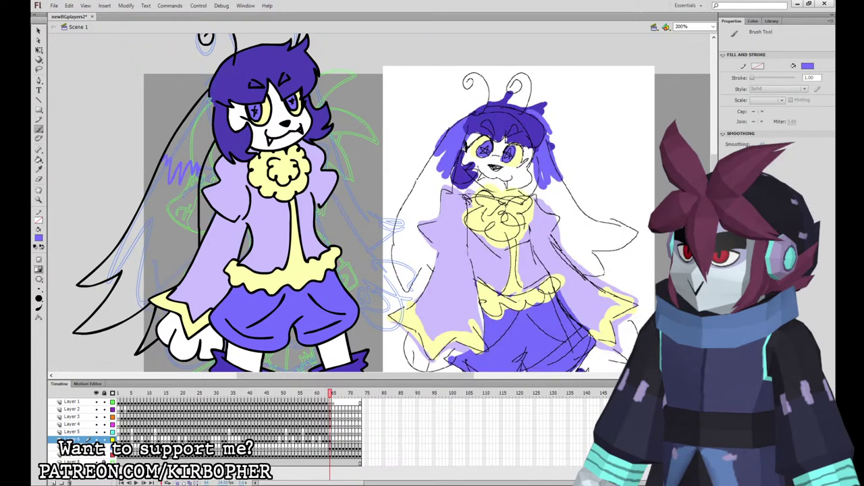
key(k)
click(184, 143)
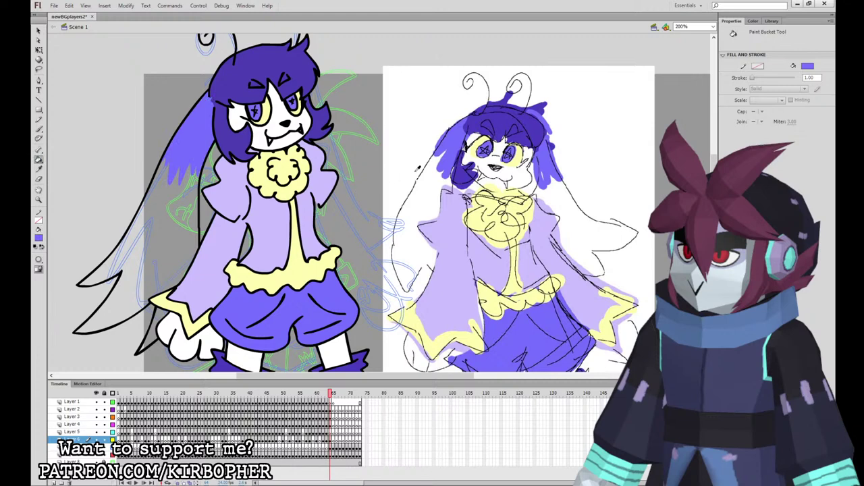
alt+click(428, 188)
click(183, 214)
Duplicate the finished ear on Layer 6, flip it horizontally, then narrow, rotate and position it on the head's other side.
drag(398, 262, 355, 178)
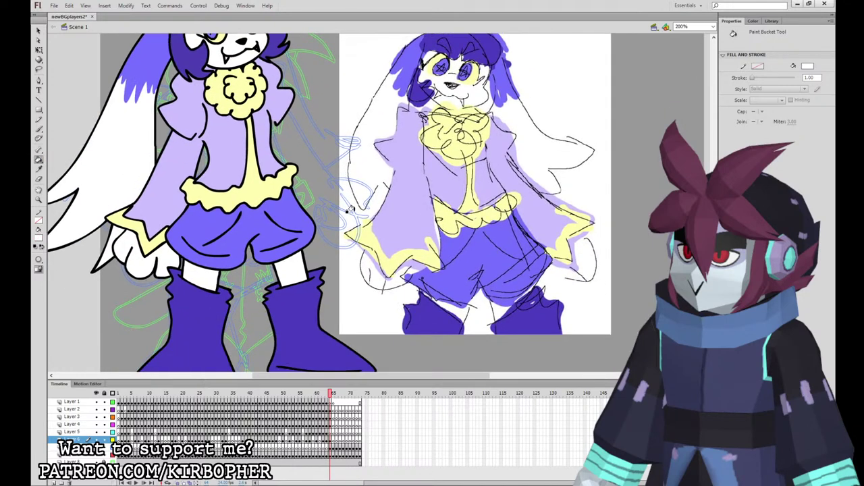
key(ctrl+minus)
click(331, 410)
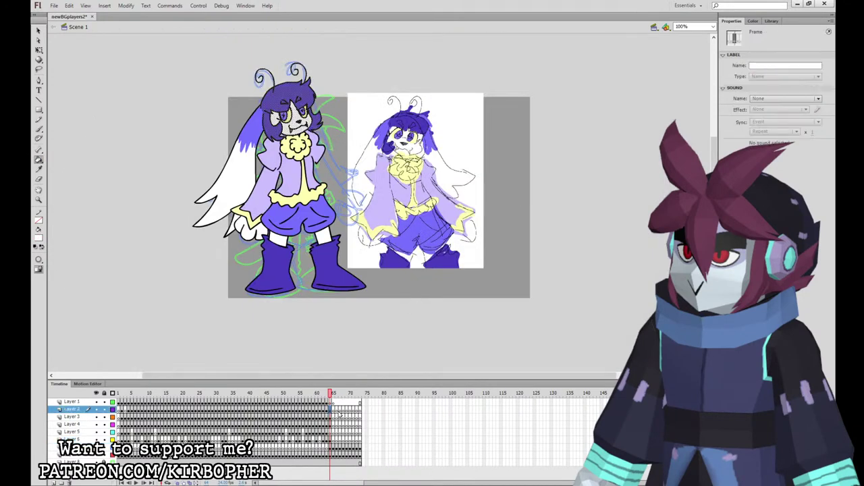
click(332, 439)
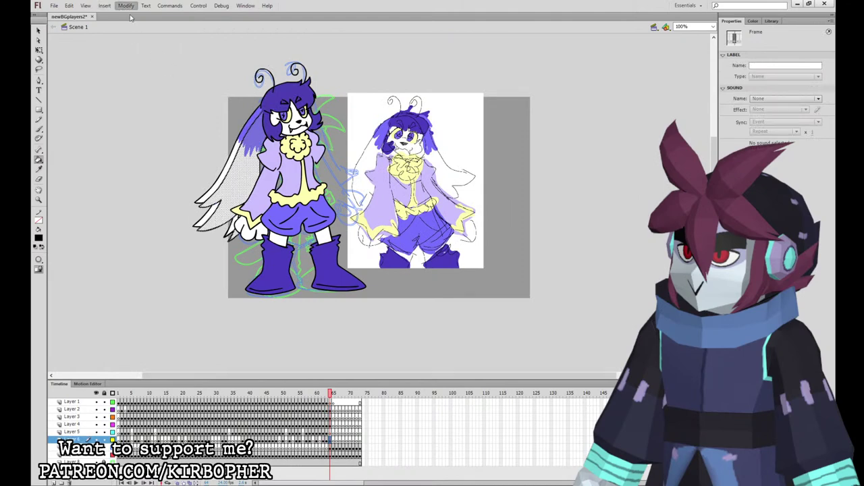
click(289, 200)
click(39, 50)
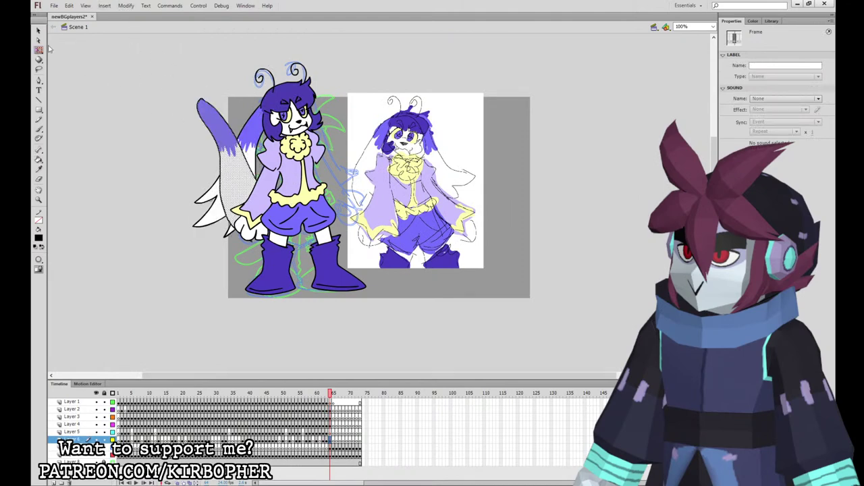
drag(240, 176, 339, 170)
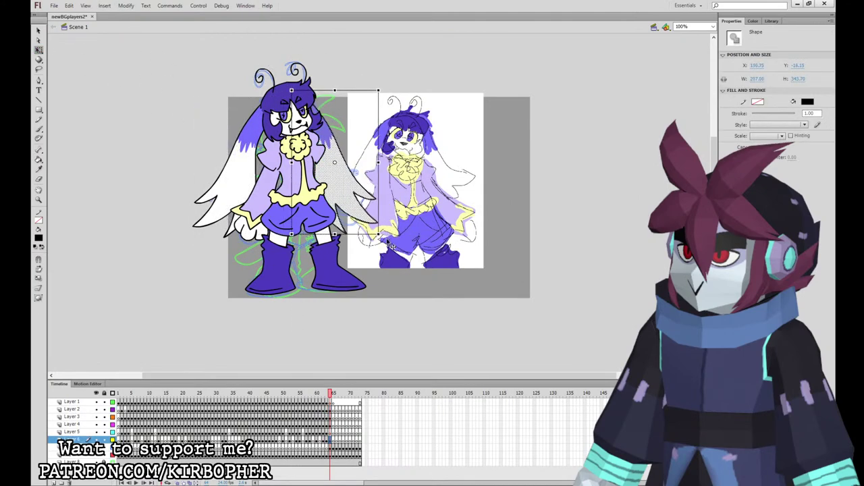
drag(384, 237, 374, 238)
drag(349, 194, 344, 194)
drag(367, 238, 373, 238)
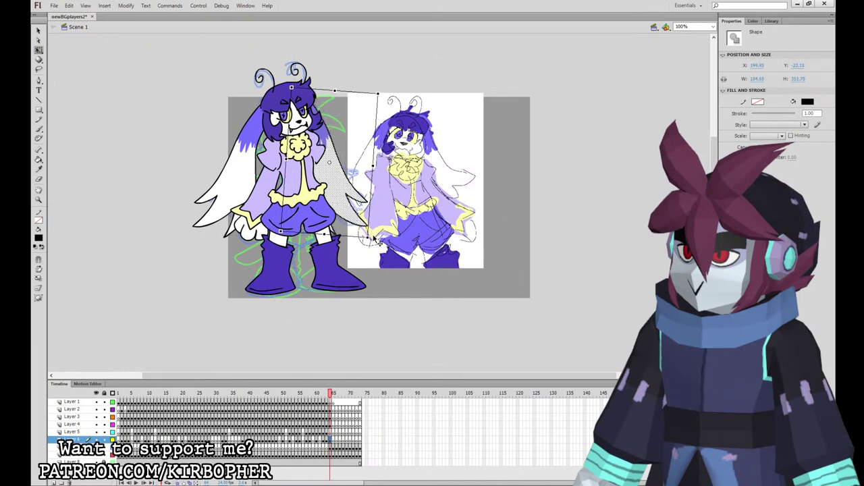
drag(347, 200, 346, 193)
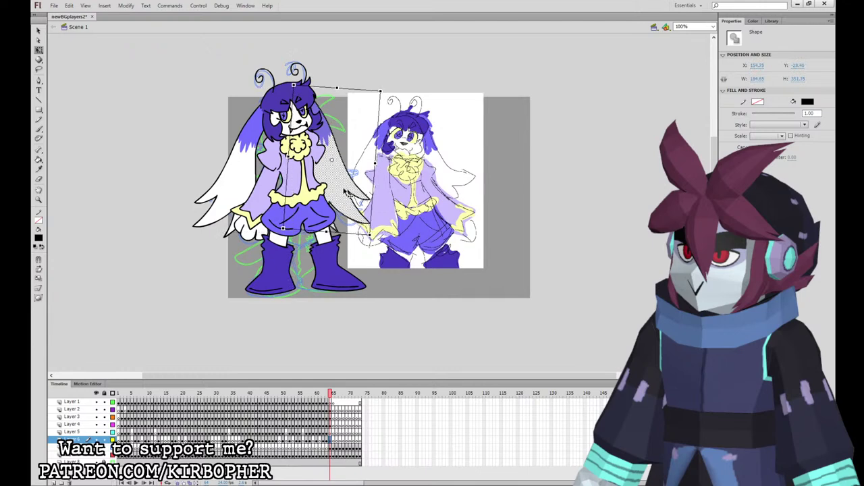
click(556, 199)
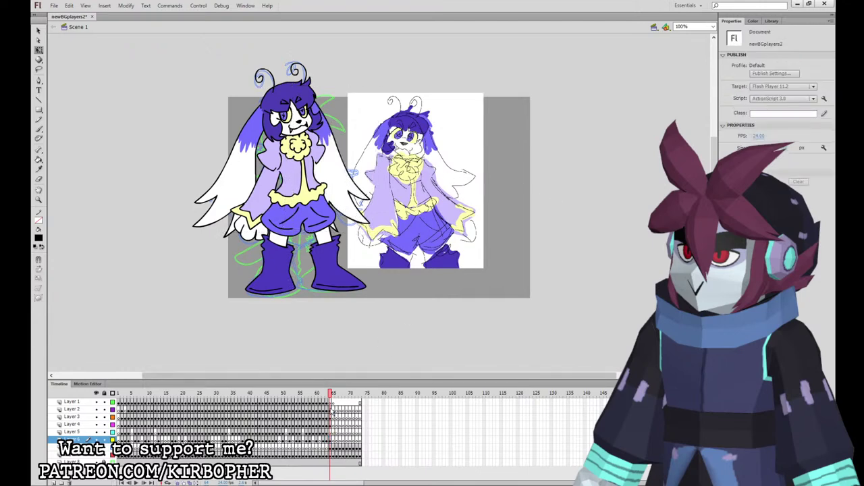
Convert the head artwork on Layer 2 into a symbol.
click(332, 410)
click(771, 21)
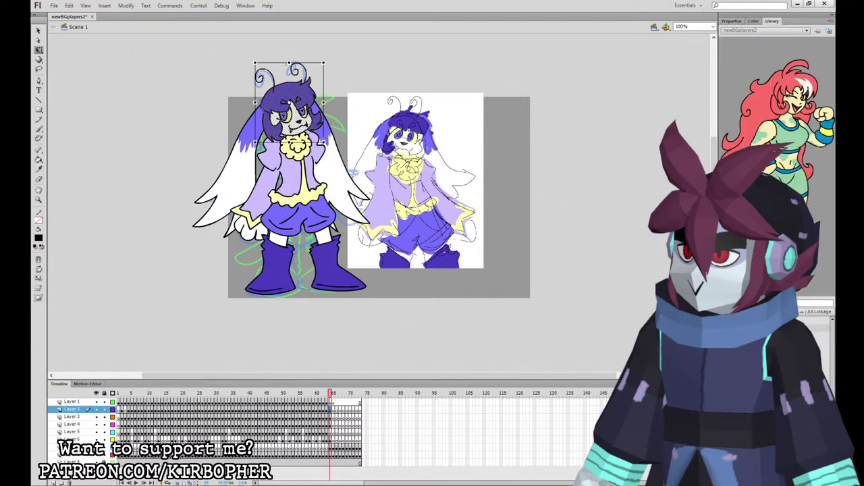
click(749, 378)
click(330, 404)
click(331, 409)
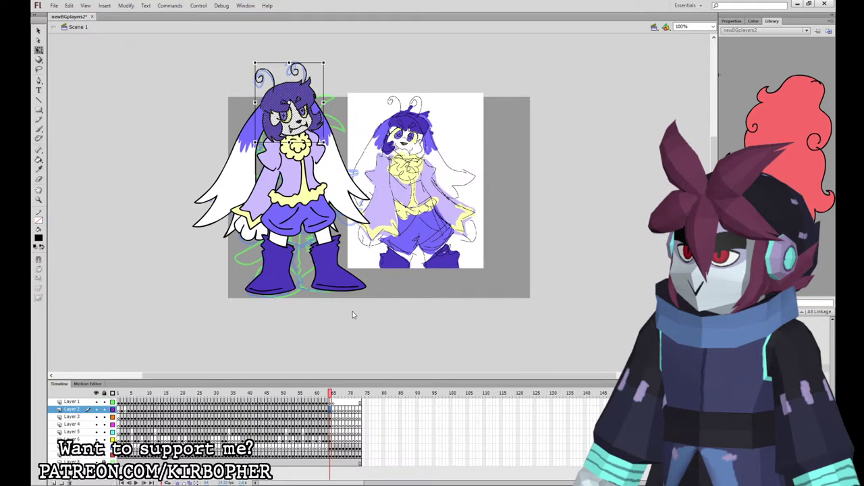
key(F8)
key(Return)
Convert the body artwork on Layer 3 into a symbol and place its transformation point between the boots.
click(332, 417)
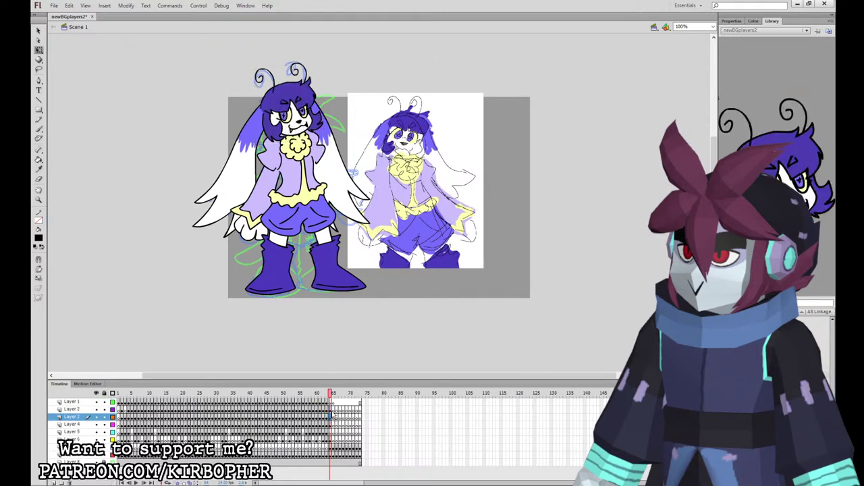
click(332, 417)
key(F8)
key(Return)
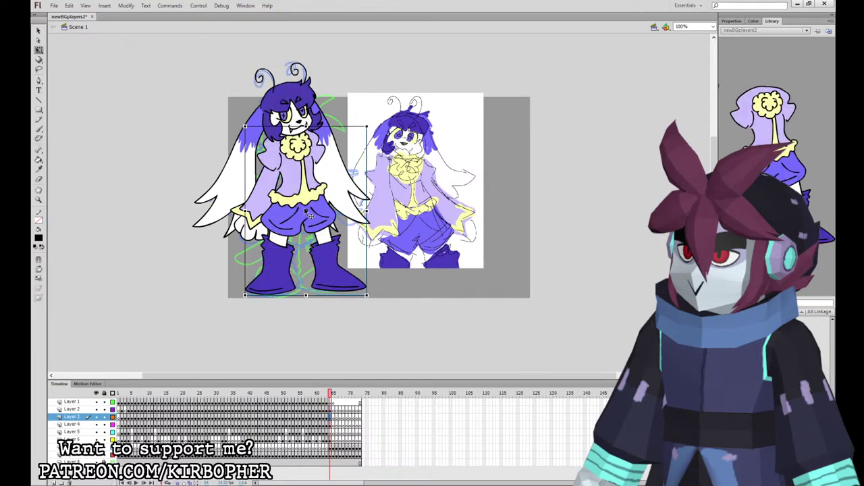
drag(306, 214, 307, 260)
key(ctrl+z)
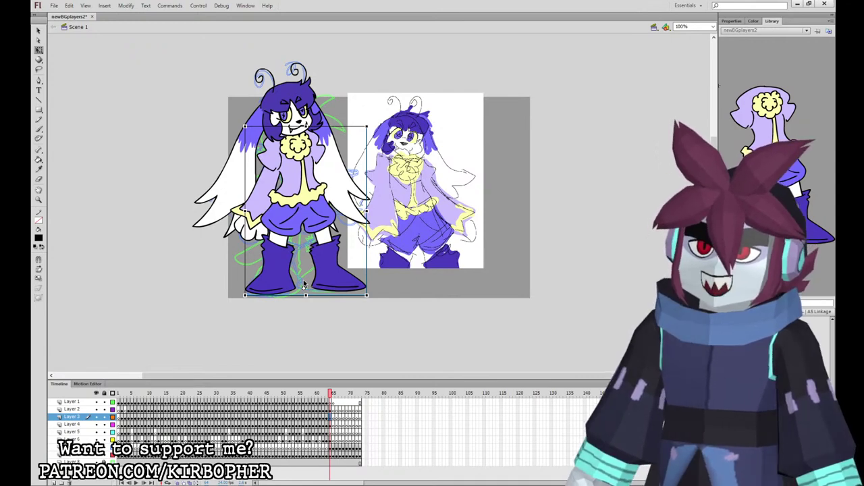
Convert the arm on Layer 4 and the pair of ears on Layer 6 into symbols.
click(336, 424)
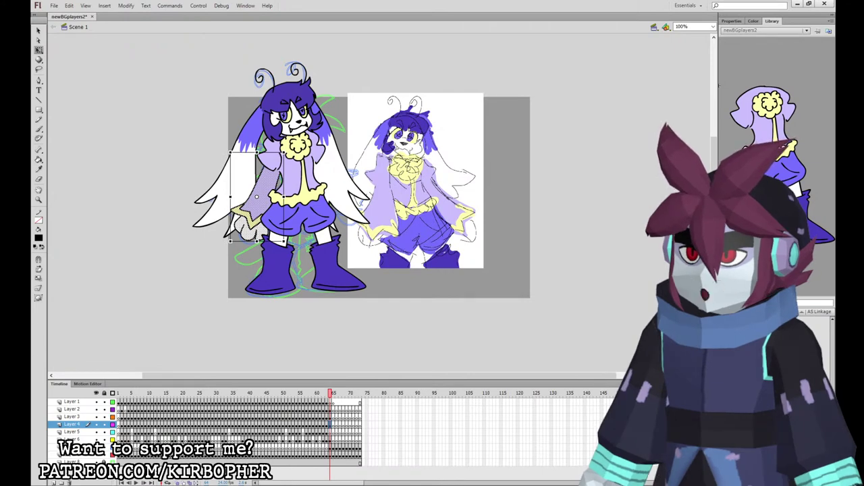
key(F8)
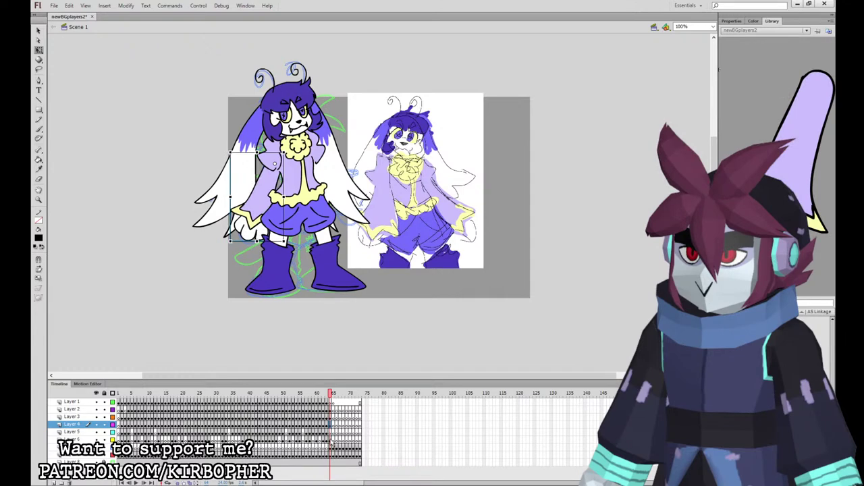
click(336, 439)
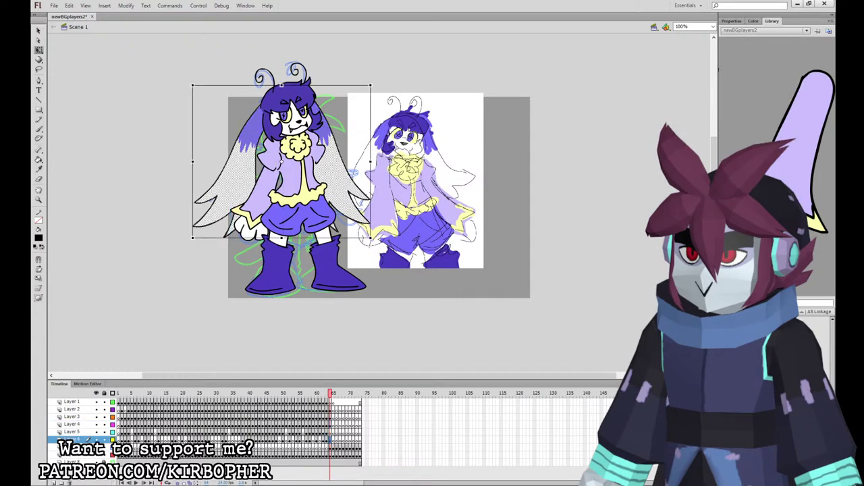
key(F8)
key(Return)
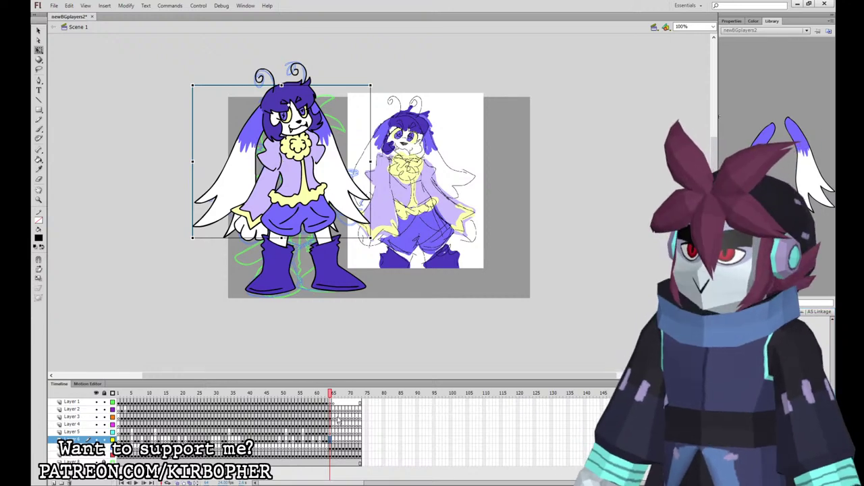
Copy the arm symbol onto Layer 5, flip it horizontally and place it on the body's other side.
click(275, 163)
click(332, 431)
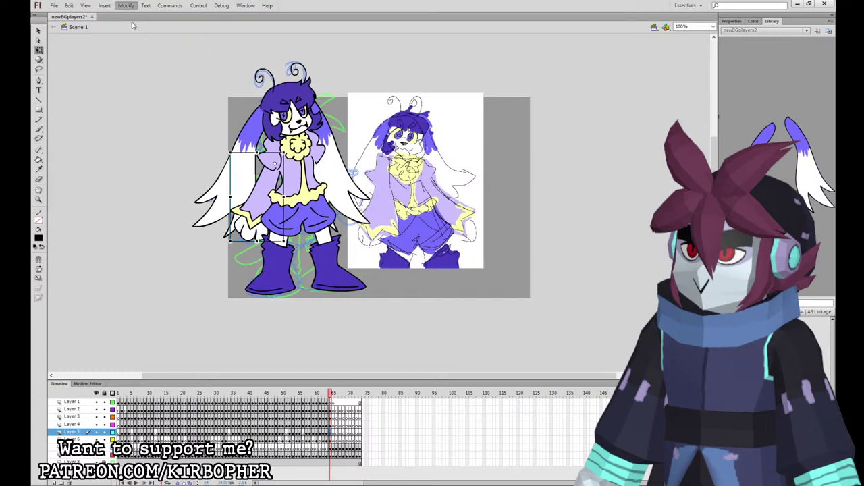
drag(309, 233, 343, 216)
Group all the character's parts into the symbol 0backer158_game_SPRITE and put each part on its own layer inside it.
click(332, 440)
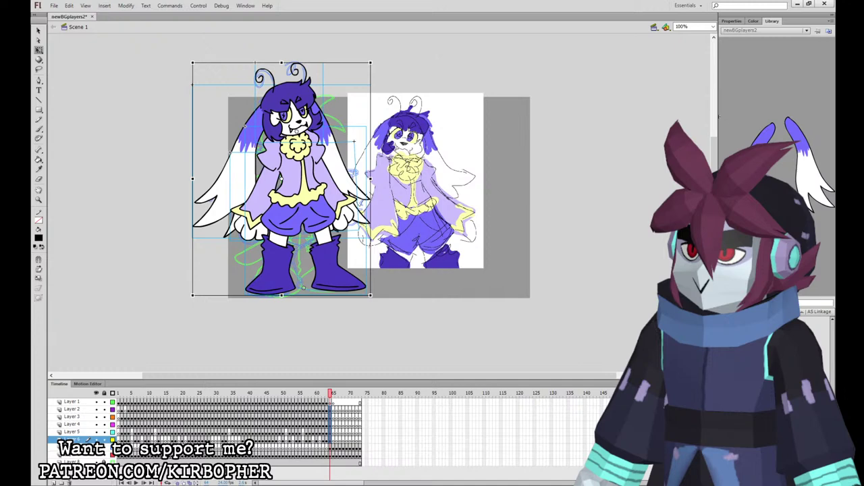
key(Return)
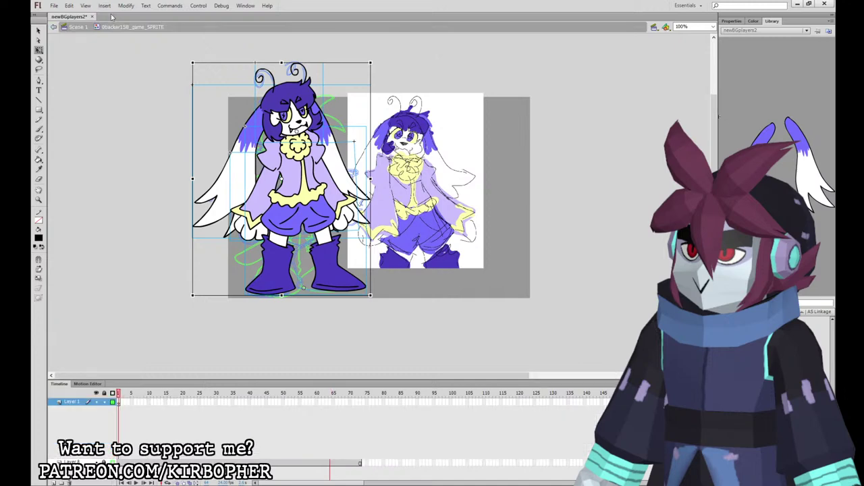
key(ctrl+alt+v)
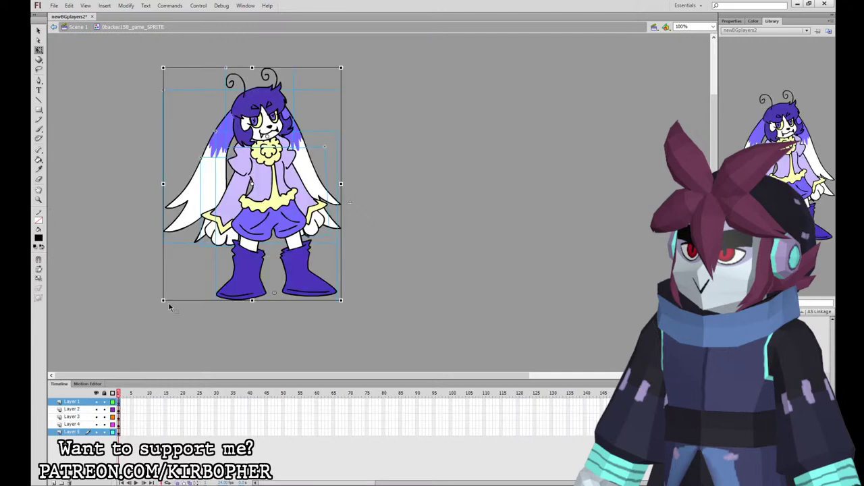
Extend the symbol's five layers and add keyframes on all of them at frames 37 and 19.
click(237, 404)
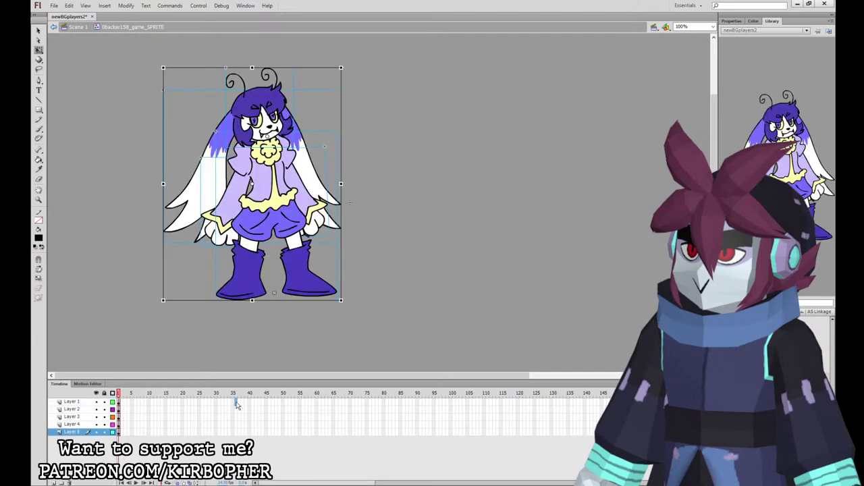
key(F5)
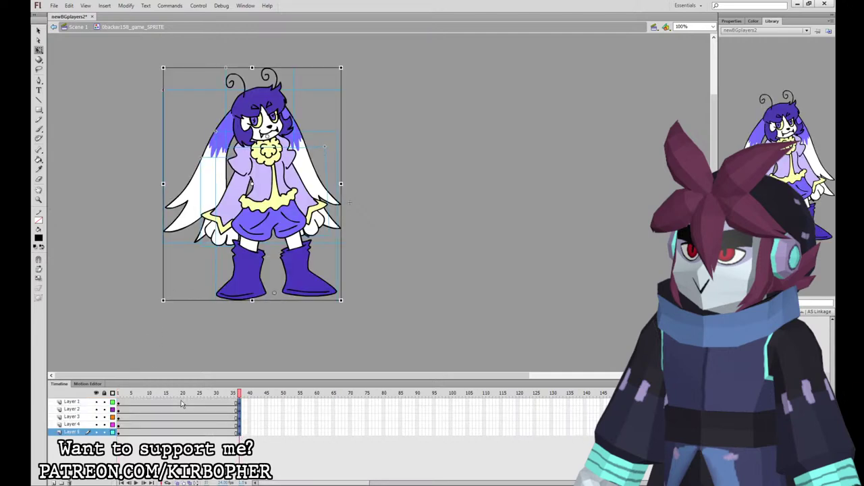
drag(180, 403, 180, 433)
key(F6)
Squash the body down slightly at frame 19 and rotate both arms slightly to match.
click(319, 307)
click(295, 190)
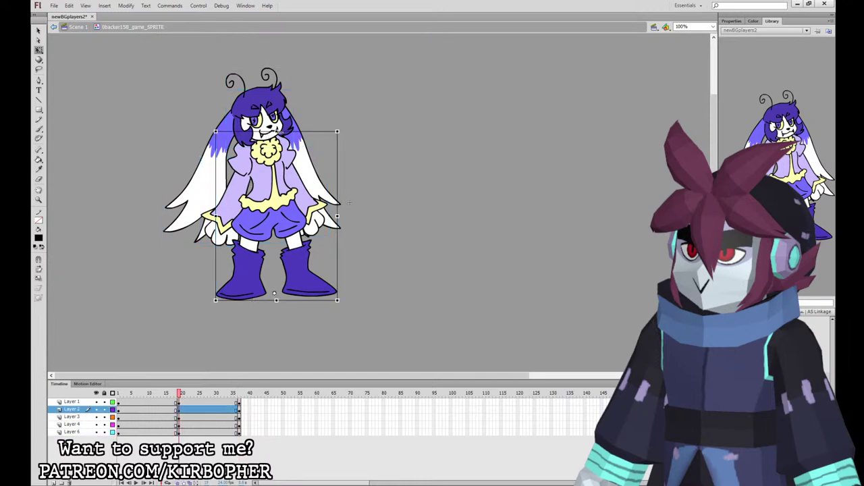
drag(277, 132, 277, 135)
click(311, 205)
drag(332, 233, 336, 227)
click(239, 205)
drag(259, 244, 254, 244)
At frame 19, make the long ears slightly narrower and lower, and adjust the head's tilt and position slightly.
click(316, 175)
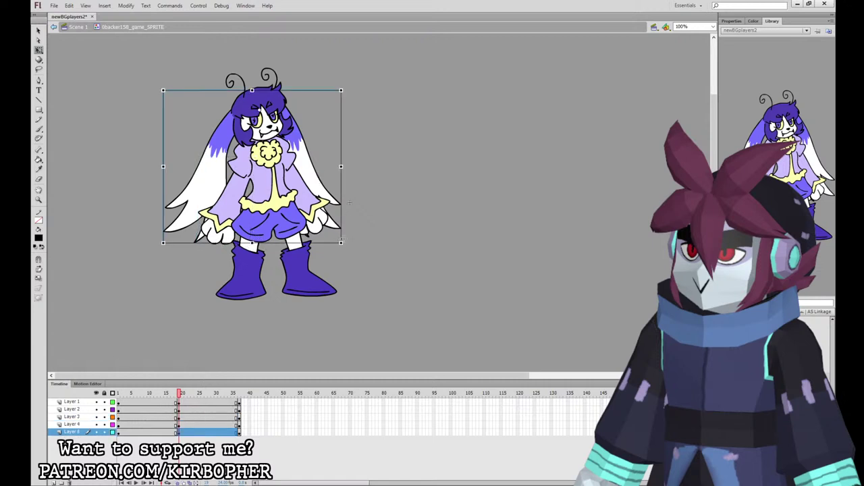
drag(342, 243, 339, 246)
click(273, 98)
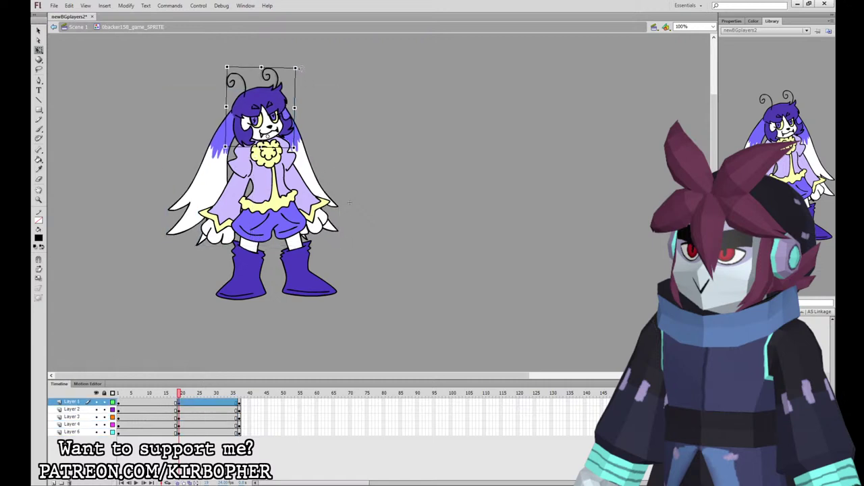
click(312, 143)
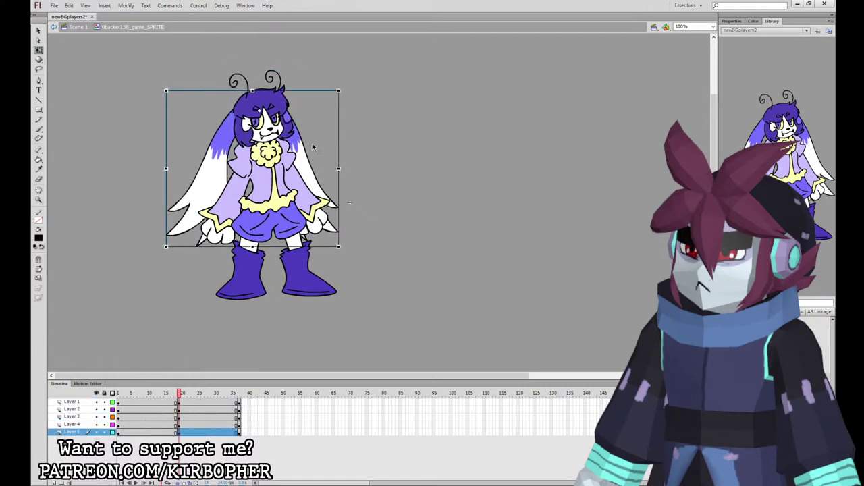
Apply classic tweens between the keyframes on all five layers and add in-between keyframes at frames 10 and 28.
click(179, 399)
drag(179, 397, 180, 398)
drag(169, 432, 150, 432)
click(240, 212)
key(F6)
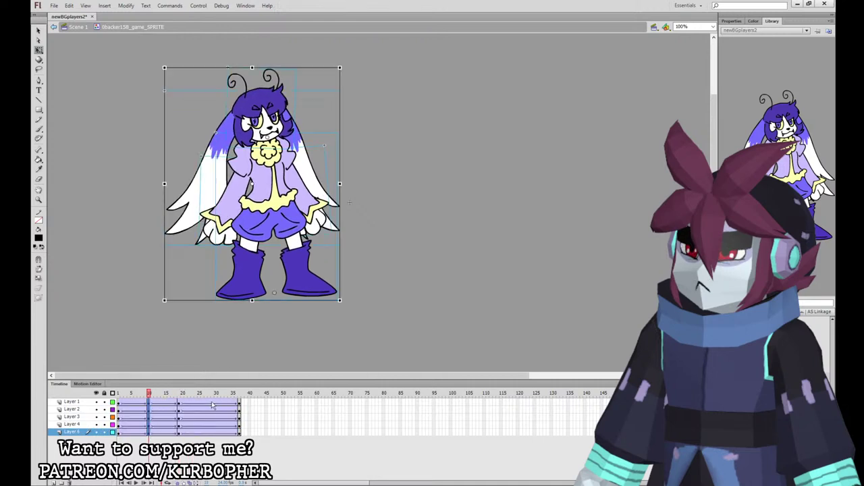
drag(211, 403, 210, 434)
key(F6)
Set the tween easing to -100 across the layers, with 100 on the segments leading into frames 19 and 37.
drag(132, 433, 216, 403)
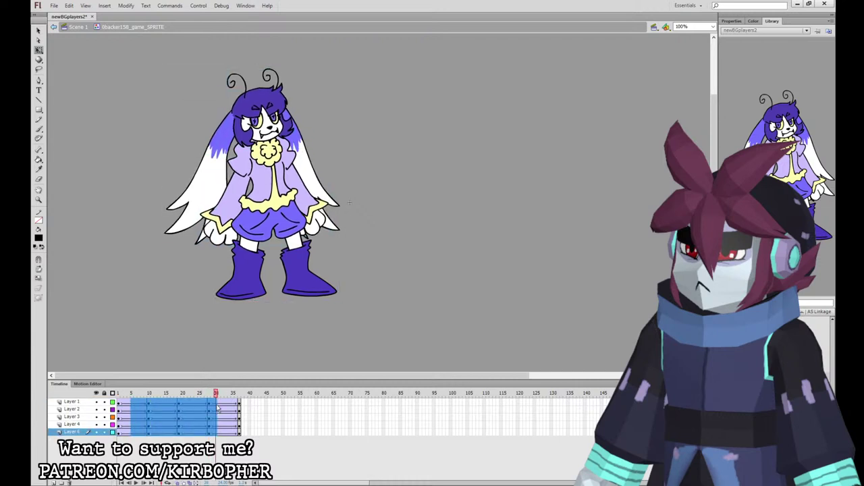
click(731, 21)
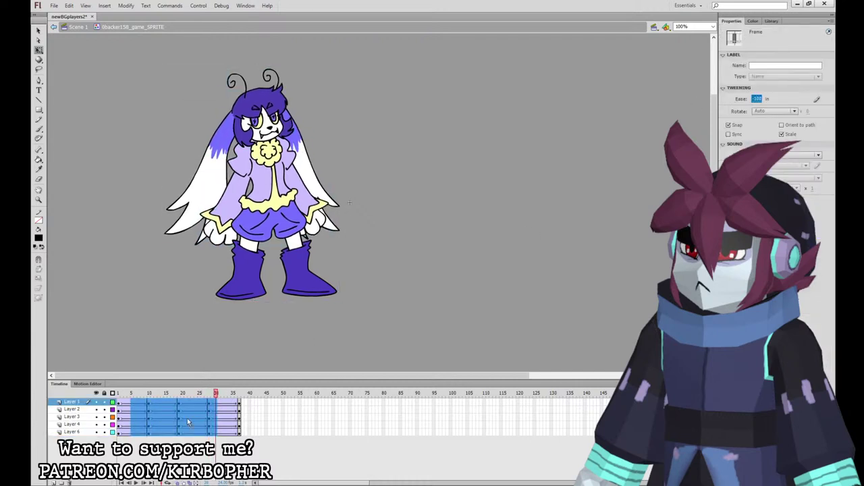
click(162, 431)
drag(162, 431, 166, 402)
key(Return)
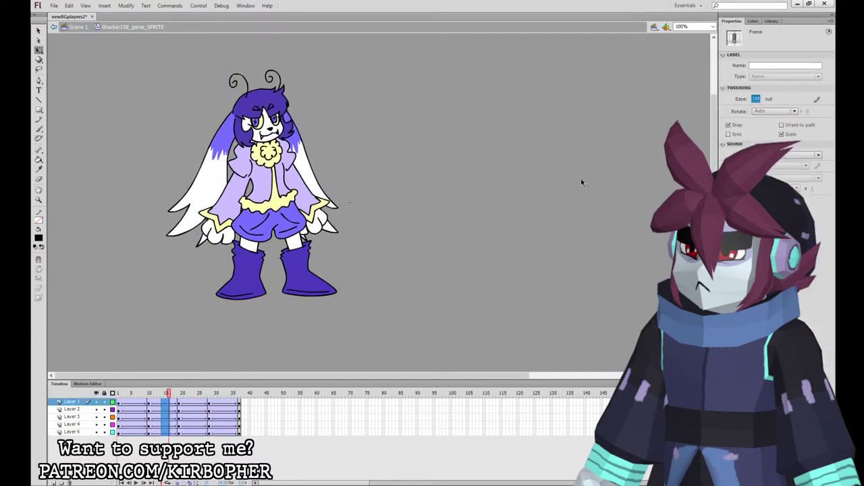
drag(756, 99, 820, 48)
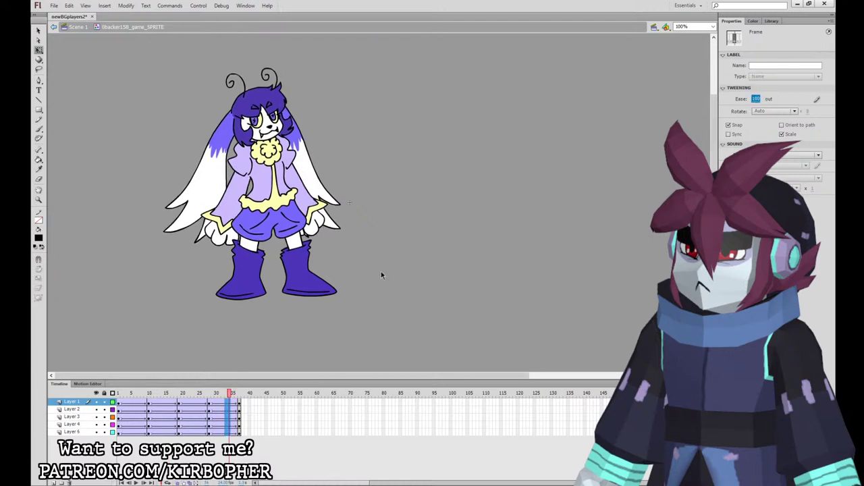
Convert the tweened frames on all layers to keyframes, clear every second keyframe so the idle loop runs on twos, and play it back.
drag(238, 402, 118, 432)
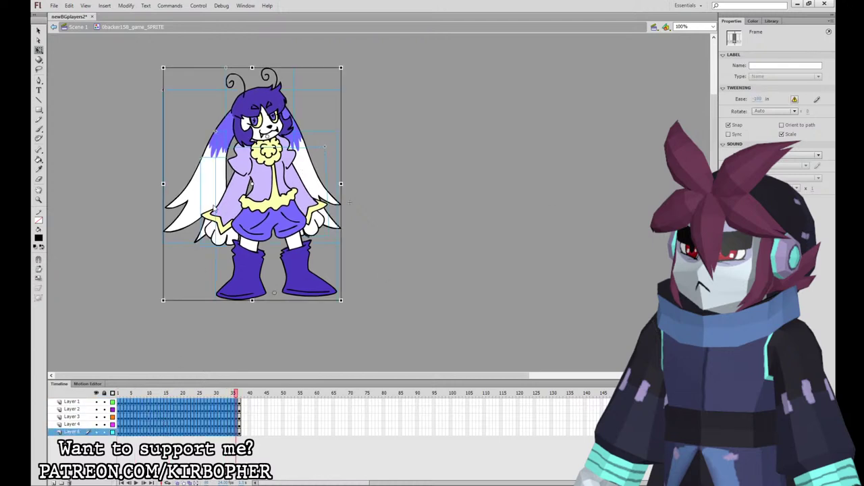
drag(122, 402, 126, 433)
key(shift+F6)
drag(128, 402, 156, 432)
key(shift+F6)
key(shift+F6)
click(157, 429)
key(shift+F6)
key(shift+F6)
drag(166, 403, 243, 405)
key(shift+F6)
key(shift+F6)
key(shift+F6)
click(397, 246)
key(Return)
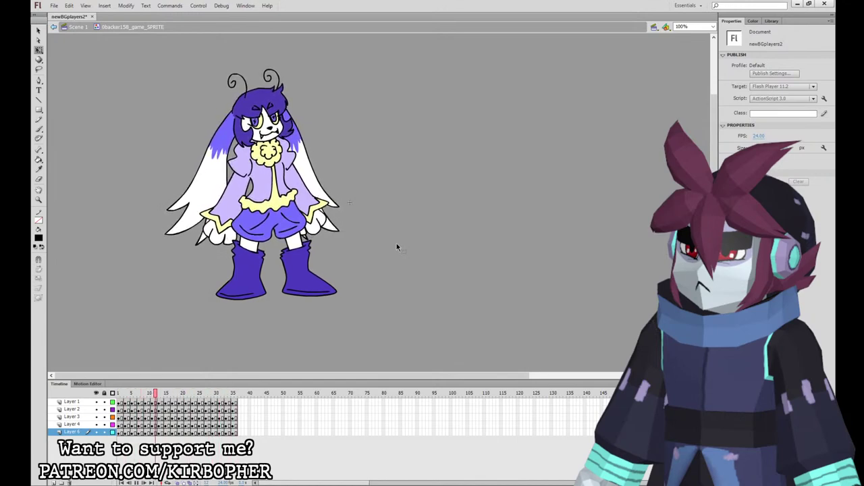
Return to Scene 1 and place 0backer158_game_SPRITE on Layer 1 at frame 64, at the previous character's position of X 360, Y 240.
click(78, 26)
click(327, 402)
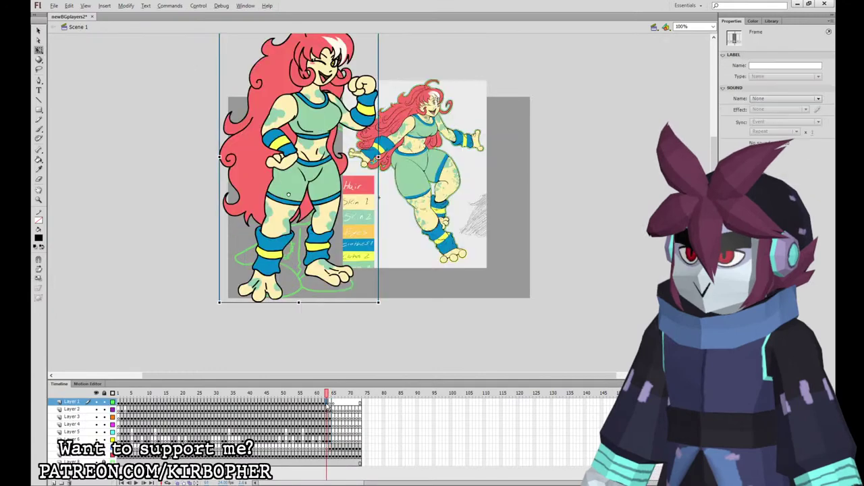
drag(326, 401, 330, 401)
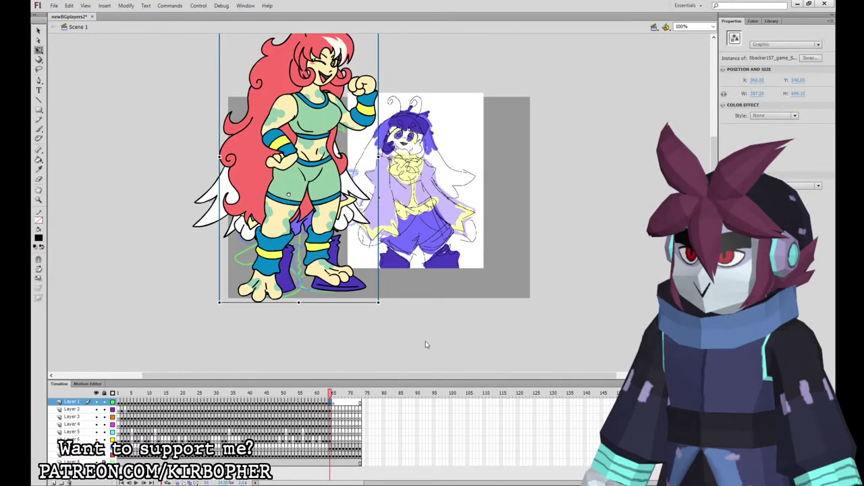
key(ctrl+z)
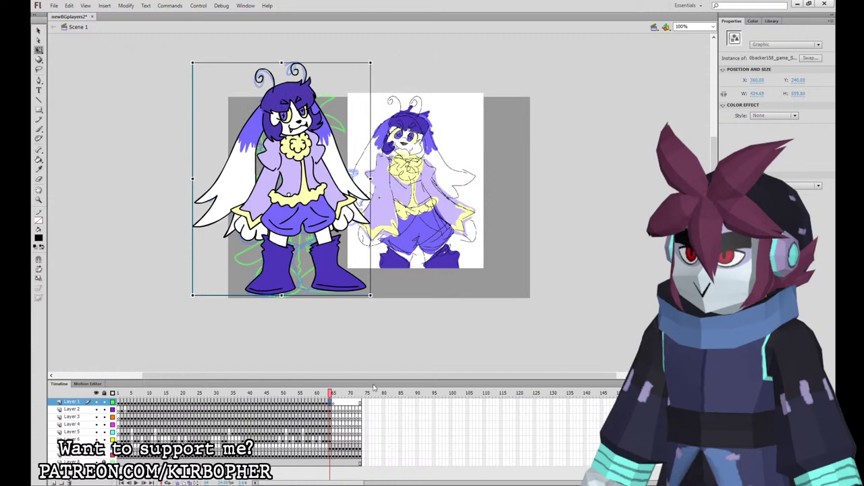
Check the neighbouring character frames and insert a blank keyframe on Layer 1 at frame 67.
click(333, 447)
click(330, 403)
click(337, 403)
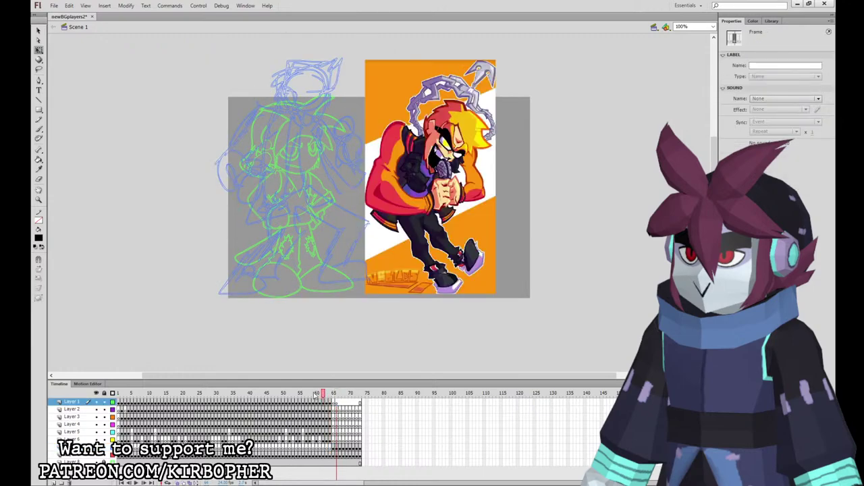
click(306, 393)
drag(308, 394, 336, 394)
click(339, 403)
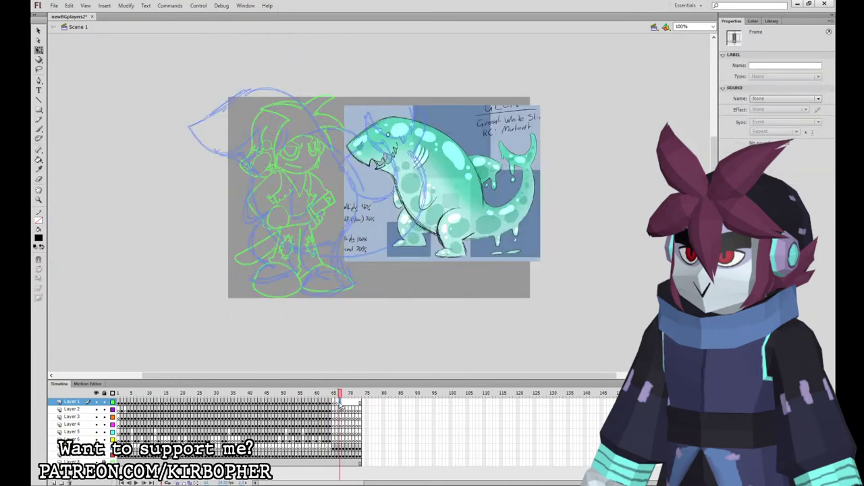
key(F7)
On Layer 2 at frame 65, ink the grey-haired character's fringe, face outline, shaggy outer hair and mouth in black with the Brush tool.
click(335, 440)
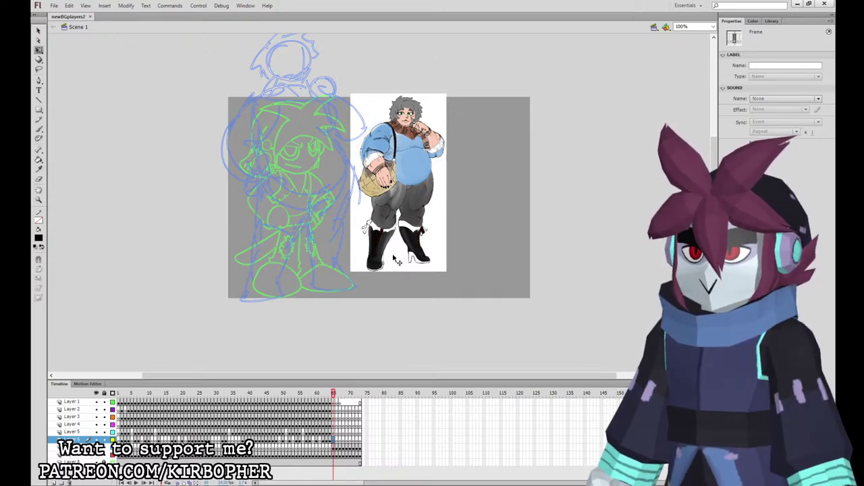
click(482, 304)
scroll(473, 209, up, 3)
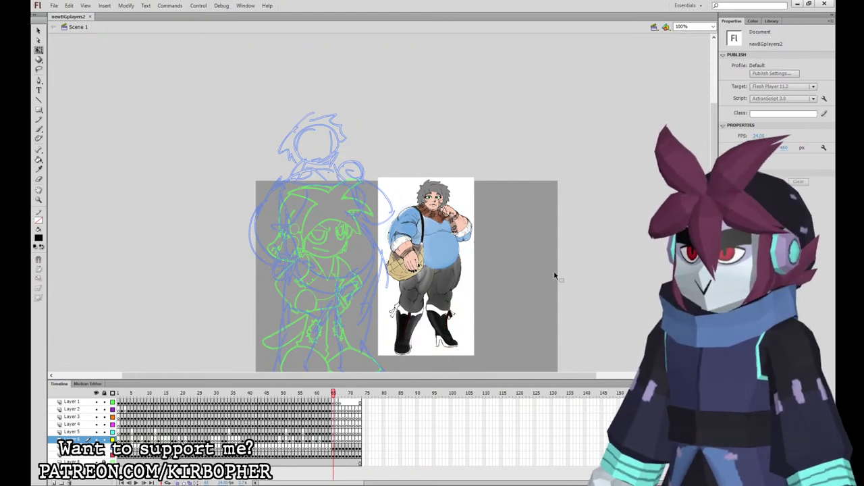
key(ctrl+equal)
drag(550, 318, 651, 318)
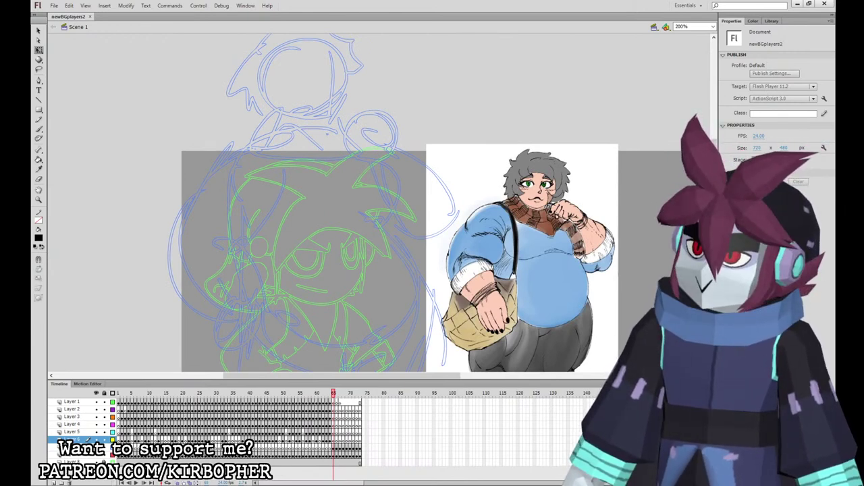
drag(436, 128, 417, 174)
click(39, 129)
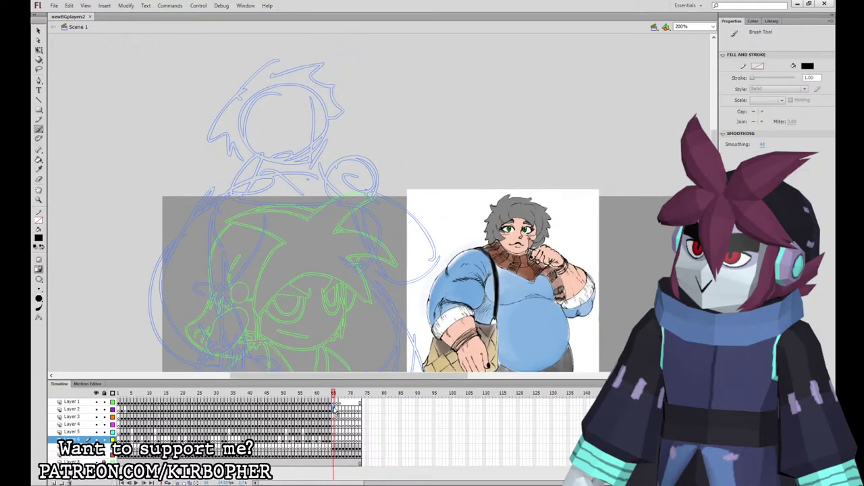
click(337, 408)
mouse_move(275, 99)
mouse_down()
mouse_move(328, 120)
mouse_move(311, 90)
mouse_up()
mouse_move(287, 119)
mouse_down()
mouse_move(267, 142)
mouse_move(249, 125)
mouse_move(246, 157)
mouse_move(271, 164)
mouse_move(249, 144)
mouse_move(281, 167)
mouse_move(311, 169)
mouse_move(322, 156)
mouse_move(325, 115)
mouse_up()
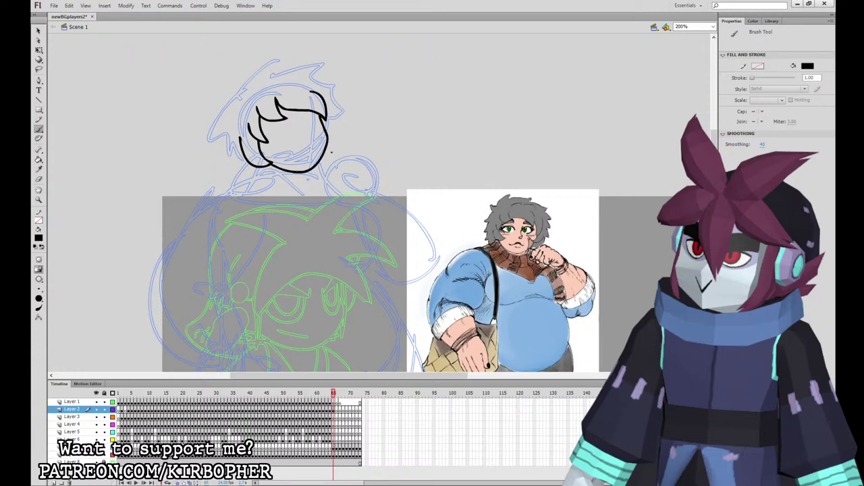
mouse_move(325, 166)
mouse_down()
mouse_move(341, 127)
mouse_move(334, 87)
mouse_move(323, 70)
mouse_move(304, 68)
mouse_move(312, 60)
mouse_move(263, 74)
mouse_move(270, 59)
mouse_move(226, 92)
mouse_move(225, 137)
mouse_move(251, 173)
mouse_up()
key(ctrl+z)
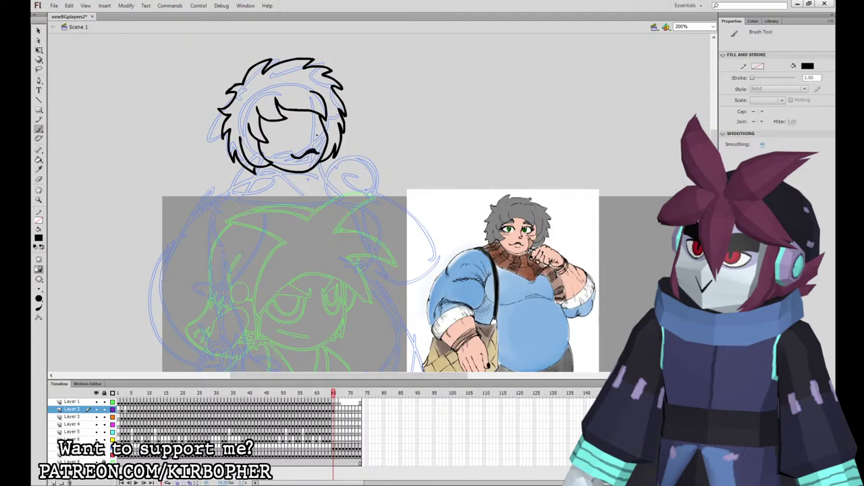
Ink the nose and both eyes on the face, undoing the strokes that need redrawing.
key(ctrl+z)
mouse_move(310, 142)
mouse_down()
mouse_move(317, 137)
mouse_move(307, 122)
mouse_move(276, 124)
mouse_up()
key(ctrl+z)
key(ctrl+z)
key(ctrl+z)
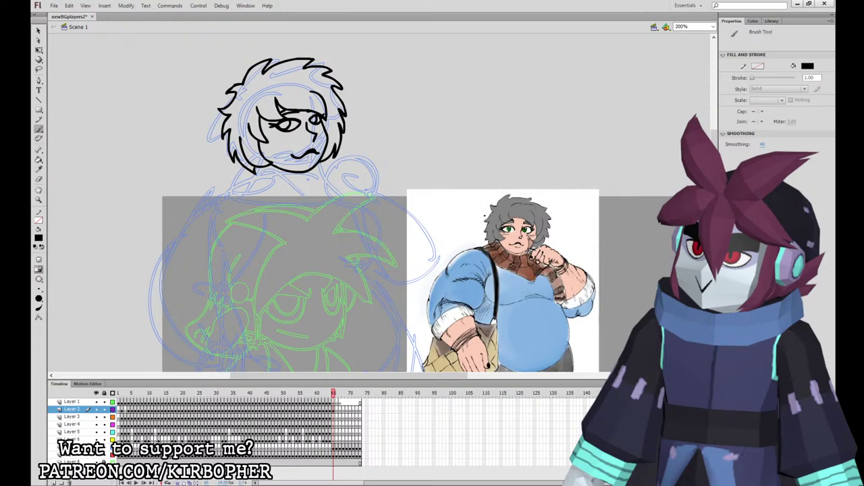
Fill both irises with the green and the hair with the grey sampled from the reference picture.
click(39, 170)
click(506, 228)
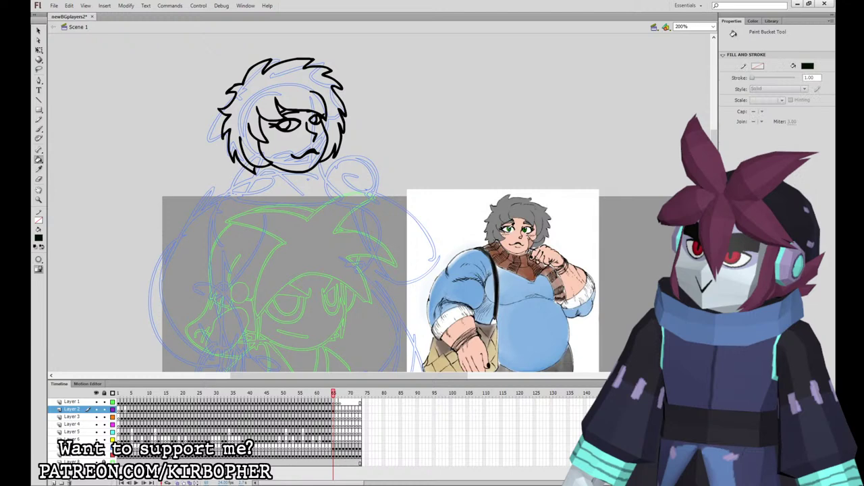
alt+click(505, 227)
click(283, 124)
click(310, 118)
alt+click(520, 205)
click(301, 101)
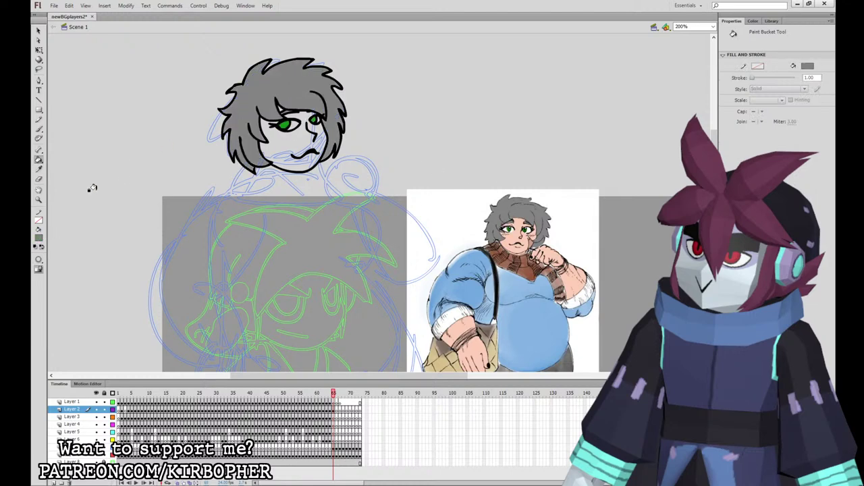
Fill the eye whites with white and the face with the skin tone sampled from the reference picture.
click(47, 289)
click(276, 127)
click(293, 125)
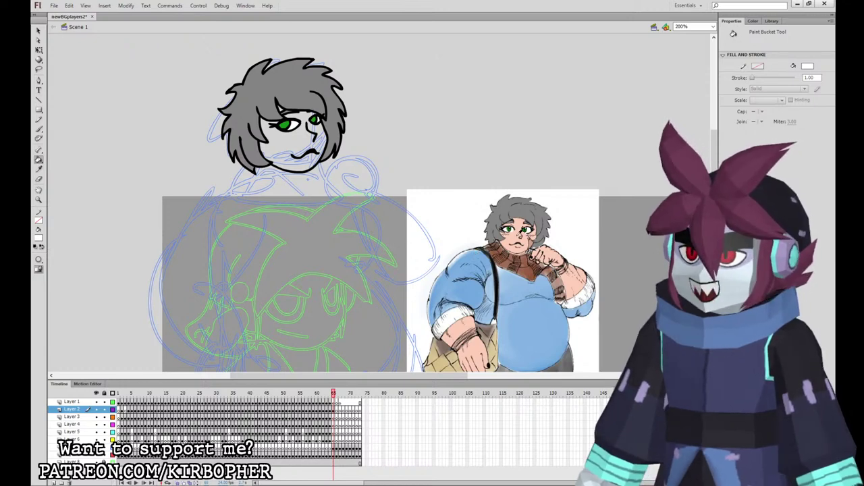
click(517, 232)
click(297, 152)
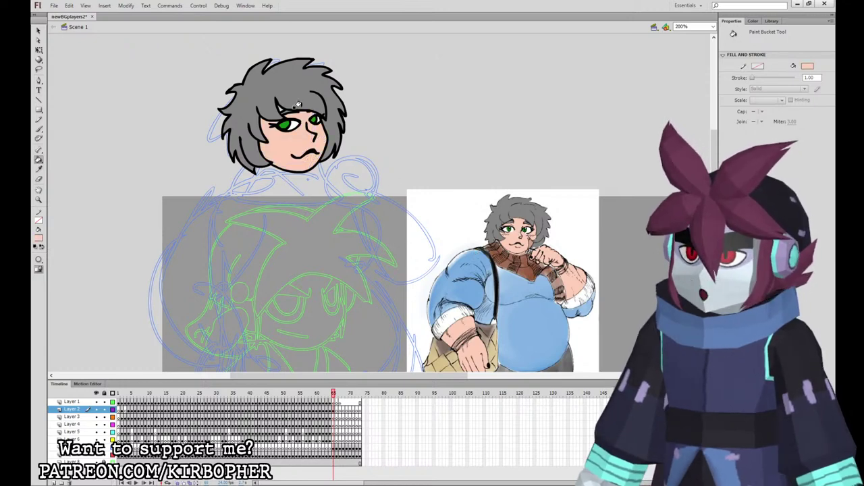
Set the Brush tool's fill back to black and draw short diagonal blush lines on the cheeks below the eyes.
click(38, 128)
click(38, 247)
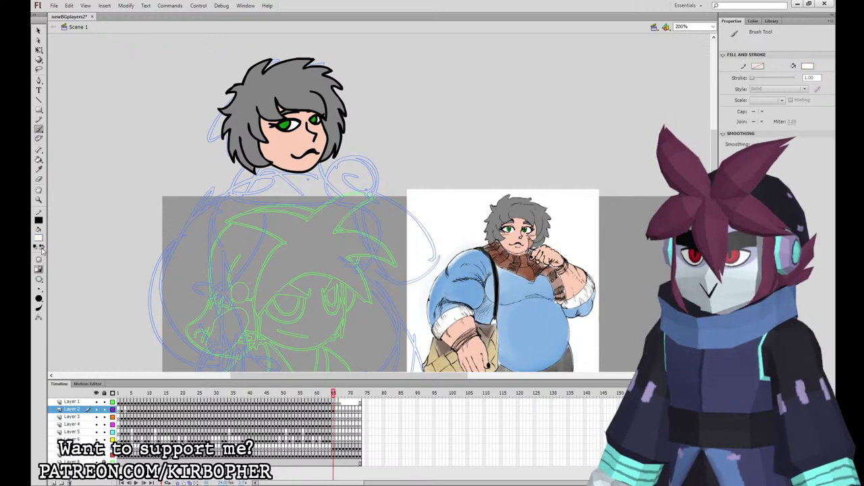
click(41, 248)
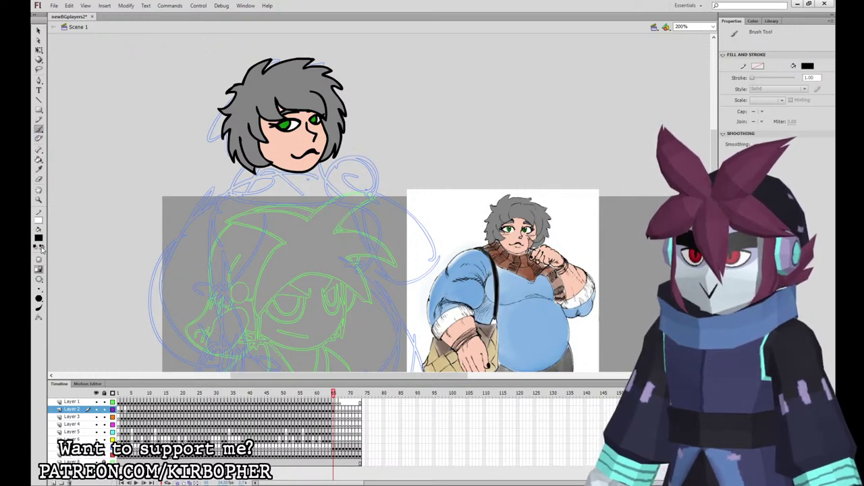
click(41, 248)
click(39, 238)
click(56, 251)
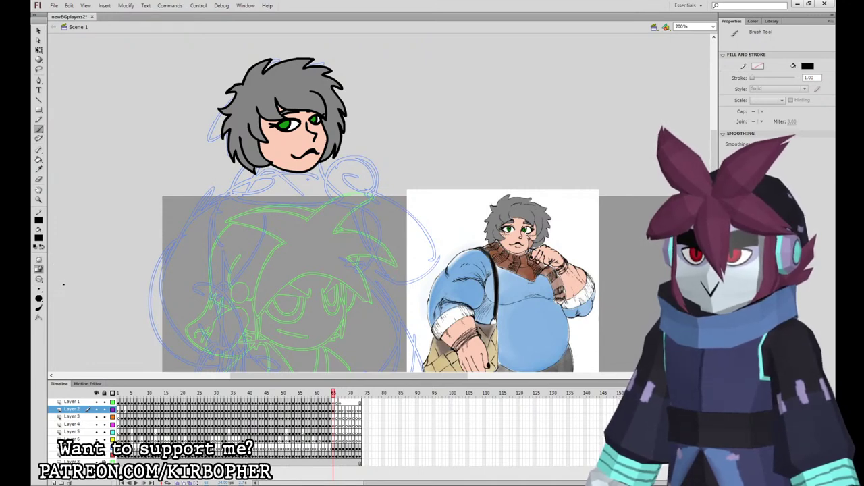
click(334, 410)
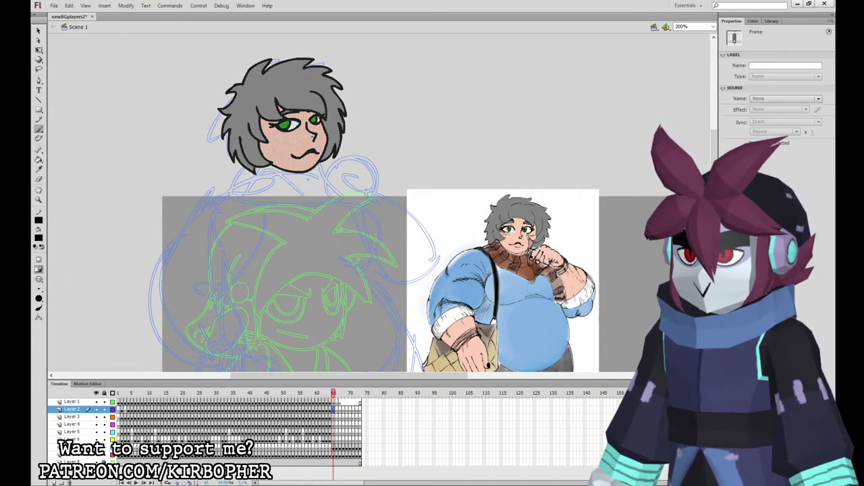
drag(287, 136, 279, 140)
drag(293, 136, 285, 140)
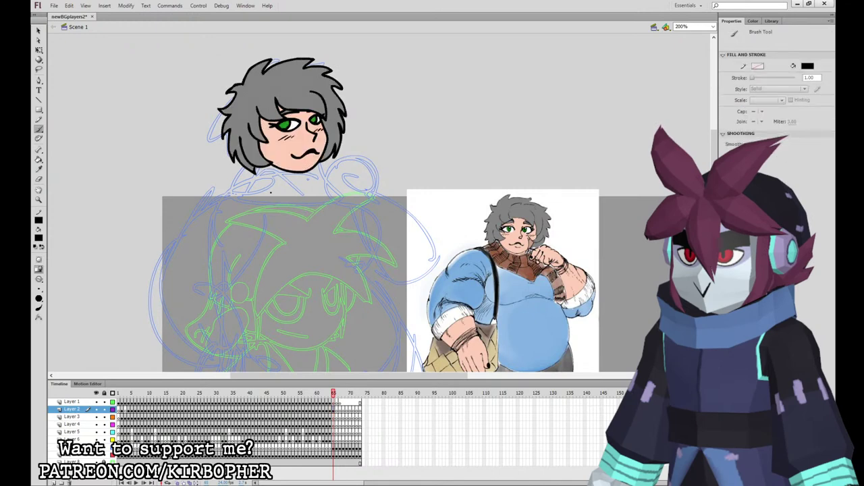
drag(301, 213, 293, 123)
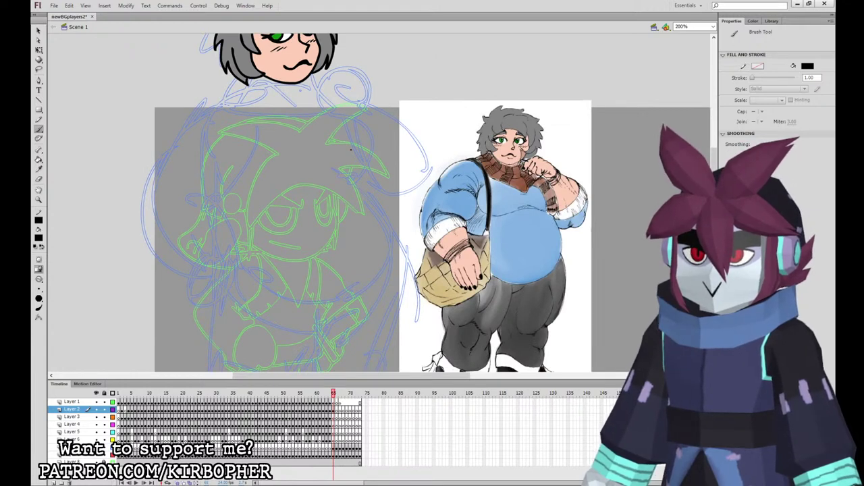
key(ctrl+minus)
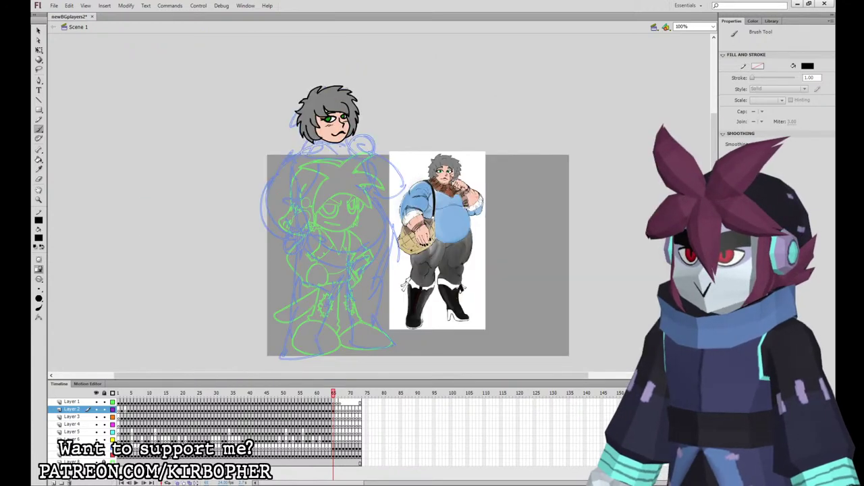
click(38, 49)
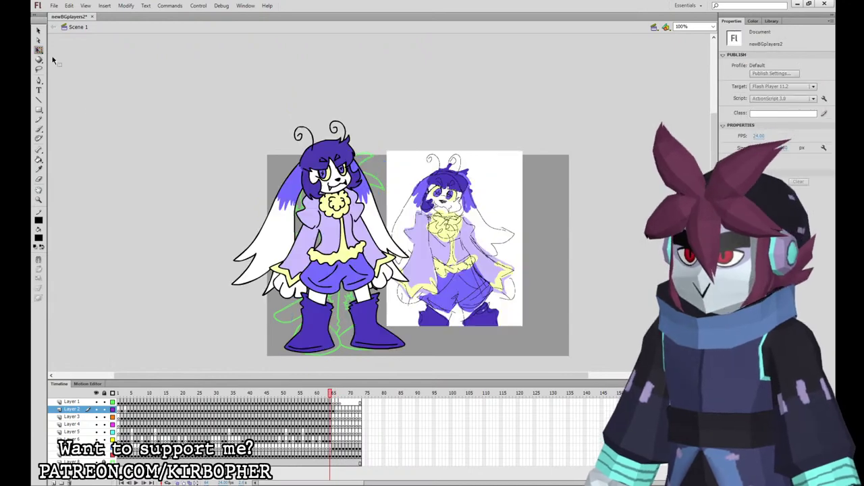
key(.)
key(.)
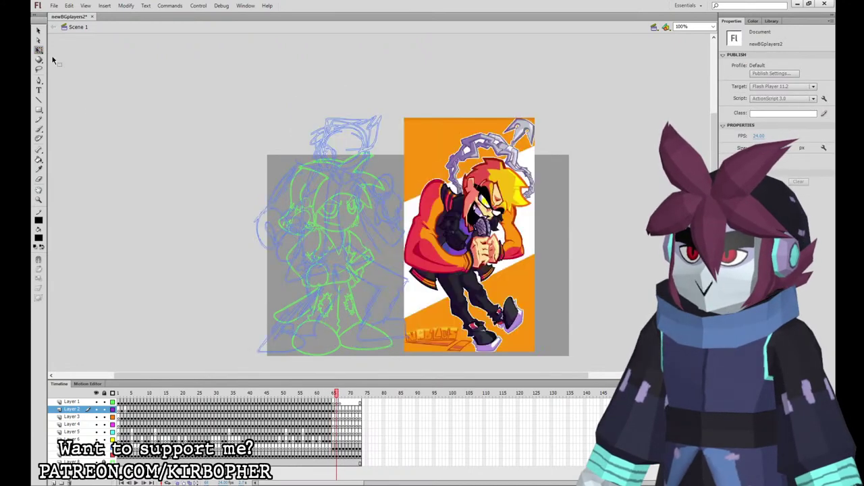
Look through the finished characters back to frame 59 and the remaining sketches with their references up to frame 73.
key(comma)
key(comma)
key(comma)
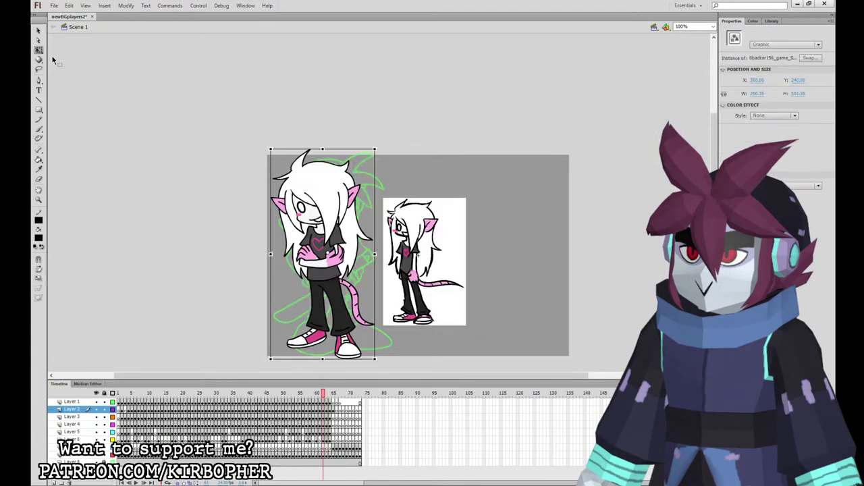
key(comma)
key(comma)
key(comma)
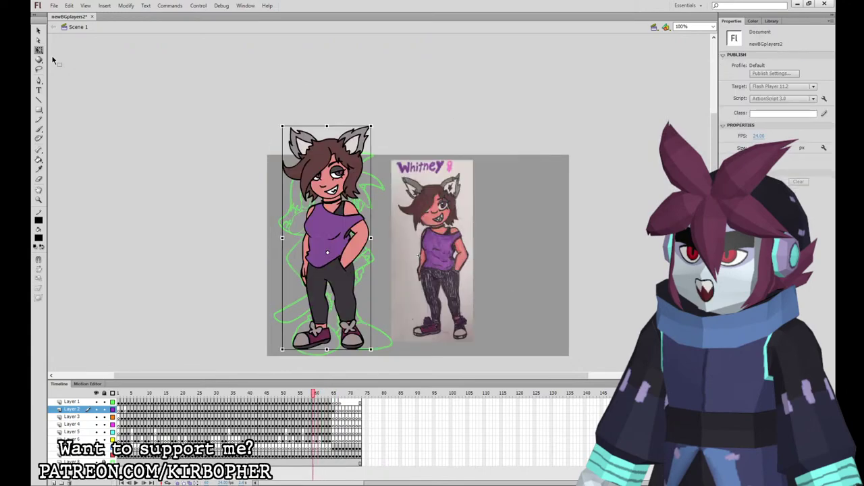
key(period)
key(period)
key(period)
key(period)
key(period)
key(period)
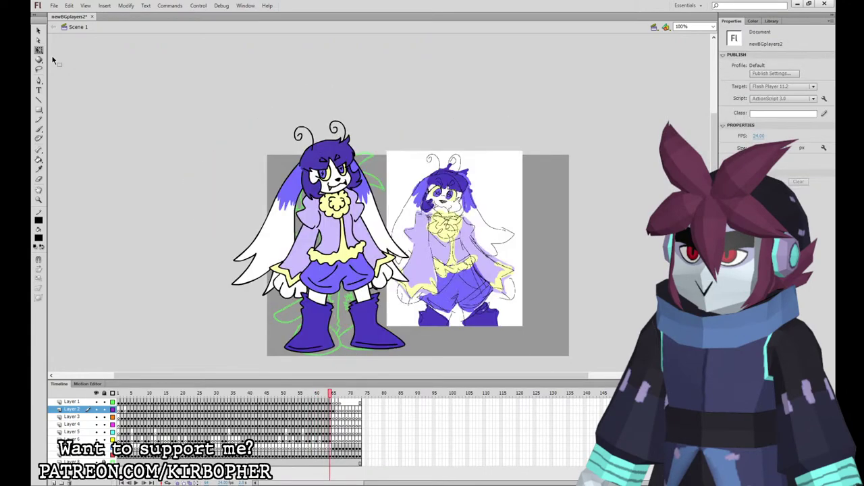
key(period)
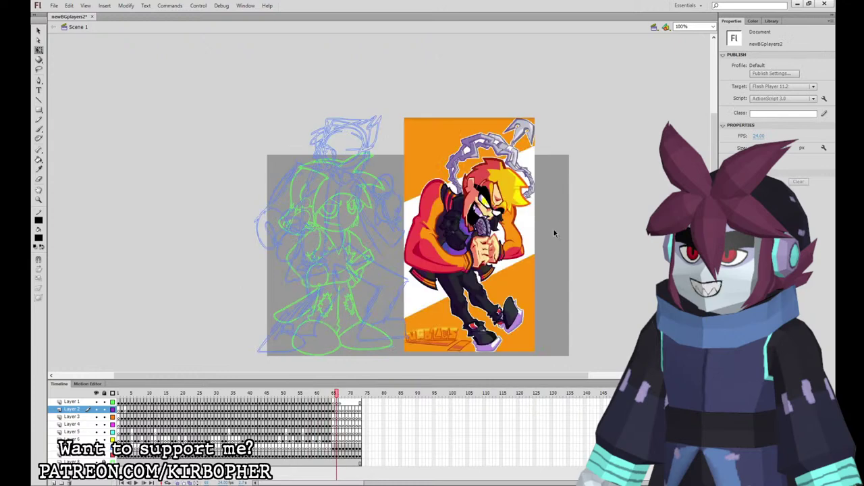
key(period)
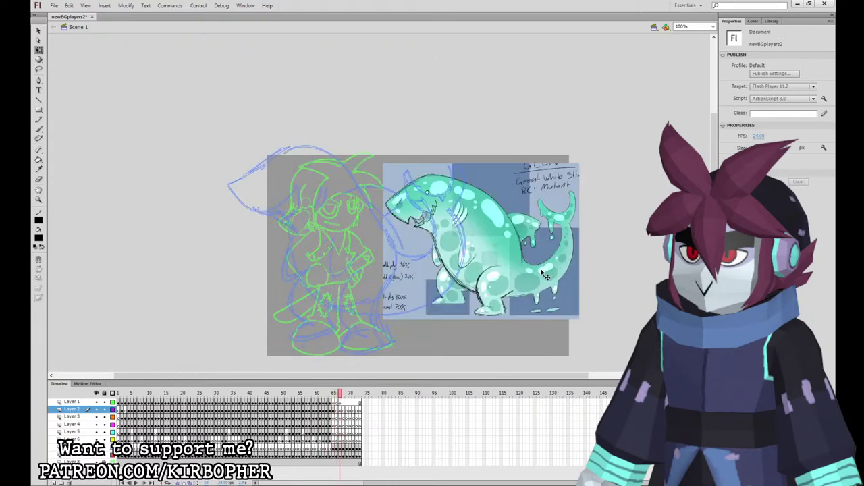
key(period)
key(period)
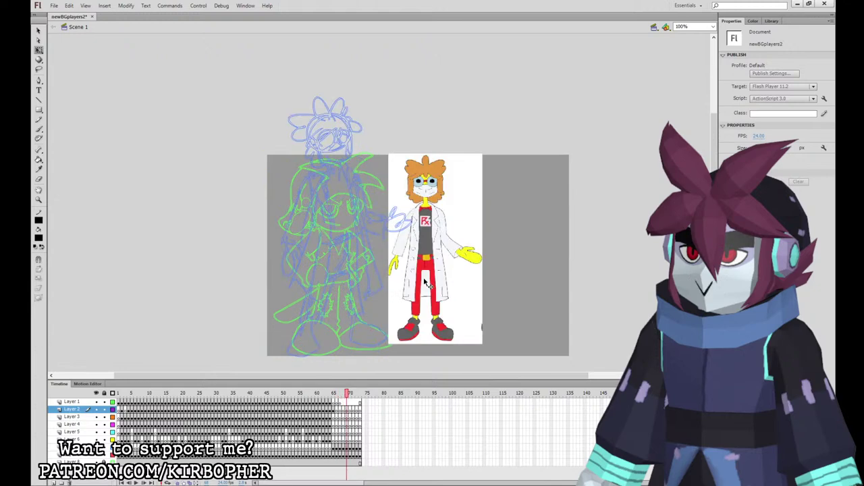
key(period)
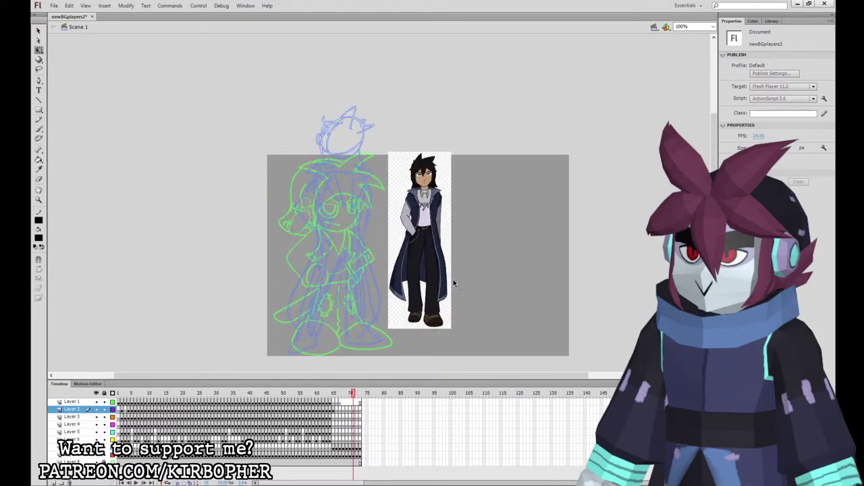
key(period)
key(period)
key(period)
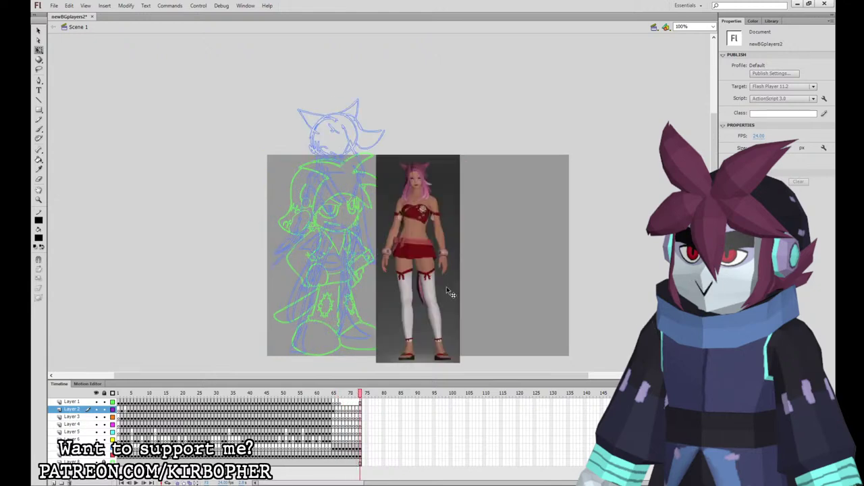
Review the finished characters from about frame 64 back to frame 44, returning to the grey-haired character at frame 65.
click(328, 393)
key(comma)
key(comma)
key(comma)
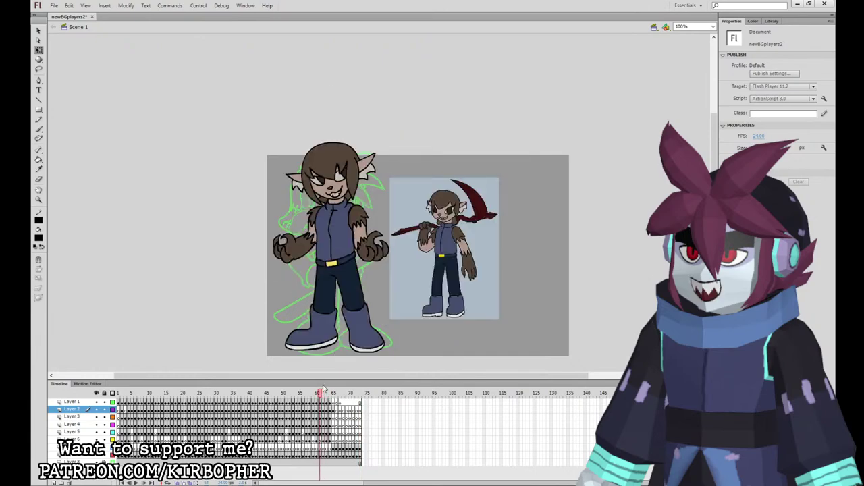
key(comma)
key(comma)
key(comma)
key(comma)
key(comma)
key(comma)
key(comma)
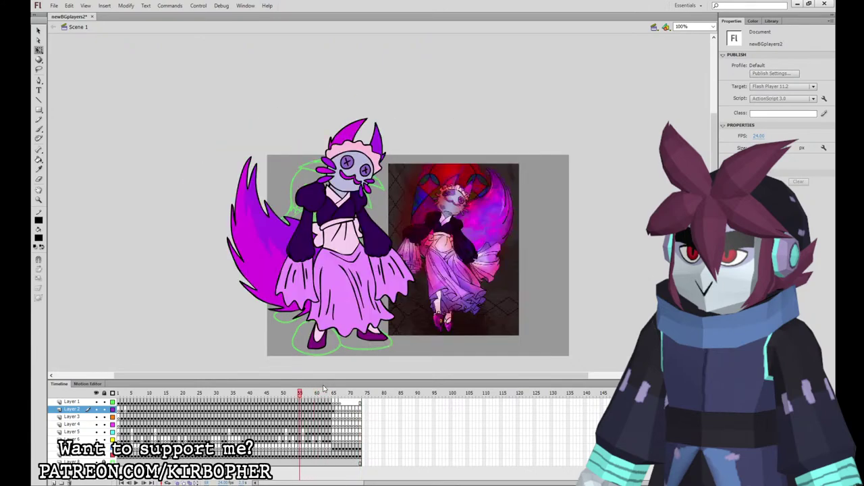
key(comma)
key(comma)
key(comma)
key(comma)
key(comma)
key(comma)
key(comma)
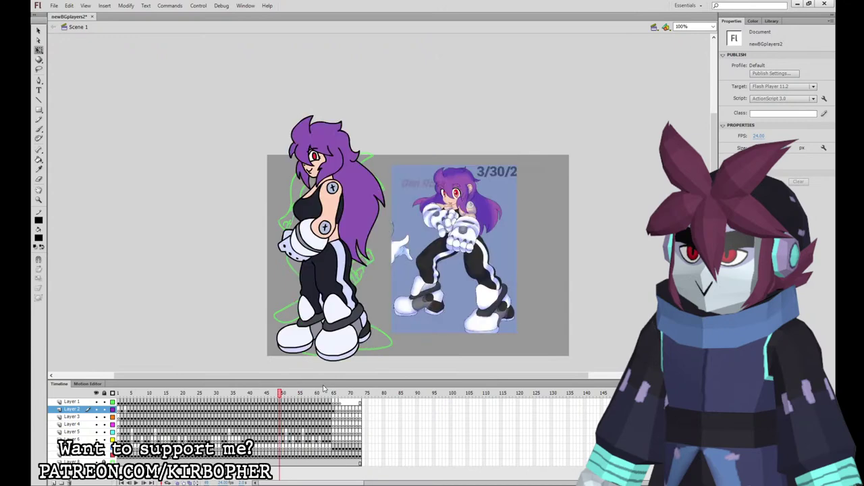
key(comma)
key(comma)
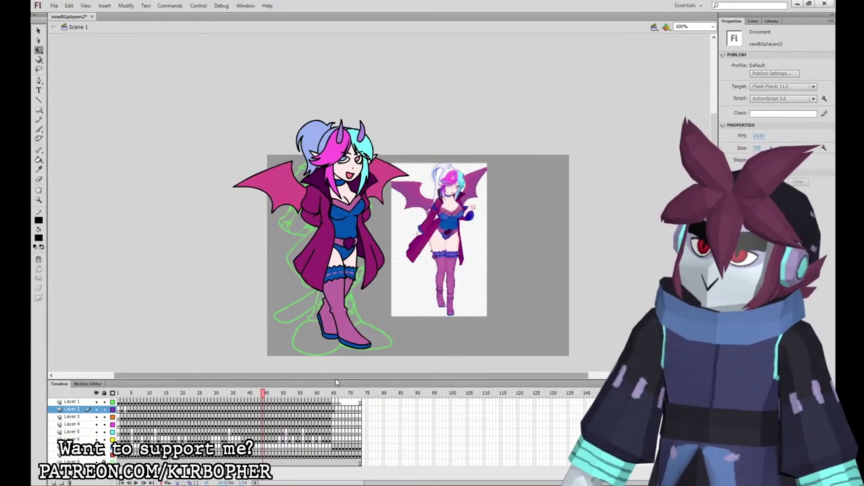
click(333, 392)
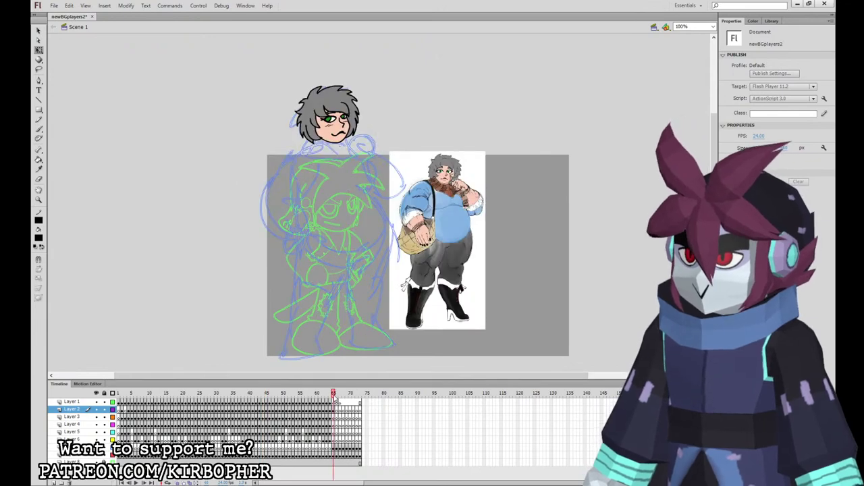
click(333, 401)
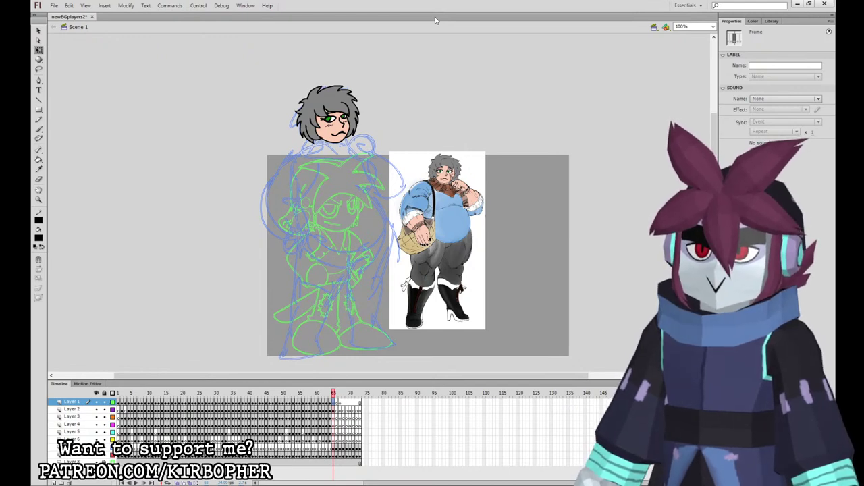
drag(332, 393, 330, 396)
drag(325, 397, 333, 397)
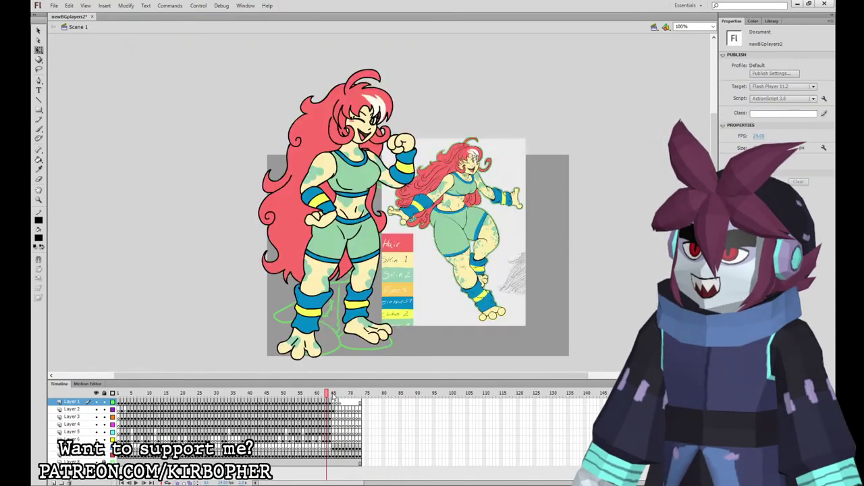
With the black Brush, ink the scarf's first curves under the chin on Layer 4 at frame 65, undoing the strokes that miss.
click(334, 417)
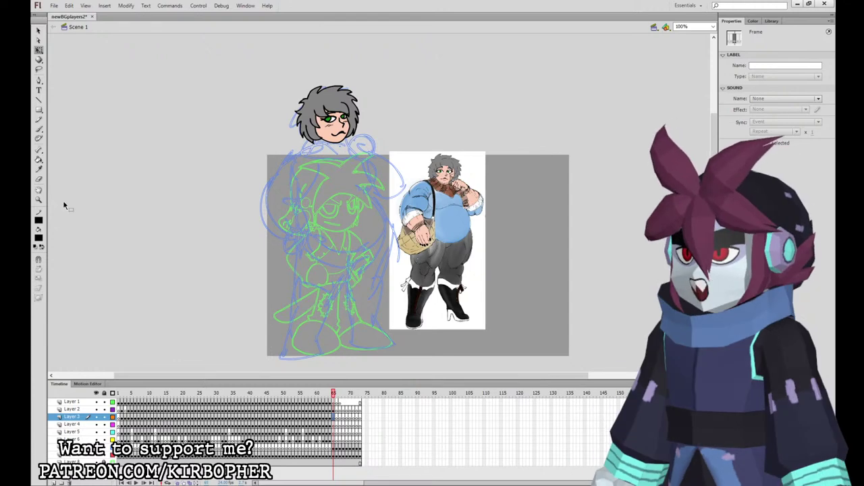
click(39, 129)
click(333, 418)
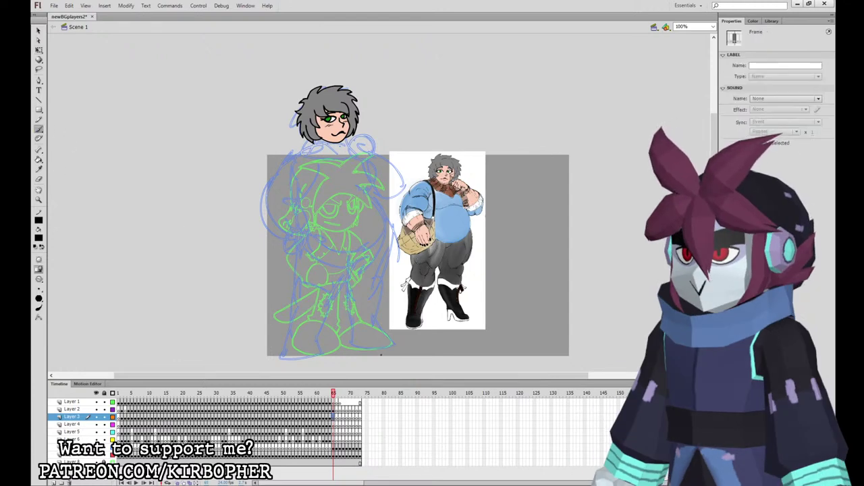
key(ctrl+=)
drag(546, 215, 620, 363)
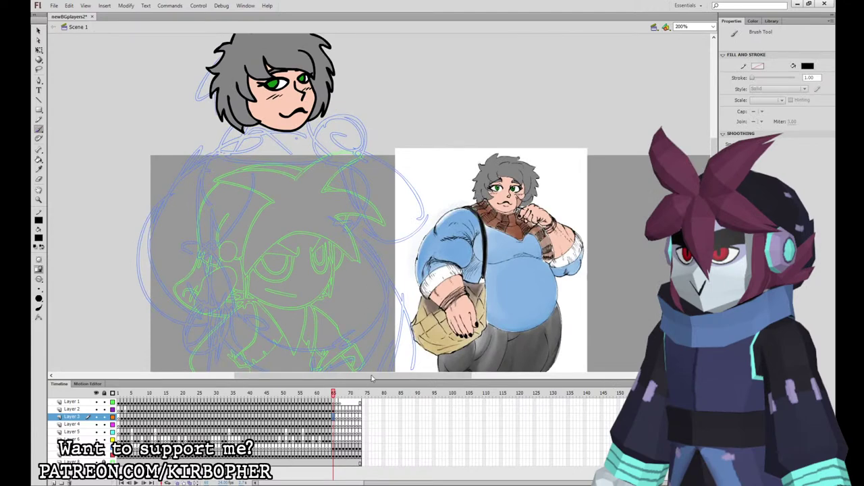
click(333, 424)
mouse_move(303, 150)
mouse_down()
mouse_move(284, 113)
mouse_move(233, 112)
mouse_up()
key(ctrl+z)
key(ctrl+minus)
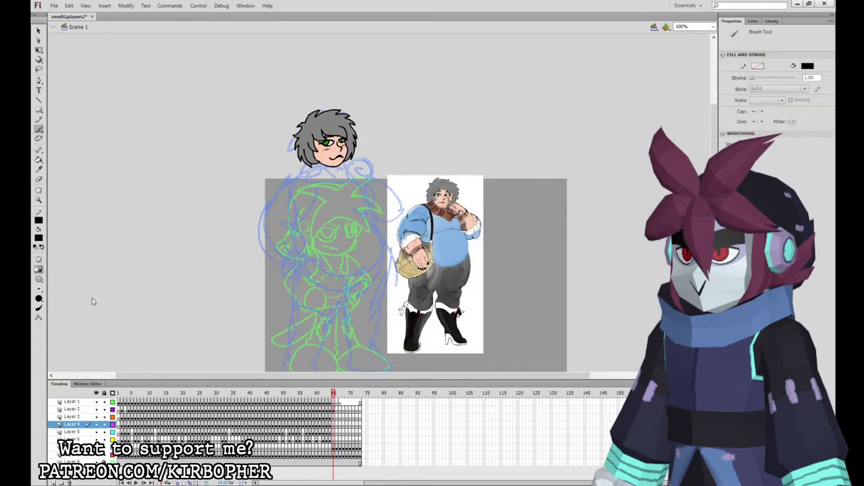
click(333, 424)
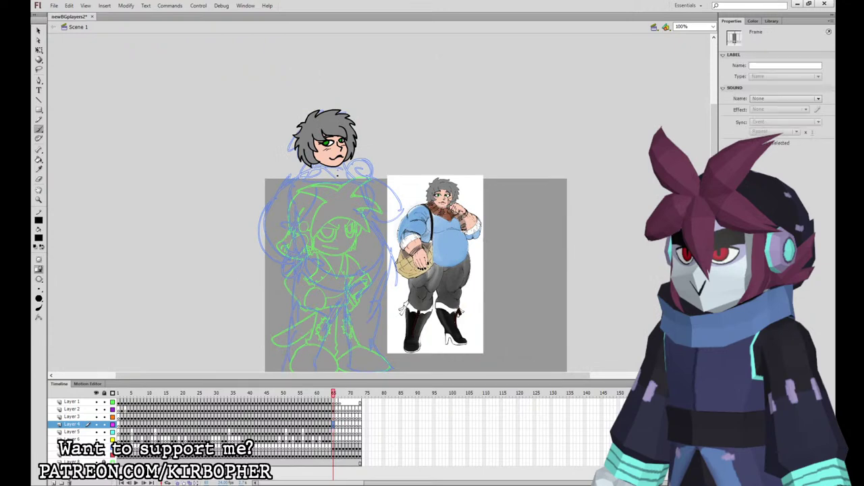
mouse_move(337, 175)
mouse_down()
mouse_move(304, 162)
mouse_move(349, 165)
mouse_move(308, 165)
mouse_move(290, 177)
mouse_move(315, 177)
mouse_move(328, 196)
mouse_move(352, 180)
mouse_up()
key(ctrl+z)
key(ctrl+z)
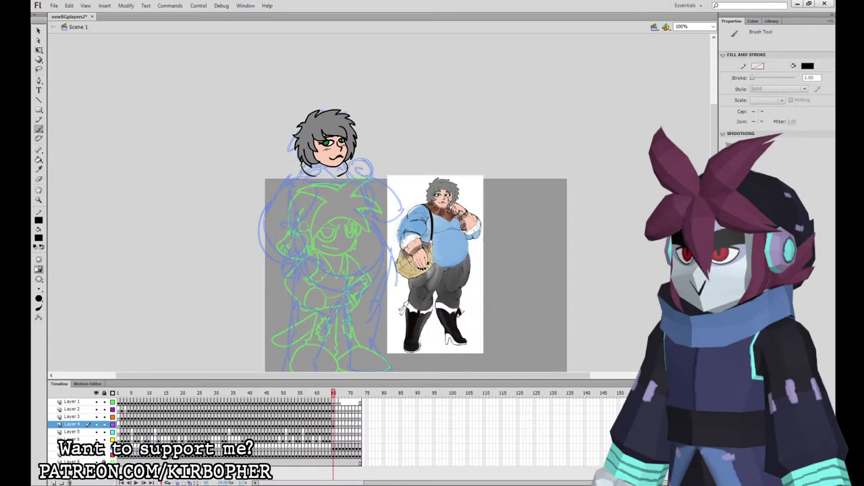
Ink the scarf's outer outline around the neck, undoing the strokes that need redrawing.
mouse_move(293, 166)
mouse_down()
mouse_move(328, 192)
mouse_move(352, 172)
mouse_move(333, 160)
mouse_up()
key(ctrl+z)
mouse_move(295, 174)
mouse_down()
mouse_move(285, 215)
mouse_move(294, 255)
mouse_move(339, 283)
mouse_move(380, 237)
mouse_move(353, 178)
mouse_up()
key(ctrl+z)
Ink the rounded torso outline and the curved chest line below the scarf, undoing the strokes that need redrawing.
drag(368, 216, 351, 178)
mouse_move(307, 208)
mouse_down()
mouse_move(328, 225)
mouse_move(349, 219)
mouse_move(351, 205)
mouse_up()
key(ctrl+z)
key(ctrl+z)
key(ctrl+z)
key(ctrl+z)
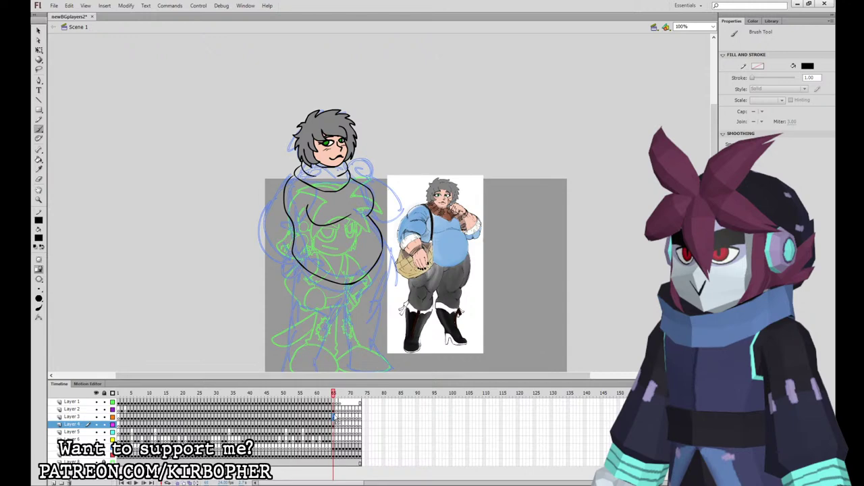
On Layer 3 at frame 65, ink the sleeve and rolled-up cuff of the bag-side arm and begin the forearm.
drag(335, 417, 357, 420)
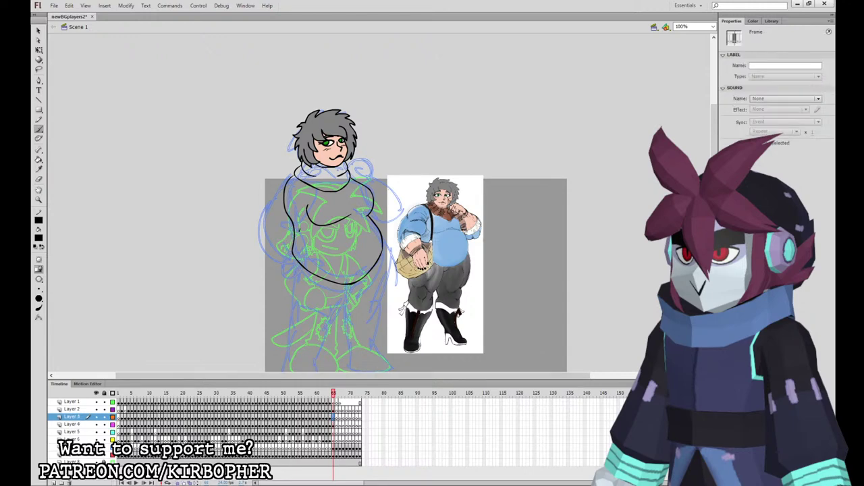
mouse_move(299, 226)
mouse_down()
mouse_move(270, 228)
mouse_move(264, 248)
mouse_move(300, 232)
mouse_move(264, 239)
mouse_move(264, 251)
mouse_move(292, 217)
mouse_up()
key(ctrl+z)
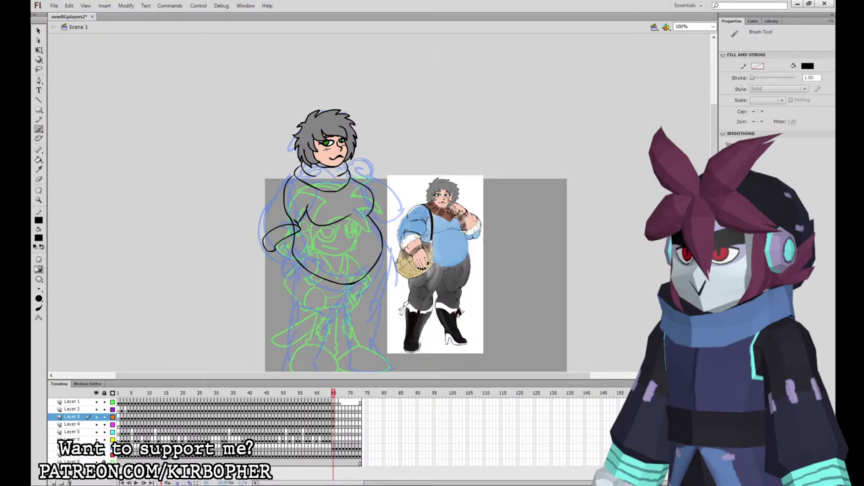
drag(289, 176, 261, 242)
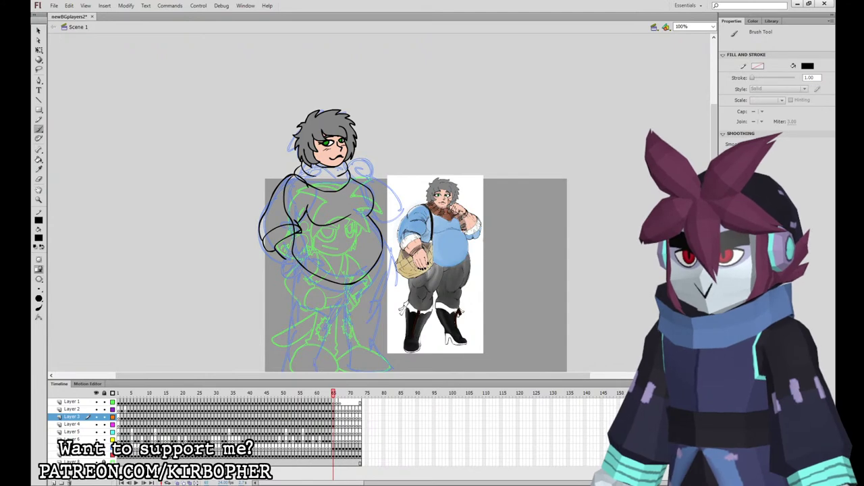
Reshape the cuff's line ends with the Selection tool so they meet the neighbouring sleeve outline.
click(38, 31)
key(ctrl+equal)
mouse_move(175, 258)
mouse_down()
mouse_move(331, 253)
mouse_move(306, 256)
mouse_move(306, 249)
mouse_up()
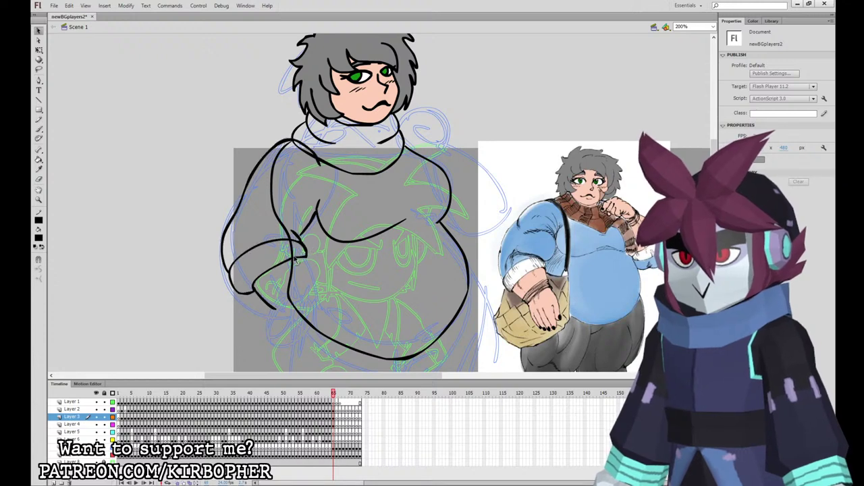
double_click(298, 261)
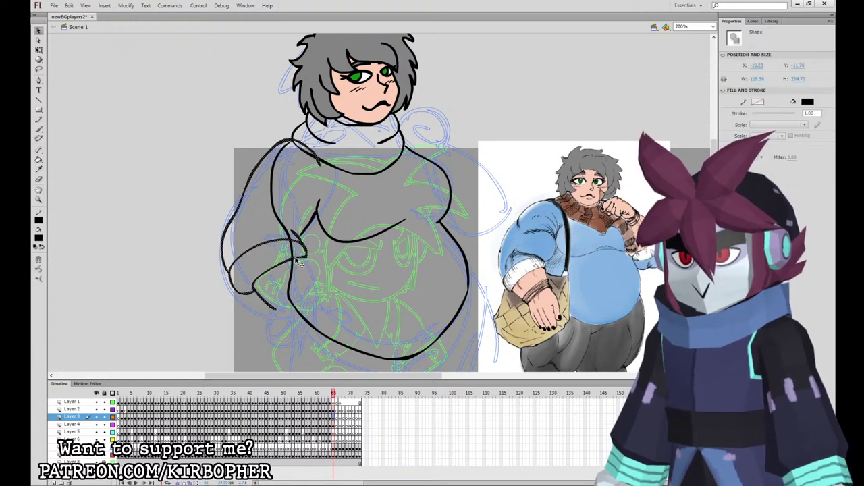
click(294, 257)
drag(294, 258, 306, 253)
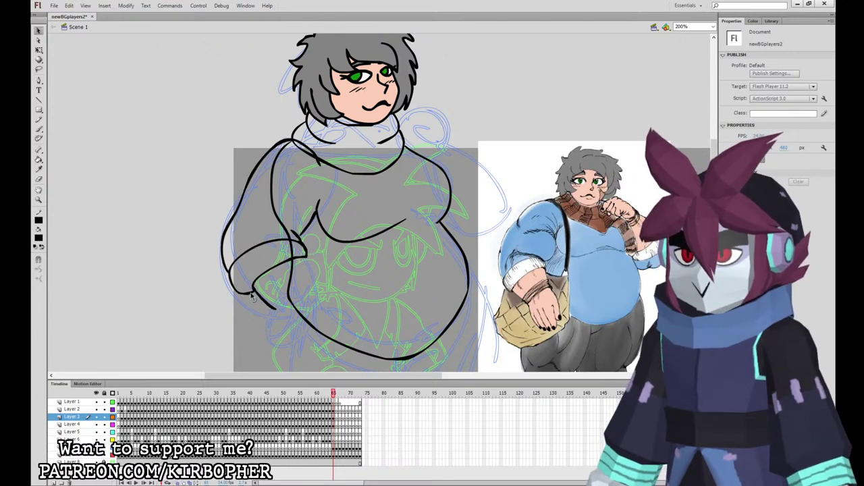
drag(251, 294, 250, 294)
key(ctrl+1)
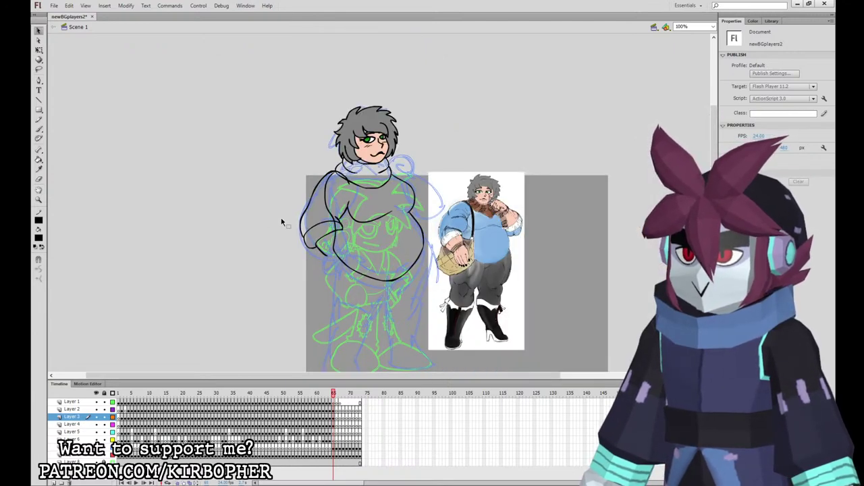
Ink the forearm and fist below the cuff with the Brush and draw a thick black band around the wrist.
key(b)
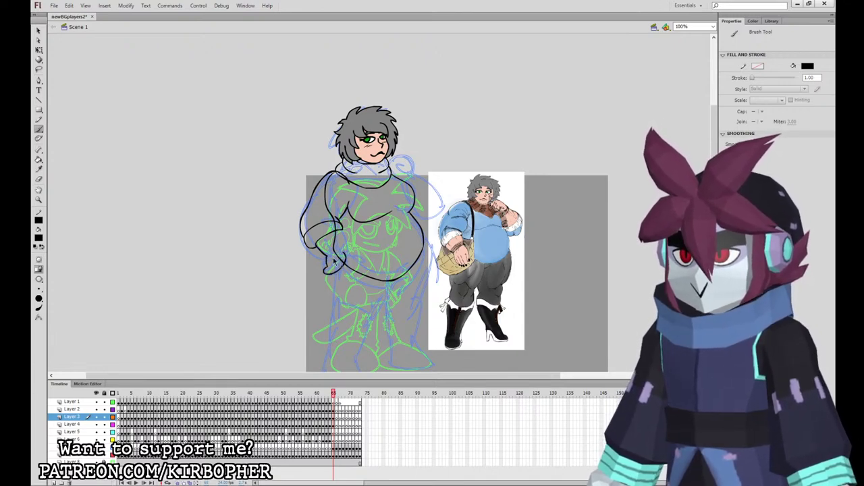
drag(335, 274, 343, 250)
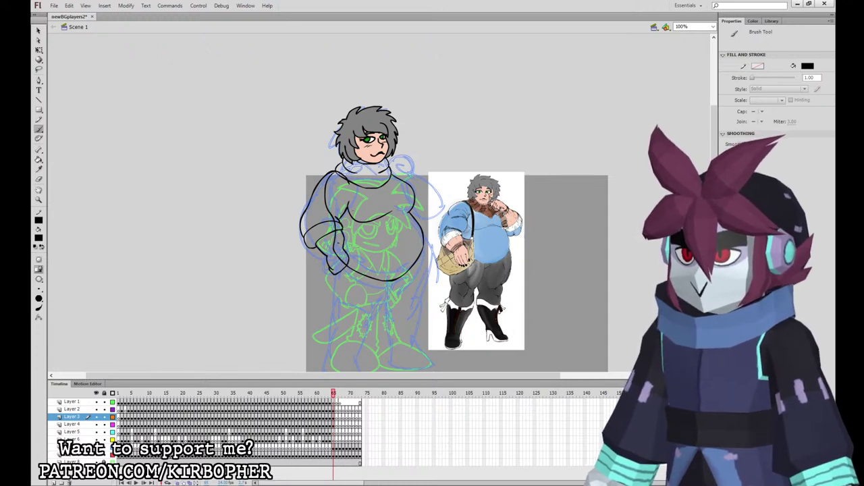
drag(328, 251, 343, 250)
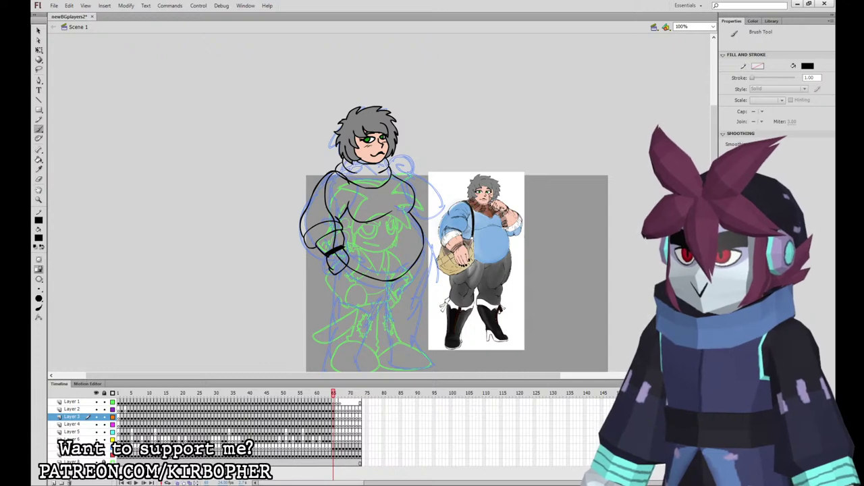
Fill the forearm and hand with the skin tone sampled from the face, keeping that colour for the Brush.
click(368, 149)
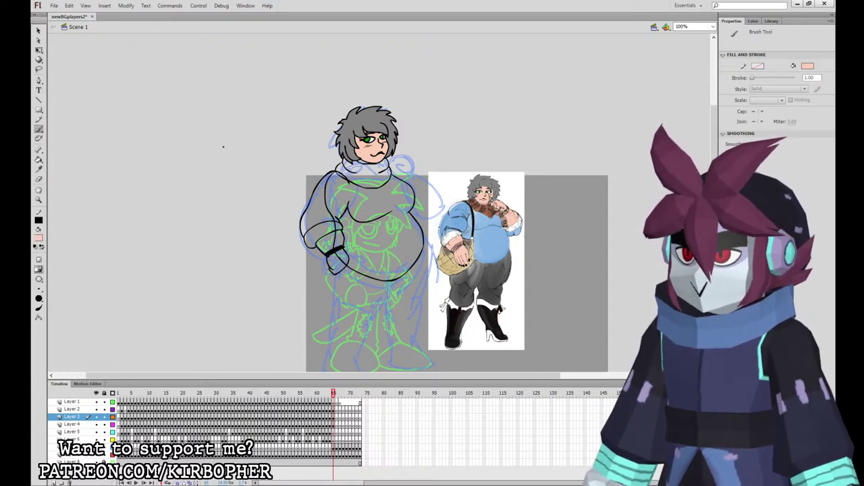
click(38, 169)
click(362, 156)
click(327, 245)
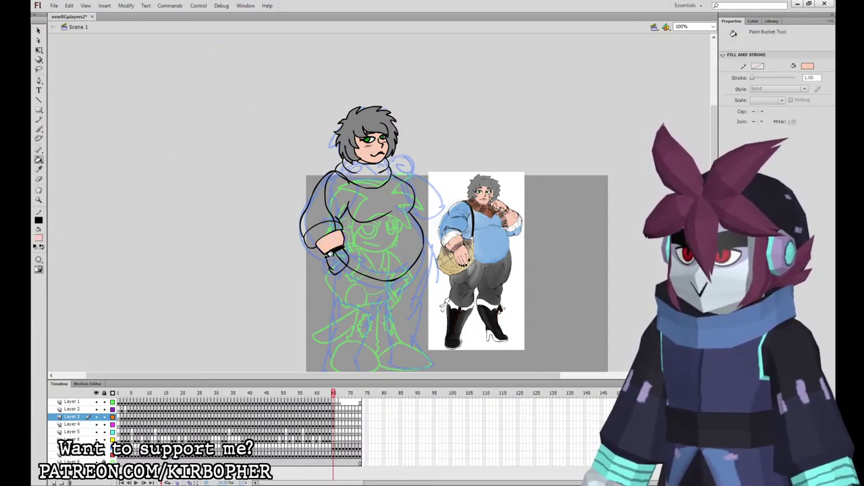
click(336, 261)
click(39, 129)
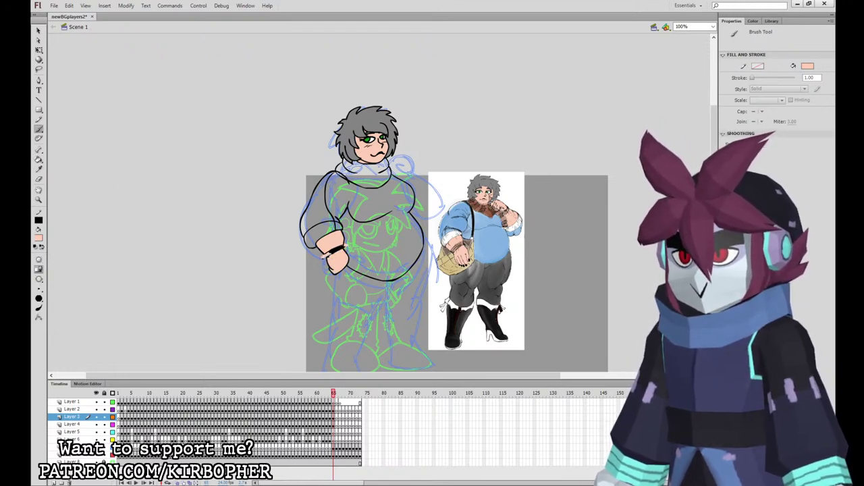
Set the Brush colour to black and ink the raised fist below the chin on Layer 5 at frame 65.
key(q)
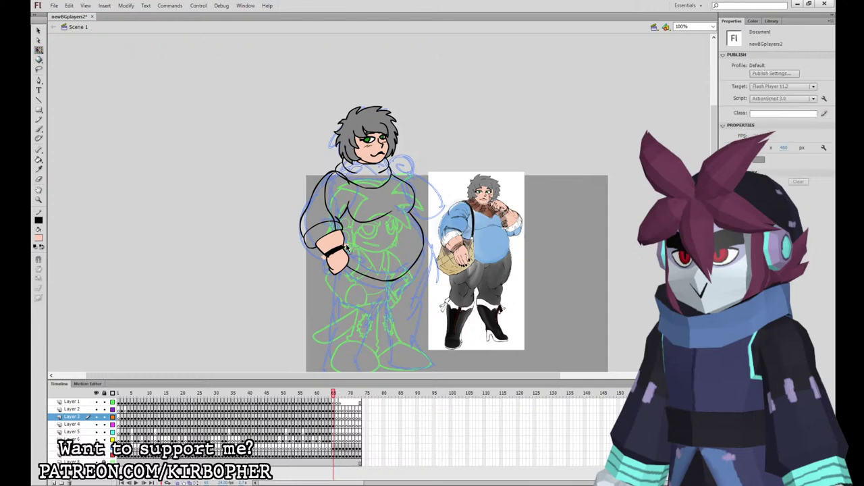
key(b)
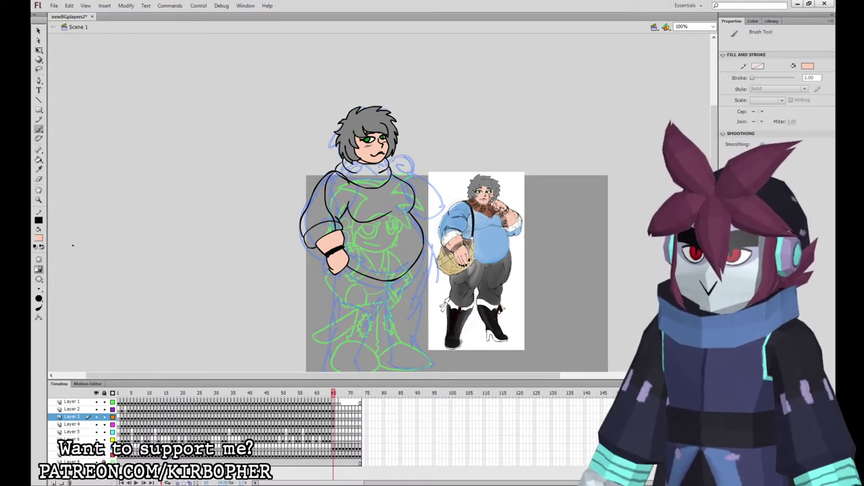
click(39, 238)
click(54, 256)
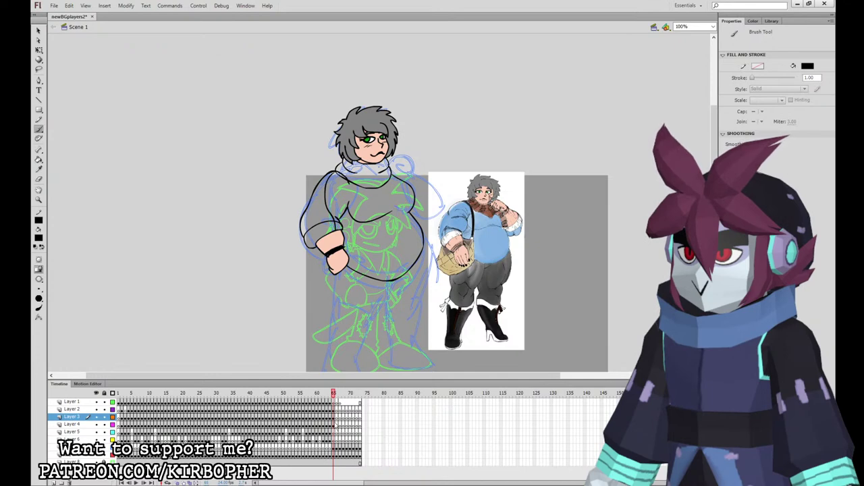
click(336, 424)
click(337, 432)
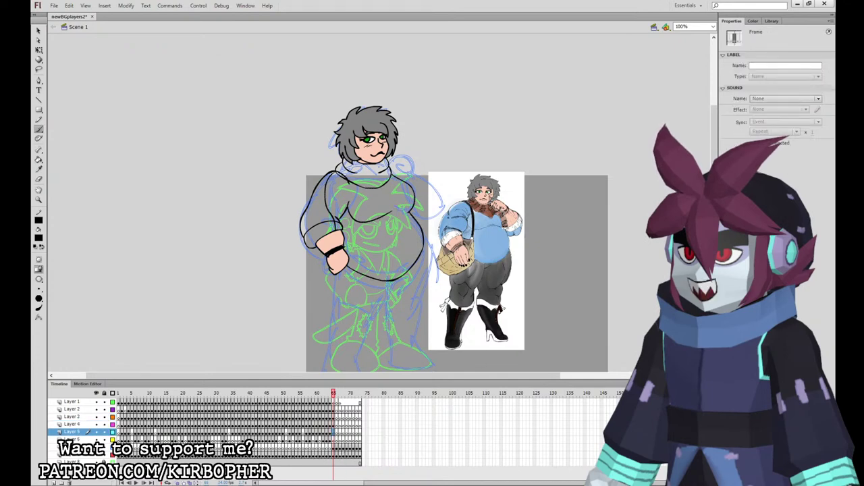
mouse_move(419, 174)
mouse_down()
mouse_move(405, 162)
mouse_move(390, 168)
mouse_move(407, 172)
mouse_up()
key(ctrl+z)
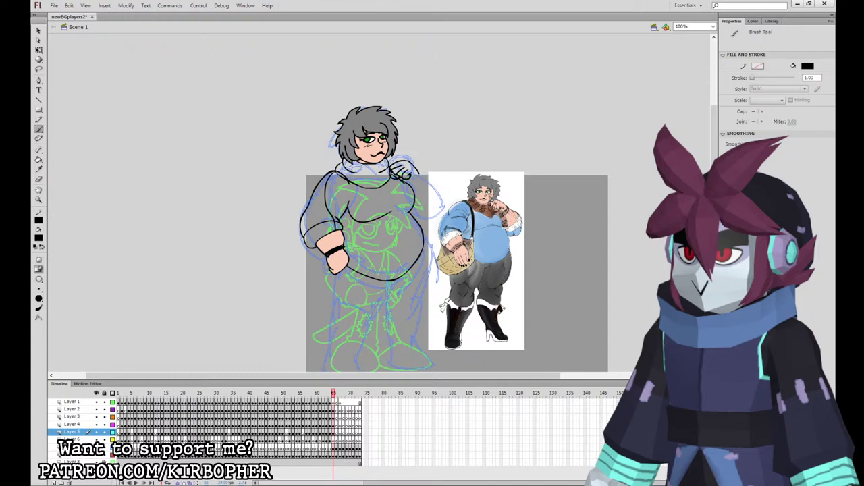
Ink the raised arm's forearm, rolled cuff and sleeve curve beside the chest.
mouse_move(419, 205)
mouse_down()
mouse_move(435, 185)
mouse_move(422, 174)
mouse_move(414, 209)
mouse_move(431, 214)
mouse_move(443, 196)
mouse_move(432, 184)
mouse_up()
key(ctrl+z)
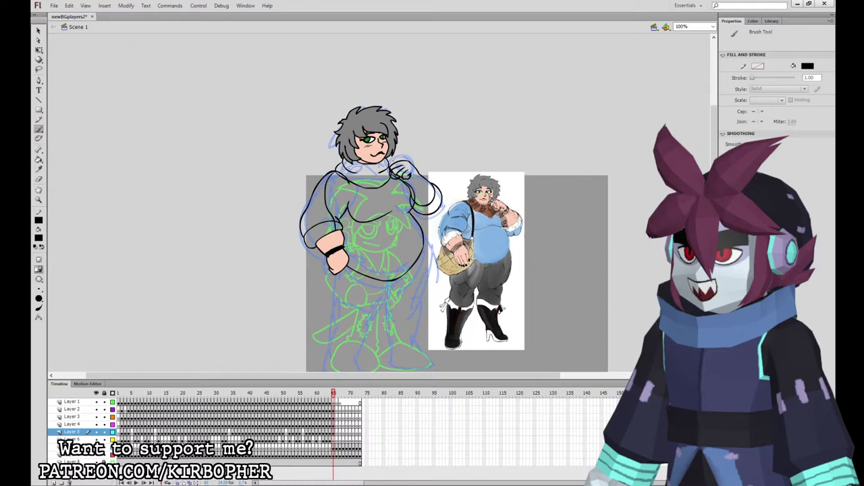
mouse_move(437, 215)
mouse_down()
mouse_move(398, 201)
mouse_move(408, 181)
mouse_up()
key(ctrl+z)
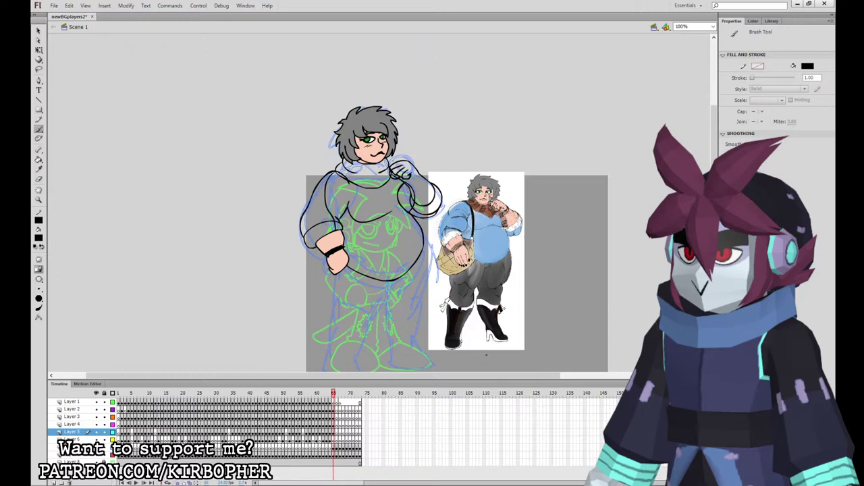
On Layer 6 at frame 65, ink the jagged ruffled hems above both boots with the Brush.
mouse_move(513, 316)
mouse_down()
mouse_move(511, 284)
mouse_move(522, 310)
mouse_up()
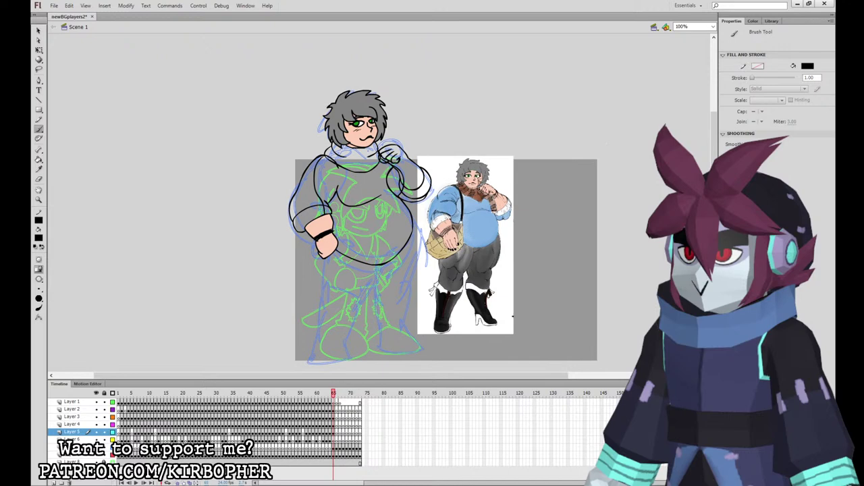
click(334, 438)
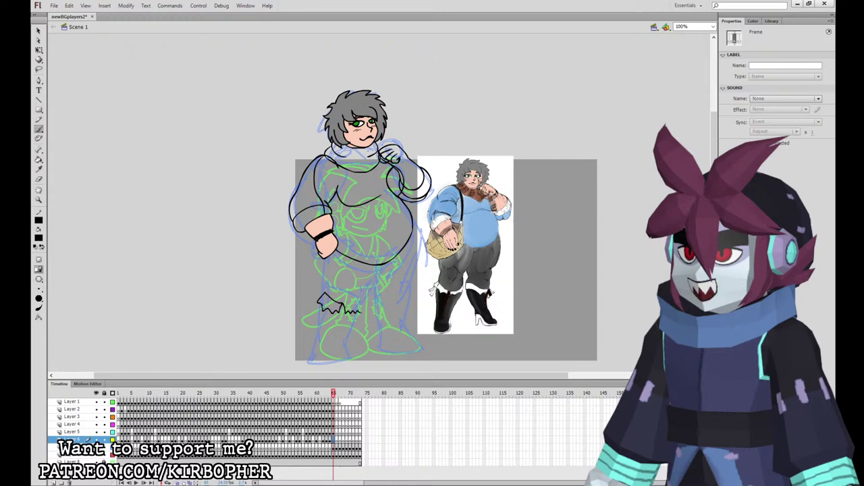
drag(342, 303, 351, 304)
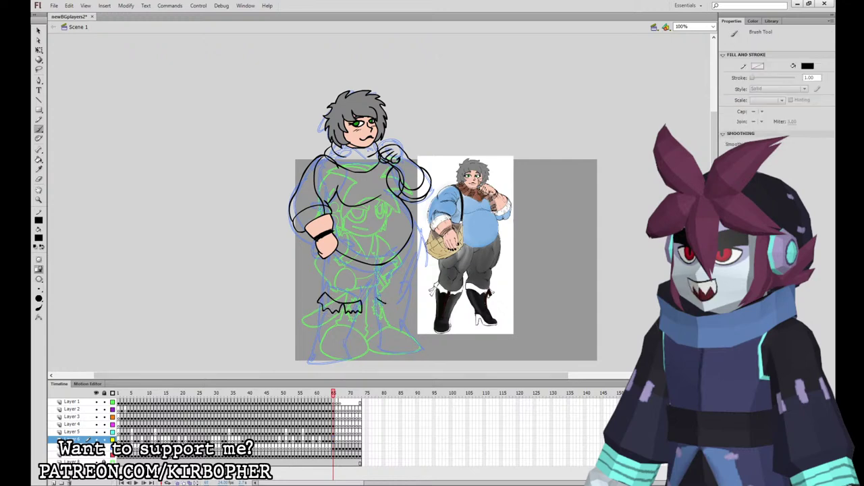
key(ctrl+z)
key(ctrl+z)
mouse_move(396, 302)
mouse_down()
mouse_move(373, 304)
mouse_move(410, 307)
mouse_up()
key(ctrl+z)
key(ctrl+z)
Ink both boots below the ruffled hems, giving the far boot a high heel and adding sole lines to both.
drag(384, 343, 396, 341)
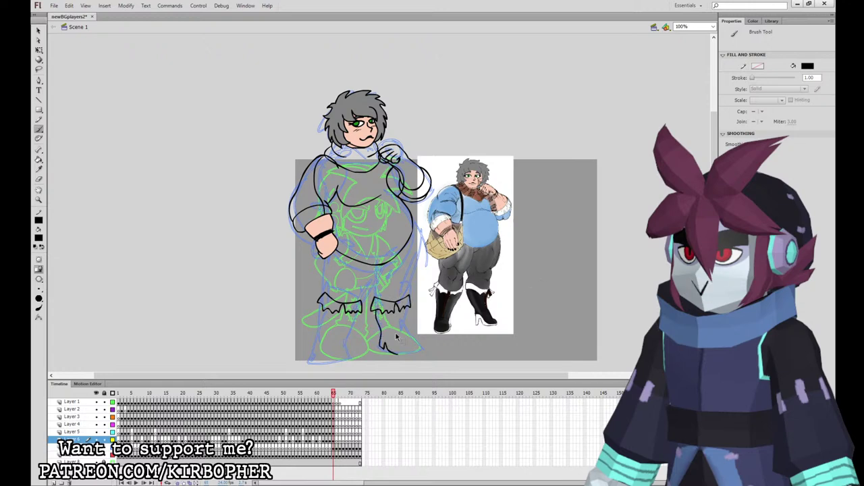
key(ctrl+z)
drag(375, 310, 382, 348)
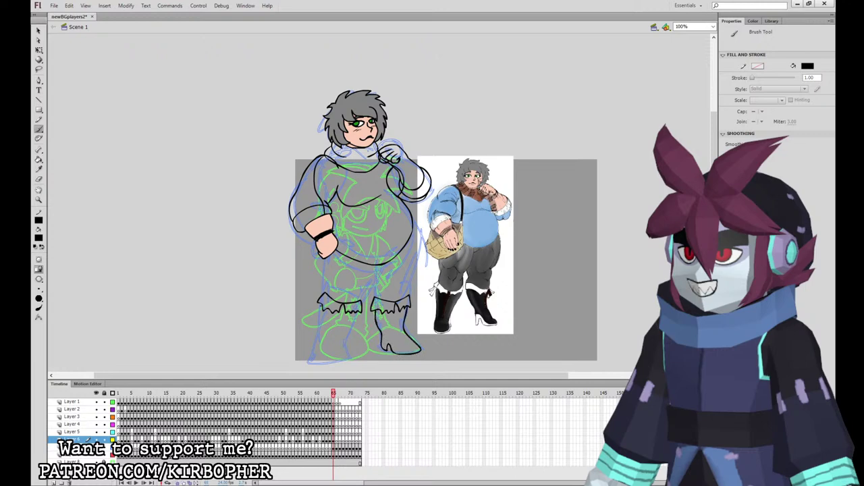
mouse_move(320, 312)
mouse_down()
mouse_move(314, 362)
mouse_move(345, 365)
mouse_up()
key(ctrl+z)
mouse_move(321, 304)
mouse_down()
mouse_move(310, 355)
mouse_move(339, 366)
mouse_up()
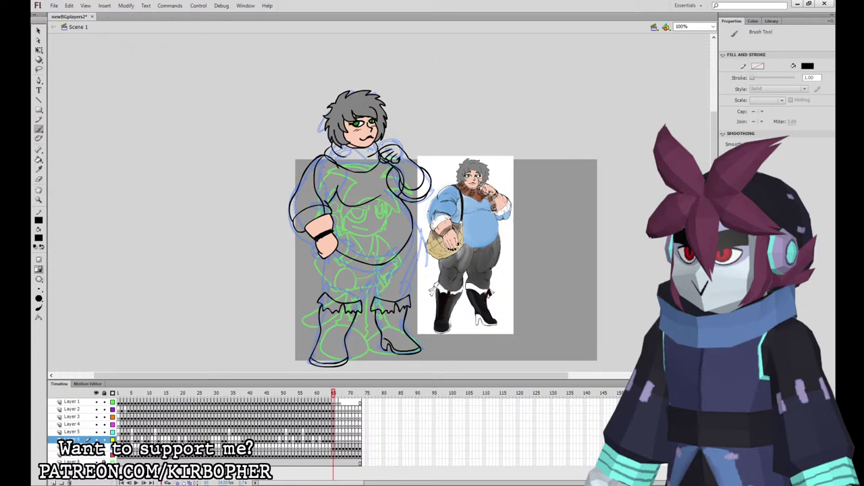
drag(391, 345, 412, 352)
Ink the trousers' waist curve behind the belly and the hip and leg outlines down to the ruffles.
mouse_move(400, 212)
mouse_down()
mouse_move(324, 223)
mouse_move(318, 234)
mouse_up()
drag(318, 254, 325, 275)
drag(414, 231, 416, 269)
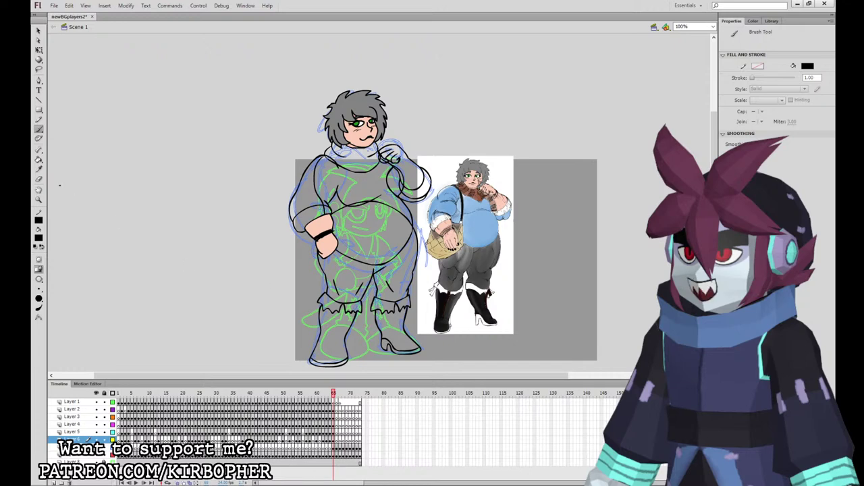
Fill the trousers with grey and both boots with near-black, sampling each colour from the reference picture.
key(i)
click(464, 263)
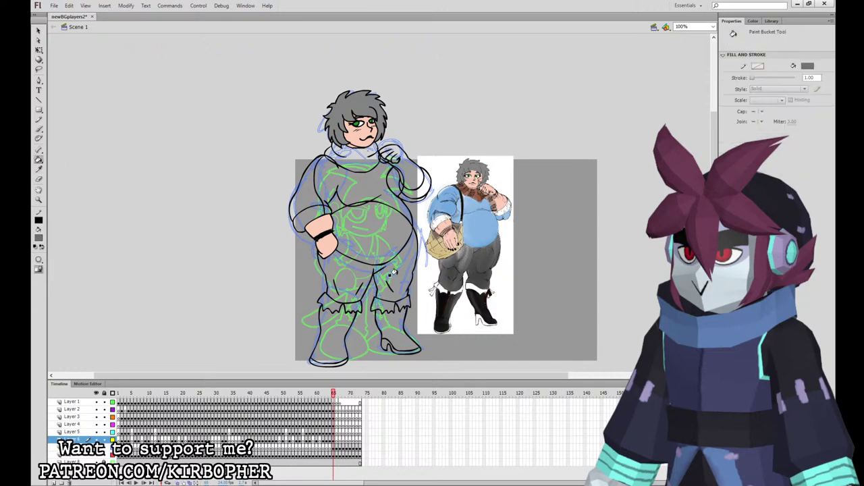
click(405, 249)
click(455, 302)
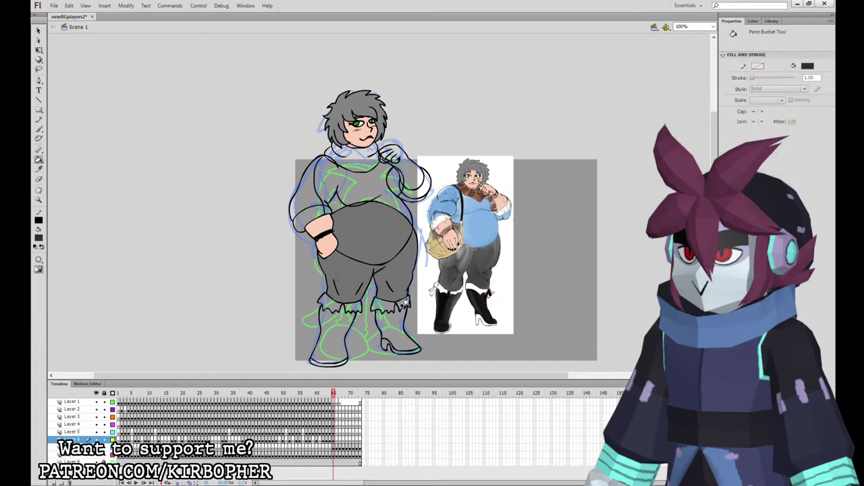
click(378, 314)
click(345, 305)
Fill the sleeve cuffs, trouser ruffles and boot soles and heel with white sampled from the reference's cuff.
key(i)
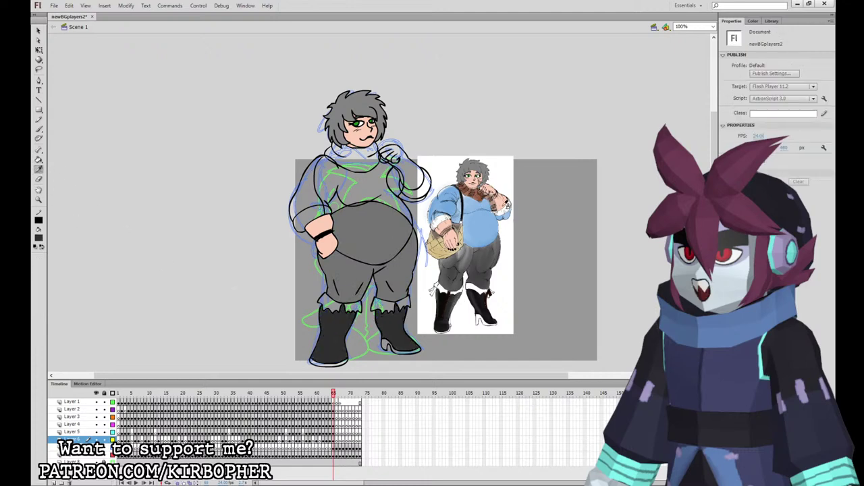
click(510, 206)
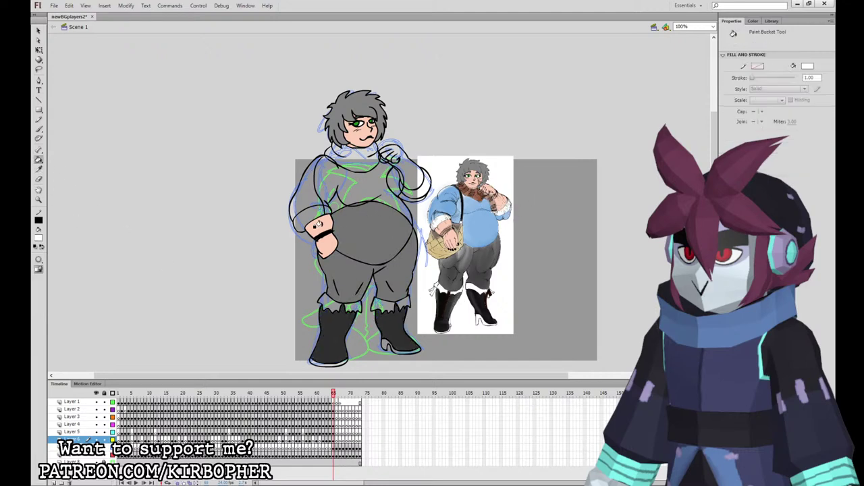
click(317, 224)
click(413, 188)
click(388, 301)
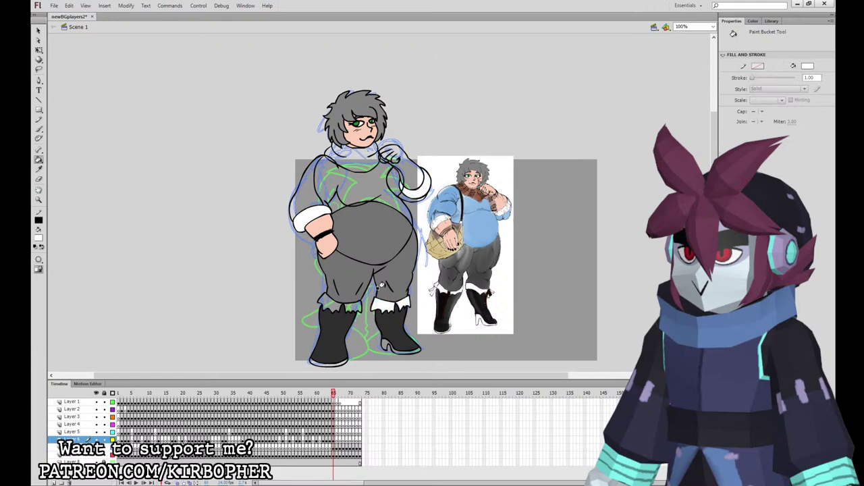
click(338, 305)
click(383, 342)
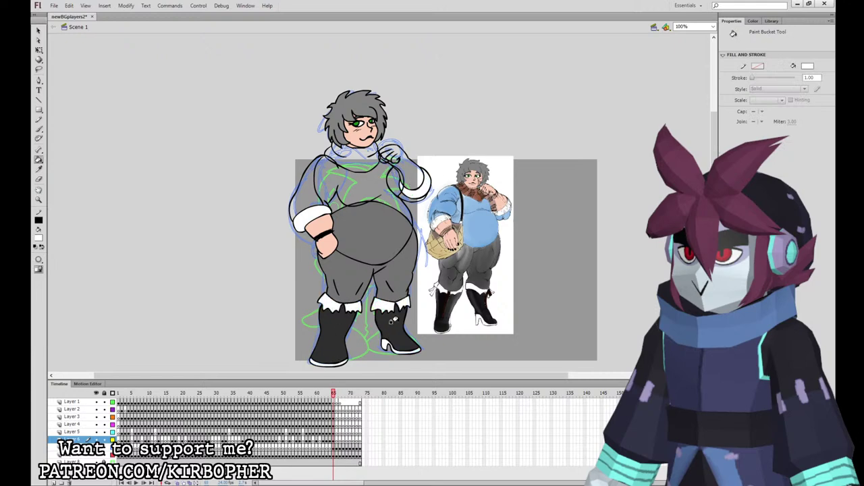
Fill the sweater's torso with the light blue sampled from the reference picture.
click(39, 169)
click(477, 210)
click(387, 174)
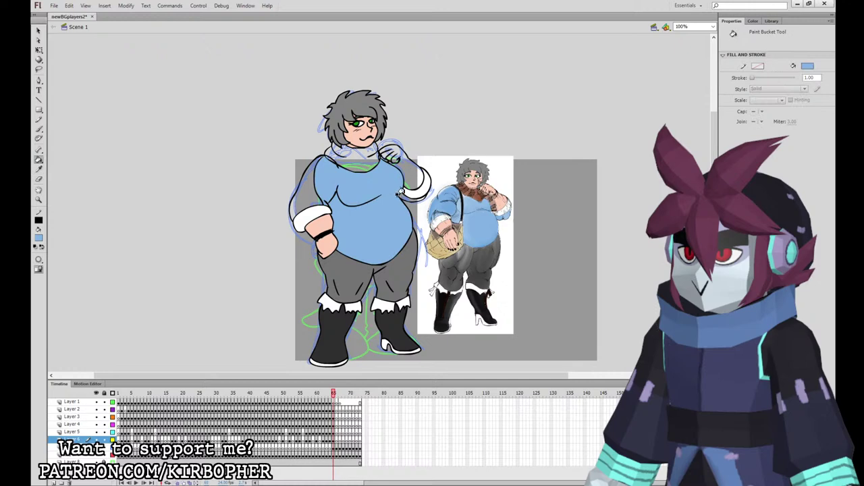
On Layer 3 at frame 65, fill the bag-side sleeve with the sweater's light blue.
click(38, 129)
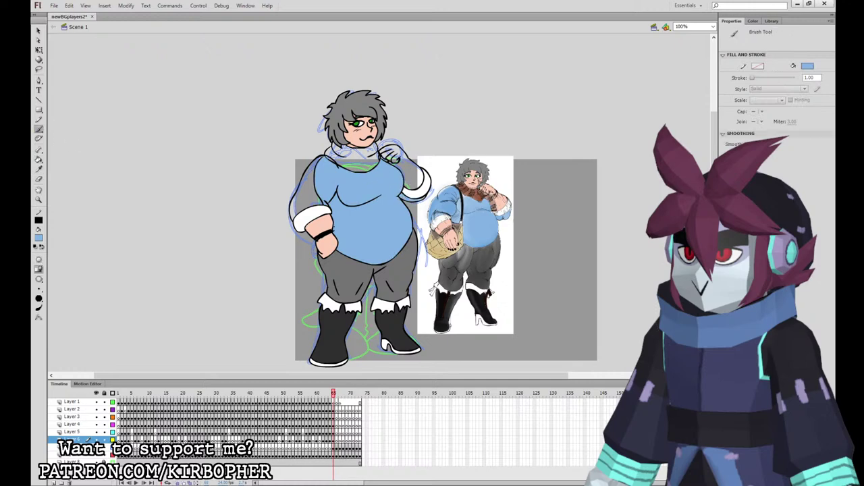
click(334, 411)
click(333, 417)
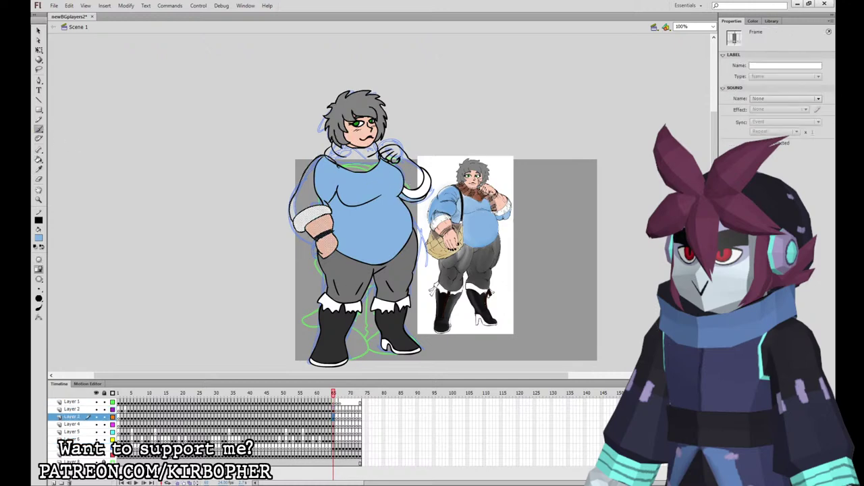
click(327, 202)
click(38, 160)
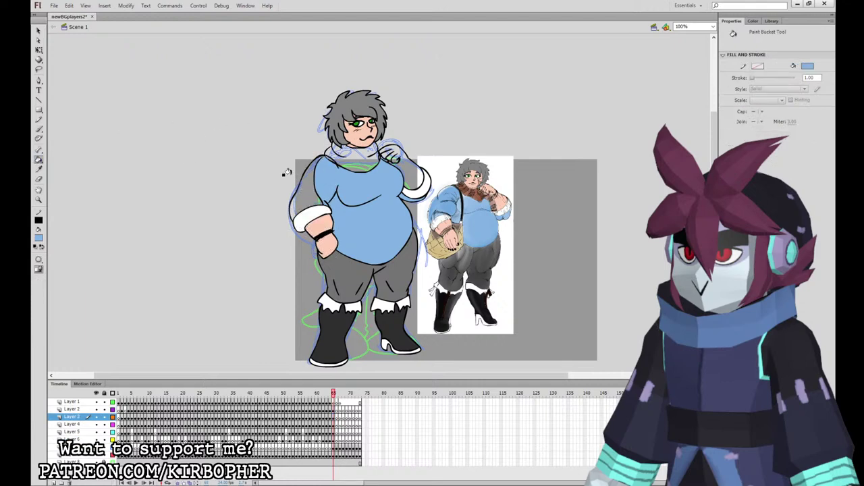
click(38, 129)
click(335, 417)
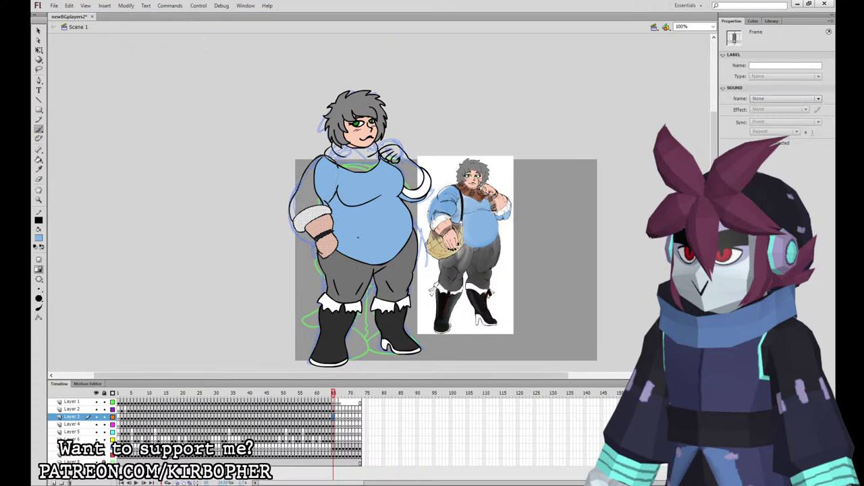
key(Escape)
key(k)
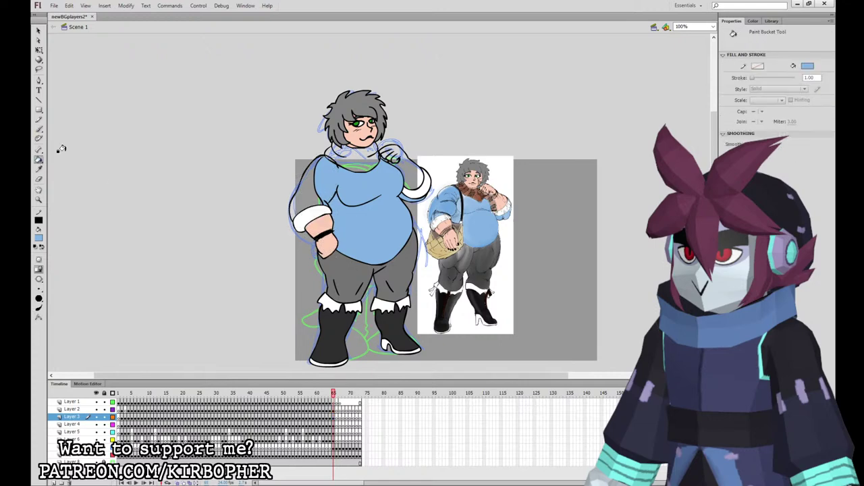
Sample the skin tone, start filling the raised hand on Layer 5 and hide Layers 1 to 4.
click(39, 170)
click(329, 217)
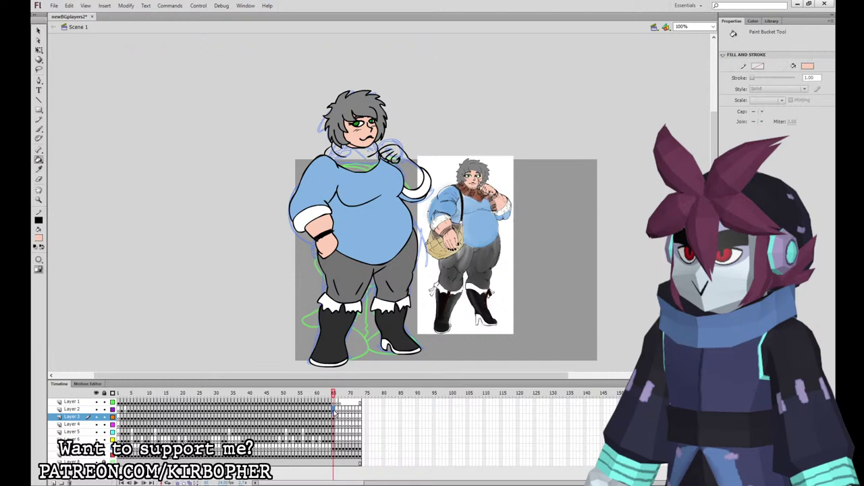
click(334, 416)
click(333, 423)
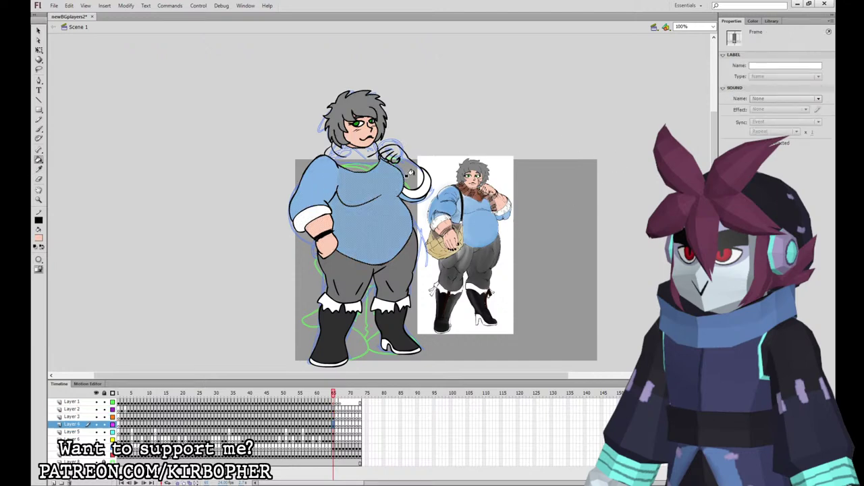
click(388, 157)
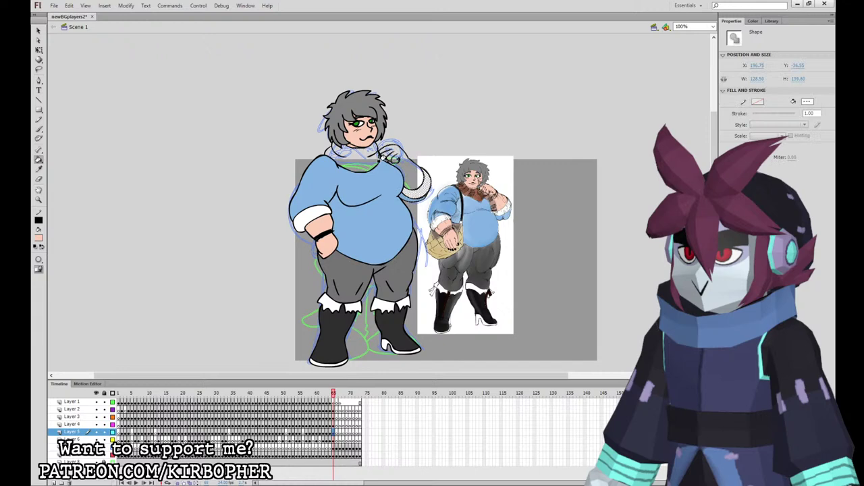
drag(96, 424, 96, 402)
key(ctrl+equal)
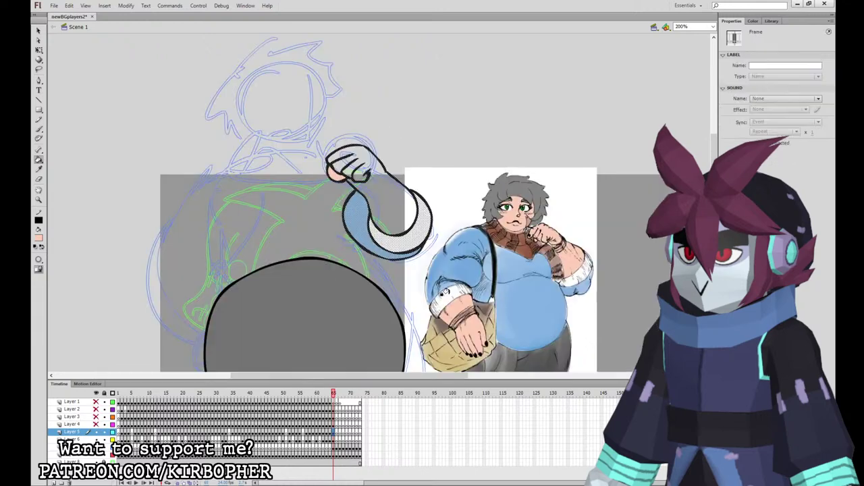
click(39, 51)
click(429, 149)
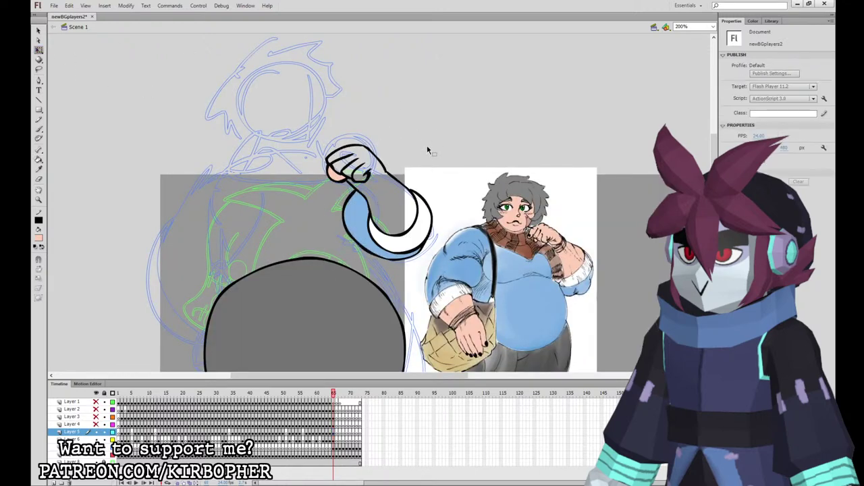
double_click(388, 174)
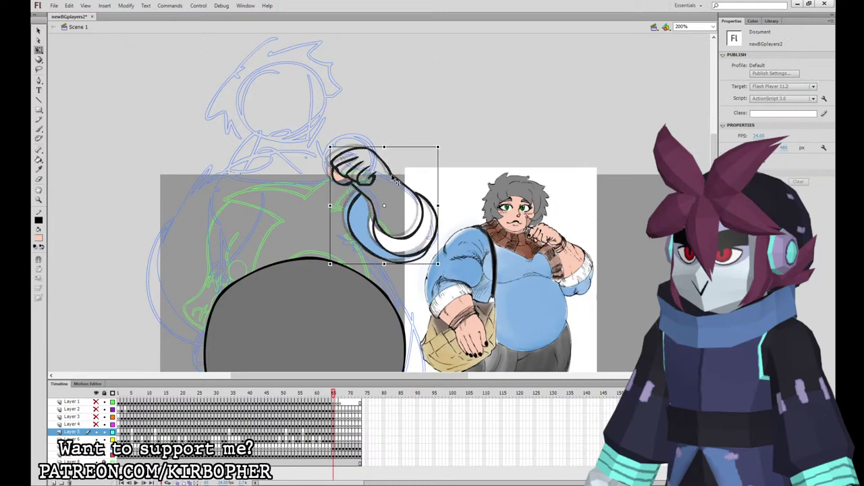
click(407, 164)
double_click(392, 174)
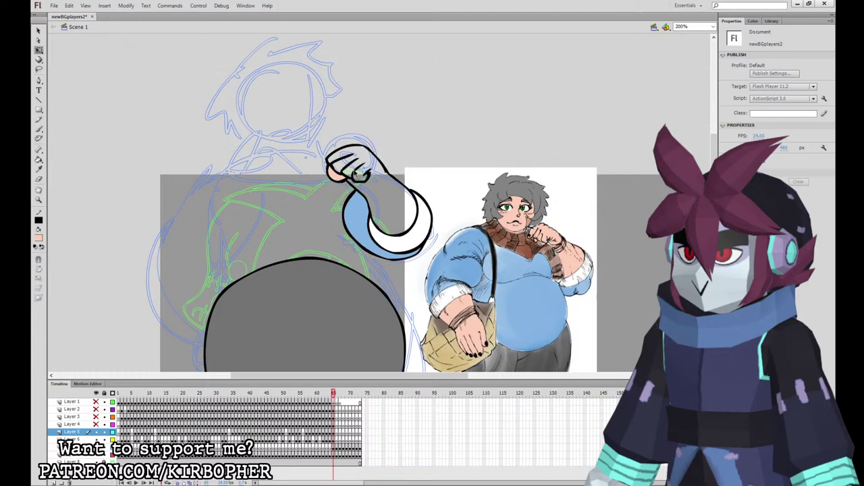
Fill the raised fist and forearm with the skin tone and show Layers 1 to 4 again.
click(39, 160)
click(390, 194)
key(ctrl+minus)
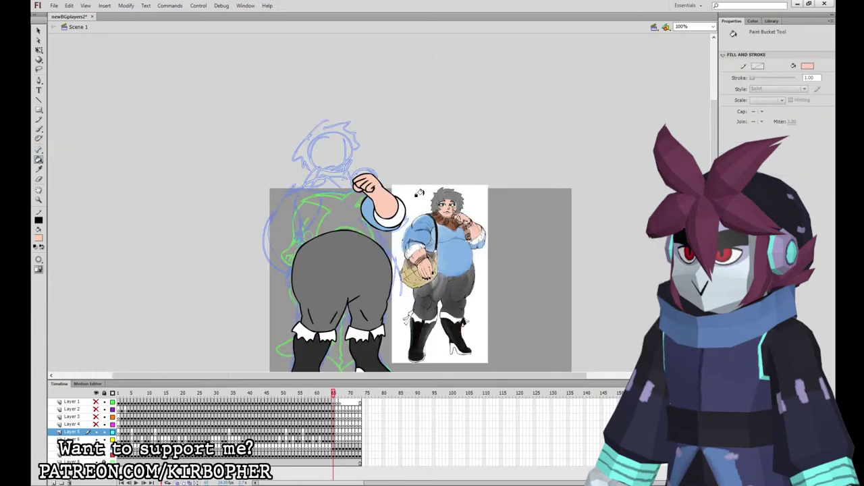
drag(97, 403, 96, 425)
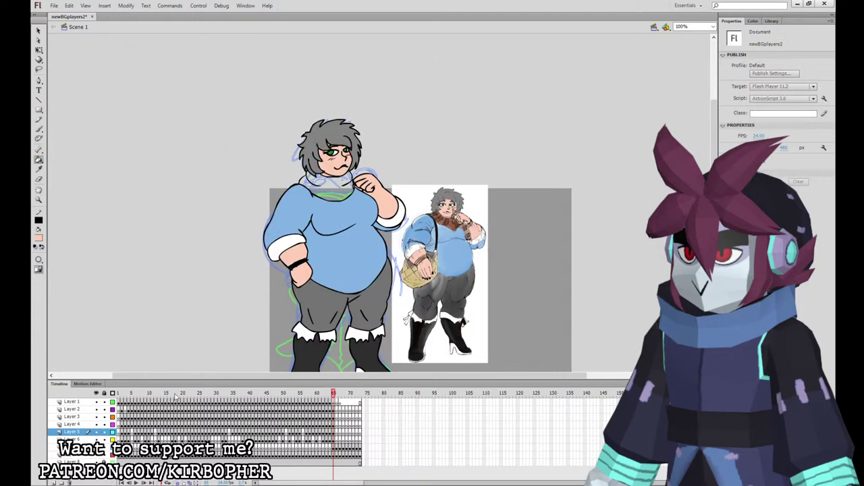
On Layer 4 at frame 65, ink the outline of the scarf's hanging tail in black with the Brush tool.
click(39, 128)
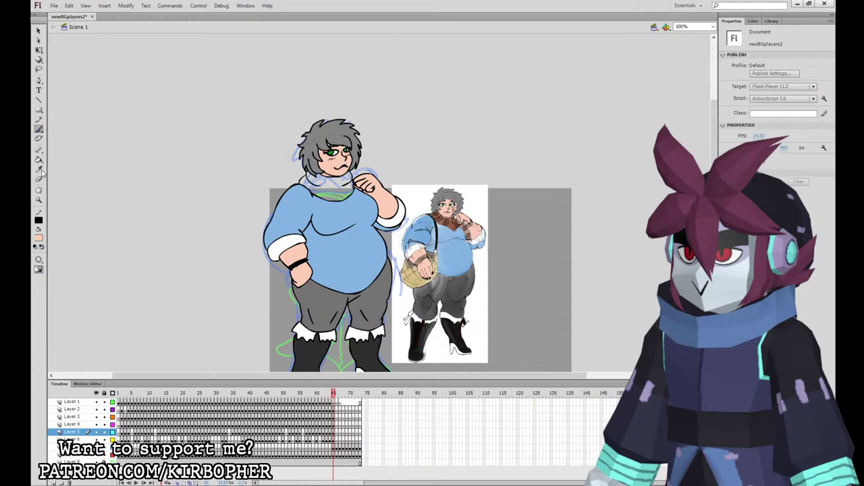
click(53, 263)
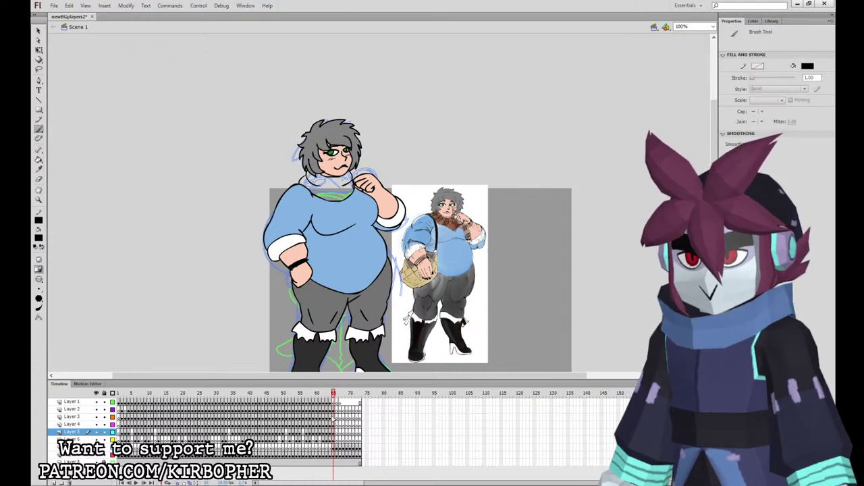
click(332, 425)
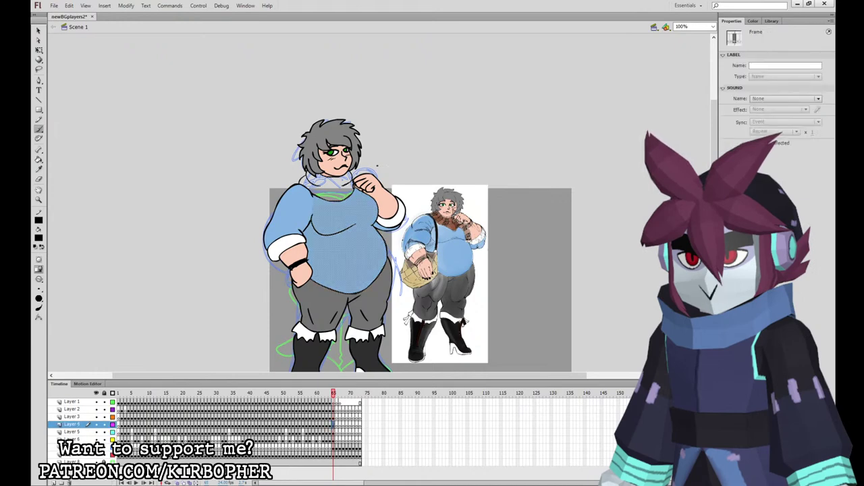
mouse_move(364, 208)
mouse_down()
mouse_move(367, 217)
mouse_move(359, 204)
mouse_up()
key(ctrl+z)
key(Escape)
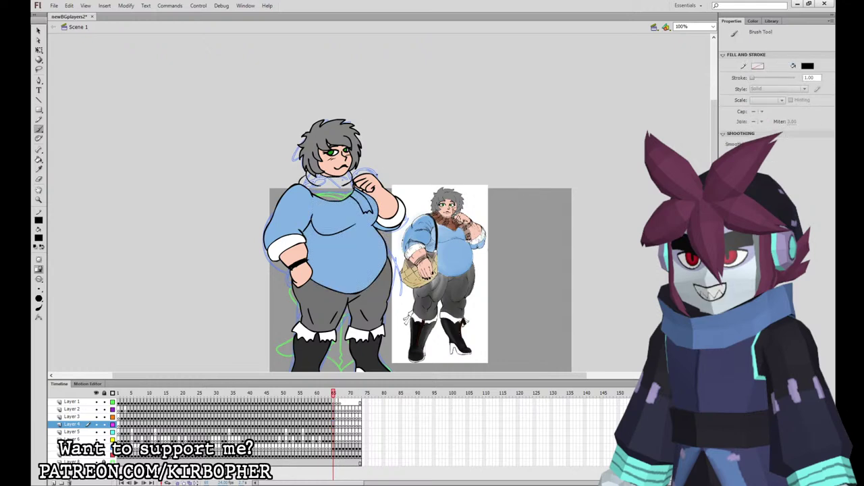
Fill the scarf and its hanging tail with the reddish brown sampled from the reference picture.
click(39, 169)
click(451, 227)
click(349, 193)
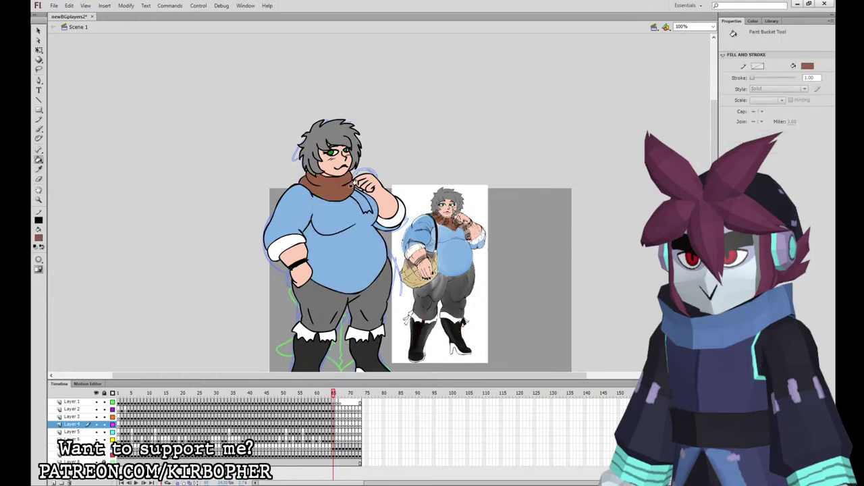
click(354, 189)
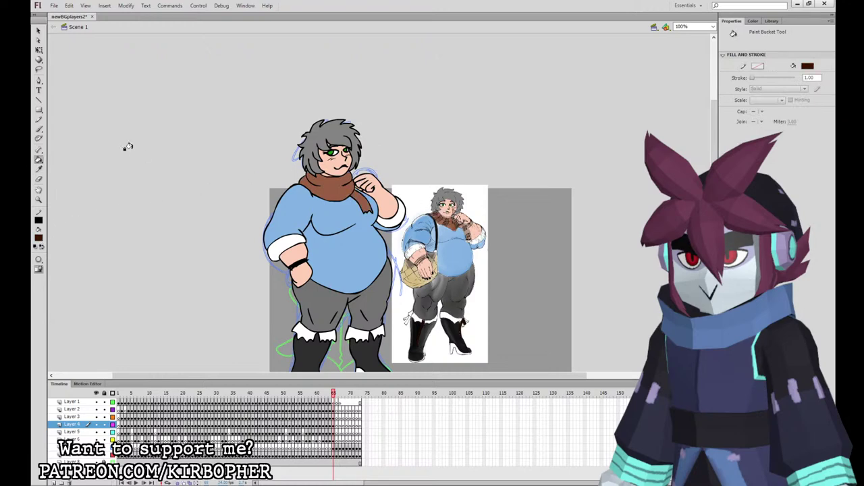
Select the scarf's brown fill and paint dark brown stripes across the neck wrap and the tail.
key(q)
click(366, 206)
key(Return)
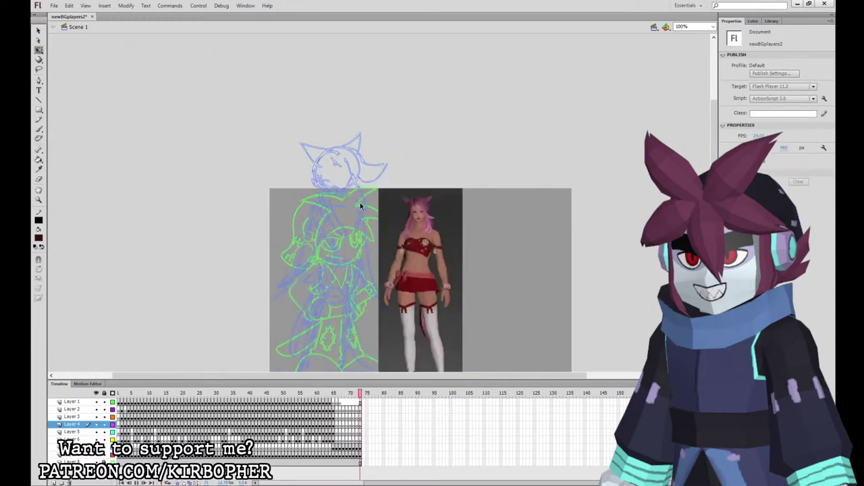
click(353, 198)
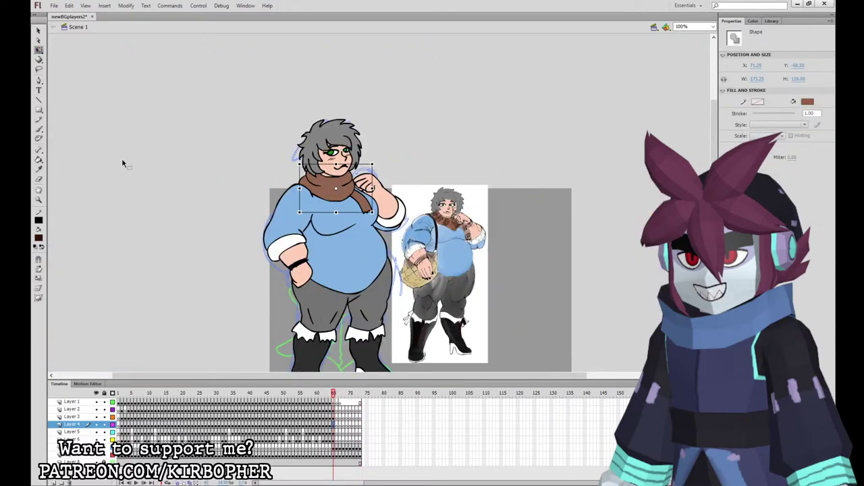
click(39, 129)
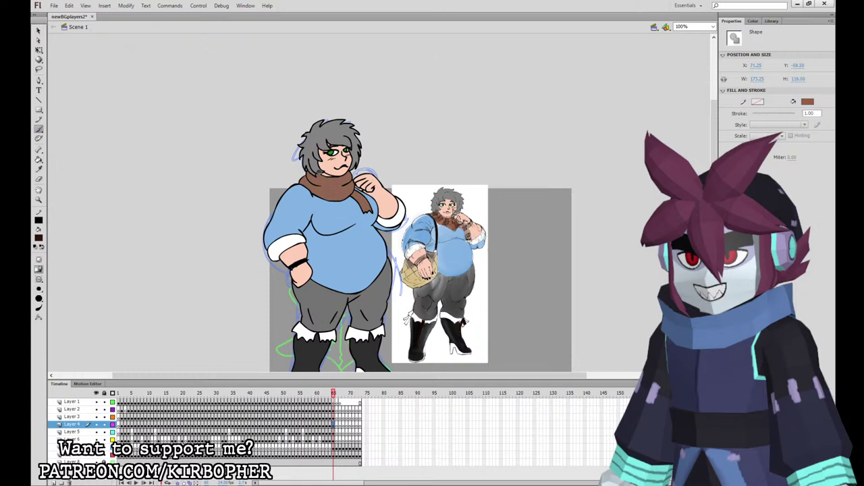
mouse_move(317, 183)
mouse_down()
mouse_move(310, 167)
mouse_move(328, 185)
mouse_move(330, 205)
mouse_up()
drag(339, 173, 346, 202)
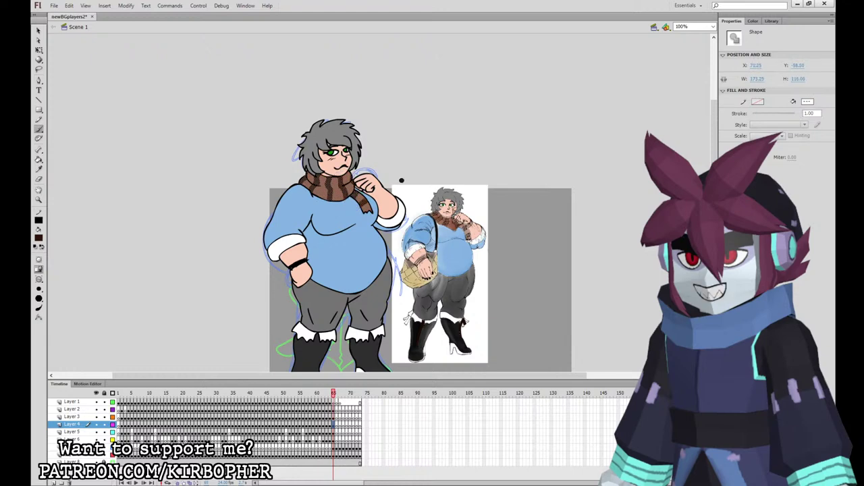
click(38, 50)
click(144, 111)
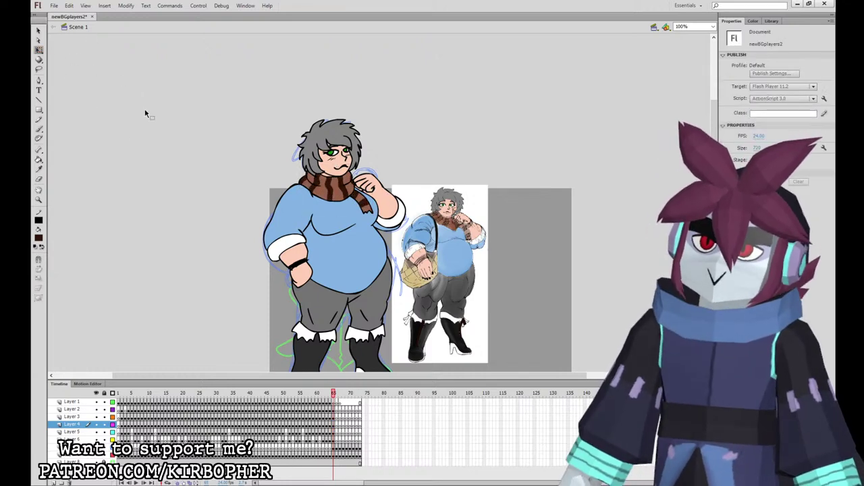
On Layer 5 at frame 65, paint a black bracelet around the wrist of the raised hand.
mouse_move(520, 287)
mouse_down()
mouse_move(509, 241)
mouse_move(508, 250)
mouse_up()
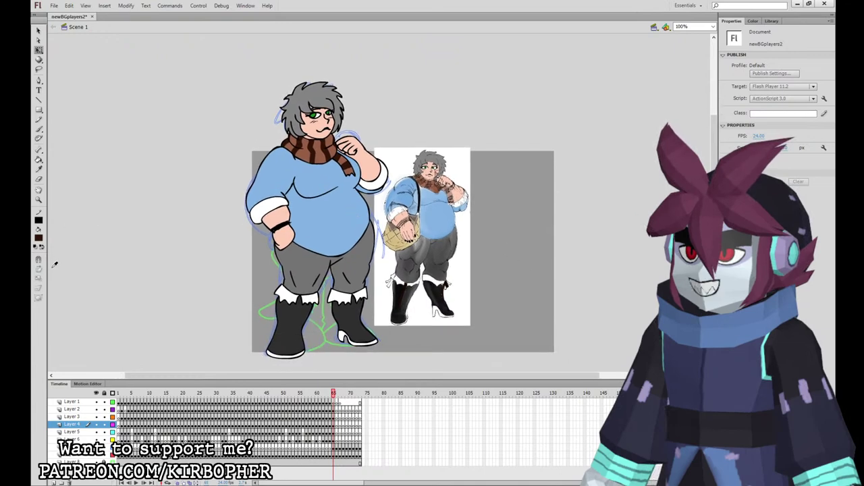
key(b)
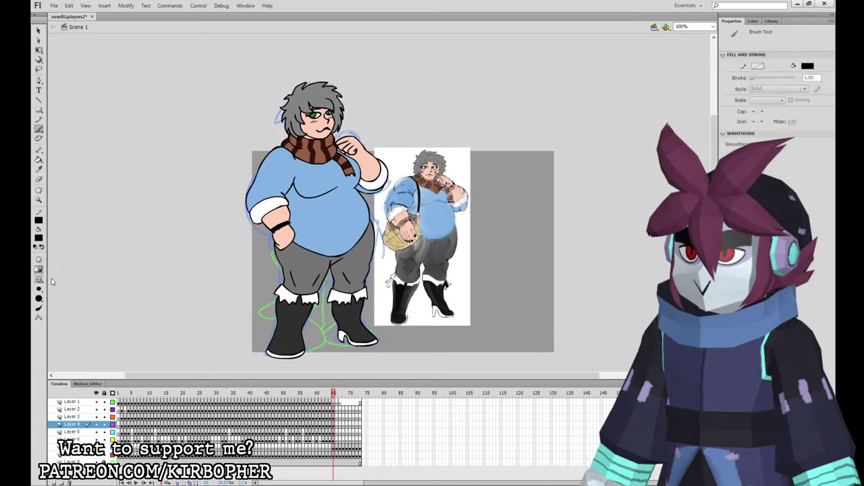
click(334, 431)
drag(364, 151, 357, 160)
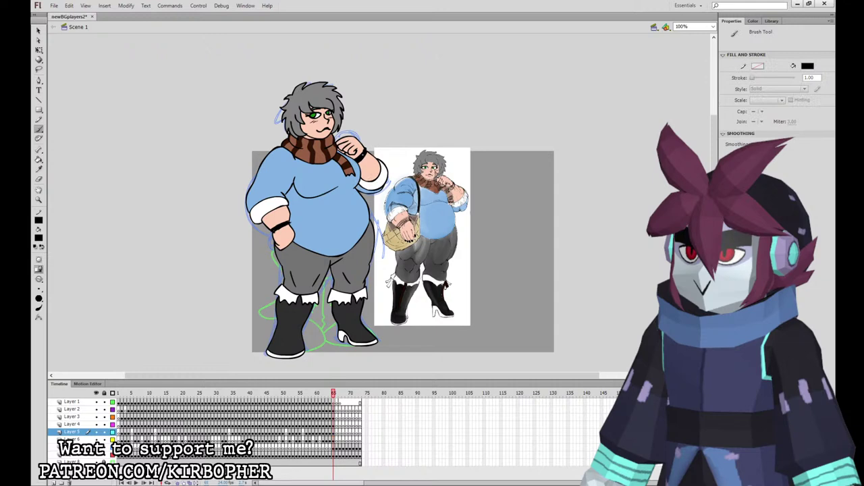
Convert the head on Layer 2 at frame 65 into a symbol and place its pivot point at the neck.
click(333, 410)
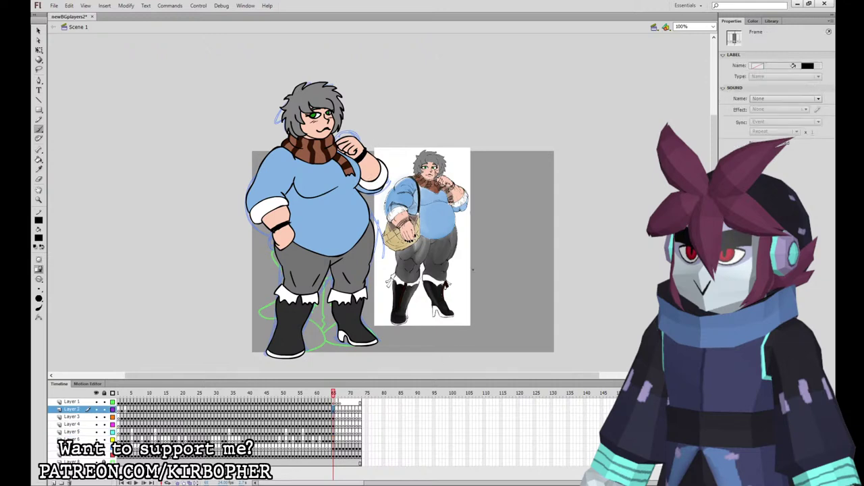
click(771, 21)
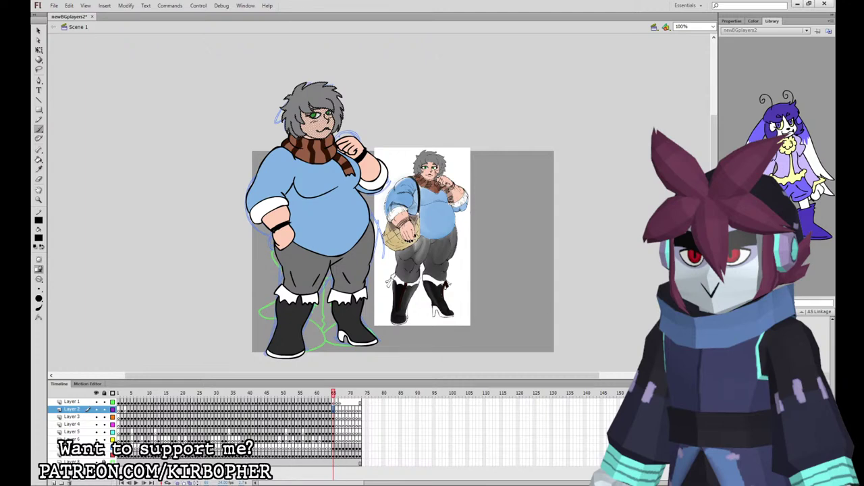
click(752, 354)
click(334, 399)
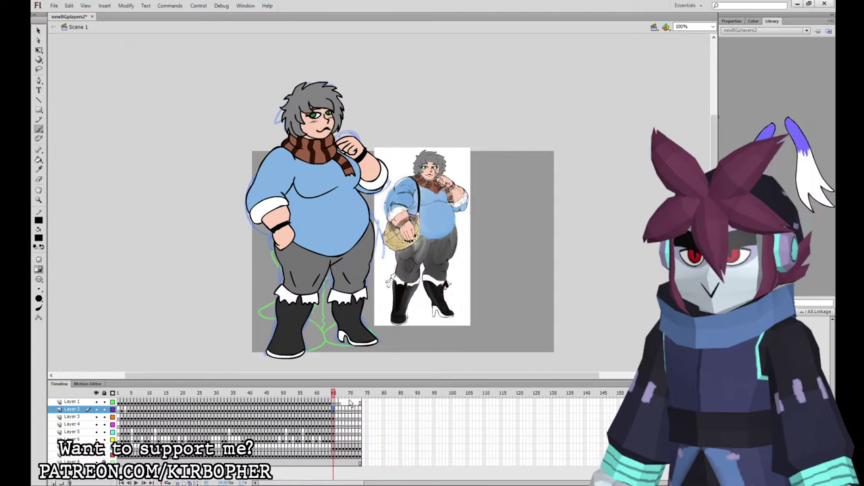
click(334, 410)
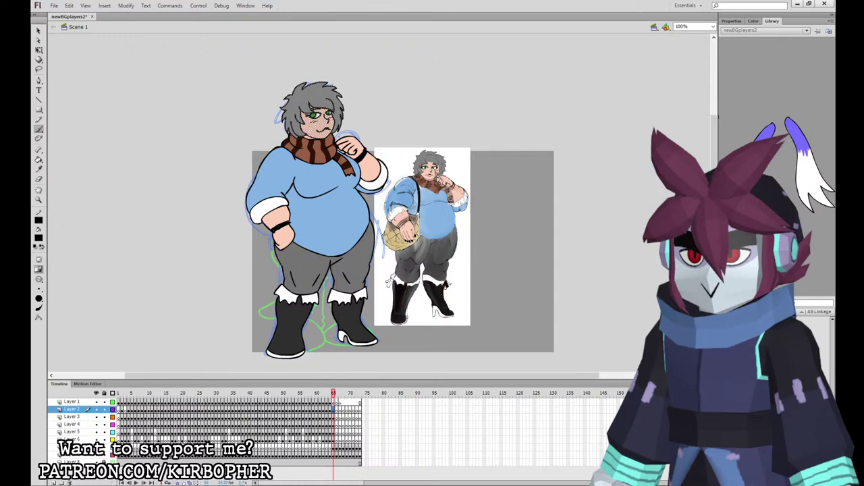
key(Return)
click(38, 50)
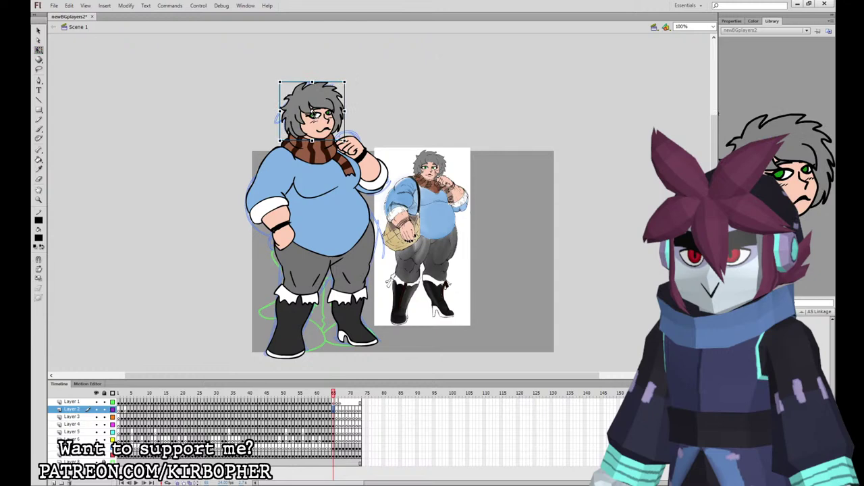
Convert the lowered arm on Layer 3 into a symbol and move its pivot point toward the shoulder.
click(333, 416)
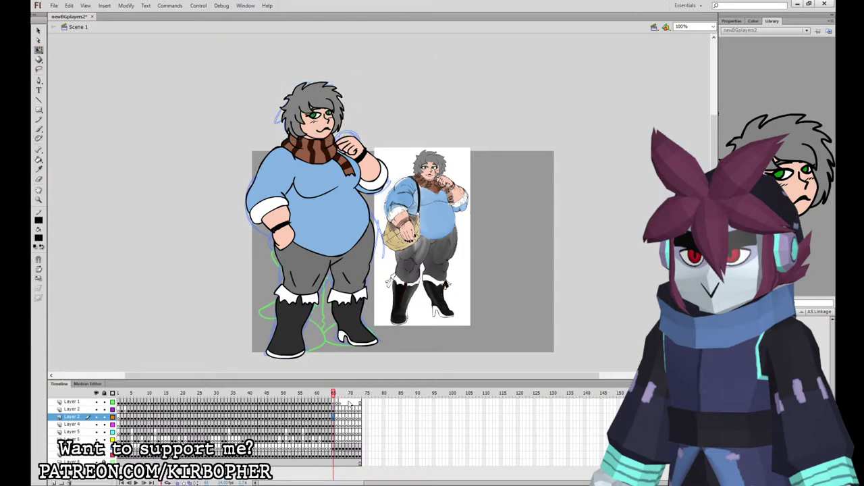
click(270, 202)
key(F8)
key(Return)
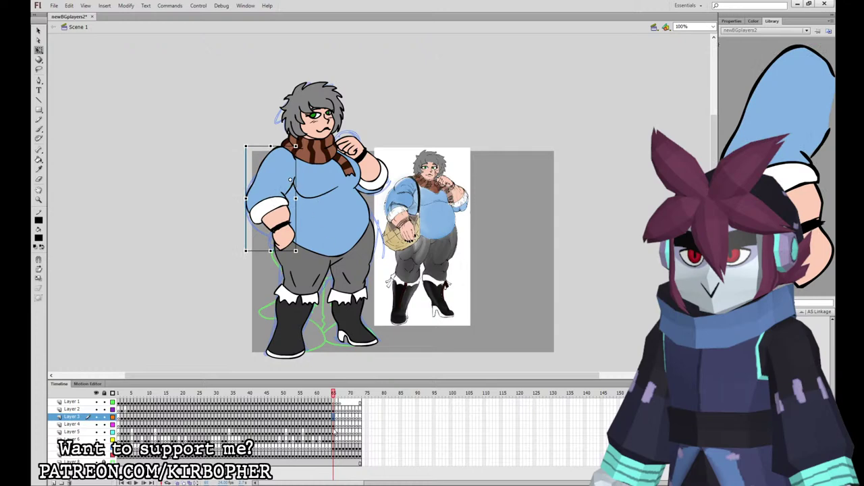
Convert the torso and scarf on Layer 4 into a symbol and move its pivot point down to the waist.
click(333, 425)
click(320, 196)
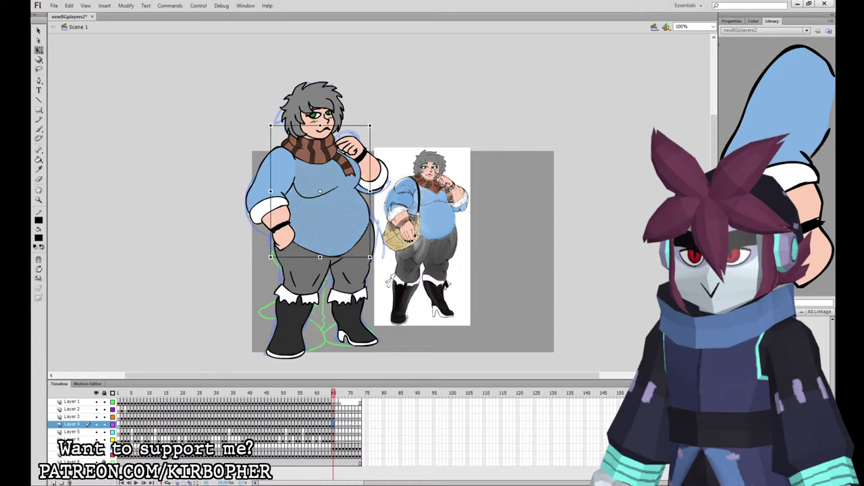
key(F8)
key(Return)
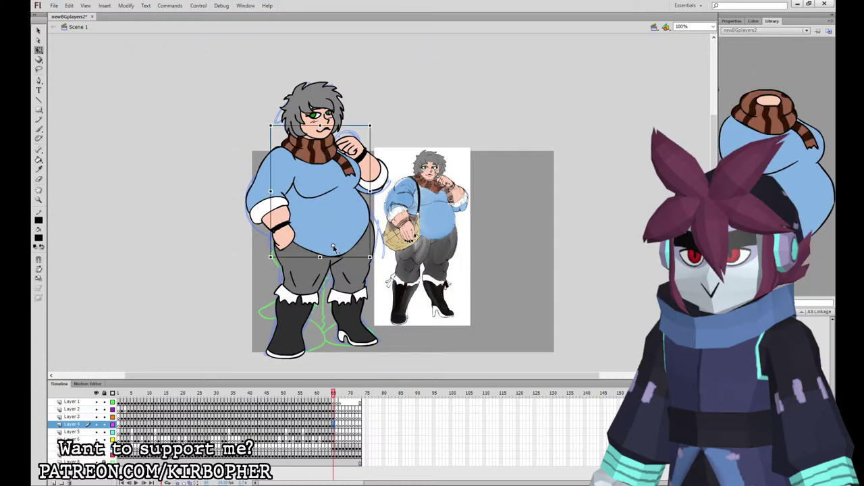
Convert the raised arm on Layer 5 into a symbol and move its pivot point toward the body.
click(368, 169)
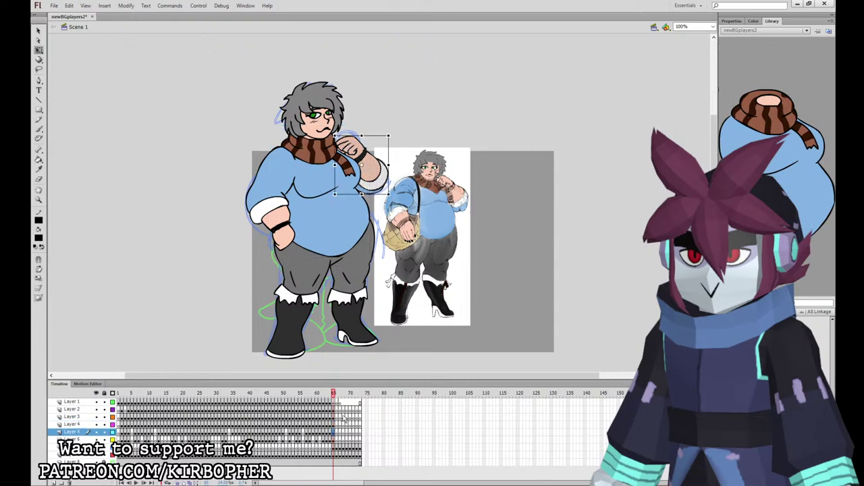
key(F8)
key(Return)
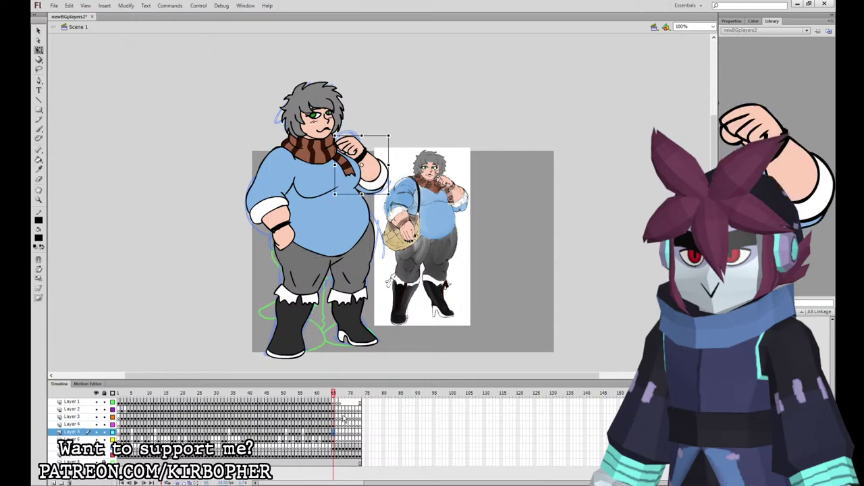
drag(361, 165, 343, 161)
Convert the trousers and boots on Layer 6 into a symbol and move its pivot point down between the feet.
click(334, 440)
click(345, 430)
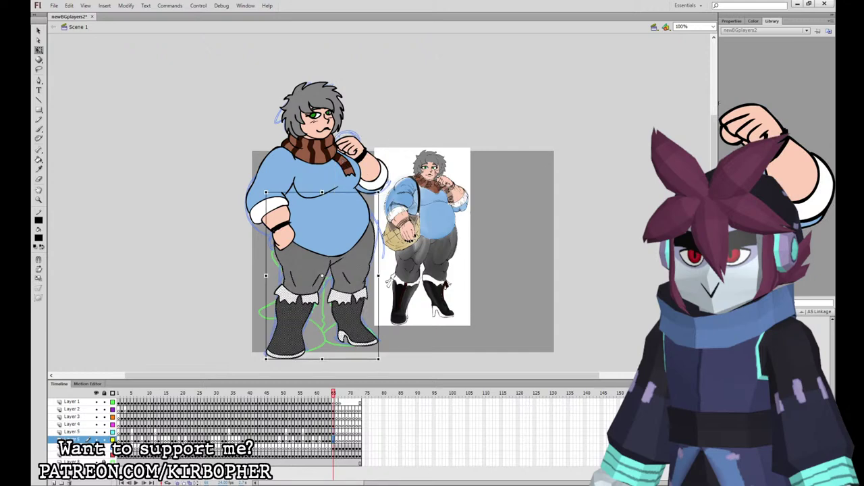
key(F8)
key(Return)
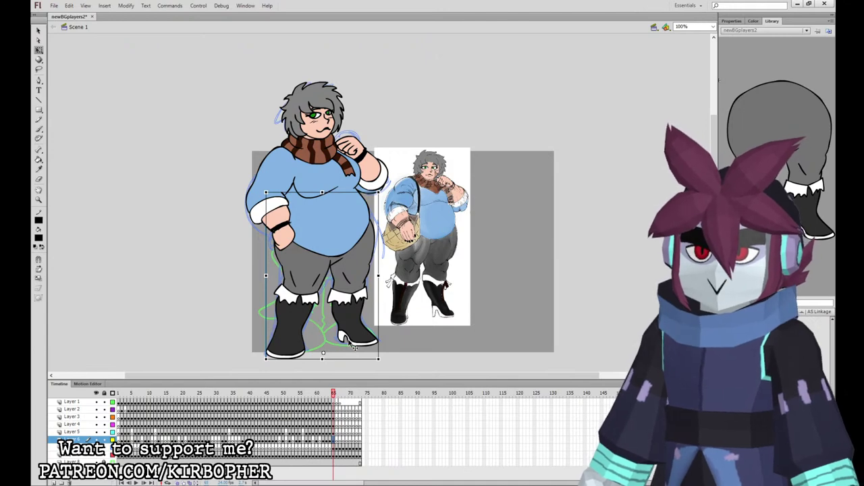
Move the character's five body-part layers from frame 65 into a new backer159 game sprite symbol.
shift+click(335, 410)
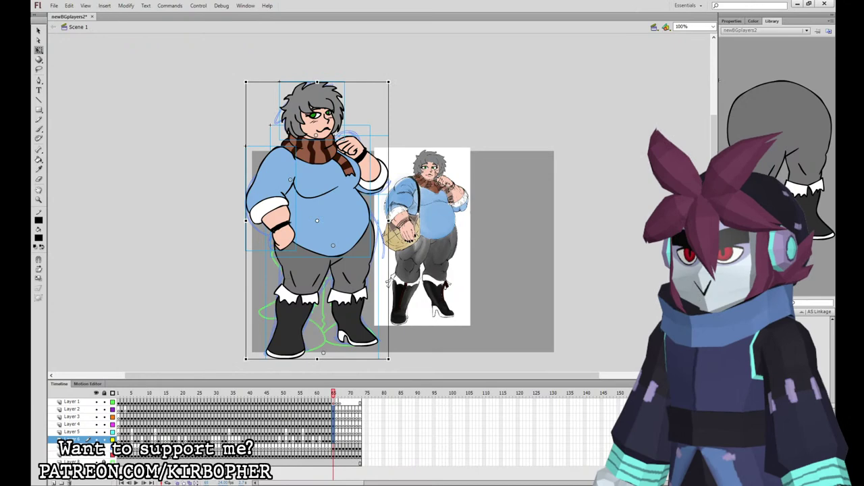
key(Return)
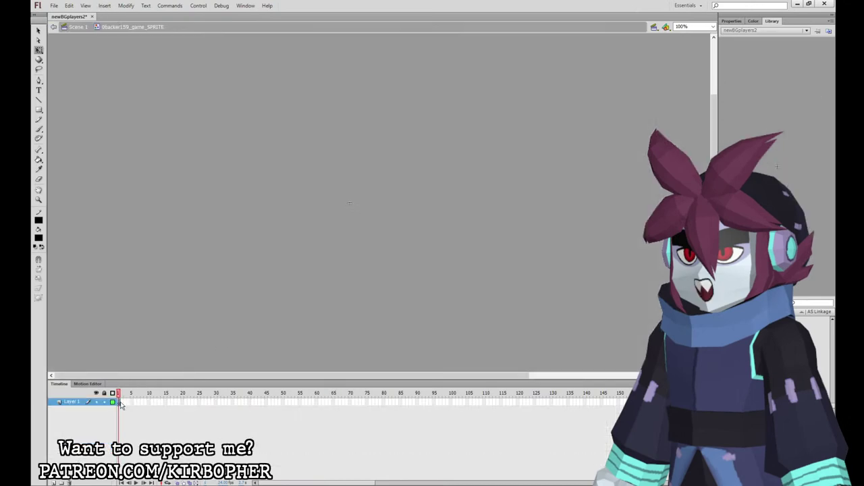
key(ctrl+alt+v)
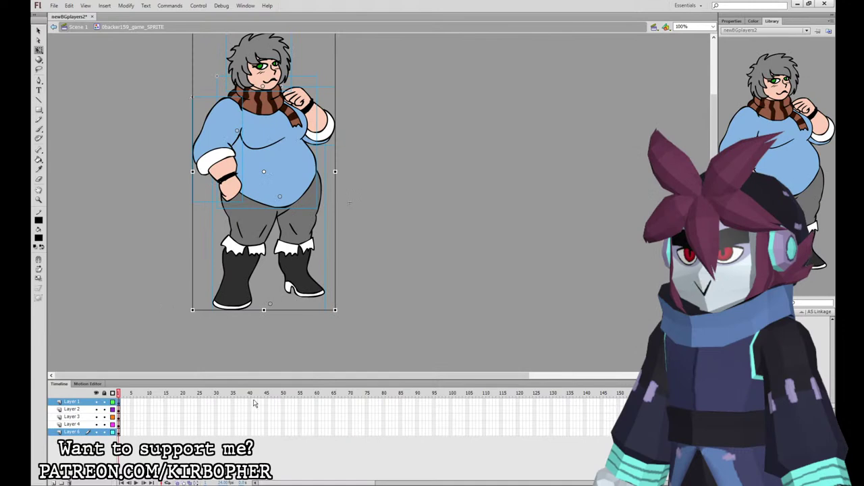
Insert keyframes at frames 41 and 21 on all five layers of the sprite symbol.
drag(253, 402, 253, 432)
key(F6)
drag(186, 402, 187, 432)
key(F6)
At frame 21, skew the legs slightly and tilt the raised arm and the lowered arm a little.
click(313, 268)
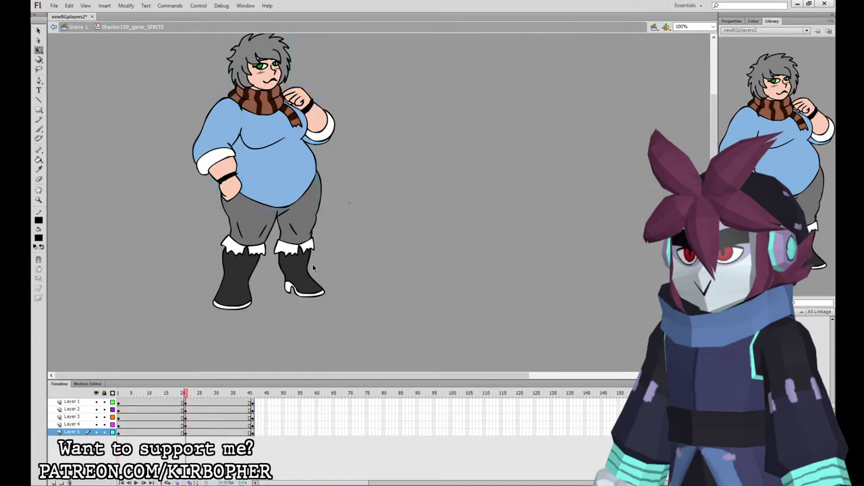
click(313, 268)
scroll(339, 271, up, 2)
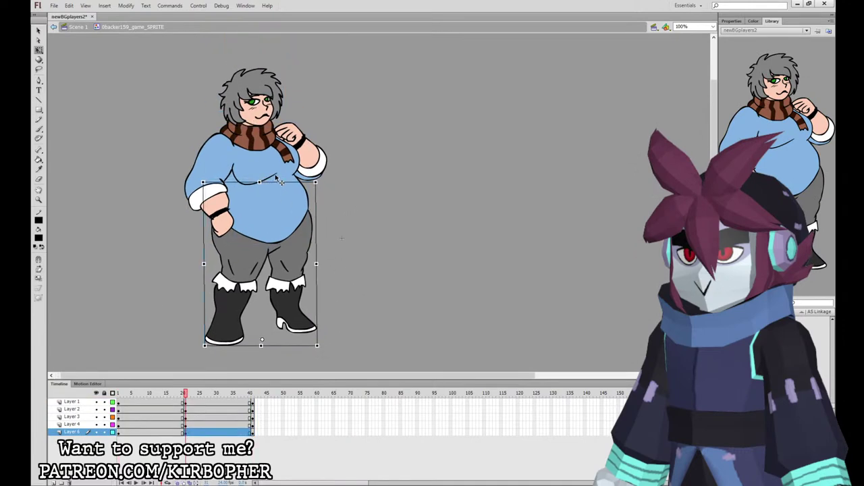
click(307, 129)
click(310, 148)
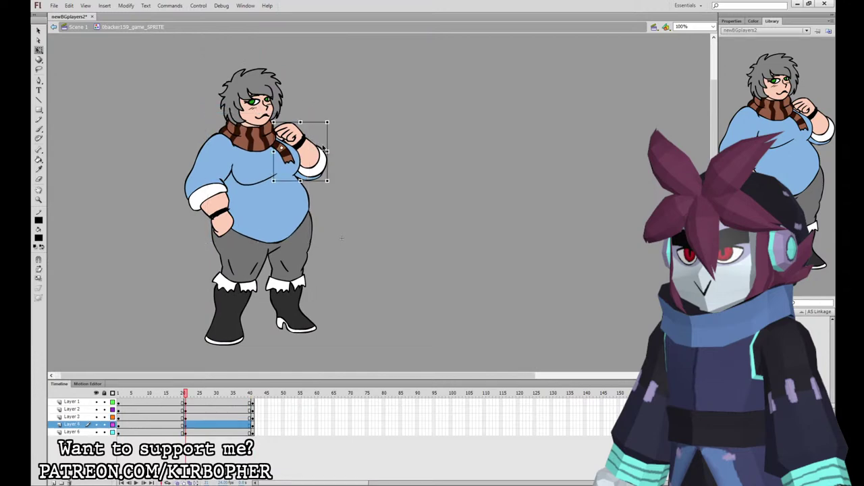
click(222, 203)
drag(185, 161, 184, 163)
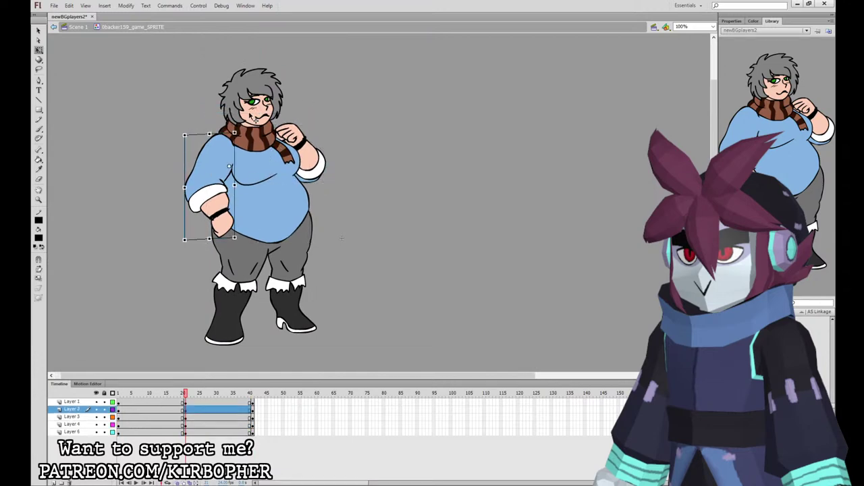
Rotate the head slightly at frame 21 and nudge it down a few pixels.
click(257, 91)
drag(290, 68, 292, 69)
key(Down)
key(Down)
key(Down)
key(Down)
key(Down)
Select the character's head and upper body at frame 21, nudge them down slightly and compare with frame 20.
drag(190, 393, 189, 393)
drag(197, 85, 356, 160)
key(Down)
key(Down)
click(183, 393)
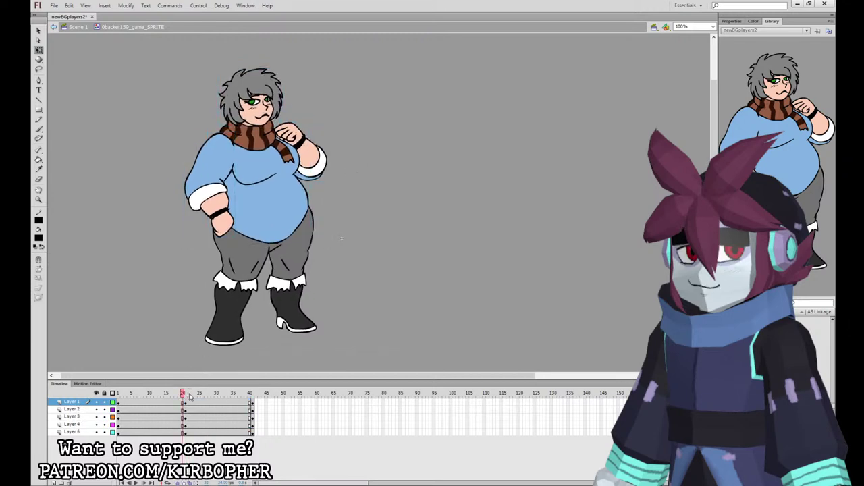
Insert keyframes at frames 11 and 31 on all five layers and apply classic tweens between the keyframes.
click(189, 393)
drag(184, 393, 202, 431)
drag(220, 402, 219, 432)
key(F6)
key(F6)
drag(153, 403, 119, 432)
Set the tween easing to 100 on all layers for the spans from frames 31 to 40 and 11 to 20.
click(733, 22)
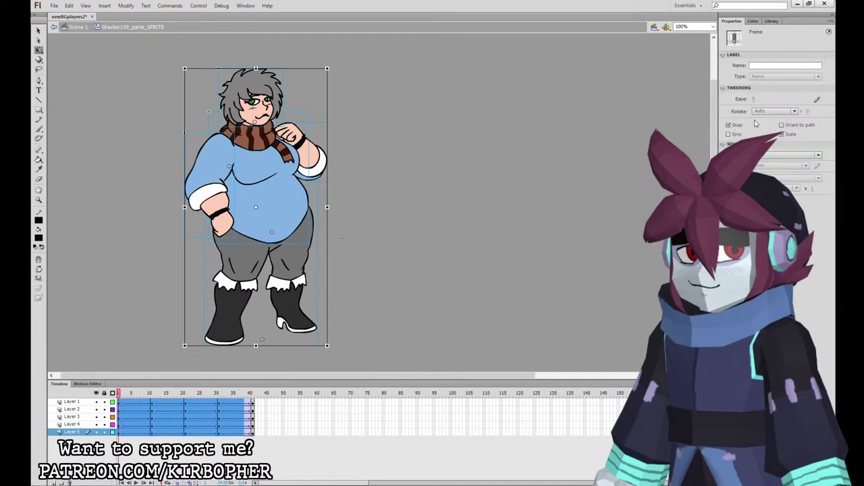
drag(247, 431, 246, 403)
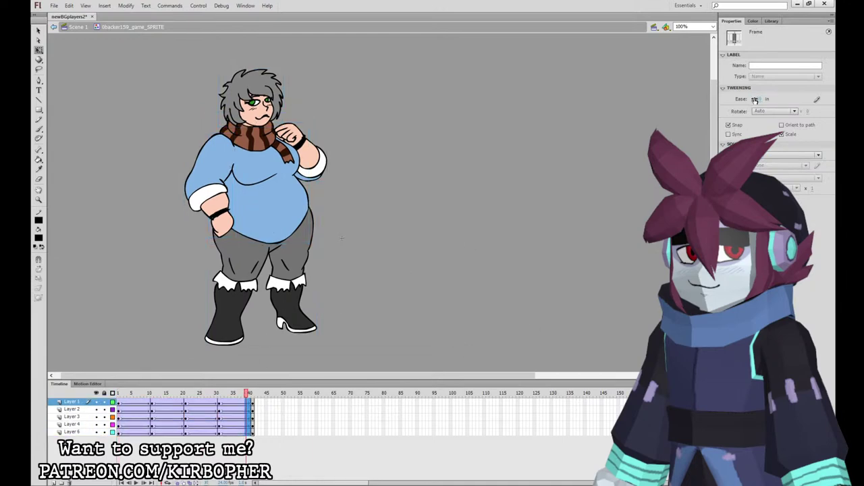
click(756, 100)
text(100)
key(Return)
drag(169, 404, 179, 432)
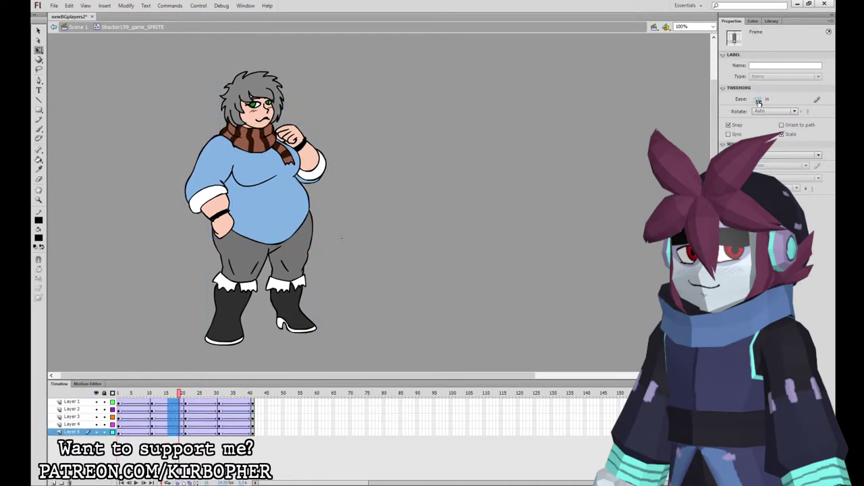
drag(758, 102, 819, 56)
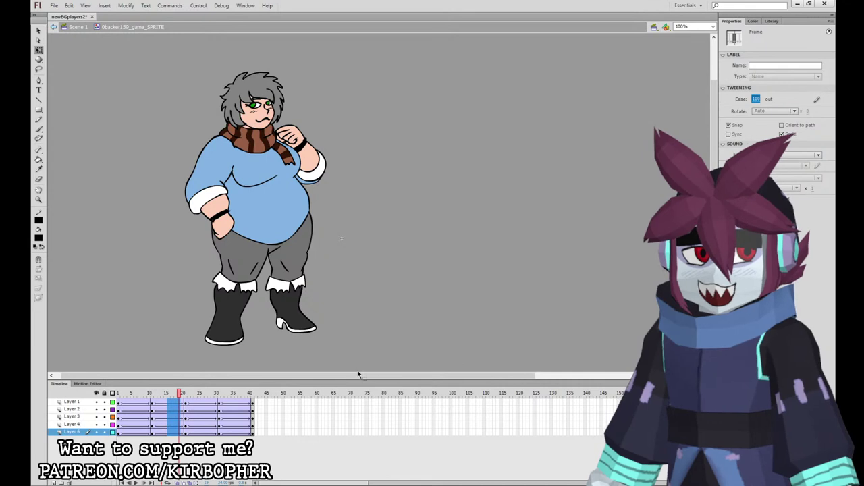
Convert frames 1 to 40 to keyframes on all five layers and clear every second keyframe so each pose holds for two frames.
drag(250, 432, 120, 403)
key(F6)
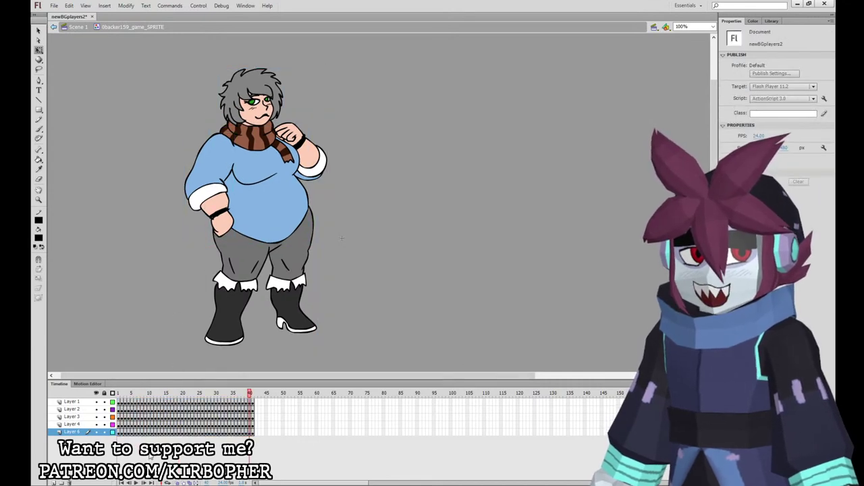
click(127, 402)
drag(126, 404, 256, 403)
key(shift+F6)
key(shift+F6)
key(shift+F6)
key(shift+F6)
key(shift+F6)
key(.)
key(.)
key(shift+F6)
key(shift+F6)
key(shift+F6)
key(shift+F6)
key(shift+F6)
key(shift+F6)
key(shift+F6)
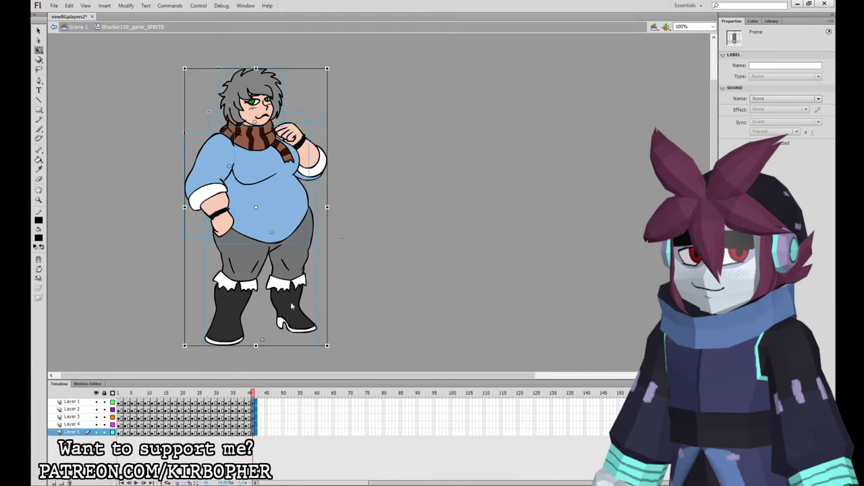
Remove the extra frame 41 from all five layers and play back the idle loop.
key(shift+F5)
click(413, 305)
key(Return)
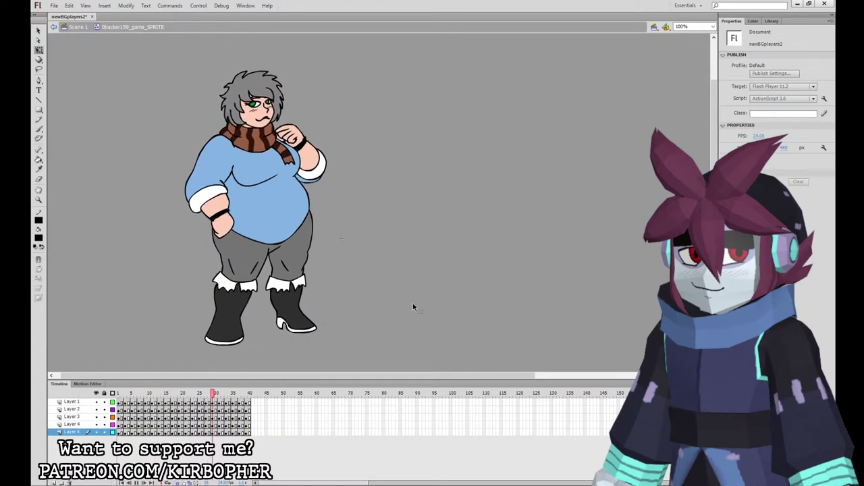
key(Return)
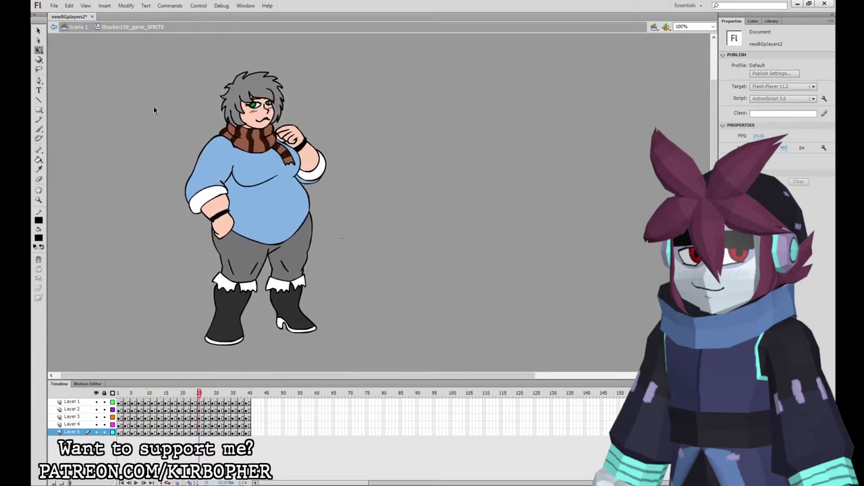
Return to Scene 1 and go to frame 64 on Layer 1.
click(79, 27)
click(332, 408)
click(331, 402)
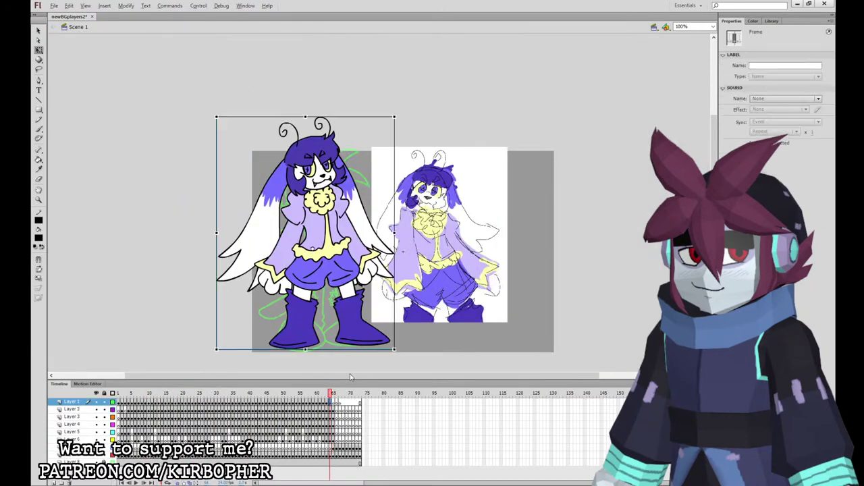
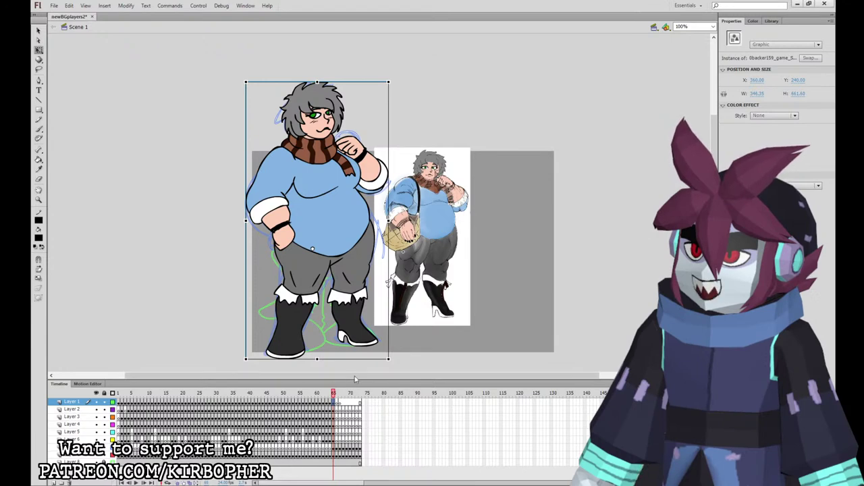
Extend all layers by one frame at frame 65, delete the old reference image and insert blank keyframes at frame 66 on the upper layers.
click(343, 409)
drag(333, 403, 334, 460)
key(F5)
click(334, 455)
key(Delete)
drag(337, 402, 337, 439)
key(F7)
Paste the red-hoodie character's reference image at frame 66, flip it vertically and place it beside the green guide figure.
click(337, 455)
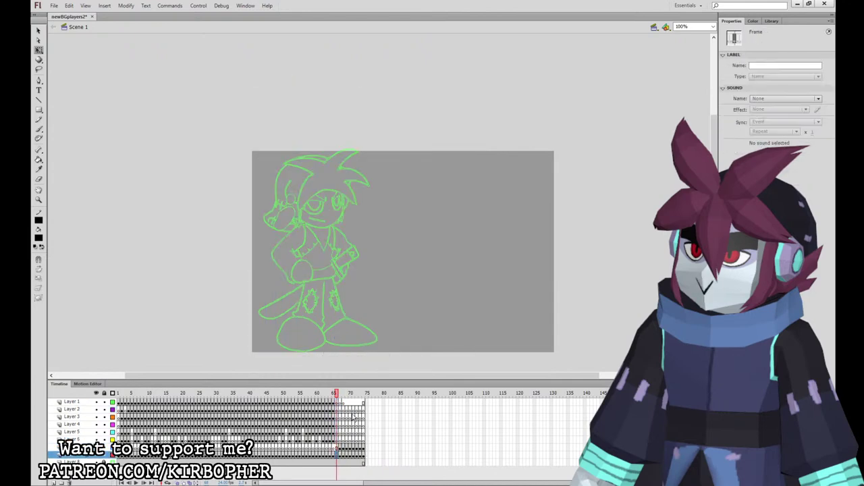
key(ctrl+v)
click(127, 7)
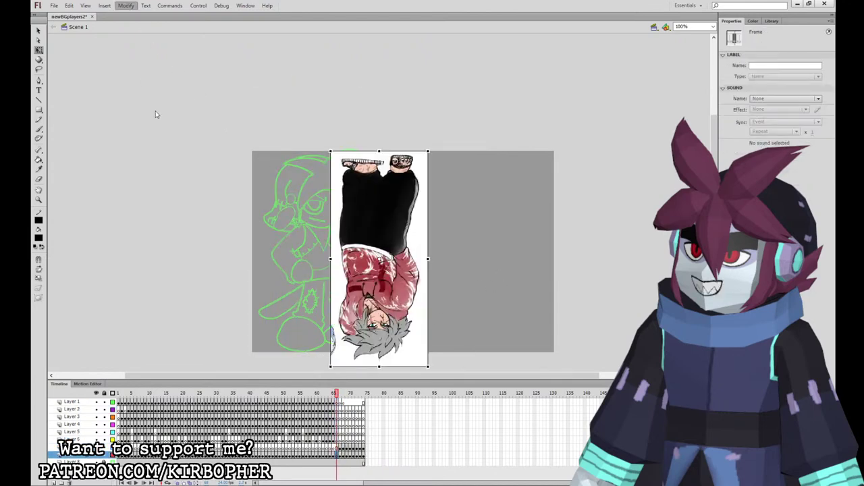
drag(401, 227, 448, 204)
click(498, 198)
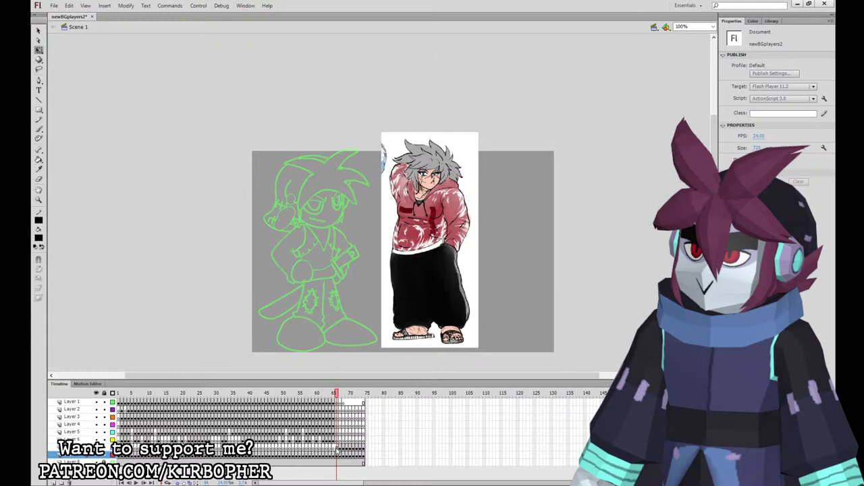
Convert frames 68 to 74 on Layer 1 to blank keyframes.
click(341, 403)
drag(344, 404, 364, 403)
key(F7)
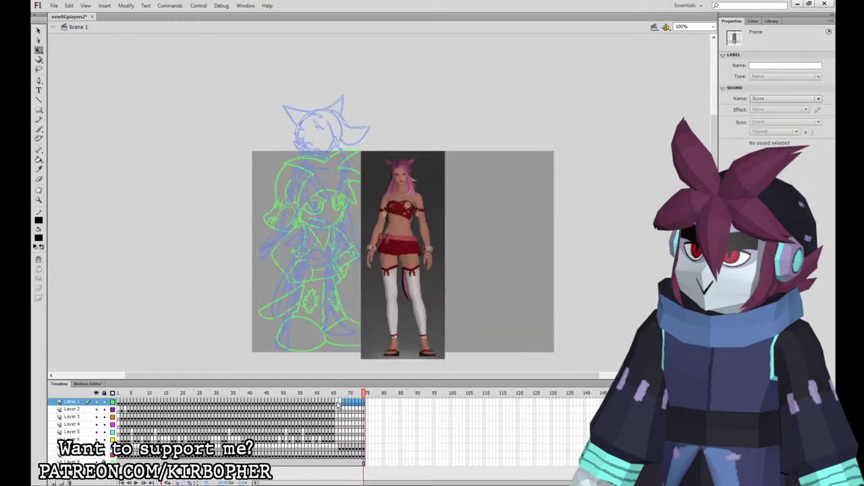
Set the Brush tool's fill to blue and make frame 66 of the sketch layer active.
click(337, 403)
click(337, 447)
click(338, 445)
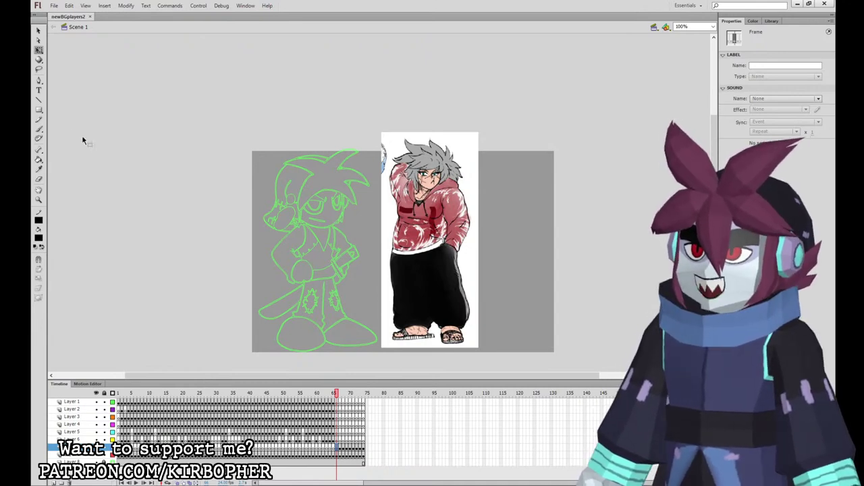
click(39, 128)
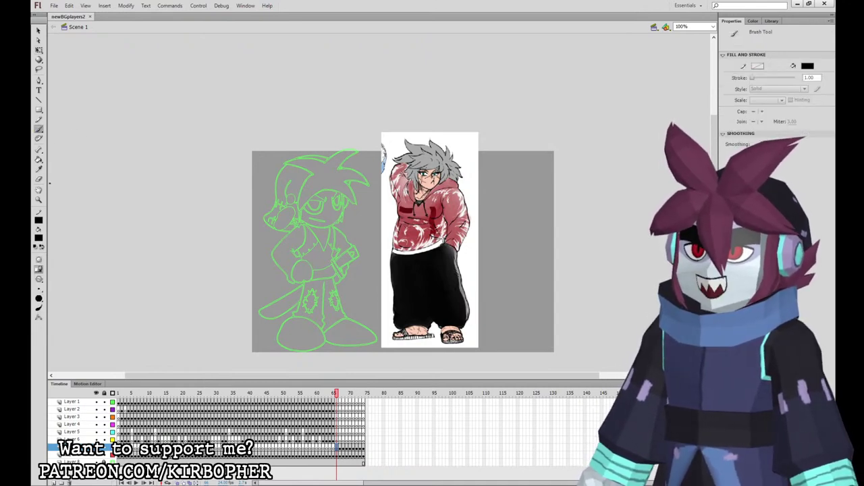
click(58, 287)
click(43, 279)
click(52, 298)
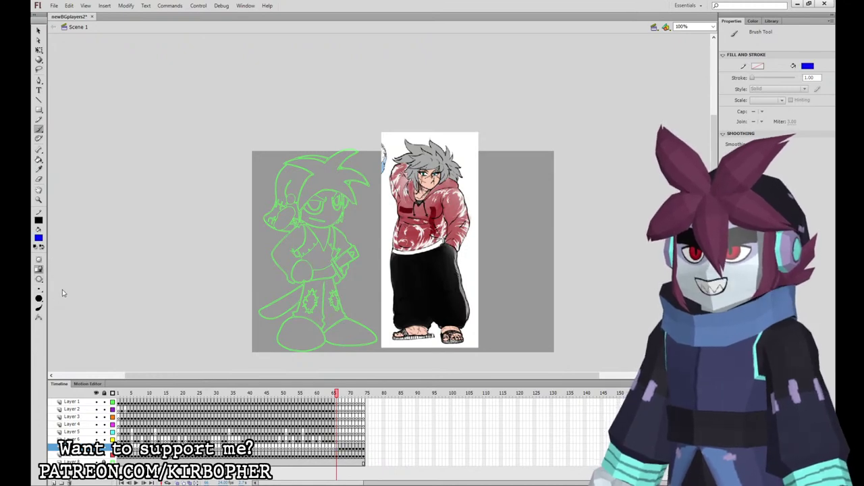
click(334, 447)
click(337, 446)
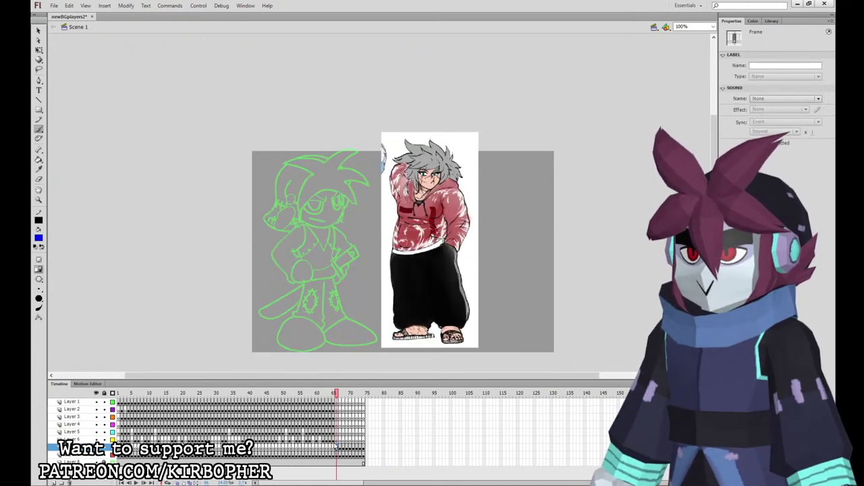
Sketch the new character's circular head and chin in blue over the top of the green guide figure.
mouse_move(297, 160)
mouse_down()
mouse_move(322, 134)
mouse_move(327, 139)
mouse_up()
key(q)
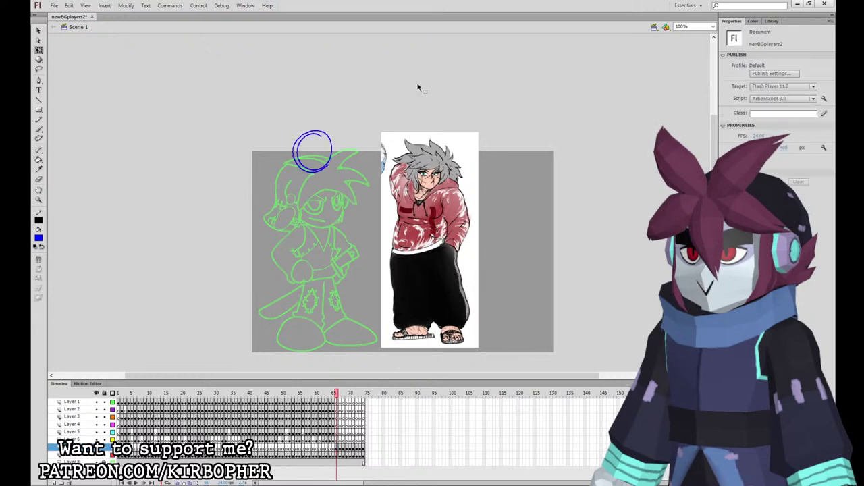
click(309, 170)
key(b)
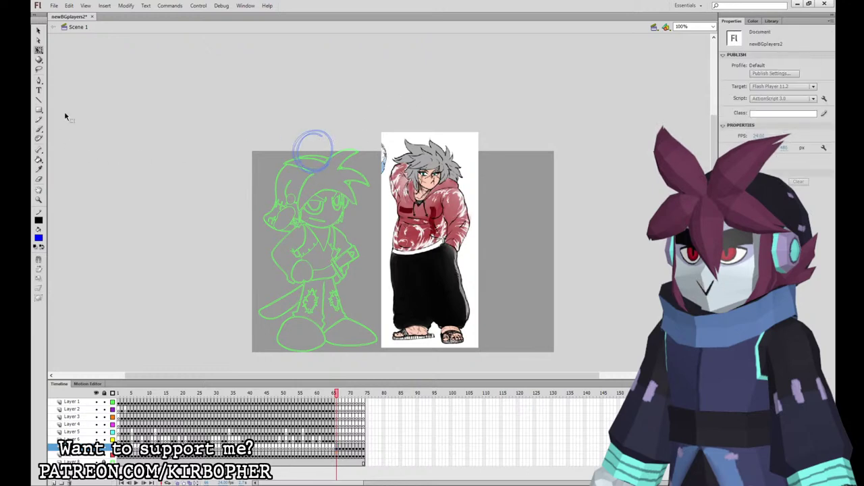
click(333, 448)
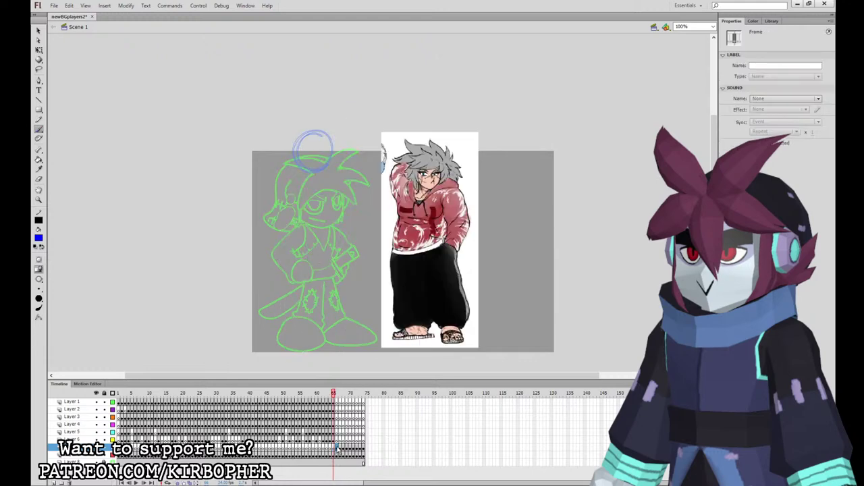
click(336, 448)
click(307, 169)
mouse_move(305, 169)
mouse_down()
mouse_move(318, 178)
mouse_move(328, 127)
mouse_up()
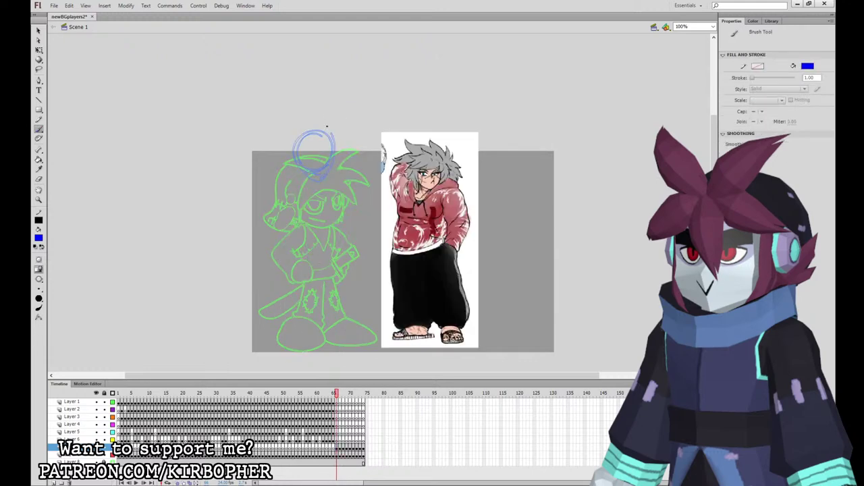
Rough out the shoulders, torso, hoodie neckline and both arms in blue below the head.
mouse_move(340, 174)
mouse_down()
mouse_move(288, 180)
mouse_move(283, 209)
mouse_up()
mouse_move(285, 209)
mouse_down()
mouse_move(293, 232)
mouse_move(288, 240)
mouse_move(313, 261)
mouse_move(349, 239)
mouse_up()
mouse_move(324, 196)
mouse_down()
mouse_move(340, 170)
mouse_move(334, 195)
mouse_move(295, 202)
mouse_up()
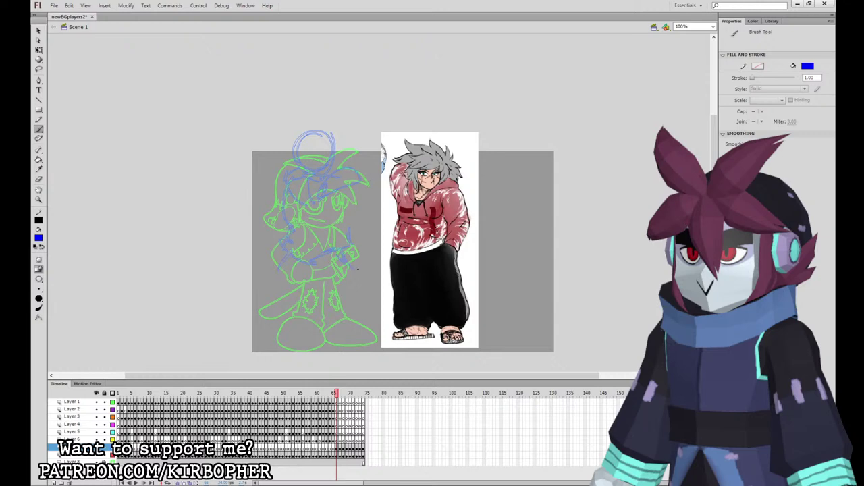
mouse_move(351, 270)
mouse_down()
mouse_move(369, 249)
mouse_move(351, 187)
mouse_move(345, 225)
mouse_up()
drag(286, 183, 278, 206)
drag(267, 233, 278, 267)
drag(330, 226, 346, 214)
drag(322, 181, 305, 202)
drag(305, 200, 305, 226)
Sketch the baggy trouser legs and feet in blue beneath the torso.
mouse_move(297, 245)
mouse_down()
mouse_move(275, 310)
mouse_move(314, 334)
mouse_up()
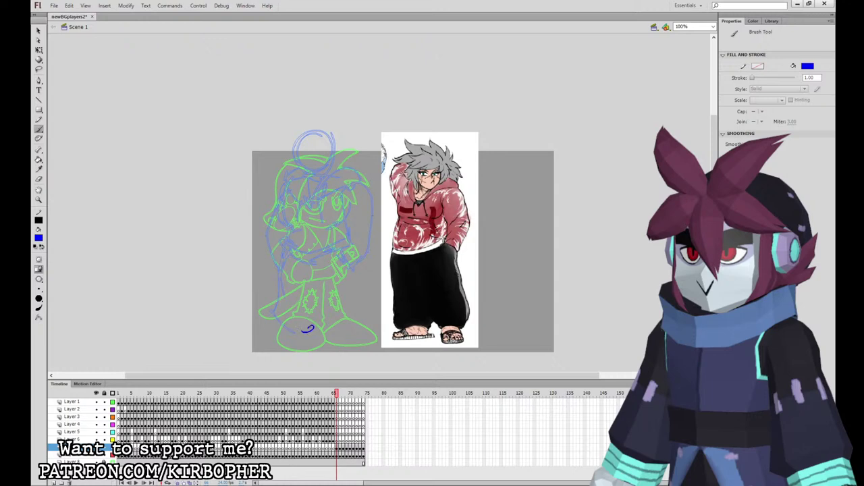
mouse_move(264, 315)
mouse_down()
mouse_move(284, 345)
mouse_move(309, 334)
mouse_move(328, 346)
mouse_move(360, 344)
mouse_move(307, 276)
mouse_move(313, 316)
mouse_move(326, 332)
mouse_move(354, 320)
mouse_up()
key(ctrl+z)
mouse_move(351, 323)
mouse_down()
mouse_move(350, 258)
mouse_move(356, 289)
mouse_move(354, 264)
mouse_up()
drag(351, 252, 354, 266)
Sketch the spiky hair around the head and jagged strands running down both sides of the body.
mouse_move(338, 164)
mouse_down()
mouse_move(339, 134)
mouse_move(286, 151)
mouse_move(331, 144)
mouse_move(297, 121)
mouse_move(282, 133)
mouse_up()
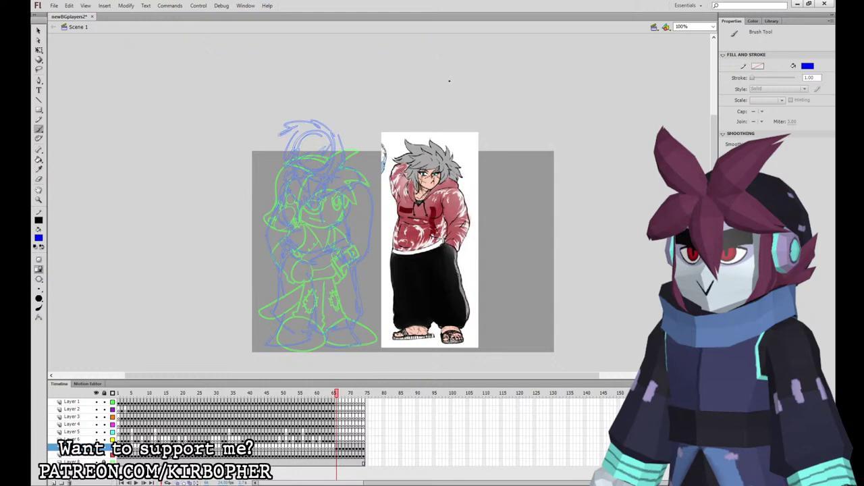
mouse_move(348, 133)
mouse_down()
mouse_move(313, 112)
mouse_move(262, 130)
mouse_move(275, 140)
mouse_move(275, 170)
mouse_up()
mouse_move(282, 173)
mouse_down()
mouse_move(267, 186)
mouse_move(276, 205)
mouse_up()
mouse_move(348, 131)
mouse_down()
mouse_move(368, 134)
mouse_move(360, 162)
mouse_up()
key(ctrl+z)
drag(289, 181, 261, 240)
drag(269, 253, 277, 282)
drag(356, 291, 378, 245)
drag(379, 225, 378, 206)
key(ctrl+z)
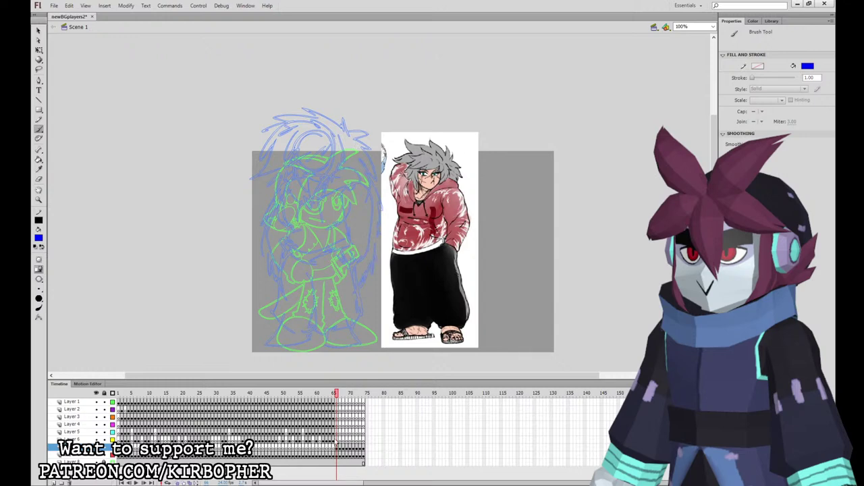
Scale the whole blue sketch down to about 299 by 541 px and nudge it slightly into position over the guide.
click(336, 447)
click(40, 52)
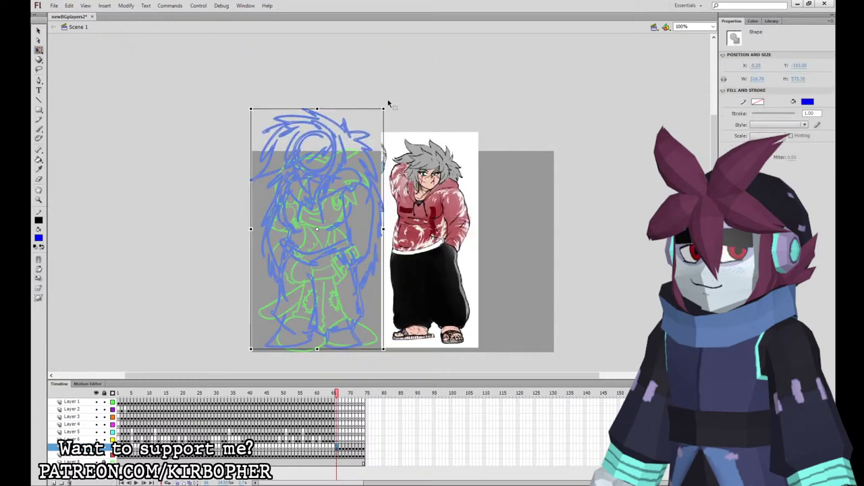
drag(384, 108, 376, 122)
key(Up)
key(Up)
key(Up)
key(Right)
key(Right)
key(Right)
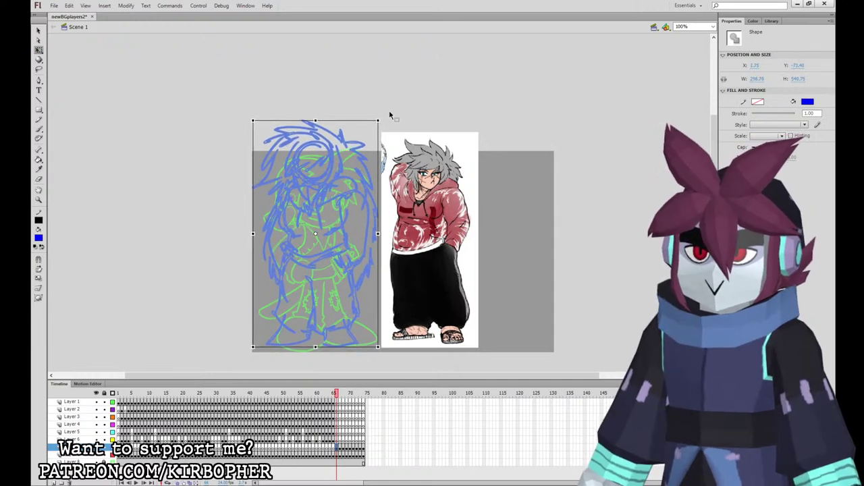
key(Left)
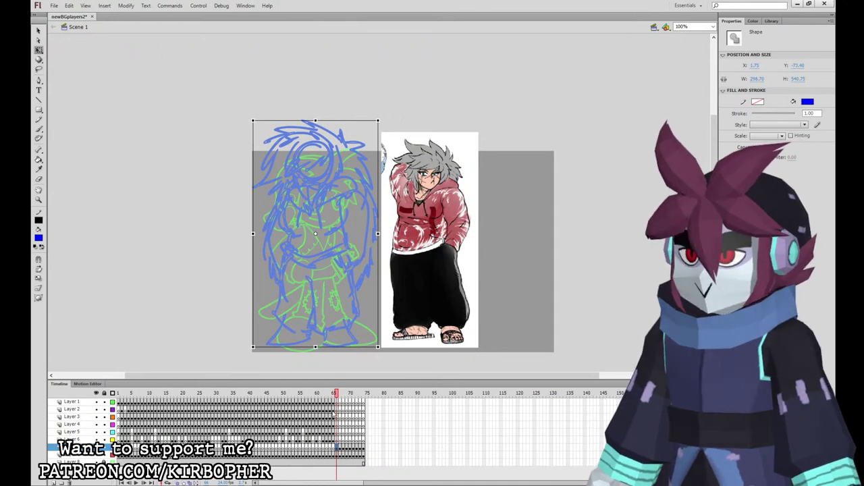
Ink the character's fringe, hair spikes and lower face outline in black with the Brush tool on Layer 2 at frame 66.
click(335, 409)
click(512, 249)
key(ctrl+=)
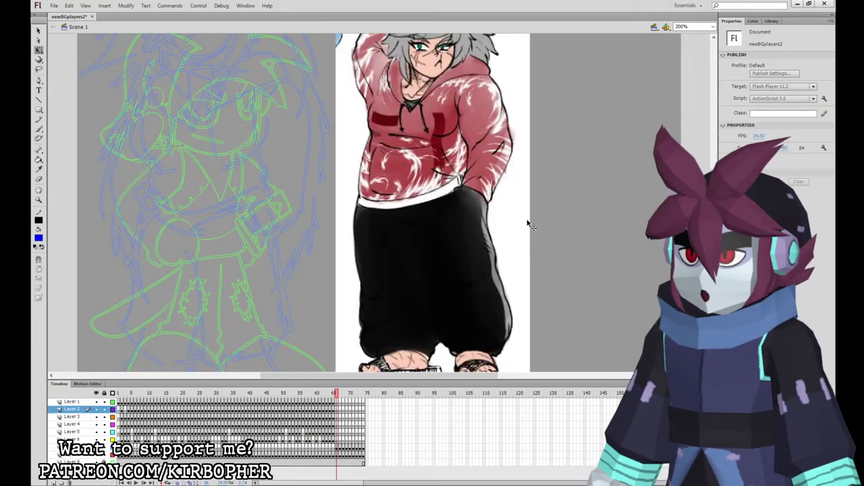
drag(527, 219, 619, 336)
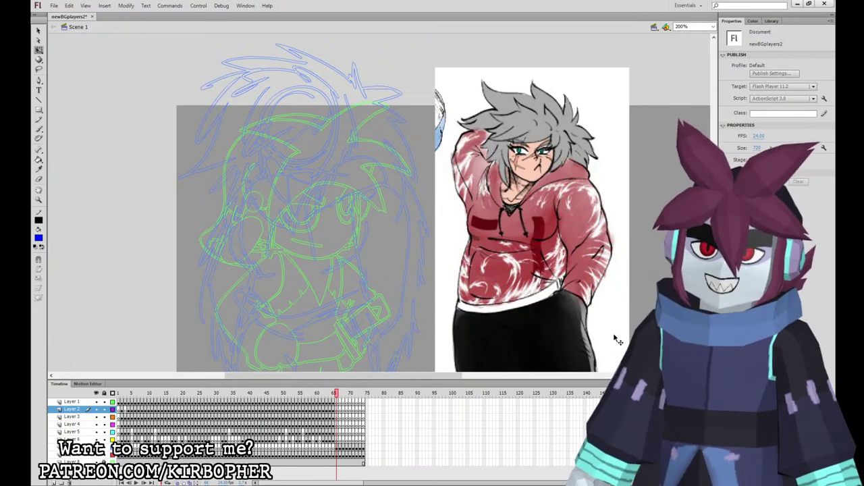
click(39, 128)
click(51, 266)
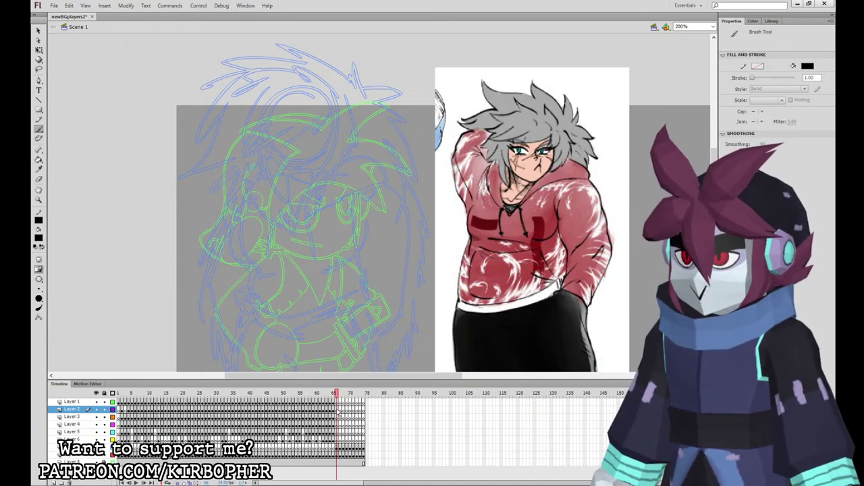
click(338, 410)
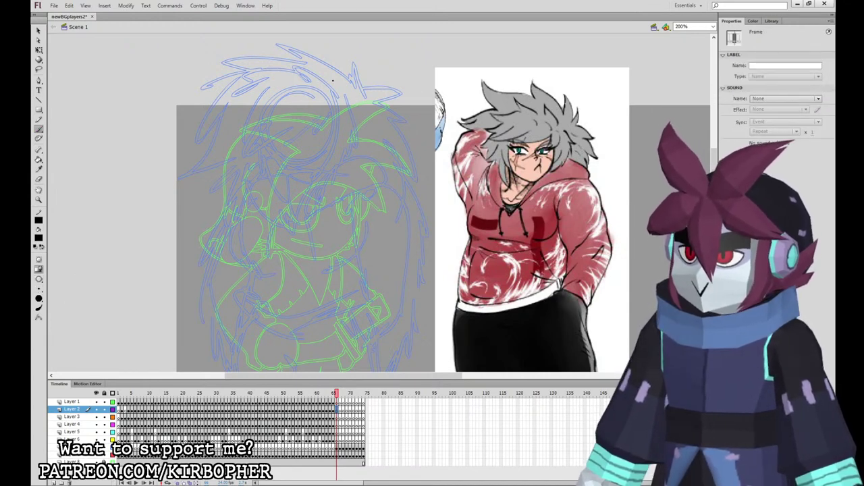
mouse_move(335, 86)
mouse_down()
mouse_move(292, 64)
mouse_move(303, 74)
mouse_move(295, 68)
mouse_move(249, 78)
mouse_move(232, 128)
mouse_move(256, 121)
mouse_move(230, 139)
mouse_move(259, 127)
mouse_move(252, 150)
mouse_move(324, 108)
mouse_move(324, 133)
mouse_move(341, 121)
mouse_move(322, 179)
mouse_move(341, 166)
mouse_move(350, 111)
mouse_up()
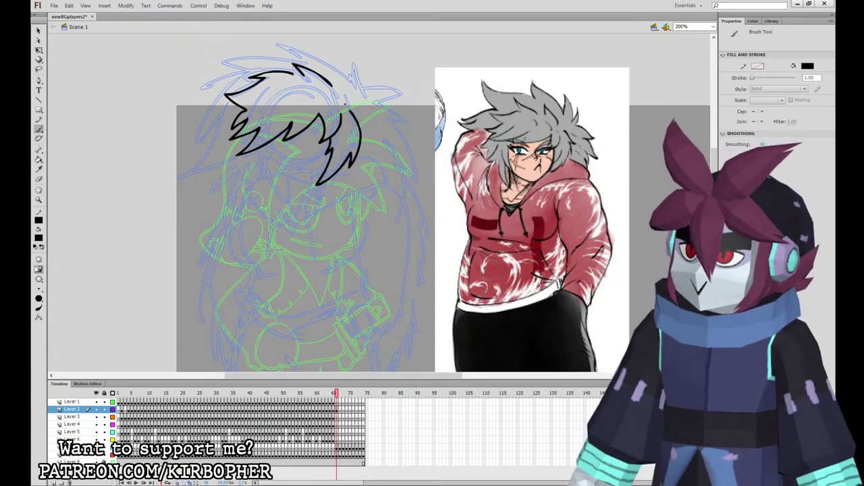
mouse_move(267, 146)
mouse_down()
mouse_move(289, 179)
mouse_move(319, 181)
mouse_up()
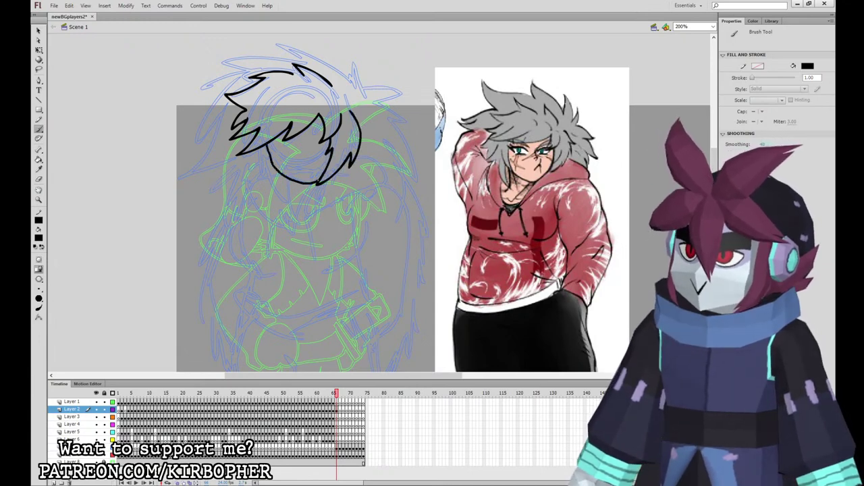
Ink the jagged hair locks hanging beside the character's face and redraw the lower face outline in black.
key(ctrl+z)
mouse_move(266, 145)
mouse_down()
mouse_move(272, 165)
mouse_move(319, 183)
mouse_up()
mouse_move(252, 155)
mouse_down()
mouse_move(254, 180)
mouse_move(291, 211)
mouse_move(299, 205)
mouse_up()
key(ctrl+z)
mouse_move(248, 151)
mouse_down()
mouse_move(274, 195)
mouse_move(290, 197)
mouse_move(294, 177)
mouse_up()
key(ctrl+z)
mouse_move(251, 151)
mouse_down()
mouse_move(253, 169)
mouse_move(296, 198)
mouse_move(287, 178)
mouse_move(254, 168)
mouse_move(292, 189)
mouse_move(282, 177)
mouse_up()
key(ctrl+z)
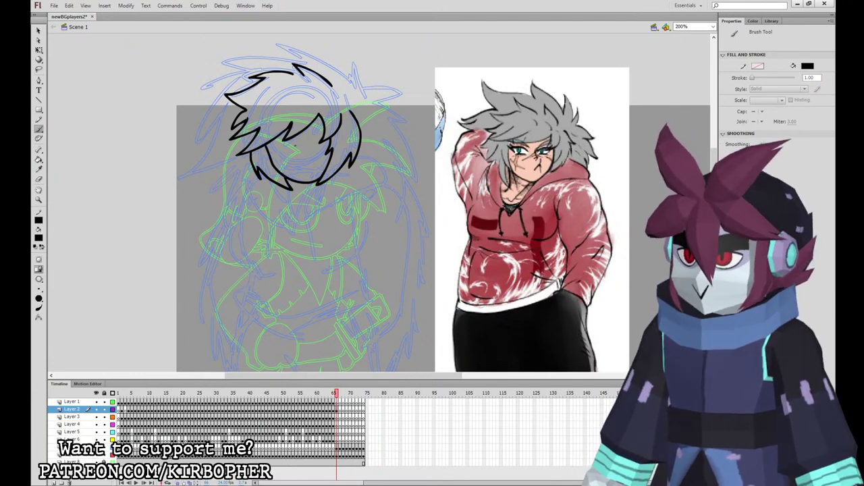
Ink the facial features: nose, mouth, narrowed eyes, angled brows and the scars across the cheeks.
drag(294, 142, 302, 173)
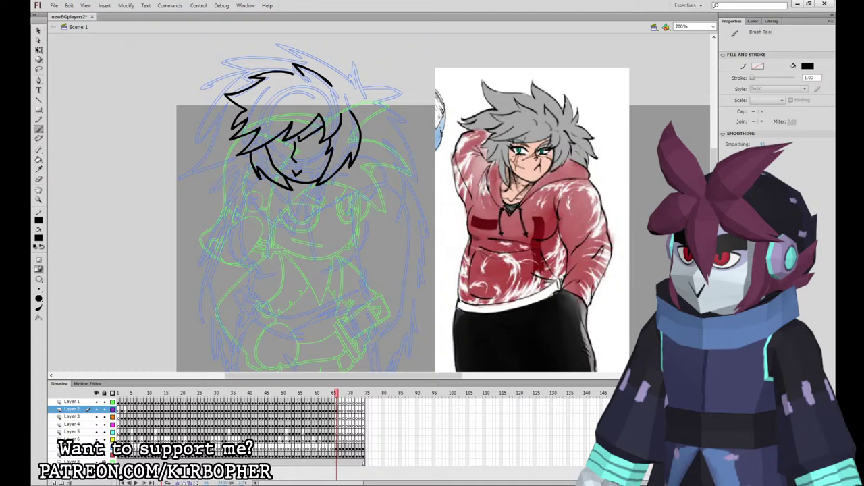
drag(299, 139, 323, 120)
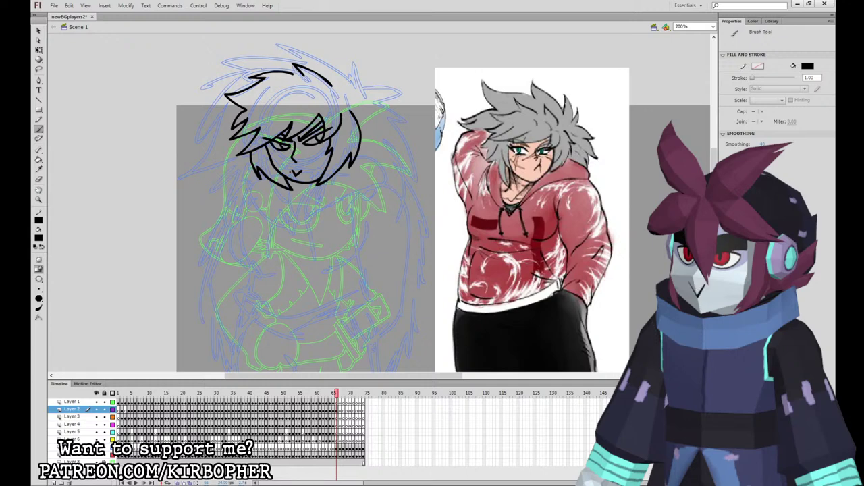
drag(276, 157, 309, 149)
key(ctrl+z)
key(ctrl+z)
drag(276, 150, 279, 169)
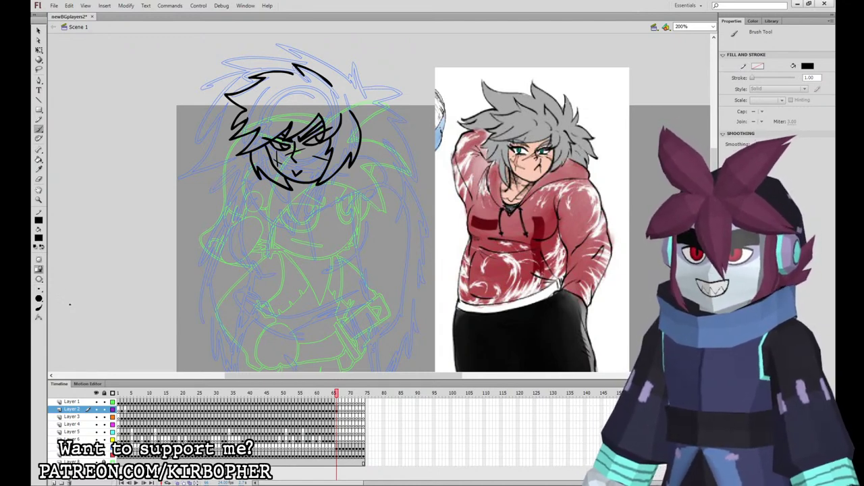
Ink the hood around the neck with its pointed front collar on Layer 3 at frame 66.
click(338, 417)
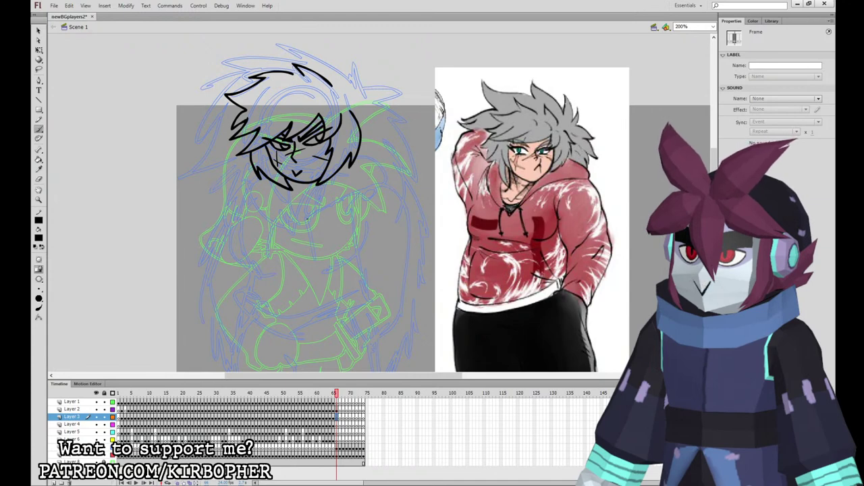
mouse_move(304, 224)
mouse_down()
mouse_move(376, 180)
mouse_move(364, 157)
mouse_move(295, 143)
mouse_move(252, 201)
mouse_move(285, 219)
mouse_move(341, 168)
mouse_move(282, 155)
mouse_move(266, 203)
mouse_move(317, 206)
mouse_move(343, 160)
mouse_move(262, 185)
mouse_move(295, 230)
mouse_up()
key(ctrl+z)
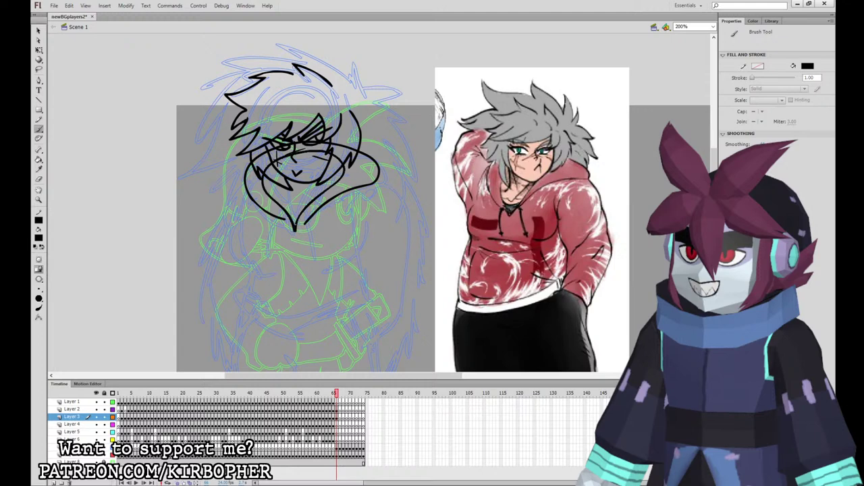
key(v)
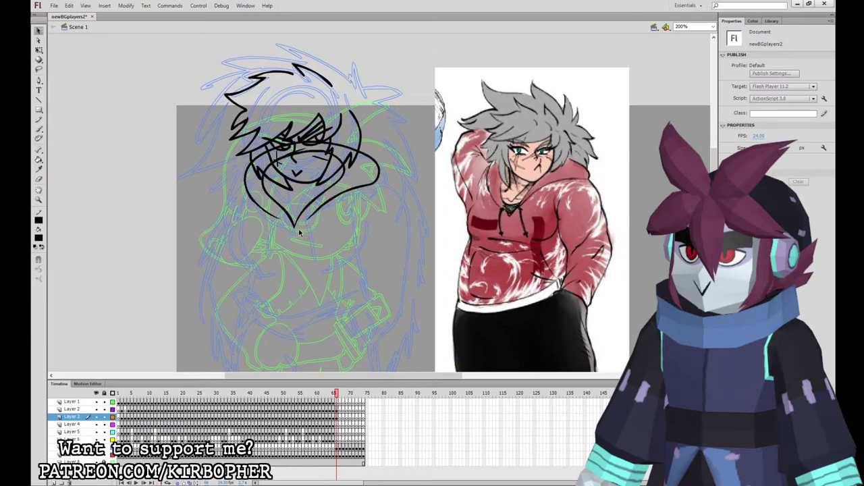
click(39, 129)
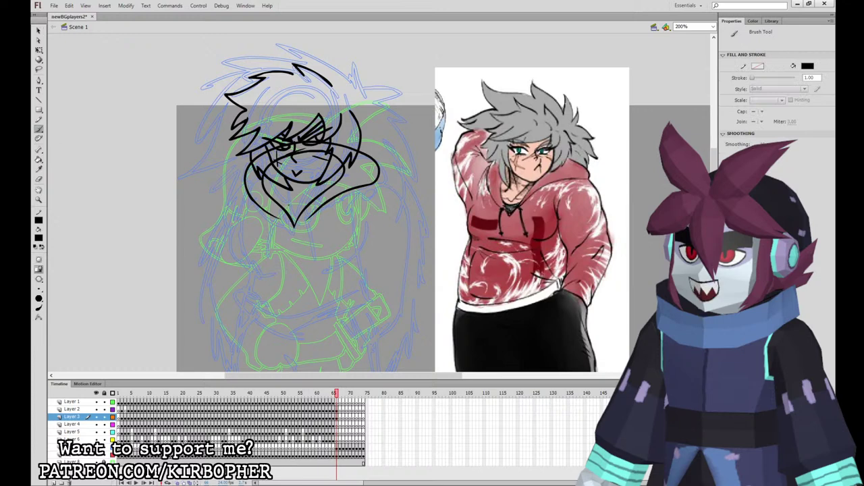
Ink the inner collar line and the two hoodie drawstrings hanging below the collar.
drag(269, 215, 261, 242)
key(ctrl+z)
drag(326, 209, 324, 239)
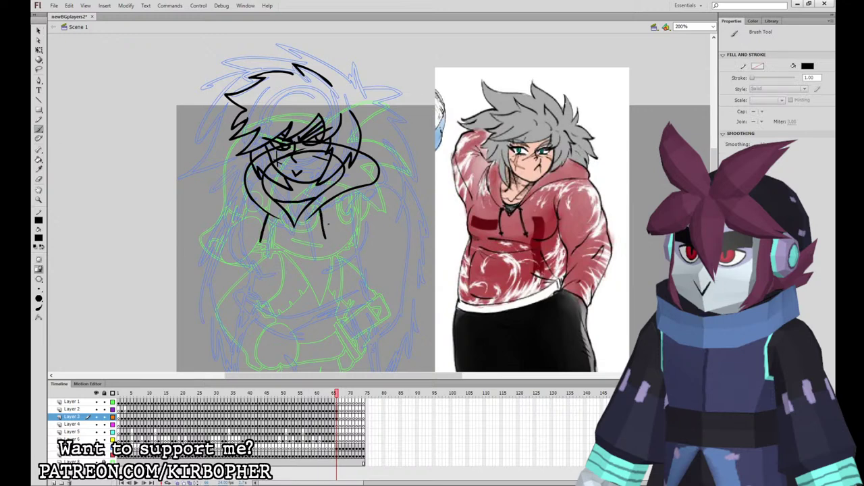
key(ctrl+z)
drag(321, 208, 329, 234)
key(ctrl+z)
key(ctrl+z)
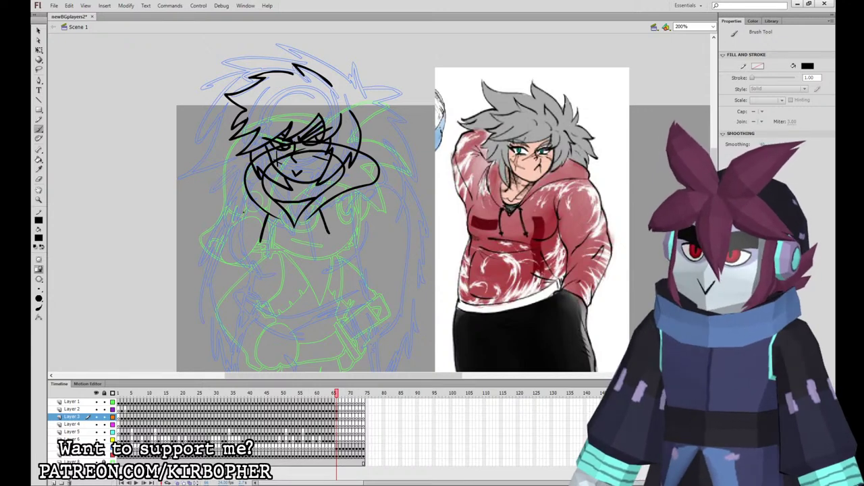
Ink the two curved contours on both sides of the hoodie's chest.
drag(238, 222, 260, 274)
key(ctrl+z)
drag(247, 206, 262, 269)
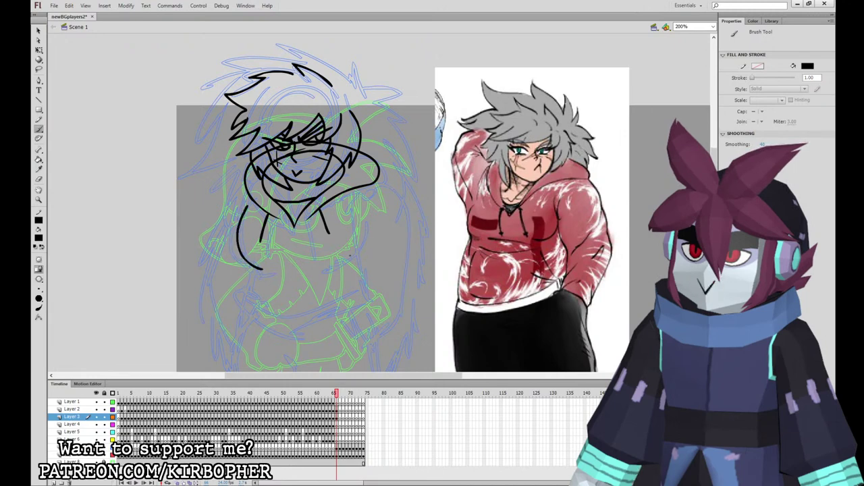
mouse_move(320, 264)
mouse_down()
mouse_move(356, 252)
mouse_move(363, 222)
mouse_up()
key(ctrl+z)
Ink the sleeve nearest the reference picture down to its cuff, the adjoining torso side, and the opposite sleeve's inner edge.
mouse_move(413, 294)
mouse_down()
mouse_move(414, 224)
mouse_move(413, 254)
mouse_up()
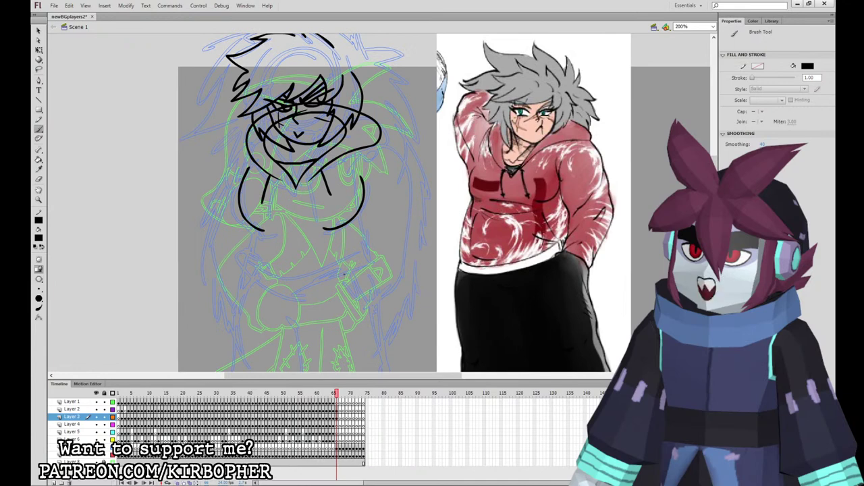
drag(344, 274, 376, 316)
key(ctrl+z)
mouse_move(351, 274)
mouse_down()
mouse_move(370, 305)
mouse_move(398, 280)
mouse_move(411, 222)
mouse_move(406, 169)
mouse_move(378, 143)
mouse_up()
mouse_move(357, 215)
mouse_down()
mouse_move(363, 249)
mouse_move(351, 275)
mouse_up()
drag(255, 279, 237, 309)
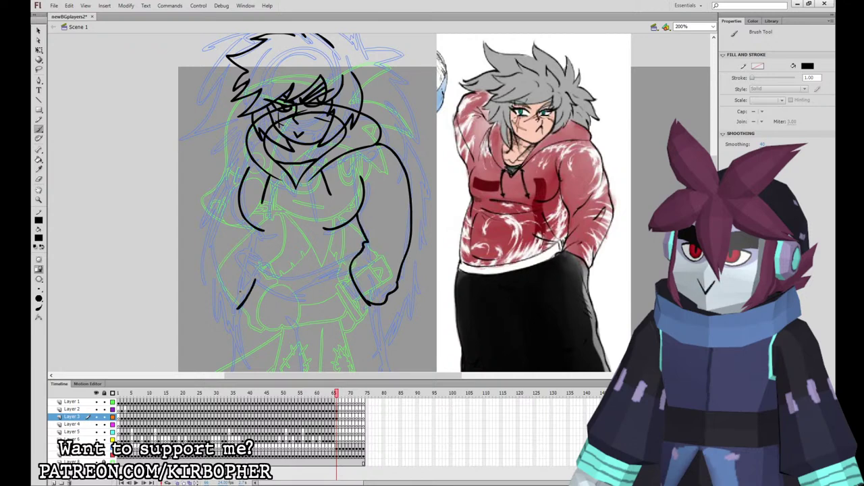
Ink the hoodie's waist side, the double-lined bottom hem and the front pocket across the belly.
mouse_move(249, 226)
mouse_down()
mouse_move(245, 270)
mouse_move(294, 290)
mouse_move(340, 270)
mouse_up()
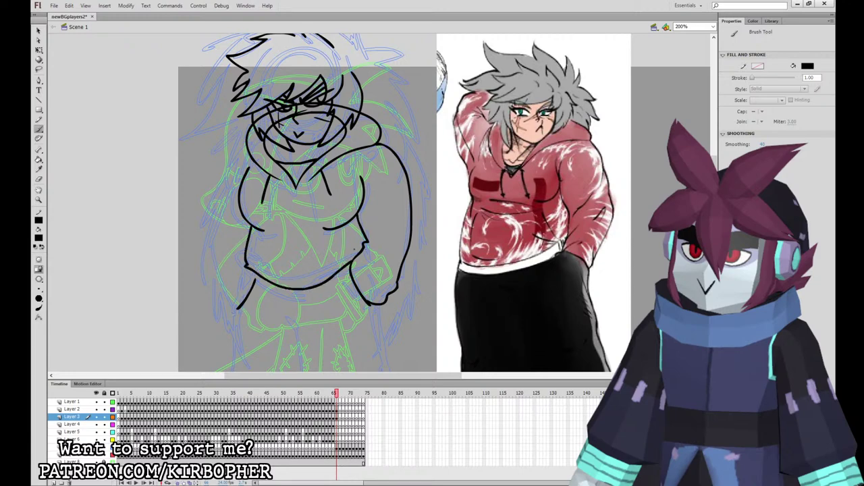
mouse_move(245, 254)
mouse_down()
mouse_move(277, 272)
mouse_move(361, 243)
mouse_up()
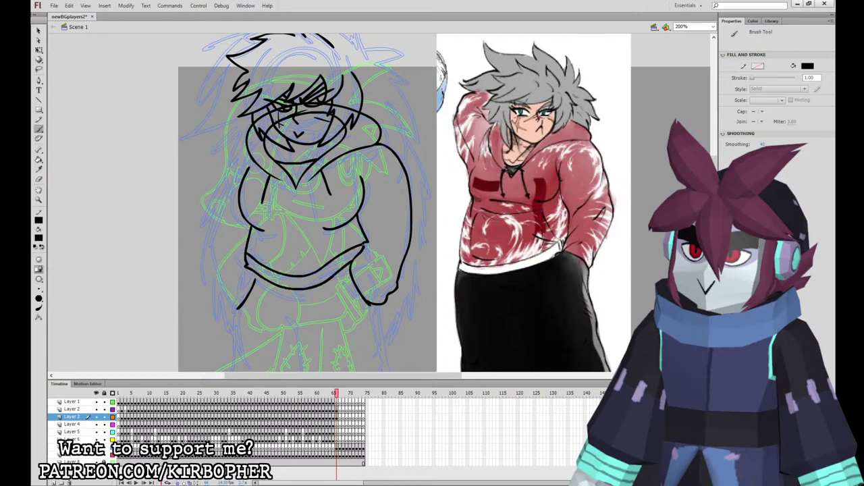
drag(259, 231, 338, 238)
key(ctrl+z)
mouse_move(265, 234)
mouse_down()
mouse_move(327, 233)
mouse_move(343, 249)
mouse_move(254, 255)
mouse_move(249, 280)
mouse_up()
key(ctrl+z)
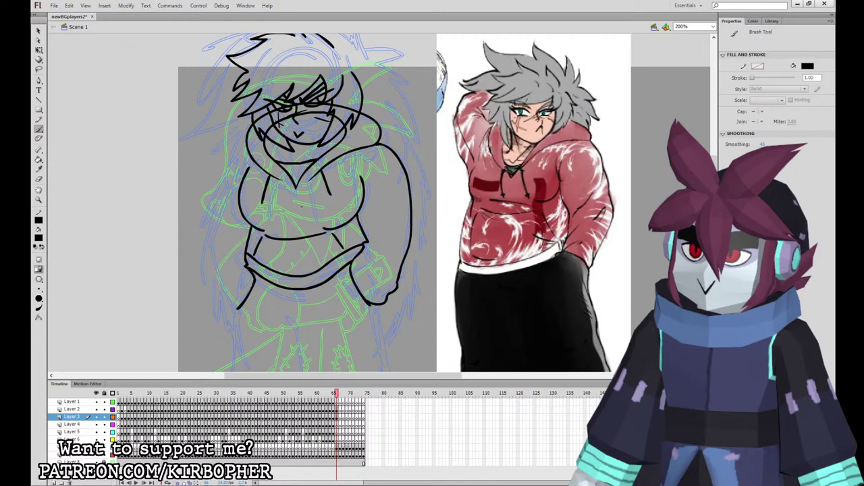
Ink the outer contour of the other sleeve from the shoulder down to the cuff, farthest from the reference picture.
mouse_move(247, 146)
mouse_down()
mouse_move(216, 206)
mouse_move(214, 269)
mouse_up()
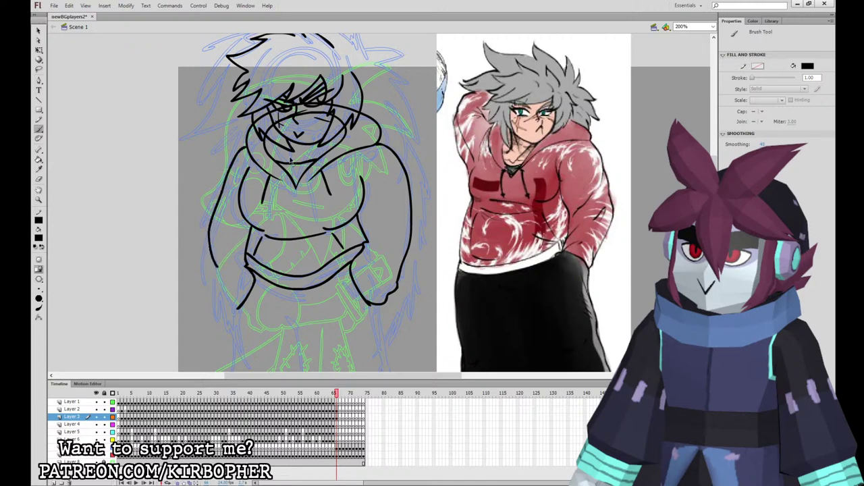
key(ctrl+z)
mouse_move(247, 146)
mouse_down()
mouse_move(221, 192)
mouse_move(210, 274)
mouse_move(238, 306)
mouse_up()
key(ctrl+z)
mouse_move(246, 144)
mouse_down()
mouse_move(211, 256)
mouse_move(230, 298)
mouse_up()
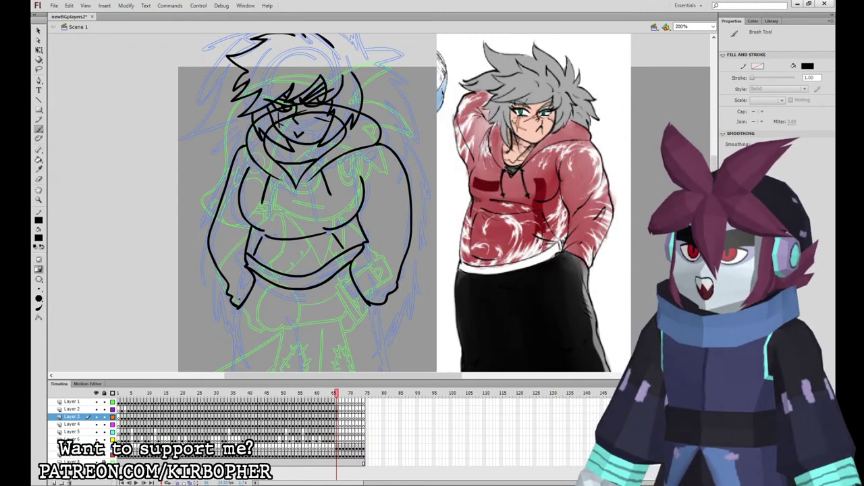
Adjust the inner sleeve line near the hem and ink small tips on the two drawstrings.
click(38, 30)
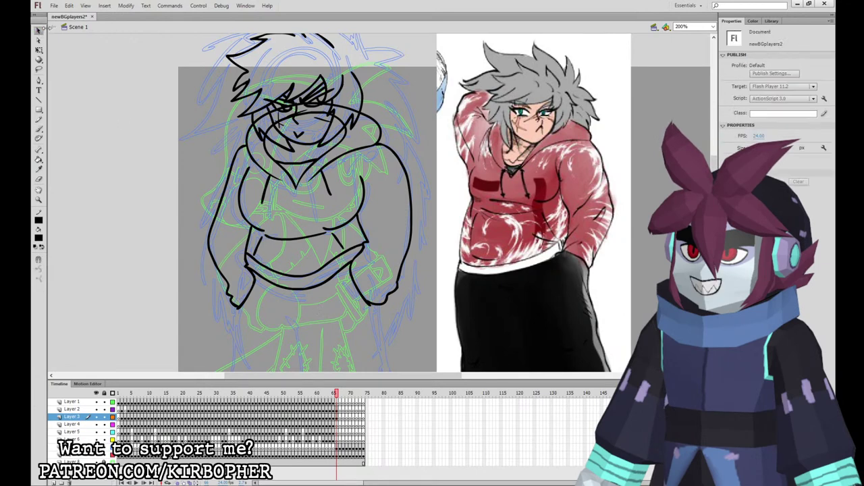
drag(252, 282, 255, 282)
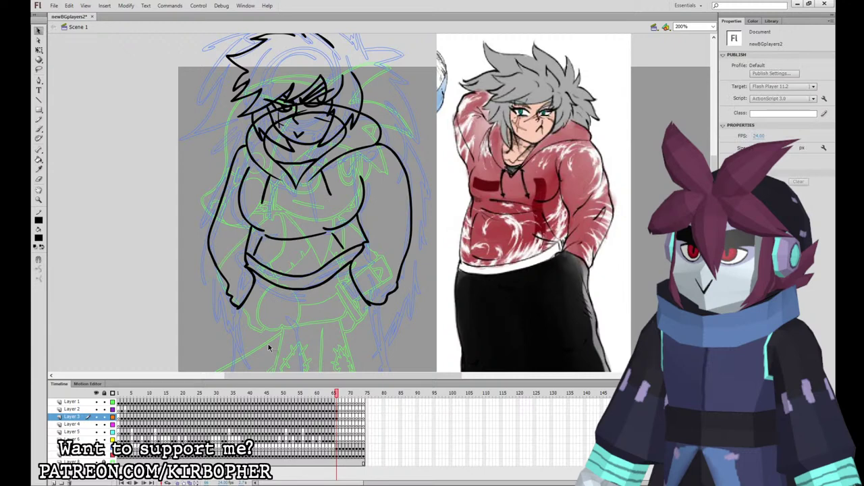
click(38, 129)
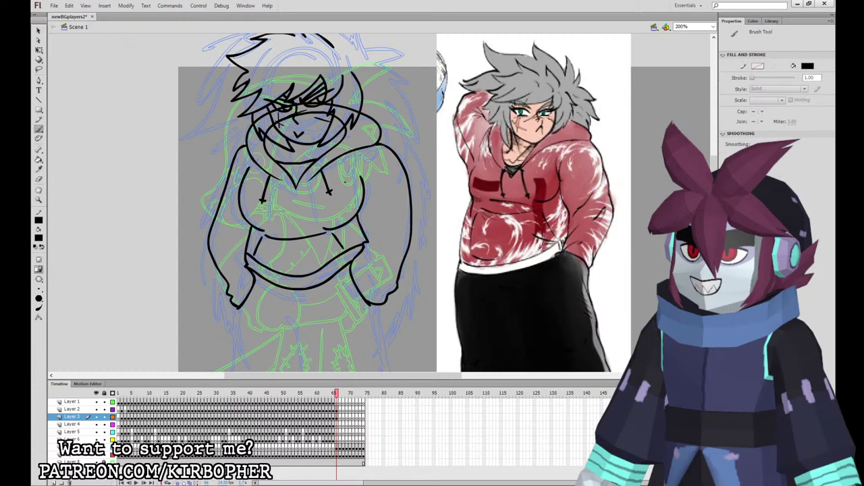
Shift the head artwork on Layer 2 slightly left and down, and ink extra strokes inside the hood on Layer 3.
click(337, 410)
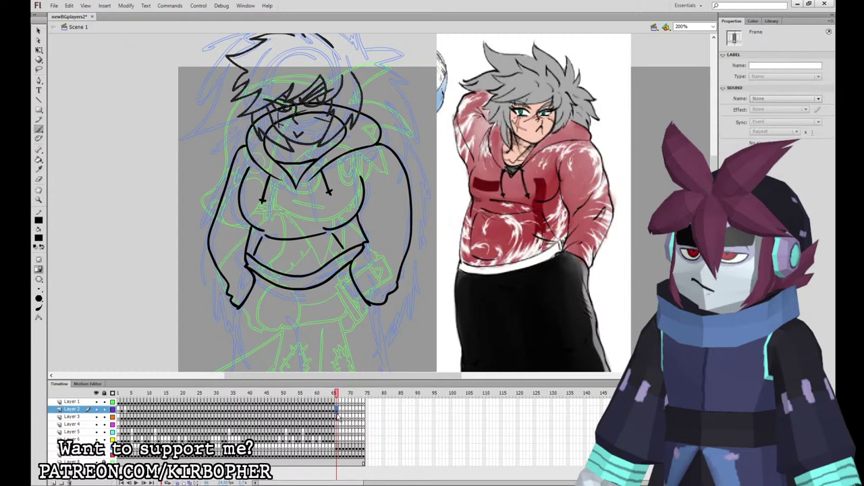
key(Left)
key(Left)
key(Left)
key(Left)
key(Left)
key(Left)
key(Left)
key(Left)
key(Left)
key(Down)
key(Down)
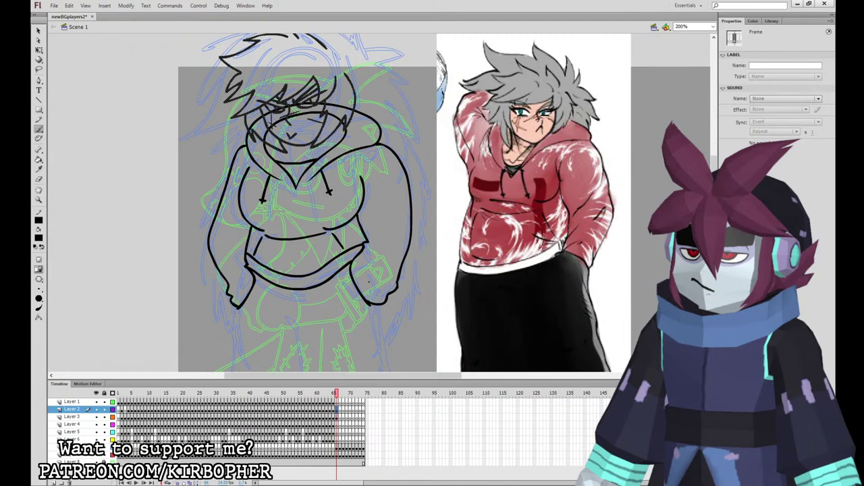
click(337, 417)
key(b)
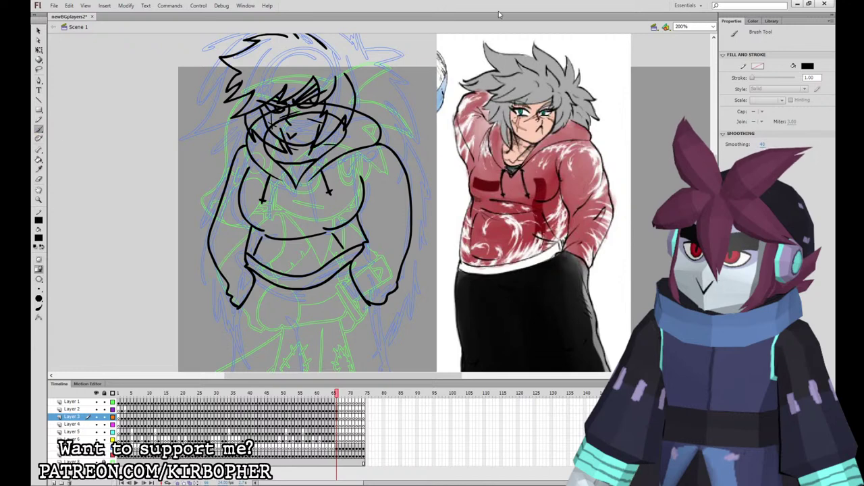
Ink the baggy trousers on Layer 4 at frame 66, including the waist, both legs, the crotch fold and the cuffs.
scroll(444, 268, down, 5)
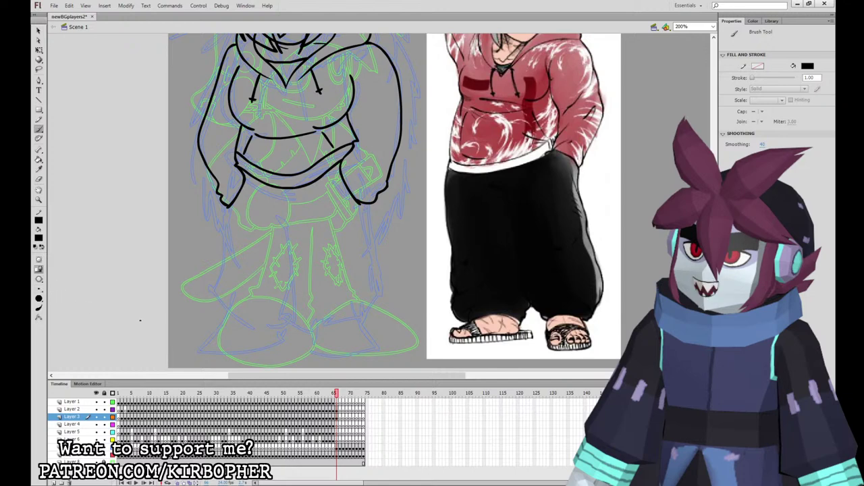
click(339, 419)
click(340, 424)
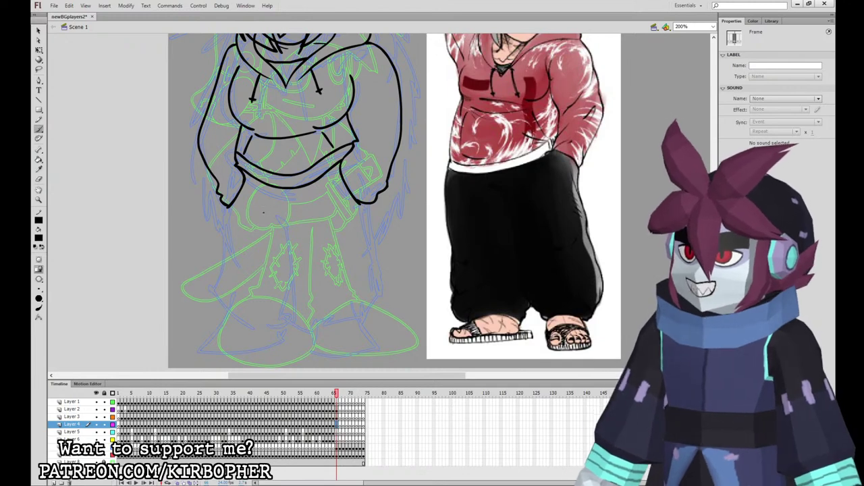
mouse_move(264, 214)
mouse_down()
mouse_move(285, 232)
mouse_move(289, 295)
mouse_move(302, 322)
mouse_move(365, 312)
mouse_move(374, 287)
mouse_move(370, 169)
mouse_move(286, 127)
mouse_move(242, 154)
mouse_up()
mouse_move(225, 203)
mouse_down()
mouse_move(220, 310)
mouse_move(291, 314)
mouse_up()
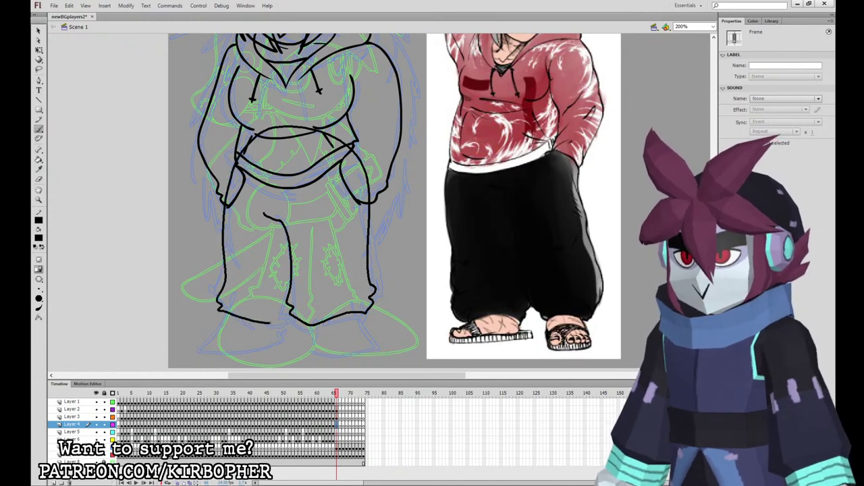
key(b)
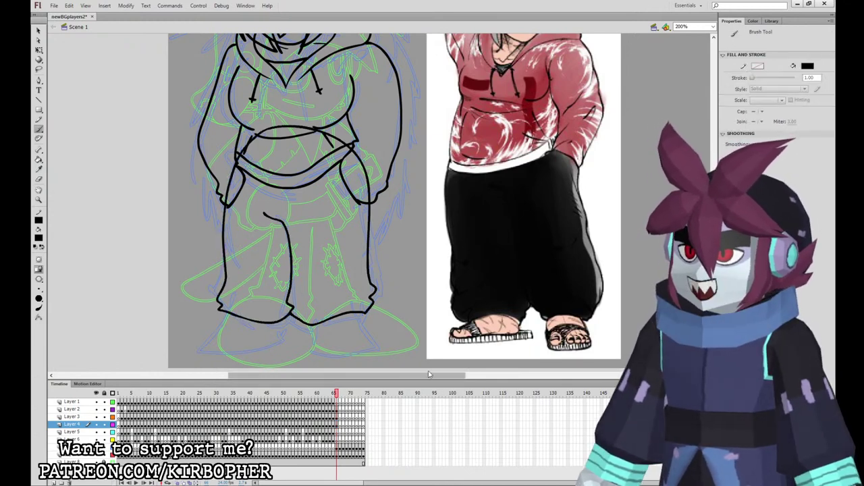
Ink the front-facing foot with its toes beneath the trouser cuff and add the black sandal strap.
mouse_move(311, 324)
mouse_down()
mouse_move(309, 353)
mouse_move(326, 340)
mouse_move(337, 353)
mouse_move(340, 337)
mouse_move(312, 339)
mouse_move(327, 351)
mouse_move(329, 340)
mouse_move(337, 351)
mouse_move(345, 340)
mouse_move(366, 343)
mouse_up()
key(ctrl+z)
key(ctrl+z)
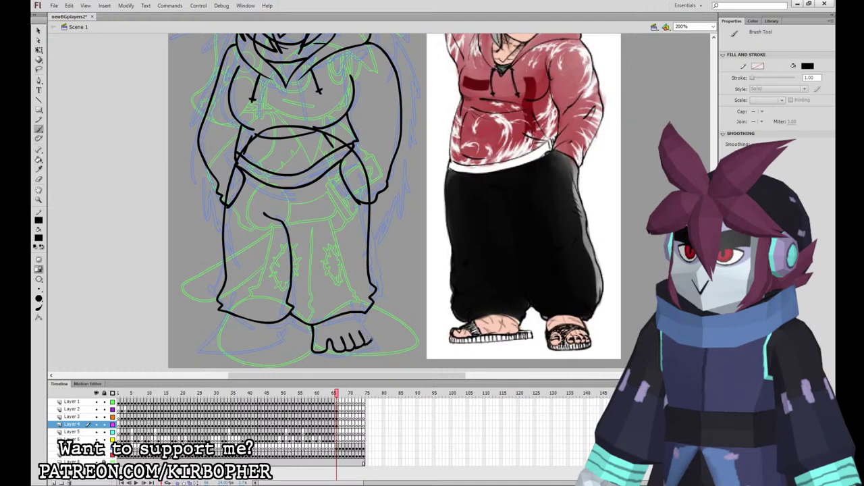
drag(363, 316, 362, 313)
drag(355, 325, 316, 331)
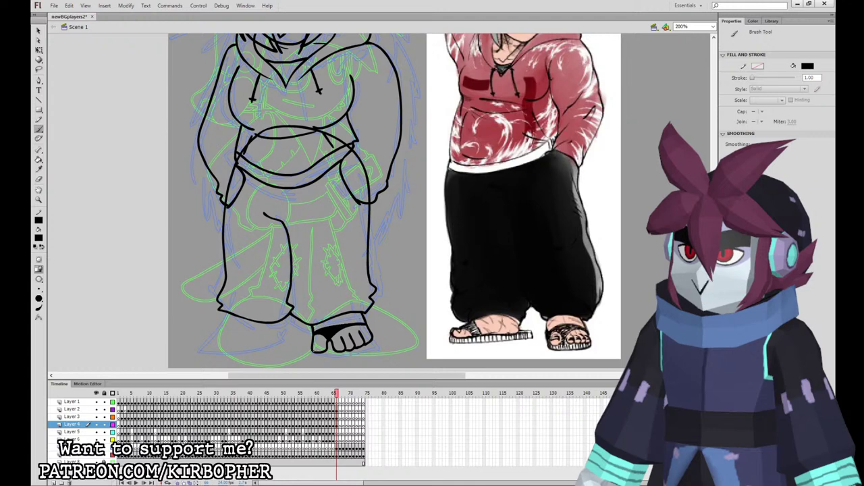
Ink the sandal sole beneath the front-facing foot.
mouse_move(324, 357)
mouse_down()
mouse_move(360, 355)
mouse_move(316, 358)
mouse_move(371, 347)
mouse_up()
key(ctrl+z)
key(ctrl+z)
drag(313, 356, 364, 356)
Ink the outline of the side-facing foot beneath the other trouser cuff.
drag(191, 332, 185, 343)
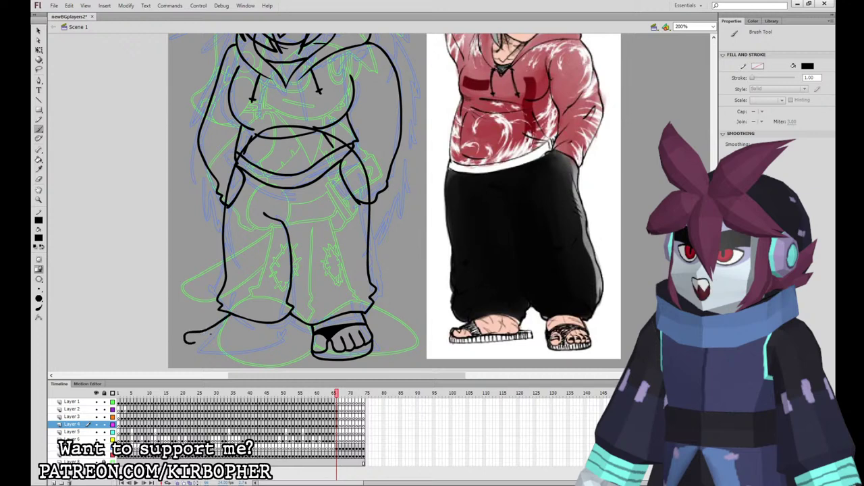
key(ctrl+z)
drag(230, 314, 184, 342)
mouse_move(189, 335)
mouse_down()
mouse_move(247, 336)
mouse_move(209, 325)
mouse_move(186, 337)
mouse_move(204, 333)
mouse_move(201, 344)
mouse_move(217, 344)
mouse_move(282, 324)
mouse_up()
key(ctrl+z)
key(ctrl+z)
key(ctrl+z)
key(ctrl+z)
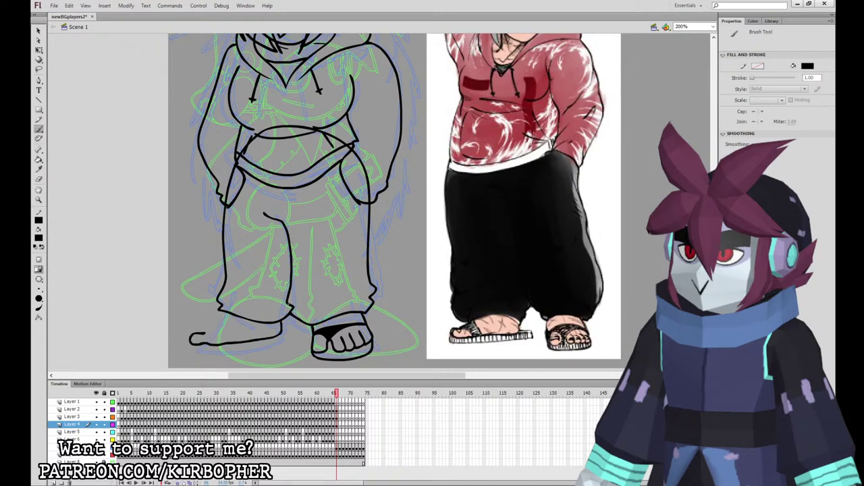
Ink the side-facing foot's toes and sandal strap, fill the strap black, and draw the sole beneath the foot.
mouse_move(220, 322)
mouse_down()
mouse_move(188, 334)
mouse_move(197, 345)
mouse_move(222, 343)
mouse_up()
key(ctrl+z)
key(k)
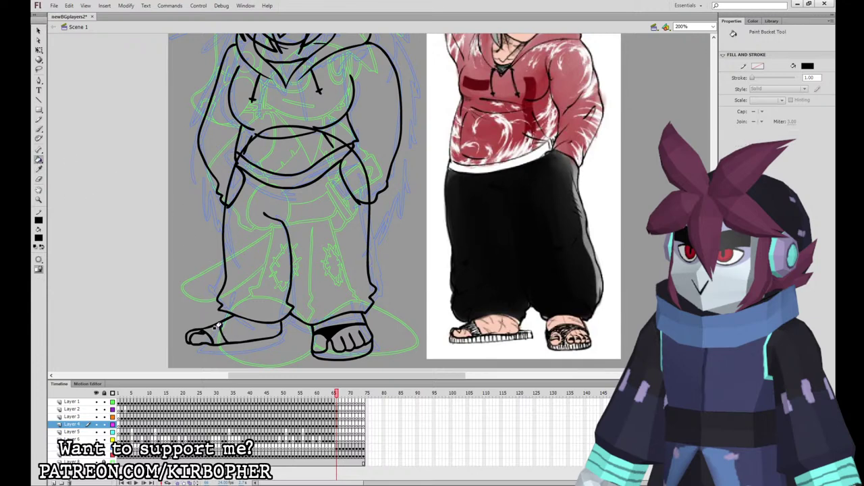
click(218, 326)
click(39, 129)
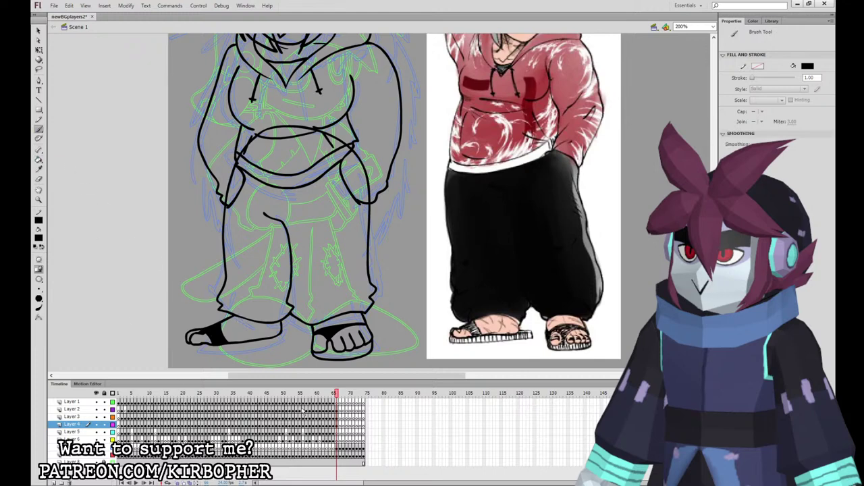
mouse_move(187, 344)
mouse_down()
mouse_move(216, 353)
mouse_move(284, 347)
mouse_up()
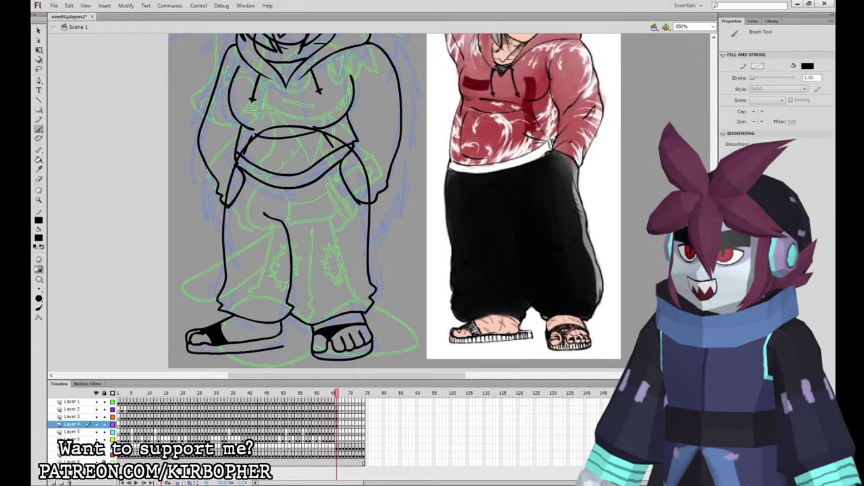
Ink the spiky back hair on Layer 5 at frame 66 and fill it with the reference's hair grey.
drag(501, 233, 493, 360)
click(338, 432)
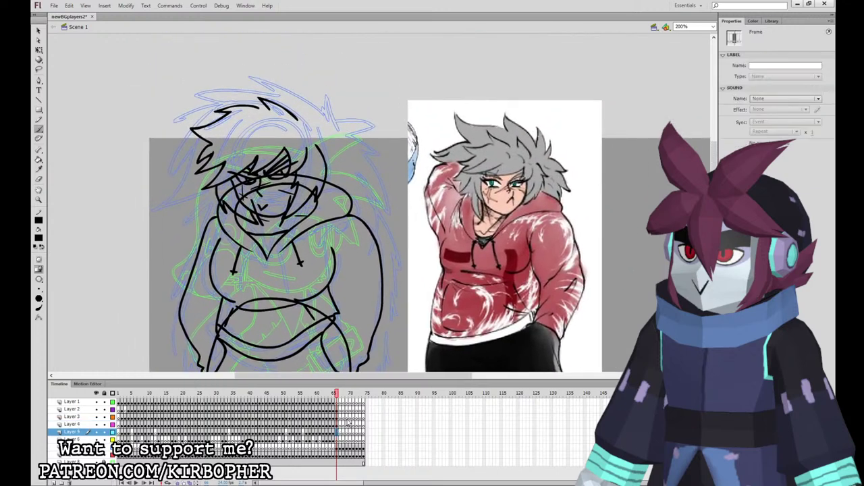
mouse_move(320, 116)
mouse_down()
mouse_move(305, 101)
mouse_move(243, 80)
mouse_move(175, 128)
mouse_move(195, 123)
mouse_move(187, 182)
mouse_move(241, 249)
mouse_up()
mouse_move(319, 114)
mouse_down()
mouse_move(344, 123)
mouse_move(369, 202)
mouse_move(351, 234)
mouse_move(234, 248)
mouse_up()
click(39, 170)
click(493, 151)
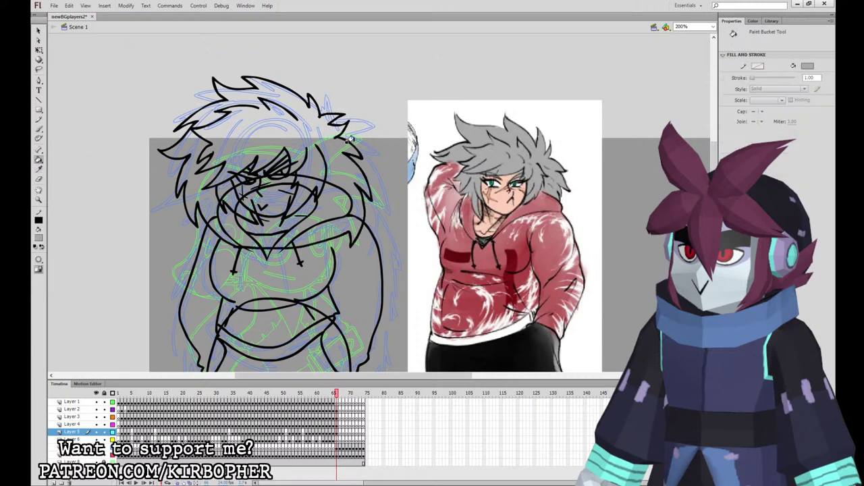
click(281, 135)
Fill the face and neck with the skin tone sampled from the reference's face.
click(38, 129)
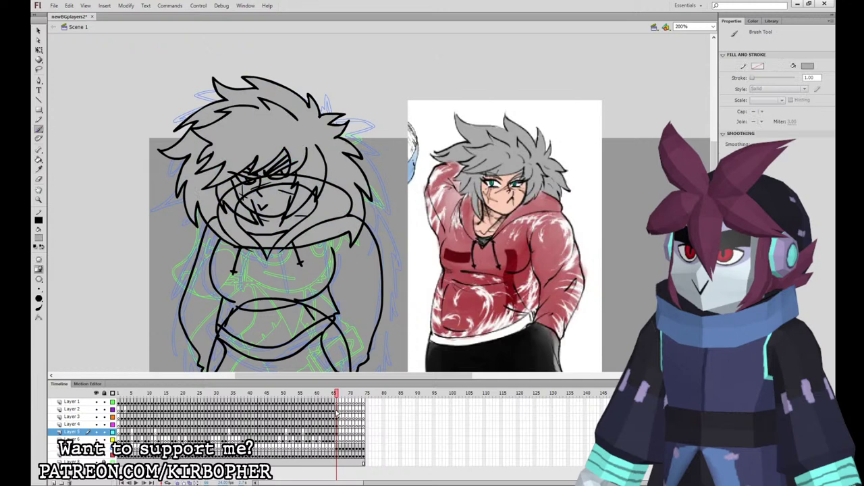
click(336, 410)
key(Escape)
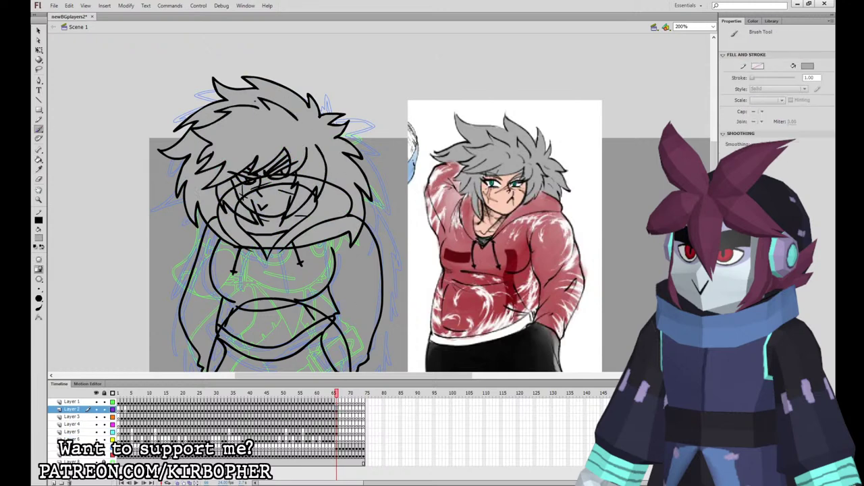
click(38, 160)
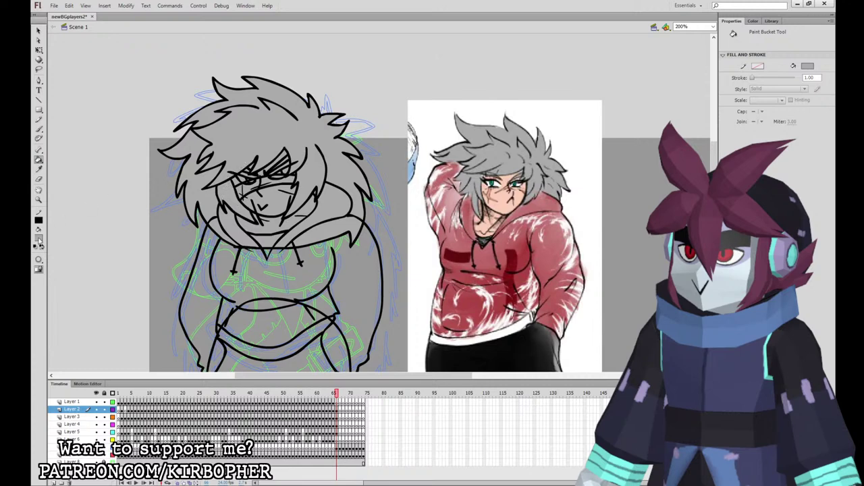
click(500, 198)
click(279, 162)
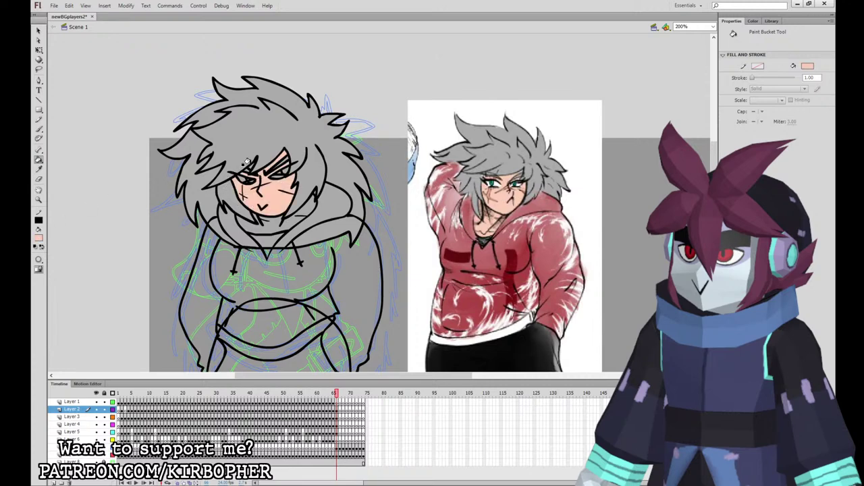
click(281, 222)
key(ctrl+z)
click(312, 200)
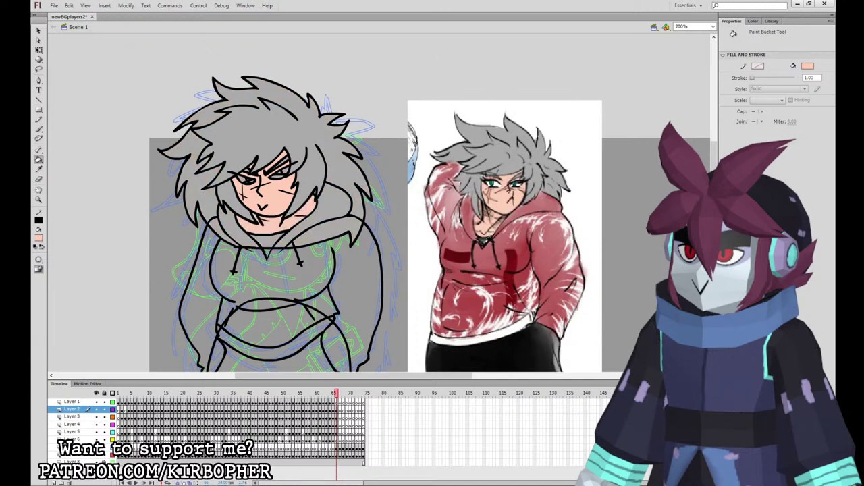
Fill the inner collar and both sandal soles with the dark grey sampled from the reference's collar.
click(482, 241)
click(263, 242)
key(ctrl+z)
drag(267, 251, 284, 73)
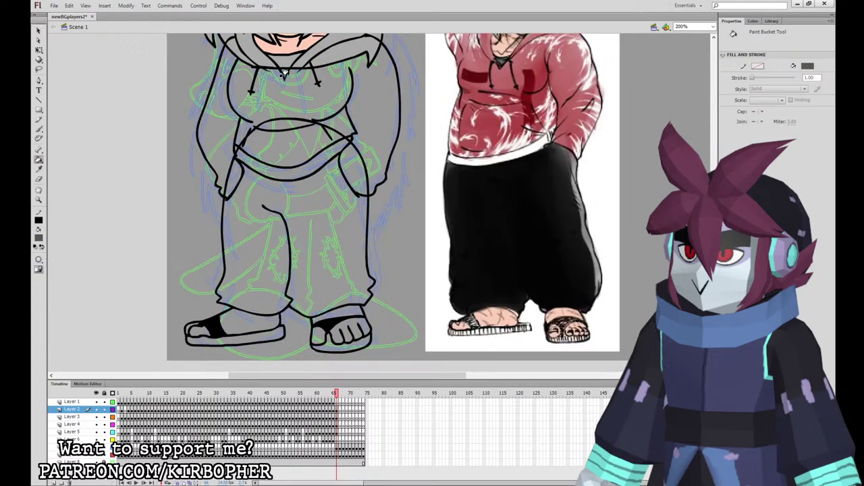
click(262, 335)
click(332, 343)
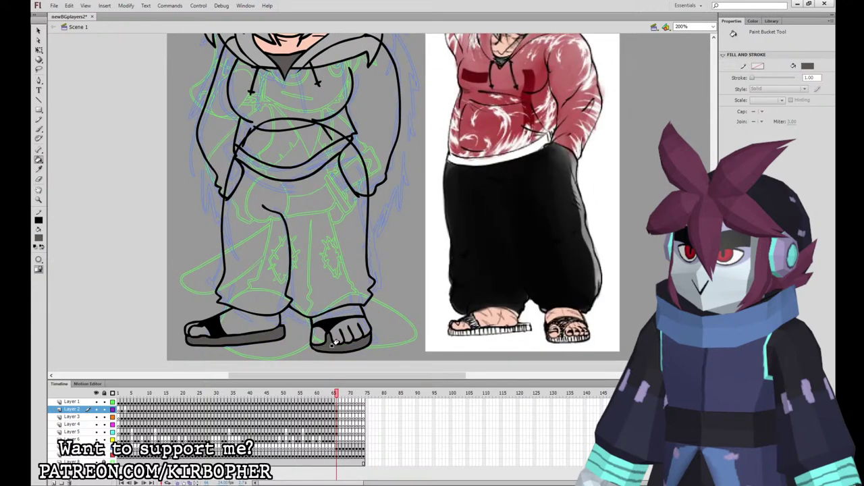
Fill both feet and their toes with the skin tone sampled from the character's face.
click(39, 169)
click(291, 46)
click(211, 322)
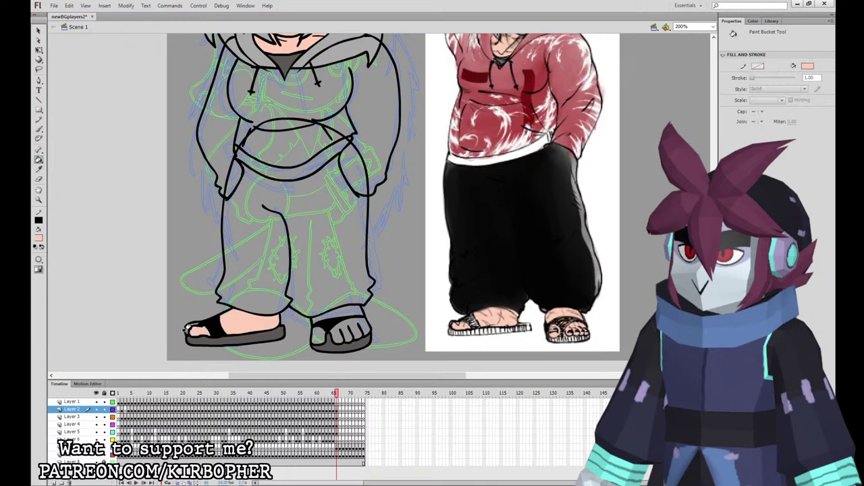
click(334, 332)
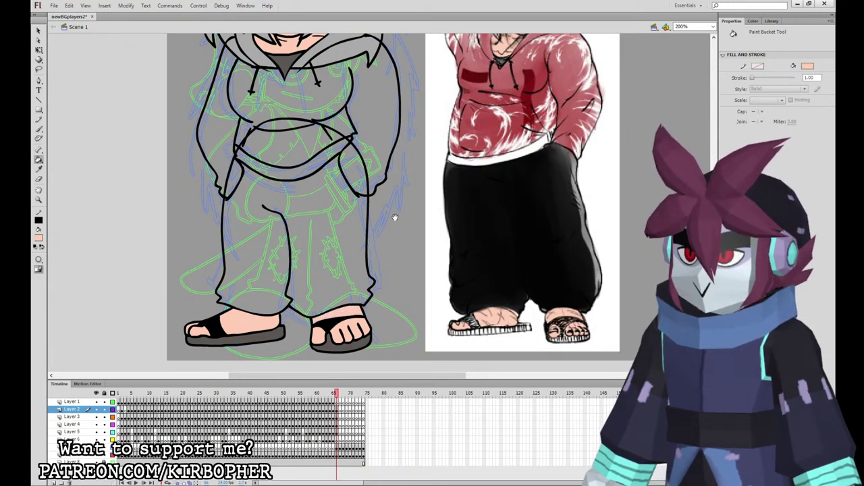
Fill the hoodie's body, sleeves and hood with the red sampled from the reference.
drag(395, 215, 383, 339)
click(38, 237)
click(480, 210)
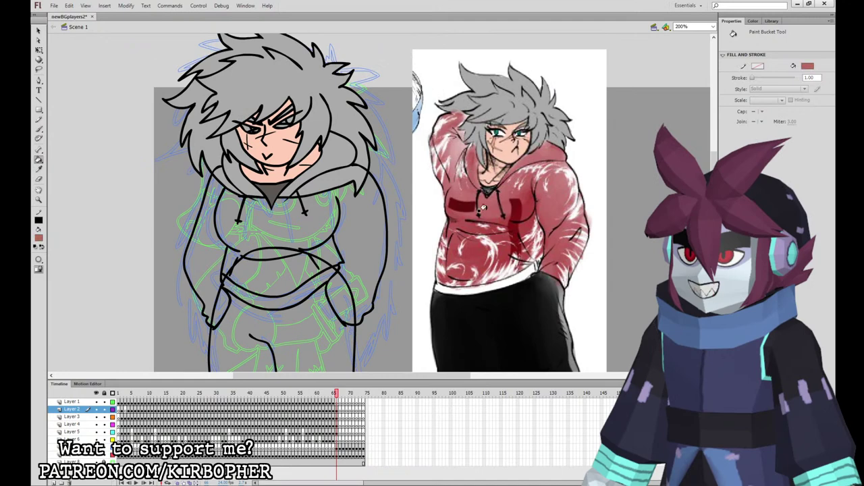
click(324, 220)
Fill the strip below the hoodie hem white and the trousers black, using colours sampled from the reference.
drag(364, 263, 339, 154)
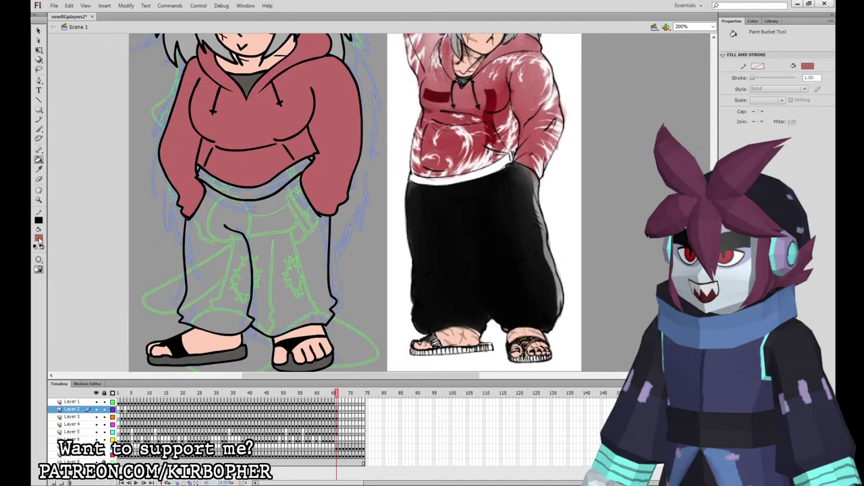
click(38, 240)
click(488, 170)
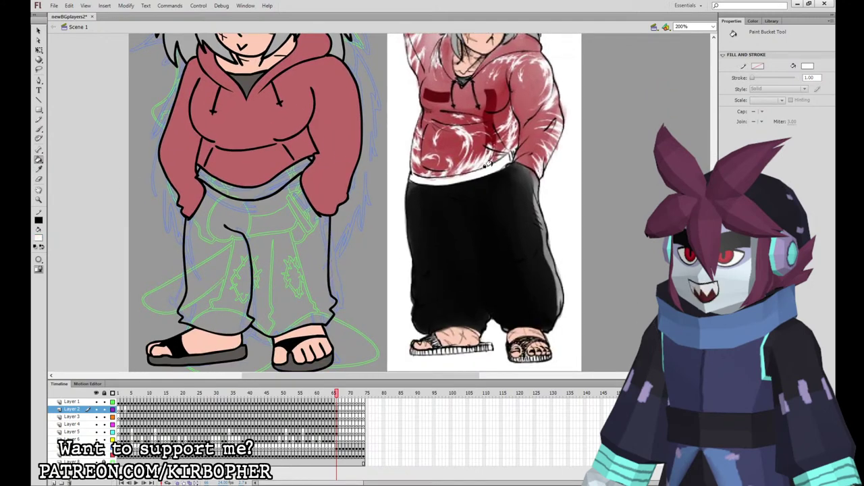
click(295, 164)
key(i)
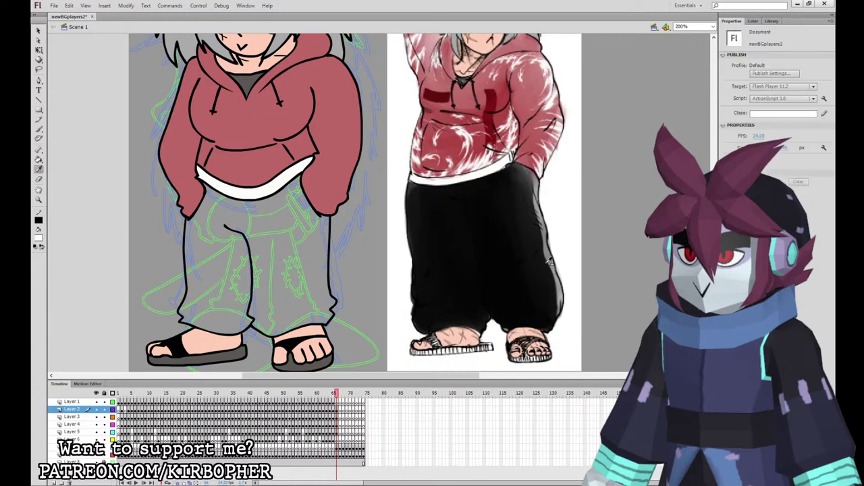
click(550, 263)
click(311, 277)
Fill the whites of both eyes with white.
scroll(156, 222, up, 5)
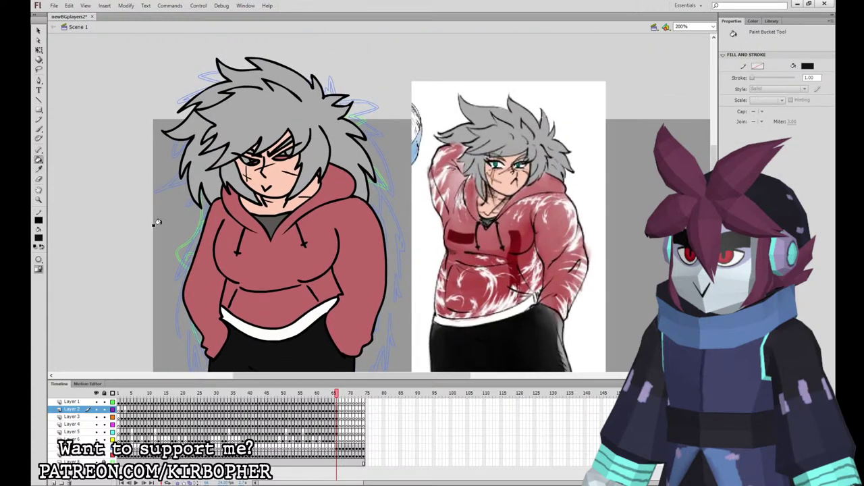
click(46, 281)
click(242, 160)
click(277, 154)
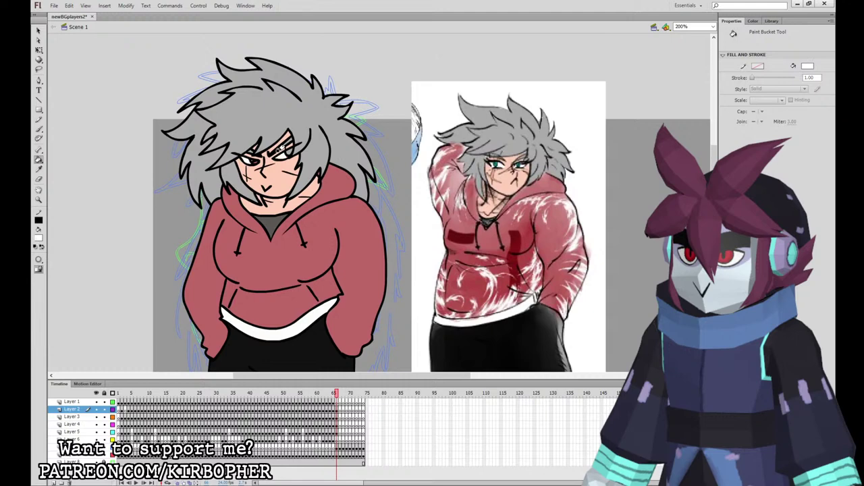
Fill both irises with the green sampled from the eye of the scarfed character on frame 65.
click(39, 169)
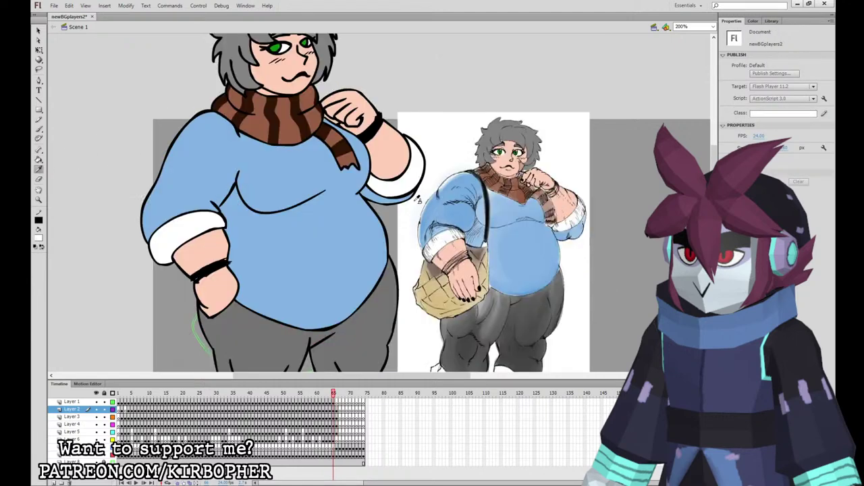
click(279, 46)
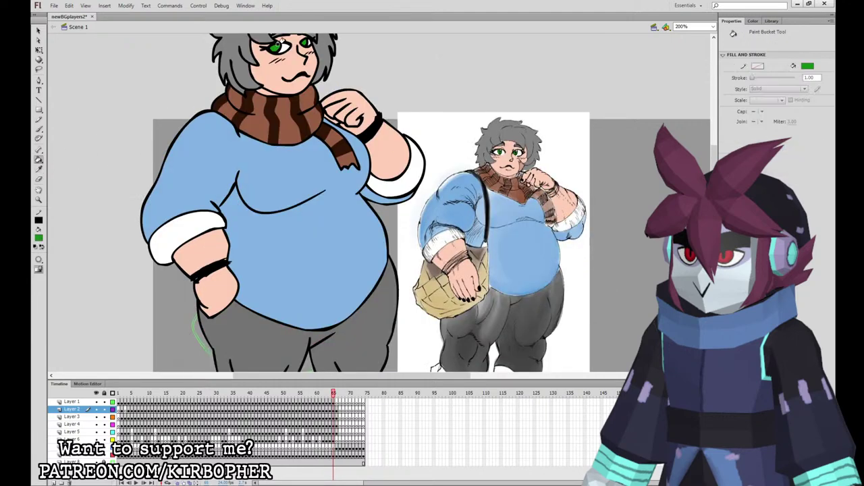
key(.)
click(285, 152)
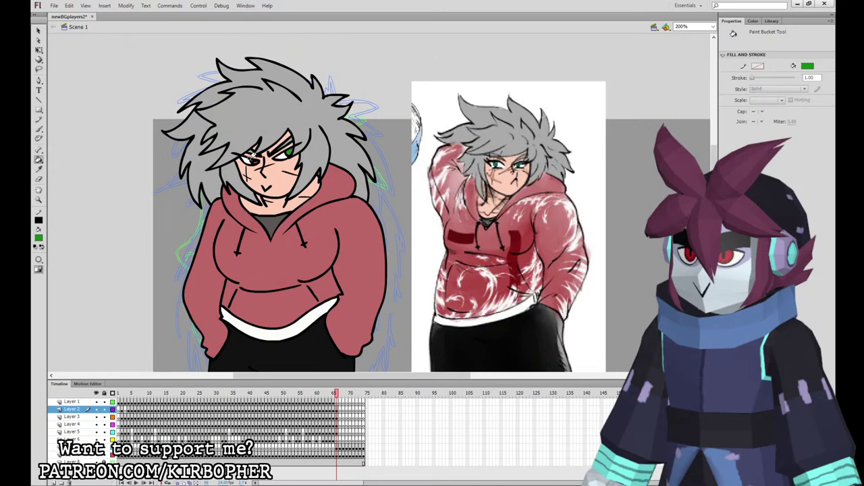
click(250, 161)
Outline the chest patch and the vertical stripe on the hoodie on Layer 3 in dark red sampled from the reference.
mouse_move(461, 270)
mouse_down()
mouse_move(434, 157)
mouse_move(421, 180)
mouse_up()
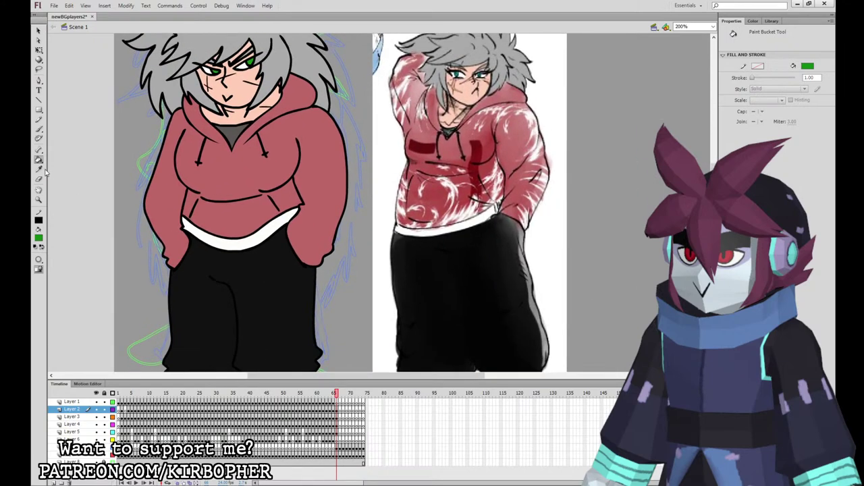
click(41, 169)
click(477, 151)
click(39, 51)
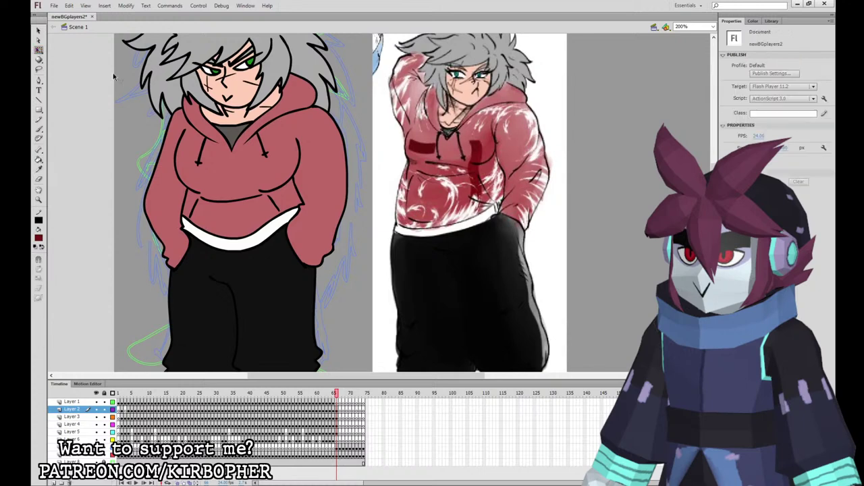
click(291, 174)
click(39, 129)
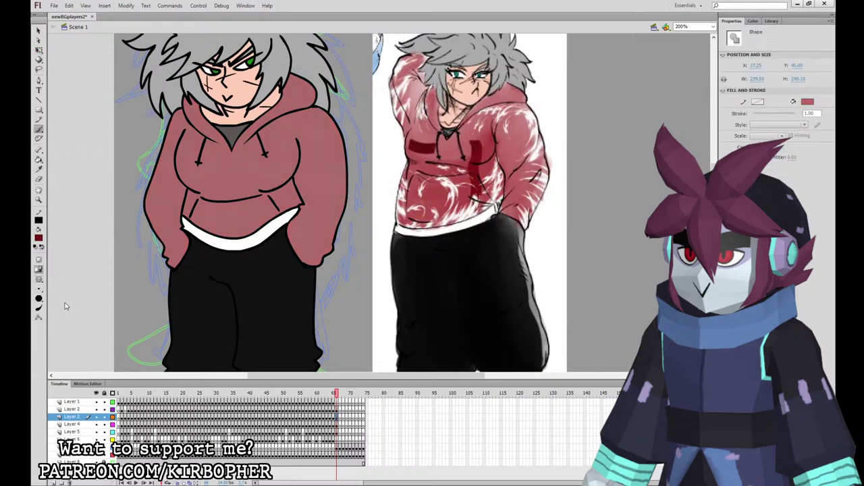
drag(260, 211, 260, 227)
drag(260, 192, 262, 164)
mouse_move(262, 163)
mouse_down()
mouse_move(280, 160)
mouse_move(273, 225)
mouse_up()
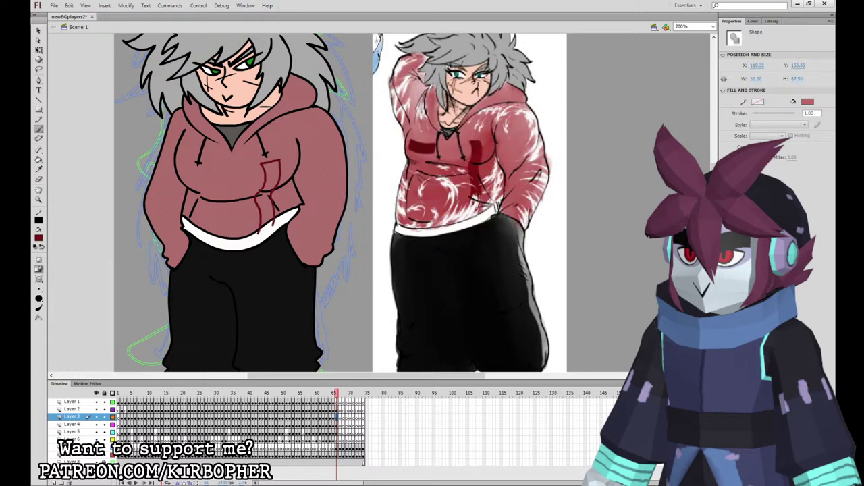
drag(183, 161, 184, 175)
mouse_move(183, 174)
mouse_down()
mouse_move(216, 182)
mouse_move(218, 170)
mouse_move(183, 164)
mouse_up()
Fill the hoodie's chest patch and vertical stripe with the dark red.
click(39, 51)
click(50, 145)
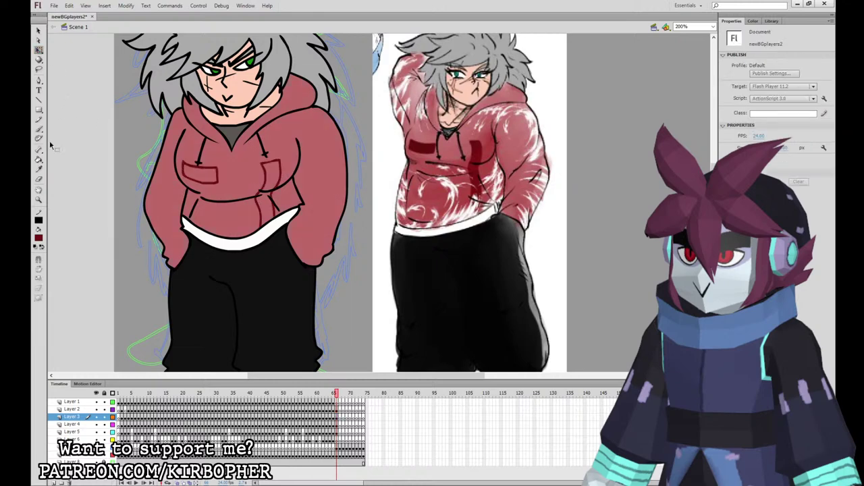
click(38, 160)
click(200, 171)
click(264, 196)
click(281, 164)
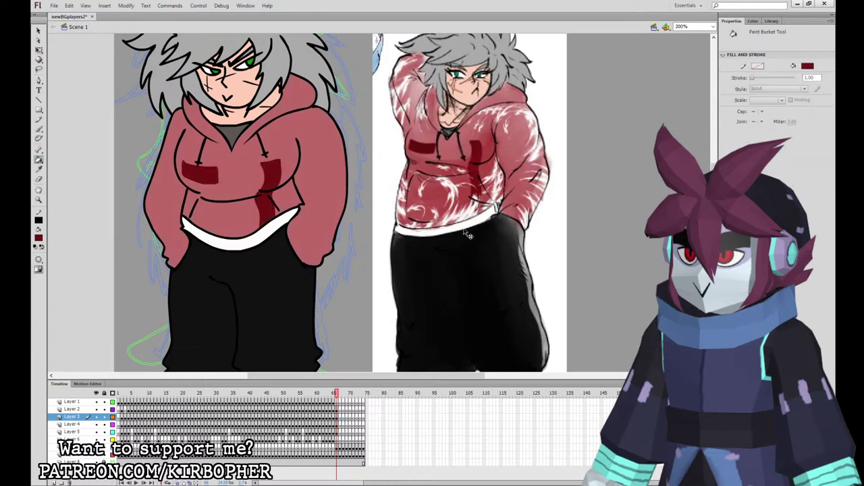
Convert the head artwork on Layer 2 at frame 66 into a library symbol.
key(ctrl+1)
click(39, 49)
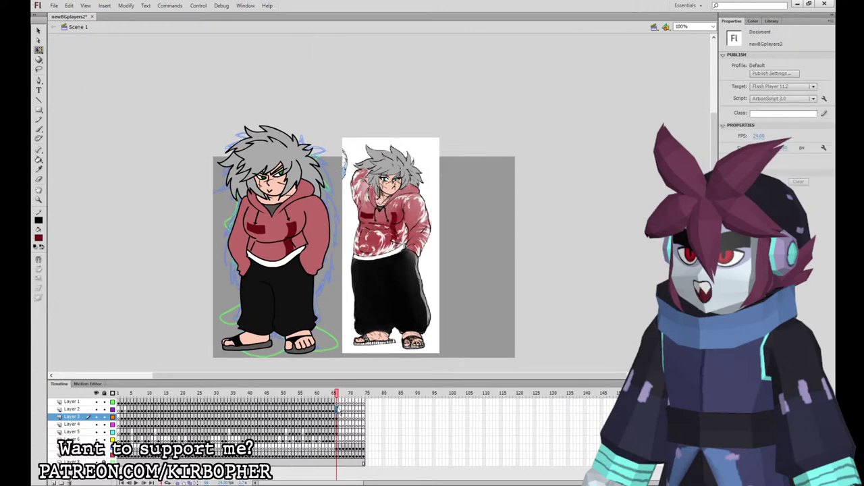
click(337, 410)
click(773, 22)
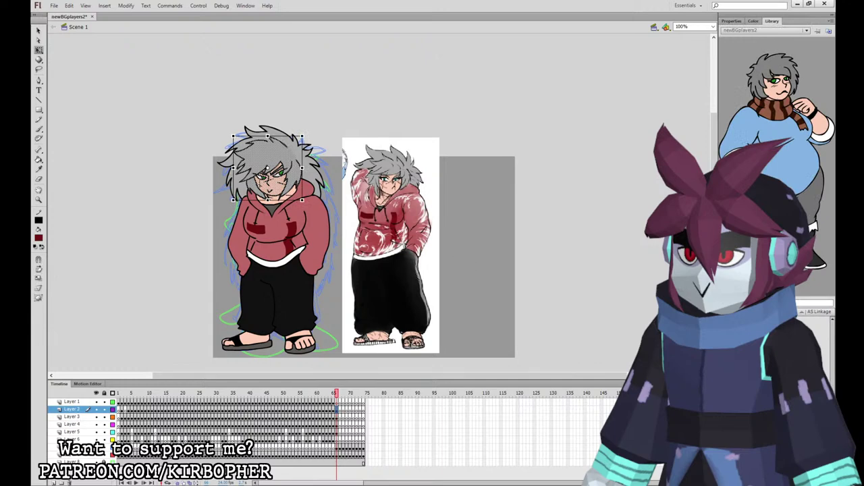
key(Down)
click(338, 403)
click(338, 410)
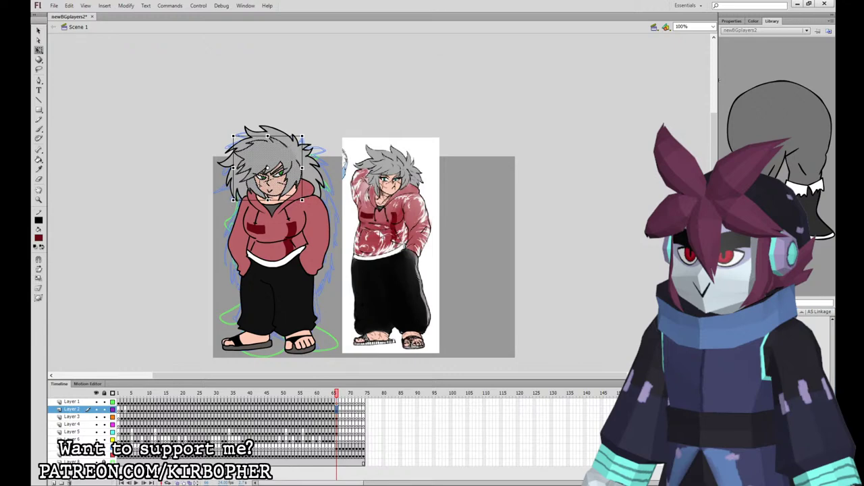
click(351, 360)
Convert the hoodie torso on Layer 3 and the trousers and feet on Layer 4 into separate symbols.
click(338, 416)
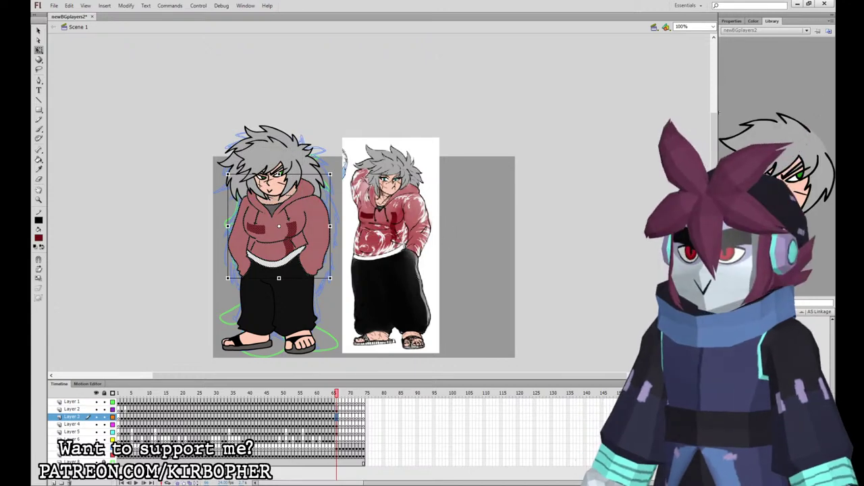
click(337, 424)
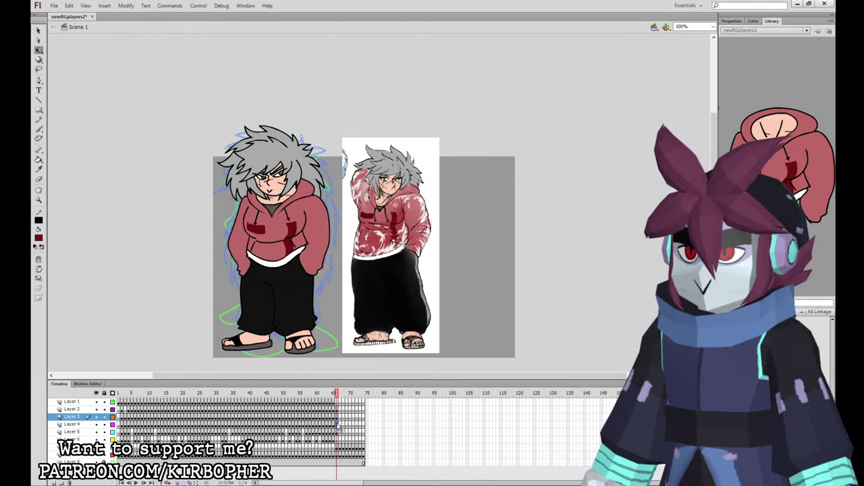
key(F8)
key(Return)
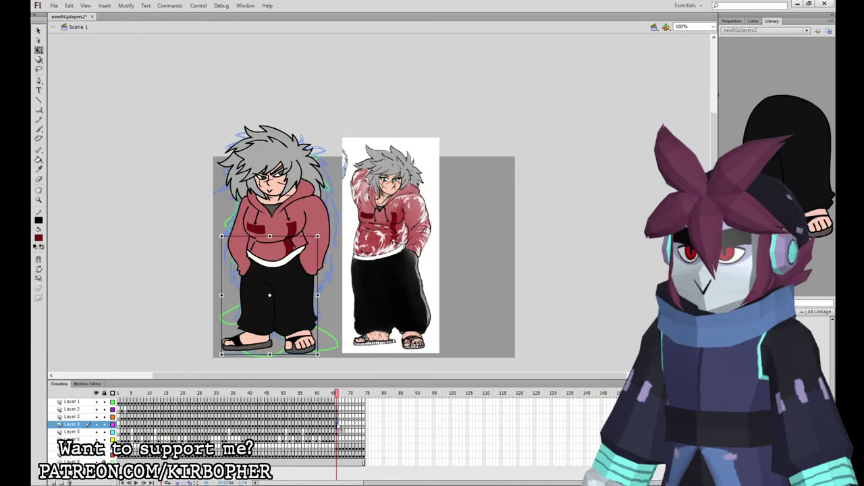
Move the trousers' transformation point down to the feet and convert the back hair on Layer 5 at frame 66 into a symbol.
drag(270, 296, 275, 350)
click(337, 432)
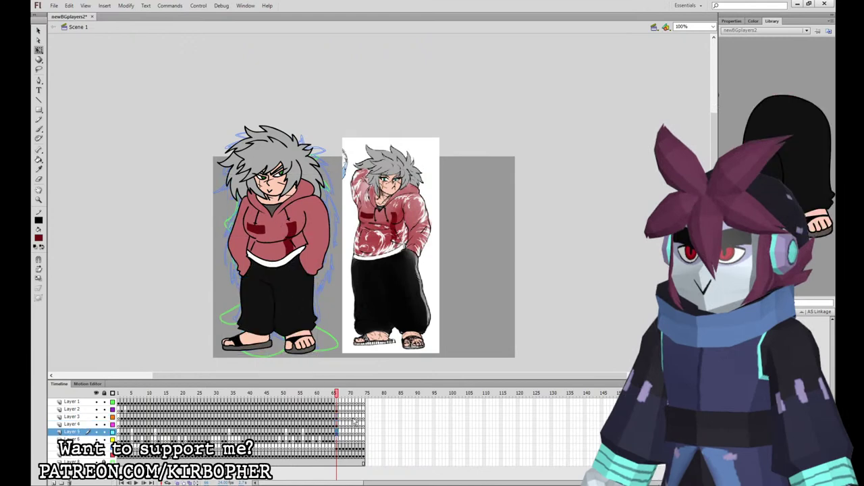
key(F8)
key(Return)
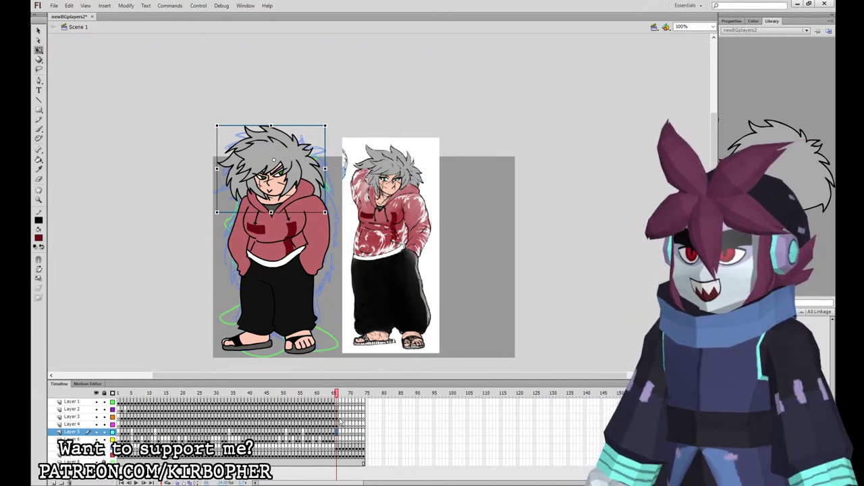
Delete the blue rough sketch behind the character at frame 66.
mouse_move(337, 410)
mouse_down()
mouse_move(337, 432)
mouse_move(337, 410)
mouse_up()
click(337, 447)
key(Delete)
Copy the frame 66 parts on Layers 2 to 5 into a new symbol named 0backer160_game_SPRITE.
click(337, 410)
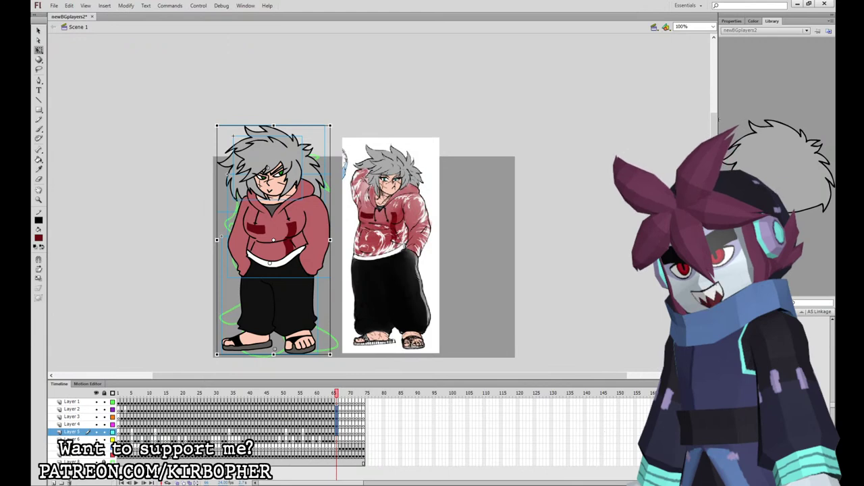
key(ctrl+e)
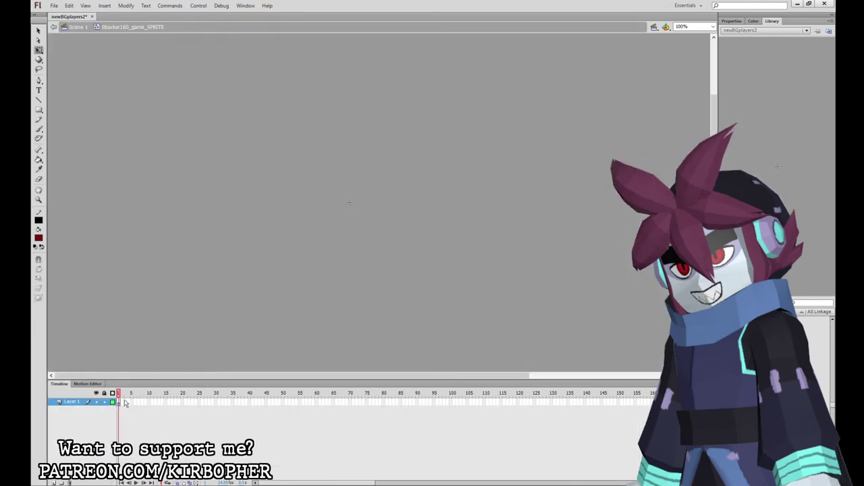
click(119, 402)
key(ctrl+alt+v)
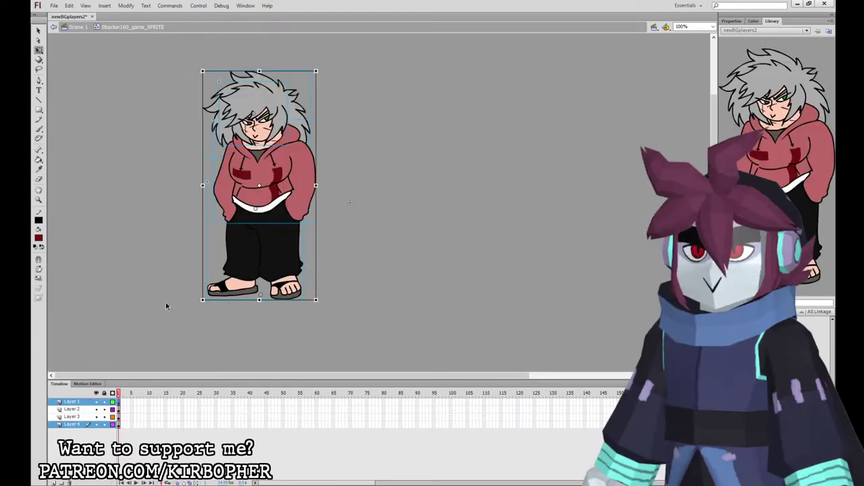
Add keyframes at frames 16 and 31 on all four layers of the sprite symbol.
drag(219, 402, 219, 413)
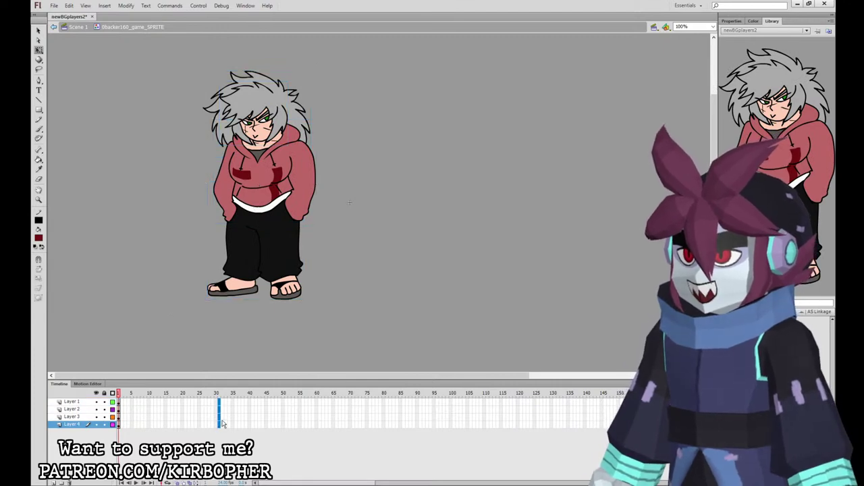
key(F5)
click(168, 425)
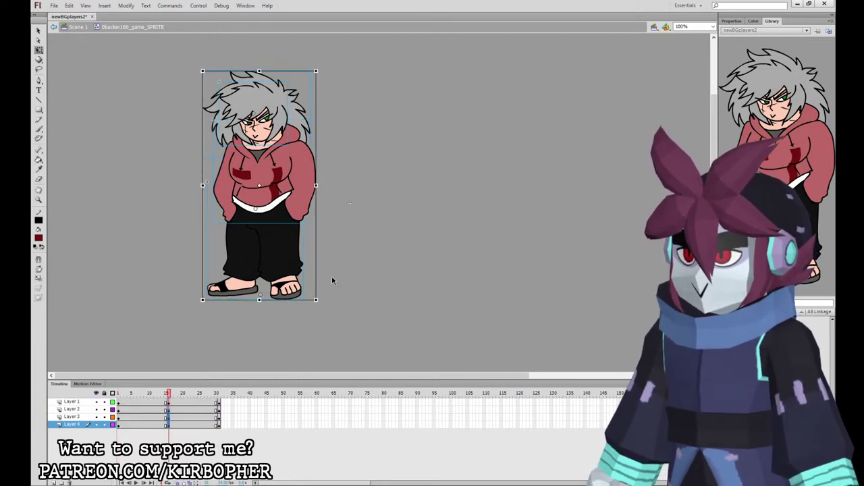
Skew the trousers and the hoodie torso slightly at frame 16 for the idle pose.
click(284, 204)
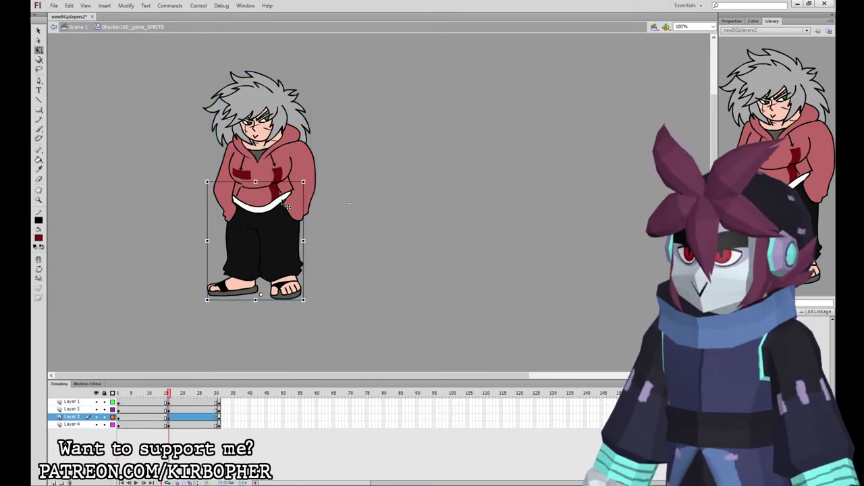
click(314, 181)
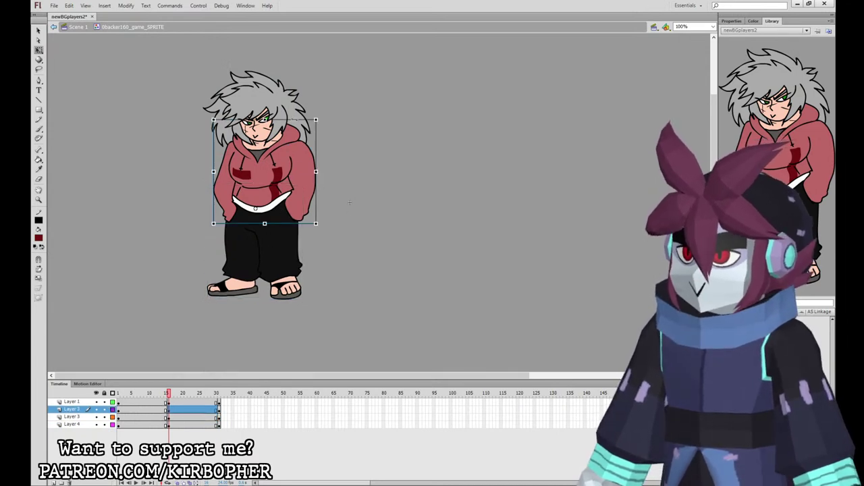
click(295, 82)
drag(293, 80, 313, 64)
click(301, 85)
drag(167, 395, 169, 395)
Lower the head and back hair slightly at frame 16 and shift the whole upper body a little to the left.
click(294, 119)
key(Left)
key(Down)
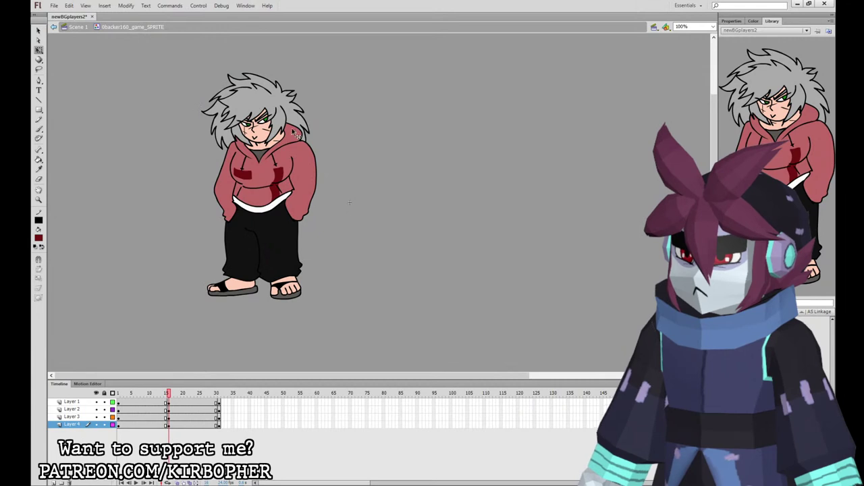
drag(169, 78, 374, 164)
key(Left)
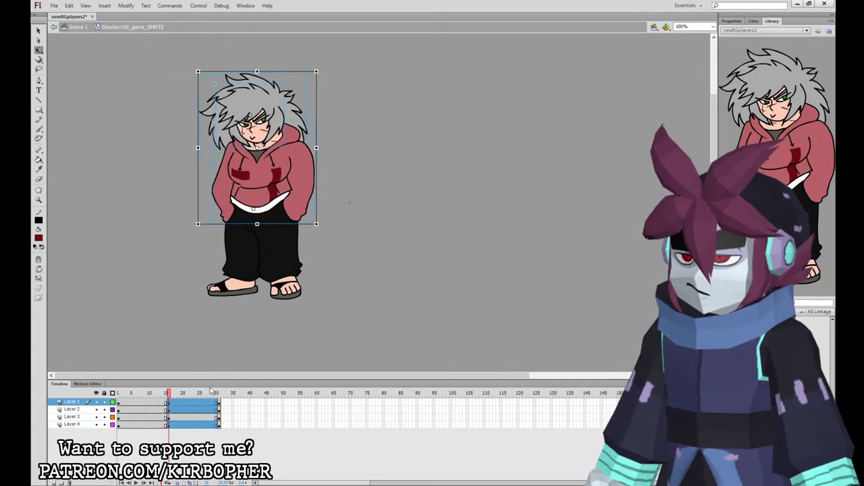
Nudge the head and back hair slightly up and to the right at frame 16 and compare the pose with neighbouring frames.
drag(169, 394, 174, 394)
drag(299, 72, 274, 93)
key(Up)
key(Up)
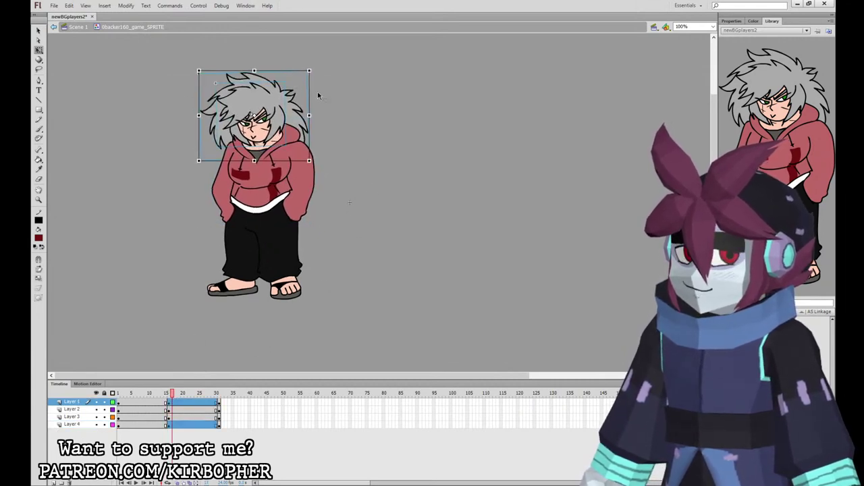
key(Right)
key(Right)
drag(169, 394, 174, 393)
click(285, 95)
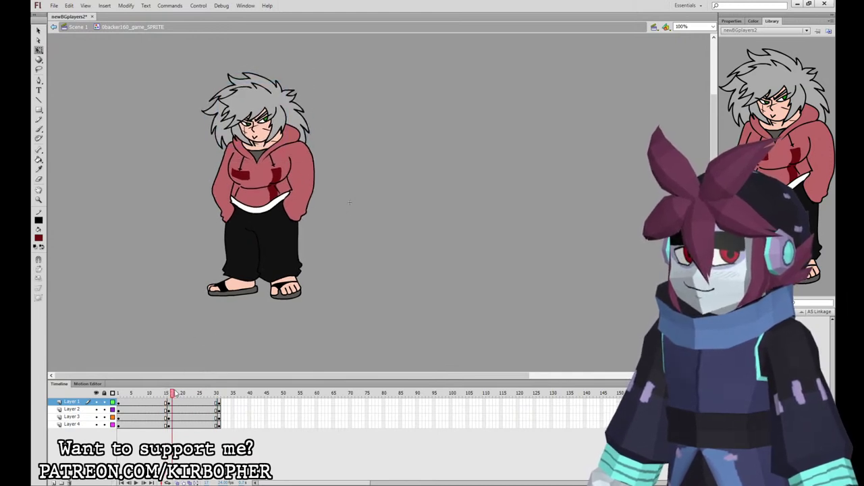
Create classic tweens on all four layers with an ease of 100 and play the idle animation.
drag(155, 424, 182, 403)
key(F3)
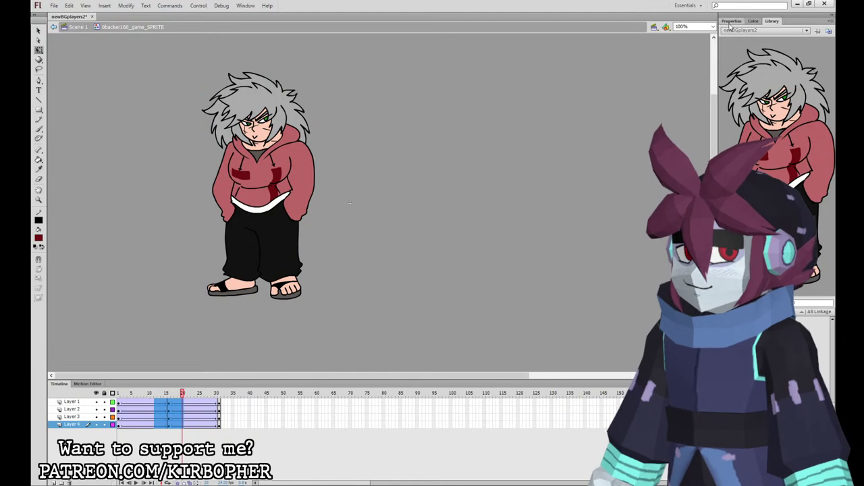
click(732, 21)
click(756, 99)
text(100)
key(Return)
key(Return)
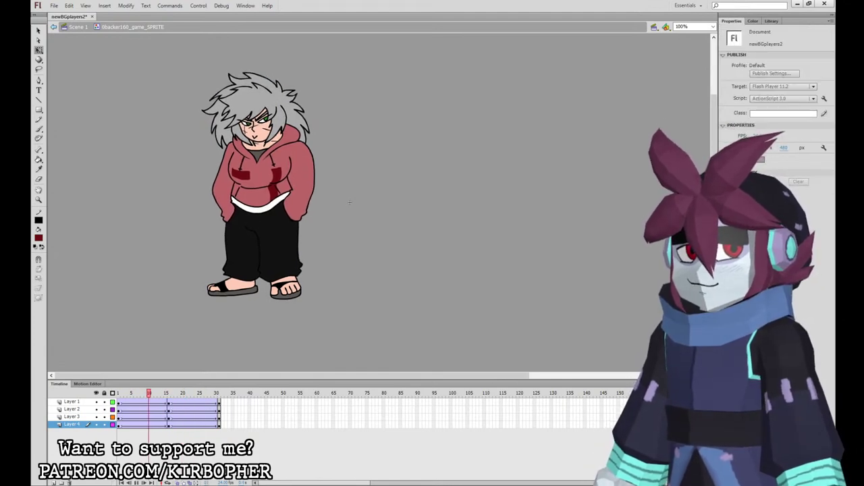
Convert frames 1 to 30 on all four layers into keyframes.
drag(216, 402, 119, 424)
key(F6)
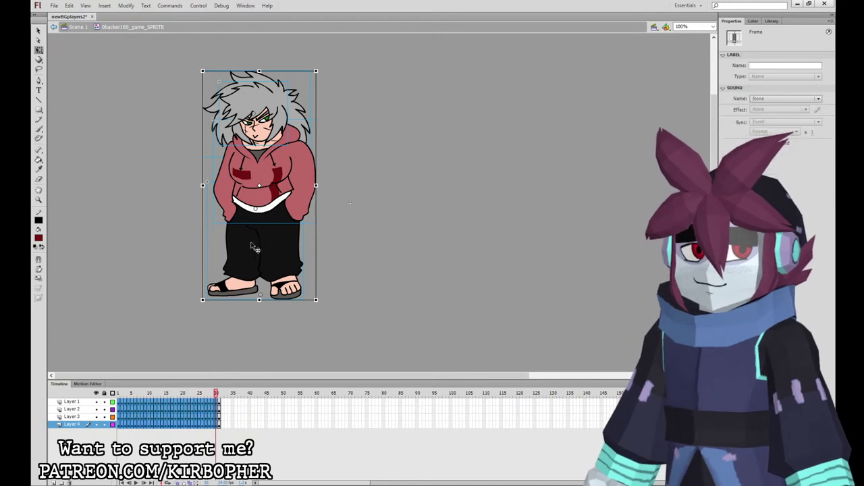
click(262, 419)
Clear every second keyframe on all four layers from the start to about frame 20.
drag(124, 404, 182, 425)
key(shift+F6)
key(shift+F6)
key(shift+F6)
key(ctrl+z)
key(shift+F6)
key(shift+F6)
key(shift+F6)
Clear every second keyframe on the remaining frames, remove frame 31 from all layers, and play the animation.
drag(182, 426, 196, 406)
key(shift+F6)
mouse_move(195, 405)
mouse_down()
mouse_move(204, 425)
mouse_move(209, 405)
mouse_up()
key(shift+F6)
mouse_move(209, 416)
mouse_down()
mouse_move(206, 424)
mouse_move(220, 404)
mouse_up()
key(shift+F6)
key(ctrl+z)
key(ctrl+z)
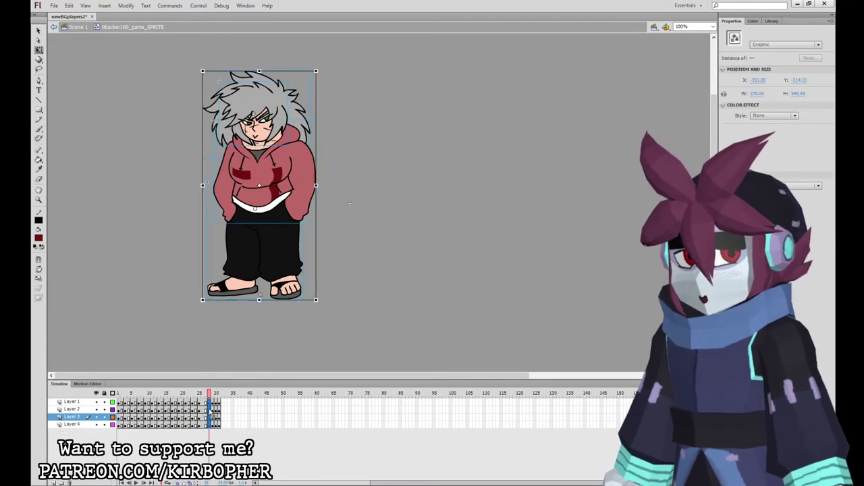
click(218, 424)
key(Return)
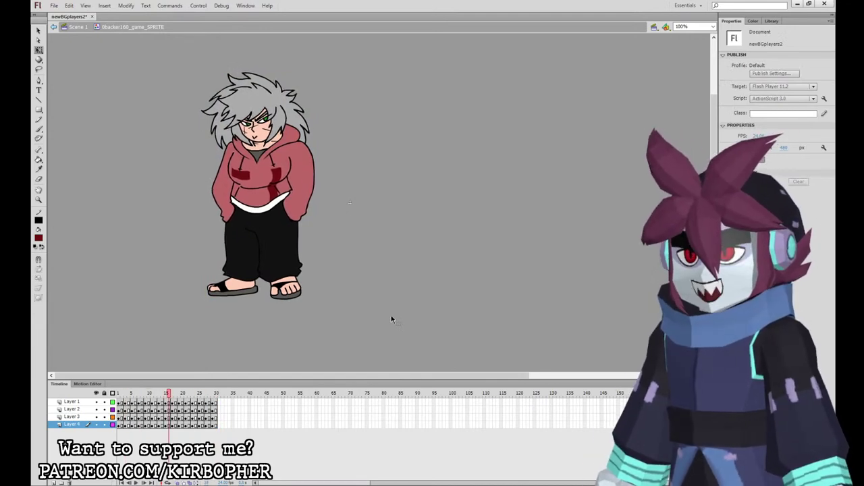
Replace the separate parts at frame 66 of Scene 1 with a 0backer160_game_SPRITE instance on Layer 1 and save the document.
click(90, 27)
click(335, 403)
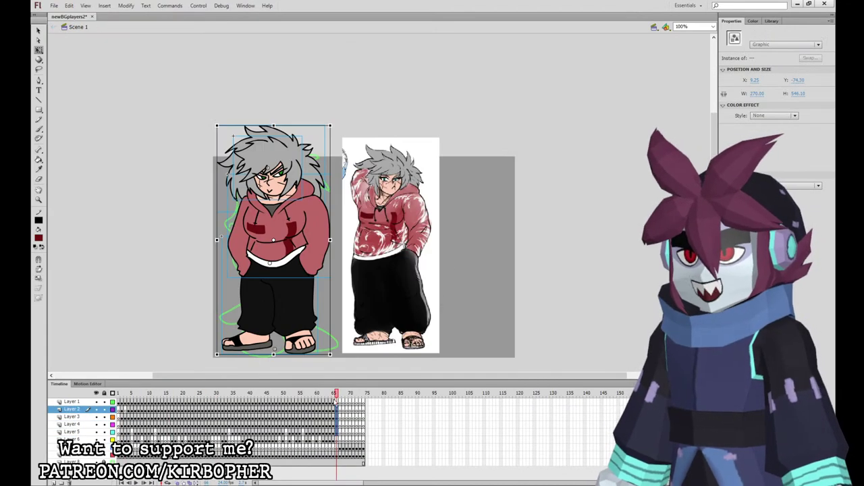
click(337, 403)
click(336, 439)
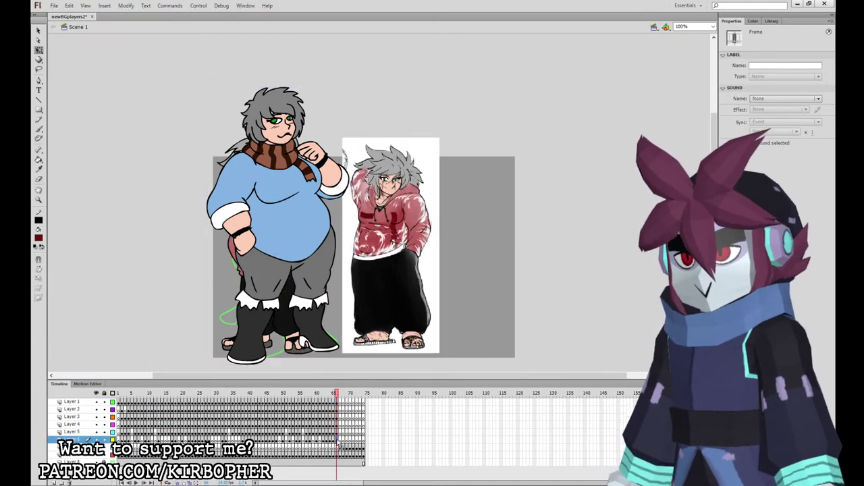
click(283, 202)
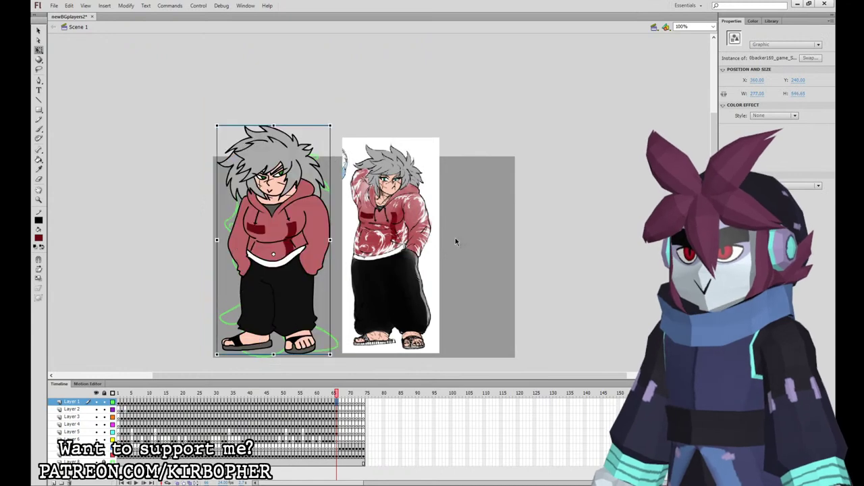
Compare frames 68 and 66, and examine the line-up of finished characters on frame 1 at 50% zoom.
click(344, 440)
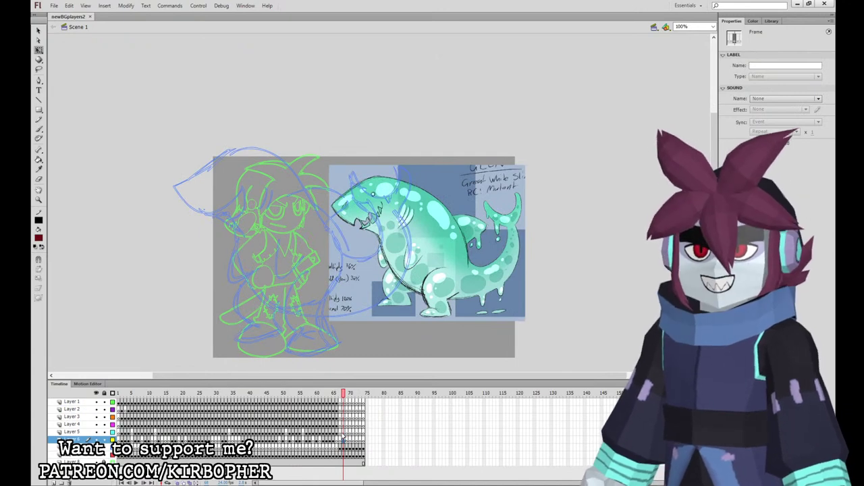
click(574, 313)
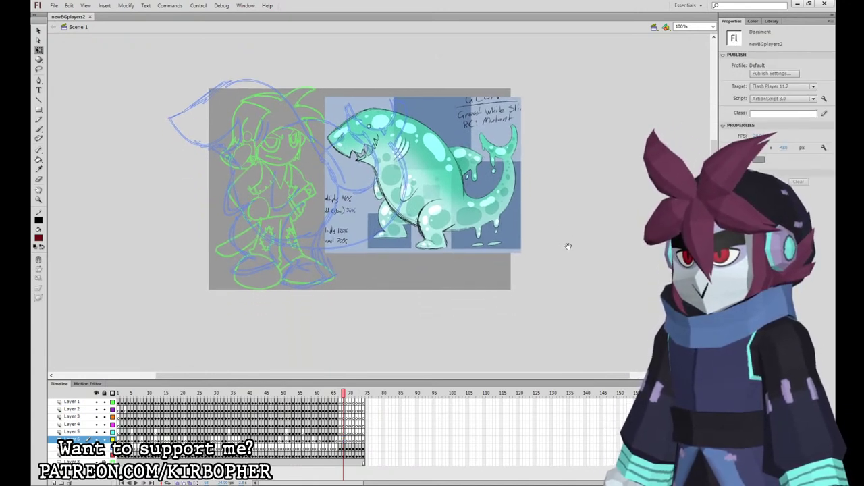
click(338, 394)
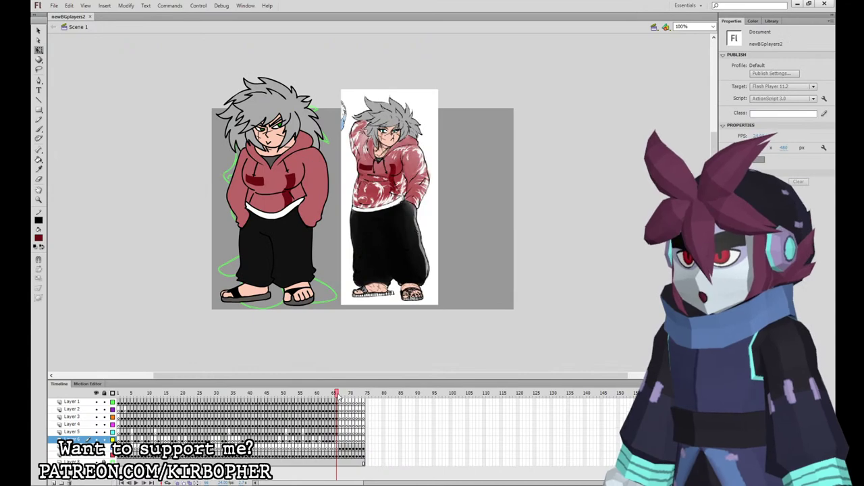
click(120, 399)
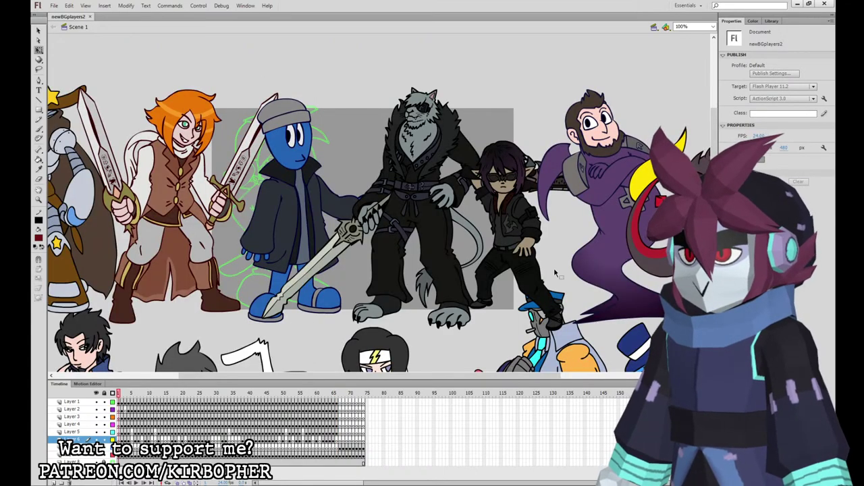
key(ctrl+minus)
drag(557, 272, 569, 176)
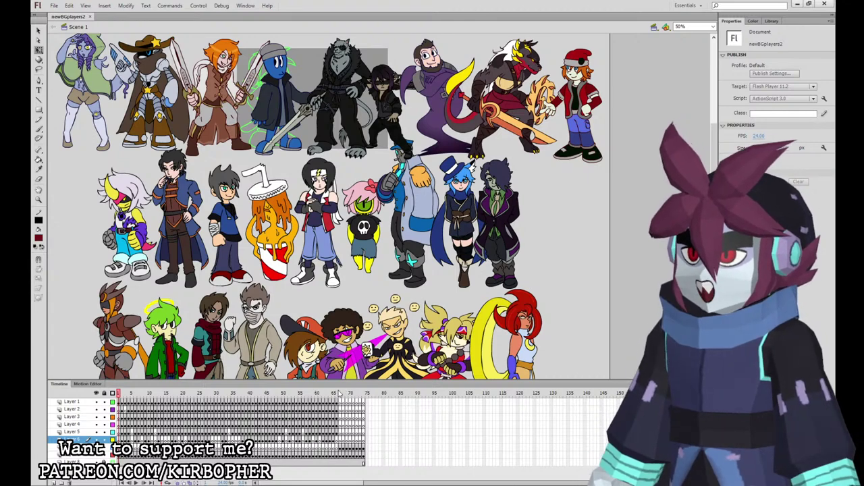
Examine the remaining rough sketches and reference images from frame 67 to the end of the timeline.
click(340, 393)
scroll(344, 232, up, 3)
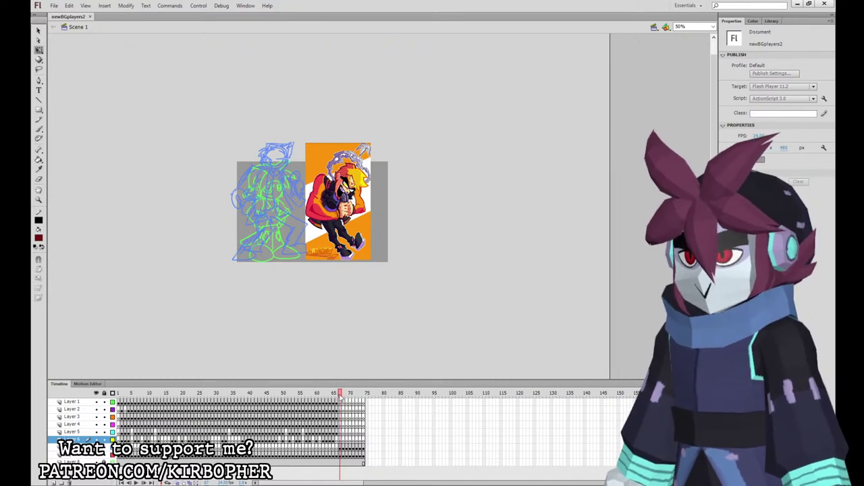
key(period)
key(period)
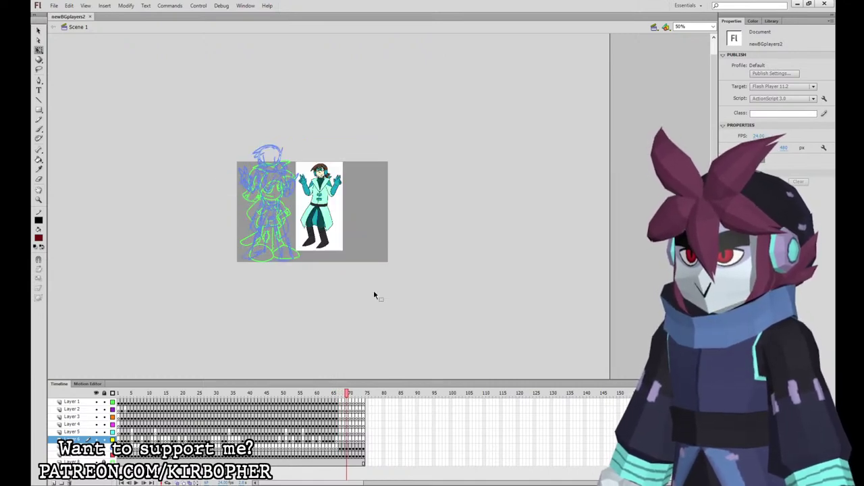
key(.)
key(.)
key(.)
key(.)
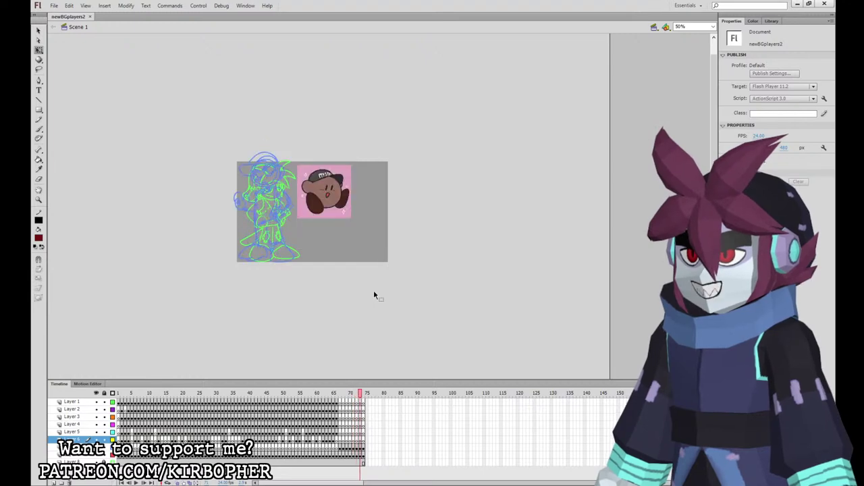
key(.)
click(339, 401)
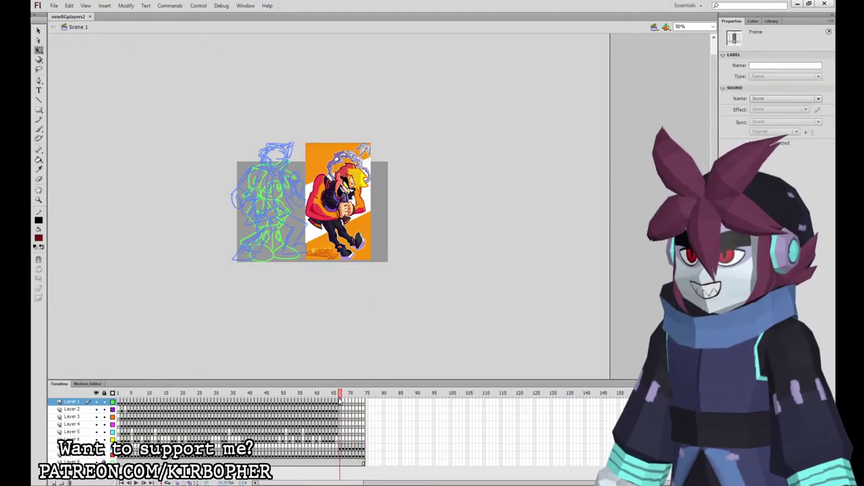
Review the character line-up on frame 1 again and the sketches with references on frames 67 and 68.
click(118, 393)
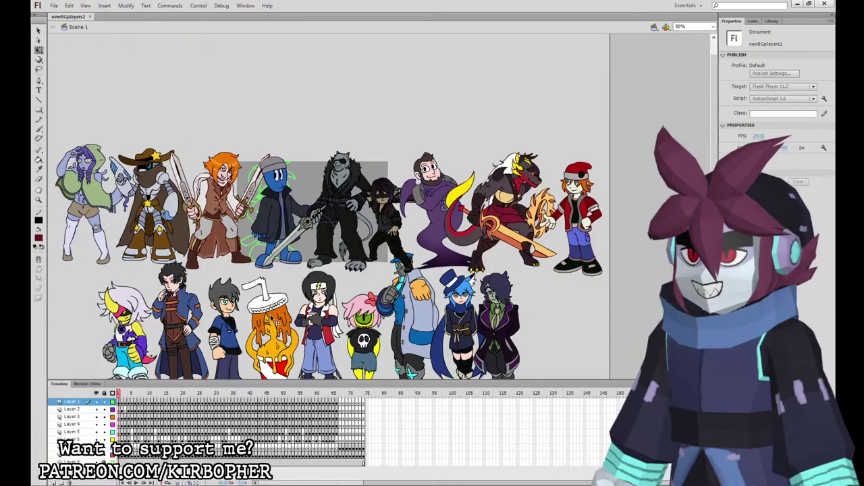
scroll(266, 324, down, 4)
scroll(267, 324, up, 1)
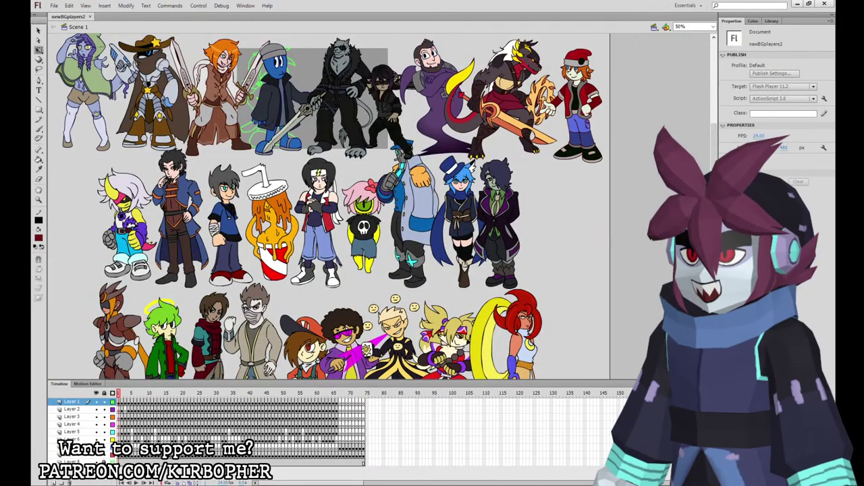
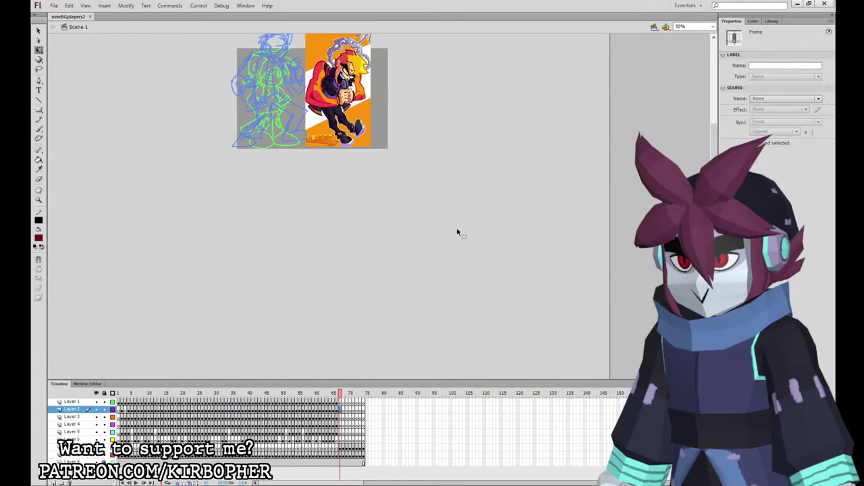
scroll(473, 277, up, 3)
click(475, 278)
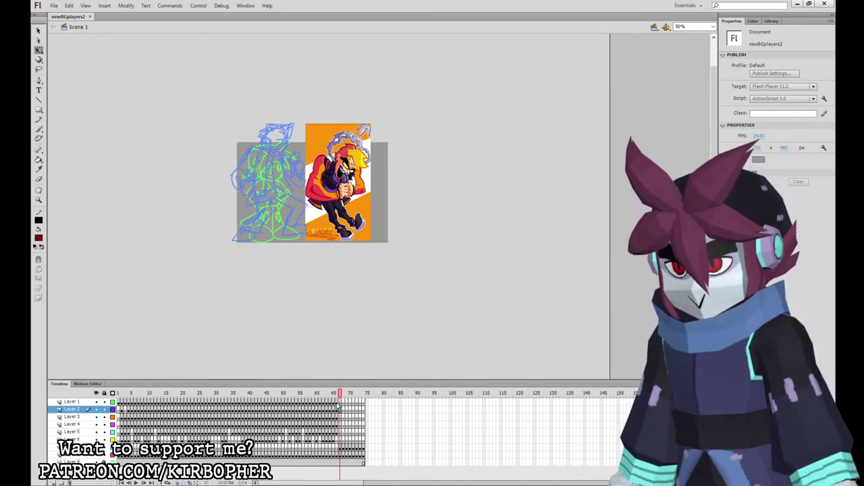
key(period)
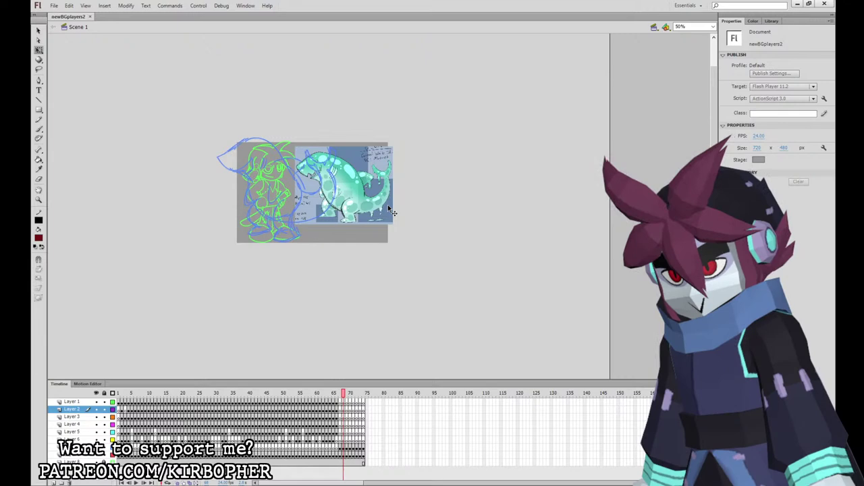
Ink the ear, jawline and spiky hair outline of the blue-sketched character on Layer 2 at frame 67 with the black brush.
key(comma)
key(ctrl+1)
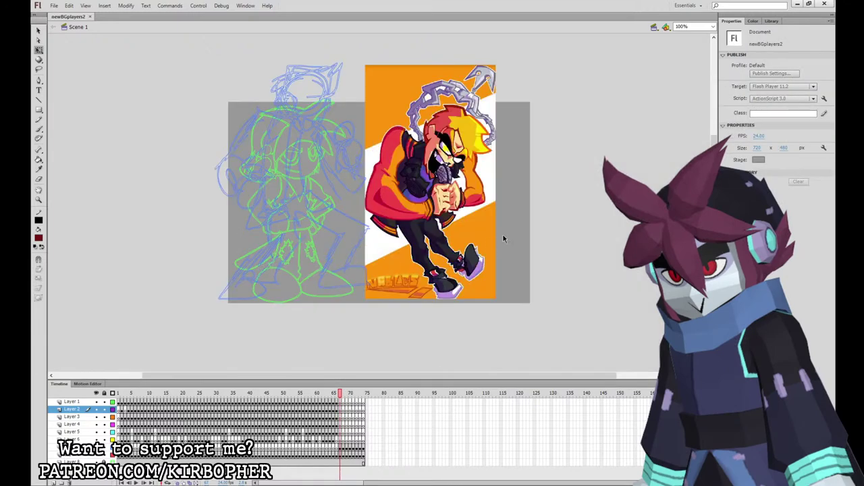
drag(502, 234, 541, 311)
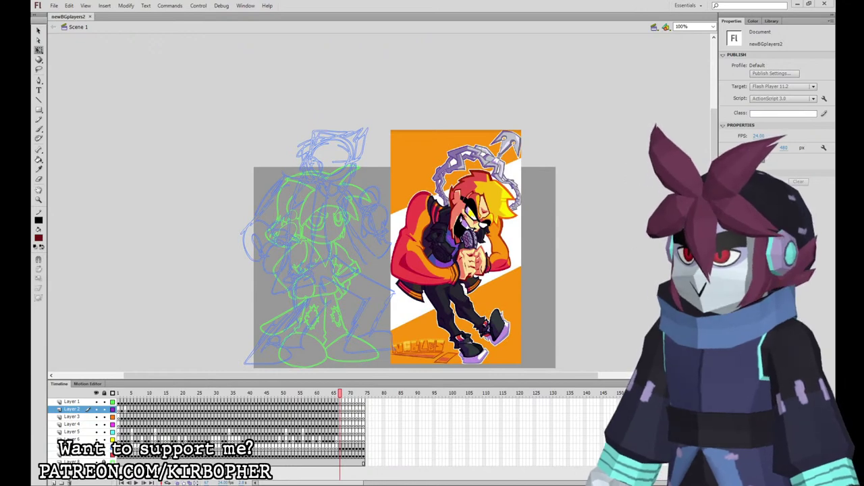
drag(559, 215, 581, 197)
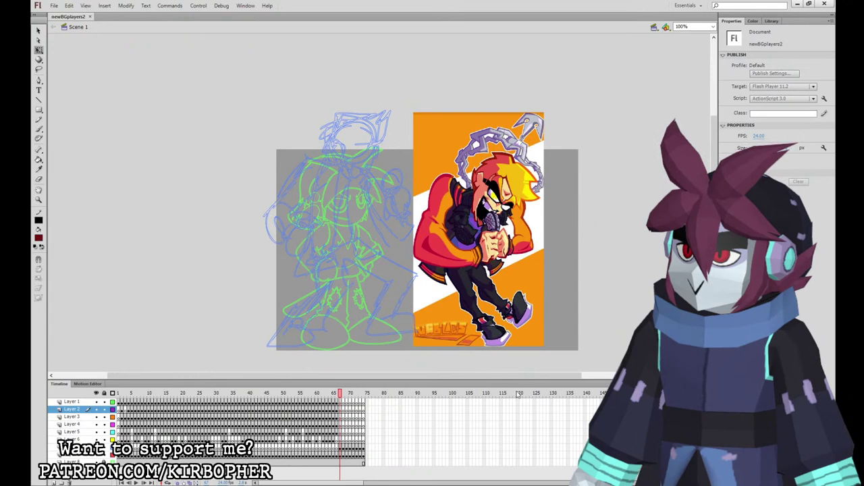
drag(577, 248, 574, 239)
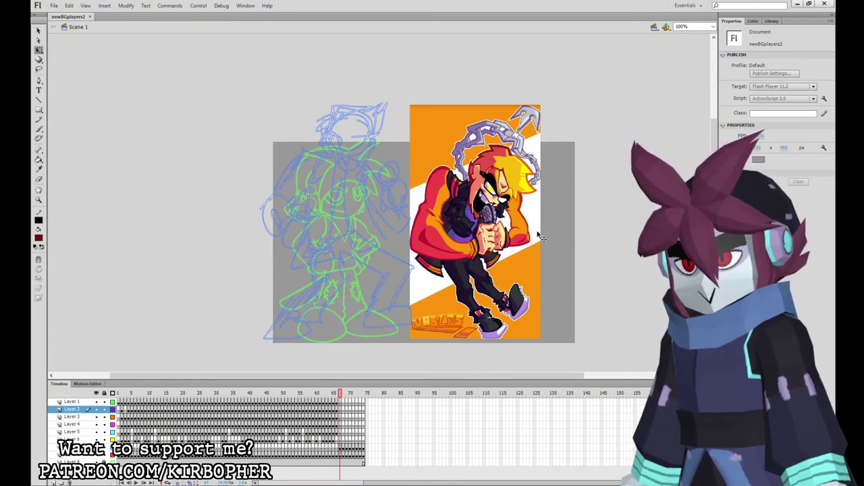
click(39, 129)
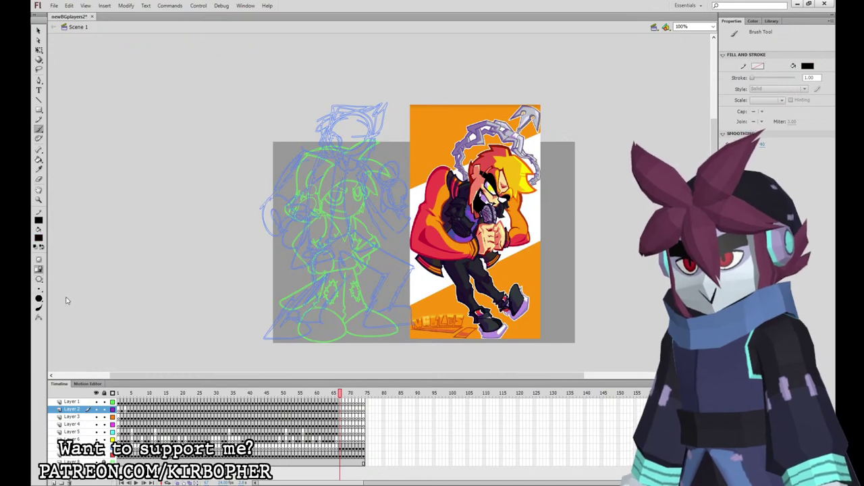
click(343, 410)
key(ctrl+=)
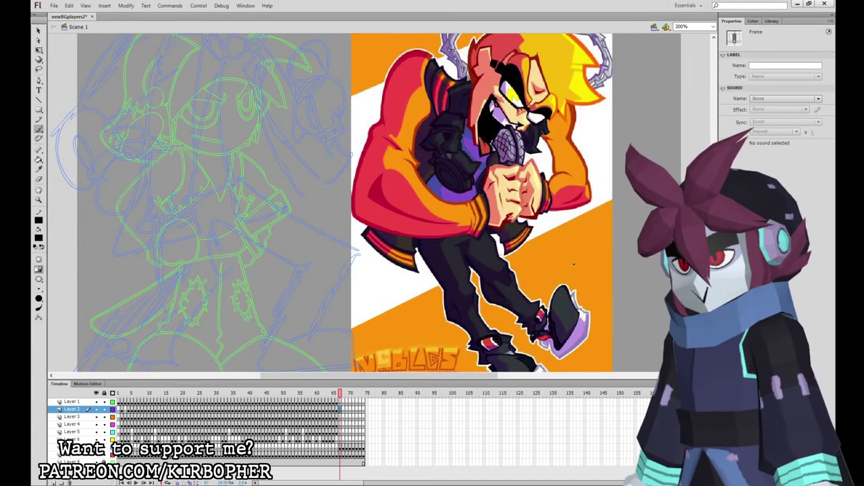
drag(584, 237, 620, 361)
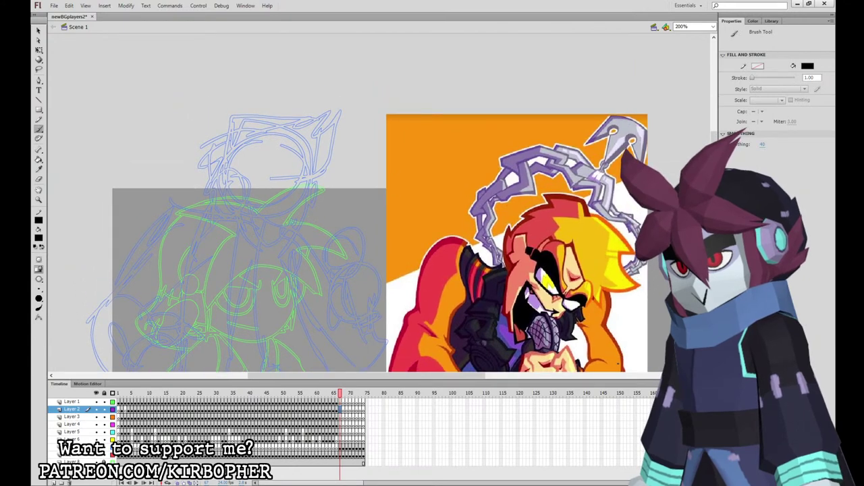
mouse_move(243, 186)
mouse_down()
mouse_move(234, 170)
mouse_move(221, 174)
mouse_move(226, 201)
mouse_move(234, 210)
mouse_move(243, 201)
mouse_move(252, 229)
mouse_move(283, 249)
mouse_move(307, 224)
mouse_up()
key(ctrl+z)
key(ctrl+z)
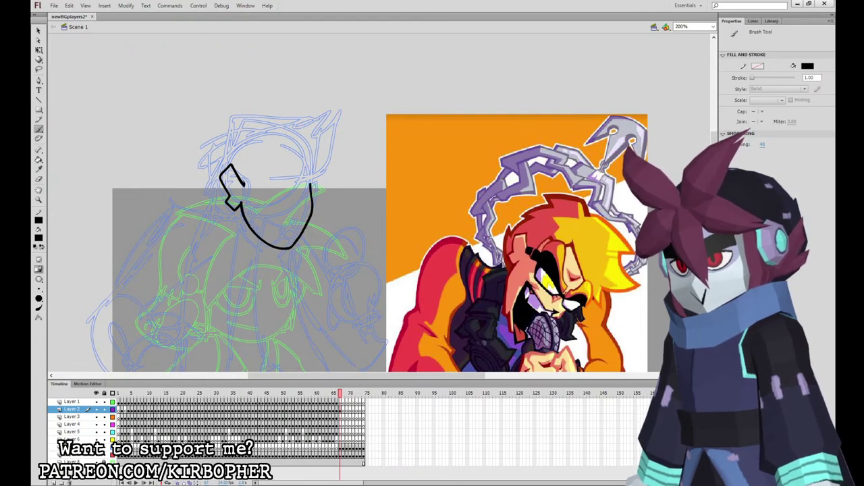
mouse_move(242, 182)
mouse_down()
mouse_move(270, 159)
mouse_move(331, 171)
mouse_move(339, 124)
mouse_move(323, 130)
mouse_move(339, 112)
mouse_move(289, 105)
mouse_move(258, 116)
mouse_move(254, 109)
mouse_move(217, 125)
mouse_move(202, 166)
mouse_move(215, 200)
mouse_move(207, 196)
mouse_move(224, 210)
mouse_up()
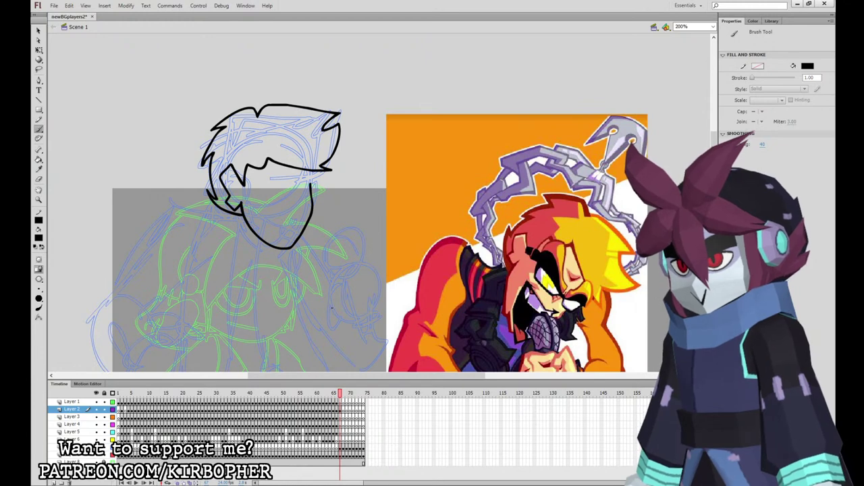
Ink the angry eyebrows and angular glasses under the fringe and fill both lenses solid black.
mouse_move(289, 187)
mouse_down()
mouse_move(249, 181)
mouse_move(289, 190)
mouse_up()
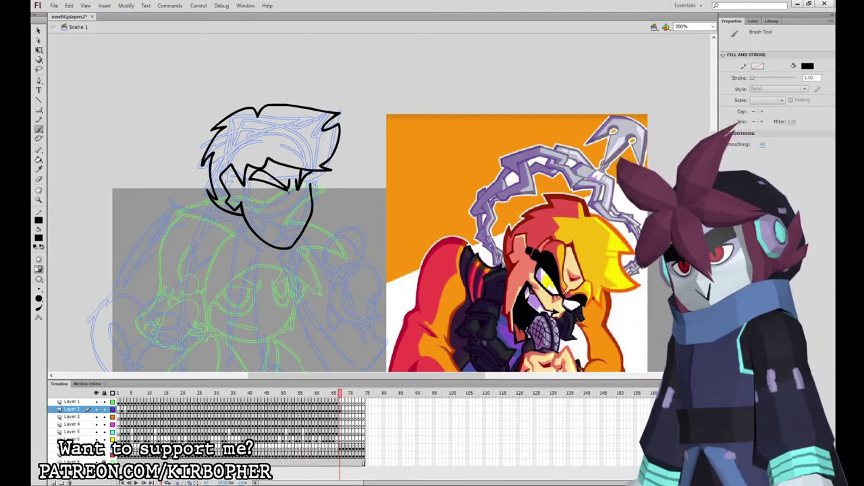
mouse_move(290, 189)
mouse_down()
mouse_move(250, 186)
mouse_move(270, 212)
mouse_move(290, 193)
mouse_move(298, 203)
mouse_move(314, 181)
mouse_move(300, 208)
mouse_move(299, 191)
mouse_up()
key(ctrl+z)
click(38, 160)
click(269, 199)
click(303, 195)
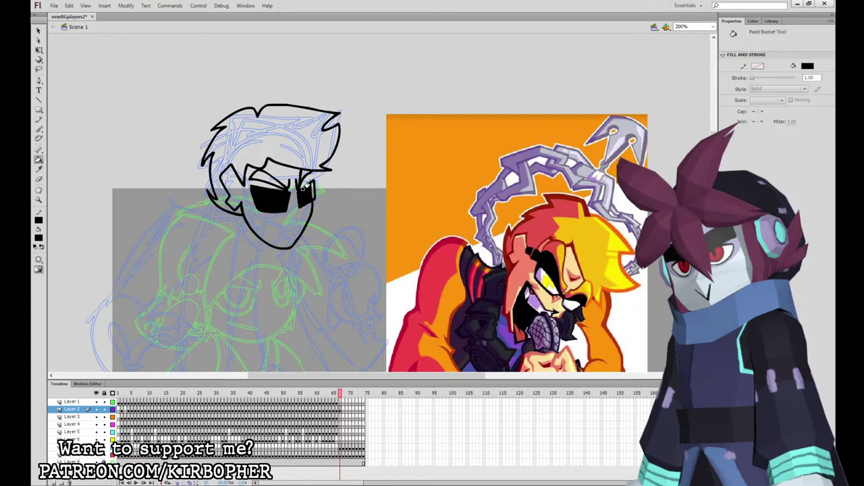
click(307, 183)
Outline openings inside the black glasses with the brush and delete the fill within the lenses.
key(b)
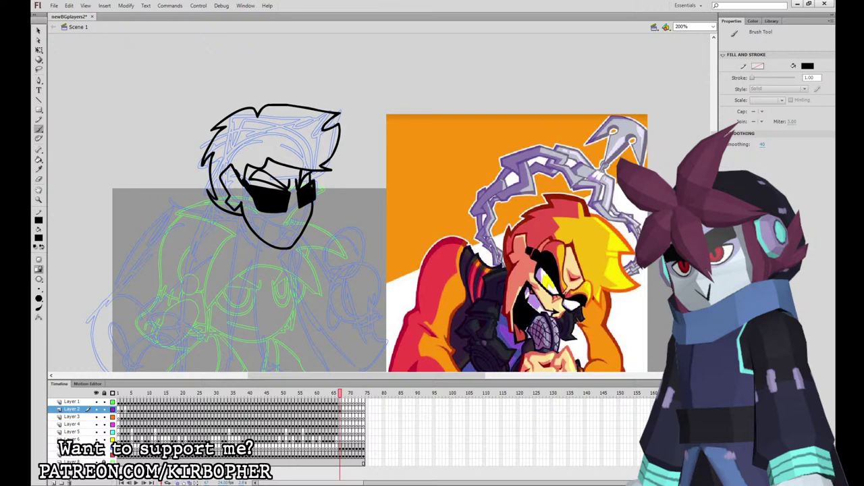
mouse_move(304, 197)
mouse_down()
mouse_move(312, 189)
mouse_move(310, 201)
mouse_move(254, 196)
mouse_move(285, 209)
mouse_move(286, 198)
mouse_up()
key(v)
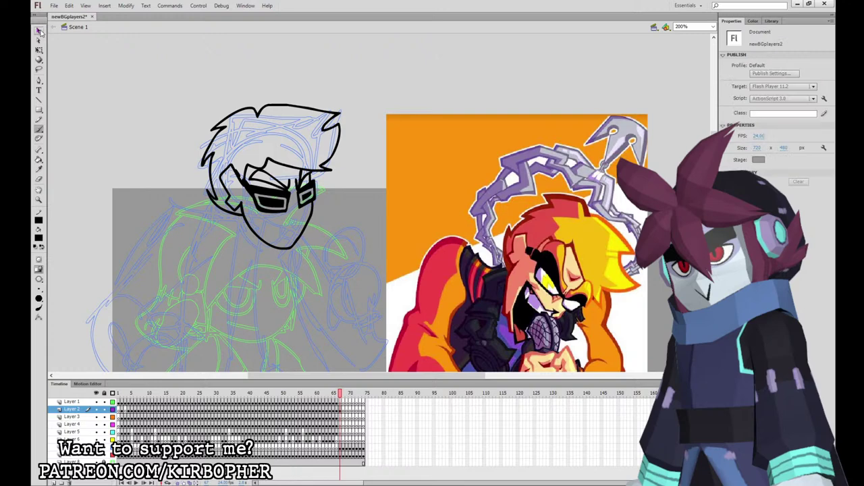
click(268, 202)
key(Delete)
click(307, 195)
key(Delete)
key(ctrl+z)
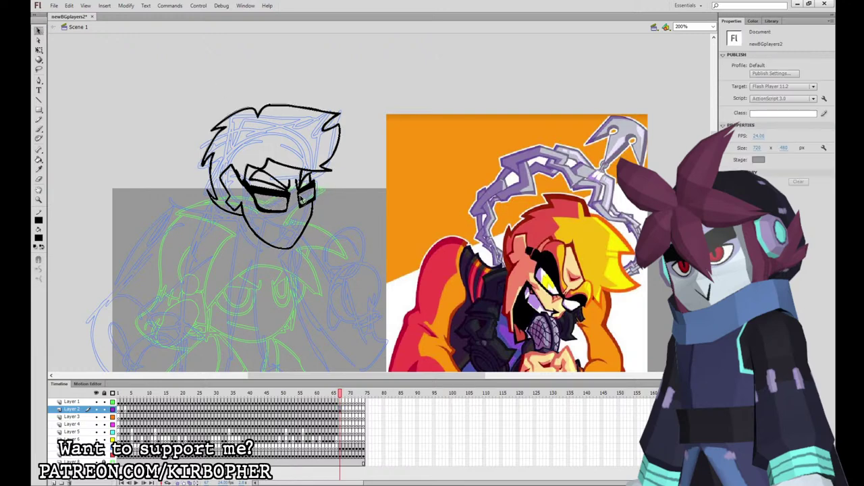
Clean up the leftover fill pieces inside both lenses so only the glasses' frame and thick upper bars stay.
click(326, 178)
click(300, 202)
click(303, 202)
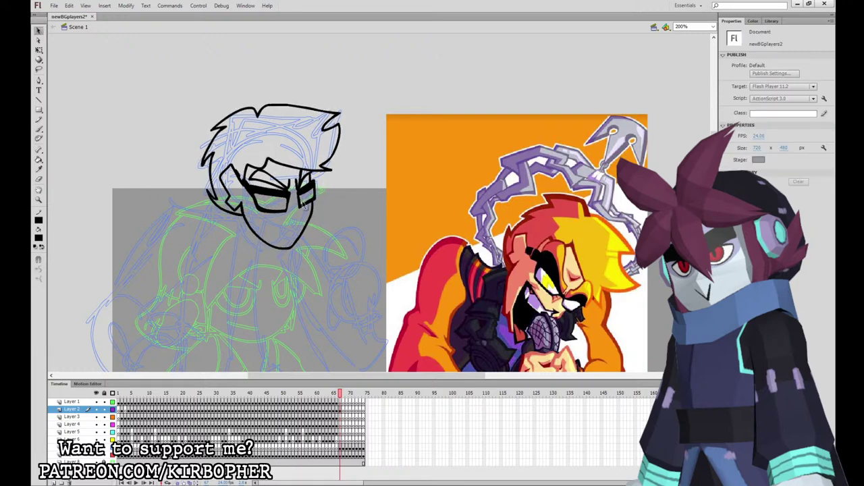
click(303, 202)
click(317, 180)
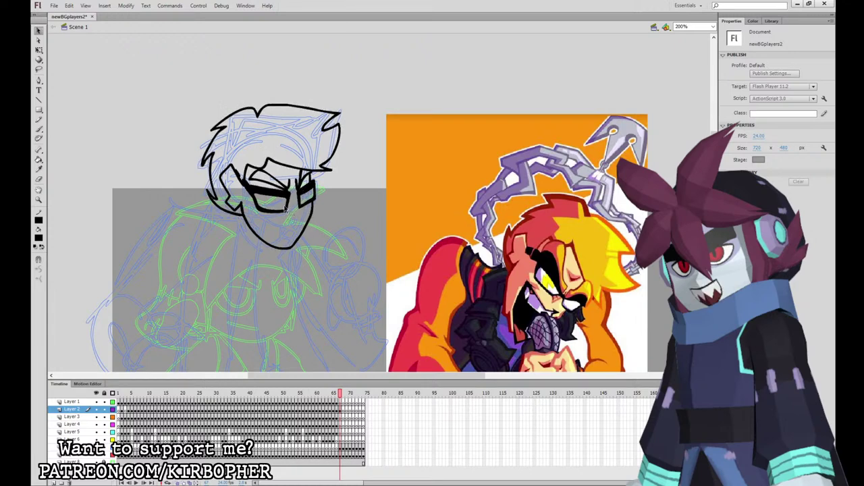
click(290, 192)
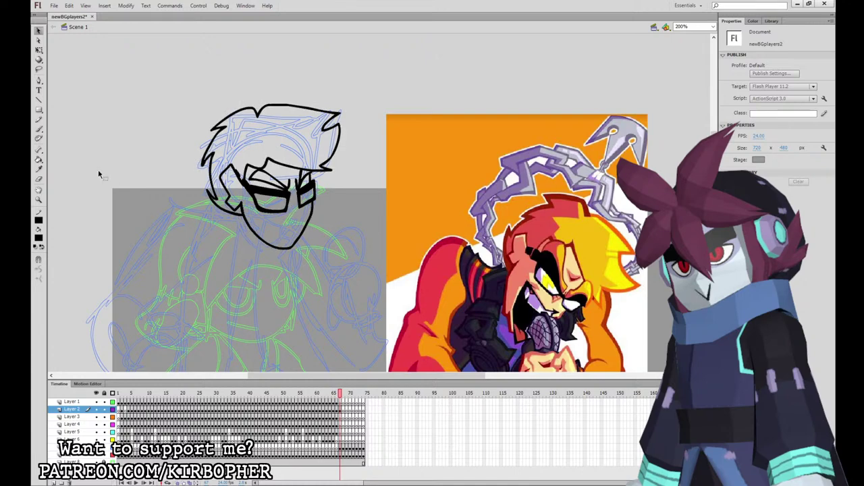
Ink the nose and wide open grin below the glasses and fill the mouth's lower part black.
click(40, 129)
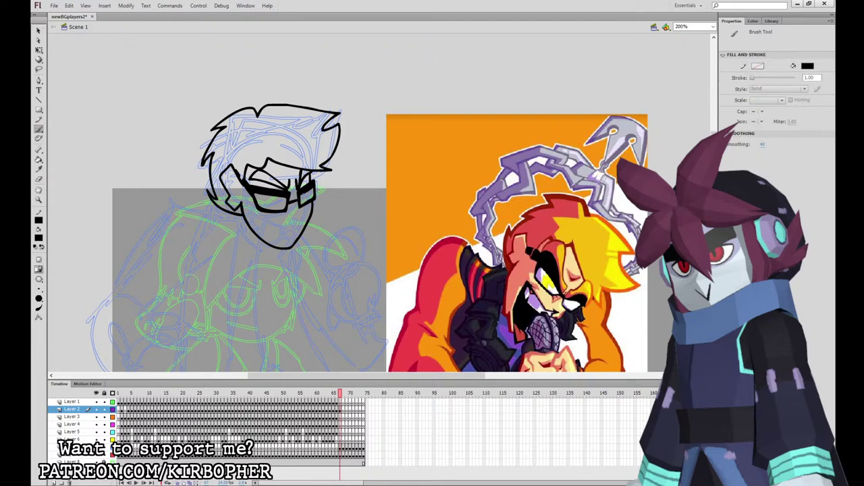
mouse_move(303, 207)
mouse_down()
mouse_move(299, 223)
mouse_move(266, 222)
mouse_move(277, 243)
mouse_move(294, 229)
mouse_up()
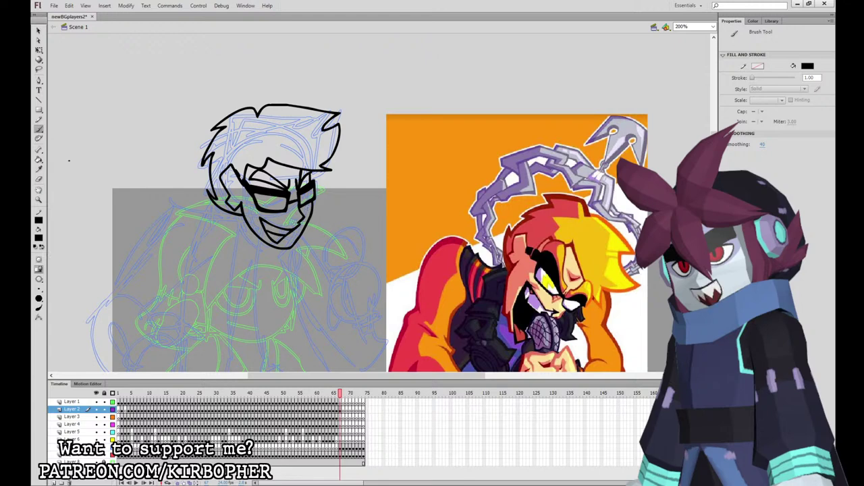
key(k)
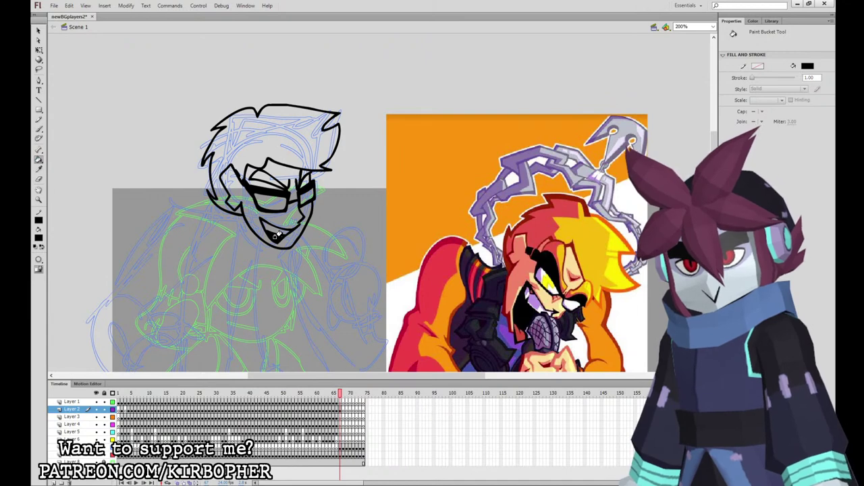
key(b)
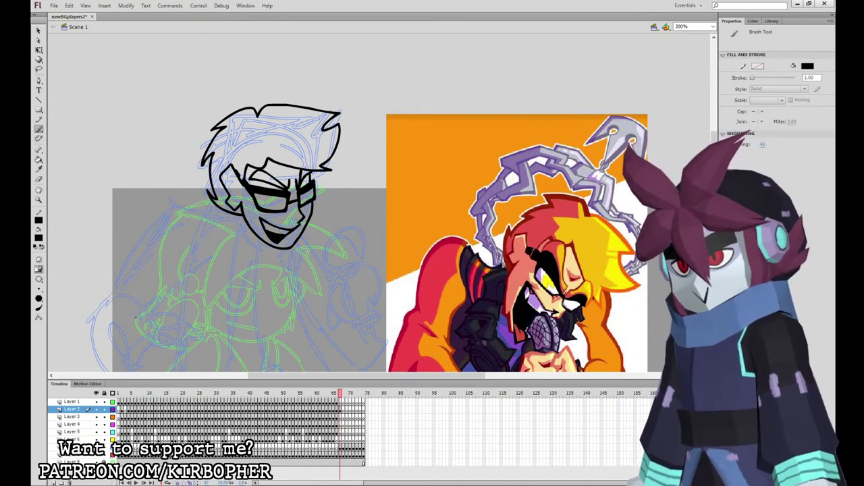
Set the fill colour to yellow and paint a zigzag mark inside the larger lens.
click(38, 238)
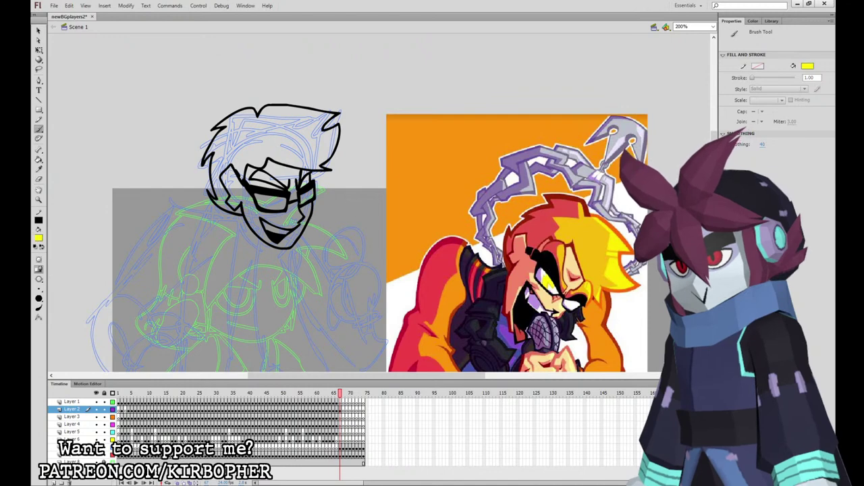
drag(270, 198, 276, 208)
click(38, 160)
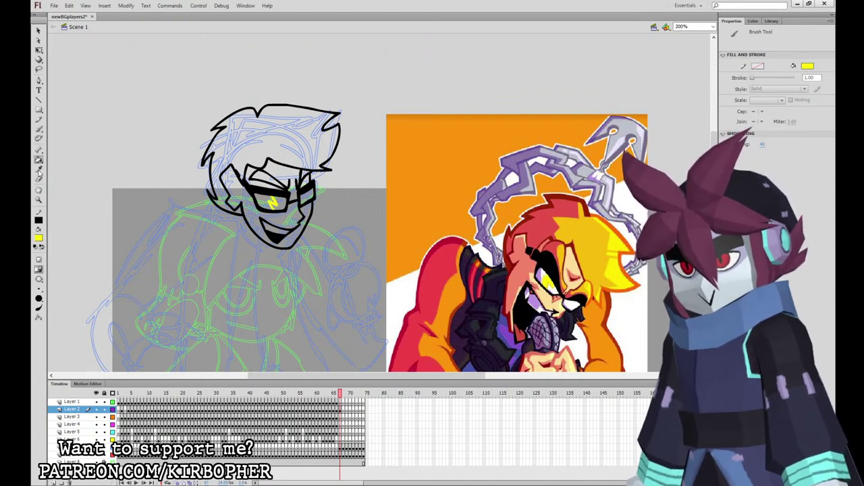
Fill the area around the yellow lightning bolt in the glasses lens and the character's teeth with white.
click(39, 238)
click(50, 278)
click(276, 200)
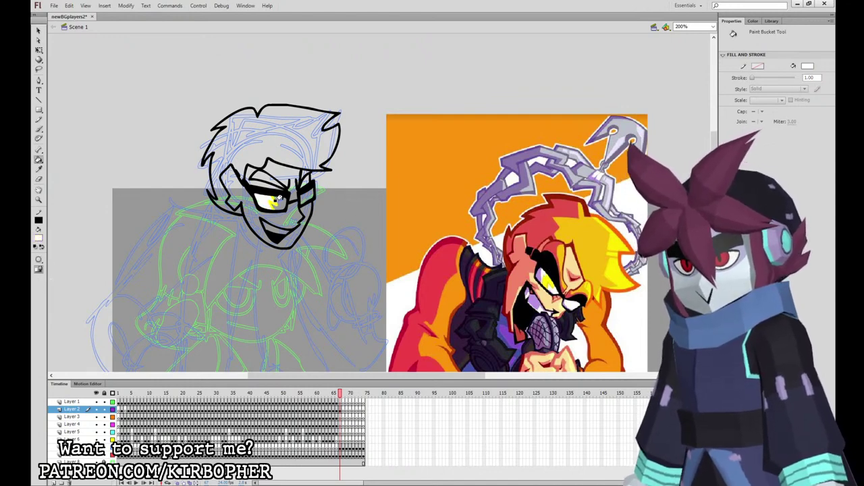
click(278, 202)
click(271, 231)
drag(492, 298, 501, 360)
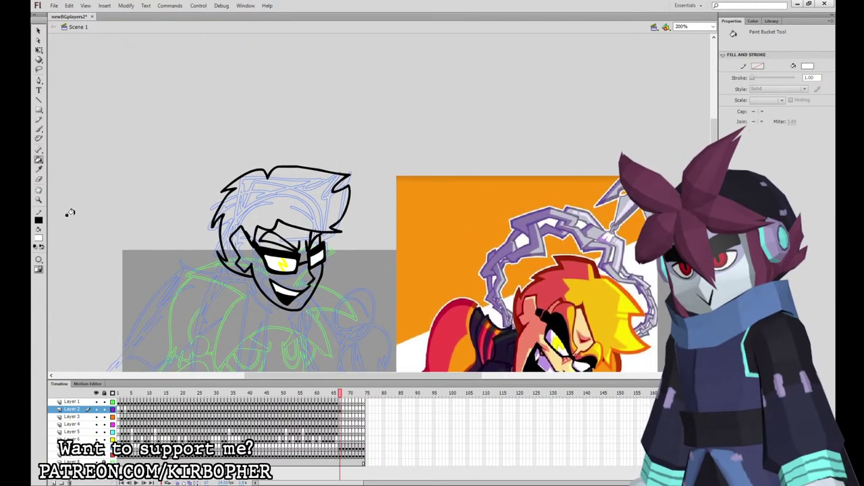
click(625, 323)
drag(389, 243, 352, 142)
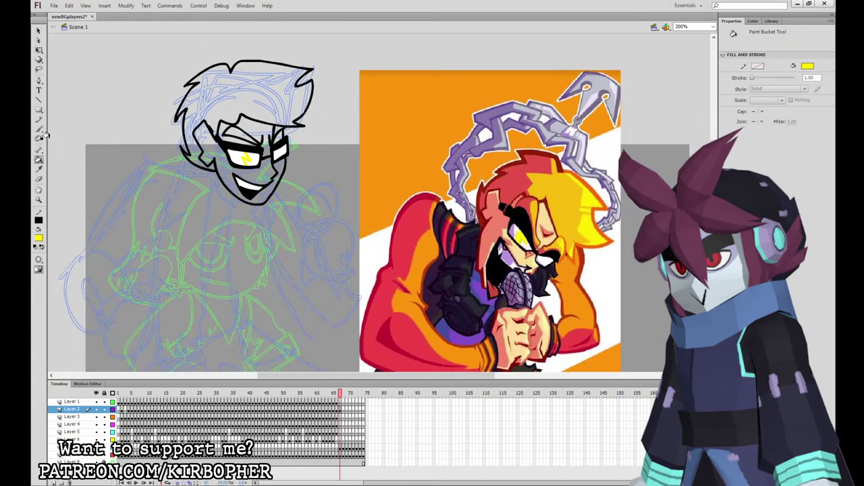
Brush black line art of headphones, with two ear cups and a connecting band, around the neck on Layer 3 at frame 67.
click(40, 129)
click(41, 239)
click(54, 262)
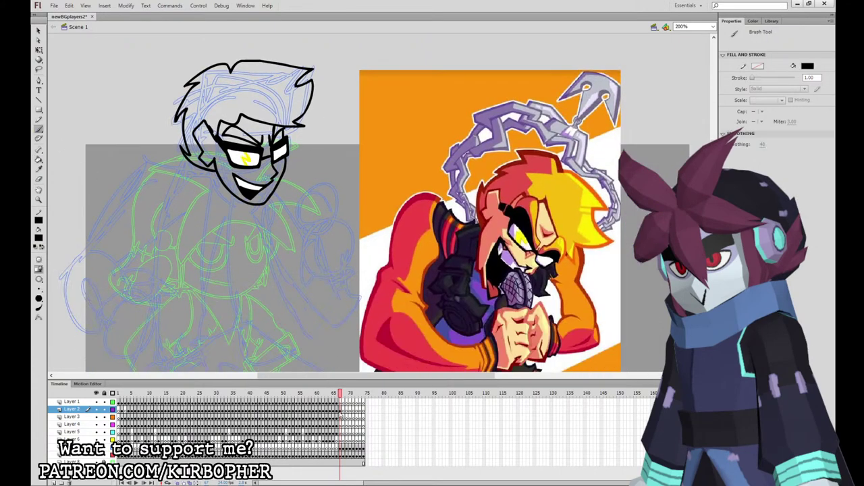
click(341, 416)
key(ctrl+1)
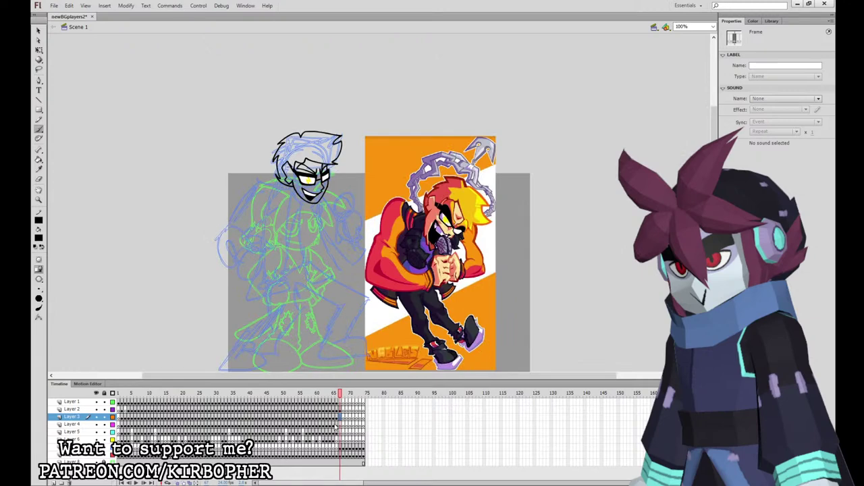
drag(286, 198, 320, 201)
key(ctrl+z)
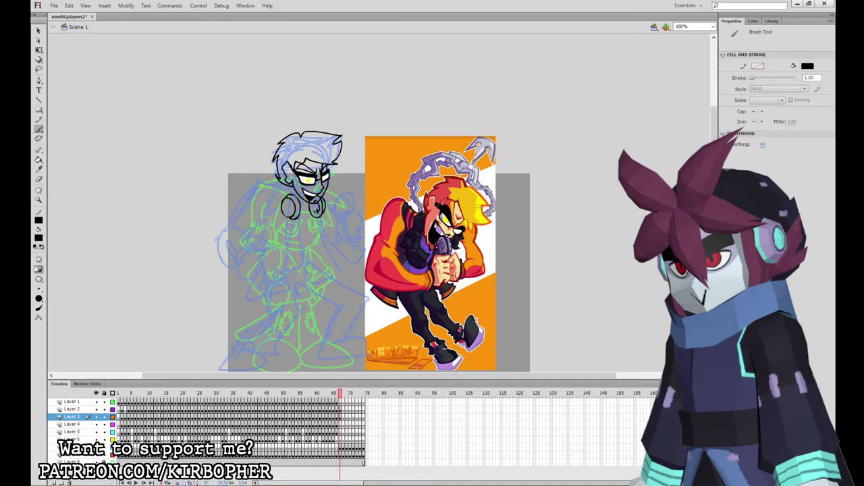
key(ctrl+z)
drag(315, 209, 319, 210)
drag(319, 177, 313, 191)
drag(286, 178, 289, 193)
Show Layer 2 as coloured outlines and make frame 67 of Layer 4 ready for drawing.
click(113, 410)
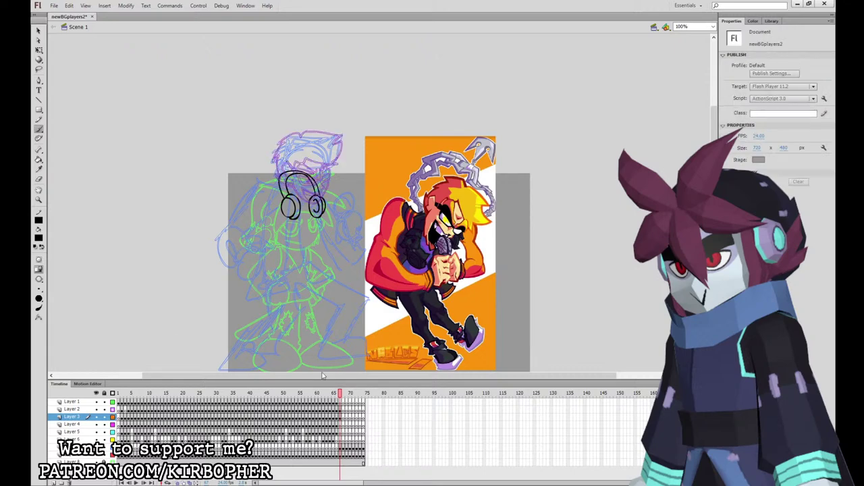
click(340, 417)
drag(340, 417, 340, 423)
click(340, 416)
key(F7)
click(341, 424)
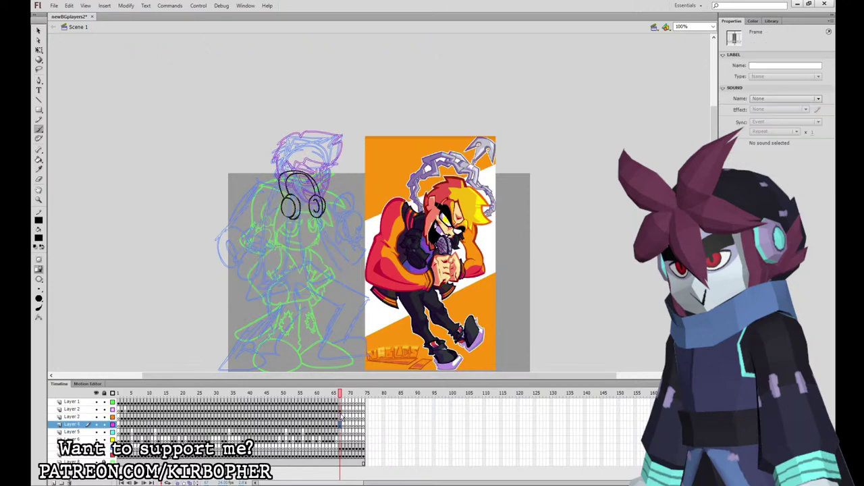
Brush the black outlines of the open jacket's two front panels and the shirt hem between them on Layer 4.
drag(279, 179, 256, 188)
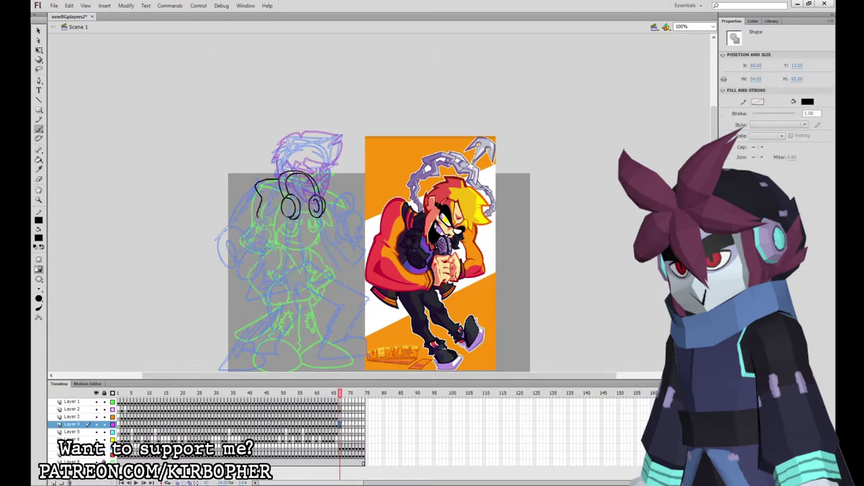
mouse_move(249, 286)
mouse_down()
mouse_move(287, 298)
mouse_move(289, 257)
mouse_up()
key(Escape)
drag(309, 219, 325, 289)
key(ctrl+z)
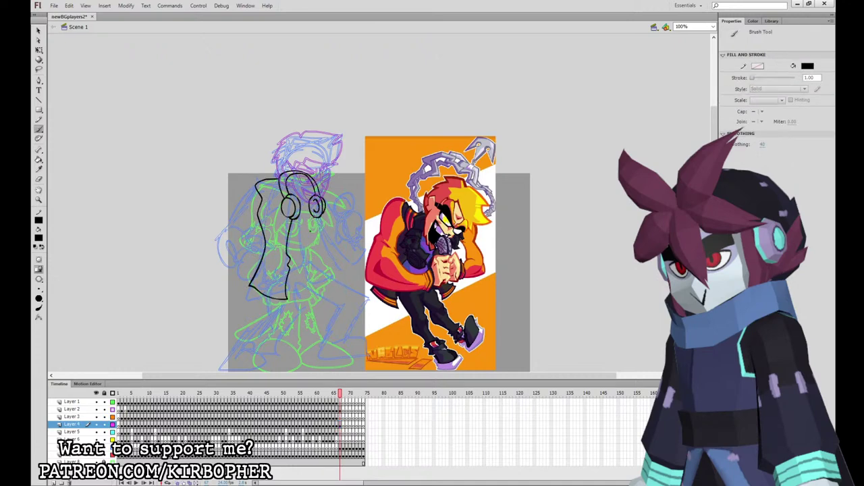
drag(311, 218, 313, 262)
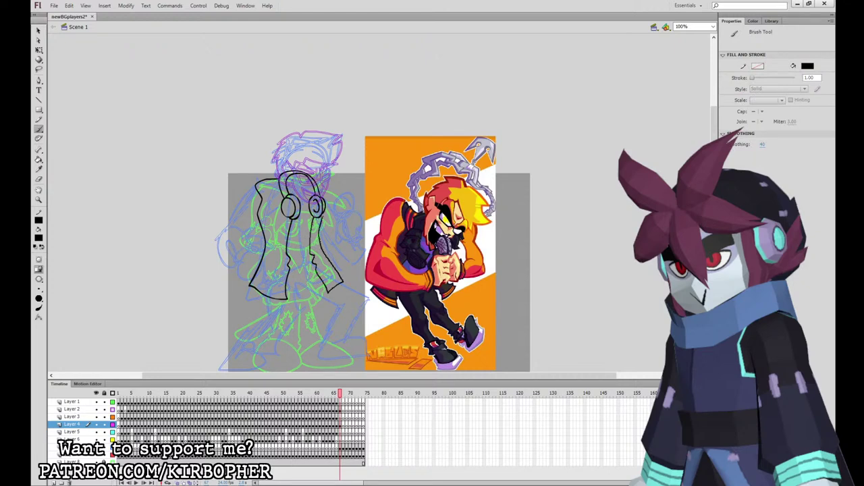
drag(320, 217, 343, 281)
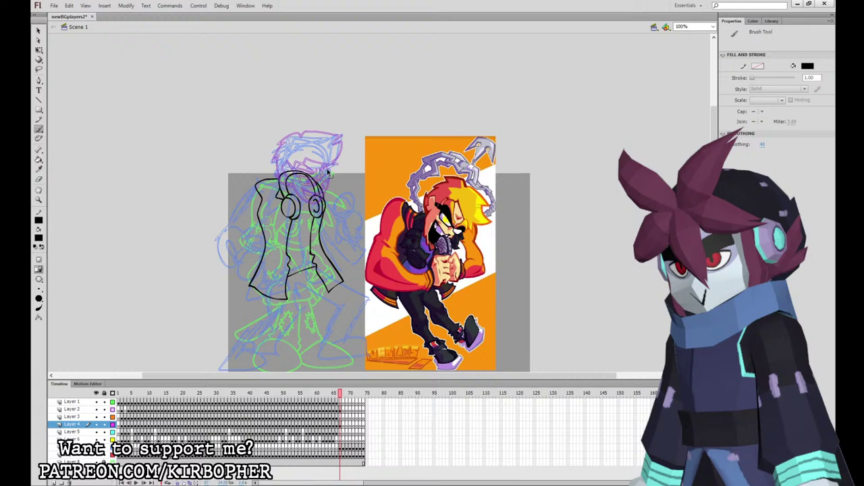
Fill both headphone ear cups and the headband with dark grey sampled from the reference artwork.
key(i)
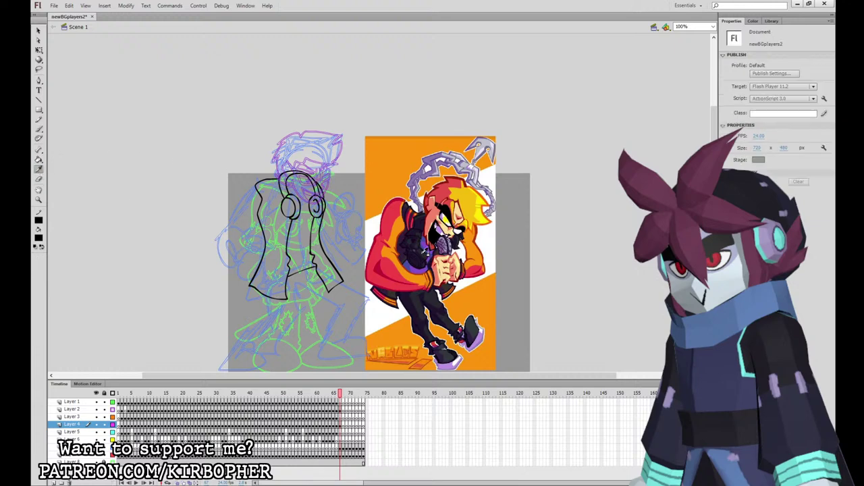
key(k)
click(289, 206)
click(317, 202)
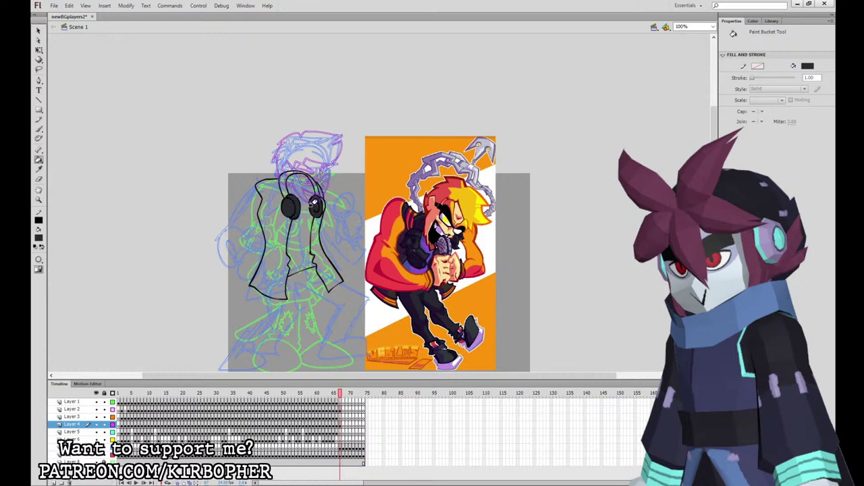
click(297, 176)
Fill both jacket panels with a dark brownish grey and the shirt with purple, using colours sampled from the reference artwork.
key(i)
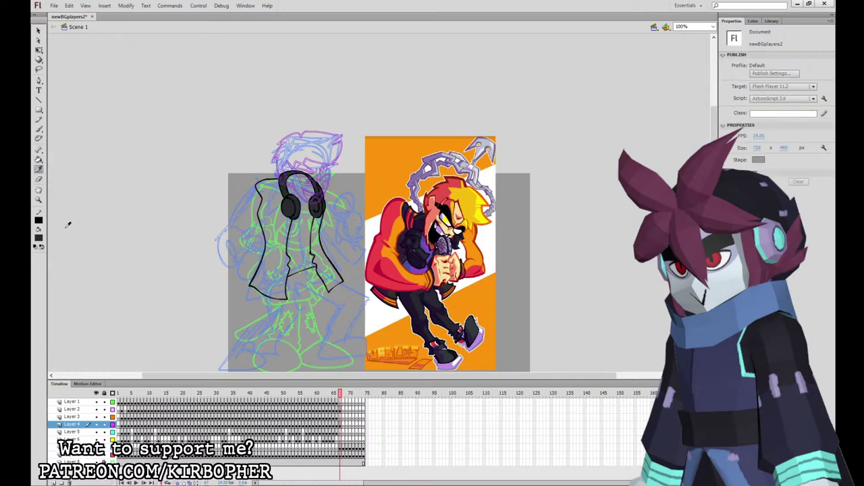
click(407, 262)
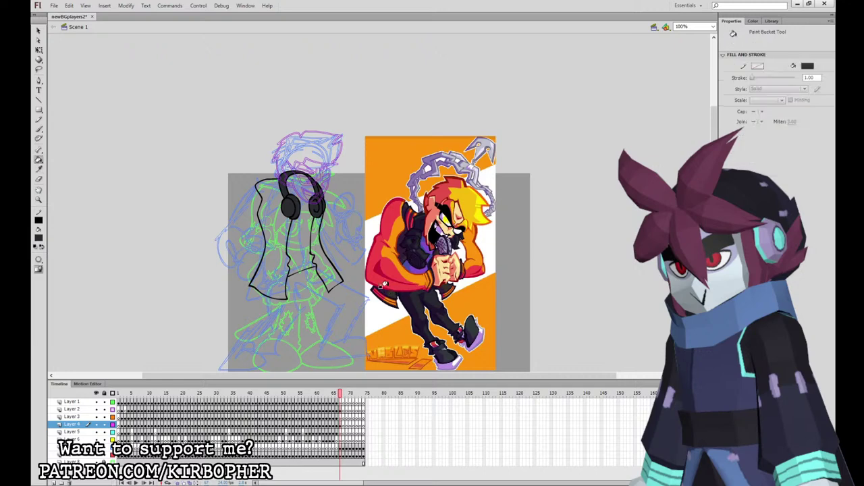
click(269, 264)
click(325, 251)
key(i)
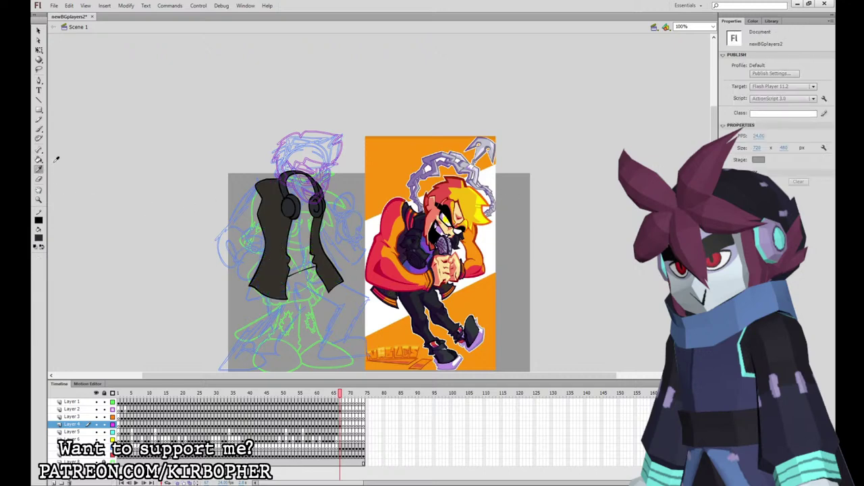
click(422, 269)
click(305, 231)
key(i)
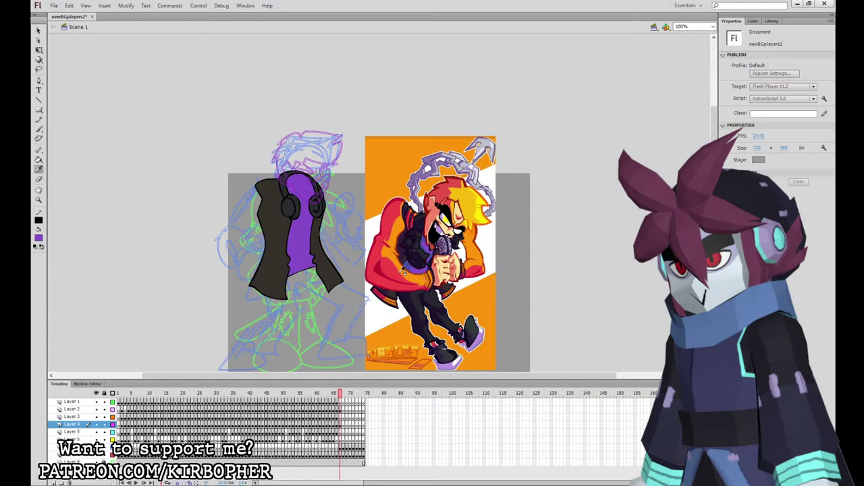
click(401, 271)
click(269, 201)
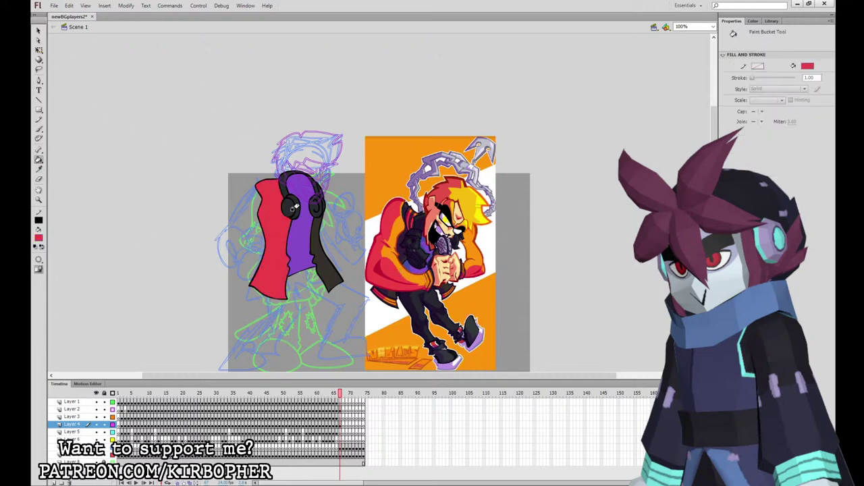
key(ctrl+z)
key(q)
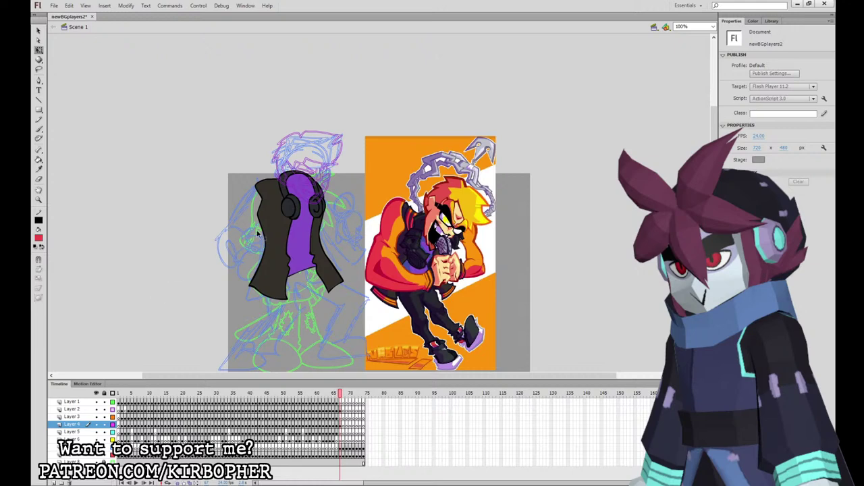
click(264, 234)
click(166, 175)
Brush a black collar line running from the shoulder down to the inner edge of the jacket's left panel.
click(38, 132)
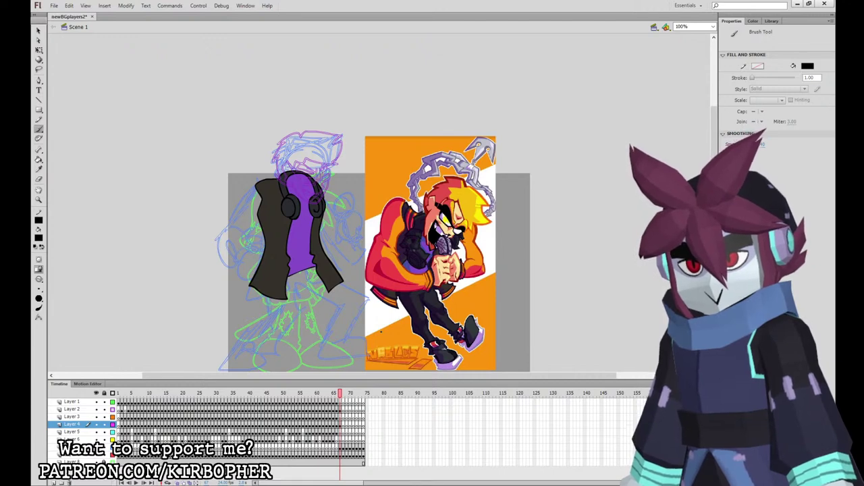
click(341, 425)
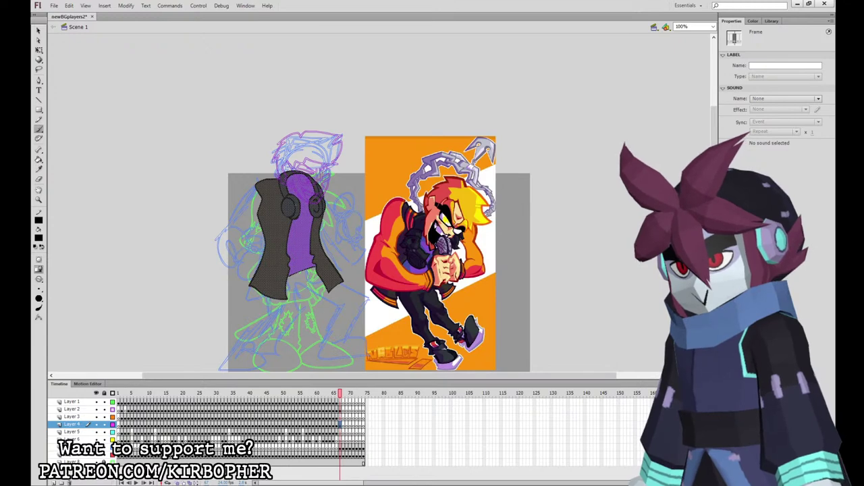
drag(268, 180, 287, 229)
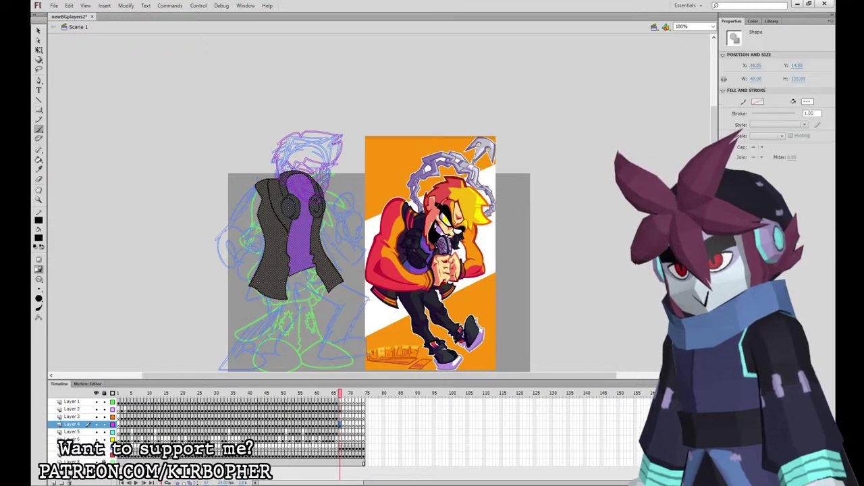
key(Escape)
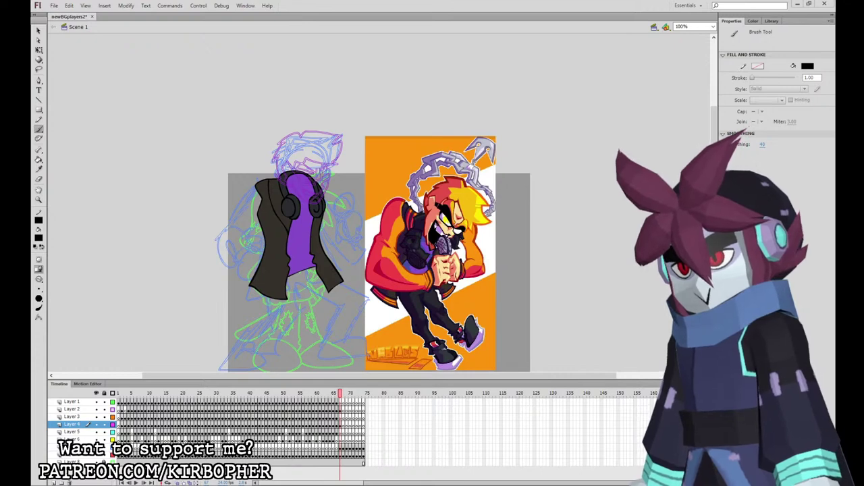
Select the dark jacket fills and brush double stripes in the reference's red along the left collar and both hems.
key(q)
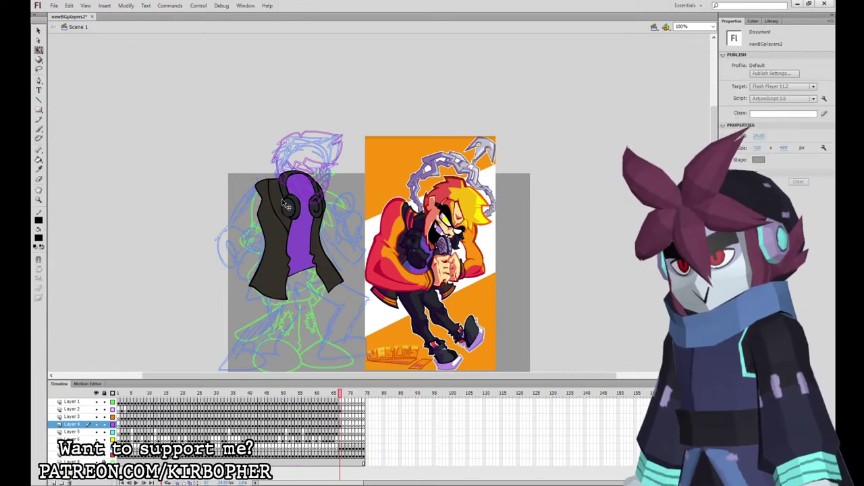
click(330, 220)
shift+click(279, 244)
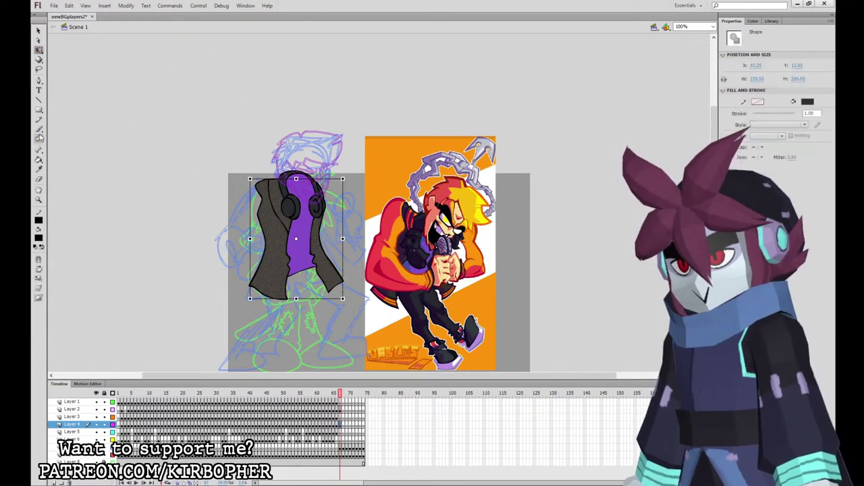
click(39, 130)
click(38, 238)
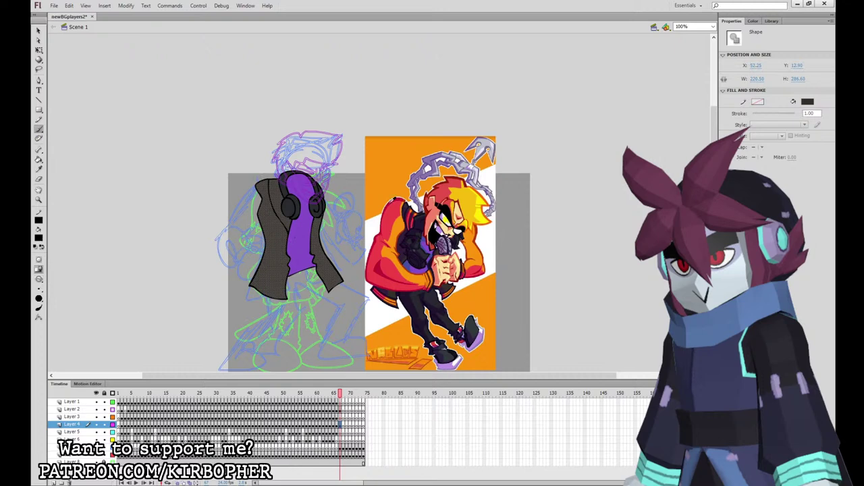
click(392, 223)
key(ctrl+z)
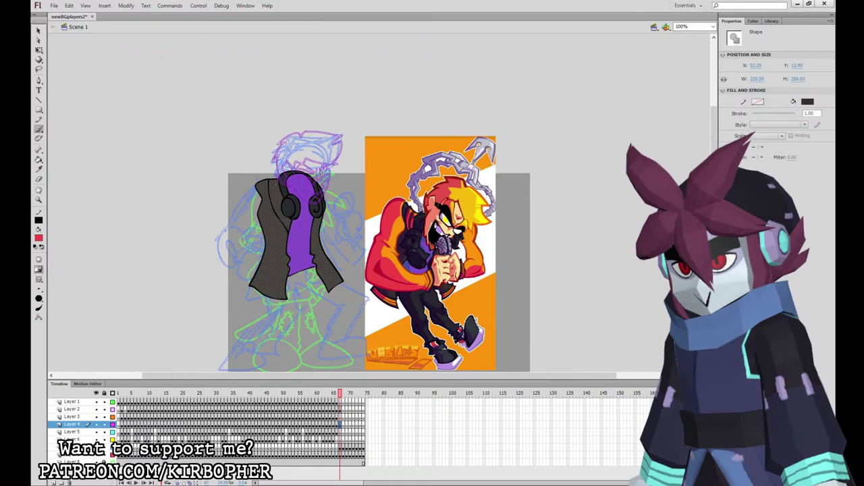
drag(273, 180, 288, 225)
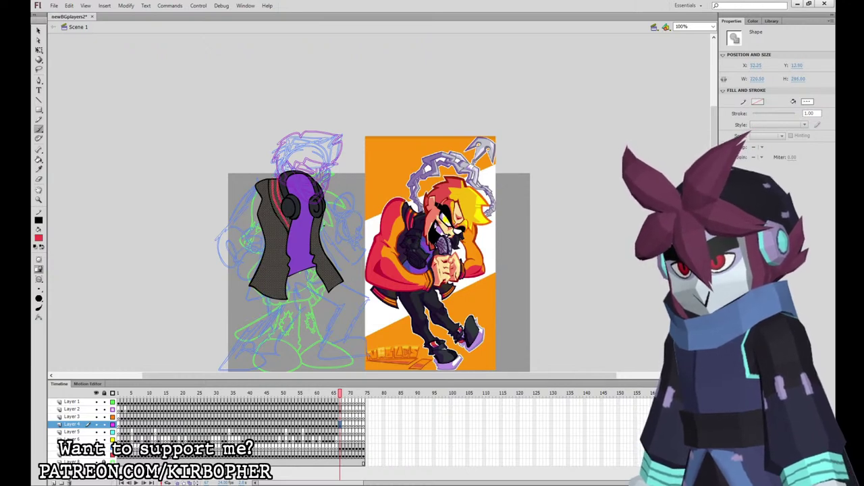
drag(327, 280, 342, 277)
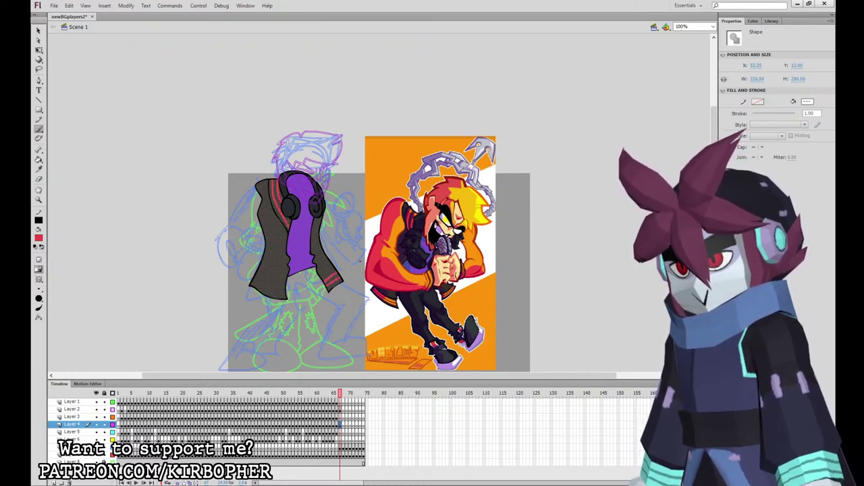
drag(249, 285, 286, 289)
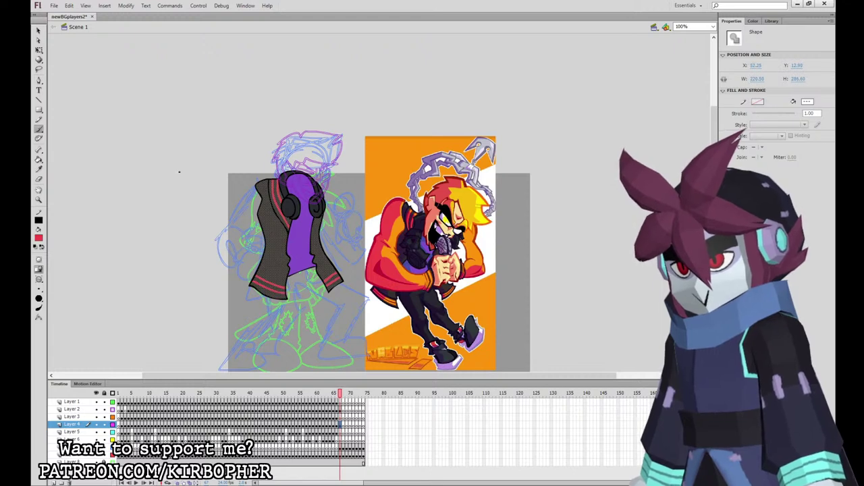
click(38, 238)
click(54, 271)
click(39, 289)
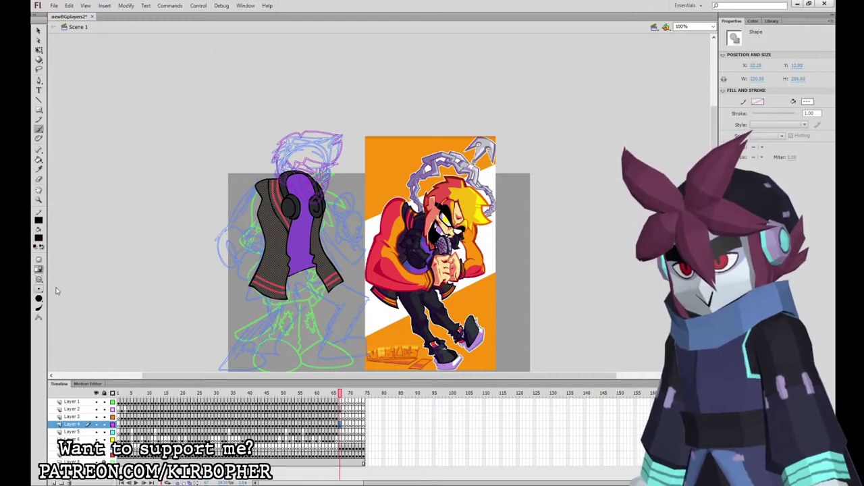
click(56, 289)
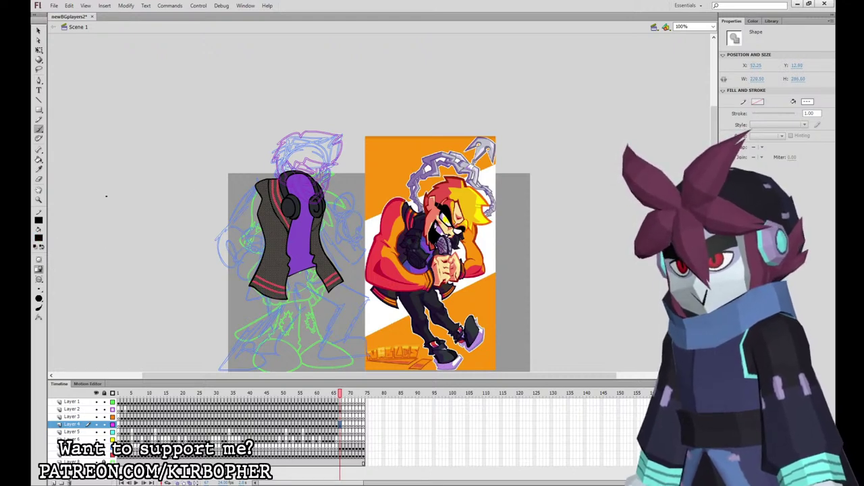
click(38, 168)
click(273, 284)
key(ctrl+z)
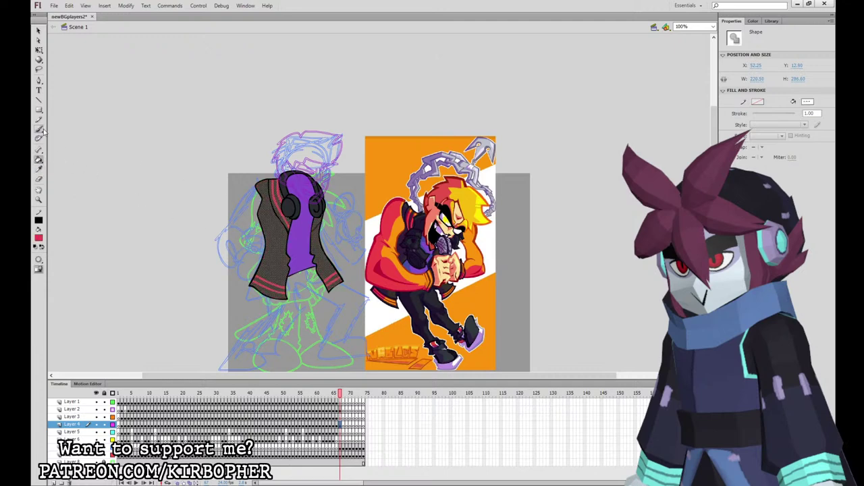
click(38, 129)
click(39, 50)
click(69, 198)
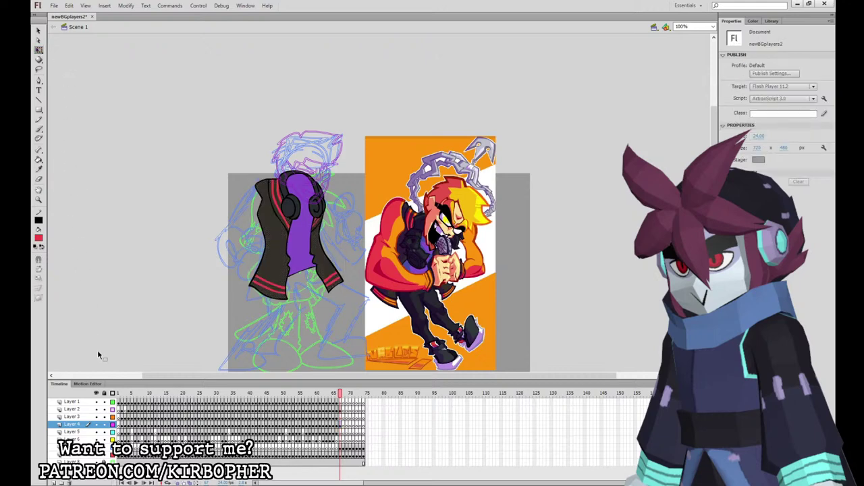
Display Layer 2 in full colour and fill the hair and the left eyebrow with golden yellow sampled from the reference artwork.
click(38, 168)
click(418, 262)
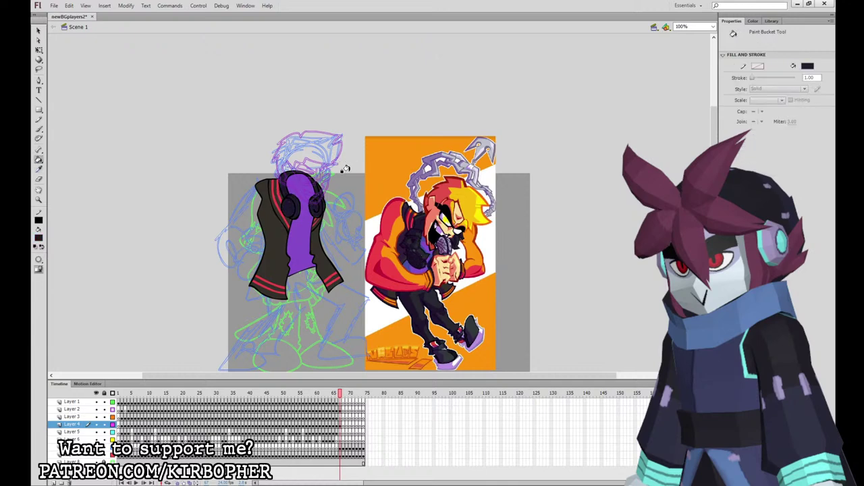
click(112, 410)
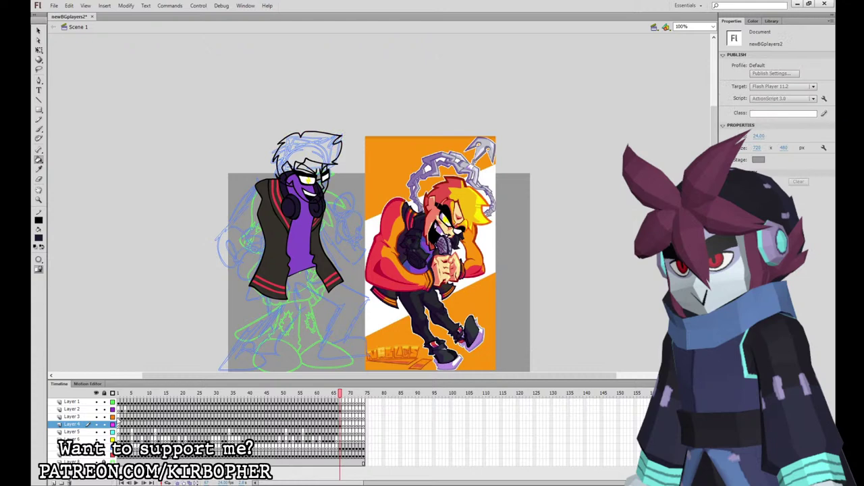
click(39, 170)
click(467, 187)
click(306, 166)
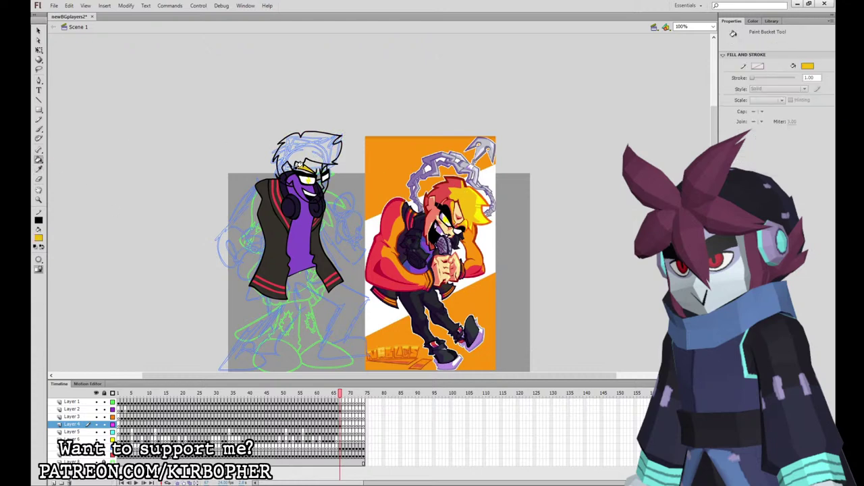
click(312, 148)
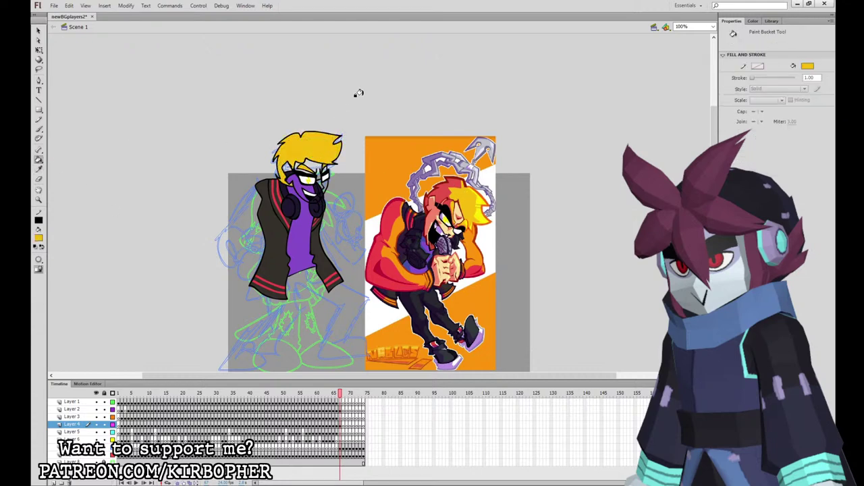
Fill the face and ear with the pale skin tone sampled from the reference artwork.
click(39, 169)
click(465, 210)
click(286, 166)
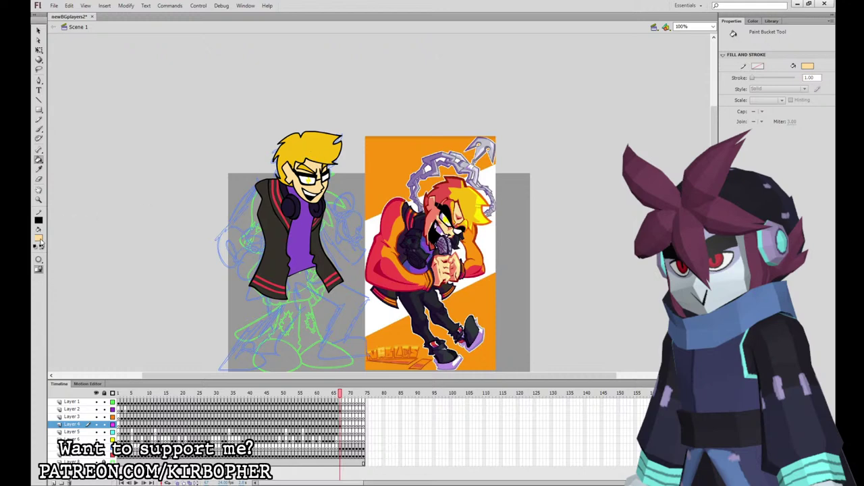
Brush the black outline of the lowered arm, cuff and clawed hand on Layer 3, following the rough sketch.
click(54, 260)
click(38, 129)
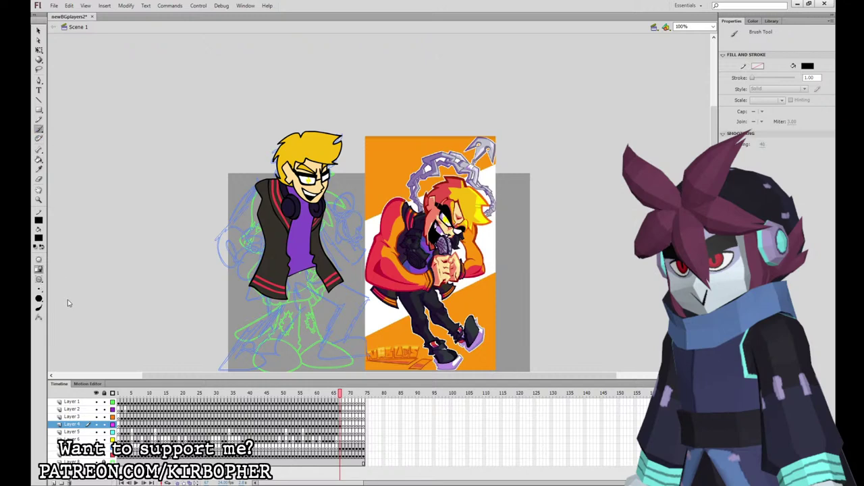
click(340, 417)
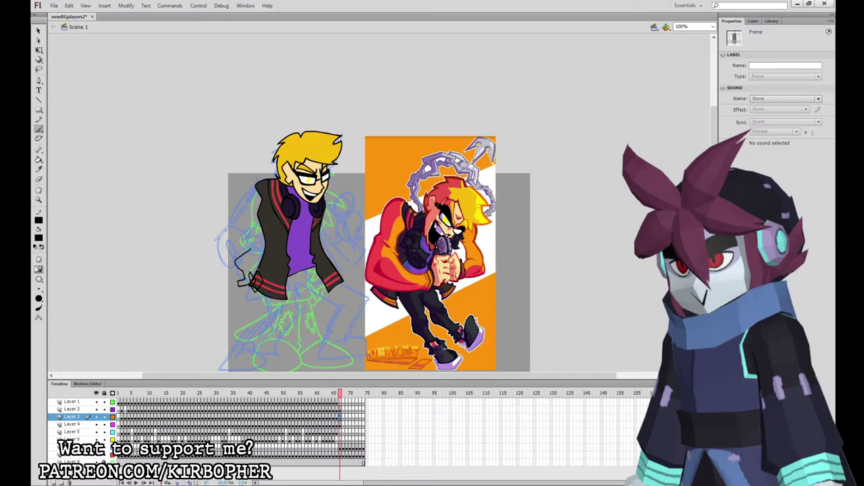
drag(258, 279, 256, 278)
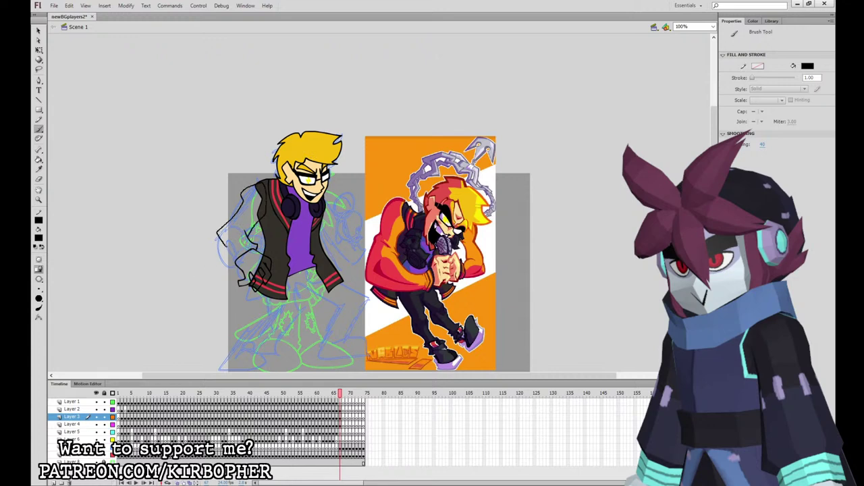
drag(228, 264, 237, 267)
Fill the lowered arm's sleeve with orange sampled from the reference artwork's jacket.
click(39, 170)
click(395, 252)
click(243, 218)
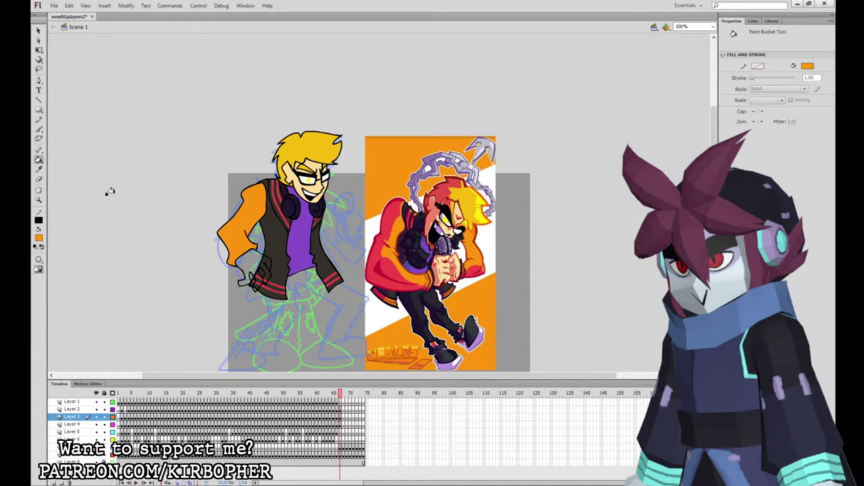
Select the orange sleeve fill and paint stripes on its cuff in the dark grey sampled from the jacket panel.
click(39, 170)
click(276, 240)
click(40, 50)
click(251, 246)
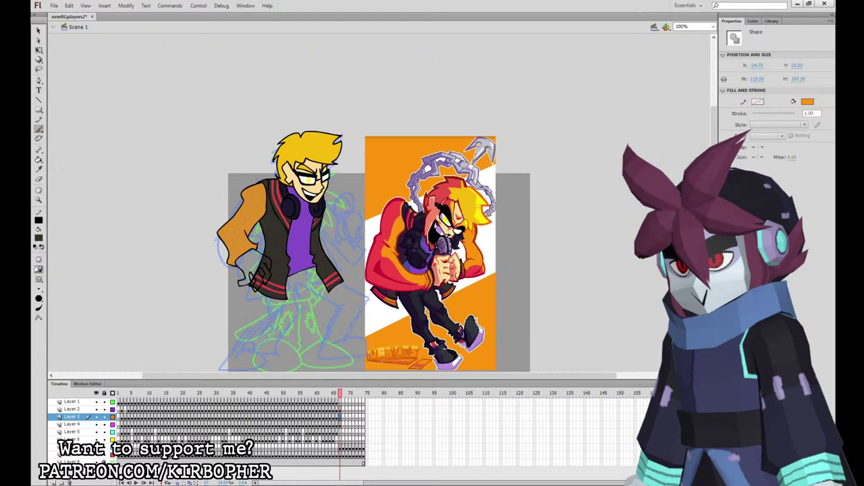
mouse_move(230, 263)
mouse_down()
mouse_move(250, 248)
mouse_move(248, 240)
mouse_up()
key(q)
click(193, 221)
key(k)
click(245, 245)
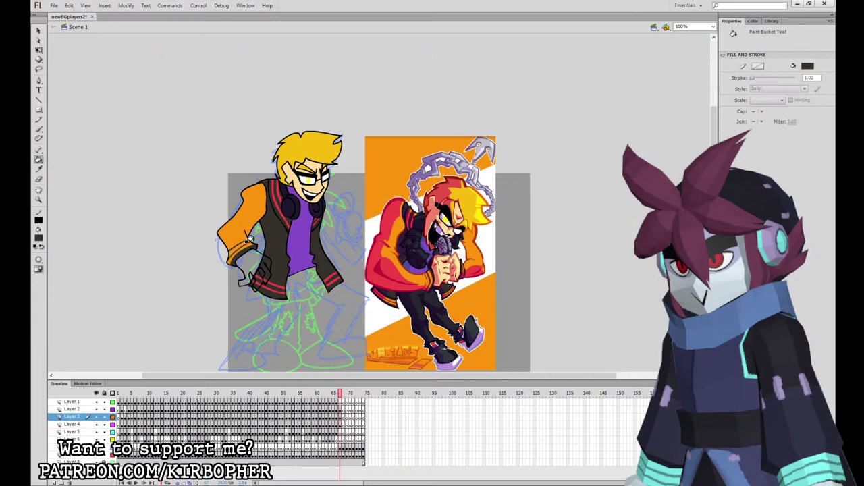
Fill the lowered hand with the skin tone sampled from the face.
click(38, 170)
click(316, 185)
click(255, 244)
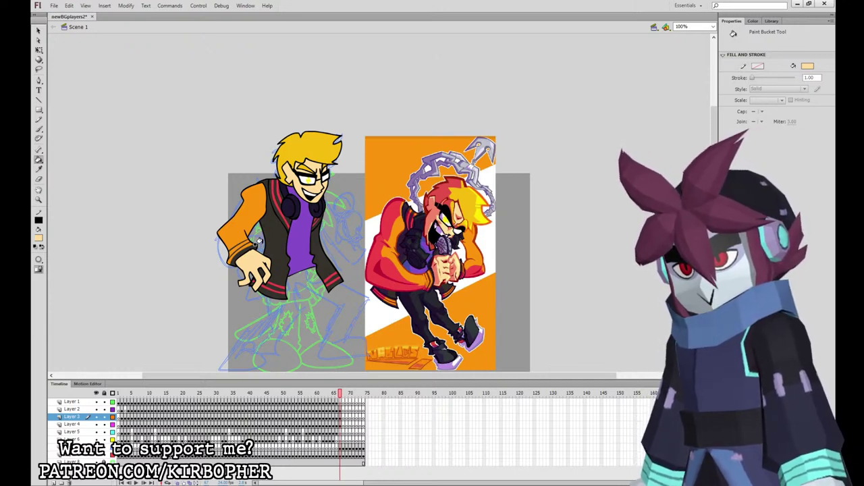
Brush a black outline of the raised hand gripping a round-headed microphone on Layer 5.
click(39, 128)
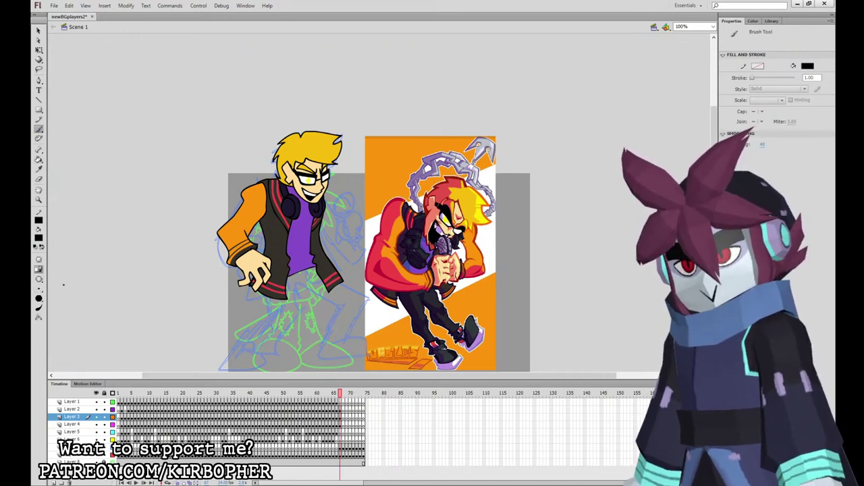
click(341, 432)
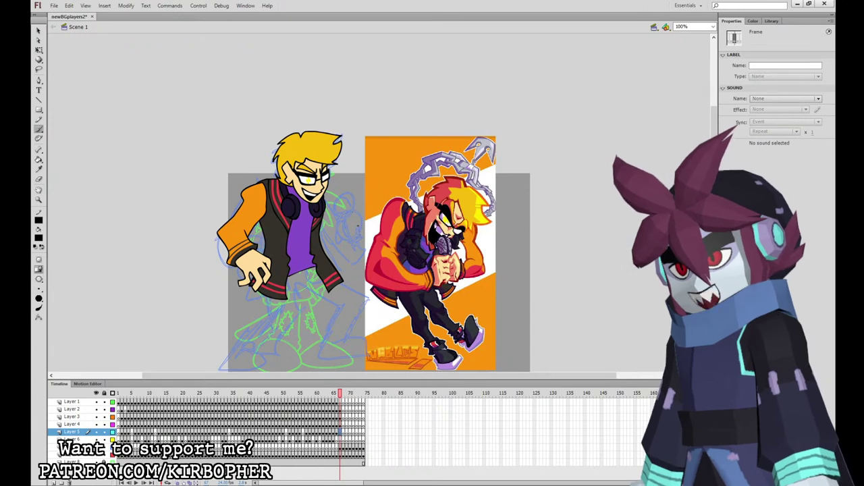
drag(349, 230, 356, 247)
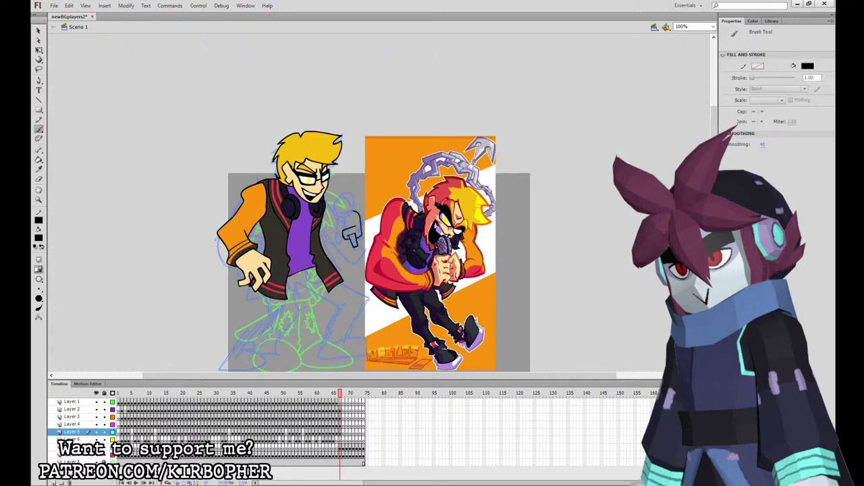
drag(338, 212, 360, 238)
drag(326, 194, 340, 220)
key(ctrl+z)
key(ctrl+z)
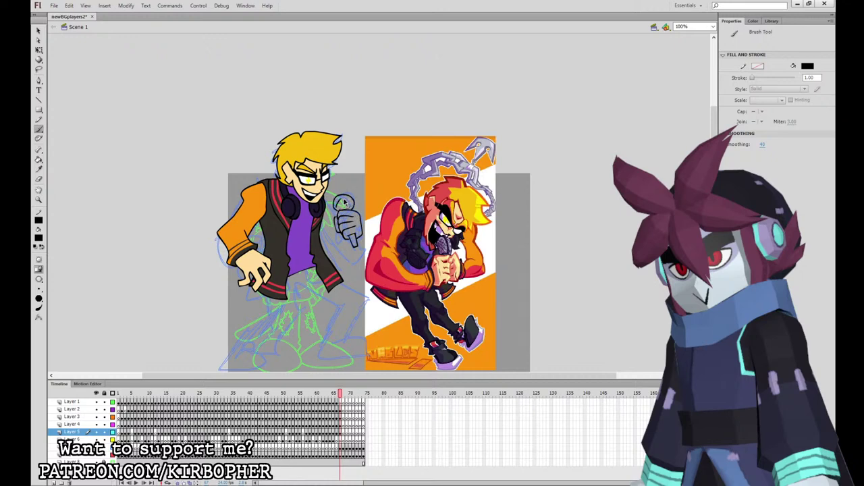
Crosshatch the microphone head with black brush lines and outline the bent sleeve of the raised arm.
key(ctrl+equal)
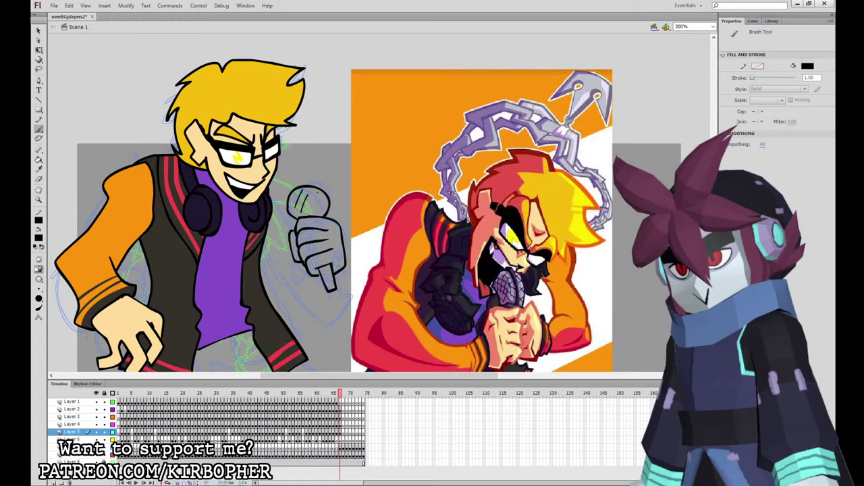
drag(296, 202, 319, 209)
key(ctrl+z)
key(ctrl+z)
key(ctrl+minus)
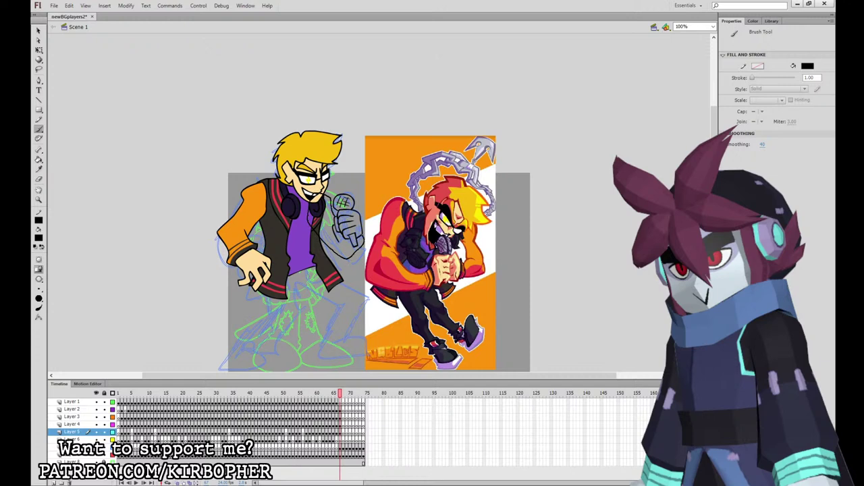
key(ctrl+z)
Brush the black outlines of both trouser legs with jagged hems on Layer 6, following the rough sketch.
click(340, 440)
drag(507, 303, 529, 272)
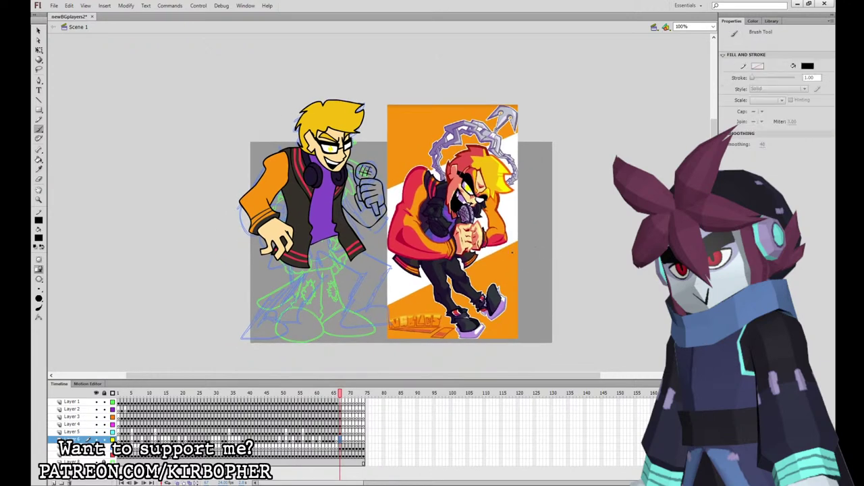
mouse_move(328, 228)
mouse_down()
mouse_move(284, 252)
mouse_move(285, 284)
mouse_up()
drag(273, 316, 335, 251)
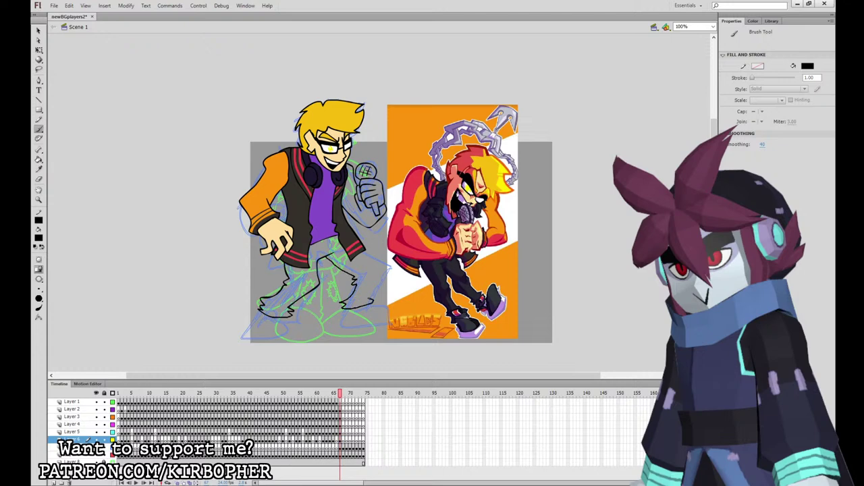
key(ctrl+z)
key(ctrl+z)
drag(369, 302, 375, 286)
key(ctrl+z)
key(ctrl+z)
key(ctrl+z)
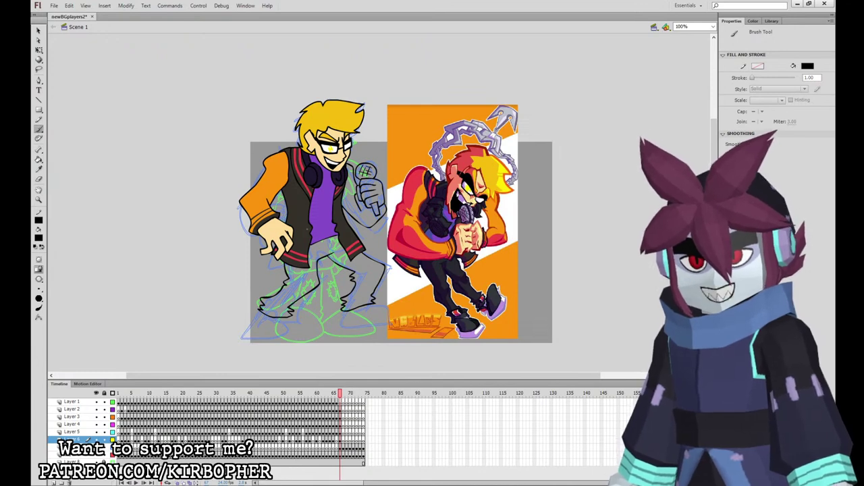
Brush the black outlines of both shoes below the trouser hems, each with a separate sole.
click(340, 440)
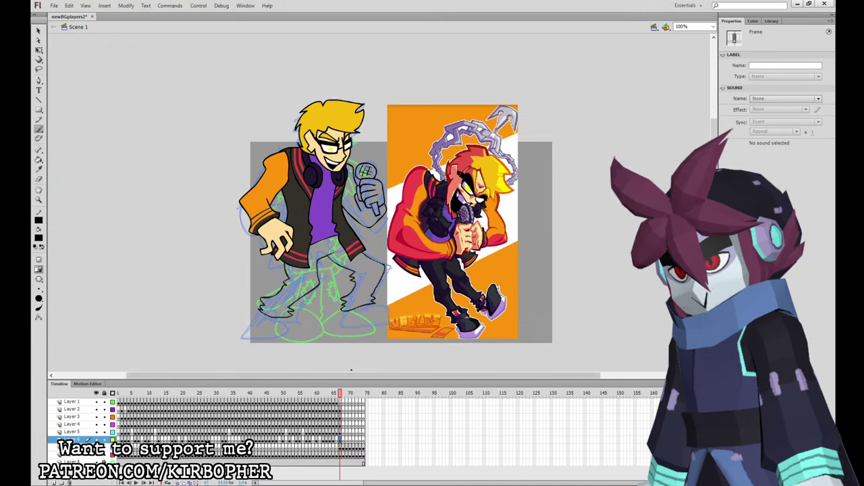
mouse_move(261, 311)
mouse_down()
mouse_move(249, 324)
mouse_move(284, 316)
mouse_move(271, 337)
mouse_move(285, 316)
mouse_up()
key(ctrl+z)
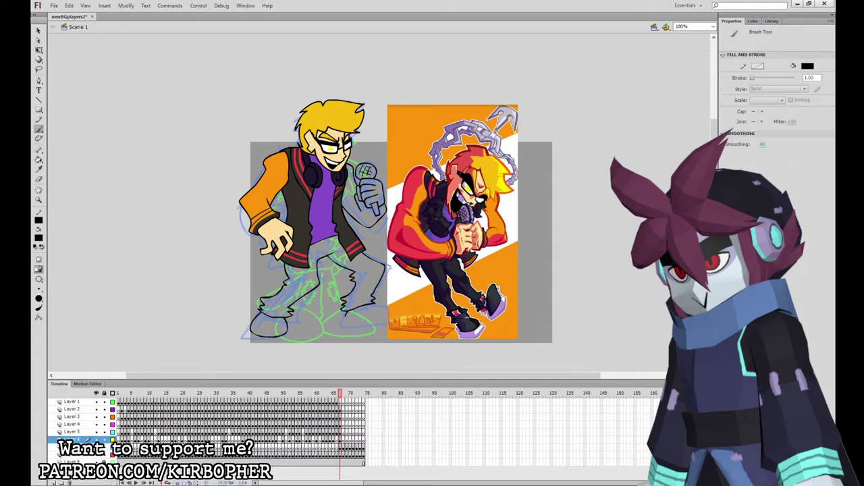
drag(387, 305, 386, 303)
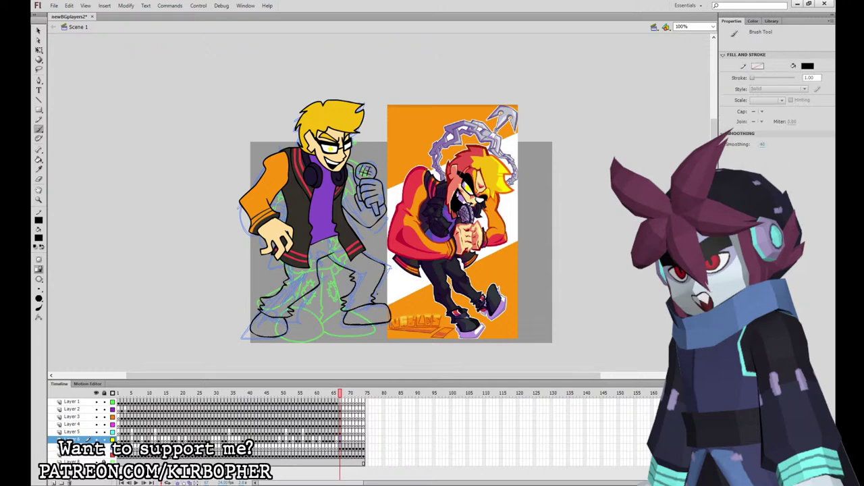
mouse_move(248, 325)
mouse_down()
mouse_move(273, 343)
mouse_move(287, 330)
mouse_up()
mouse_move(343, 321)
mouse_down()
mouse_move(383, 334)
mouse_move(342, 331)
mouse_move(378, 333)
mouse_up()
key(ctrl+z)
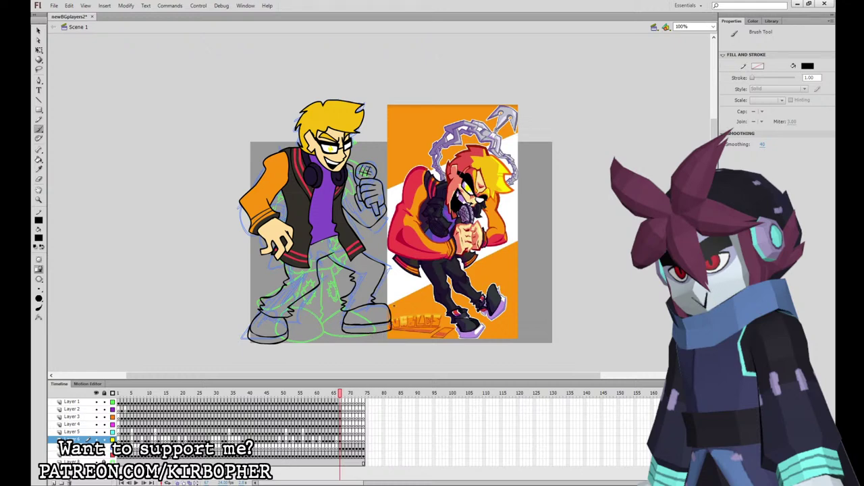
Fill the trousers with the very dark purple sampled from the reference character's trousers.
click(39, 159)
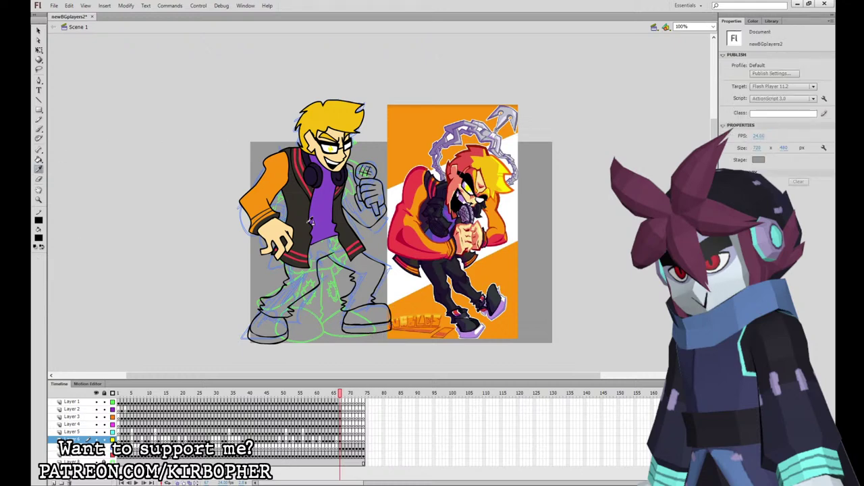
click(306, 240)
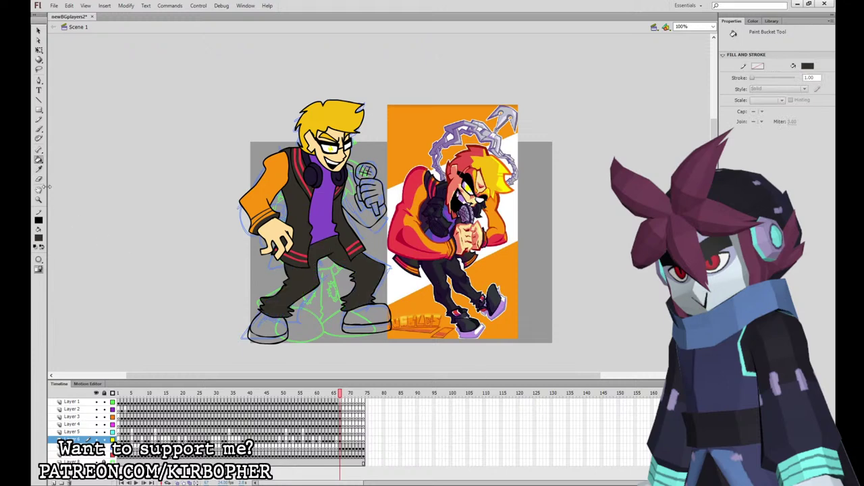
click(39, 170)
click(443, 297)
click(304, 271)
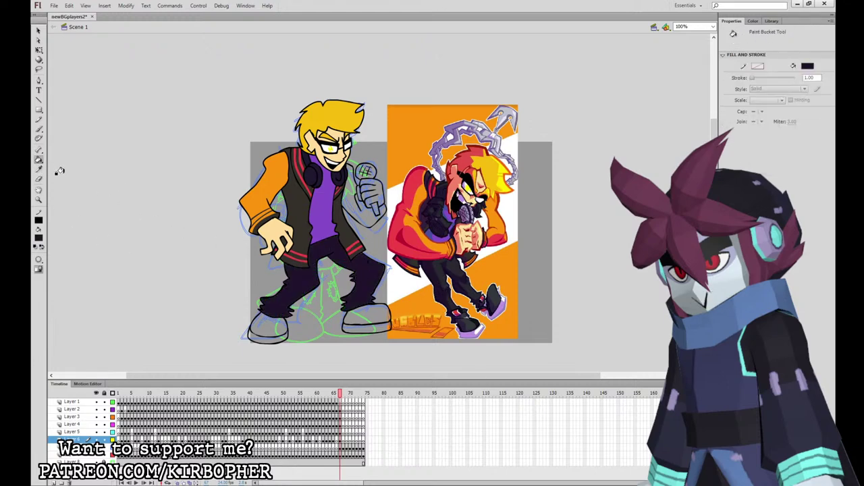
Fill both shoes with the jacket's dark grey and their soles with light purple sampled from the reference shoe.
click(38, 169)
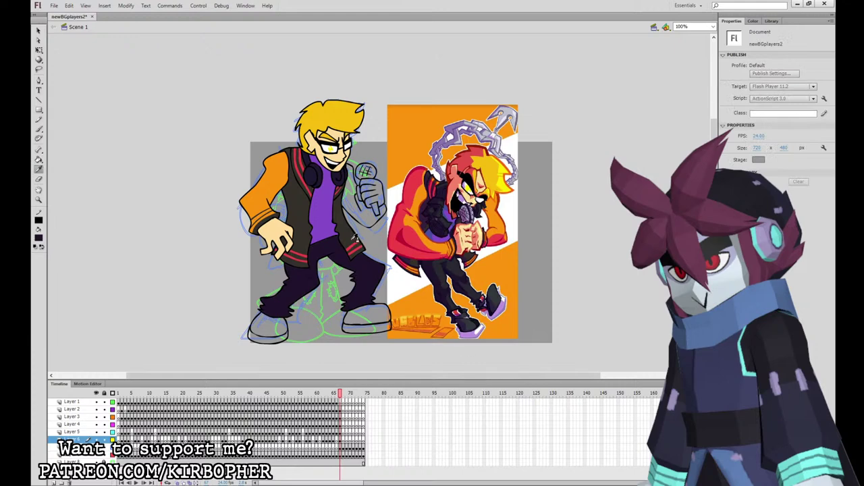
click(354, 238)
click(364, 317)
click(269, 328)
click(39, 169)
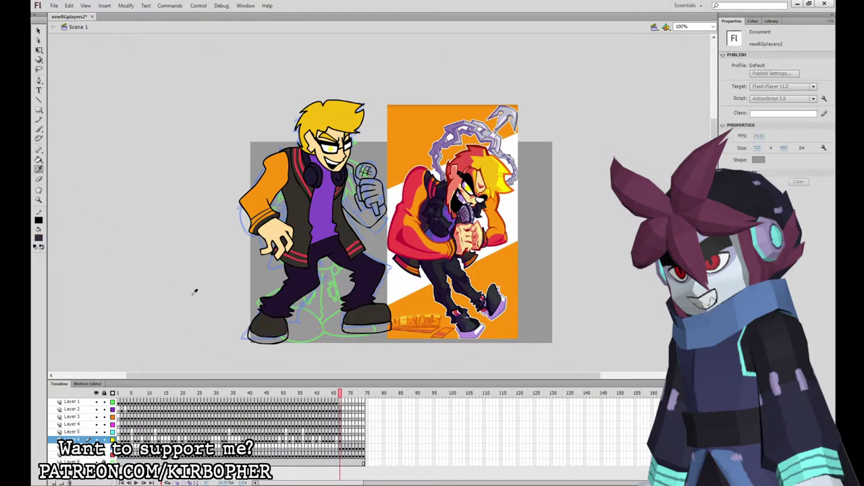
click(481, 327)
click(372, 322)
click(270, 335)
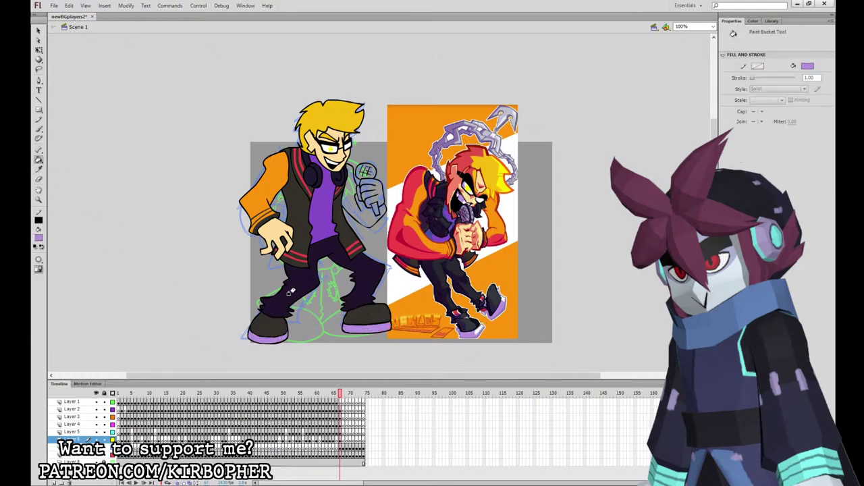
Fill the raised sleeve with the other sleeve's orange and the microphone hand with the skin tone sampled from the lowered hand.
click(38, 169)
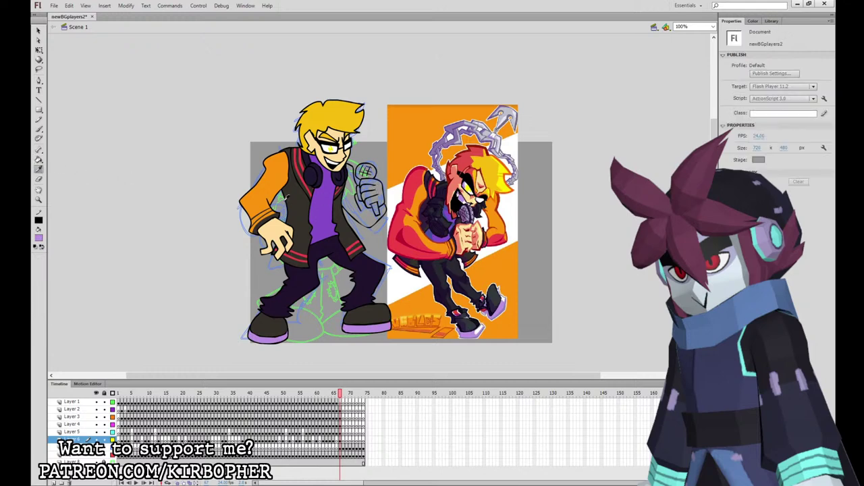
click(279, 193)
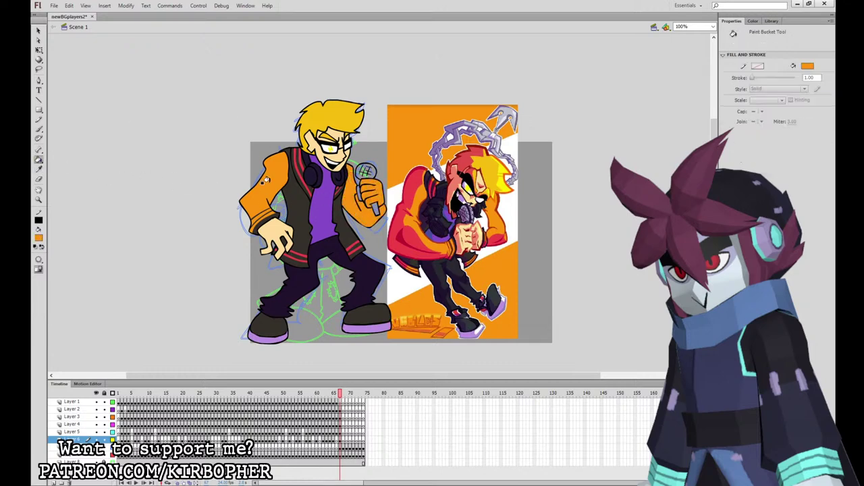
key(i)
click(275, 223)
click(39, 30)
key(ctrl+=)
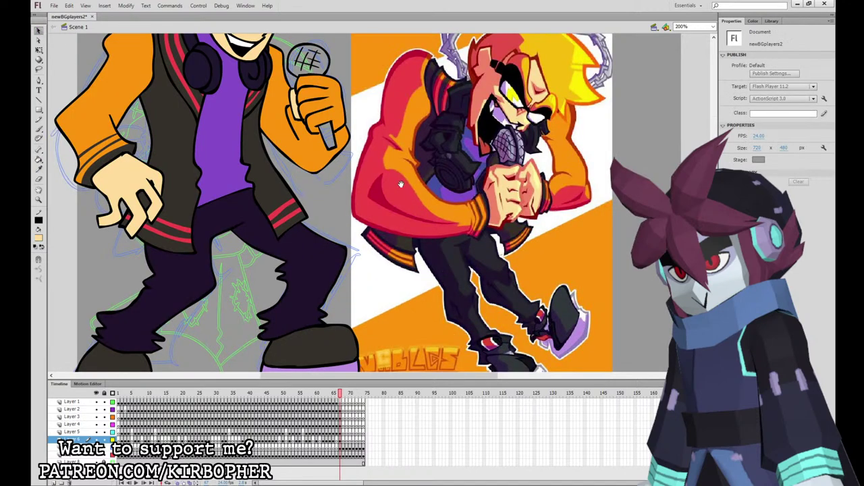
drag(401, 184, 441, 281)
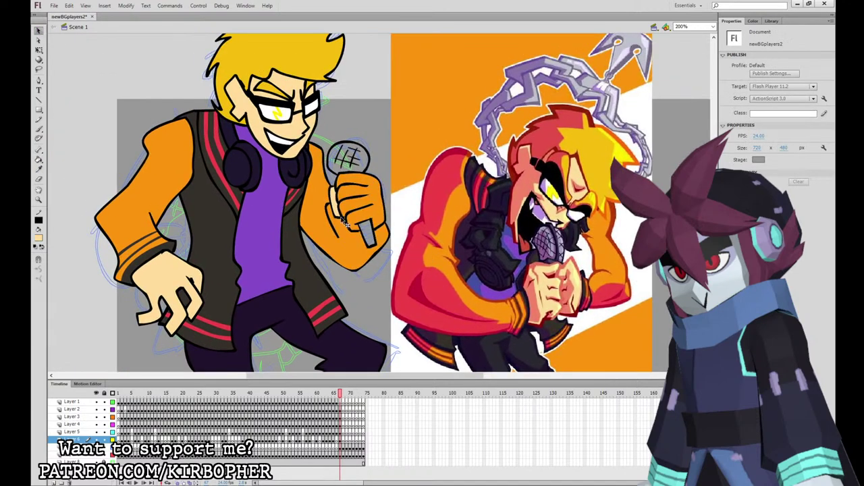
key(ctrl+minus)
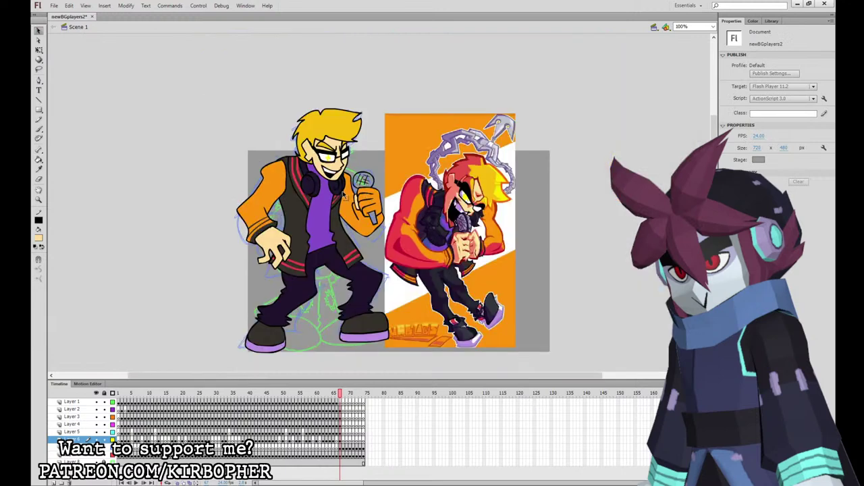
click(38, 162)
click(367, 194)
Fill the microphone head with the purple sampled from the reference character's microphone.
click(38, 170)
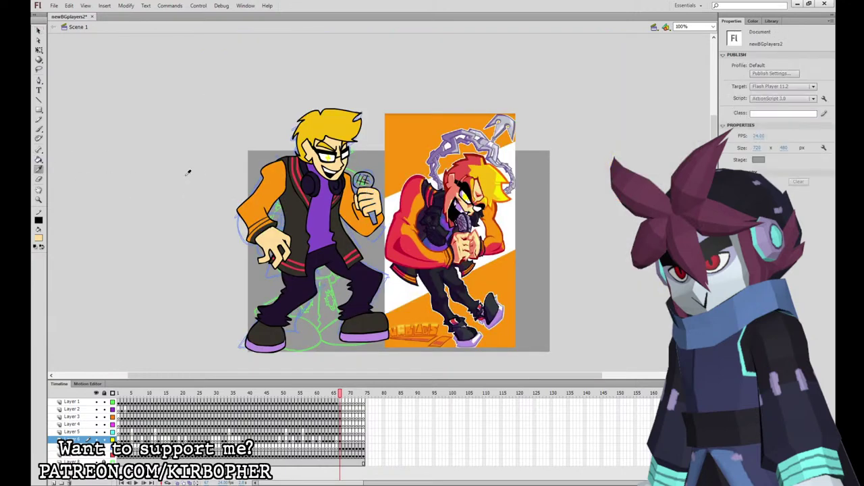
click(463, 222)
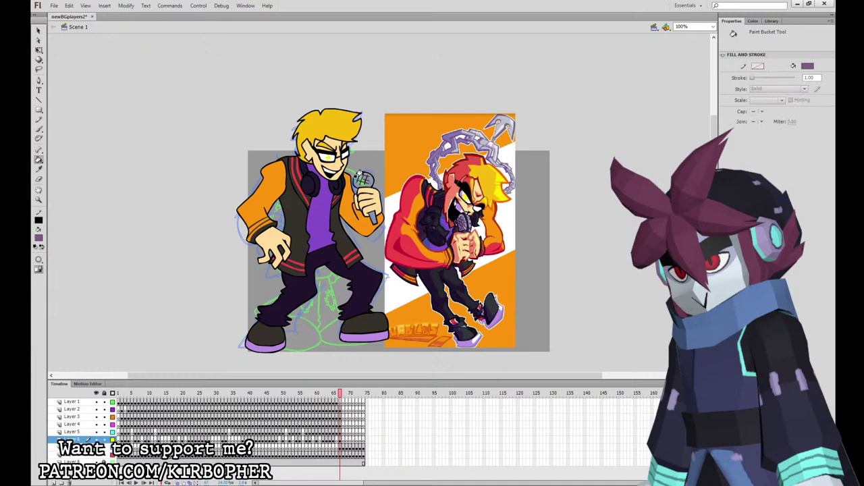
click(362, 176)
Fill the microphone head with the light grey sampled from the reference chain.
click(40, 169)
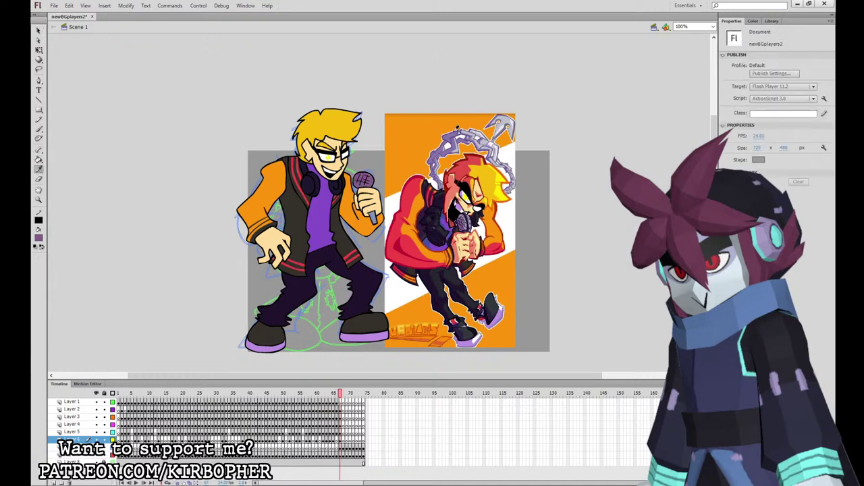
click(449, 153)
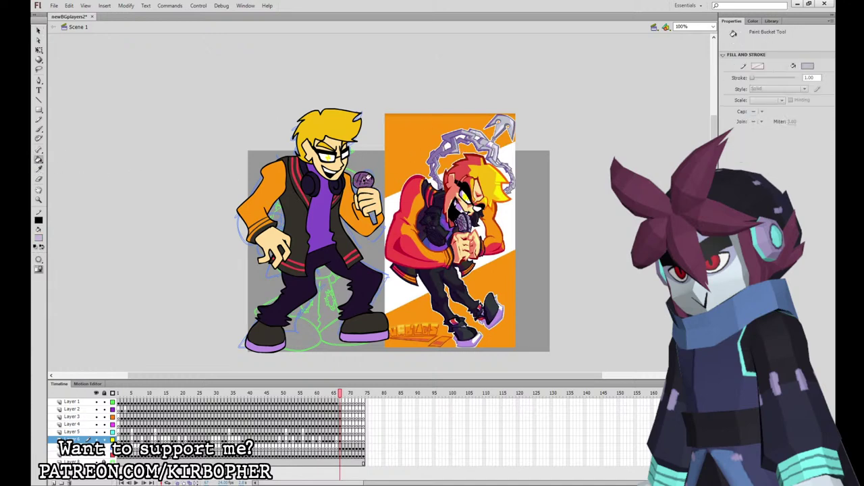
click(364, 179)
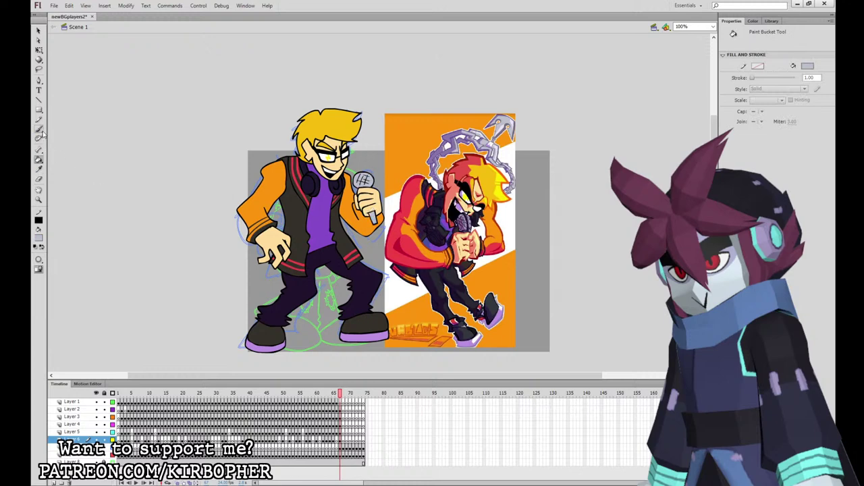
Brush the cuff lines on the raised sleeve on Layer 5 and colour the cuff with the jacket's dark grey.
click(39, 169)
click(39, 50)
click(364, 233)
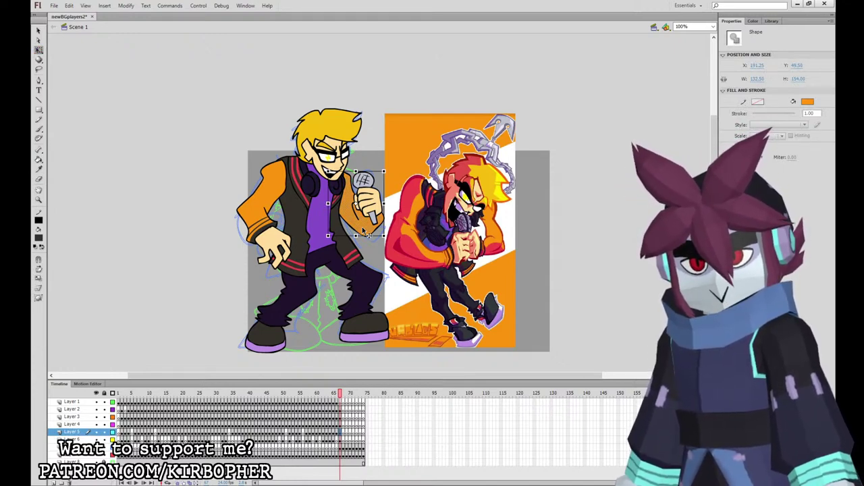
click(38, 129)
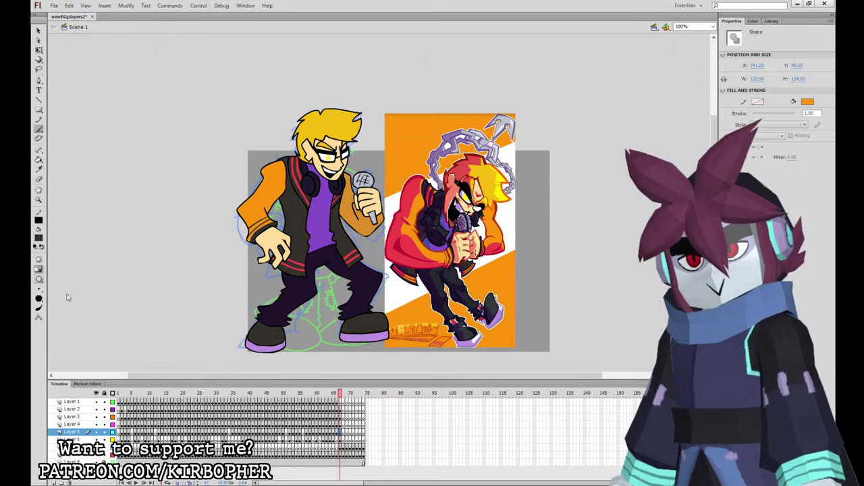
drag(354, 204, 371, 222)
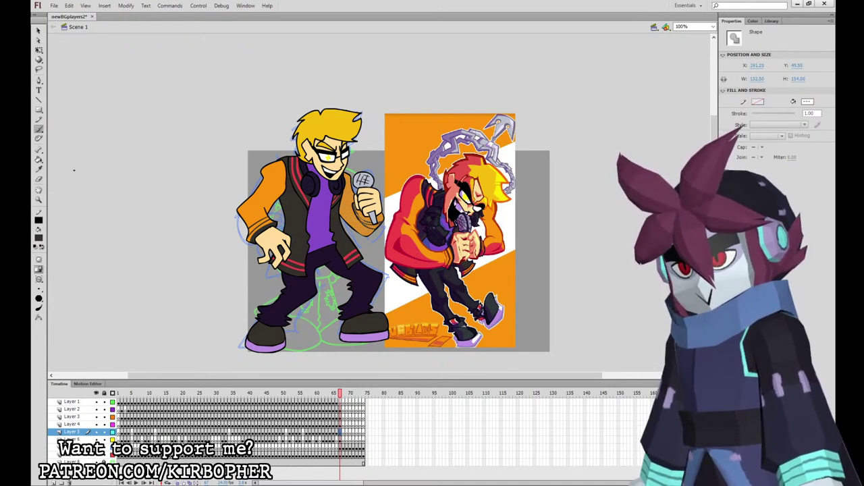
click(39, 160)
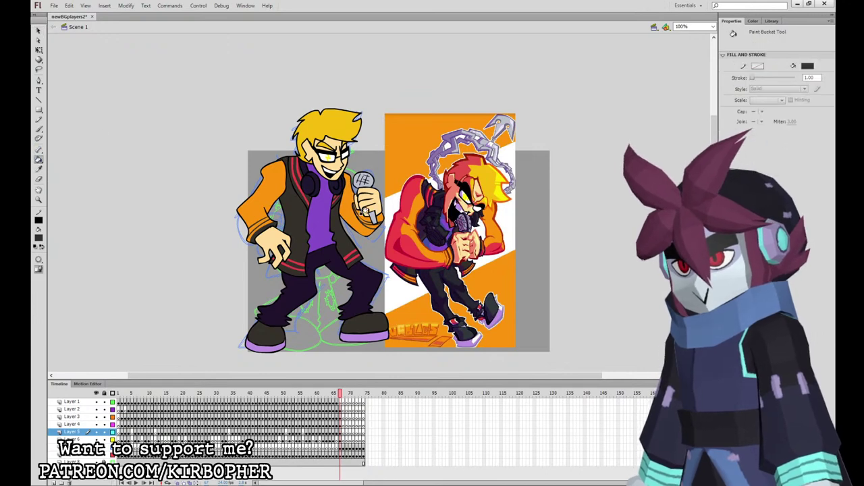
click(370, 212)
key(ctrl+z)
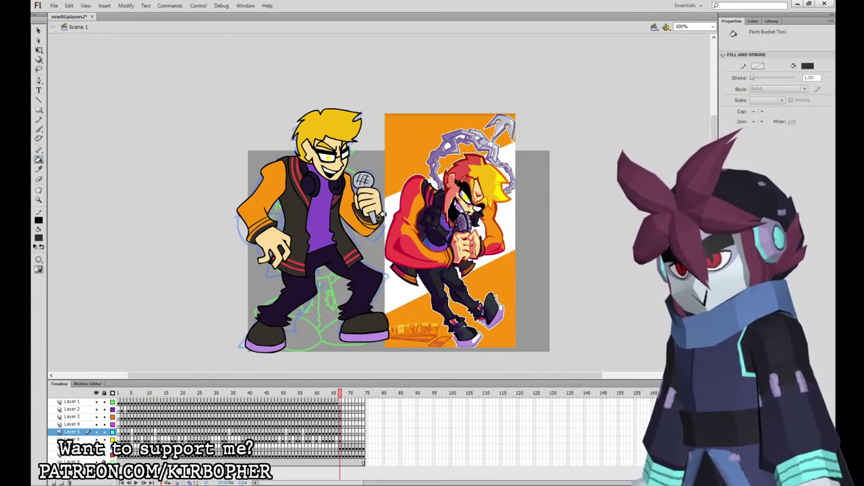
Convert the head drawing on Layer 2 into a symbol.
click(771, 21)
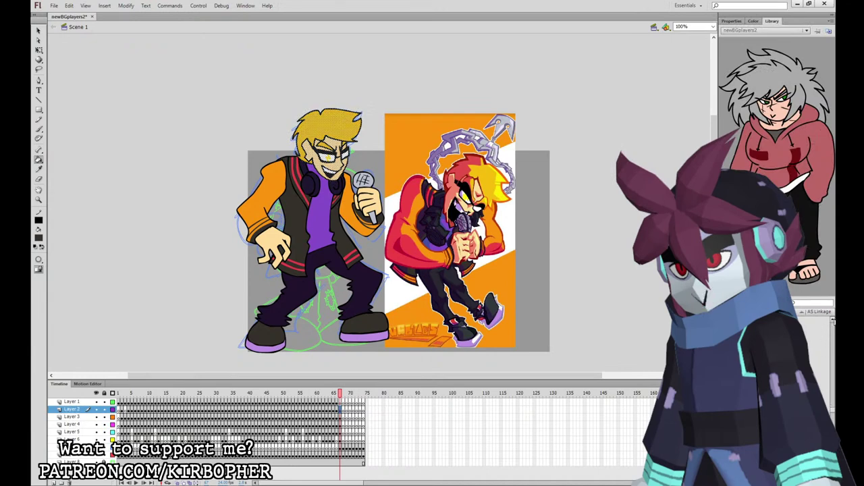
click(833, 321)
click(769, 349)
click(341, 402)
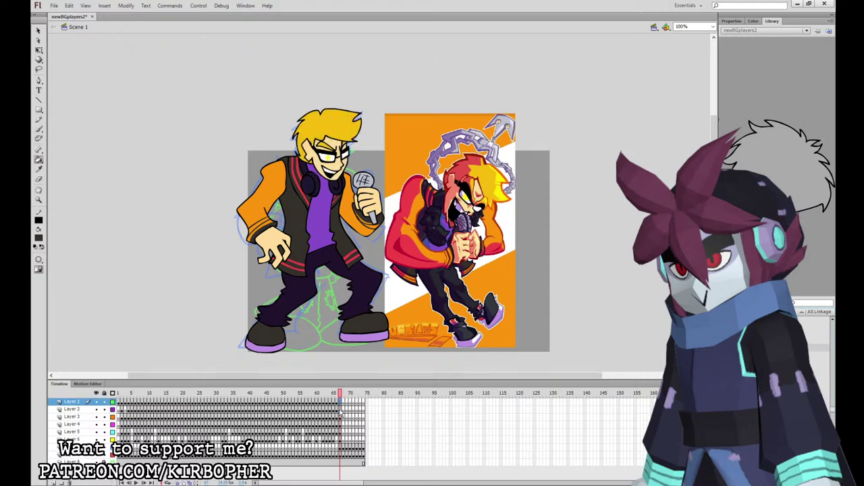
click(340, 410)
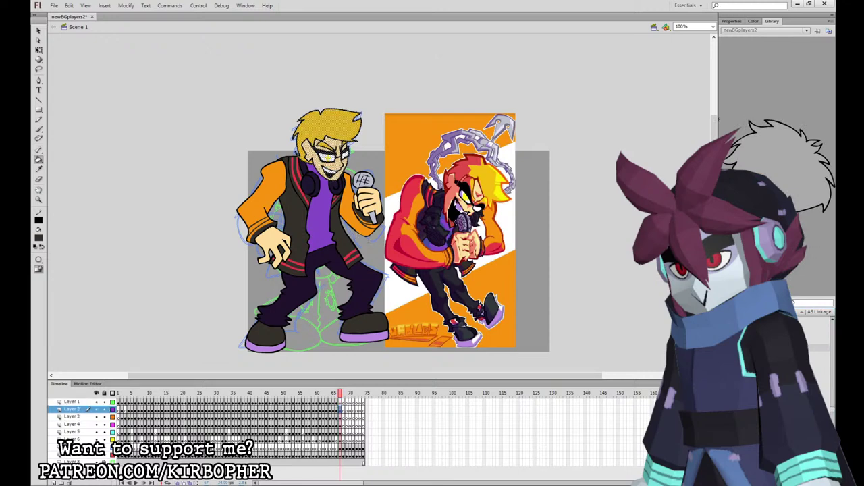
click(396, 313)
click(39, 50)
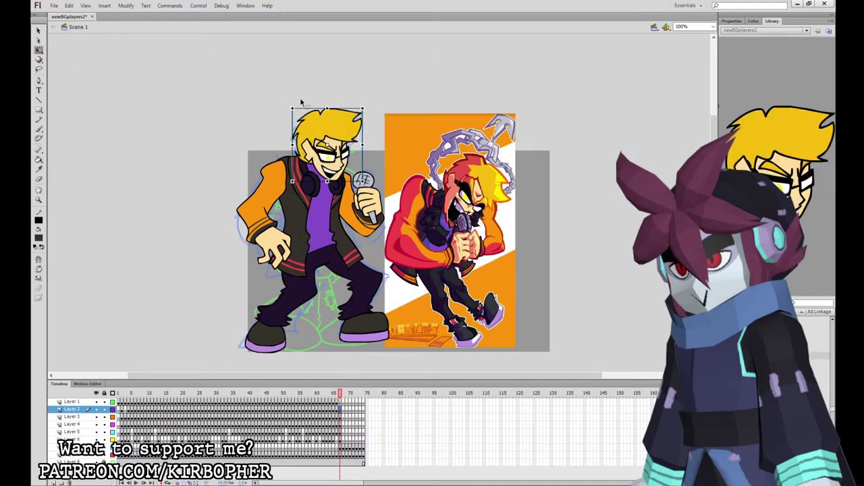
Convert the lowered arm on Layer 3 into a symbol and move its pivot point to the shoulder.
click(341, 417)
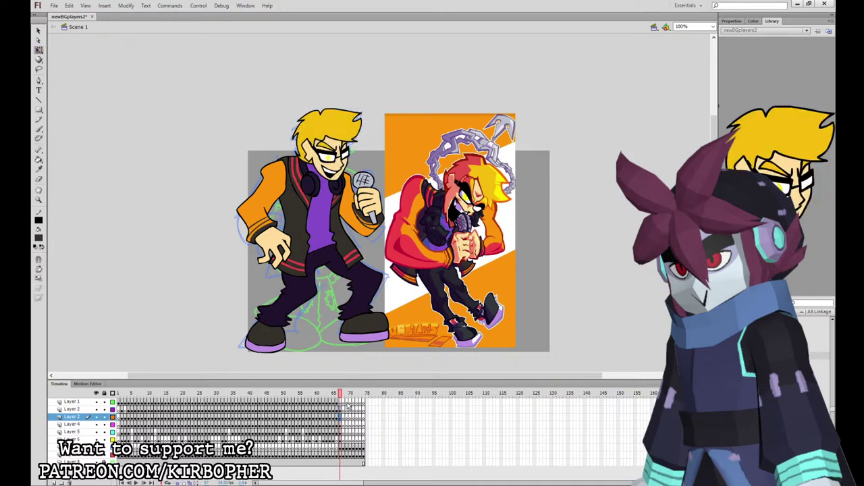
key(F8)
key(Return)
drag(264, 214, 285, 182)
Convert the torso, microphone arm and legs on Layers 4 to 6 into symbols, with the torso's pivot at the waist and the legs' between the feet.
click(341, 424)
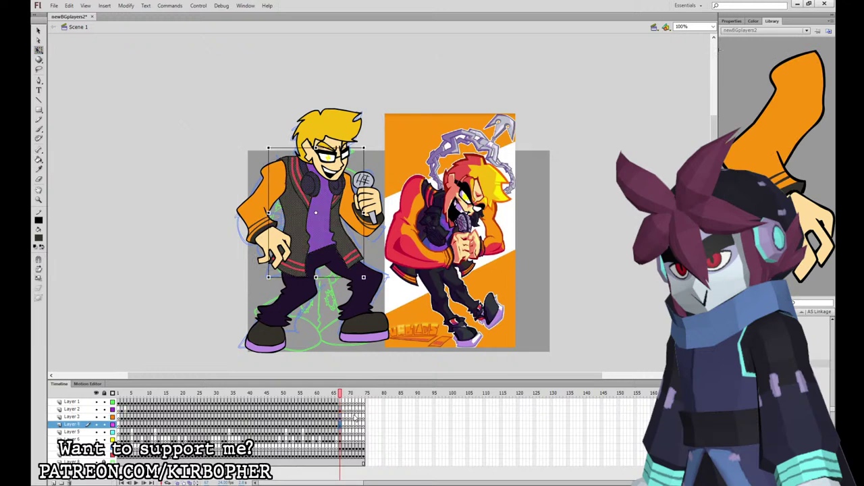
click(320, 215)
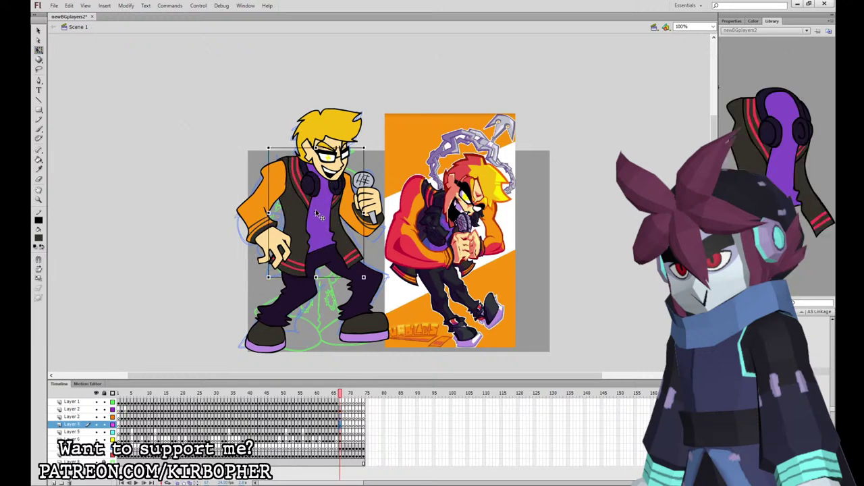
click(342, 432)
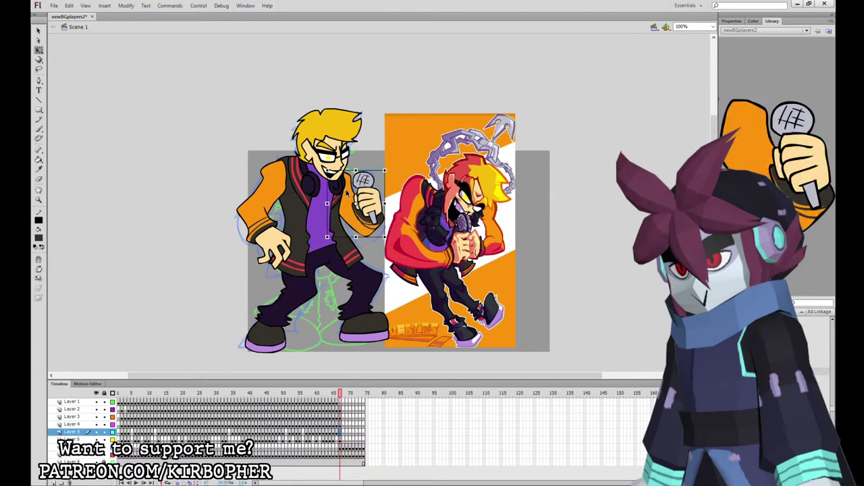
click(343, 439)
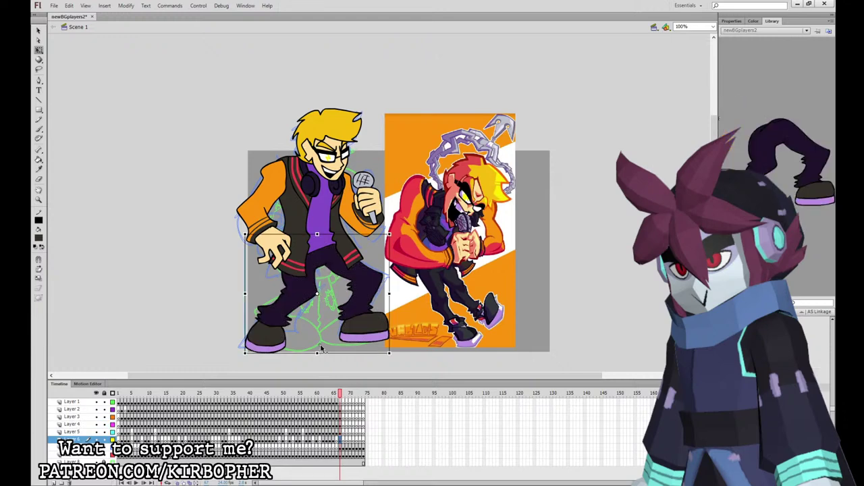
Delete the blue rough sketch of the character from the current frame.
click(341, 448)
key(Delete)
Copy the character's frames on Layers 2 to 6 into a new symbol named 0backer161_game_SPRITE.
drag(344, 441, 345, 409)
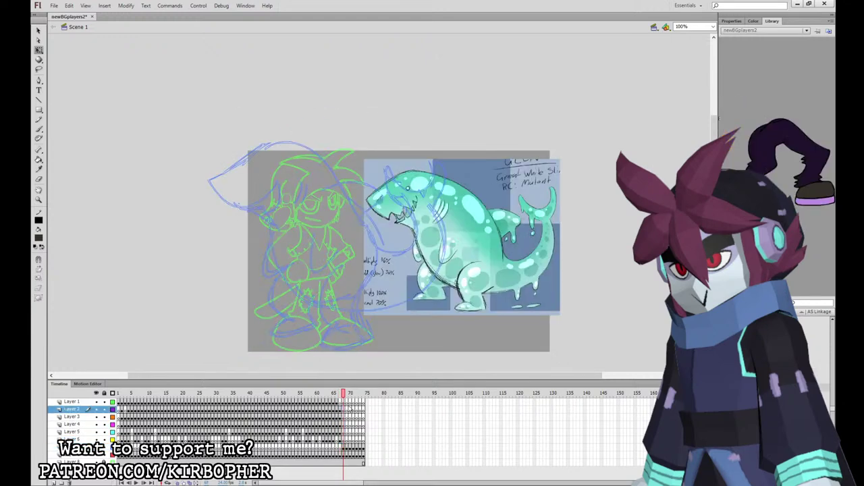
click(339, 440)
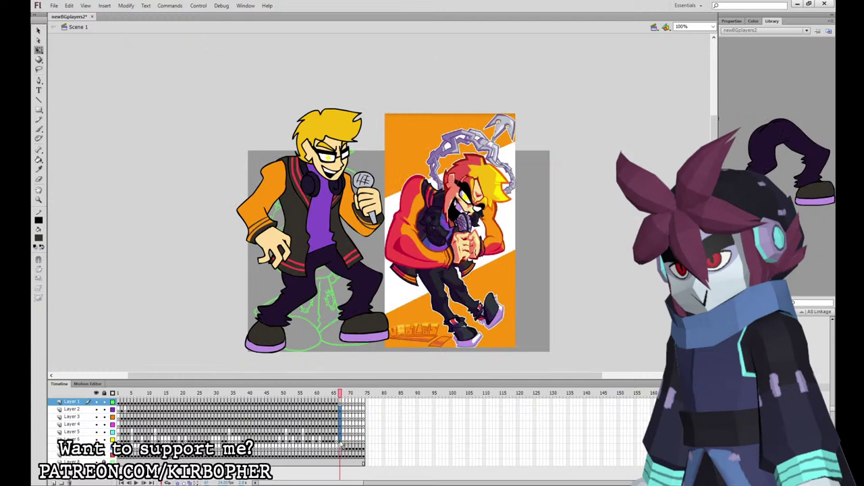
click(106, 7)
click(114, 23)
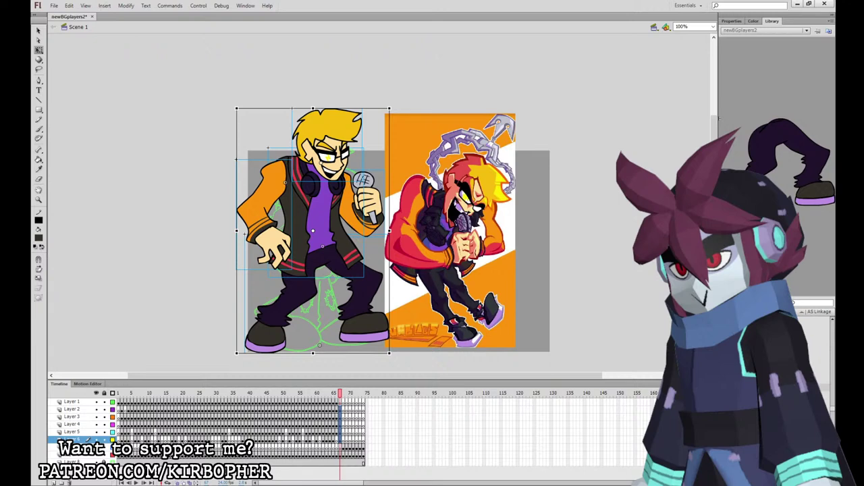
key(Return)
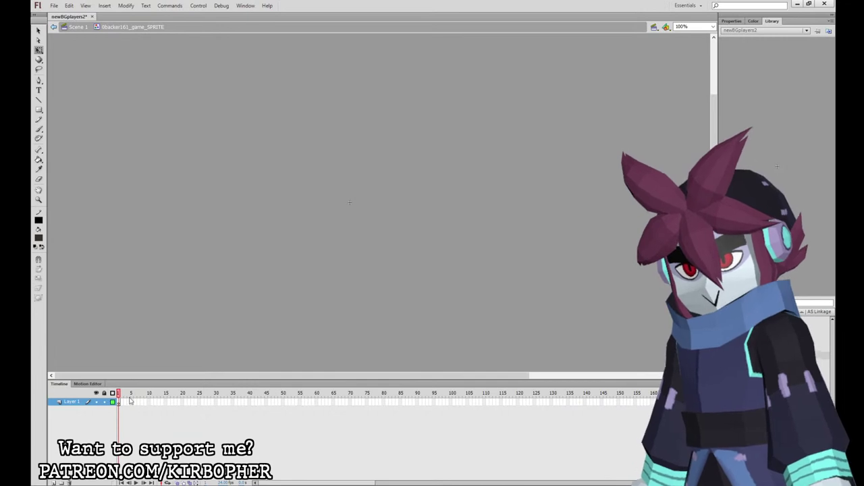
key(ctrl+alt+v)
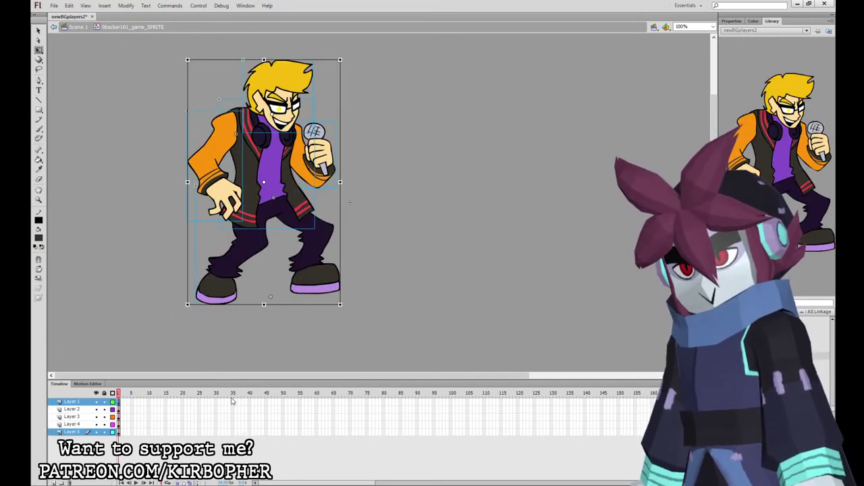
Extend all five layers of the sprite to frame 21 and add keyframes on them at frames 21 and 11.
drag(203, 403, 203, 432)
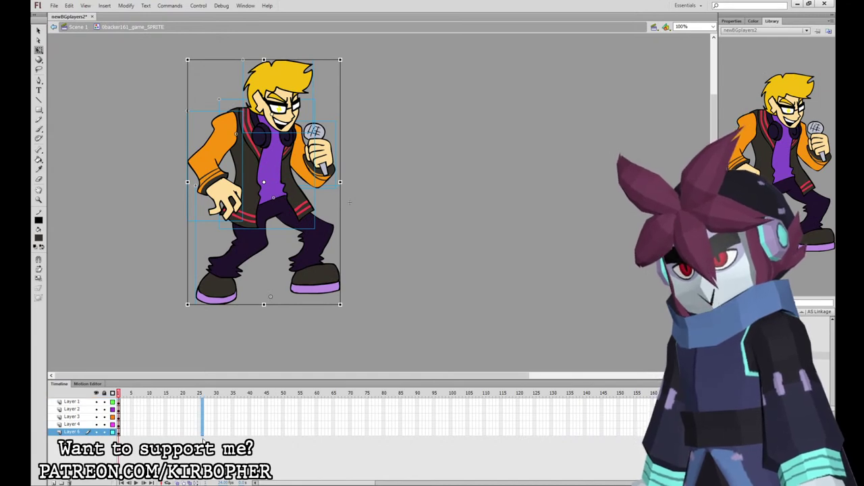
drag(186, 403, 187, 432)
key(F5)
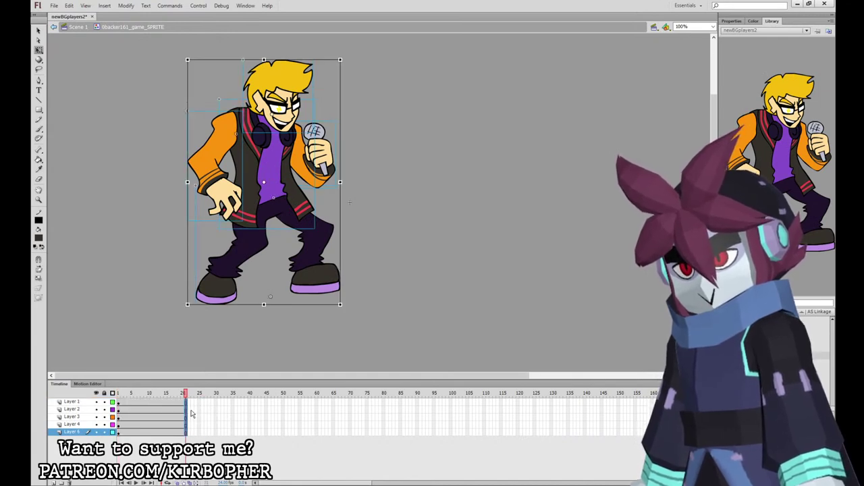
key(F6)
drag(153, 403, 152, 432)
key(F6)
click(387, 257)
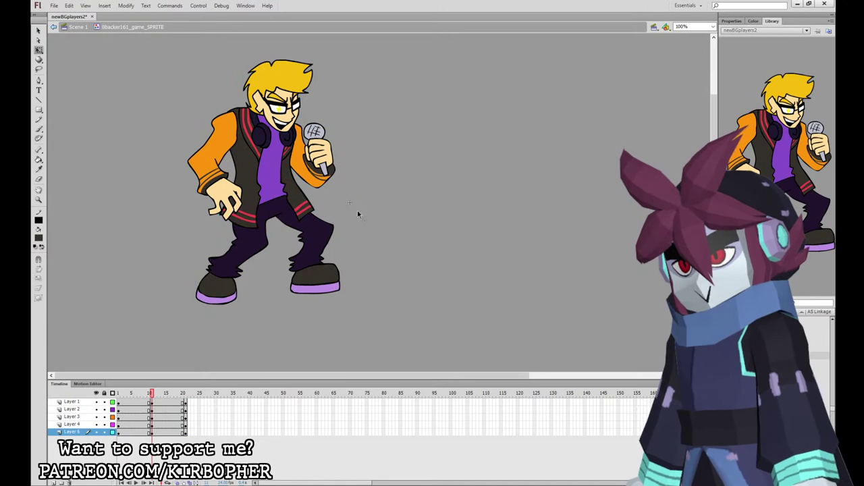
At frame 11, lean the legs slightly forward and rotate the lowered arm outward around its shoulder.
click(326, 211)
click(310, 152)
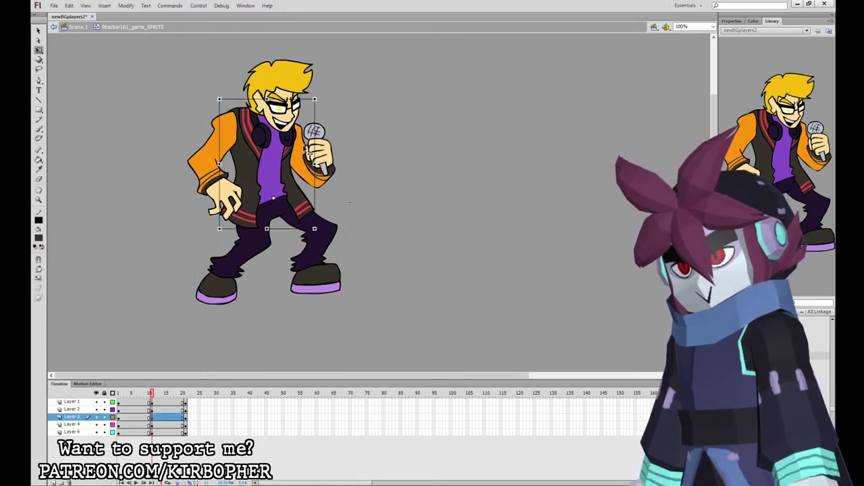
click(234, 210)
drag(247, 224, 236, 226)
At frame 11, rotate the microphone arm slightly upward and tilt the head slightly clockwise.
click(304, 166)
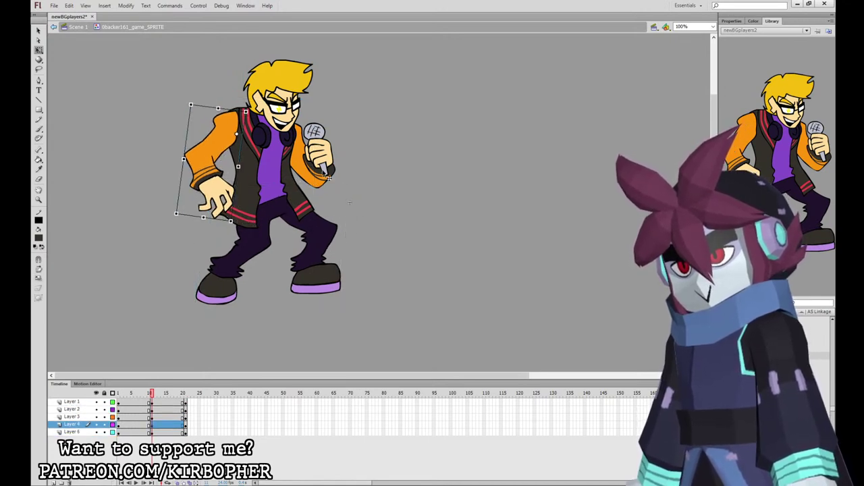
drag(339, 188, 343, 177)
click(295, 98)
drag(318, 60, 323, 68)
At frame 11, skew the torso slightly so its upper part leans forward, and nudge it slightly back.
click(283, 210)
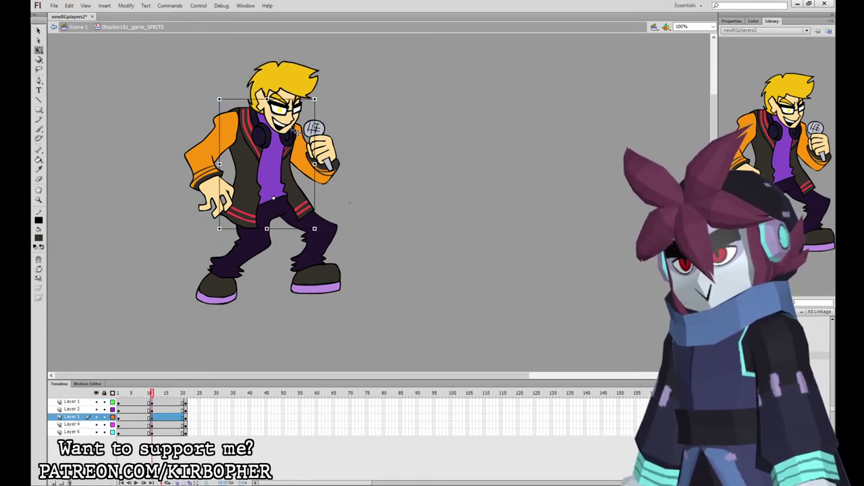
drag(286, 99, 290, 99)
key(Left)
key(Left)
key(Left)
key(Left)
key(Left)
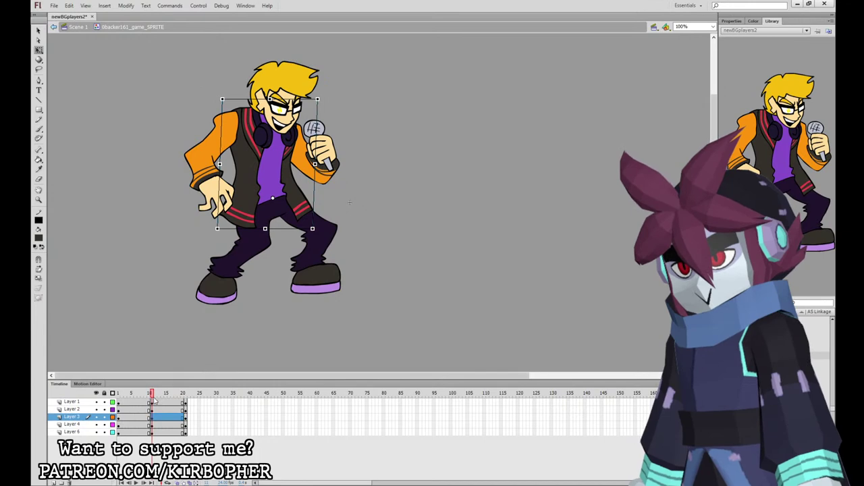
At frame 11, select the head, torso and both arms together and nudge them slightly forward.
drag(153, 397, 153, 397)
drag(202, 64, 373, 141)
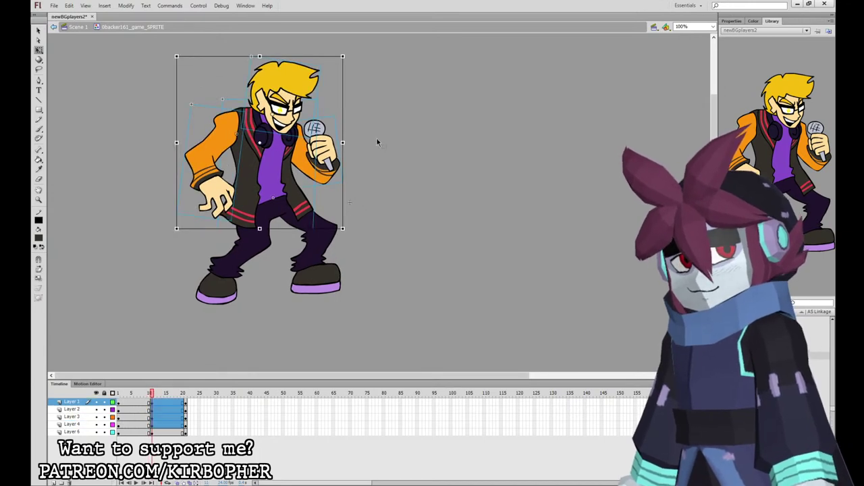
key(shift+Right)
Apply classic tweens to both halves of all five layers, set their ease to -100, and preview the motion.
drag(149, 396, 142, 432)
click(731, 21)
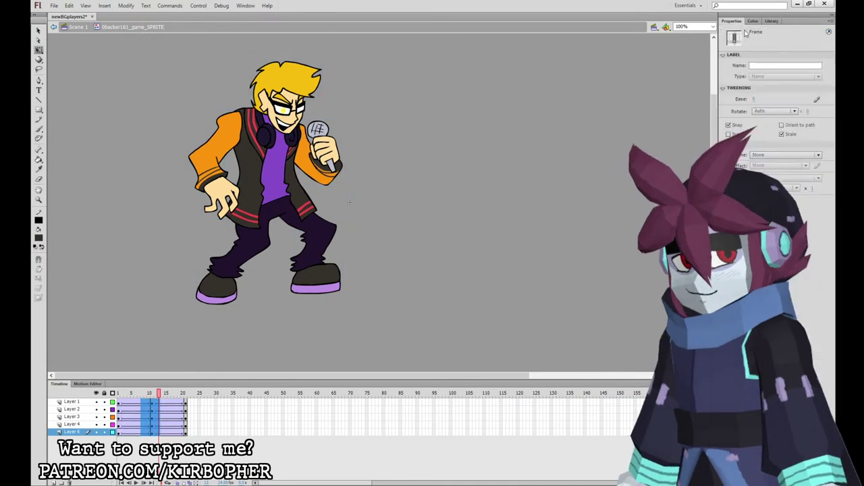
click(754, 99)
text(100)
key(Return)
key(Return)
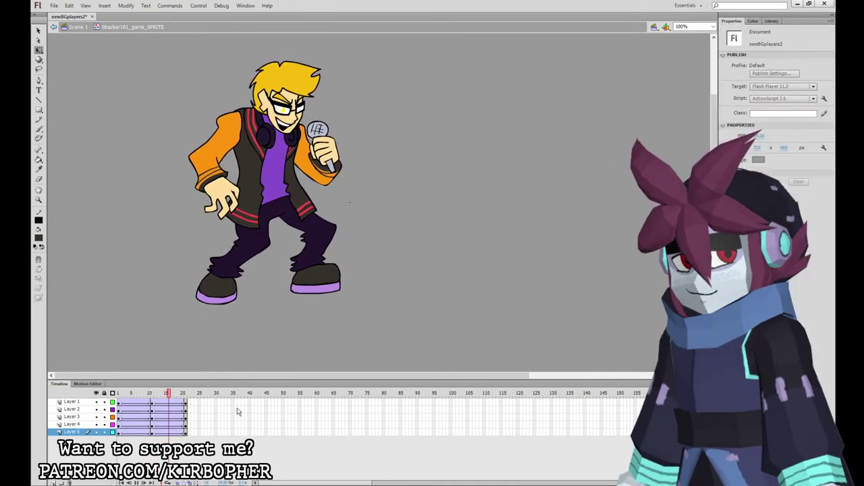
key(Return)
At frame 11, rotate the lowered arm slightly inward around its shoulder and preview the animation.
click(152, 403)
click(230, 206)
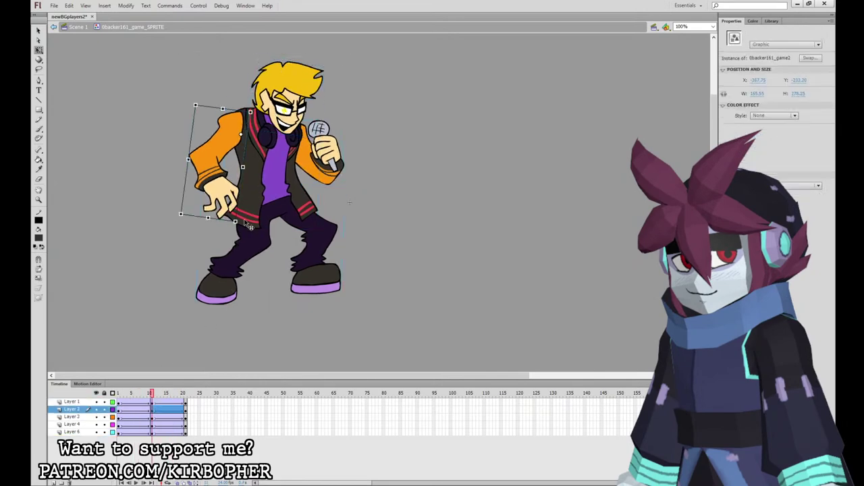
drag(239, 224, 242, 224)
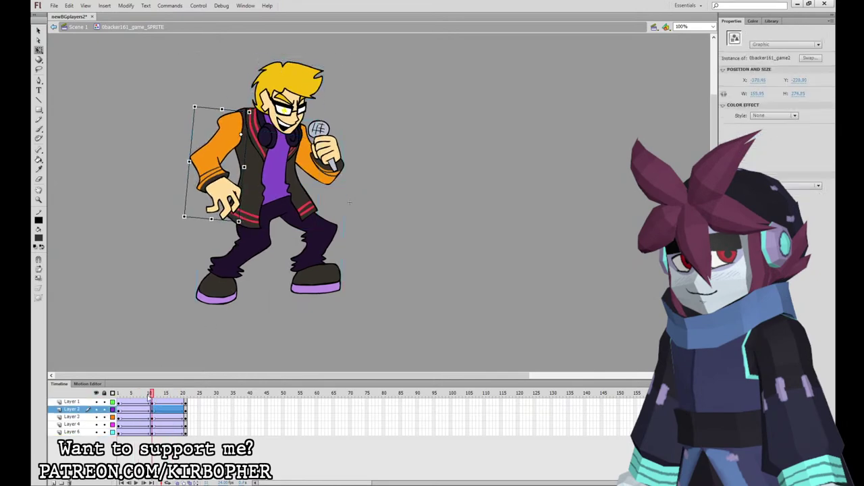
key(Return)
key(Return)
At frame 11, tilt the head counter-clockwise and play the animation.
click(152, 404)
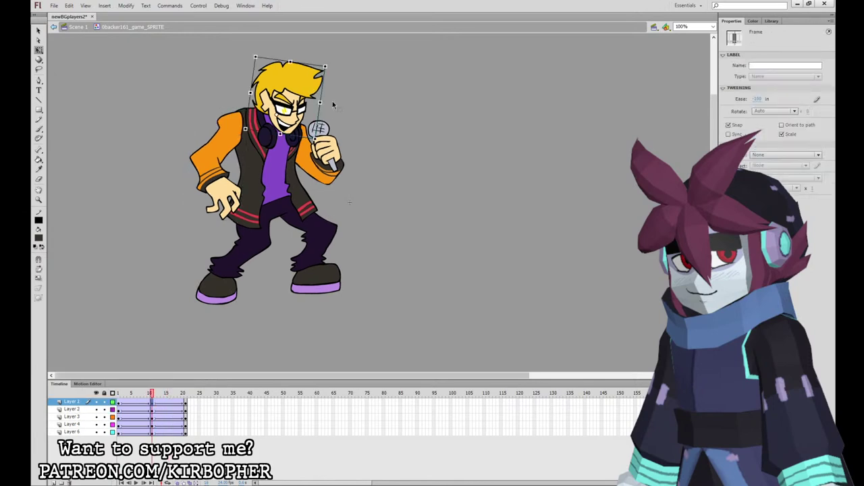
drag(333, 105, 319, 62)
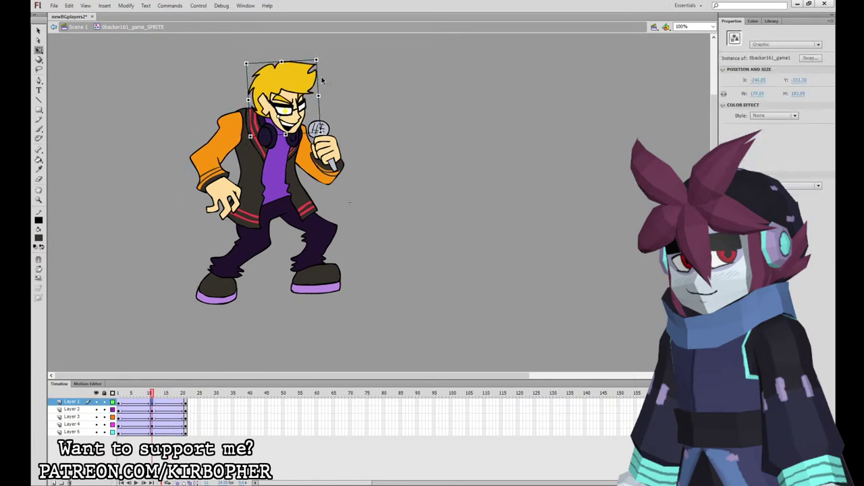
key(Return)
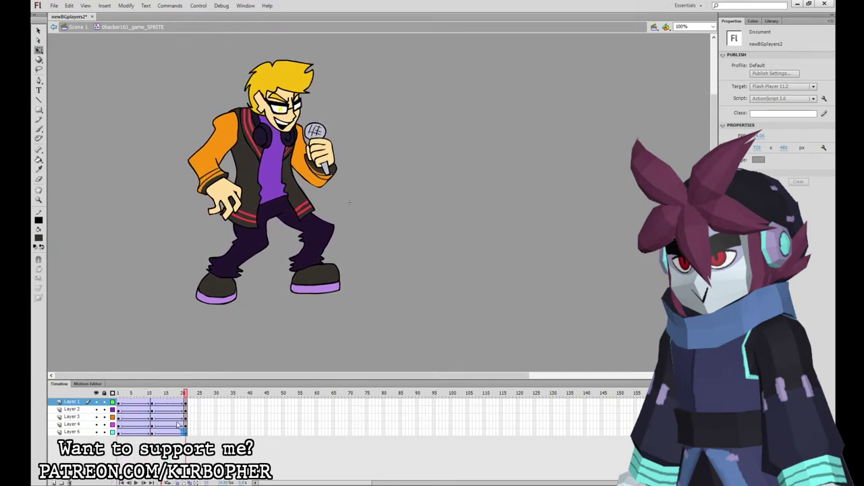
Convert the tweened frames 1 to 20 on all five layers into individual keyframes.
drag(183, 432, 120, 403)
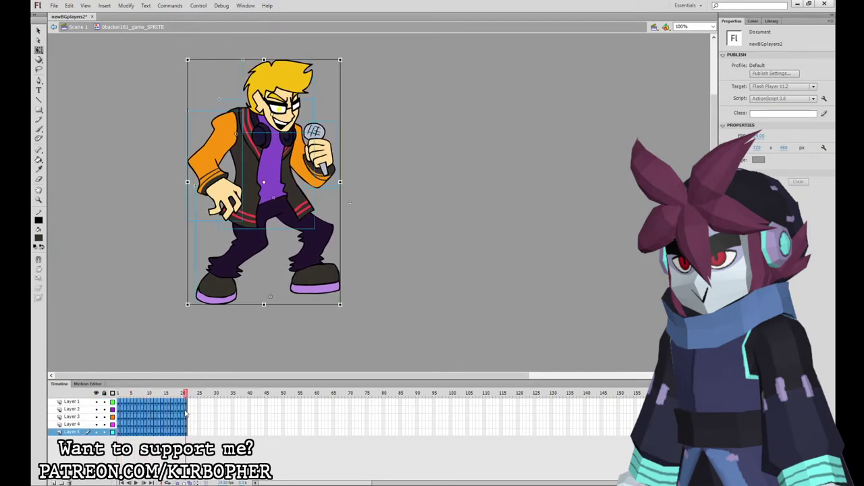
click(189, 437)
drag(182, 432, 119, 402)
right_click(135, 413)
click(184, 193)
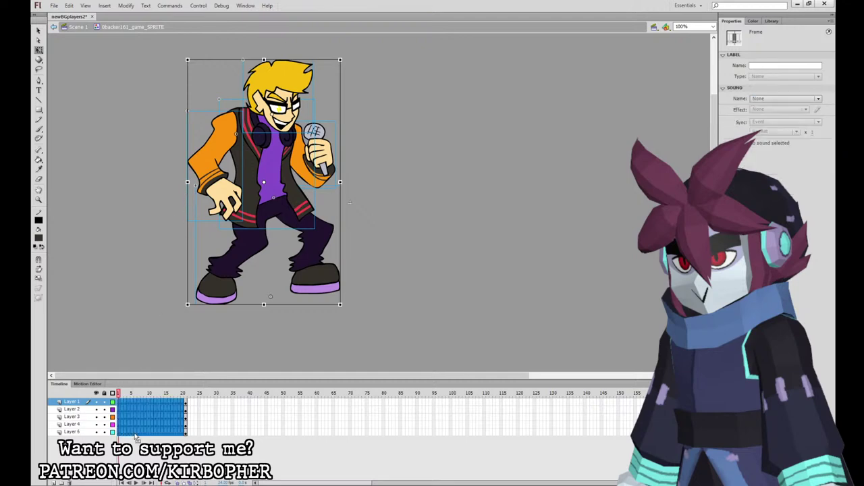
Clear every second keyframe on all five layers so that each pose holds for two frames.
click(123, 432)
drag(122, 432, 122, 403)
key(shift+F6)
drag(129, 432, 137, 404)
key(shift+F6)
key(shift+F6)
drag(152, 433, 151, 405)
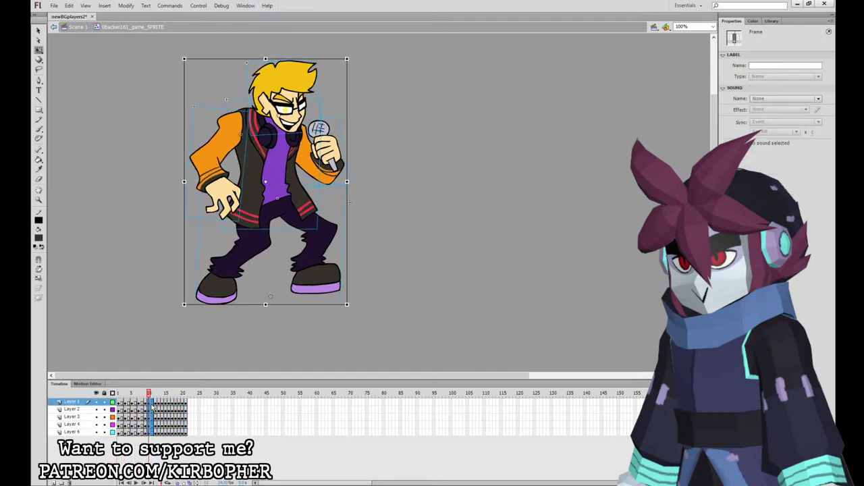
click(167, 432)
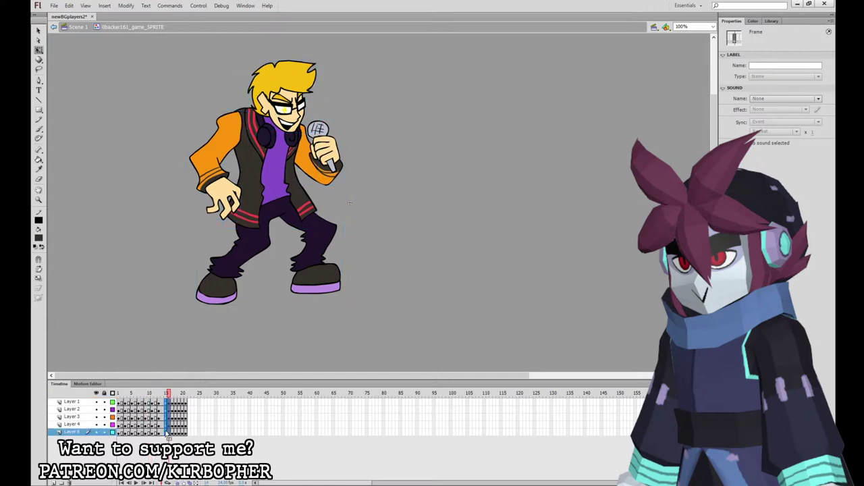
key(shift+F6)
Clear the last extra keyframes, end all five layers at frame 20, and play the loop.
mouse_move(181, 432)
mouse_down()
mouse_move(181, 403)
mouse_move(189, 408)
mouse_move(189, 431)
mouse_up()
key(shift+F6)
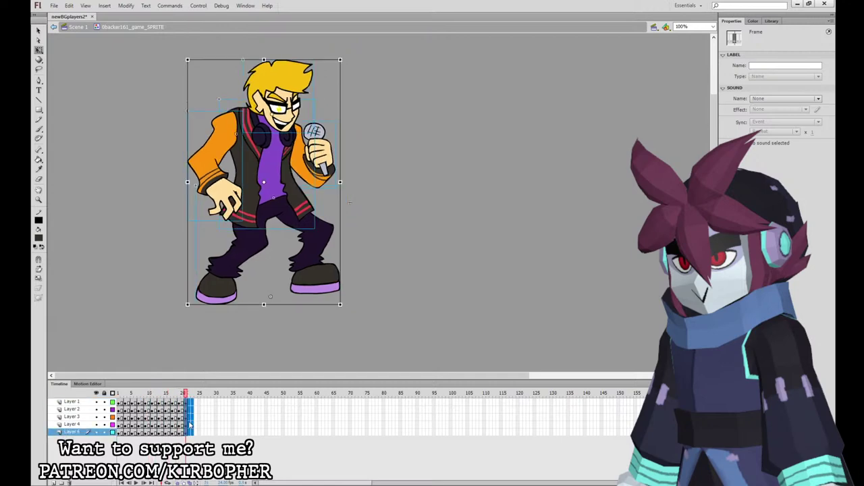
click(415, 246)
key(Return)
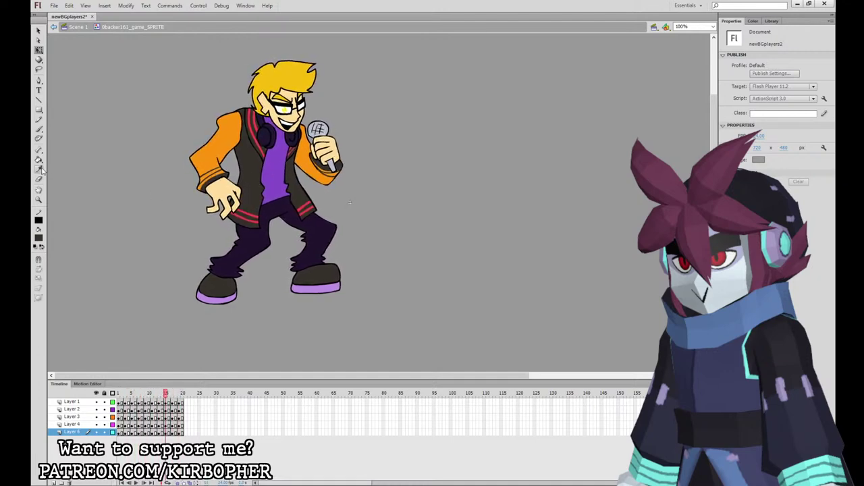
Inside the torso symbol, draw a thin collar line across the neck between the headphones, and return to the sprite.
double_click(288, 135)
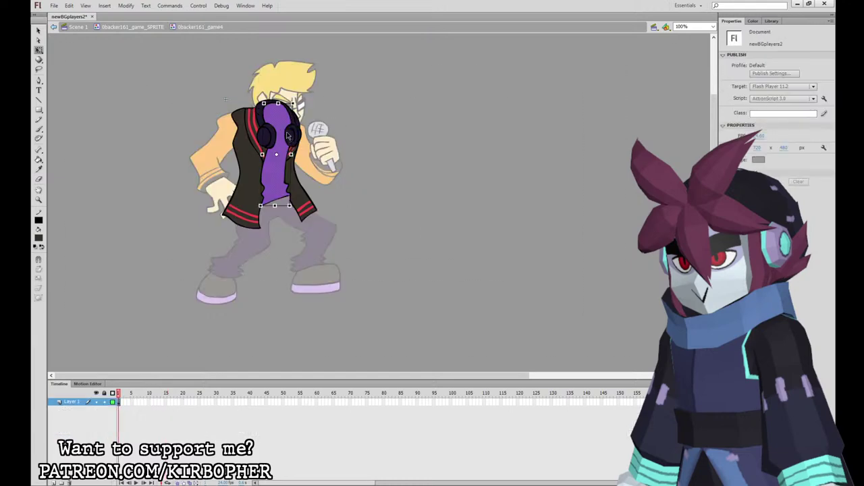
key(b)
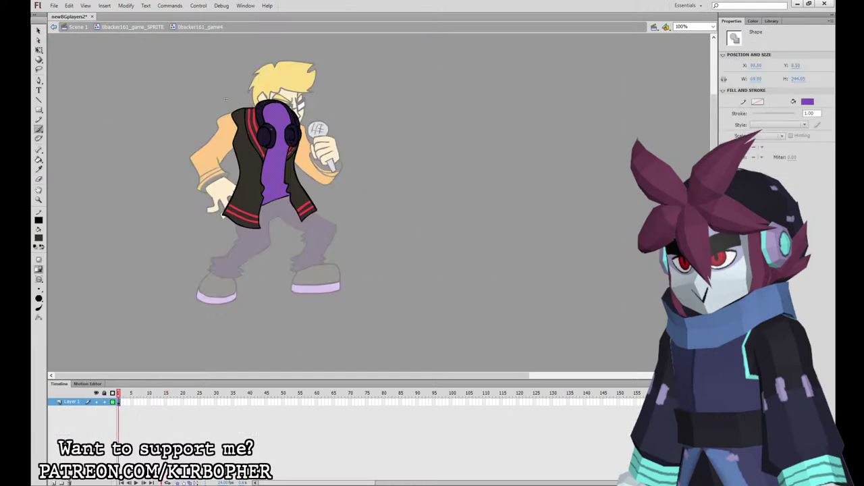
key(ctrl+z)
drag(293, 116, 298, 126)
click(39, 51)
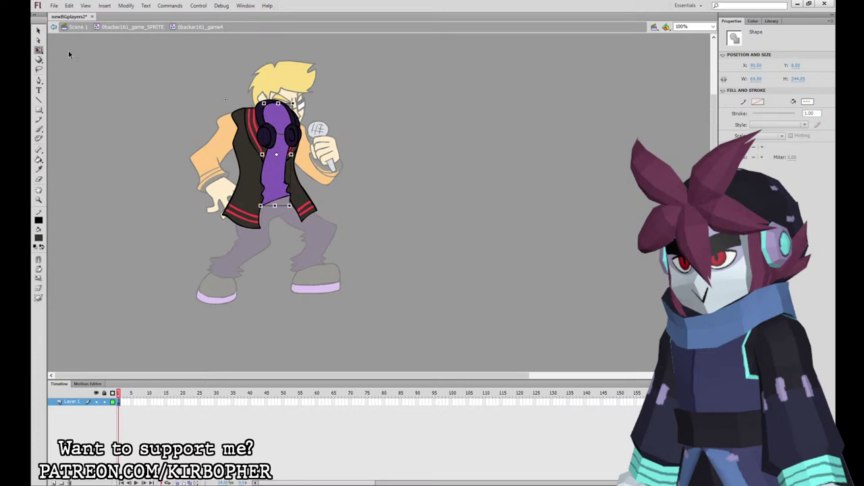
click(69, 55)
click(141, 27)
Sample the face's skin colour, fill the neck area above the torso symbol's collar line with it, and return to Scene 1.
click(38, 169)
click(291, 118)
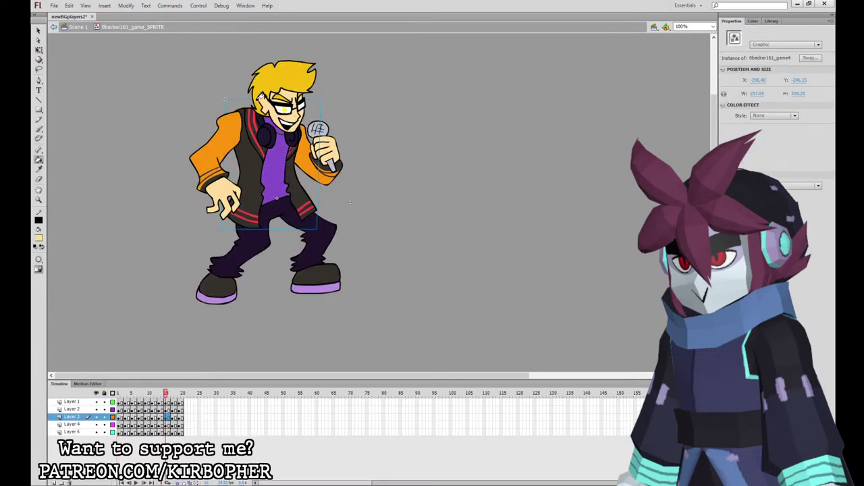
key(q)
double_click(277, 171)
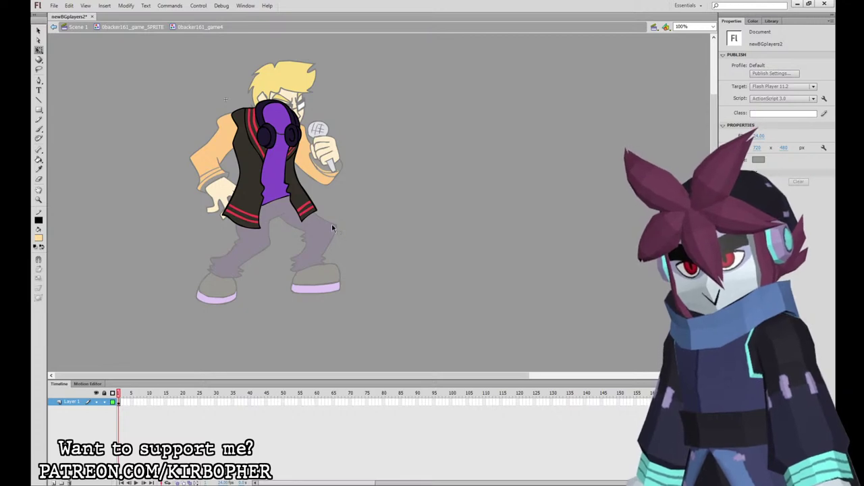
click(38, 160)
click(276, 116)
click(77, 27)
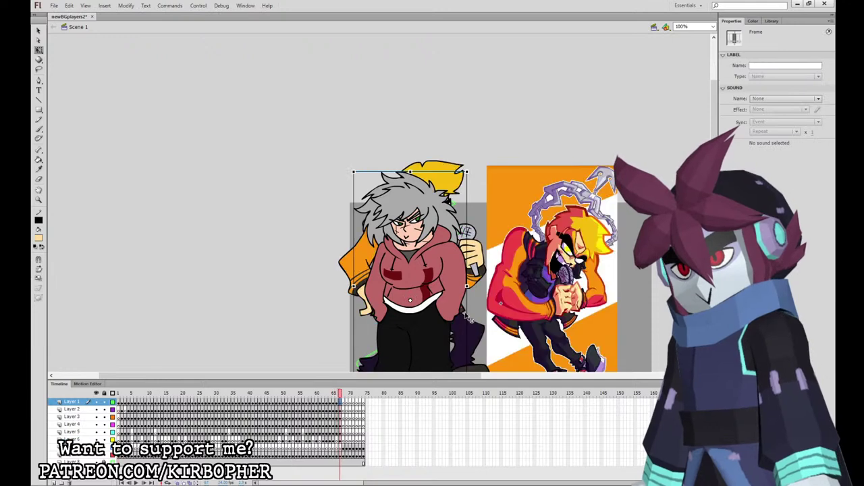
Replace the grey-haired character's instance on Layer 1 at frame 67 with the blond character's sprite.
key(ctrl+minus)
key(ctrl+minus)
key(ctrl+equal)
click(248, 205)
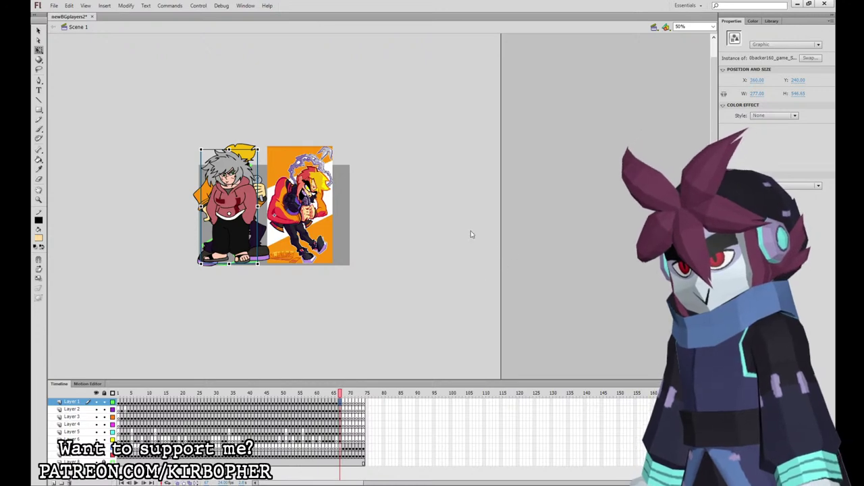
key(Delete)
key(ctrl+equal)
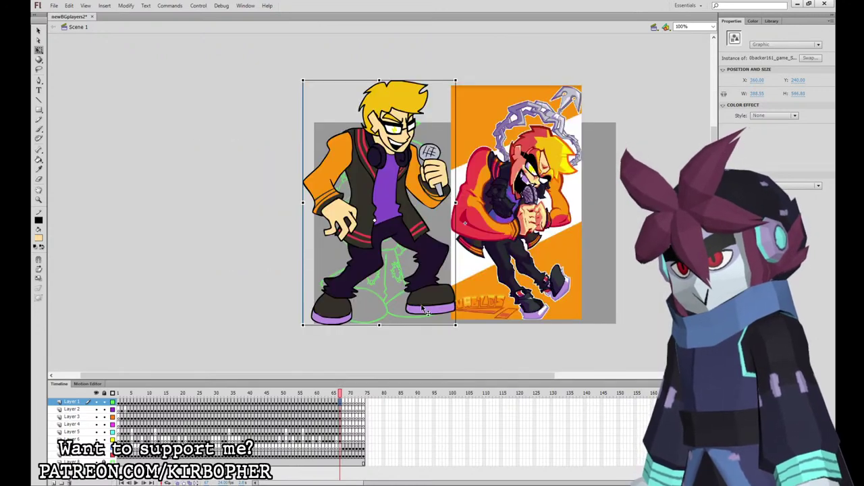
On Layer 2 at frame 68, ink the shark's head outline and its jagged, toothed jaws in black over the blue sketch.
click(344, 438)
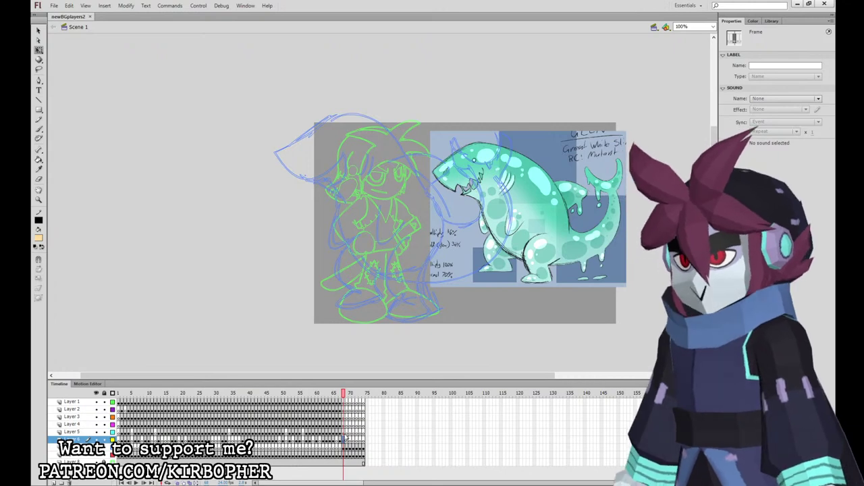
click(344, 409)
click(494, 323)
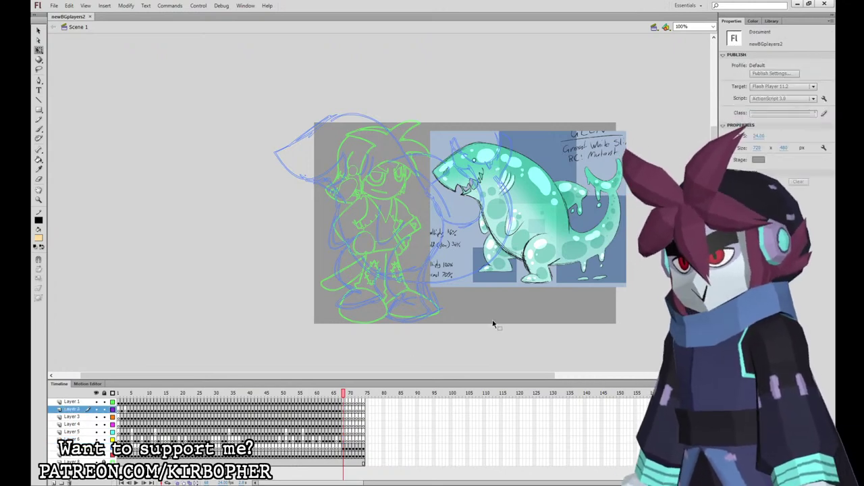
key(ctrl+=)
drag(491, 288, 559, 362)
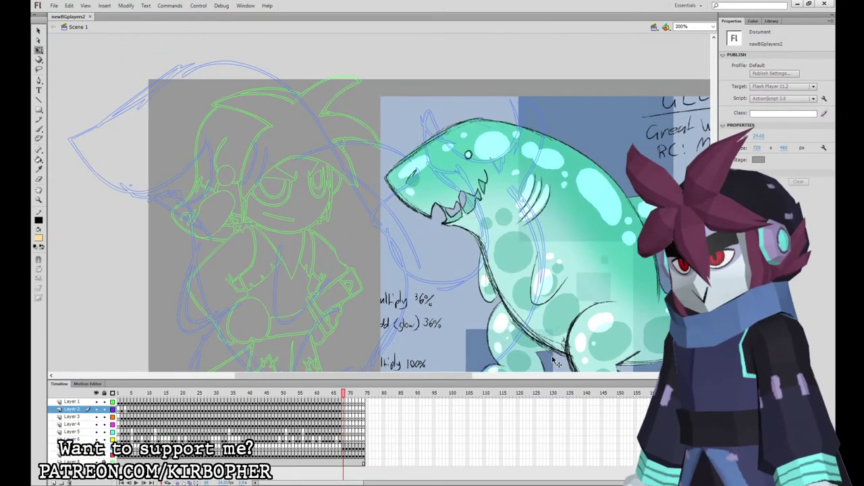
drag(530, 325, 574, 368)
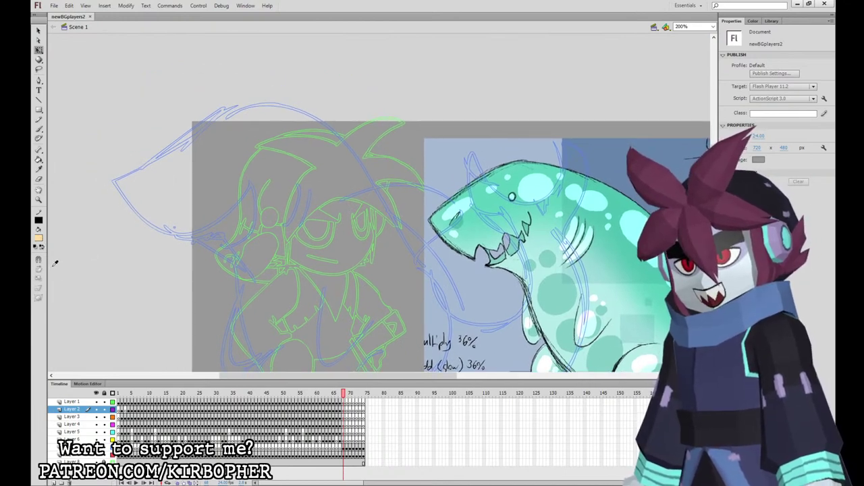
click(39, 128)
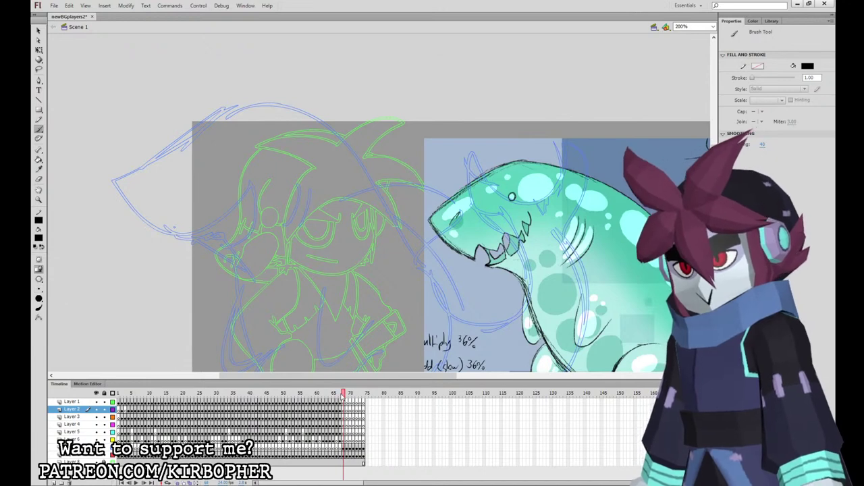
click(343, 409)
mouse_move(513, 316)
mouse_down()
mouse_move(505, 293)
mouse_move(512, 326)
mouse_up()
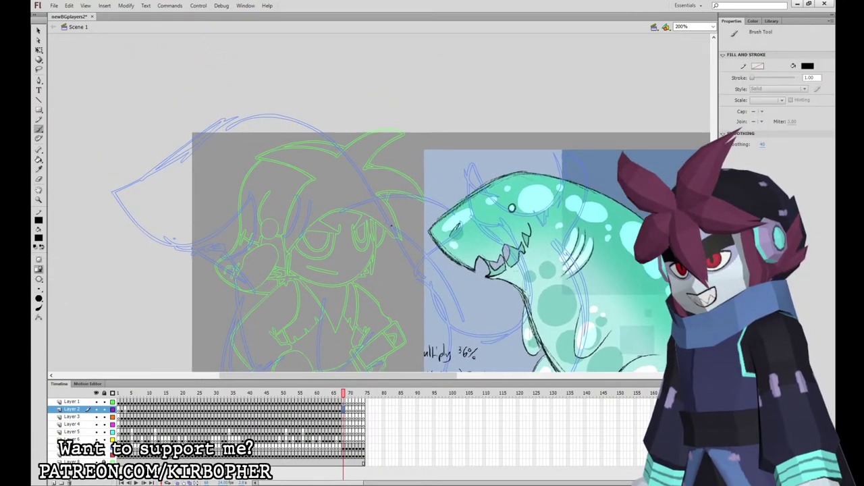
mouse_move(392, 225)
mouse_down()
mouse_move(331, 152)
mouse_move(271, 122)
mouse_move(233, 121)
mouse_move(196, 138)
mouse_move(122, 199)
mouse_move(160, 235)
mouse_move(188, 246)
mouse_move(212, 241)
mouse_move(209, 225)
mouse_move(234, 231)
mouse_move(237, 211)
mouse_move(253, 223)
mouse_up()
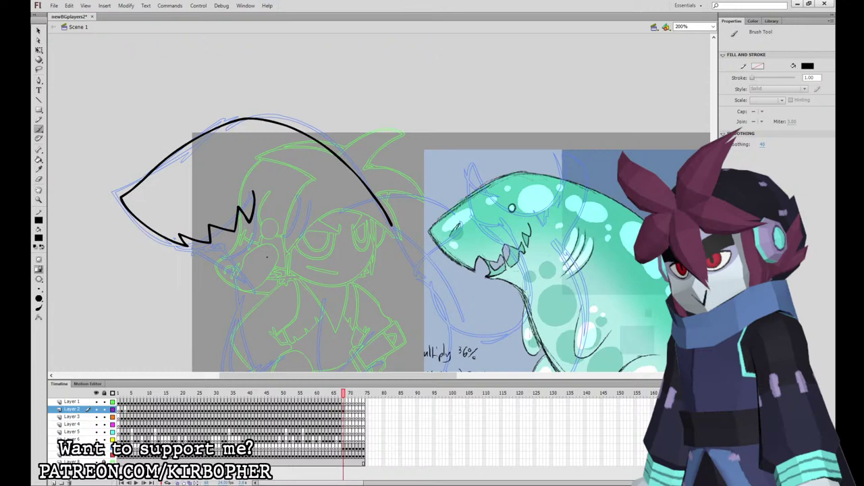
mouse_move(255, 195)
mouse_down()
mouse_move(239, 244)
mouse_move(219, 241)
mouse_move(223, 252)
mouse_move(188, 260)
mouse_move(250, 284)
mouse_up()
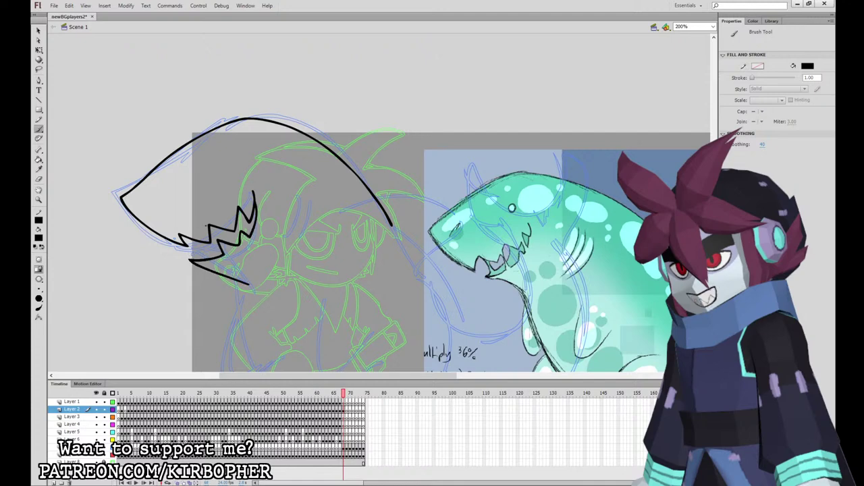
mouse_move(196, 259)
mouse_down()
mouse_move(214, 250)
mouse_move(209, 244)
mouse_up()
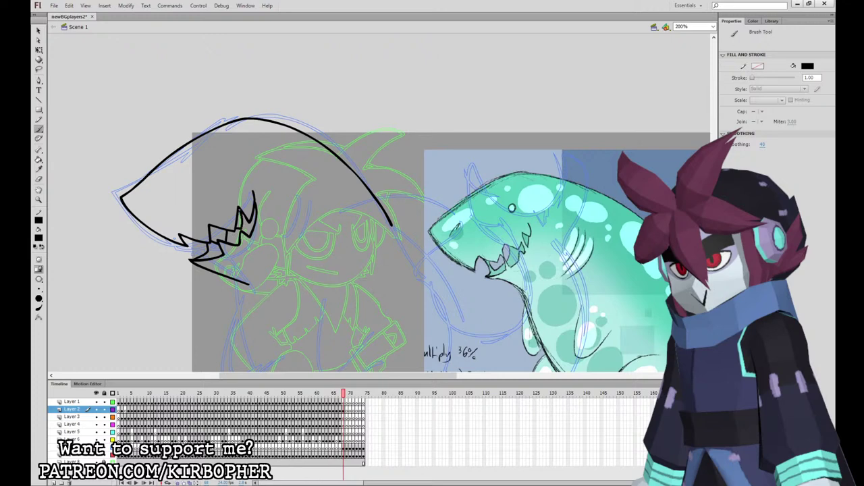
On Layer 2 at frame 68, ink the shark's small round eye and the short nostril stroke on its snout.
mouse_move(229, 164)
mouse_down()
mouse_move(221, 171)
mouse_move(230, 169)
mouse_move(223, 164)
mouse_up()
key(ctrl+z)
key(ctrl+z)
mouse_move(160, 198)
mouse_down()
mouse_move(154, 206)
mouse_move(163, 197)
mouse_up()
key(ctrl+z)
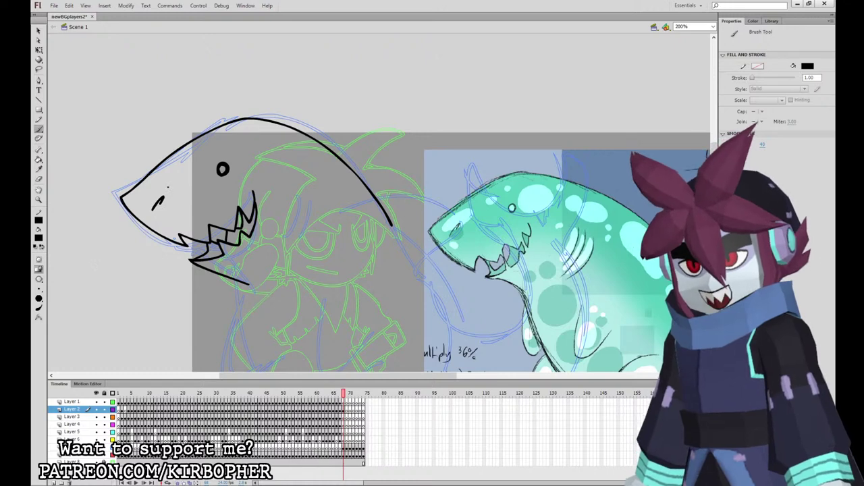
key(e)
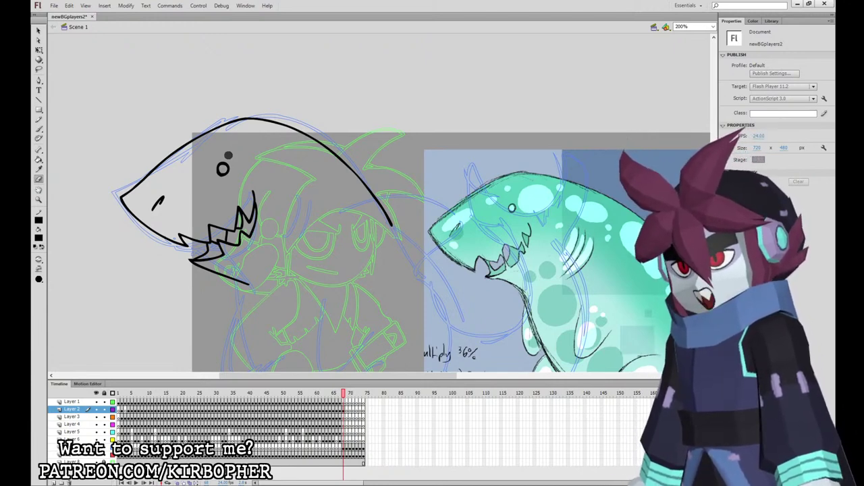
Ink three thin curved gill slits behind the shark's jaws with the Brush tool.
click(40, 130)
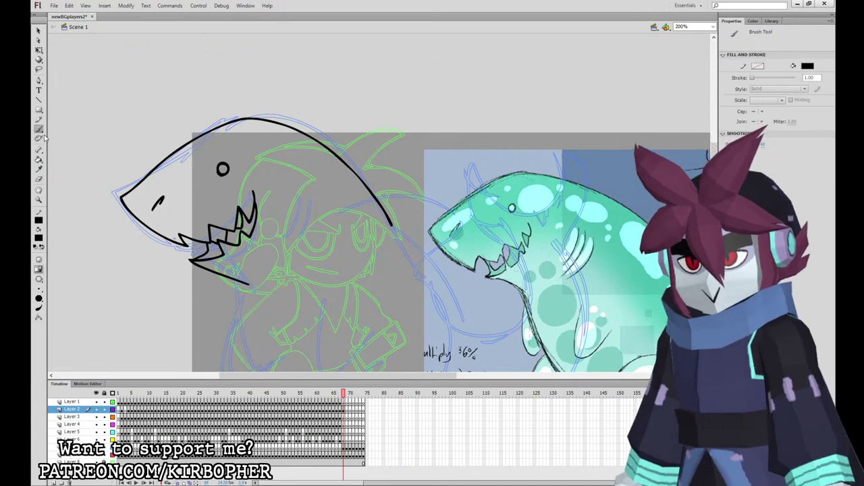
mouse_move(557, 296)
mouse_down()
mouse_move(554, 242)
mouse_move(546, 276)
mouse_up()
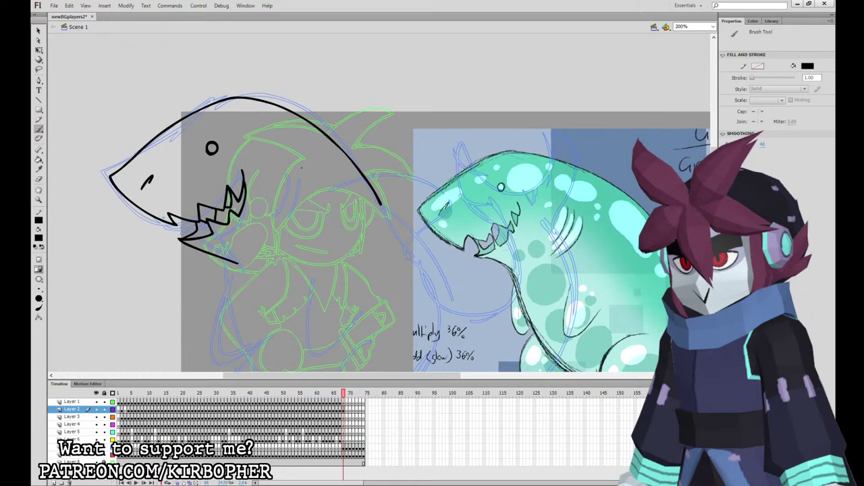
drag(285, 154, 276, 202)
key(ctrl+z)
drag(286, 171, 282, 216)
drag(309, 179, 289, 222)
key(ctrl+z)
key(ctrl+z)
drag(301, 175, 278, 221)
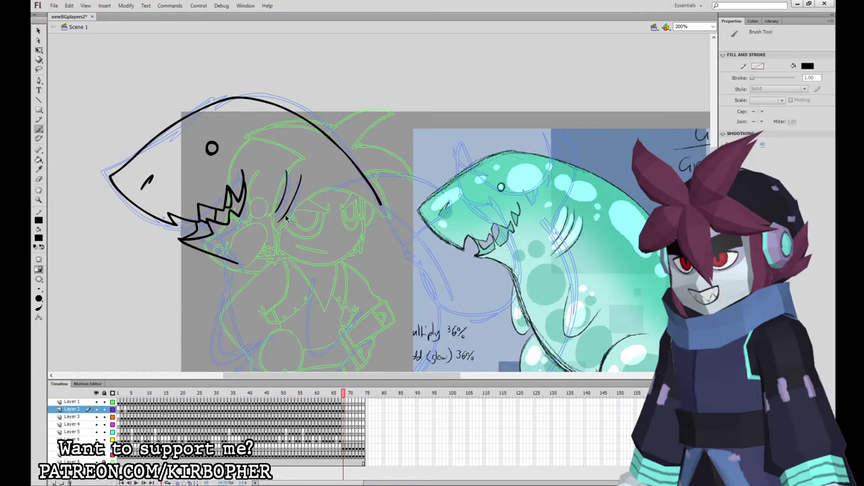
key(ctrl+z)
drag(300, 175, 283, 211)
drag(316, 189, 289, 226)
key(ctrl+z)
drag(316, 196, 291, 228)
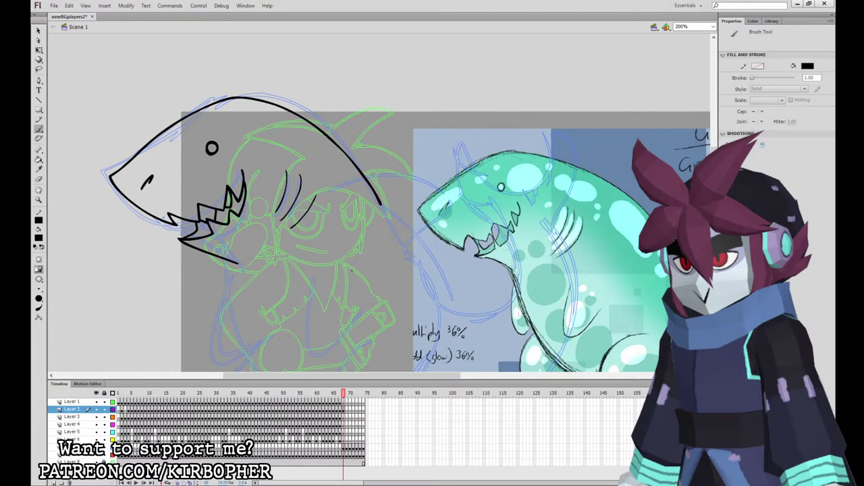
key(ctrl+z)
drag(316, 192, 292, 227)
On Layer 3 at frame 68, ink the shark's near leg and foot in black over the sketch.
mouse_move(661, 450)
mouse_down()
mouse_move(610, 365)
mouse_move(572, 323)
mouse_move(596, 307)
mouse_move(589, 296)
mouse_up()
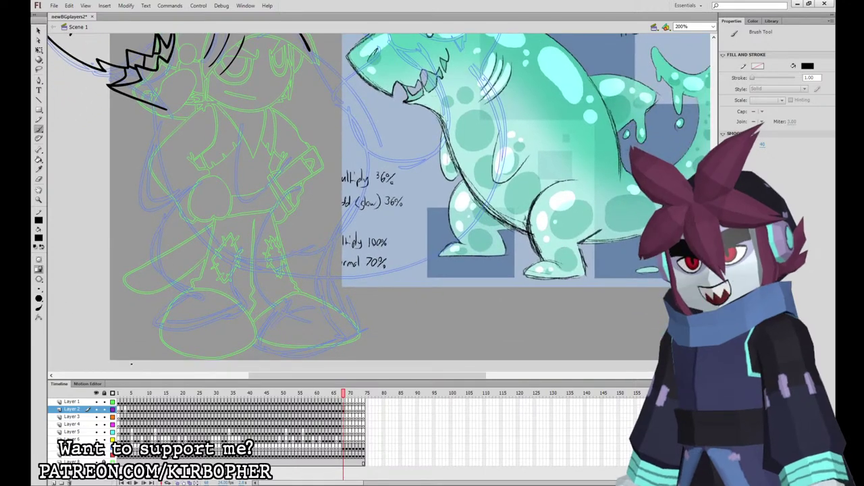
click(345, 410)
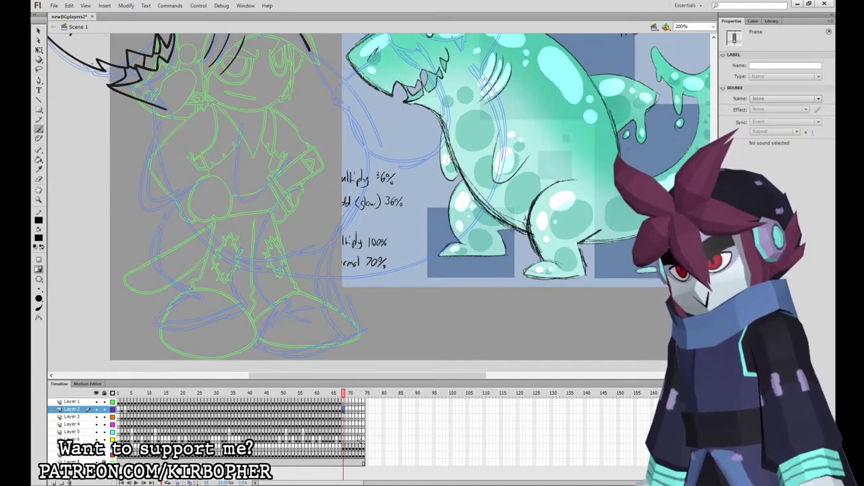
click(345, 416)
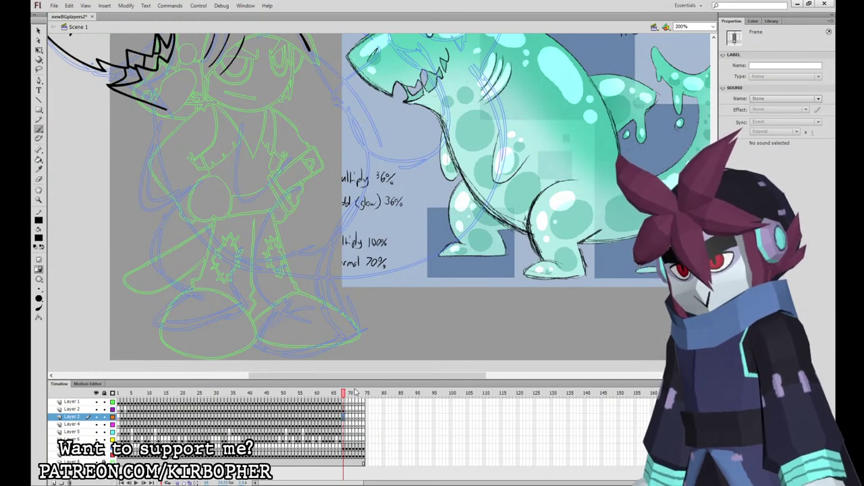
mouse_move(292, 187)
mouse_down()
mouse_move(251, 238)
mouse_move(264, 289)
mouse_move(281, 303)
mouse_up()
key(ctrl+z)
mouse_move(296, 189)
mouse_down()
mouse_move(289, 309)
mouse_move(260, 334)
mouse_move(288, 343)
mouse_move(334, 328)
mouse_move(339, 316)
mouse_move(319, 275)
mouse_move(343, 255)
mouse_move(340, 286)
mouse_up()
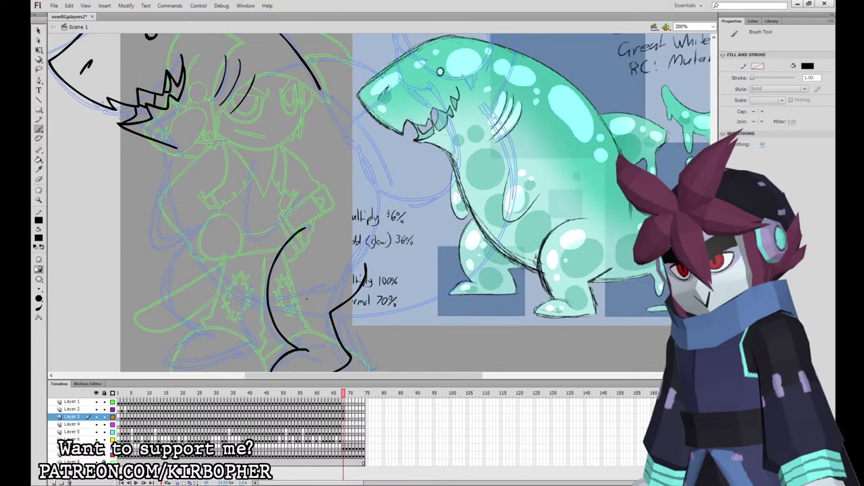
Ink the shark's curved belly line and its far leg and foot behind the near leg.
mouse_move(182, 209)
mouse_down()
mouse_move(195, 265)
mouse_move(270, 314)
mouse_up()
mouse_move(184, 244)
mouse_down()
mouse_move(163, 293)
mouse_move(209, 327)
mouse_move(174, 359)
mouse_move(240, 338)
mouse_move(253, 342)
mouse_move(234, 304)
mouse_up()
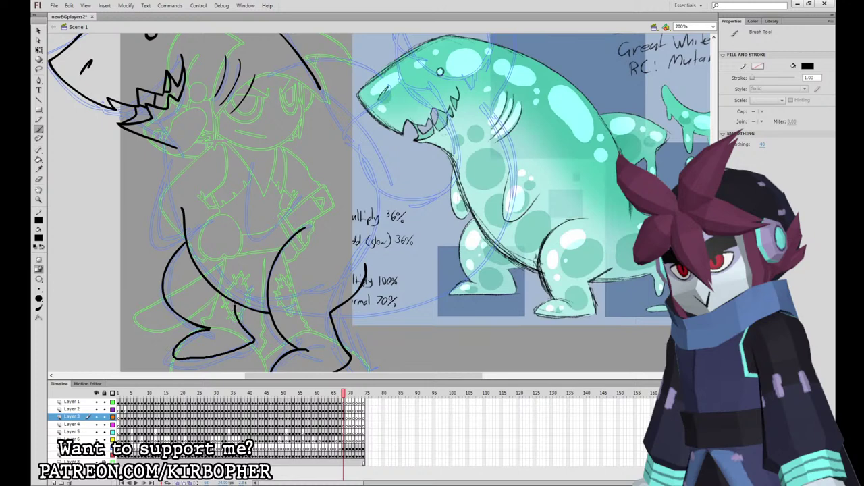
key(ctrl+z)
mouse_move(208, 332)
mouse_down()
mouse_move(175, 357)
mouse_move(243, 345)
mouse_move(254, 333)
mouse_move(239, 304)
mouse_up()
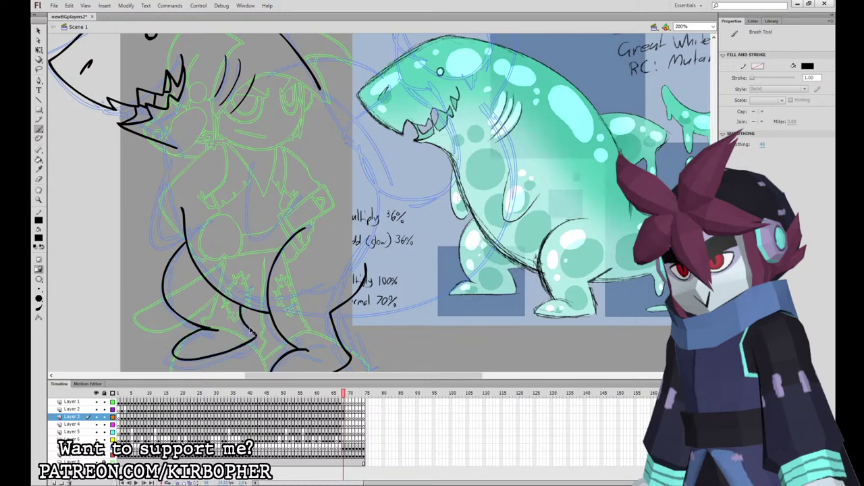
drag(203, 331, 218, 330)
key(ctrl+z)
drag(358, 320, 348, 277)
click(39, 31)
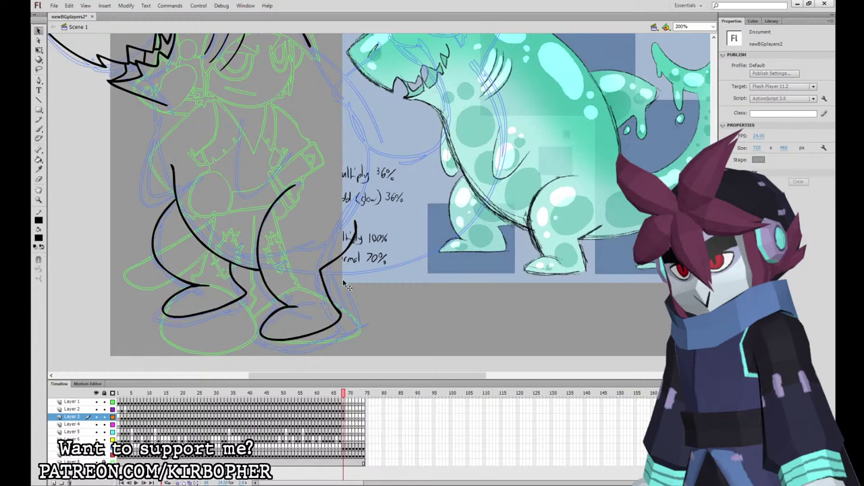
key(ctrl+equal)
drag(366, 321, 585, 158)
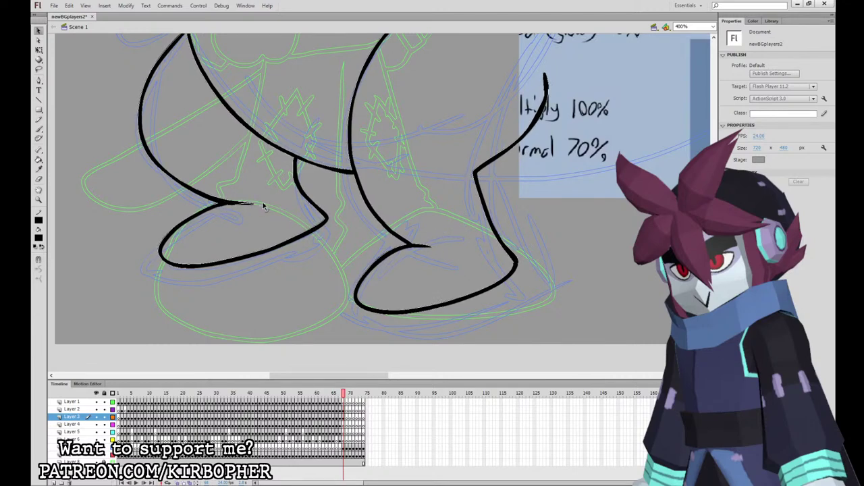
drag(515, 199, 475, 318)
key(ctrl+minus)
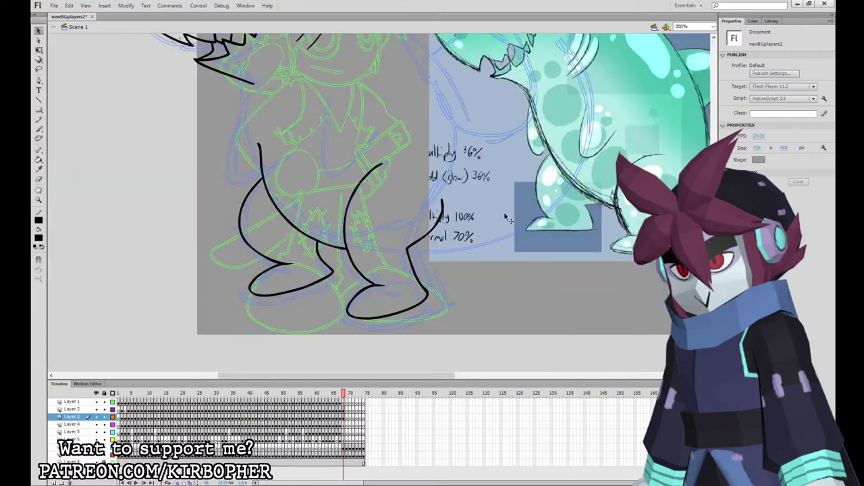
On Layer 3 at frame 68, ink the shark's near arm, then its chest line continuing into the far arm and belly.
drag(526, 220, 542, 336)
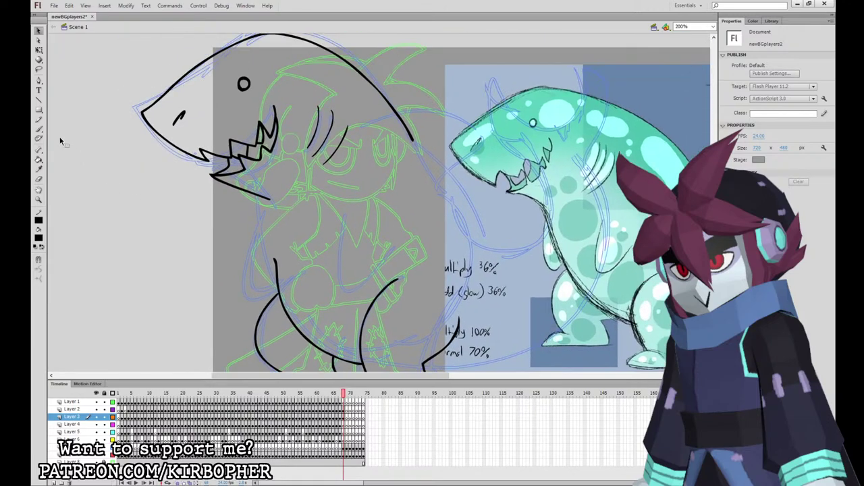
click(38, 129)
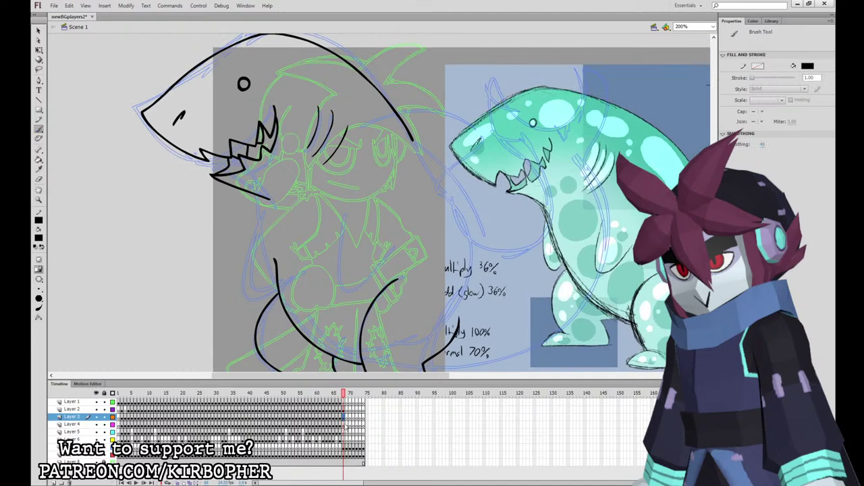
click(344, 419)
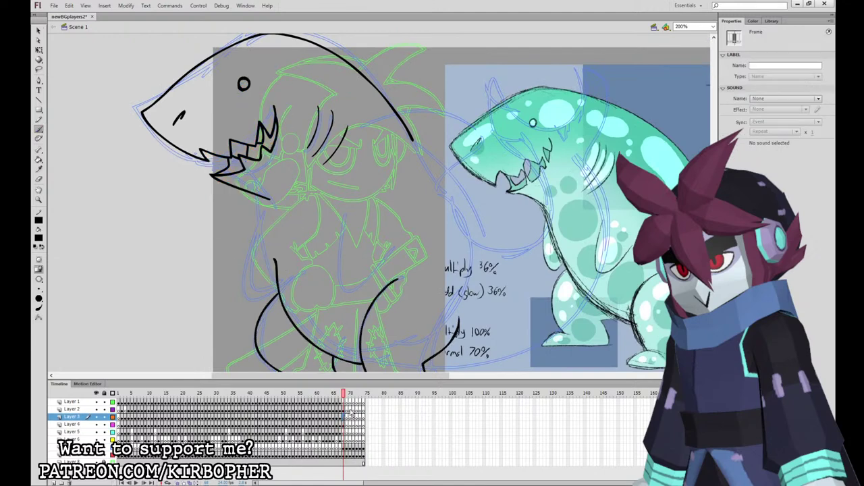
drag(343, 223, 385, 261)
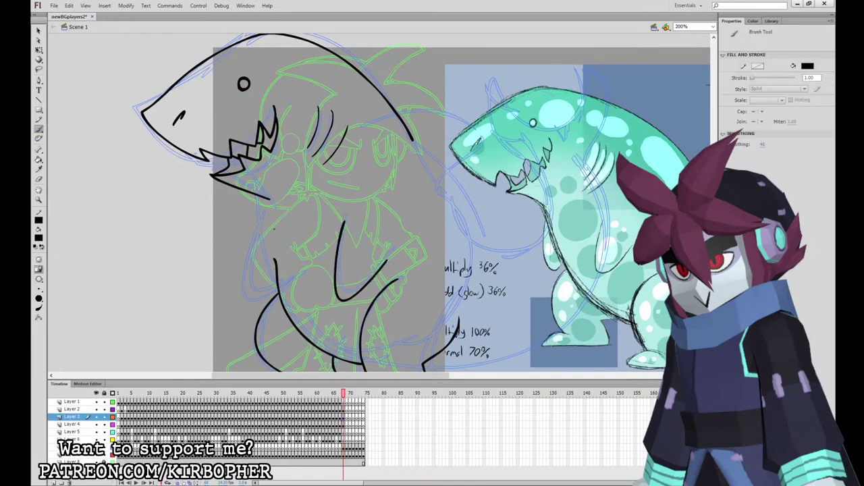
mouse_move(253, 183)
mouse_down()
mouse_move(254, 233)
mouse_move(276, 283)
mouse_up()
key(ctrl+z)
mouse_move(253, 186)
mouse_down()
mouse_move(247, 260)
mouse_move(289, 275)
mouse_move(294, 301)
mouse_move(359, 349)
mouse_up()
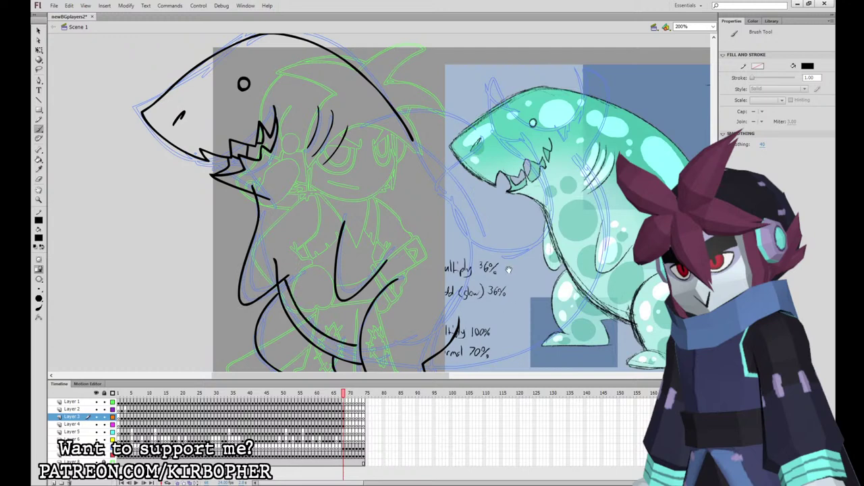
Ink the line from the shark's throat over its shoulder into the dripping dorsal fin, and the back line below the fin.
mouse_move(508, 270)
mouse_down()
mouse_move(391, 304)
mouse_move(352, 293)
mouse_move(323, 209)
mouse_move(344, 216)
mouse_move(379, 185)
mouse_move(266, 145)
mouse_move(206, 197)
mouse_move(131, 218)
mouse_up()
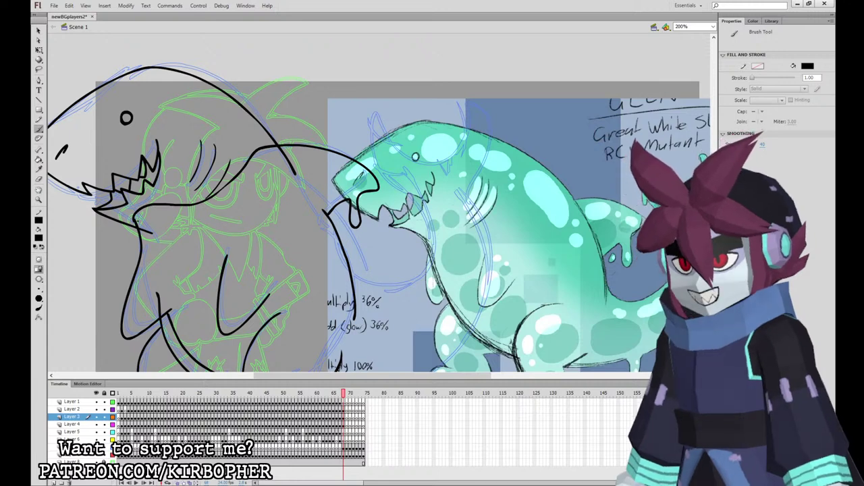
drag(607, 312, 567, 258)
drag(546, 299, 557, 288)
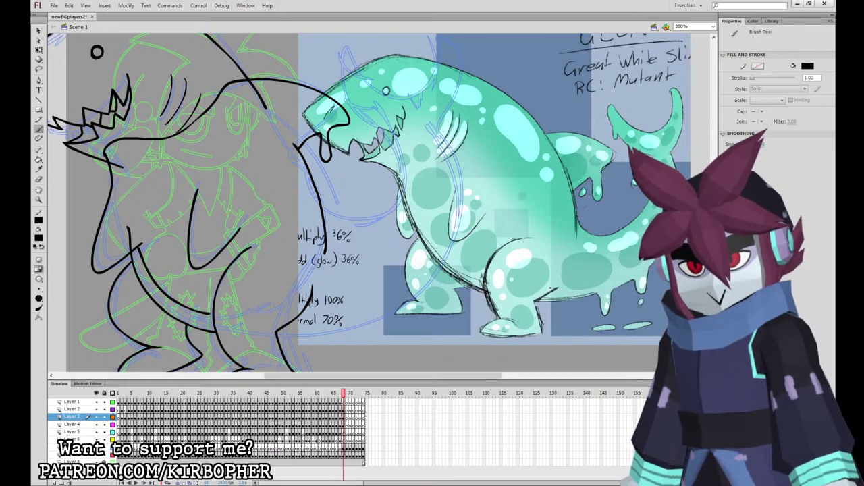
On Layer 5 at frame 68, ink the shark's curled tail with its forked fin and hanging slime drips.
click(343, 433)
mouse_move(535, 267)
mouse_down()
mouse_move(522, 265)
mouse_move(511, 287)
mouse_up()
drag(505, 193, 503, 195)
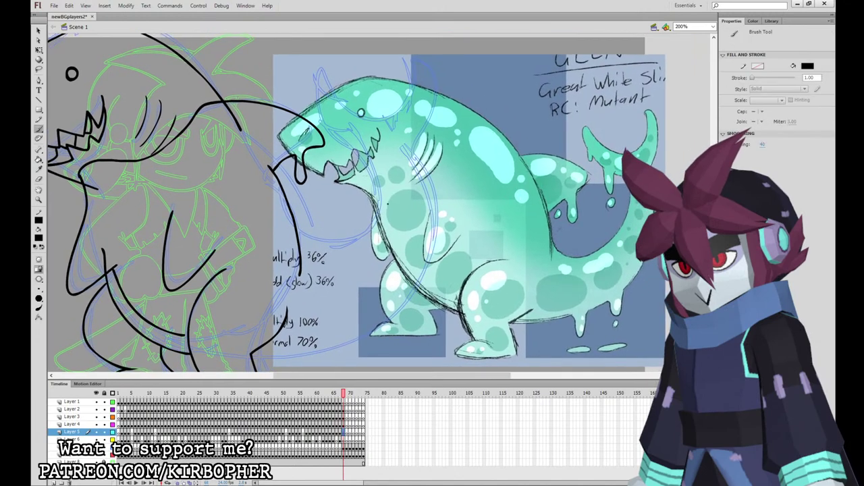
mouse_move(417, 139)
mouse_down()
mouse_move(406, 61)
mouse_move(408, 96)
mouse_move(365, 108)
mouse_move(341, 73)
mouse_move(326, 105)
mouse_move(353, 163)
mouse_move(366, 143)
mouse_move(384, 173)
mouse_move(361, 243)
mouse_move(288, 226)
mouse_move(224, 316)
mouse_move(236, 343)
mouse_move(346, 351)
mouse_move(363, 327)
mouse_move(397, 338)
mouse_move(432, 237)
mouse_move(419, 154)
mouse_up()
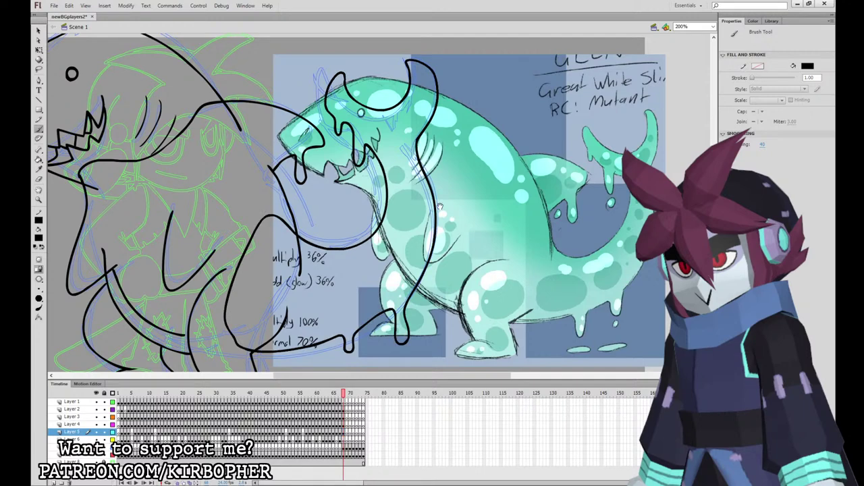
On Layer 2 at frame 68, draw a wavy teal colour-boundary line across the shark's head from snout to neck.
drag(440, 207, 567, 231)
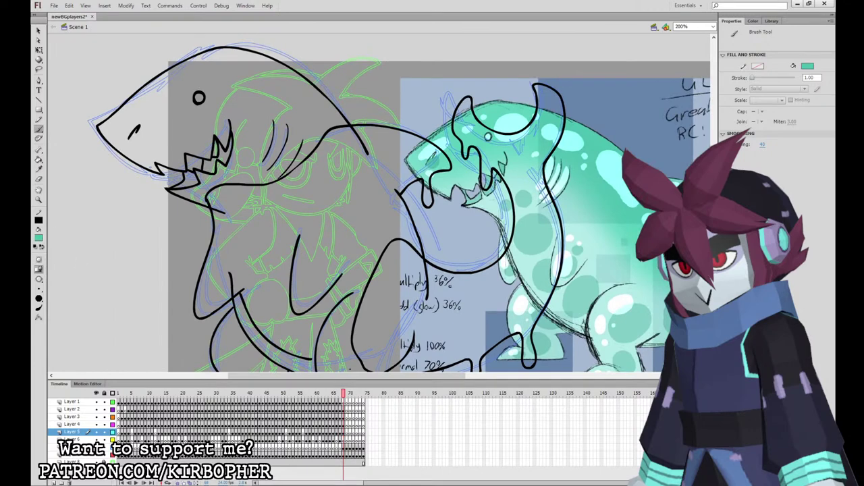
click(344, 410)
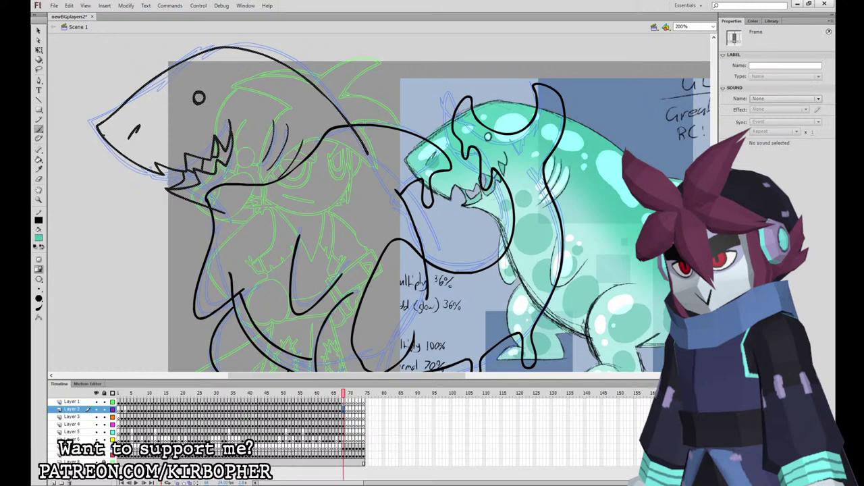
drag(103, 136, 139, 127)
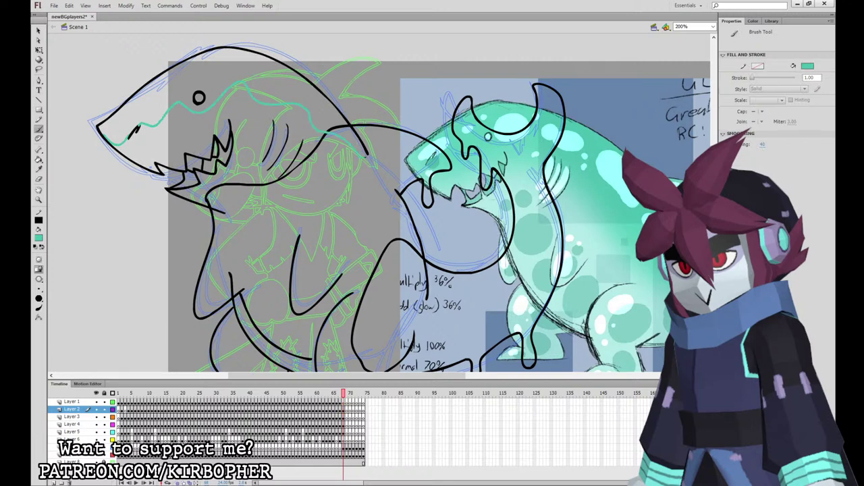
Rearrange the shark's body and leg keyframes between Layer 3 and Layer 4 at frame 68, using frame 69 as a temporary spot.
click(345, 417)
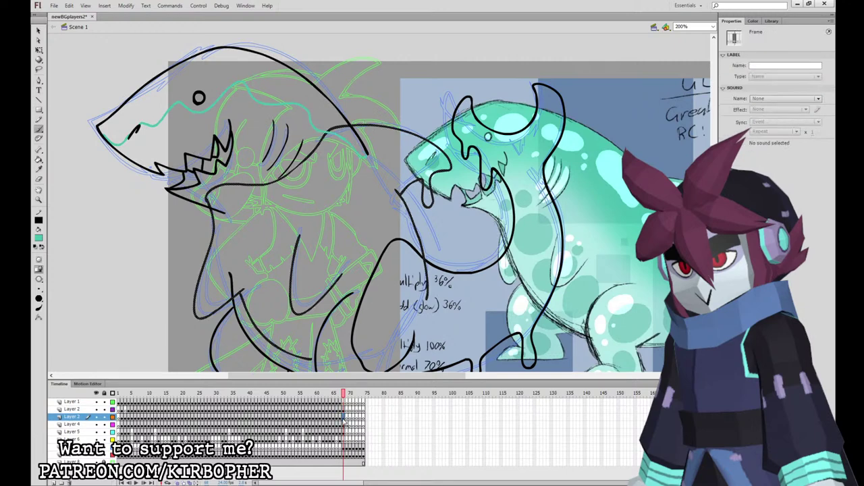
drag(488, 273, 494, 249)
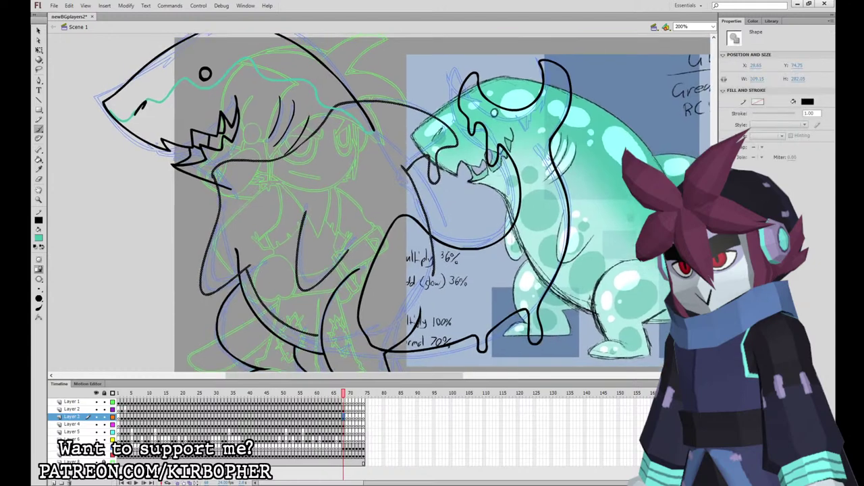
click(344, 424)
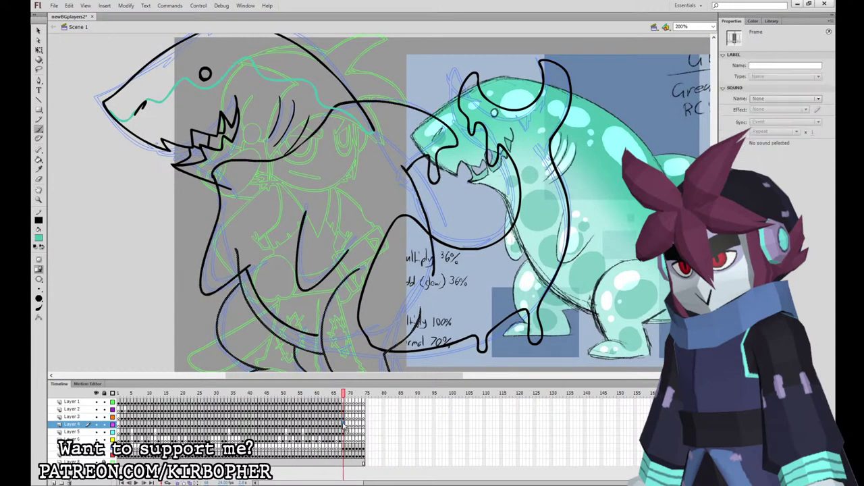
drag(344, 425, 349, 425)
click(345, 425)
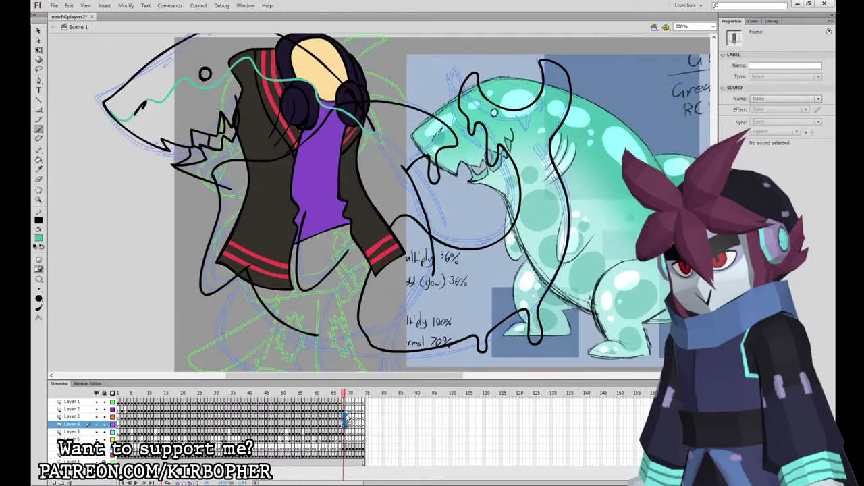
click(347, 426)
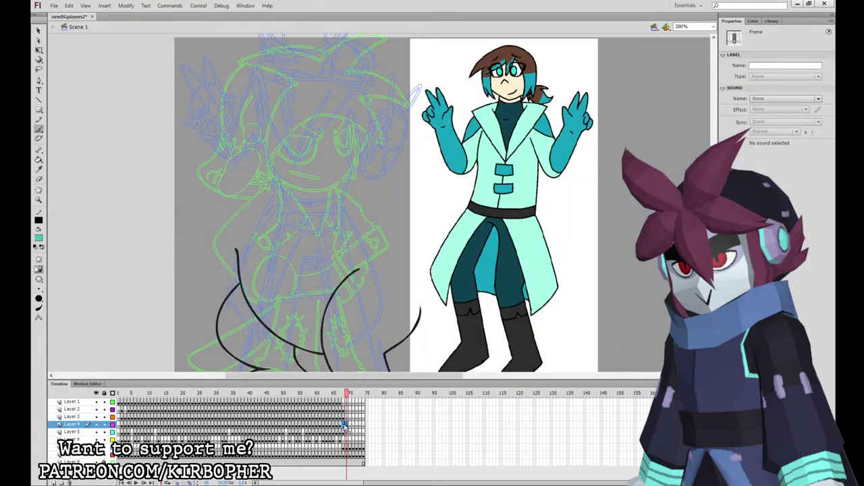
click(343, 418)
click(344, 425)
drag(344, 425, 344, 418)
click(343, 418)
click(347, 425)
click(344, 425)
drag(344, 425, 347, 426)
Fill the upper part of the shark's head above the wavy boundary line with teal, leaving the eye unfilled.
click(343, 401)
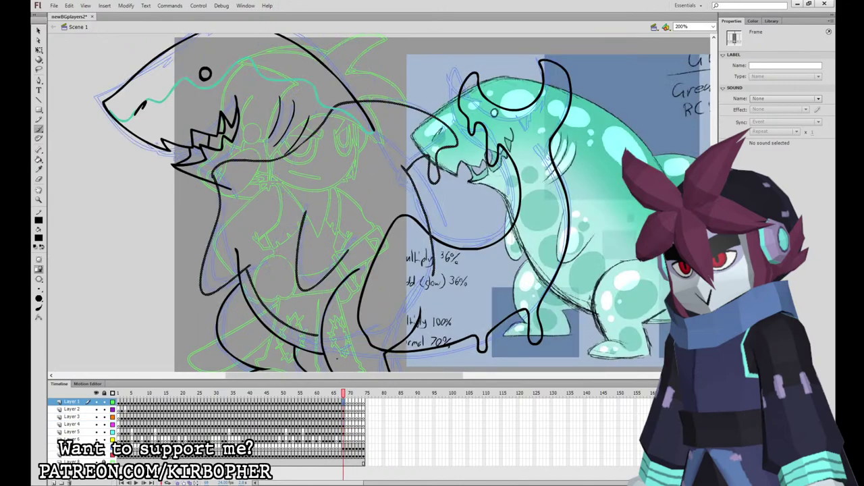
click(39, 170)
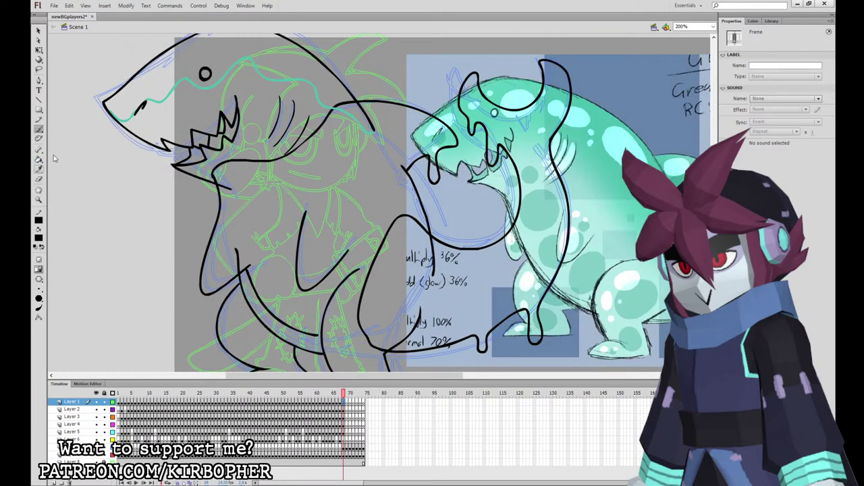
click(297, 81)
click(307, 62)
click(41, 127)
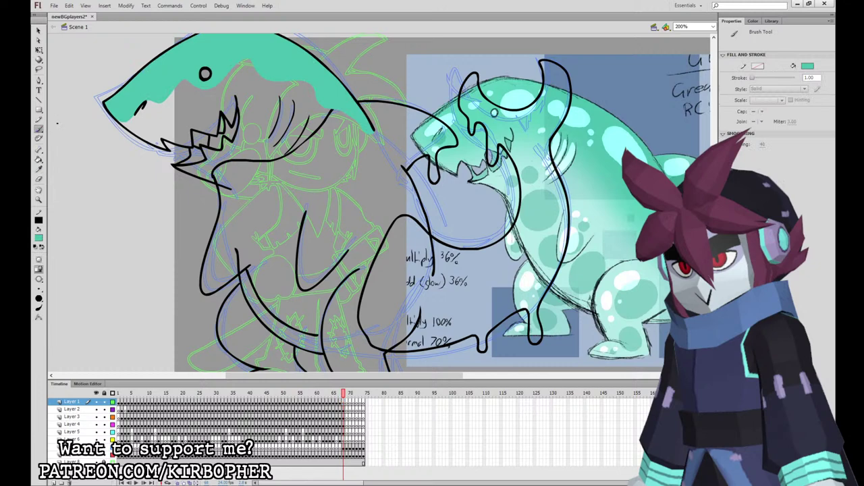
With Layer 2 shown as outlines, draw a wavy teal boundary down the shark's back on Layer 4 at frame 68 and fill the back and fin teal.
click(344, 425)
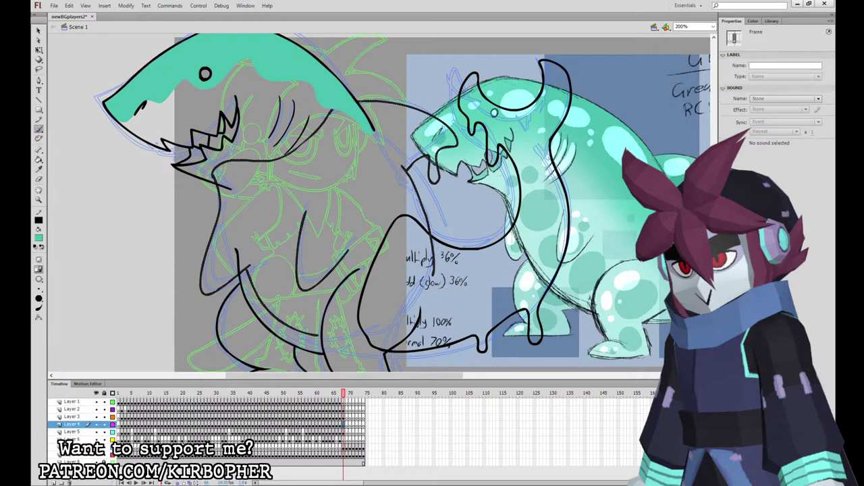
click(113, 410)
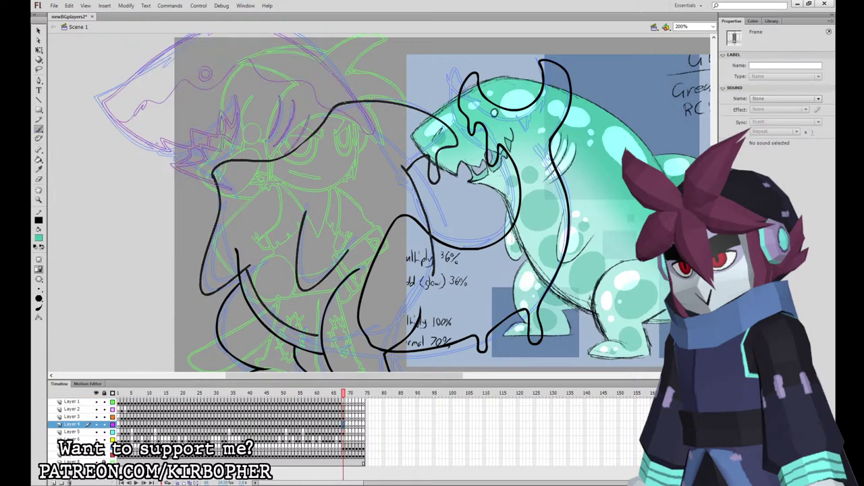
drag(347, 103, 359, 115)
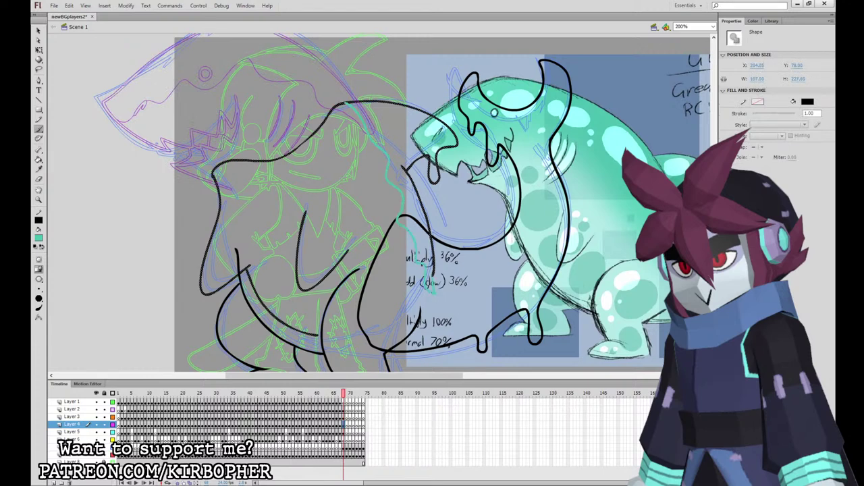
drag(434, 292, 434, 293)
key(ctrl+z)
drag(347, 102, 366, 123)
key(Escape)
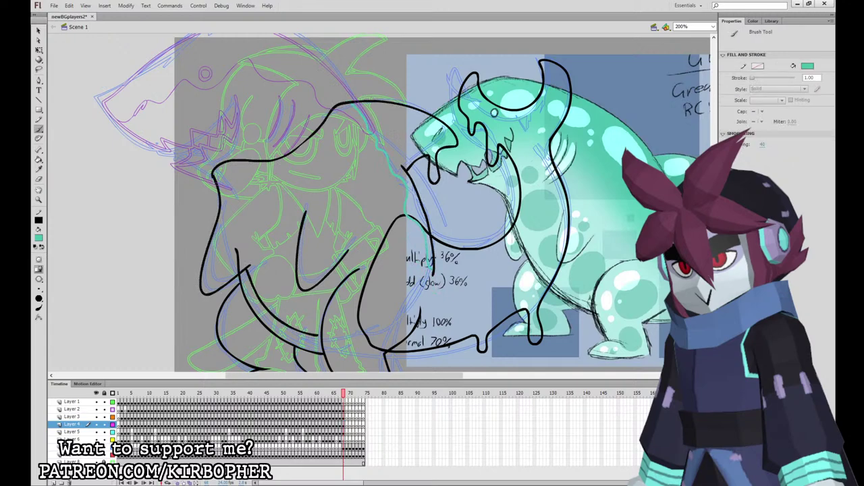
click(42, 162)
click(399, 133)
On Layer 5 at frame 68, draw a wavy boundary line along the curled tail and fill its inner side and forked fin with teal.
click(42, 130)
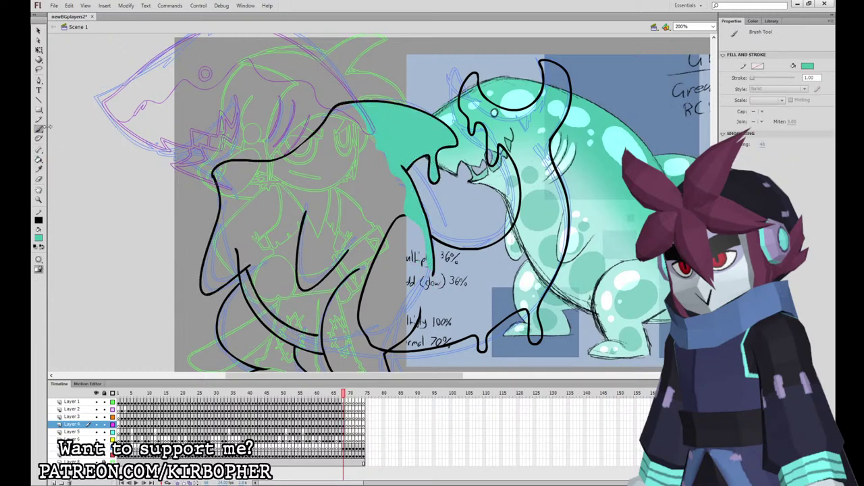
click(343, 432)
drag(542, 262, 474, 282)
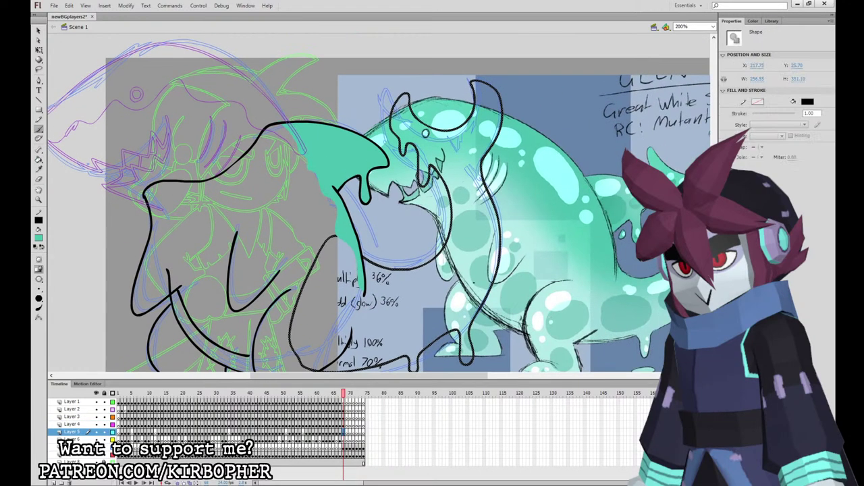
mouse_move(335, 249)
mouse_down()
mouse_move(357, 277)
mouse_move(419, 288)
mouse_up()
drag(465, 235, 474, 174)
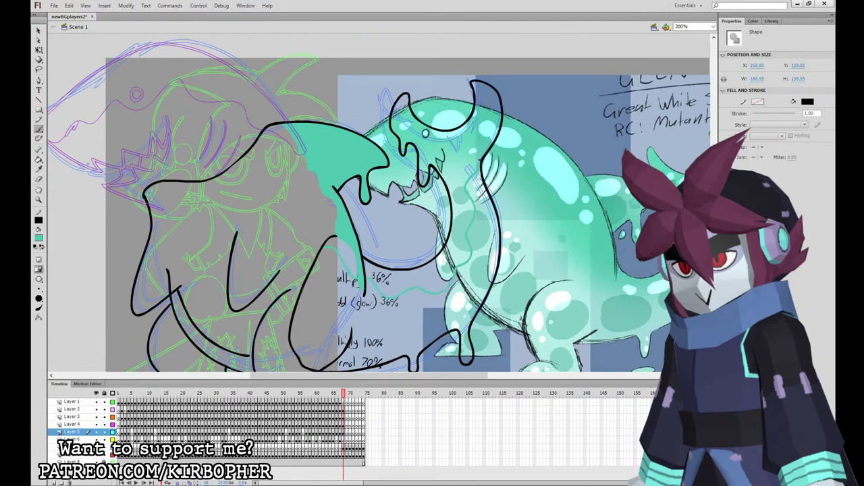
key(ctrl+z)
mouse_move(324, 247)
mouse_down()
mouse_move(351, 268)
mouse_move(419, 288)
mouse_move(471, 277)
mouse_move(484, 184)
mouse_up()
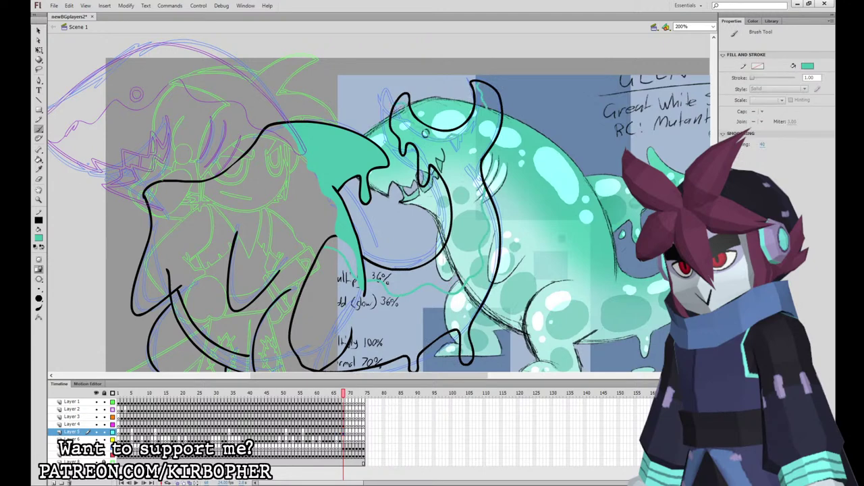
key(k)
click(436, 240)
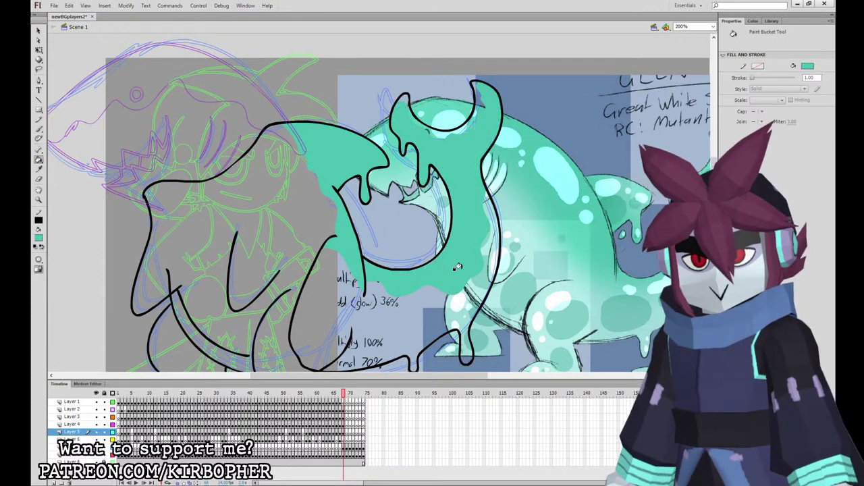
On Layer 3 at frame 68, draw wavy teal boundary lines down both of the shark's legs and along the feet.
key(i)
drag(526, 325, 573, 251)
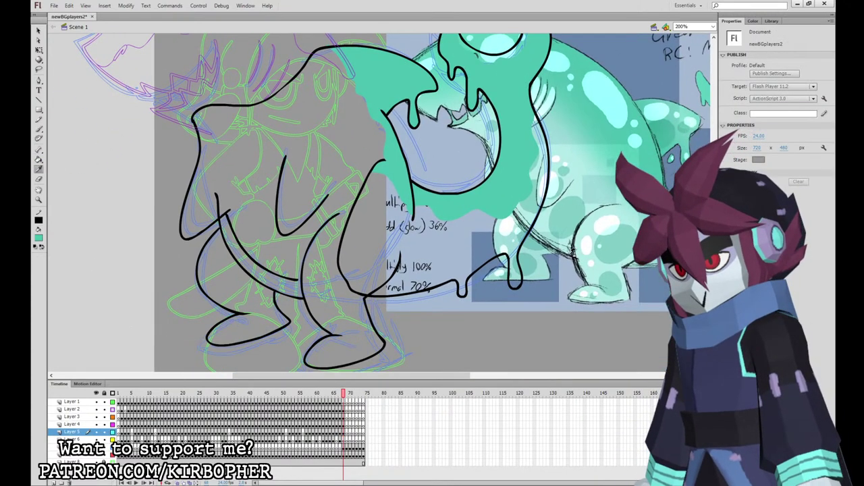
click(40, 130)
drag(499, 237, 509, 261)
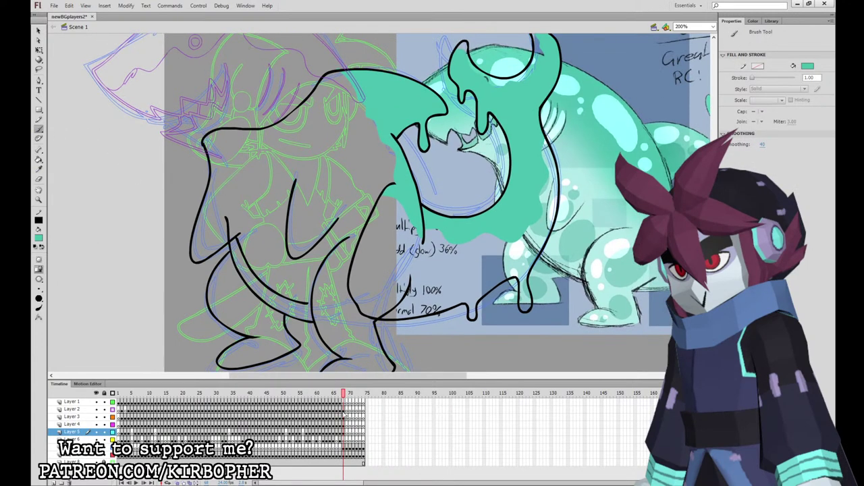
click(344, 417)
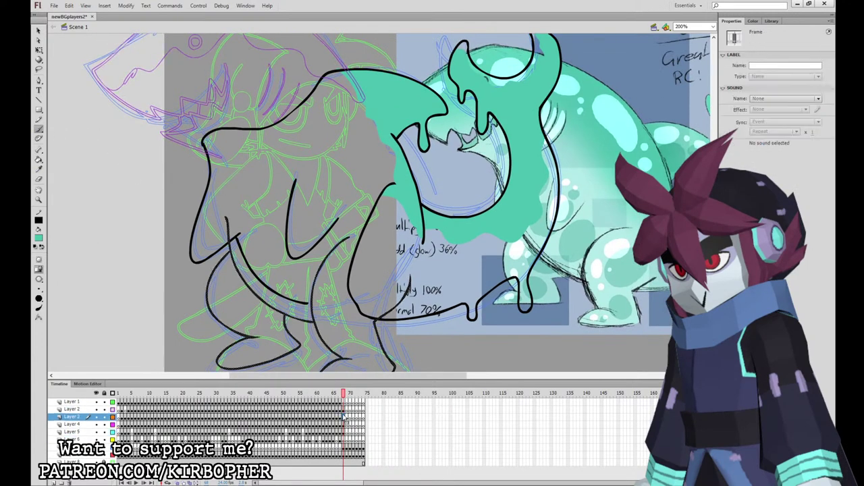
drag(405, 297, 416, 271)
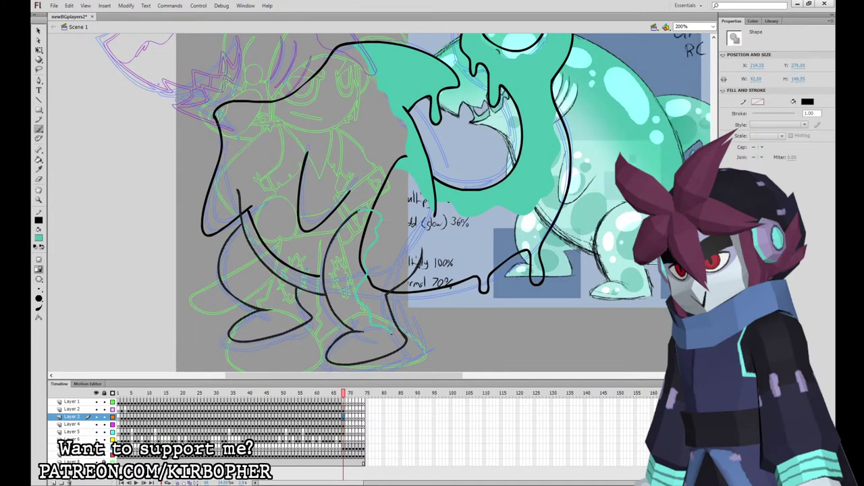
drag(332, 358, 329, 358)
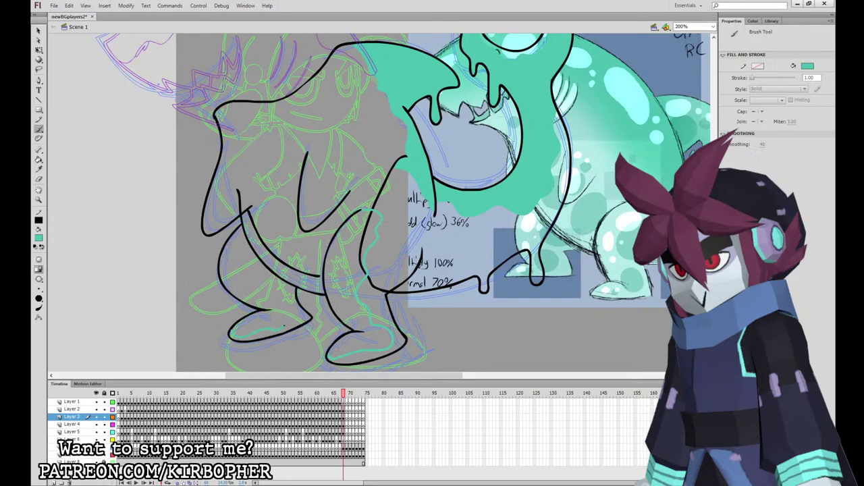
drag(500, 236, 528, 302)
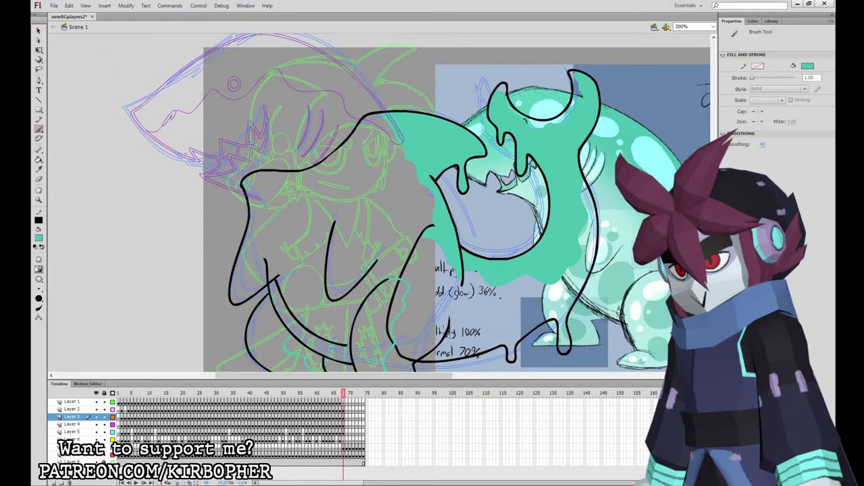
drag(398, 231, 367, 145)
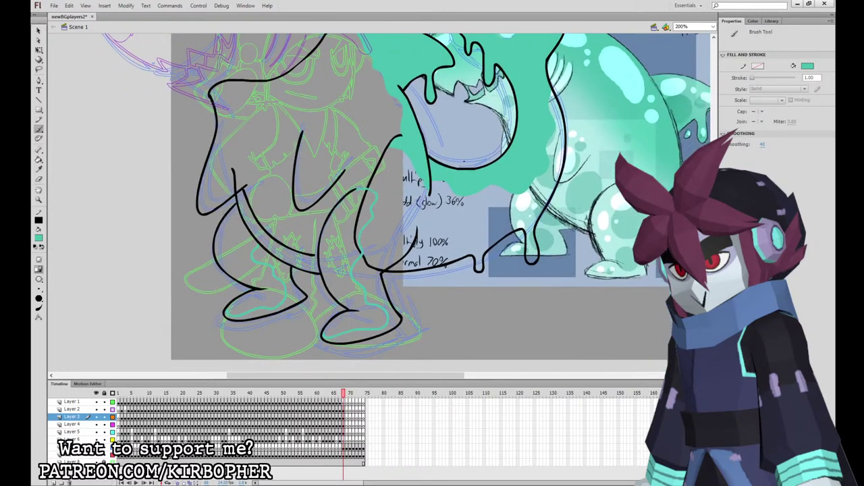
Fill the front part of both legs and feet, up to the wavy boundary lines, with teal.
key(k)
click(334, 253)
click(253, 271)
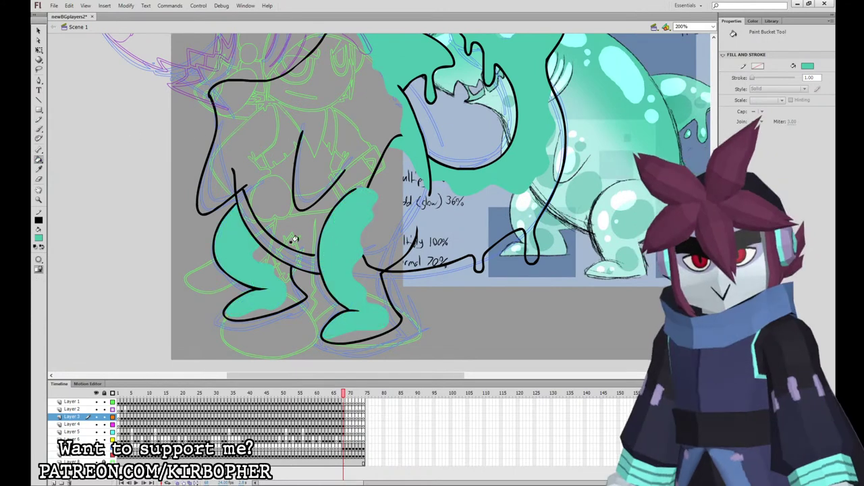
On Layer 2 at frame 68, draw a wavy line from the mouth across the gills to the neck in a lighter teal sampled from the reference.
drag(492, 213, 472, 295)
key(i)
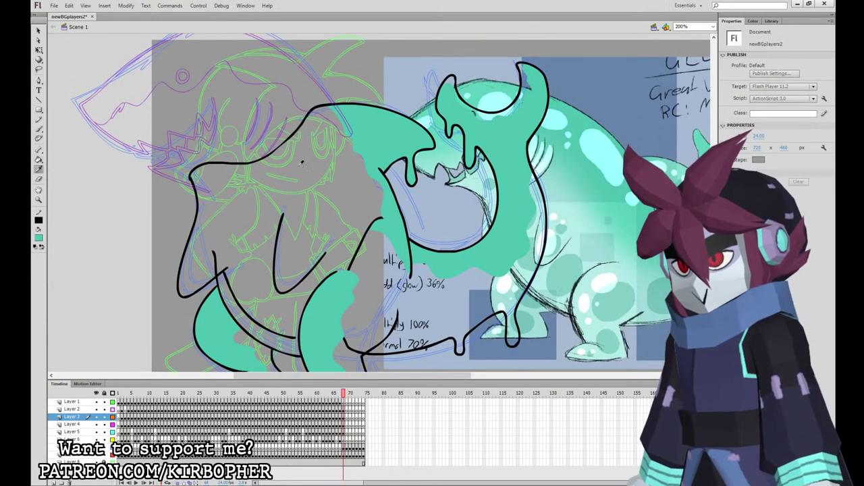
key(k)
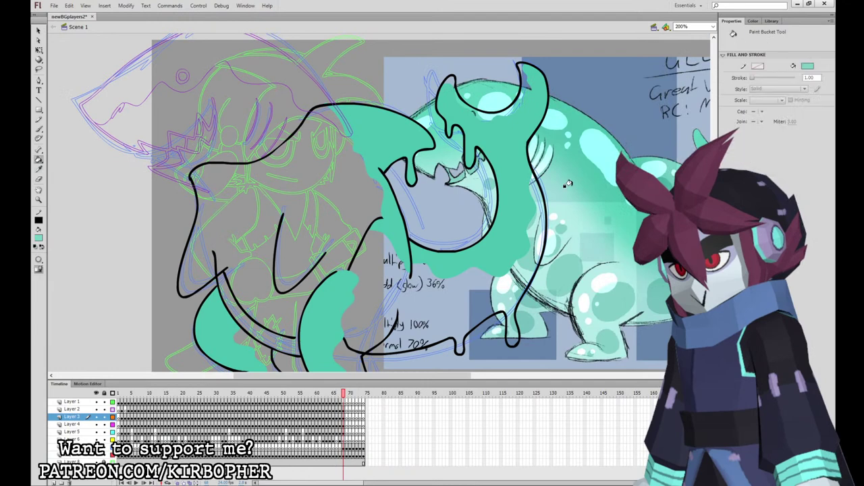
click(39, 129)
click(113, 410)
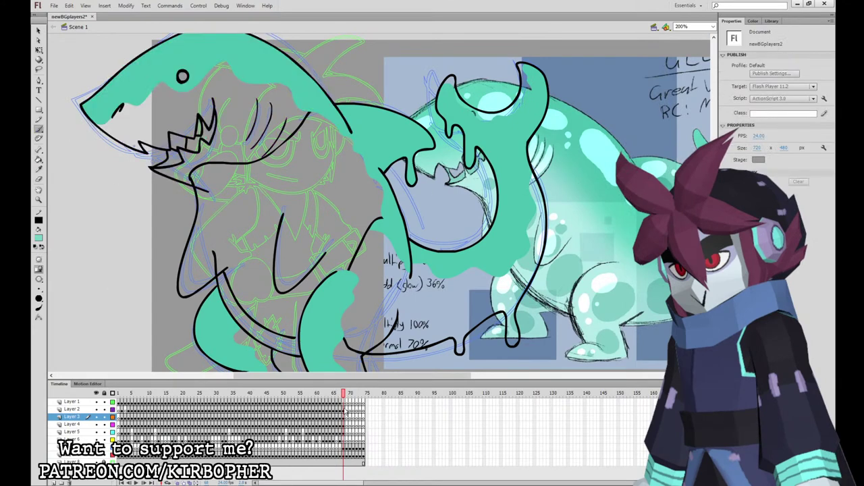
click(345, 410)
drag(364, 168, 415, 249)
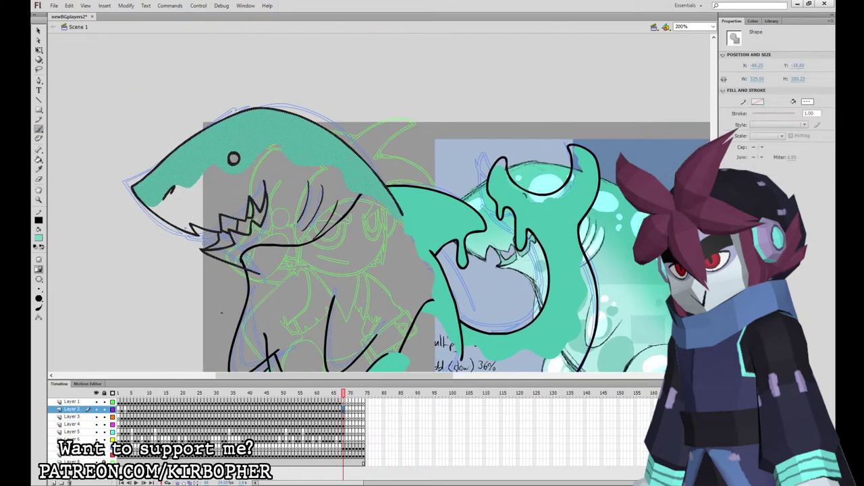
mouse_move(264, 182)
mouse_down()
mouse_move(309, 195)
mouse_move(343, 235)
mouse_move(388, 207)
mouse_up()
On Layer 3 at frame 68, draw a wavy light-teal boundary line from the top of the near thigh back toward the tail base.
drag(365, 282, 385, 190)
click(344, 417)
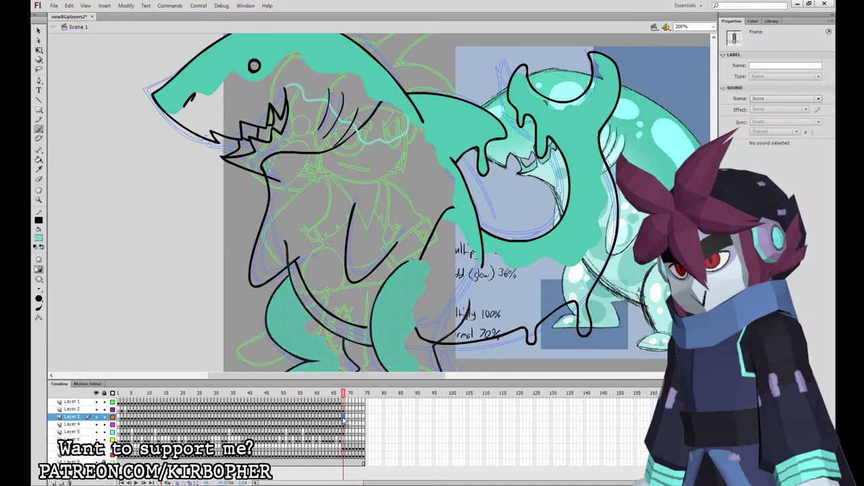
drag(506, 288, 505, 238)
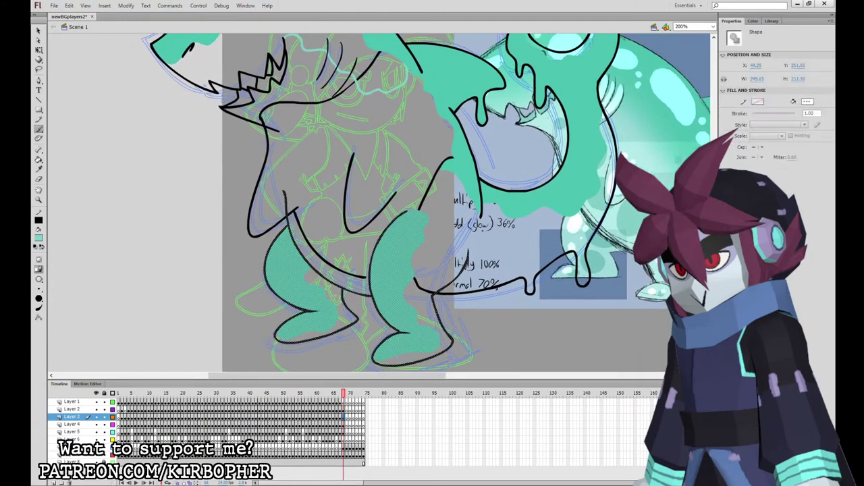
mouse_move(285, 189)
mouse_down()
mouse_move(314, 169)
mouse_move(338, 244)
mouse_up()
key(ctrl+z)
mouse_move(285, 192)
mouse_down()
mouse_move(326, 222)
mouse_move(383, 242)
mouse_up()
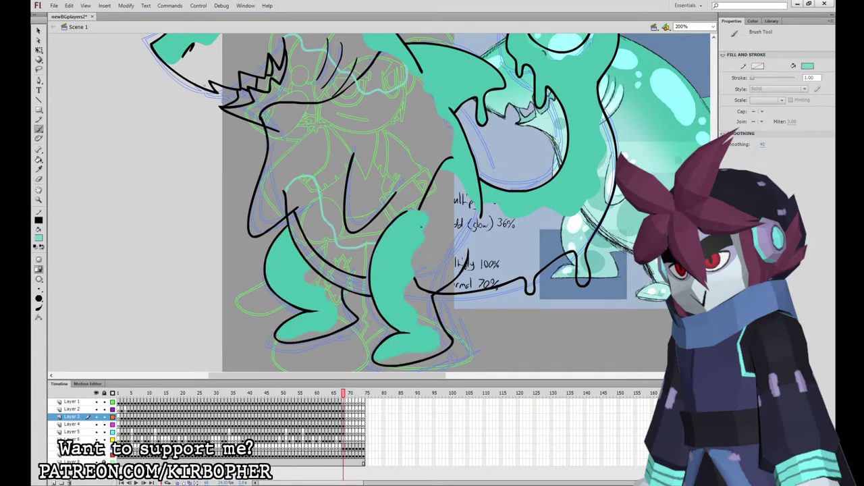
key(ctrl+z)
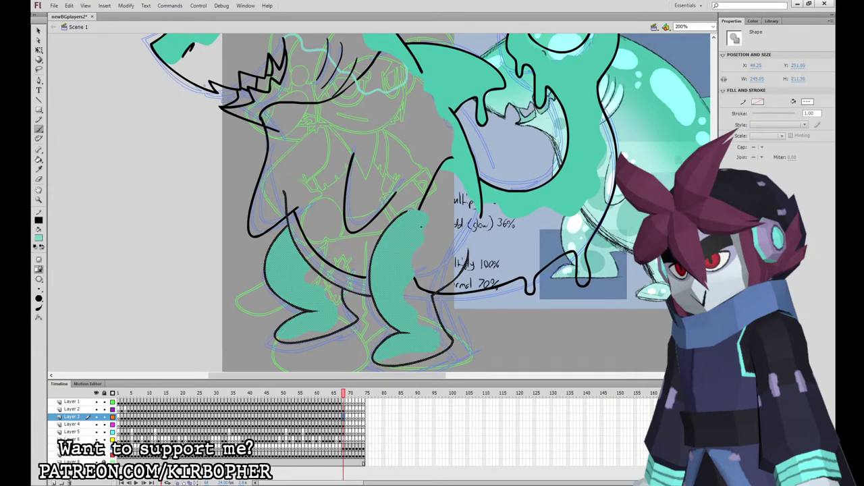
key(ctrl+z)
drag(453, 202, 410, 211)
On Layer 4 at frame 68, draw wavy light-teal boundary lines across the shark's lower body and the ends of both arms.
click(344, 424)
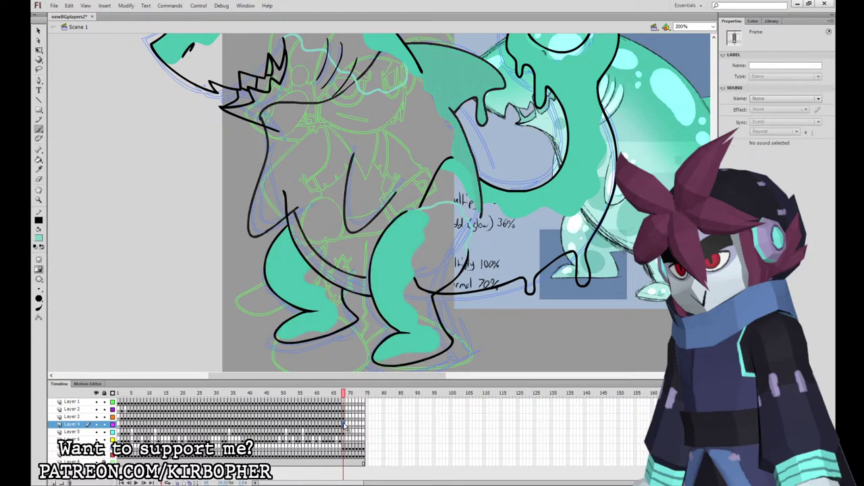
scroll(514, 277, up, 3)
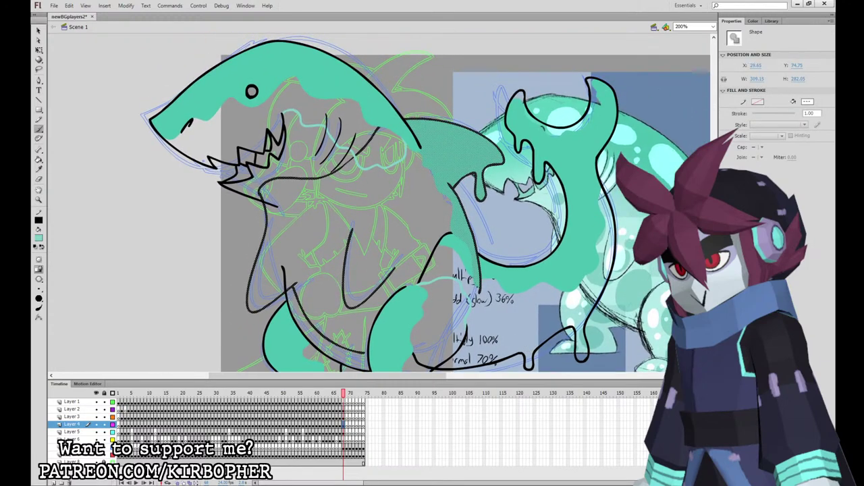
drag(480, 288, 477, 299)
key(ctrl+z)
key(ctrl+z)
key(b)
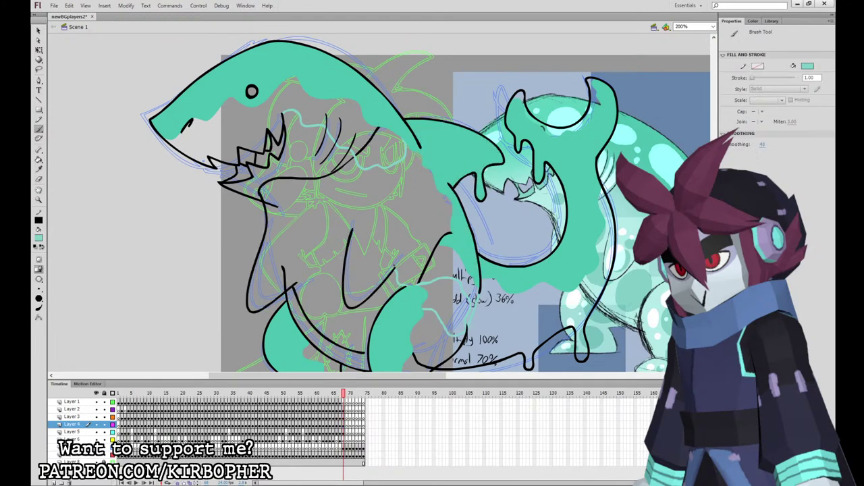
drag(393, 270, 345, 303)
drag(246, 294, 293, 275)
key(k)
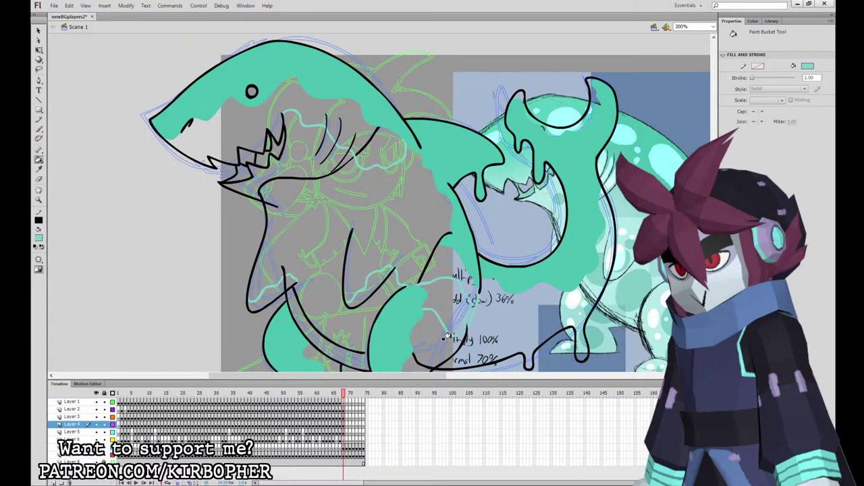
click(344, 424)
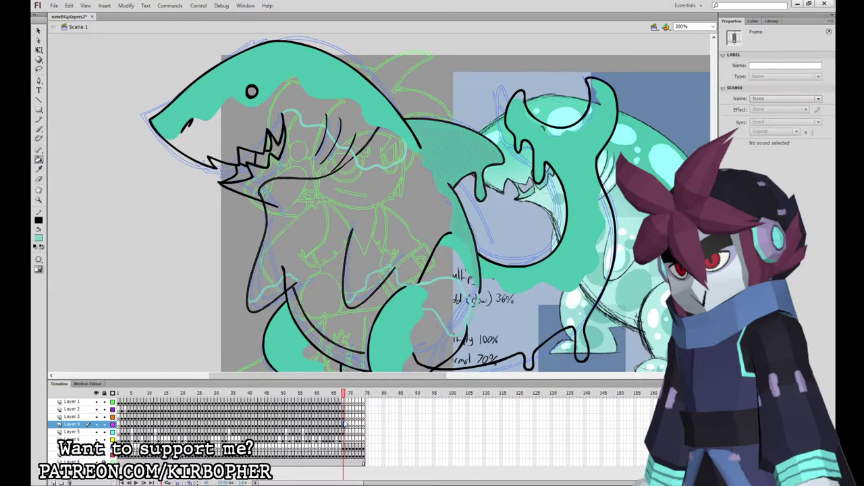
click(439, 215)
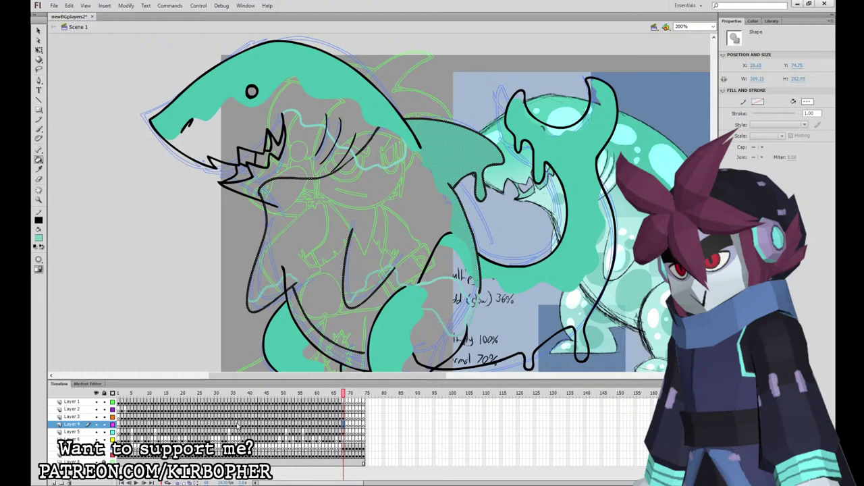
drag(96, 409, 96, 417)
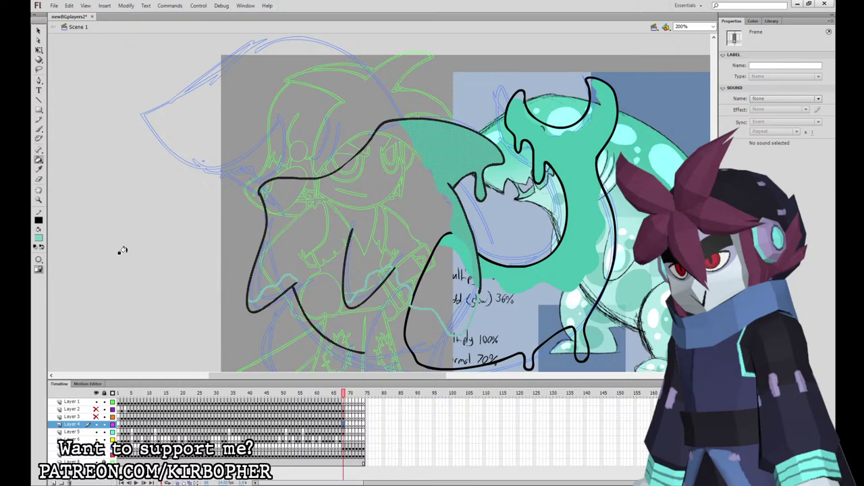
click(39, 49)
click(66, 145)
key(b)
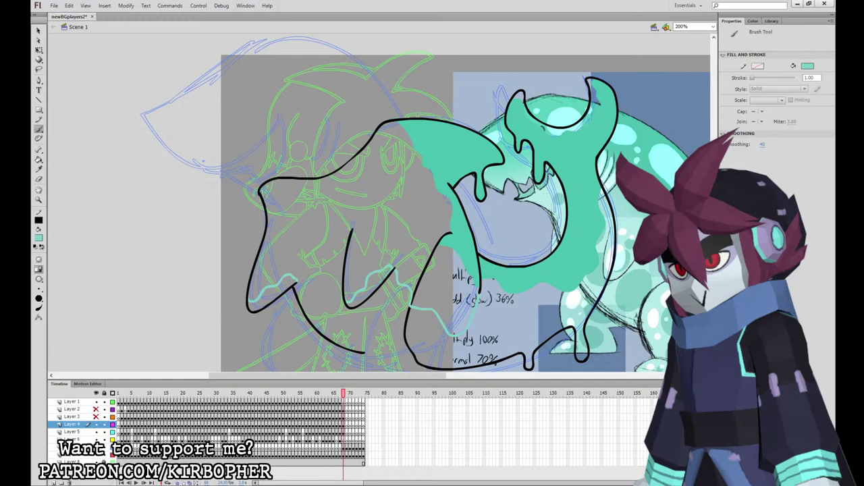
mouse_move(351, 226)
mouse_down()
mouse_move(316, 204)
mouse_move(296, 210)
mouse_move(298, 268)
mouse_up()
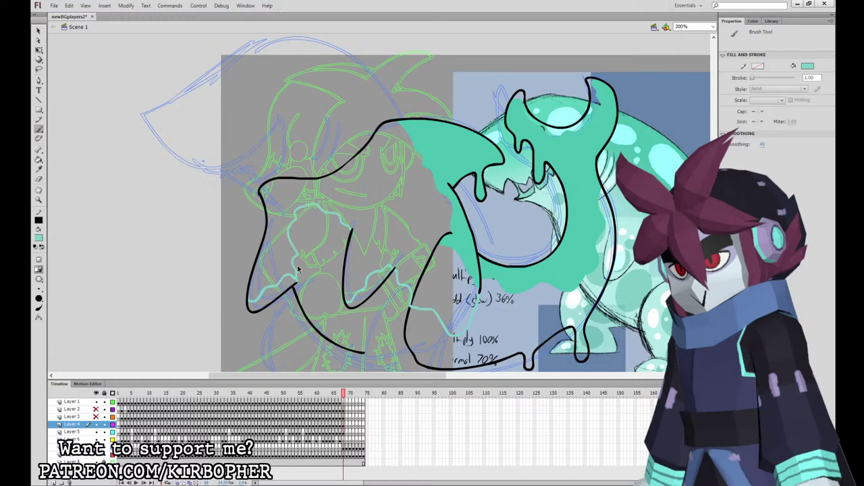
key(ctrl+z)
drag(352, 228, 355, 210)
key(ctrl+z)
drag(97, 417, 96, 410)
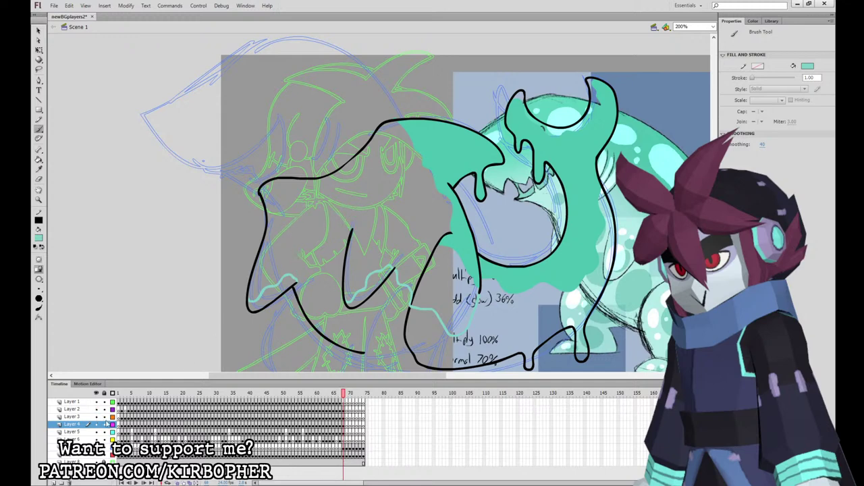
On Layer 4 at frame 68, draw a wavy light-teal boundary line from the top of the near arm up to the neck.
click(344, 418)
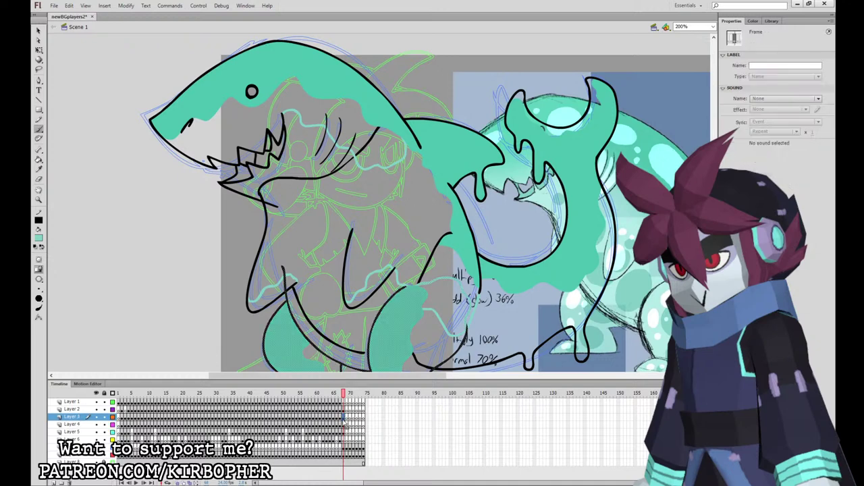
click(345, 425)
drag(351, 227, 353, 201)
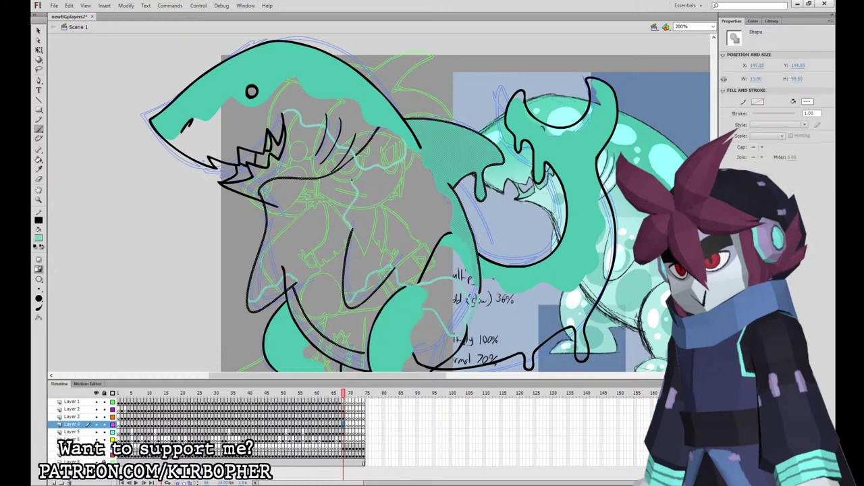
drag(398, 275, 404, 285)
Fill the middle band of the head, the torso and the back part of the legs with light teal.
click(38, 160)
click(343, 104)
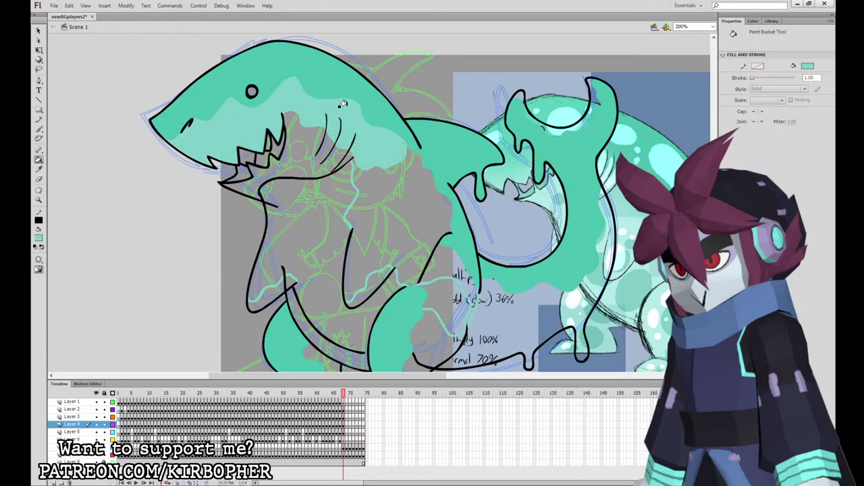
click(384, 187)
click(432, 320)
drag(455, 303, 438, 177)
click(307, 237)
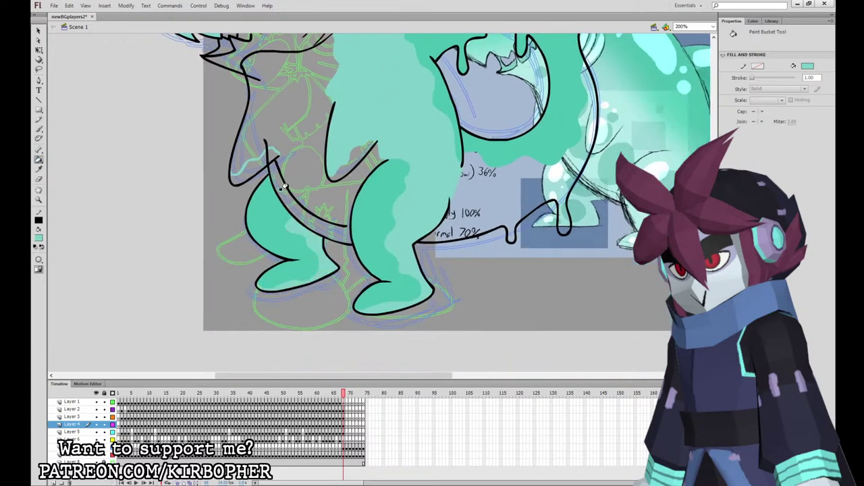
scroll(443, 109, up, 3)
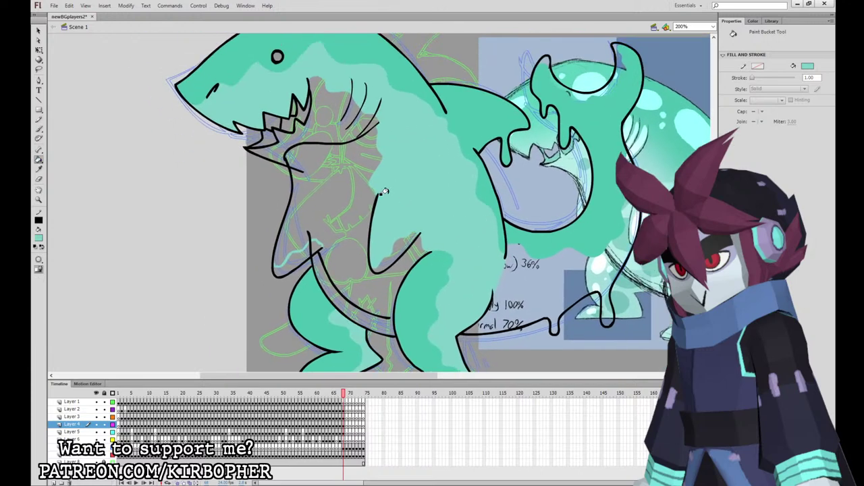
click(40, 129)
click(344, 425)
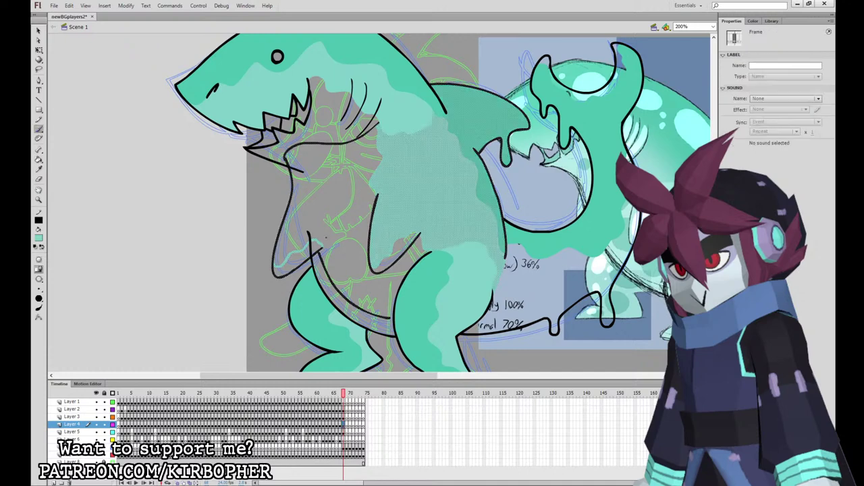
drag(292, 186, 293, 205)
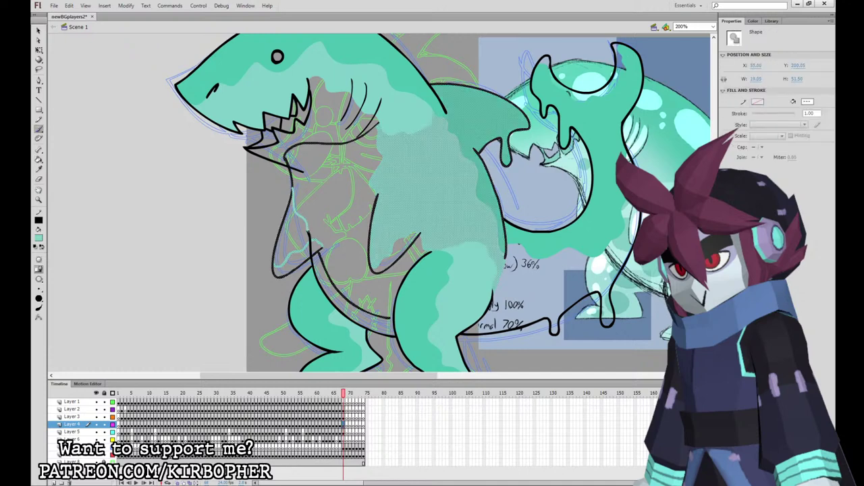
key(ctrl+z)
Replace the far arm's boundary with a wavy light-teal line from its tip to the upper arm, and fill the outer side.
click(39, 31)
click(315, 241)
key(b)
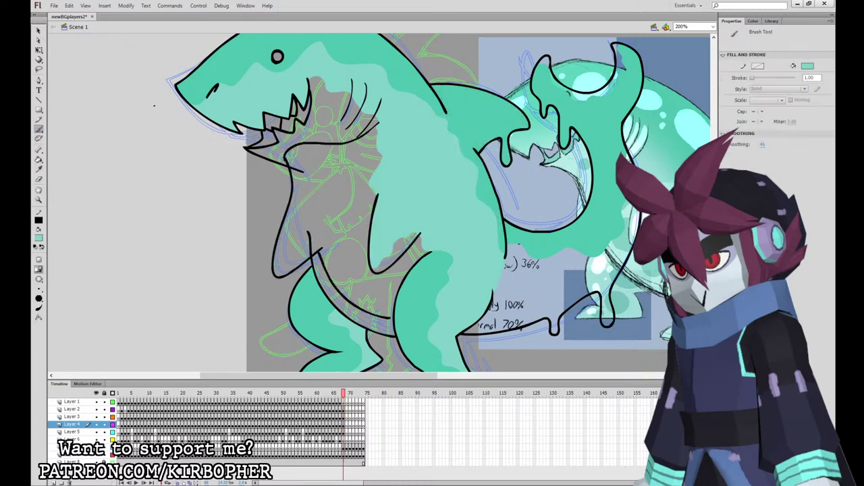
key(ctrl+z)
mouse_move(274, 269)
mouse_down()
mouse_move(296, 233)
mouse_move(292, 194)
mouse_up()
click(38, 159)
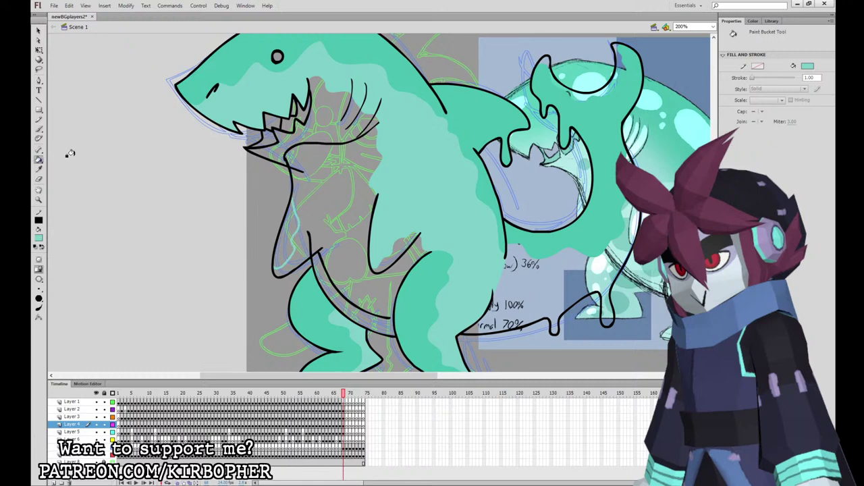
click(286, 238)
On Layer 5 at frame 68, draw a wavy light-teal boundary line along the underside of the tail.
drag(559, 218, 432, 196)
key(b)
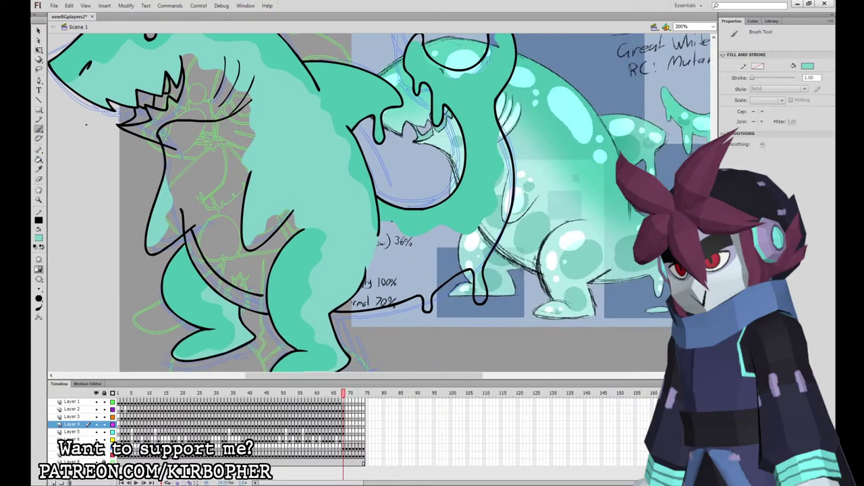
click(344, 425)
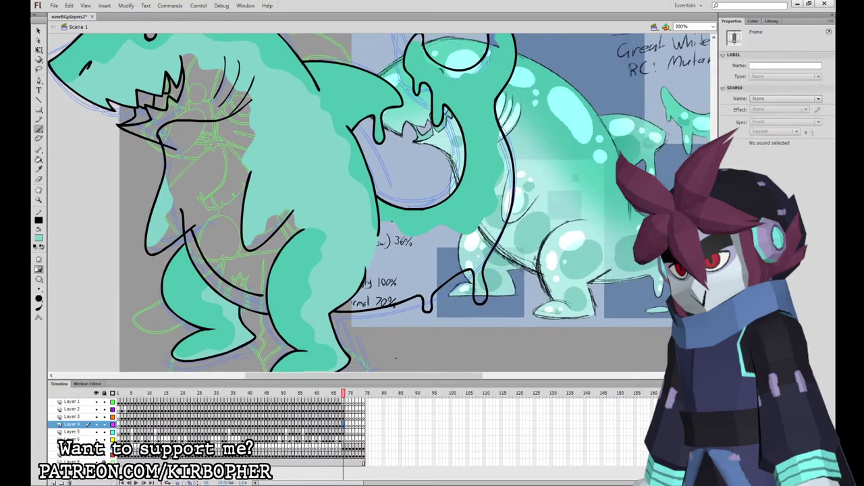
click(345, 432)
drag(498, 236, 456, 255)
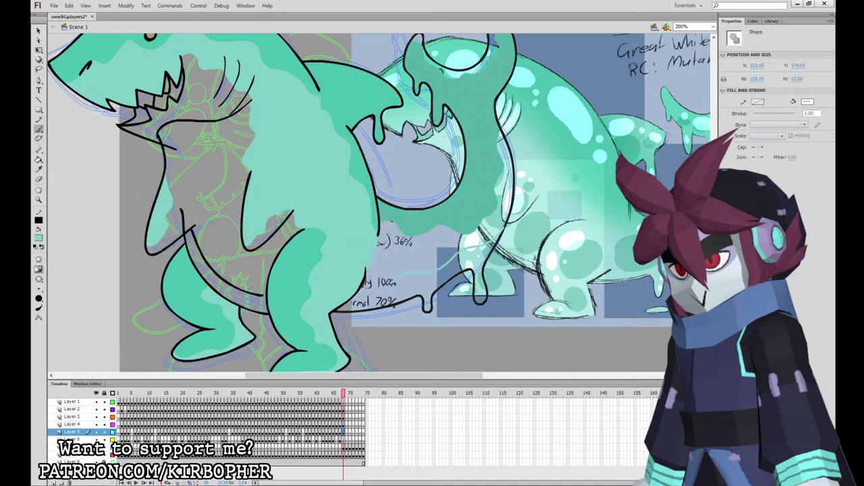
drag(339, 290, 338, 292)
Fill the tail's middle band and fin edge with light teal, and its underside with a paler teal sampled from the reference.
key(k)
click(420, 239)
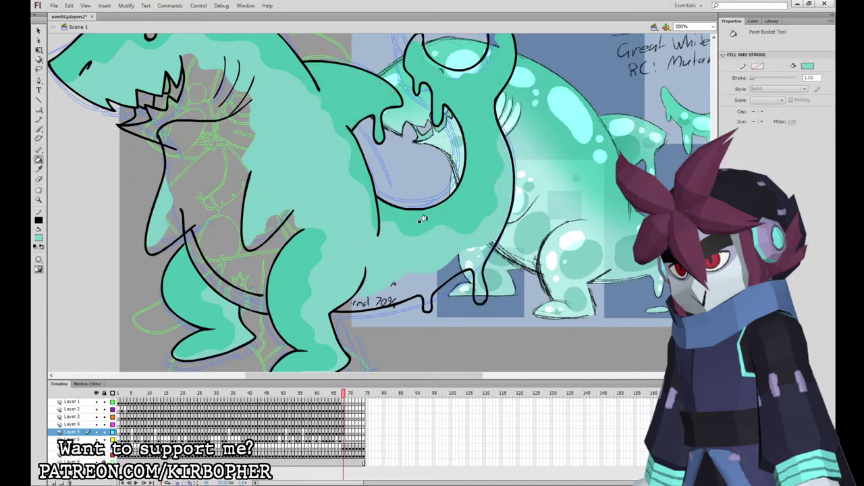
click(453, 69)
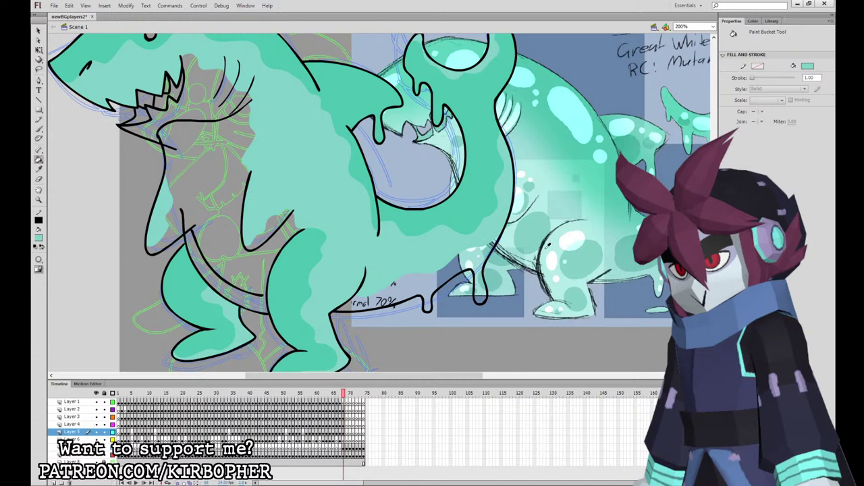
click(546, 247)
click(376, 296)
On Layer 2 at frame 68, draw a wavy pale-teal line from the lower jaw to the last gill and fill the throat and gill area.
drag(292, 231, 318, 301)
click(39, 129)
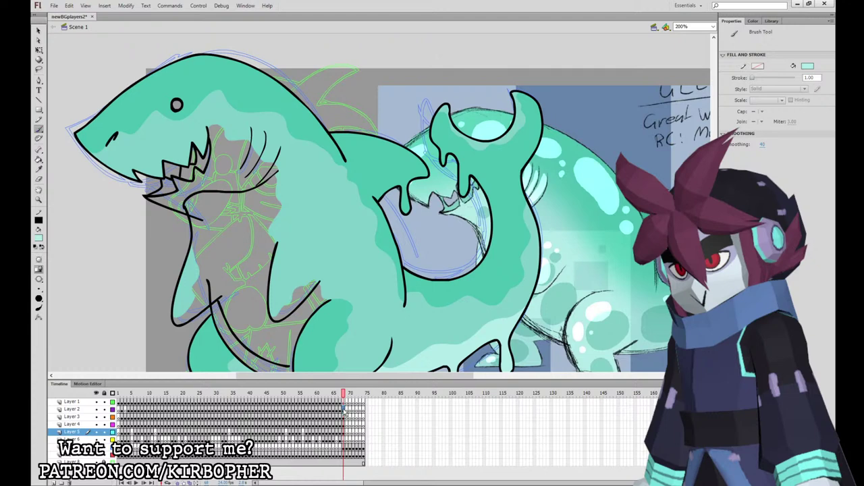
click(344, 409)
drag(201, 221, 257, 197)
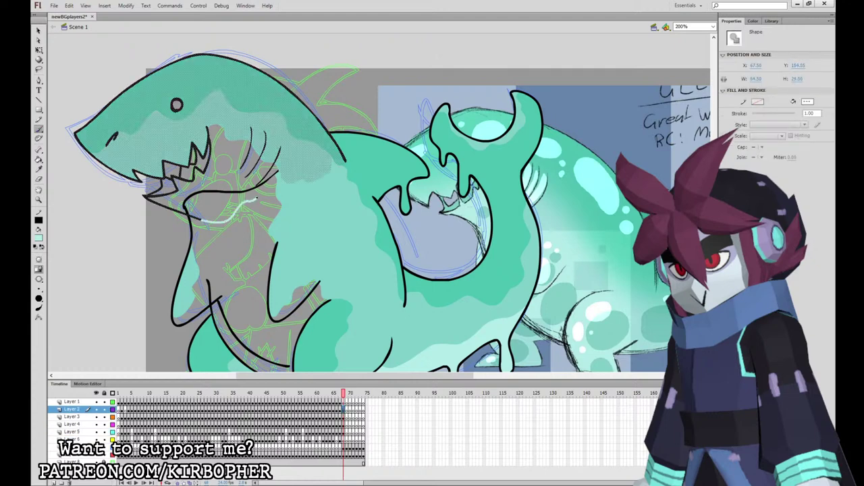
key(ctrl+shift+a)
click(40, 160)
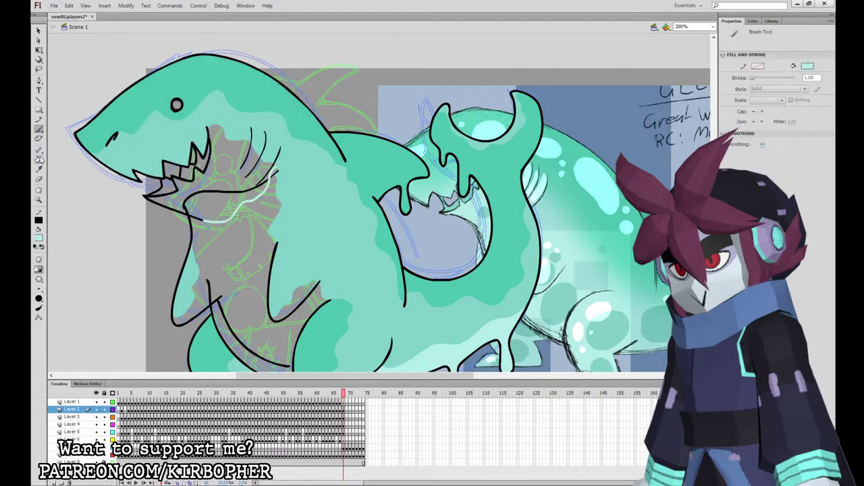
click(257, 167)
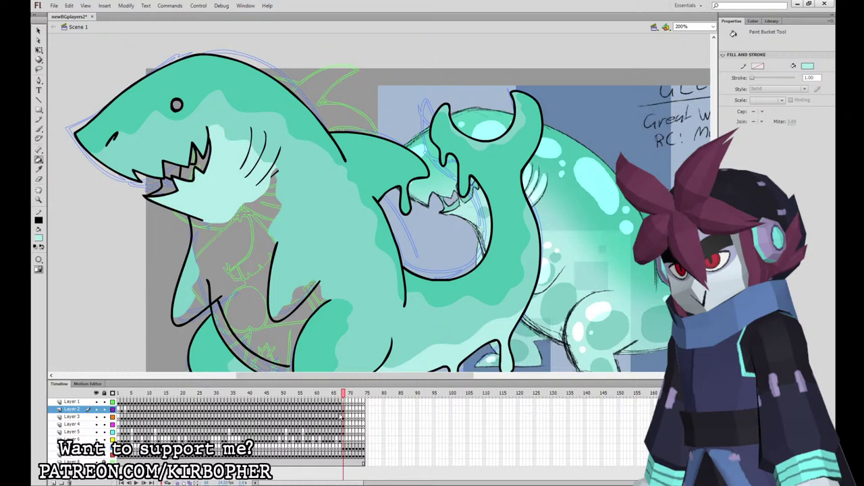
On Layer 3 at frame 68, draw a wavy pale-teal line across the lower belly and fill the area below it.
click(344, 417)
scroll(240, 243, down, 3)
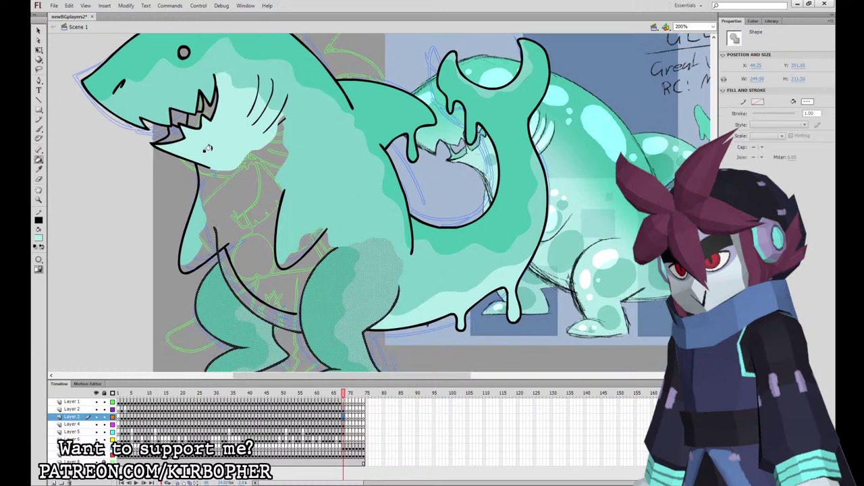
click(38, 129)
mouse_move(216, 224)
mouse_down()
mouse_move(284, 287)
mouse_move(301, 291)
mouse_up()
key(k)
click(288, 293)
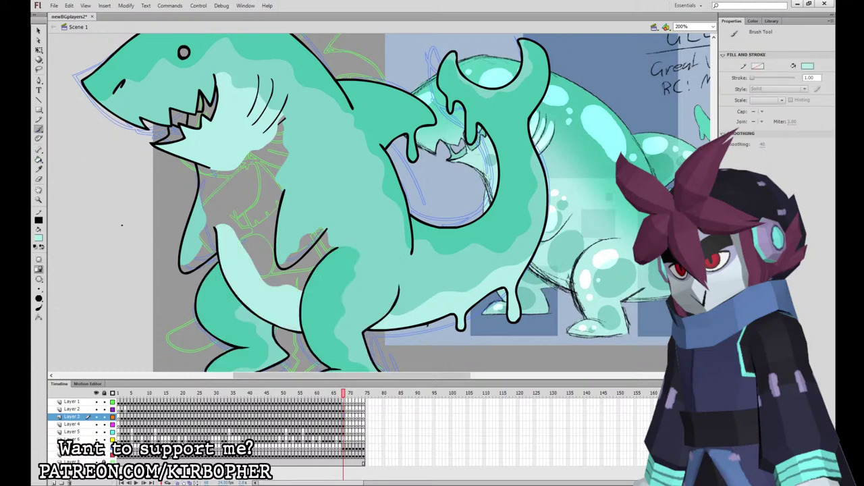
With Layers 2 and 3 hidden, close the belly gap on Layer 4 and fill the chest, belly and near arm tip with pale teal.
click(40, 162)
click(39, 161)
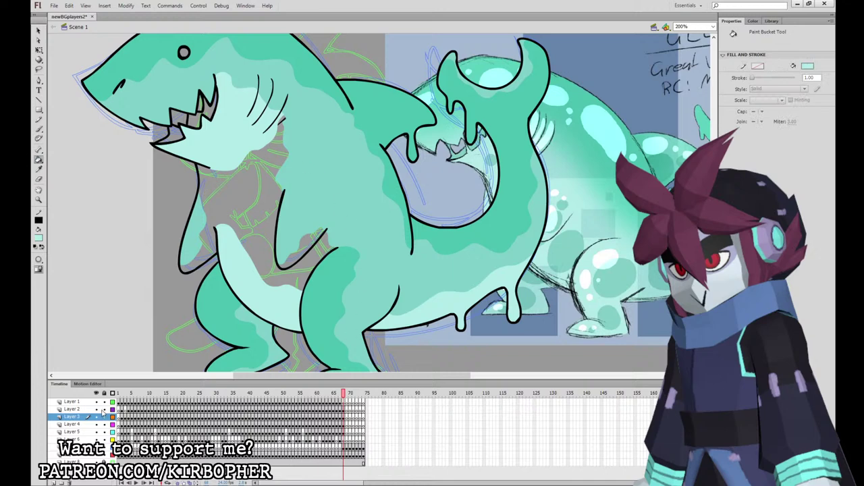
drag(97, 409, 97, 417)
click(344, 424)
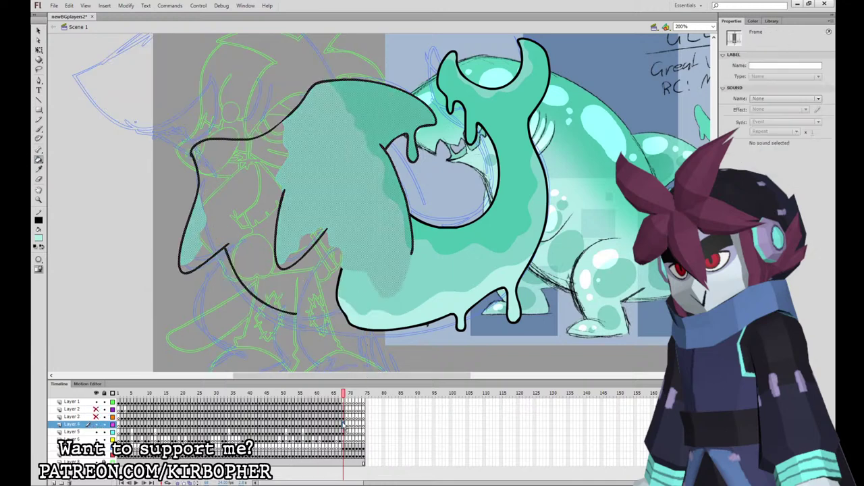
click(39, 128)
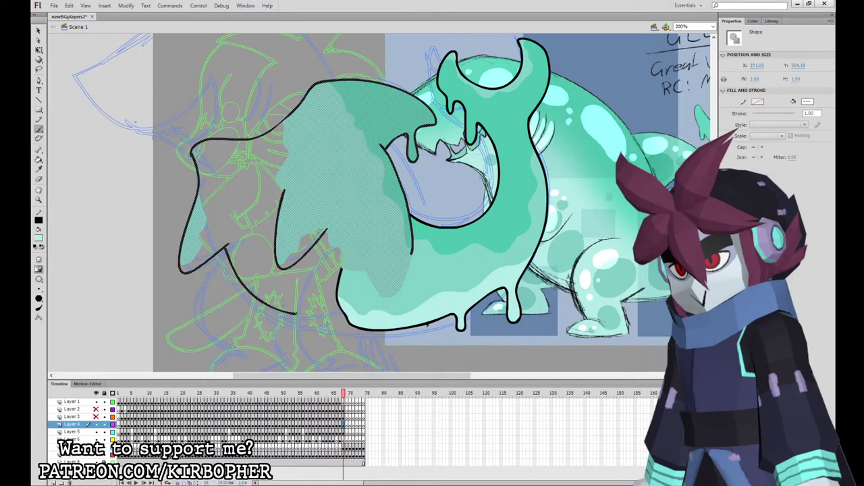
mouse_move(296, 314)
mouse_down()
mouse_move(370, 305)
mouse_move(389, 293)
mouse_up()
click(39, 161)
click(318, 225)
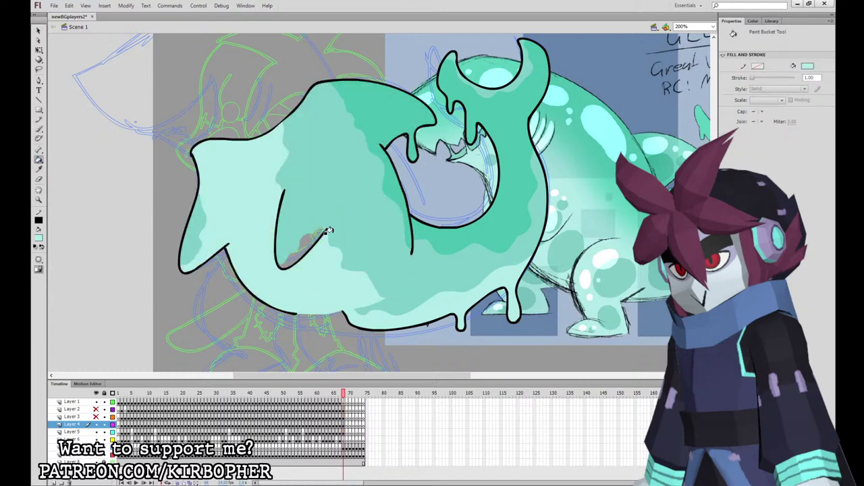
click(302, 246)
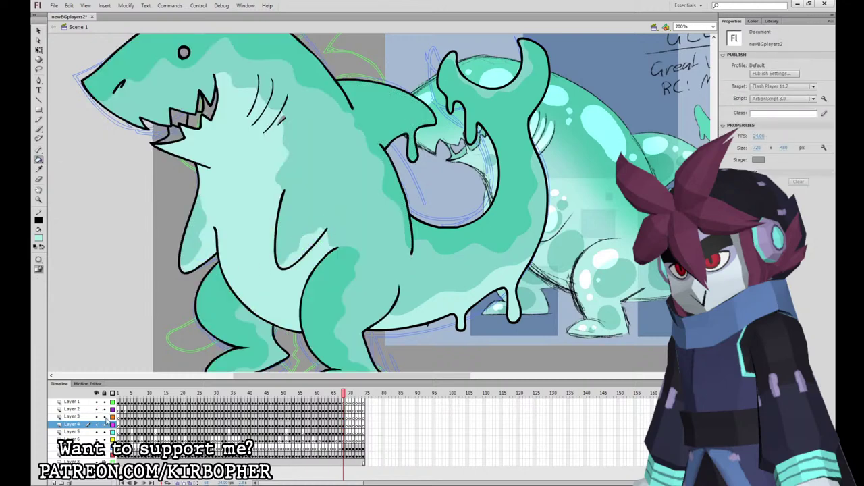
key(v)
click(376, 217)
key(ctrl+z)
key(ctrl+z)
On Layer 2 at frame 68, close the small gap behind the last gill and fill it with pale teal.
drag(255, 127, 292, 218)
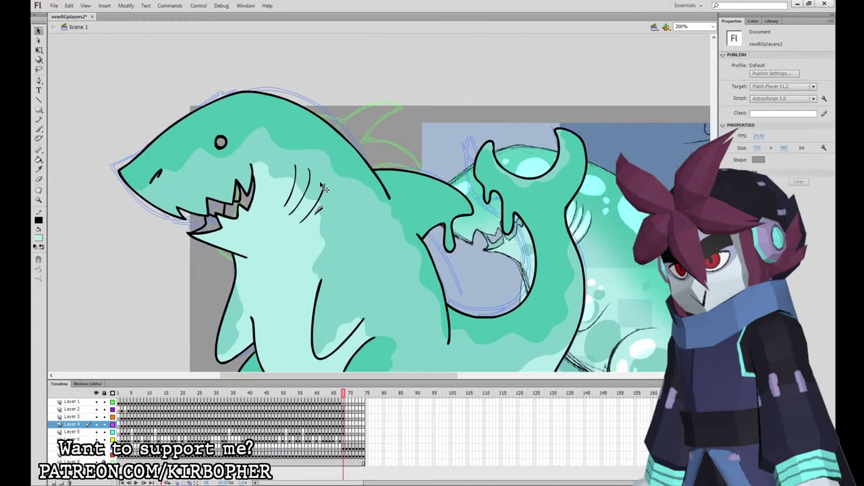
key(b)
click(344, 409)
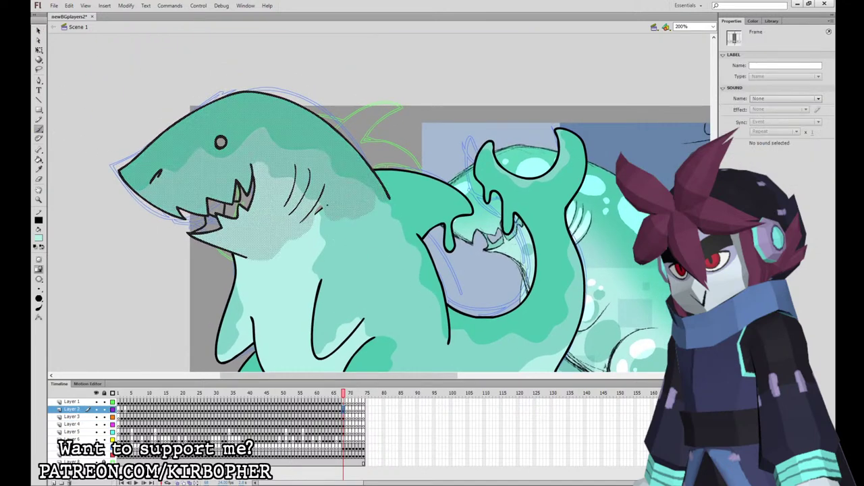
drag(321, 205, 302, 228)
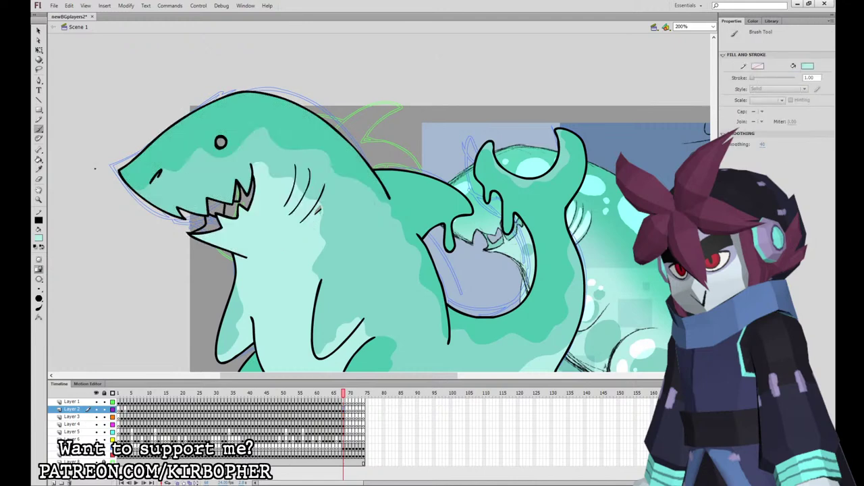
click(39, 160)
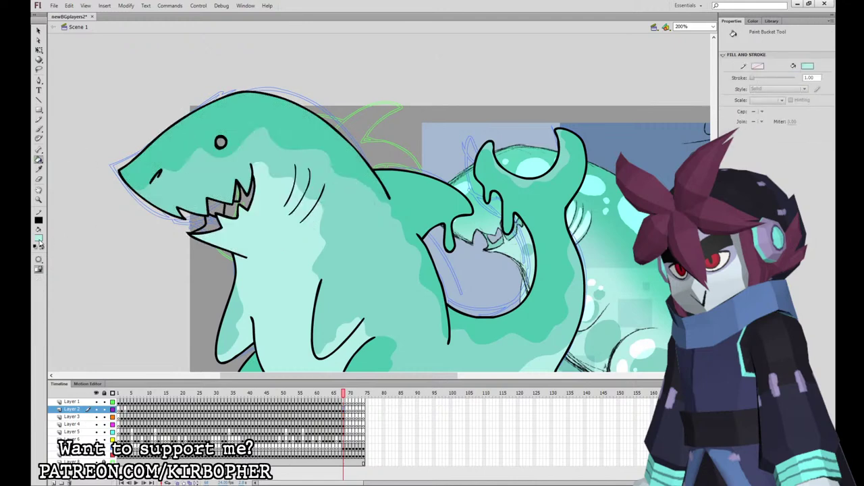
Pick a new fill colour and fill the unpainted areas of the shark's open mouth.
click(304, 126)
click(230, 210)
click(247, 196)
click(210, 224)
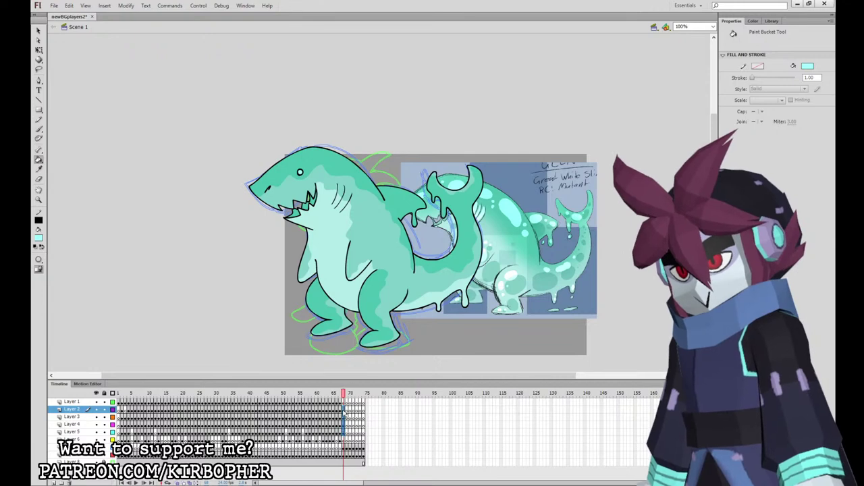
Clear Layer 2 at frame 68 and dot the shark's whole body with light-cyan spots in a colour sampled from the reference.
click(348, 410)
key(Delete)
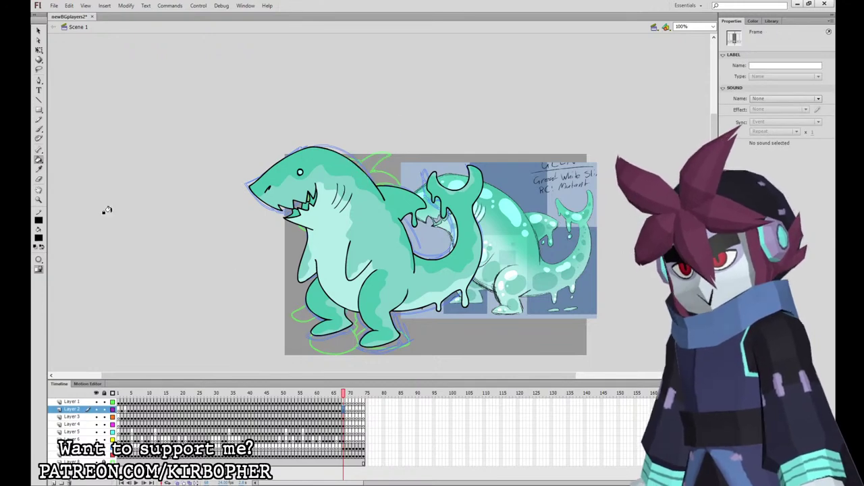
click(39, 129)
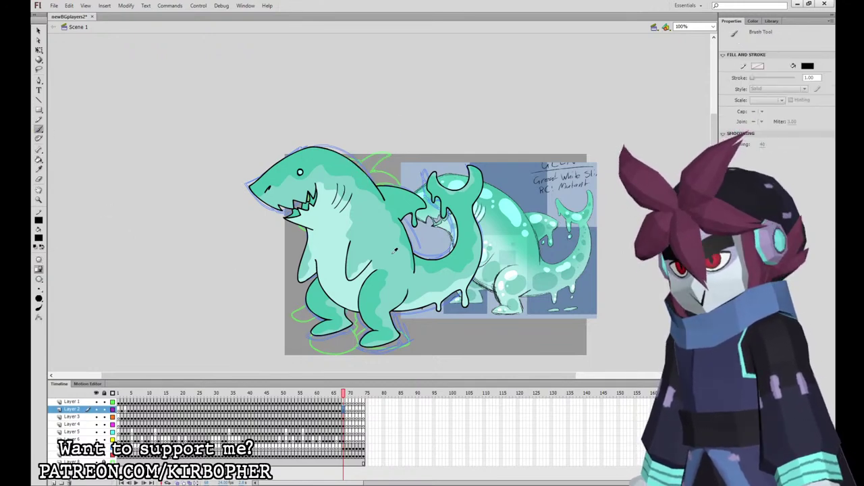
click(518, 216)
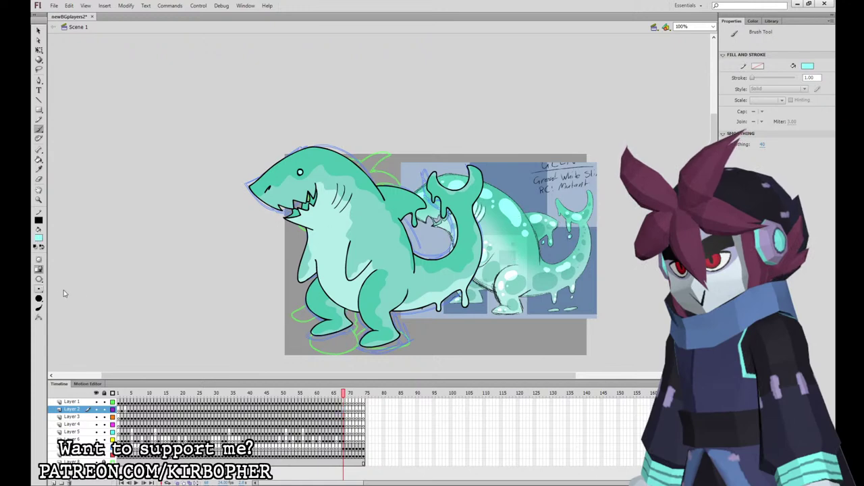
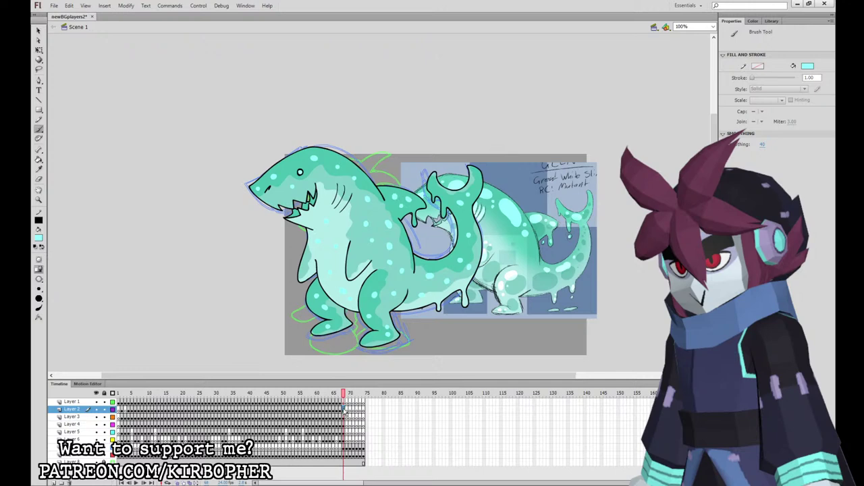
click(345, 410)
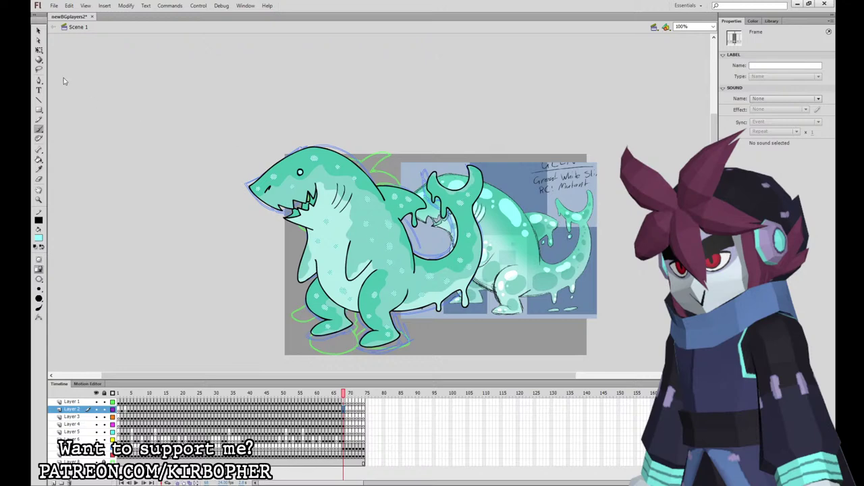
Convert the spots, head, legs, torso and tail artwork at frame 68 into separate graphic symbols, 0backer162_game1 to 0backer162_game5.
click(39, 51)
click(343, 418)
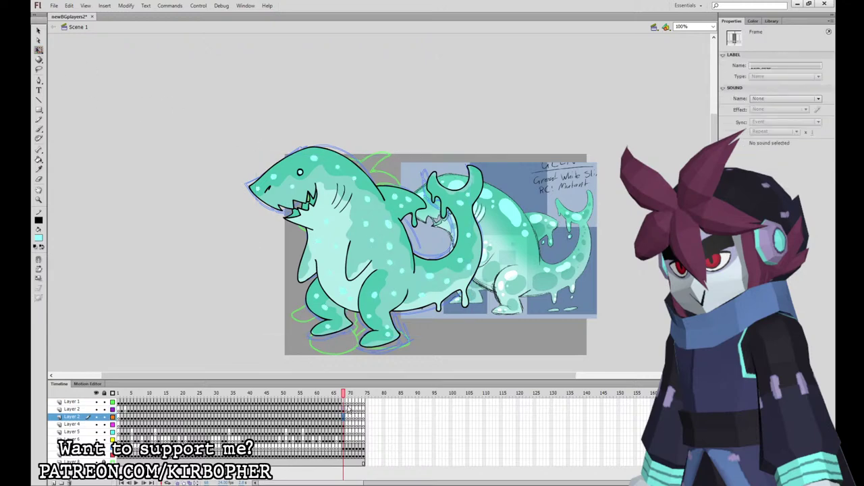
key(F8)
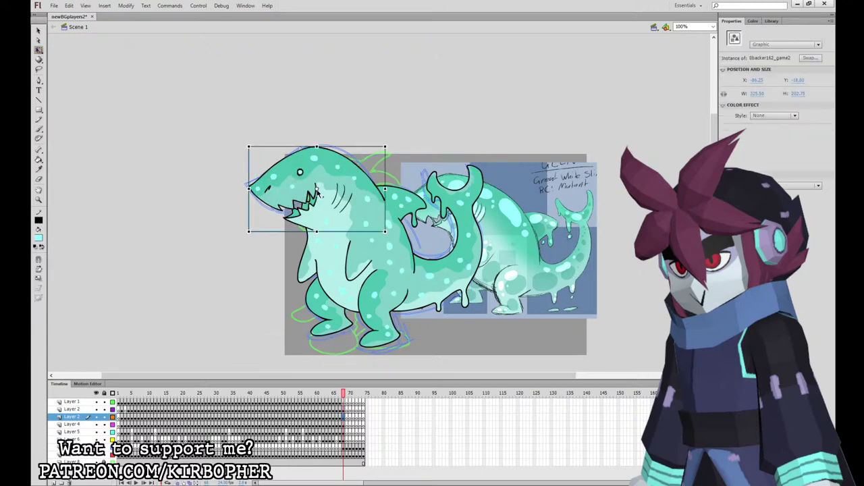
click(345, 425)
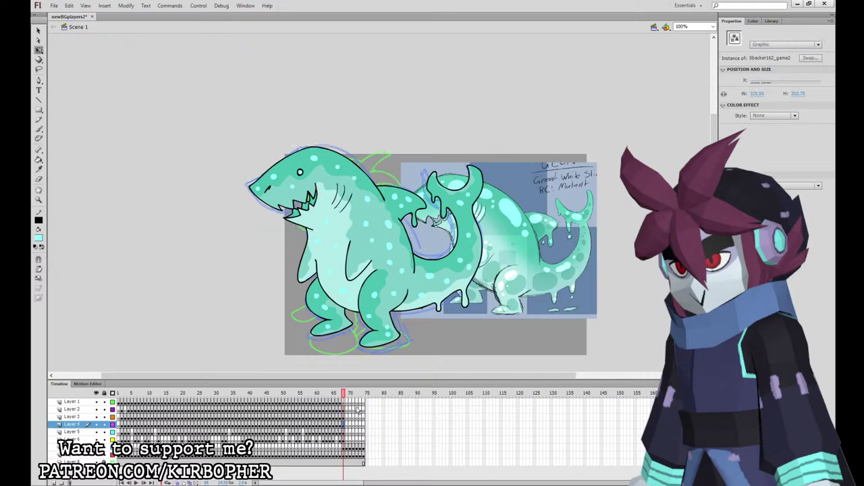
click(388, 284)
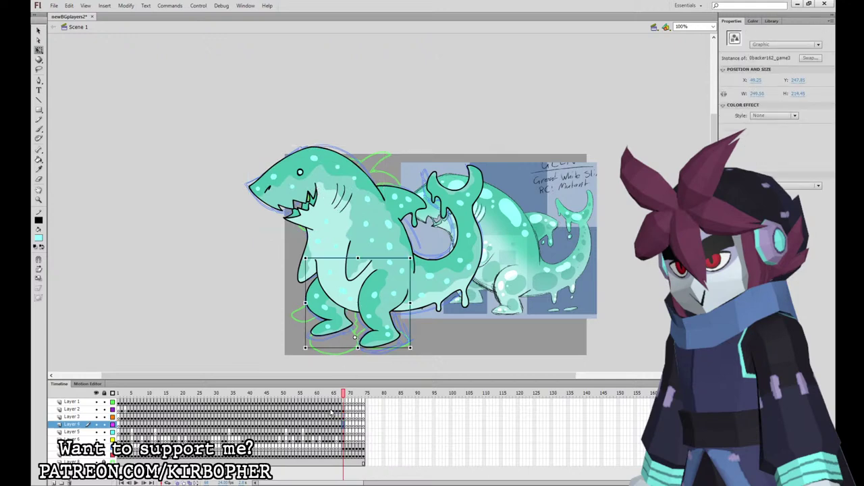
click(345, 432)
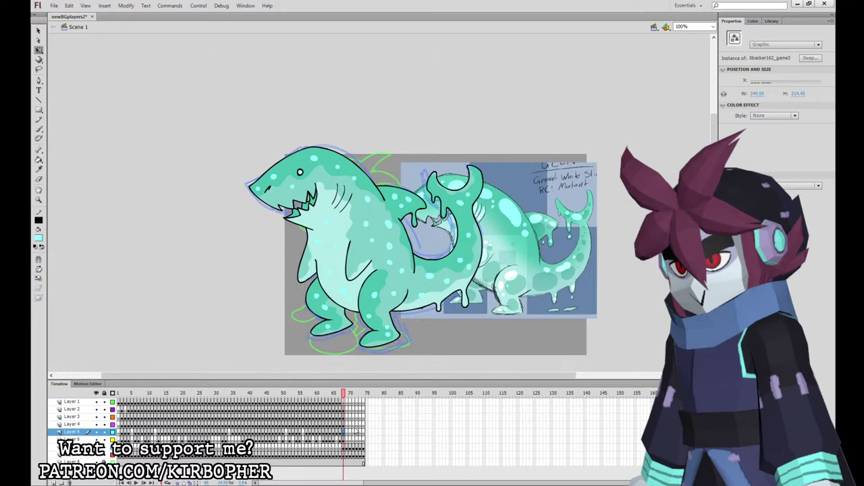
click(368, 244)
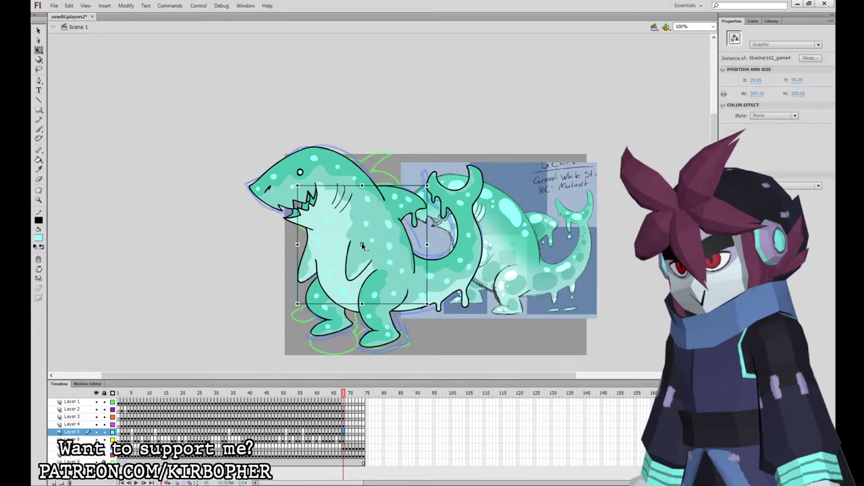
click(345, 439)
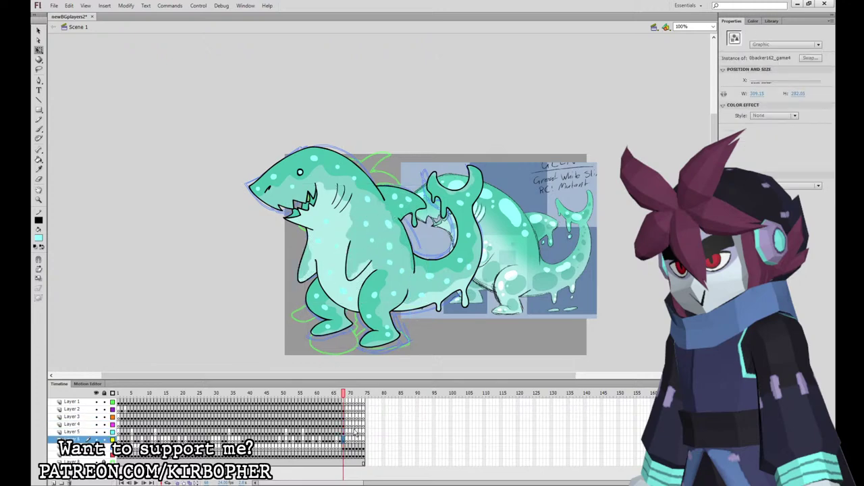
click(355, 433)
click(433, 242)
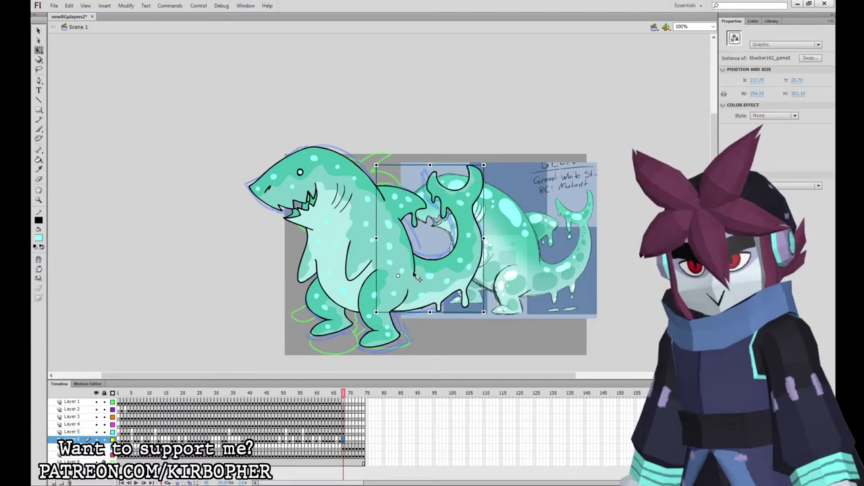
Collect the five shark layers' frames in a new symbol 0backer162_game_SPRITE, starting at frame 1, and extend all layers to frame 41.
drag(343, 439, 343, 410)
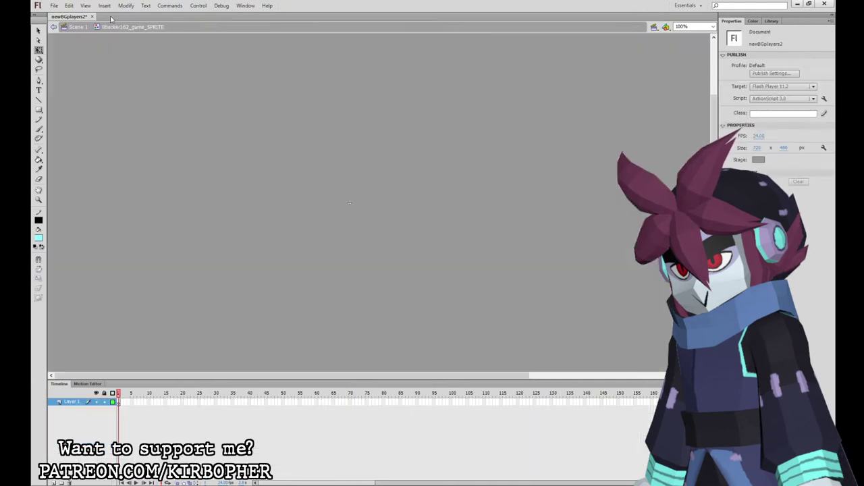
click(121, 403)
key(ctrl+alt+v)
drag(253, 402, 255, 433)
key(F5)
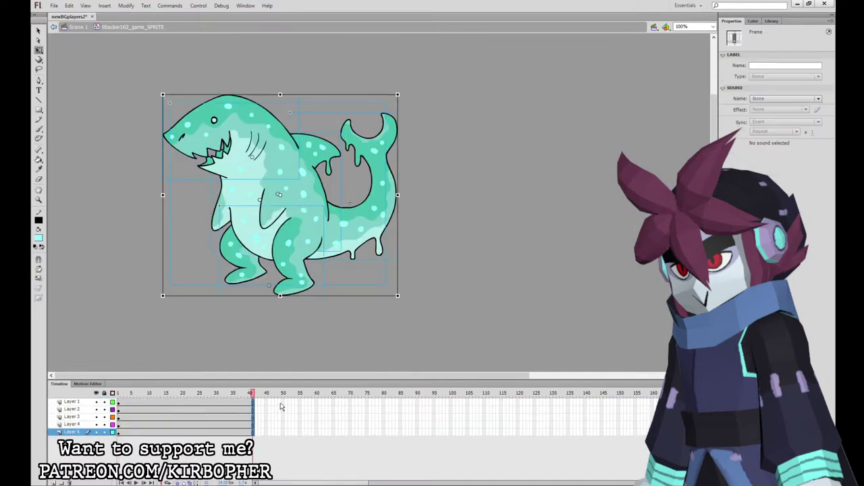
Add keyframes on all five layers at frame 51 and at frame 26.
drag(284, 401, 284, 432)
key(F5)
drag(201, 401, 201, 432)
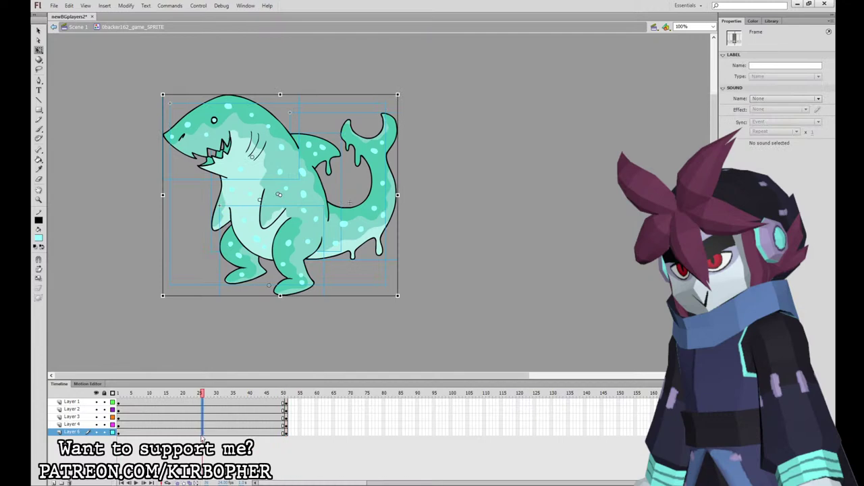
click(436, 285)
At frame 26, slightly squash and widen the shark's legs, torso and tail.
click(312, 244)
drag(325, 206, 326, 208)
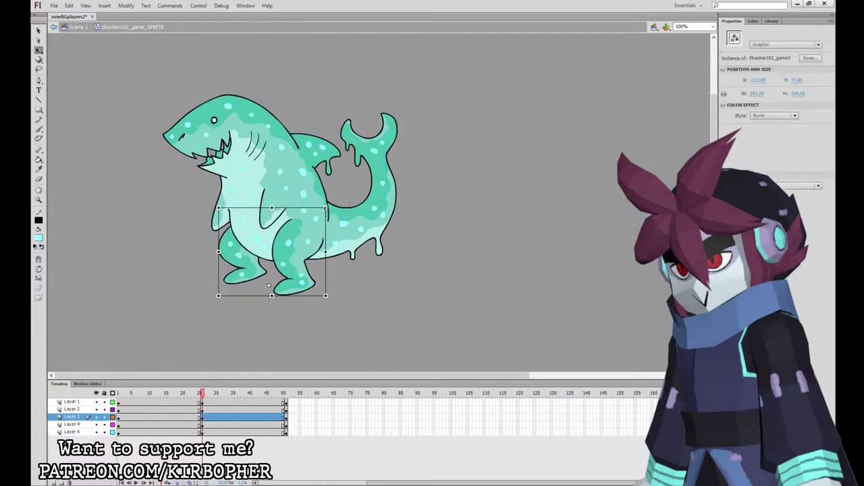
click(321, 193)
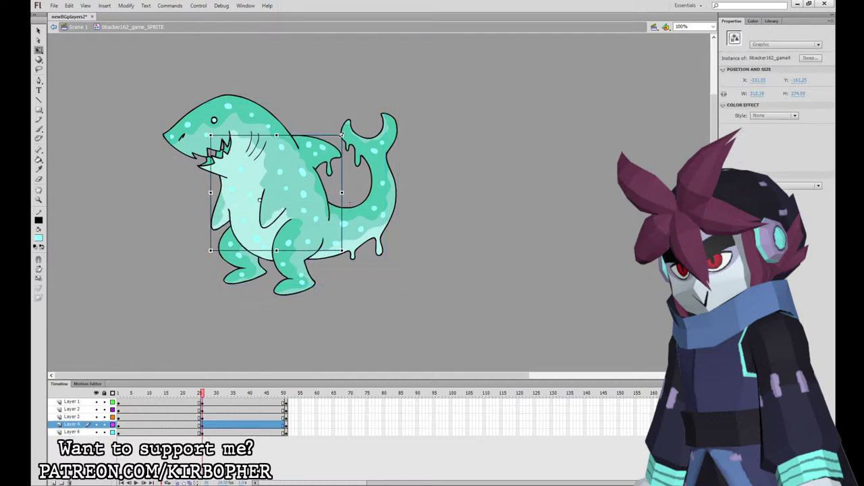
click(383, 174)
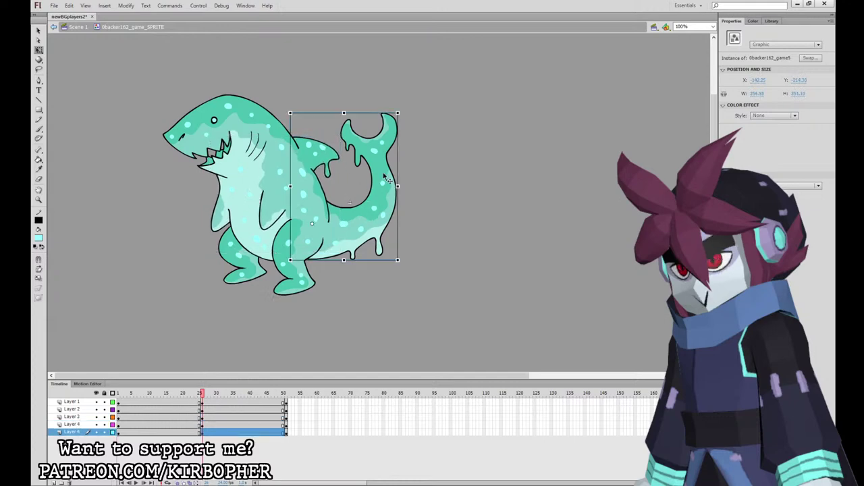
drag(403, 112, 407, 117)
Tilt the shark's head slightly downward at frame 26 and compare it with the neighbouring frames.
click(264, 136)
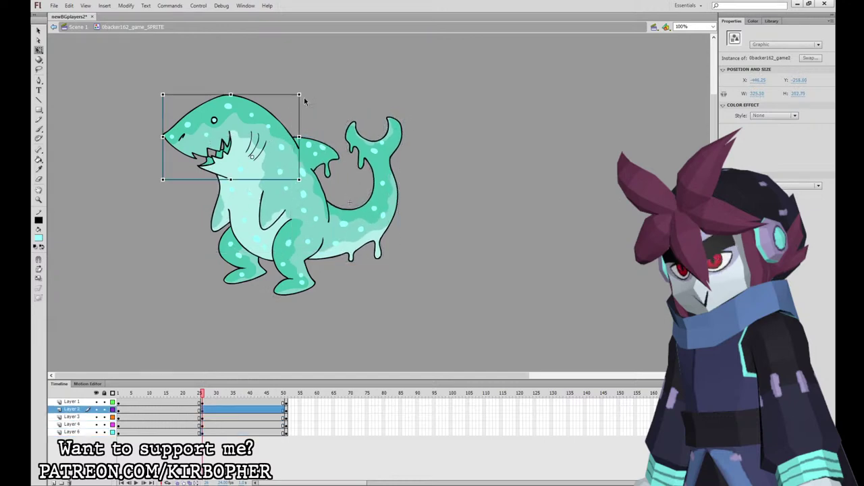
drag(303, 92, 307, 97)
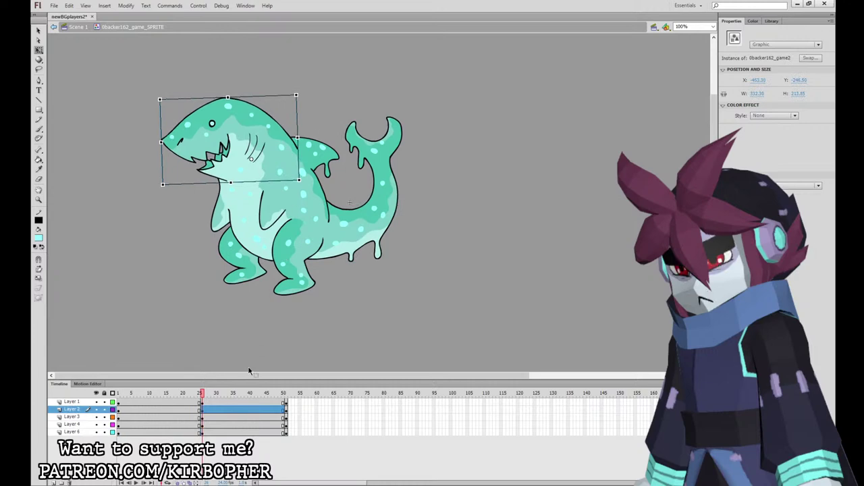
click(201, 394)
click(202, 395)
At frame 26, squash and widen the spots symbol and nudge it down to fit the lowered body pose.
click(322, 148)
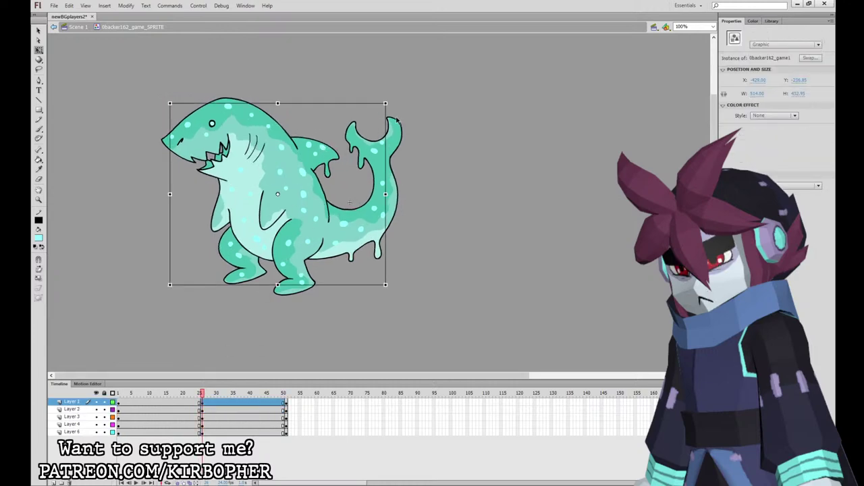
drag(386, 103, 387, 105)
key(Down)
key(Down)
key(Down)
key(Down)
key(Down)
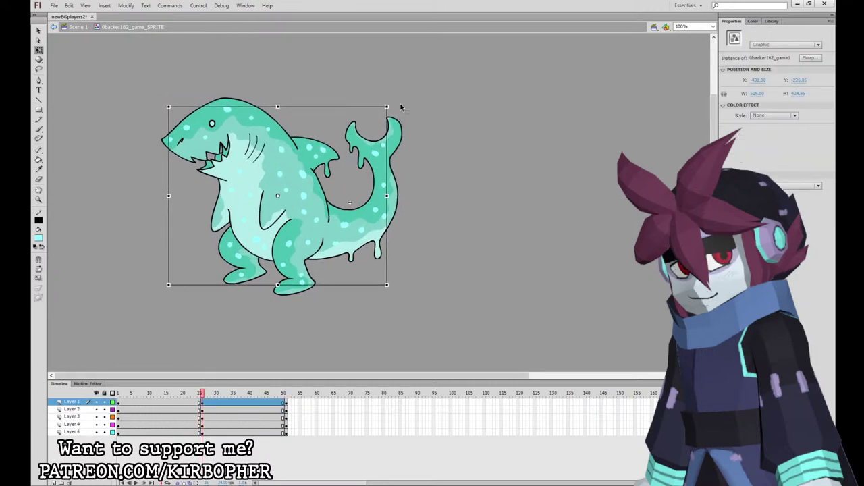
mouse_move(202, 394)
mouse_down()
mouse_move(212, 394)
mouse_move(202, 393)
mouse_up()
click(347, 228)
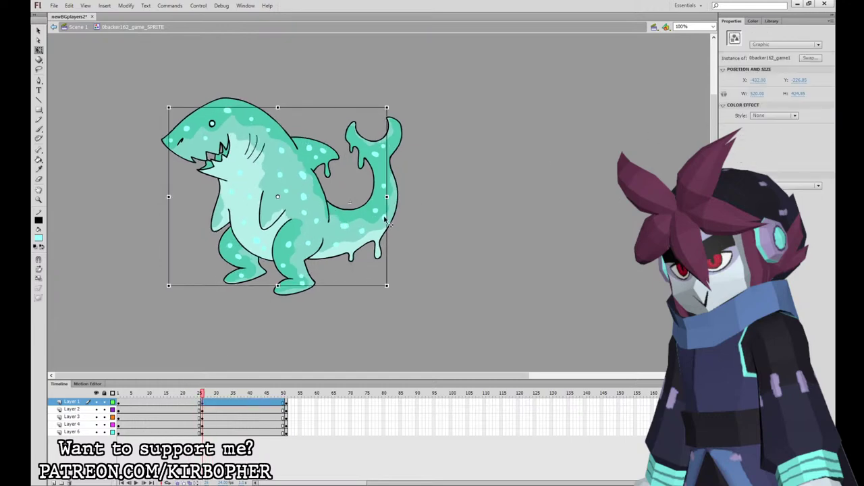
Give the spots symbol at frame 26 an alpha colour effect of 50%.
click(774, 117)
click(782, 168)
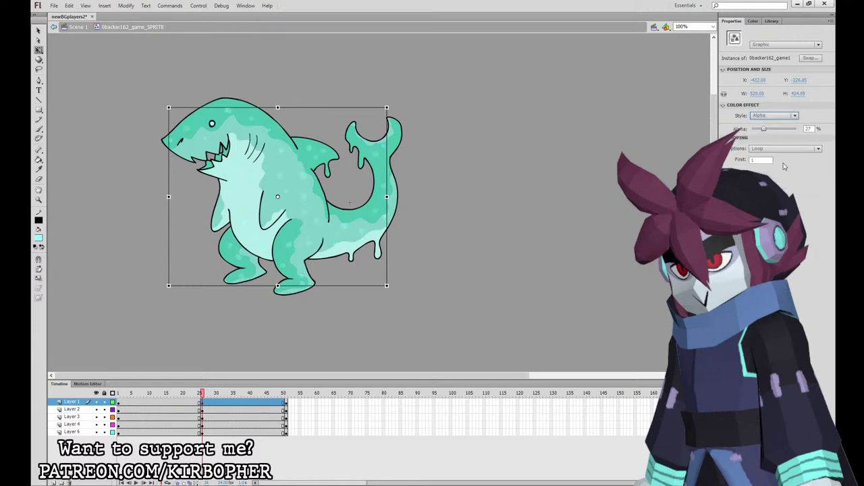
click(812, 128)
text(50)
key(Return)
Create classic tweens between the keyframes on all five layers and add keyframes at frames 13 and 39.
drag(200, 403, 215, 432)
right_click(201, 404)
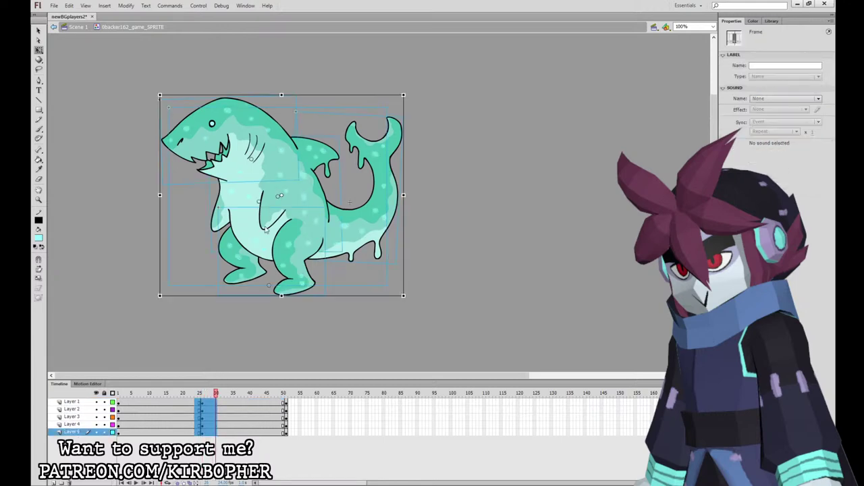
click(268, 209)
drag(158, 403, 159, 432)
key(F6)
drag(246, 403, 247, 431)
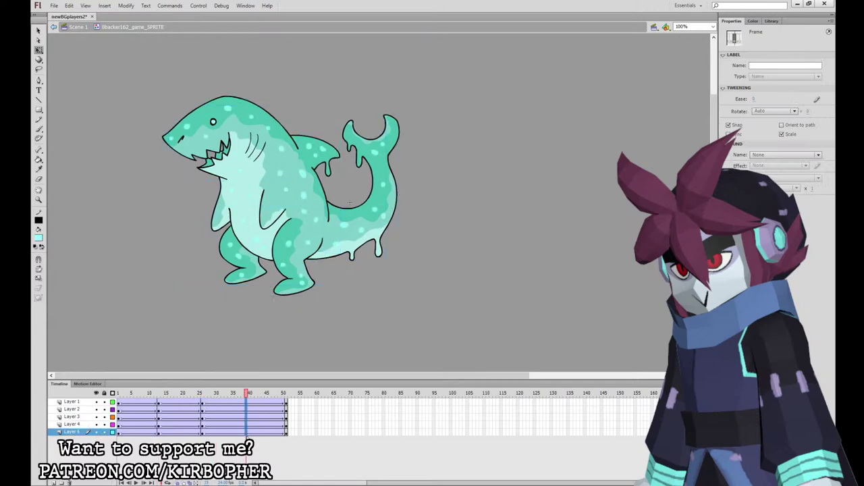
key(F6)
Set the easing of the tweens on all five layers to -100.
drag(247, 393, 260, 388)
click(756, 100)
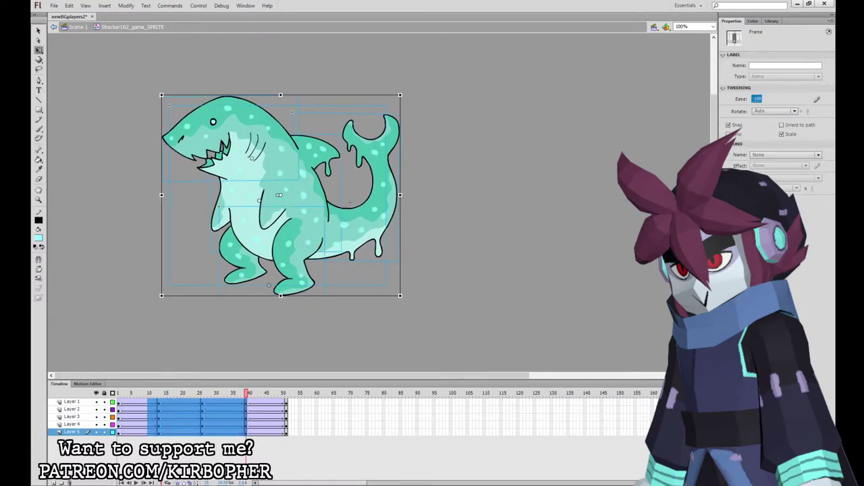
text(-100)
key(Return)
Set the easing to 100 out for the tweens from frame 39 to 51 and from frame 13 to 26.
drag(263, 432, 272, 403)
drag(759, 101, 817, 65)
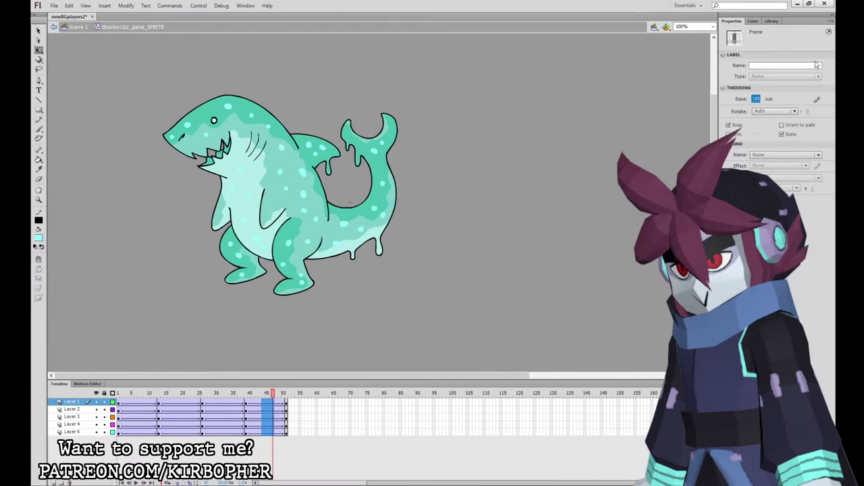
drag(183, 431, 189, 403)
drag(756, 100, 830, 51)
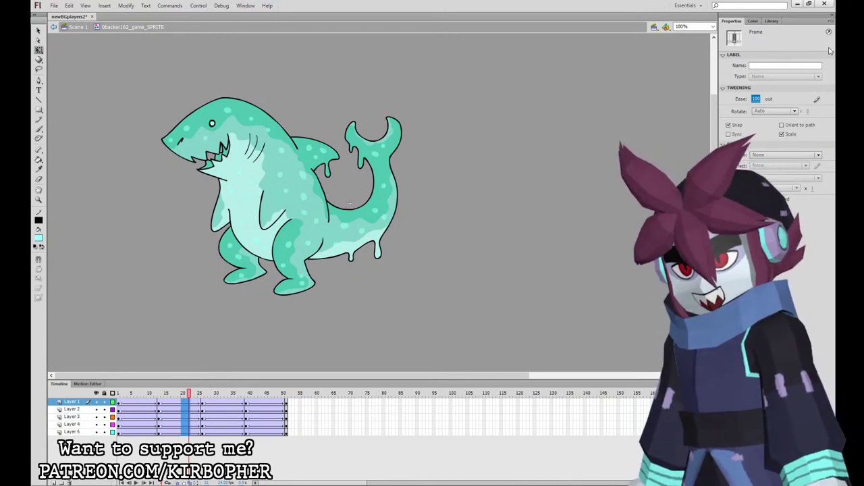
Convert all tweened frames on the five layers to keyframes and clear every second keyframe up to frame 40.
drag(288, 408, 166, 426)
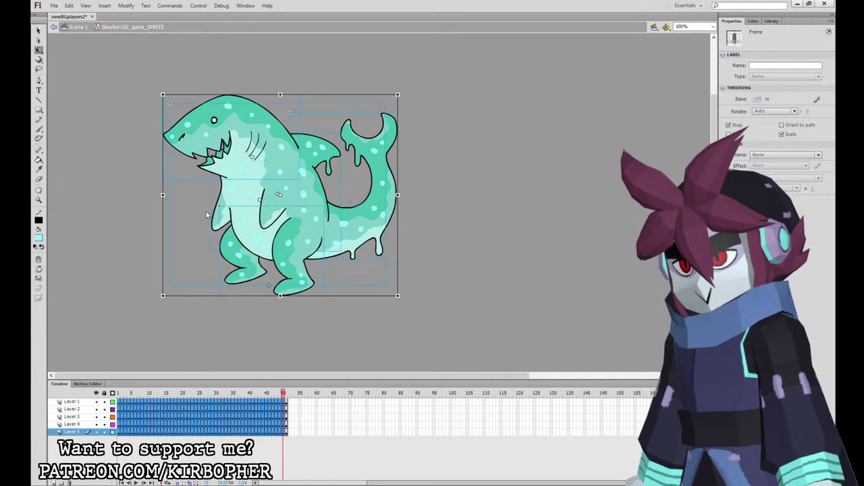
click(159, 331)
drag(127, 401, 142, 432)
drag(142, 431, 156, 432)
drag(156, 432, 202, 433)
click(168, 403)
key(shift+F6)
mouse_move(218, 433)
mouse_down()
mouse_move(218, 404)
mouse_move(225, 433)
mouse_up()
key(shift+F6)
mouse_move(233, 403)
mouse_down()
mouse_move(233, 434)
mouse_move(243, 403)
mouse_up()
key(shift+F6)
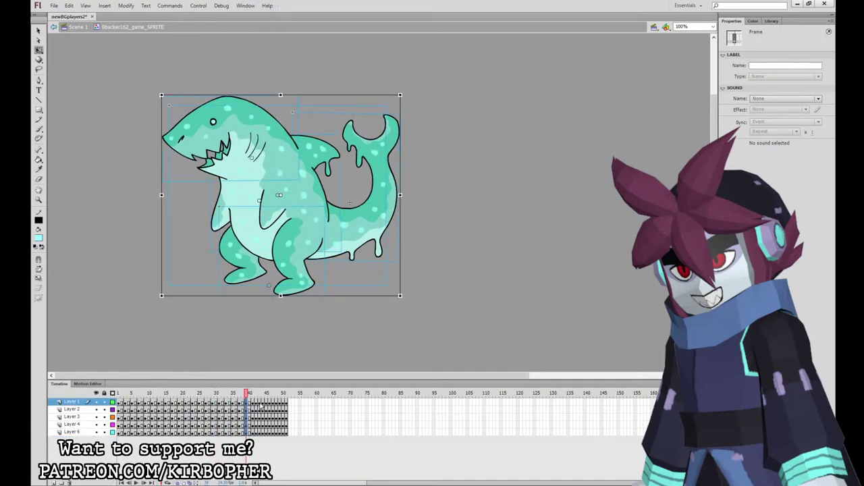
Clear every second keyframe on all layers from frame 41 through frame 50, undoing any wrongly placed clear.
click(263, 432)
key(ctrl+z)
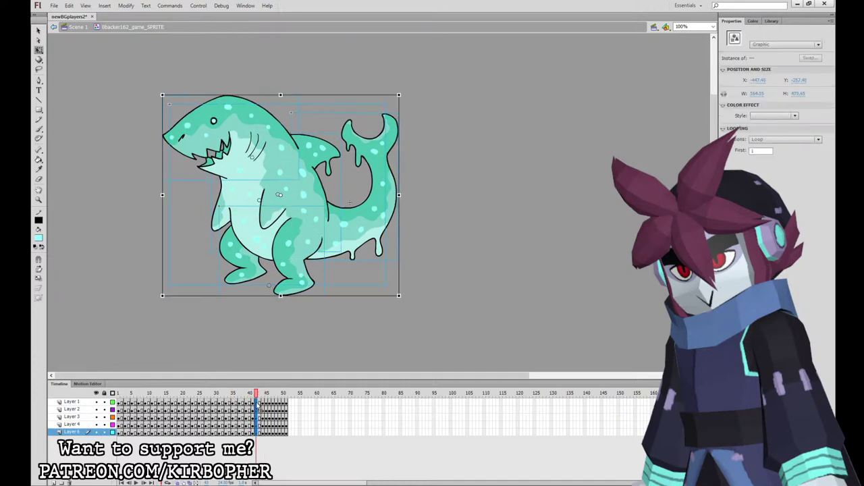
drag(262, 432, 264, 403)
key(shift+F6)
click(282, 432)
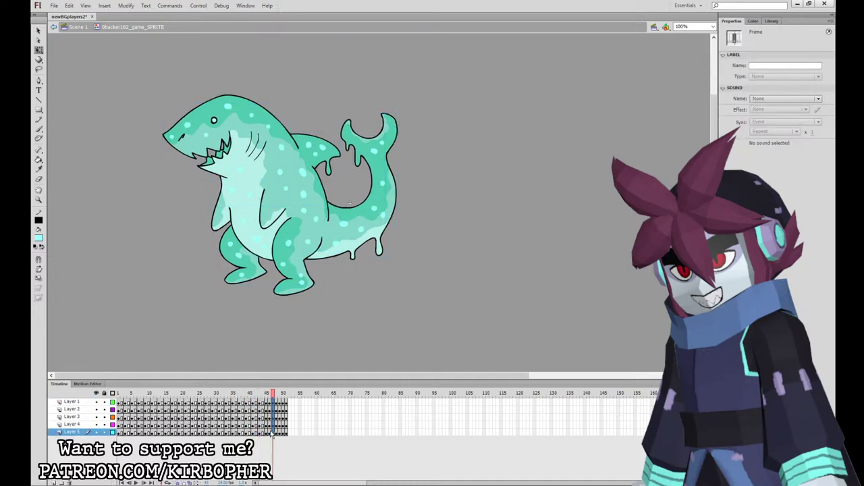
key(shift+F6)
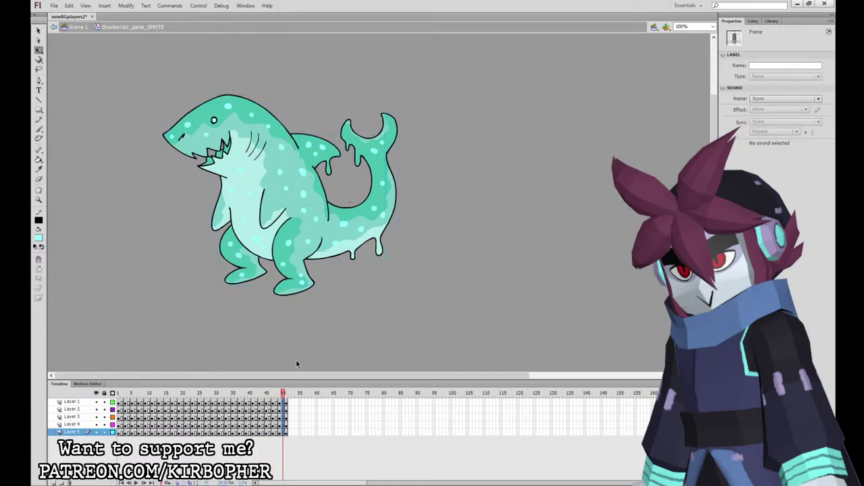
Remove the surplus frame 51 from all five layers and play the looping animation.
drag(287, 403, 293, 433)
key(shift+F5)
click(462, 264)
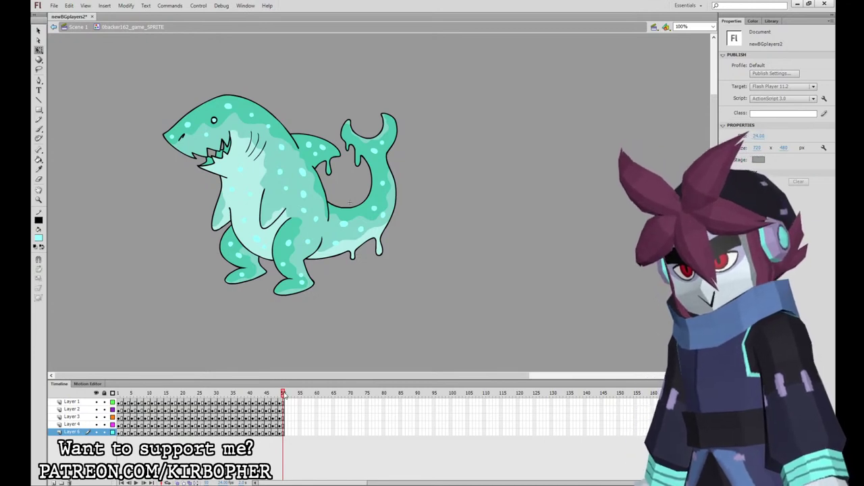
key(Return)
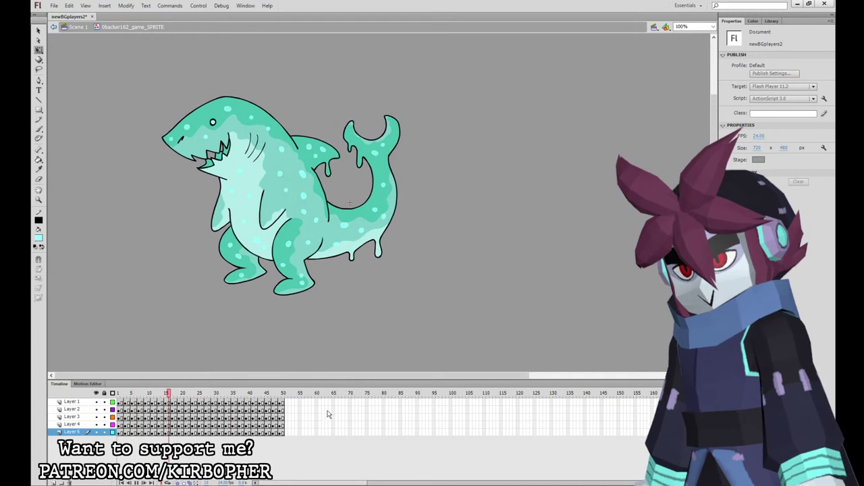
Stagger the animation by delaying the head, torso, legs and tail layers by differing frame amounts, keeping the spots layer's start.
drag(281, 403, 288, 426)
drag(153, 392, 298, 430)
click(119, 403)
click(119, 410)
click(125, 417)
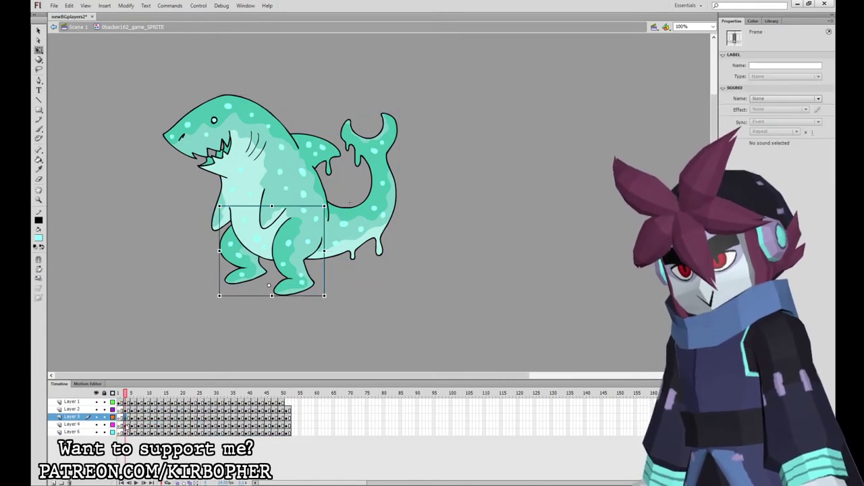
drag(126, 426, 304, 436)
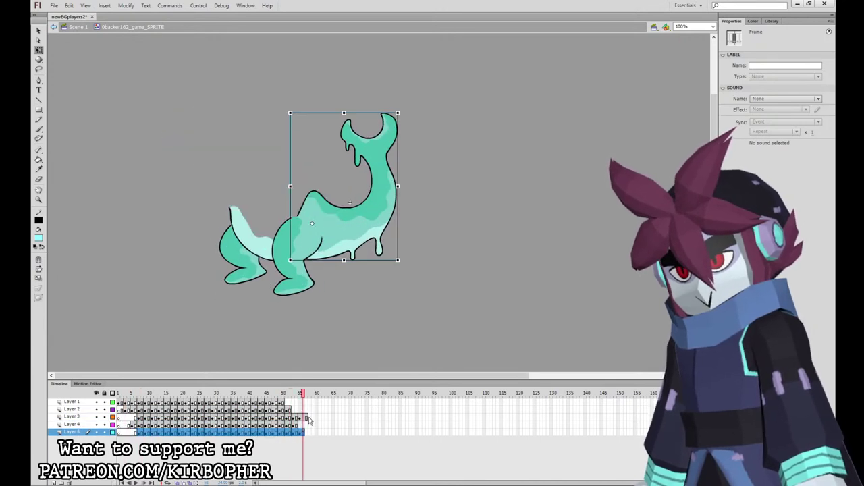
Wrap the delayed layers' overhanging frames into their empty starts, end all five layers at frame 50 and play the animation.
click(119, 432)
click(162, 250)
click(132, 410)
drag(119, 417, 119, 433)
click(171, 255)
click(129, 425)
click(132, 410)
right_click(120, 418)
click(161, 255)
right_click(121, 434)
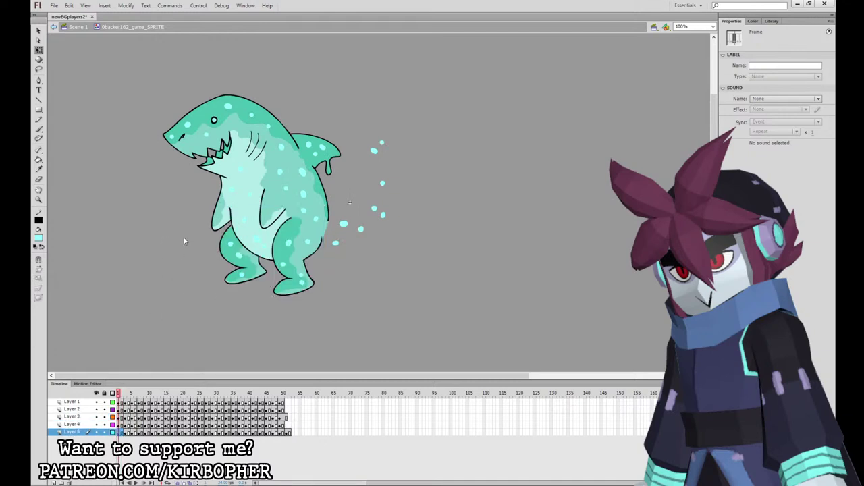
click(453, 266)
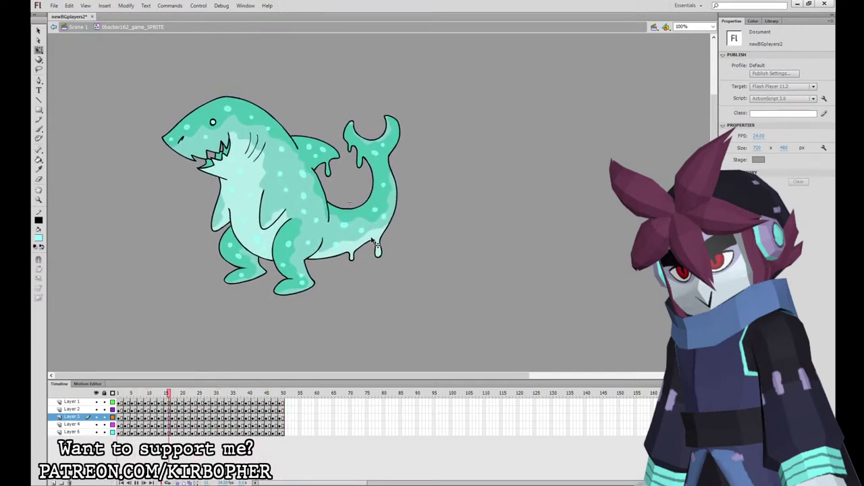
Return to the main scene and try placing the 0backer161 sprite instance on Layer 1 at frame 68, undoing the last change.
click(77, 27)
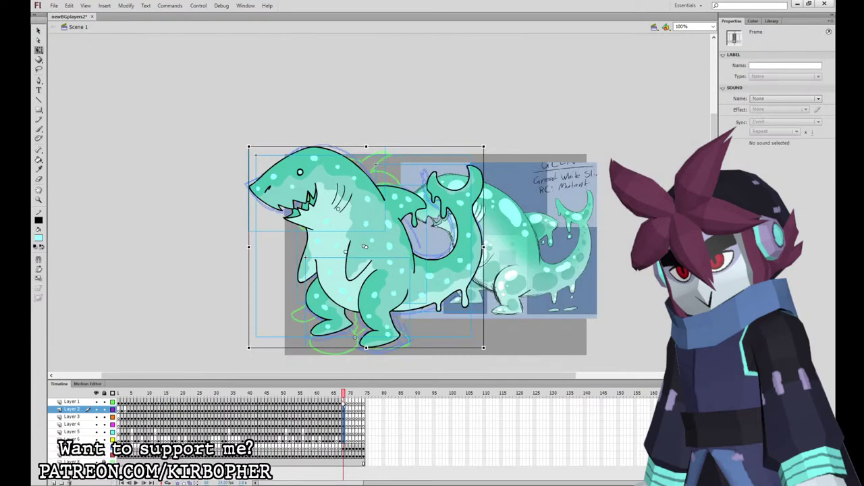
click(341, 402)
click(344, 401)
click(378, 268)
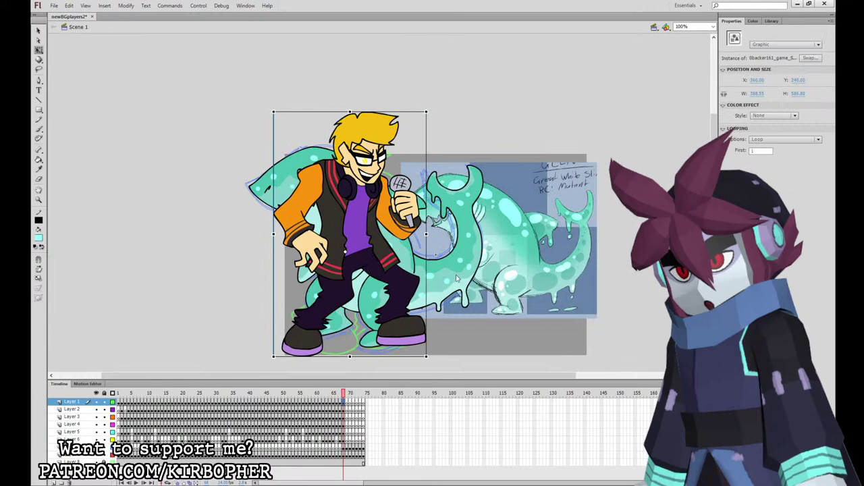
key(ctrl+z)
Go to the next character on Layer 2, frame 69, and enlarge the drawing area around its sketch and reference picture.
click(340, 446)
click(343, 446)
click(348, 440)
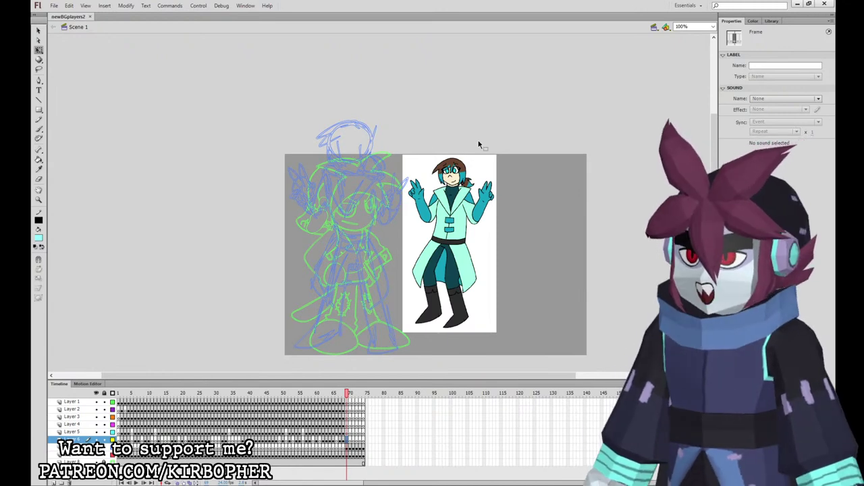
click(350, 410)
click(530, 268)
key(ctrl+equal)
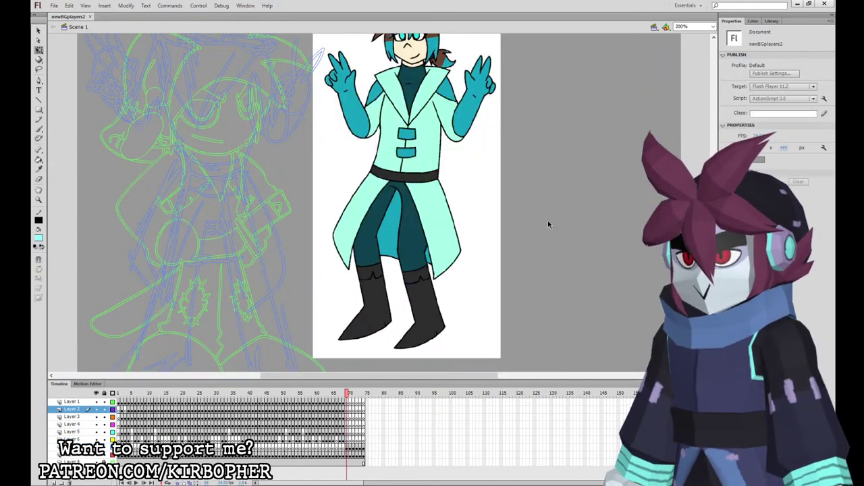
drag(548, 221, 574, 402)
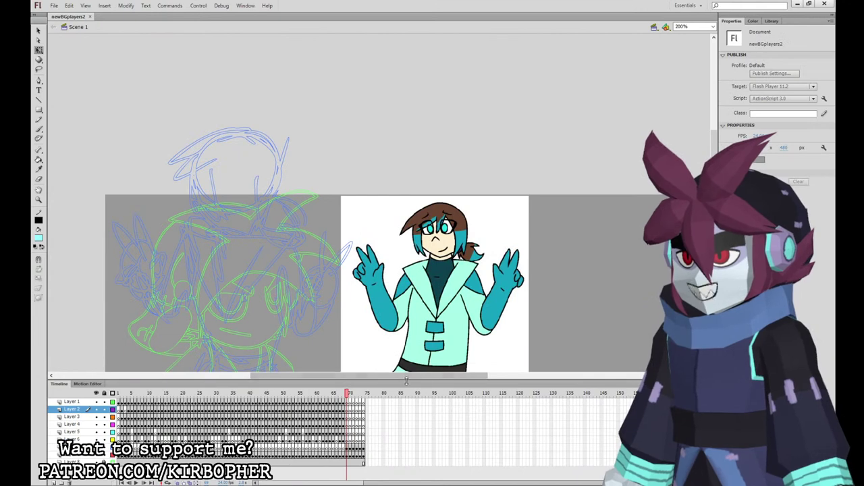
drag(409, 377, 409, 382)
drag(555, 286, 617, 289)
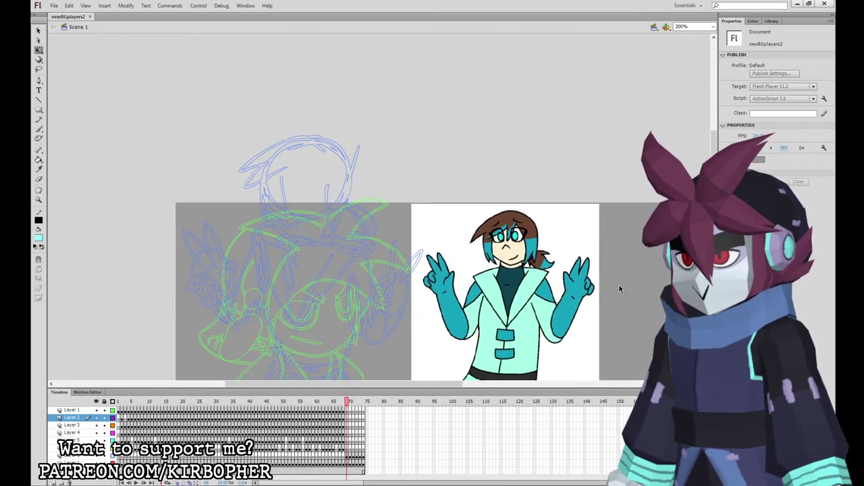
Set the Brush tool to a black fill and compare the reference characters on frames 69 and 70, returning to frame 69.
key(b)
click(40, 240)
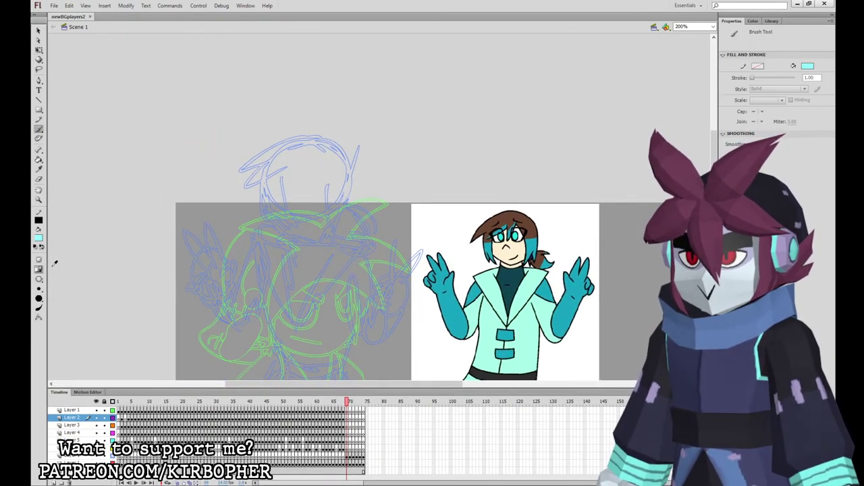
click(54, 262)
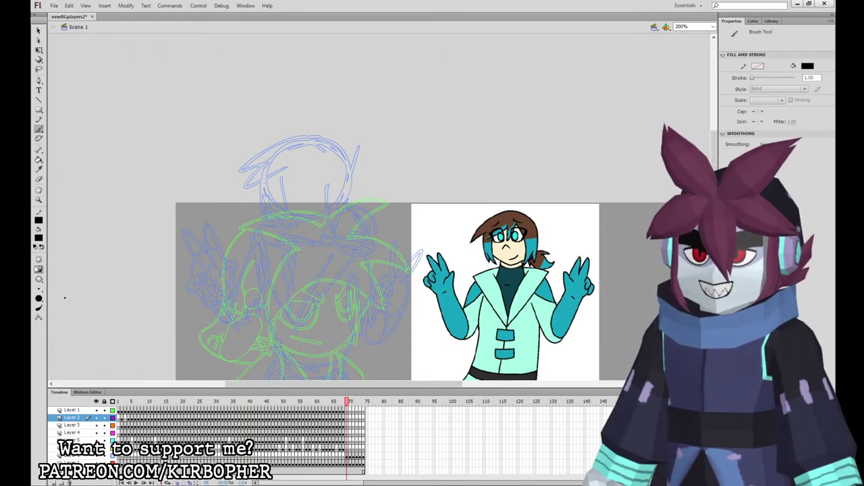
click(350, 418)
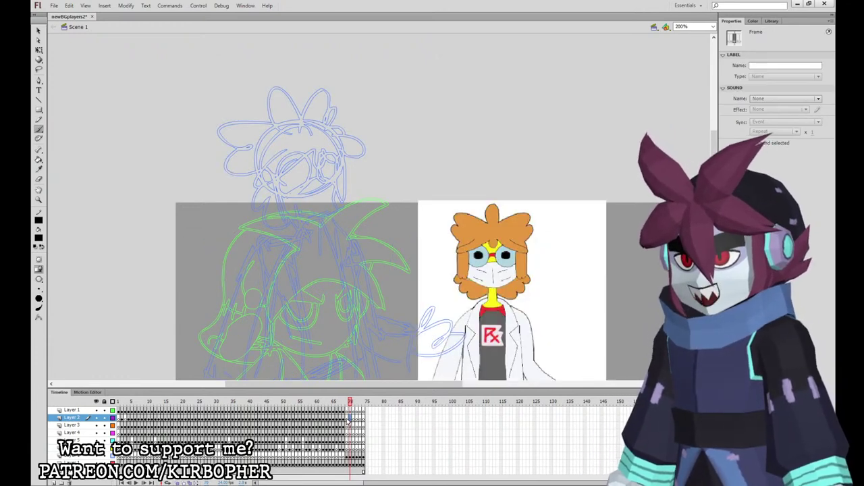
click(347, 419)
click(351, 418)
drag(549, 295, 553, 151)
drag(569, 183, 568, 336)
click(347, 419)
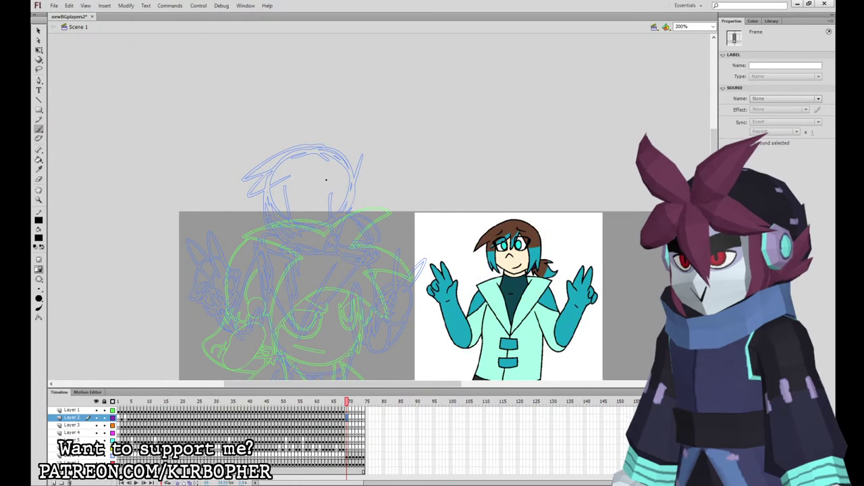
Ink the character's hair, fringe, jaw, nose and smile in black over the blue head sketch, redoing the first side lock.
mouse_move(331, 196)
mouse_down()
mouse_move(326, 245)
mouse_move(342, 222)
mouse_move(345, 239)
mouse_move(353, 213)
mouse_up()
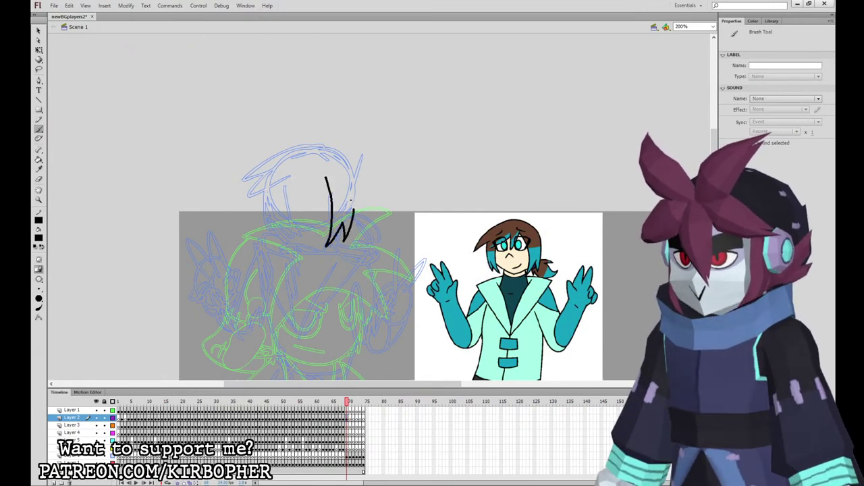
key(ctrl+z)
mouse_move(325, 177)
mouse_down()
mouse_move(328, 245)
mouse_move(348, 217)
mouse_move(350, 238)
mouse_move(355, 224)
mouse_move(345, 160)
mouse_move(308, 145)
mouse_move(283, 152)
mouse_move(241, 192)
mouse_up()
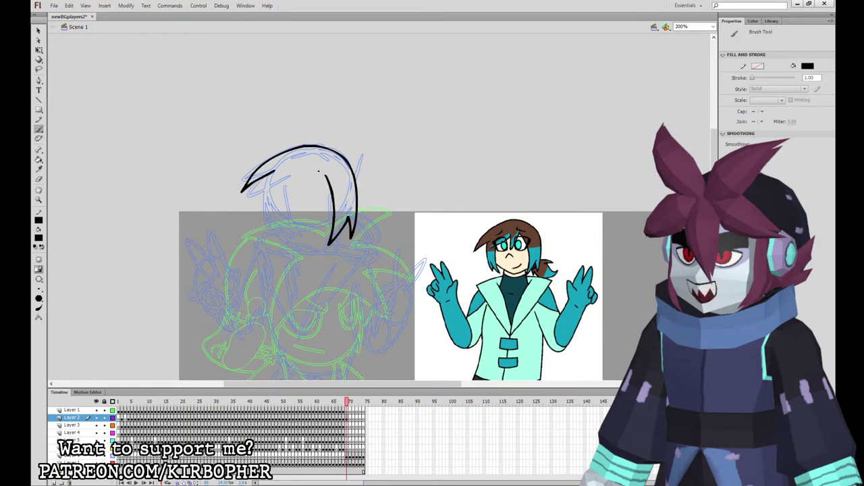
mouse_move(327, 176)
mouse_down()
mouse_move(270, 192)
mouse_move(266, 238)
mouse_up()
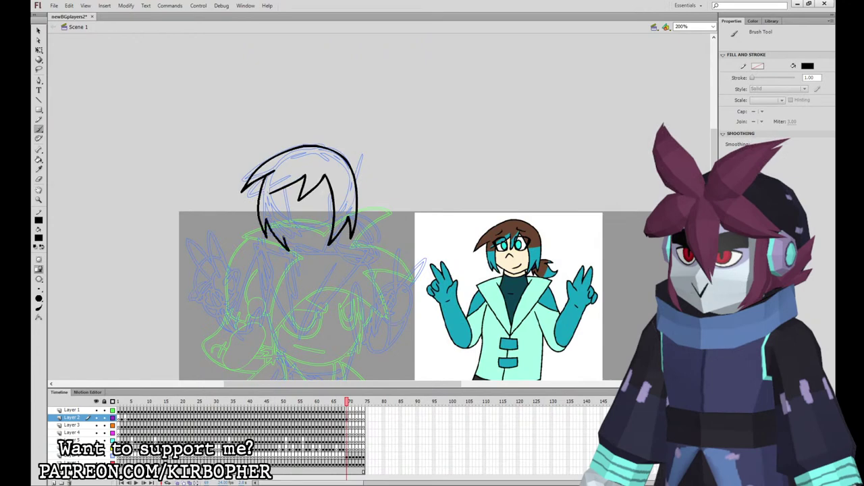
drag(280, 194, 280, 189)
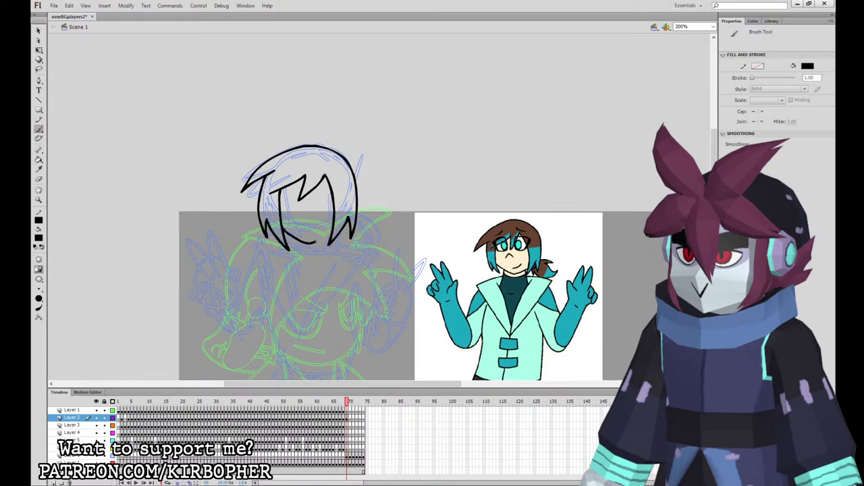
drag(330, 233, 285, 230)
Outline and fill the fringe streak and side-lock tips with the teal sampled from the reference picture's hair.
click(532, 252)
drag(271, 192, 310, 185)
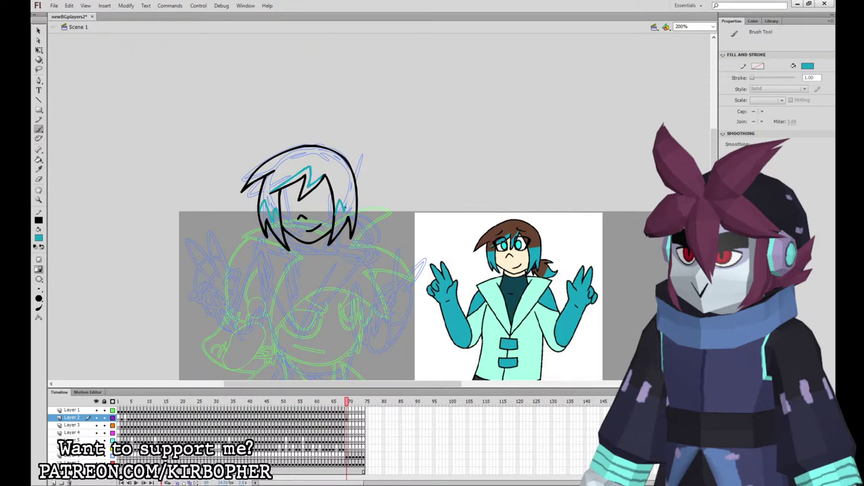
click(38, 159)
click(267, 218)
click(312, 166)
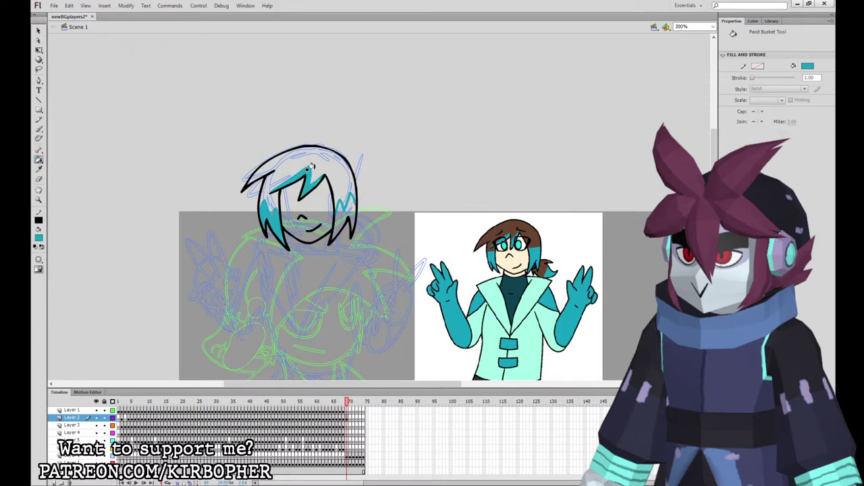
click(341, 217)
Fill the rest of the hair with the brown sampled from the reference picture.
click(39, 169)
click(511, 225)
click(349, 178)
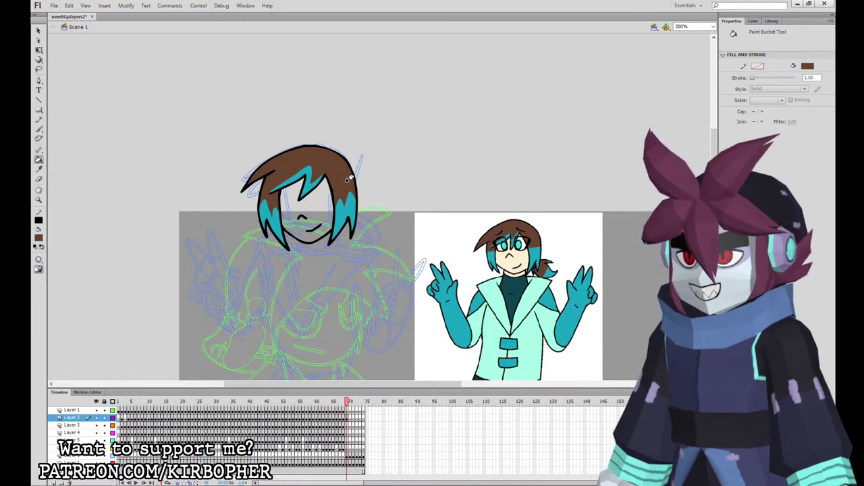
Ink both eyes with irises and angled brows in black beneath the fringe, redoing strokes that miss.
key(b)
click(51, 261)
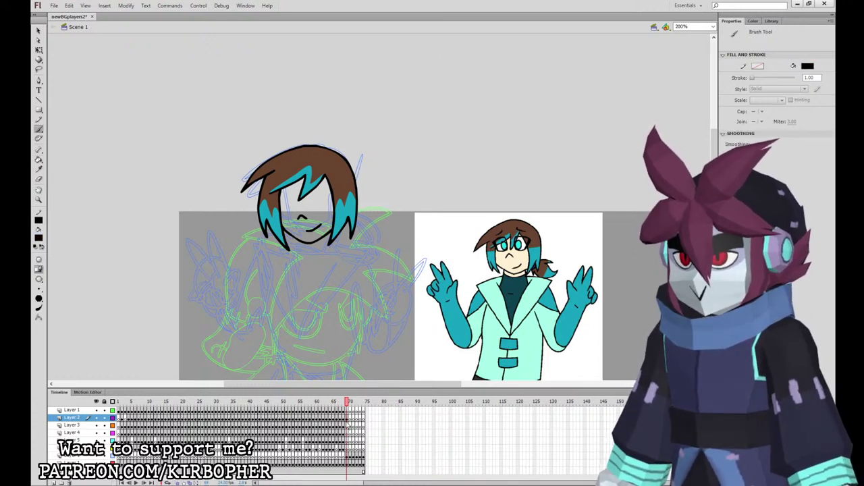
click(347, 418)
drag(307, 196, 316, 204)
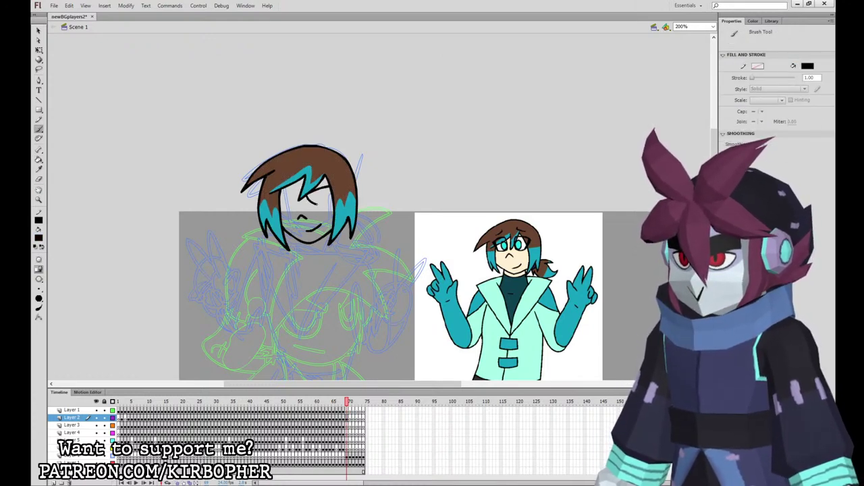
key(ctrl+a)
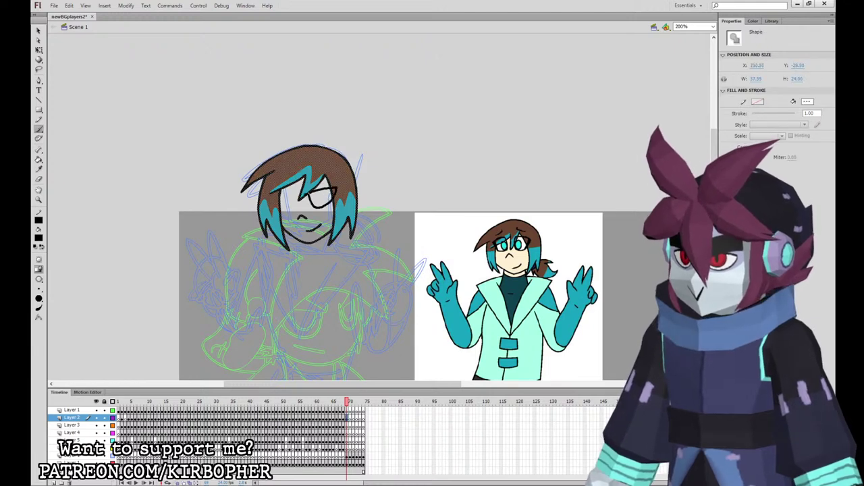
key(ctrl+z)
drag(309, 195, 336, 189)
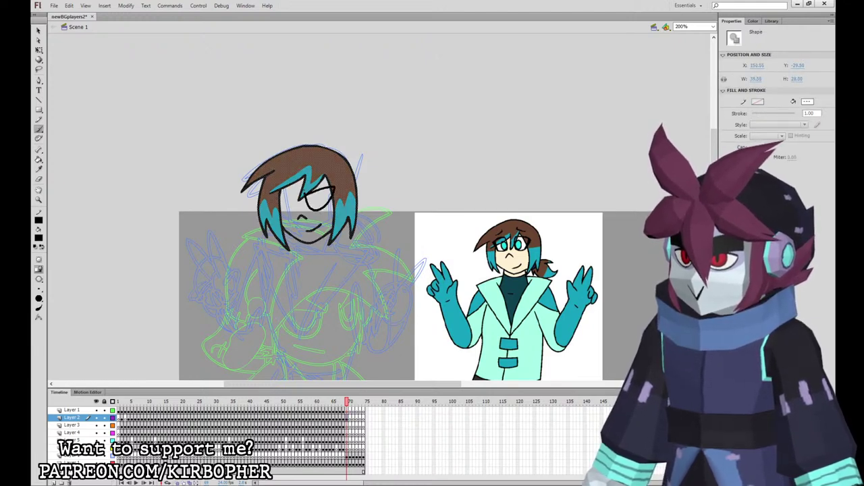
key(ctrl+shift+a)
drag(294, 210, 278, 191)
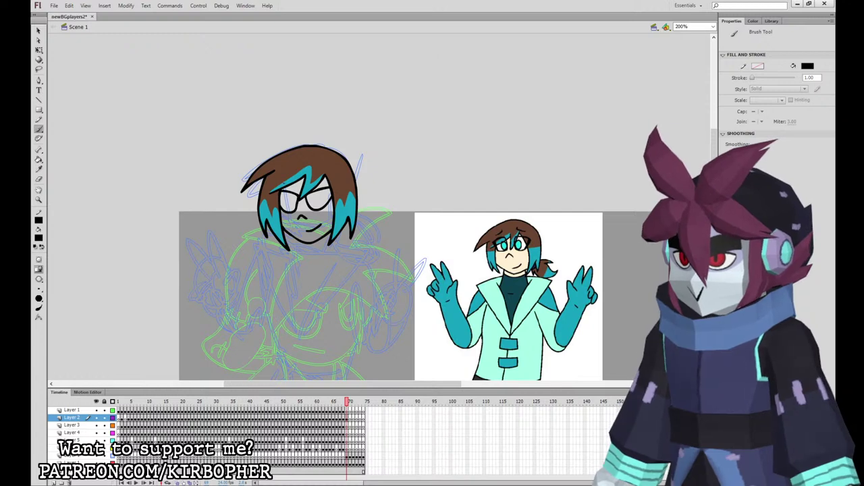
key(ctrl+z)
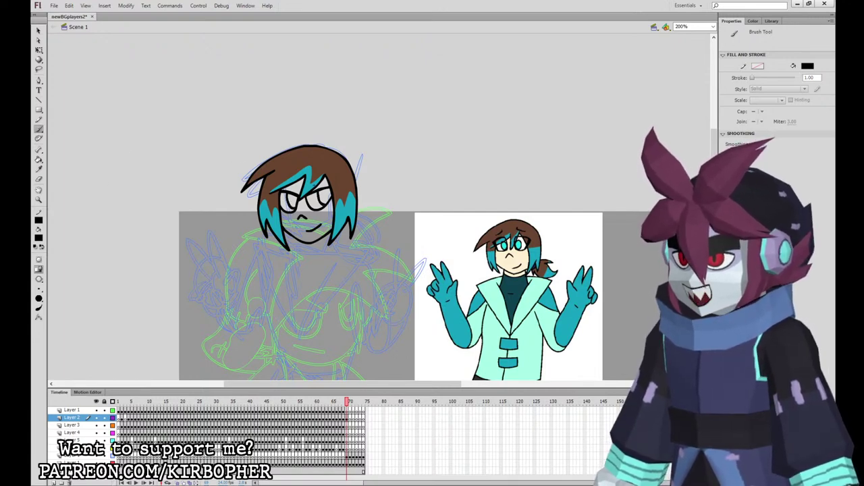
Fill the face and the skin gaps under the fringe with the cream skin colour sampled from the reference.
click(39, 168)
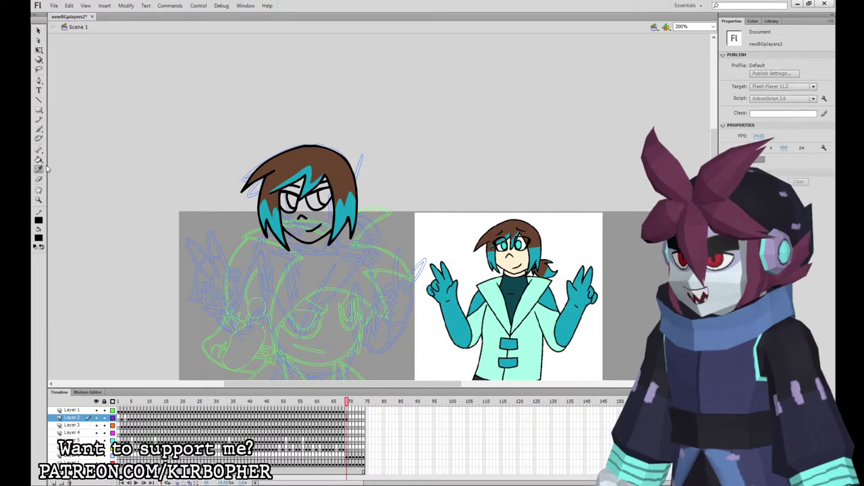
click(494, 246)
click(318, 219)
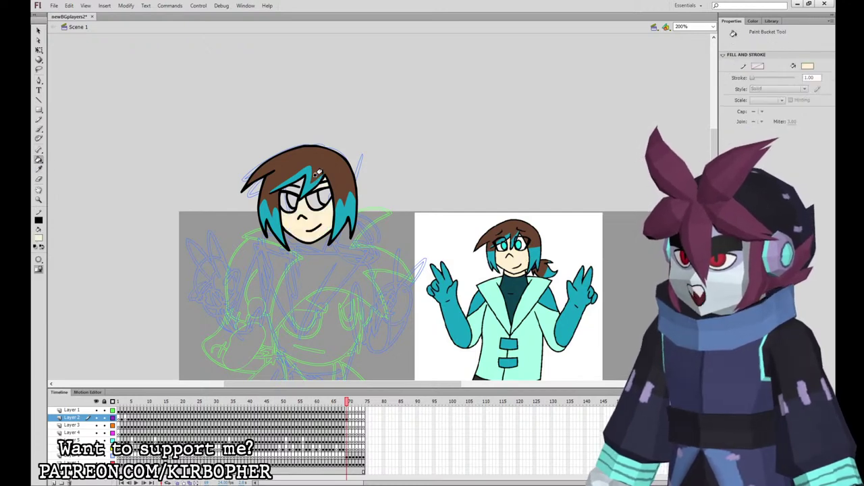
click(292, 185)
Fill both irises with the reference's bright turquoise and the rest of the eyes with white.
click(39, 169)
click(519, 247)
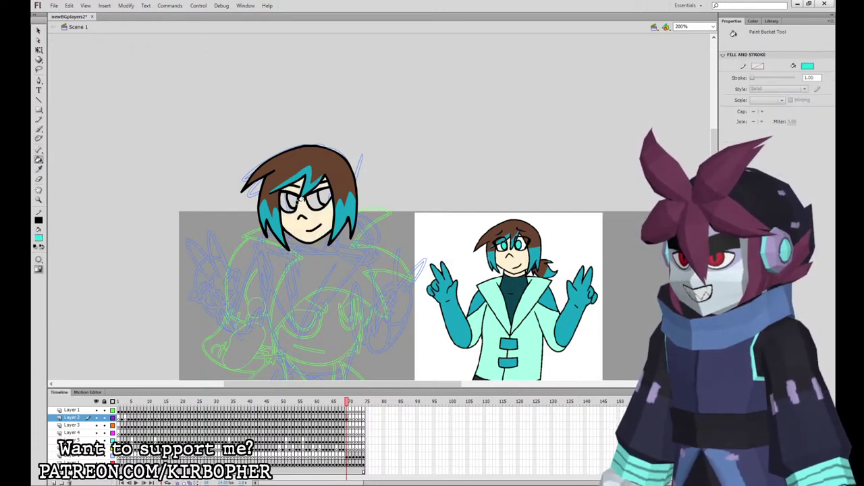
click(298, 199)
click(324, 195)
key(i)
click(443, 226)
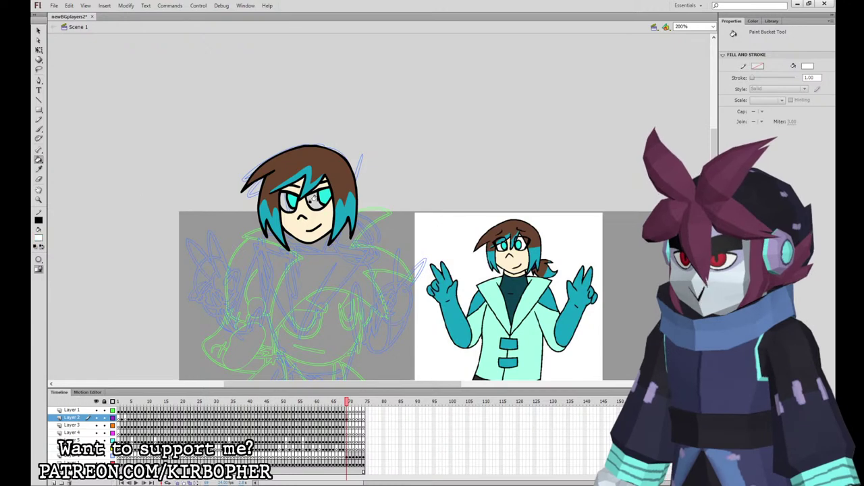
click(310, 198)
click(278, 197)
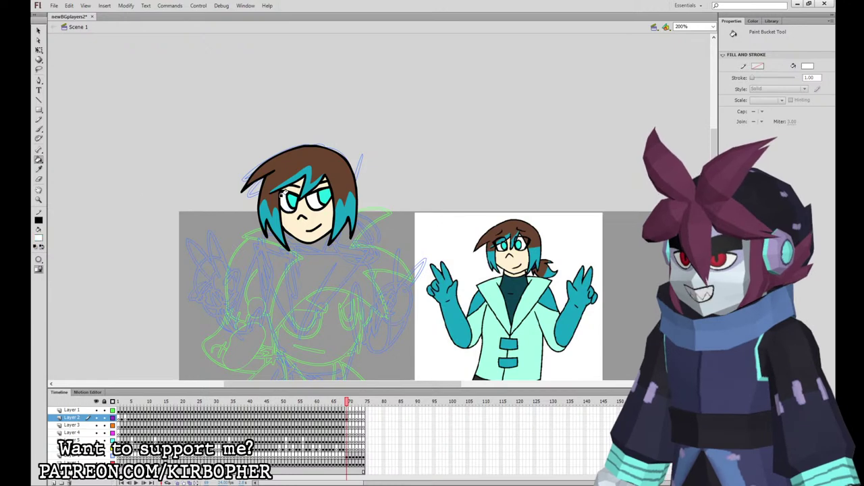
Ink a small ponytail in black behind the head and fill its lower tip with the hair's teal.
click(39, 130)
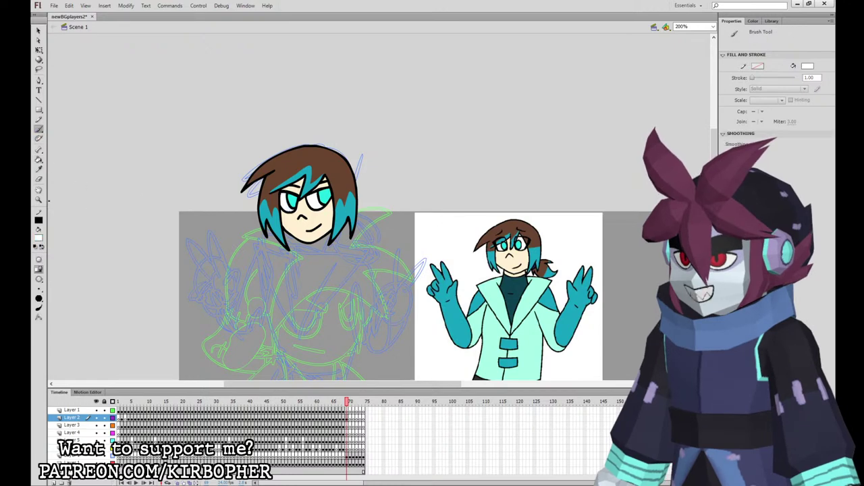
click(53, 262)
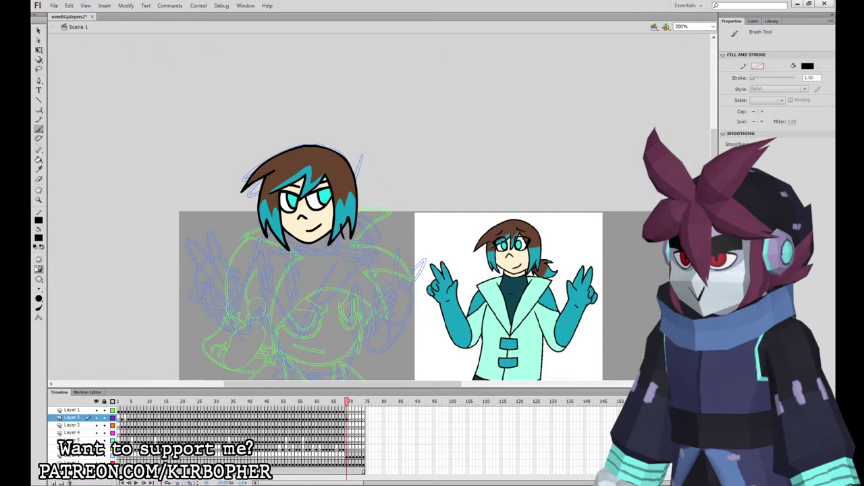
drag(363, 216, 357, 212)
click(39, 241)
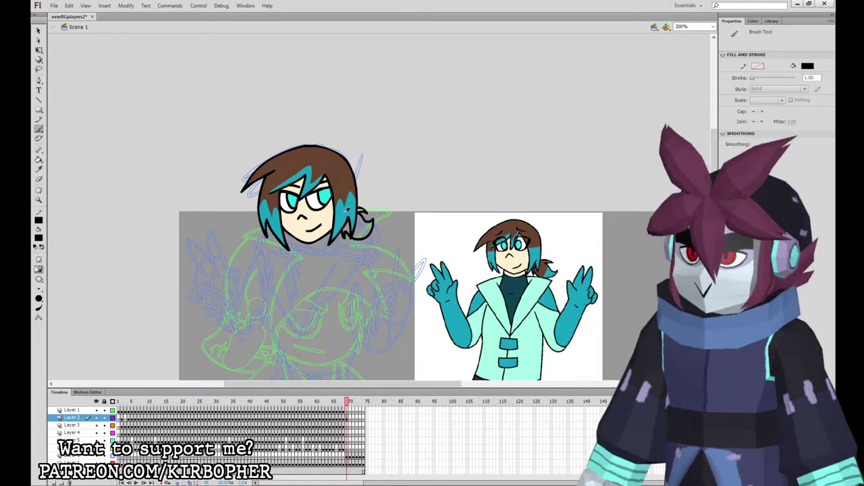
click(346, 211)
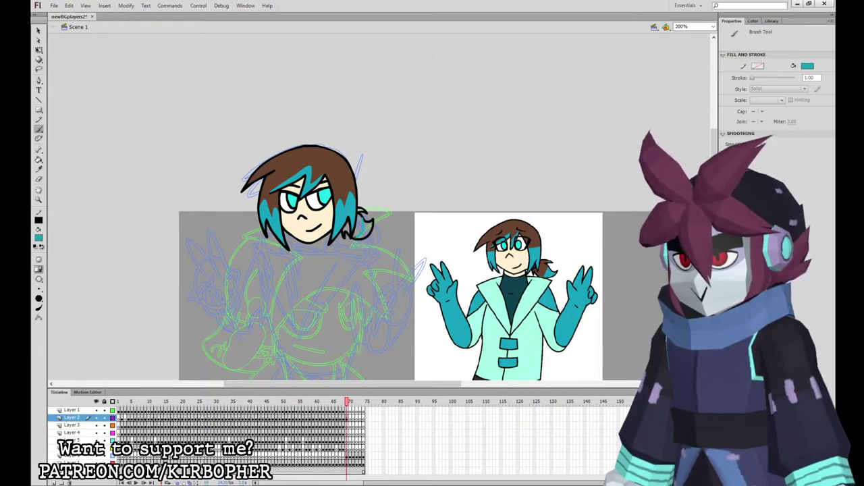
click(39, 160)
click(363, 226)
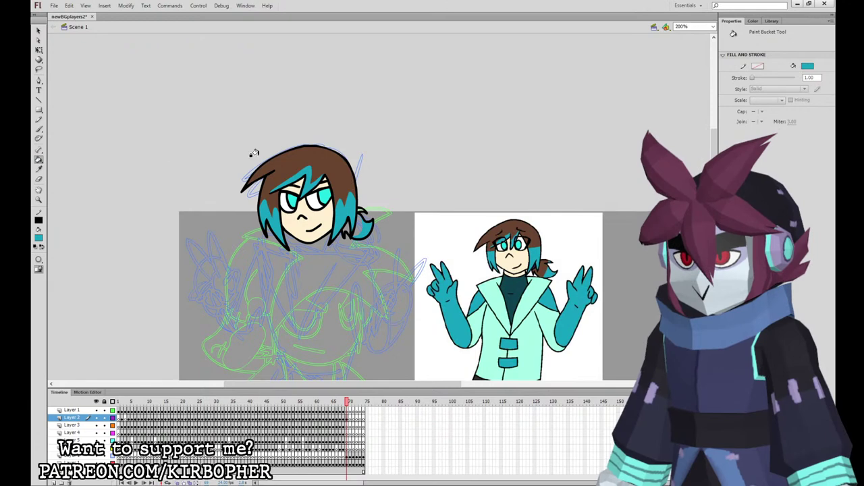
Fill the upper part of the ponytail with the hair's brown sampled from the artwork.
click(39, 169)
click(343, 181)
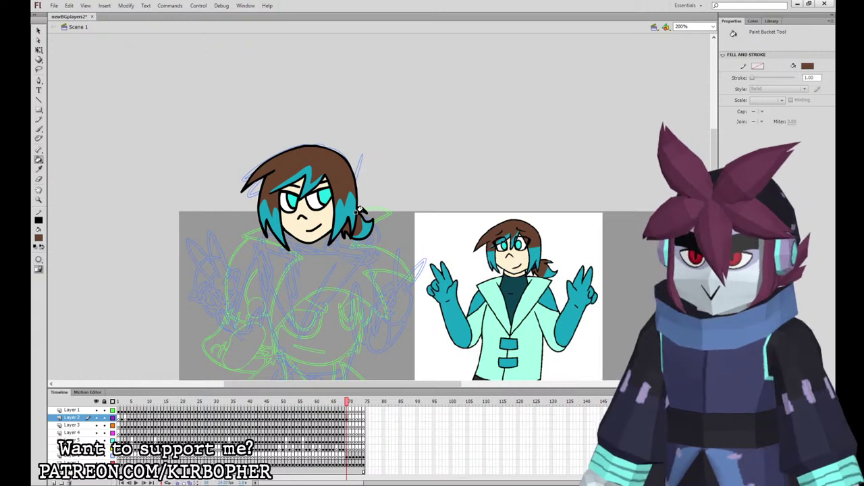
Ink the first coat lapel edge over the sketch as a single black brush stroke running diagonally down to the chest centre.
click(38, 128)
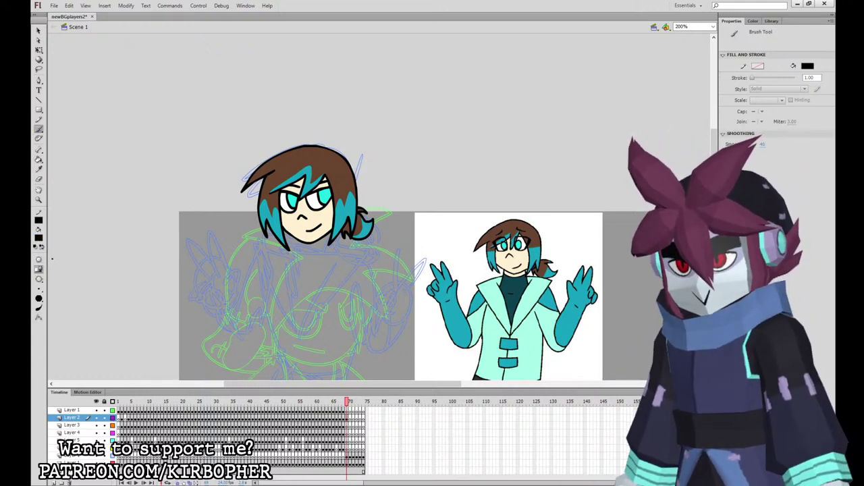
click(72, 426)
drag(535, 290, 546, 226)
key(b)
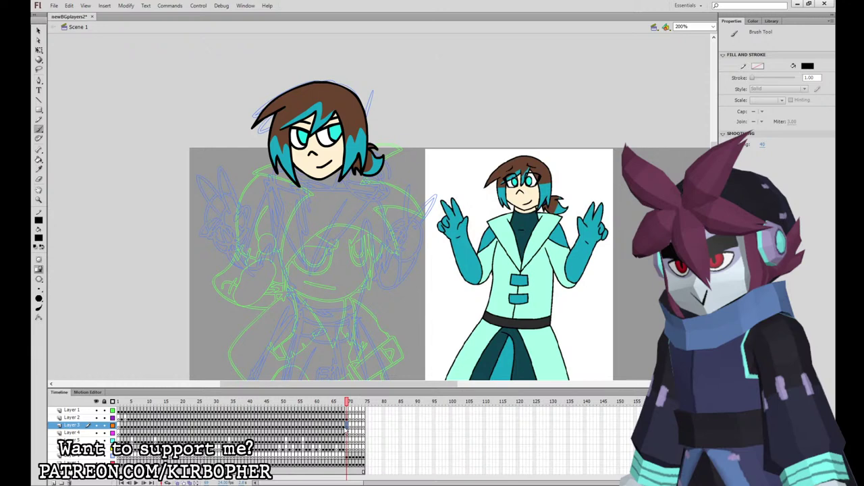
drag(314, 278, 380, 200)
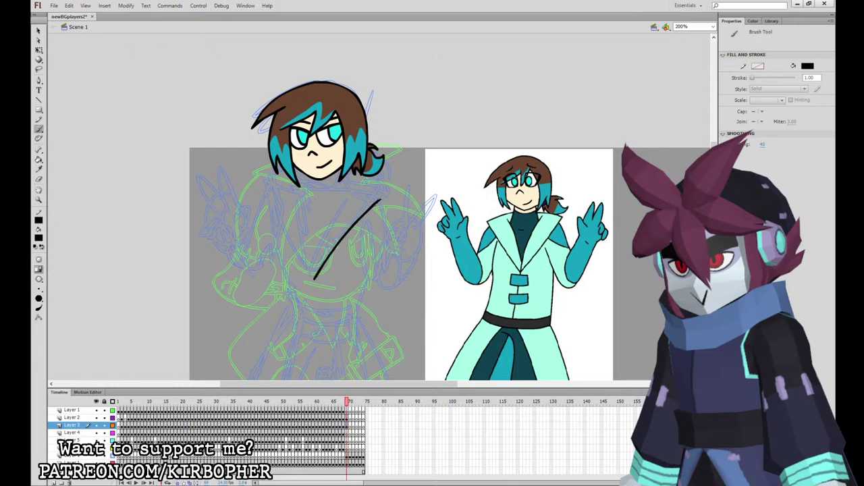
Show Layer 2's head as outlines and make frame 69 of the layer below Layer 4 active.
click(113, 417)
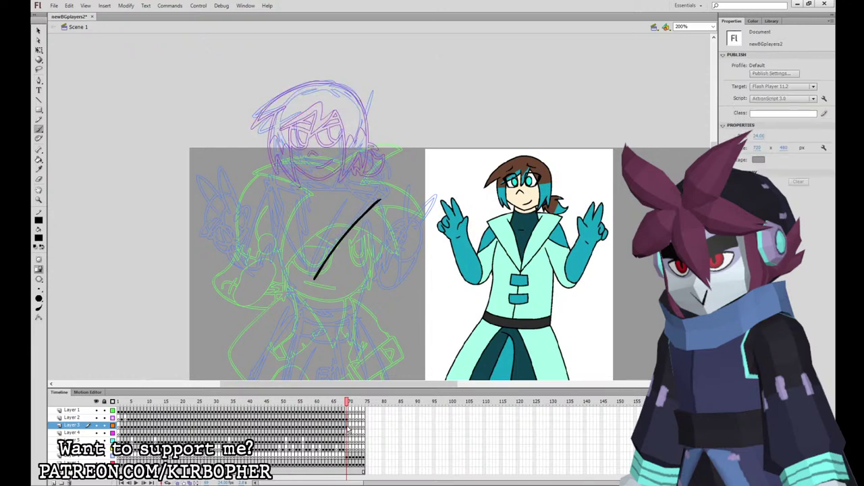
click(347, 425)
click(348, 439)
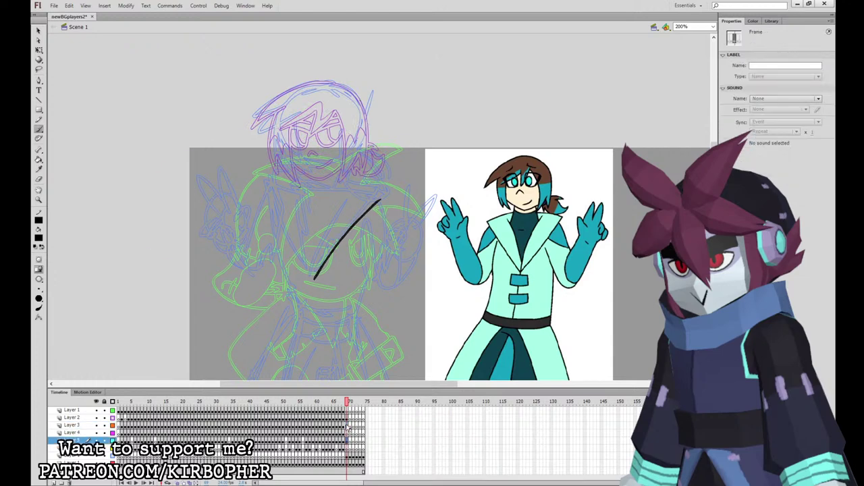
click(347, 426)
click(347, 440)
Ink the turtleneck with its V-shaped opening, the two chest clasps and the belt in black.
mouse_move(314, 278)
mouse_down()
mouse_move(331, 217)
mouse_move(350, 189)
mouse_move(341, 172)
mouse_move(307, 150)
mouse_up()
drag(302, 190, 309, 266)
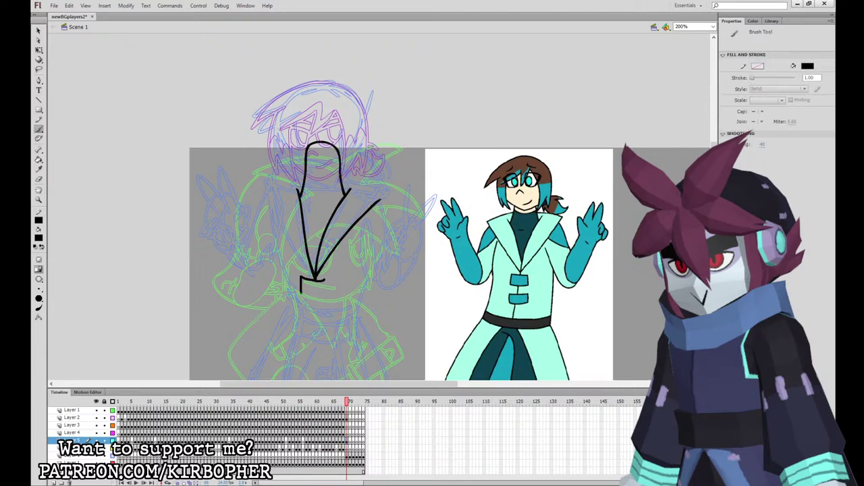
mouse_move(326, 280)
mouse_down()
mouse_move(302, 301)
mouse_move(311, 316)
mouse_move(326, 312)
mouse_move(330, 301)
mouse_move(285, 318)
mouse_move(358, 318)
mouse_up()
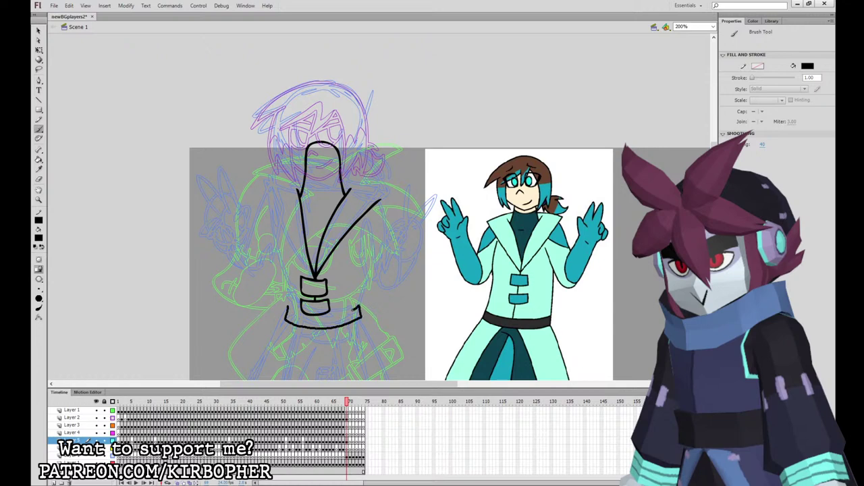
Ink the sleeve beneath the diagonal lapel and both sides of the upturned collar, redoing the sleeve stroke that misses.
mouse_move(286, 308)
mouse_down()
mouse_move(327, 314)
mouse_move(375, 258)
mouse_move(380, 196)
mouse_up()
key(ctrl+z)
mouse_move(362, 236)
mouse_down()
mouse_move(376, 281)
mouse_move(398, 272)
mouse_move(382, 203)
mouse_up()
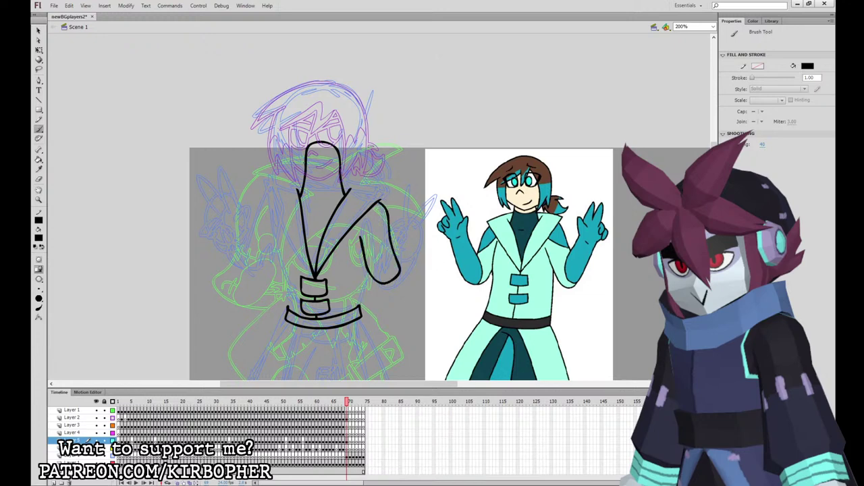
mouse_move(297, 164)
mouse_down()
mouse_move(263, 182)
mouse_move(315, 279)
mouse_up()
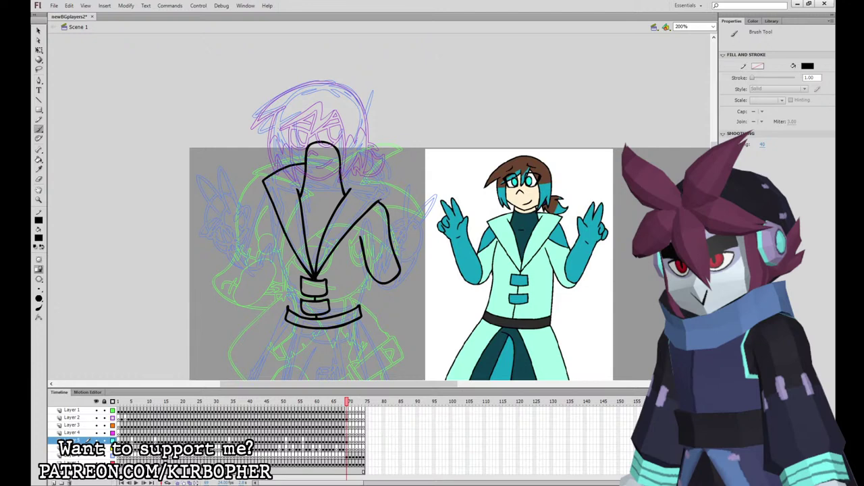
drag(389, 200, 342, 161)
Ink the other sleeve, the coat's sides down to the belt and the sleeve openings across both upper arms.
mouse_move(263, 201)
mouse_down()
mouse_move(247, 245)
mouse_move(247, 273)
mouse_up()
mouse_move(276, 247)
mouse_down()
mouse_move(279, 234)
mouse_move(288, 308)
mouse_up()
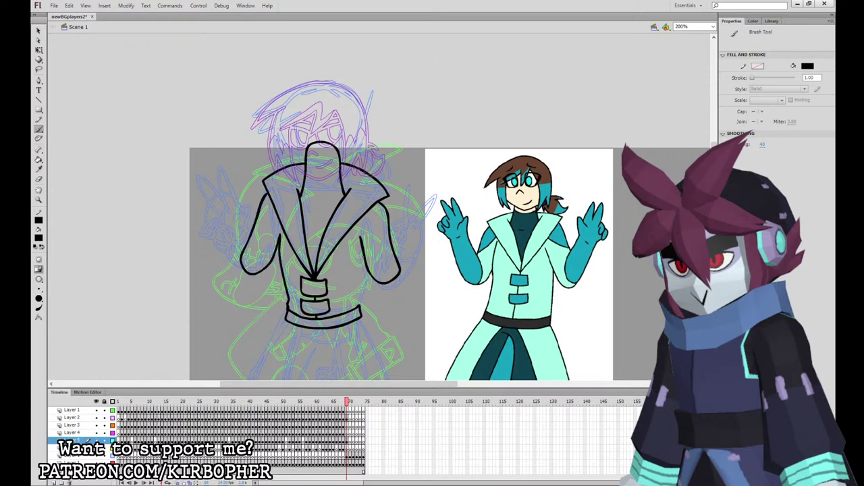
drag(358, 259, 364, 297)
key(ctrl+z)
drag(253, 233, 277, 217)
mouse_move(363, 216)
mouse_down()
mouse_move(392, 253)
mouse_move(369, 228)
mouse_up()
key(ctrl+z)
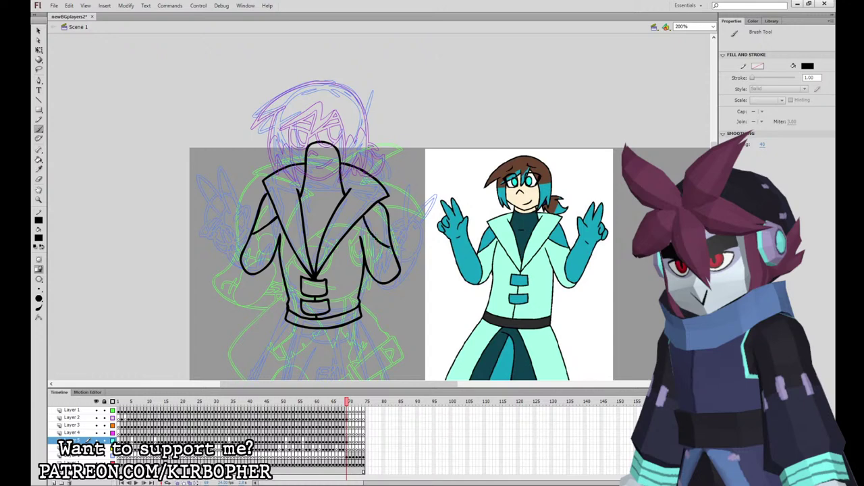
Ink both long coattails below the belt, tapering to points at the hem, redoing the first one wider.
drag(526, 272, 517, 126)
drag(454, 152, 464, 134)
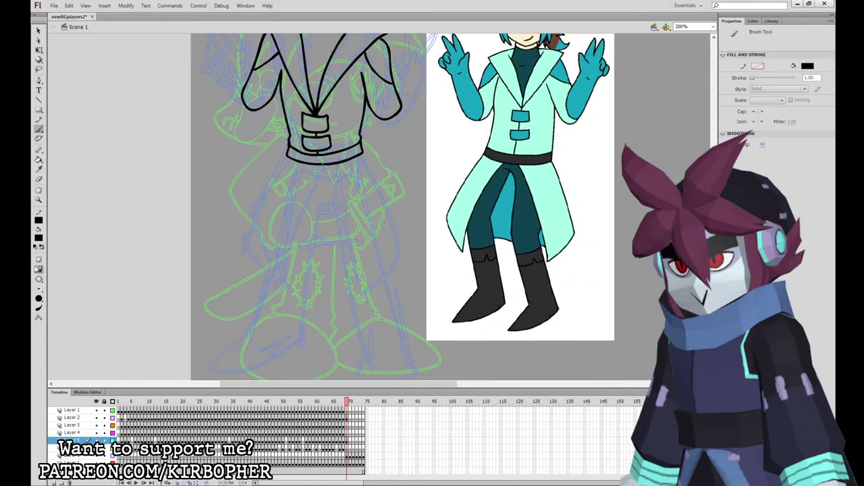
mouse_move(323, 164)
mouse_down()
mouse_move(358, 318)
mouse_move(394, 291)
mouse_move(385, 199)
mouse_up()
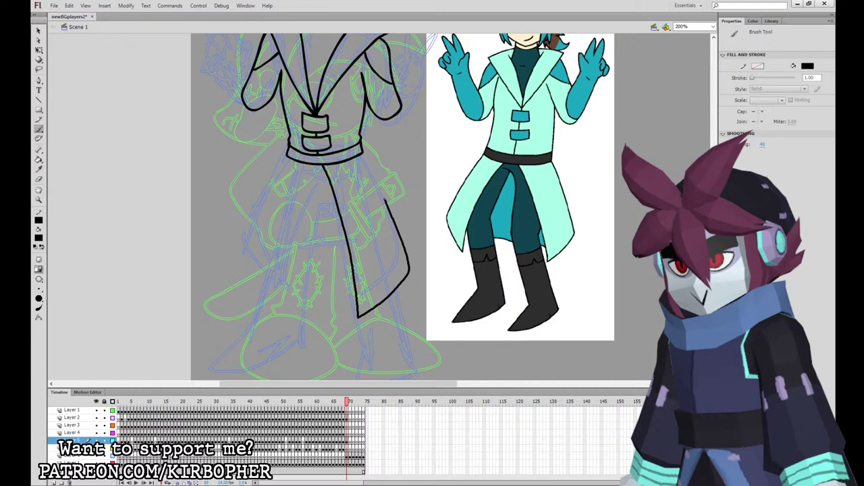
key(ctrl+z)
mouse_move(323, 164)
mouse_down()
mouse_move(356, 305)
mouse_move(419, 277)
mouse_move(363, 152)
mouse_up()
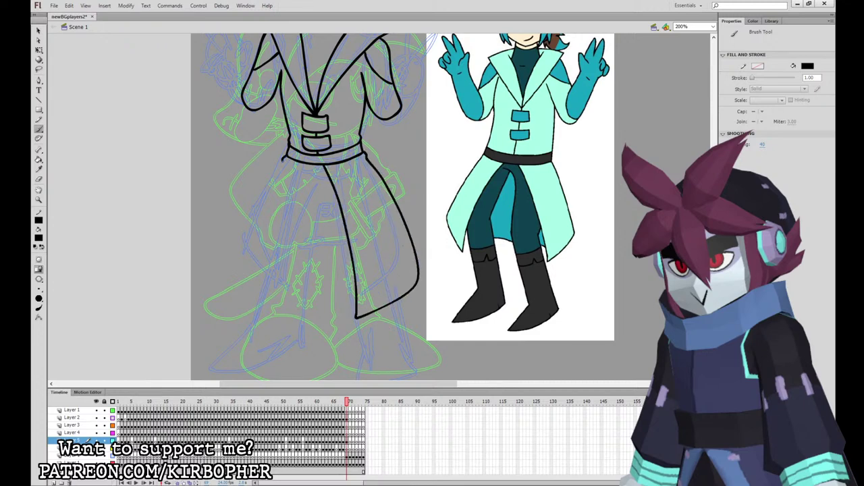
mouse_move(283, 162)
mouse_down()
mouse_move(238, 278)
mouse_move(283, 318)
mouse_move(314, 166)
mouse_up()
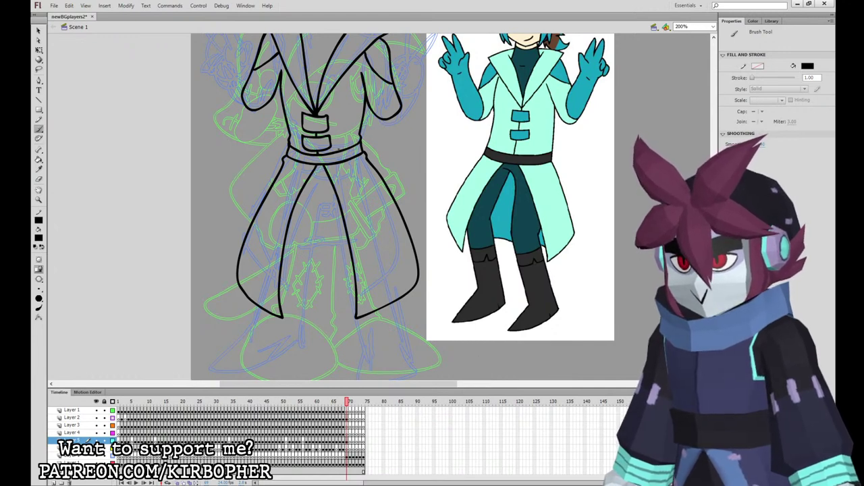
Ink the notched cuffs of both boots in black at frame 69 on the next layer down, redoing strokes that miss.
click(348, 439)
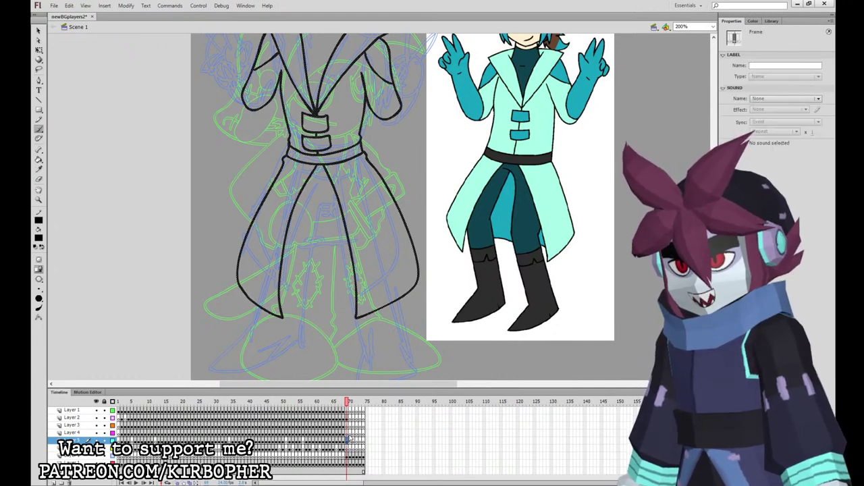
click(348, 447)
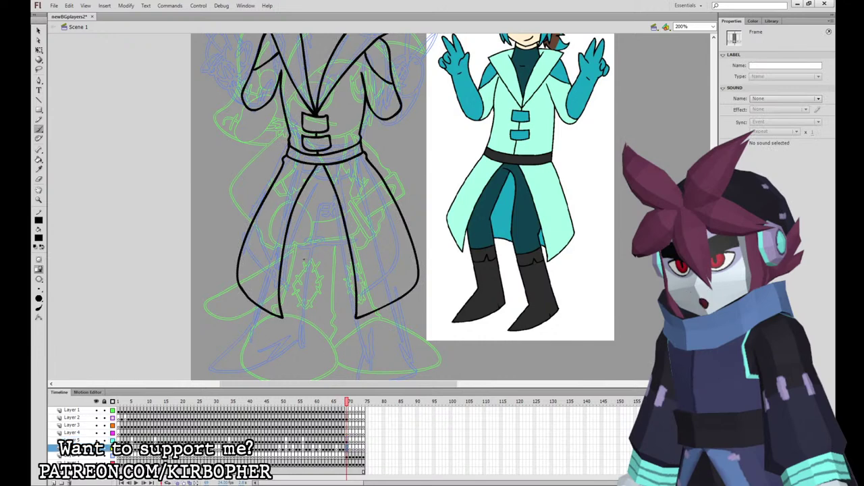
drag(310, 254, 266, 270)
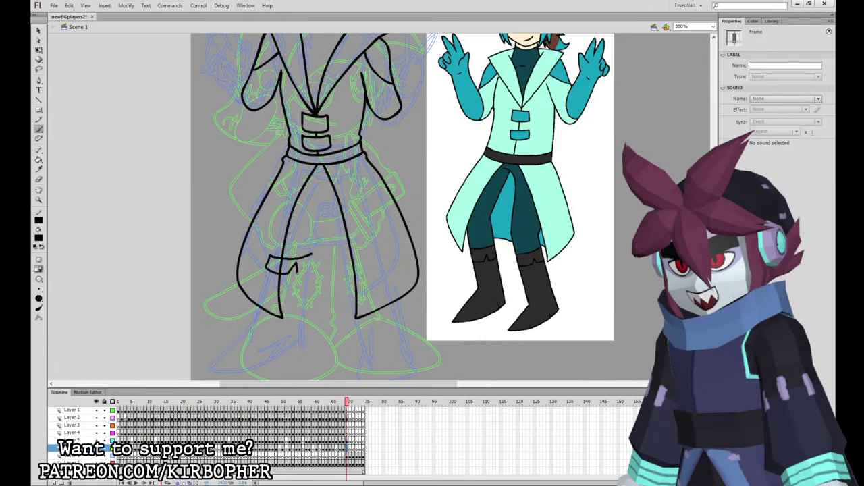
key(b)
mouse_move(314, 251)
mouse_down()
mouse_move(276, 249)
mouse_move(266, 268)
mouse_move(316, 252)
mouse_up()
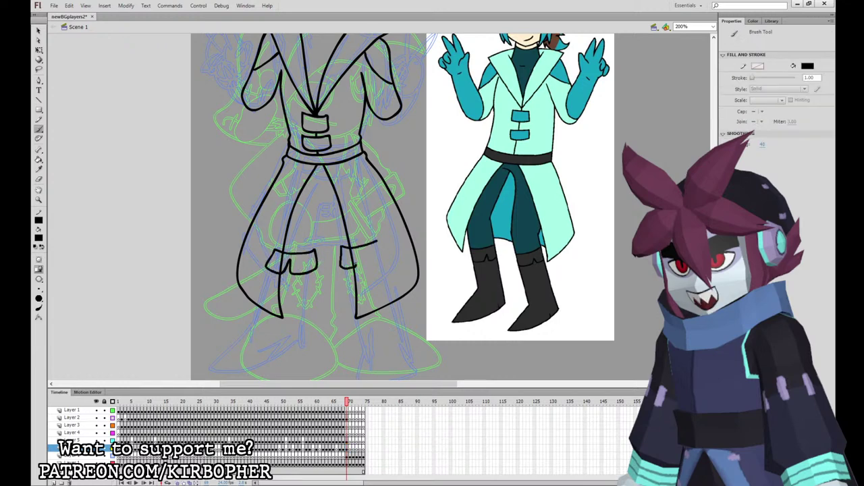
mouse_move(377, 264)
mouse_down()
mouse_move(376, 241)
mouse_move(341, 251)
mouse_move(377, 242)
mouse_up()
key(ctrl+z)
key(ctrl+z)
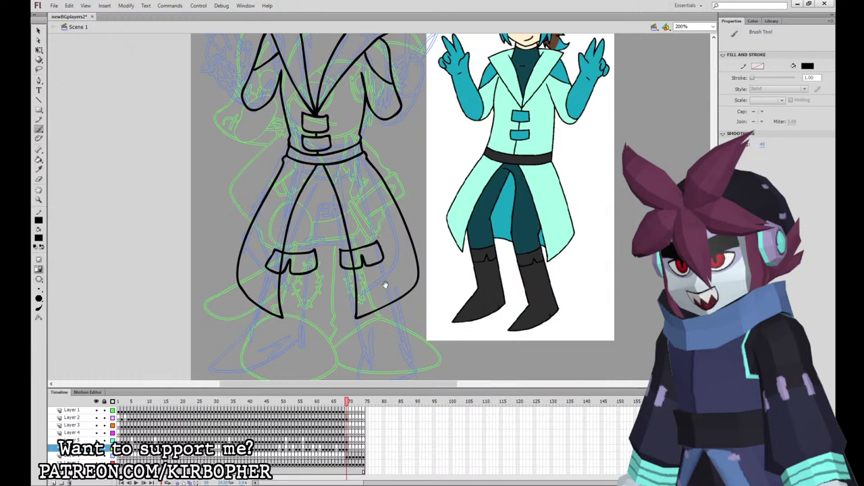
drag(386, 285, 382, 265)
Ink the shafts and pointed feet of both boots below their cuffs, redoing strokes that miss.
mouse_move(265, 249)
mouse_down()
mouse_move(231, 327)
mouse_move(238, 349)
mouse_move(289, 318)
mouse_move(304, 256)
mouse_move(218, 348)
mouse_move(304, 312)
mouse_move(307, 251)
mouse_move(342, 266)
mouse_move(352, 315)
mouse_move(382, 360)
mouse_up()
key(ctrl+z)
key(ctrl+z)
mouse_move(343, 247)
mouse_down()
mouse_move(351, 340)
mouse_move(398, 355)
mouse_move(376, 240)
mouse_up()
Ink the trouser legs from the waist down to the boot cuffs and the coat's back hem between them.
key(space)
drag(442, 228, 438, 263)
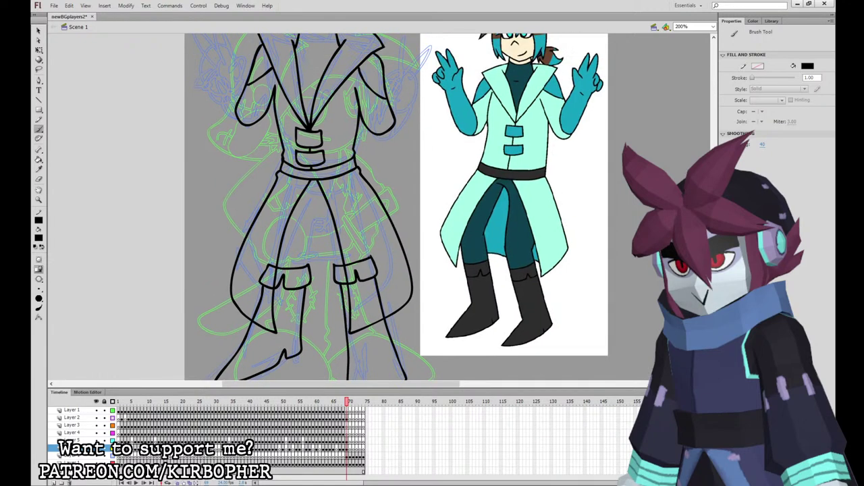
mouse_move(369, 255)
mouse_down()
mouse_move(351, 170)
mouse_move(284, 171)
mouse_move(271, 264)
mouse_up()
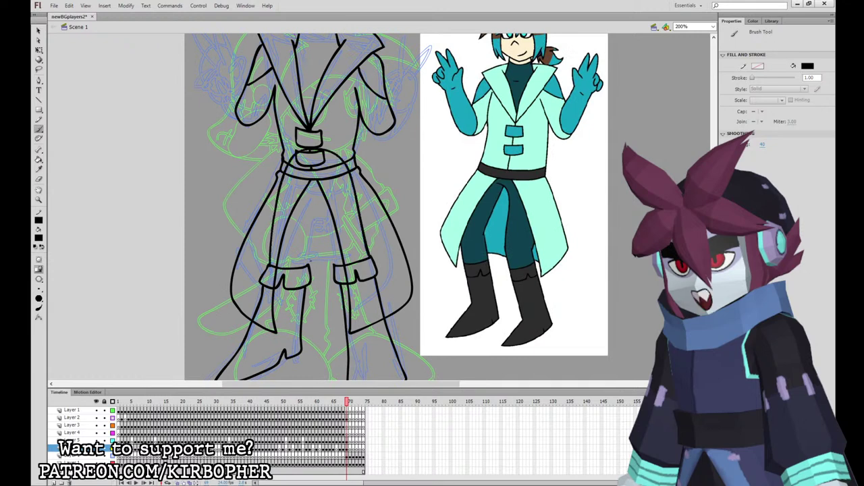
mouse_move(317, 200)
mouse_down()
mouse_move(334, 265)
mouse_move(309, 208)
mouse_move(305, 267)
mouse_up()
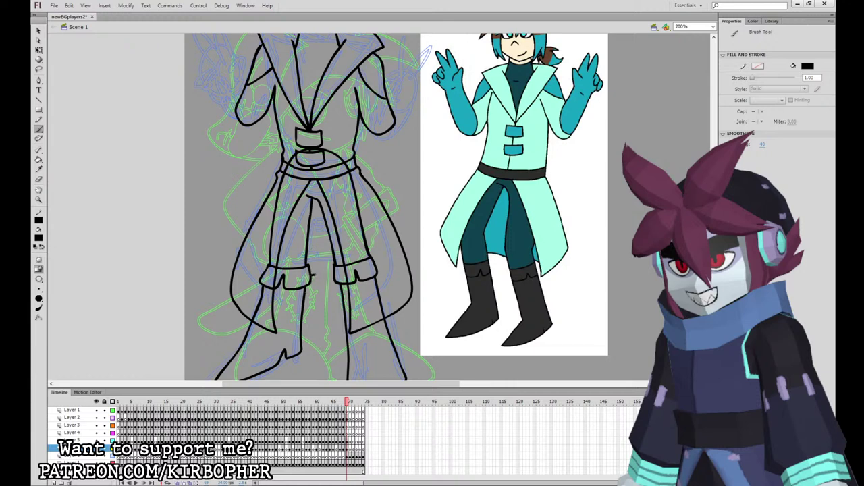
Fill the coat's collar, sleeves, torso and both coattails with the mint colour sampled from the reference.
drag(485, 285, 495, 411)
drag(528, 327, 517, 344)
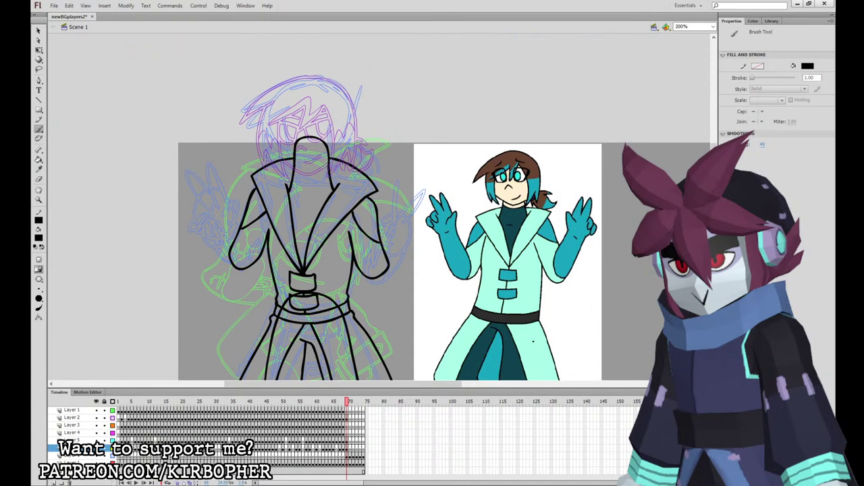
click(39, 170)
click(495, 254)
click(322, 225)
click(285, 202)
click(278, 258)
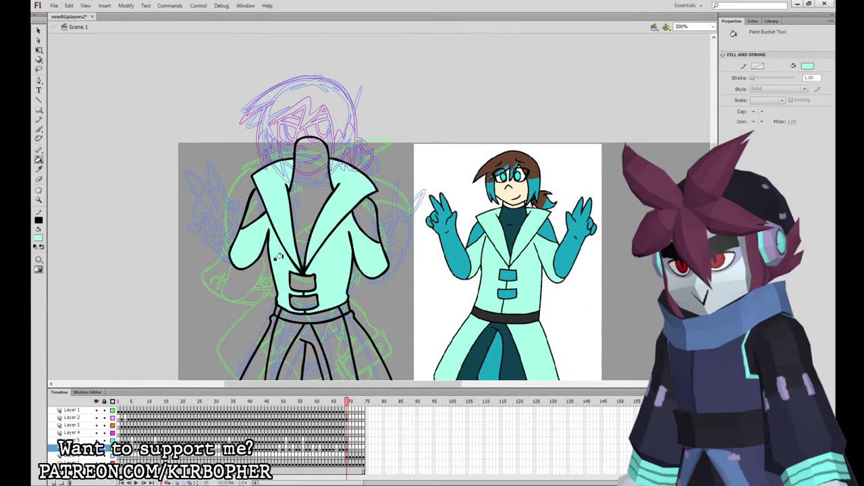
scroll(278, 257, down, 4)
click(270, 260)
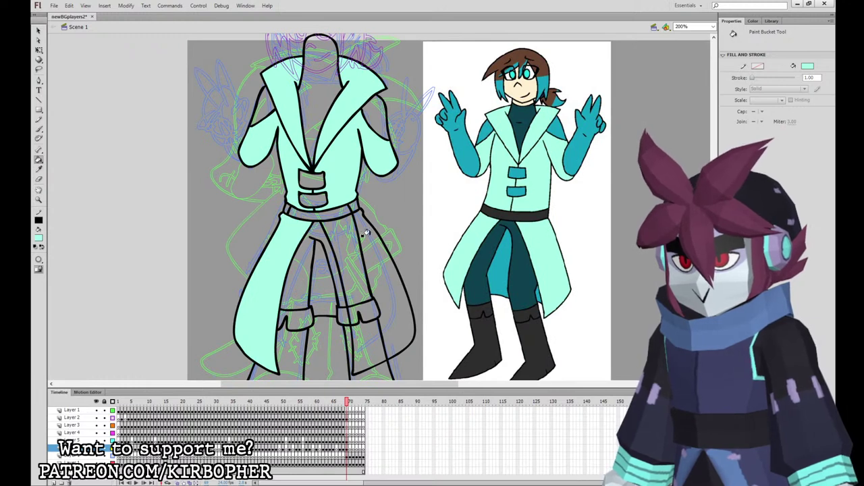
click(365, 233)
Fill the belt, both boots and their cuffs with the dark grey sampled from the reference.
key(i)
click(316, 213)
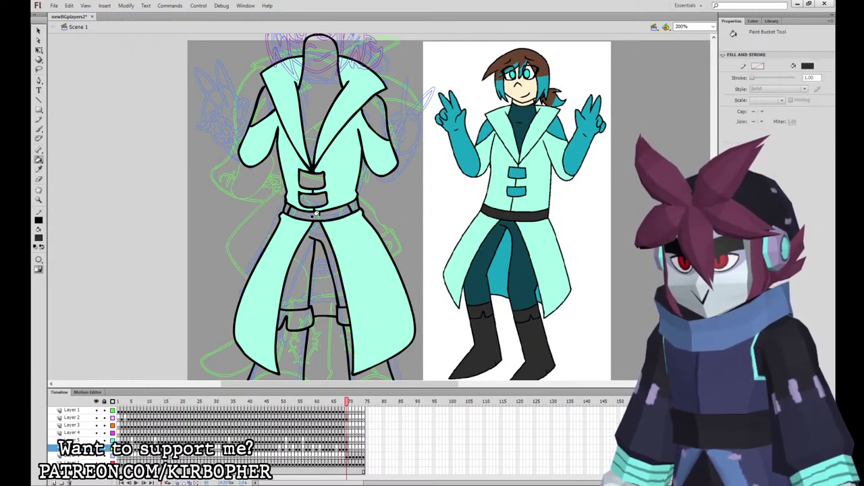
click(316, 213)
key(ctrl+z)
click(341, 215)
click(298, 337)
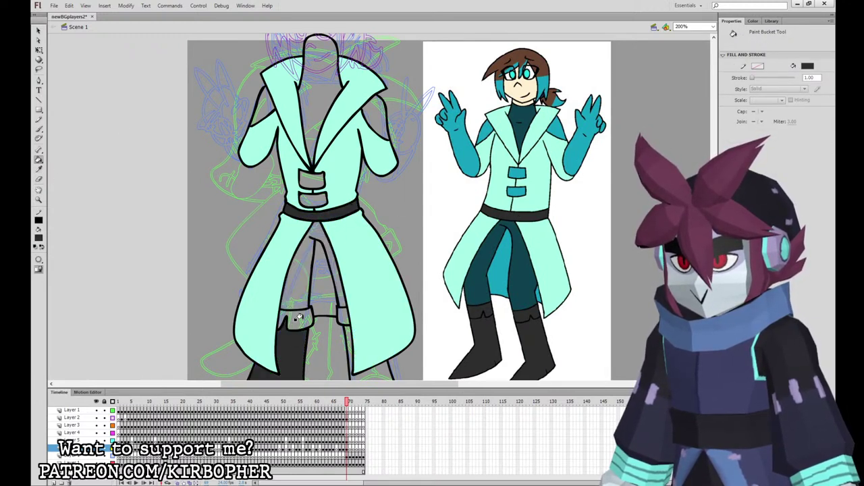
click(343, 311)
Fill the turtleneck and trouser legs with the reference's dark teal.
key(v)
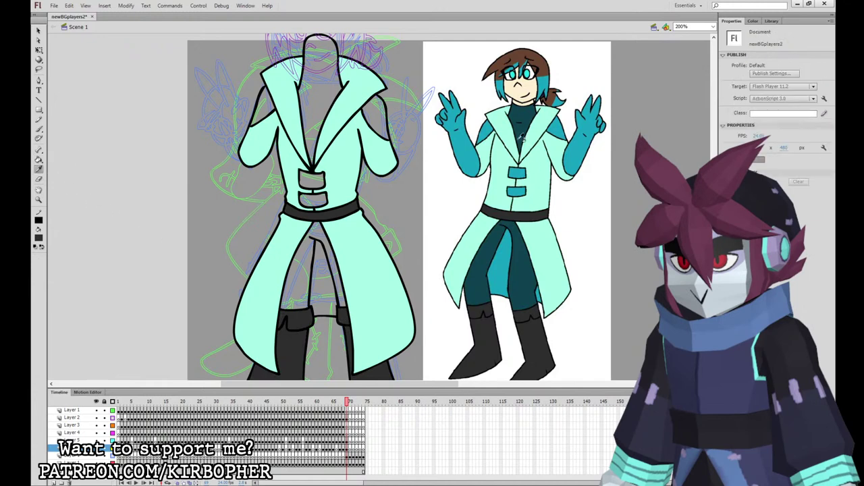
click(522, 120)
click(318, 132)
click(313, 201)
click(303, 237)
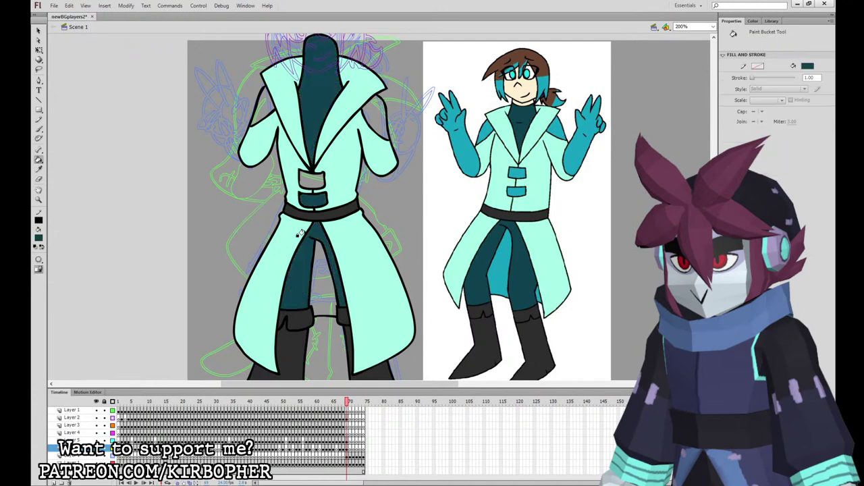
Fill both upper arms, the two chest clasps and the coat lining between the legs with the reference's bright teal.
click(40, 170)
click(470, 150)
click(261, 106)
click(368, 118)
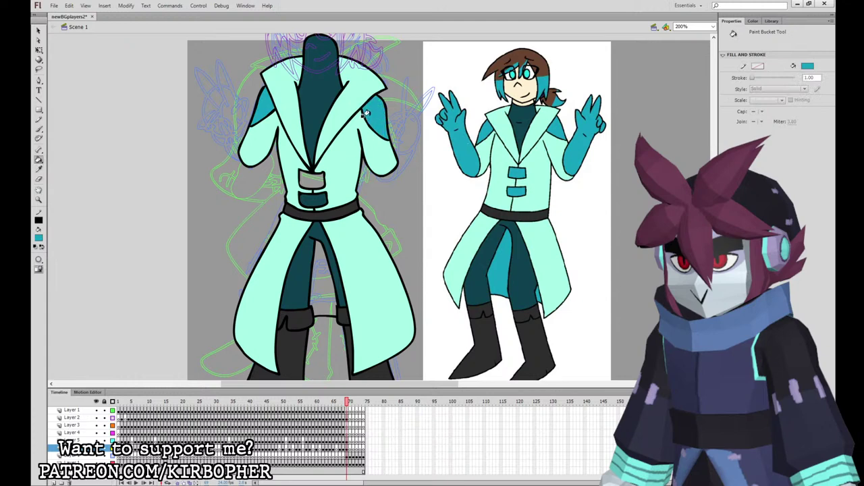
click(312, 180)
key(ctrl+z)
click(318, 199)
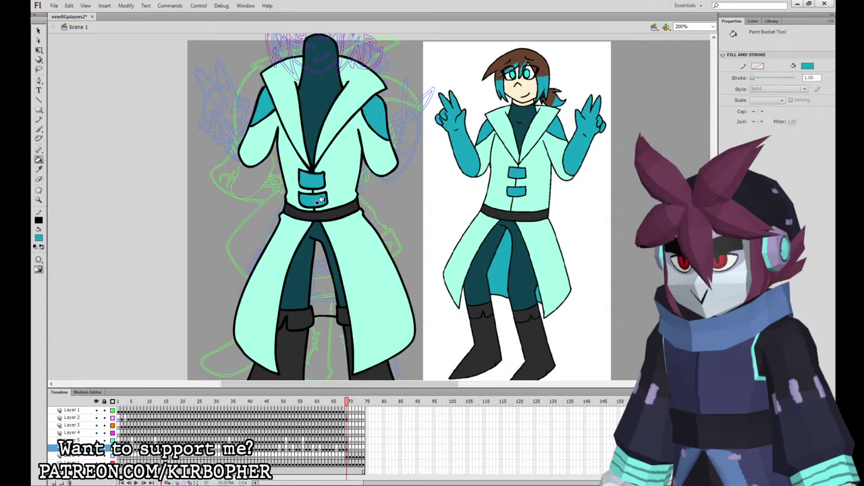
click(314, 279)
Show Layer 2's head artwork in full colour instead of outlines above the coloured body on frame 69.
drag(447, 246, 461, 344)
click(38, 128)
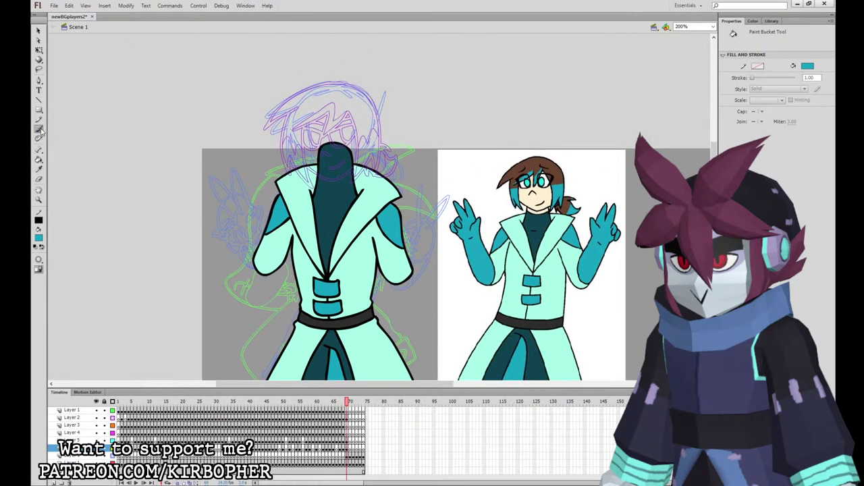
click(52, 272)
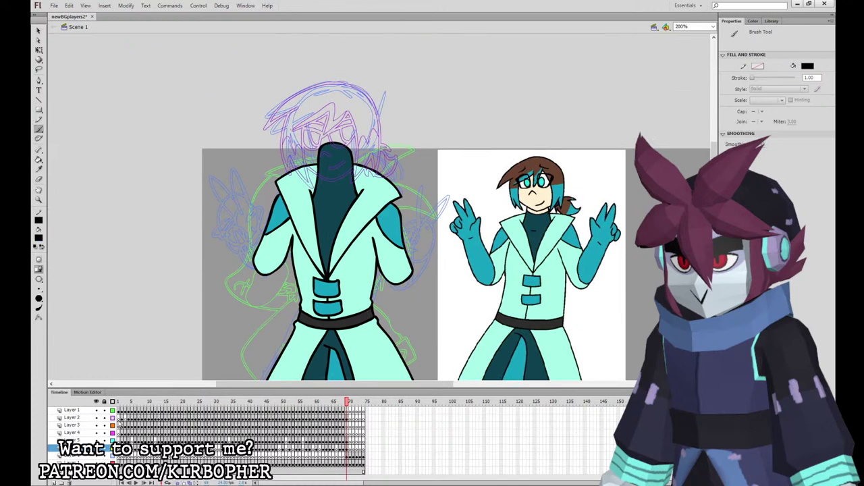
click(112, 418)
click(349, 429)
click(348, 449)
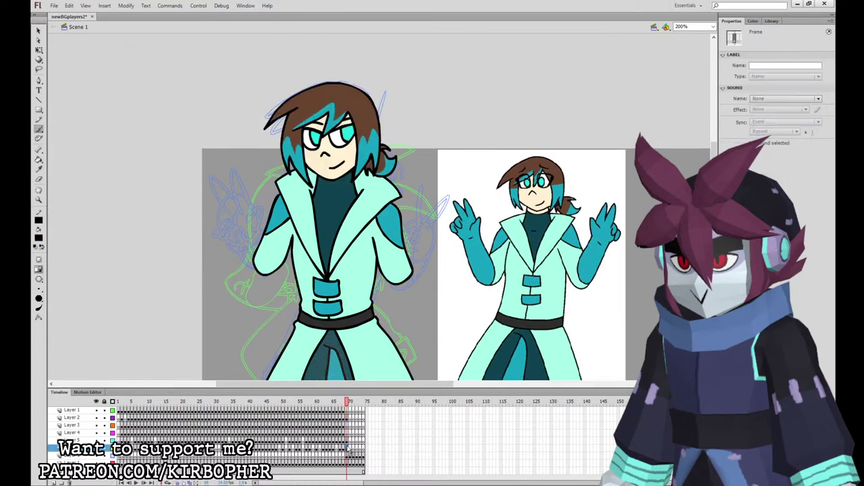
Ink the raised left-side forearm and two-finger peace-sign hand in black on Layer 3, following the sketch and redoing poor strokes.
click(349, 425)
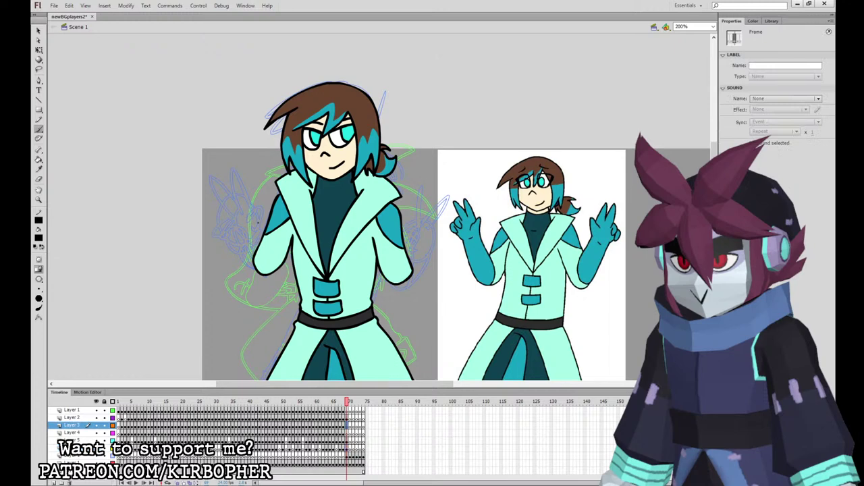
mouse_move(258, 234)
mouse_down()
mouse_move(248, 200)
mouse_move(235, 212)
mouse_move(217, 198)
mouse_move(230, 220)
mouse_up()
mouse_move(250, 177)
mouse_down()
mouse_move(225, 215)
mouse_move(239, 236)
mouse_up()
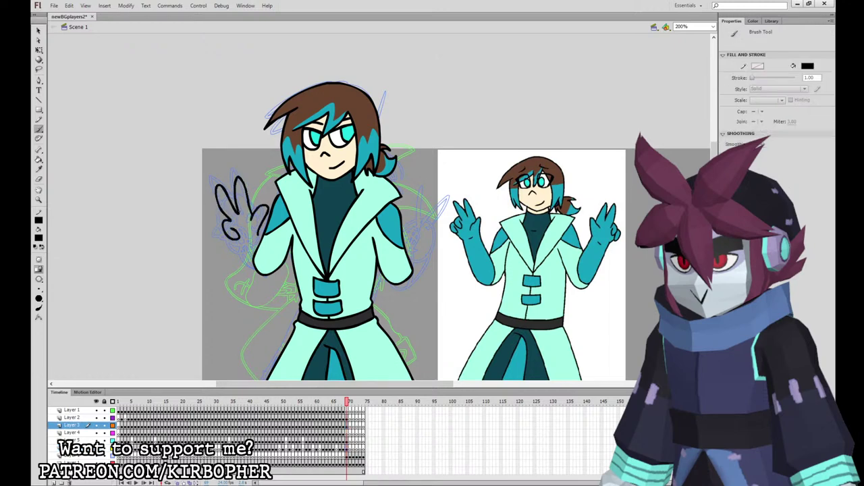
key(ctrl+z)
key(ctrl+z)
key(ctrl+z)
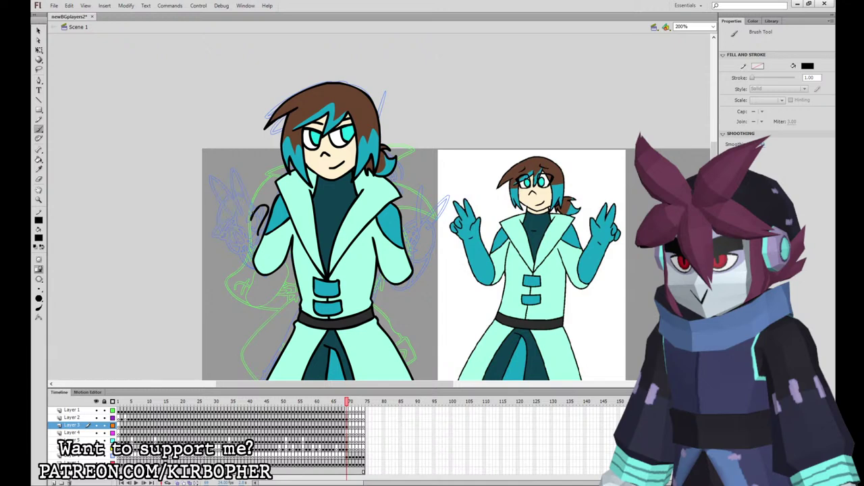
mouse_move(248, 195)
mouse_down()
mouse_move(236, 214)
mouse_move(220, 190)
mouse_move(246, 197)
mouse_move(234, 181)
mouse_move(237, 215)
mouse_move(214, 186)
mouse_move(237, 242)
mouse_up()
key(ctrl+z)
key(ctrl+z)
key(ctrl+z)
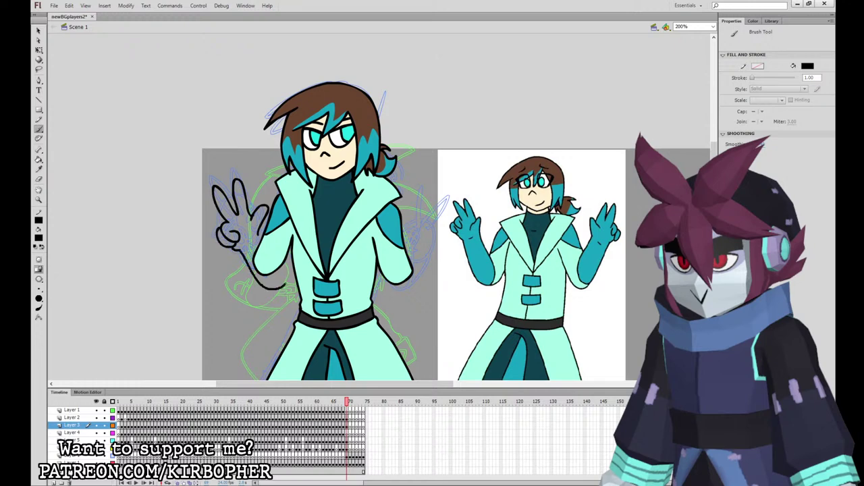
drag(285, 286, 259, 233)
key(ctrl+z)
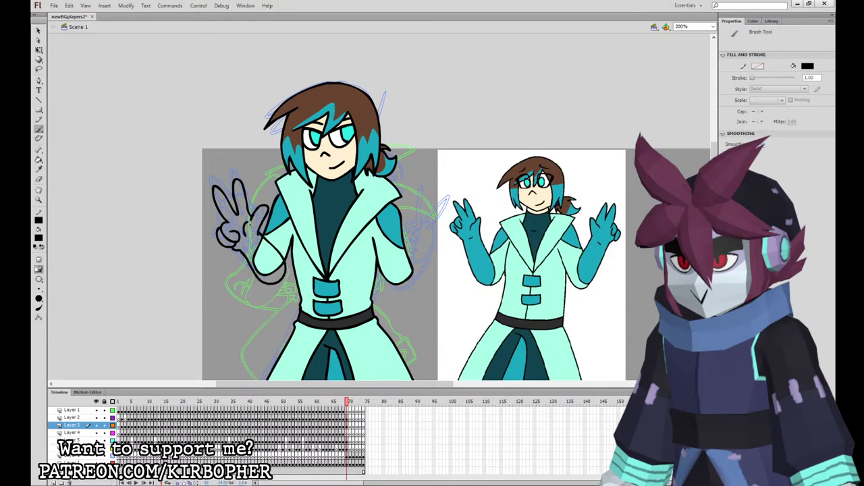
Nudge the inked forearm and hand outward to line up with the sleeve cuff, and fill them with bright teal.
key(q)
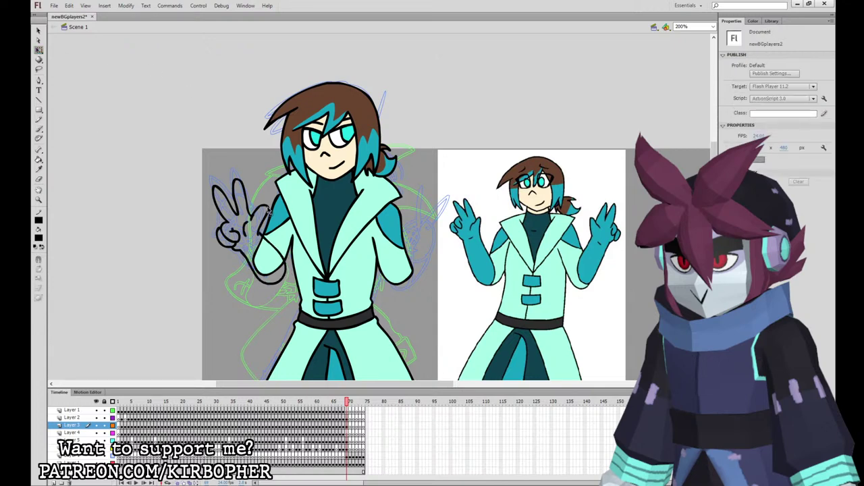
click(269, 211)
drag(269, 212, 263, 204)
click(91, 179)
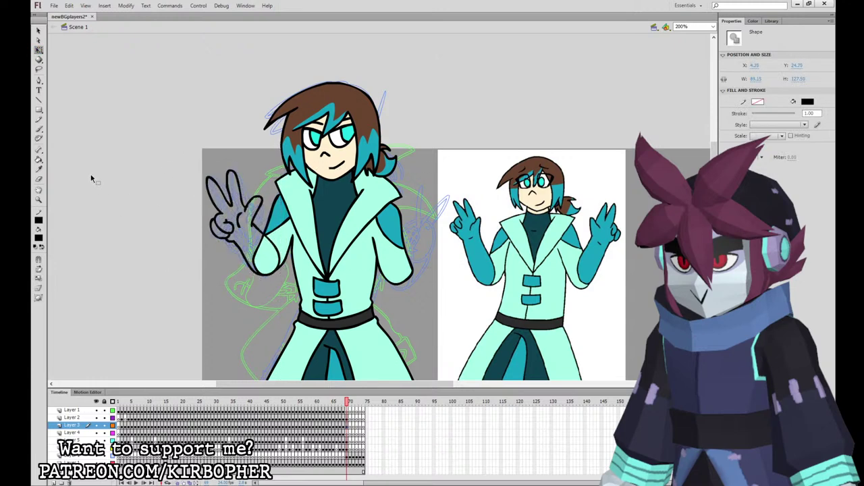
click(91, 179)
key(k)
click(240, 231)
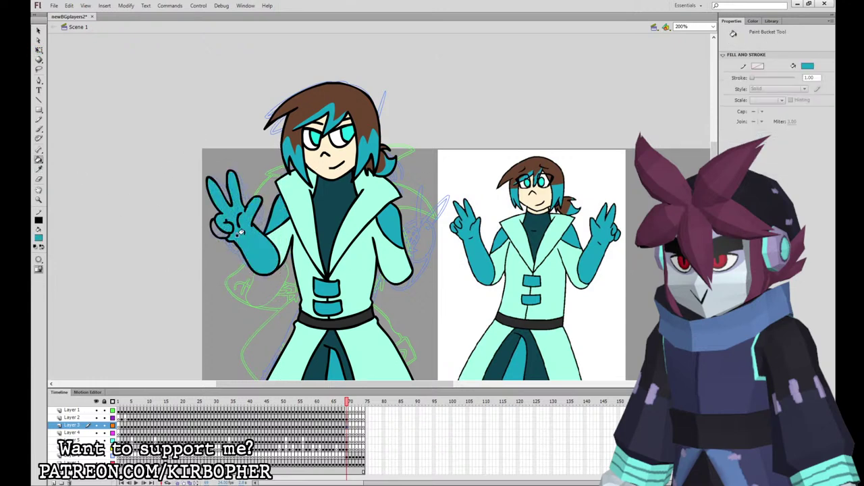
Convert the head artwork on Layer 2 into a graphic symbol named 0backer163_game1.
click(38, 50)
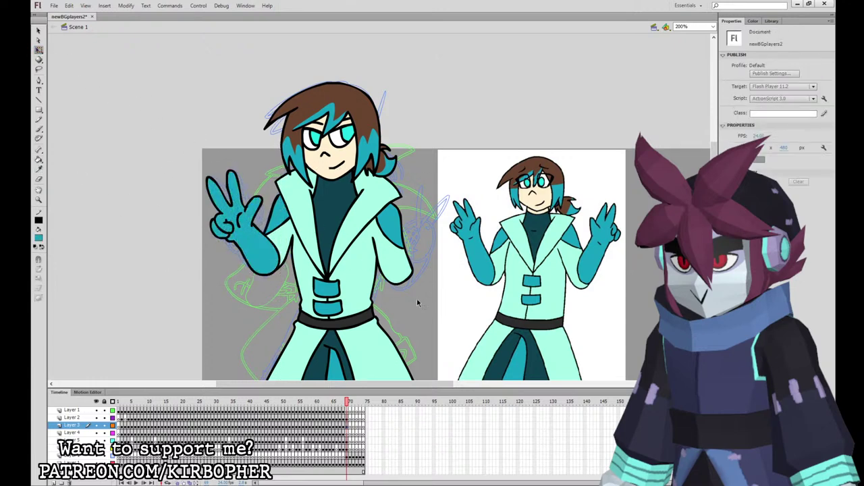
click(348, 417)
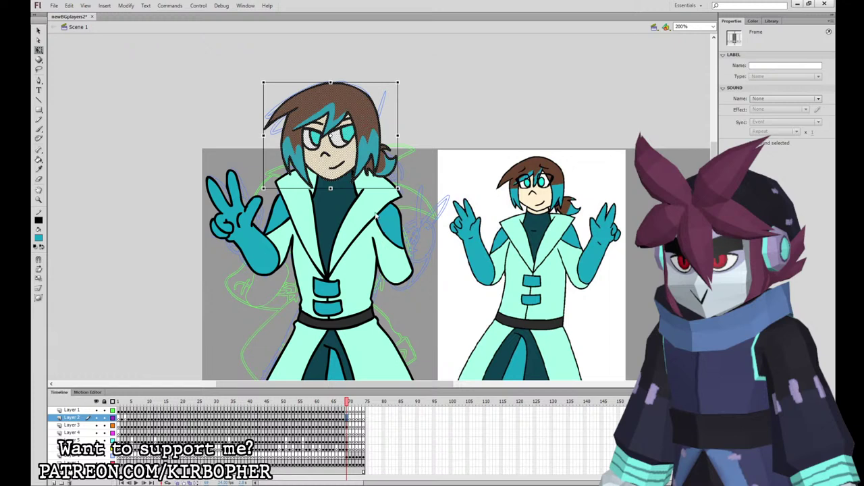
key(F8)
Convert the forearm and hand on Layer 3 into the graphic symbol 0backer163_game2 and set its pivot point at the elbow.
click(347, 425)
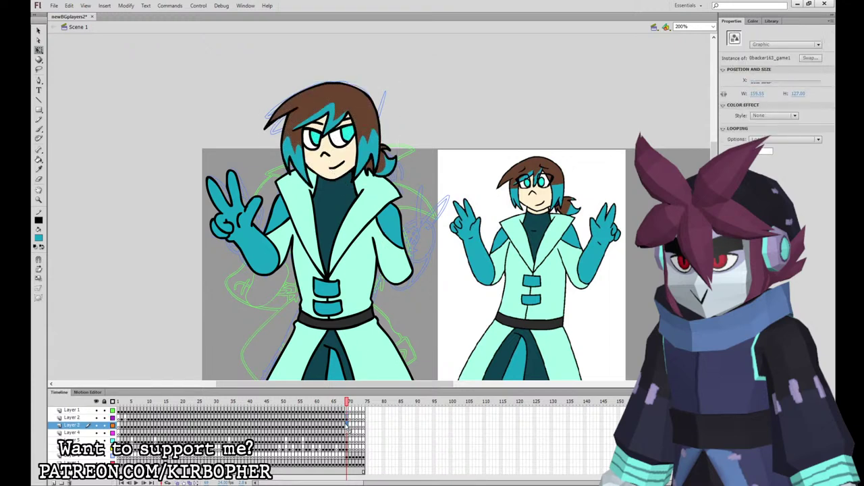
click(348, 425)
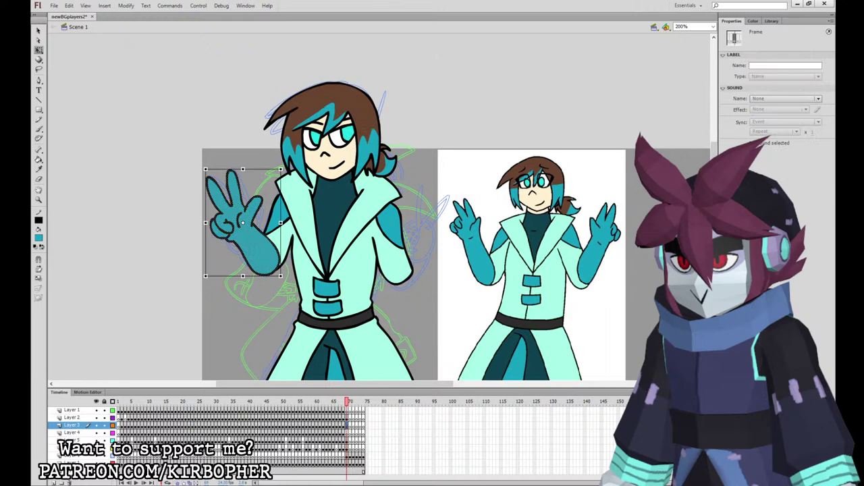
key(F8)
drag(243, 223, 273, 265)
Place a horizontally flipped copy of the forearm symbol on Layer 4 and position it at the opposite sleeve.
click(348, 433)
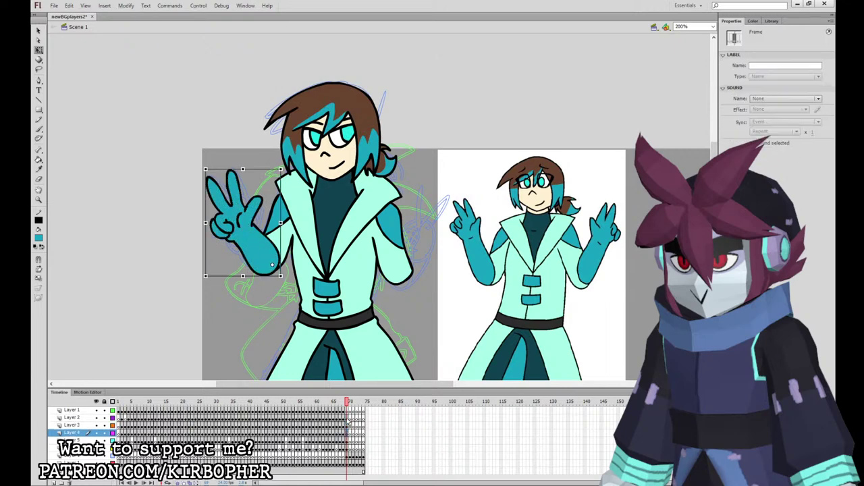
click(126, 6)
click(290, 214)
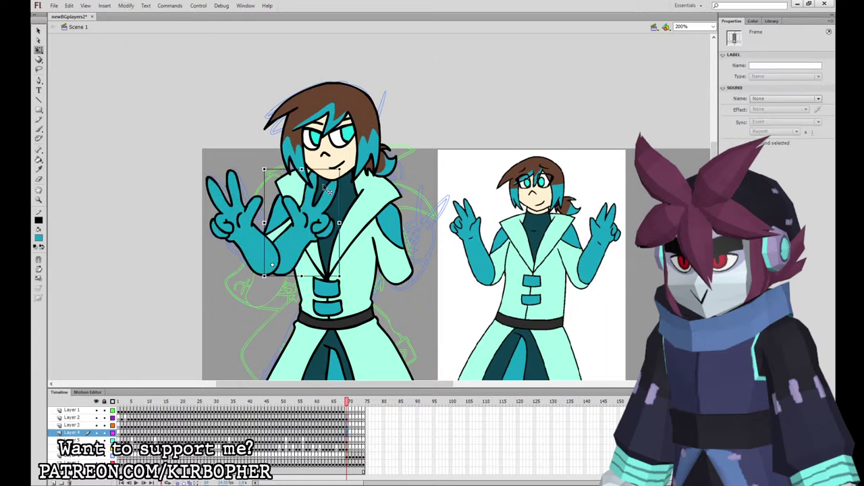
drag(305, 218, 428, 228)
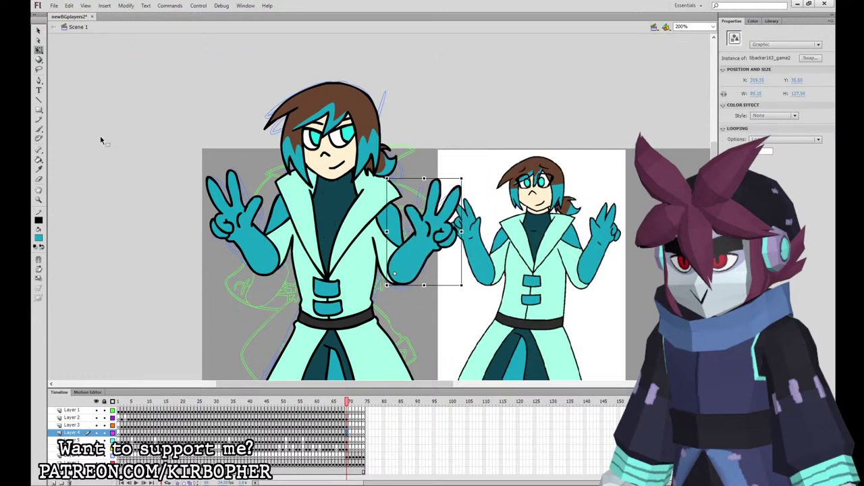
Draw a black turtleneck edge across the neck on the coat layer and fill the exposed neck with the face's skin tone.
click(38, 128)
click(52, 272)
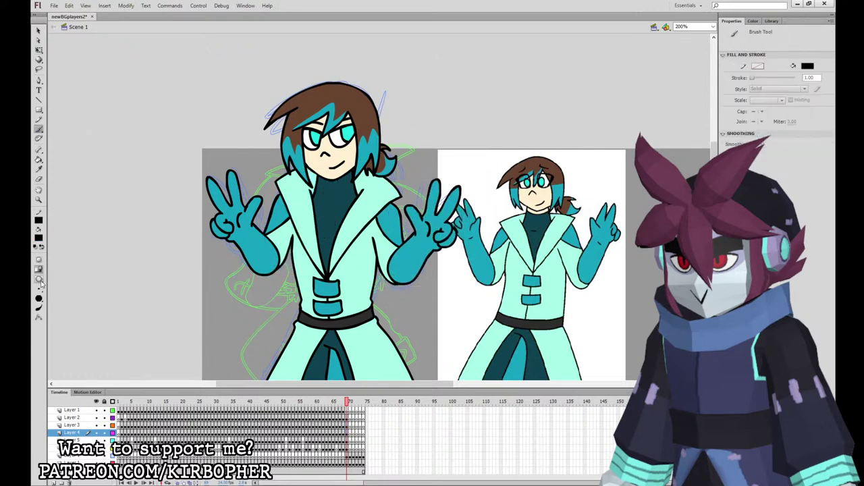
click(349, 438)
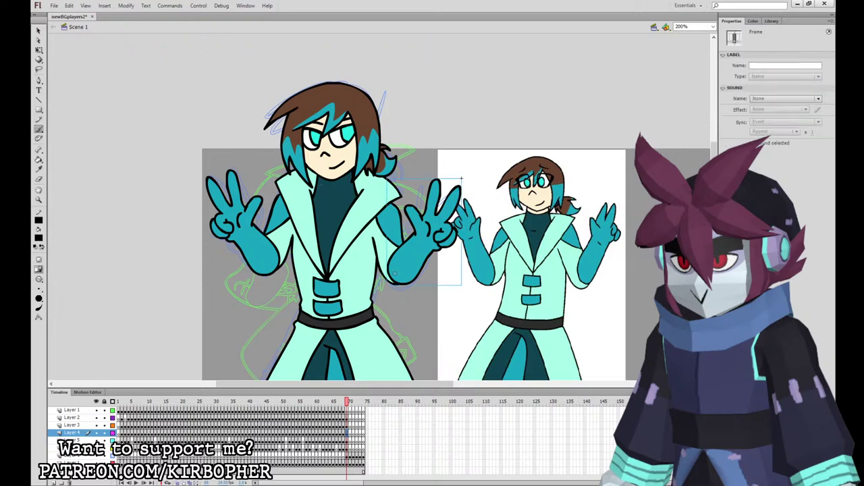
click(349, 440)
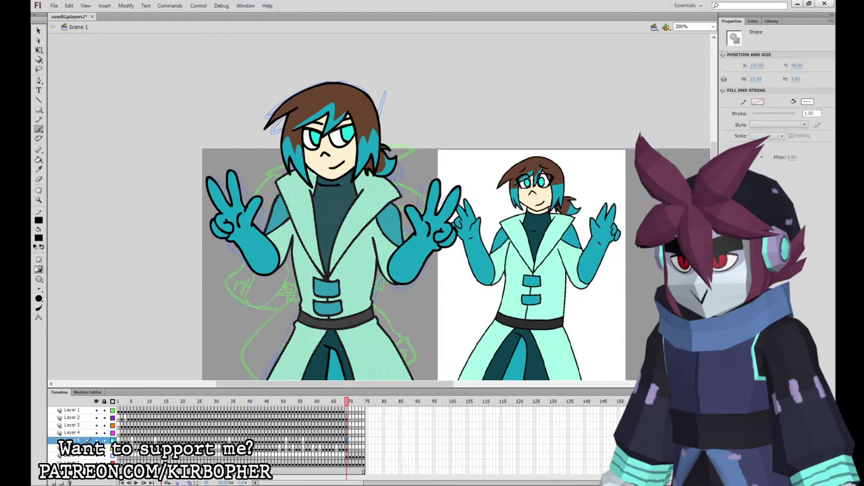
click(101, 188)
click(346, 155)
click(343, 185)
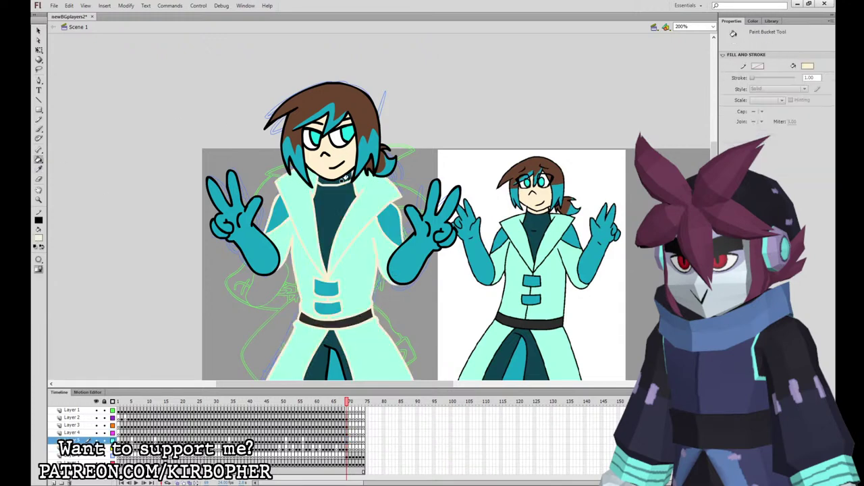
key(ctrl+z)
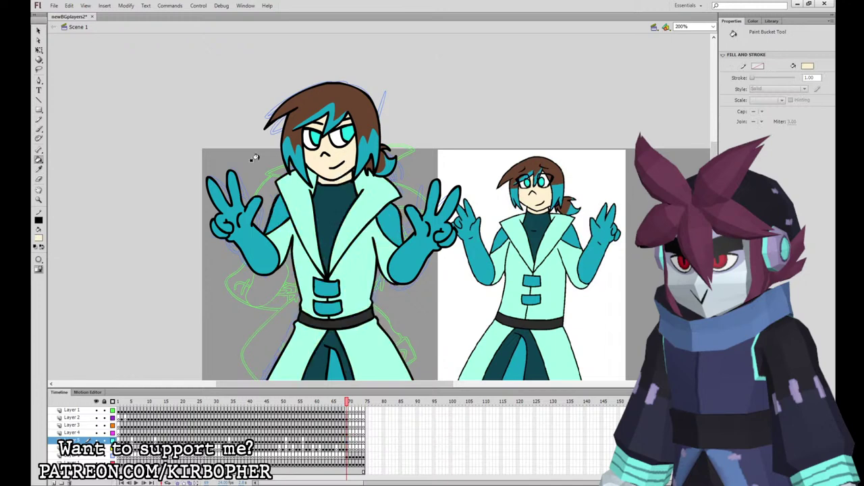
click(39, 130)
click(39, 269)
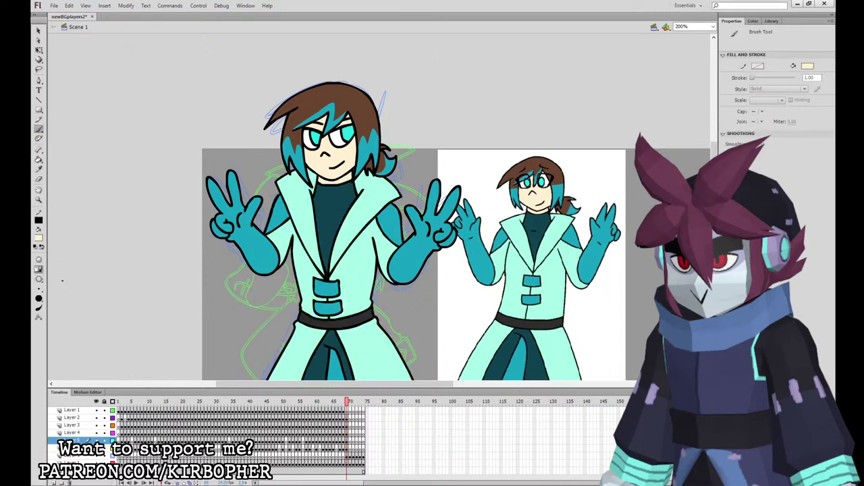
Convert the coat and torso artwork on the layer below Layer 4 into the graphic symbol 0backer163_game4.
click(39, 49)
click(349, 432)
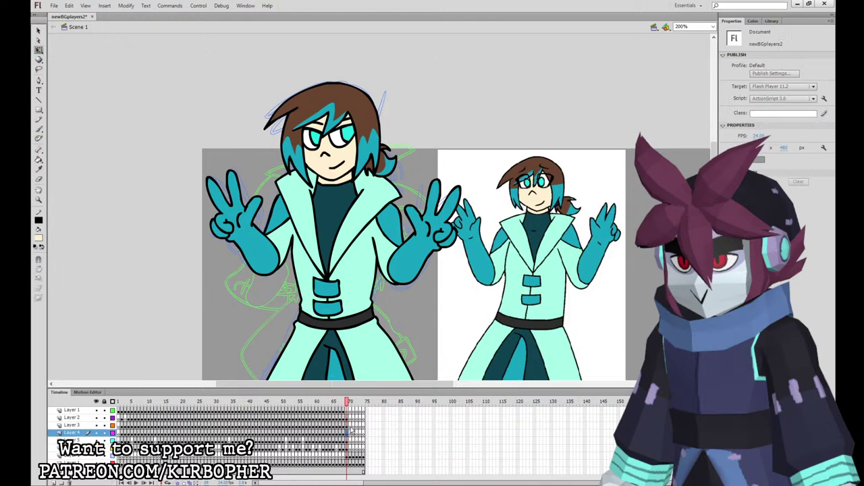
click(351, 439)
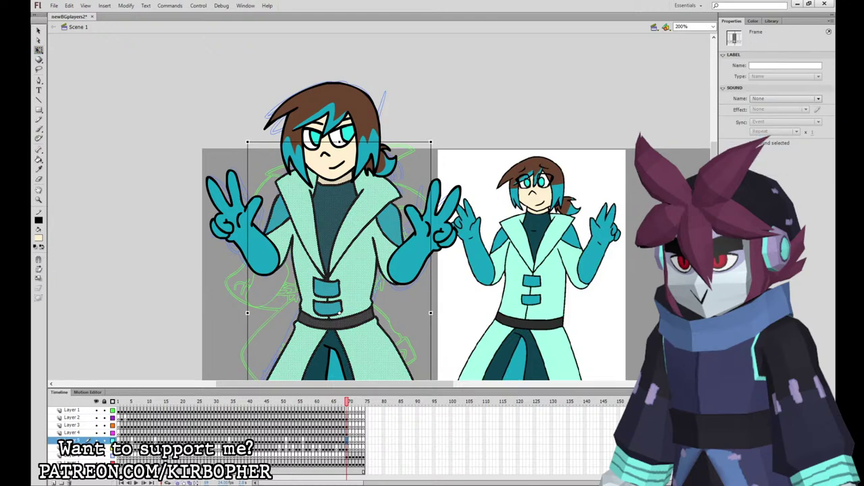
key(F8)
click(350, 446)
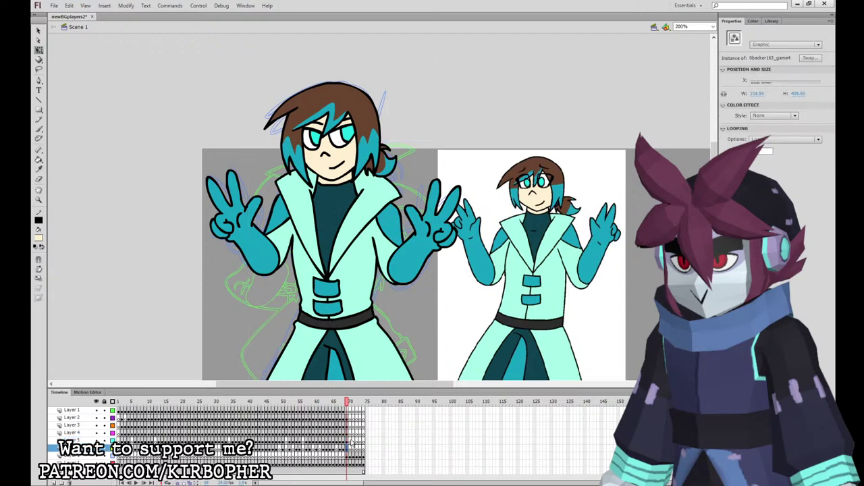
Delete the blue sketch at frame 69 and select the finished character's body-part frames across their layers.
click(352, 442)
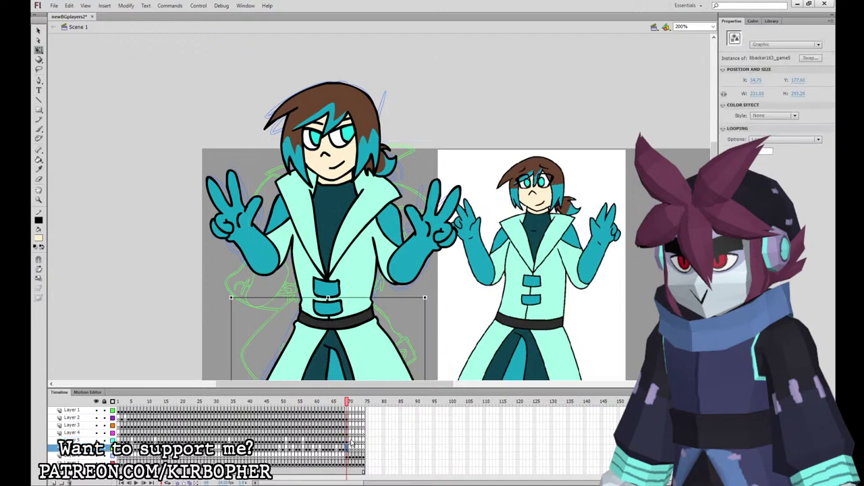
key(ctrl+1)
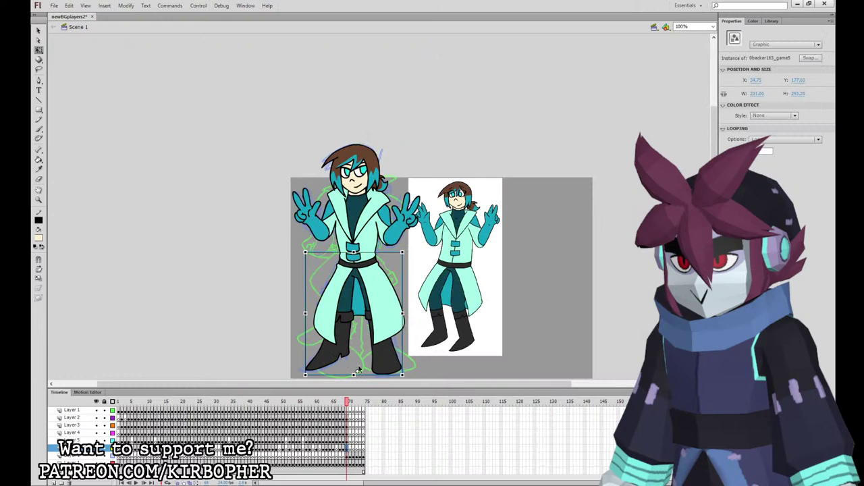
key(ctrl+minus)
click(349, 458)
key(Delete)
drag(348, 449, 348, 418)
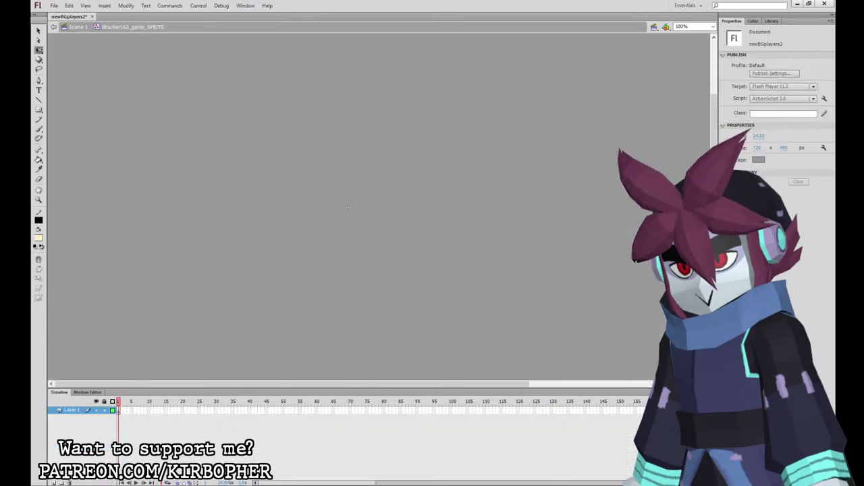
Paste the character's frames into the 0backer163_game_SPRITE symbol and extend all layers to frame 32.
right_click(118, 411)
click(166, 310)
drag(222, 410, 223, 448)
key(F5)
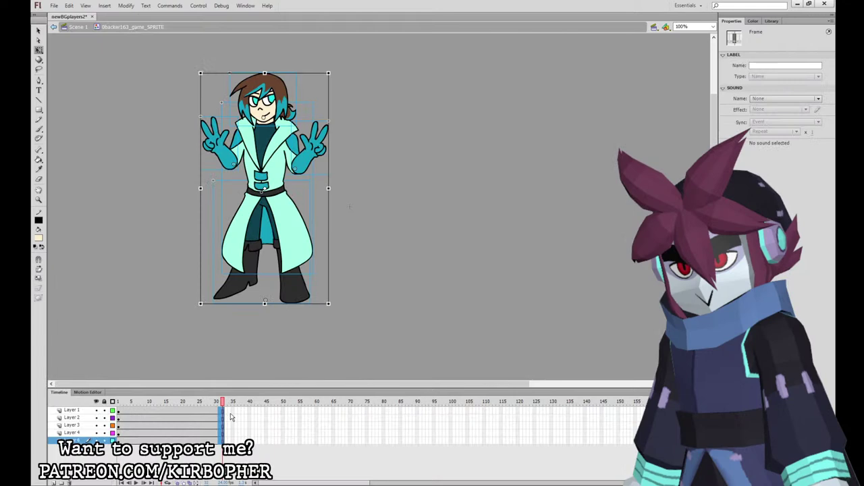
Add keyframes on all five layers at frames 33 and 17.
drag(226, 411, 227, 457)
key(F6)
drag(169, 441, 172, 408)
key(F6)
key(F6)
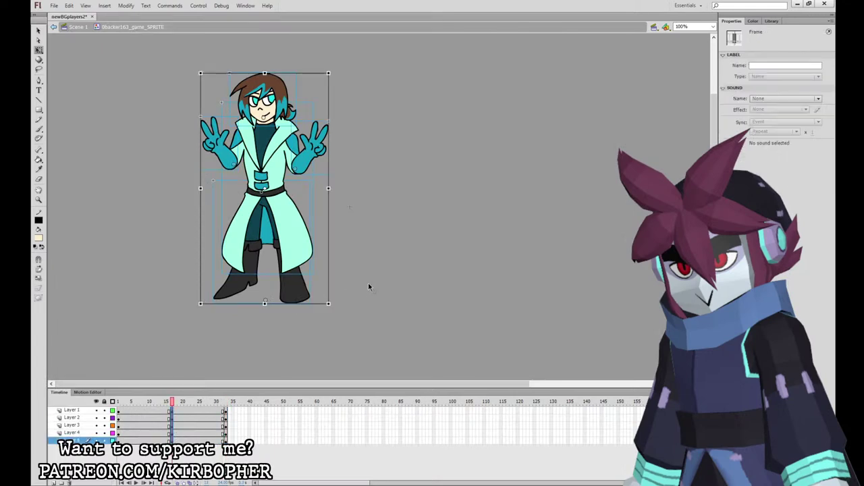
At frame 17, squash the legs slightly downward and rotate the forearm on the ponytail side slightly outward.
click(368, 282)
click(304, 232)
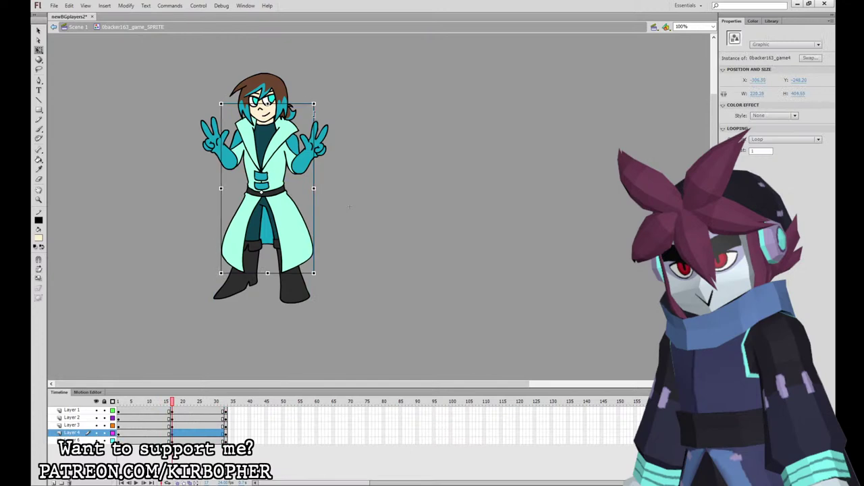
click(295, 278)
drag(263, 181, 264, 185)
click(305, 162)
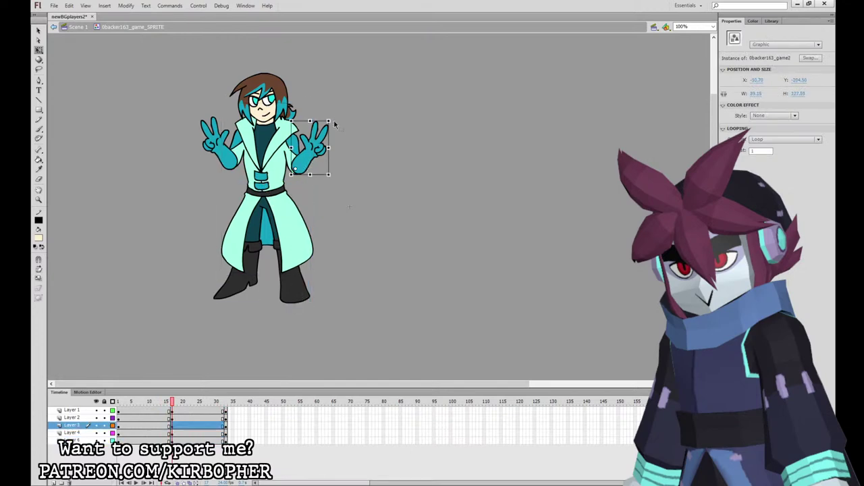
drag(333, 122, 335, 124)
At frame 17, rotate the other forearm outward, tilt the head slightly, and lower the upper body parts a little.
click(229, 147)
click(217, 133)
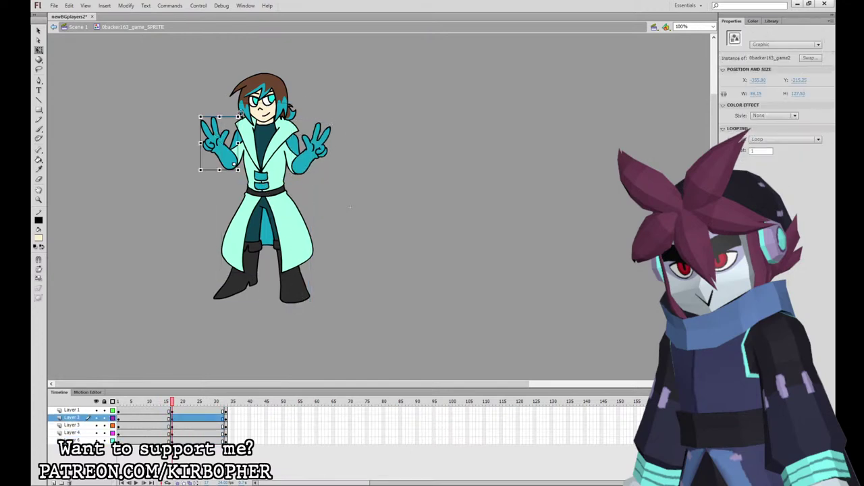
click(262, 91)
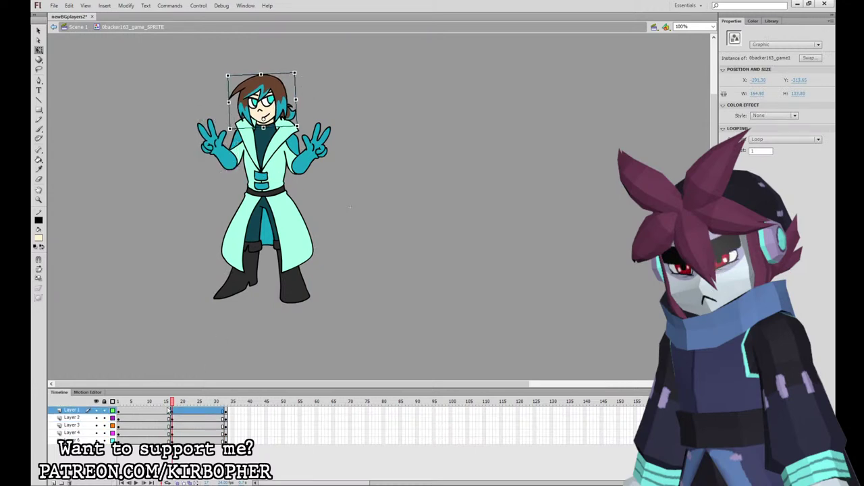
click(168, 410)
click(173, 410)
drag(188, 77, 362, 179)
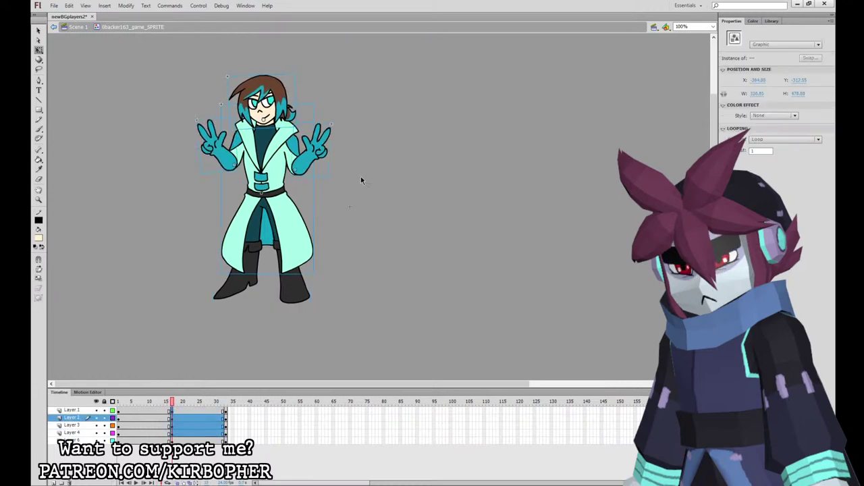
Apply classic tweens between the poses on all layers and add keyframes at frames 9 and 25.
drag(172, 403, 179, 440)
click(160, 409)
right_click(176, 420)
click(205, 277)
drag(145, 411, 147, 441)
key(F6)
drag(199, 412, 200, 440)
key(F6)
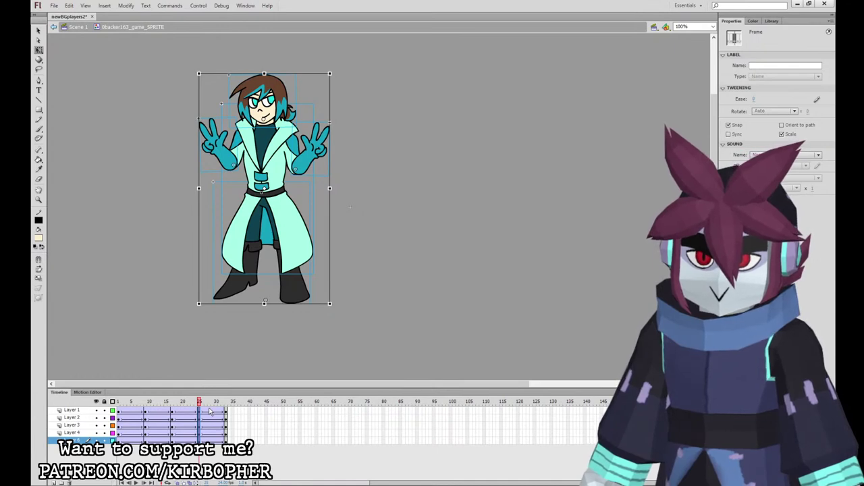
Set the tweens' ease to -100, with 100 for the spans starting at frames 9 and 25.
drag(126, 440, 209, 410)
click(754, 99)
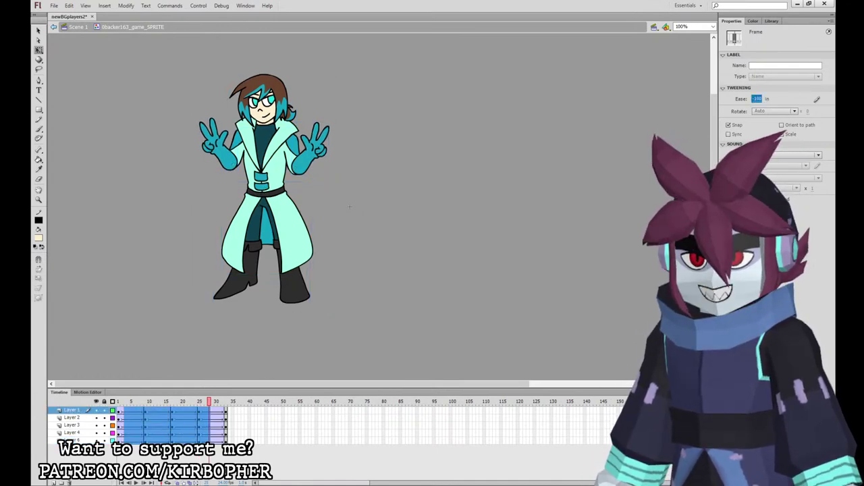
drag(217, 440, 213, 411)
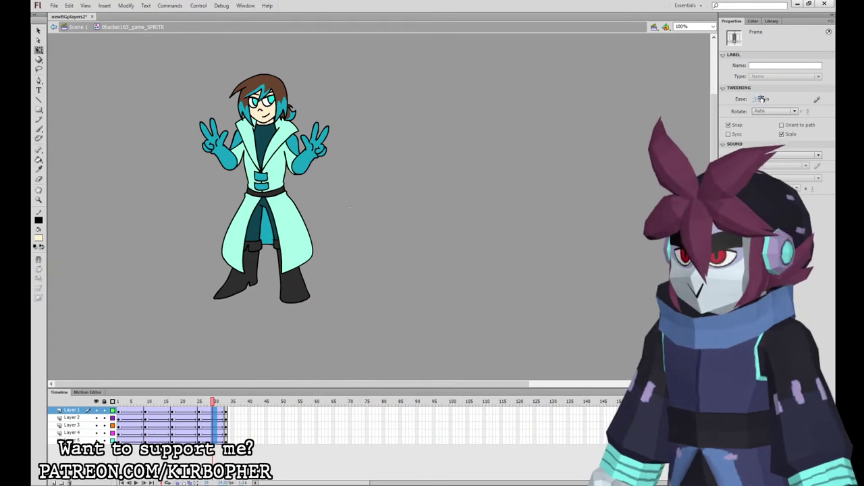
drag(756, 99, 827, 47)
click(211, 401)
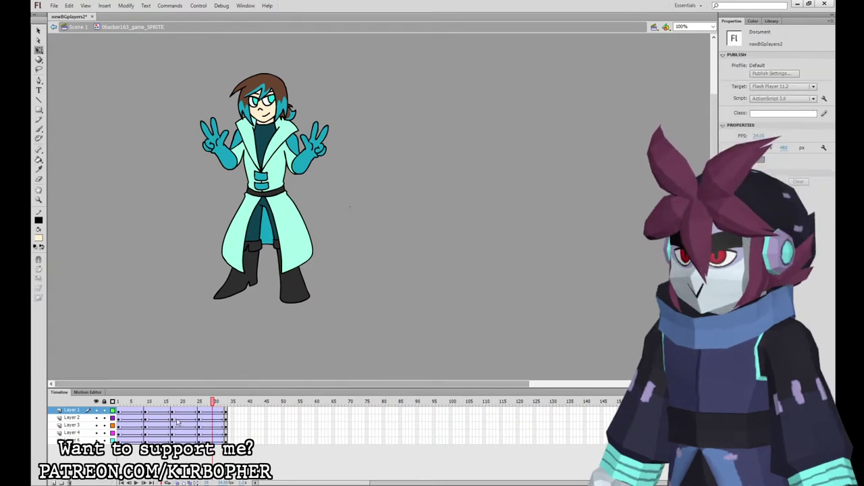
drag(160, 411, 160, 440)
drag(760, 95, 814, 46)
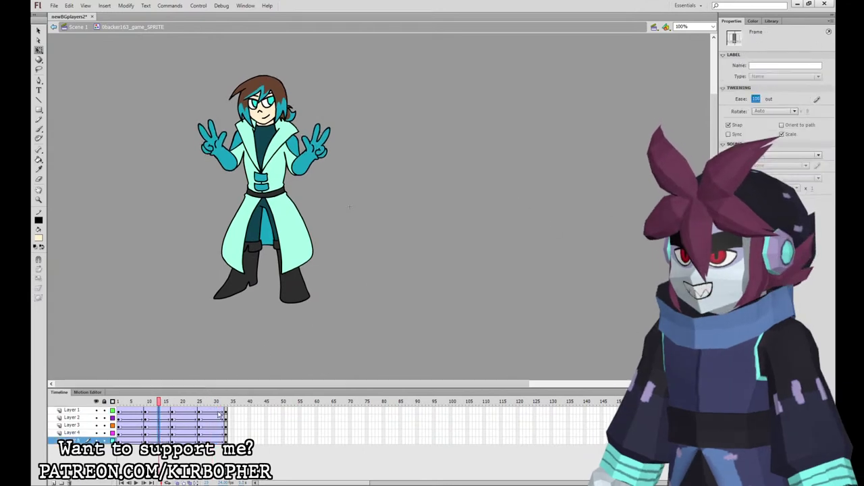
Convert the tweens on all layers to frame-by-frame keyframes and clear every second keyframe up to frame 20.
drag(219, 414, 128, 441)
click(154, 458)
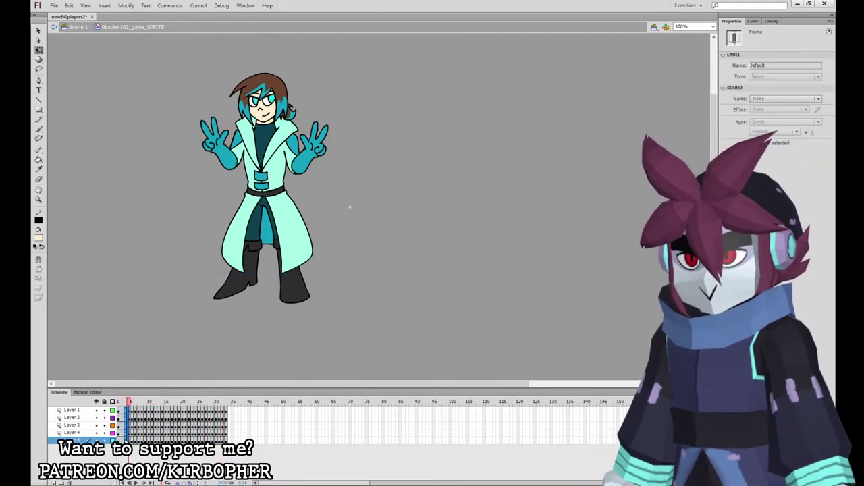
key(shift+F6)
drag(135, 410, 181, 441)
key(shift+F6)
key(shift+F6)
key(shift+F6)
key(shift+F6)
key(shift+F6)
key(shift+F6)
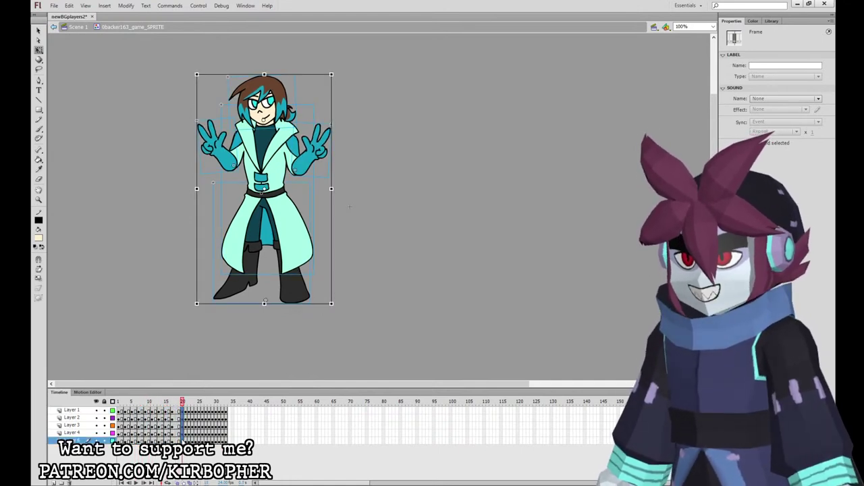
key(shift+F6)
Clear every second keyframe through frame 32, remove the frames after it, and play the loop.
drag(192, 412, 208, 441)
key(shift+F6)
key(shift+F6)
key(shift+F6)
key(shift+F6)
drag(219, 412, 227, 441)
key(shift+F6)
key(F5)
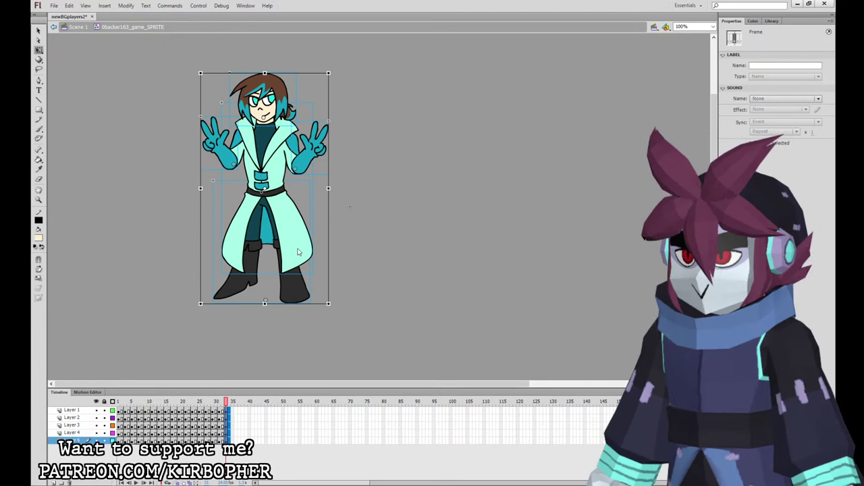
key(shift+F5)
key(Return)
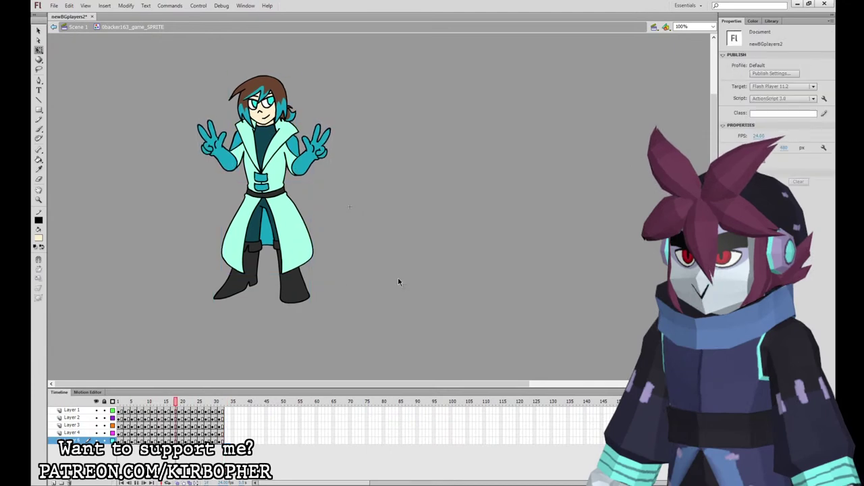
In Scene 1, copy the frame 68 sprite to Layer 1 at frame 69 and swap it for the 0backer163_game_SPRITE symbol.
click(98, 27)
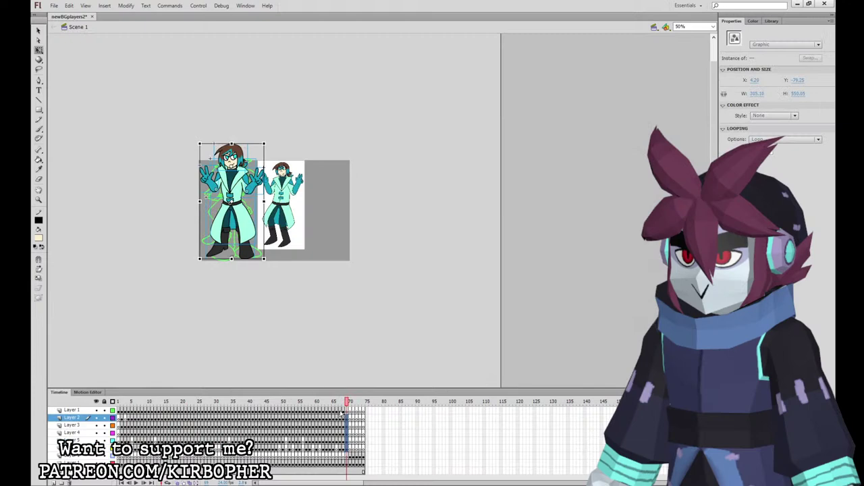
click(344, 411)
drag(343, 411, 347, 410)
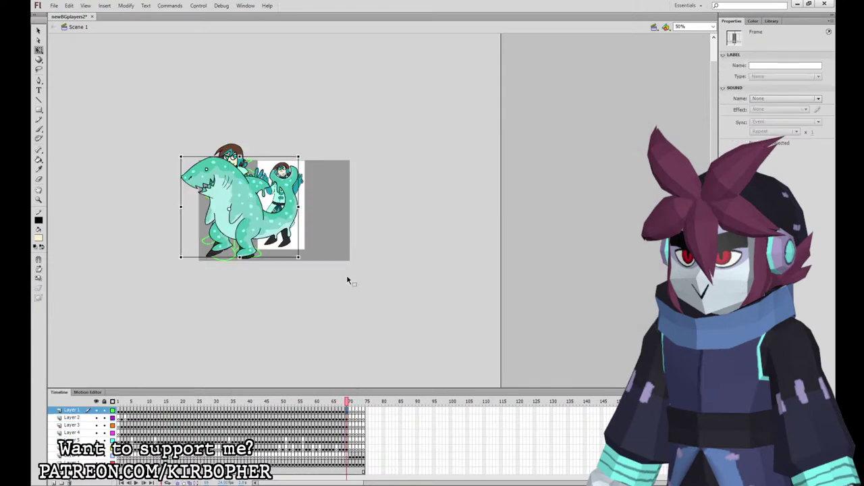
click(267, 222)
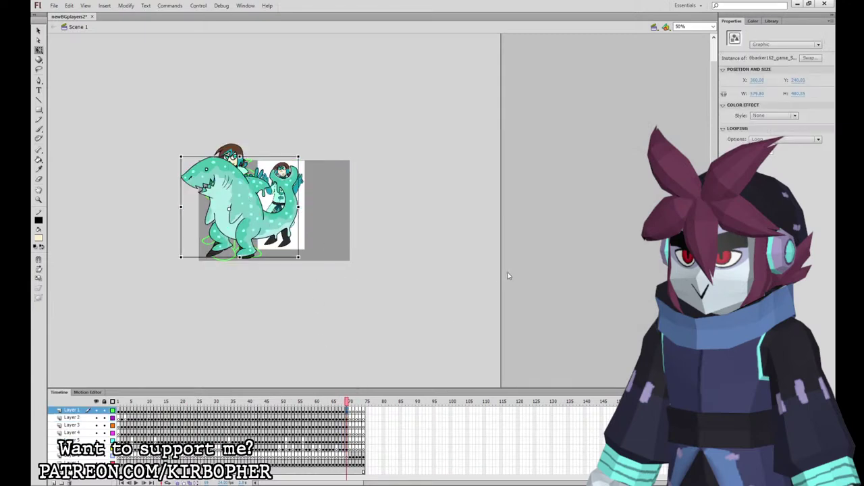
key(ctrl+z)
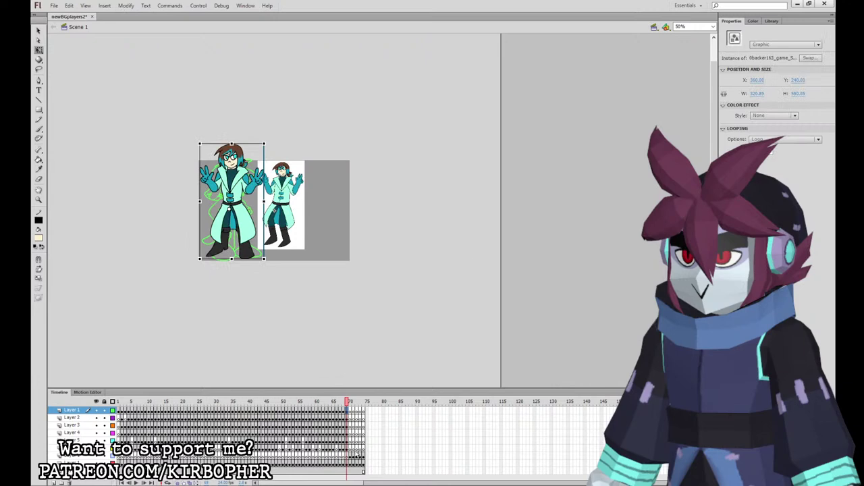
Go to frame 70 with the masked doctor reference and set the Brush tool to a black fill and line-art size.
click(351, 448)
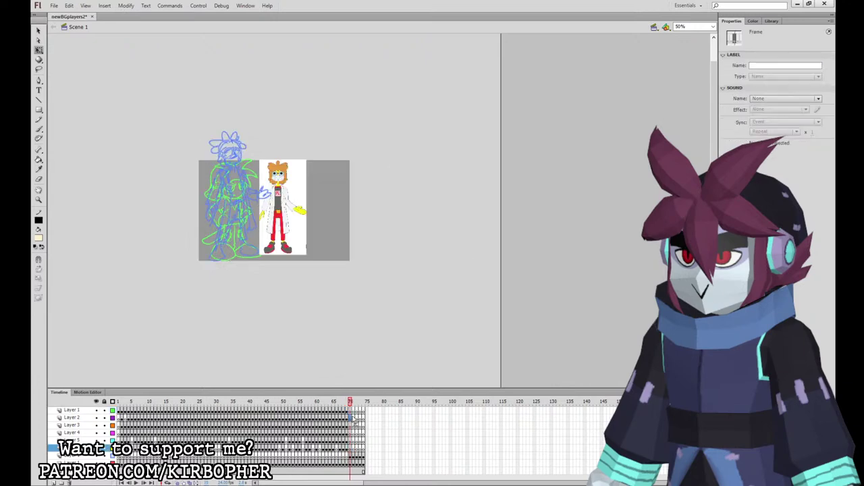
click(354, 418)
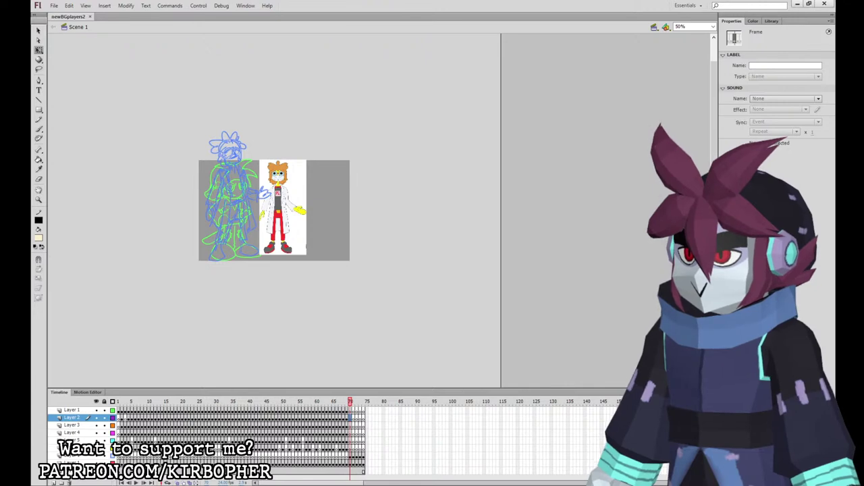
click(362, 284)
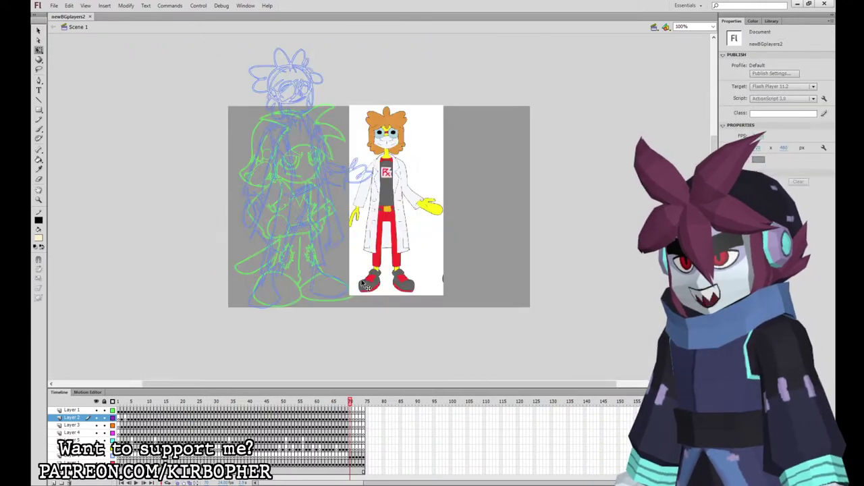
key(ctrl+1)
drag(528, 260, 597, 375)
key(ctrl+=)
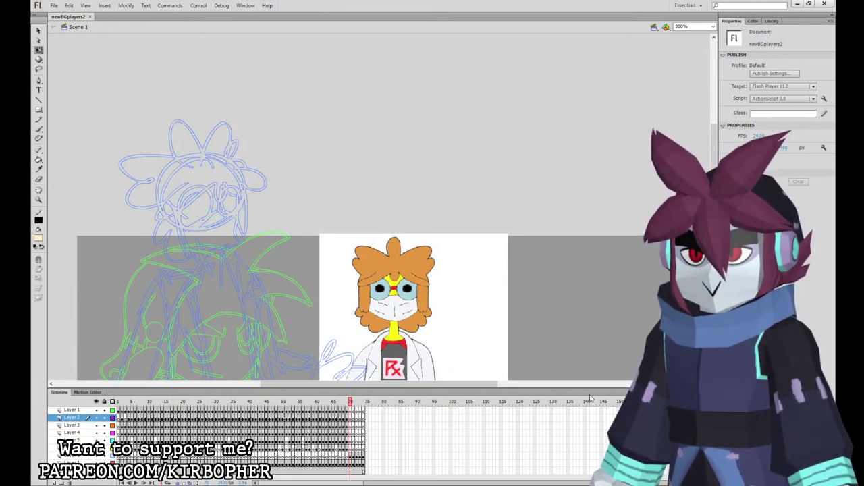
key(b)
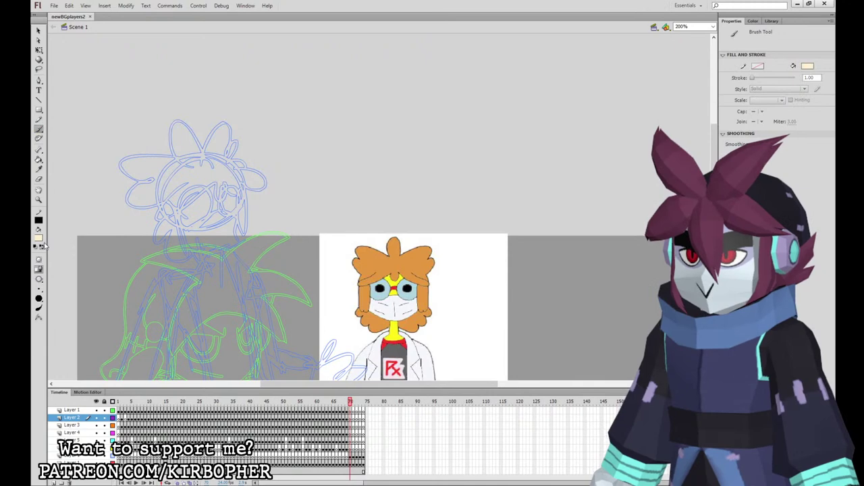
click(54, 266)
click(39, 290)
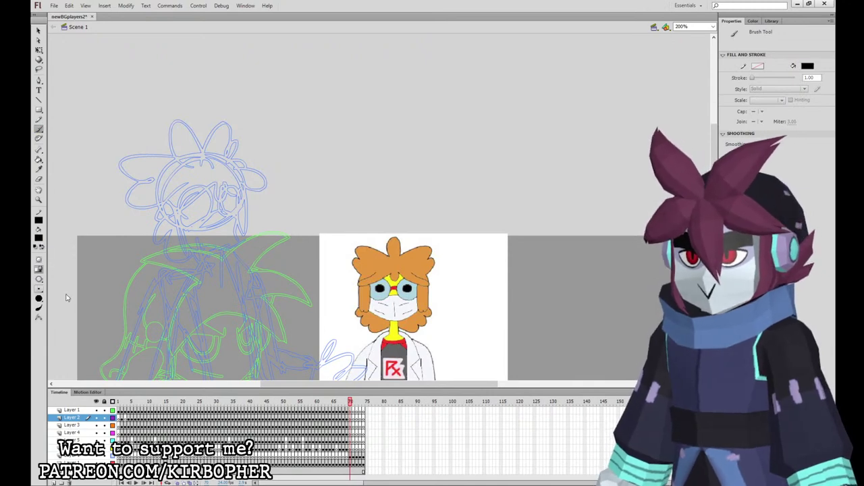
click(67, 294)
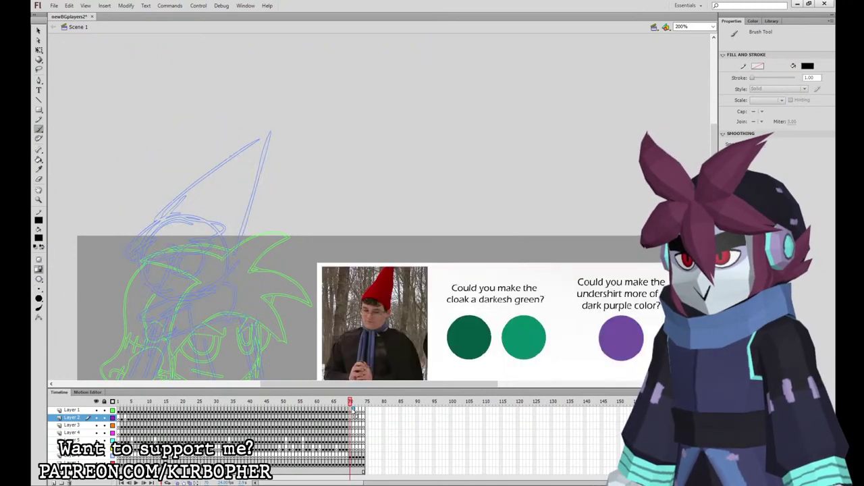
On Layer 1 at frame 70, ink the doctor's tufted hair, side lock, and first glasses lens over the blue sketch.
click(351, 410)
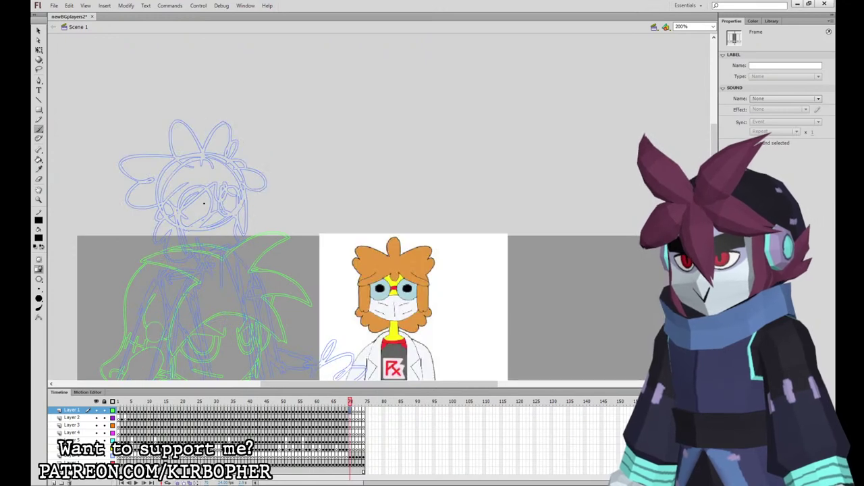
mouse_move(186, 183)
mouse_down()
mouse_move(165, 214)
mouse_move(214, 184)
mouse_move(216, 201)
mouse_move(230, 192)
mouse_move(231, 203)
mouse_move(269, 195)
mouse_move(248, 177)
mouse_move(224, 181)
mouse_move(218, 198)
mouse_move(245, 164)
mouse_move(232, 123)
mouse_move(204, 146)
mouse_move(168, 120)
mouse_move(179, 147)
mouse_move(123, 156)
mouse_move(144, 177)
mouse_move(156, 201)
mouse_up()
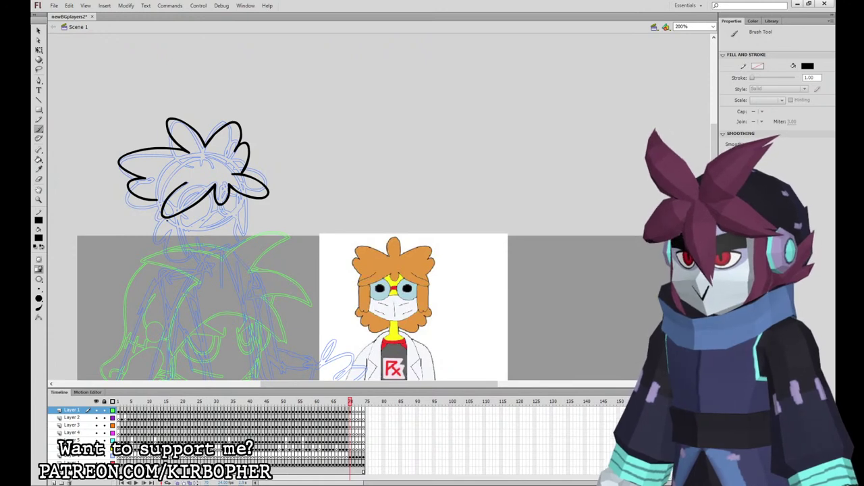
mouse_move(165, 217)
mouse_down()
mouse_move(168, 253)
mouse_move(177, 258)
mouse_move(191, 245)
mouse_move(190, 203)
mouse_up()
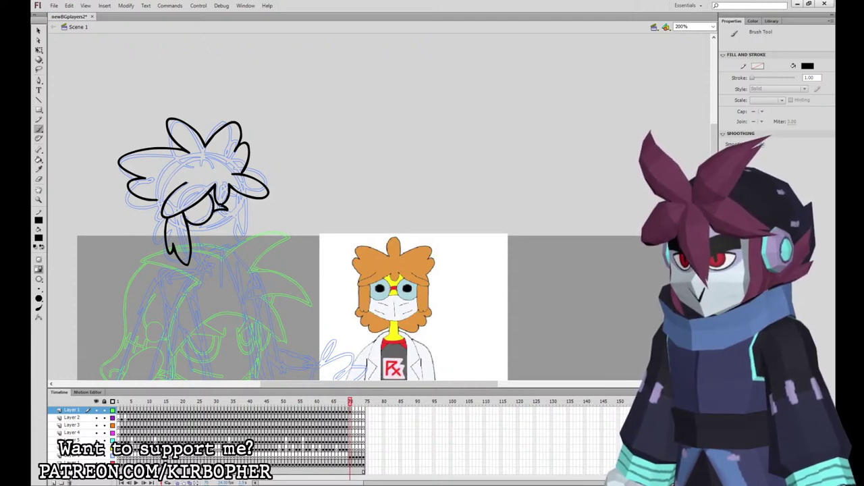
Redraw the glasses' bridge, add the second lens and both pupils, and fill the pupils black.
key(ctrl+z)
drag(227, 208, 245, 196)
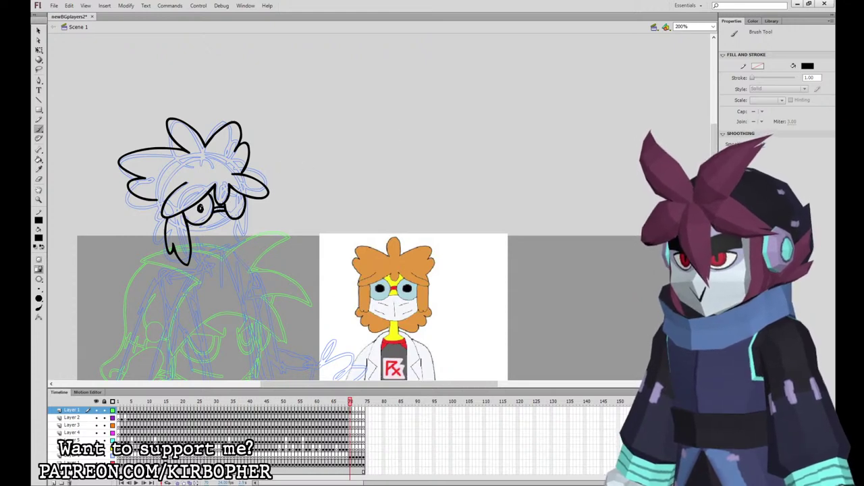
drag(199, 208, 236, 197)
click(40, 160)
click(199, 208)
click(236, 204)
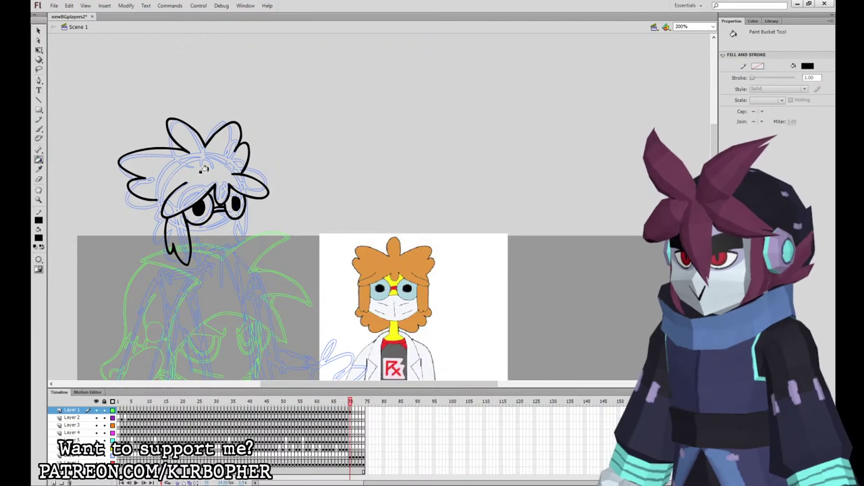
Brush in the doctor's mask and jaw outline below the glasses, and add the fold lines on the mask.
key(b)
mouse_move(201, 254)
mouse_down()
mouse_move(234, 246)
mouse_move(242, 217)
mouse_move(225, 214)
mouse_up()
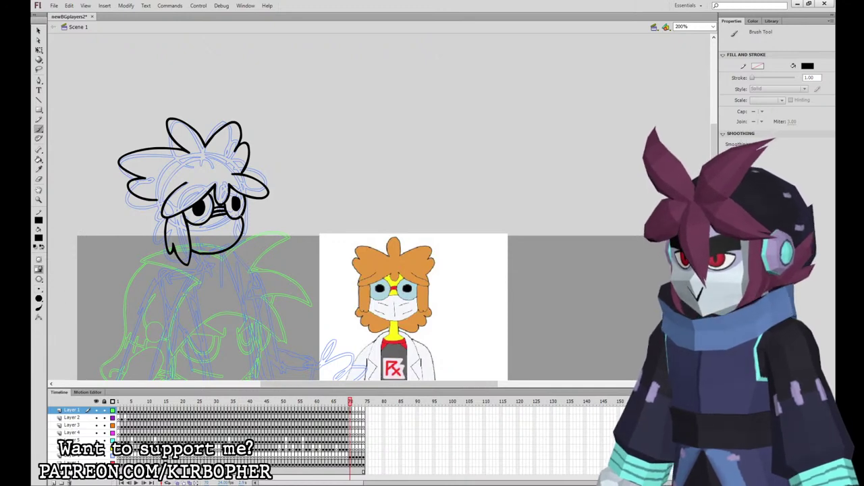
mouse_move(222, 220)
mouse_down()
mouse_move(222, 243)
mouse_move(236, 224)
mouse_up()
drag(201, 227, 212, 241)
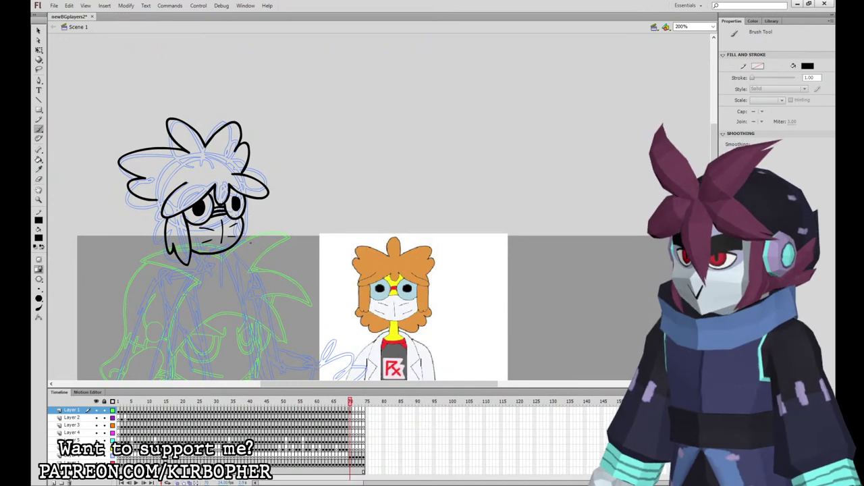
Ink the side lock on the far side of the face and the curly tufts at the back of the head.
mouse_move(251, 232)
mouse_down()
mouse_move(248, 255)
mouse_move(246, 206)
mouse_up()
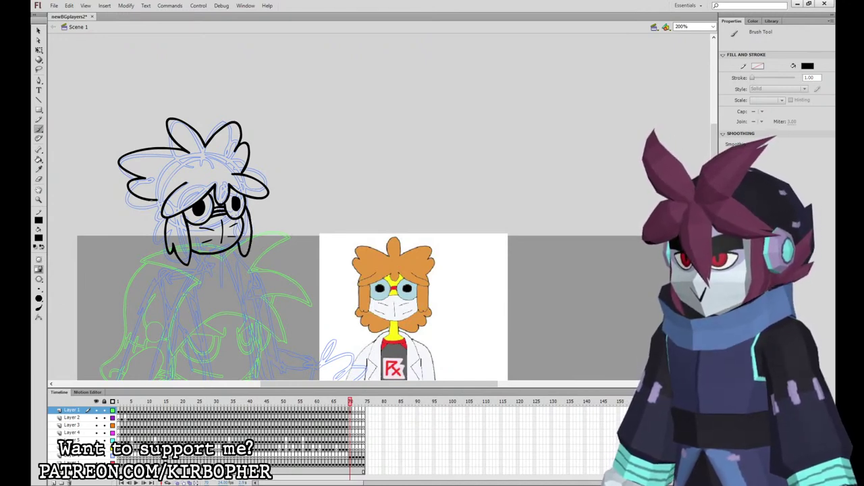
mouse_move(153, 201)
mouse_down()
mouse_move(143, 231)
mouse_move(162, 251)
mouse_move(150, 201)
mouse_move(141, 223)
mouse_move(168, 252)
mouse_up()
key(ctrl+z)
key(ctrl+z)
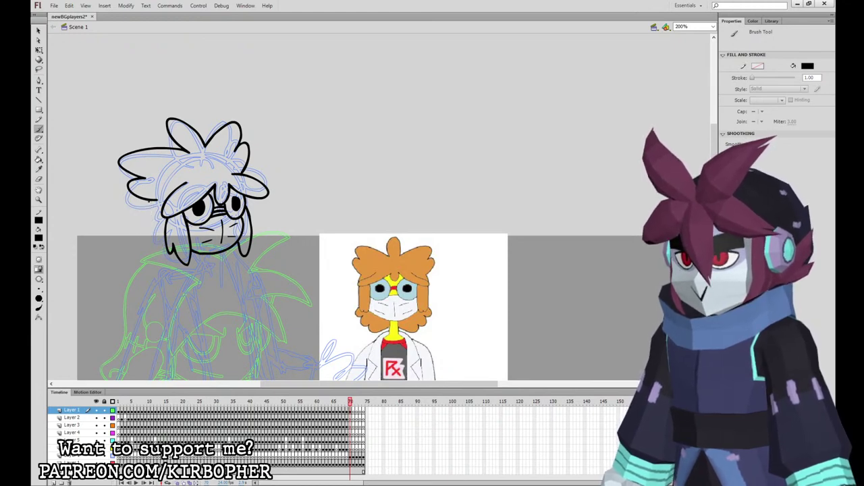
mouse_move(153, 200)
mouse_down()
mouse_move(135, 227)
mouse_move(168, 252)
mouse_up()
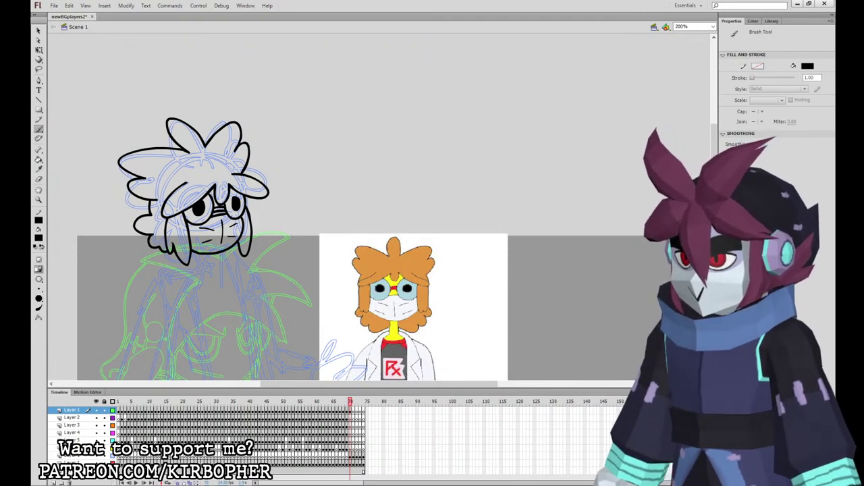
Move the doctor's head artwork at frame 70 from Layer 1 down to Layer 2.
drag(472, 294, 508, 183)
mouse_move(525, 258)
mouse_down()
mouse_move(531, 253)
mouse_move(538, 271)
mouse_up()
click(350, 412)
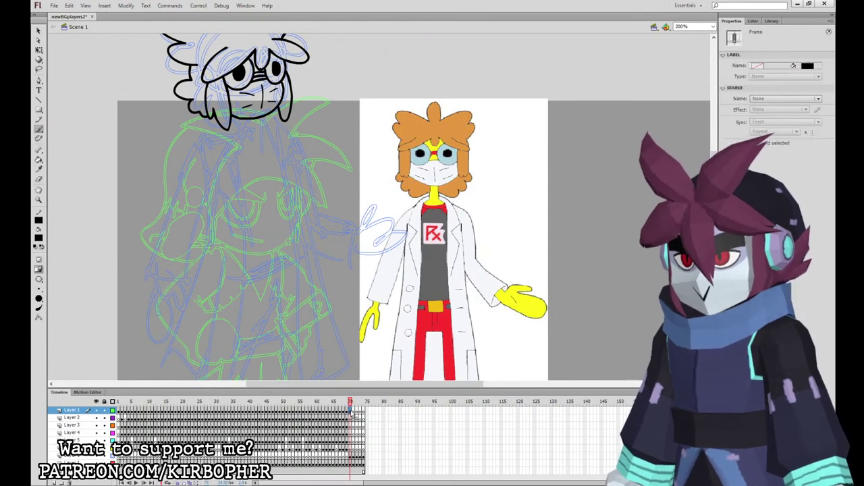
drag(351, 411, 352, 417)
key(ctrl+z)
On Layer 4 at frame 70, ink the near half of the lab coat with its front edge, lapel, side, hem and pocket.
click(351, 426)
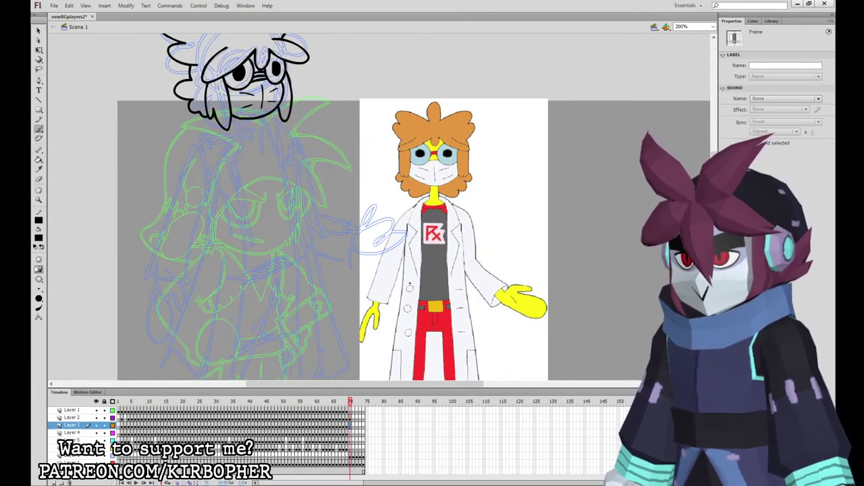
key(ctrl+minus)
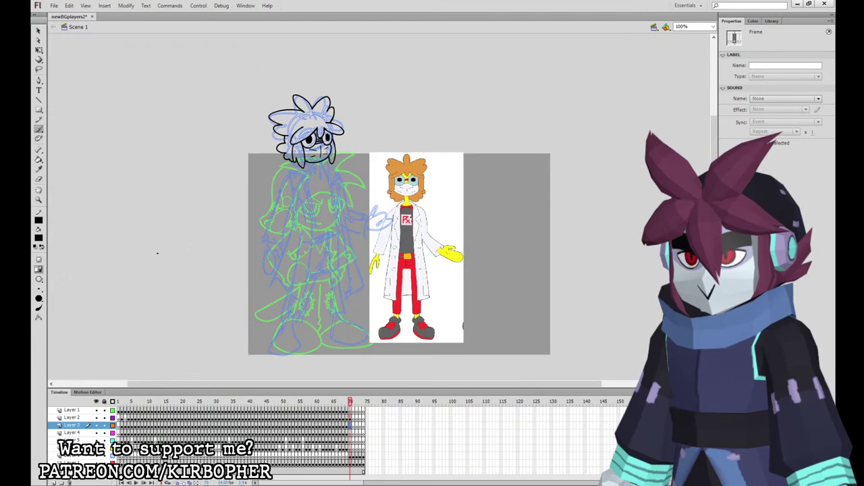
click(351, 432)
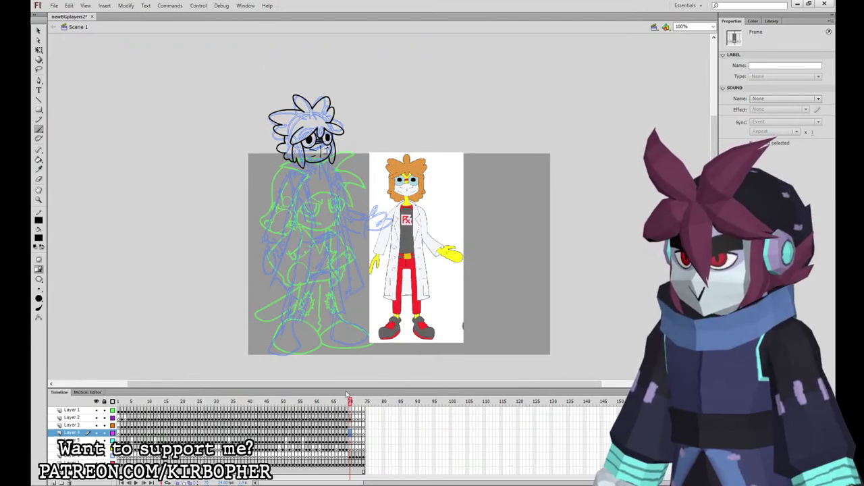
mouse_move(303, 150)
mouse_down()
mouse_move(307, 294)
mouse_move(303, 304)
mouse_move(279, 300)
mouse_up()
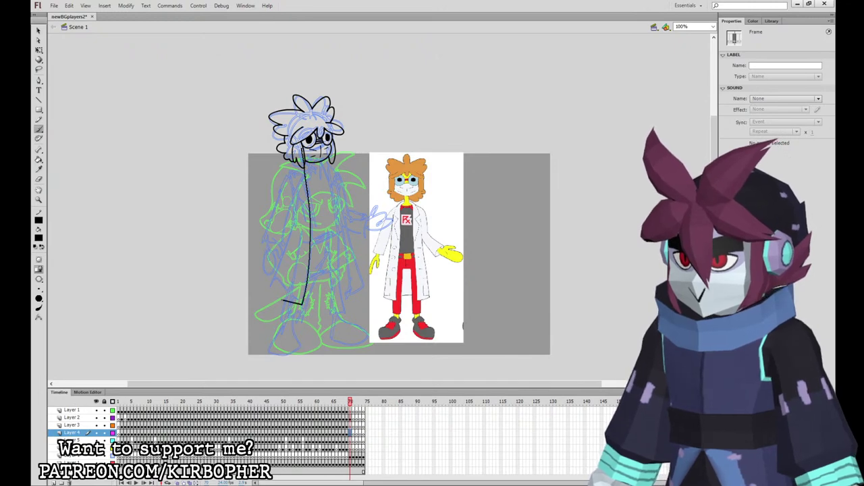
drag(297, 164, 310, 214)
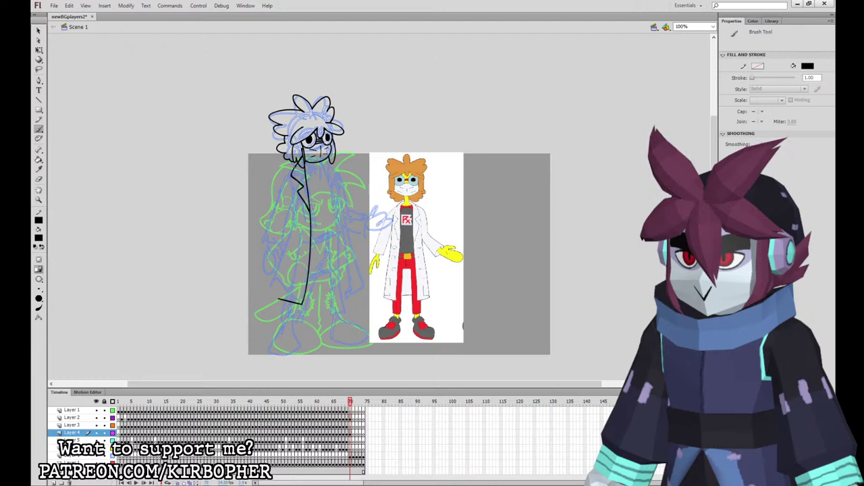
mouse_move(292, 189)
mouse_down()
mouse_move(277, 298)
mouse_move(298, 266)
mouse_move(280, 269)
mouse_up()
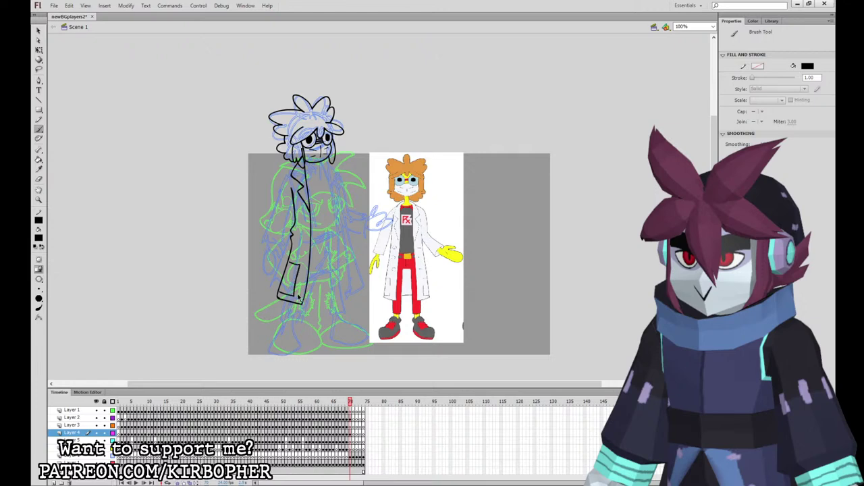
Adjust the coat's lower hem corner, and ink the three coat buttons and the neck line.
key(v)
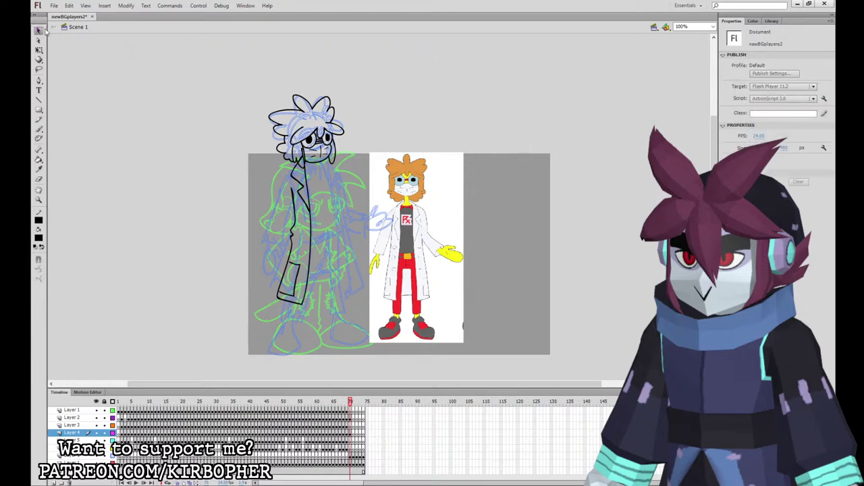
click(281, 301)
drag(280, 299, 280, 298)
key(Escape)
key(b)
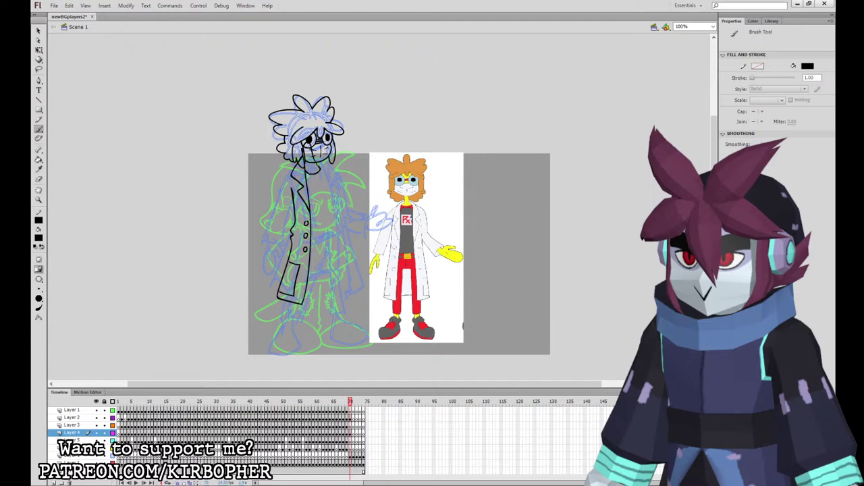
Ink the far half of the lab coat with its front edge, hem, lapel and collar.
mouse_move(321, 168)
mouse_down()
mouse_move(338, 291)
mouse_move(358, 299)
mouse_move(357, 255)
mouse_move(342, 225)
mouse_up()
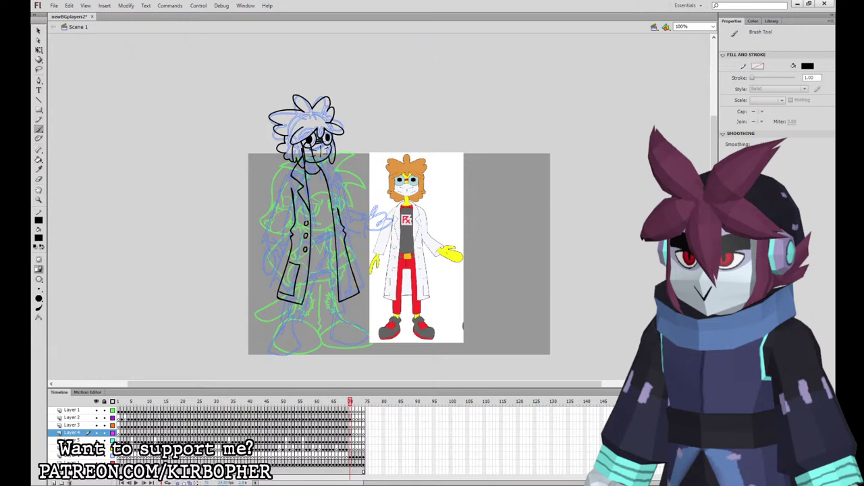
drag(336, 194, 333, 213)
drag(315, 156, 332, 169)
Move the coat artwork at frame 70 from Layer 4 to Layer 3 and leave a blank keyframe on Layer 4.
click(351, 433)
drag(351, 433, 350, 426)
click(351, 433)
key(F7)
On Layer 3, ink the shirt's lower edge, the belt with its buckle, and the shirt's round neckline inside the coat.
click(350, 425)
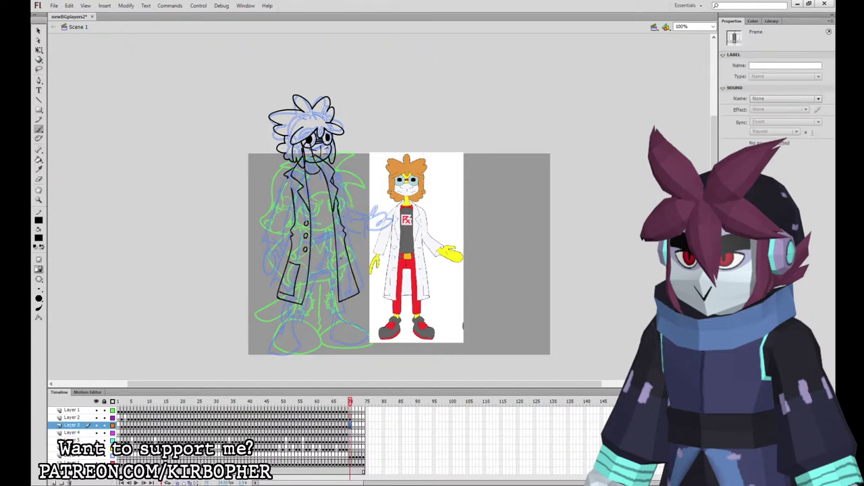
drag(311, 249, 336, 239)
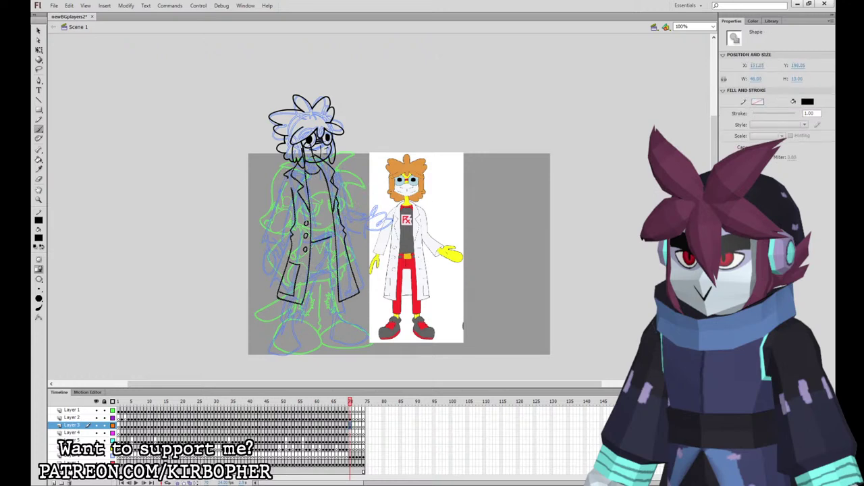
drag(317, 244, 330, 248)
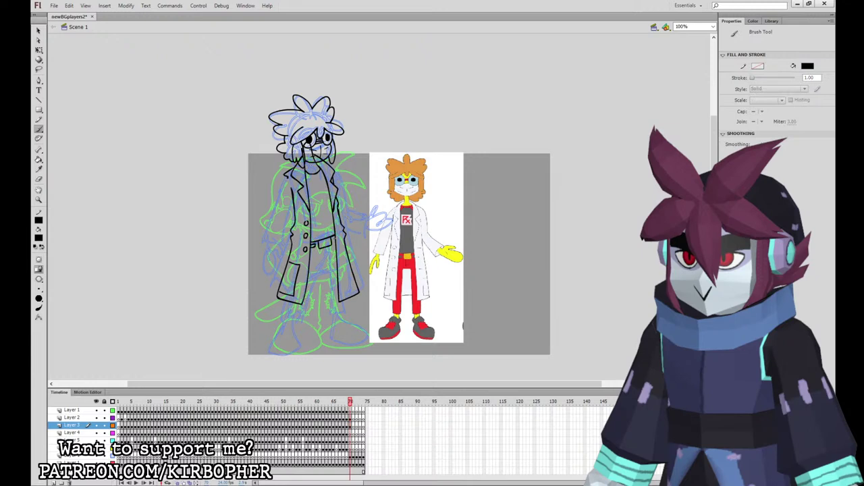
key(ctrl+z)
key(ctrl+z)
key(ctrl+z)
drag(307, 175, 322, 174)
Draw the red Rx emblem on the shirt and fill its patch light pink, using colours sampled from the reference.
click(39, 237)
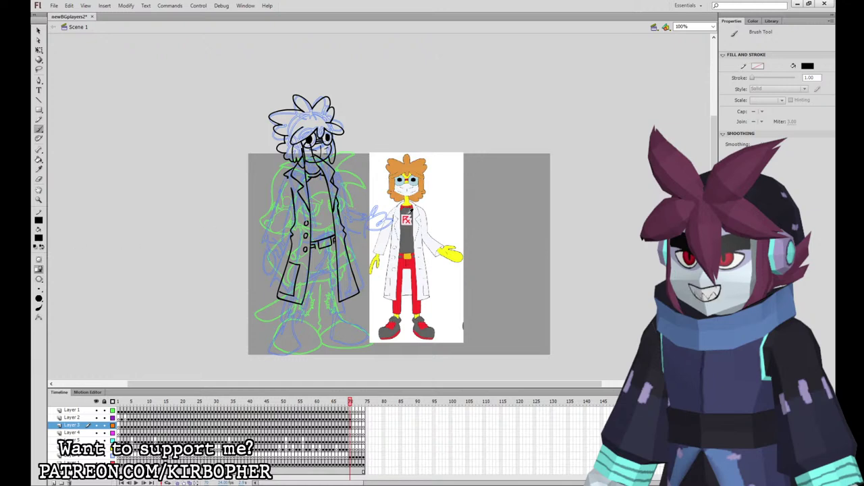
click(410, 213)
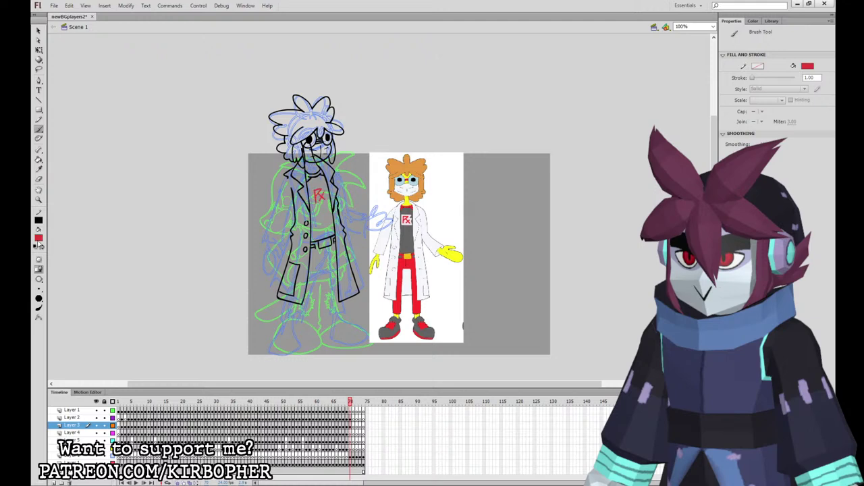
click(38, 239)
click(406, 222)
click(39, 160)
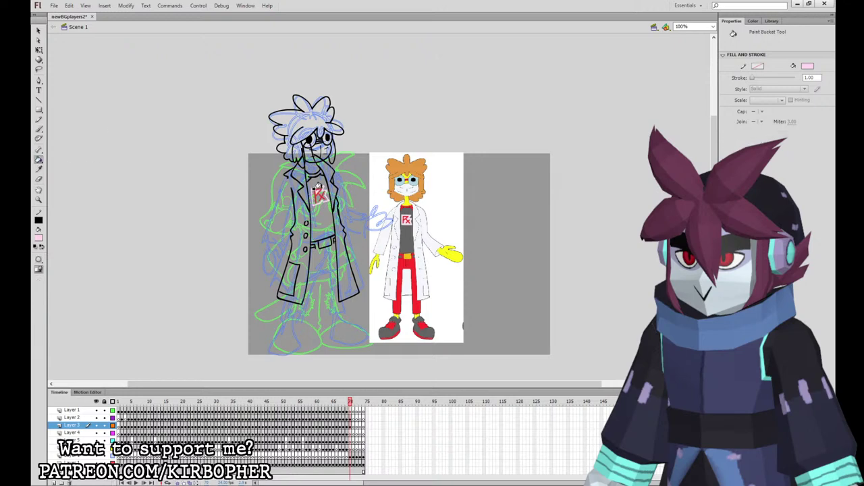
Fill the shirt with the dark grey sampled from the reference character's shirt.
click(39, 238)
click(402, 227)
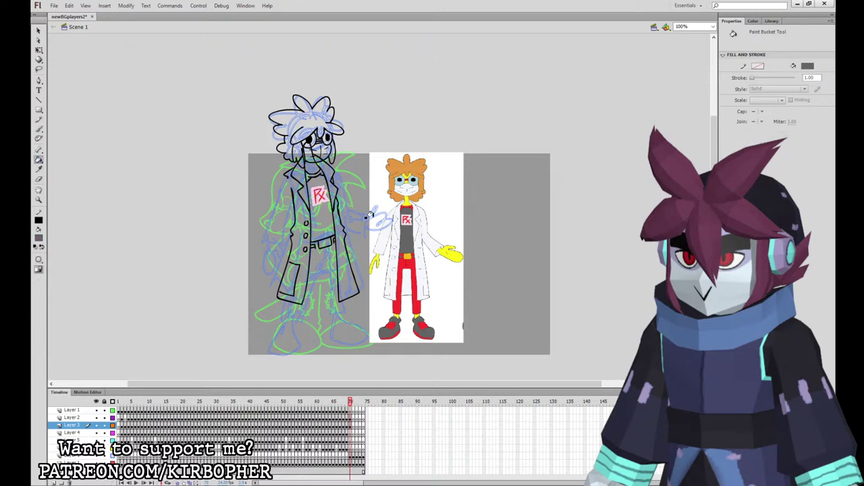
click(324, 203)
Switch the Brush back to black and ink the hanging coat sleeve and its hand on Layer 4.
click(38, 129)
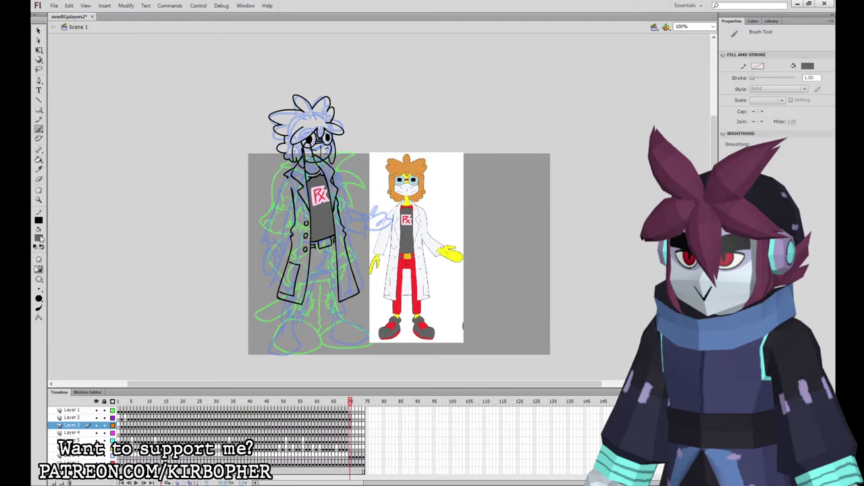
click(53, 270)
click(351, 433)
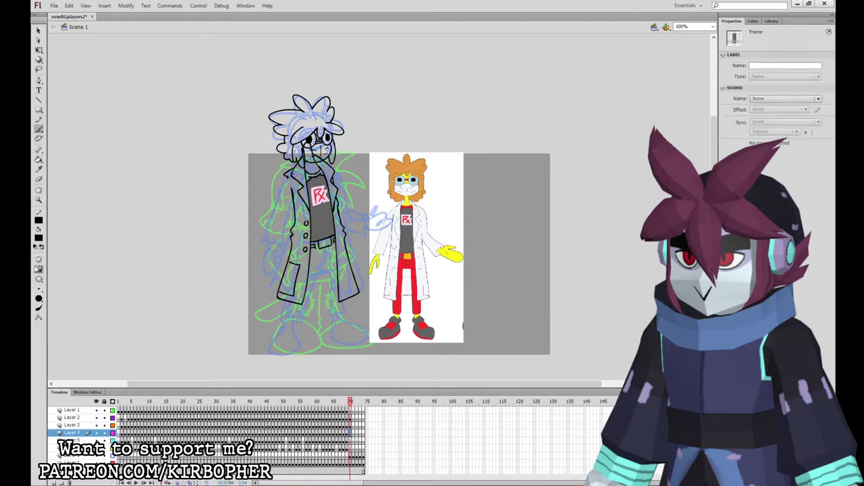
mouse_move(290, 174)
mouse_down()
mouse_move(254, 242)
mouse_move(281, 247)
mouse_move(295, 175)
mouse_up()
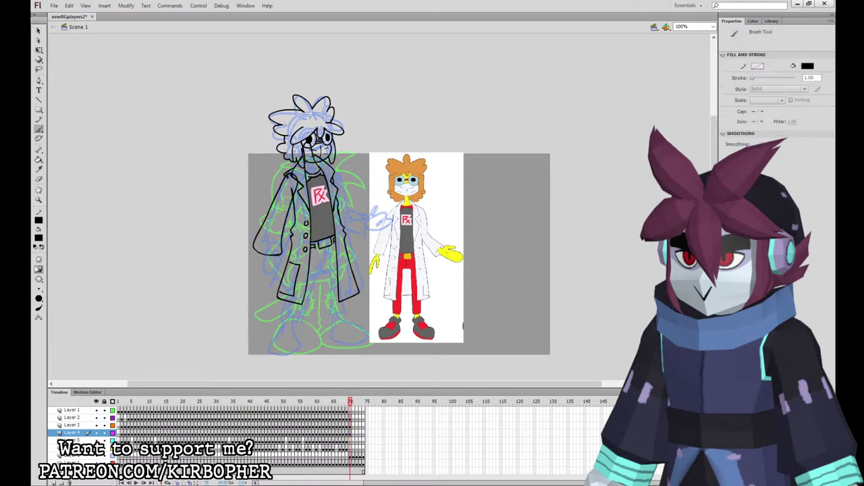
mouse_move(259, 254)
mouse_down()
mouse_move(257, 282)
mouse_move(270, 263)
mouse_move(274, 272)
mouse_up()
On Layer 5, ink the outstretched coat sleeve and its open hand.
click(352, 444)
mouse_move(348, 202)
mouse_down()
mouse_move(340, 176)
mouse_move(336, 216)
mouse_move(368, 210)
mouse_move(332, 210)
mouse_move(366, 232)
mouse_move(345, 203)
mouse_move(395, 213)
mouse_move(368, 230)
mouse_up()
key(ctrl+z)
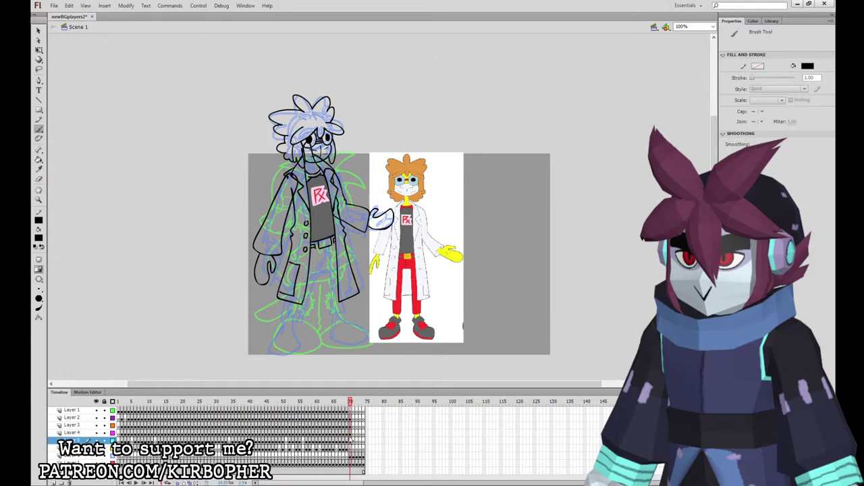
On the layer below Layer 5, ink both trouser legs and the outlines of both shoes.
click(352, 448)
mouse_move(301, 227)
mouse_down()
mouse_move(279, 325)
mouse_move(309, 293)
mouse_move(323, 258)
mouse_move(339, 323)
mouse_move(346, 280)
mouse_move(326, 220)
mouse_move(301, 231)
mouse_up()
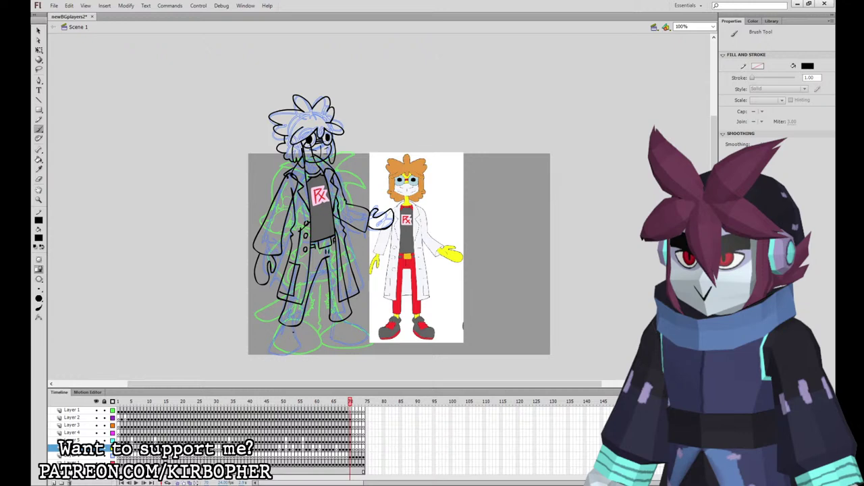
mouse_move(294, 327)
mouse_down()
mouse_move(269, 348)
mouse_move(284, 358)
mouse_move(298, 351)
mouse_move(296, 337)
mouse_move(349, 323)
mouse_move(356, 327)
mouse_move(348, 344)
mouse_move(371, 341)
mouse_move(351, 325)
mouse_up()
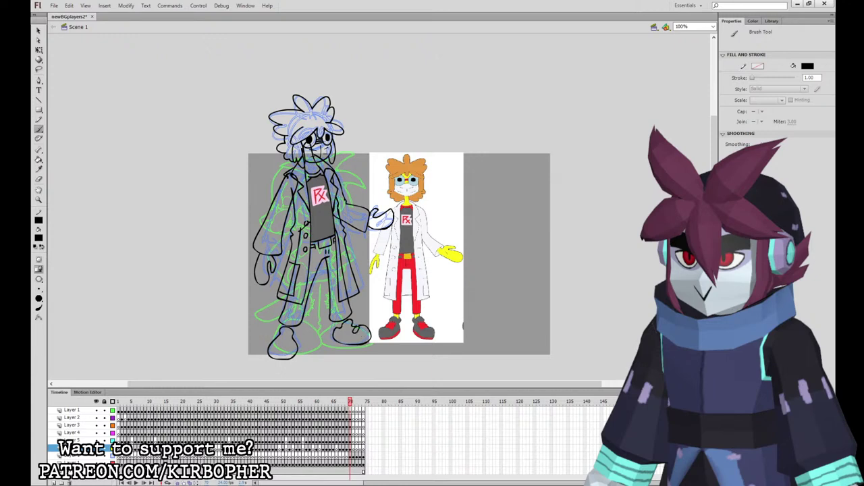
Add the lace details and soles to both shoes and smooth the outline at the toe of the forward-pointing shoe.
drag(352, 326, 349, 333)
drag(289, 338, 276, 349)
mouse_move(268, 359)
mouse_down()
mouse_move(293, 363)
mouse_move(298, 353)
mouse_up()
mouse_move(368, 345)
mouse_down()
mouse_move(371, 338)
mouse_move(357, 348)
mouse_up()
key(ctrl+z)
key(v)
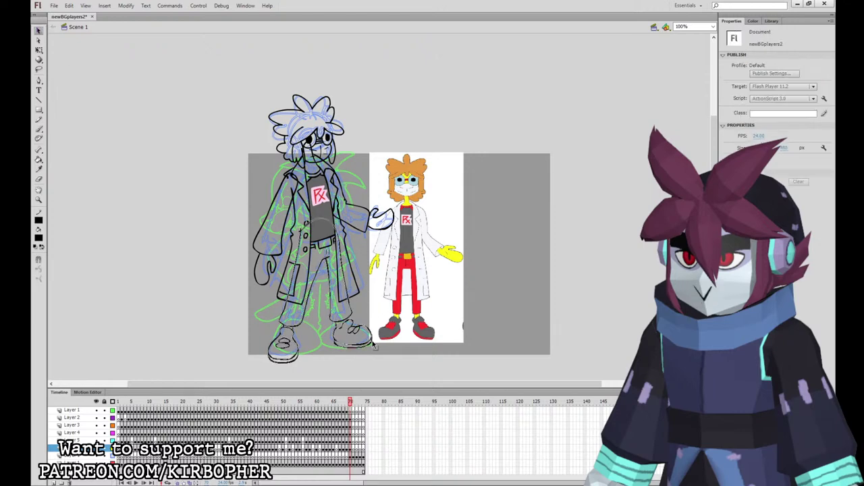
drag(372, 342, 372, 340)
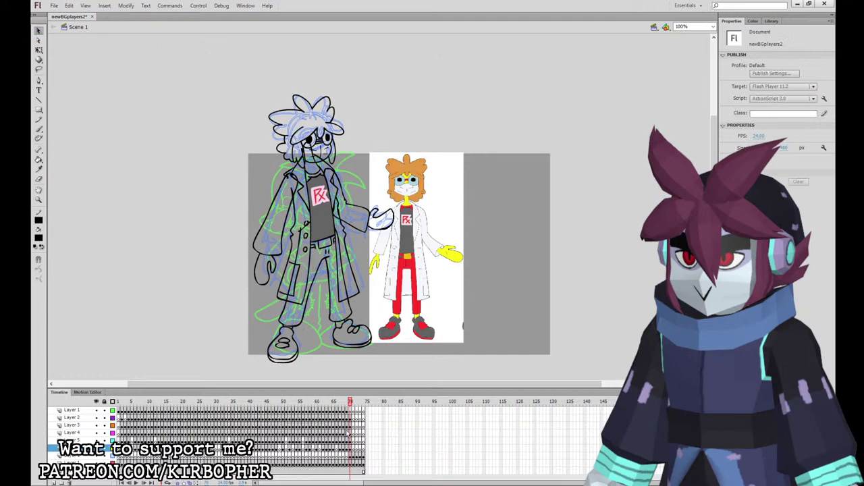
Select the doctor's artwork at frame 70 from Layer 2 downward and nudge the whole figure up to the sketch's foot level.
drag(350, 449, 351, 417)
key(shift+Up)
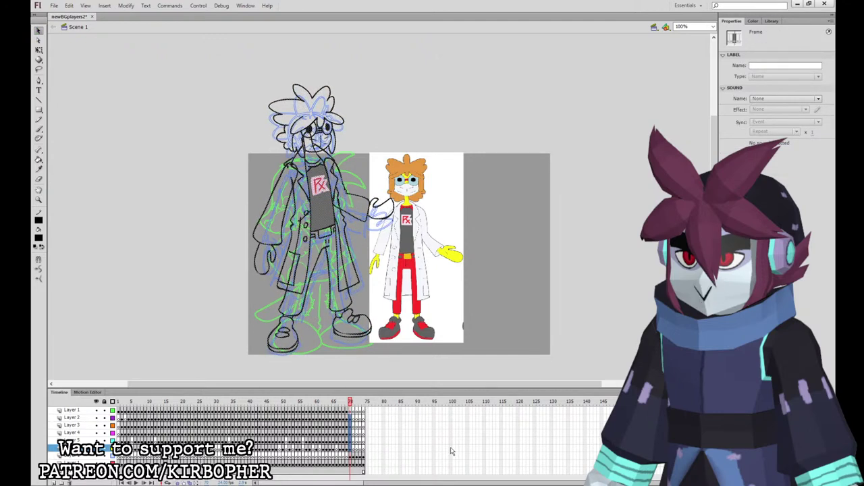
click(38, 50)
key(Up)
key(Up)
key(Up)
click(565, 314)
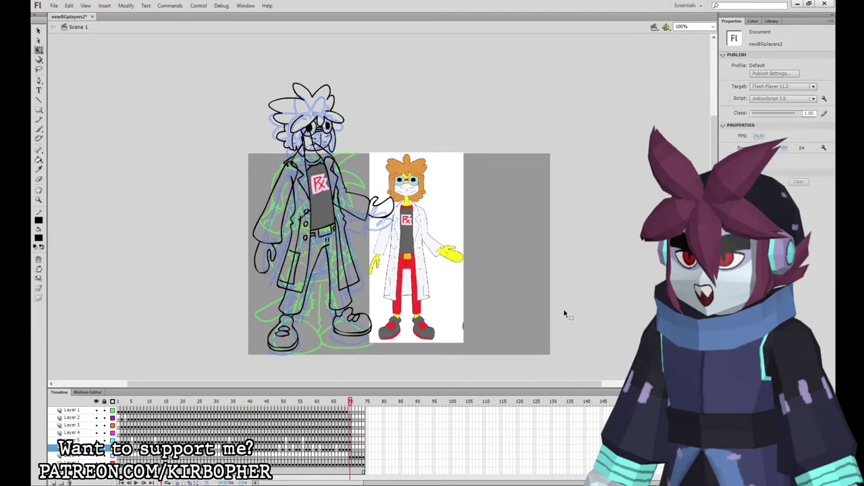
Fill the doctor's trousers with the red sampled from the shirt logo.
click(38, 170)
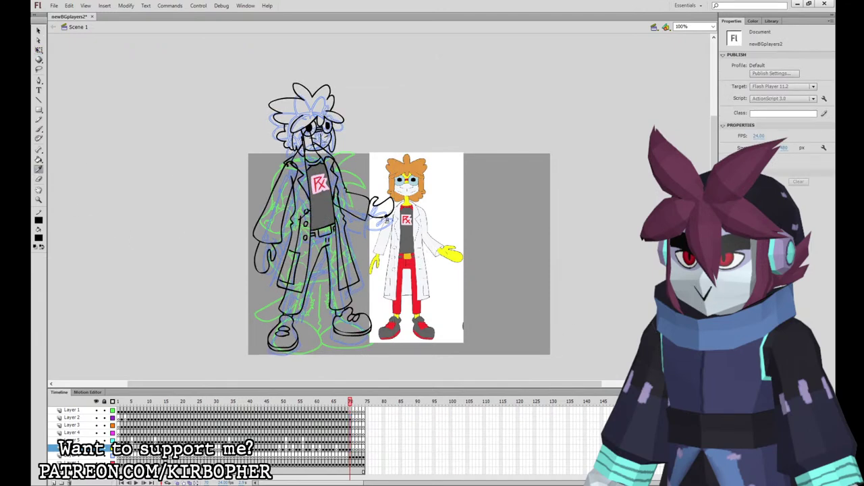
click(320, 181)
click(326, 235)
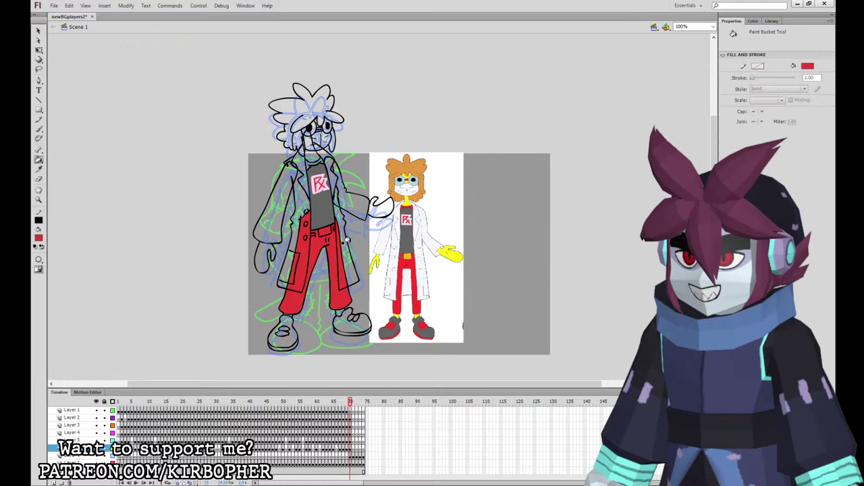
Fill the soles and lace details of both shoes with the same red.
click(281, 330)
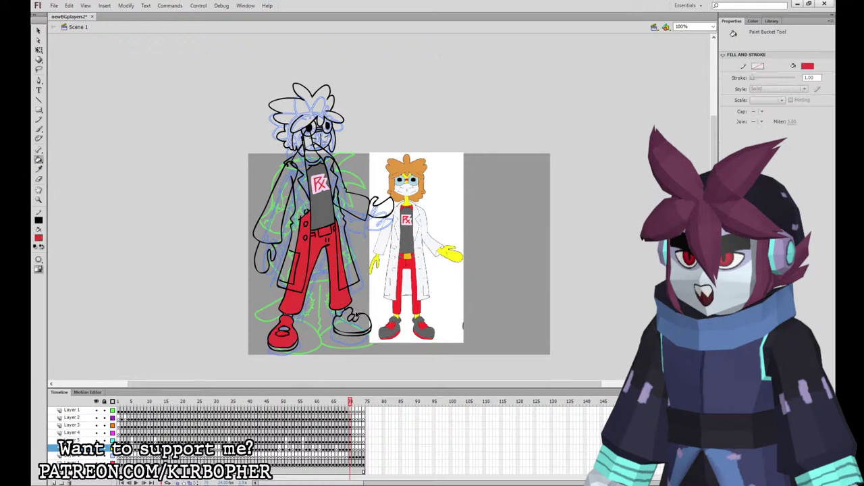
click(351, 322)
key(ctrl+z)
click(349, 333)
click(352, 318)
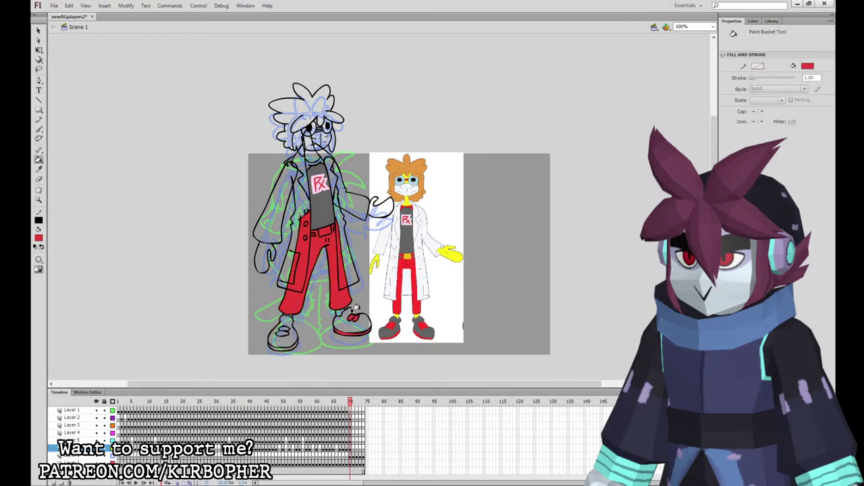
click(281, 349)
click(38, 31)
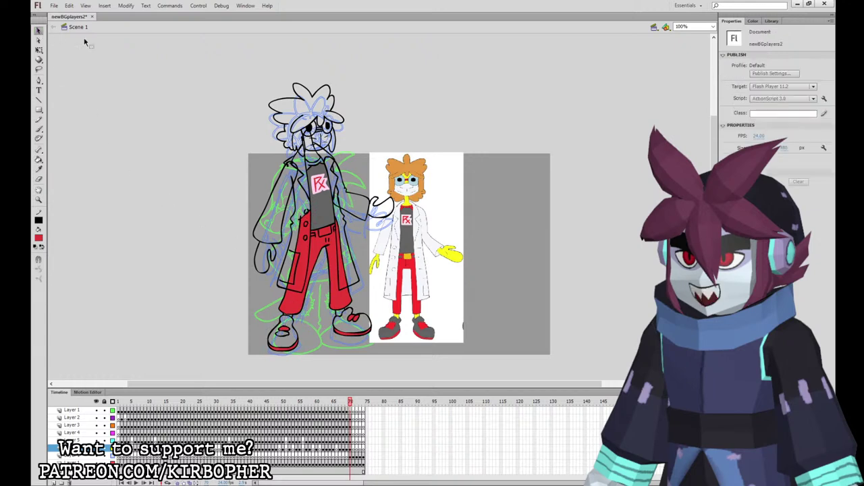
key(ctrl+=)
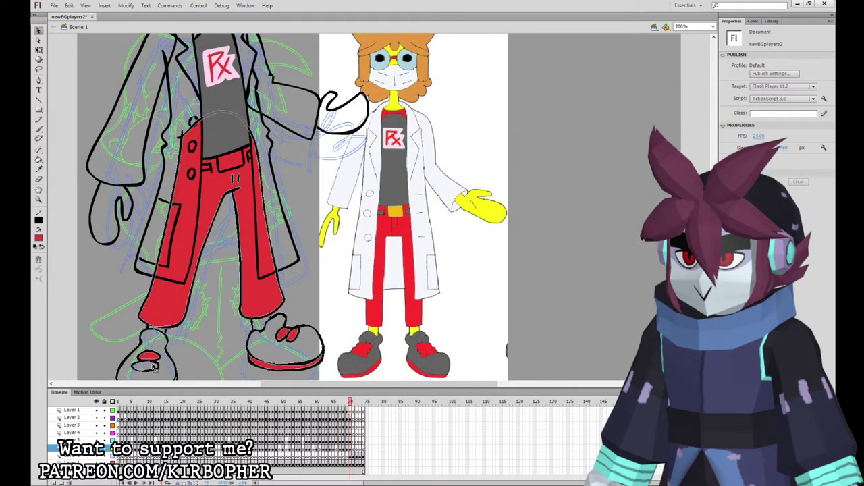
key(k)
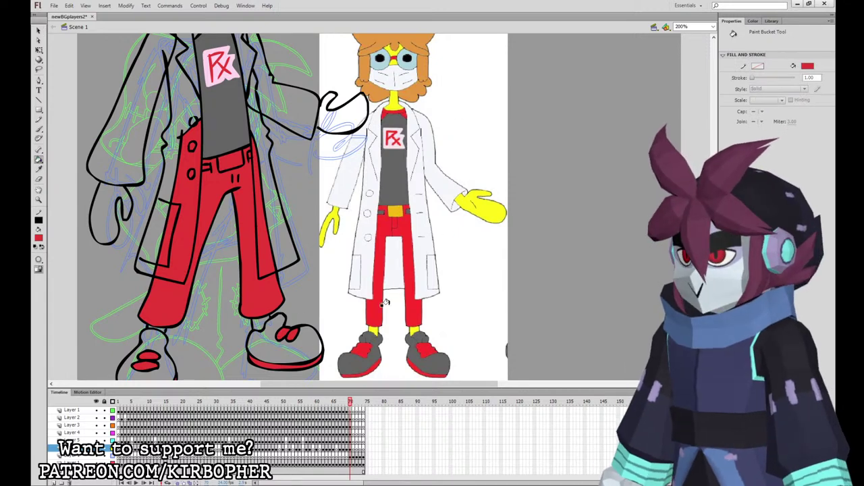
On the layer below Layer 5, ink the coat's back hem in black between the trouser legs.
key(ctrl+1)
key(b)
click(39, 239)
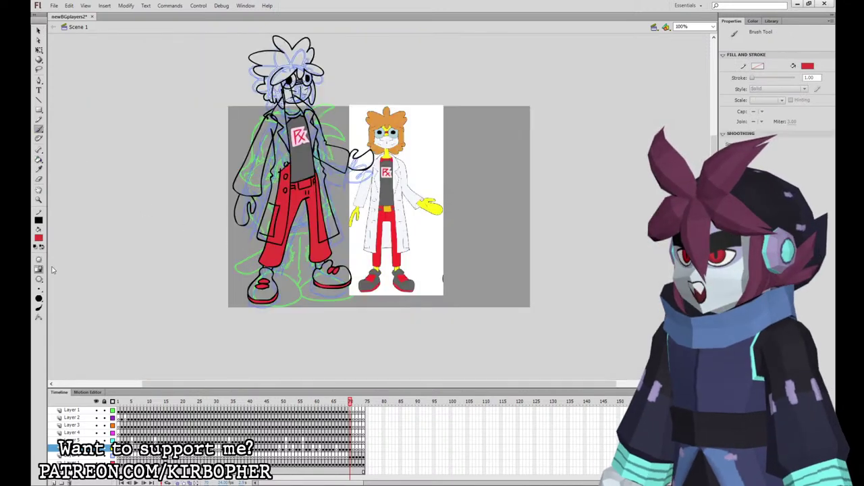
click(53, 273)
click(351, 448)
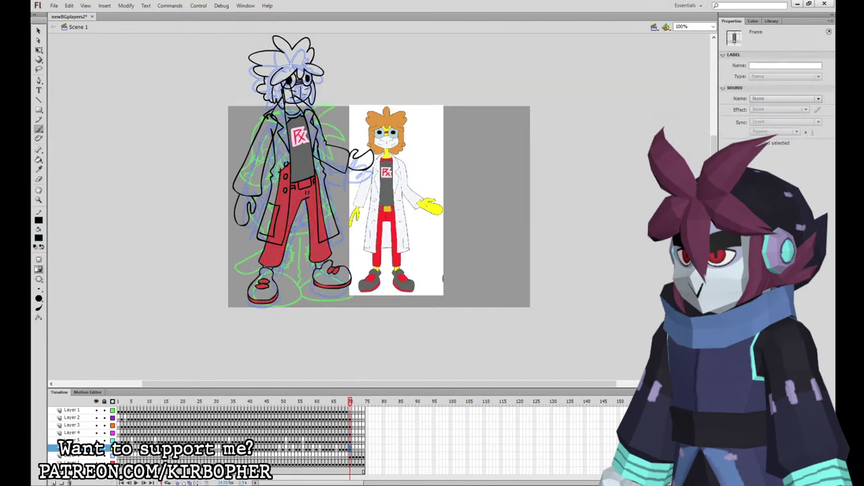
key(v)
click(76, 195)
key(b)
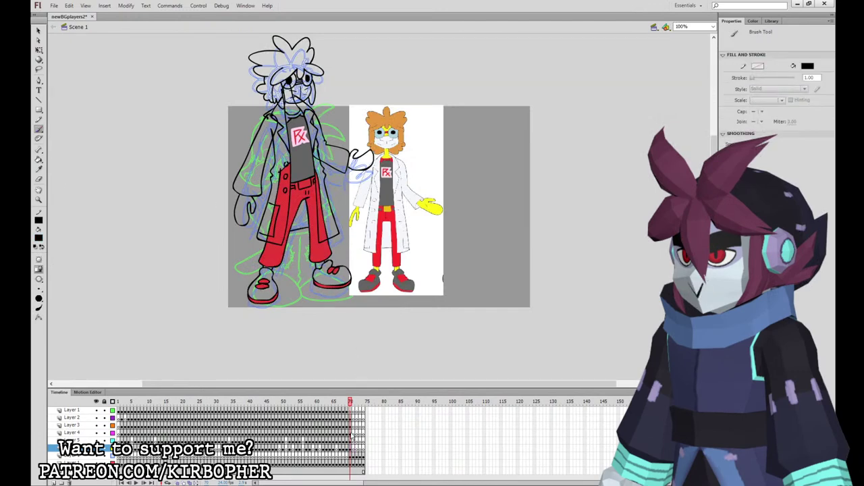
On Layer 3, ink the missing buttons and pocket on the coat front nearest the outstretched arm.
click(352, 433)
click(352, 425)
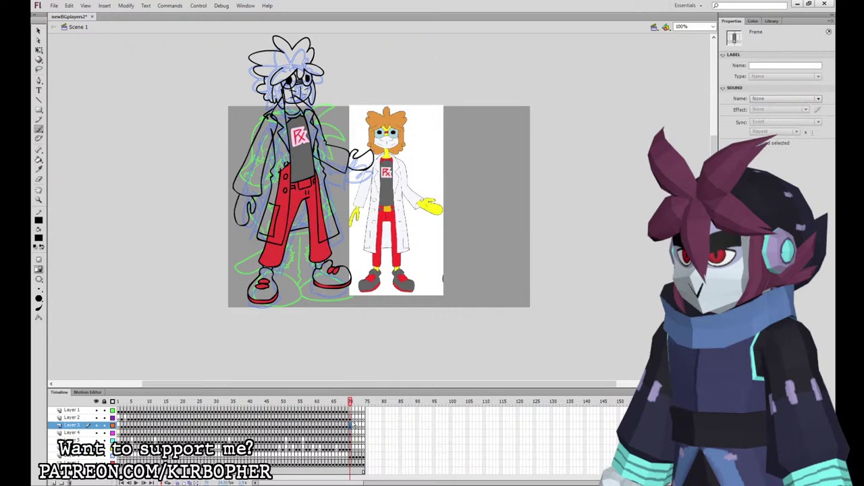
key(Escape)
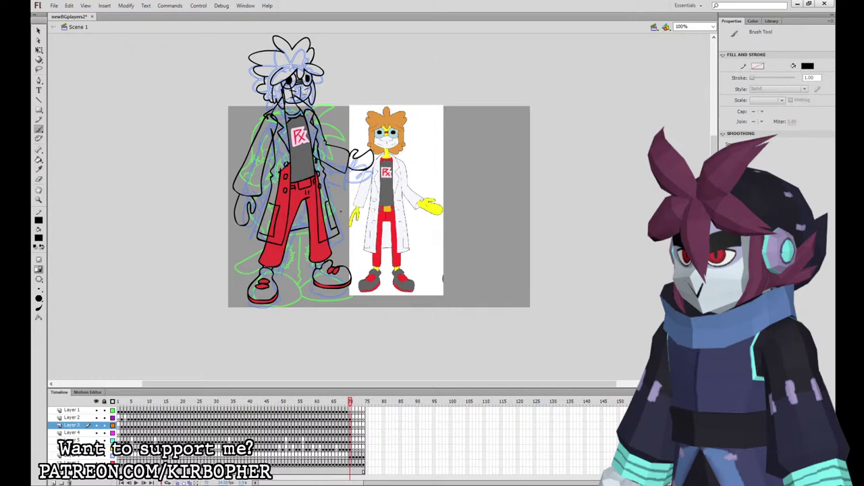
Fill the coat lapels, the front panel nearest the outstretched arm and both sleeves with the reference coat's off-white.
click(39, 160)
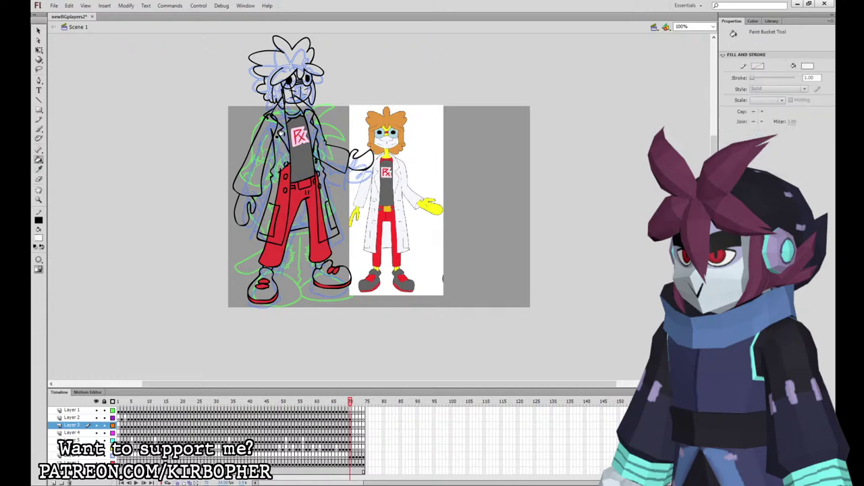
click(310, 128)
click(315, 134)
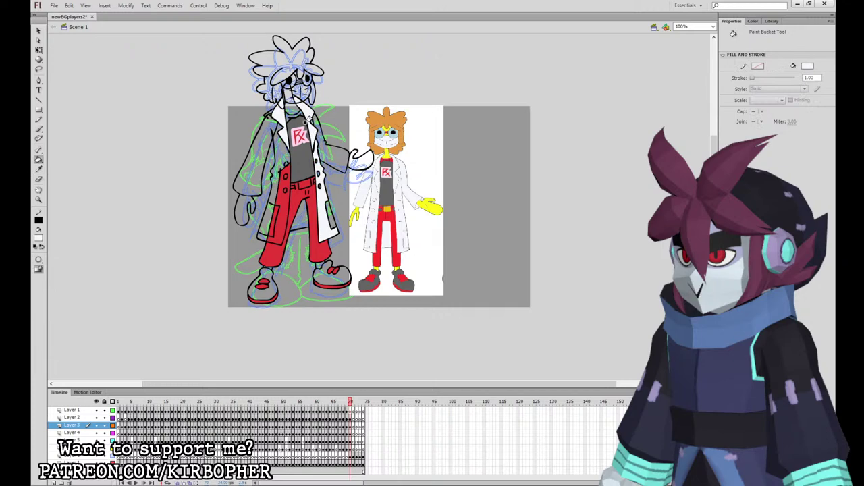
click(312, 120)
click(326, 211)
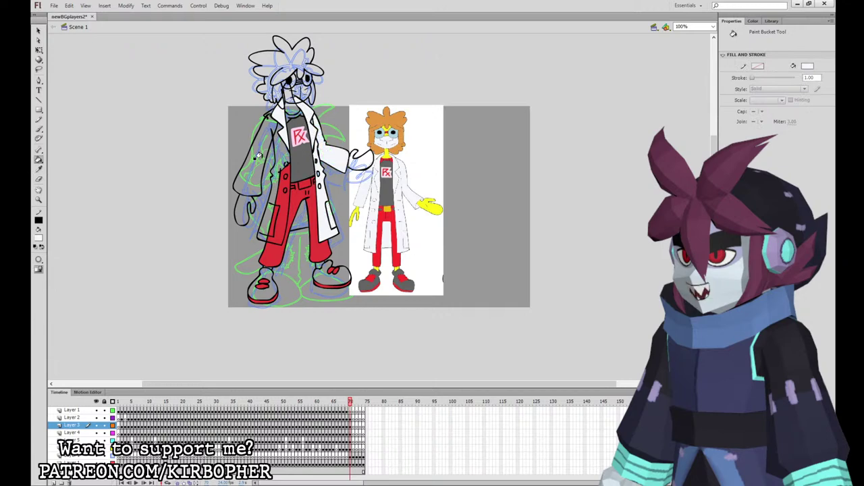
click(258, 156)
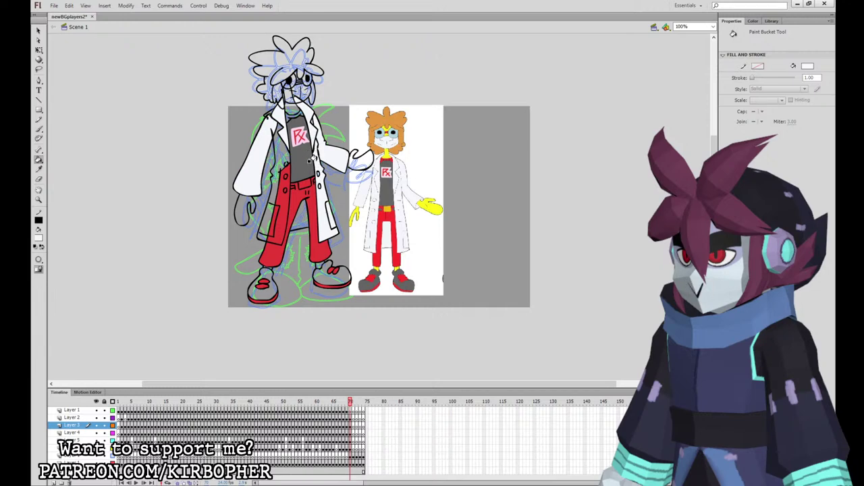
Fill the other coat front panel and the coat's back between the legs with the same off-white.
key(ctrl+=)
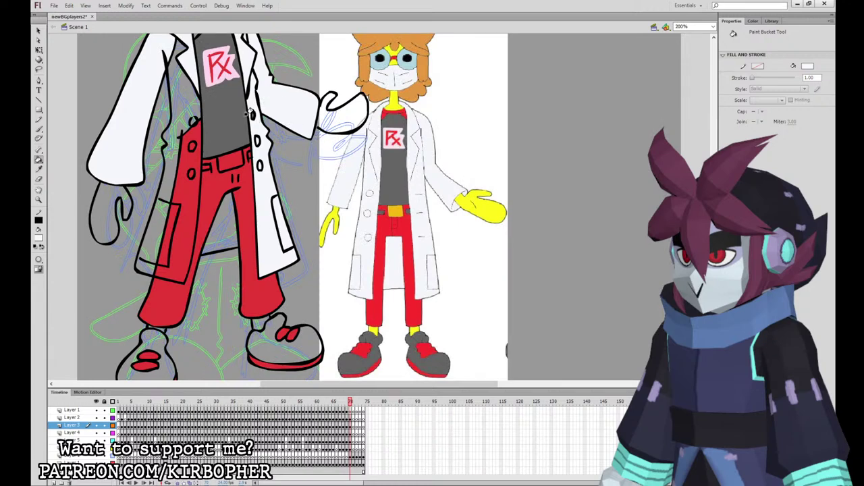
key(ctrl+minus)
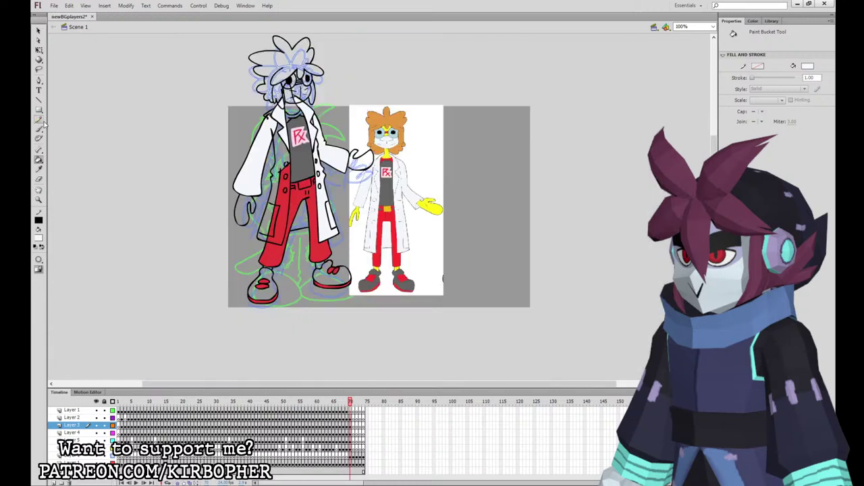
key(b)
click(351, 426)
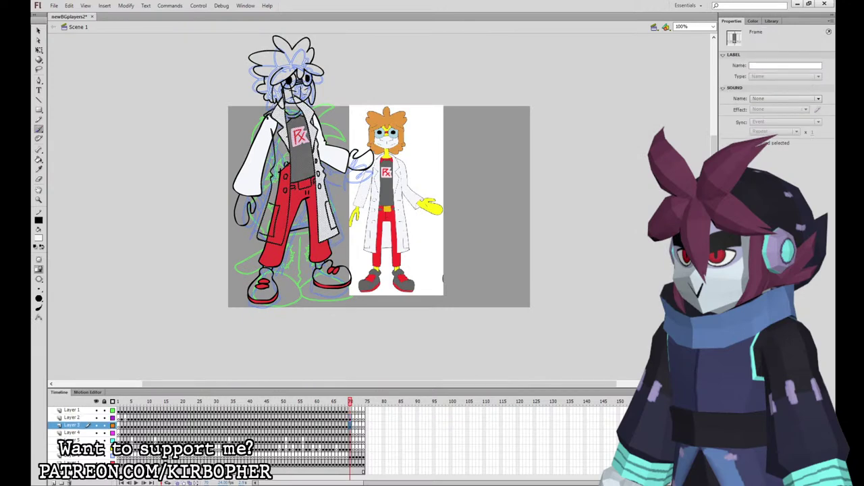
key(ctrl+b)
key(Escape)
click(39, 160)
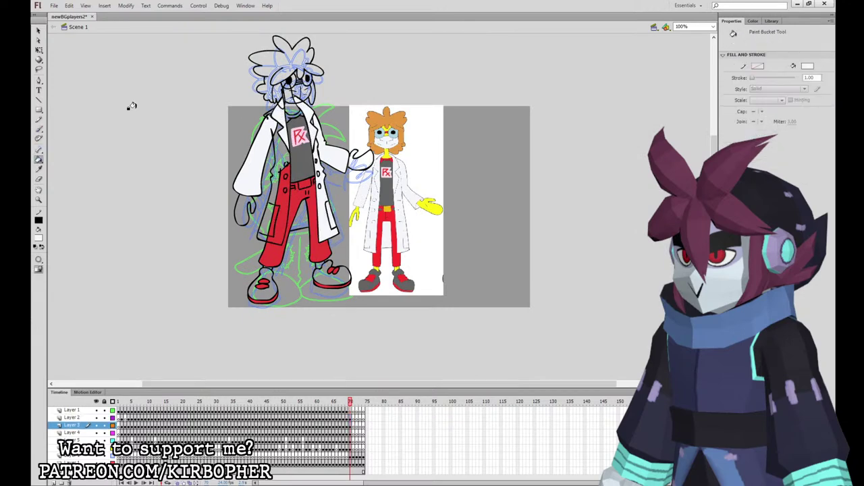
click(281, 153)
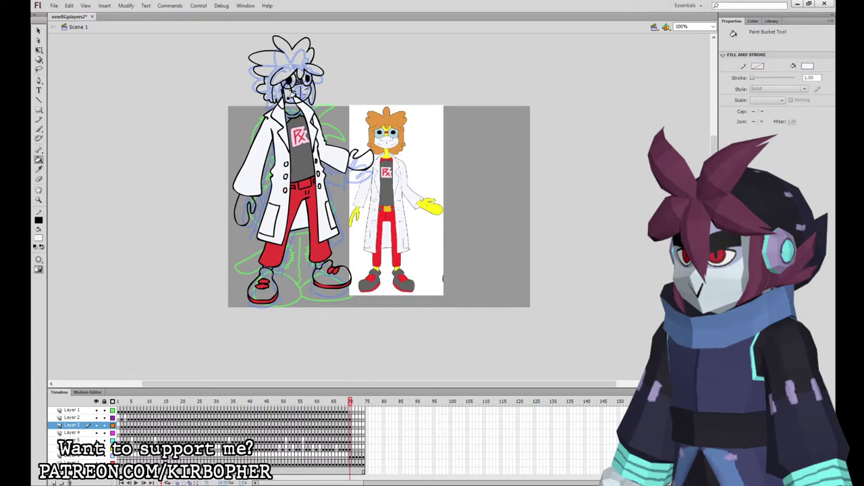
Fill the face mask off-white and the hair with the orange sampled from the reference.
click(293, 85)
click(297, 82)
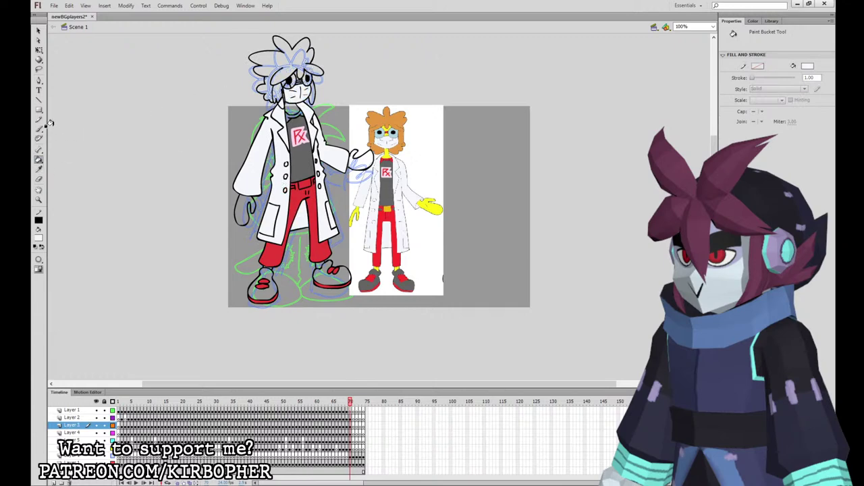
click(38, 169)
click(318, 192)
click(38, 168)
click(392, 118)
click(280, 56)
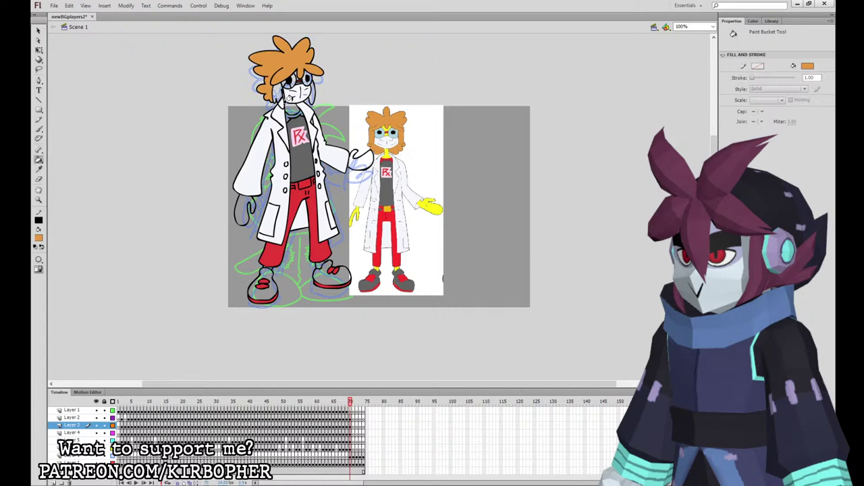
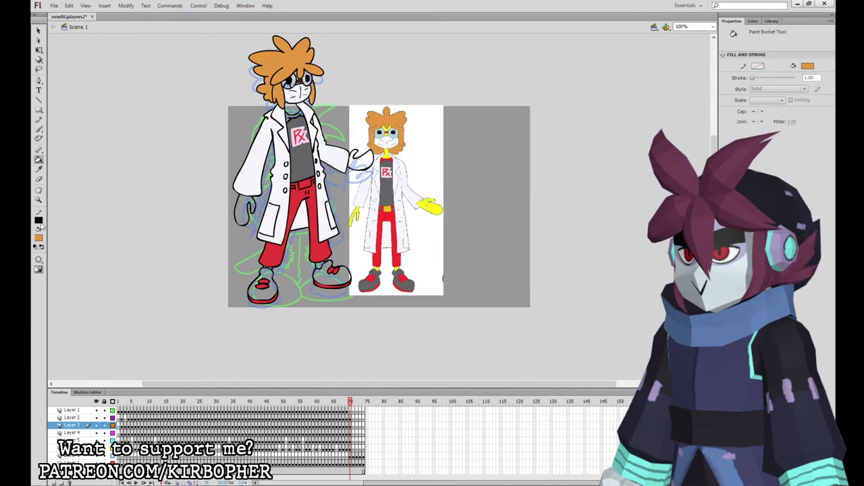
Fill the shirt collar with the trousers' red and the belt buckle with the reference buckle's golden yellow.
key(i)
click(311, 196)
click(293, 116)
click(389, 209)
click(305, 180)
Fill both shoes with the dark grey sampled from the shirt.
click(39, 170)
click(298, 171)
click(332, 270)
click(266, 288)
Fill the lowered hand, the exposed face skin, the neck and the ankles with the reference's skin yellow.
click(38, 169)
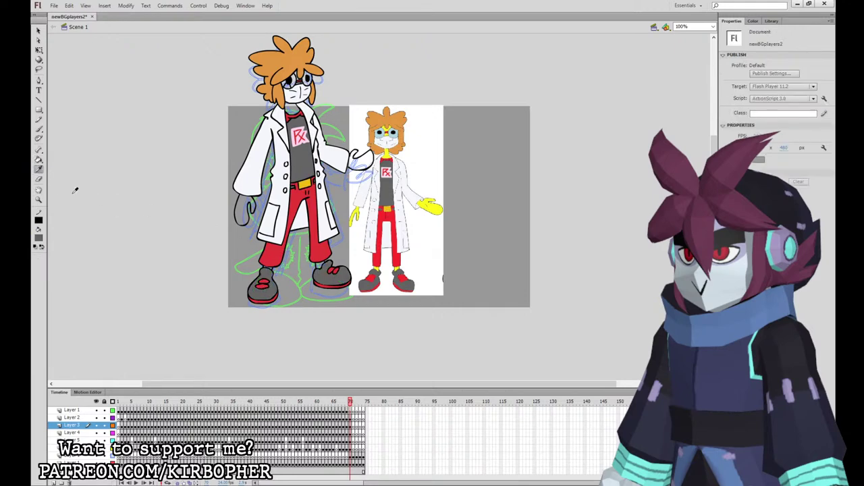
click(434, 204)
click(242, 206)
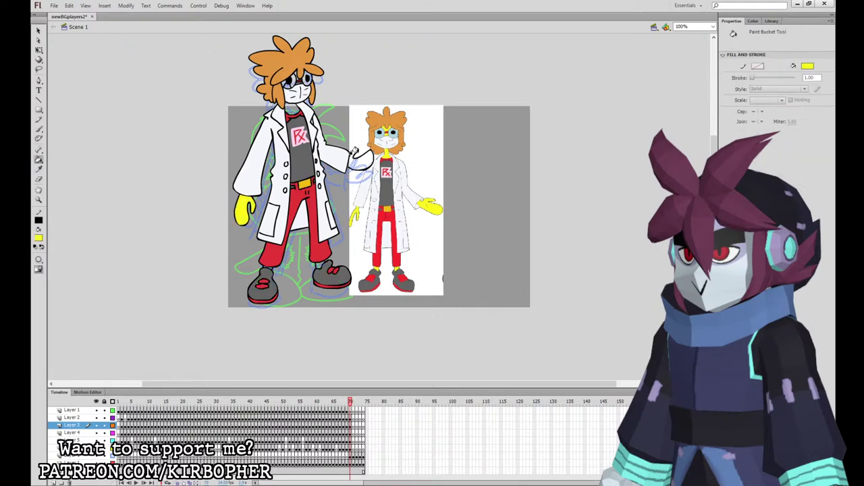
click(292, 81)
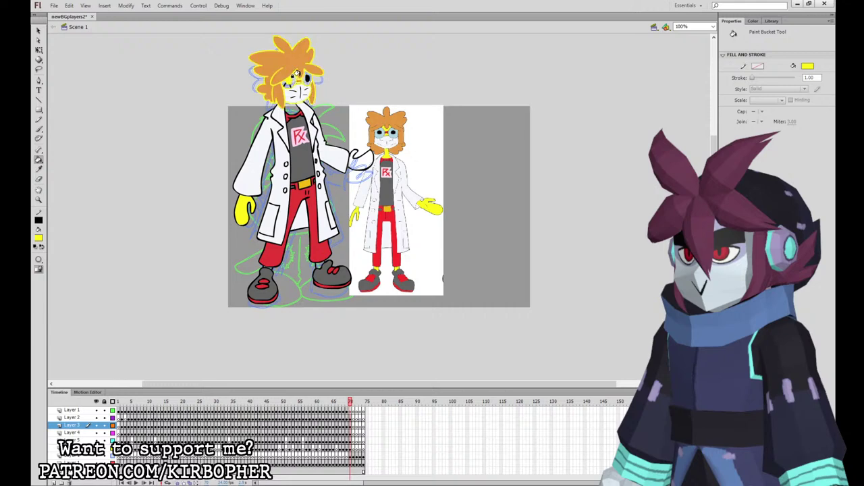
key(ctrl+z)
click(297, 75)
key(ctrl+z)
click(292, 108)
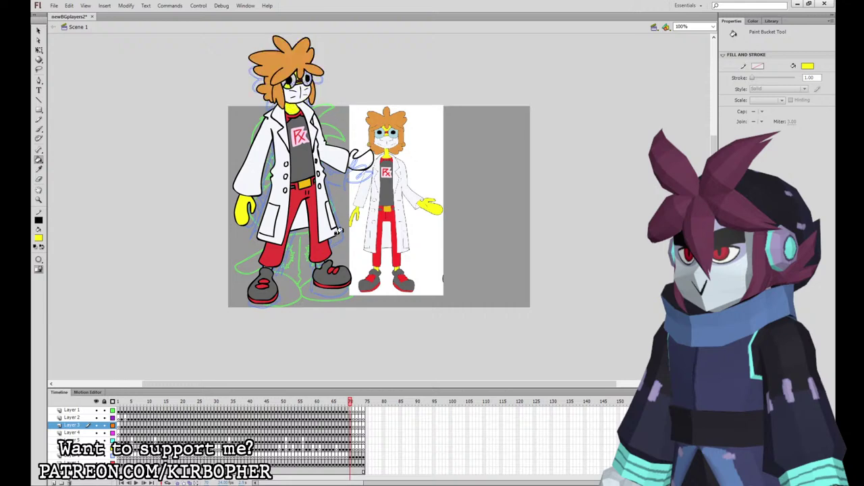
click(317, 263)
Adjust the outlines at the wrist of the outstretched arm so the hand joins the sleeve cuff.
key(ctrl+equal)
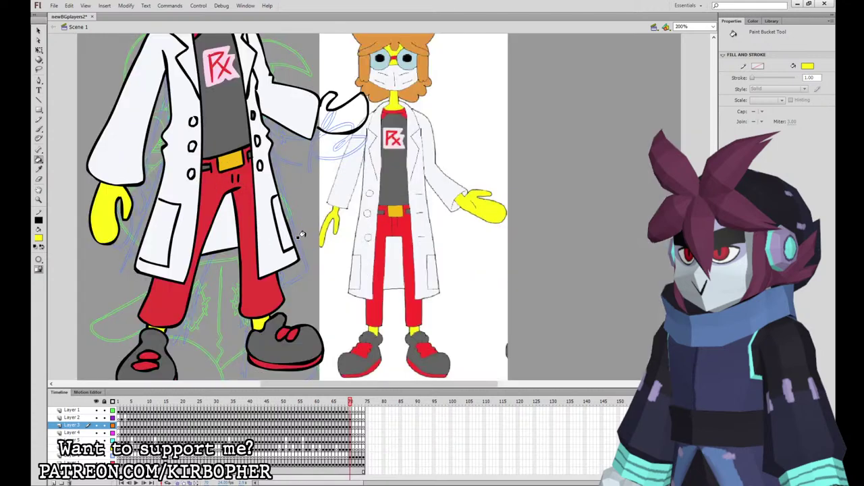
click(40, 29)
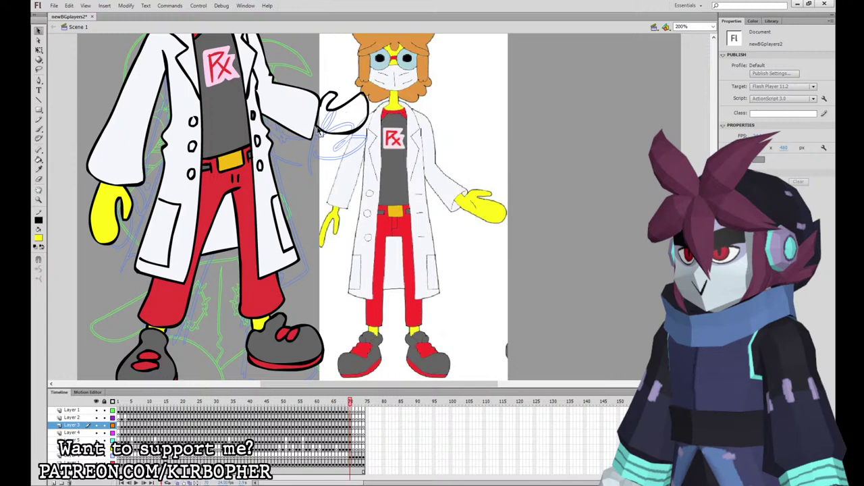
double_click(316, 131)
click(322, 128)
double_click(316, 129)
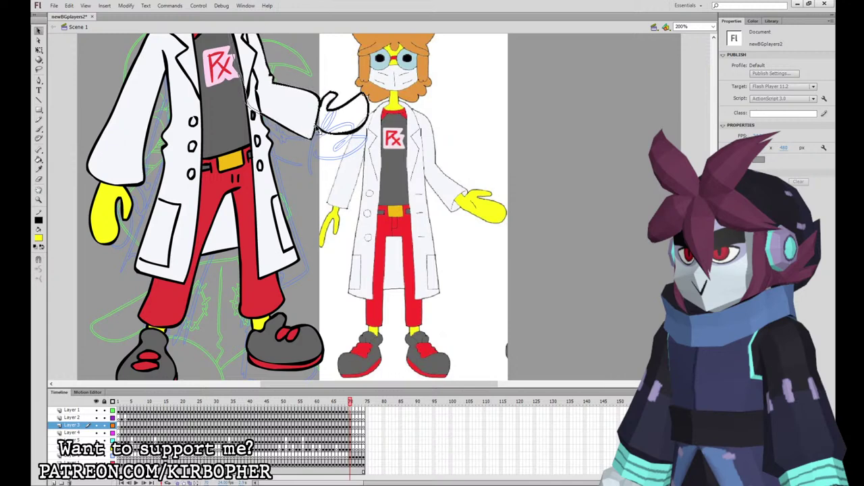
click(321, 116)
drag(349, 70, 415, 203)
Fill the outstretched hand yellow and both goggle lenses with the reference's light blue.
click(38, 160)
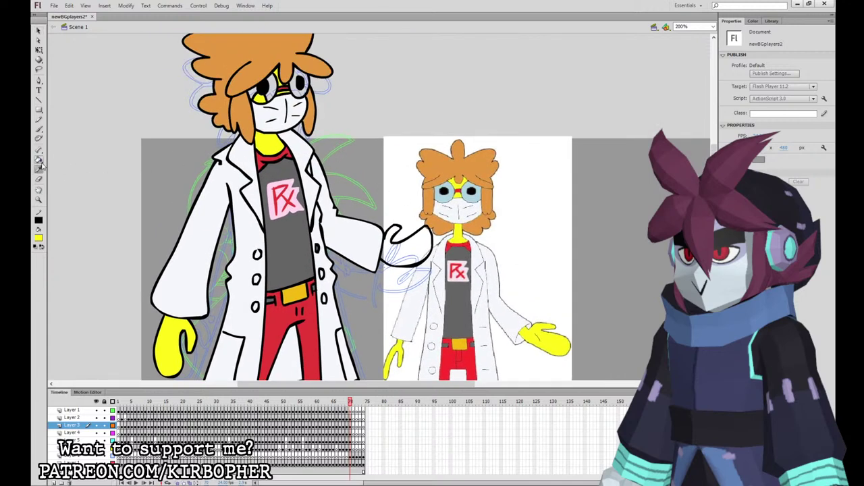
scroll(398, 267, up, 2)
click(403, 271)
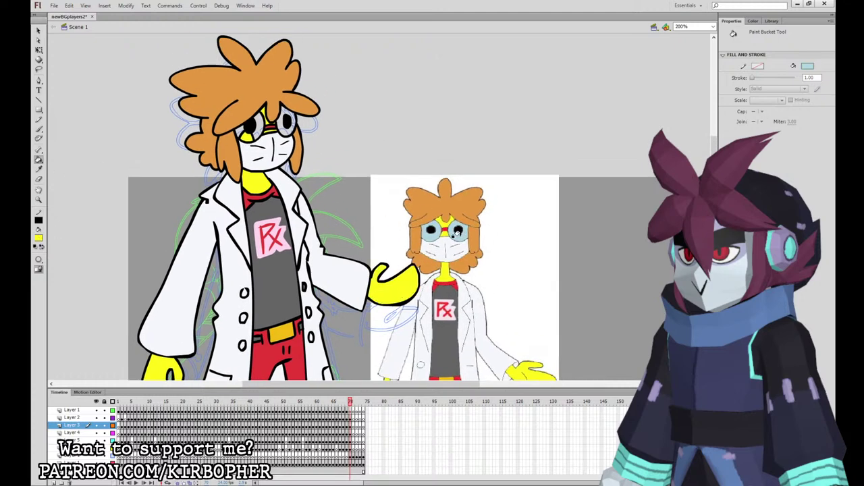
key(ctrl+minus)
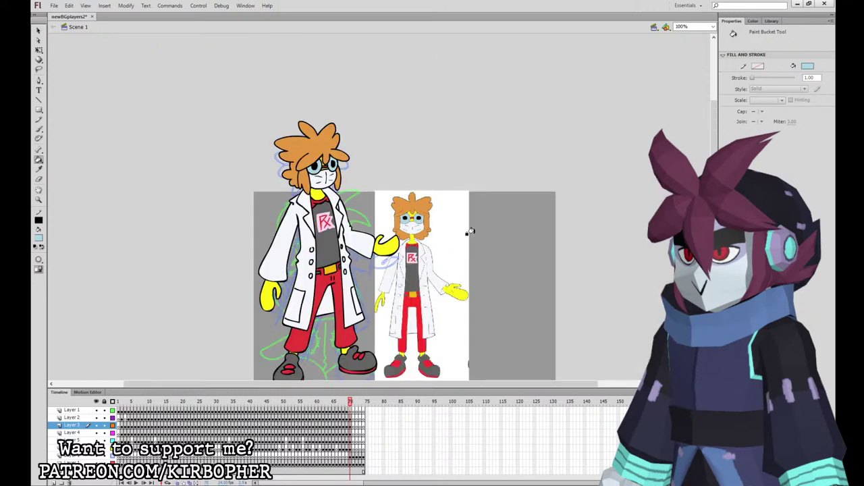
drag(544, 275, 489, 208)
key(v)
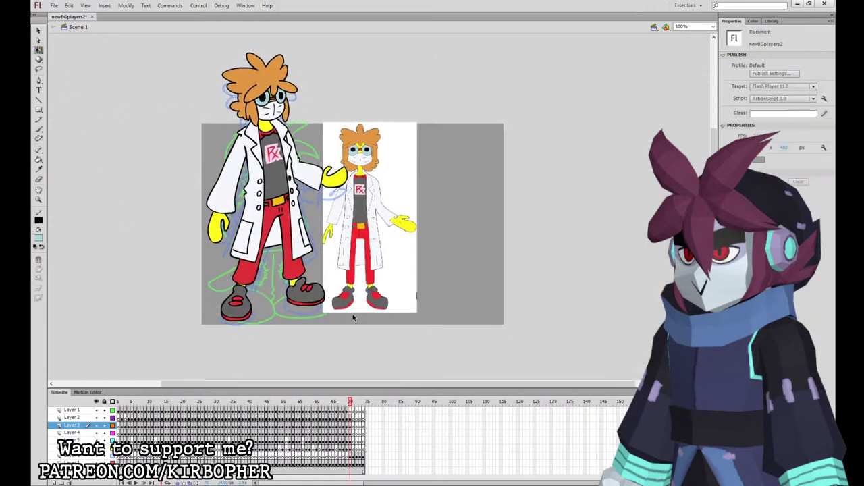
Convert the doctor's head on frame 70 into its own library symbol.
click(260, 88)
click(771, 21)
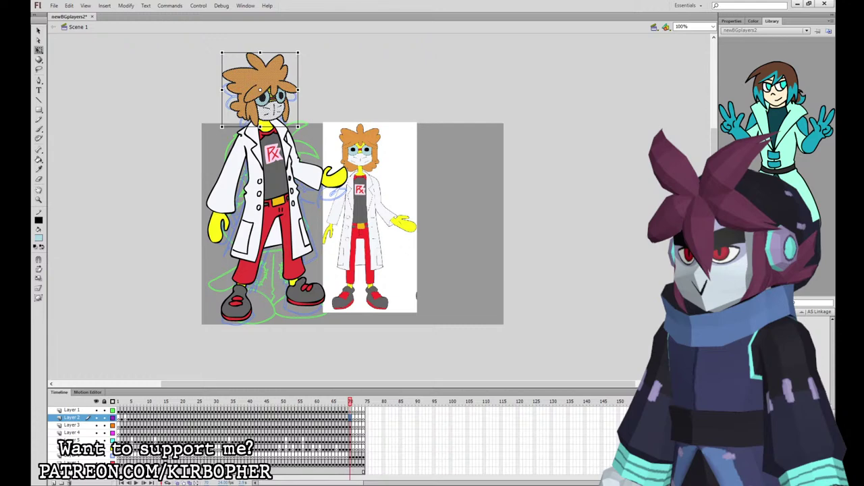
key(Up)
key(Up)
key(Up)
key(Down)
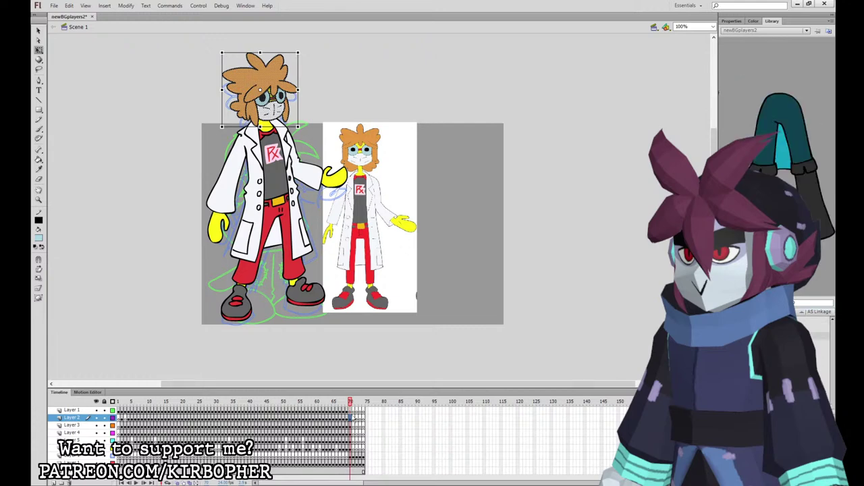
click(351, 410)
click(350, 418)
key(F8)
key(Return)
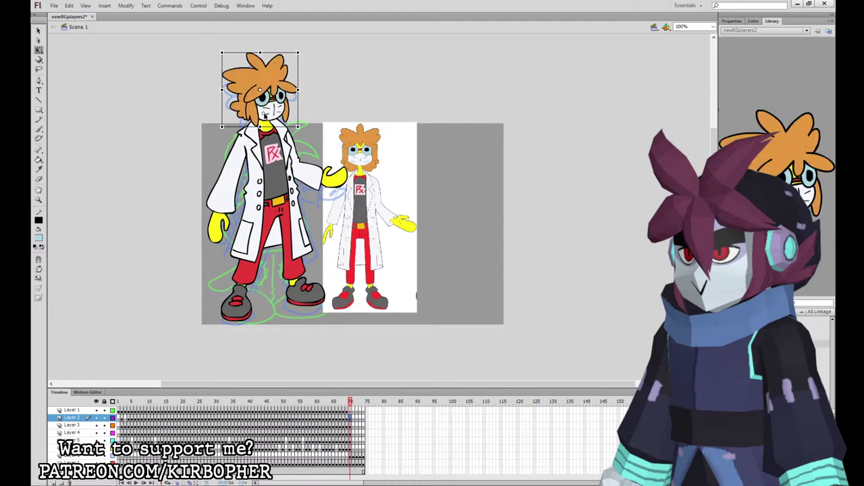
Convert the doctor's torso, each arm and the legs on frame 70 into separate symbols on their own layers.
click(353, 425)
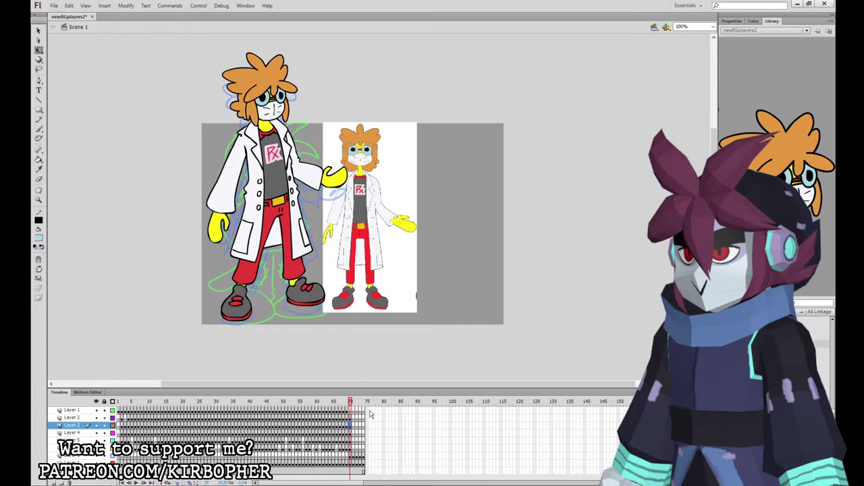
click(287, 203)
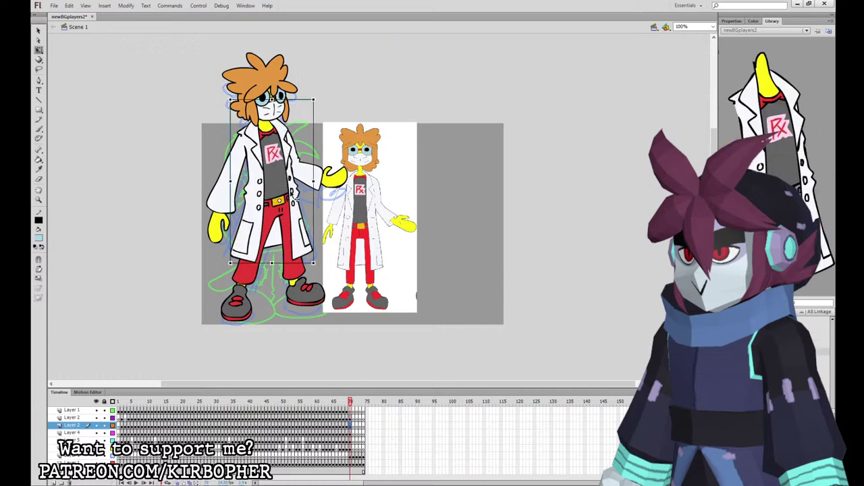
click(353, 433)
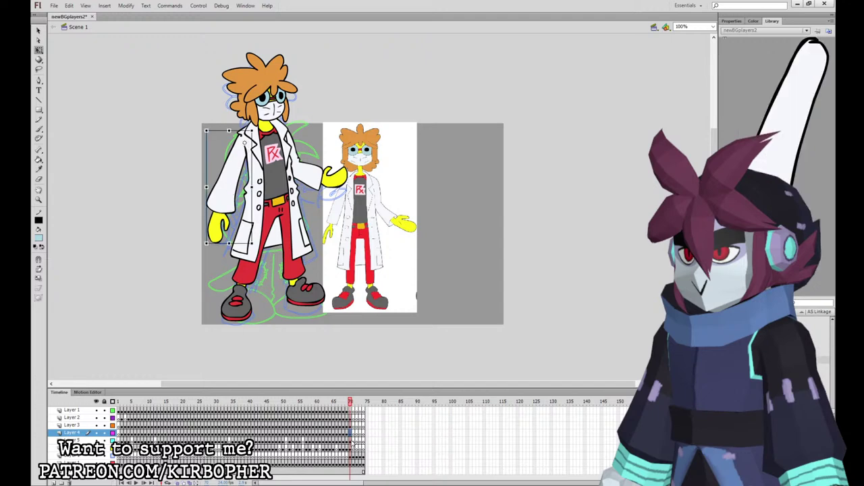
click(353, 440)
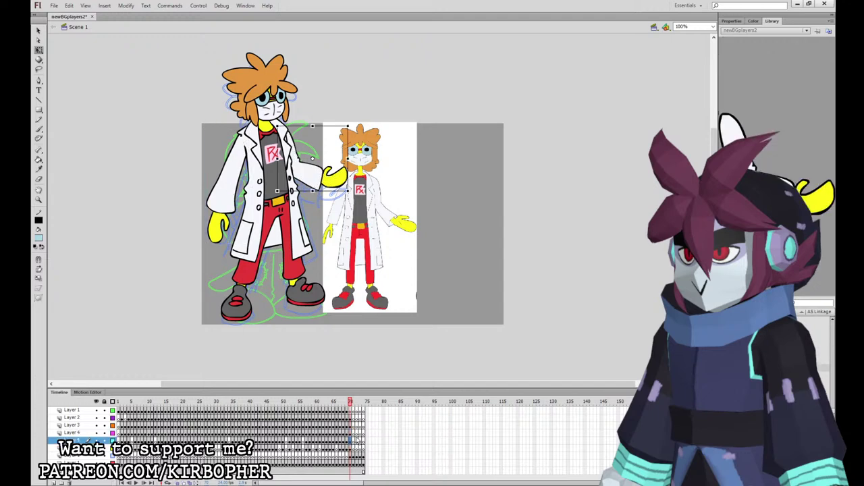
click(353, 447)
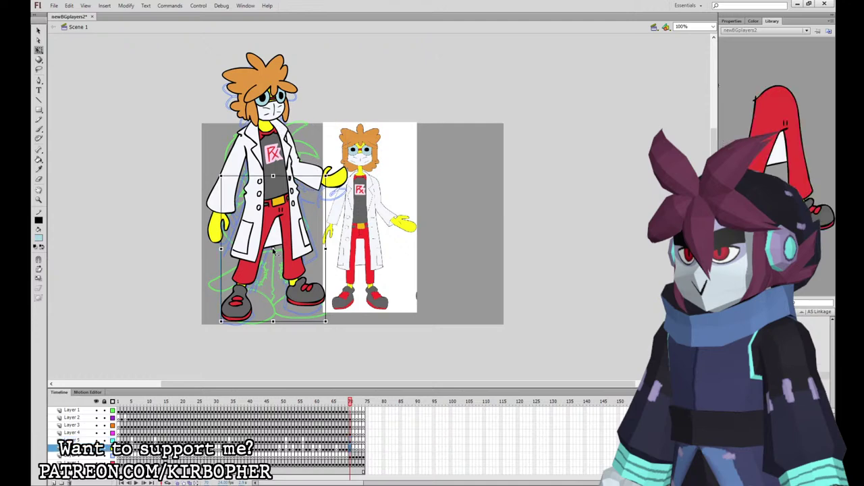
Delete the blue sketch on frame 70 and paste the doctor's five body parts in place into a new symbol named 0backer164_game_SPRITE.
click(351, 456)
key(Delete)
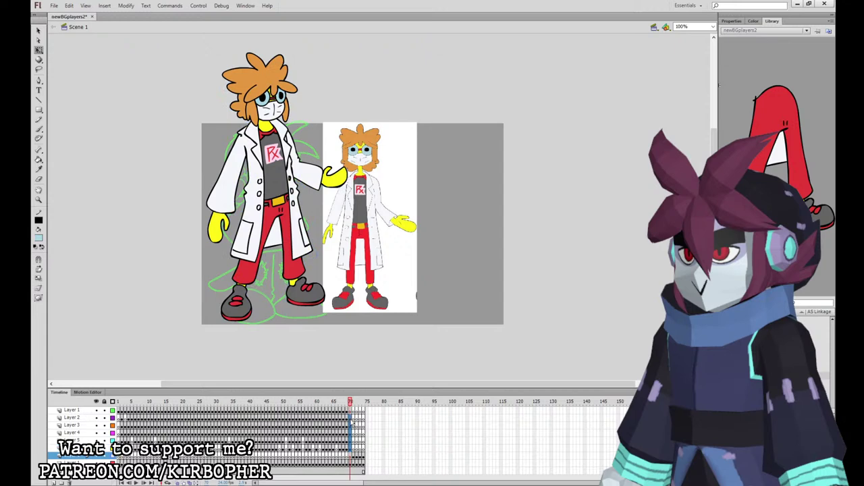
drag(351, 449, 350, 422)
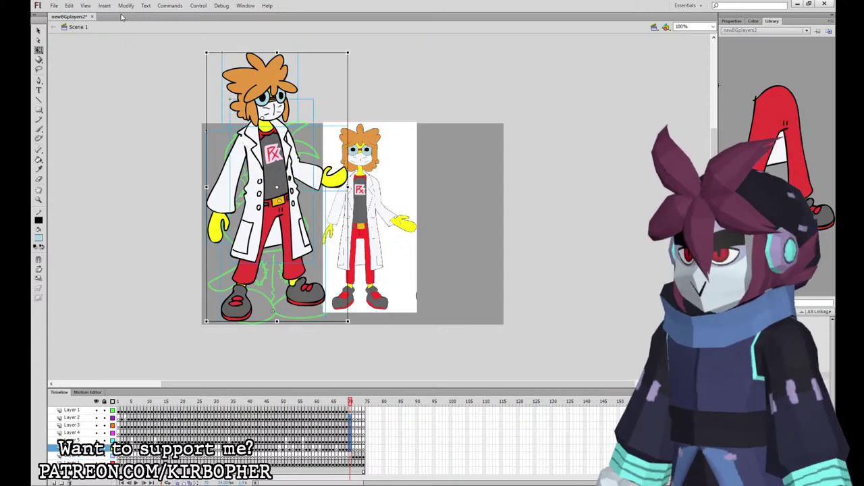
key(Return)
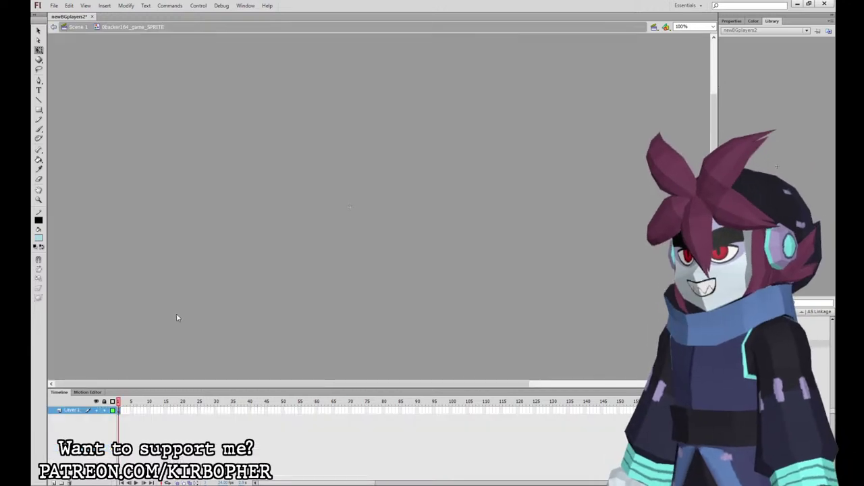
key(ctrl+alt+v)
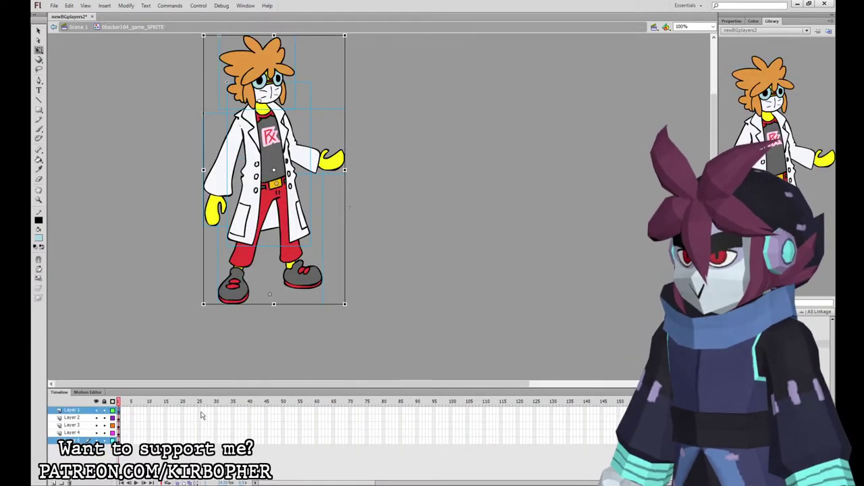
Extend all five layers to frame 27 and insert keyframes on frames 14 and 27.
drag(203, 411, 203, 439)
key(F5)
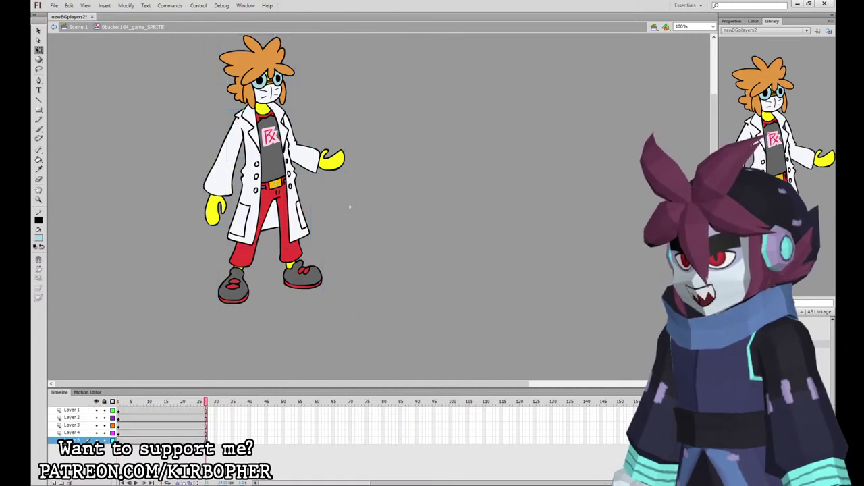
click(164, 402)
drag(163, 411, 163, 441)
key(F6)
Rotate the doctor's torso, both arms and head slightly on frame 14 to form the middle idle pose.
click(329, 298)
click(300, 255)
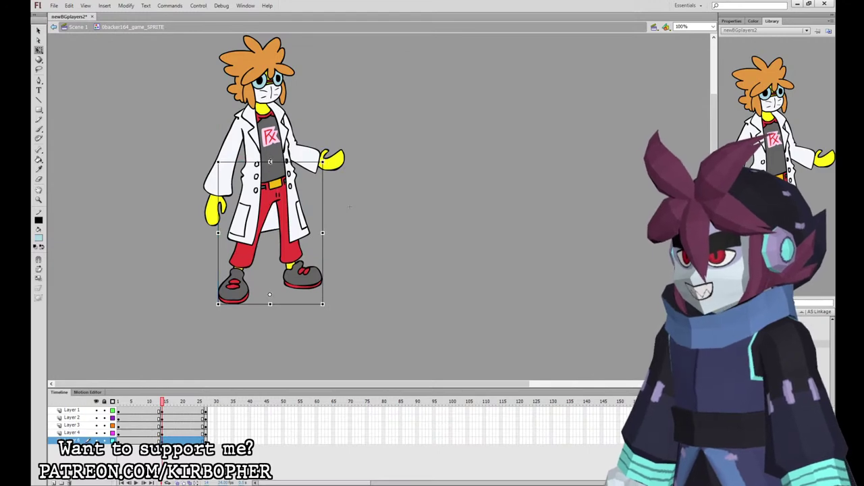
click(287, 159)
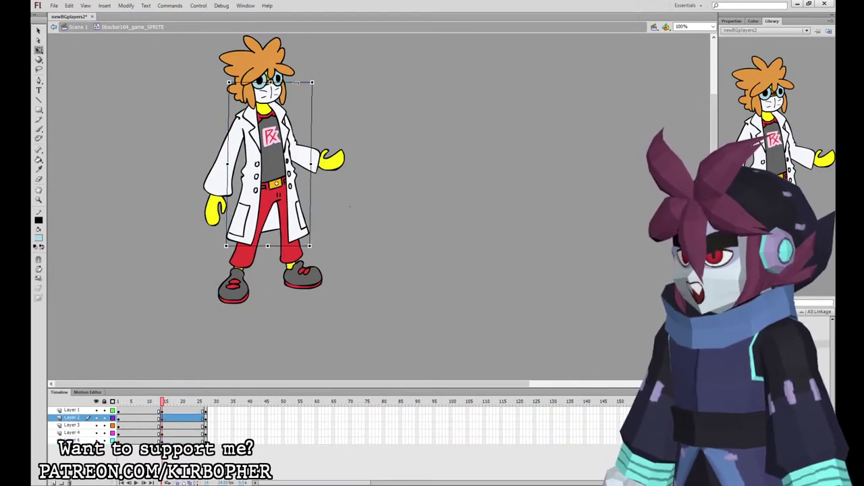
click(334, 161)
drag(348, 177, 352, 170)
click(220, 184)
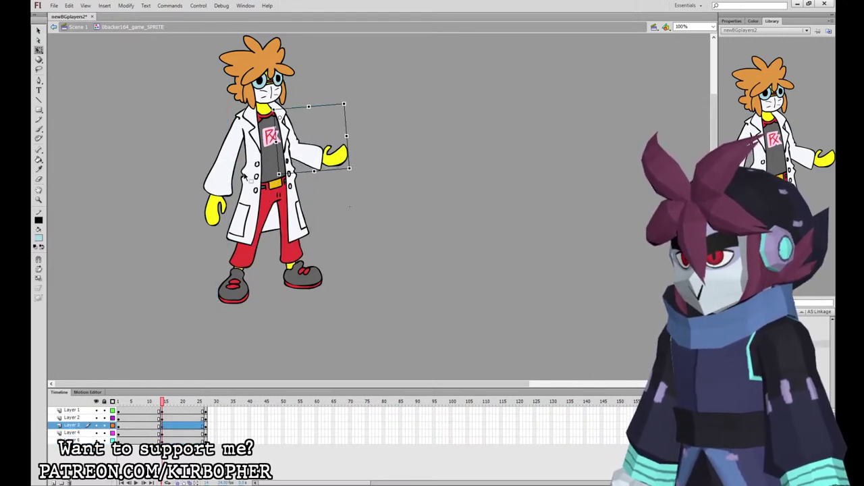
drag(253, 223, 249, 223)
click(281, 71)
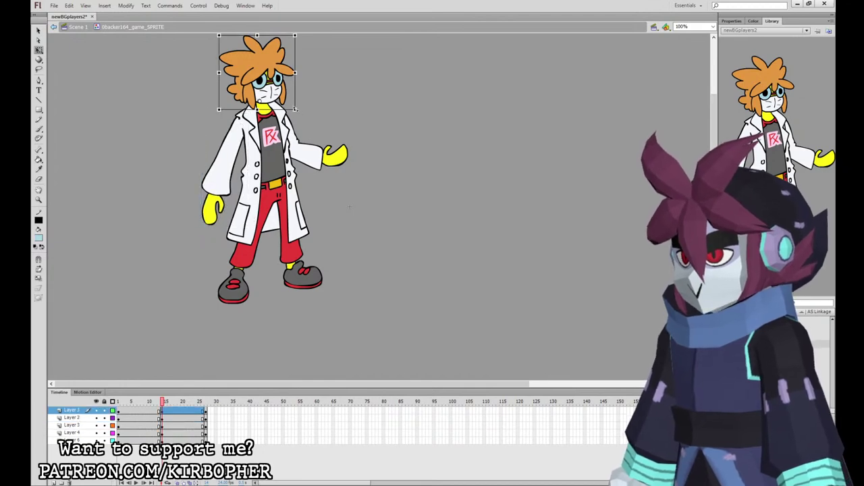
key(ctrl+z)
drag(299, 40, 303, 42)
Nudge the head, torso and both arms on frame 14 slightly down and to the right, leaving the legs in place.
key(ctrl+a)
key(Down)
key(Down)
key(Down)
key(Right)
key(Right)
key(Right)
key(Right)
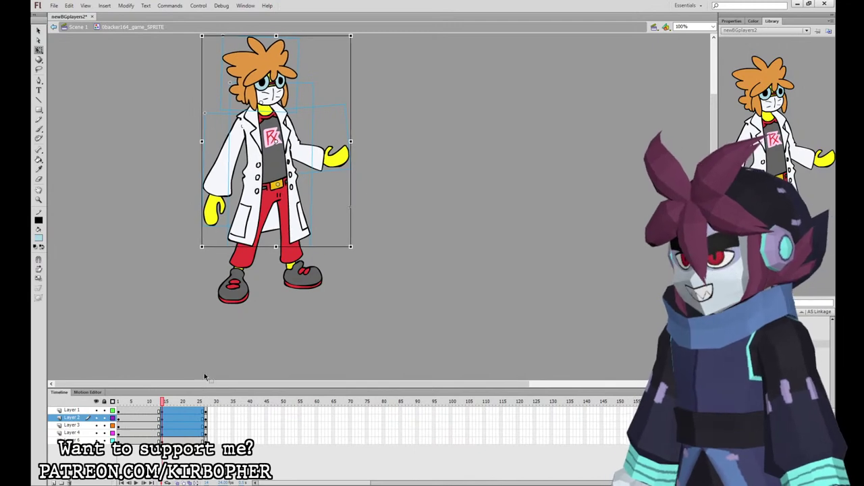
Create classic tweens on all layers between the keyframes on frames 1, 14 and 27.
drag(162, 402, 166, 440)
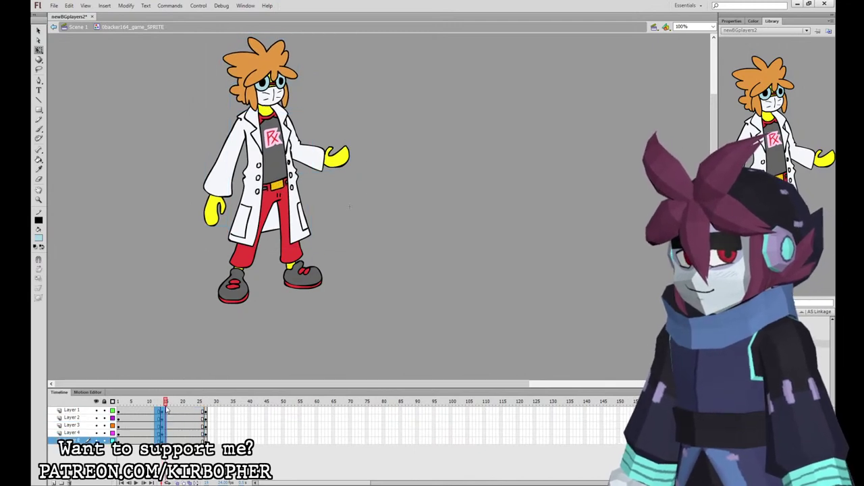
right_click(164, 434)
click(187, 288)
Insert keyframes on all layers at frames 7 and 21, midway through the two tweens.
drag(142, 410, 139, 440)
key(F6)
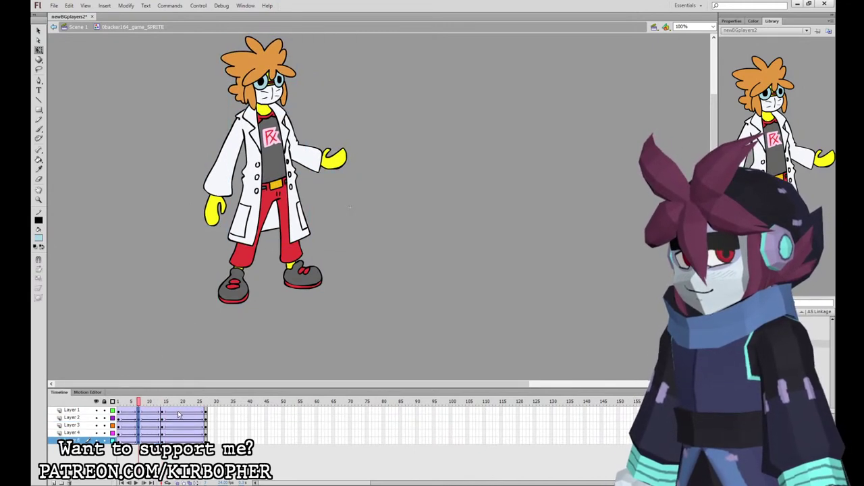
drag(183, 410, 183, 440)
click(189, 425)
drag(185, 411, 186, 440)
key(F6)
Set the tween ease to -100 on the opening span and to 100 on the spans ending at frames 14 and 27.
drag(128, 410, 201, 388)
click(732, 21)
click(754, 100)
text(-100)
key(Return)
drag(771, 84, 822, 47)
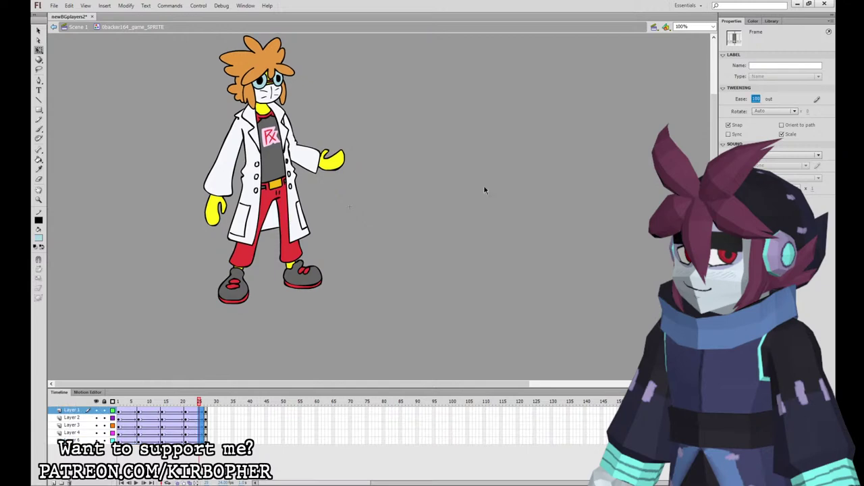
drag(152, 413, 156, 440)
drag(828, 55, 826, 56)
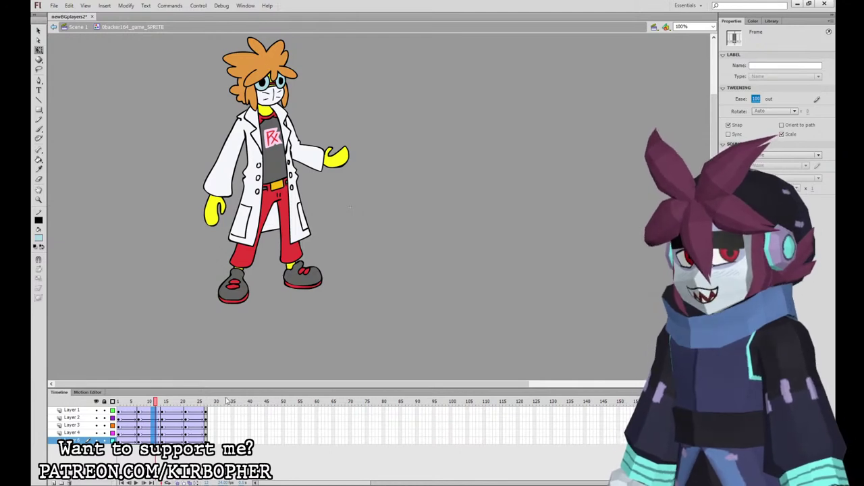
Convert all tweened frames to keyframes and clear every second keyframe on all layers over the first eight frames.
drag(202, 411, 118, 440)
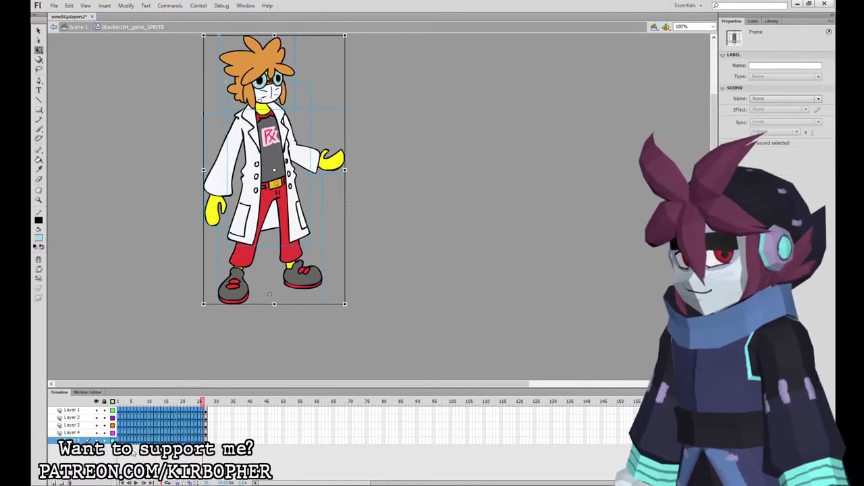
click(125, 417)
mouse_move(122, 440)
mouse_down()
mouse_move(129, 410)
mouse_move(137, 441)
mouse_up()
key(shift+F6)
key(shift+F6)
key(shift+F6)
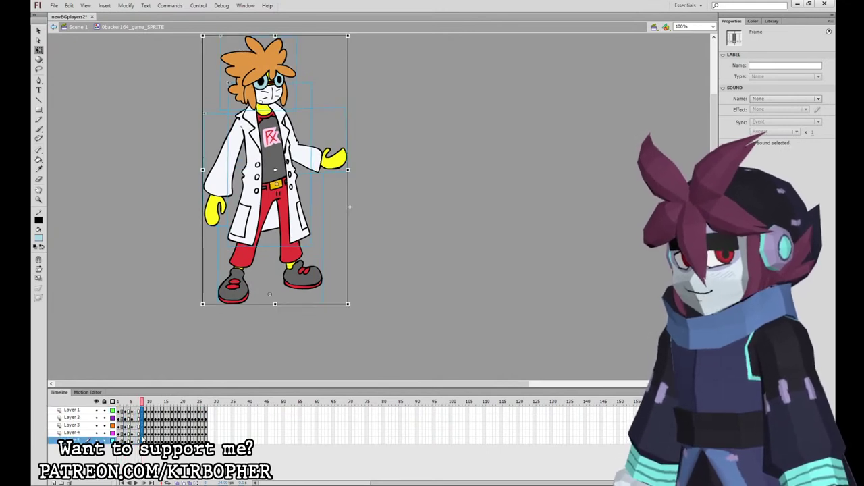
key(shift+F6)
Clear every second keyframe on all layers across the rest of the timeline so each pose holds for two frames.
drag(142, 410, 194, 440)
key(shift+F6)
key(shift+F6)
key(shift+F6)
click(179, 411)
click(182, 440)
click(186, 426)
key(shift+F6)
key(period)
key(period)
key(period)
key(period)
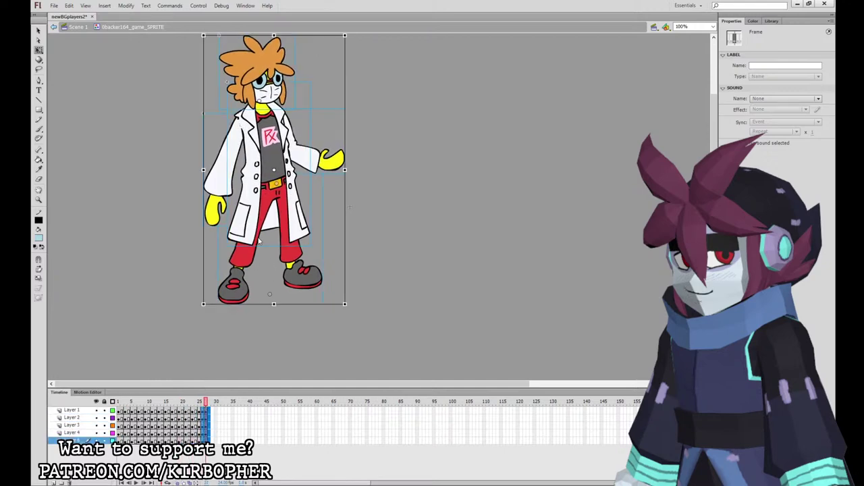
Trim all layers so the idle loop ends at frame 26 and play the animation back.
key(shift+F5)
click(226, 418)
mouse_move(206, 411)
mouse_down()
mouse_move(206, 441)
mouse_move(202, 409)
mouse_up()
click(209, 425)
key(F5)
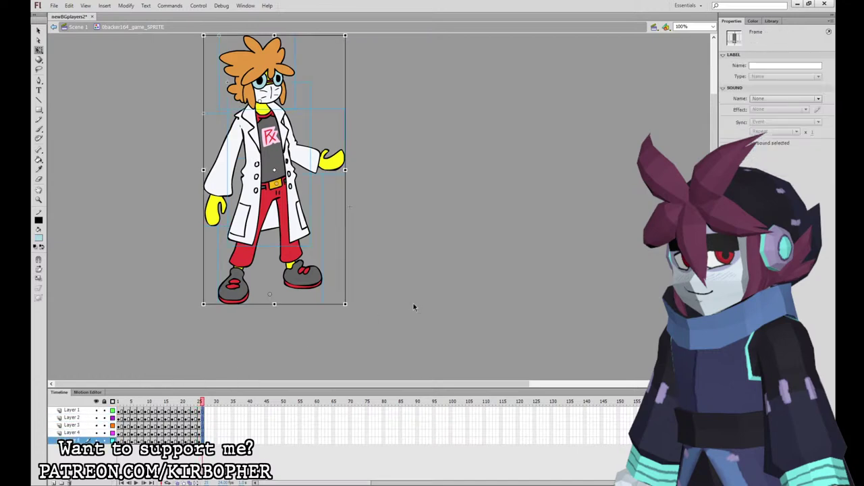
click(427, 306)
key(Return)
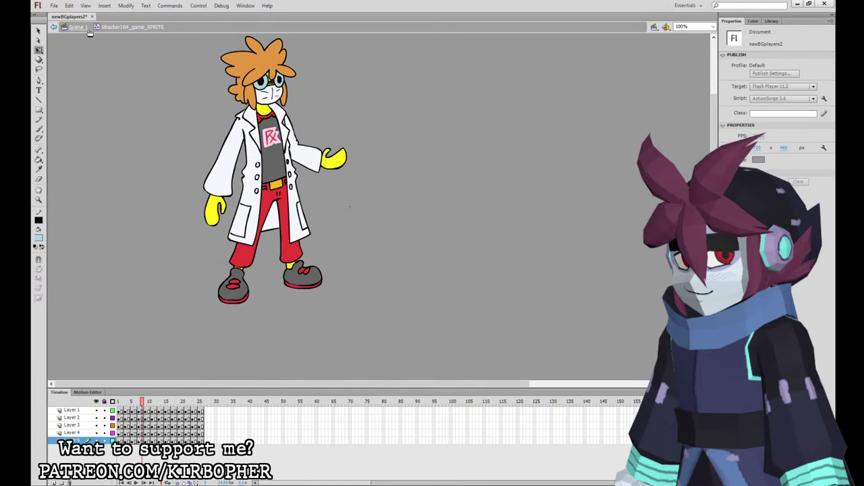
Copy the previous character's sprite instance from frame 69 to frame 70 of Scene 1 on Layer 1 and swap it for 0backer164_game_SPRITE.
click(87, 28)
click(347, 411)
drag(347, 411, 351, 411)
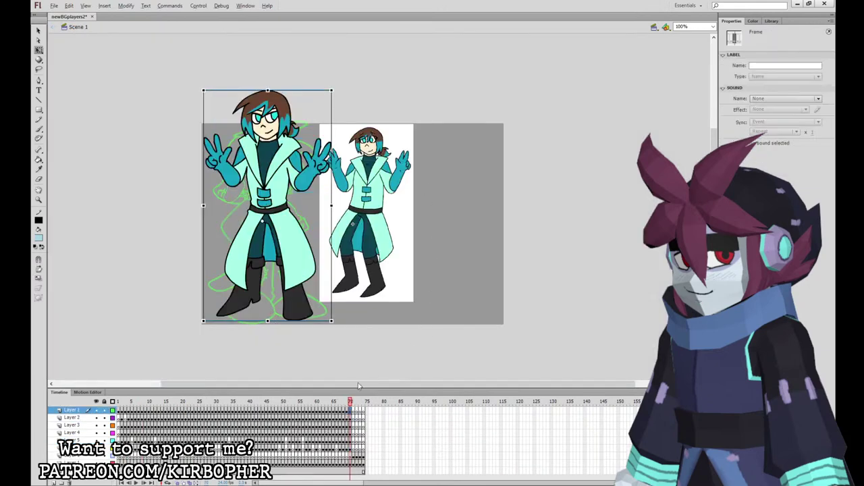
click(300, 243)
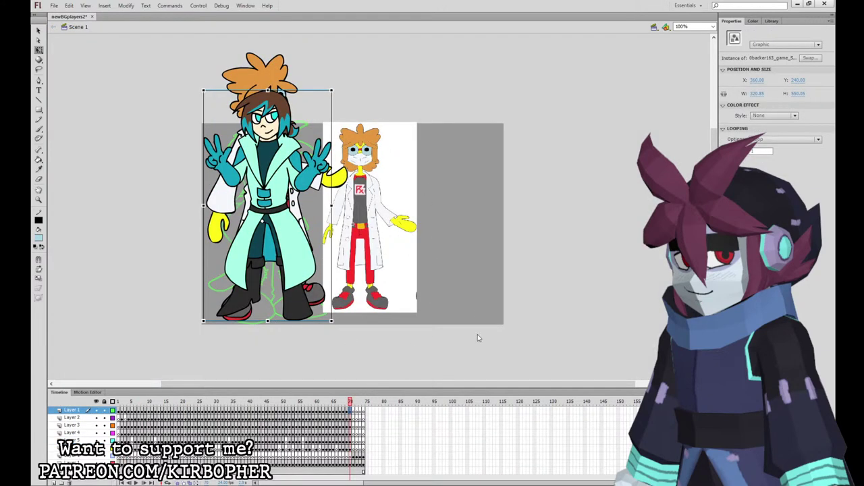
key(ctrl+z)
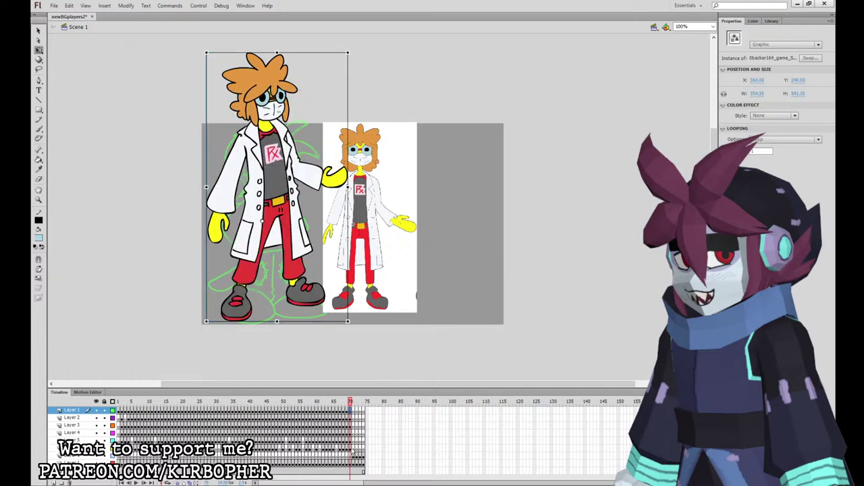
Save the document and move on to the wizard's blue sketch and references on frame 71.
click(352, 449)
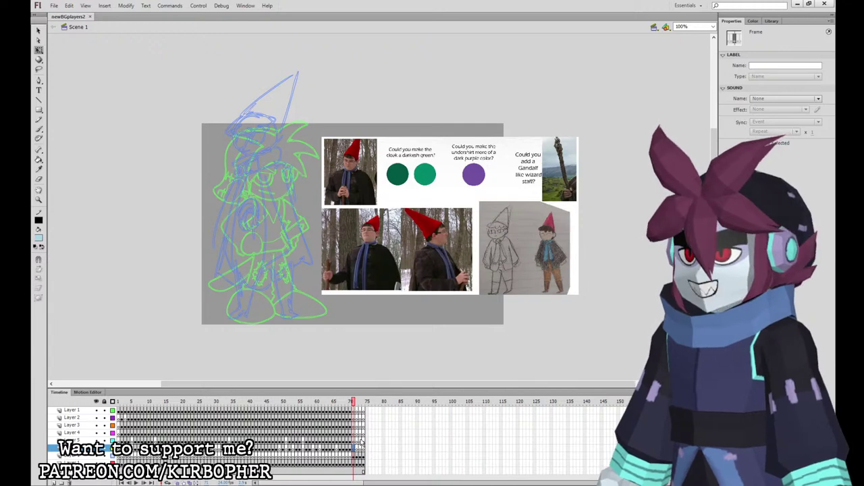
click(351, 401)
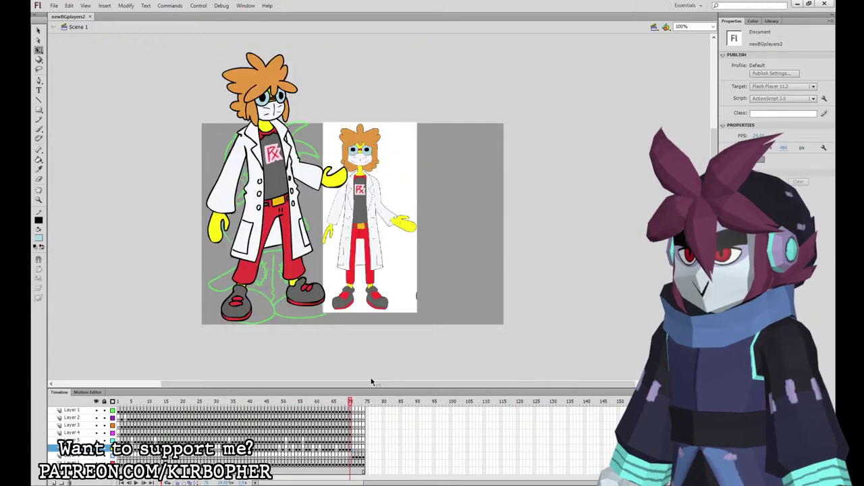
click(352, 451)
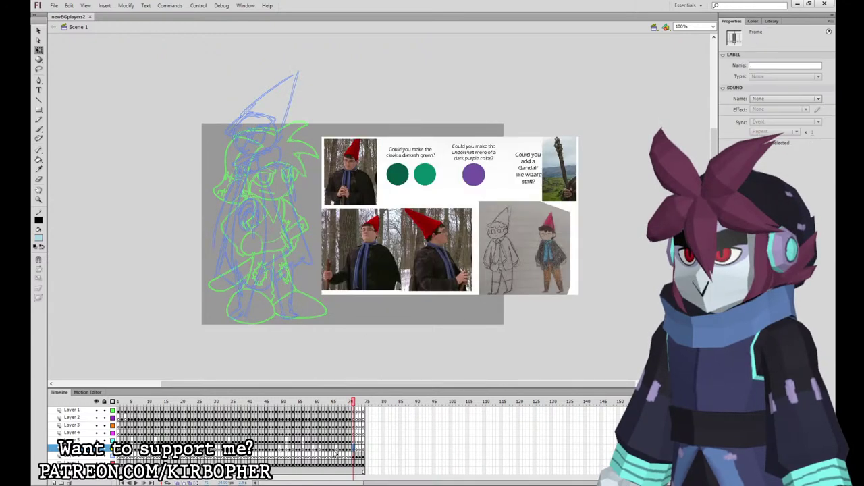
Check the wizard references, then ink his hair outline in black on Layer 2 at frame 71 over the blue sketch.
click(423, 325)
key(ctrl+=)
drag(569, 288, 420, 267)
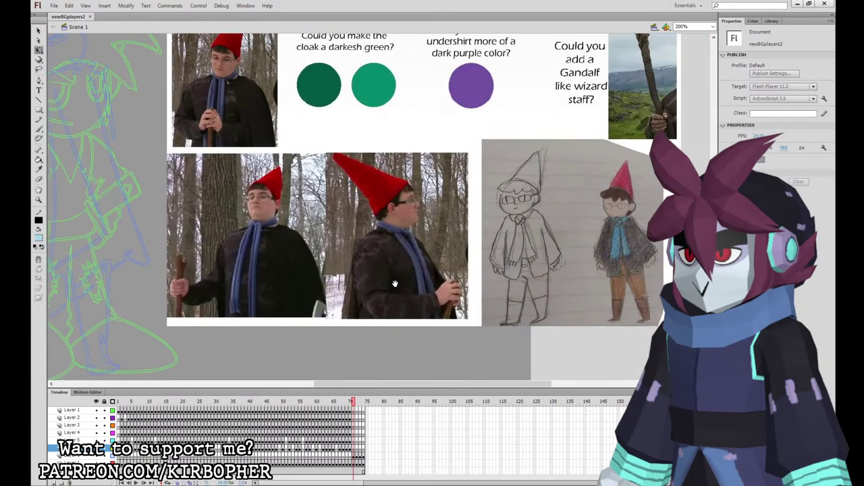
mouse_move(504, 243)
mouse_down()
mouse_move(540, 301)
mouse_move(576, 327)
mouse_move(669, 349)
mouse_move(760, 398)
mouse_up()
click(40, 129)
click(40, 244)
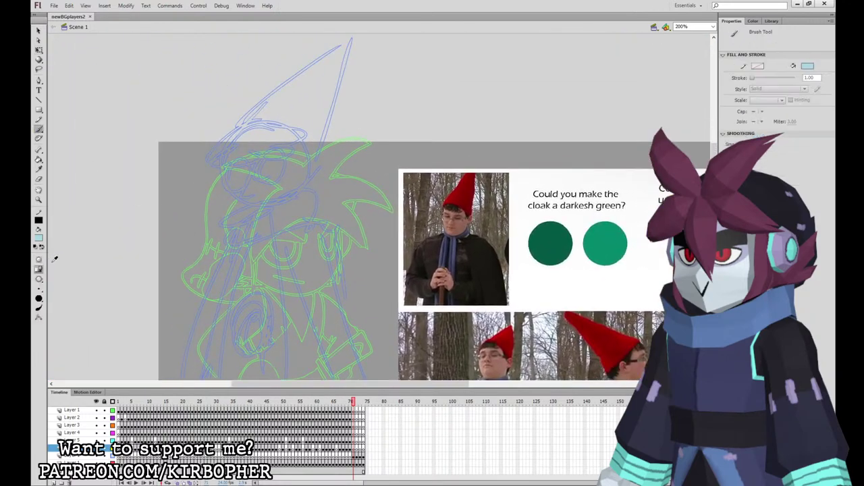
click(353, 418)
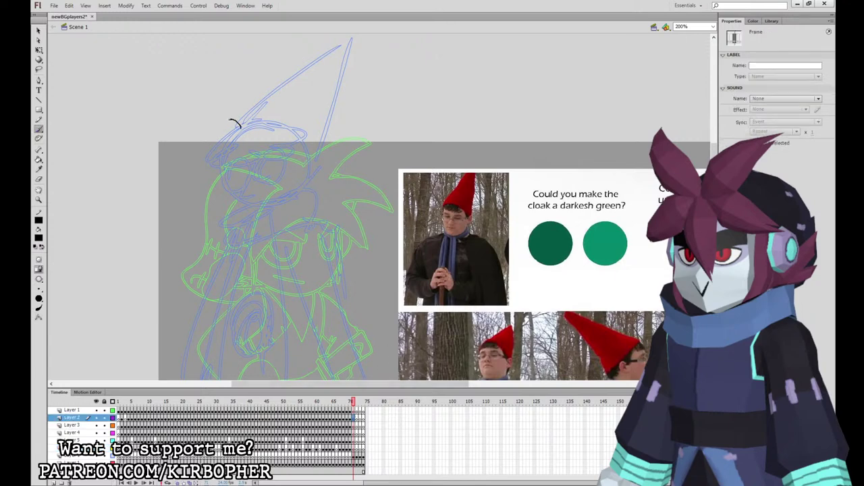
drag(230, 120, 228, 134)
key(ctrl+z)
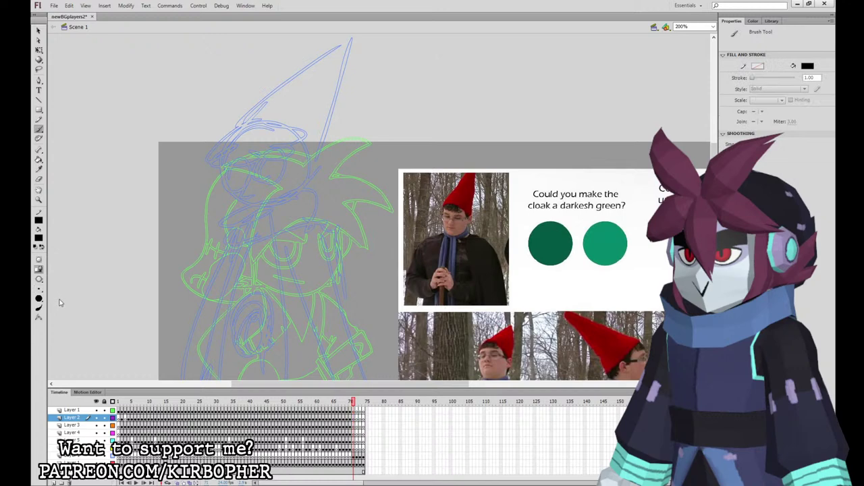
mouse_move(248, 126)
mouse_down()
mouse_move(209, 144)
mouse_move(214, 162)
mouse_move(263, 167)
mouse_move(305, 145)
mouse_move(286, 138)
mouse_move(306, 122)
mouse_move(251, 123)
mouse_up()
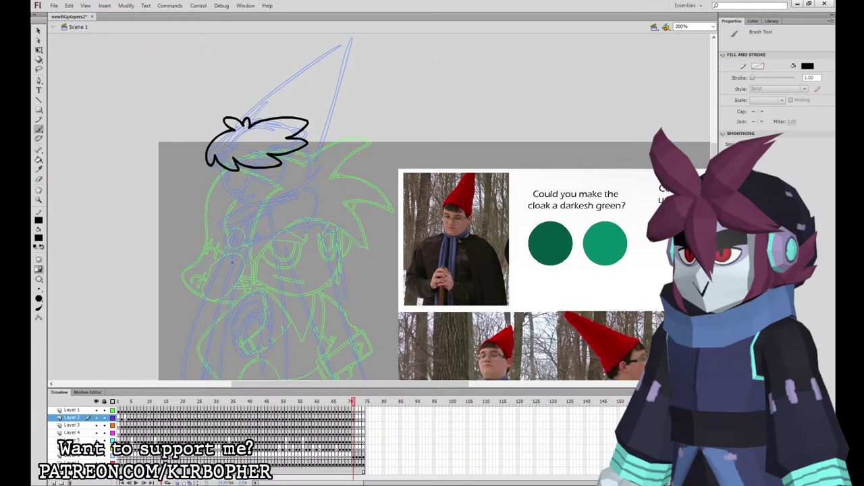
Ink the wizard's round glasses, face outline and ear beneath the hair.
mouse_move(226, 168)
mouse_down()
mouse_move(234, 187)
mouse_move(243, 170)
mouse_move(262, 163)
mouse_move(258, 178)
mouse_move(270, 181)
mouse_move(281, 168)
mouse_move(258, 177)
mouse_move(270, 181)
mouse_move(282, 158)
mouse_up()
key(ctrl+z)
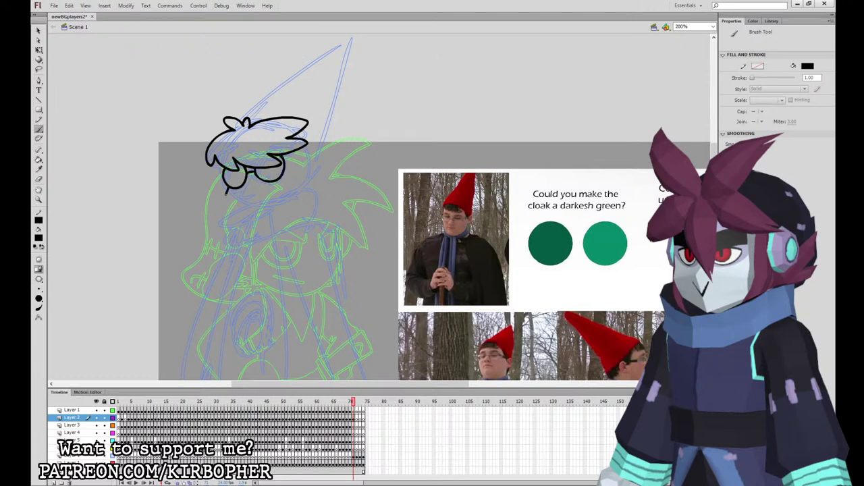
drag(227, 193, 265, 216)
mouse_move(302, 185)
mouse_down()
mouse_move(315, 164)
mouse_move(302, 158)
mouse_up()
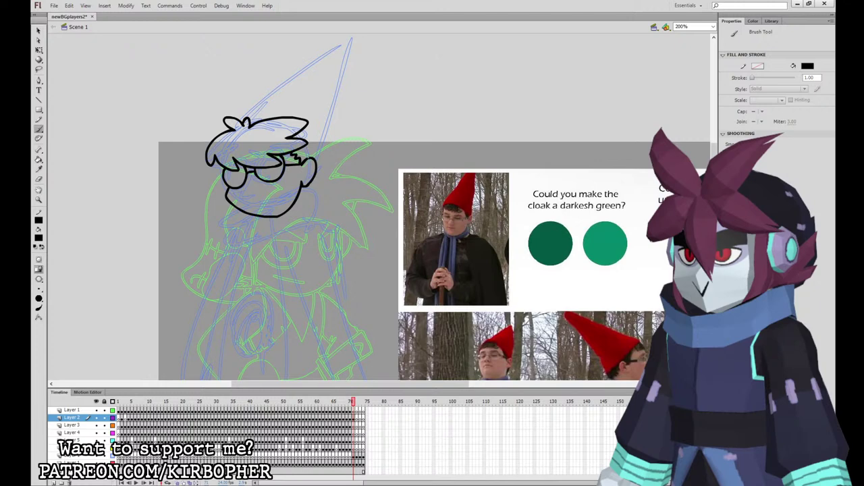
Ink the spiky hair tufts below the wizard's ear, redoing strokes that miss the sketch.
drag(344, 152, 339, 211)
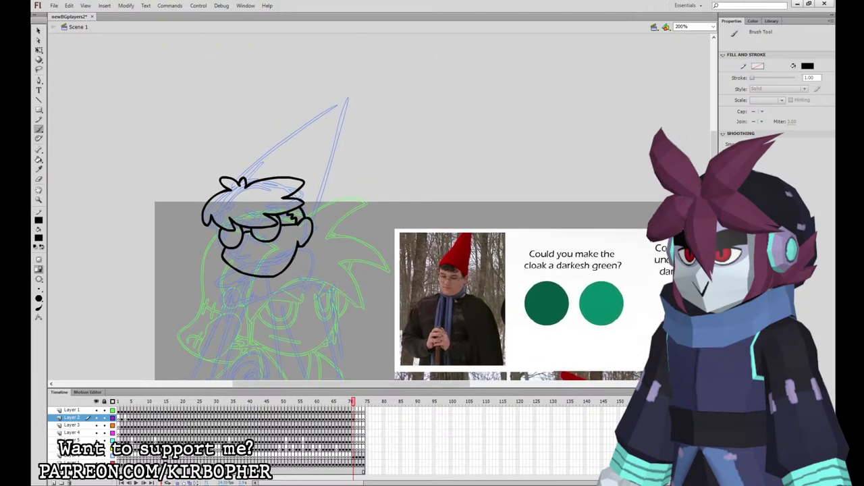
mouse_move(295, 262)
mouse_down()
mouse_move(316, 244)
mouse_move(301, 246)
mouse_up()
key(ctrl+z)
mouse_move(303, 256)
mouse_down()
mouse_move(297, 264)
mouse_move(299, 246)
mouse_up()
key(ctrl+z)
key(ctrl+z)
Ink the tall pointed hat outline from behind the ear up to its tip and down to the front hair.
drag(401, 197, 391, 236)
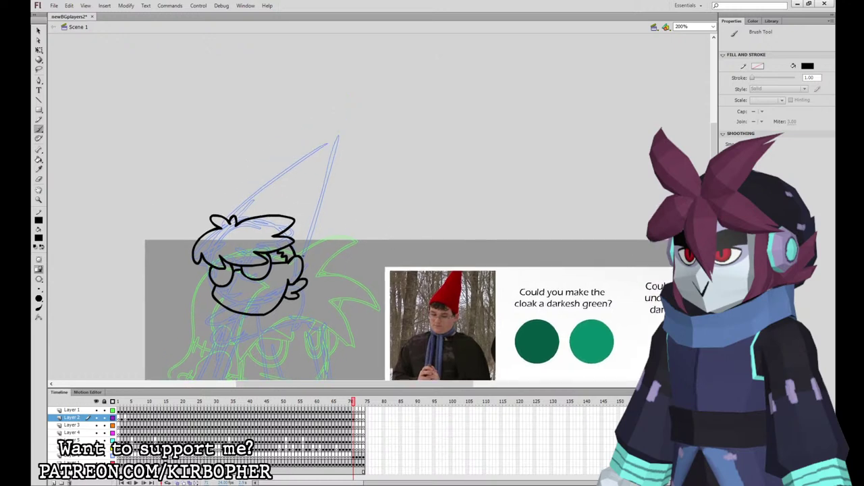
mouse_move(302, 261)
mouse_down()
mouse_move(337, 140)
mouse_move(252, 186)
mouse_move(227, 215)
mouse_up()
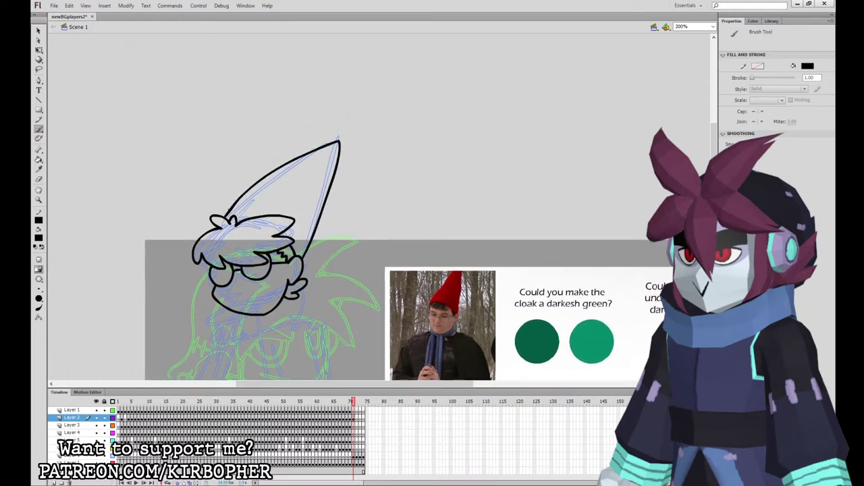
key(ctrl+z)
mouse_move(302, 261)
mouse_down()
mouse_move(327, 189)
mouse_move(321, 146)
mouse_move(225, 220)
mouse_up()
Ink the ruffled scarf around the neck and the long draped panels hanging down the wizard's front on Layer 2.
drag(451, 265, 443, 95)
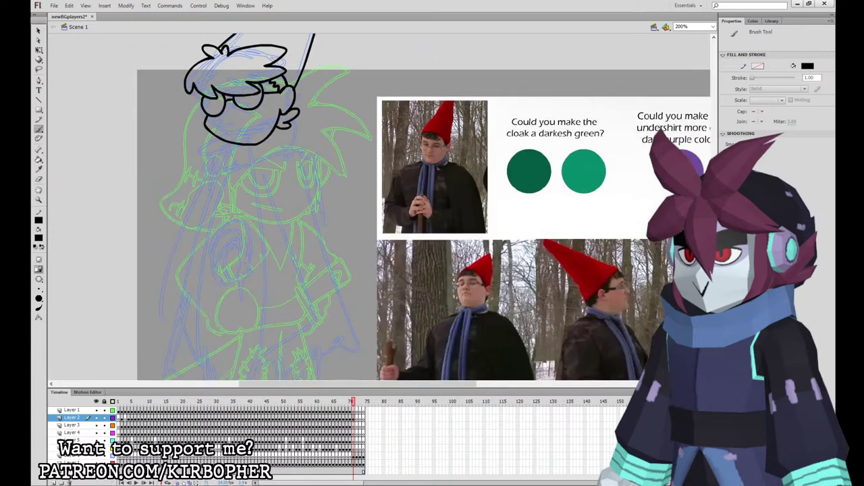
drag(443, 265, 437, 216)
click(354, 425)
click(354, 417)
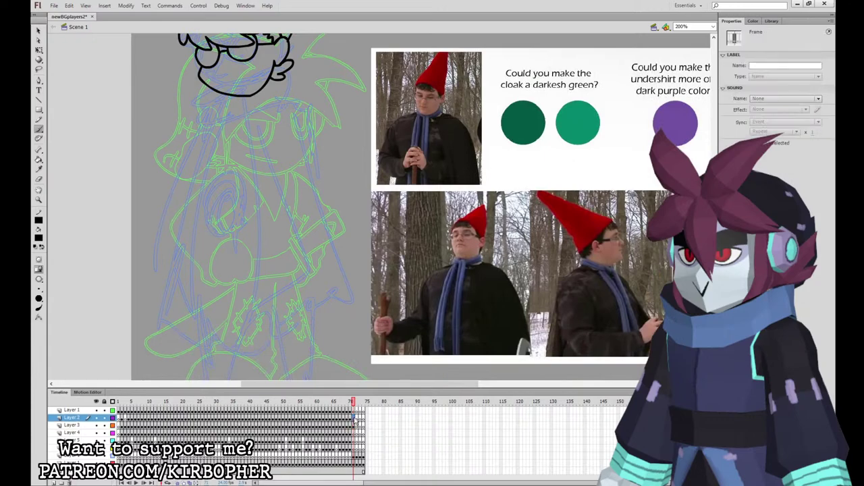
key(ctrl+1)
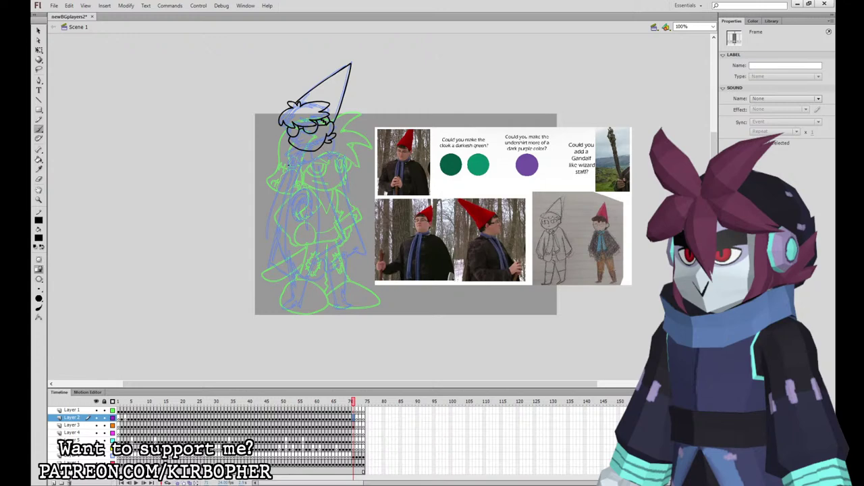
drag(304, 166, 335, 152)
key(ctrl+z)
mouse_move(313, 166)
mouse_down()
mouse_move(321, 254)
mouse_move(328, 179)
mouse_move(320, 251)
mouse_up()
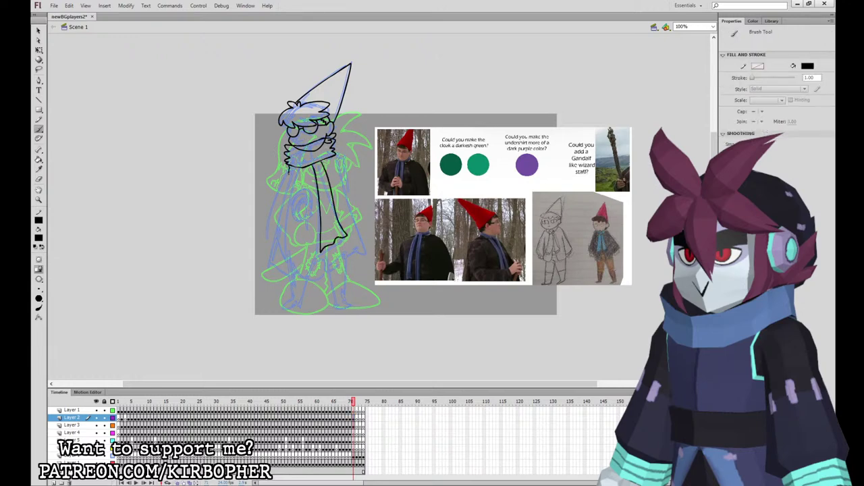
mouse_move(290, 173)
mouse_down()
mouse_move(279, 244)
mouse_move(298, 167)
mouse_up()
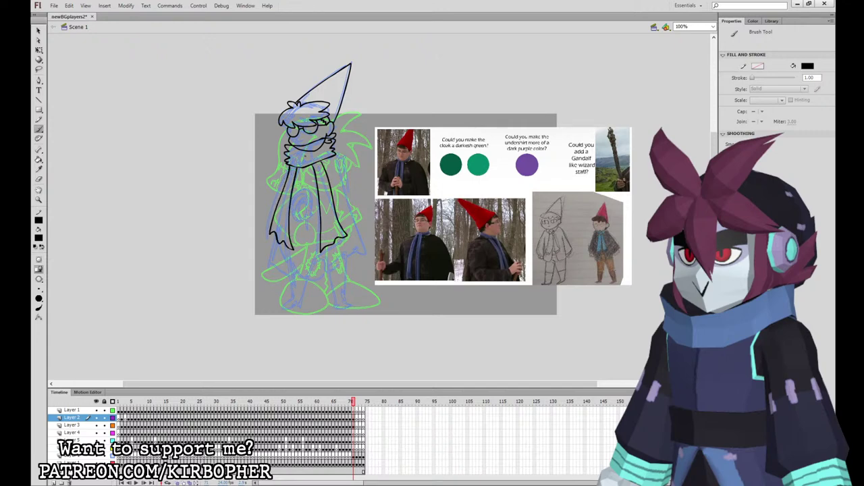
Ink the outer cloak outline, flaring out on both sides above the legs, on the layer beneath Layer 4.
click(355, 441)
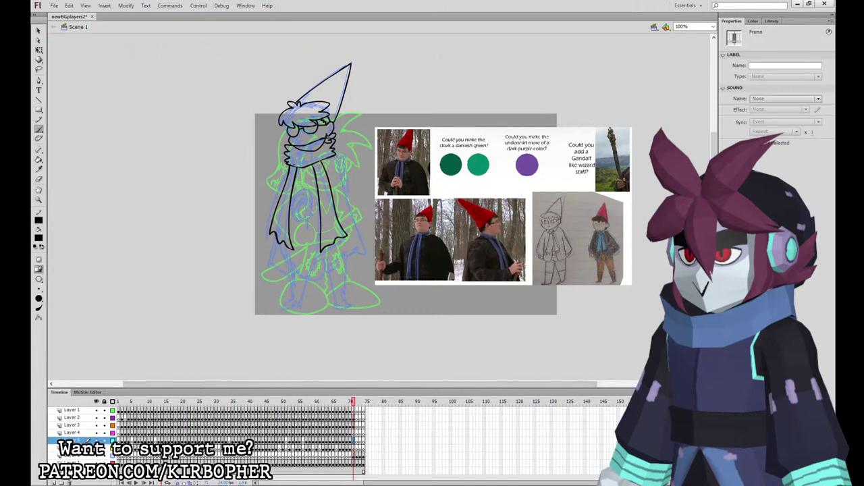
drag(284, 178, 270, 262)
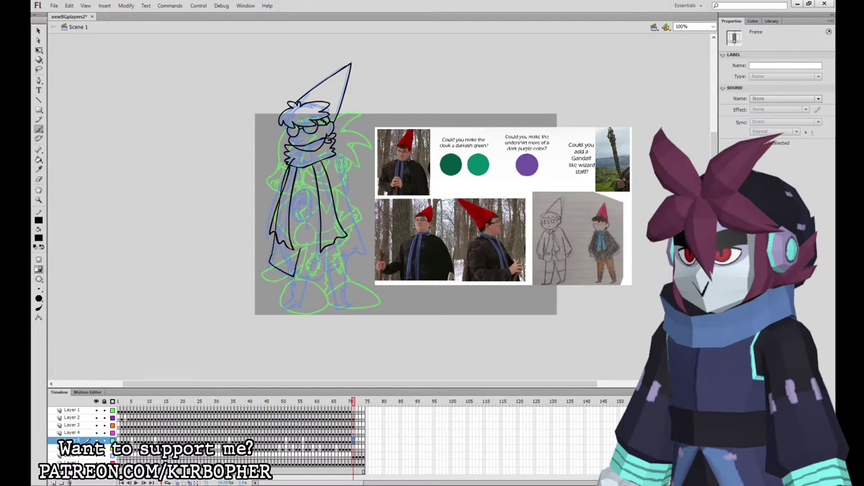
mouse_move(320, 276)
mouse_down()
mouse_move(366, 254)
mouse_move(341, 170)
mouse_up()
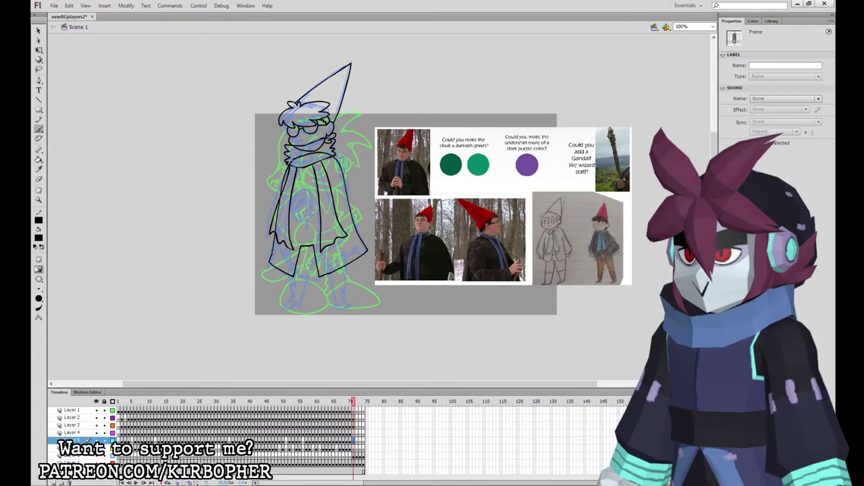
Ink the clasped hands at the wizard's chest and both sleeve outlines on Layer 4.
click(356, 433)
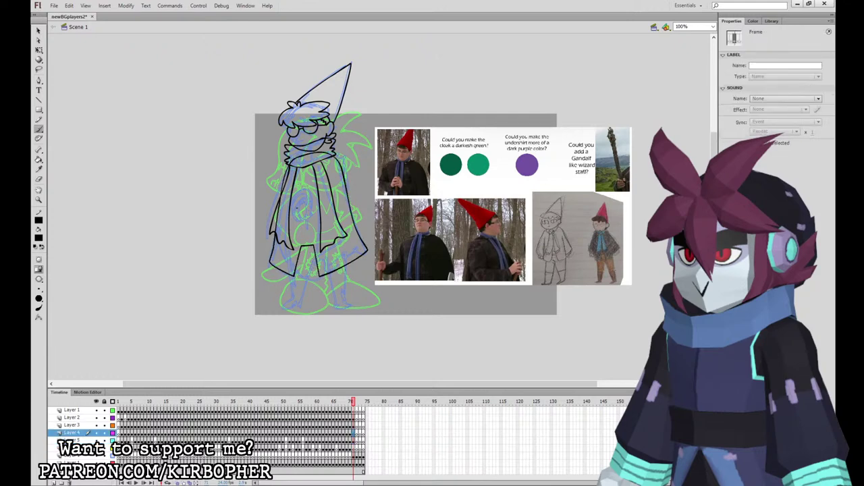
drag(302, 205, 308, 203)
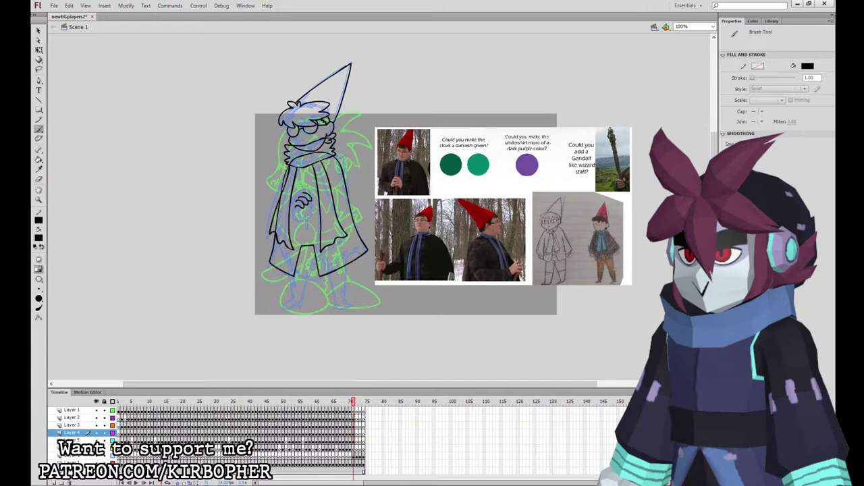
key(ctrl+z)
drag(300, 193, 293, 205)
key(ctrl+z)
key(ctrl+z)
mouse_move(312, 206)
mouse_down()
mouse_move(298, 220)
mouse_move(348, 174)
mouse_up()
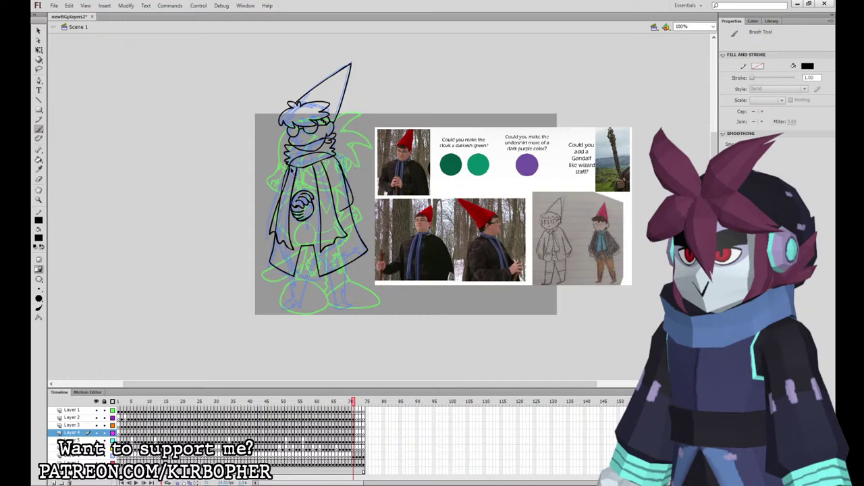
mouse_move(287, 171)
mouse_down()
mouse_move(273, 196)
mouse_move(283, 217)
mouse_up()
key(ctrl+z)
key(ctrl+z)
drag(288, 169, 284, 214)
Ink the wizard's legs, feet and undershirt hem on a layer behind the cloak.
click(353, 448)
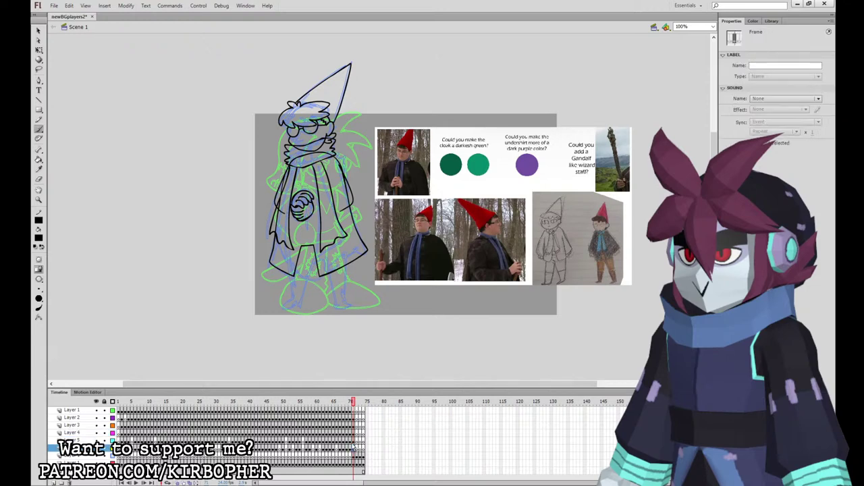
mouse_move(293, 237)
mouse_down()
mouse_move(288, 290)
mouse_move(310, 266)
mouse_up()
key(ctrl+z)
mouse_move(313, 232)
mouse_down()
mouse_move(284, 280)
mouse_move(294, 308)
mouse_move(310, 262)
mouse_move(333, 288)
mouse_up()
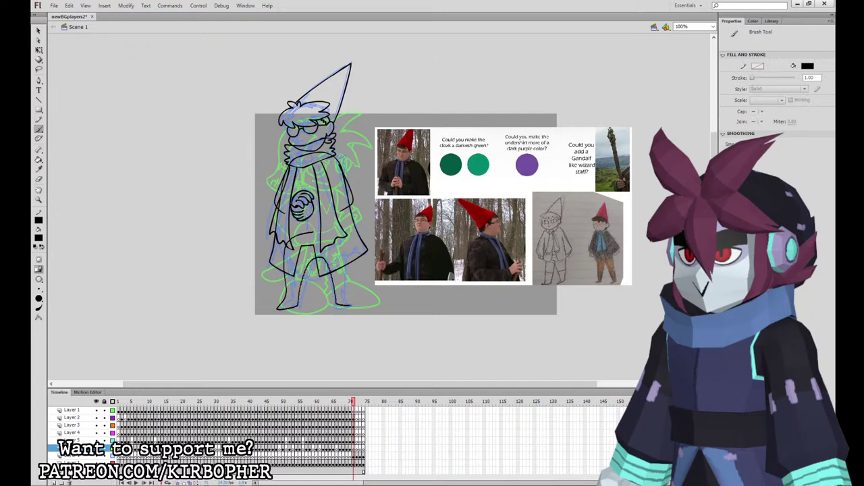
key(ctrl+z)
key(ctrl+z)
key(ctrl+z)
mouse_move(309, 229)
mouse_down()
mouse_move(291, 291)
mouse_move(307, 276)
mouse_up()
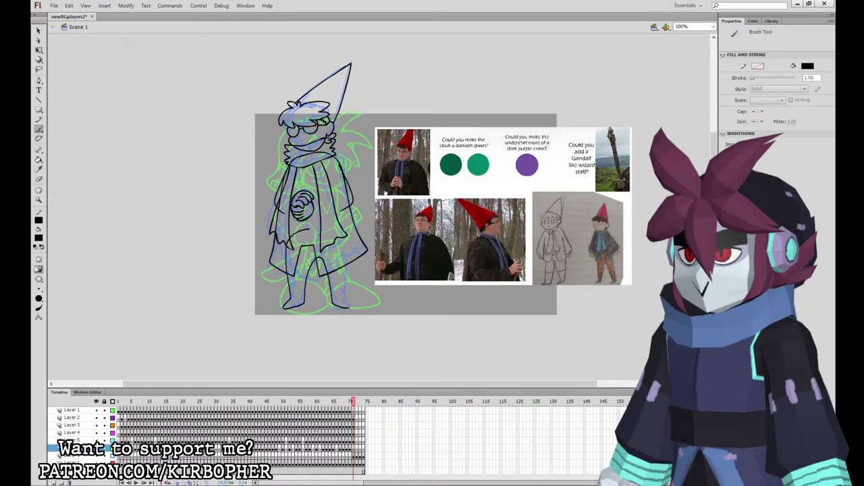
Fill the undershirt and legs with the reference purple and the cloak with the darker reference green.
key(i)
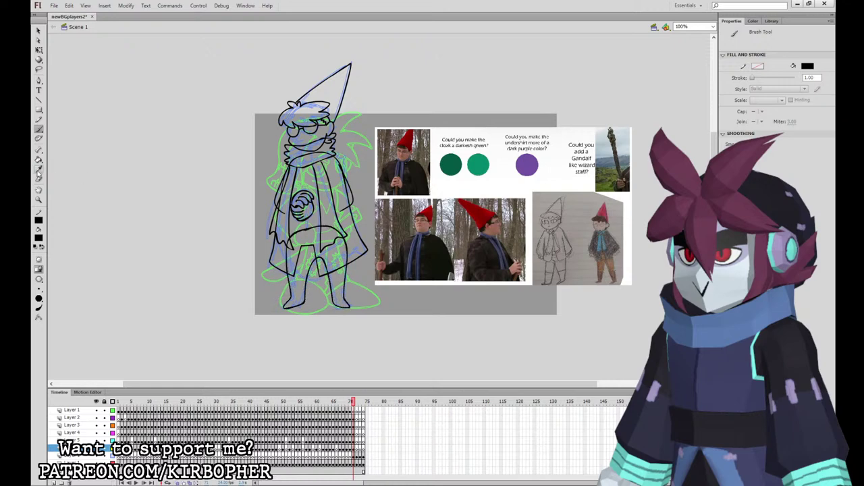
click(524, 164)
click(297, 264)
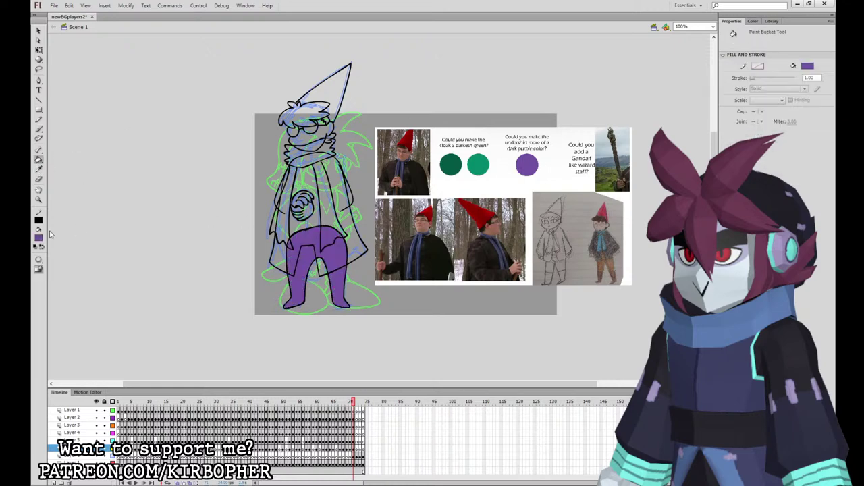
key(i)
click(459, 159)
click(305, 178)
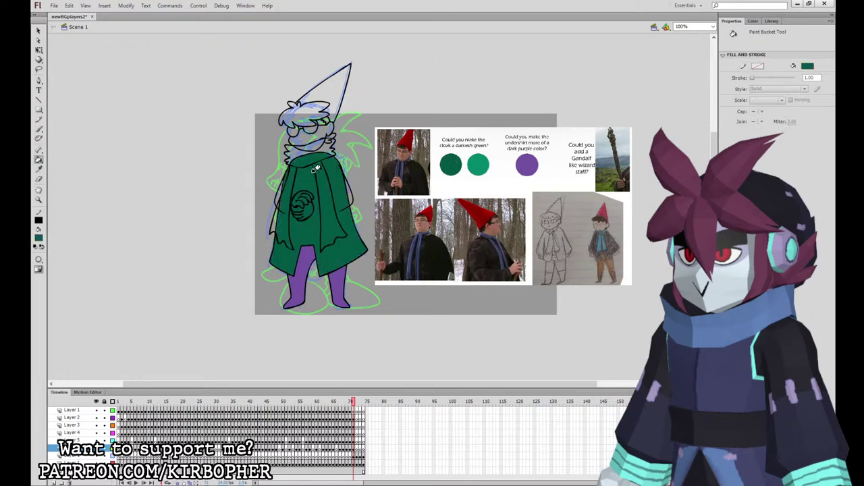
Close the sleeve edge on Layer 4 with a dark green brush stroke and fill the sleeves in the same green.
click(354, 426)
click(354, 433)
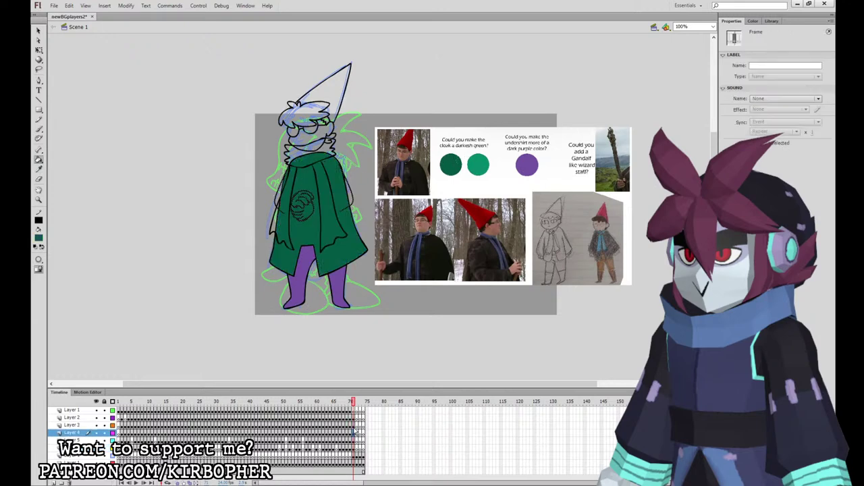
click(39, 129)
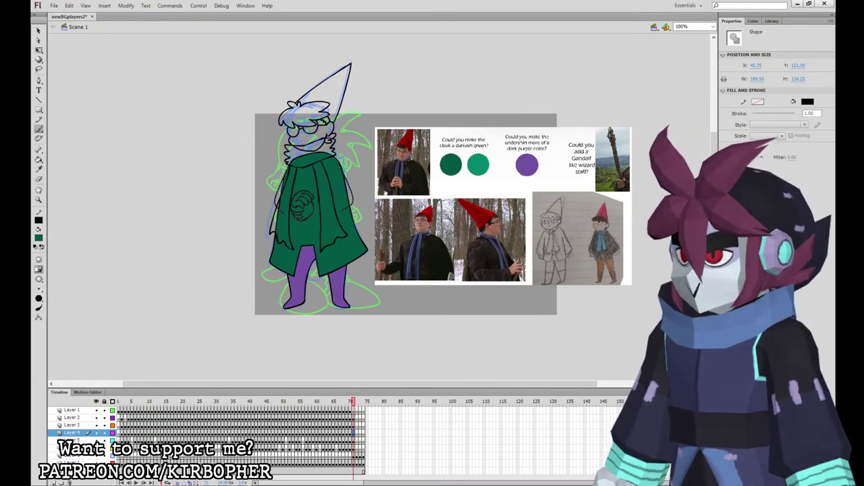
drag(338, 166, 338, 201)
key(Escape)
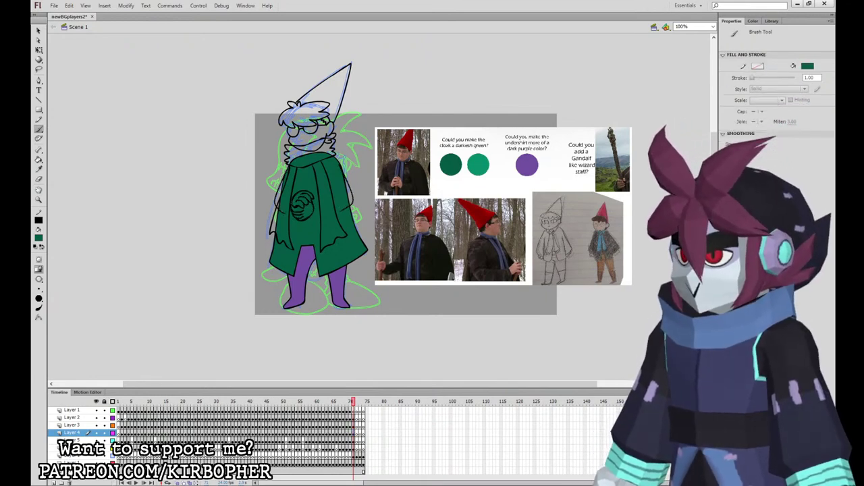
key(k)
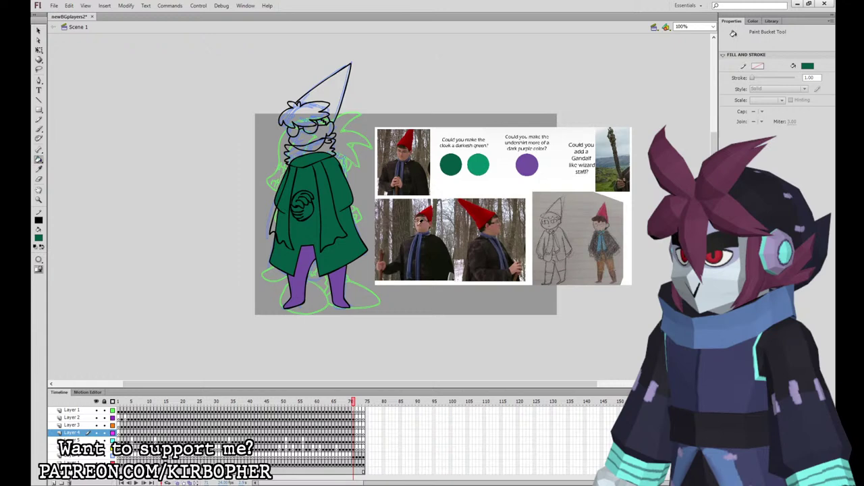
Fill the hands and face with a skin tone sampled from the reference photo, and the glasses lenses with white.
click(417, 224)
click(301, 202)
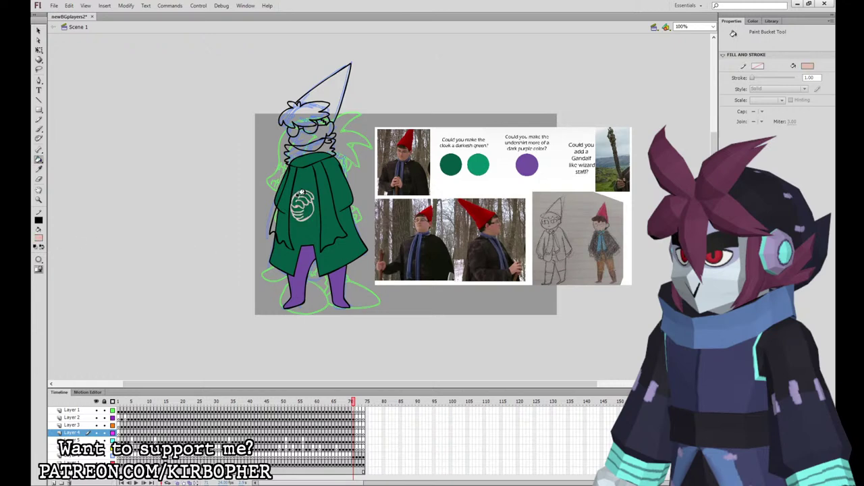
click(303, 135)
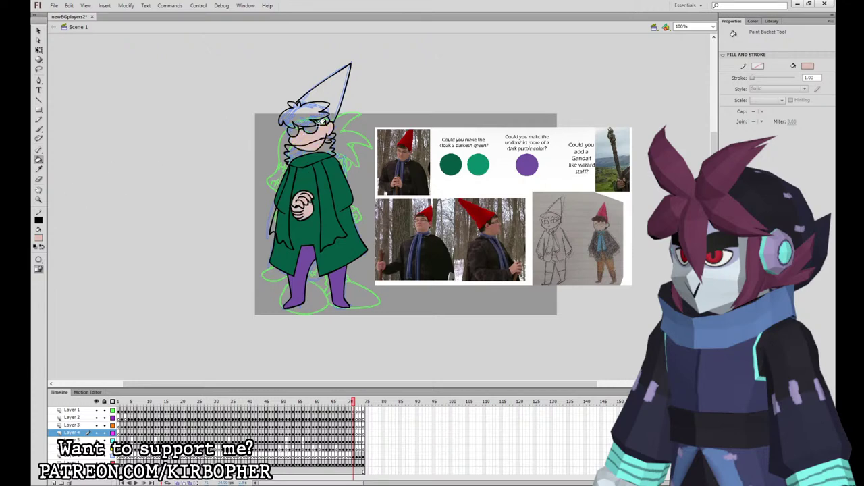
click(47, 283)
click(292, 132)
click(309, 129)
Fill the hair with the dark brown sampled from the coloured reference drawing and the scarf with the lighter reference green.
click(597, 219)
click(302, 111)
click(330, 137)
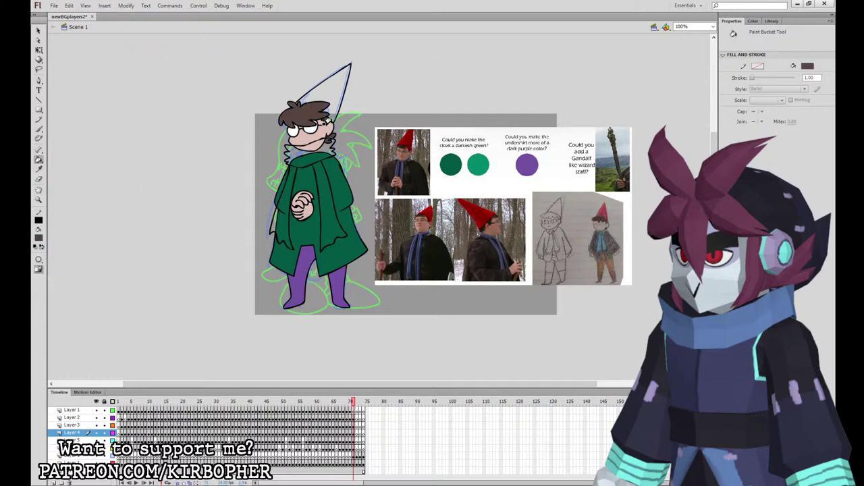
alt+click(481, 162)
click(322, 150)
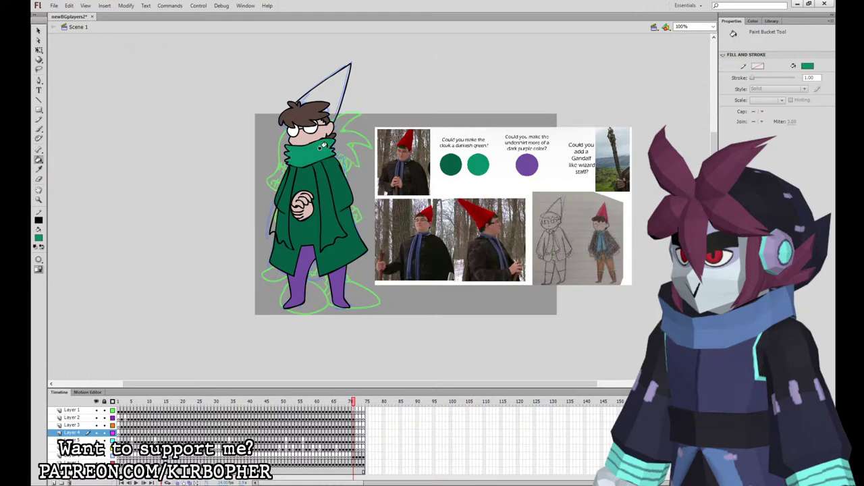
Fill the scarf's hanging ends with the lighter green and the pointed hat with a dark red sampled from the reference photo.
click(290, 165)
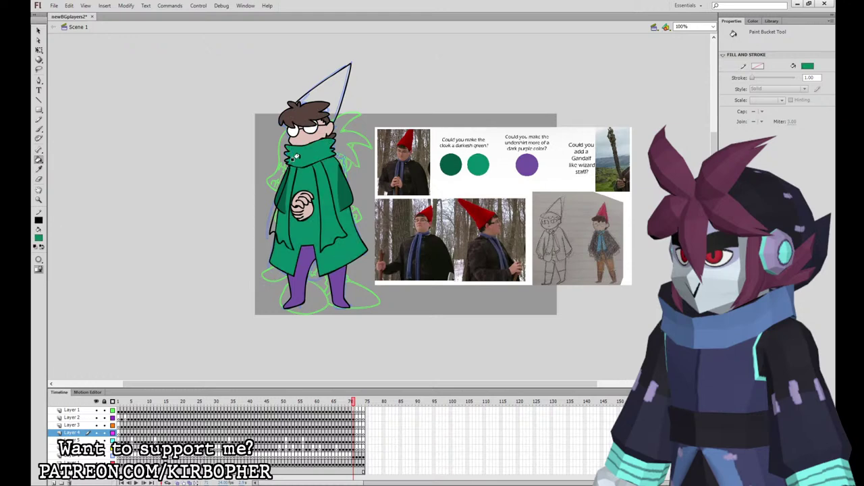
key(ctrl+z)
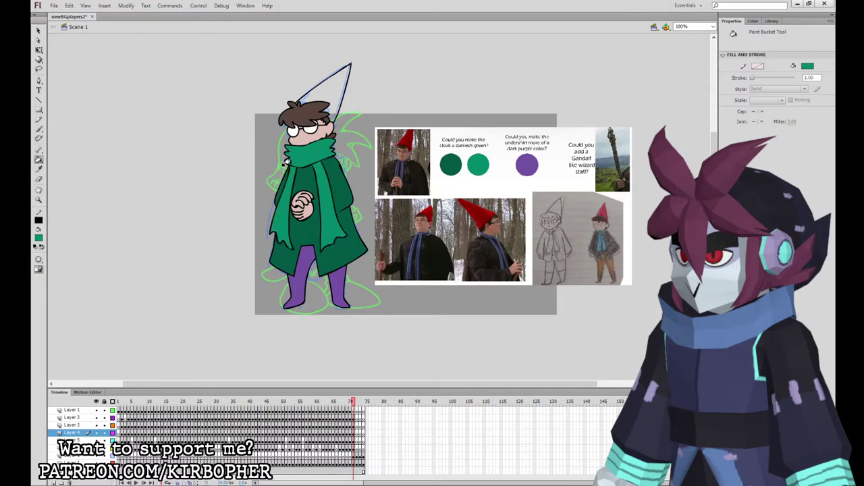
alt+click(408, 139)
click(329, 88)
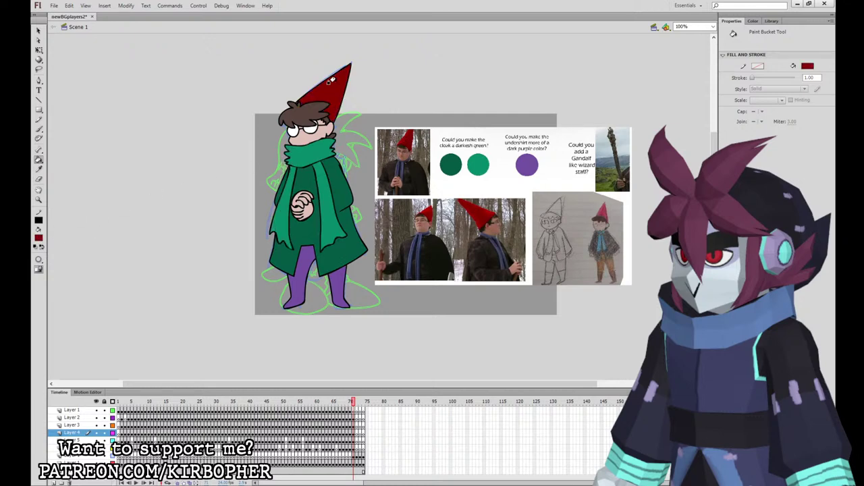
Convert the wizard's artwork on each layer of frame 71 into separate graphic symbols, 0backer165_game1 to 0backer165_game5.
click(355, 418)
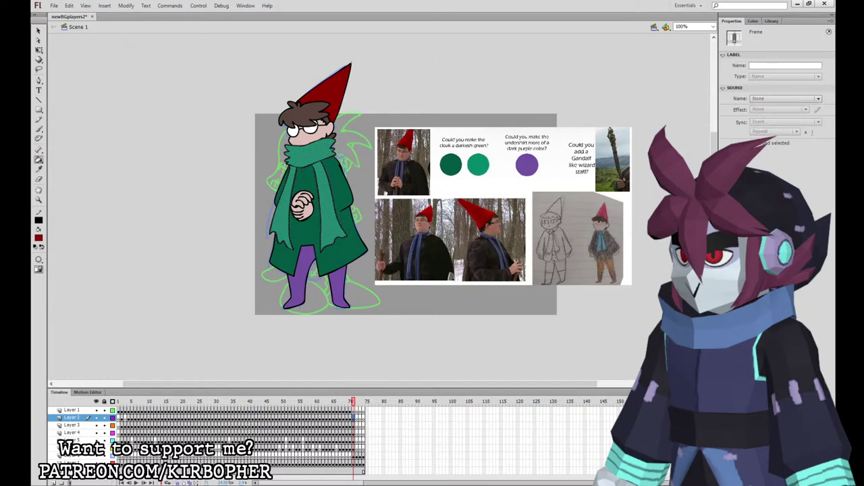
click(356, 426)
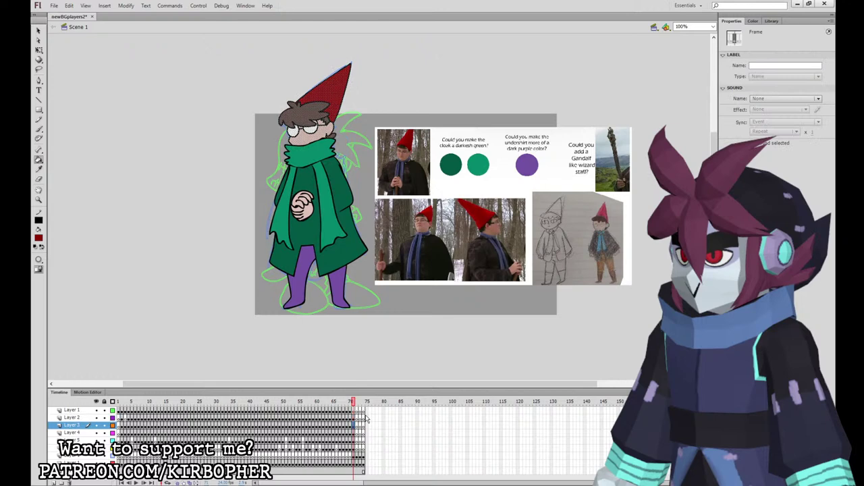
click(360, 433)
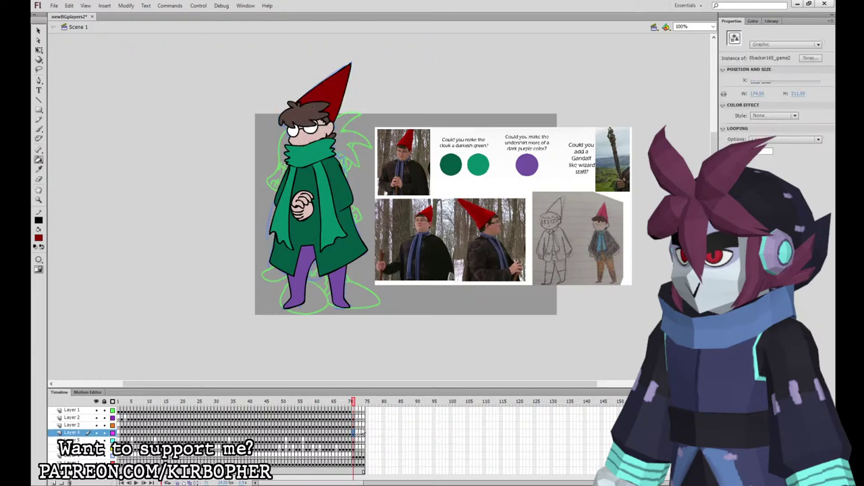
click(360, 439)
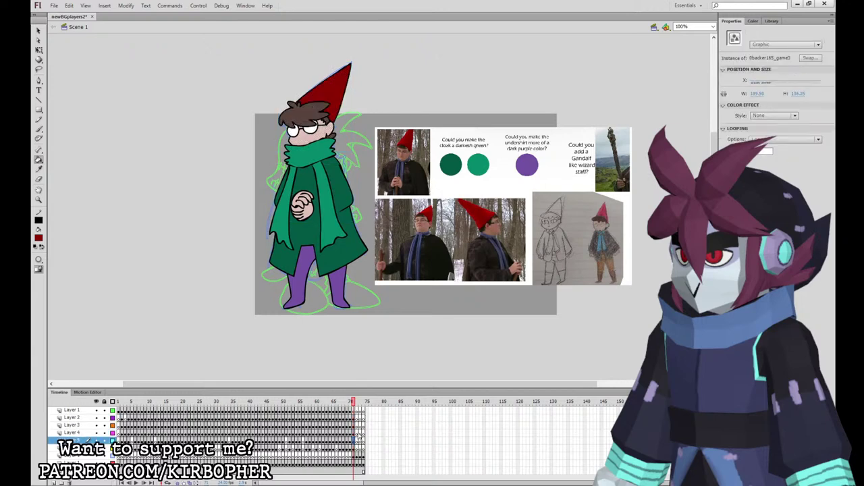
click(361, 447)
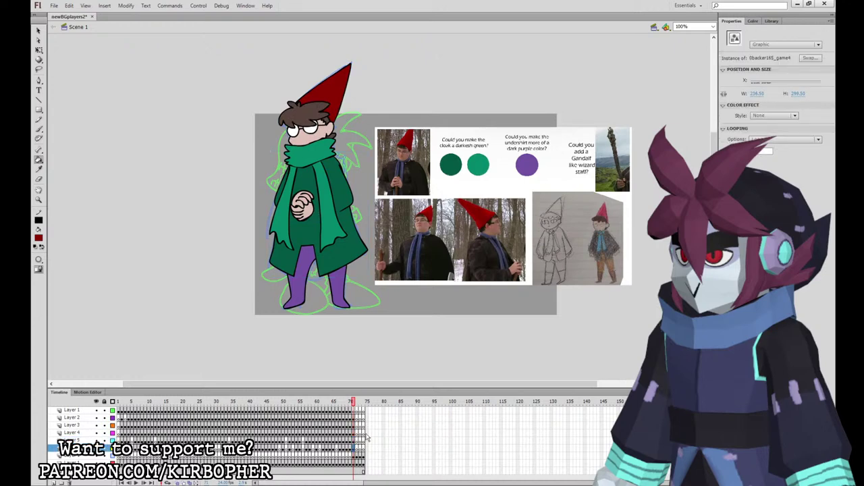
key(q)
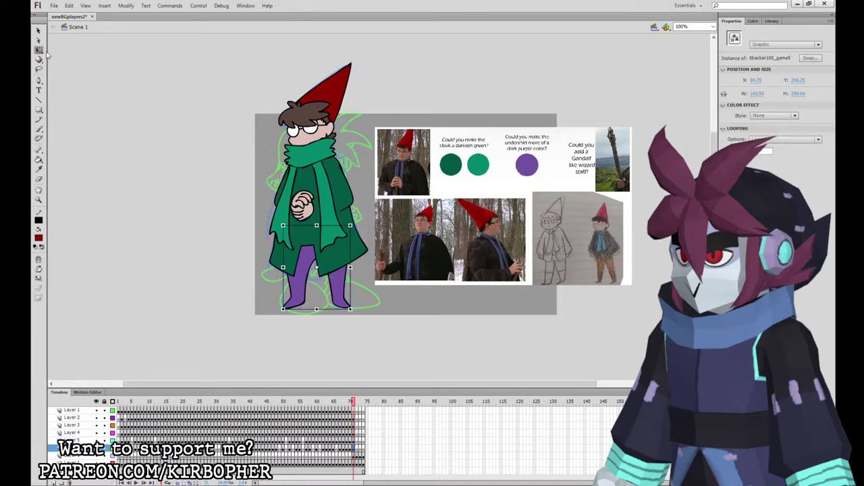
Create the symbol 0backer165_game_SPRITE from the five wizard parts, pasting them in place on separate layers inside it.
click(355, 454)
click(356, 418)
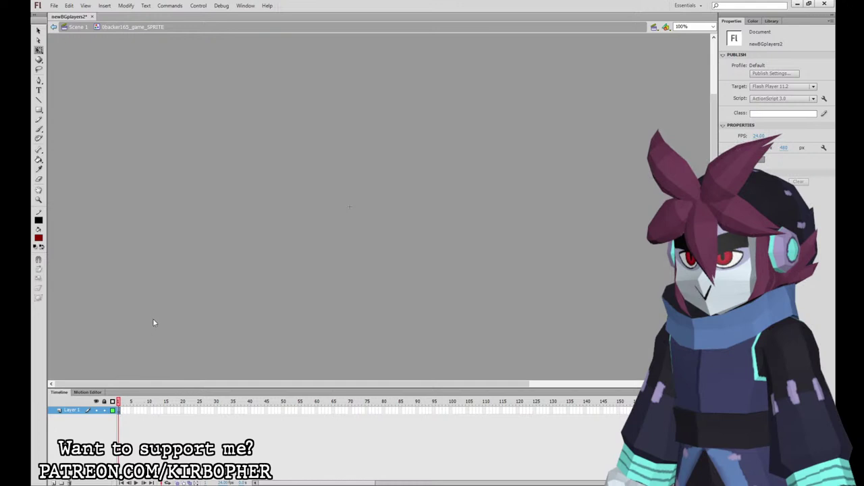
key(ctrl+alt+v)
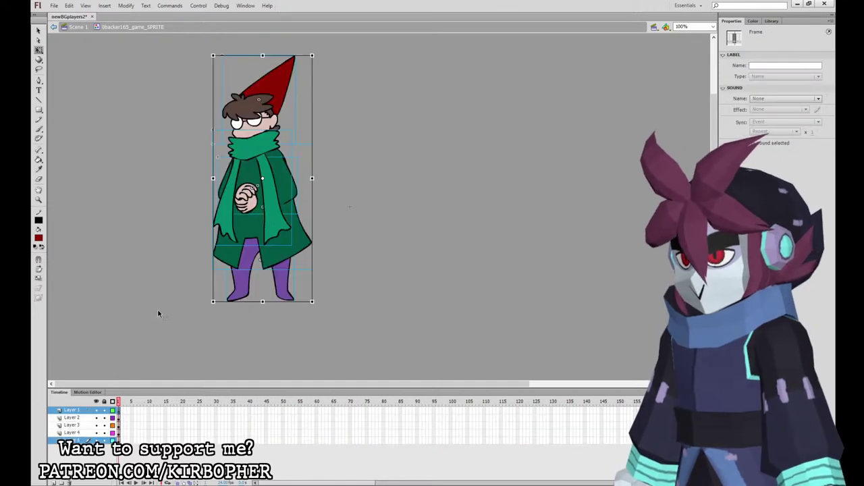
Extend all five sprite layers to frame 17 and add keyframes on every layer at frames 9 and 17.
drag(172, 440, 173, 410)
key(F5)
key(F6)
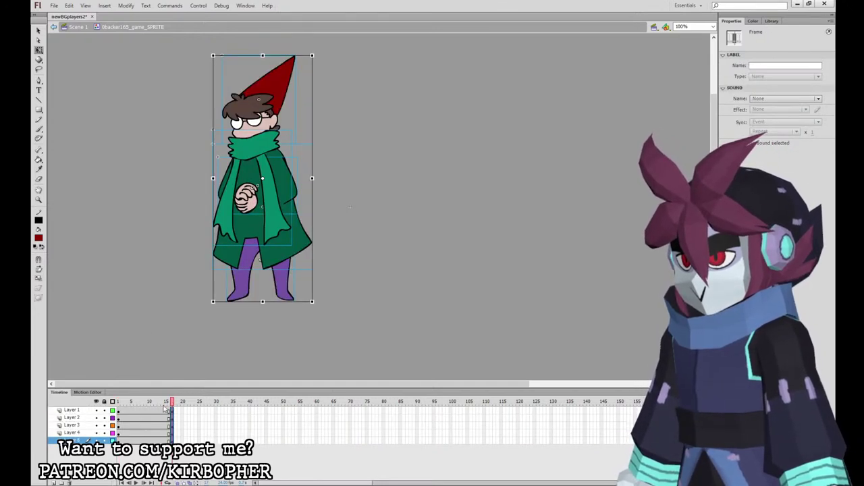
drag(148, 440, 149, 410)
drag(145, 440, 145, 411)
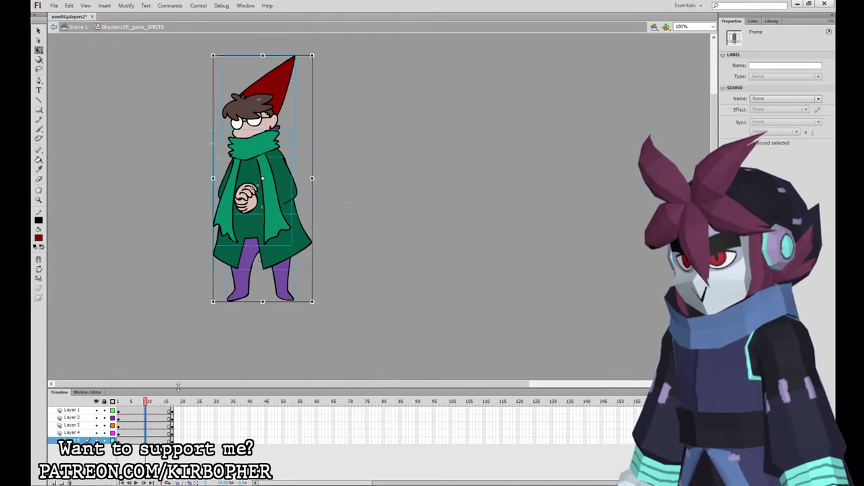
key(F6)
click(331, 281)
click(282, 280)
drag(264, 217, 263, 218)
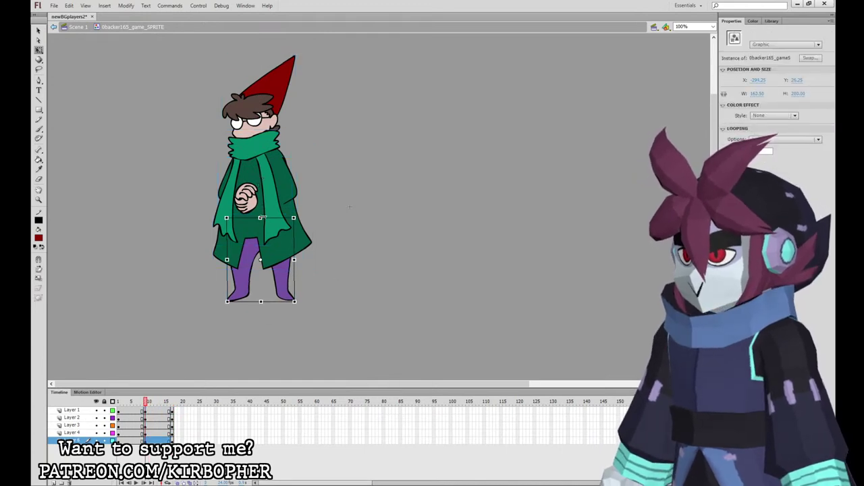
key(ctrl+z)
Set the parts' pivot points in the first span: legs at the feet, scarf and head at the neck, sleeves and cloak near the collar.
key(comma)
drag(261, 260, 261, 301)
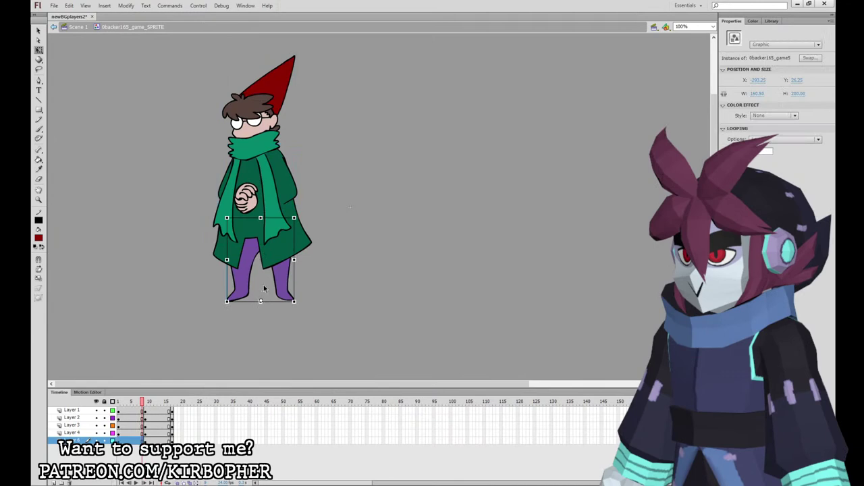
click(277, 243)
click(281, 205)
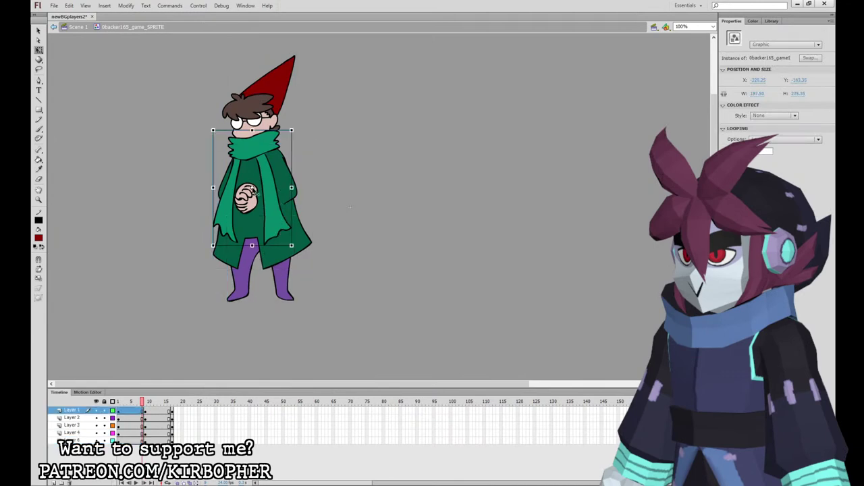
click(260, 118)
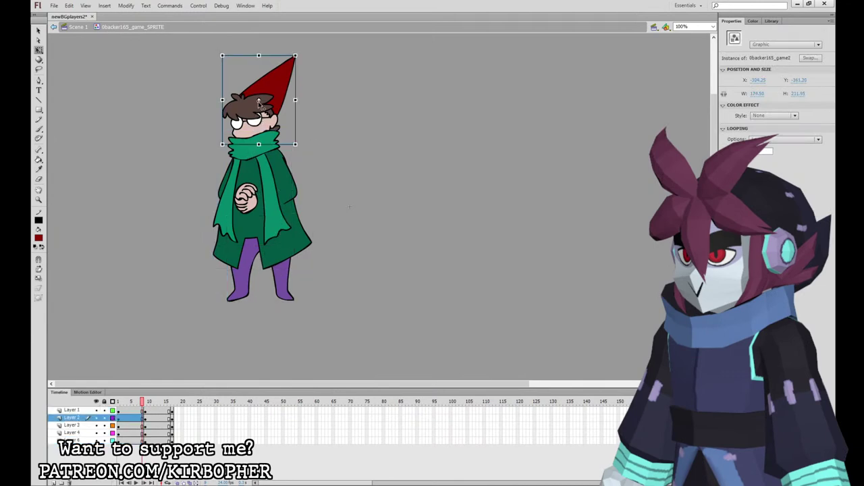
click(282, 188)
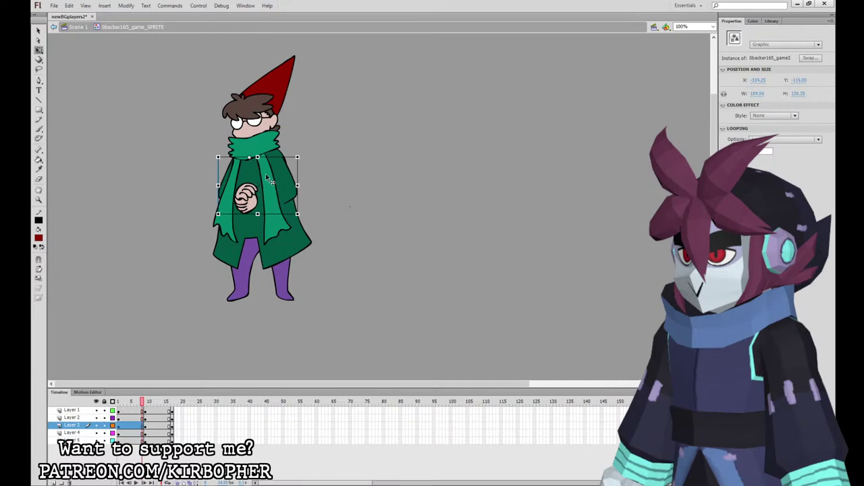
click(276, 247)
drag(264, 204, 251, 171)
key(ctrl+z)
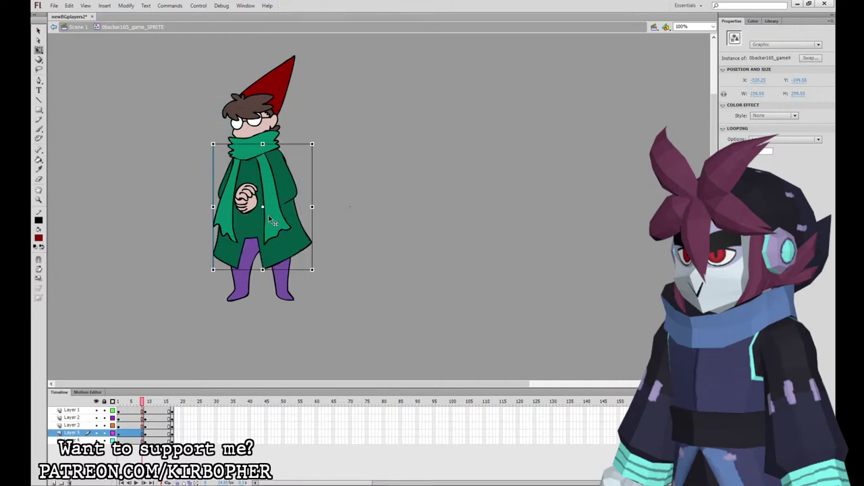
On frame 9, rescale the scarf and cloak slightly from their pivots and skew the sleeves and hands a little to the right.
mouse_move(143, 411)
mouse_down()
mouse_move(143, 441)
mouse_move(173, 440)
mouse_move(145, 412)
mouse_up()
click(328, 276)
click(286, 278)
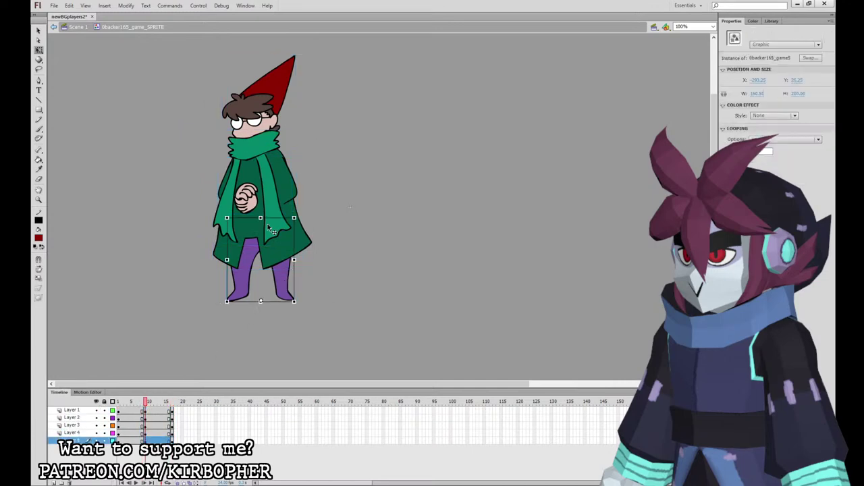
click(273, 211)
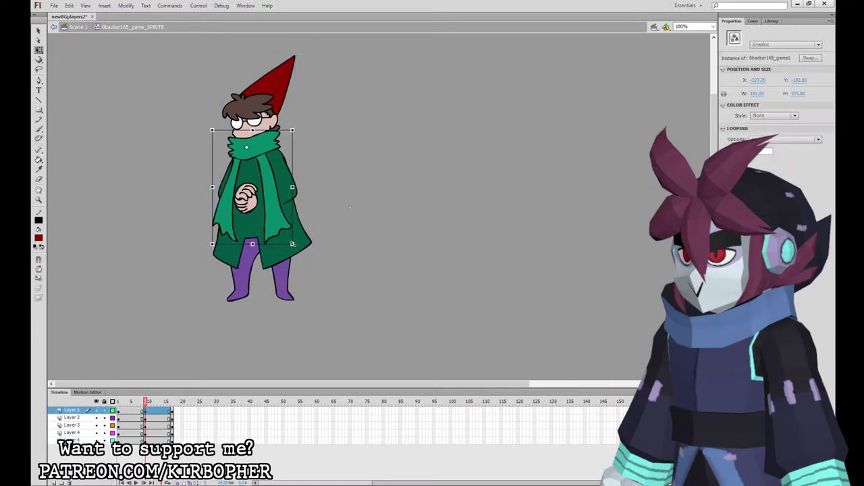
click(291, 194)
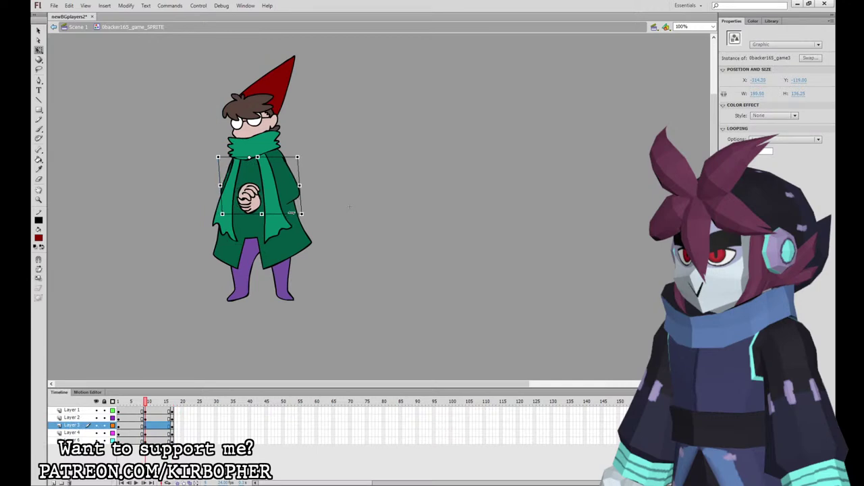
click(292, 236)
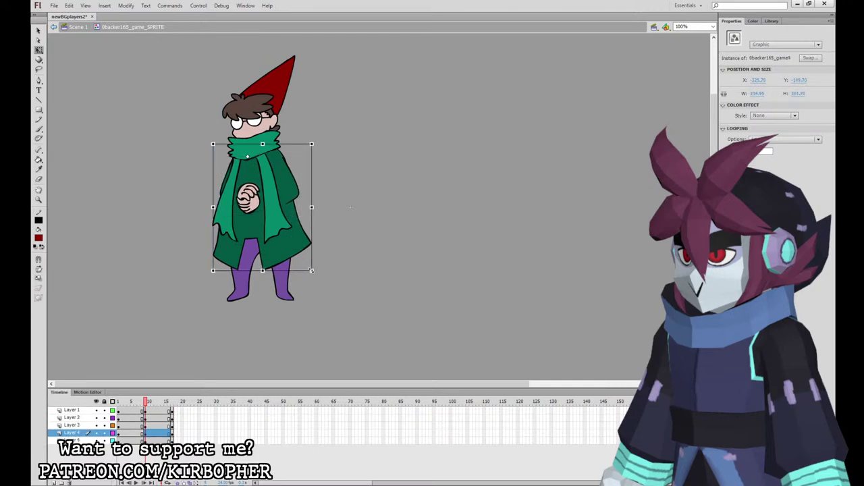
Tilt the wizard's head slightly to the left on frame 9 and nudge it down.
click(283, 103)
drag(297, 50, 295, 49)
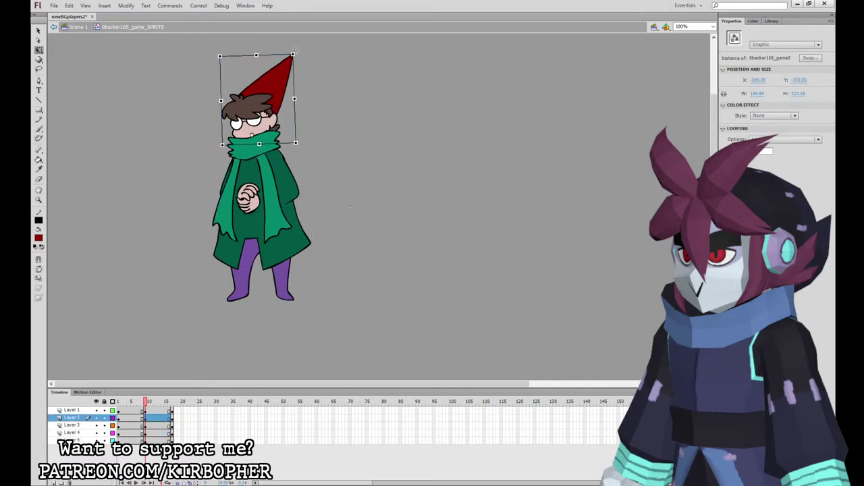
key(Down)
key(Down)
Nudge the head, scarf, sleeves and cloak down together on frame 9, lowering the head slightly more.
drag(190, 70, 343, 183)
key(Down)
key(Down)
key(Down)
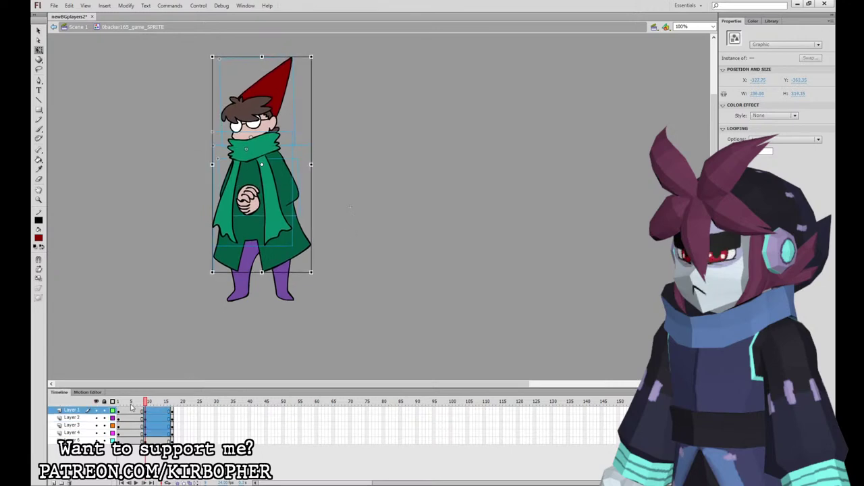
mouse_move(130, 403)
mouse_down()
mouse_move(173, 378)
mouse_move(146, 404)
mouse_up()
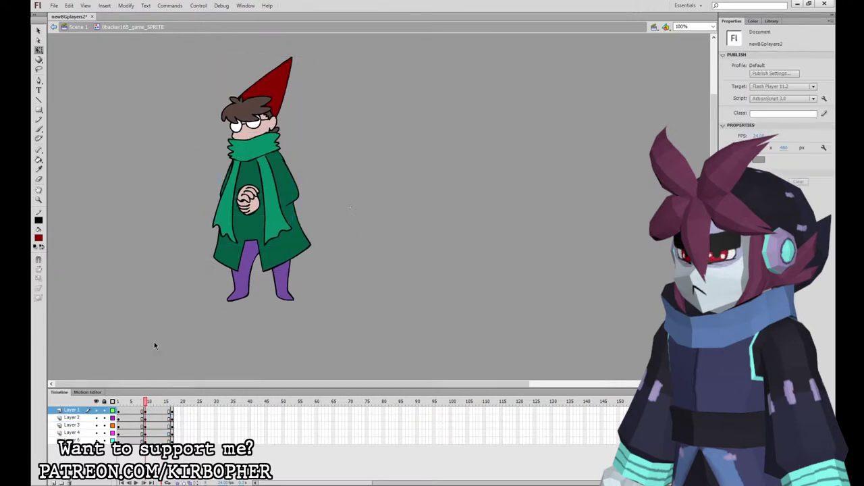
drag(203, 87, 318, 131)
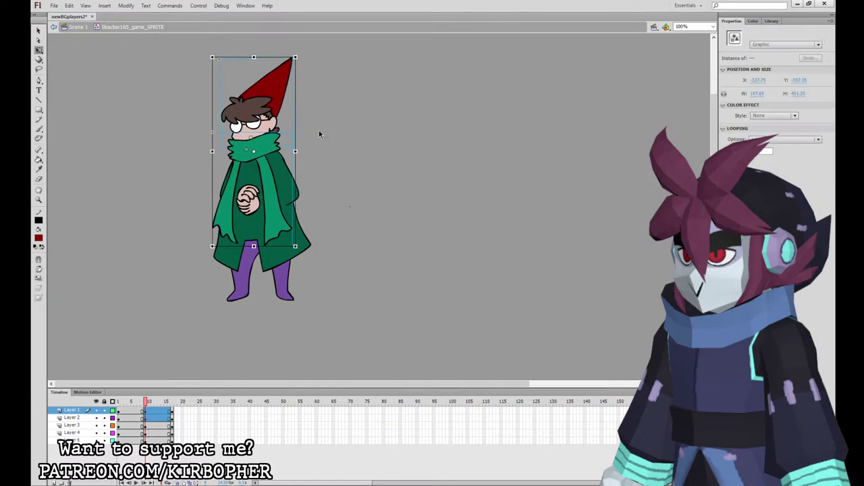
click(285, 116)
Apply classic tweens to both spans between the keyframes on all five layers and play back the motion.
drag(137, 412, 148, 441)
right_click(147, 413)
click(211, 218)
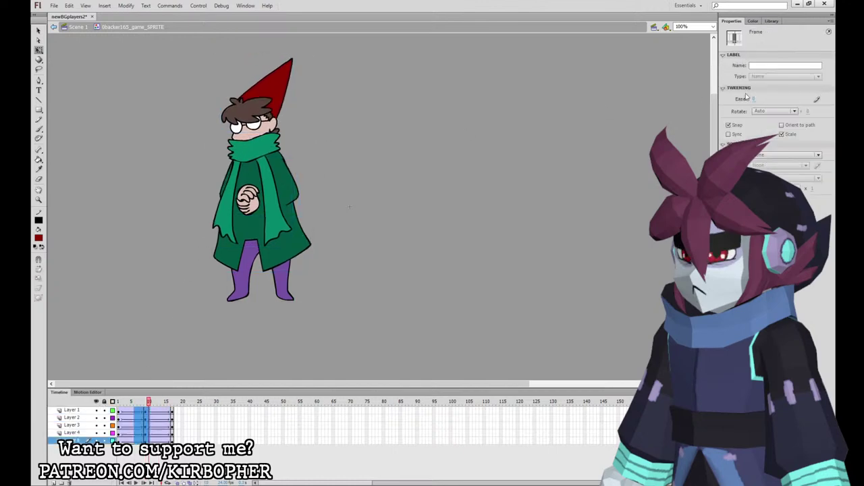
key(Return)
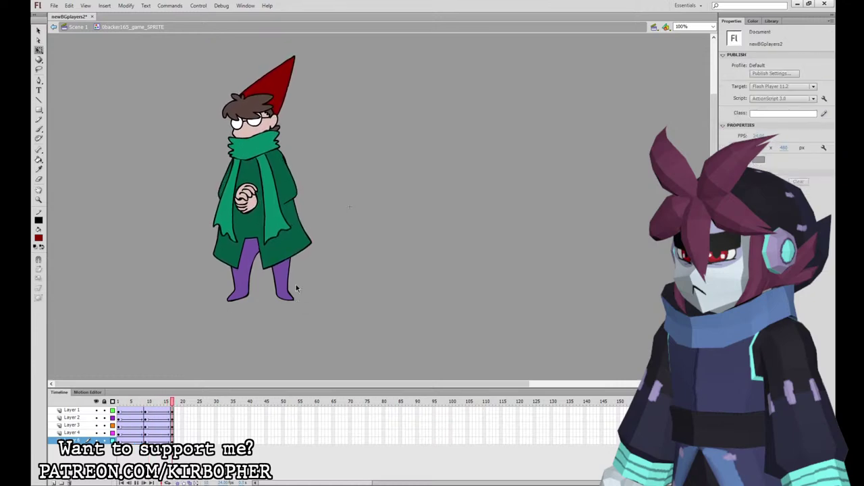
Skew the scarf's hanging ends slightly to the left on frame 9 and play back the animation.
click(281, 232)
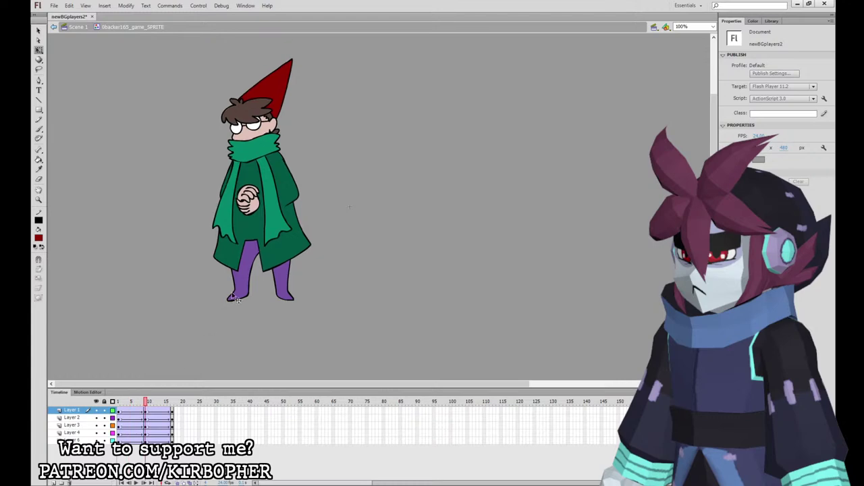
click(284, 233)
key(Return)
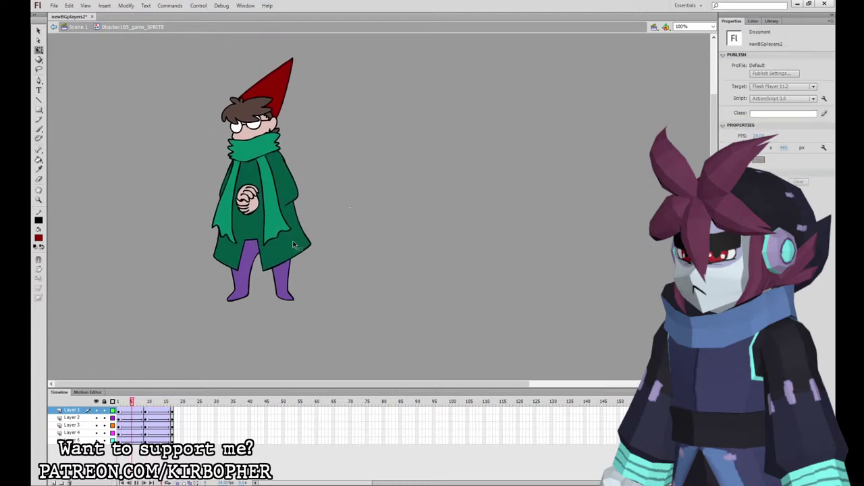
Convert every tweened frame from 1 to 17 into a keyframe on all five layers and play back the result.
drag(165, 420, 119, 440)
key(F6)
click(181, 285)
key(Return)
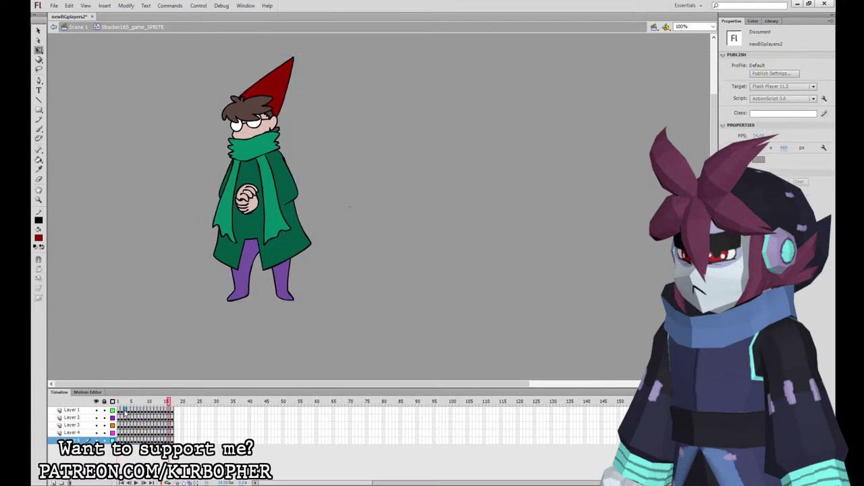
Clear every second keyframe across all five layers so that each pose holds for two frames.
drag(122, 410, 127, 441)
key(shift+F6)
click(141, 410)
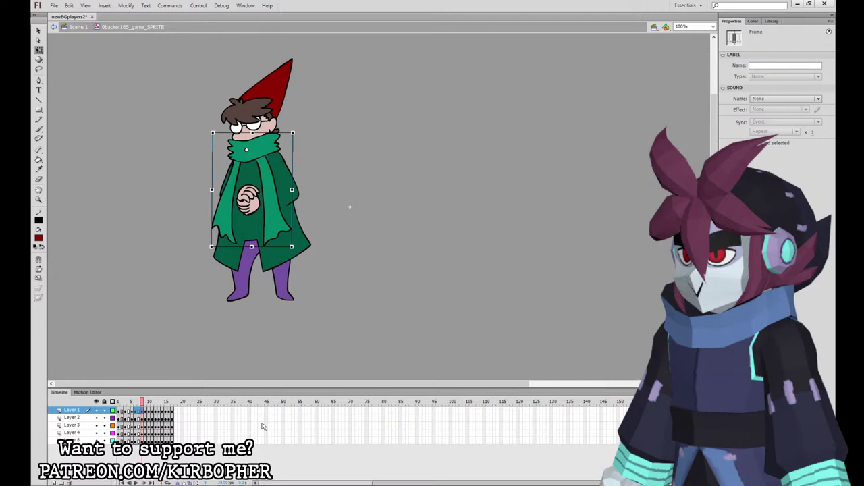
drag(135, 411, 170, 441)
key(shift+F6)
key(shift+F6)
key(shift+F6)
key(shift+F6)
key(shift+F6)
Remove the surplus frames from frame 17 onward on all layers and play back the idle loop.
drag(173, 411, 182, 440)
key(shift+F5)
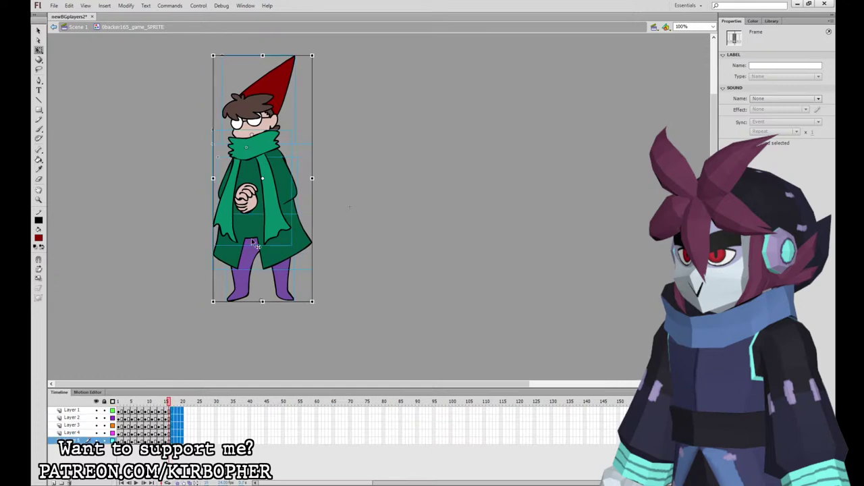
click(448, 259)
key(Return)
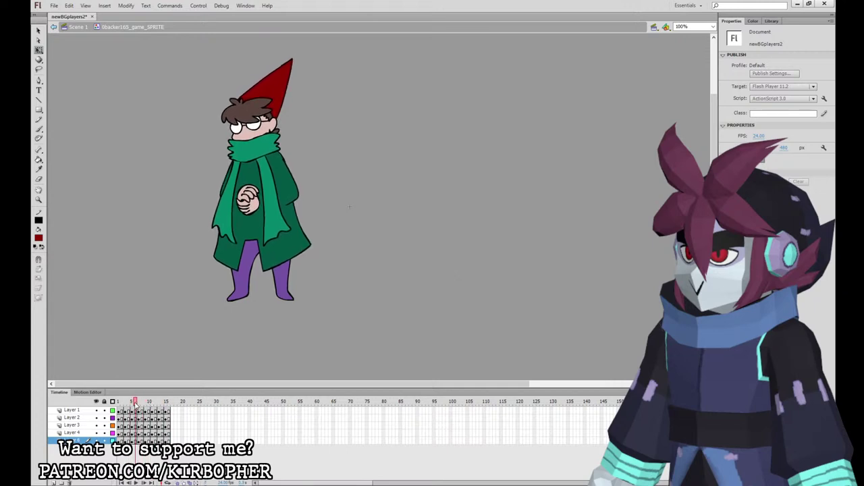
Play back the wizard's idle loop from frame 1 and return to Scene 1.
drag(140, 413, 139, 441)
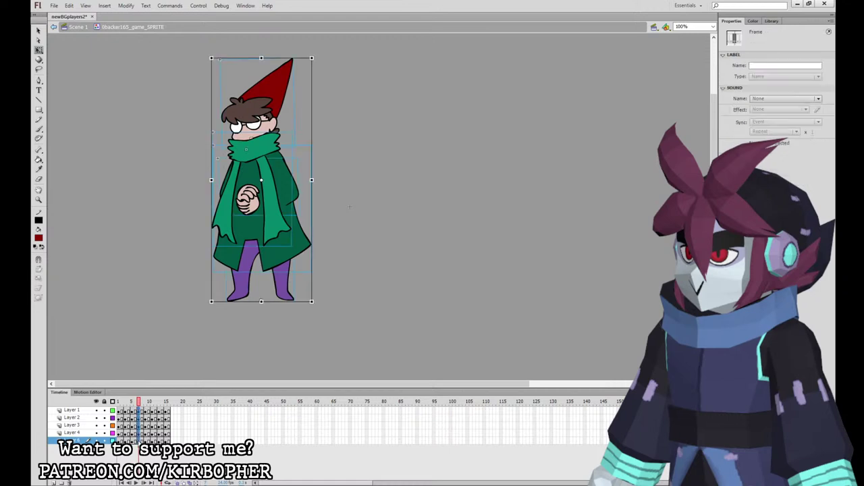
drag(145, 412, 146, 434)
click(120, 401)
key(Return)
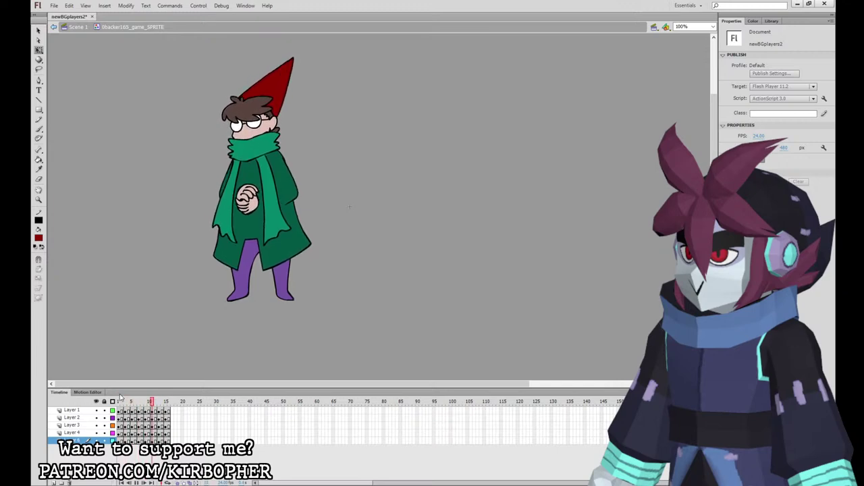
key(Return)
click(82, 28)
click(350, 411)
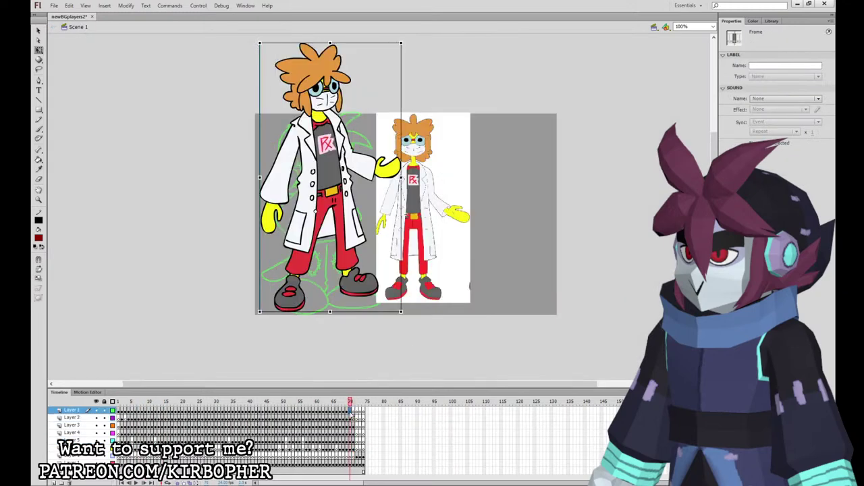
key(ctrl+c)
click(353, 411)
key(ctrl+shift+v)
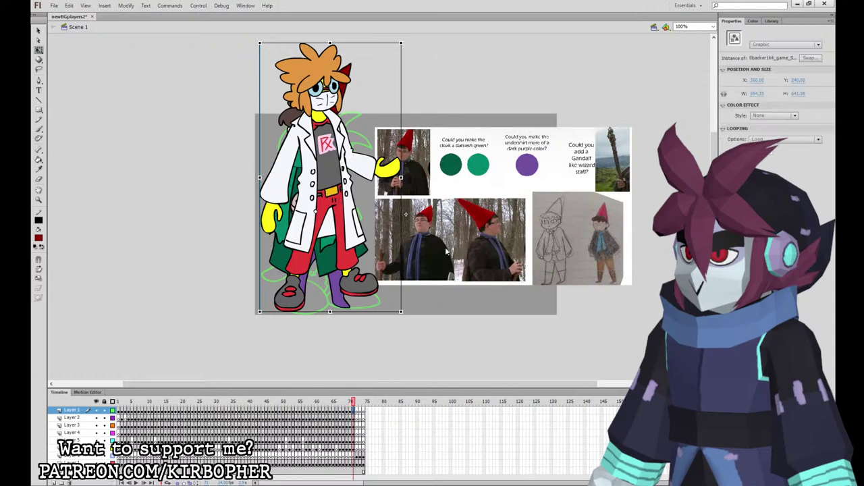
key(ctrl+z)
On Layer 2 at frame 72, ink the long-coated character's fringe and upper hair spikes with a black brush over the blue sketch.
click(358, 447)
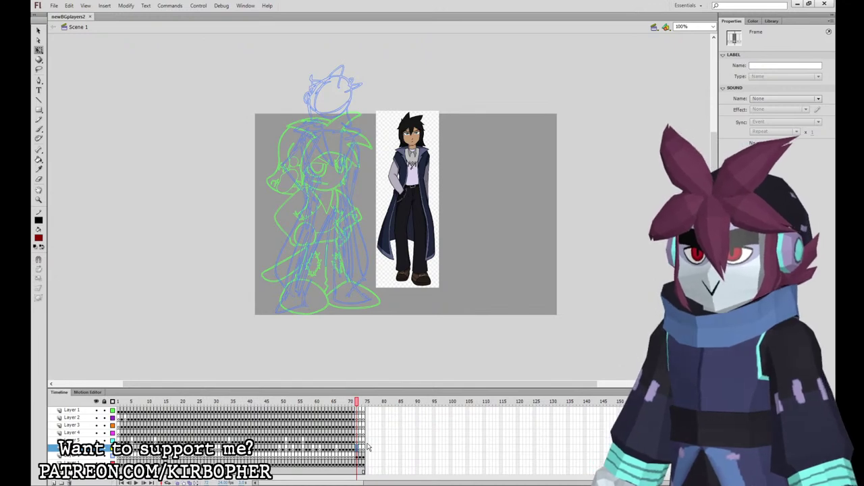
click(356, 417)
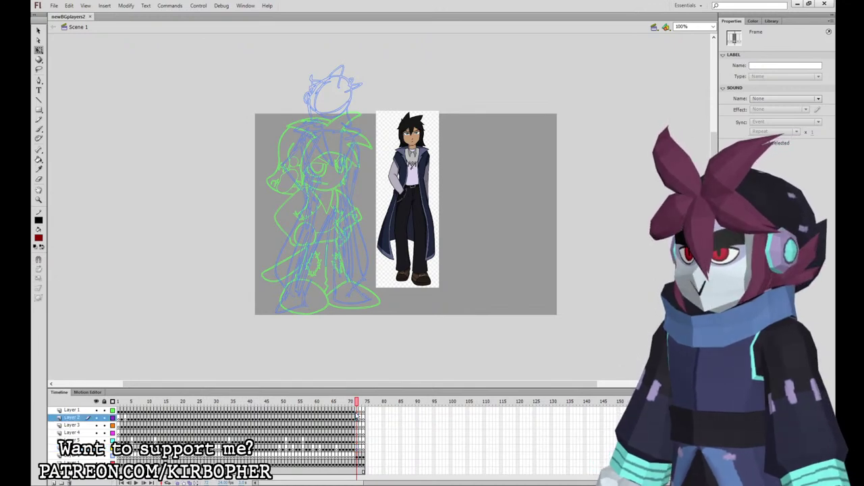
click(476, 237)
key(ctrl+equal)
drag(480, 167, 501, 385)
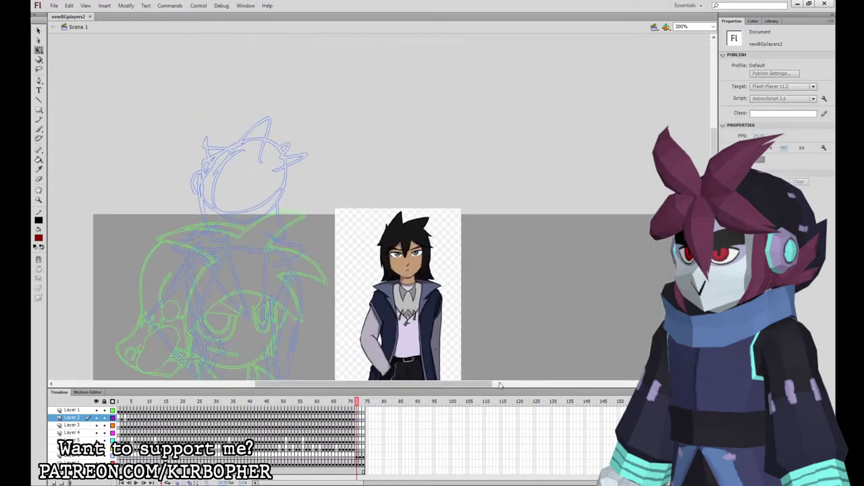
key(b)
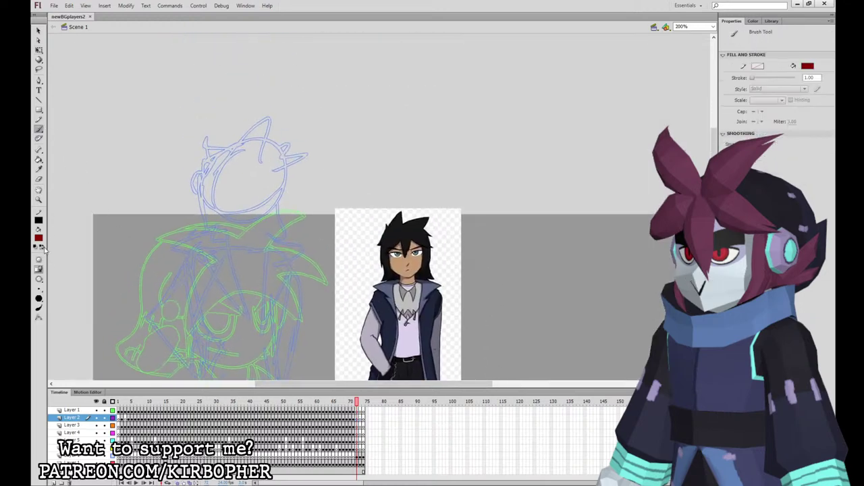
key(x)
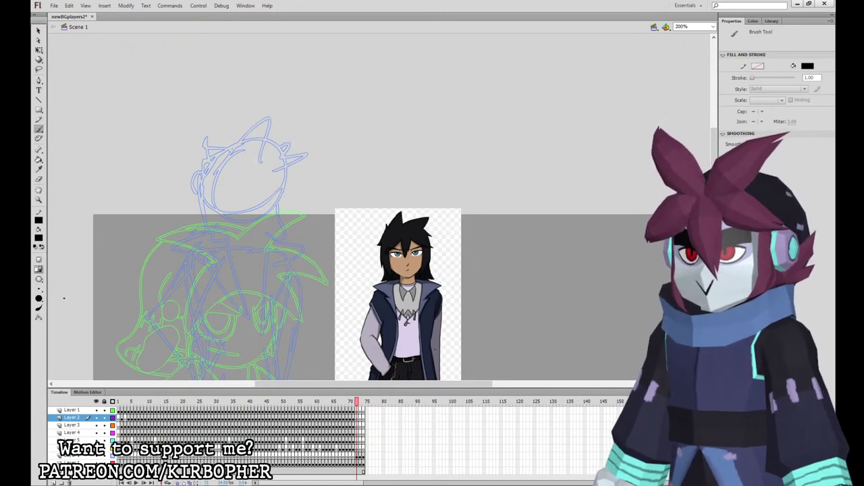
click(357, 418)
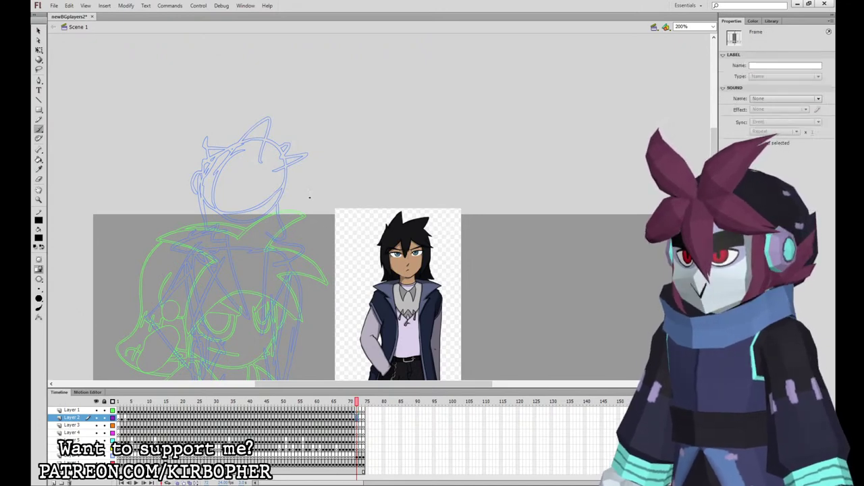
mouse_move(263, 198)
mouse_down()
mouse_move(271, 173)
mouse_move(297, 191)
mouse_up()
drag(213, 156, 261, 119)
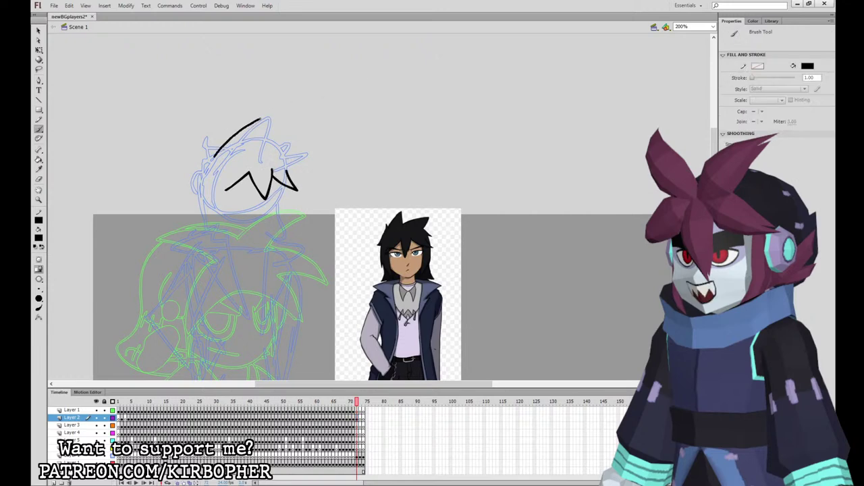
mouse_move(244, 147)
mouse_down()
mouse_move(315, 130)
mouse_move(287, 162)
mouse_move(302, 175)
mouse_up()
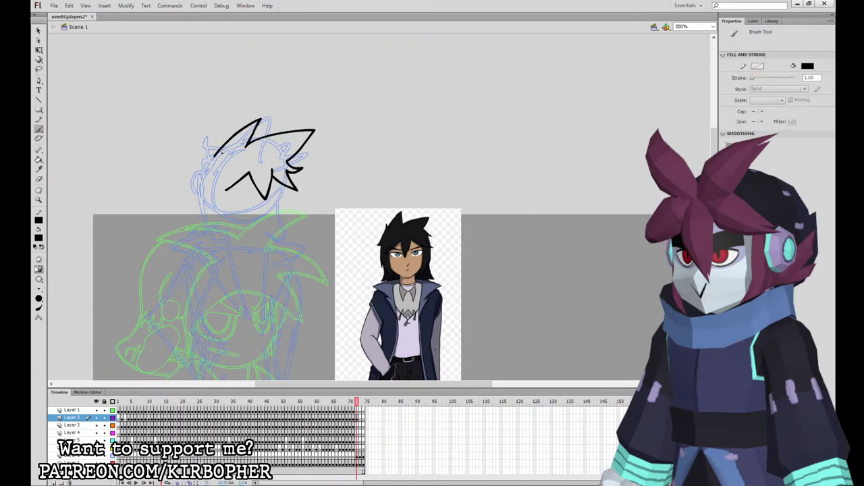
Ink the hair spikes at the back of the head, the long locks framing the face and the jawline.
drag(215, 141, 200, 180)
mouse_move(204, 181)
mouse_down()
mouse_move(204, 217)
mouse_move(235, 245)
mouse_up()
drag(225, 190, 228, 216)
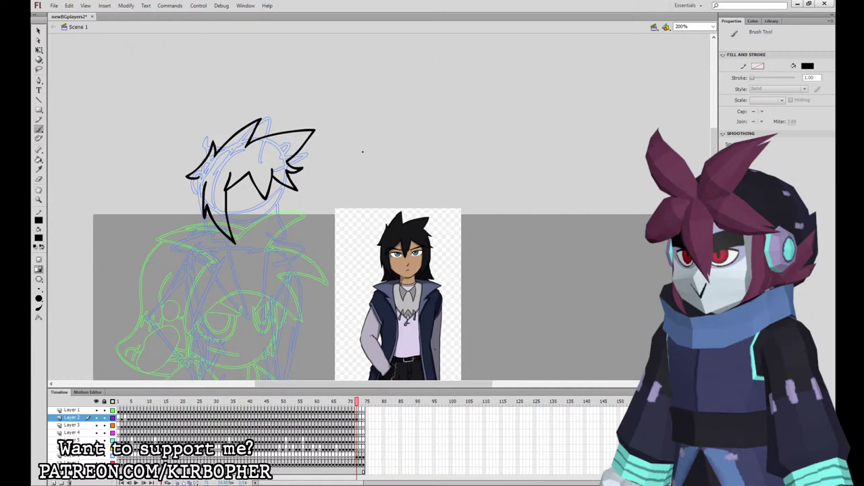
key(ctrl+z)
mouse_move(206, 180)
mouse_down()
mouse_move(207, 221)
mouse_move(232, 241)
mouse_move(226, 191)
mouse_up()
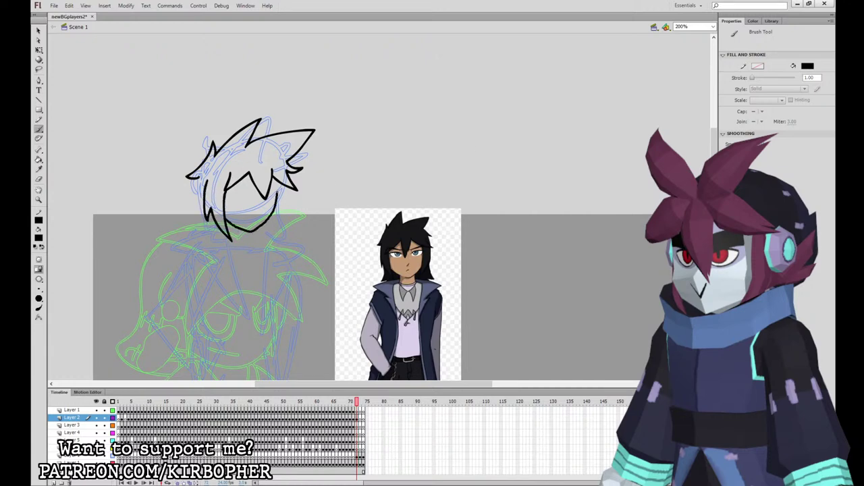
mouse_move(278, 181)
mouse_down()
mouse_move(227, 232)
mouse_move(280, 211)
mouse_move(268, 223)
mouse_up()
key(ctrl+z)
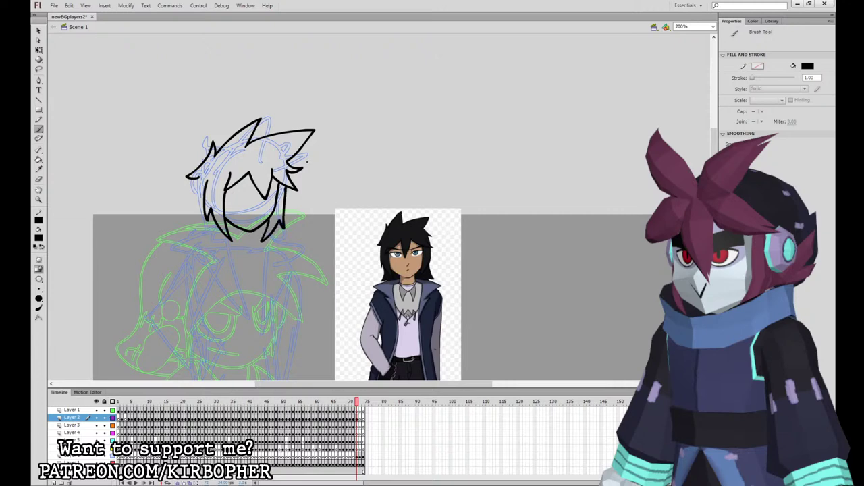
Finish inking the head with the outer hair locks and the narrowed eyes and mouth.
drag(194, 190, 200, 228)
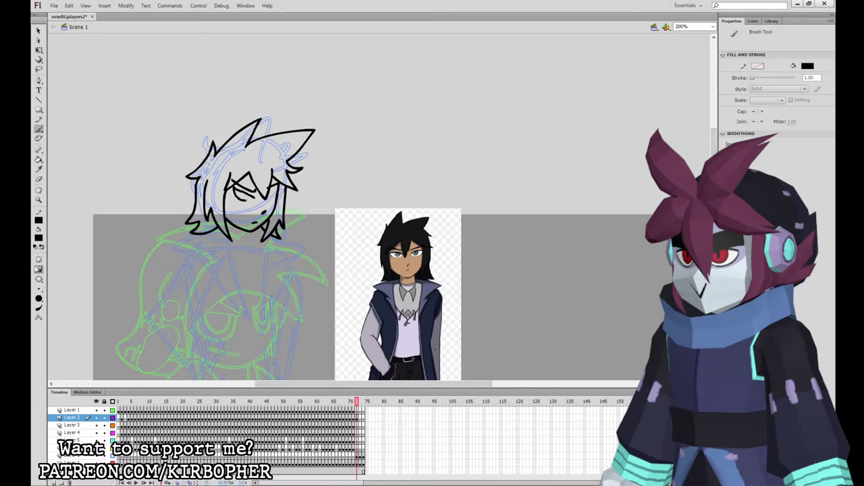
mouse_move(246, 201)
mouse_down()
mouse_move(257, 195)
mouse_move(238, 195)
mouse_move(254, 196)
mouse_up()
key(ctrl+z)
drag(446, 314, 486, 233)
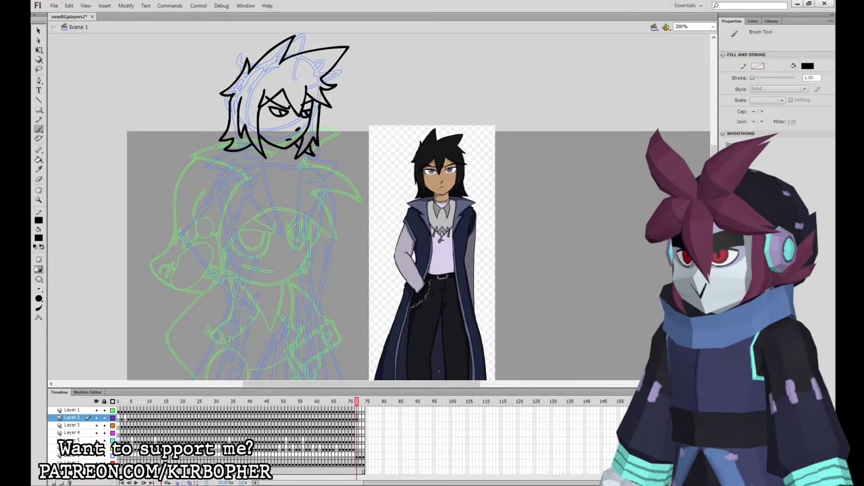
On Layer 3 at frame 72, ink the left front panel of the long coat with its pointed collar and lapel.
click(358, 418)
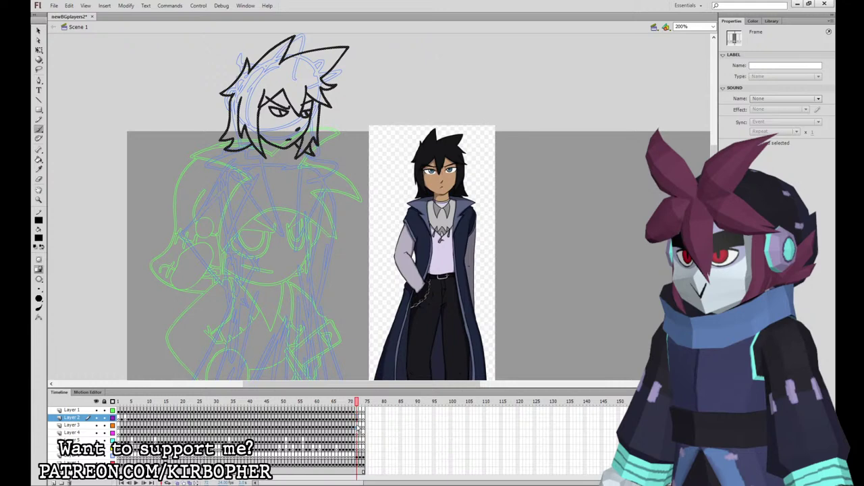
click(359, 426)
key(ctrl+minus)
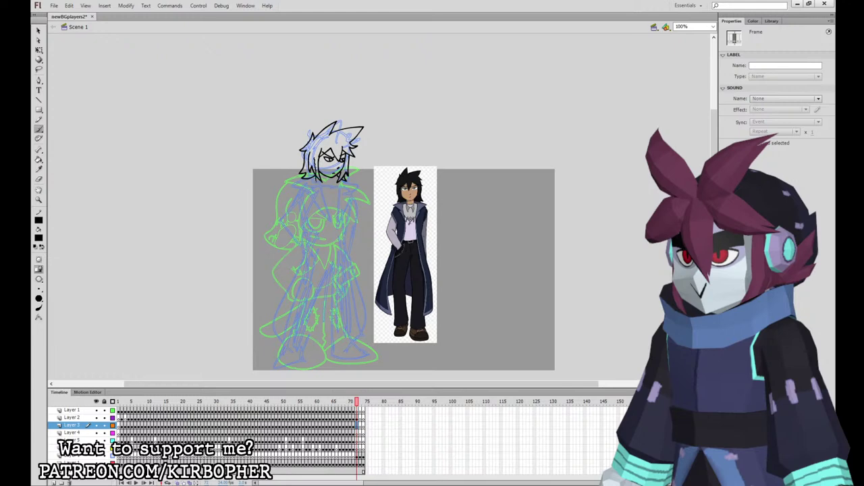
mouse_move(317, 189)
mouse_down()
mouse_move(322, 234)
mouse_move(303, 345)
mouse_move(281, 325)
mouse_move(304, 211)
mouse_up()
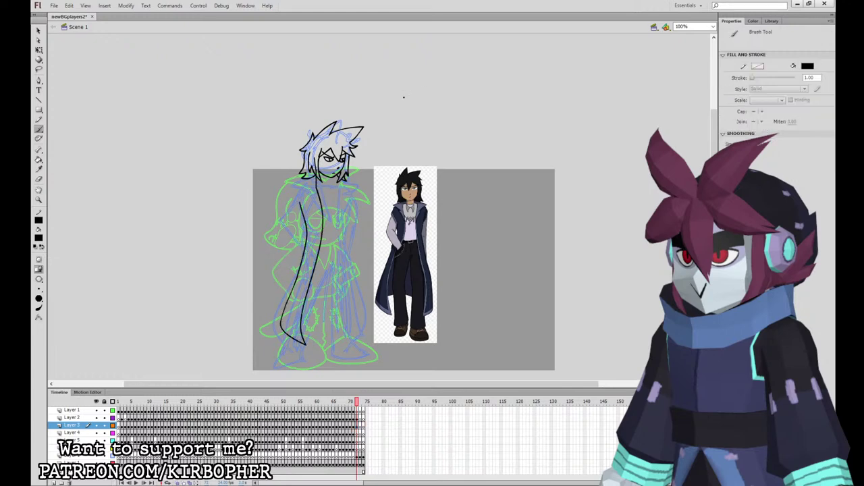
mouse_move(294, 172)
mouse_down()
mouse_move(308, 182)
mouse_move(322, 220)
mouse_up()
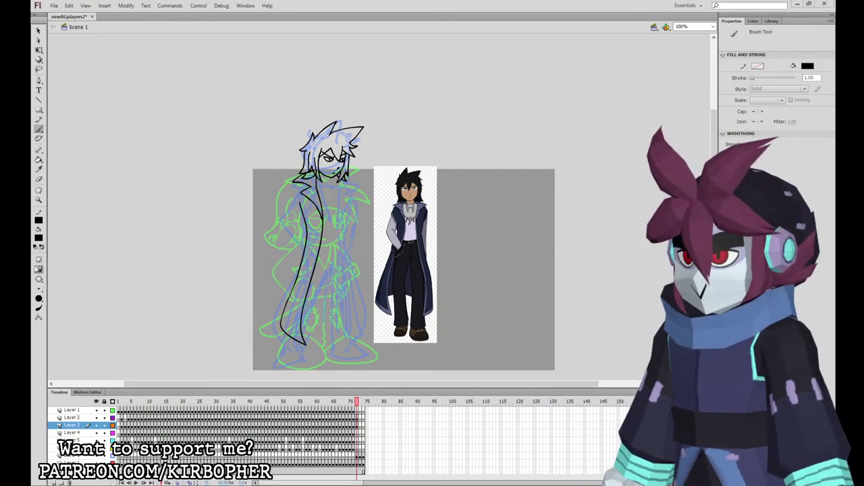
Ink the coat's right front panel and lapel, redrawing the strokes until the edge follows the sketch.
click(357, 426)
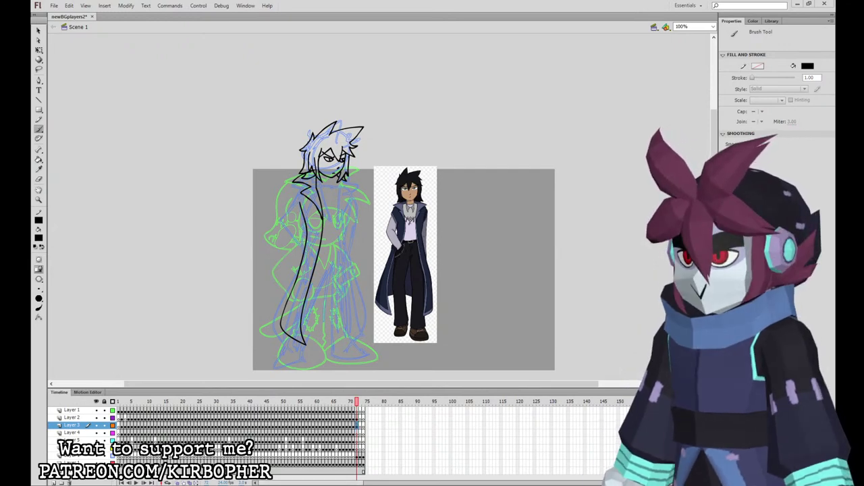
mouse_move(329, 157)
mouse_down()
mouse_move(350, 342)
mouse_move(364, 294)
mouse_move(347, 250)
mouse_move(349, 192)
mouse_move(337, 187)
mouse_move(349, 178)
mouse_move(331, 170)
mouse_up()
key(ctrl+z)
mouse_move(337, 220)
mouse_down()
mouse_move(342, 199)
mouse_move(333, 185)
mouse_move(346, 171)
mouse_up()
key(ctrl+z)
drag(336, 215, 337, 187)
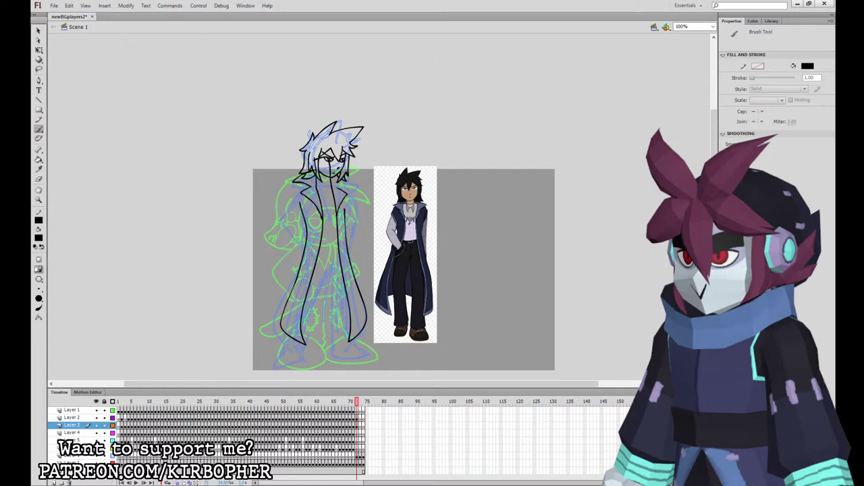
key(ctrl+z)
mouse_move(337, 218)
mouse_down()
mouse_move(336, 187)
mouse_move(347, 177)
mouse_move(333, 171)
mouse_up()
Ink the neckline and add inner trim lines down both front edges of the coat.
drag(316, 193, 332, 191)
drag(345, 189, 344, 210)
key(ctrl+z)
mouse_move(321, 216)
mouse_down()
mouse_move(297, 333)
mouse_move(285, 338)
mouse_up()
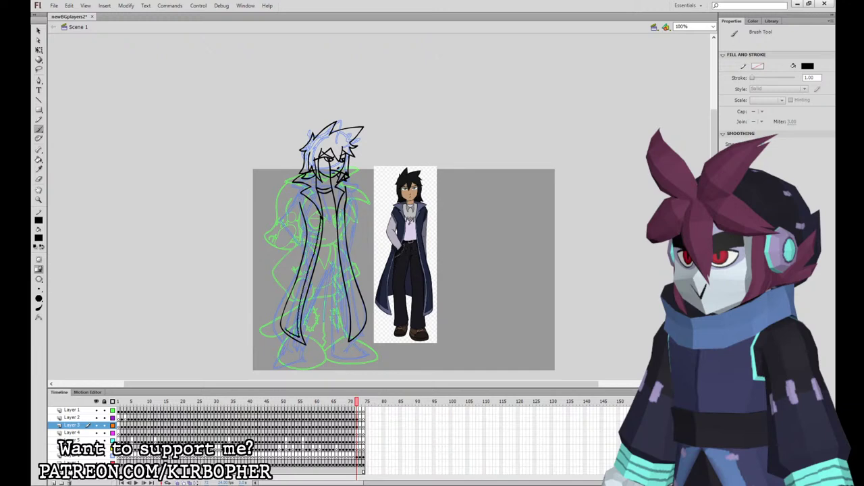
drag(338, 212, 355, 337)
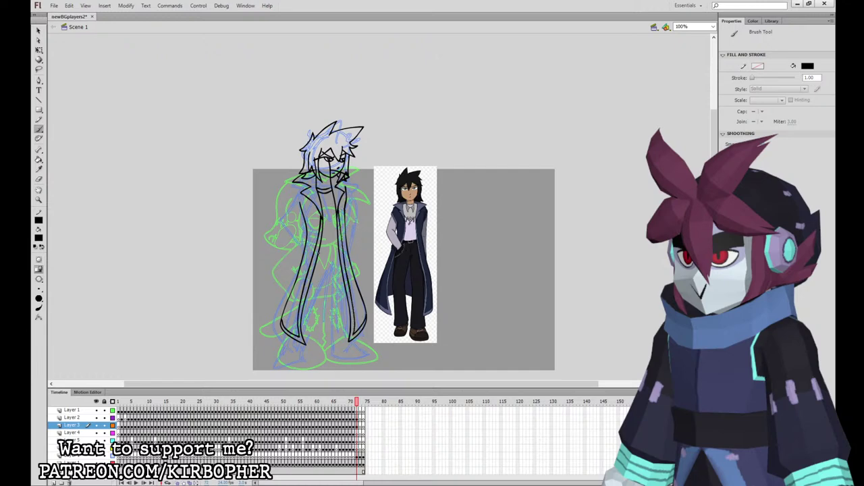
Ink the shirt's waistline and the pointed collar piece with its jagged tie on the chest.
drag(318, 252, 338, 250)
mouse_move(322, 218)
mouse_down()
mouse_move(331, 229)
mouse_move(337, 220)
mouse_up()
mouse_move(319, 194)
mouse_down()
mouse_move(327, 206)
mouse_move(333, 194)
mouse_move(325, 207)
mouse_move(334, 207)
mouse_up()
key(ctrl+z)
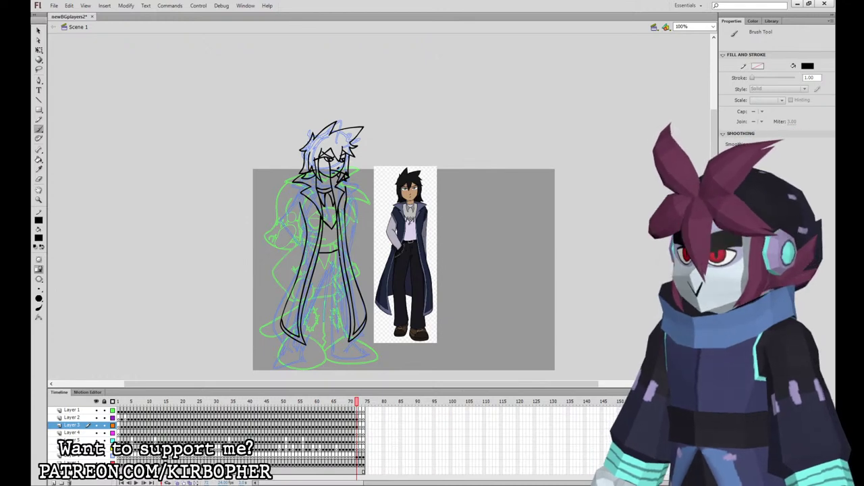
mouse_move(326, 225)
mouse_down()
mouse_move(333, 217)
mouse_move(333, 236)
mouse_move(328, 231)
mouse_move(336, 232)
mouse_up()
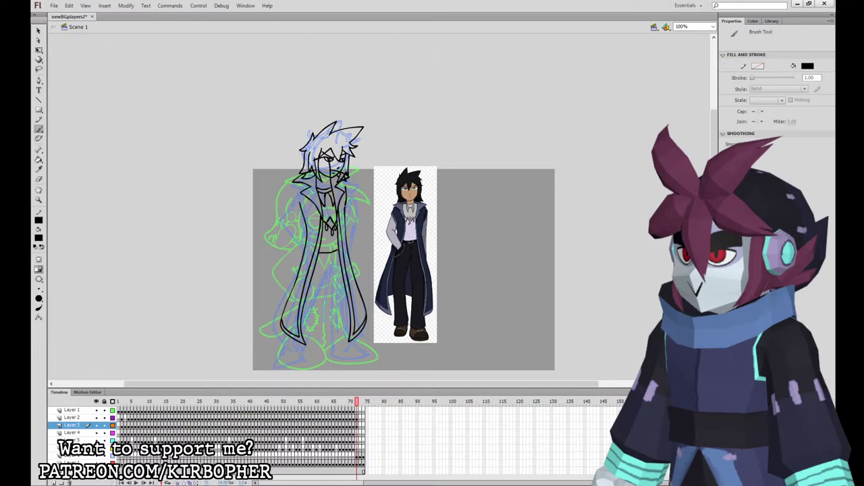
Draw the belt with a buckle at the waist and fill the belt strap black.
drag(324, 254, 336, 261)
drag(322, 257, 330, 257)
key(ctrl+z)
key(ctrl+z)
key(ctrl+z)
key(ctrl+z)
drag(334, 254, 333, 258)
click(39, 160)
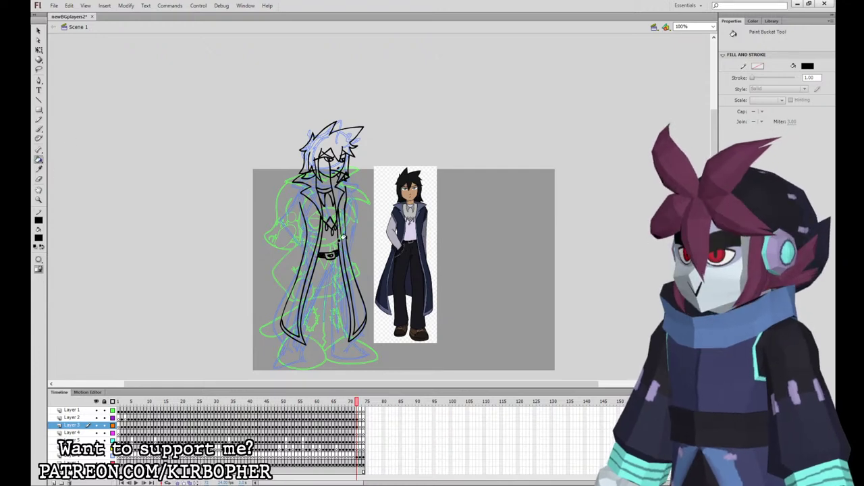
On Layer 4 at frame 72, ink the outlines of both trouser legs with the brush.
click(40, 129)
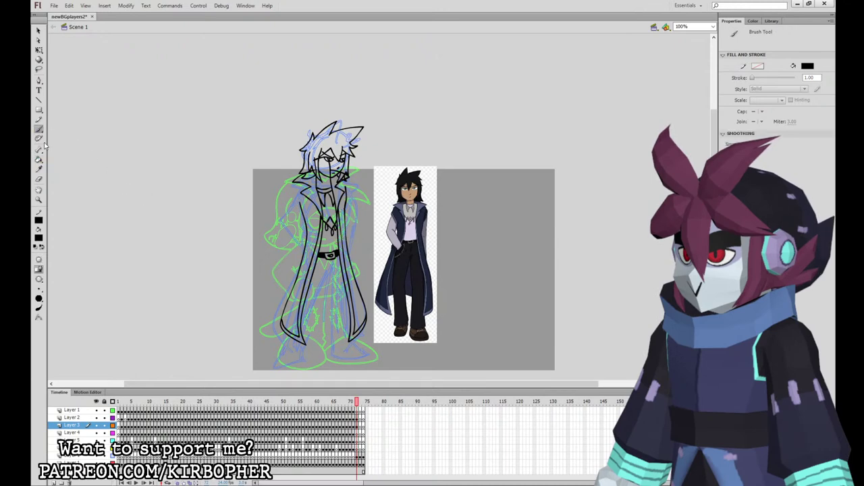
click(358, 432)
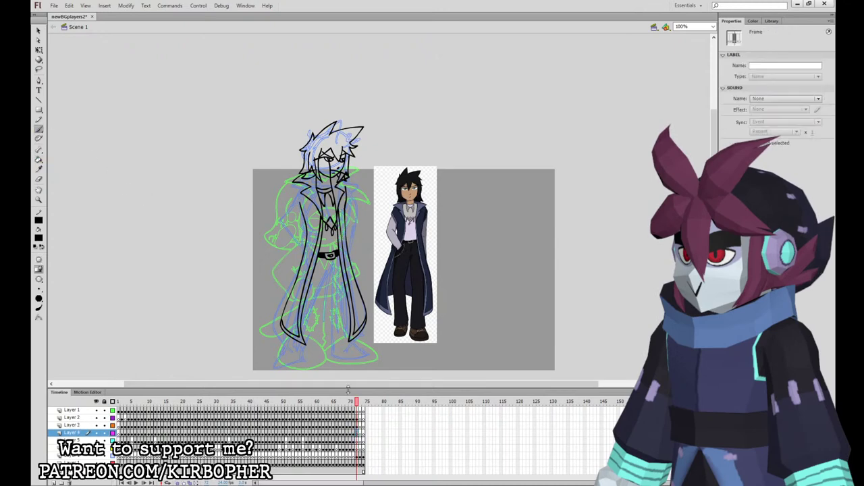
mouse_move(309, 250)
mouse_down()
mouse_move(288, 334)
mouse_move(300, 350)
mouse_move(334, 270)
mouse_move(326, 345)
mouse_move(354, 339)
mouse_up()
mouse_move(350, 278)
mouse_down()
mouse_move(329, 242)
mouse_move(311, 253)
mouse_up()
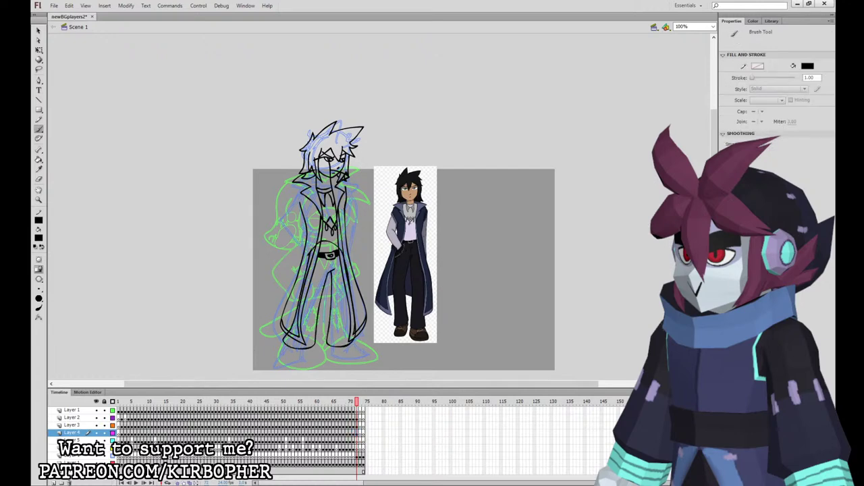
Ink the coat's back hem between the trouser legs, undoing the strokes that miss.
mouse_move(316, 321)
mouse_down()
mouse_move(330, 314)
mouse_move(336, 324)
mouse_move(330, 313)
mouse_up()
key(ctrl+z)
key(ctrl+z)
key(ctrl+z)
key(ctrl+z)
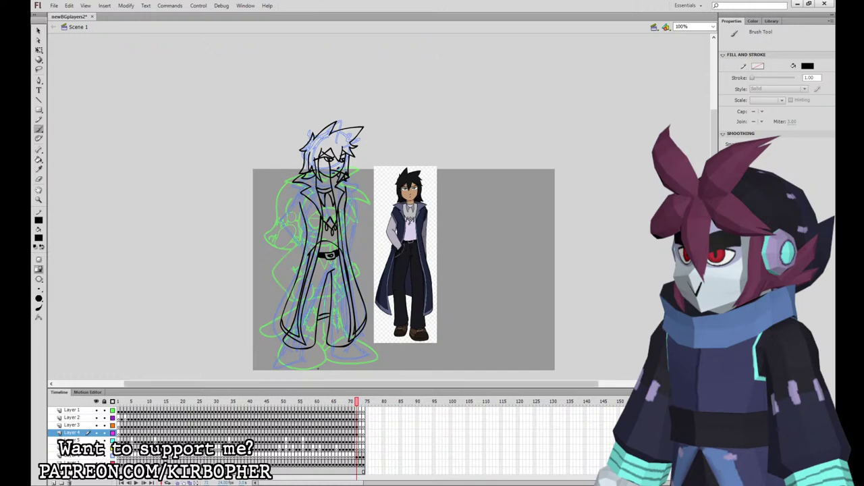
Add cuff lines to both trouser legs and ink the two shoes with toe caps and soles.
drag(287, 347, 347, 340)
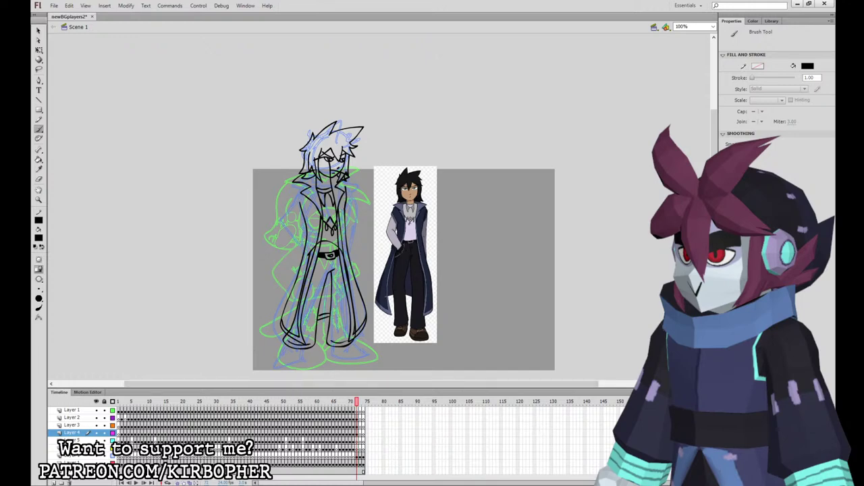
mouse_move(287, 343)
mouse_down()
mouse_move(280, 358)
mouse_move(301, 369)
mouse_move(310, 347)
mouse_move(365, 361)
mouse_move(351, 346)
mouse_up()
drag(278, 361, 302, 364)
key(ctrl+z)
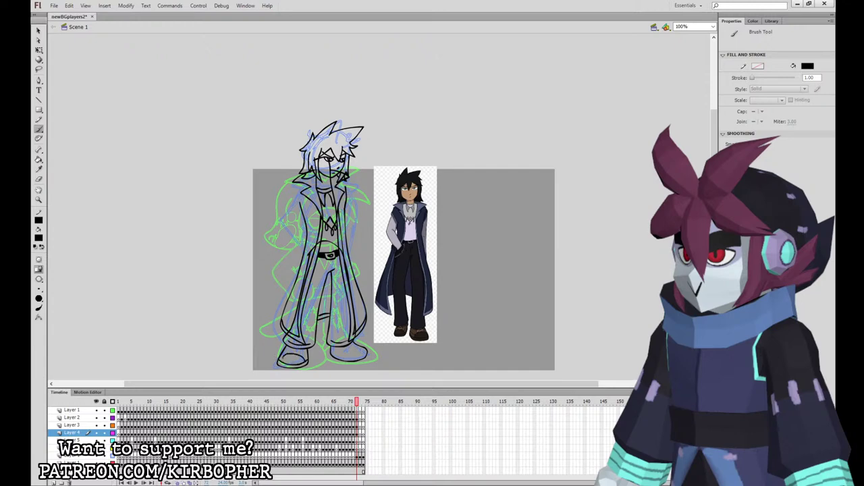
drag(305, 357, 282, 361)
mouse_move(355, 347)
mouse_down()
mouse_move(363, 355)
mouse_move(345, 358)
mouse_up()
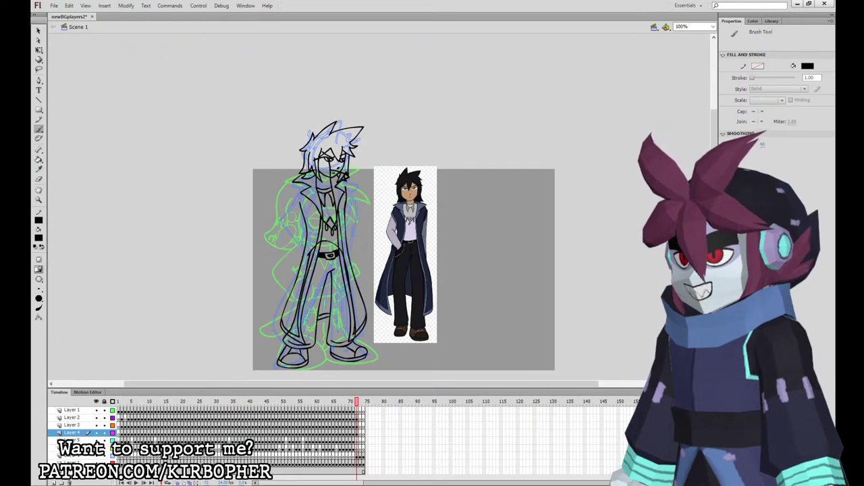
On Layer 5 at frame 72, ink both raised arms bent behind the head with rolled sleeve cuffs, undoing the strokes that miss.
click(359, 440)
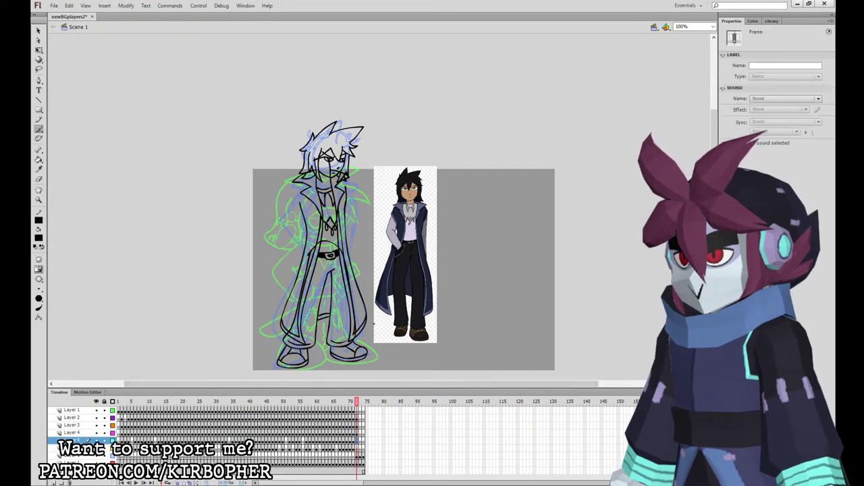
mouse_move(307, 181)
mouse_down()
mouse_move(299, 174)
mouse_move(309, 211)
mouse_move(307, 184)
mouse_up()
key(ctrl+z)
mouse_move(314, 149)
mouse_down()
mouse_move(277, 160)
mouse_move(281, 179)
mouse_move(323, 152)
mouse_move(354, 177)
mouse_move(362, 163)
mouse_move(326, 151)
mouse_up()
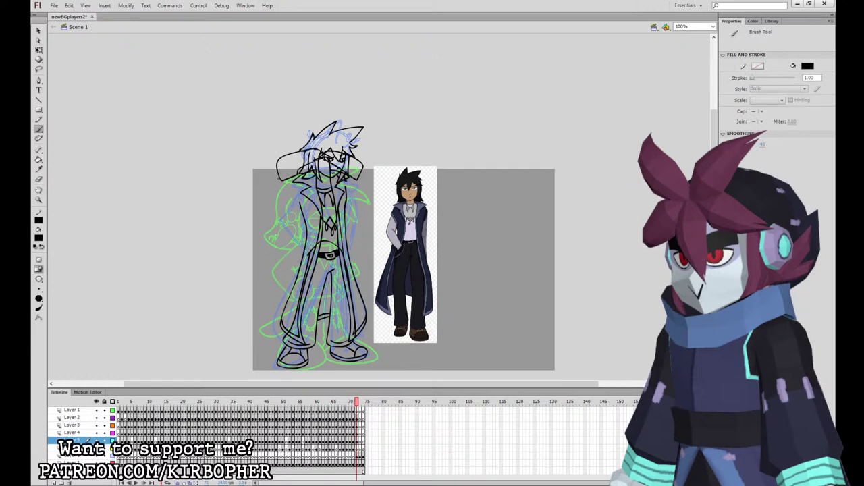
mouse_move(278, 179)
mouse_down()
mouse_move(289, 184)
mouse_move(301, 176)
mouse_move(284, 193)
mouse_move(312, 208)
mouse_move(302, 175)
mouse_up()
key(ctrl+z)
mouse_move(361, 179)
mouse_down()
mouse_move(340, 205)
mouse_move(338, 168)
mouse_move(357, 183)
mouse_up()
key(ctrl+z)
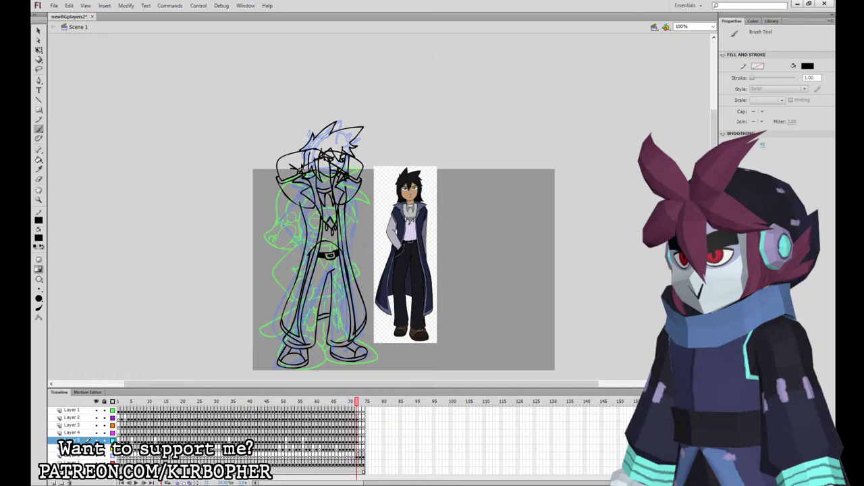
Fill the shirt pale lavender and the neck cloth light grey with colours sampled from the reference.
key(i)
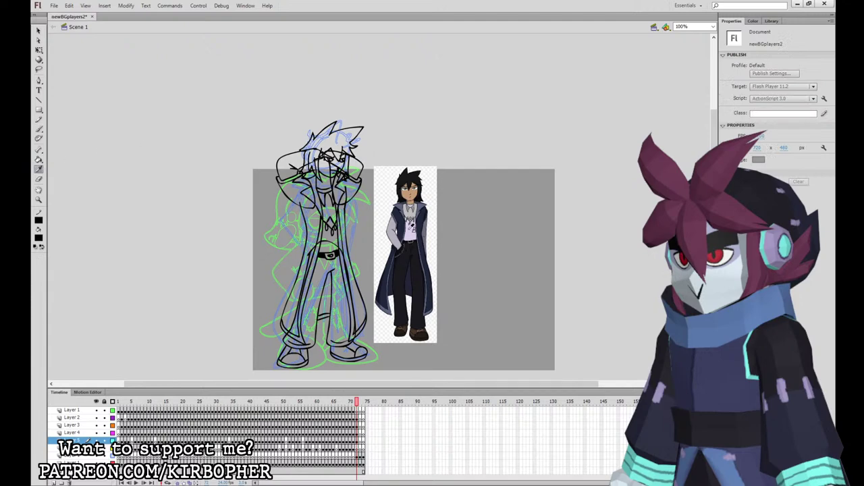
click(411, 227)
click(329, 237)
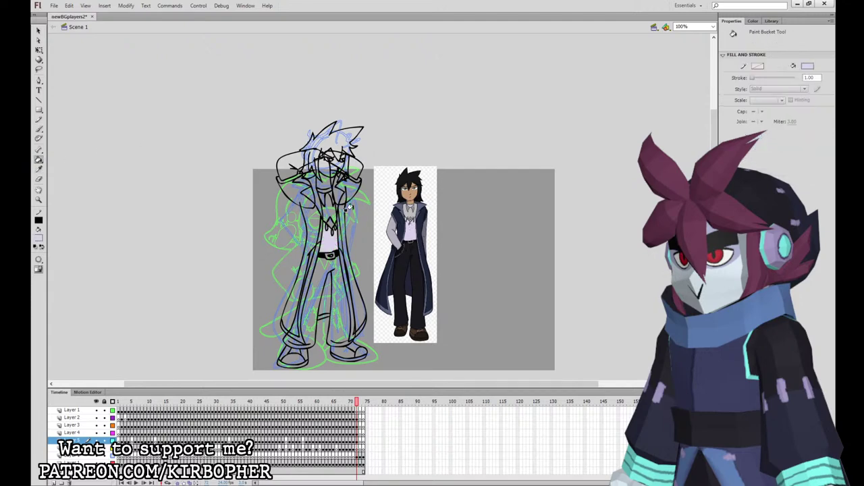
click(39, 169)
click(400, 210)
click(38, 170)
click(408, 213)
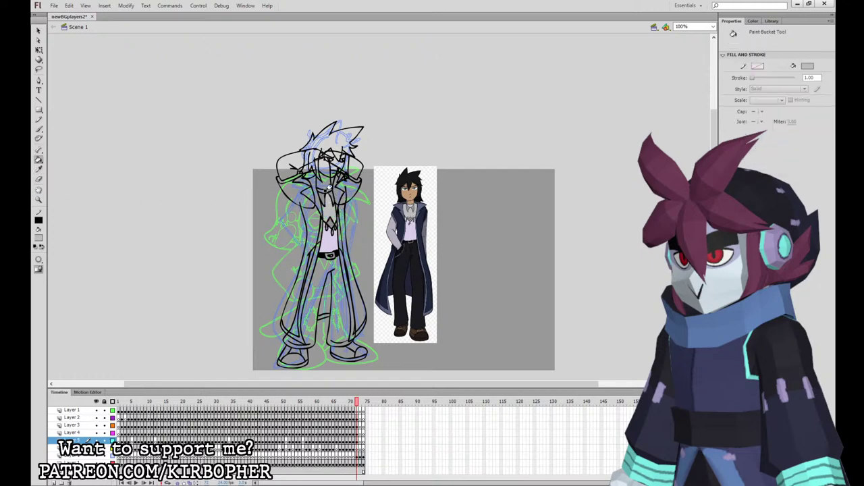
Sample the reference's brown skin tone and fill the face and neck with it.
key(i)
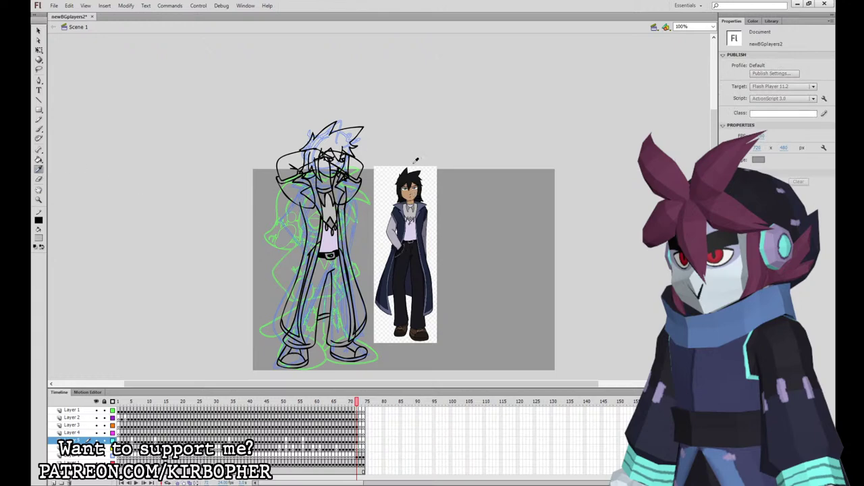
click(417, 192)
click(323, 169)
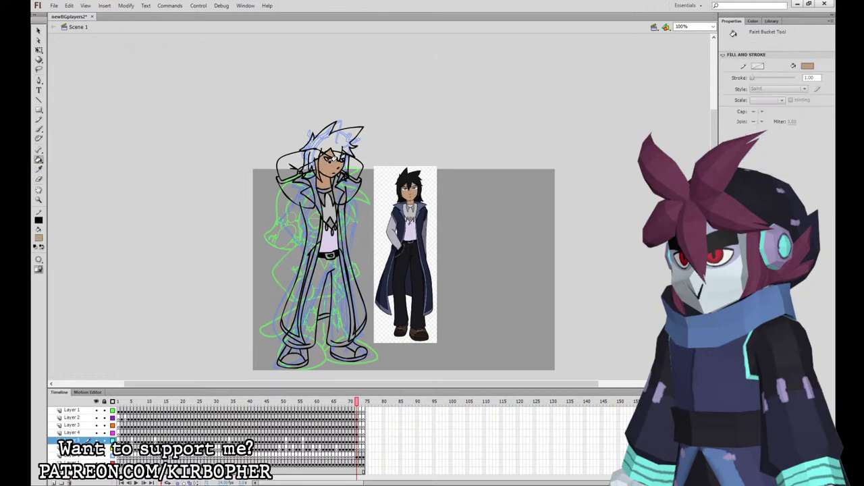
Switch to Layer 2 at frame 72 and fill the hair with the near-black sampled from the reference's hair.
click(357, 417)
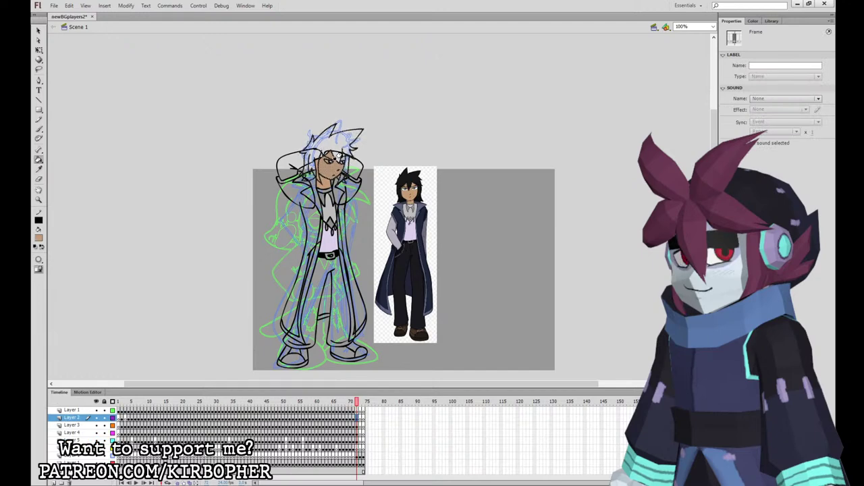
click(374, 116)
click(39, 51)
click(58, 131)
click(39, 170)
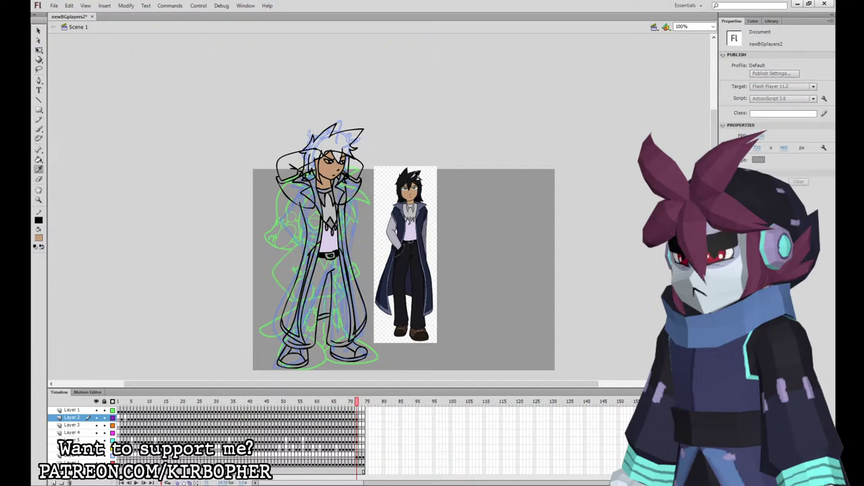
click(407, 175)
click(339, 143)
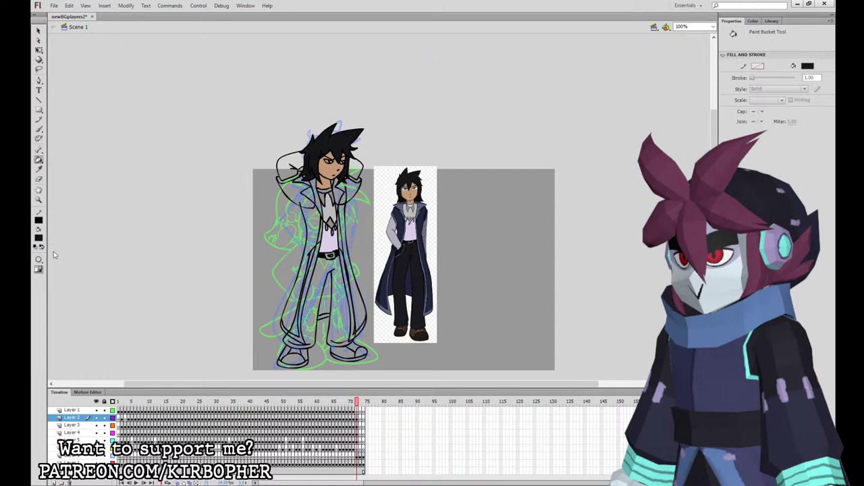
Fill the eye whites white, undo the fill that hits the outlines, and colour the irises with the reference's teal-blue eye colour.
click(46, 282)
click(339, 160)
key(ctrl+equal)
drag(338, 109, 342, 283)
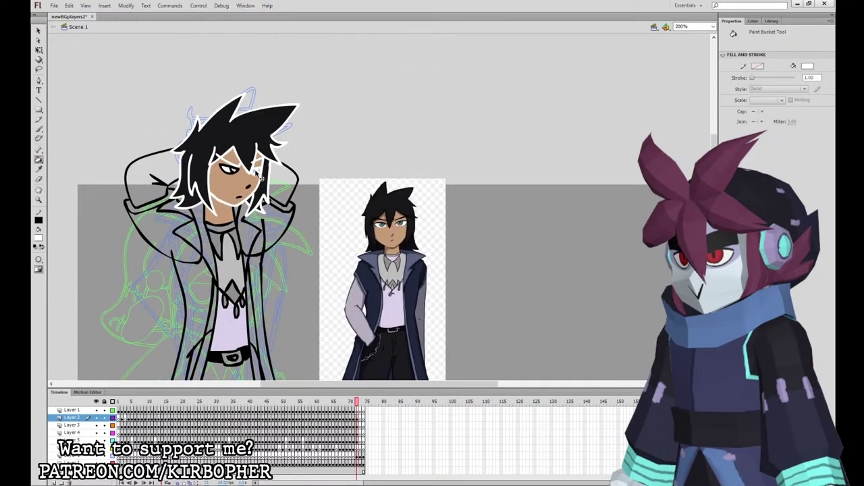
key(ctrl+z)
click(38, 169)
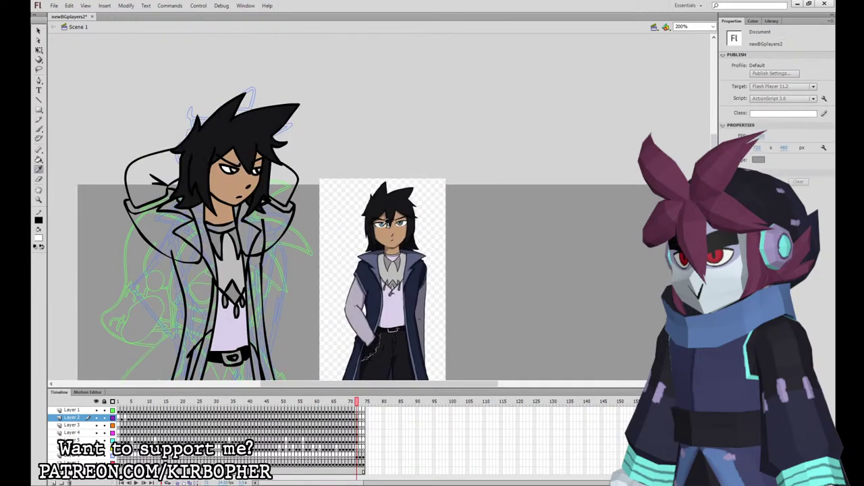
click(384, 225)
key(ctrl+minus)
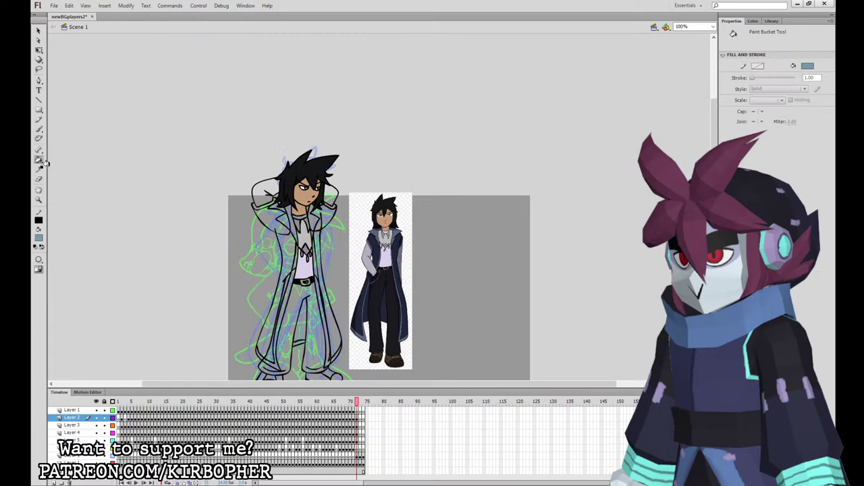
Sample the slate blue of the reference's coat collar and fill the drawn coat collar with it.
key(i)
click(365, 222)
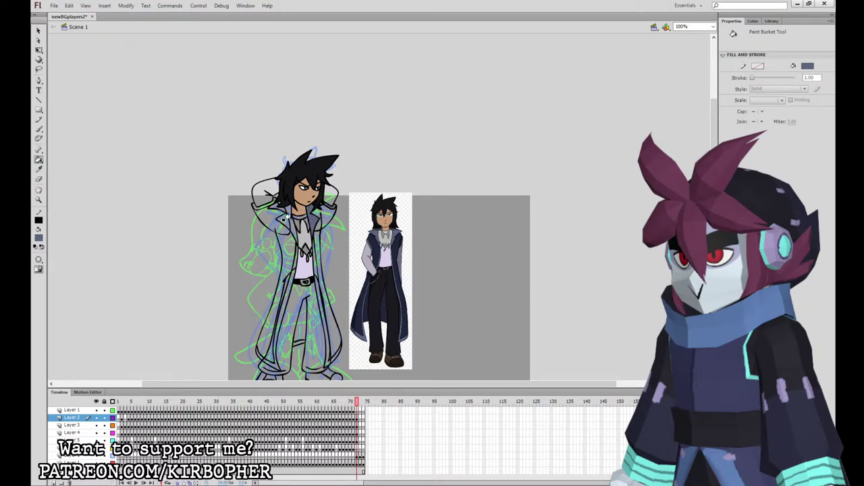
click(286, 223)
Hide Layers 2 to 4 and fill the coat sleeve cuffs on both arms with the slate blue.
drag(96, 417, 98, 433)
key(ctrl+equal)
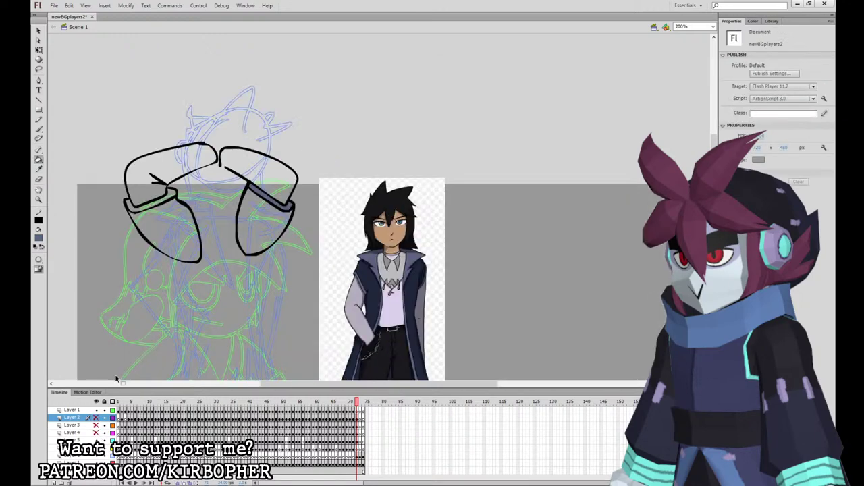
key(v)
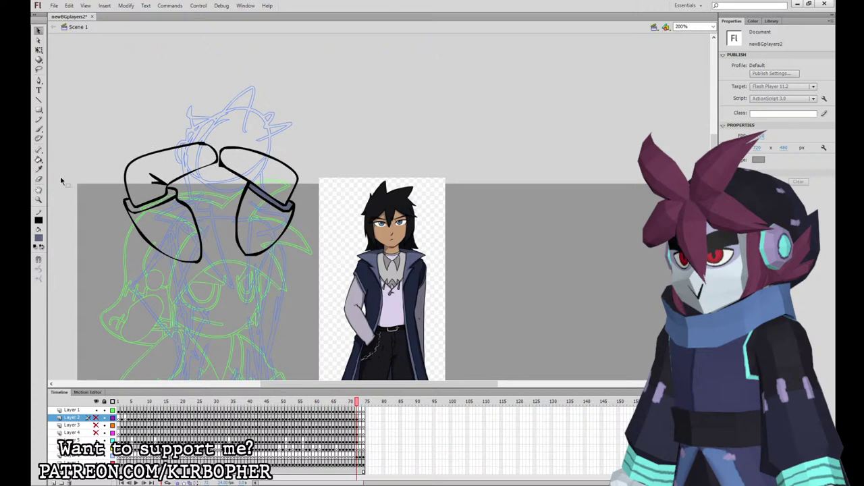
click(39, 160)
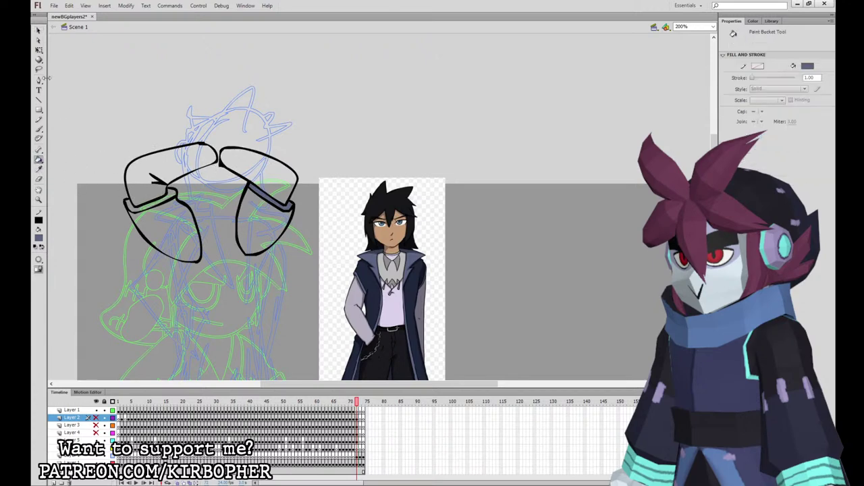
key(v)
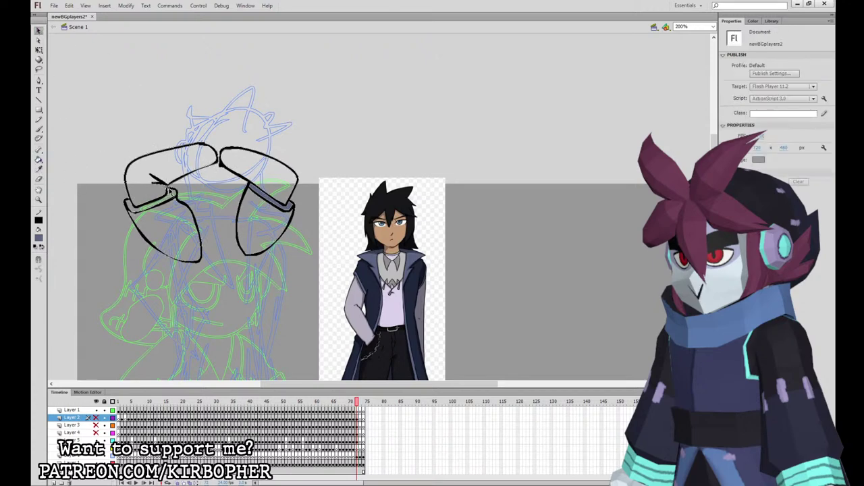
click(38, 160)
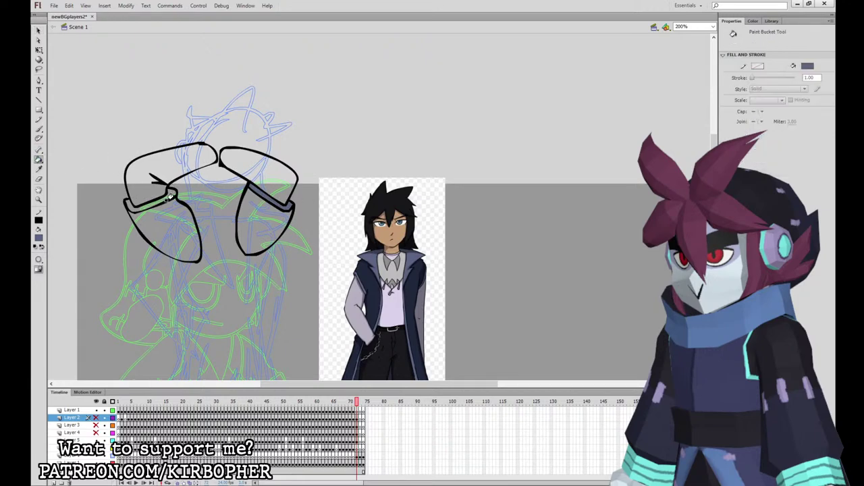
key(ctrl+minus)
Show the hidden layers again and fill the coat's front edge trims with the slate blue.
click(96, 425)
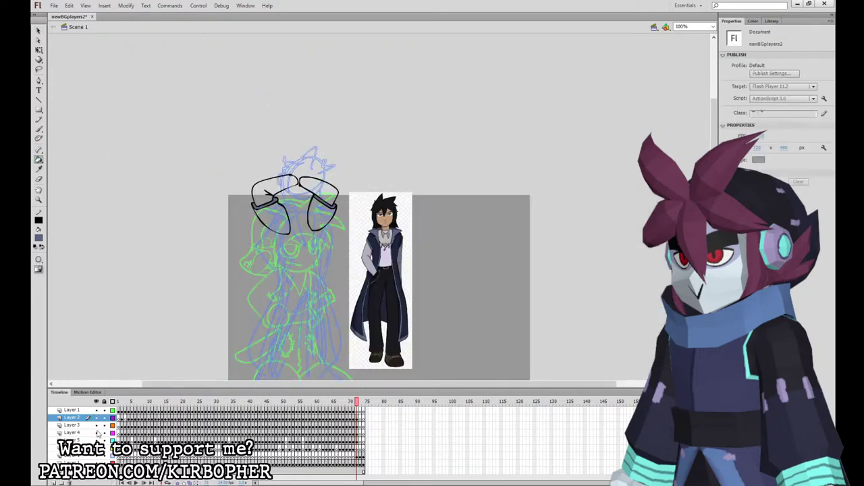
click(292, 248)
click(313, 250)
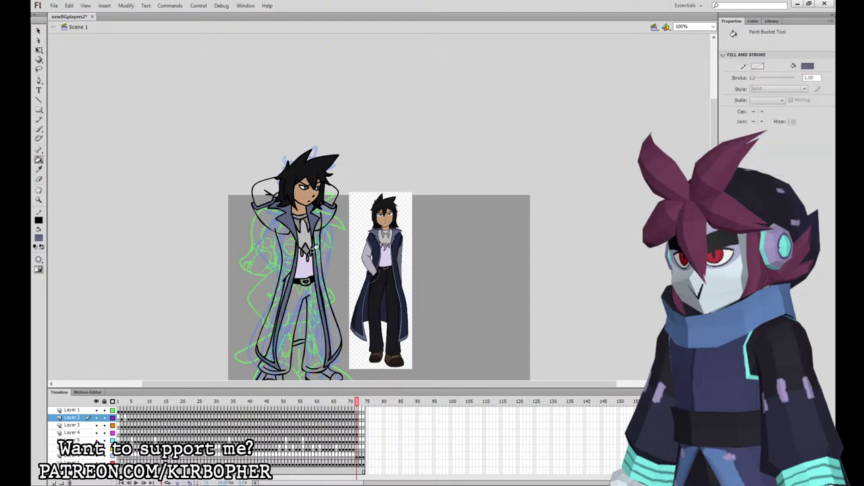
Sample the reference coat's dark navy and fill both upper coat sleeves with it.
drag(370, 240, 301, 174)
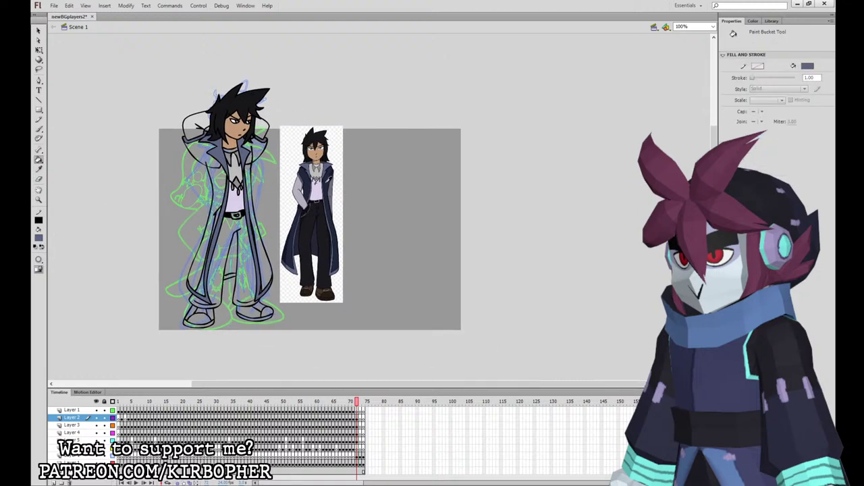
key(i)
click(327, 180)
click(199, 146)
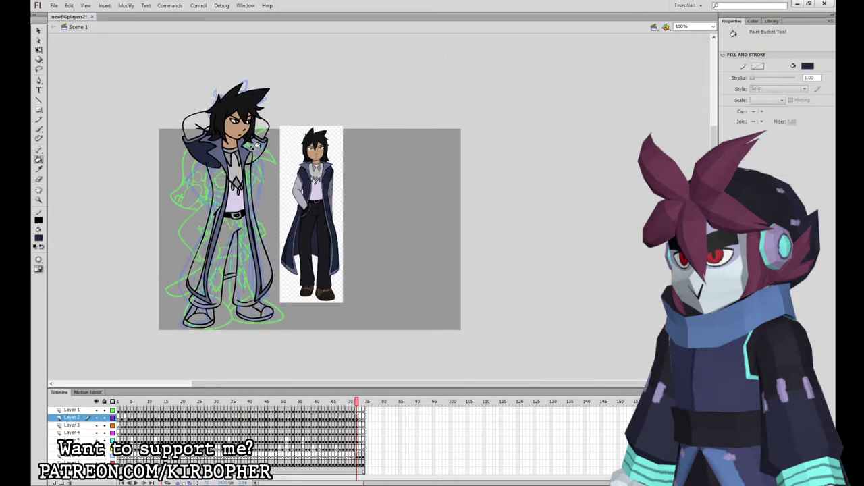
click(256, 147)
On Layer 3 at frame 72, touch up the shoulder gap with the brush and fill the coat panels and back lining dark navy.
click(38, 129)
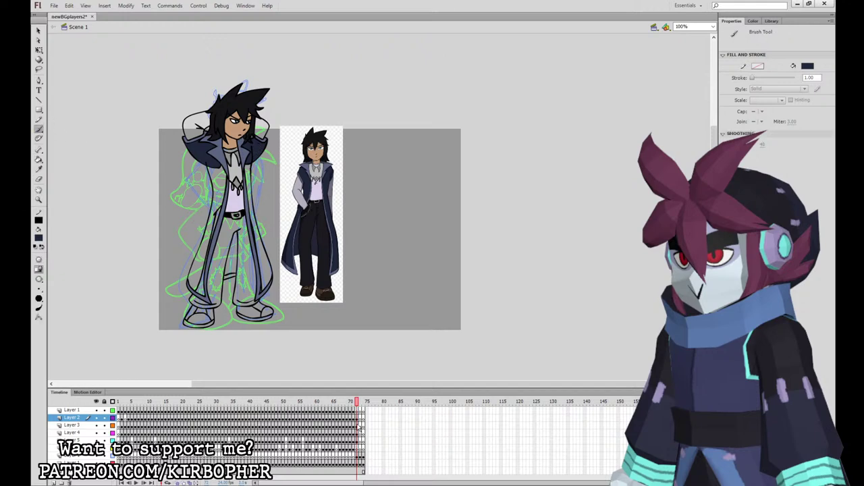
click(358, 425)
click(252, 144)
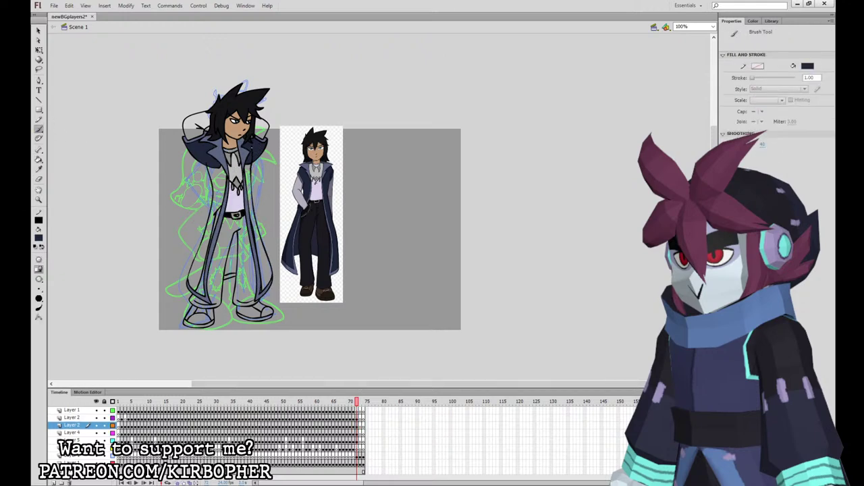
click(39, 160)
click(218, 188)
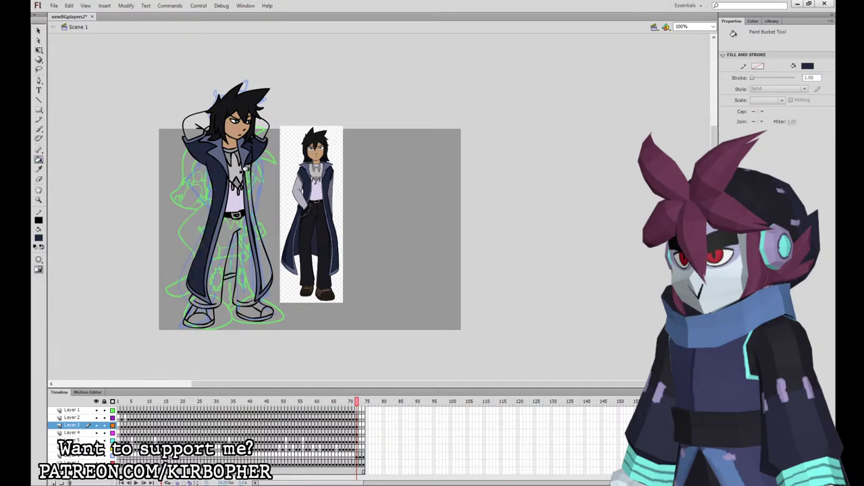
click(245, 169)
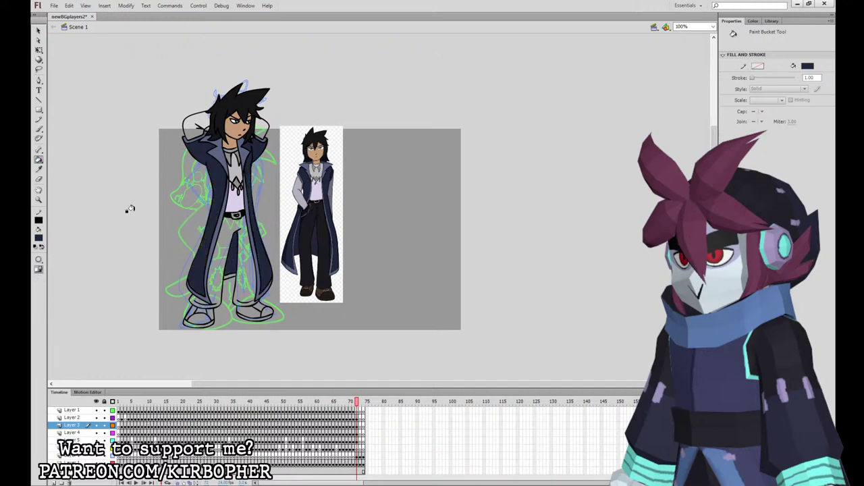
Fill the coat's back hem trim slate blue and both trouser legs with the near-black sampled from the reference trousers.
click(38, 169)
click(223, 224)
click(38, 168)
click(308, 247)
click(237, 218)
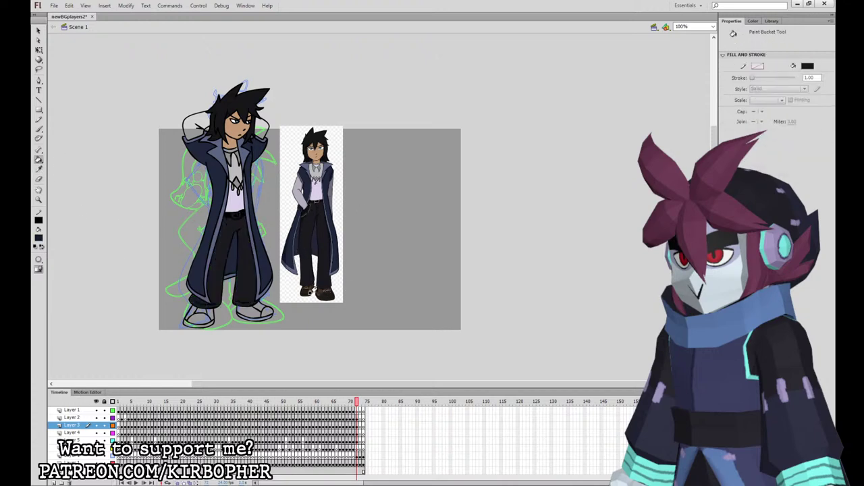
Colour both shoes with browns sampled from the reference, using dark brown toe caps and lighter brown uppers.
click(265, 312)
click(201, 320)
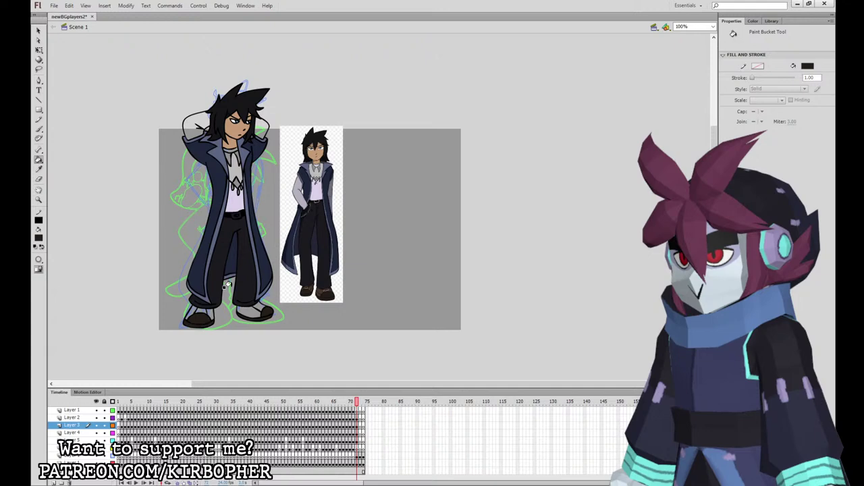
click(248, 311)
click(201, 312)
click(39, 169)
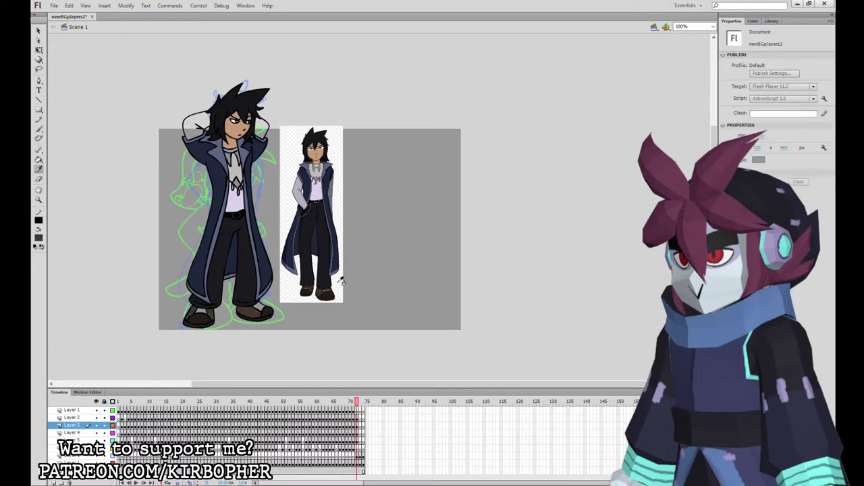
click(330, 291)
click(200, 311)
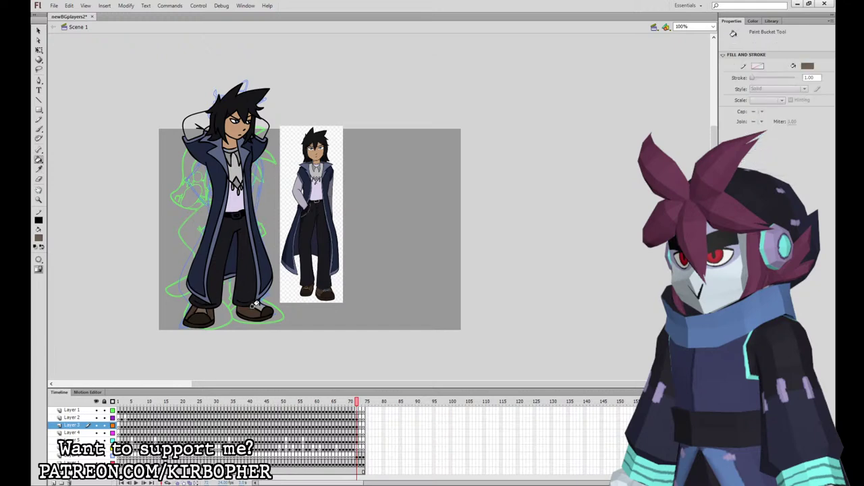
Sample the reference's greyish-lavender sleeve colour and fill the shirt sleeves on both raised arms.
key(i)
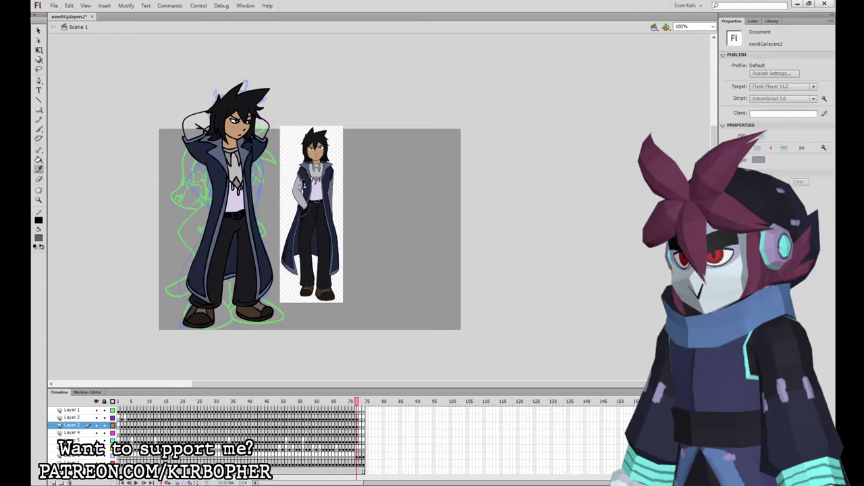
click(260, 128)
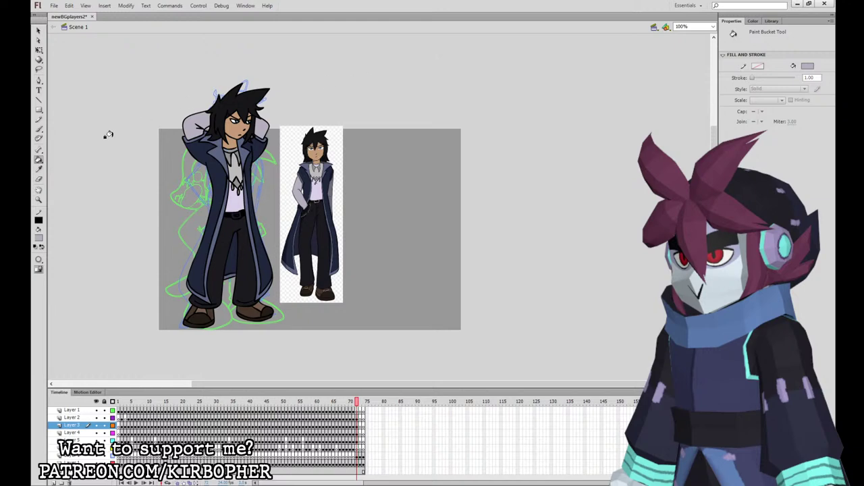
click(38, 168)
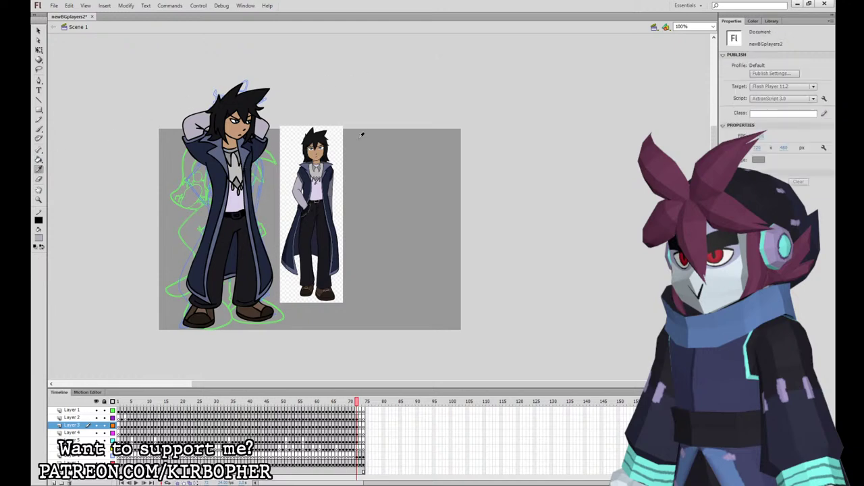
Fill the belt buckle light grey and convert the head, coat, legs and arms on frame 72 into graphic symbols 0backer166_game1 through 0backer166_game4.
click(236, 169)
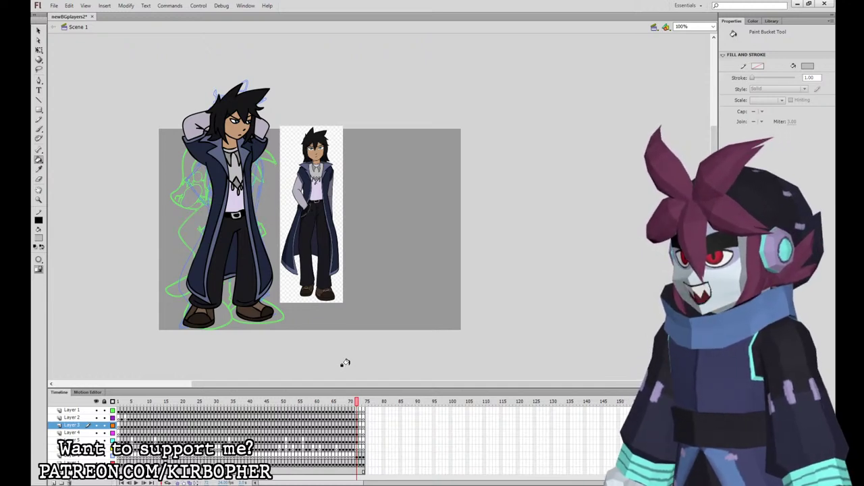
click(38, 49)
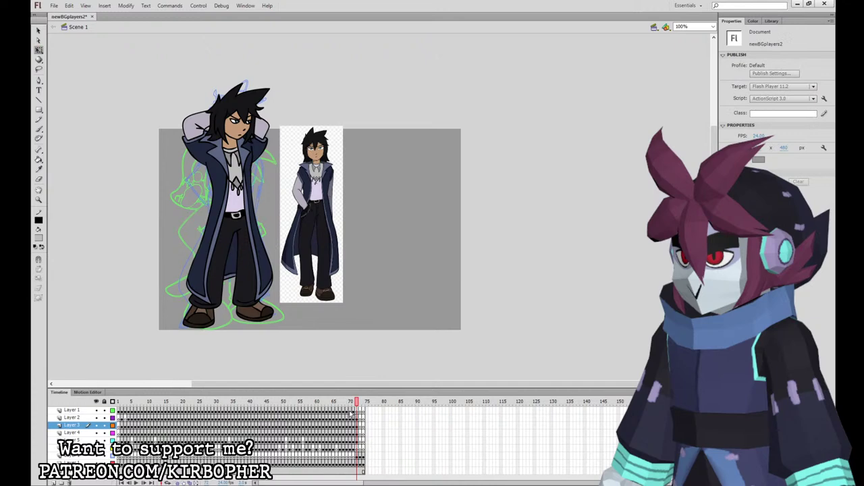
click(359, 418)
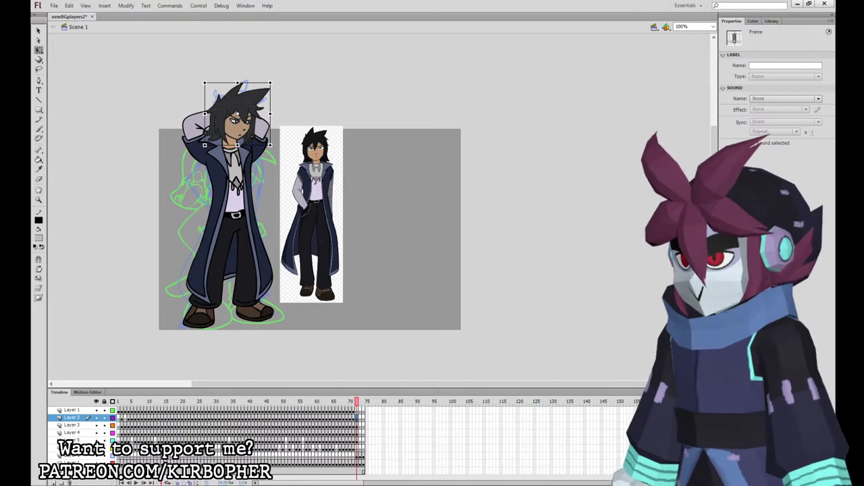
click(357, 426)
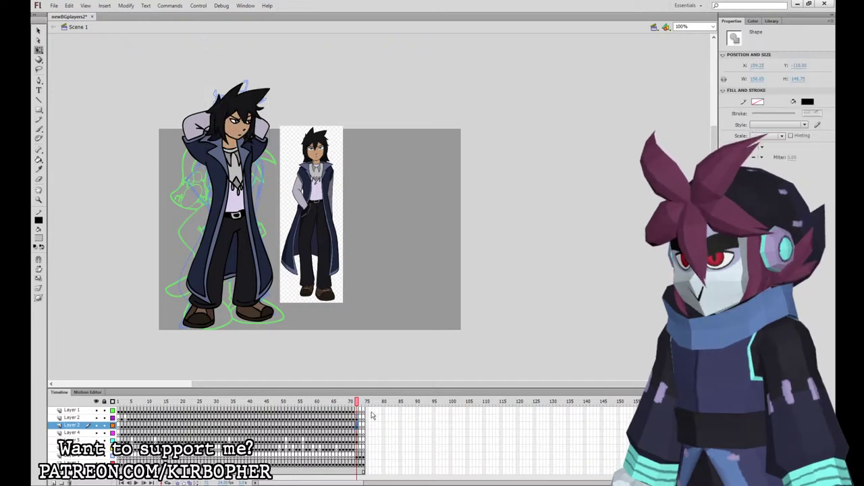
click(371, 416)
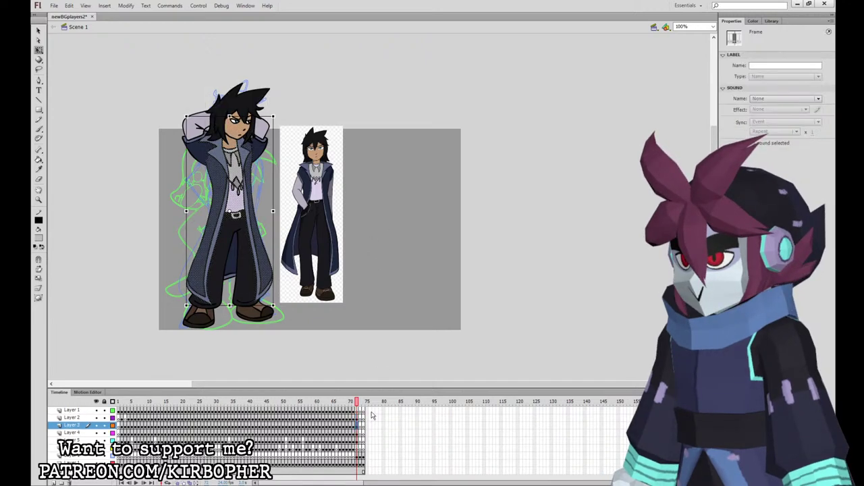
click(357, 432)
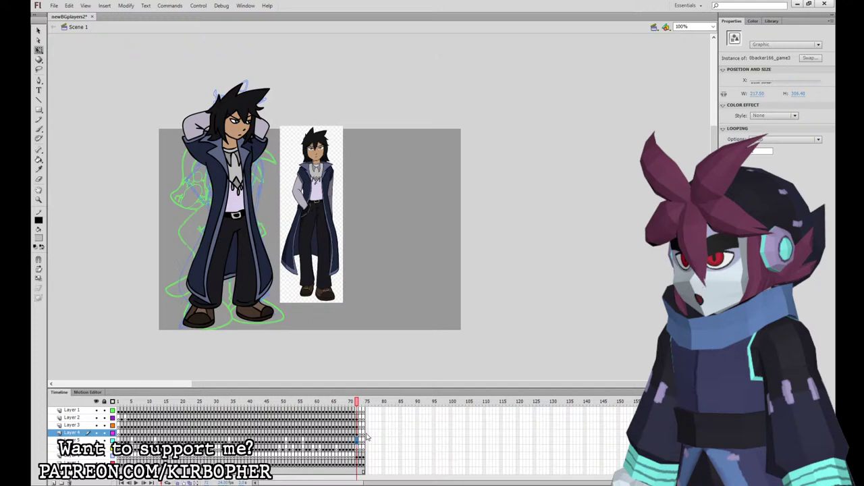
click(368, 439)
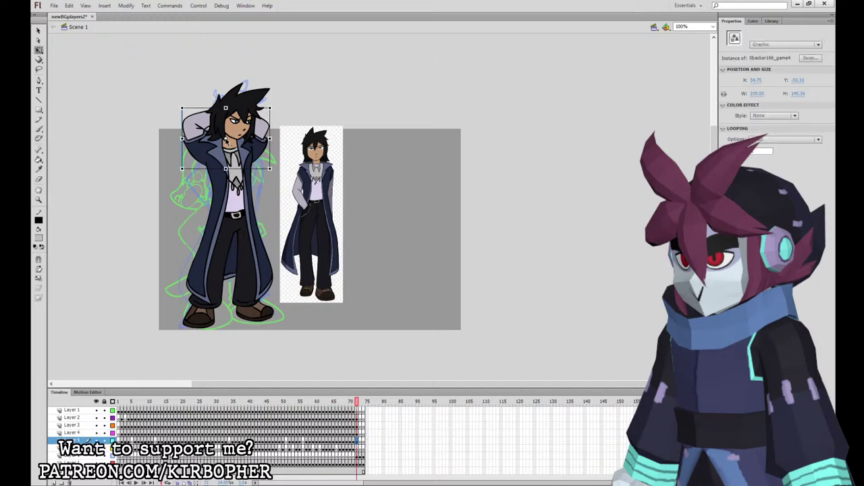
Set the transformation points of the head symbol at the jaw, the coat symbol at the belt and the legs symbol at the feet.
click(237, 125)
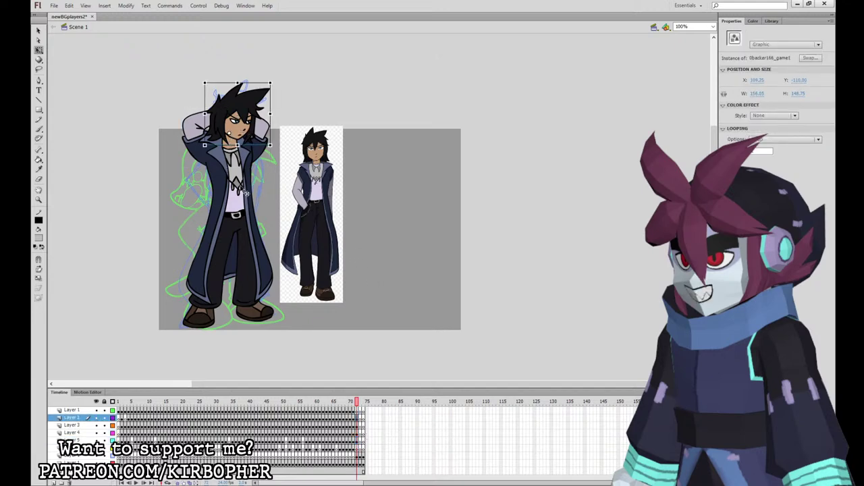
click(243, 191)
click(247, 278)
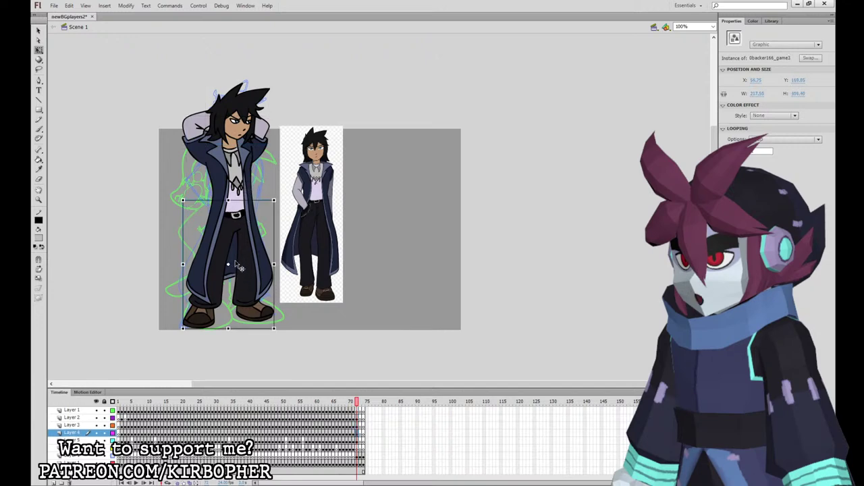
Copy the character's parts into a new symbol 0backer166_game_SPRITE on four layers and add keyframes at frames 19 and 37.
drag(357, 440, 357, 418)
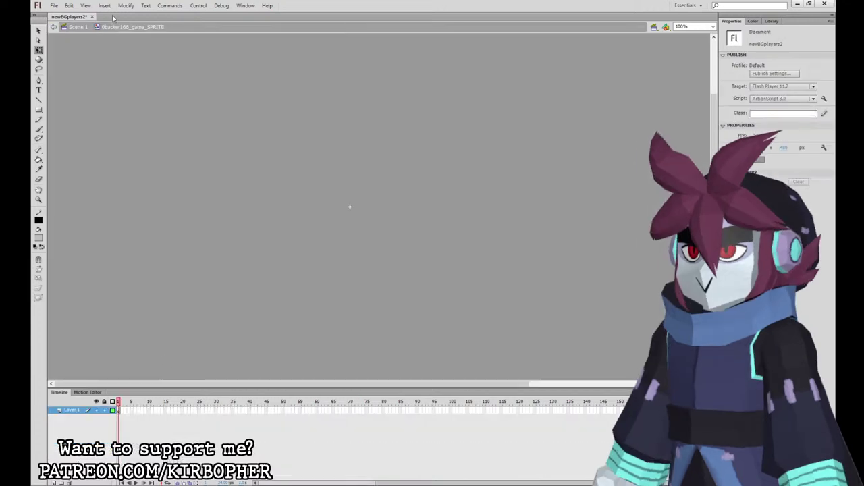
key(ctrl+alt+v)
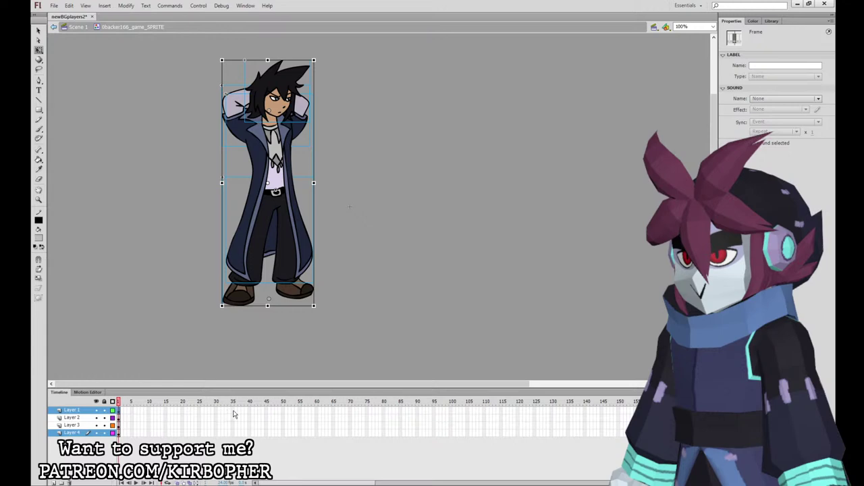
drag(239, 411, 241, 433)
key(F6)
drag(179, 411, 181, 439)
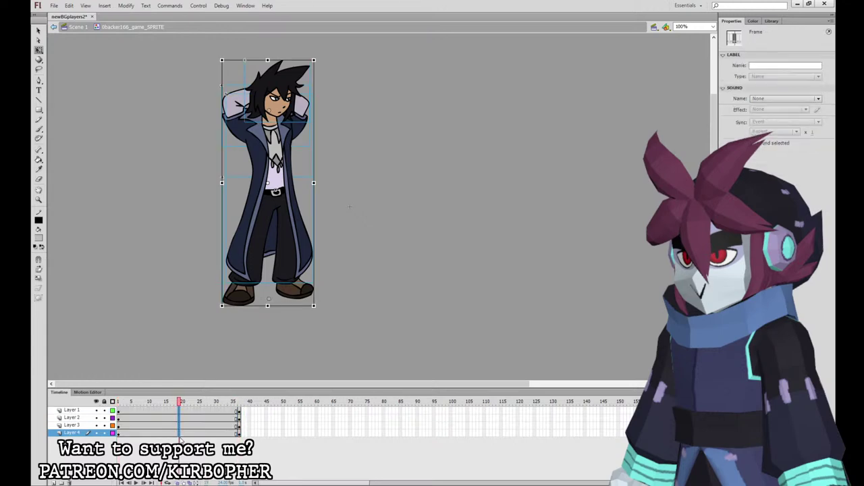
On frame 19, squash the legs slightly and adjust the coat, arms and head to form the lowered idle pose.
click(386, 303)
click(287, 231)
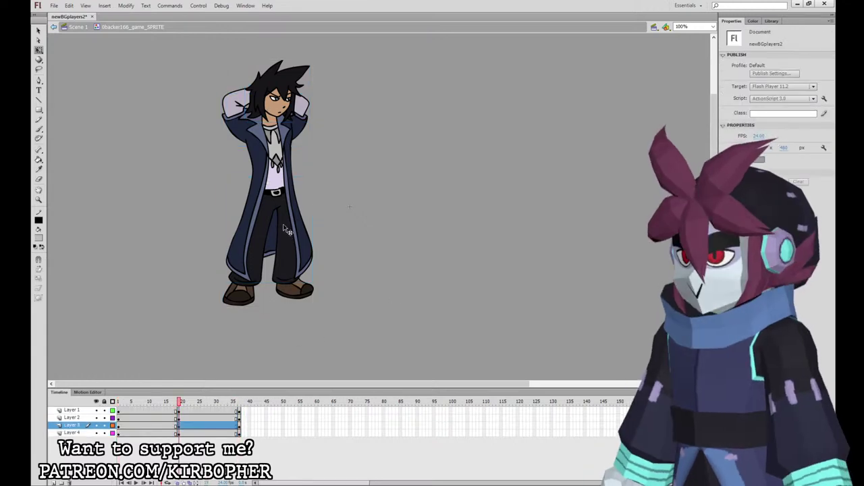
click(287, 230)
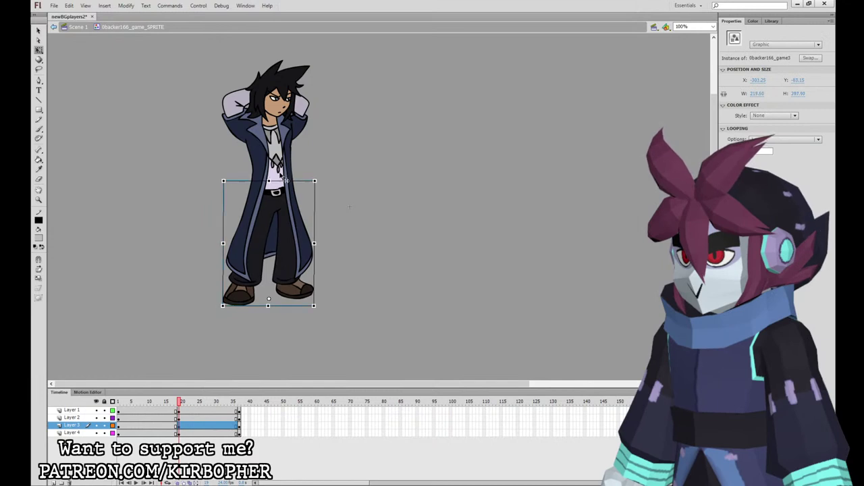
click(280, 173)
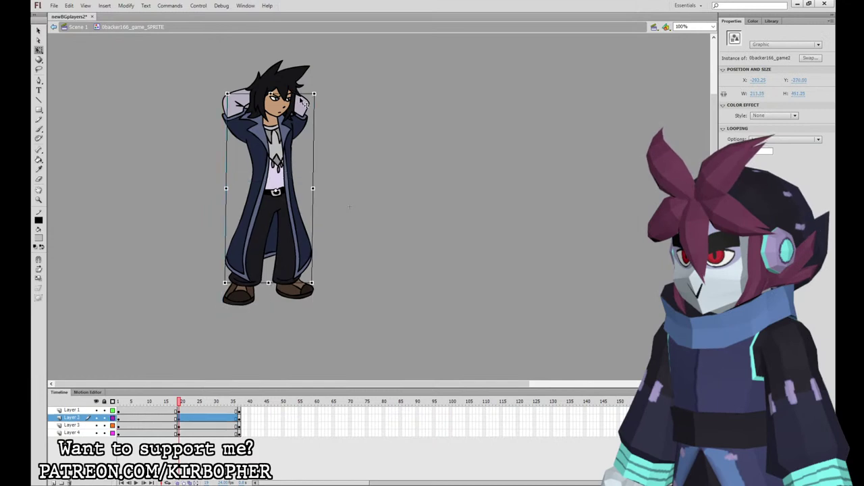
click(300, 82)
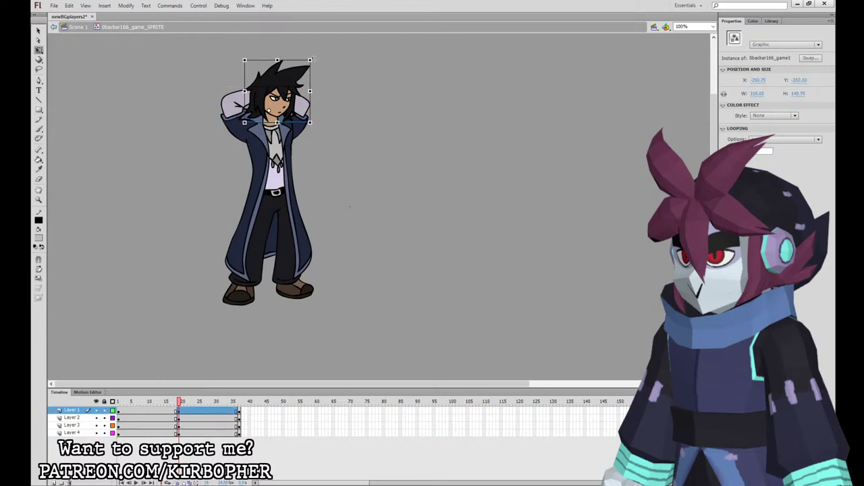
drag(202, 68, 353, 149)
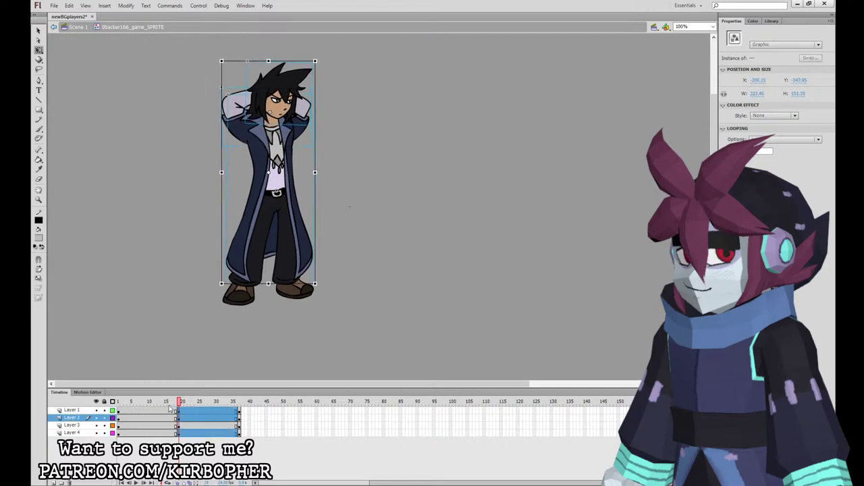
click(204, 333)
Apply classic tweens between the keyframes on all four layers and insert in-between keyframes at frames 10 and 28.
drag(174, 412, 185, 430)
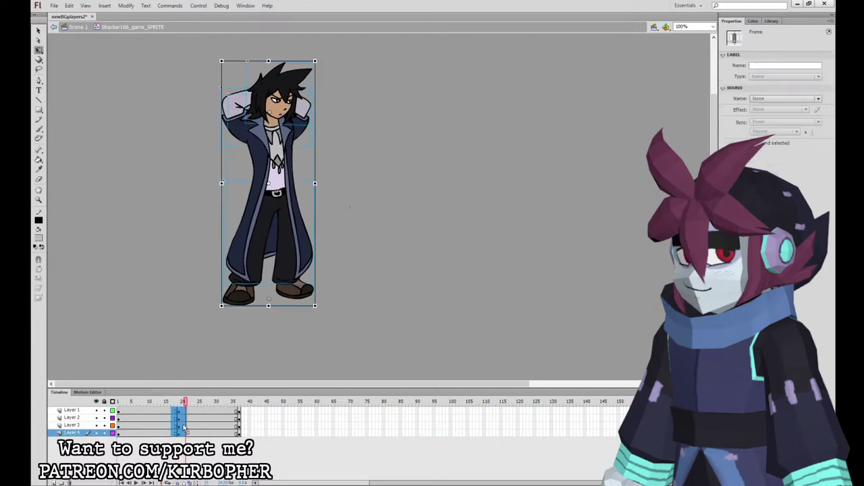
right_click(185, 431)
click(237, 234)
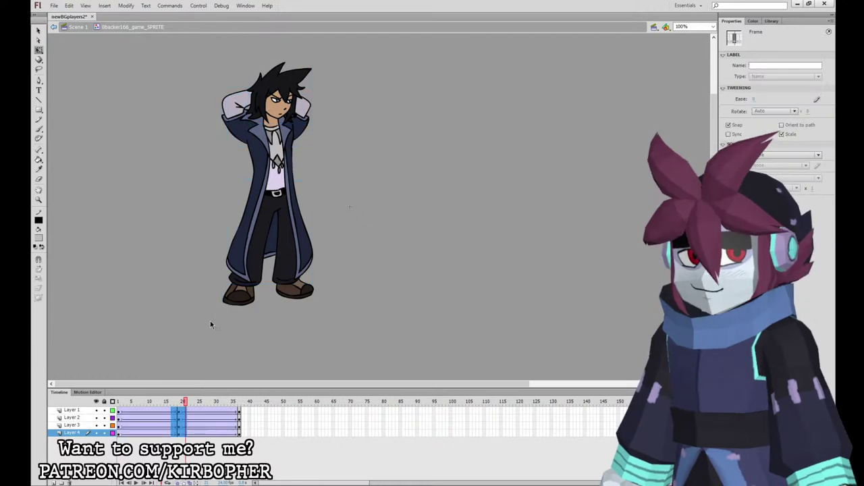
drag(148, 411, 148, 433)
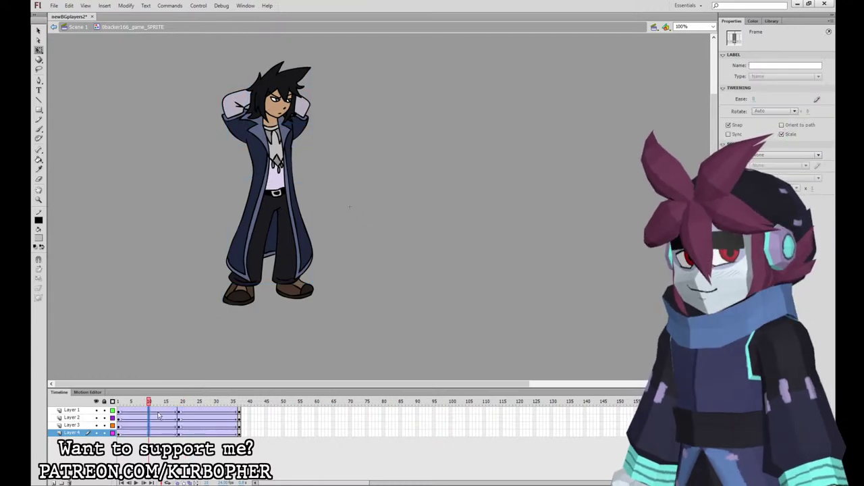
key(F6)
drag(212, 412, 212, 433)
click(222, 418)
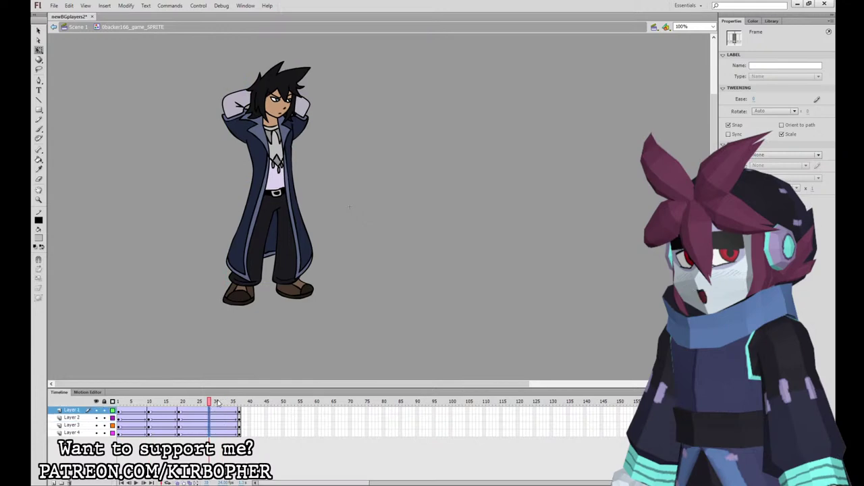
Set the tween easing to -100 across the animation and to 100 on the spans starting at frames 10 and 28.
drag(135, 433, 227, 410)
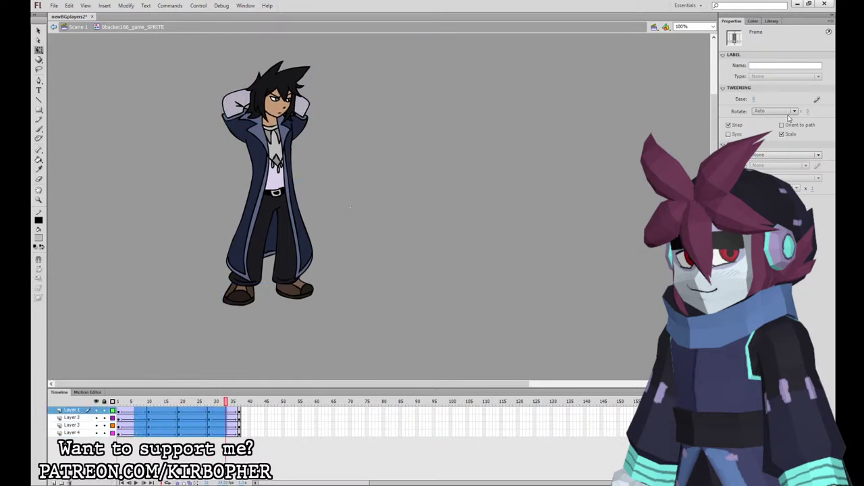
click(754, 99)
text(-100)
key(Return)
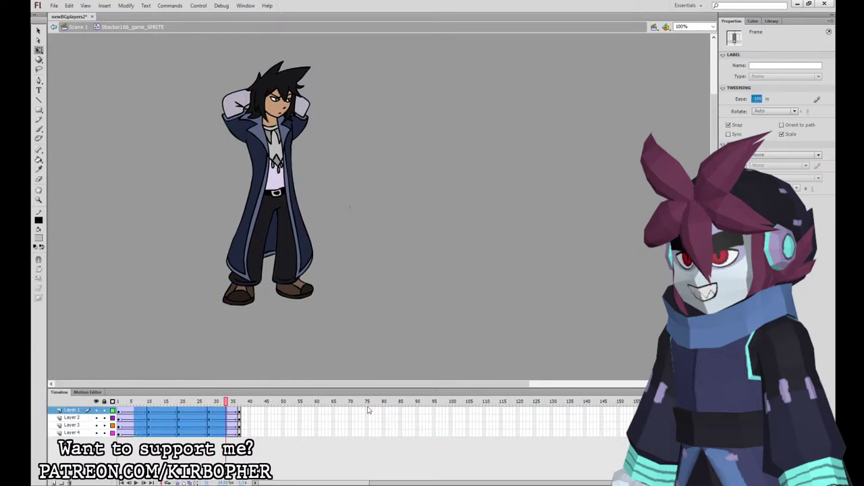
click(369, 410)
drag(229, 411, 229, 435)
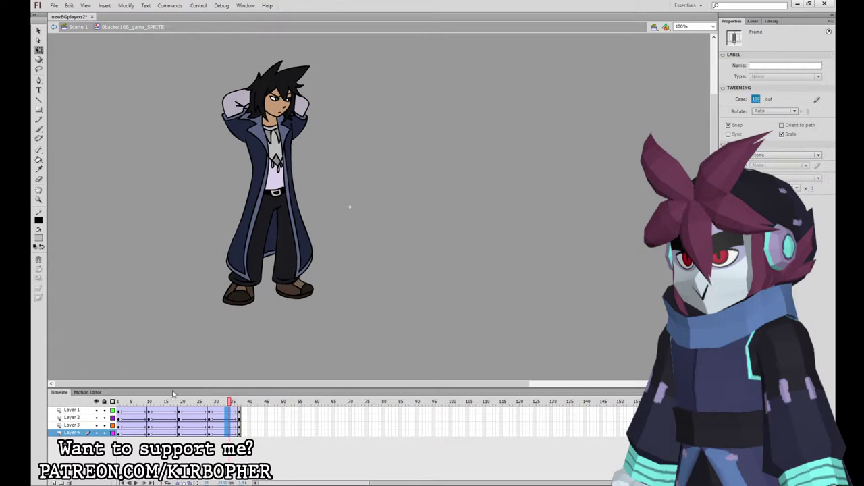
click(162, 432)
click(761, 98)
text(-100)
key(Return)
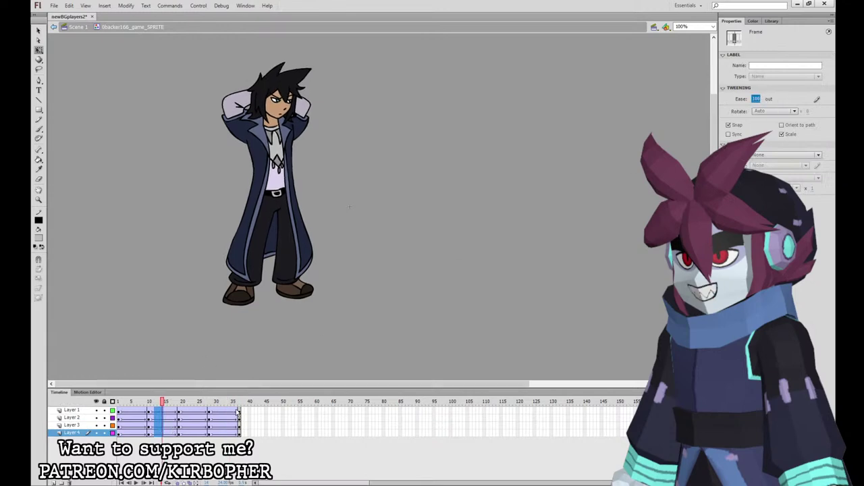
Remove the closing frame 37 from all four layers so the loop ends at frame 36.
key(F6)
mouse_move(236, 410)
mouse_down()
mouse_move(120, 433)
mouse_move(125, 413)
mouse_move(128, 433)
mouse_move(135, 410)
mouse_move(155, 411)
mouse_move(162, 434)
mouse_move(194, 434)
mouse_move(209, 412)
mouse_move(220, 432)
mouse_move(232, 432)
mouse_move(233, 412)
mouse_move(240, 420)
mouse_up()
key(F3)
click(193, 206)
Convert the animation to keyframes on every second frame across all four layers and play the loop.
click(123, 403)
key(shift+F6)
key(shift+F6)
key(shift+F6)
key(shift+F6)
key(shift+F6)
key(shift+F6)
key(shift+F6)
key(shift+F6)
key(shift+F6)
key(shift+F6)
key(shift+F6)
click(376, 264)
key(Return)
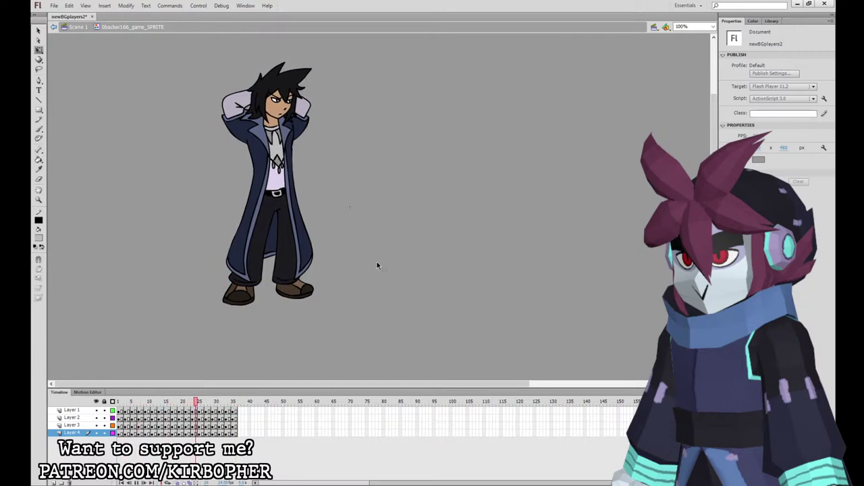
Back in Scene 1, paste the previous frame's sprite in place on Layer 1 at frame 72 and swap it for 0backer166_game_SPRITE.
click(82, 27)
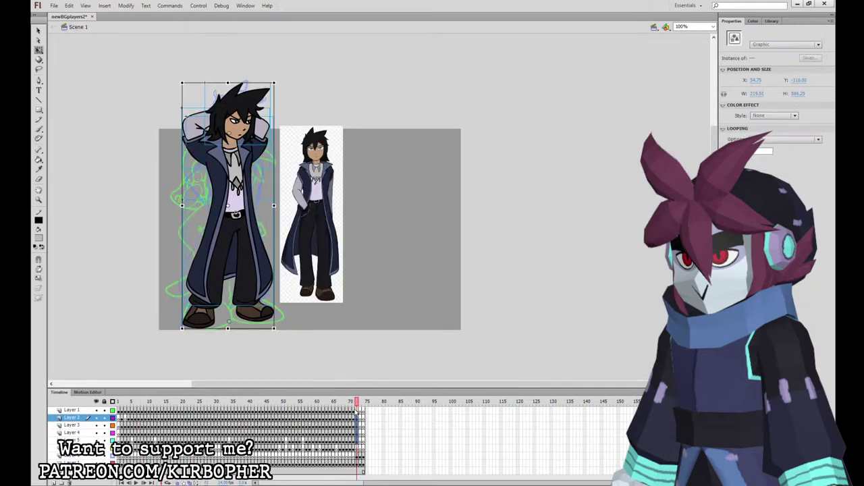
click(354, 410)
key(ctrl+c)
click(357, 410)
key(ctrl+shift+v)
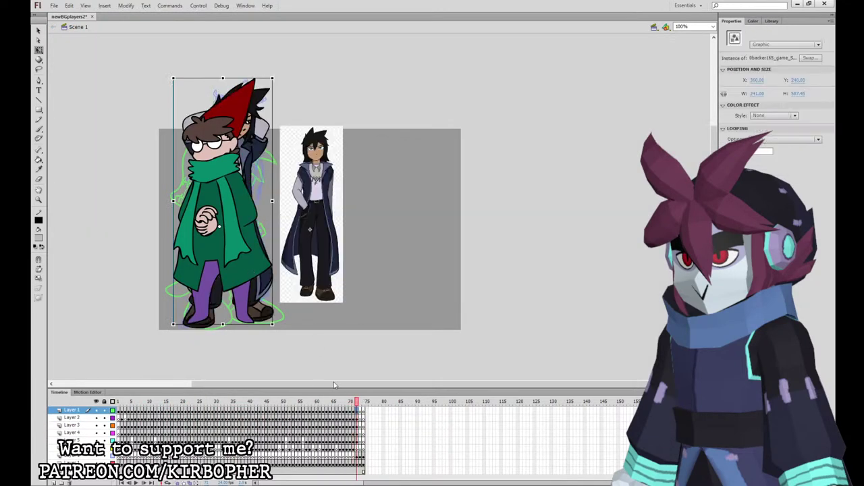
key(ctrl+z)
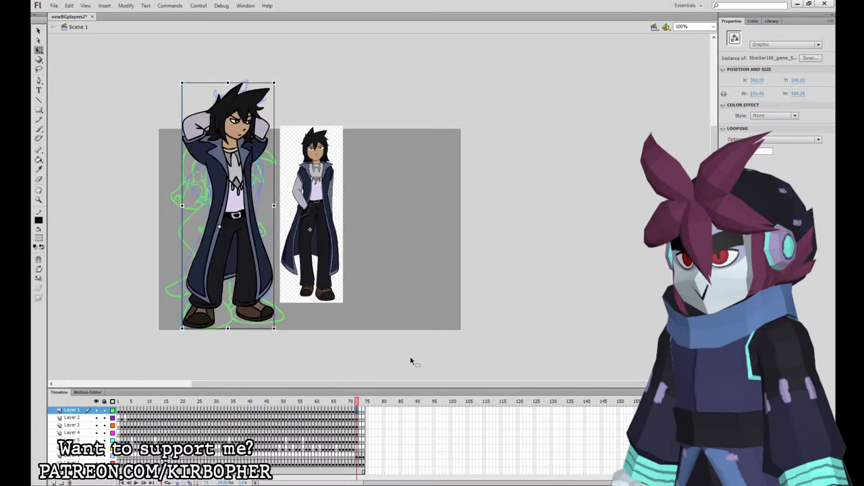
Select frame 73 on Layer 2 and set up the brush with a black fill for inking the capped character.
click(360, 457)
click(362, 448)
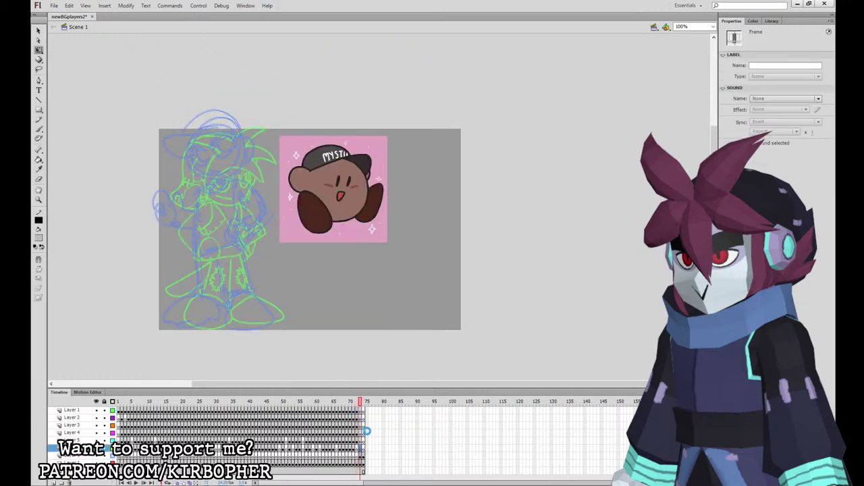
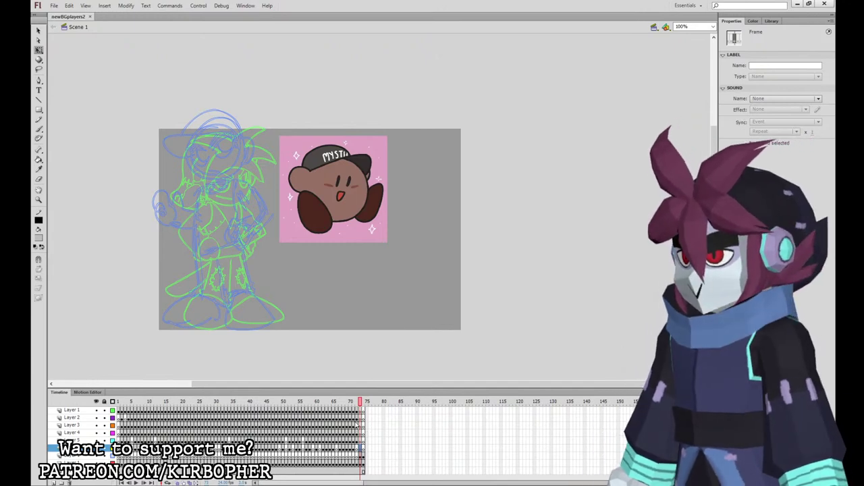
click(361, 418)
click(468, 273)
key(ctrl+equal)
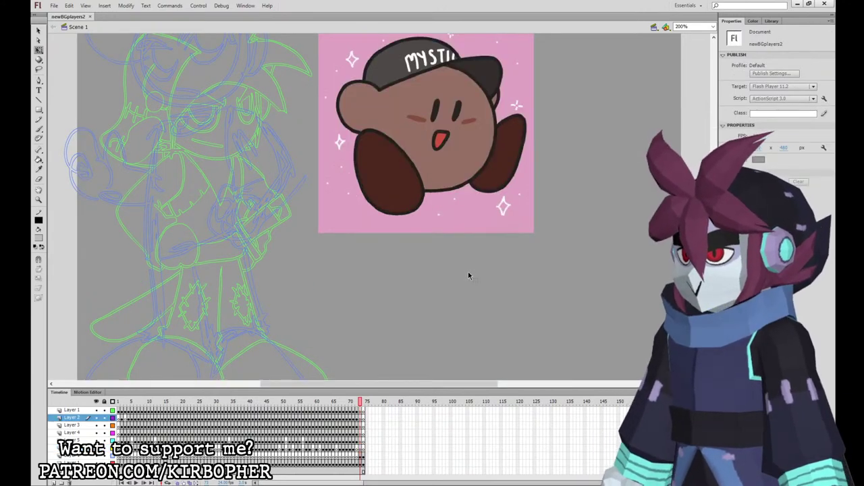
drag(497, 218, 564, 294)
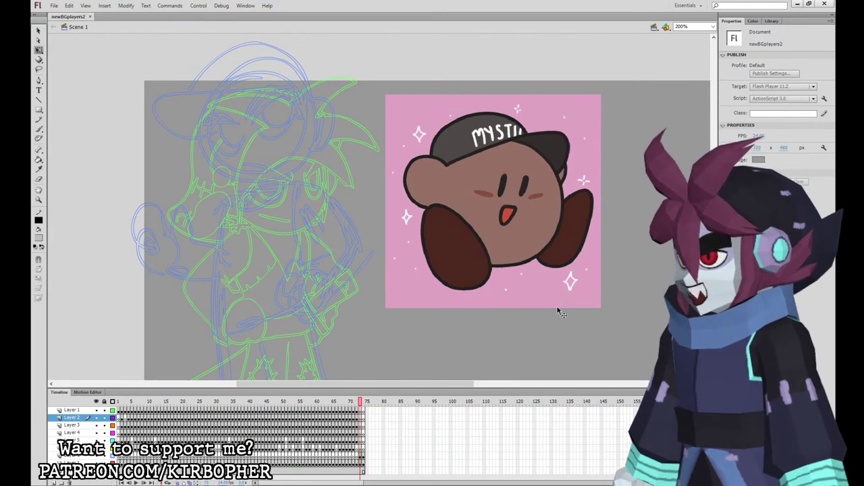
drag(513, 315, 494, 366)
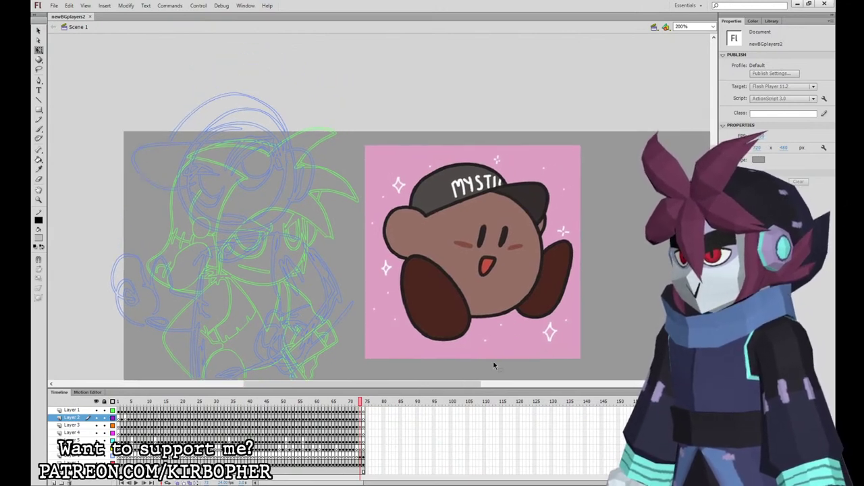
key(b)
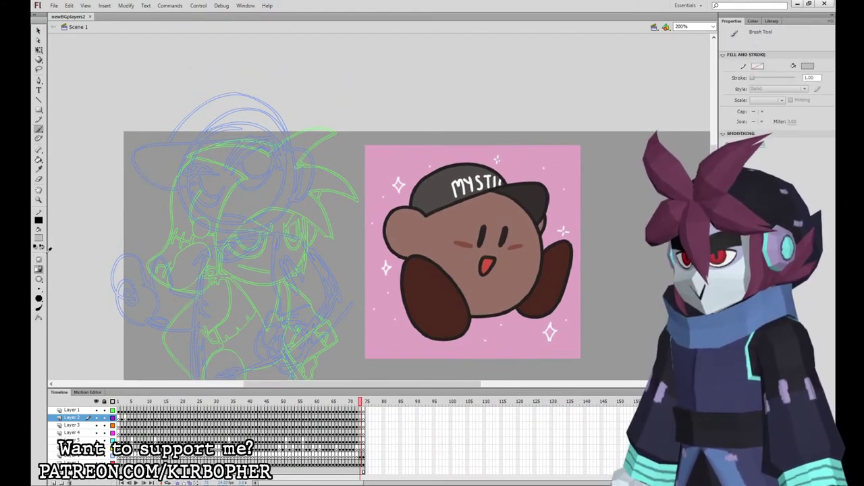
click(47, 259)
click(39, 291)
click(59, 293)
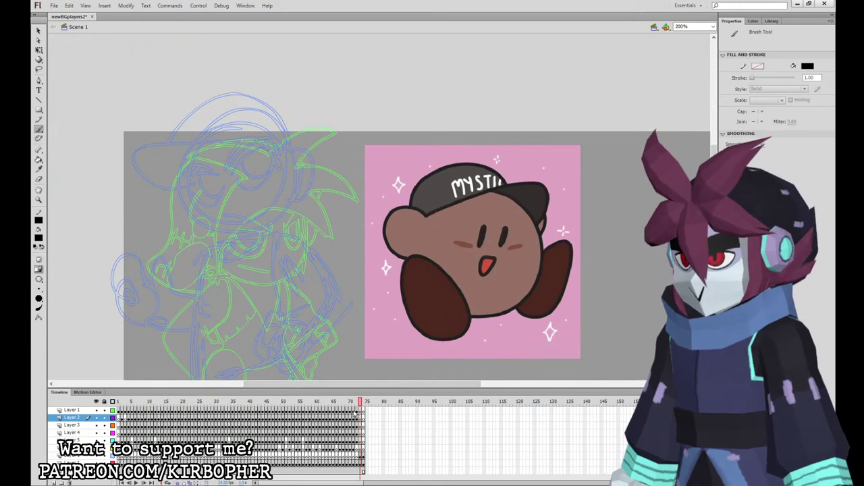
click(362, 417)
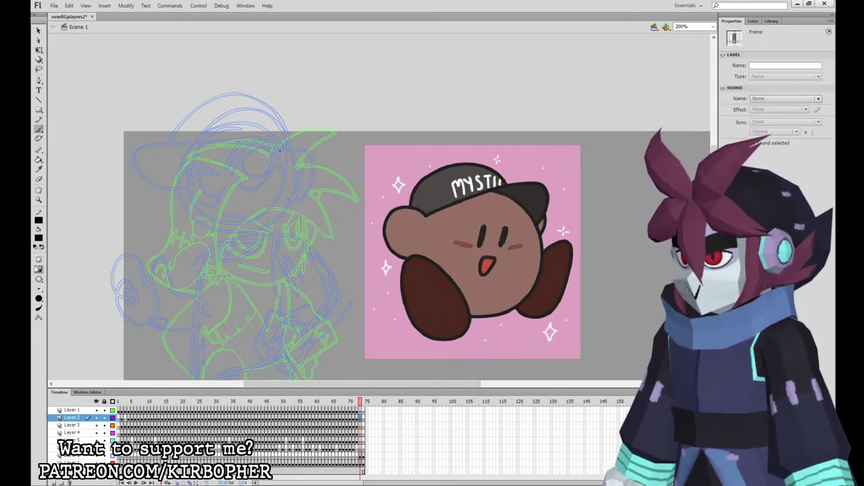
Ink the capped character's face, cap brim and crown, near ear and temple hair over the blue sketch.
mouse_move(280, 142)
mouse_down()
mouse_move(172, 139)
mouse_move(126, 162)
mouse_move(149, 184)
mouse_move(178, 185)
mouse_up()
mouse_move(278, 139)
mouse_down()
mouse_move(204, 150)
mouse_move(179, 180)
mouse_move(206, 231)
mouse_move(257, 236)
mouse_move(289, 201)
mouse_up()
mouse_move(274, 141)
mouse_down()
mouse_move(282, 166)
mouse_move(286, 144)
mouse_up()
key(ctrl+z)
key(ctrl+z)
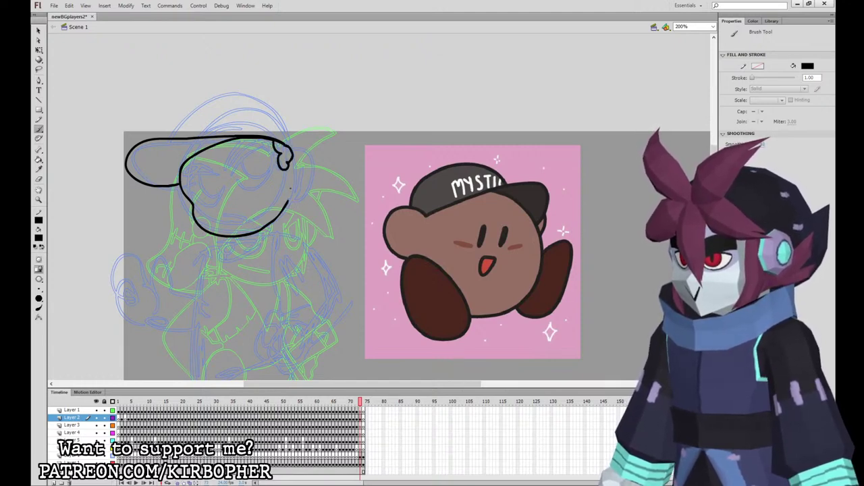
mouse_move(292, 193)
mouse_down()
mouse_move(314, 174)
mouse_move(290, 147)
mouse_up()
key(ctrl+z)
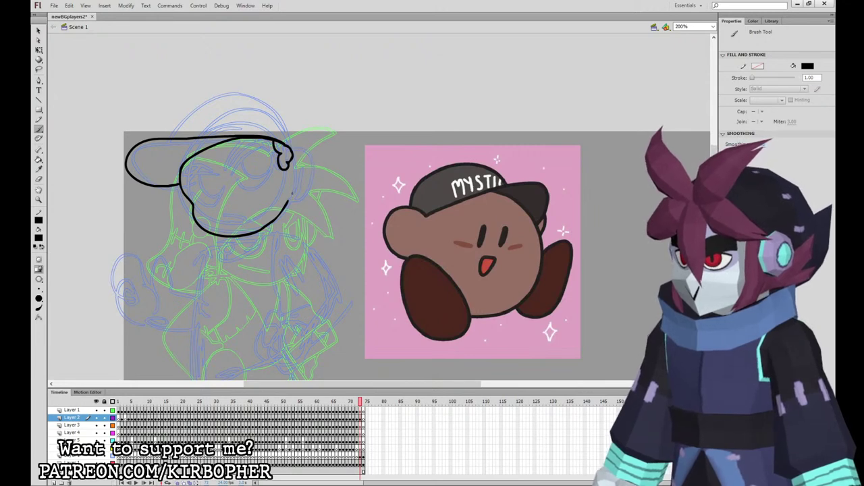
mouse_move(292, 194)
mouse_down()
mouse_move(313, 164)
mouse_move(283, 115)
mouse_move(227, 91)
mouse_move(189, 111)
mouse_move(177, 135)
mouse_up()
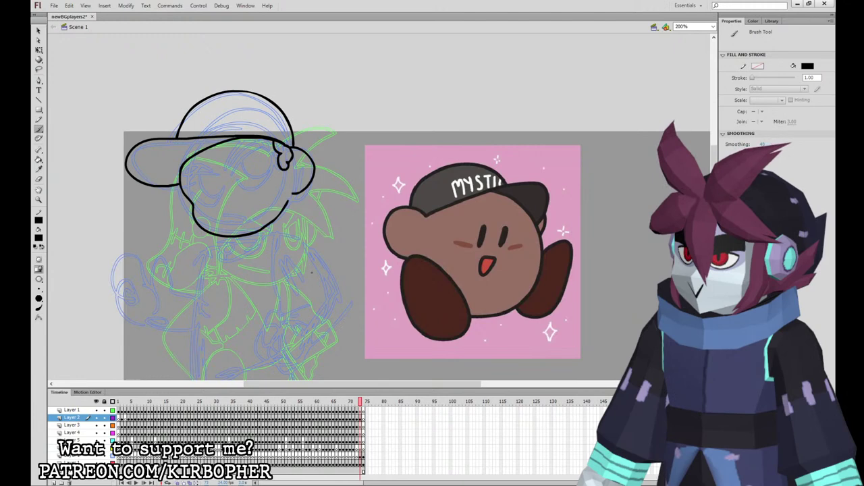
Ink the eyebrows, eyes with irises, mouth and the hair tuft below the near ear.
drag(246, 139, 225, 168)
drag(225, 168, 256, 140)
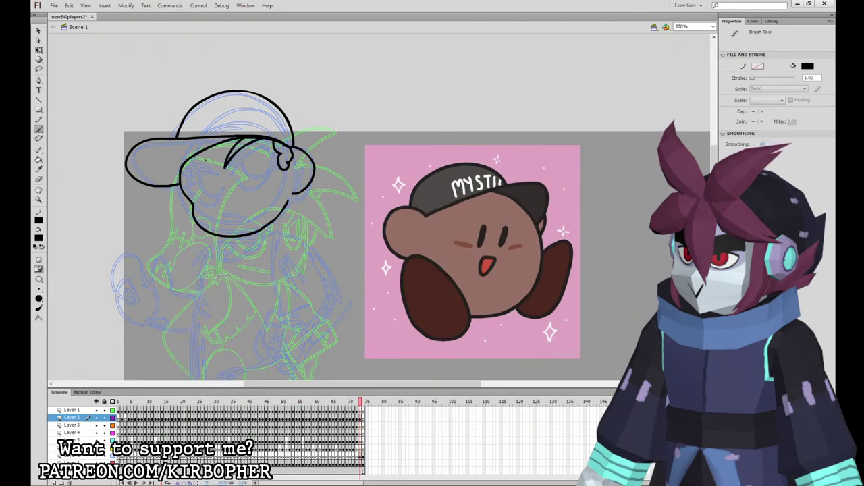
mouse_move(181, 174)
mouse_down()
mouse_move(214, 171)
mouse_move(184, 161)
mouse_up()
mouse_move(267, 145)
mouse_down()
mouse_move(243, 150)
mouse_move(231, 168)
mouse_move(245, 183)
mouse_move(262, 183)
mouse_move(267, 144)
mouse_up()
mouse_move(211, 174)
mouse_down()
mouse_move(190, 174)
mouse_move(183, 196)
mouse_move(215, 193)
mouse_move(210, 175)
mouse_move(201, 196)
mouse_move(215, 194)
mouse_up()
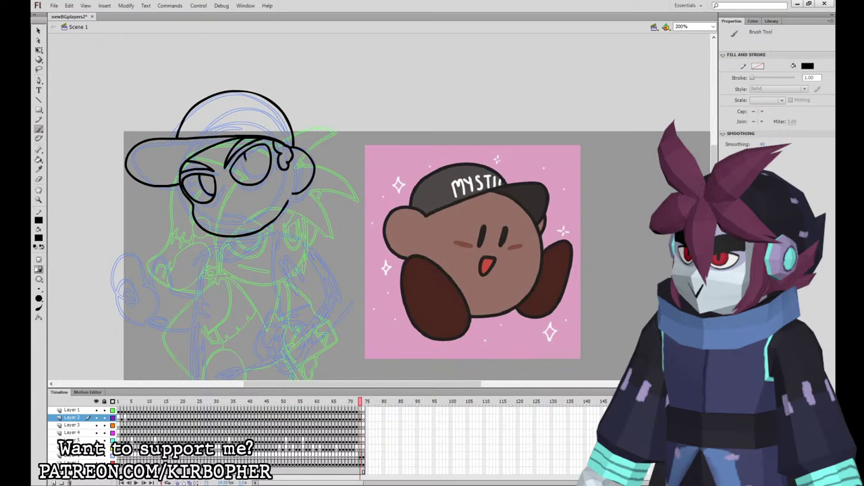
mouse_move(245, 157)
mouse_down()
mouse_move(262, 175)
mouse_move(248, 176)
mouse_up()
drag(218, 220, 237, 226)
mouse_move(292, 193)
mouse_down()
mouse_move(287, 204)
mouse_move(305, 192)
mouse_up()
Letter MYSTIC in white on the cap and fill the brim and crown with dark greys sampled from the reference image.
click(36, 247)
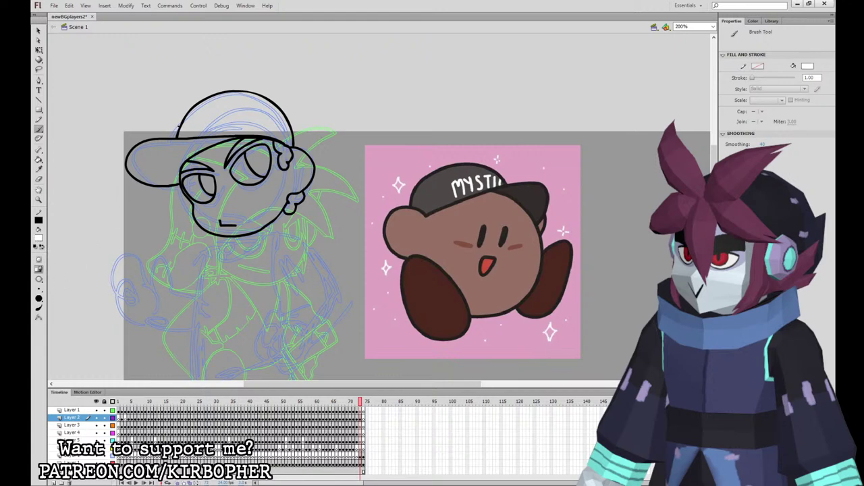
mouse_move(181, 127)
mouse_down()
mouse_move(206, 122)
mouse_move(202, 134)
mouse_move(236, 130)
mouse_up()
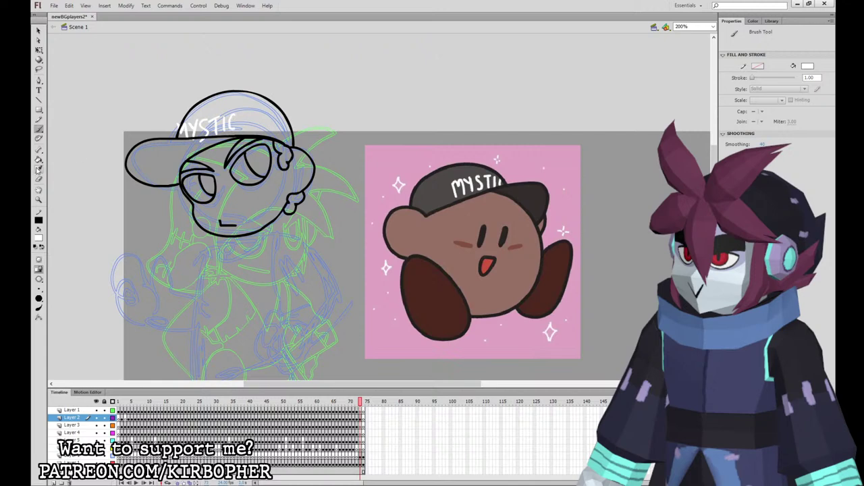
click(39, 169)
click(541, 196)
click(173, 155)
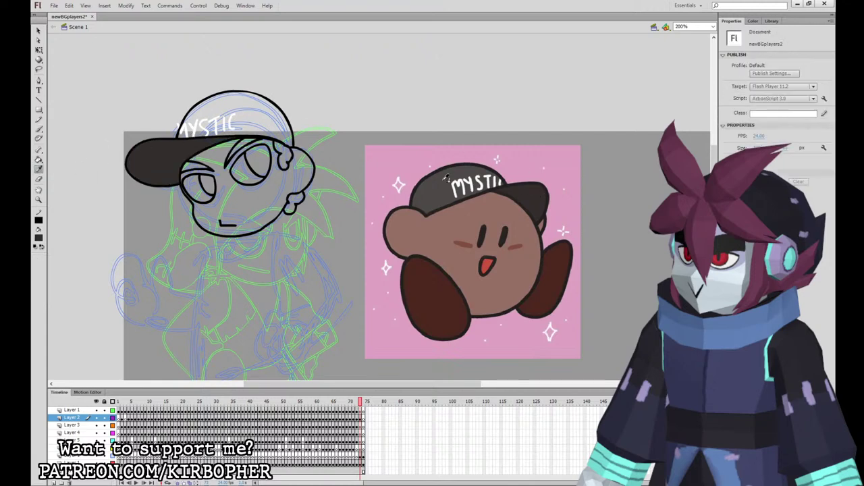
click(225, 115)
key(v)
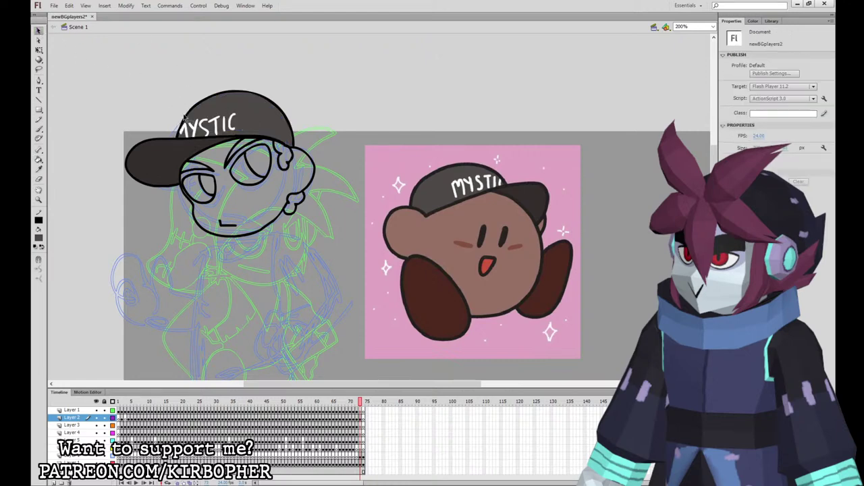
Fill the eyebrows and both hair tufts with black.
key(i)
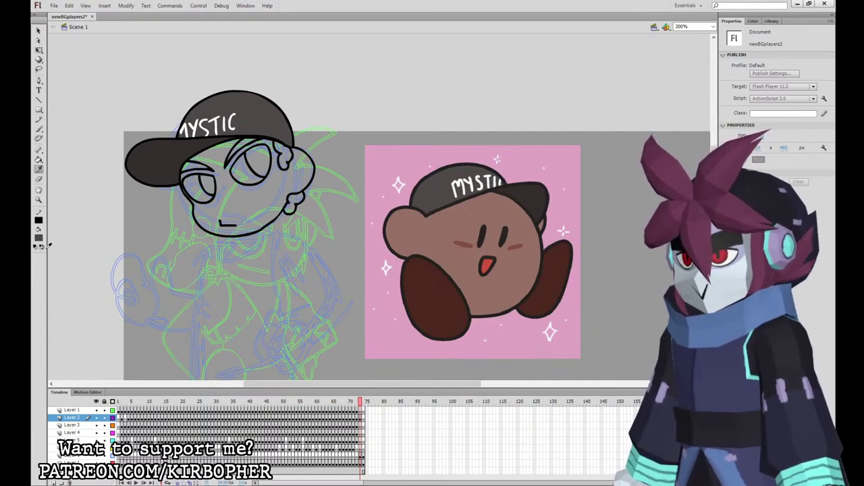
key(k)
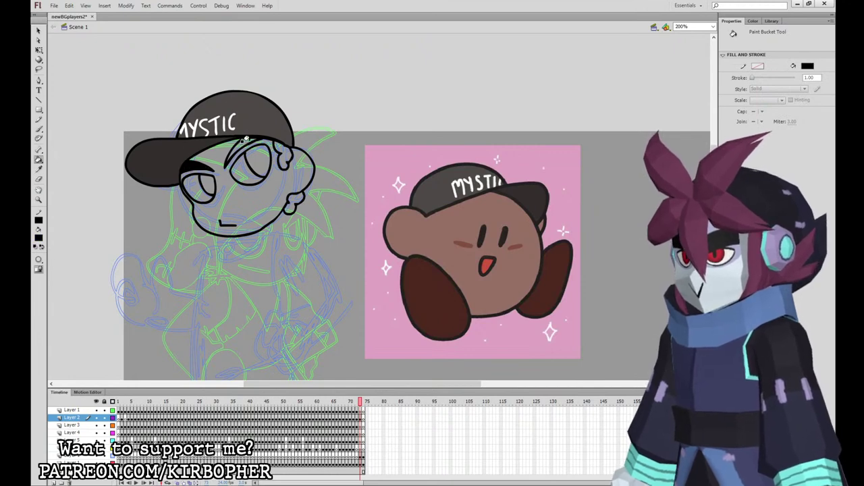
click(283, 157)
click(291, 200)
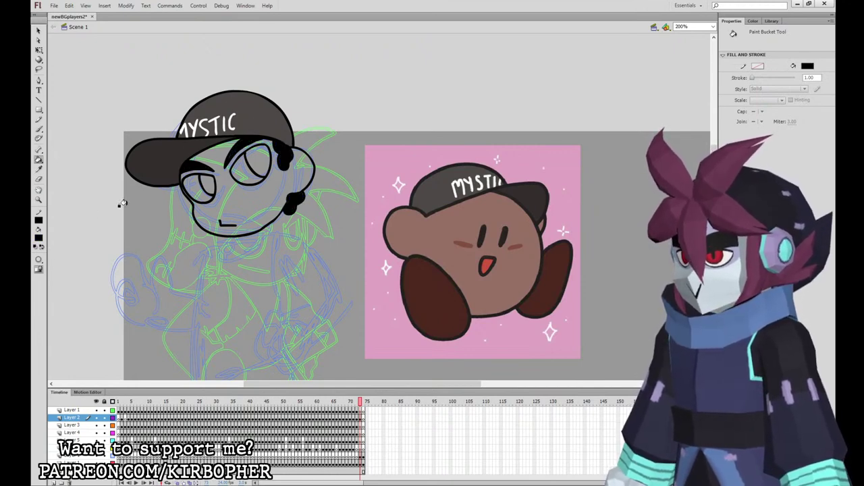
Fill the eyeballs with white and the irises with dark red.
click(38, 238)
click(49, 281)
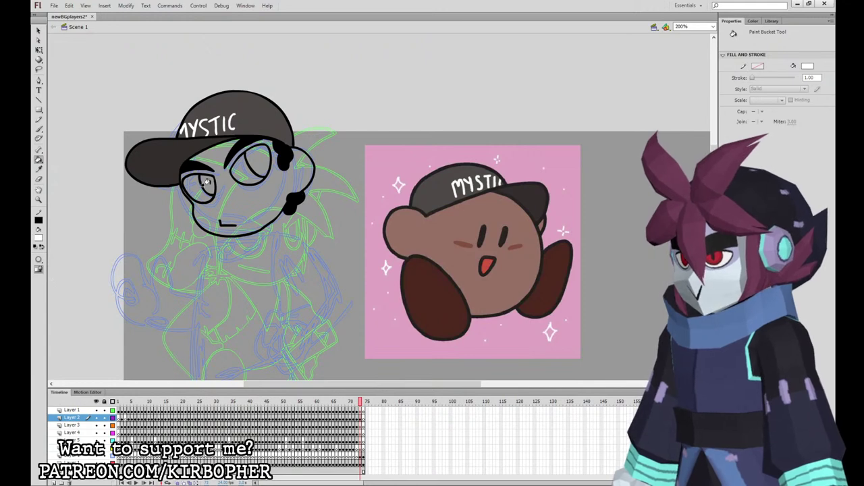
click(198, 187)
click(239, 164)
click(39, 238)
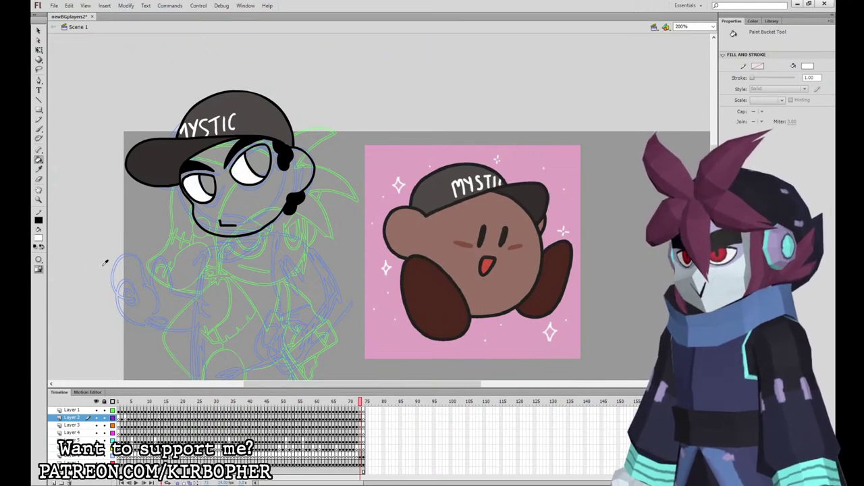
click(118, 256)
click(206, 181)
click(258, 159)
Fill the face and near ear with the brown skin colour sampled from the reference image.
click(40, 239)
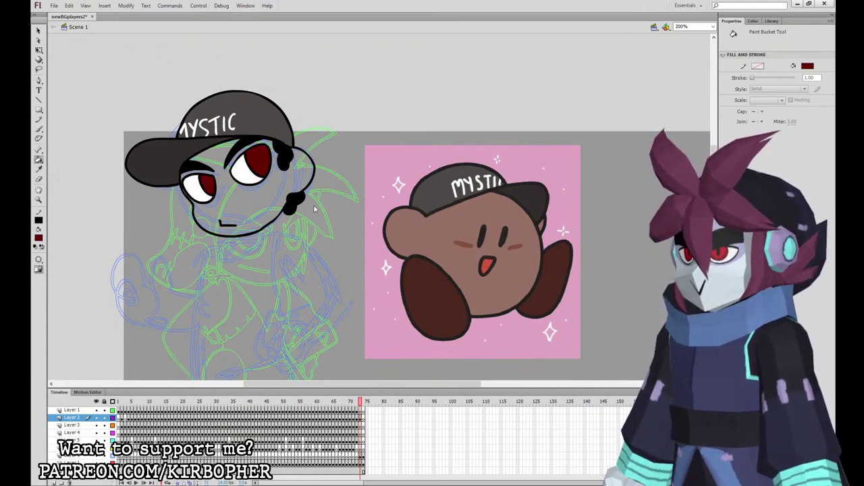
click(432, 229)
click(299, 201)
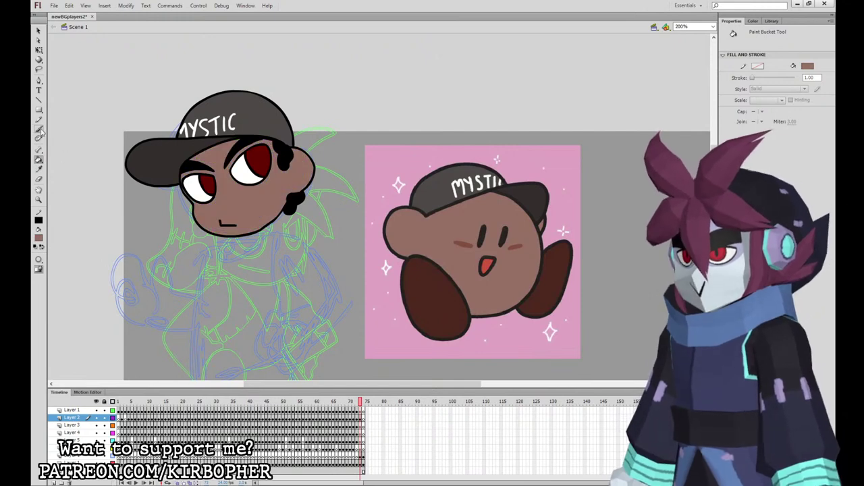
Ink the far ear in black beside the cheek and fill it with the brown skin colour.
click(38, 129)
click(39, 239)
click(53, 261)
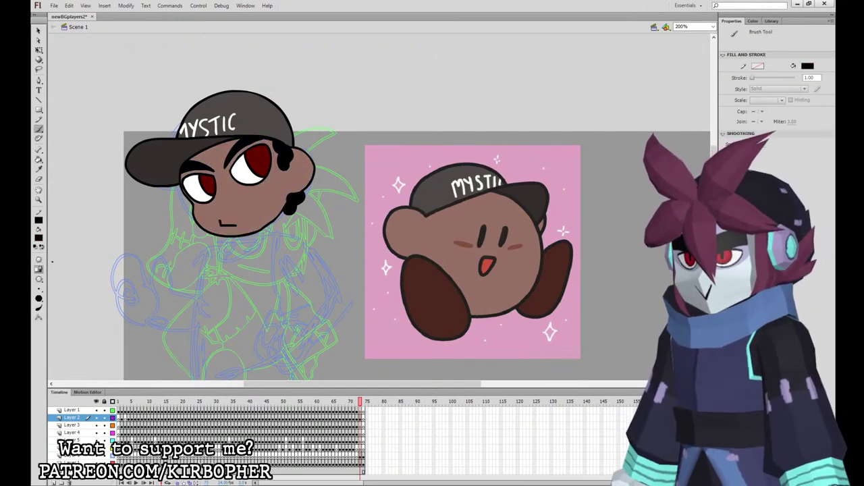
click(363, 418)
drag(180, 189, 193, 213)
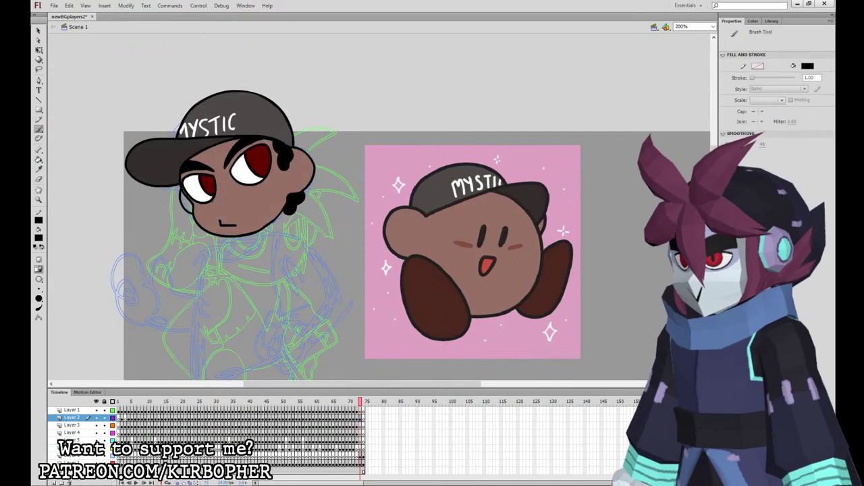
key(i)
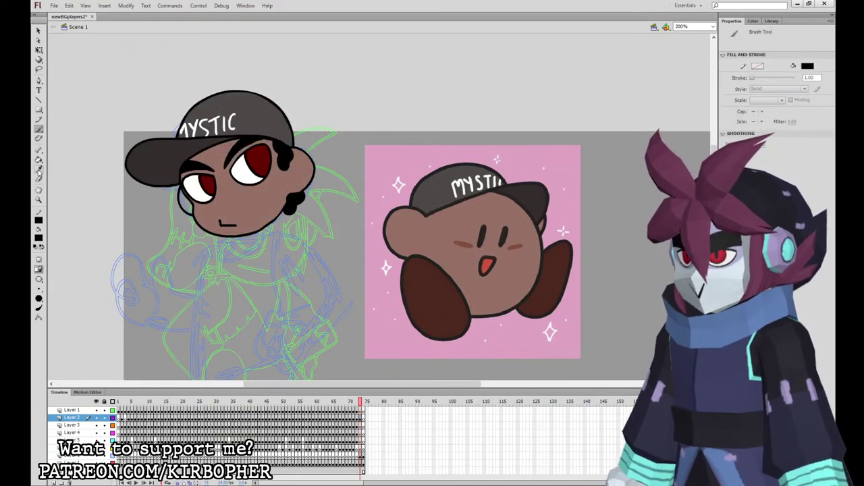
click(194, 195)
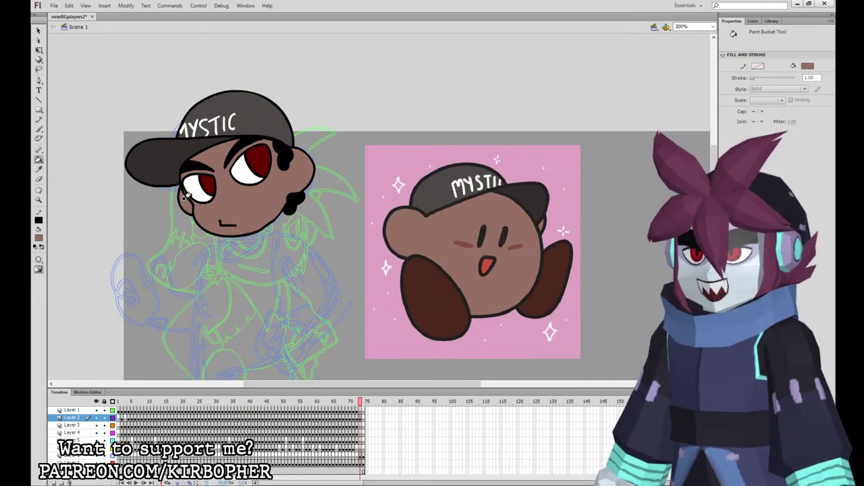
Ink the bent arm with its hand on the hip in black on Layer 3 at frame 73.
key(q)
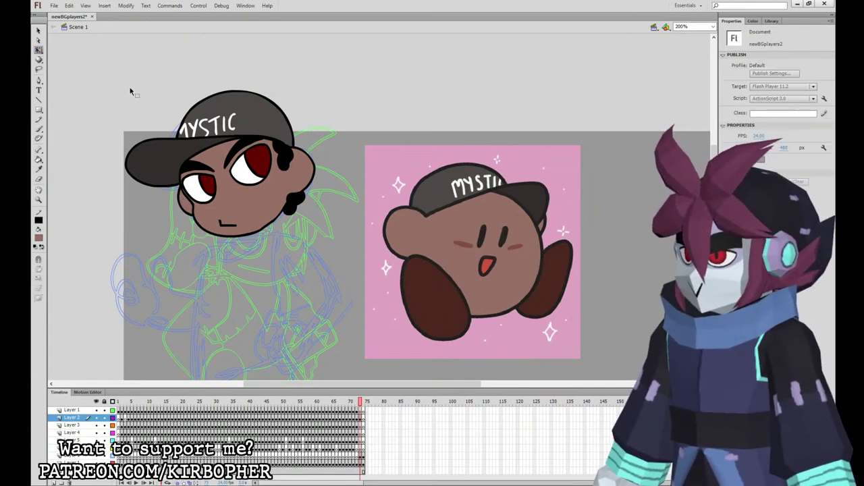
key(ctrl+minus)
drag(429, 311, 390, 282)
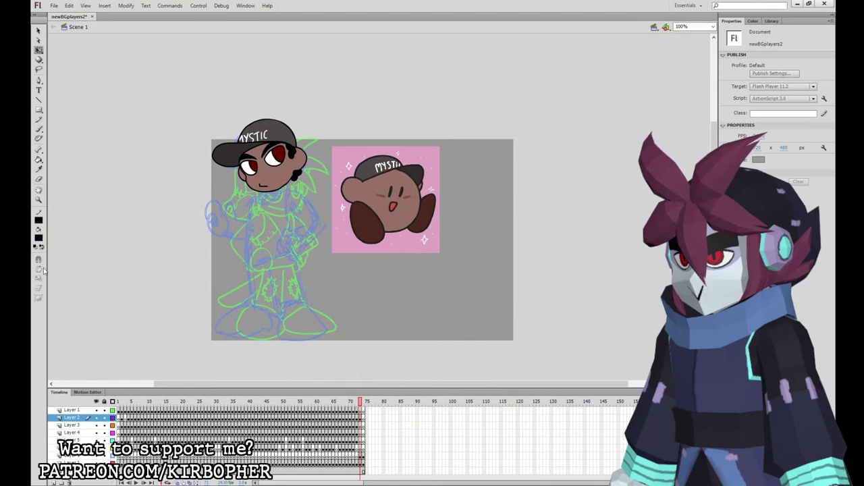
click(38, 129)
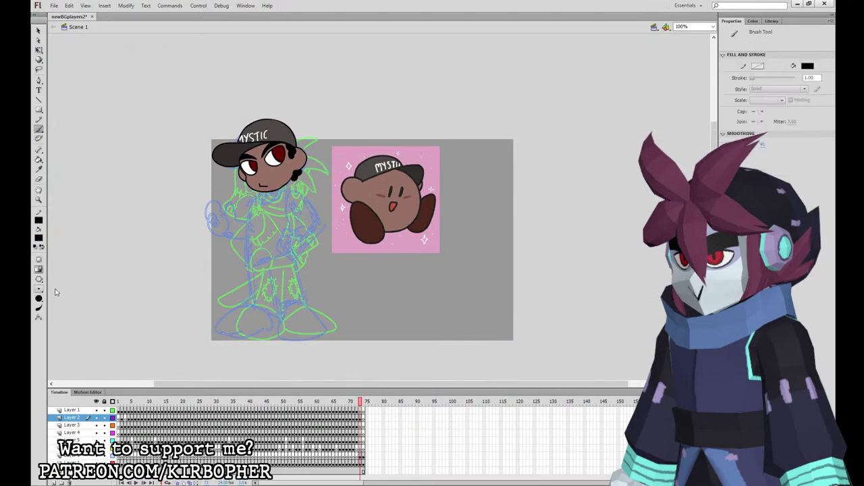
click(362, 425)
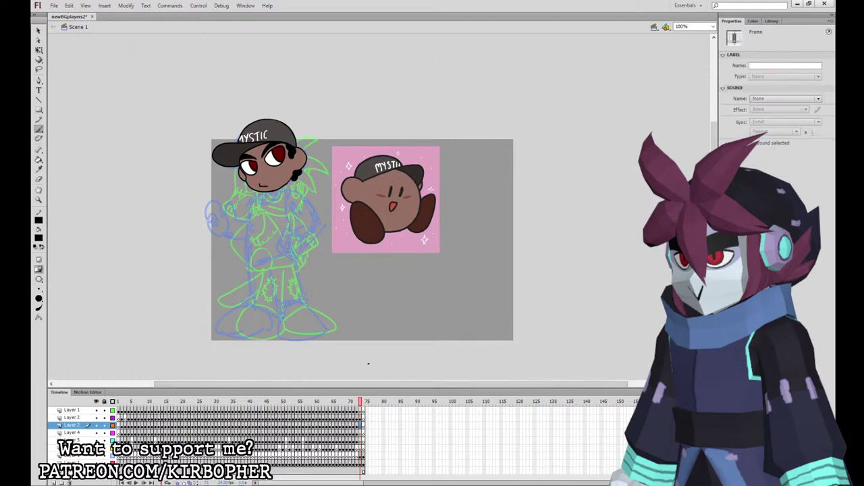
mouse_move(289, 236)
mouse_down()
mouse_move(289, 259)
mouse_move(320, 221)
mouse_up()
mouse_move(298, 194)
mouse_down()
mouse_move(287, 195)
mouse_move(306, 226)
mouse_up()
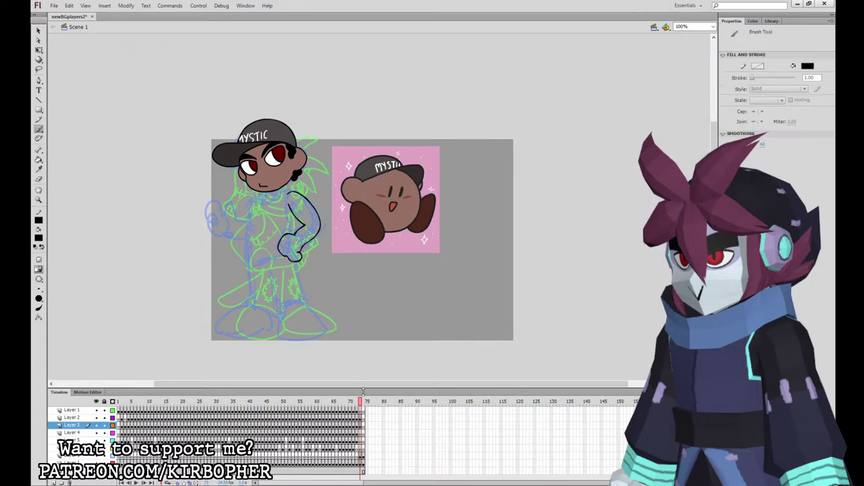
Ink the tank top's outline, neckline and armhole in black on Layer 4 at frame 73.
click(361, 433)
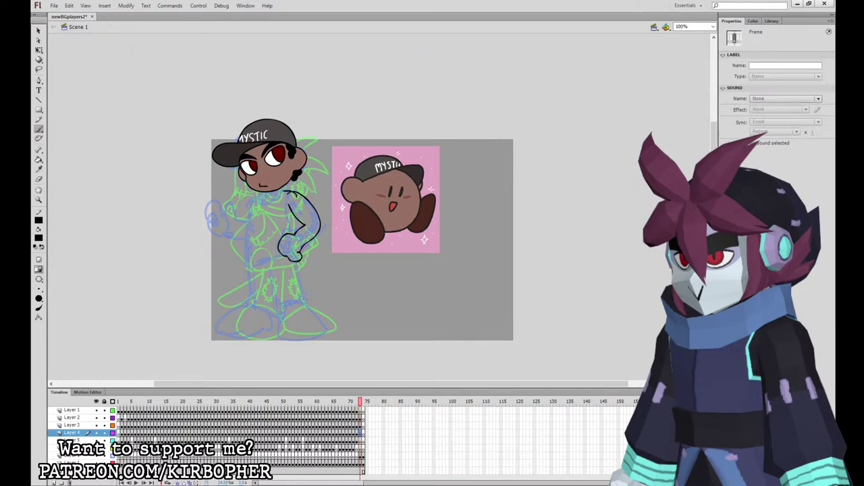
drag(284, 191, 263, 186)
mouse_move(247, 237)
mouse_down()
mouse_move(250, 266)
mouse_move(281, 257)
mouse_up()
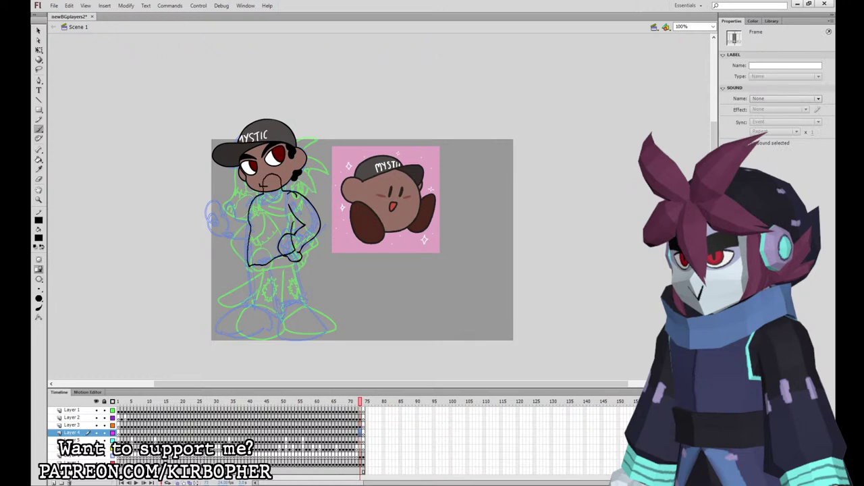
key(ctrl+z)
mouse_move(285, 190)
mouse_down()
mouse_move(258, 204)
mouse_move(284, 217)
mouse_up()
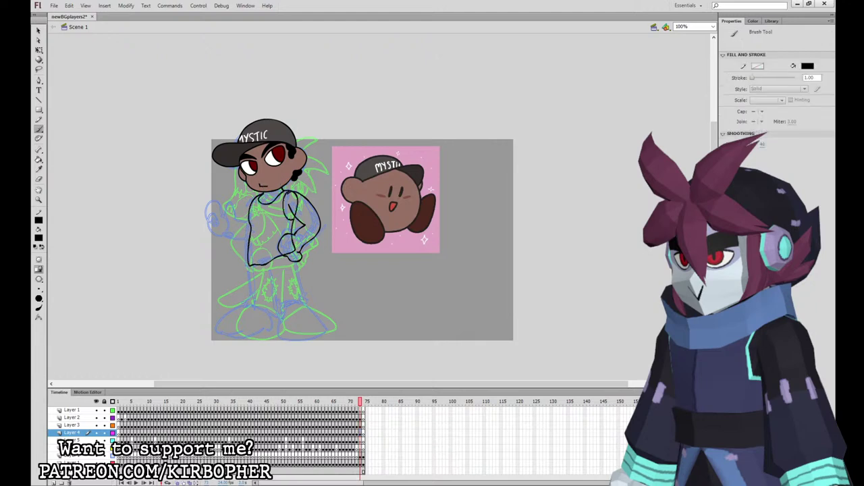
key(ctrl+z)
Ink the raised arm with its open hand in black on the layer below the torso at frame 73.
click(361, 441)
mouse_move(234, 218)
mouse_down()
mouse_move(213, 203)
mouse_move(228, 214)
mouse_move(222, 220)
mouse_move(216, 203)
mouse_move(223, 234)
mouse_move(243, 220)
mouse_up()
key(ctrl+z)
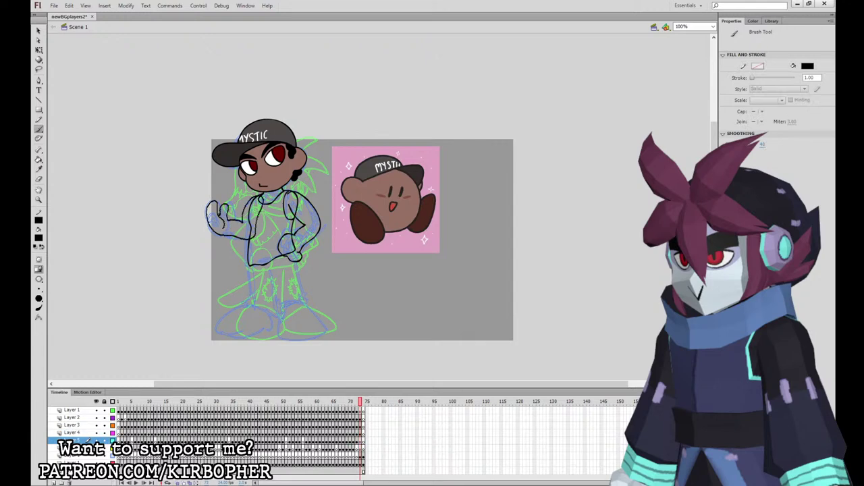
key(ctrl+z)
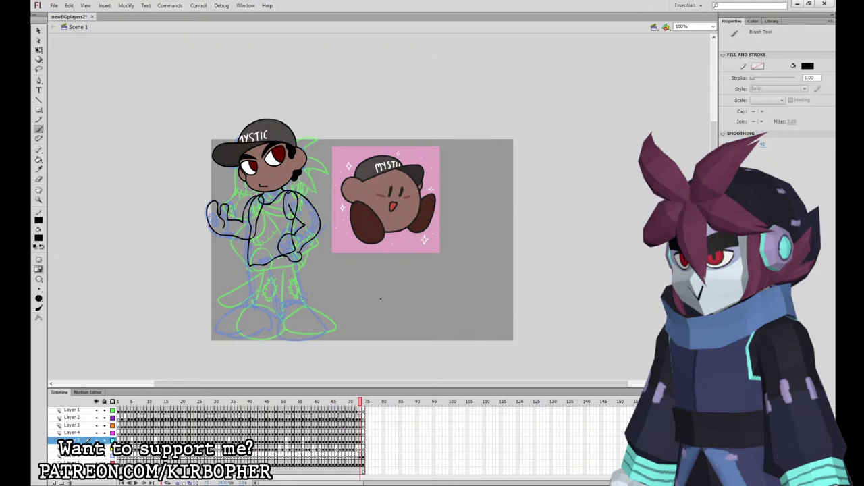
Delete the inner elbow line of the bent arm on Layer 3 and redraw it in black.
key(v)
click(296, 233)
key(Delete)
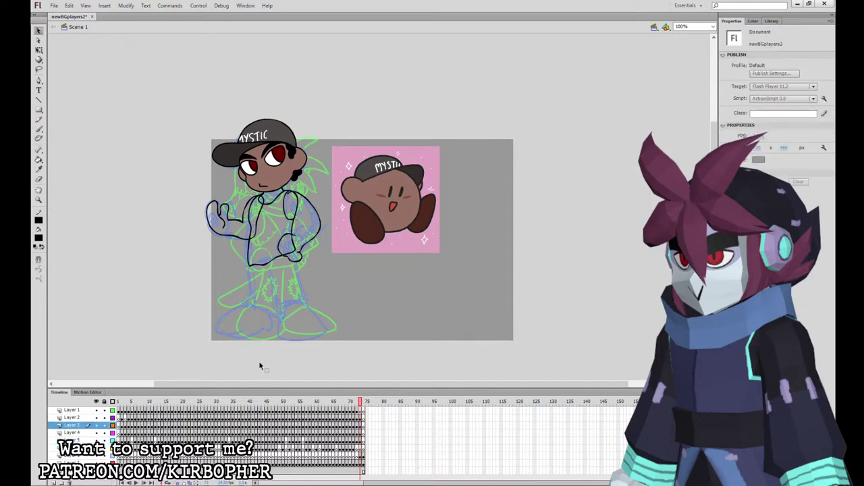
click(363, 426)
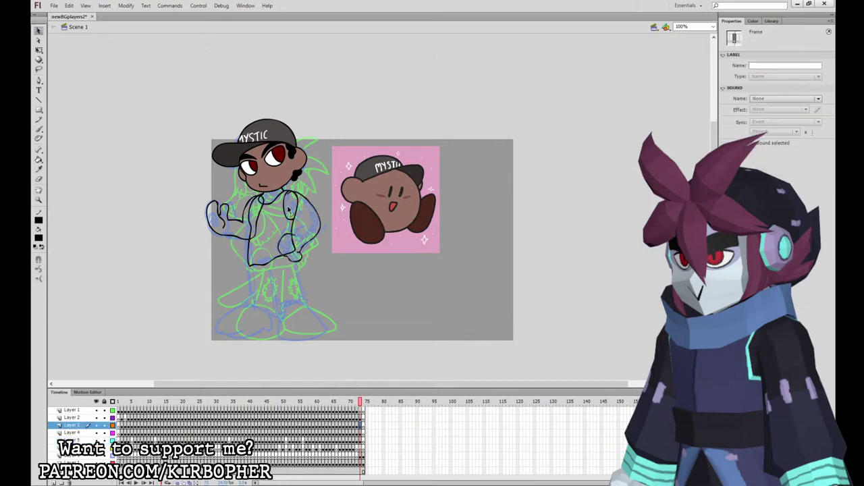
click(39, 130)
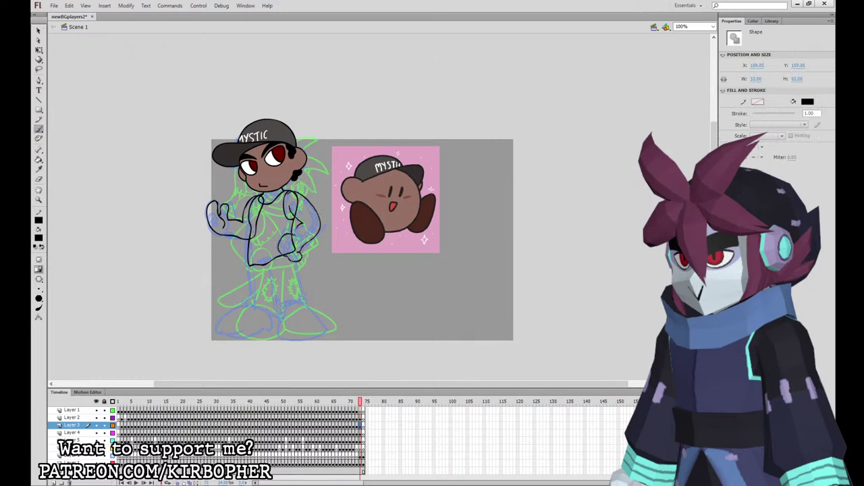
key(ctrl+z)
mouse_move(297, 228)
mouse_down()
mouse_move(297, 219)
mouse_move(291, 234)
mouse_move(302, 223)
mouse_up()
key(ctrl+z)
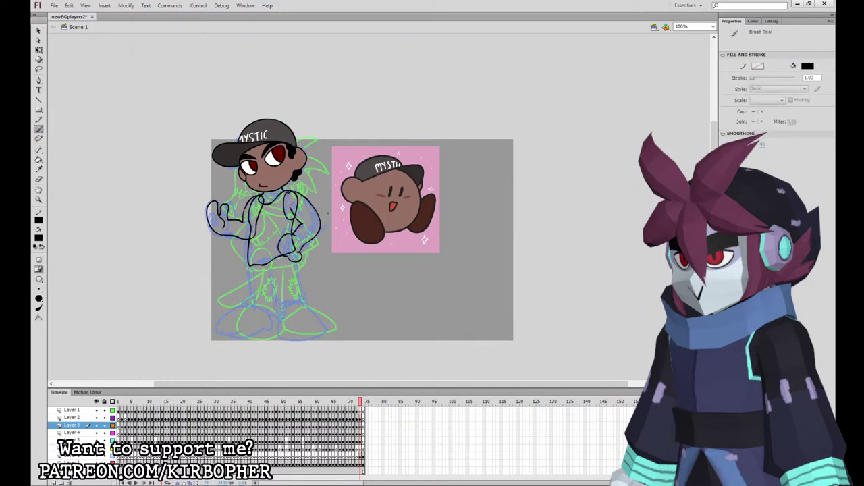
key(ctrl+z)
Ink the trousers in black with ragged cuffs and side stripes on the layer below the raised arm.
click(362, 441)
click(362, 447)
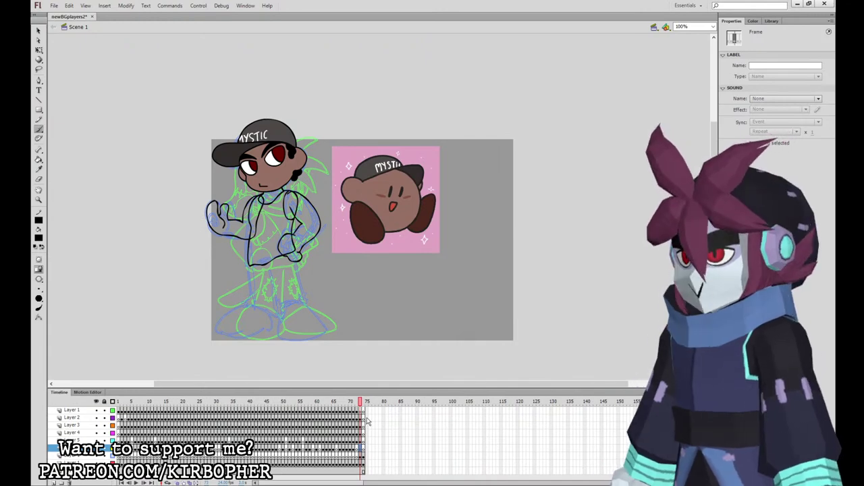
drag(252, 259, 252, 285)
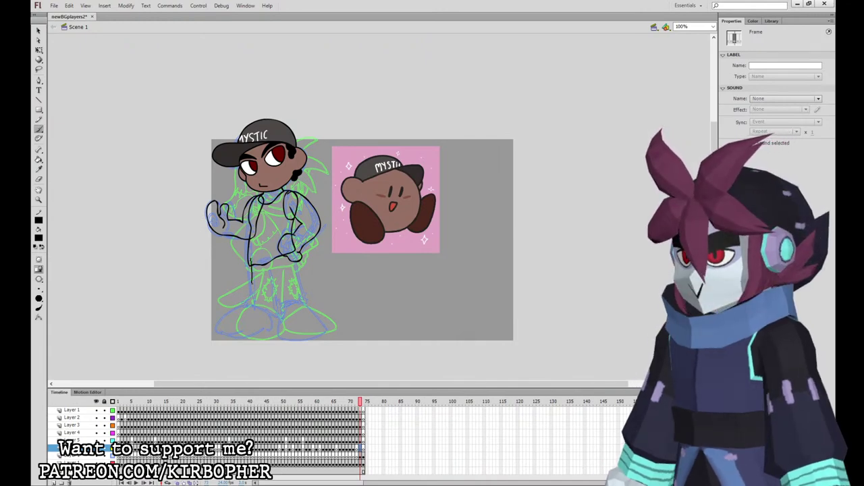
drag(273, 316, 311, 304)
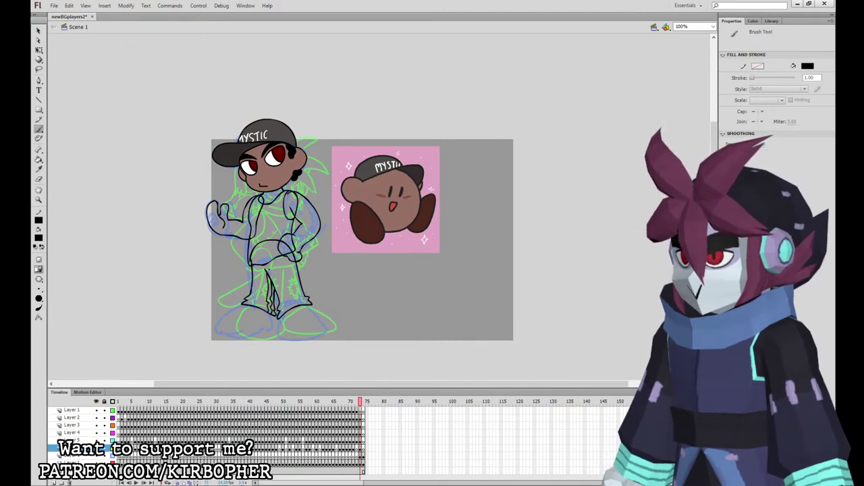
key(ctrl+z)
drag(295, 256, 304, 301)
key(ctrl+z)
Ink both large rounded shoes in black beneath the trouser cuffs.
drag(220, 326, 275, 318)
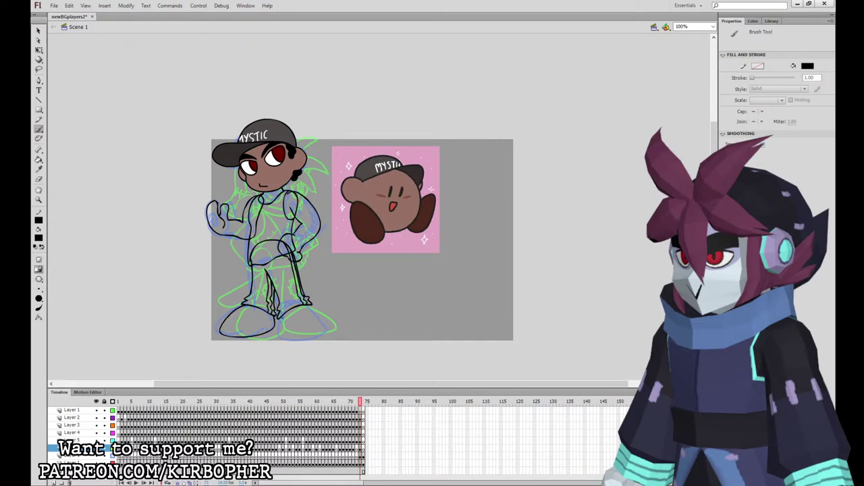
key(ctrl+z)
key(ctrl+y)
key(ctrl+z)
drag(280, 328, 325, 329)
Sample the brown skin colour from the face and fill the neck, raised arm and exposed shoulder area.
click(39, 169)
click(268, 183)
click(272, 196)
click(245, 225)
click(286, 200)
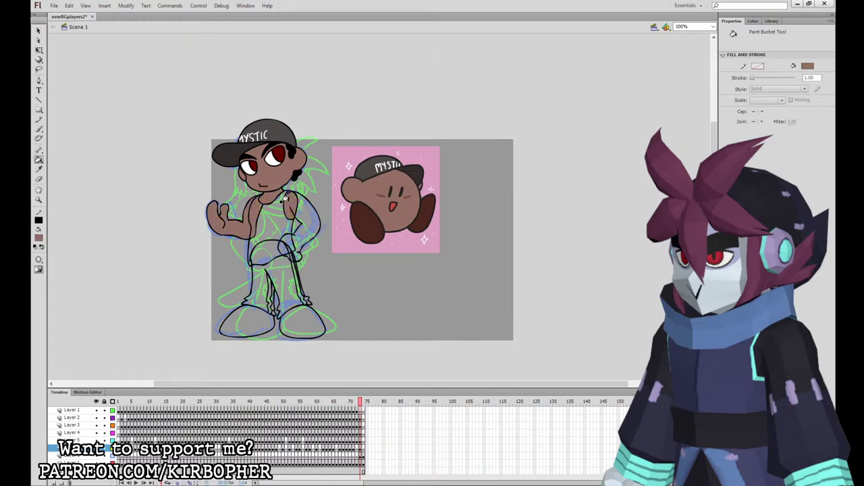
Adjust the inner elbow line on Layer 3 and fill the bent arm and hand with the brown skin colour.
click(39, 129)
click(361, 418)
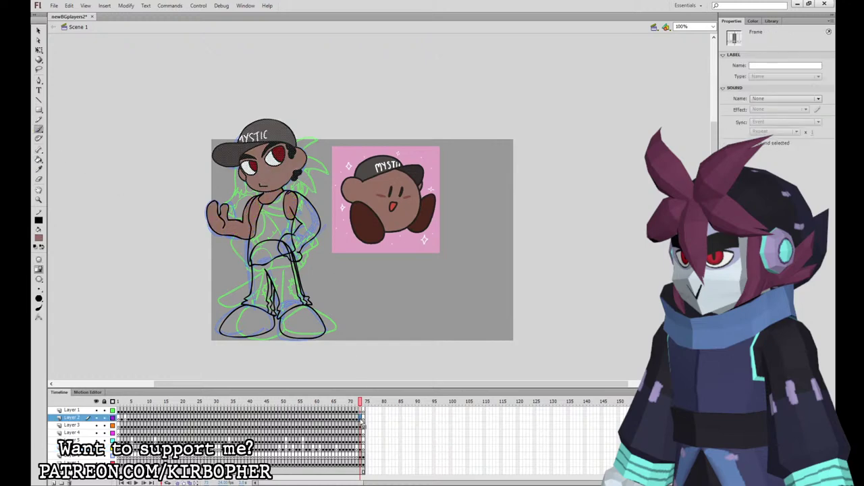
click(361, 425)
click(39, 159)
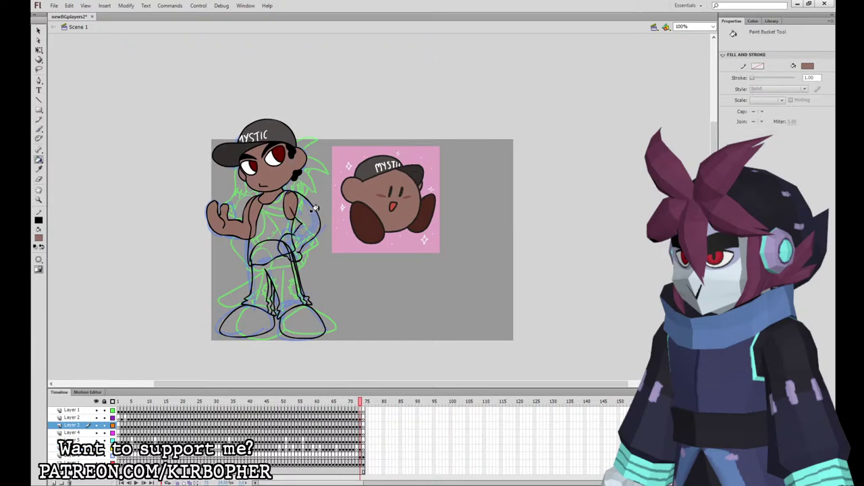
key(q)
click(301, 227)
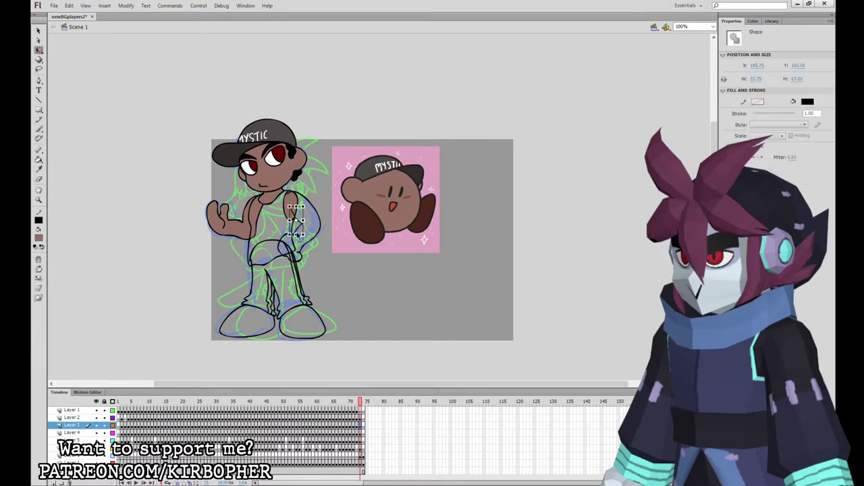
click(39, 159)
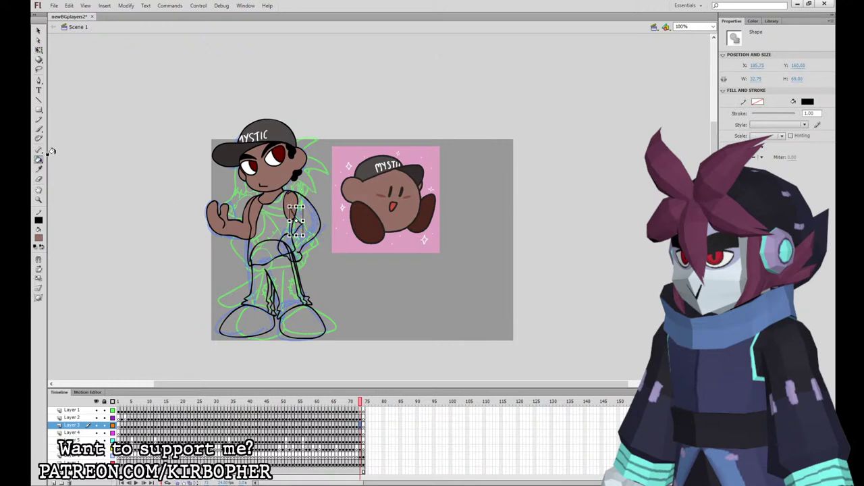
click(302, 213)
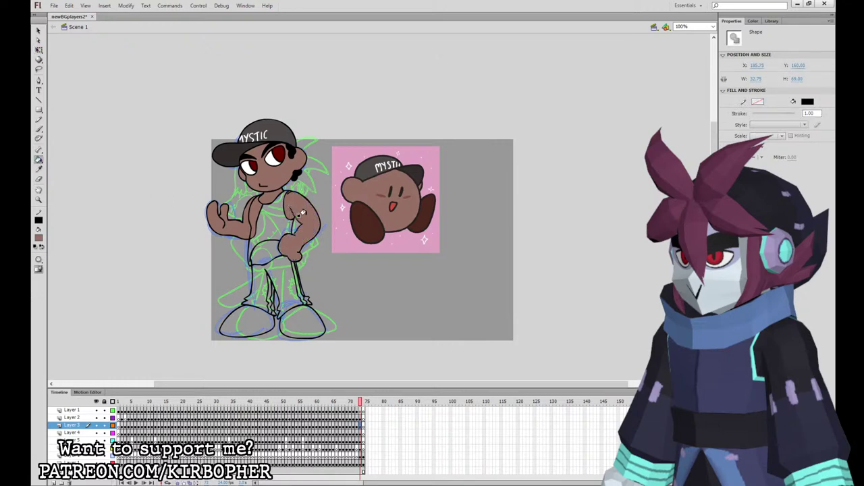
Fill the tank top and trousers with the dark grey sampled from the reference character's cap.
click(39, 51)
click(58, 107)
key(i)
click(419, 171)
click(288, 200)
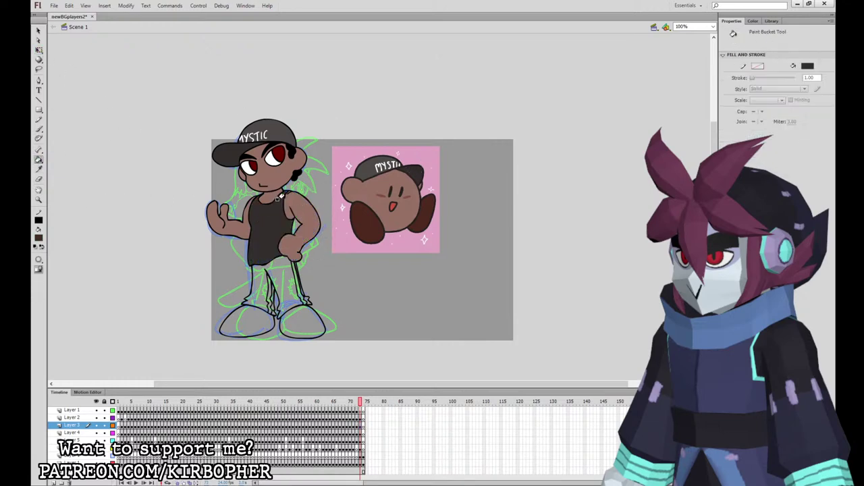
click(256, 277)
click(266, 288)
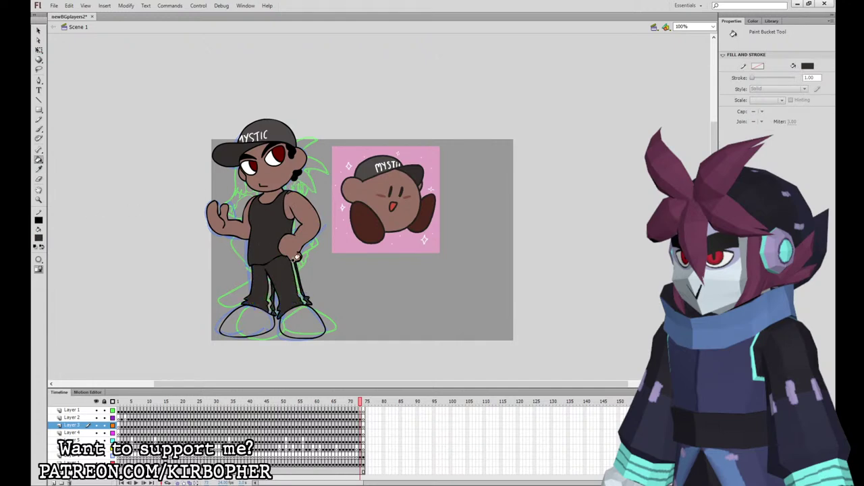
Fill the trousers' side stripes and the tank top with light grey.
click(269, 287)
click(292, 289)
click(268, 228)
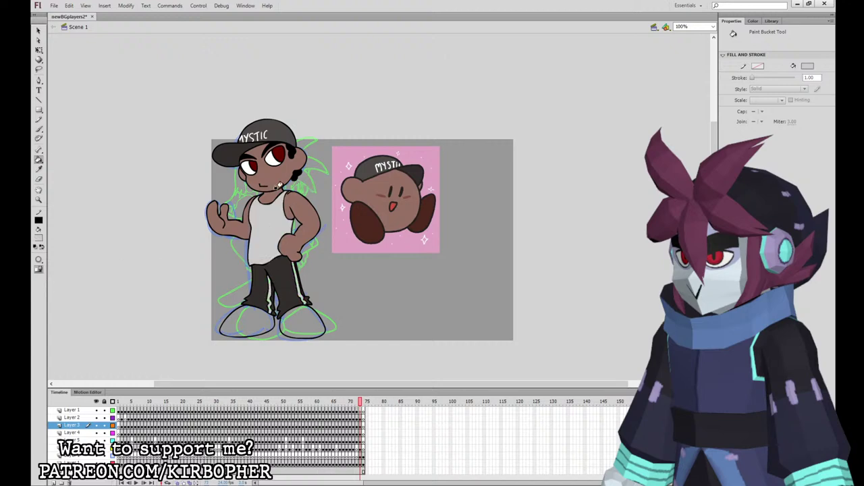
Fill both shoes with the dark reddish brown sampled from the reference character's foot.
alt+click(370, 220)
click(304, 328)
click(259, 322)
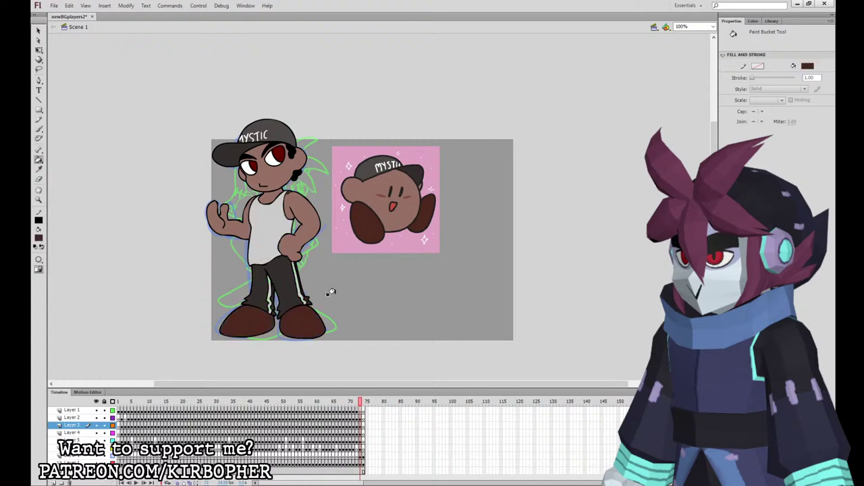
Shift the head and cap artwork on Layer 2 slightly down and toward the raised hand.
click(363, 418)
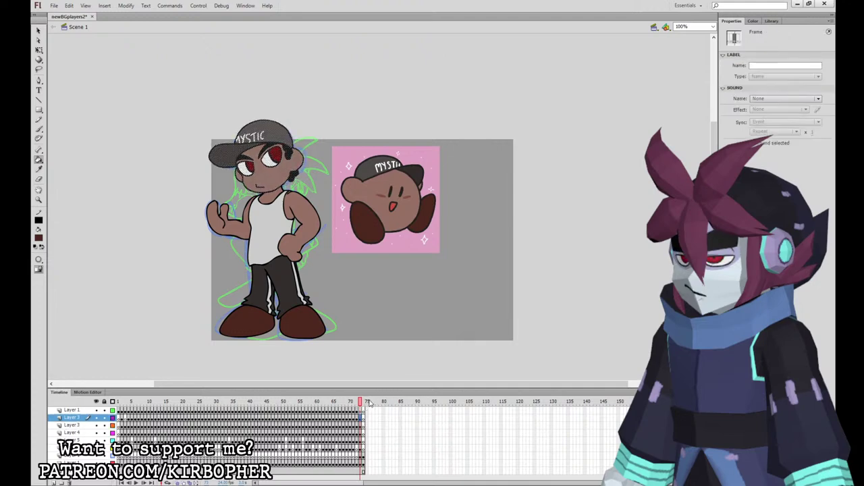
key(q)
click(68, 81)
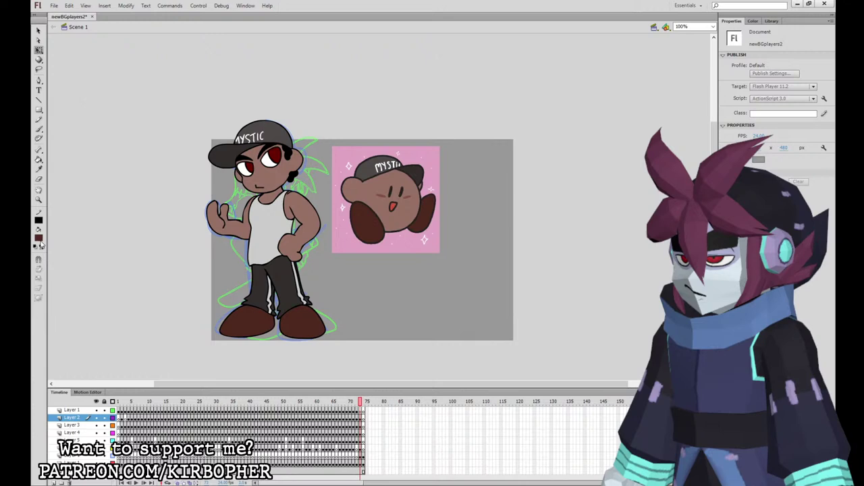
Draw black stitch marks and a diamond-shaped patch on the tank top on Layer 4.
click(275, 230)
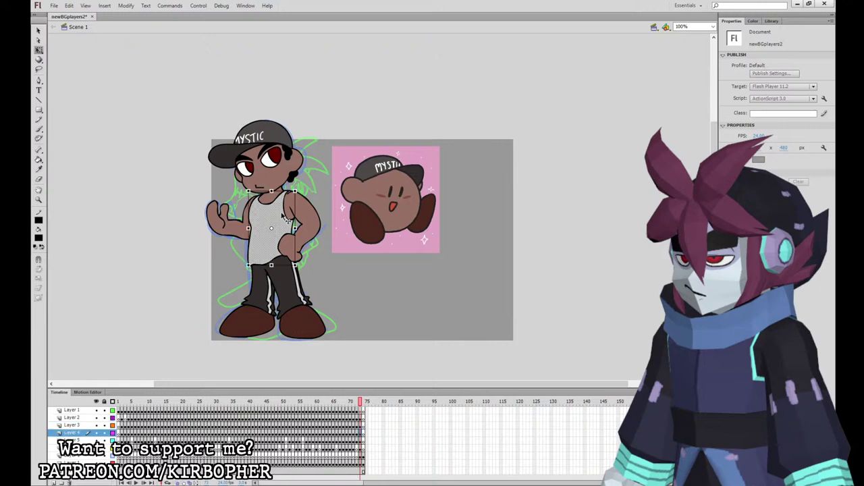
click(38, 128)
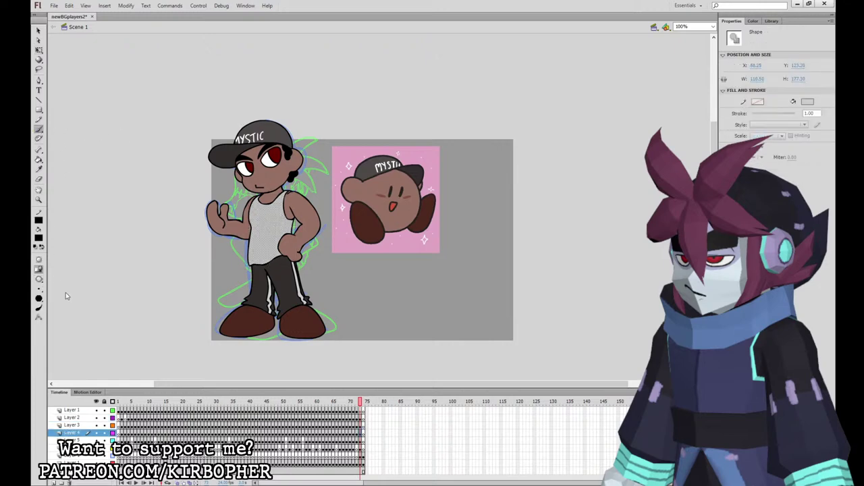
click(251, 209)
drag(276, 221, 284, 232)
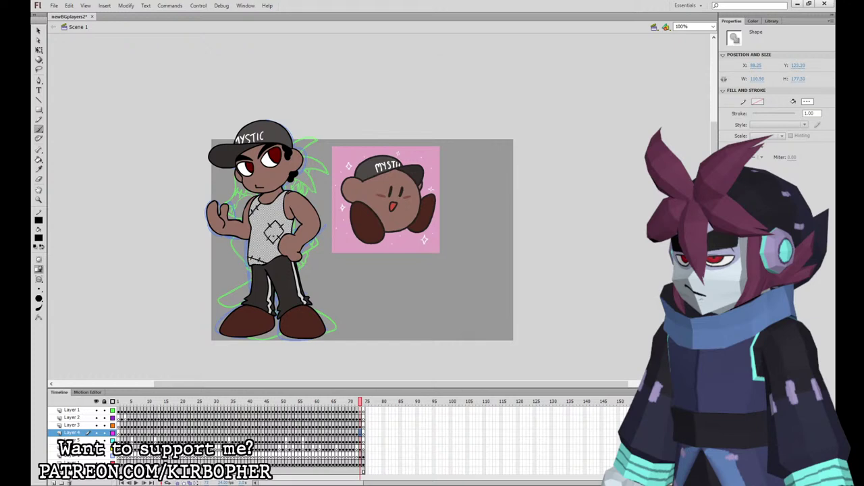
click(39, 51)
click(90, 75)
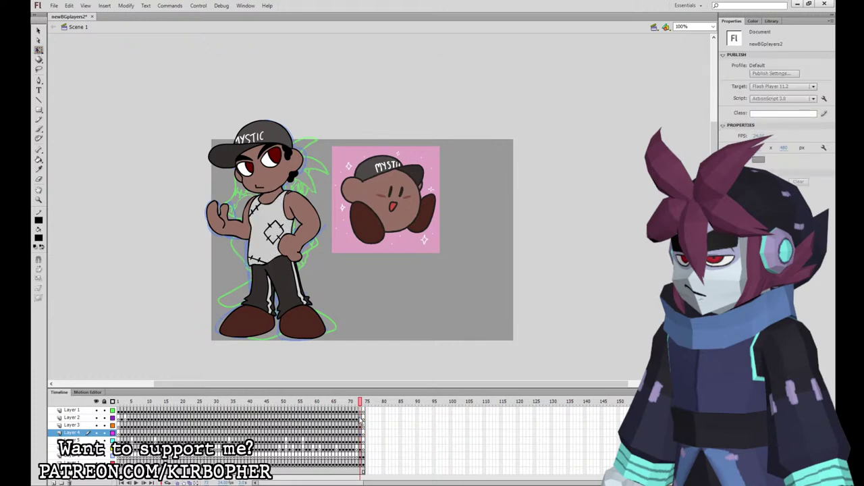
Select the head artwork on Layer 2 at frame 73 and show the document's library.
click(362, 418)
click(772, 21)
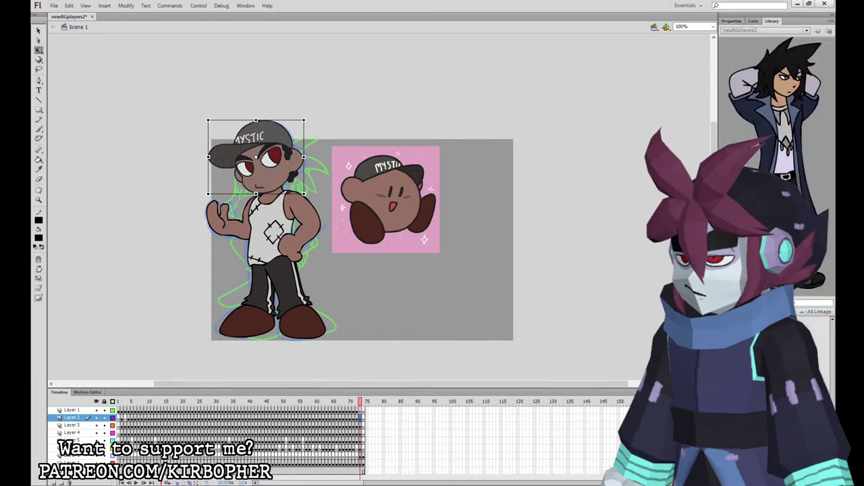
Check the character's artwork layer by layer in the current frame, from the head through the arms and torso to the legs.
click(756, 372)
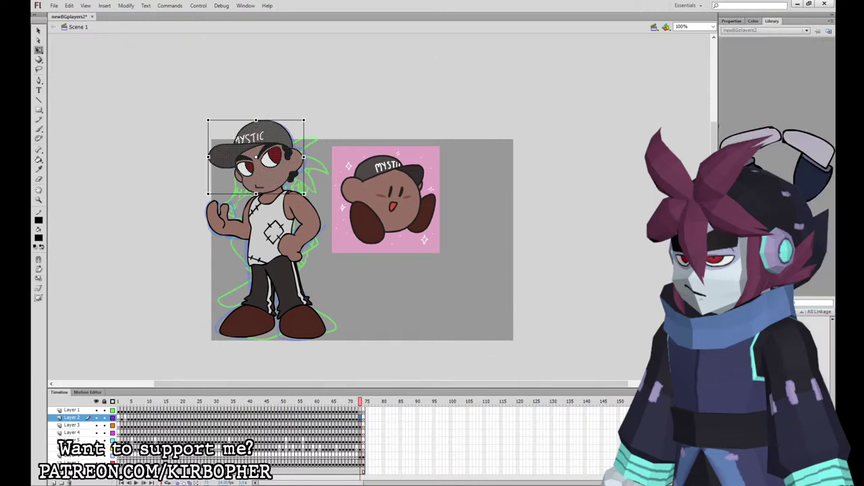
click(362, 411)
click(361, 417)
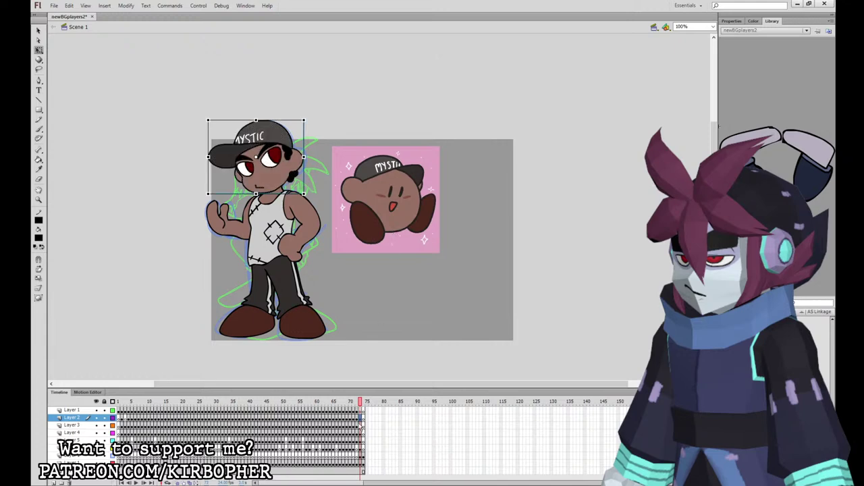
click(373, 412)
click(281, 209)
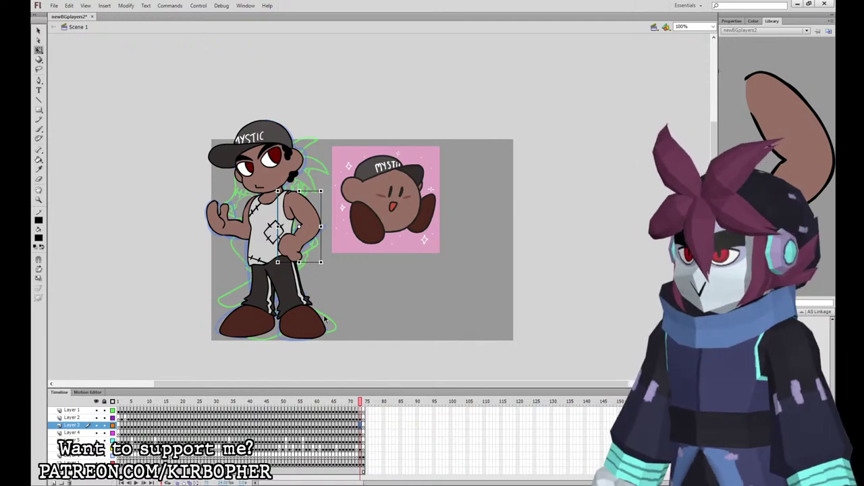
click(368, 431)
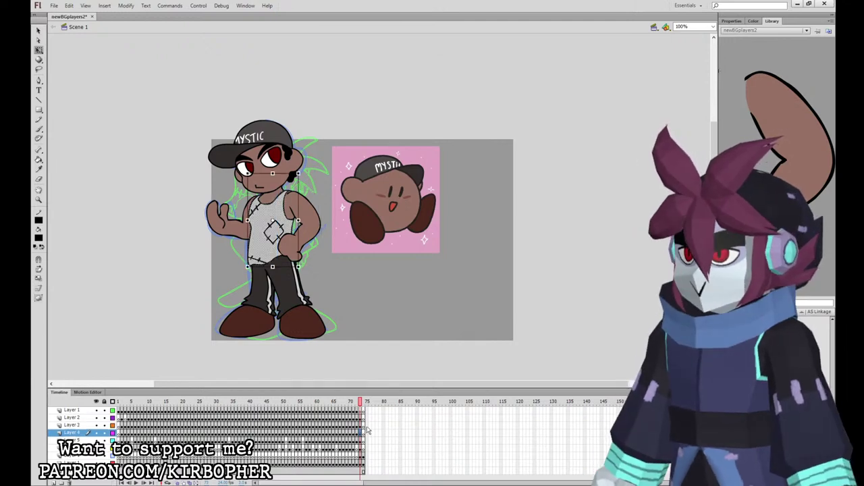
click(287, 230)
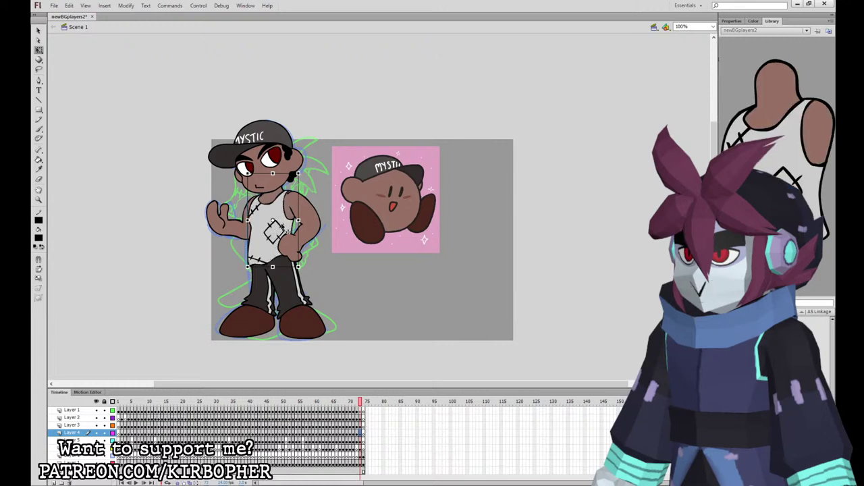
click(378, 440)
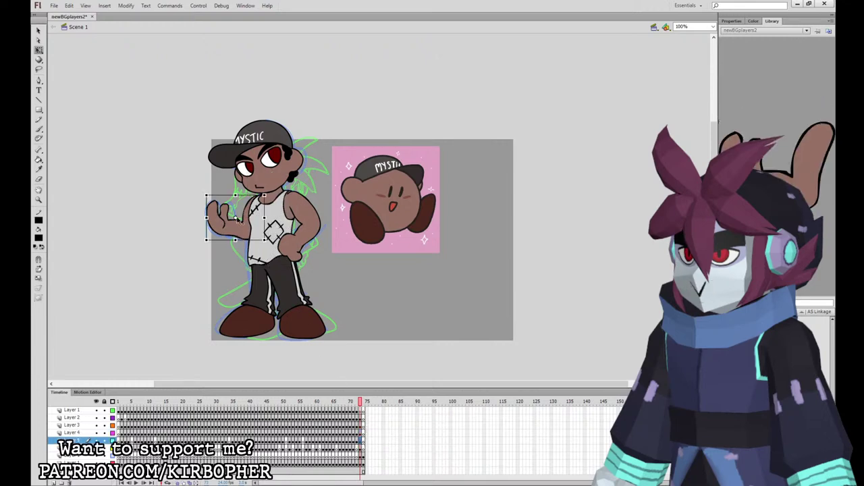
click(371, 447)
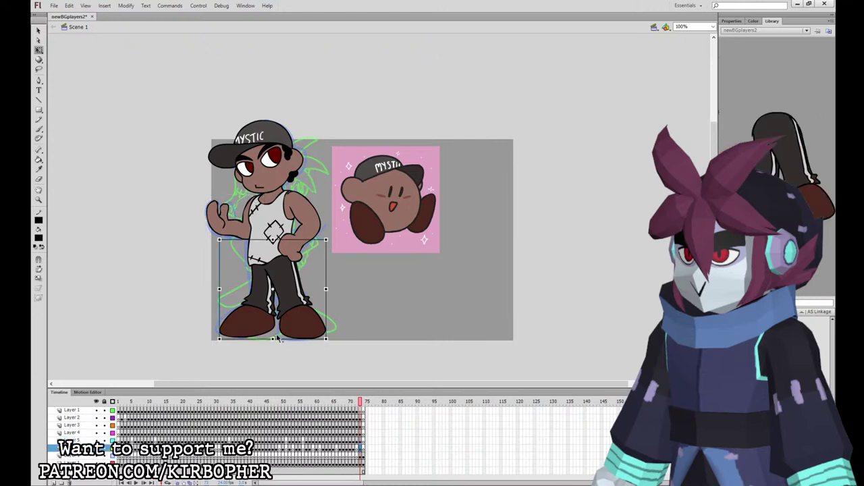
Delete the character's blue outline sketch and copy the body-part layers' frames into a new symbol named 0backer167_game_SPRITE.
click(361, 456)
key(Delete)
drag(361, 449, 361, 418)
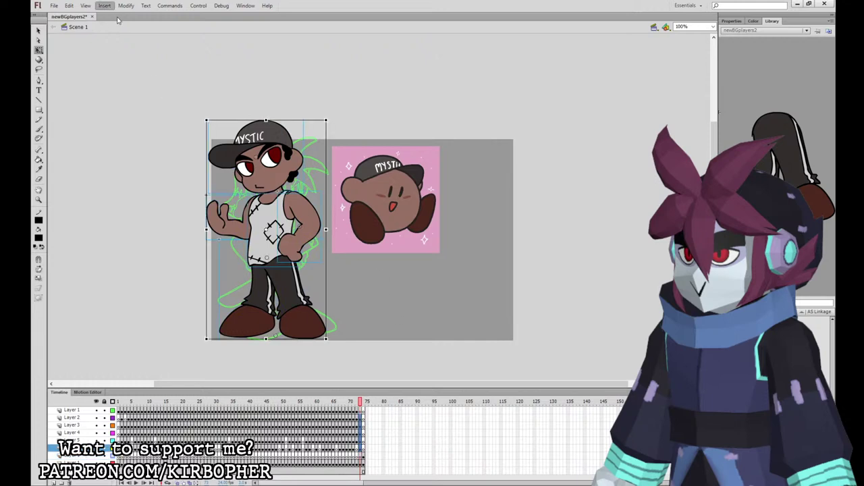
key(Return)
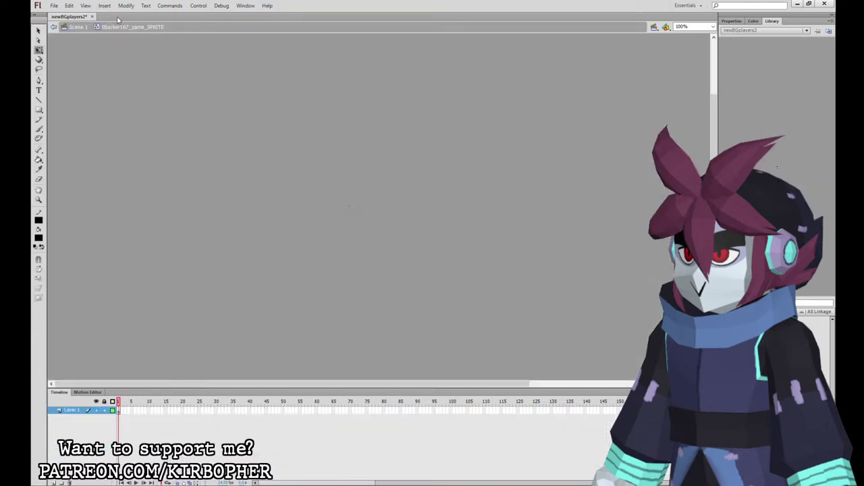
key(ctrl+alt+v)
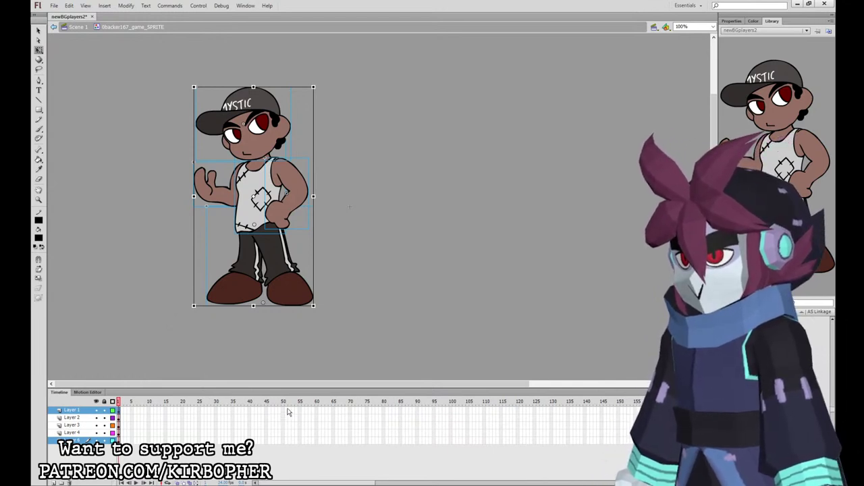
Insert keyframes on all five layers at frames 51 and 26.
drag(287, 411, 287, 440)
key(F6)
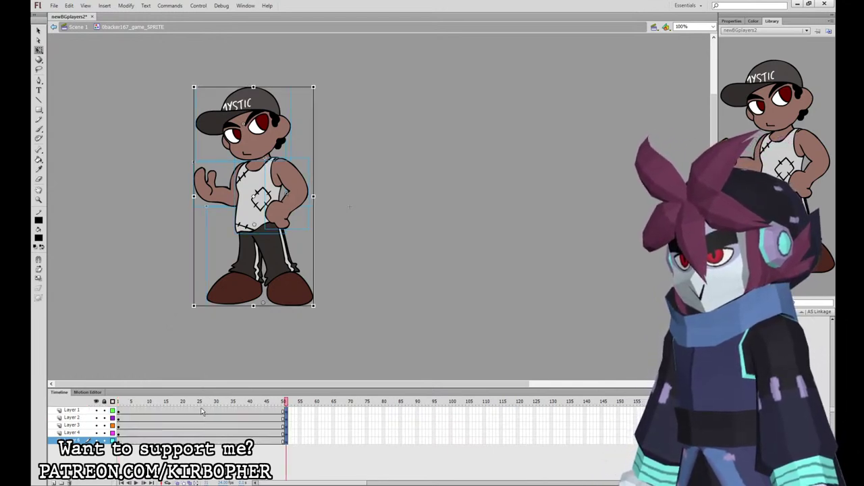
drag(201, 410, 202, 440)
key(F6)
Squash the legs slightly from the top in the frame 26 pose, keeping the feet in place.
click(271, 338)
click(281, 270)
drag(260, 206, 260, 210)
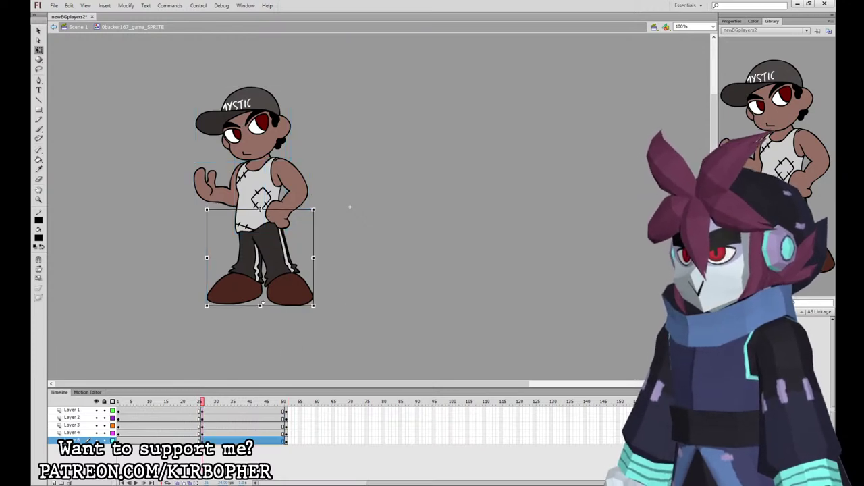
Undo a trial rotation of the arm on the hip and move its transformation point to the shoulder in the first pose.
click(287, 199)
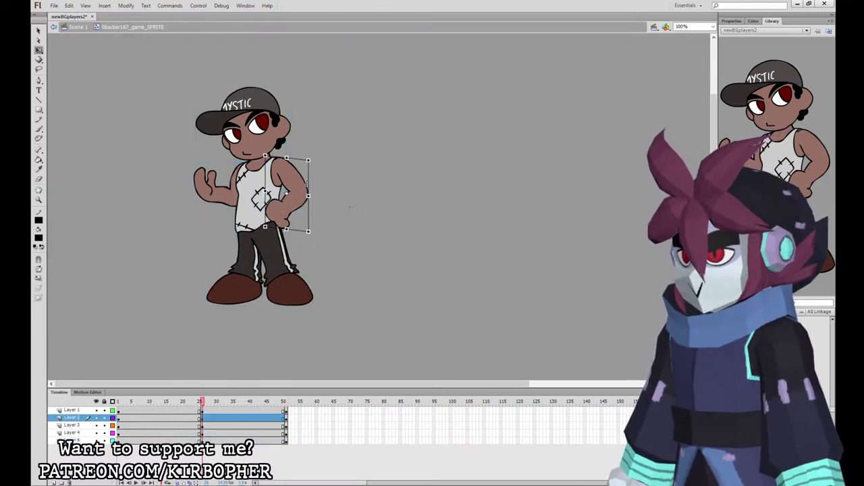
key(ctrl+z)
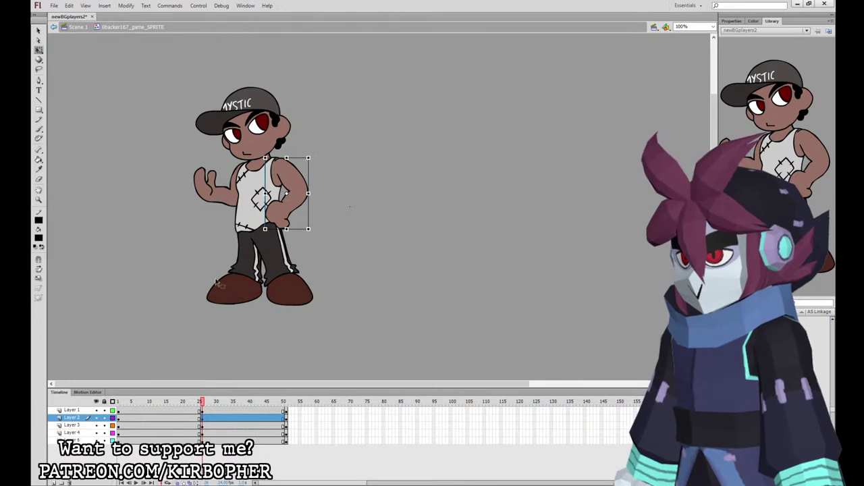
click(192, 404)
click(272, 275)
click(293, 207)
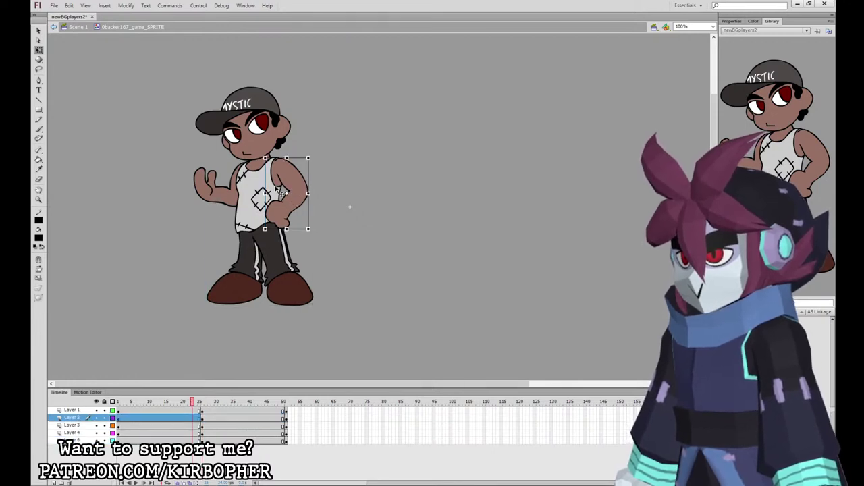
click(227, 198)
click(297, 186)
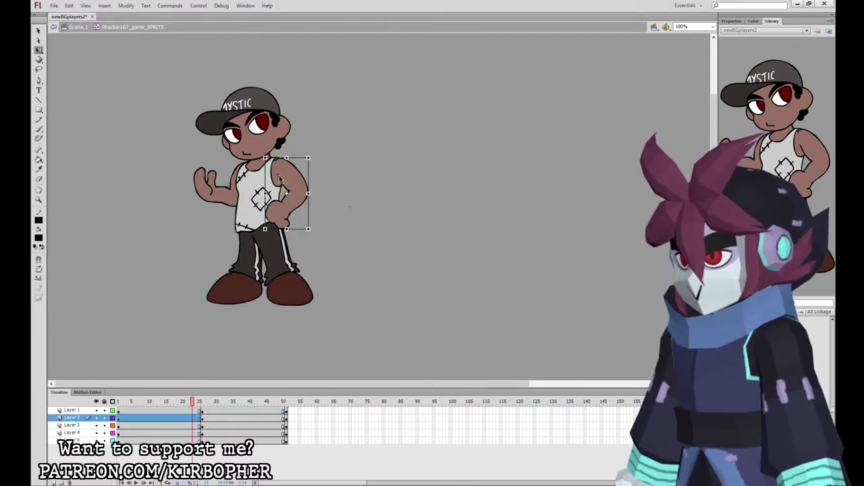
drag(286, 193, 278, 176)
In the middle pose, rotate the arm on the hip slightly clockwise and the raised arm slightly counterclockwise.
click(202, 420)
click(286, 419)
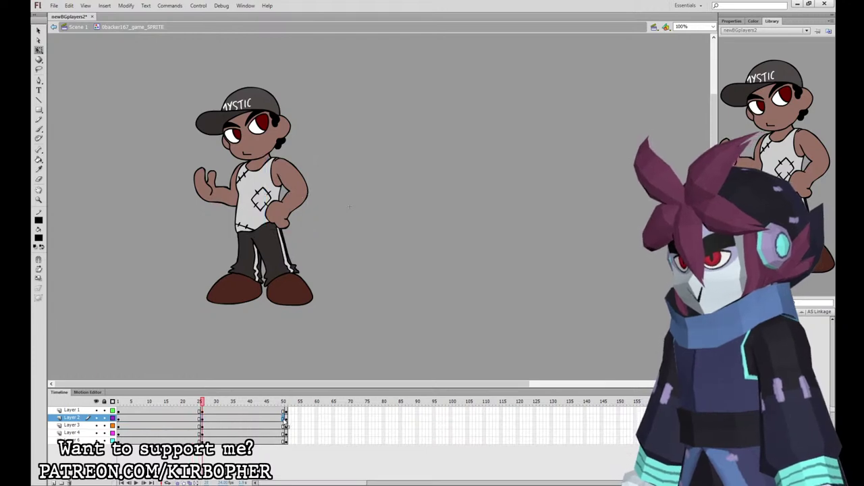
click(206, 418)
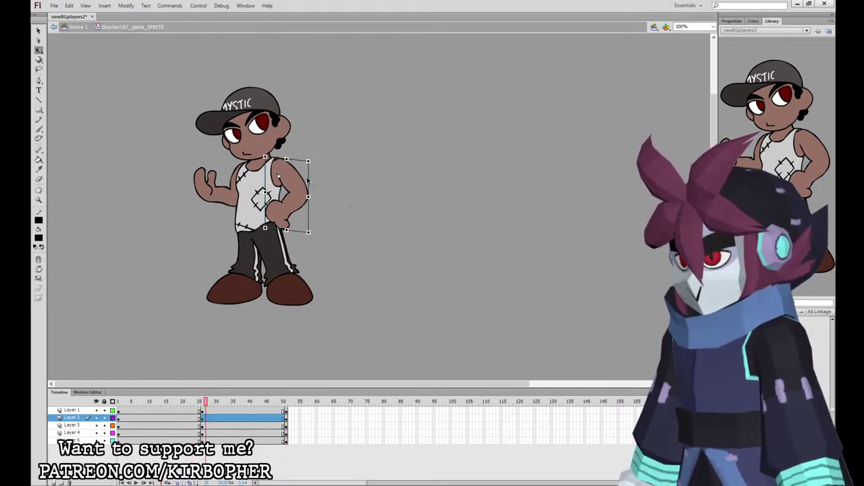
click(227, 198)
drag(258, 206, 261, 204)
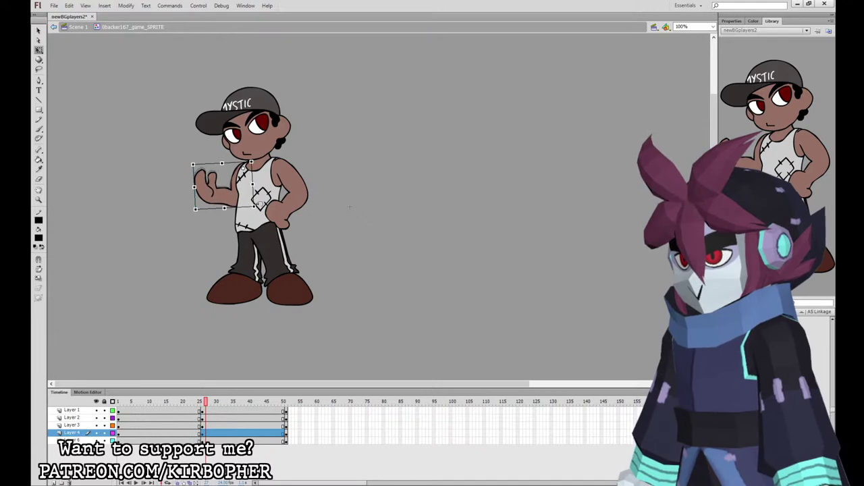
Tilt the head slightly clockwise and adjust the torso's tilt slightly in the middle pose.
click(283, 114)
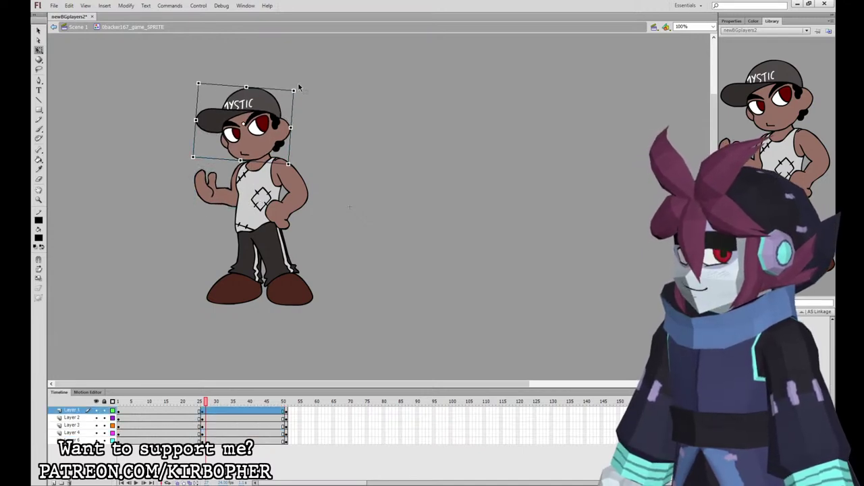
drag(299, 87, 297, 85)
drag(156, 104, 365, 201)
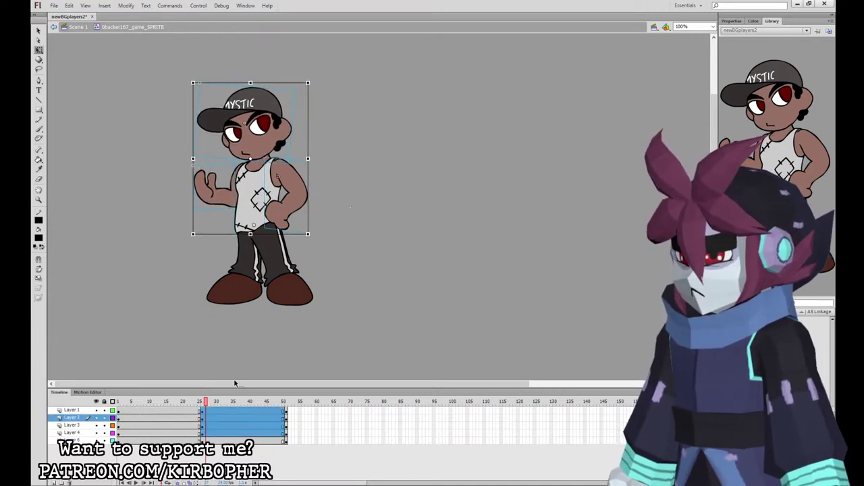
mouse_move(206, 402)
mouse_down()
mouse_move(194, 402)
mouse_move(206, 402)
mouse_up()
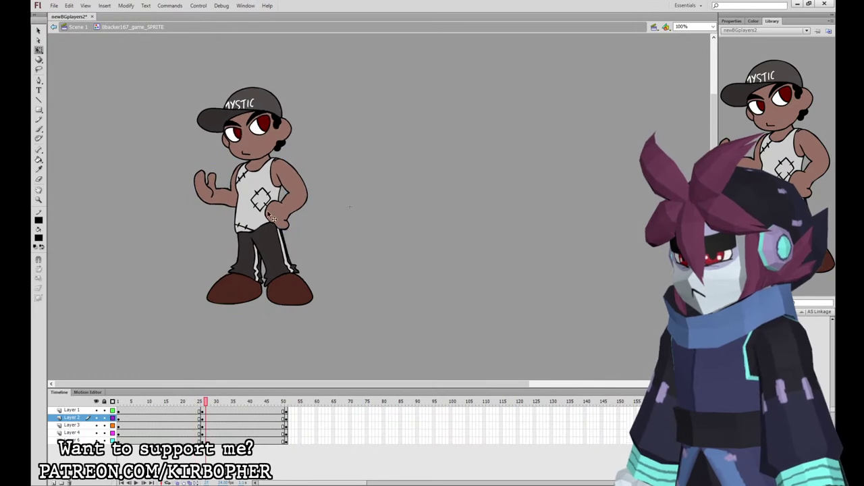
click(260, 211)
drag(279, 139, 278, 140)
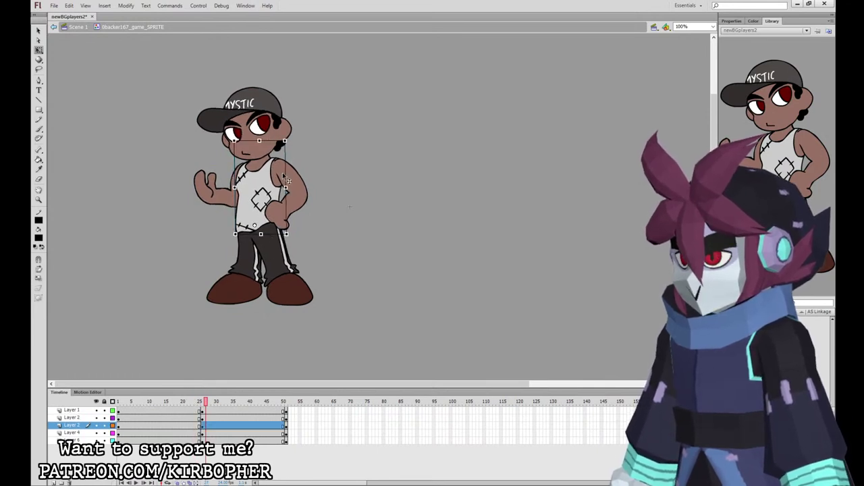
Compare the middle pose with the first one and shift the head, arms and torso slightly down.
drag(206, 402, 196, 404)
click(260, 135)
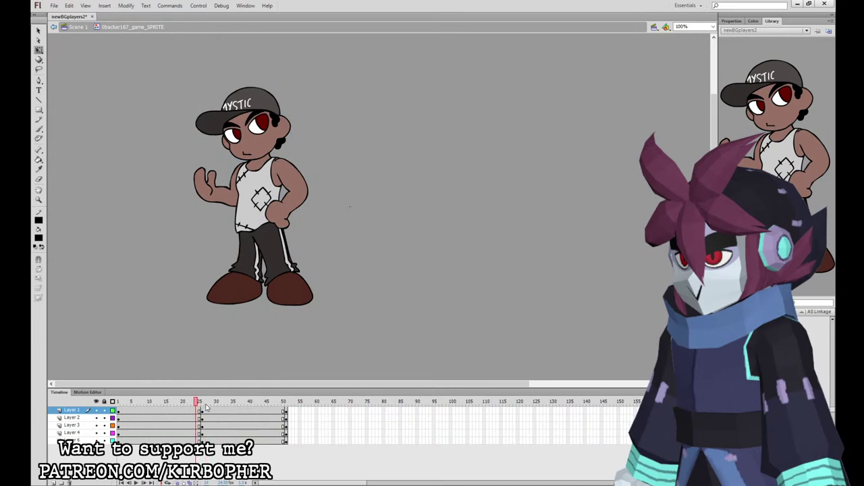
click(206, 403)
drag(173, 99, 334, 190)
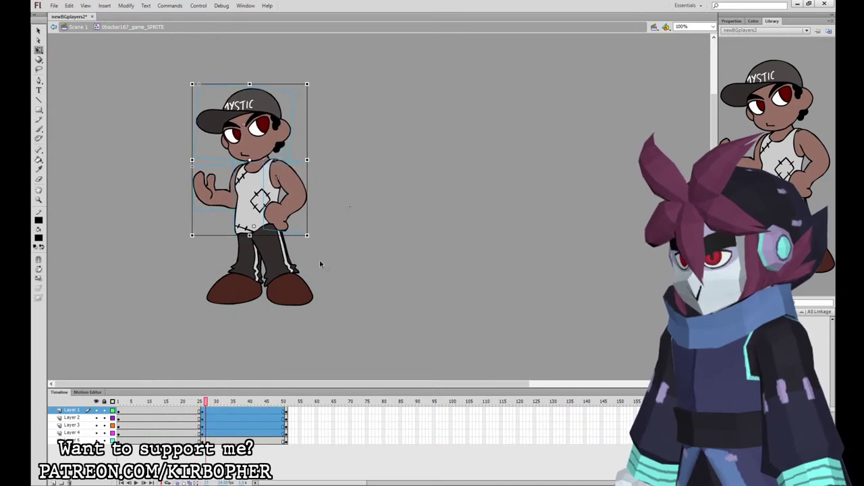
Apply classic tweens between the poses on all layers and insert in-between keyframes at frames 14 and 39.
drag(206, 402, 209, 441)
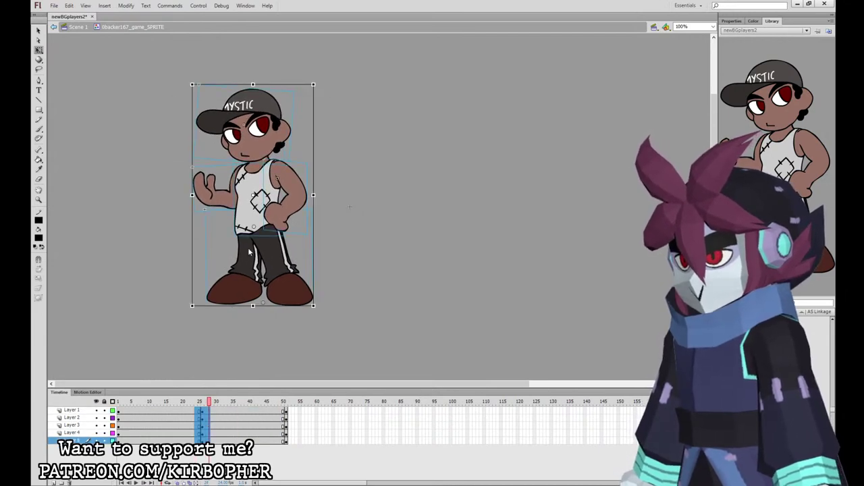
click(248, 252)
click(162, 401)
key(F6)
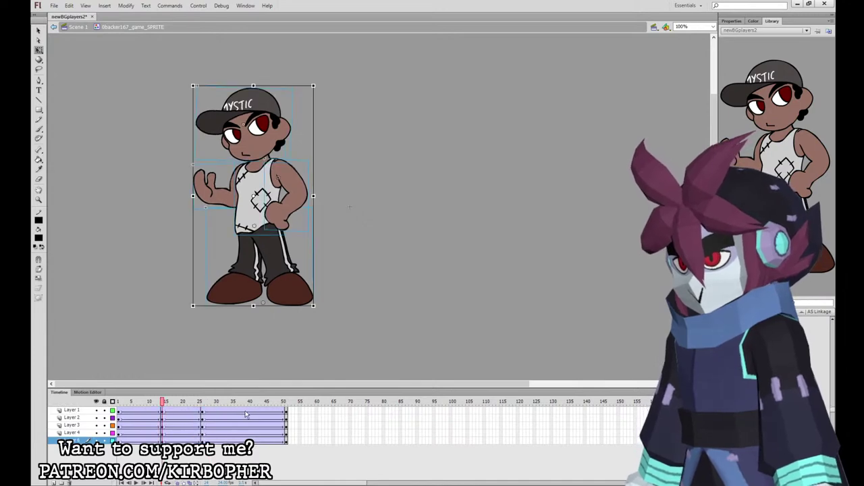
drag(246, 412, 245, 441)
key(F6)
Set the ease of all four tween spans on every layer to -100.
click(255, 426)
drag(260, 410, 139, 441)
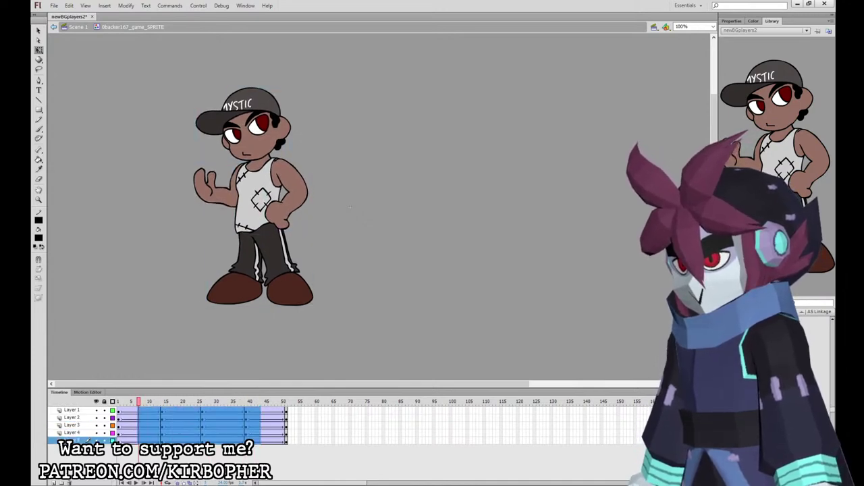
click(732, 21)
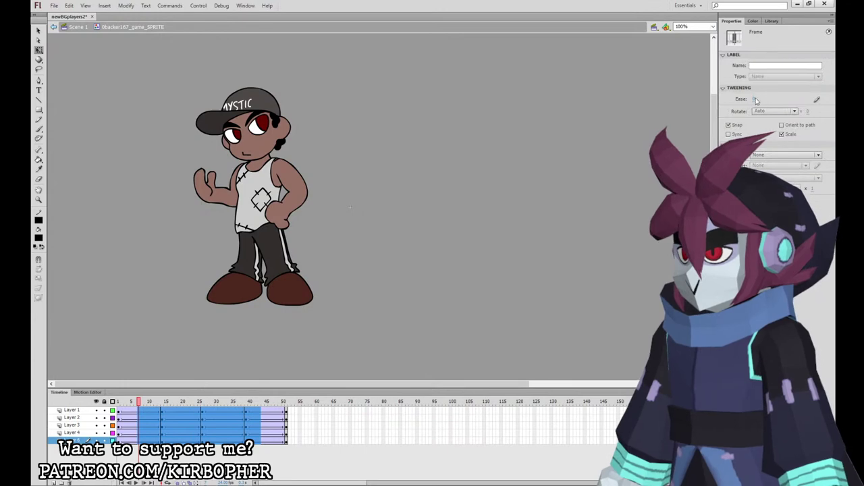
click(756, 100)
text(-100)
key(Return)
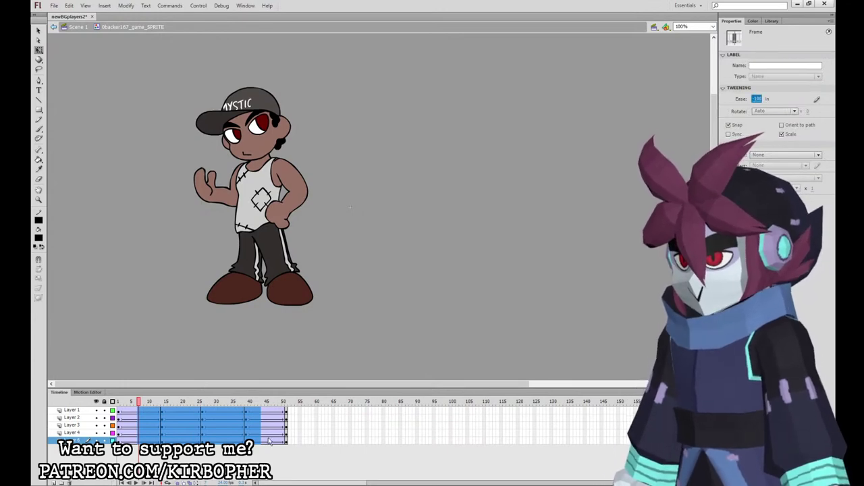
Set the ease to 100 on all layers for the tweens starting at frames 39 and 14.
drag(270, 442, 273, 411)
click(757, 100)
text(100)
key(Return)
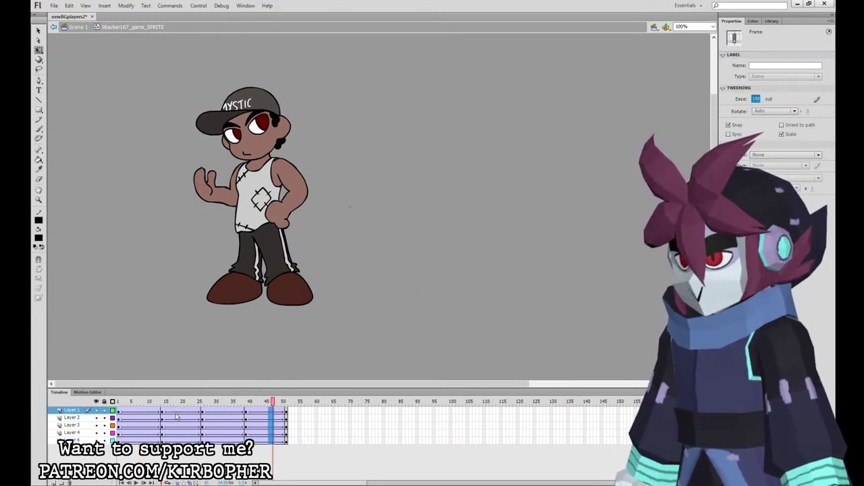
drag(181, 412, 181, 441)
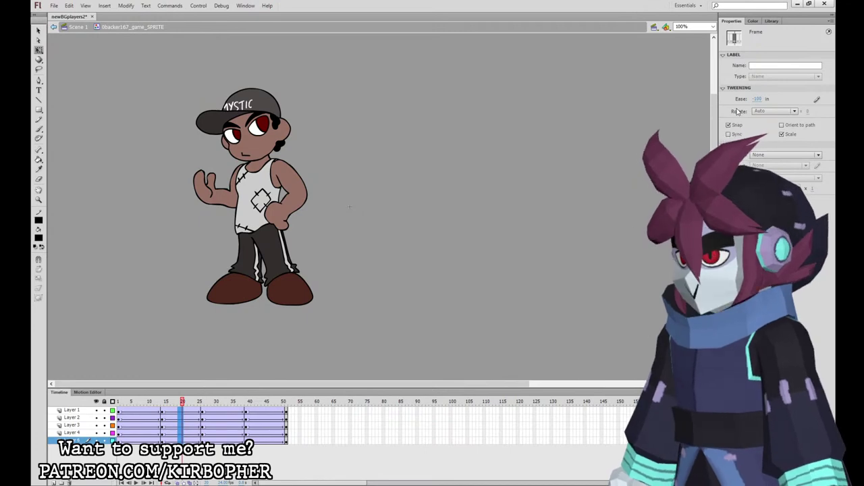
click(757, 99)
text(100)
key(Return)
Convert the tweened frames 1 to 50 on all layers into individual keyframes.
drag(283, 411, 118, 441)
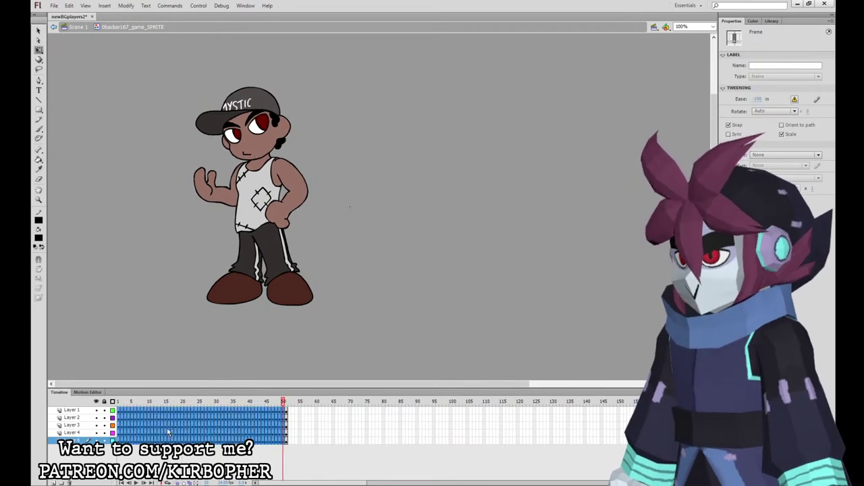
click(212, 211)
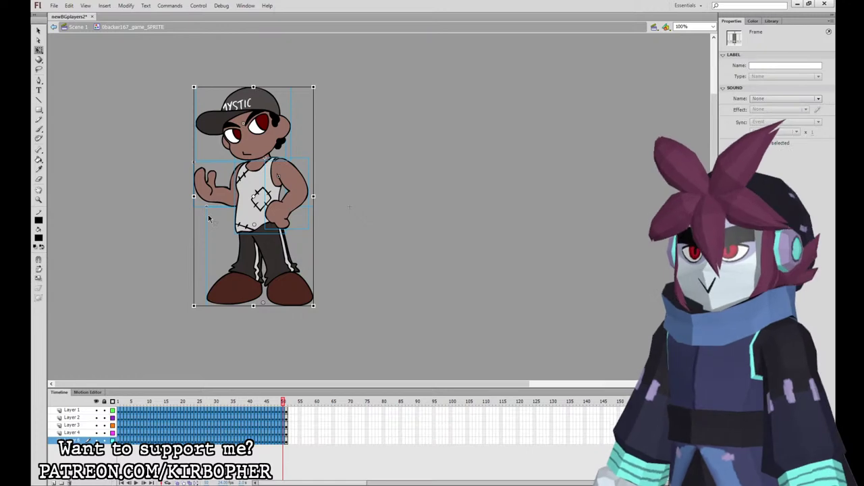
click(209, 216)
Clear every other keyframe on all layers across frames 1 to 50 of the capped character's idle animation.
drag(122, 411, 181, 411)
key(shift+F6)
key(shift+F6)
click(189, 426)
key(shift+F6)
drag(191, 440, 288, 441)
key(shift+F6)
key(shift+F6)
key(shift+F6)
key(shift+F6)
key(shift+F6)
click(252, 434)
key(shift+F6)
key(shift+F6)
Remove the surplus frame after frame 50 on all layers and play back the idle animation.
drag(284, 411, 286, 442)
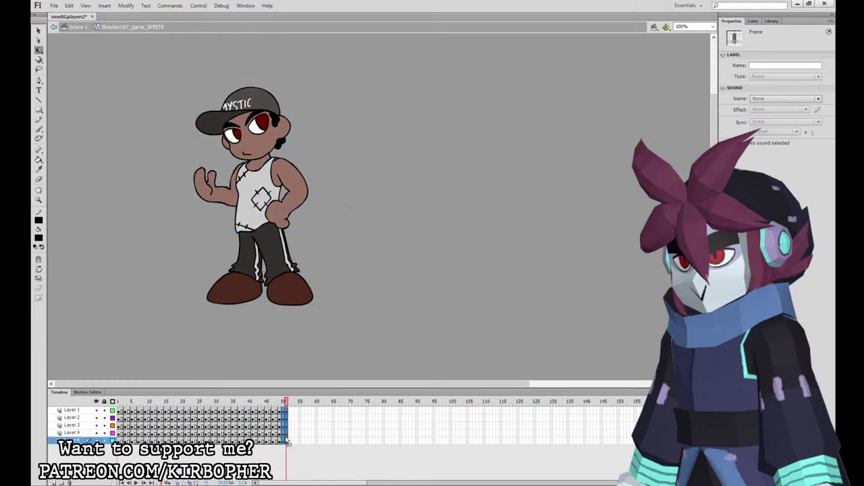
key(shift+F5)
click(284, 434)
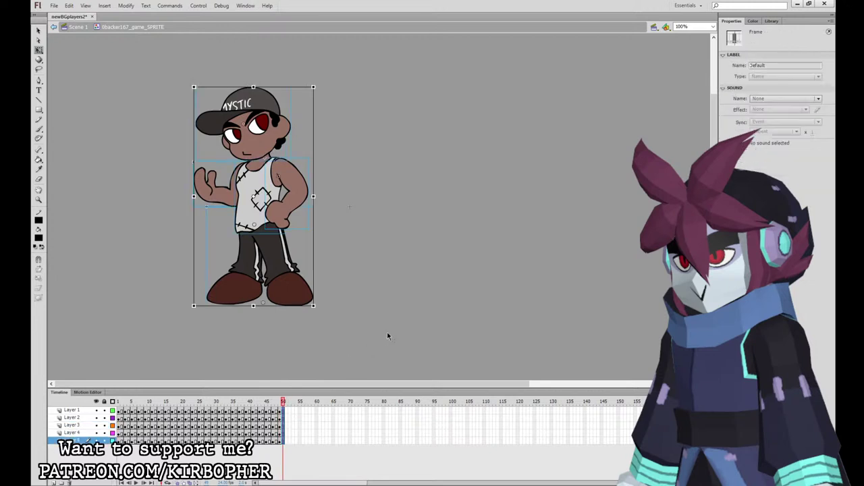
key(Return)
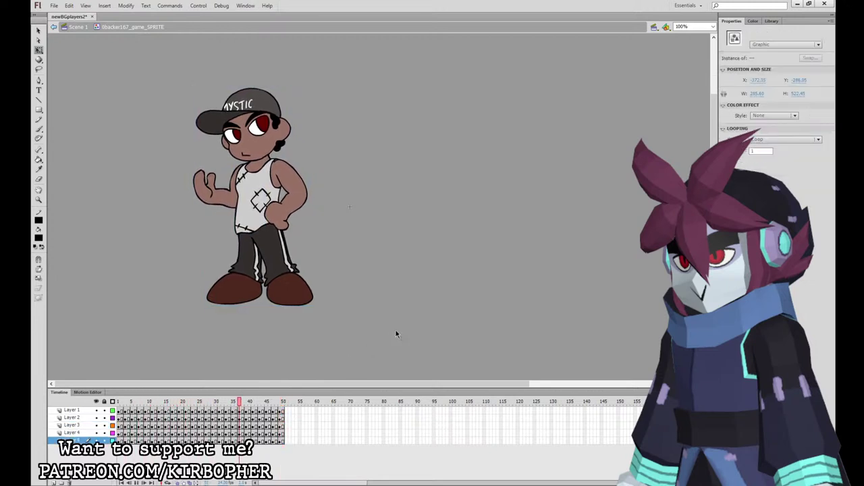
key(Return)
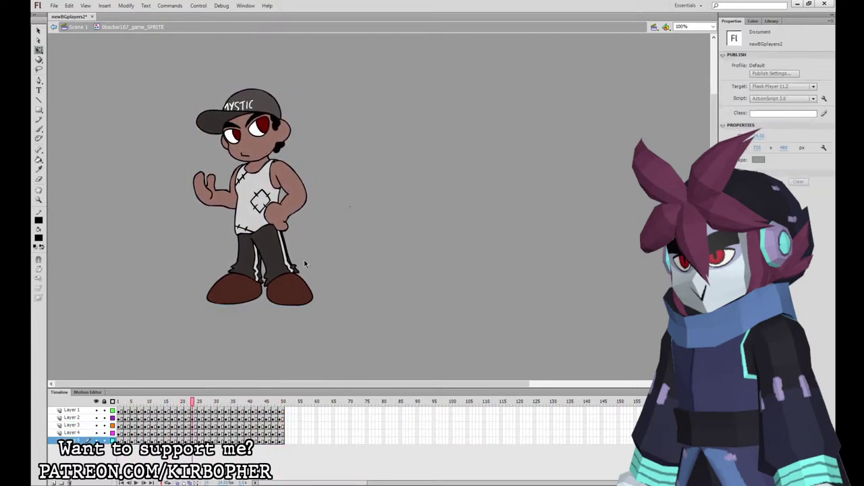
Adjust the shoulder end of the hand-on-hip arm inside its symbol and return to the main scene.
double_click(288, 173)
click(315, 157)
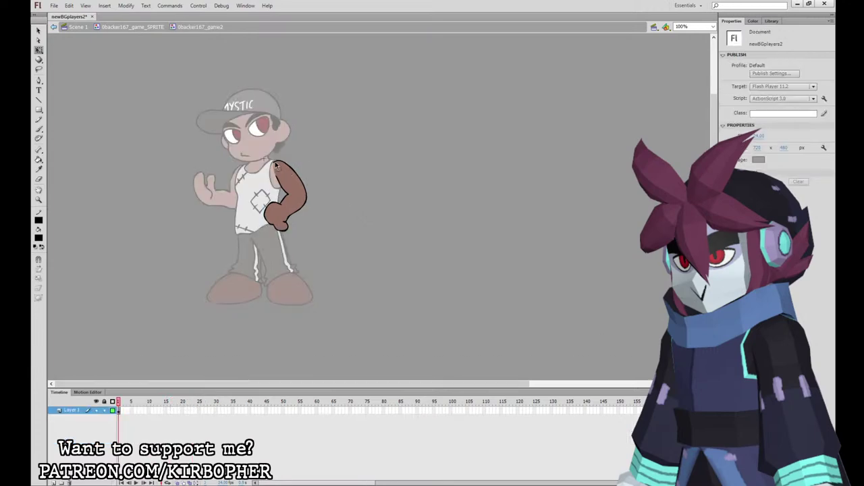
drag(272, 162, 277, 154)
click(79, 27)
Undo the last change on frame 73 in the main scene and replay the capped character's idle animation in place.
click(359, 410)
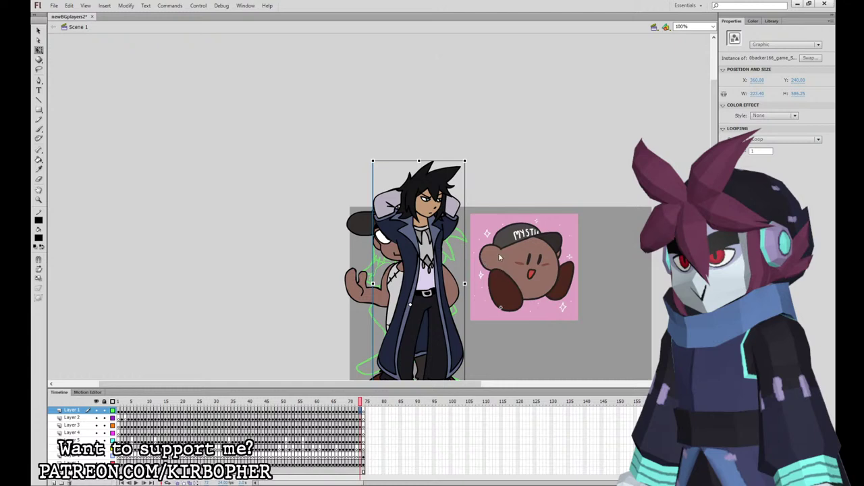
key(ctrl+z)
double_click(446, 231)
key(Return)
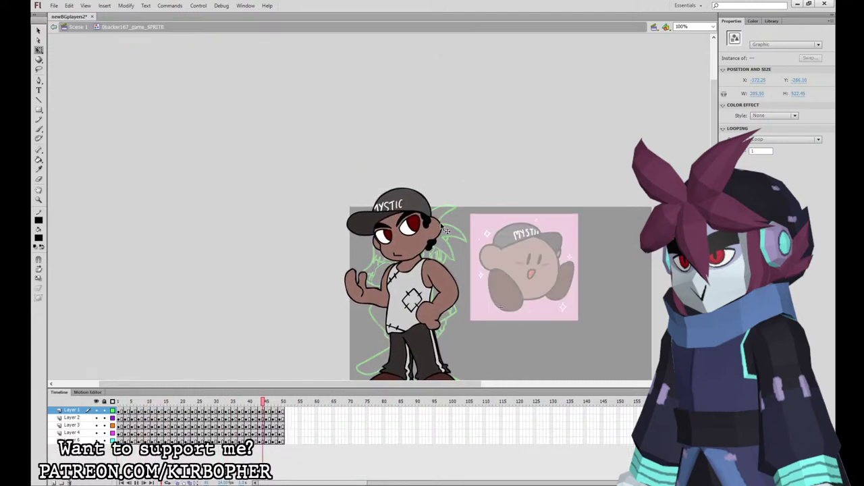
key(Return)
click(78, 29)
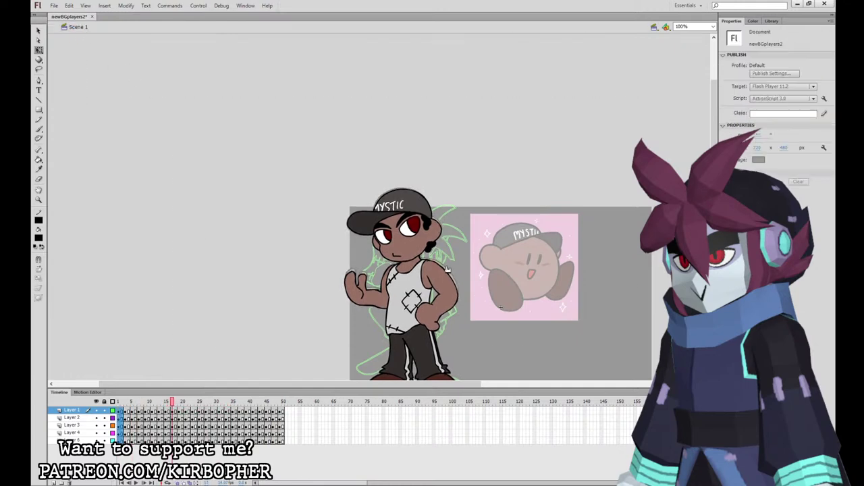
On Layer 2 at frame 74, ink the cat-eared character's swept fringe and both pointed ears over the sketch with the Brush tool.
click(363, 447)
drag(573, 330, 440, 242)
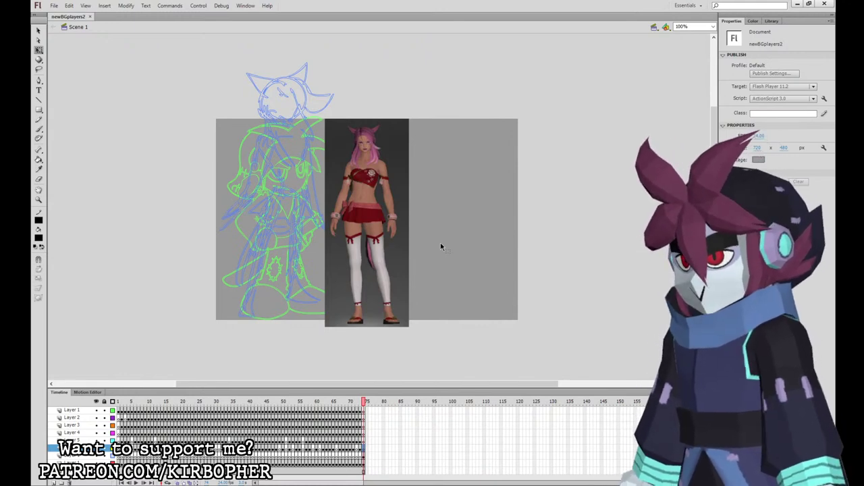
key(ctrl+equal)
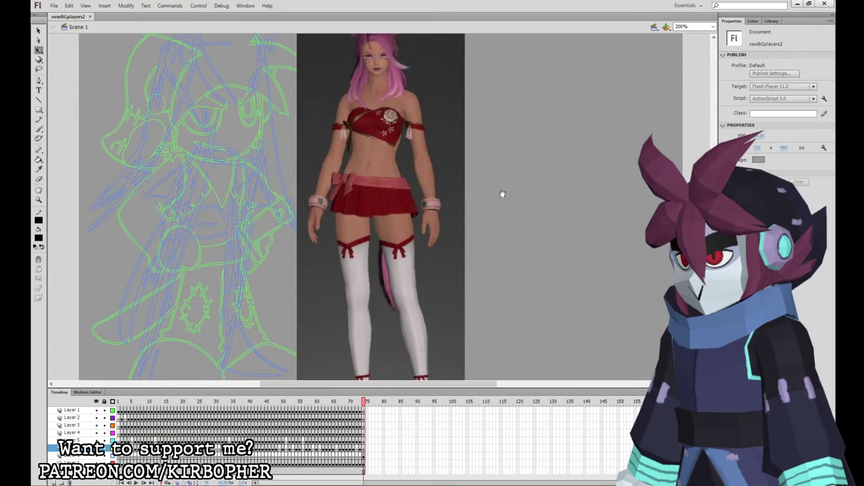
drag(502, 193, 555, 367)
drag(553, 280, 529, 324)
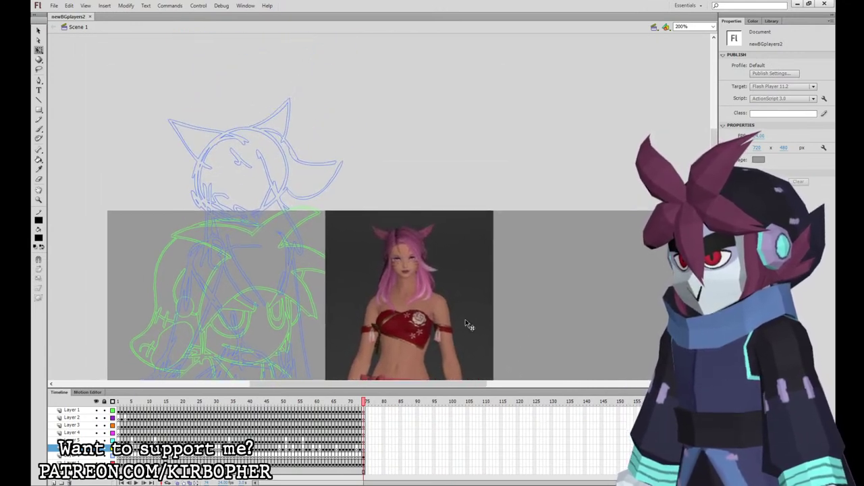
key(b)
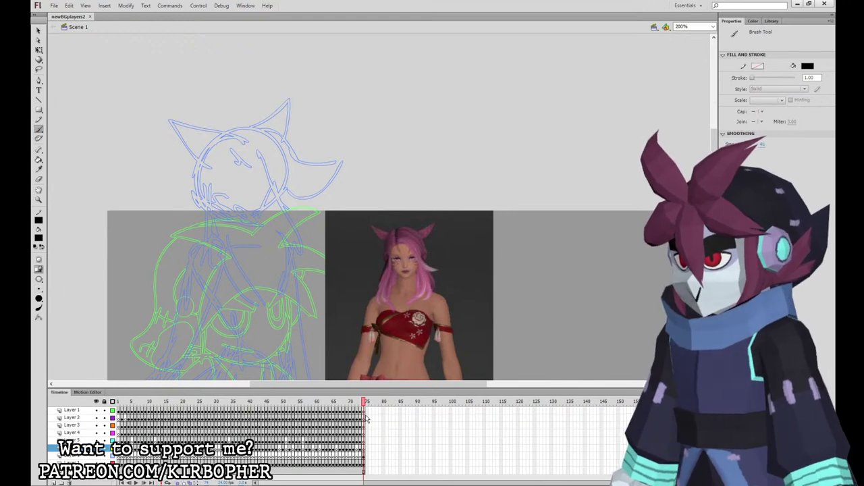
click(72, 417)
mouse_move(230, 162)
mouse_down()
mouse_move(312, 198)
mouse_move(337, 164)
mouse_move(314, 168)
mouse_move(270, 135)
mouse_move(229, 145)
mouse_move(265, 145)
mouse_move(187, 123)
mouse_move(160, 132)
mouse_move(202, 157)
mouse_up()
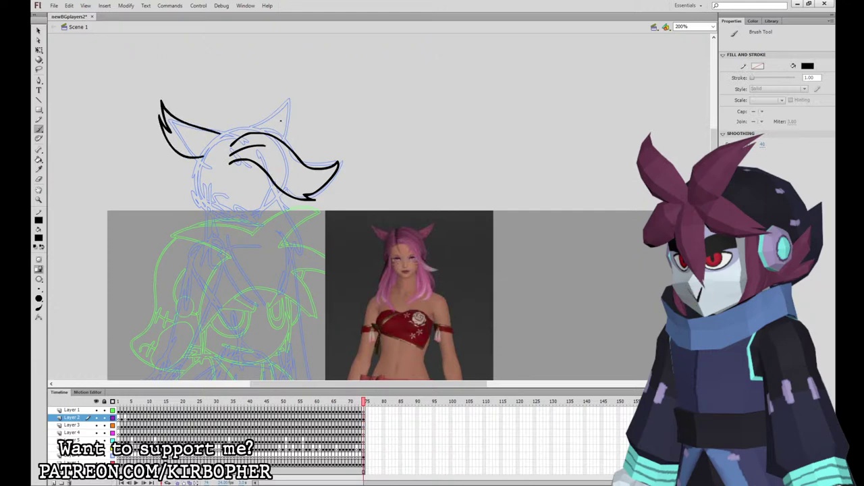
mouse_move(258, 127)
mouse_down()
mouse_move(281, 112)
mouse_move(293, 121)
mouse_move(290, 142)
mouse_up()
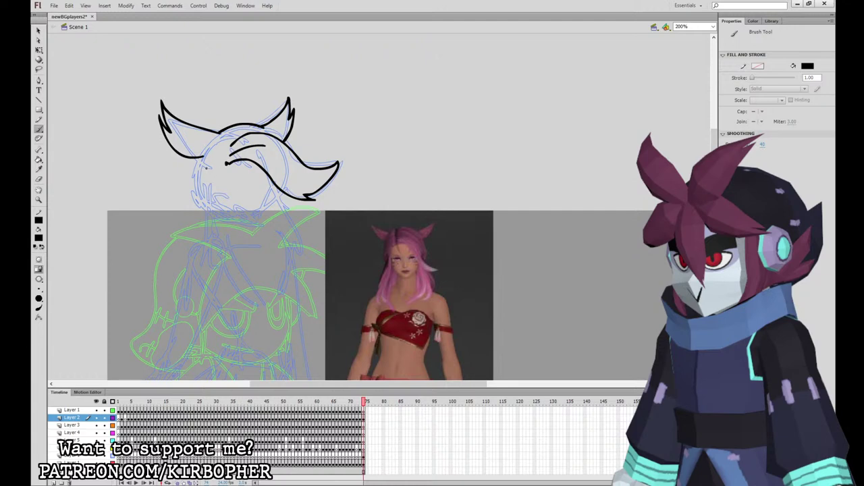
Ink the long ragged hair lock hanging on the left of the face, redoing the first stroke.
mouse_move(207, 169)
mouse_down()
mouse_move(196, 219)
mouse_move(207, 268)
mouse_move(259, 288)
mouse_up()
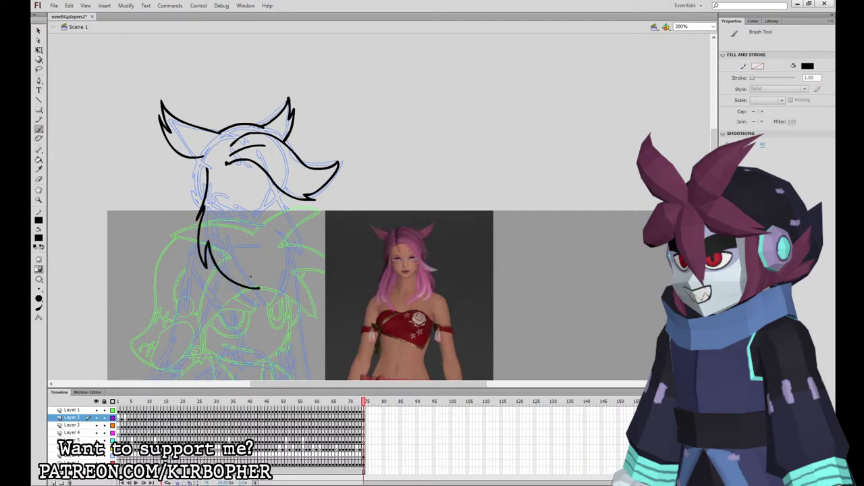
key(ctrl+z)
mouse_move(207, 165)
mouse_down()
mouse_move(195, 220)
mouse_move(204, 258)
mouse_move(264, 288)
mouse_move(227, 164)
mouse_up()
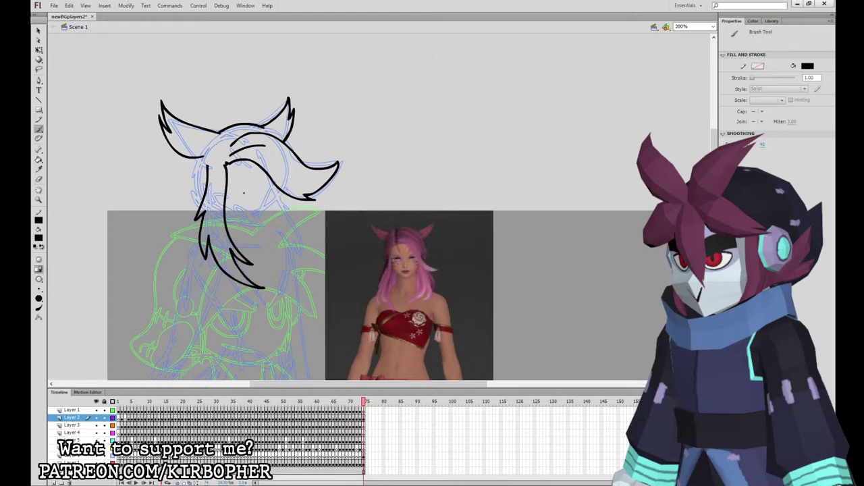
Ink the jaw line, the nose and the ragged hair locks on the right of the face.
mouse_move(227, 221)
mouse_down()
mouse_move(256, 228)
mouse_move(274, 184)
mouse_up()
key(ctrl+z)
mouse_move(226, 222)
mouse_down()
mouse_move(245, 230)
mouse_move(273, 206)
mouse_move(276, 182)
mouse_up()
mouse_move(274, 214)
mouse_down()
mouse_move(280, 278)
mouse_move(299, 235)
mouse_move(292, 189)
mouse_move(261, 186)
mouse_up()
key(ctrl+z)
key(ctrl+z)
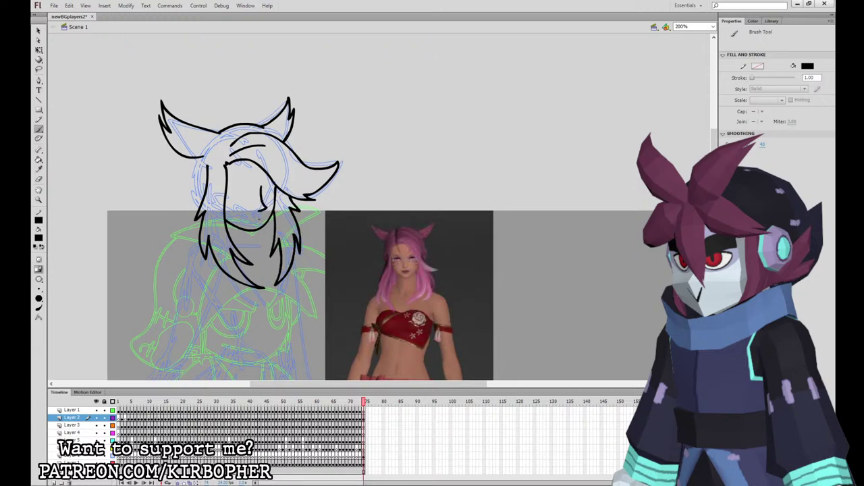
Draw the mouth, half-lidded eyes and eyebrows on the inked face.
drag(249, 217, 262, 218)
mouse_move(248, 185)
mouse_down()
mouse_move(223, 177)
mouse_move(252, 186)
mouse_move(282, 179)
mouse_move(243, 179)
mouse_up()
key(ctrl+z)
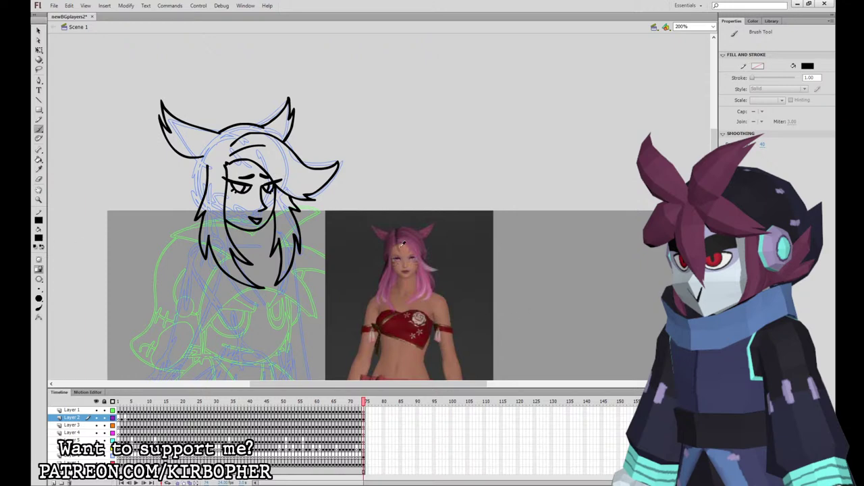
Paint stripe markings on the forehead and cheeks with a colour sampled from the reference image's forehead.
click(401, 243)
drag(236, 162, 243, 175)
drag(225, 202, 233, 206)
Recolour the forehead and cheek markings with the darker maroon sampled from the reference image, undoing the accidental fill of the face.
click(38, 237)
click(409, 269)
click(39, 159)
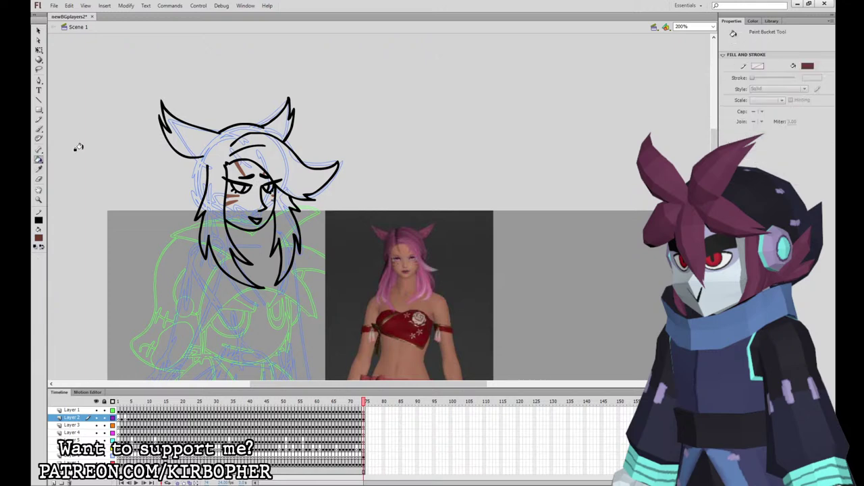
click(240, 165)
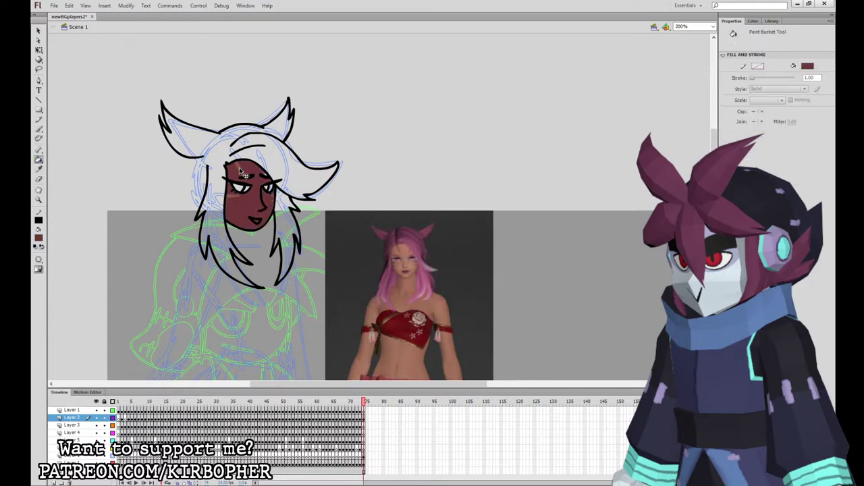
key(ctrl+z)
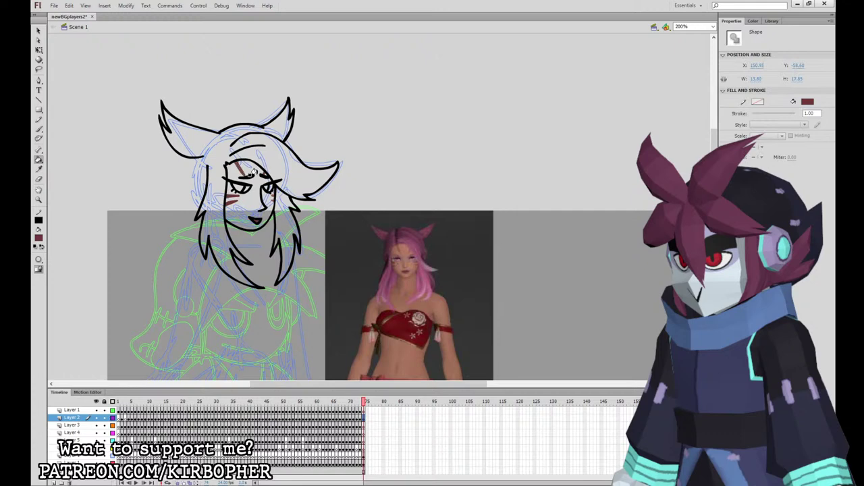
click(38, 50)
click(64, 83)
Fill the face with the brown skin tone sampled from the reference image's shoulder.
click(38, 169)
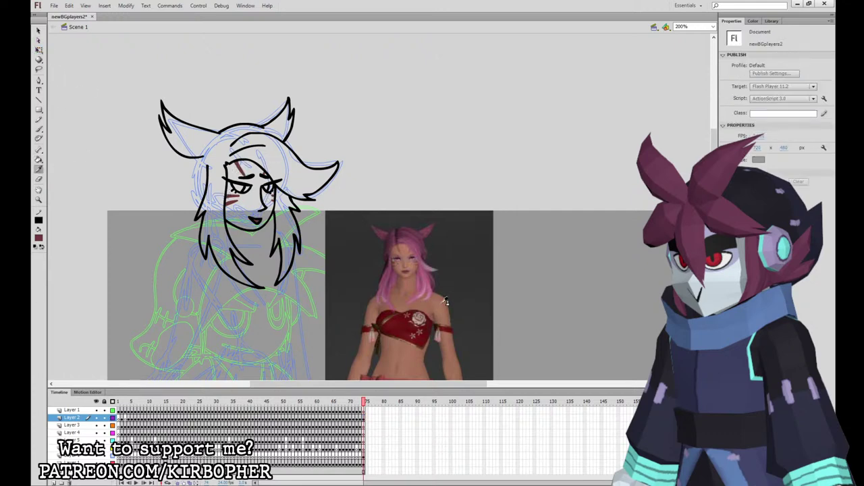
click(444, 302)
click(245, 227)
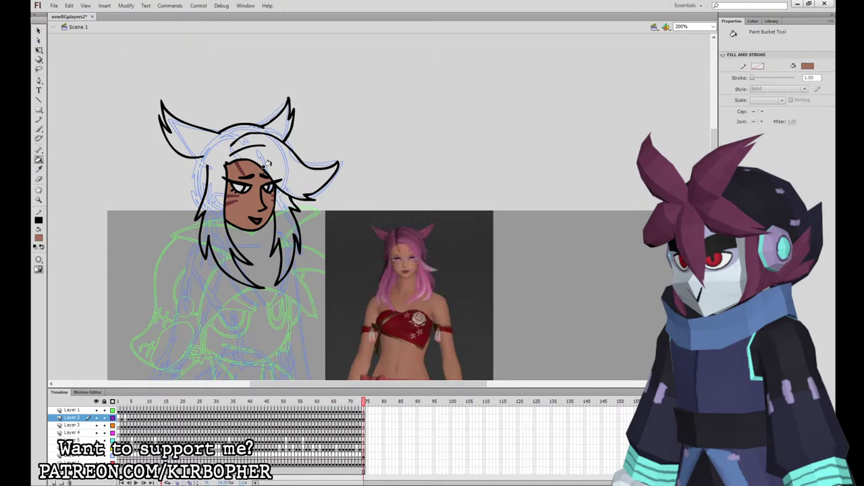
Fill the eyelid area with a colour sampled from the reference face and the eyes with white.
click(397, 259)
click(238, 189)
click(264, 188)
click(39, 239)
click(46, 286)
Ink the outer back hair along the left side of the head on Layer 2 in black.
click(38, 129)
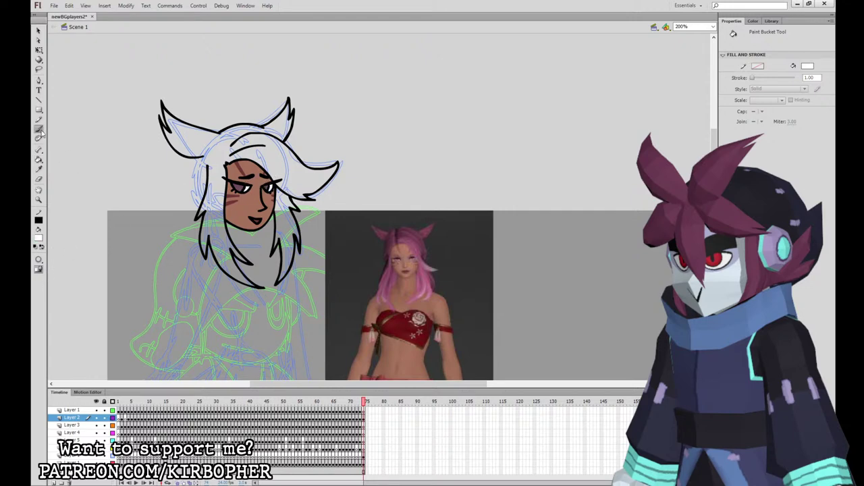
click(52, 265)
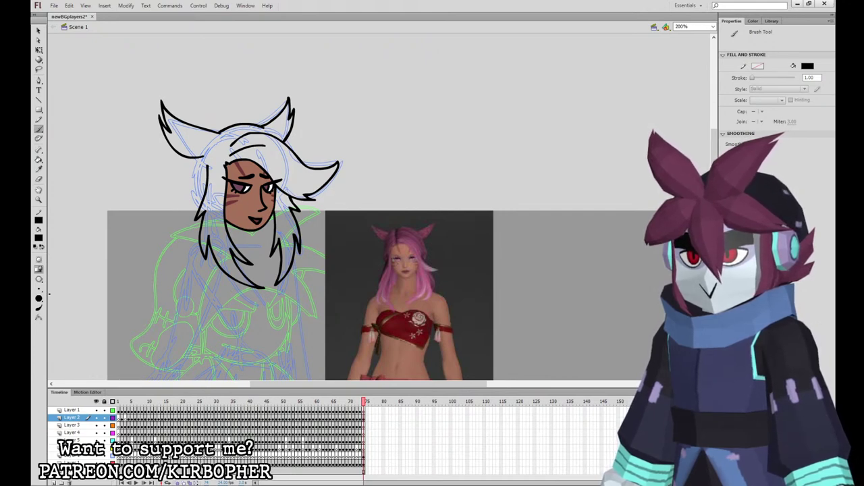
click(363, 418)
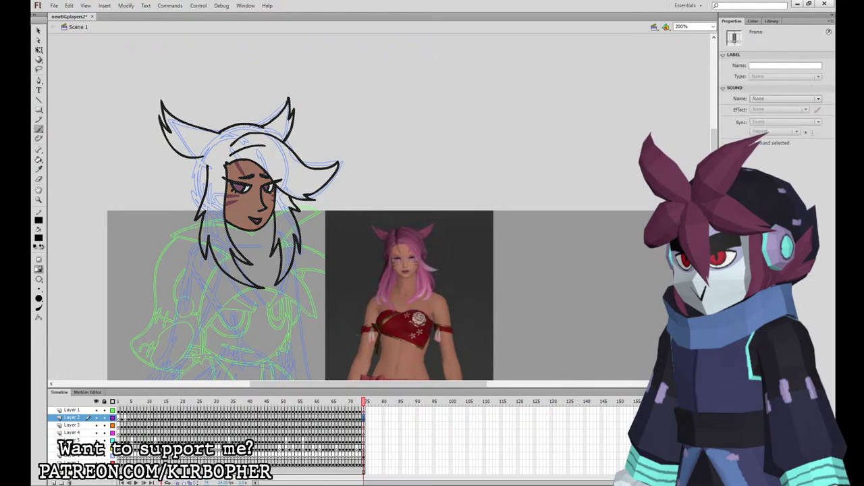
drag(201, 158, 192, 194)
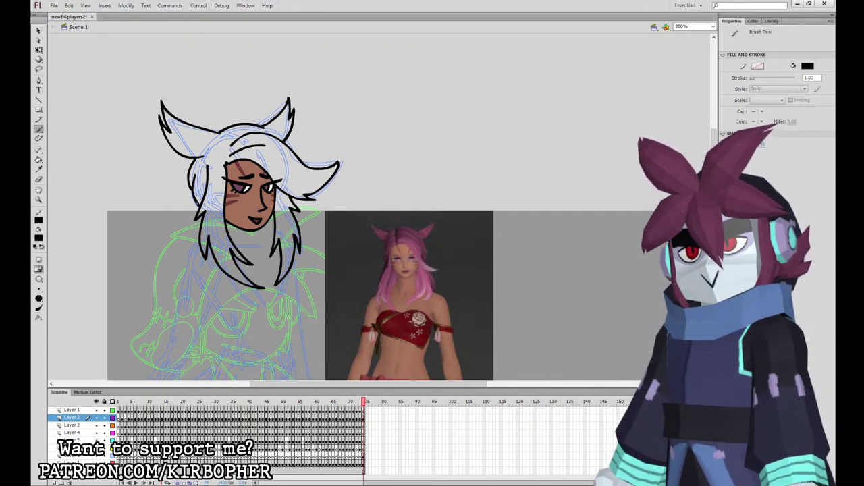
Fill the ears, fringe and all hair locks with the pink sampled from the reference image's hair.
click(38, 169)
click(429, 288)
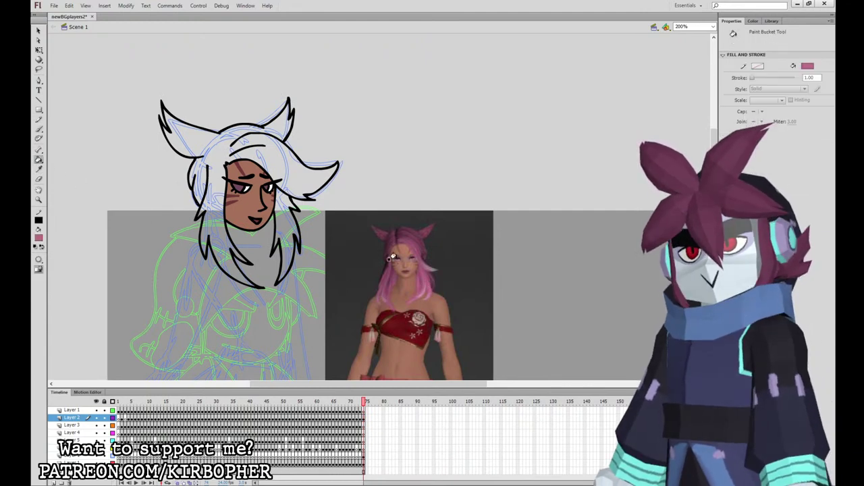
click(292, 177)
click(283, 206)
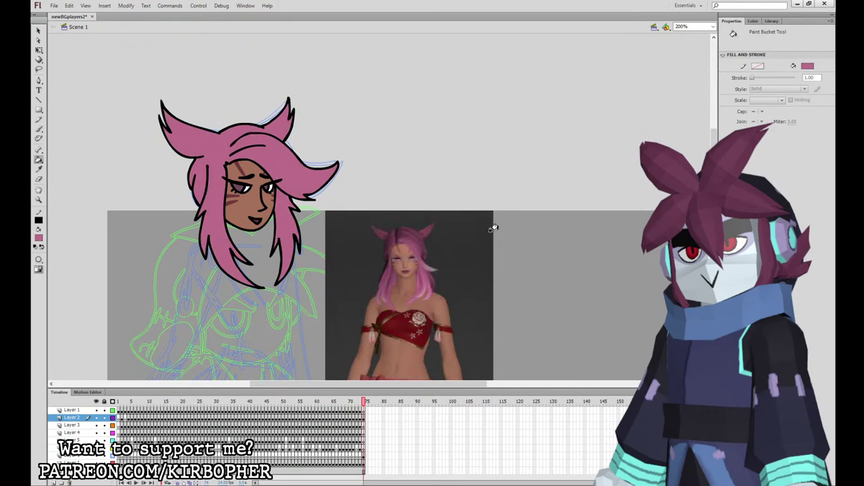
Set the Brush colour back to black and display the finished head on Layer 2 as outlines.
key(ctrl+minus)
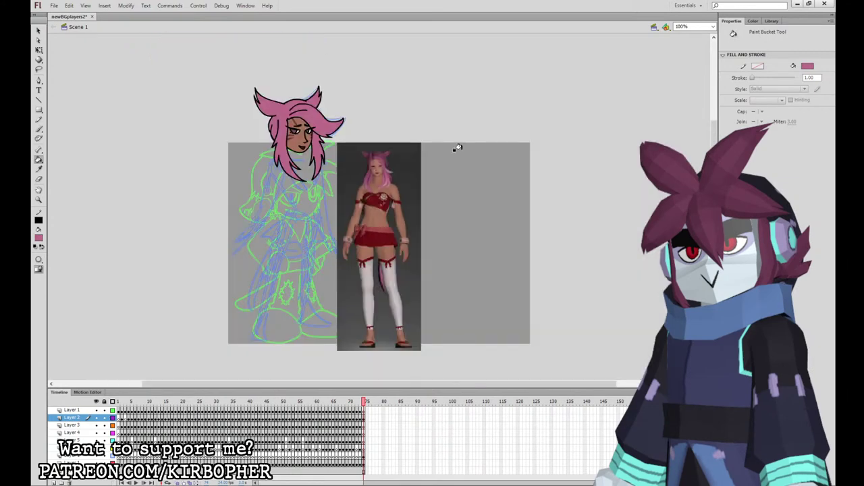
click(39, 129)
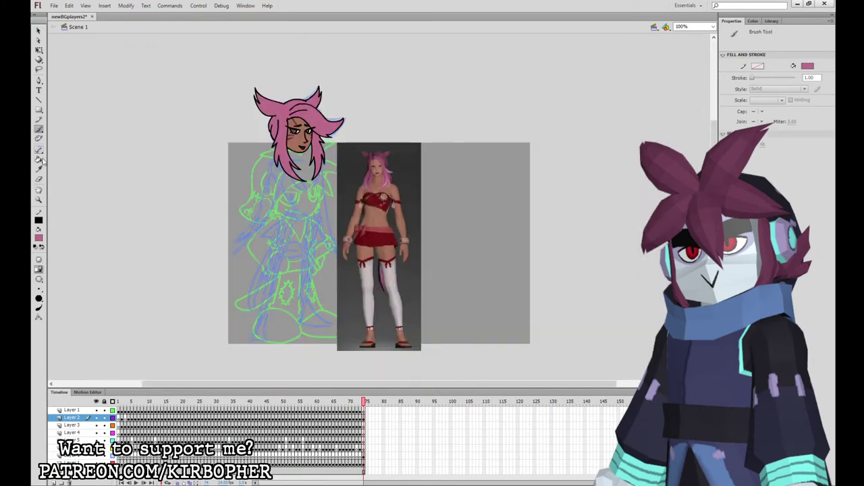
click(52, 277)
click(41, 289)
click(365, 425)
click(112, 417)
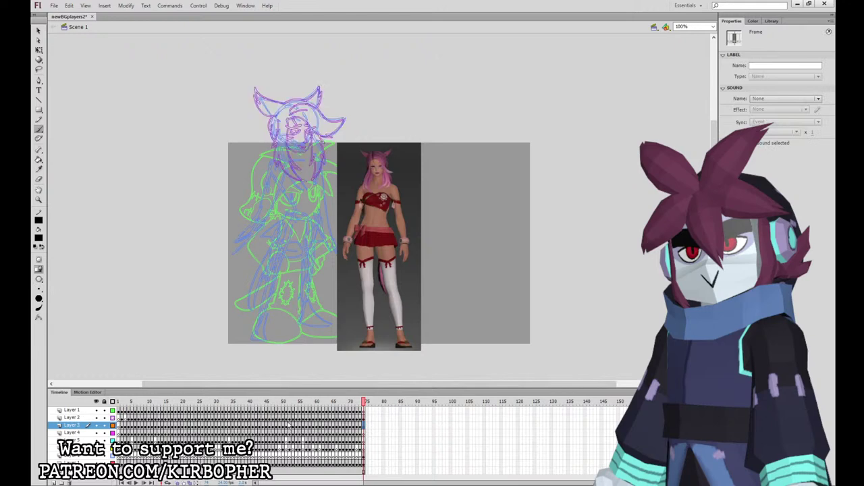
Ink the neck, shoulders, cropped top, bare waist, and the belt with its side bow in black on Layer 4.
click(365, 433)
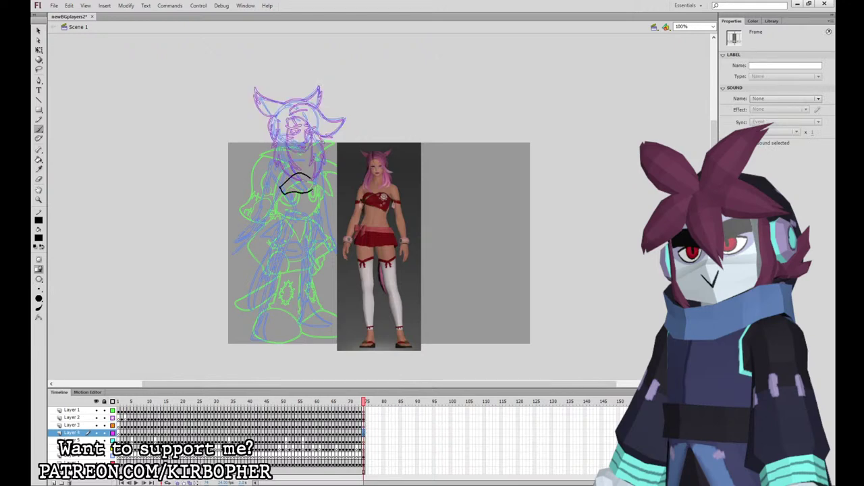
drag(313, 189, 312, 179)
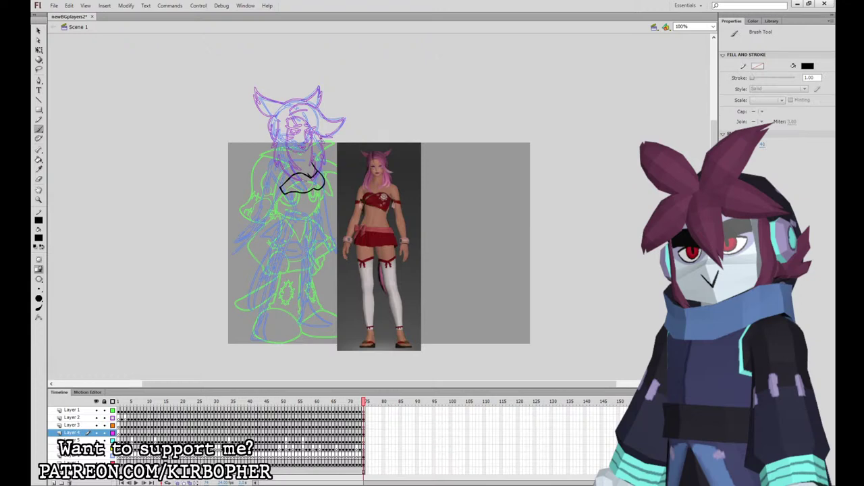
drag(305, 157, 284, 134)
drag(272, 177, 280, 187)
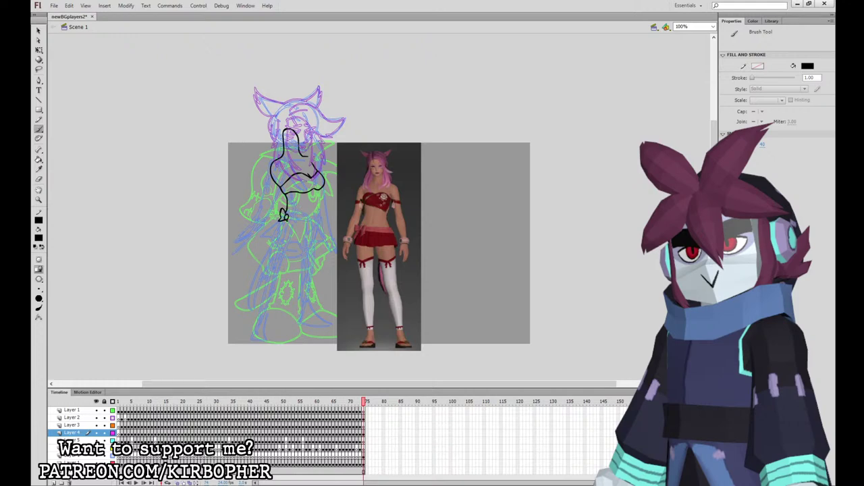
drag(284, 219, 282, 214)
drag(298, 217, 320, 216)
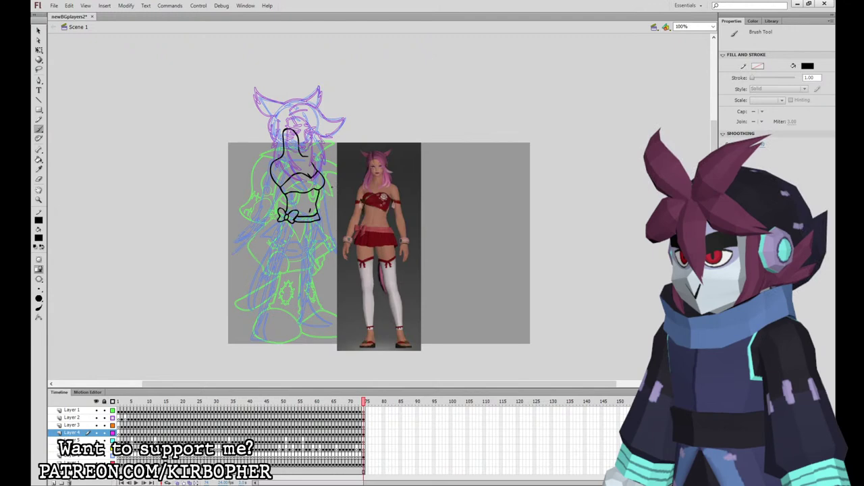
Ink the pleated skirt with its fold lines and both legs down to the feet in black.
mouse_move(261, 223)
mouse_down()
mouse_move(299, 248)
mouse_move(328, 243)
mouse_up()
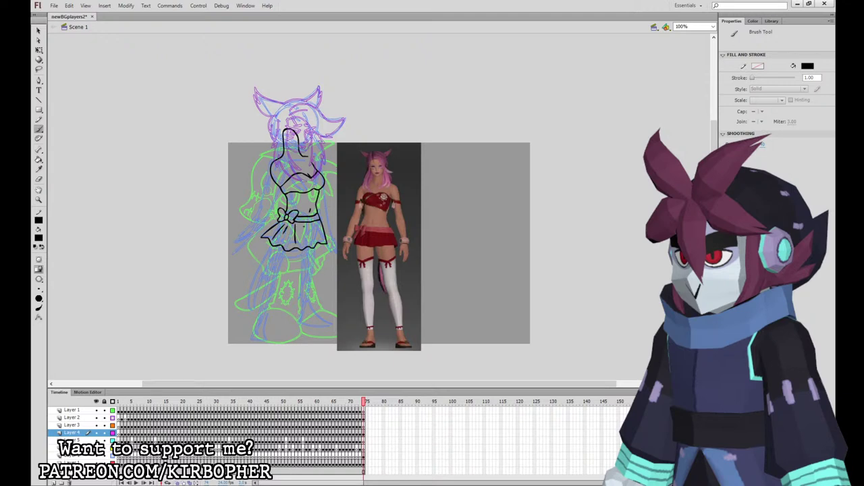
mouse_move(297, 226)
mouse_down()
mouse_move(297, 248)
mouse_move(307, 243)
mouse_up()
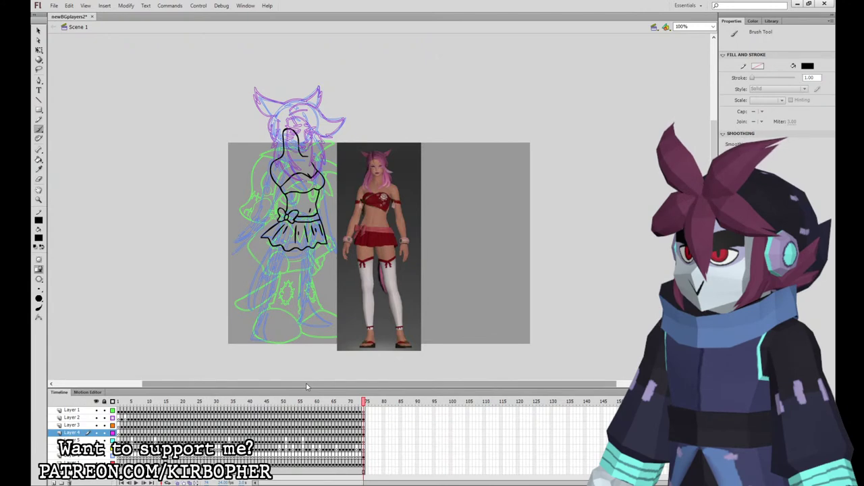
mouse_move(271, 245)
mouse_down()
mouse_move(250, 339)
mouse_move(292, 248)
mouse_move(302, 320)
mouse_move(331, 326)
mouse_move(314, 298)
mouse_move(316, 249)
mouse_up()
key(ctrl+z)
key(e)
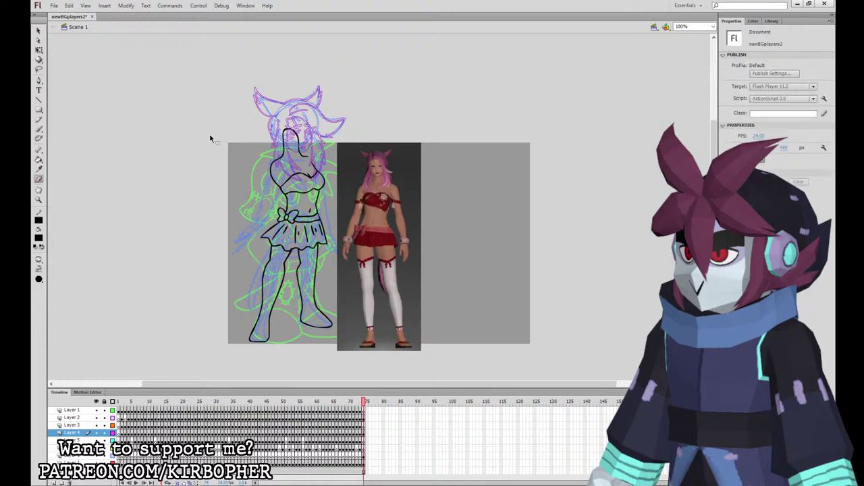
key(ctrl+=)
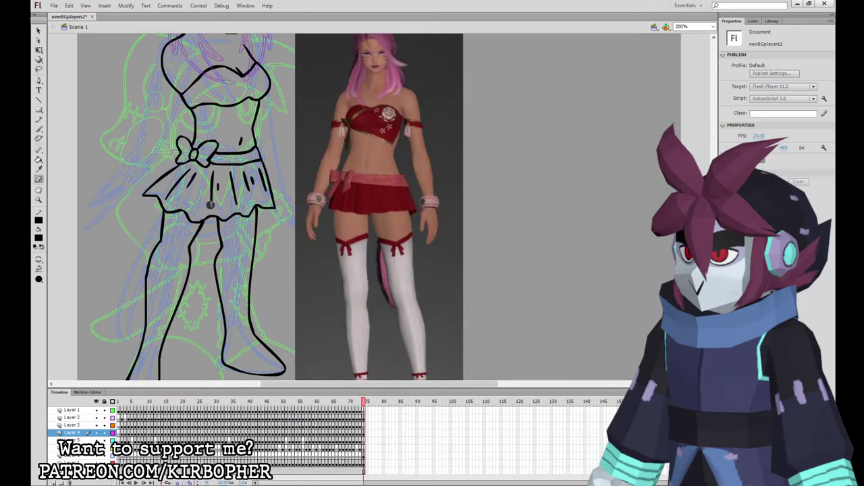
key(ctrl+minus)
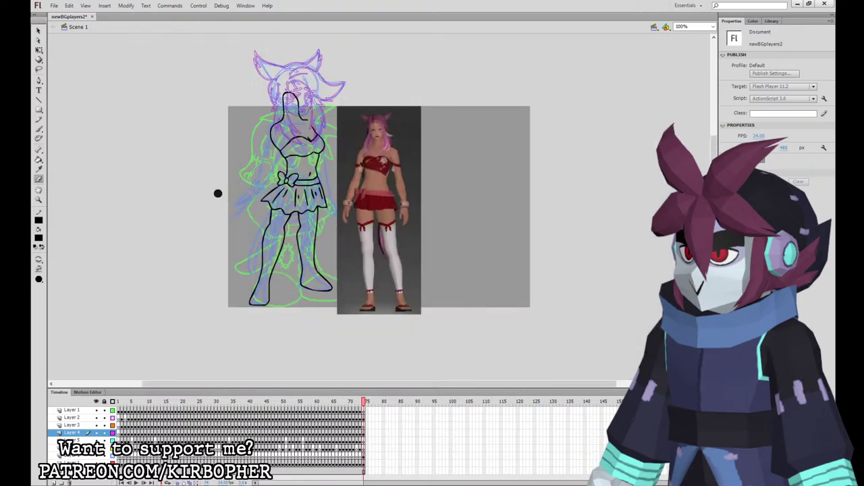
key(b)
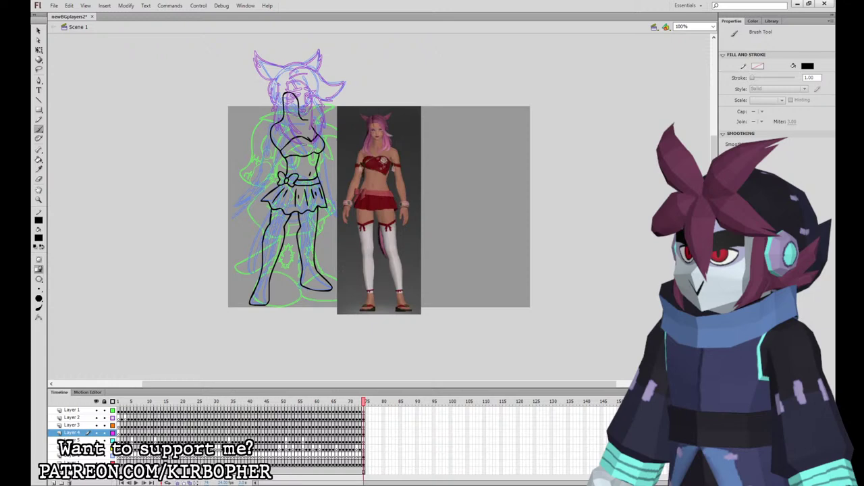
Ink the stocking ribbons, ankle ties and black-soled sandals on Layer 4, and nudge the head and body drawings slightly upward.
click(364, 435)
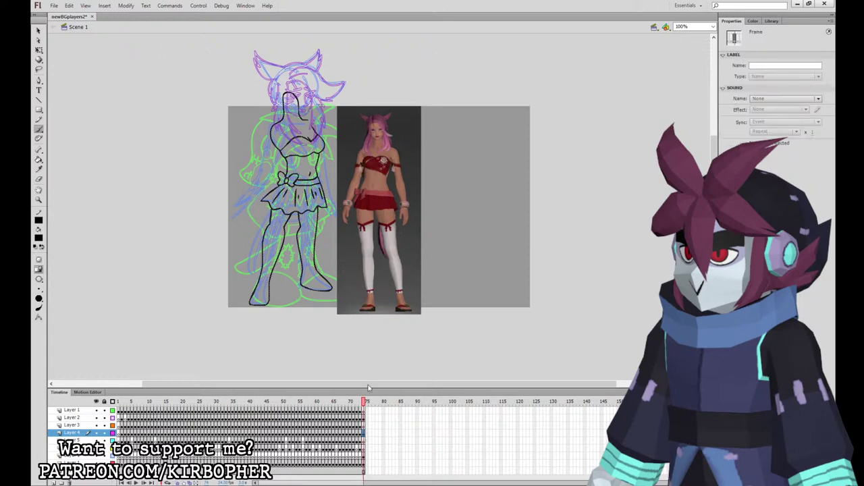
drag(271, 215, 288, 217)
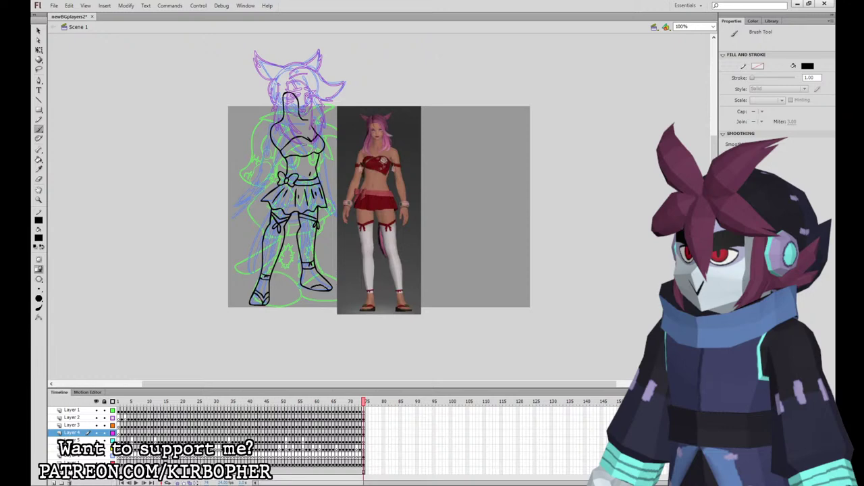
key(ctrl+z)
mouse_move(316, 288)
mouse_down()
mouse_move(330, 290)
mouse_move(318, 289)
mouse_up()
drag(249, 306, 332, 291)
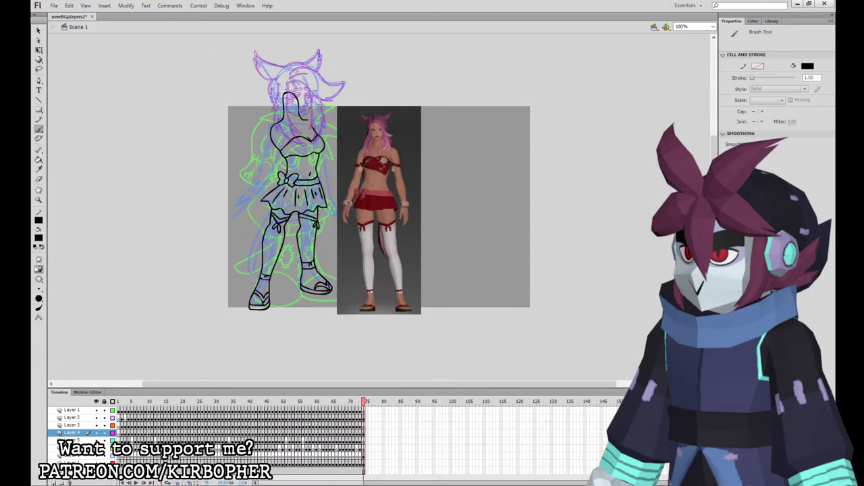
click(38, 160)
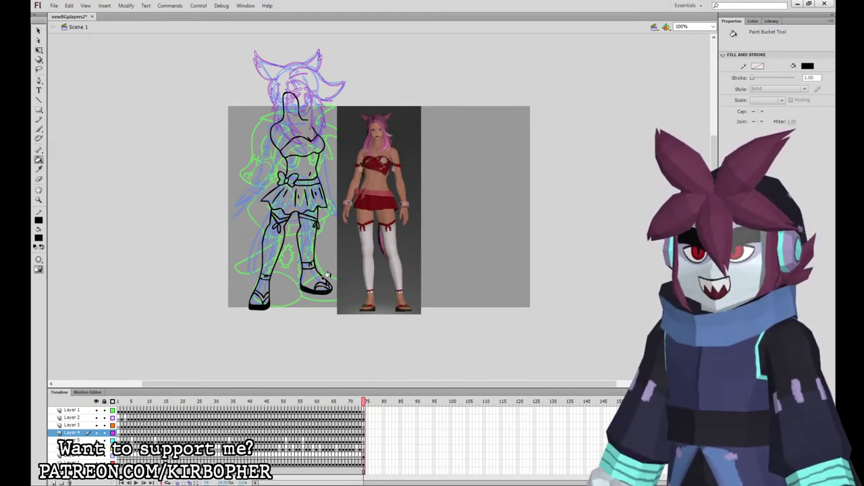
click(366, 420)
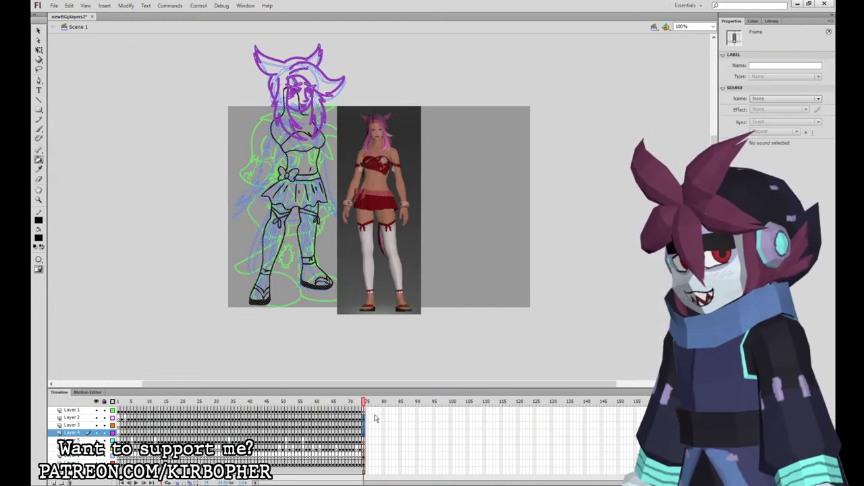
Ink the near arm on Layer 3 with its upper-arm band, wrist bracelet and spread hand in black.
click(71, 425)
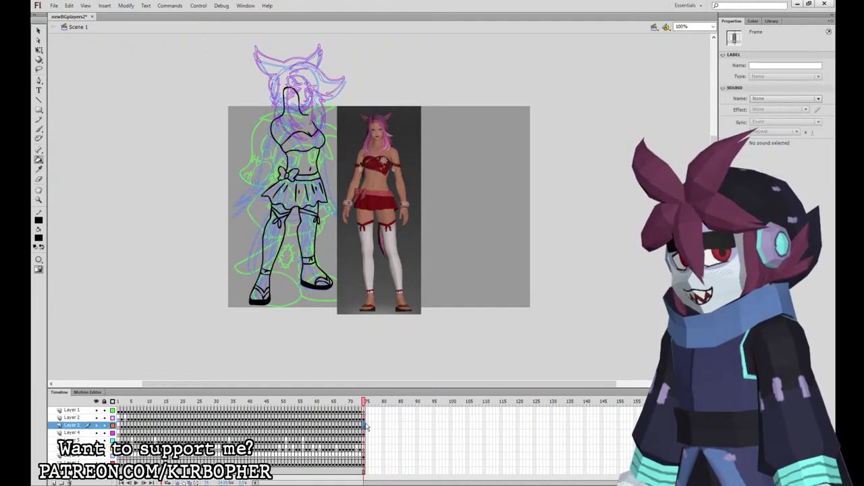
click(40, 128)
drag(259, 177, 265, 186)
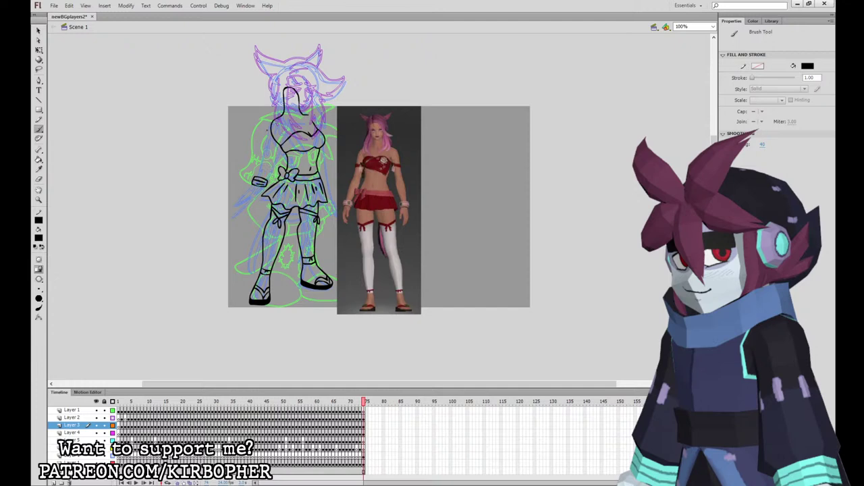
drag(276, 121, 267, 131)
key(ctrl+z)
mouse_move(267, 122)
mouse_down()
mouse_move(262, 157)
mouse_move(275, 159)
mouse_move(282, 136)
mouse_up()
mouse_move(256, 193)
mouse_down()
mouse_move(241, 201)
mouse_move(264, 199)
mouse_up()
mouse_move(263, 192)
mouse_down()
mouse_move(241, 202)
mouse_move(264, 198)
mouse_move(237, 201)
mouse_up()
key(ctrl+z)
key(ctrl+z)
key(ctrl+z)
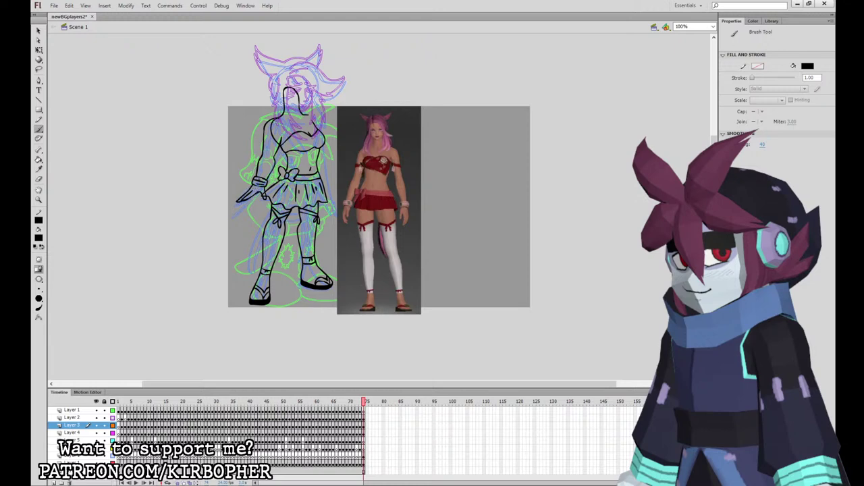
drag(379, 205, 376, 250)
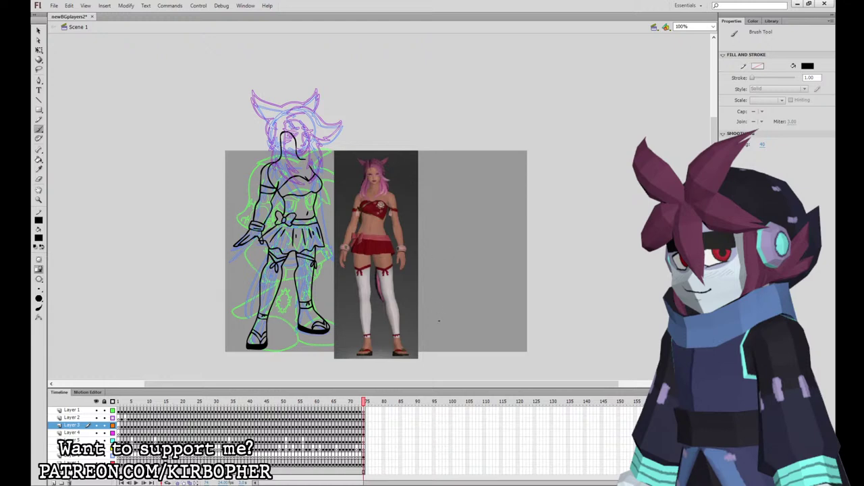
Ink the long tail behind the body on the sixth layer and fill it with pink sampled from the drawn hair.
click(365, 439)
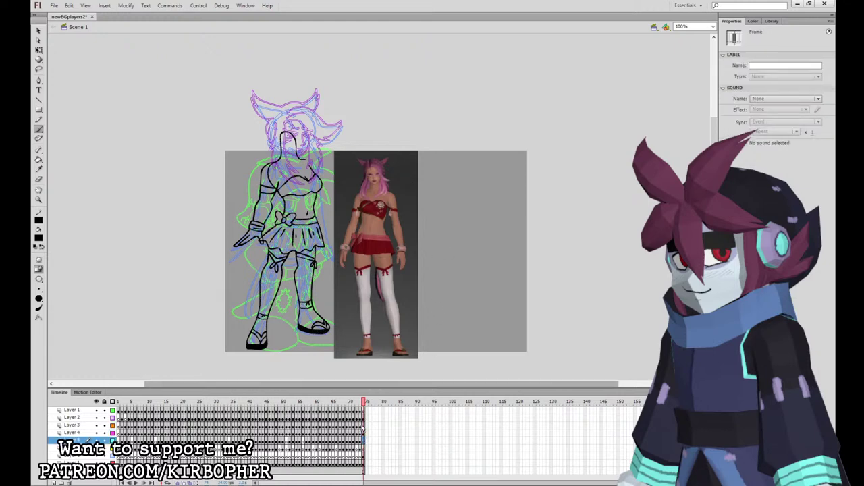
click(365, 448)
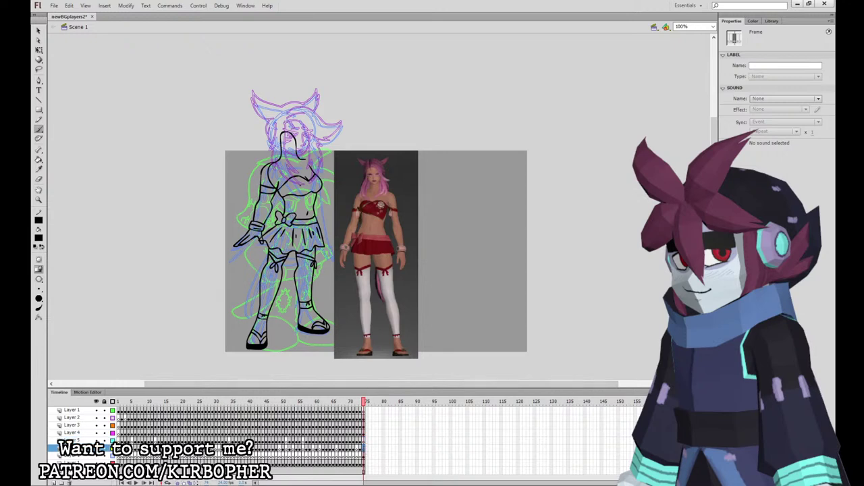
mouse_move(274, 233)
mouse_down()
mouse_move(252, 262)
mouse_move(245, 307)
mouse_move(285, 225)
mouse_up()
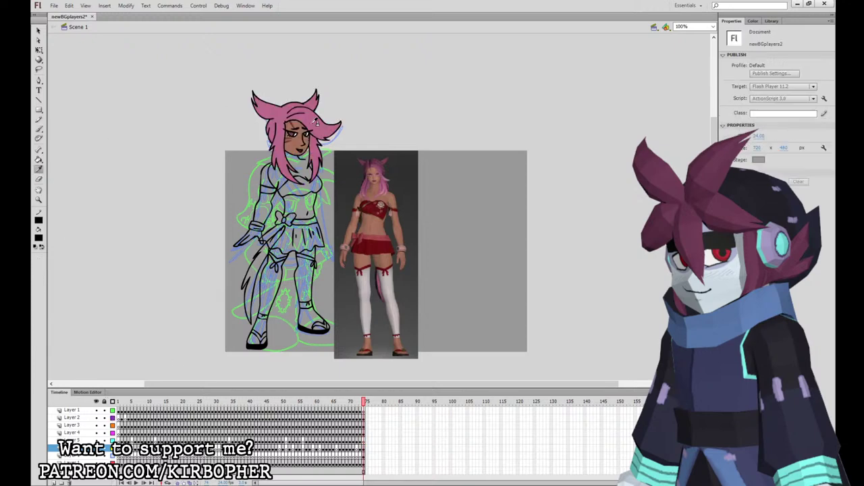
click(315, 121)
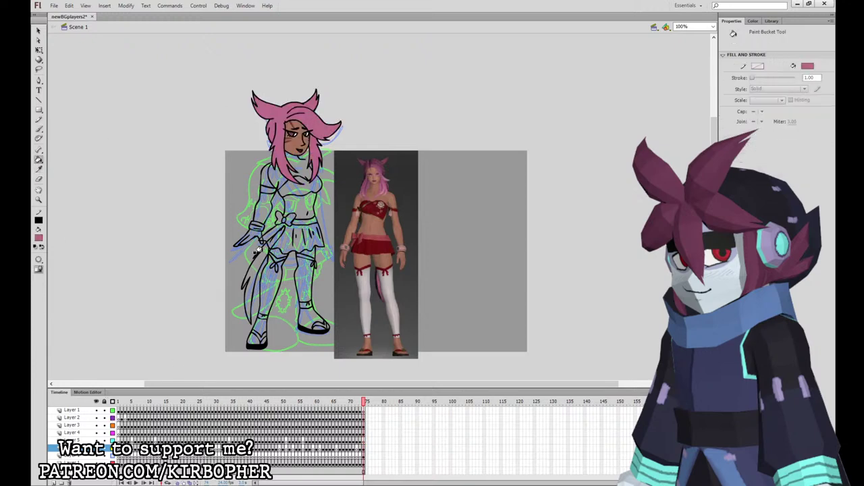
click(265, 235)
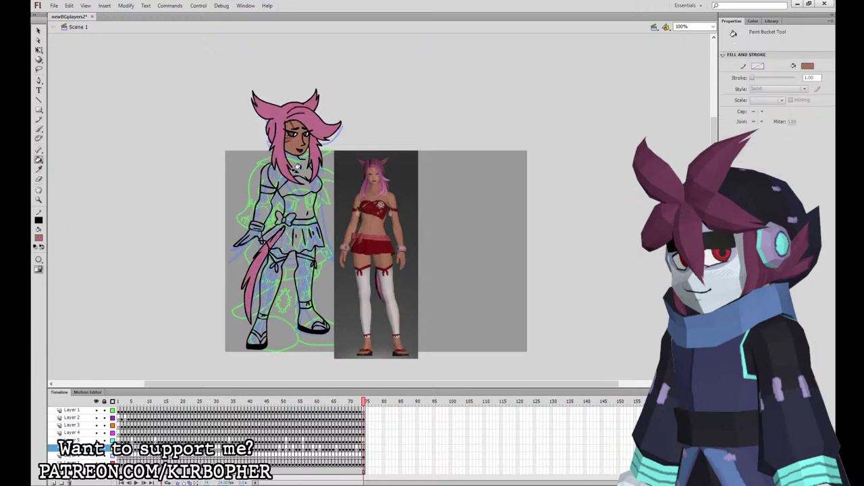
Fill the midriff, forearm, hand, thighs and feet with the brown skin colour.
click(299, 197)
click(263, 204)
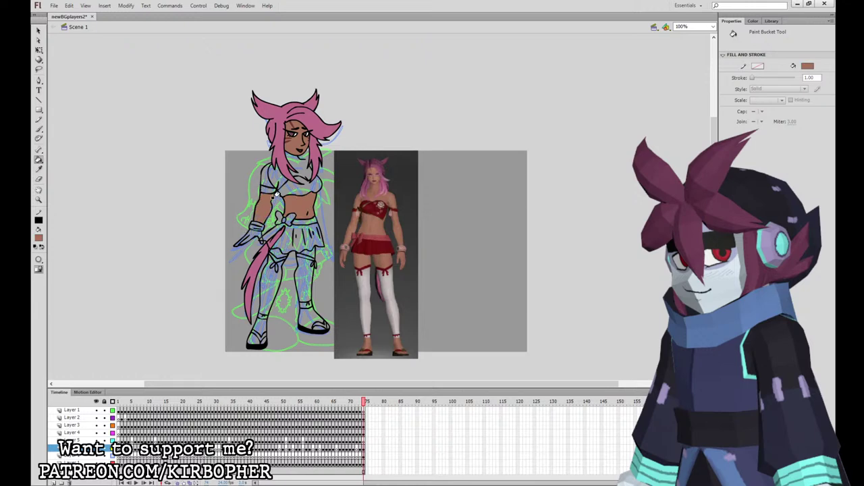
click(254, 234)
click(282, 252)
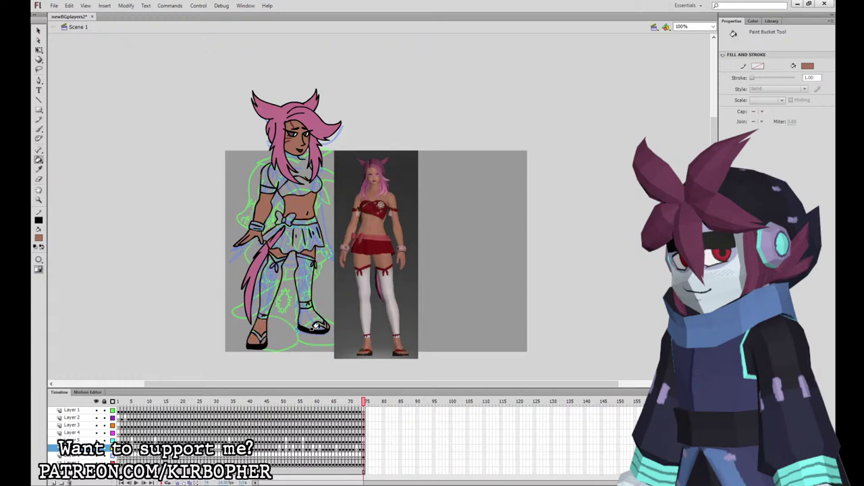
Show the head on Layer 2 as outlines, close the shoulder gap on Layer 3 and fill the upper arm with skin colour.
click(39, 129)
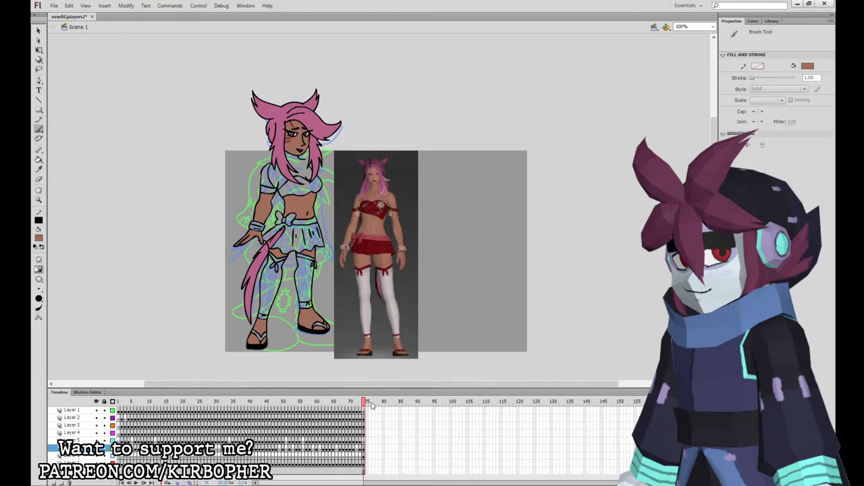
click(363, 426)
click(113, 418)
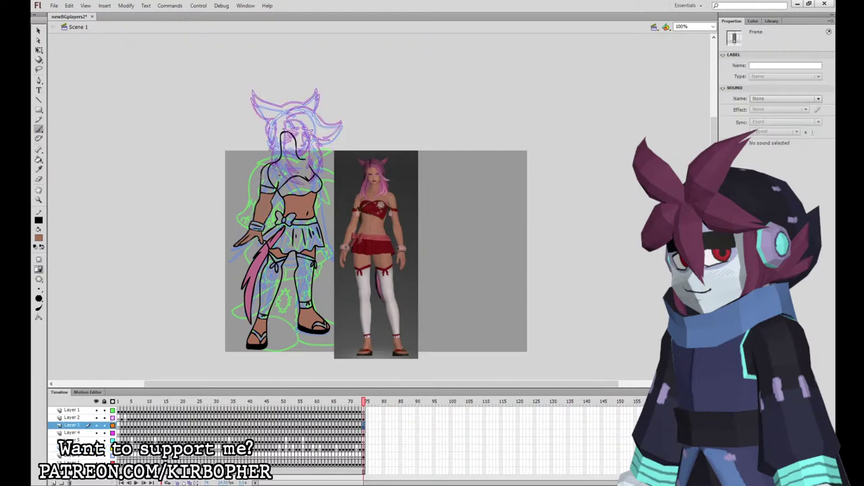
drag(278, 168, 277, 184)
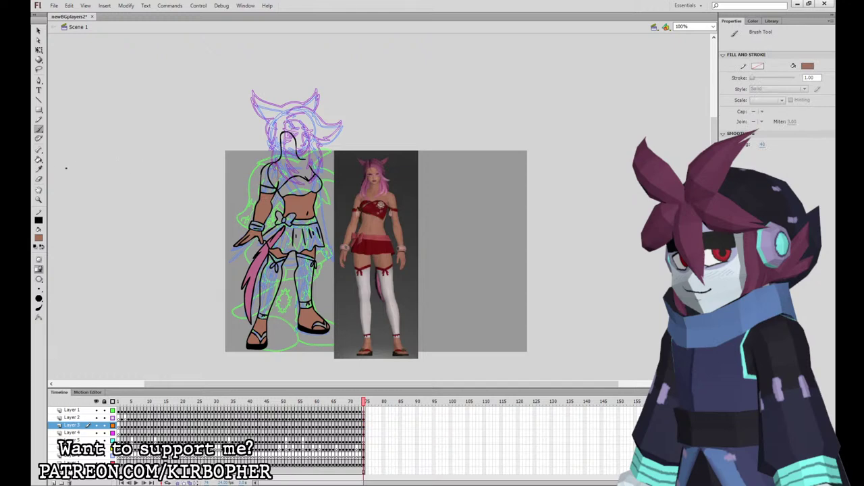
click(38, 160)
click(265, 178)
Fill the neck and chest on Layer 4 with skin colour and display the head on Layer 2 in full colour again.
click(39, 128)
click(364, 433)
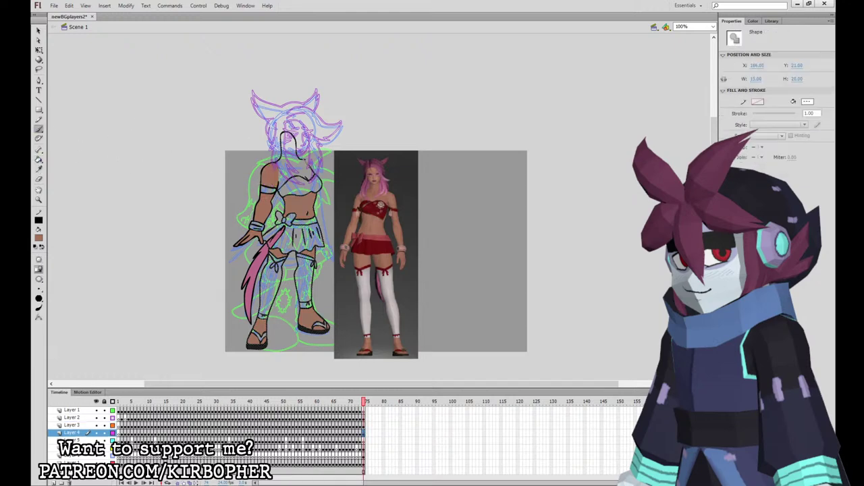
key(k)
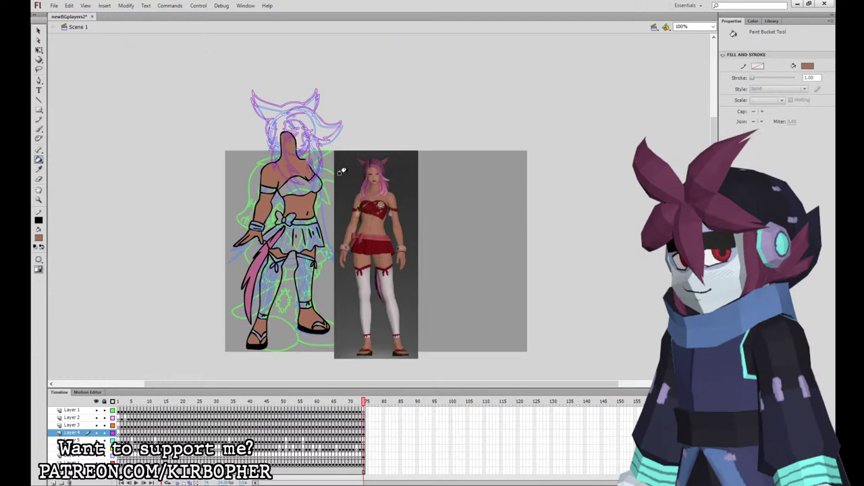
click(112, 418)
Fill the skirt, cropped top and upper-arm band with dark red sampled from the reference image's skirt.
click(39, 169)
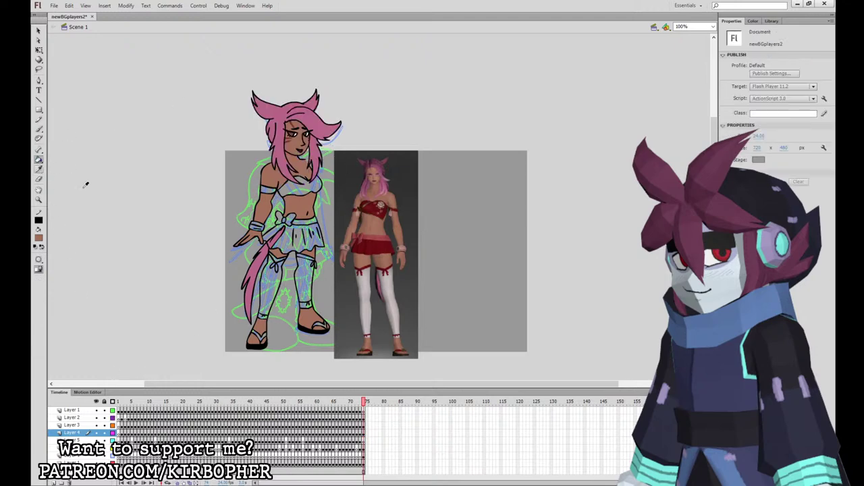
click(375, 247)
click(295, 236)
click(304, 196)
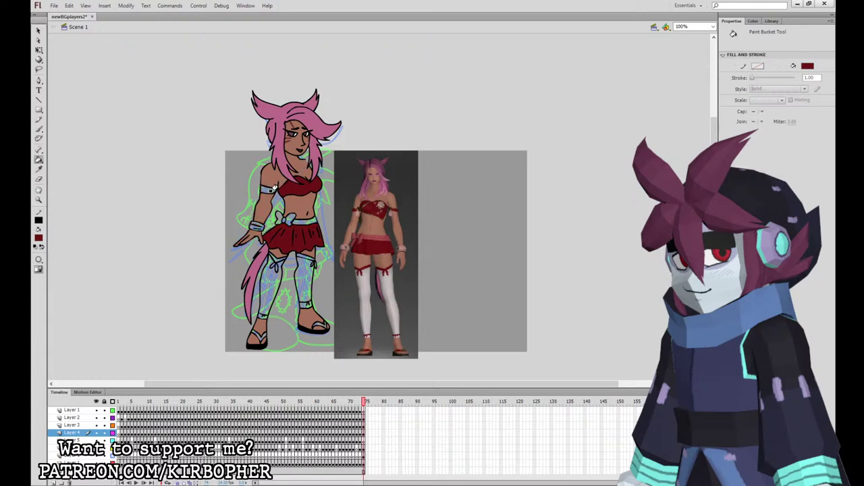
click(268, 188)
Fill the belt and side bow with the lighter red sampled from the reference image's waistband.
click(38, 168)
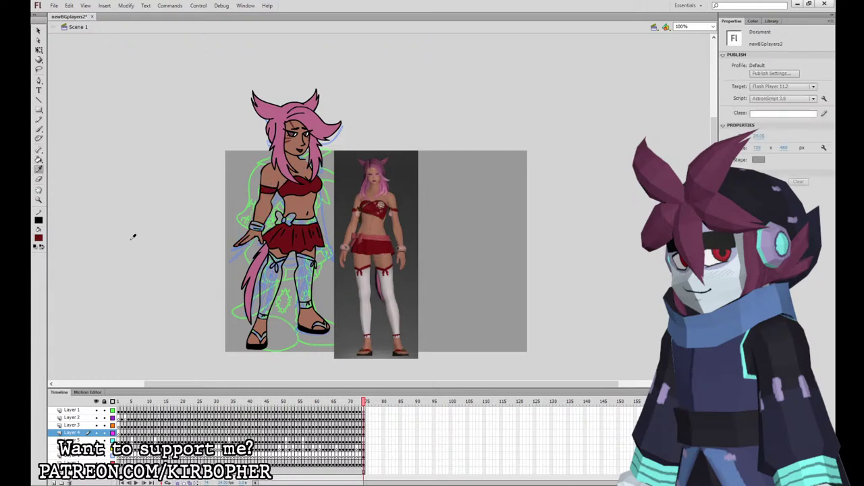
click(375, 236)
click(289, 218)
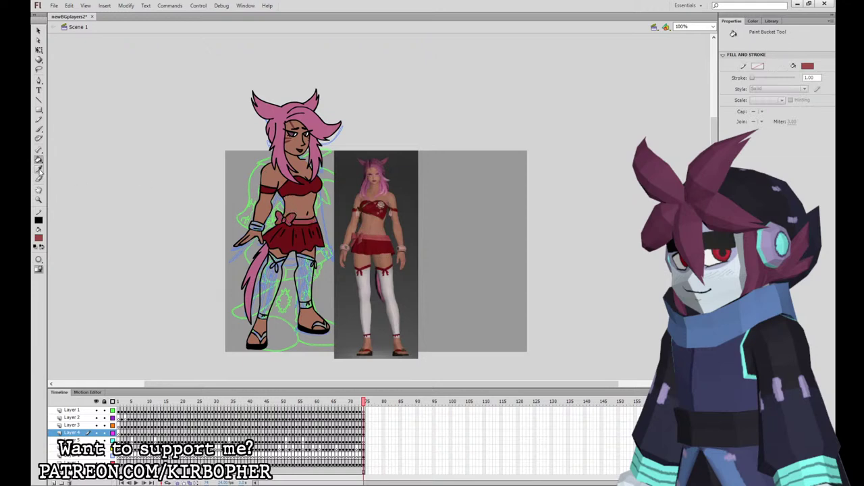
Fill the stockings with white and the wristbands with pale pink, using colours sampled from the reference image.
click(39, 169)
click(364, 233)
click(38, 169)
click(370, 280)
click(271, 280)
click(297, 270)
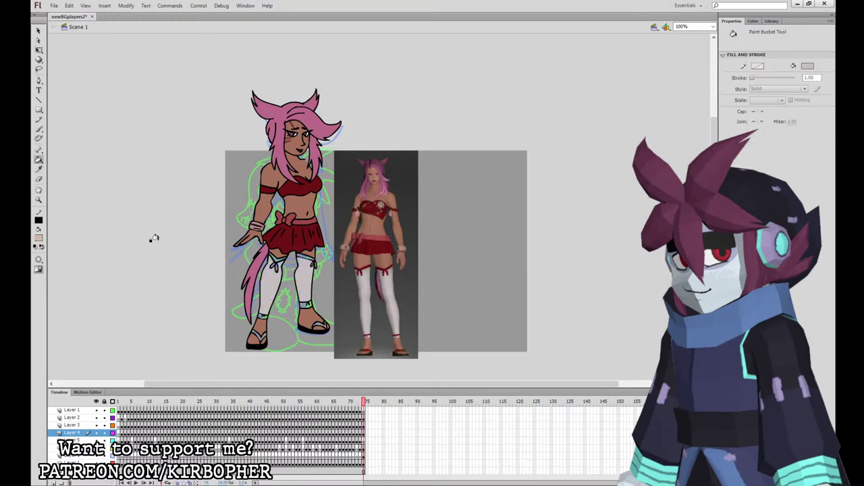
Undo the stray pale fill on the outlines and fill the stocking ribbons and sandal straps with dark red.
click(265, 314)
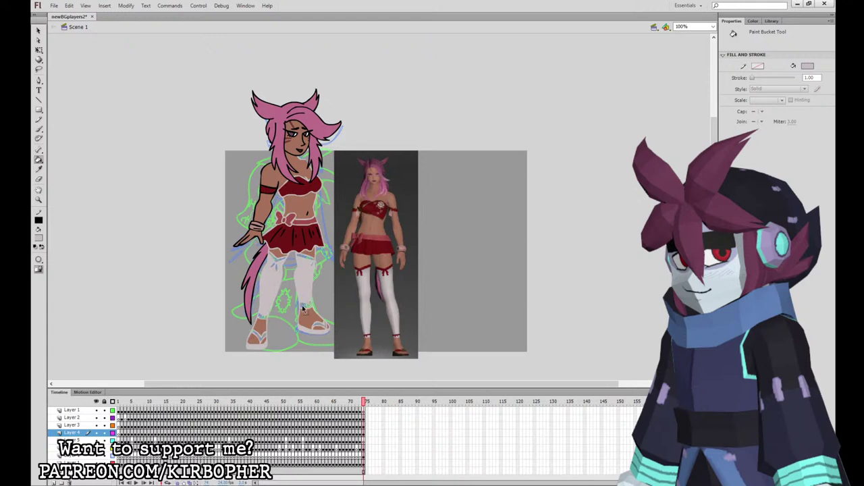
key(ctrl+z)
click(38, 168)
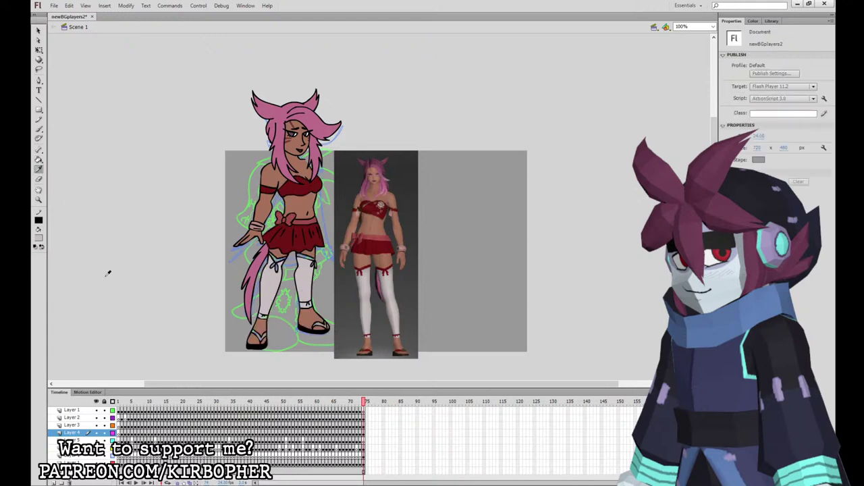
click(303, 257)
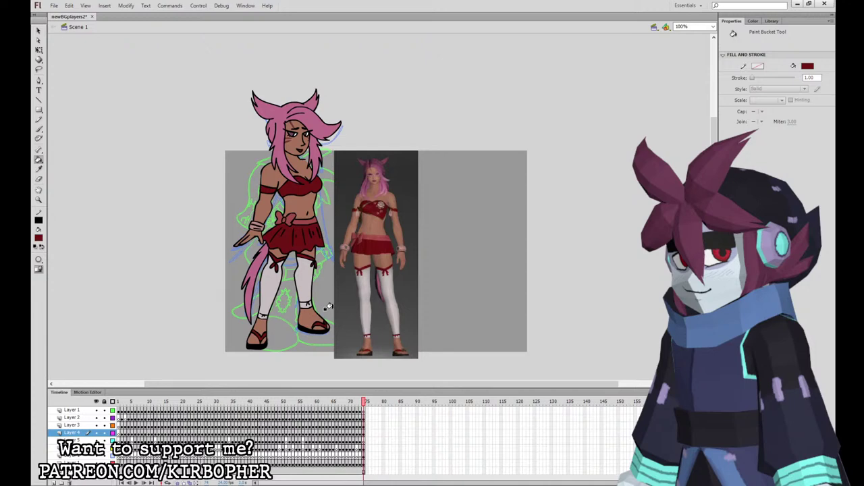
click(366, 433)
click(366, 439)
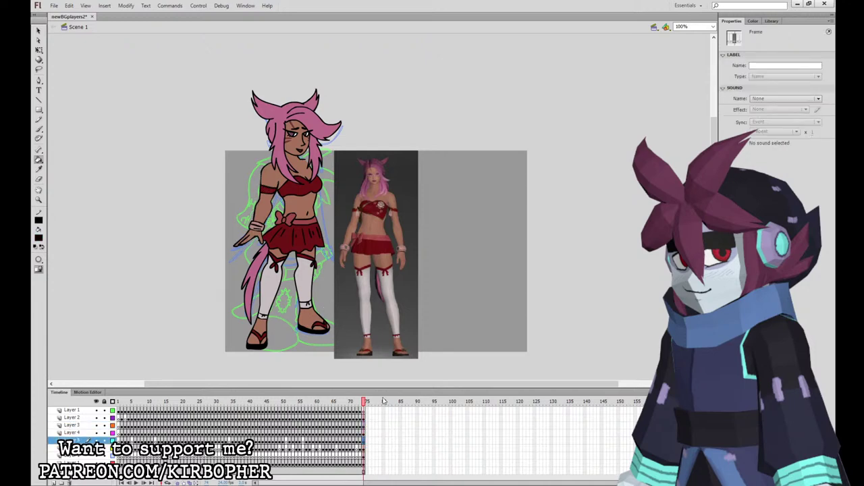
key(ctrl+v)
click(126, 6)
mouse_move(157, 110)
click(293, 197)
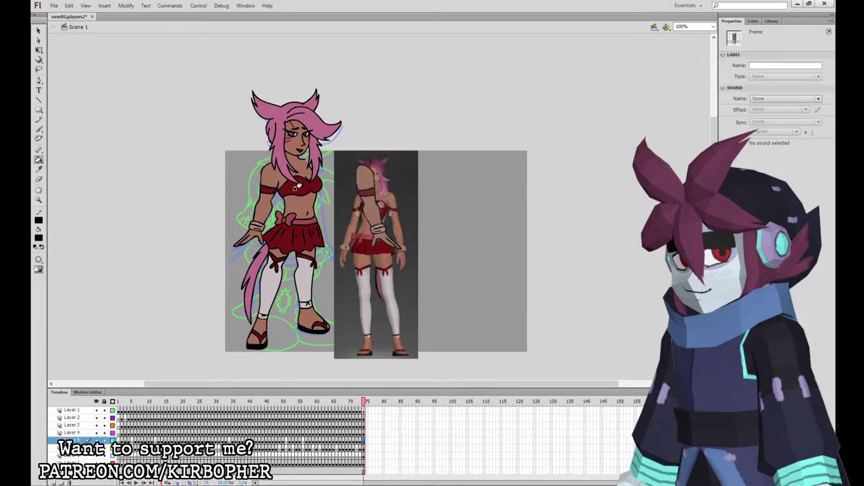
click(39, 50)
key(ctrl+x)
Convert the head on Layer 2, the arm on Layer 3 and the body on Layer 4 into separate symbols.
click(365, 417)
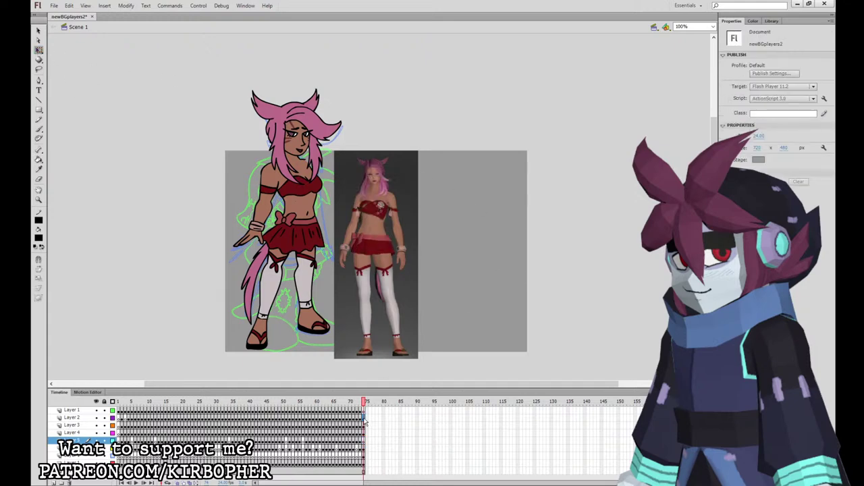
click(363, 418)
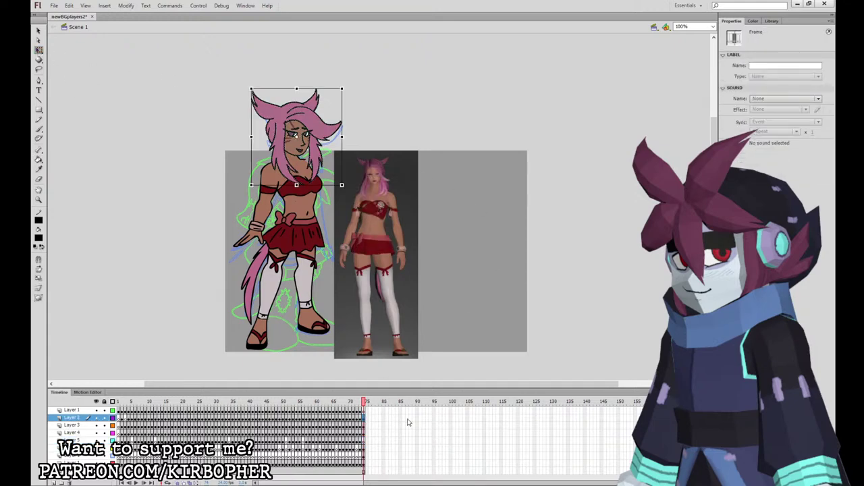
click(772, 21)
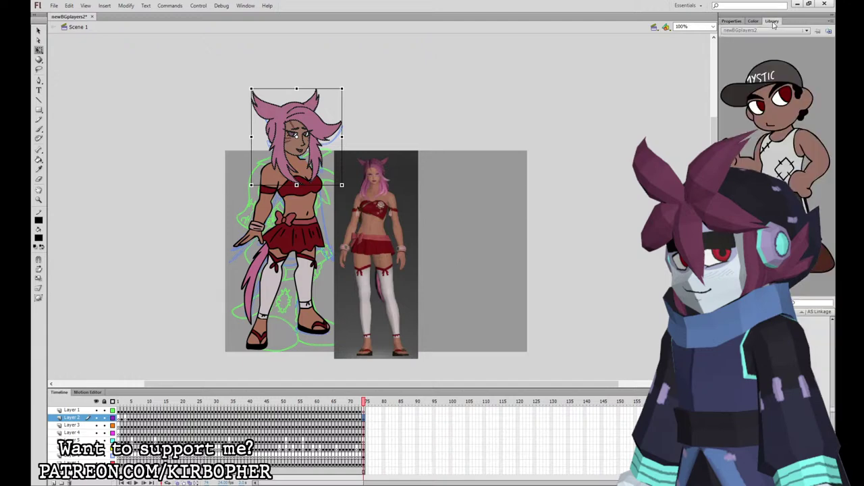
click(753, 365)
click(363, 411)
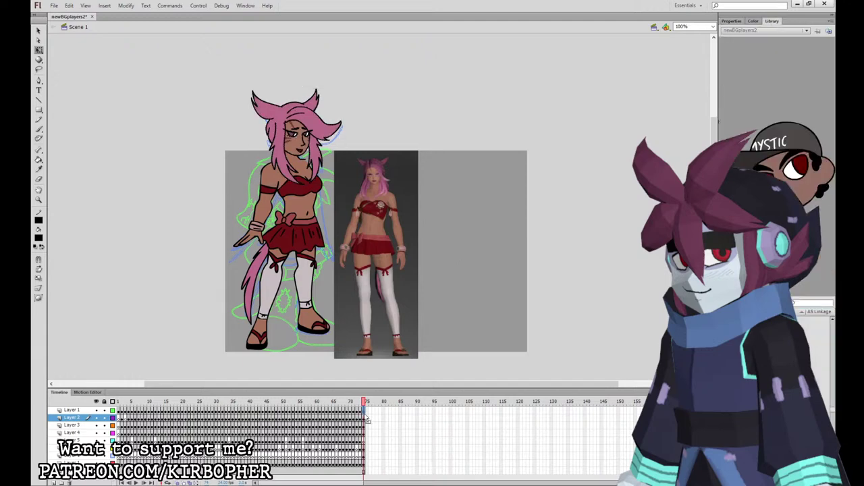
click(363, 418)
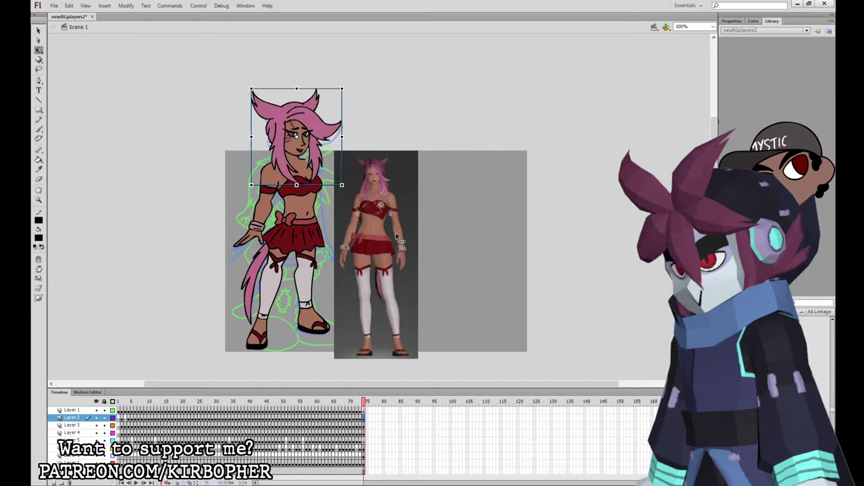
click(365, 424)
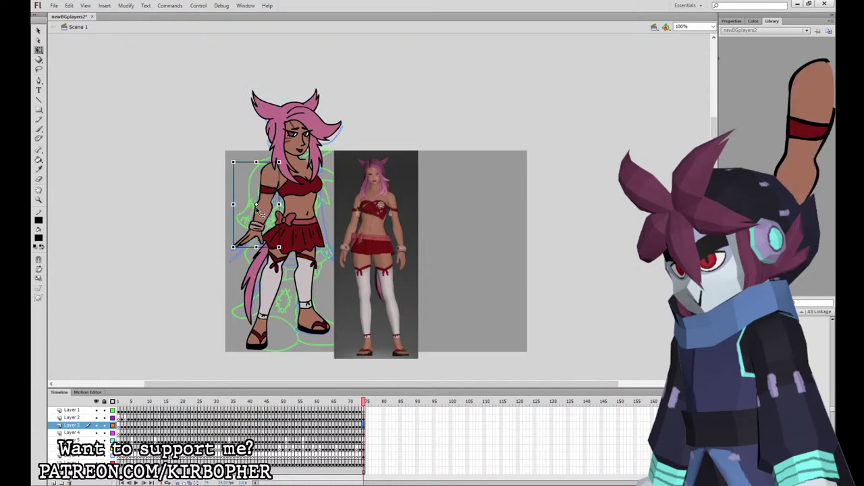
click(365, 433)
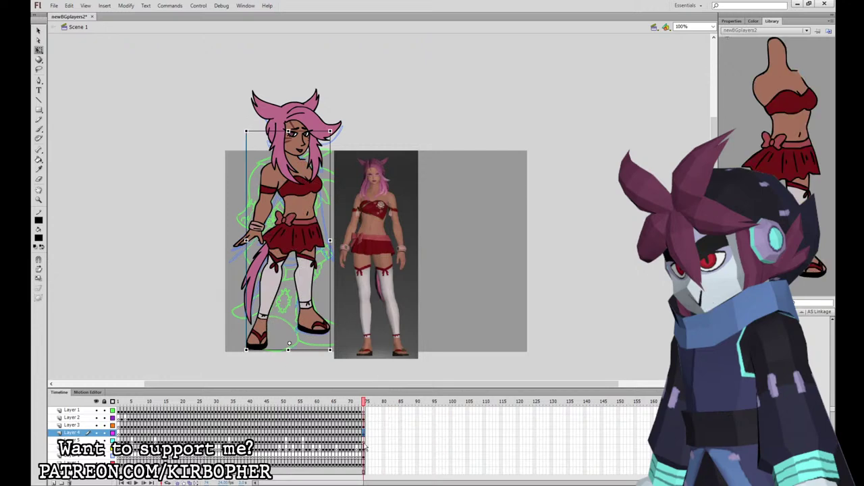
Place a horizontally flipped copy of the arm on Layer 5 at the opposite shoulder, rotated slightly outward.
click(365, 440)
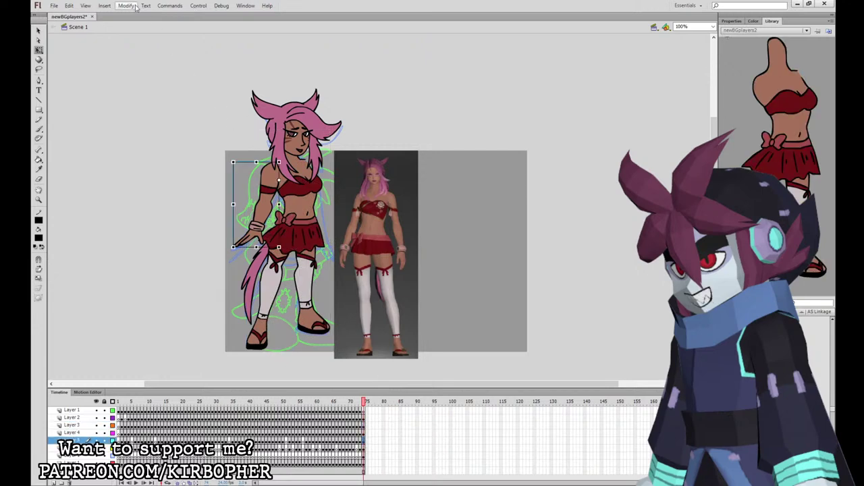
click(285, 201)
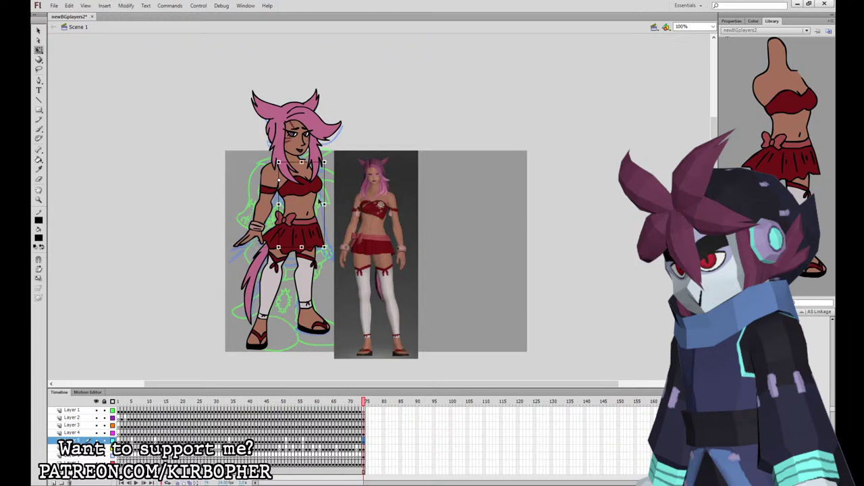
key(Right)
key(Right)
key(Right)
key(Right)
key(Right)
key(Right)
key(Right)
key(Right)
key(Right)
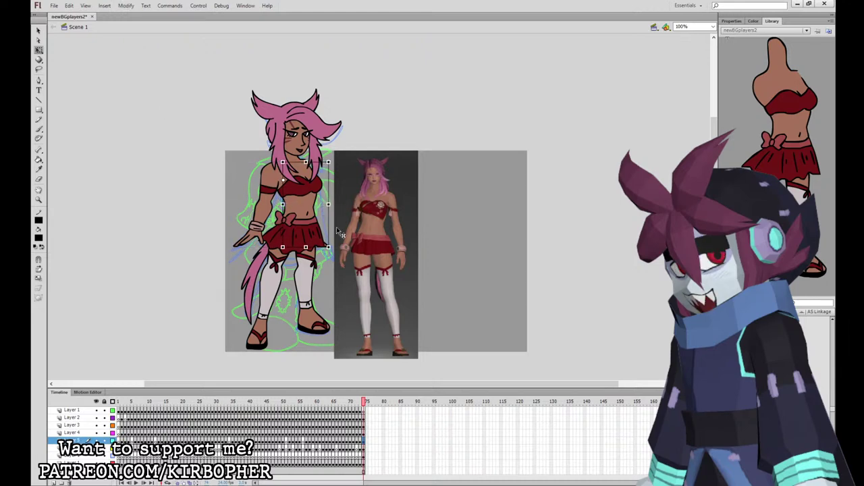
key(Right)
key(Right)
key(Right)
key(Right)
key(Right)
key(Right)
key(Right)
key(Right)
key(Right)
key(Right)
key(Right)
key(Right)
key(Right)
key(Right)
key(Right)
key(Right)
key(Right)
key(Right)
key(Right)
key(Right)
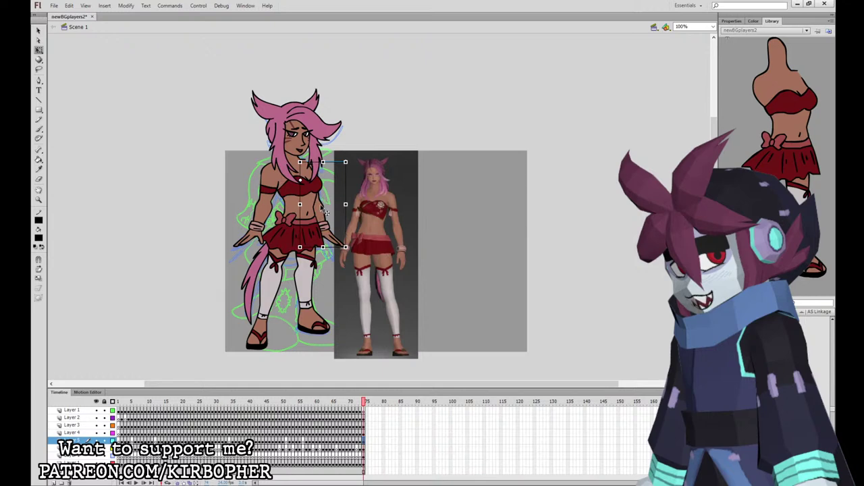
key(Right)
key(Right)
key(Right)
key(Up)
key(Up)
key(Up)
key(Up)
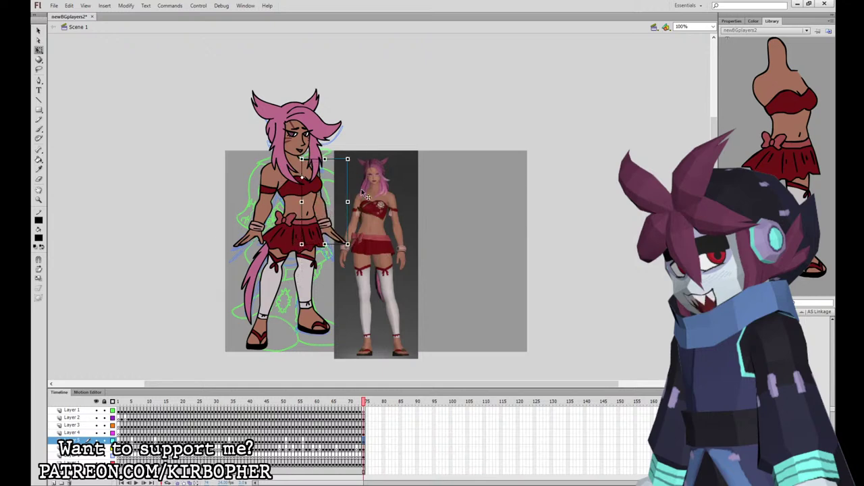
drag(352, 249, 355, 243)
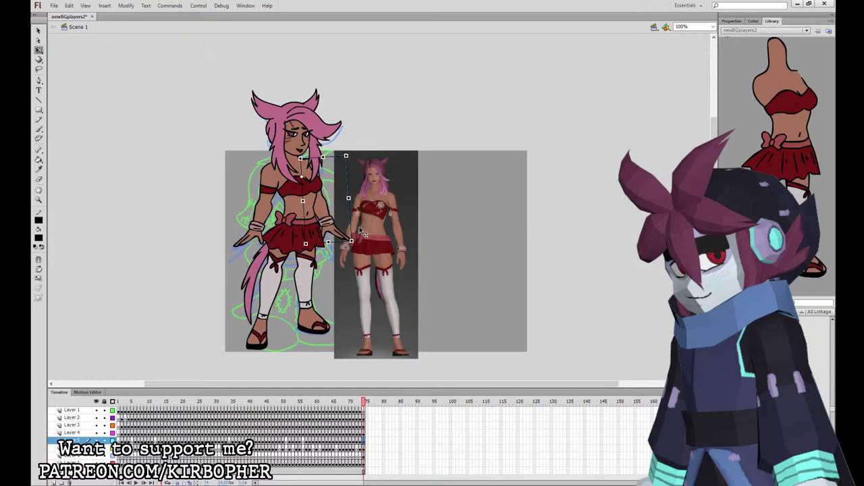
Convert the tail into a symbol and move the character's body-part frames from the scene into the symbol 0backer168_game_SPRITE.
click(367, 447)
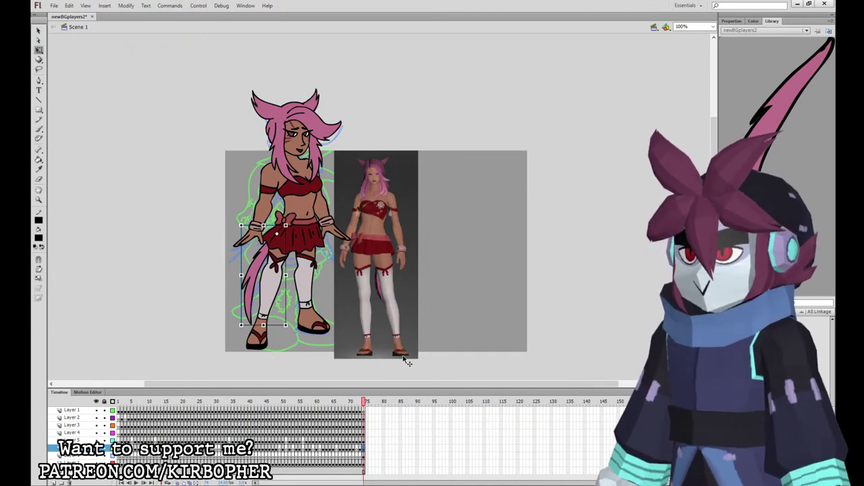
mouse_move(363, 419)
mouse_down()
mouse_move(364, 449)
mouse_move(364, 424)
mouse_up()
click(364, 455)
key(Delete)
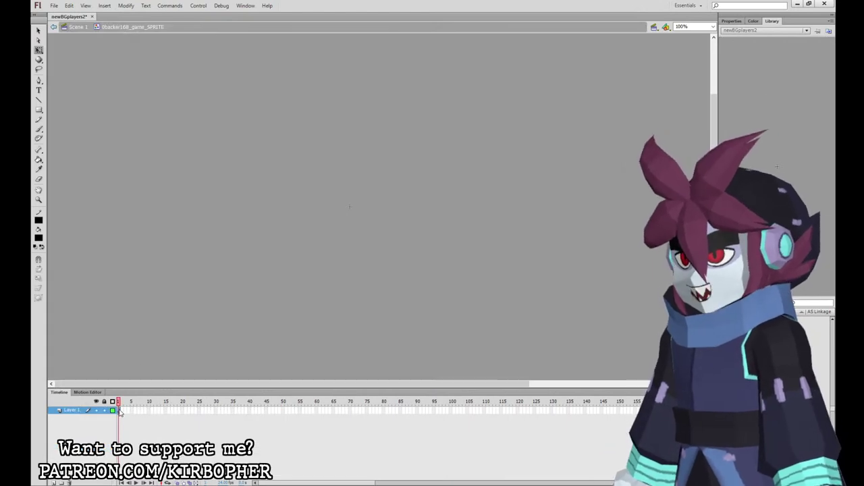
key(ctrl+alt+v)
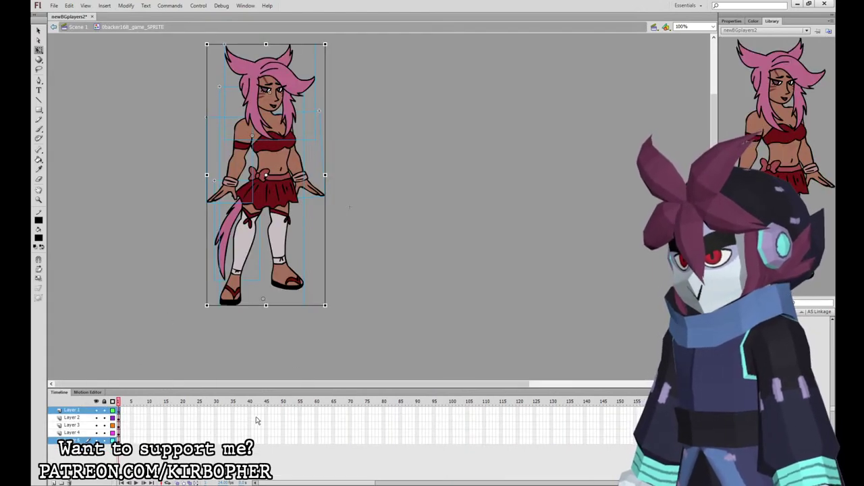
Add keyframes at frames 41 and 21 on all layers of the sprite symbol.
drag(253, 410, 253, 440)
key(F6)
drag(187, 411, 187, 441)
key(F6)
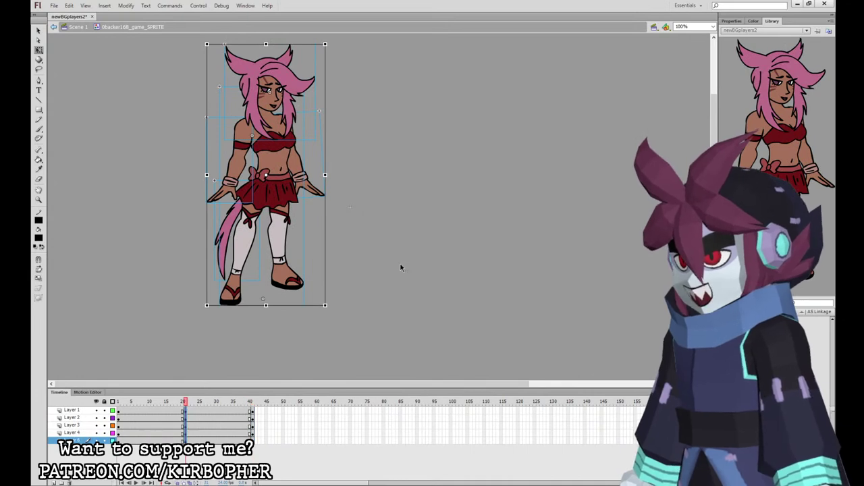
At frame 21, lean the body slightly to the right and rotate both arms slightly outward.
click(283, 187)
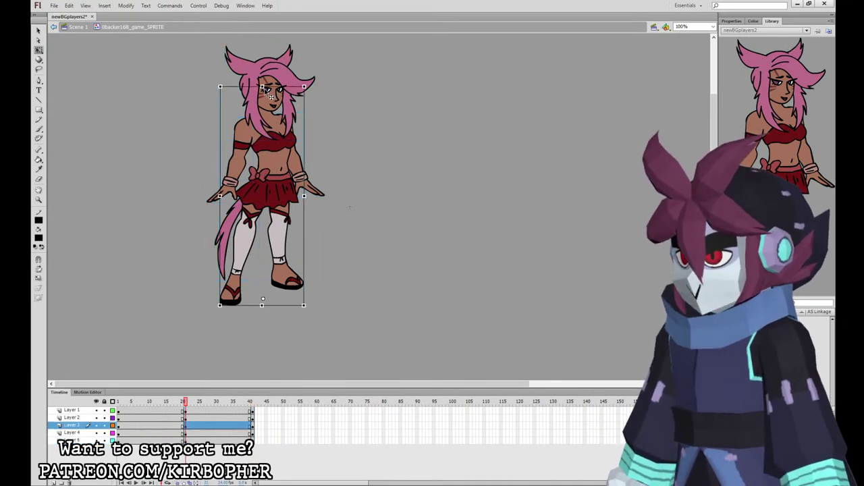
drag(271, 87, 273, 86)
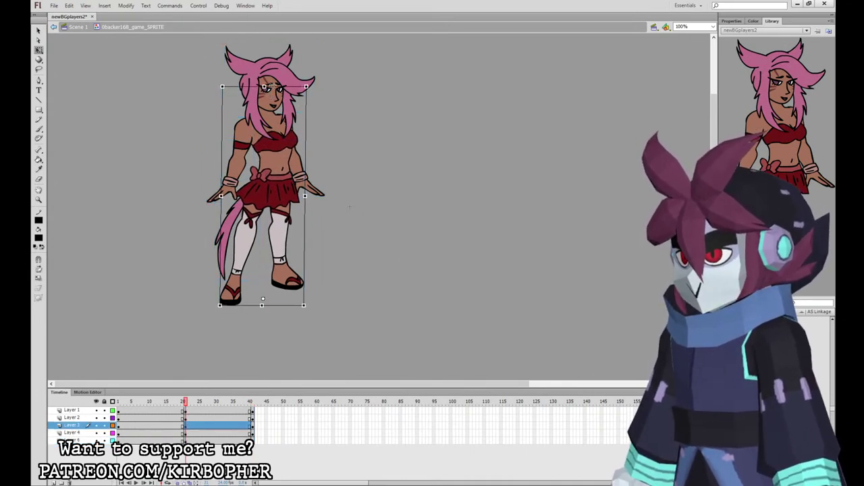
click(246, 134)
drag(259, 204, 254, 205)
click(309, 186)
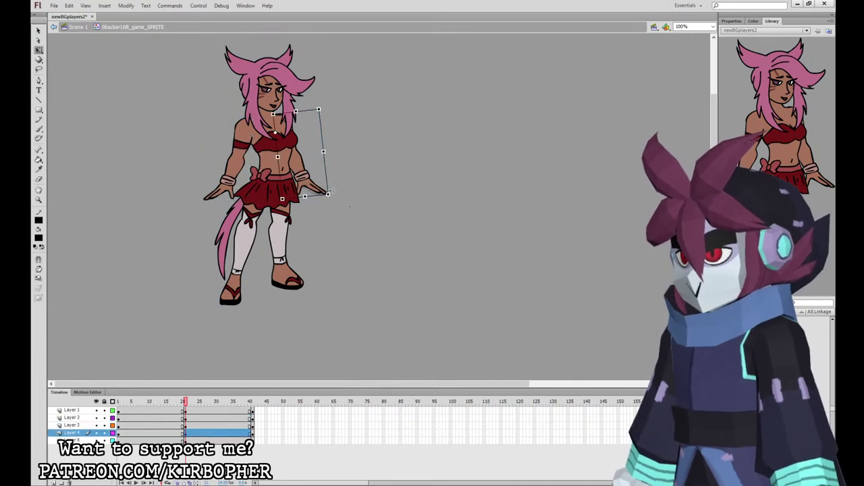
Rotate the head slightly clockwise and swing the tail slightly outward at frame 21.
click(307, 73)
drag(319, 41, 321, 44)
click(238, 214)
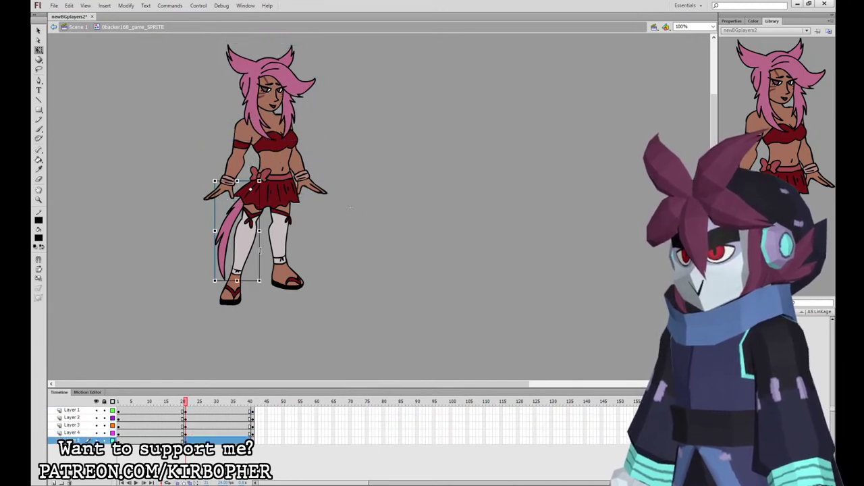
drag(263, 284, 260, 284)
Nudge the head and both arms slightly to the right at frame 21 so they line up with the leaning body.
drag(191, 43, 335, 148)
shift+click(287, 186)
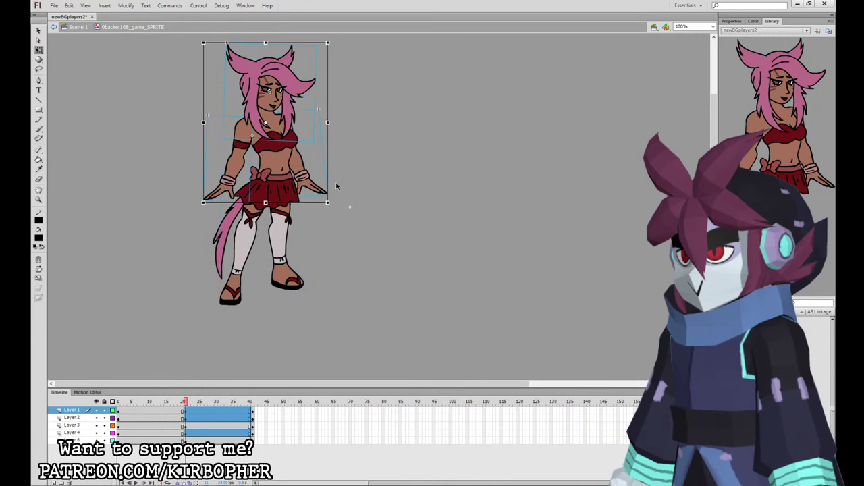
key(Right)
key(Right)
key(Right)
drag(184, 403, 186, 403)
click(217, 335)
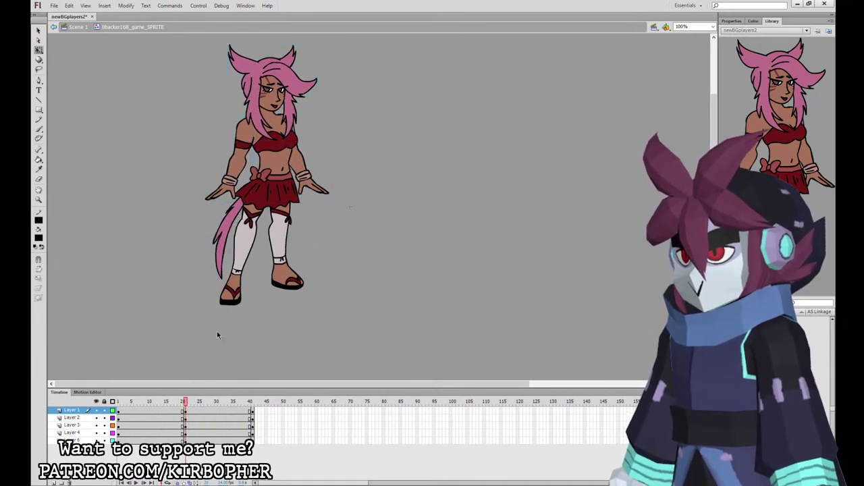
click(295, 116)
click(306, 163)
shift+click(255, 165)
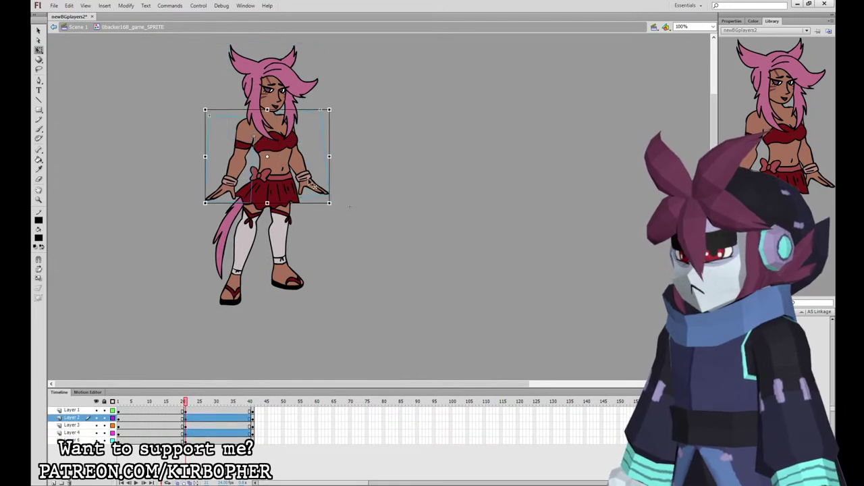
drag(187, 406, 185, 407)
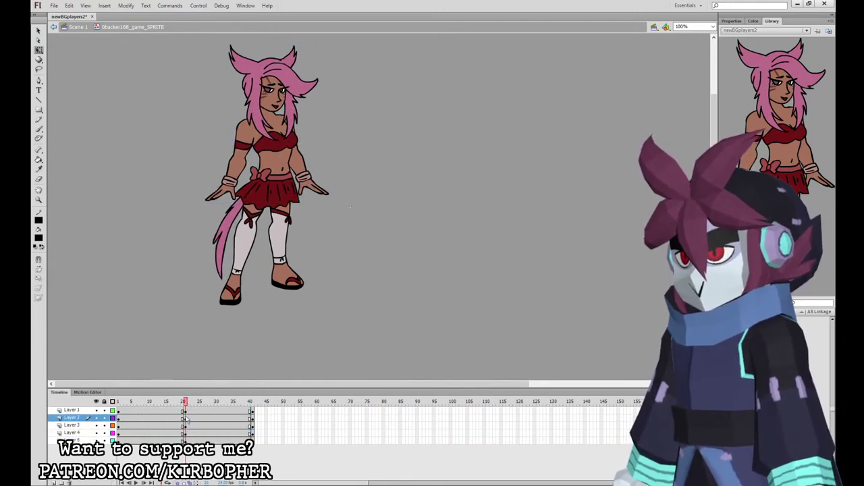
Create classic tweens between the keyframes on all layers and add keyframes at frames 31 and 11.
drag(181, 440, 218, 441)
click(250, 225)
key(F6)
drag(152, 411, 153, 441)
key(Return)
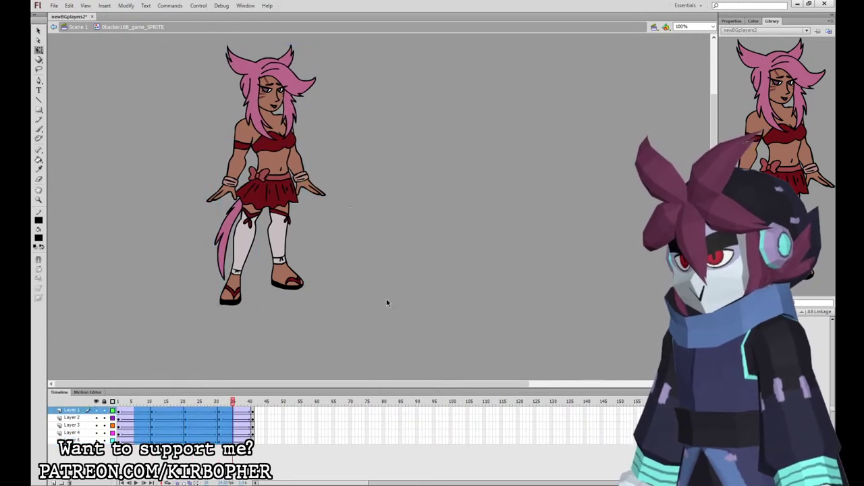
Set the ease of the selected tweens to -100.
click(731, 21)
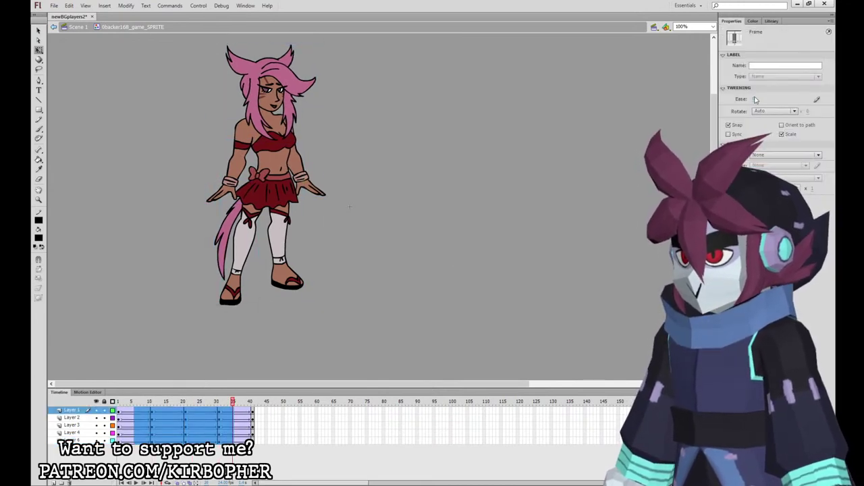
click(756, 100)
text(-100)
key(Return)
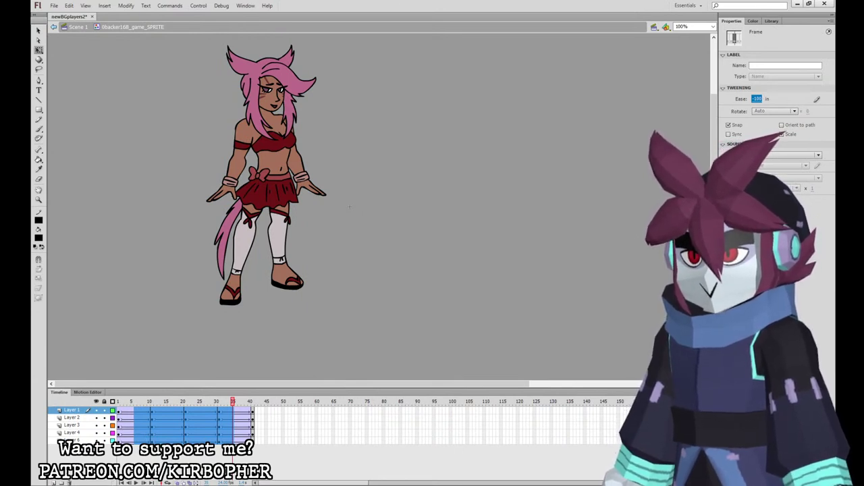
click(294, 425)
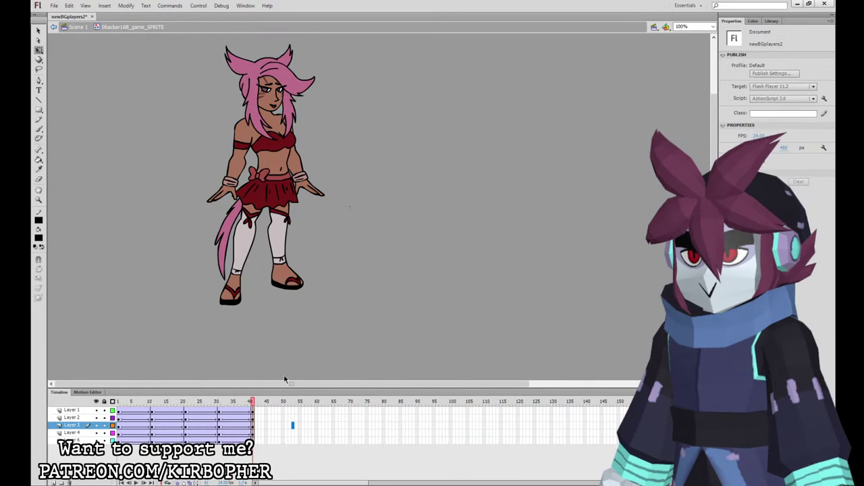
Set the ease to 100 out for the tweens at frames 31–41 and 11–21 on all layers and preview the animation.
drag(234, 411, 236, 440)
click(757, 99)
text(-100)
key(Return)
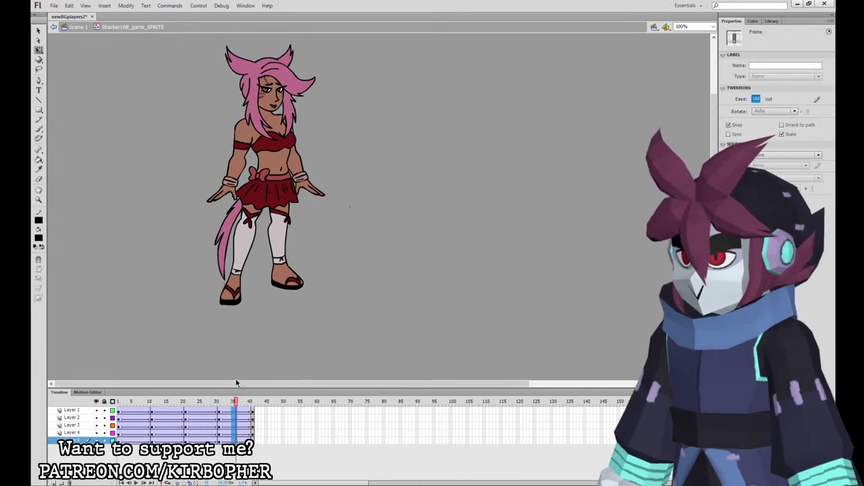
drag(166, 411, 172, 441)
drag(808, 65, 819, 66)
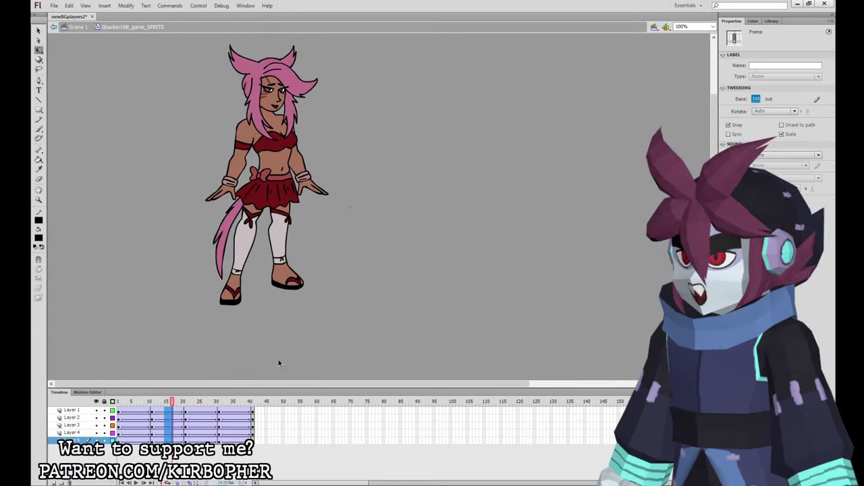
drag(161, 403, 101, 403)
key(Return)
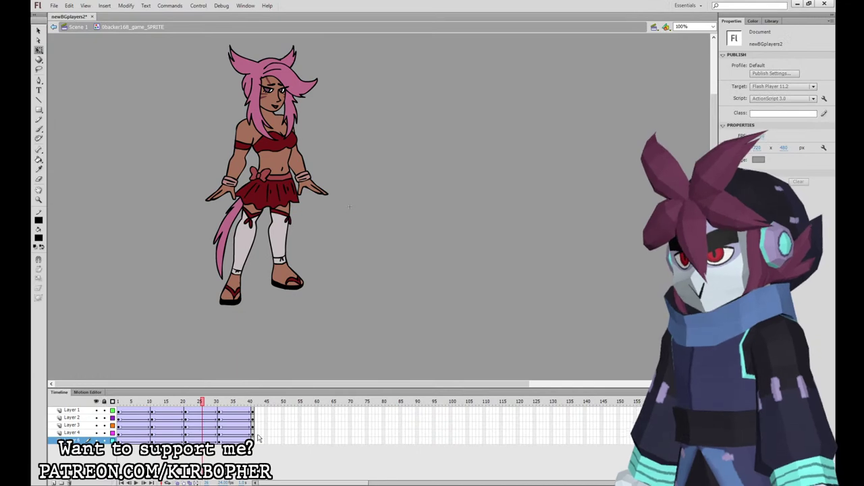
Convert all tweened frames on every layer into individual keyframes.
drag(250, 439, 128, 441)
key(shift+F6)
Clear every second keyframe on all layers along the whole idle loop so each pose holds for two frames.
drag(136, 410, 139, 440)
key(shift+F6)
key(period)
key(period)
key(period)
key(period)
key(period)
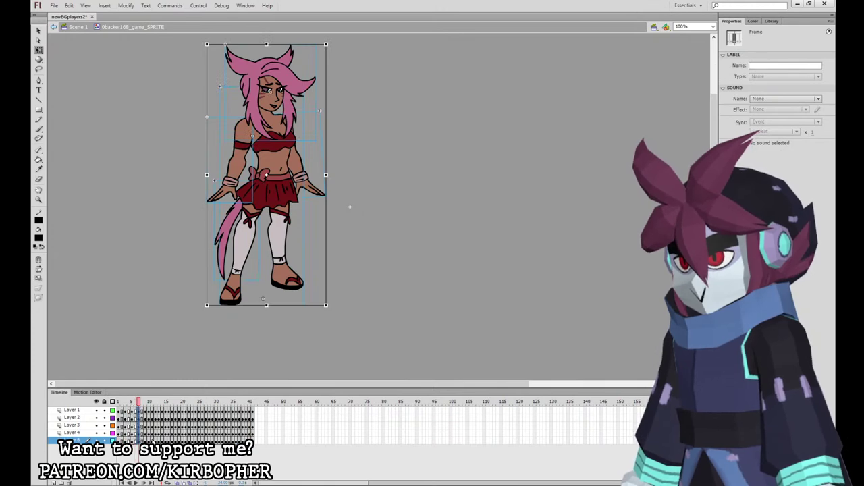
key(period)
key(period)
key(period)
key(period)
key(period)
key(period)
key(period)
key(period)
key(period)
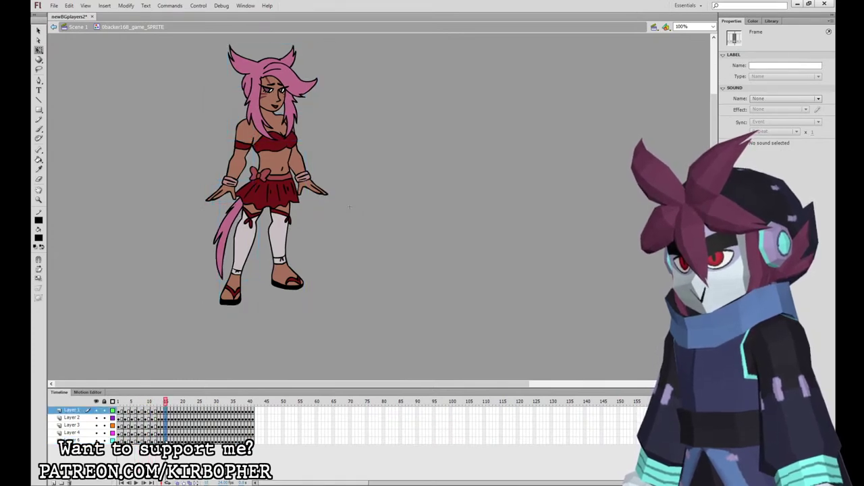
key(period)
key(period)
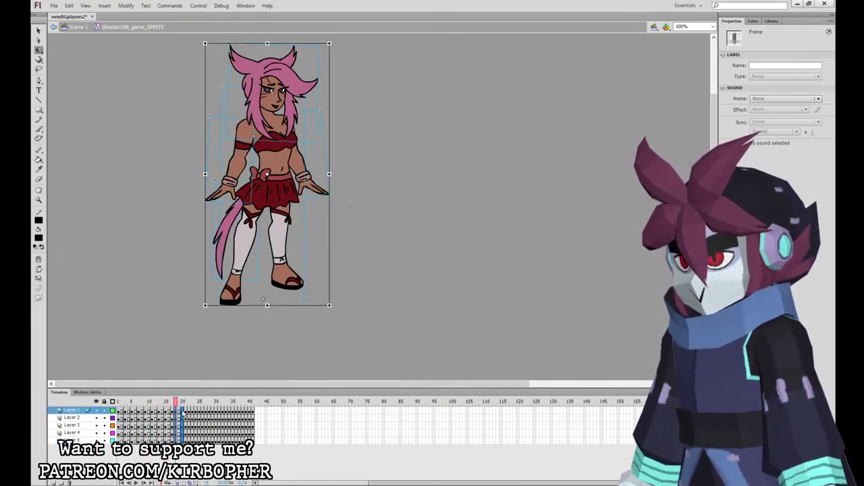
key(period)
key(period)
key(period)
key(period)
key(period)
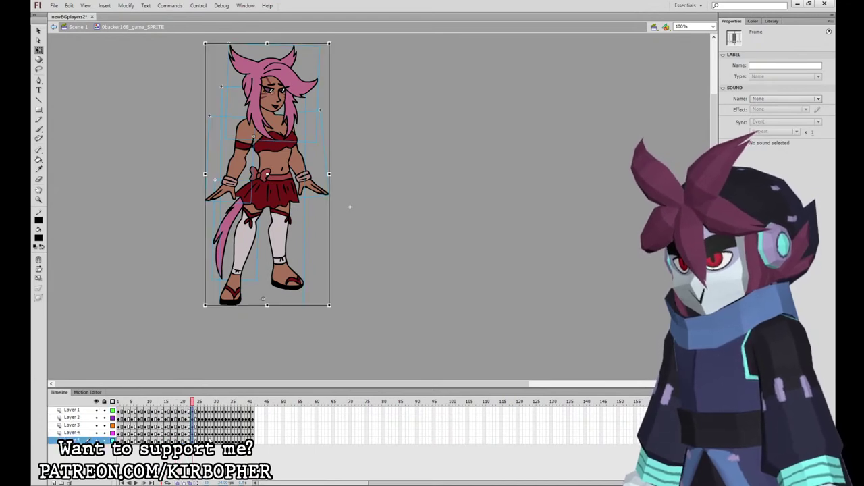
key(period)
key(period)
key(period)
key(period)
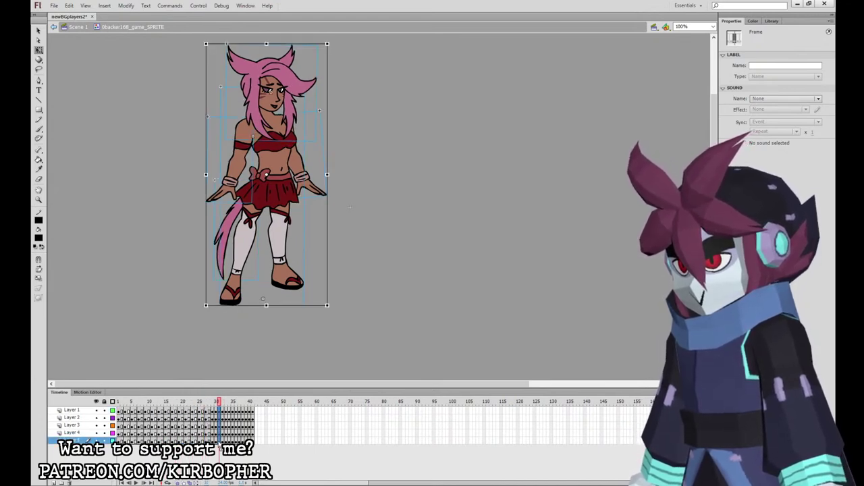
key(period)
key(period)
key(period)
key(period)
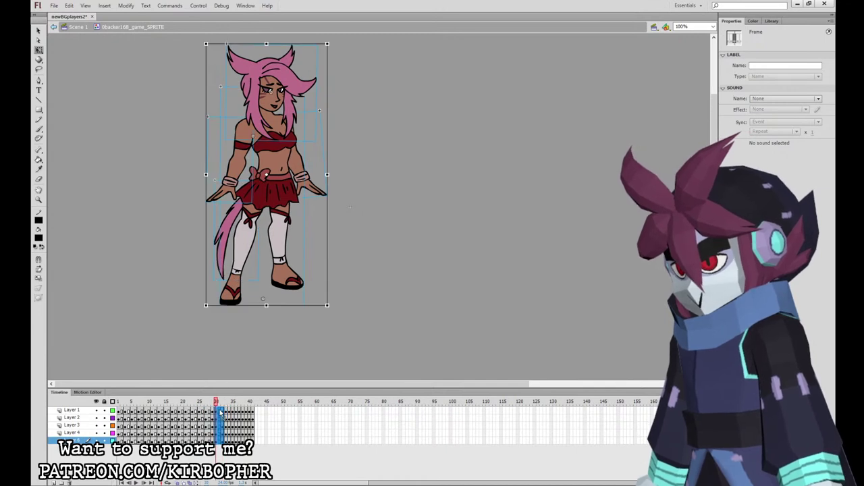
key(period)
key(period)
key(period)
key(period)
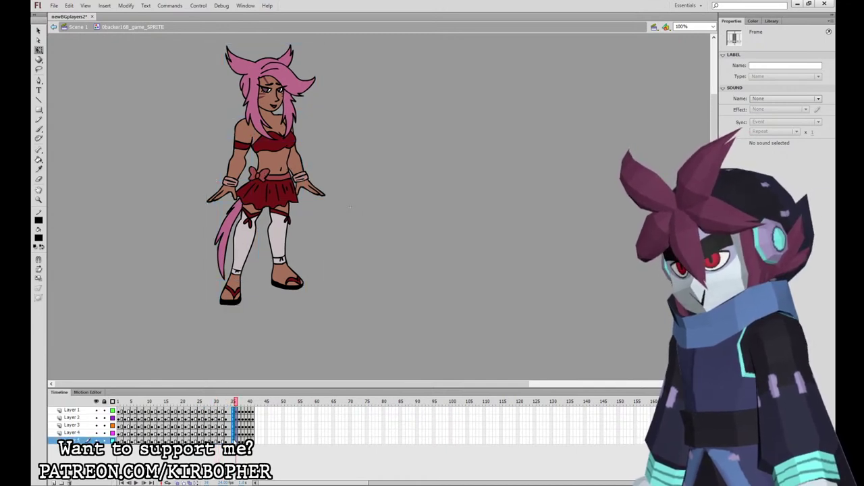
Remove the surplus frame 41 from all layers and play the idle loop.
drag(254, 409, 254, 439)
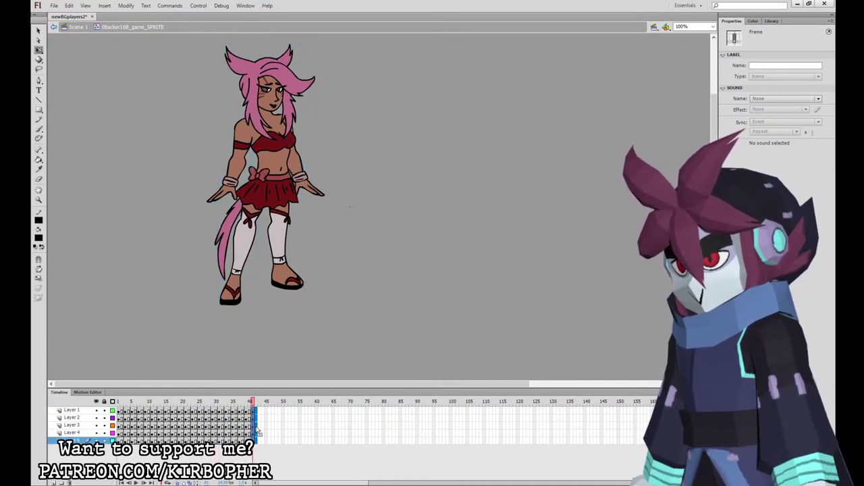
key(shift+F5)
key(Return)
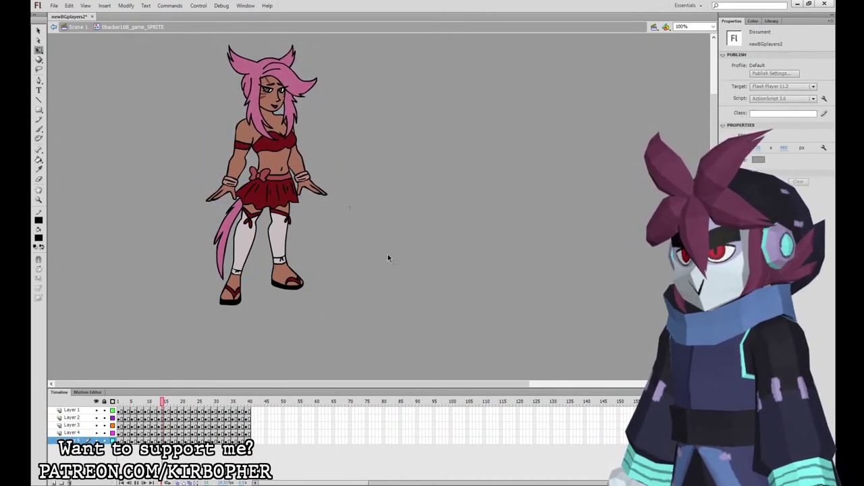
In Scene 1, copy the previous character's Layer 1 instance to frame 74 and swap it for the pink-haired character's 0backer168_game_SPRITE symbol.
click(78, 27)
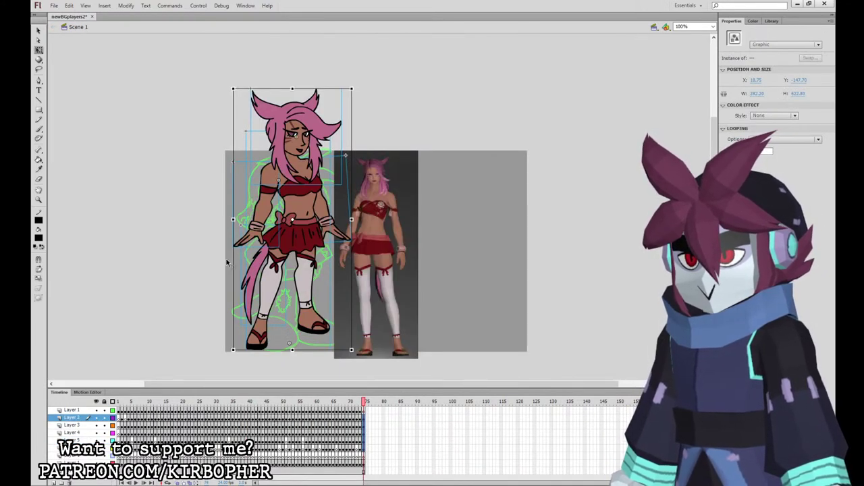
click(360, 410)
drag(360, 410, 365, 410)
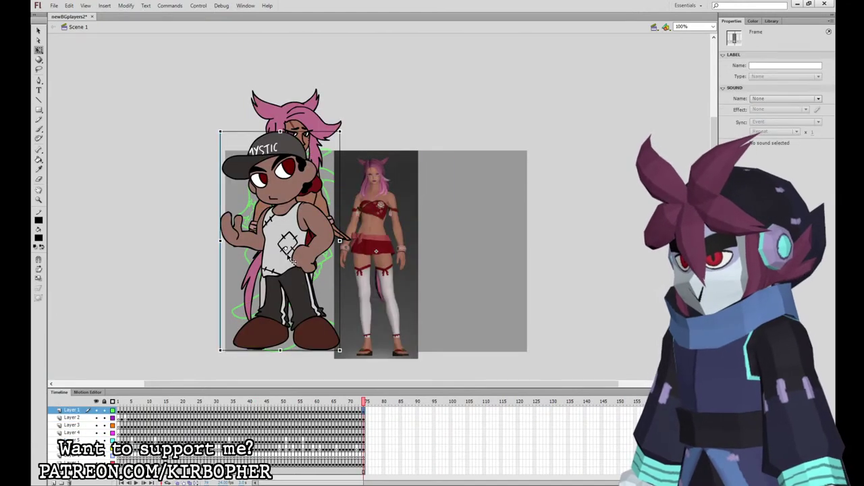
click(303, 282)
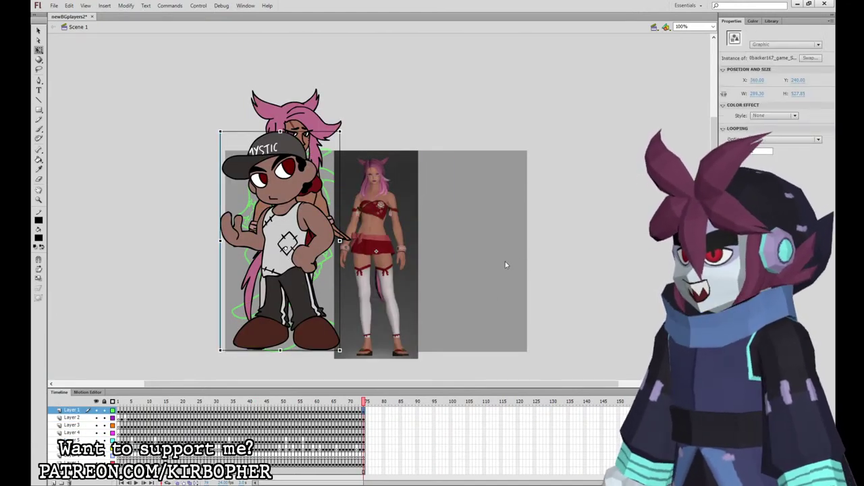
key(ctrl+z)
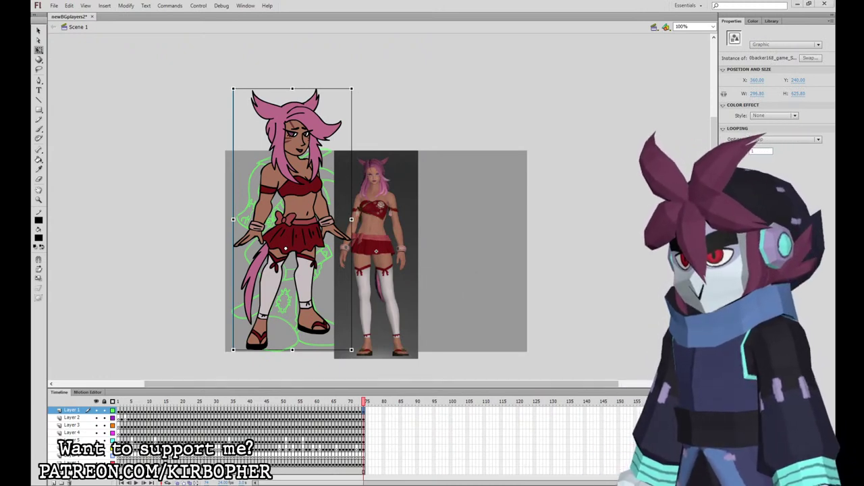
Save the newBGplayers2 document.
click(143, 436)
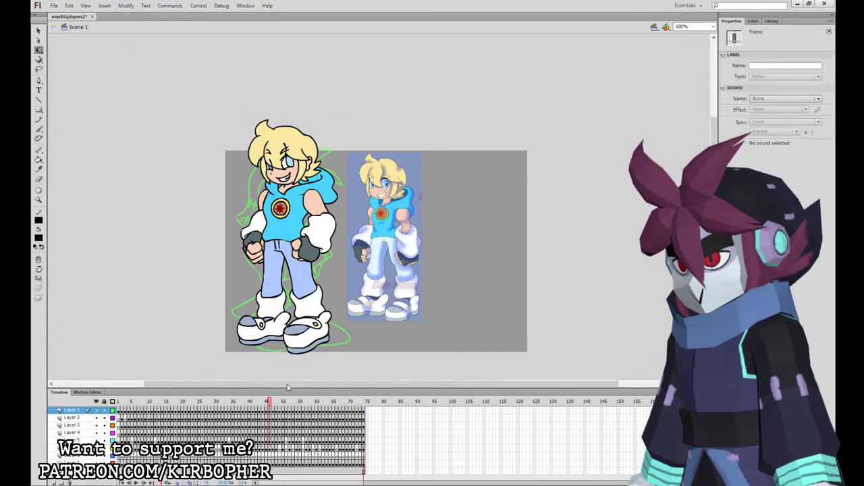
click(287, 381)
key(ctrl+minus)
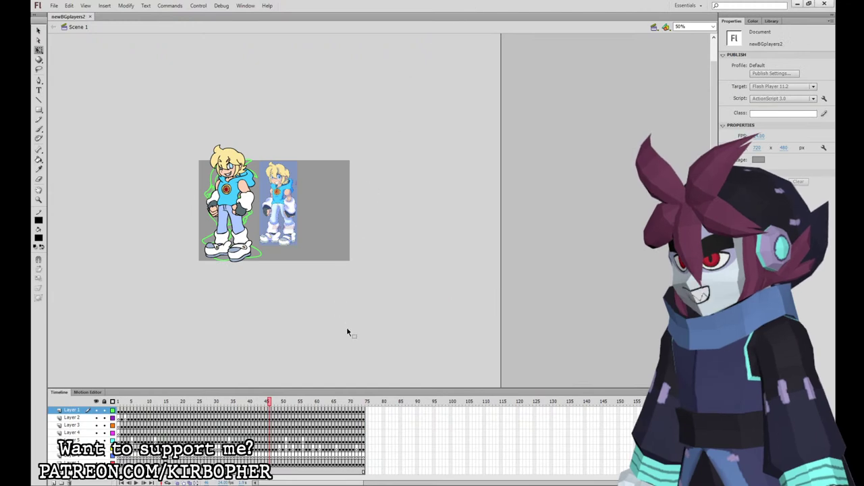
key(ctrl+equal)
Step through Scene 1 frame by frame up to frame 74, reviewing each character sprite against its reference image.
drag(122, 401, 128, 397)
key(period)
key(period)
key(period)
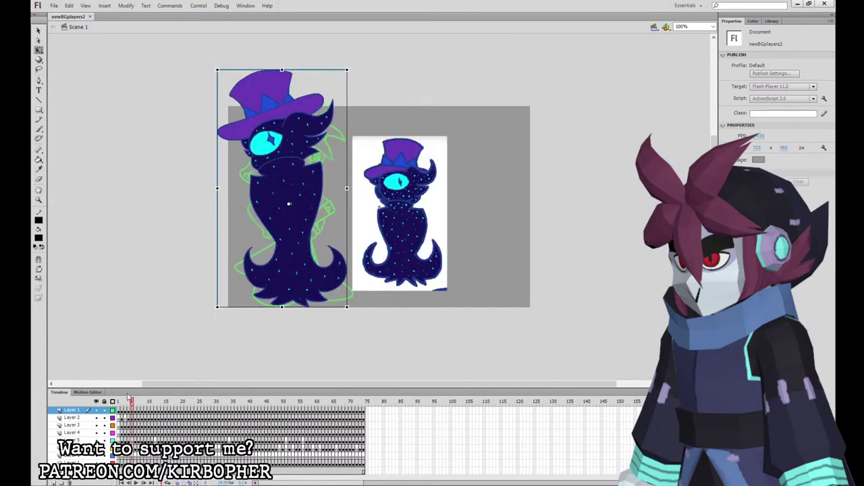
key(period)
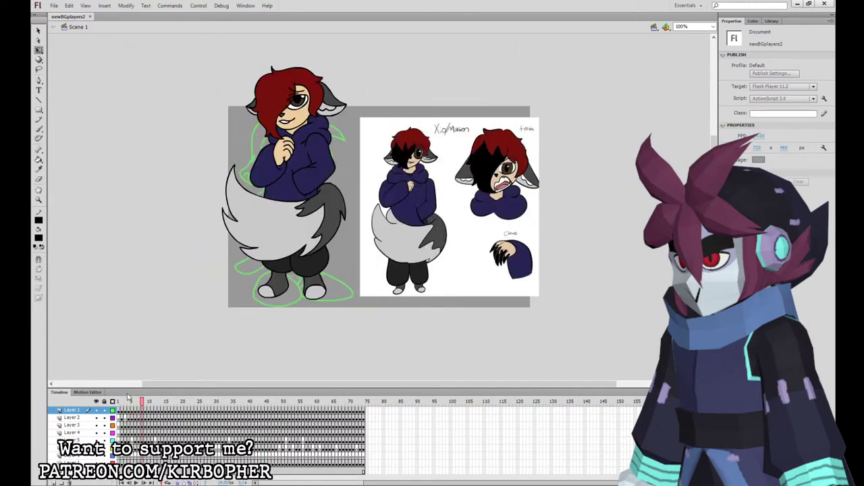
key(period)
key(period)
key(period)
key(period)
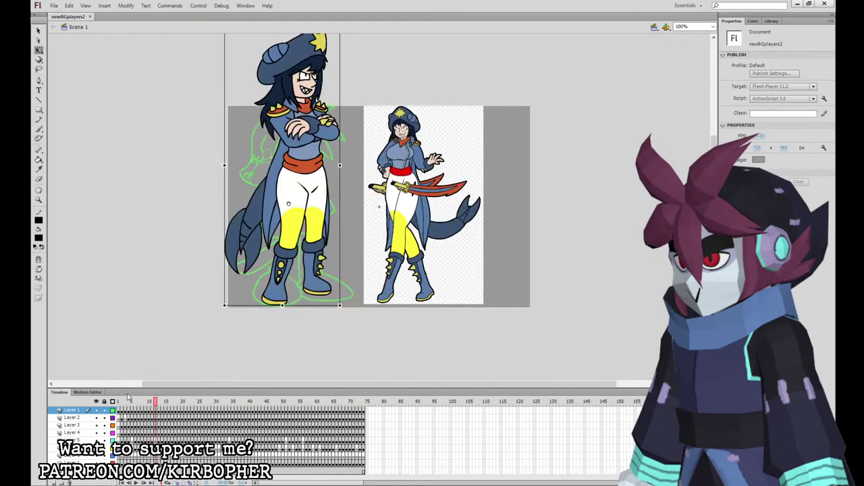
key(period)
key(period)
key(period)
key(period)
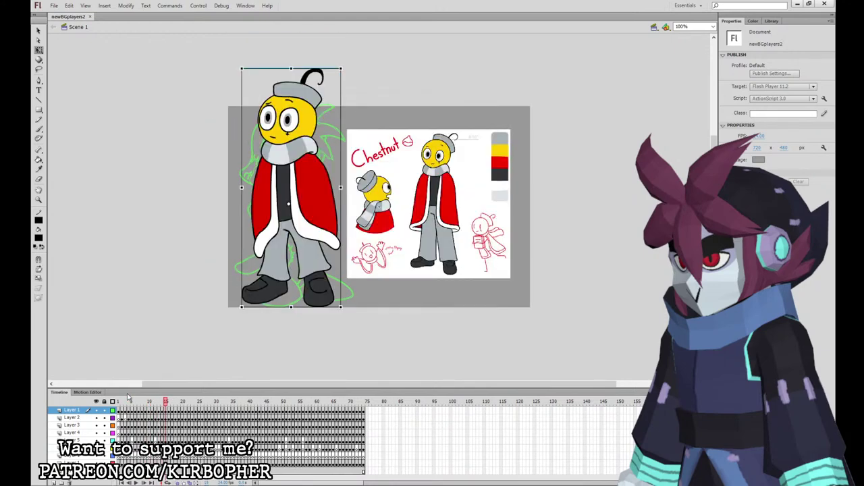
key(period)
key(period)
key(period)
key(period)
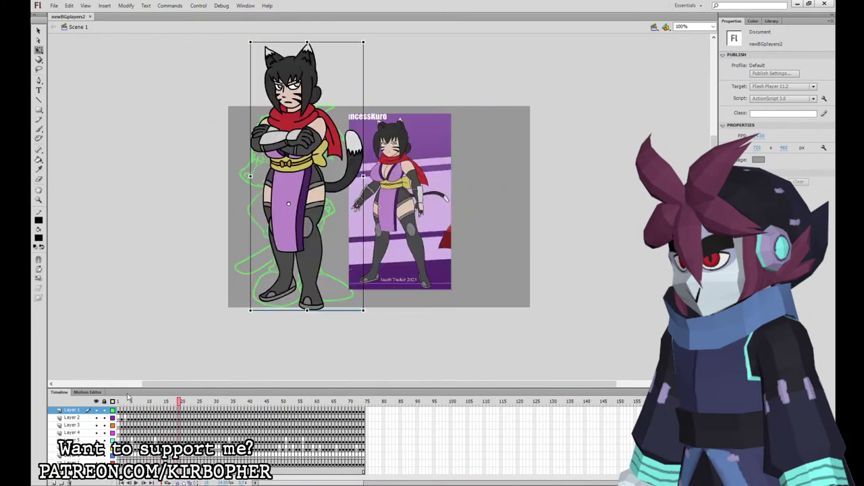
key(period)
key(period)
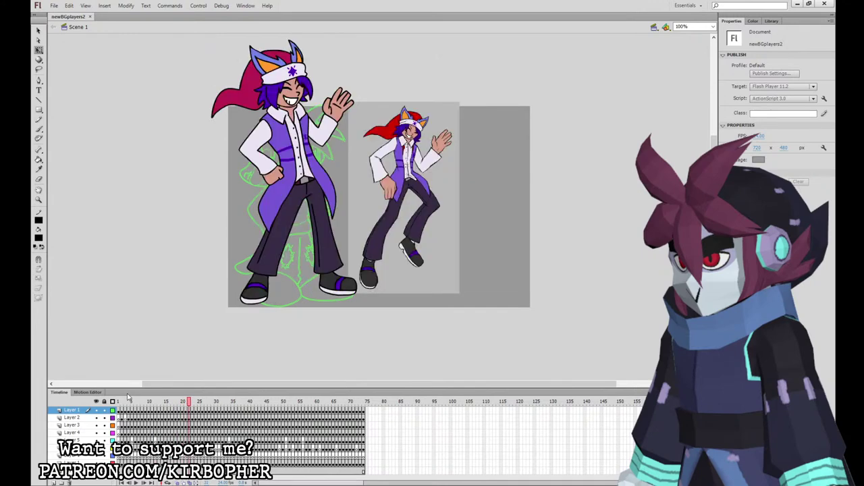
key(period)
key(period)
key(period)
key(period)
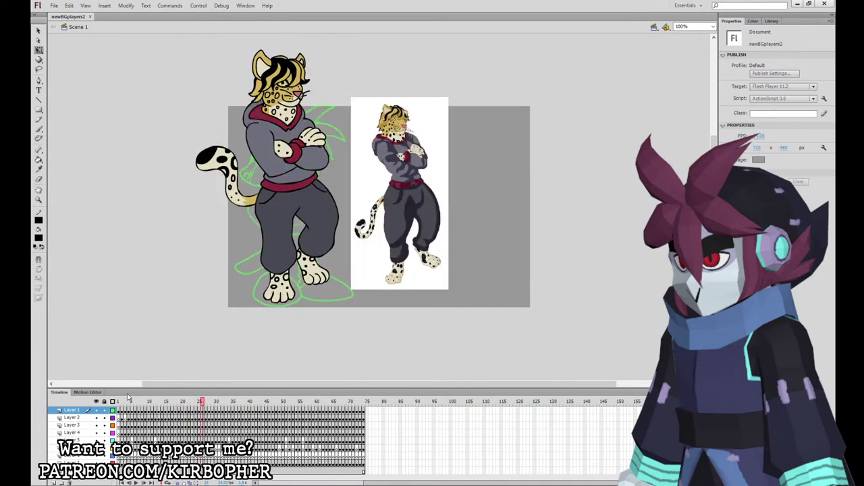
key(period)
key(period)
key(period)
key(period)
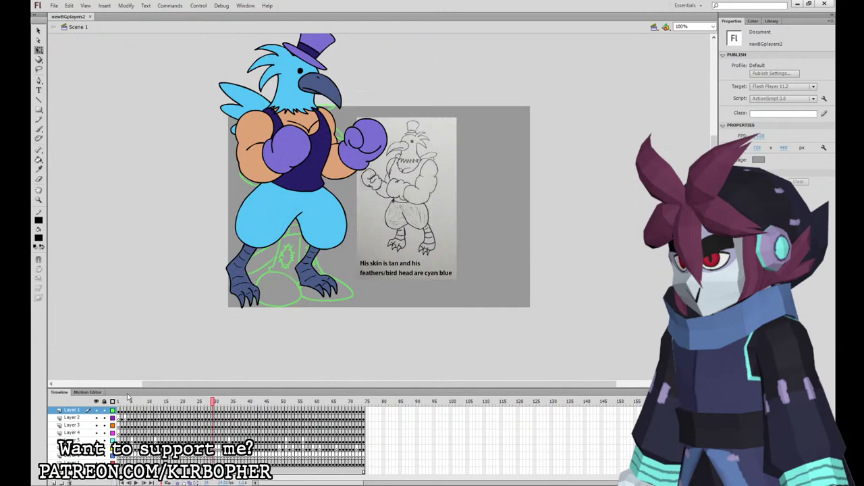
key(period)
key(period)
key(period)
key(period)
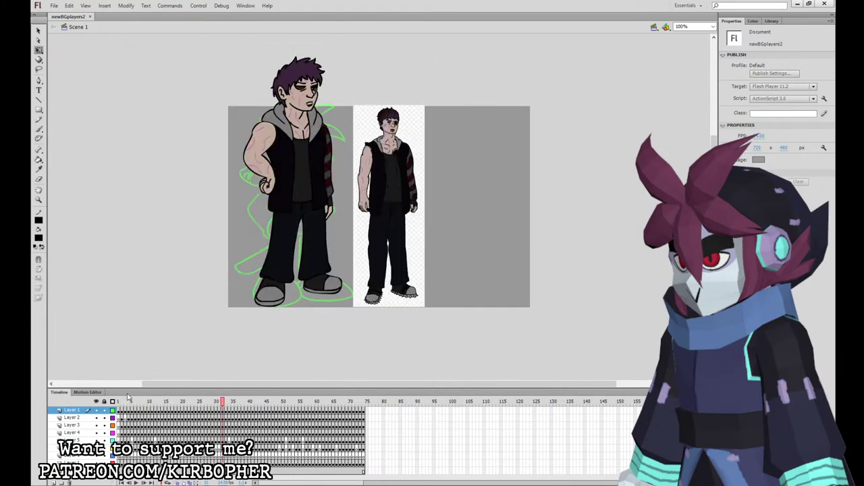
key(period)
key(period)
key(period)
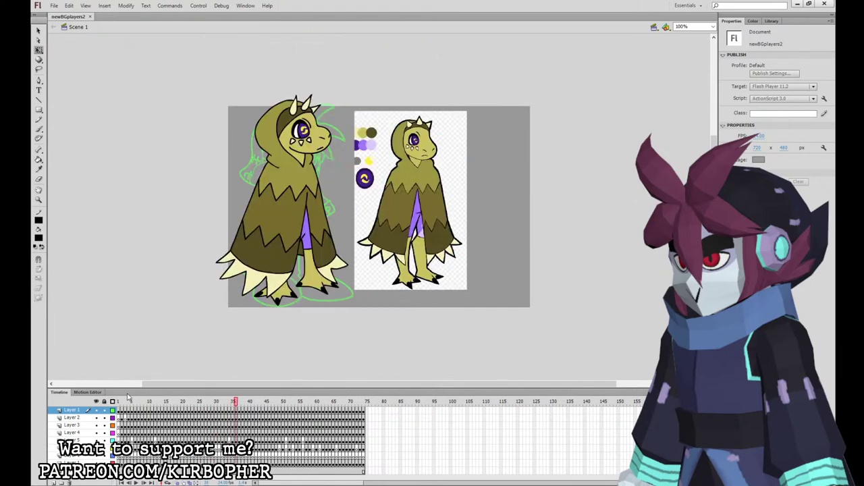
key(period)
key(period)
key(period)
key(period)
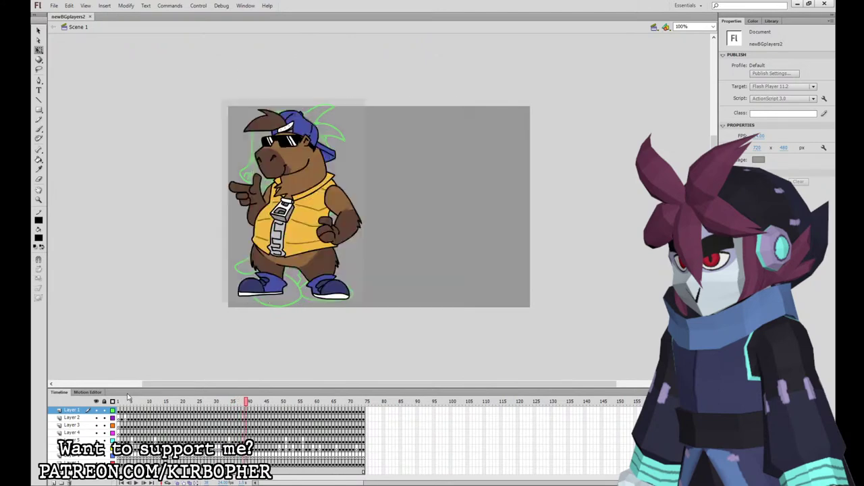
key(period)
key(period)
key(period)
key(period)
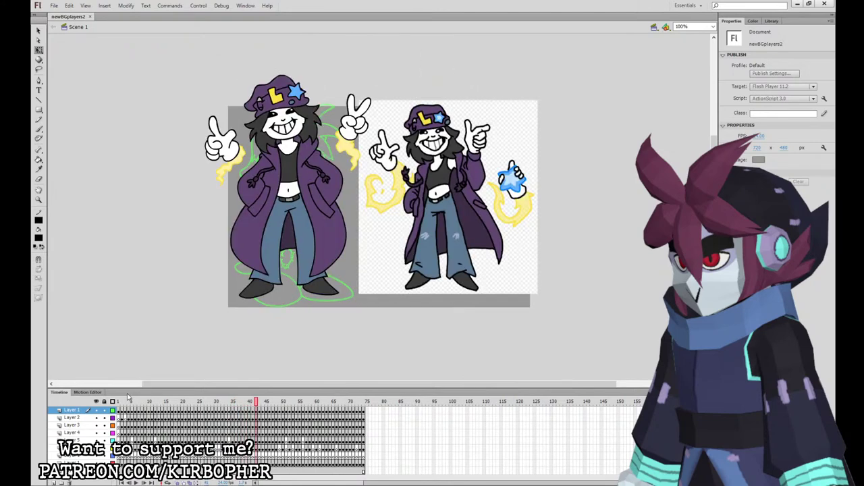
key(period)
key(period)
key(period)
key(period)
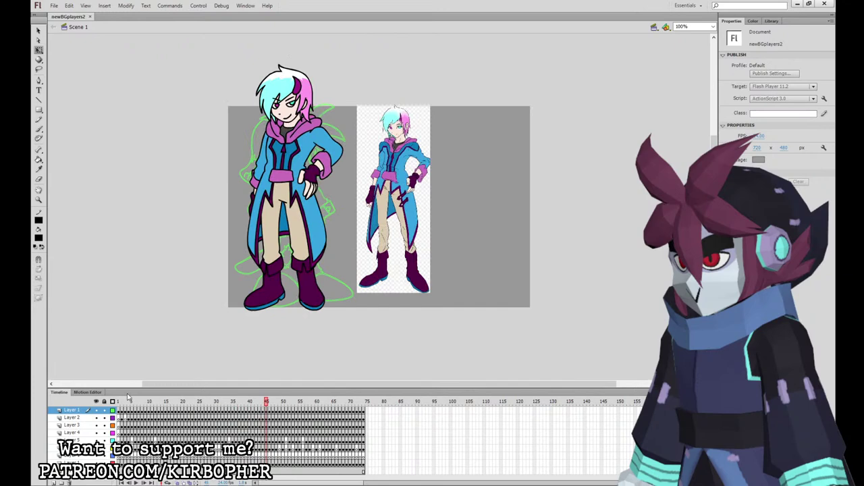
key(period)
key(period)
key(period)
key(period)
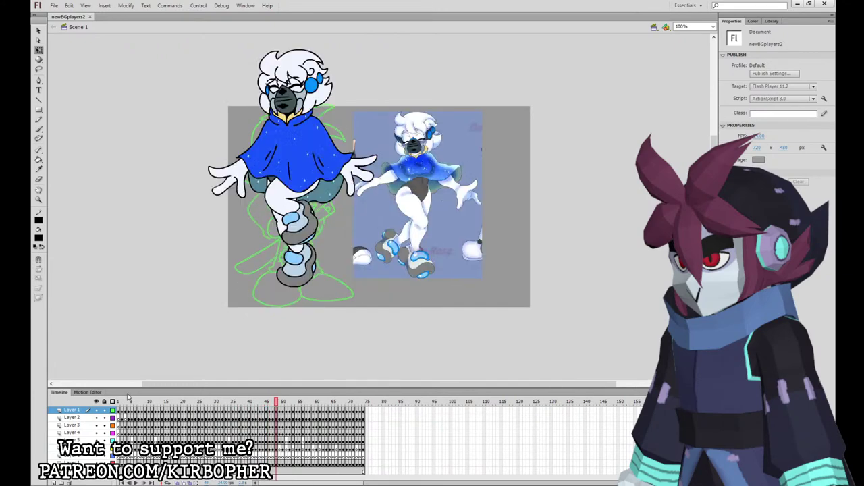
key(period)
key(period)
key(period)
key(period)
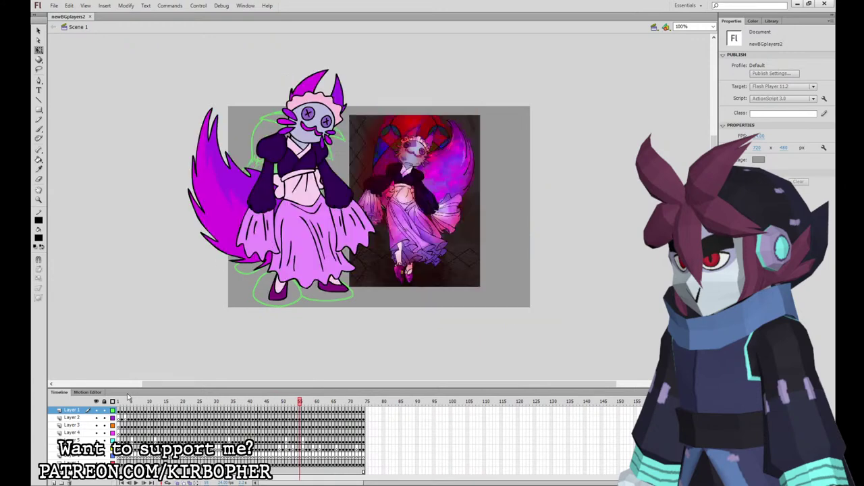
key(period)
key(period)
key(period)
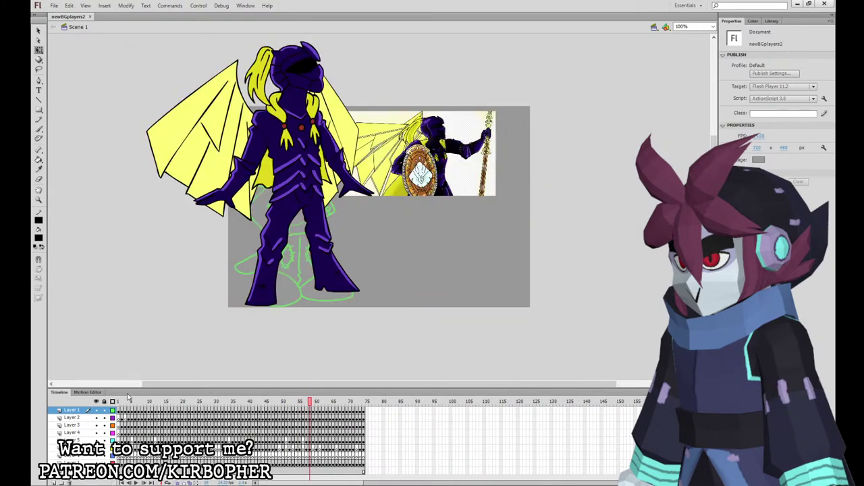
key(period)
key(period)
key(period)
key(period)
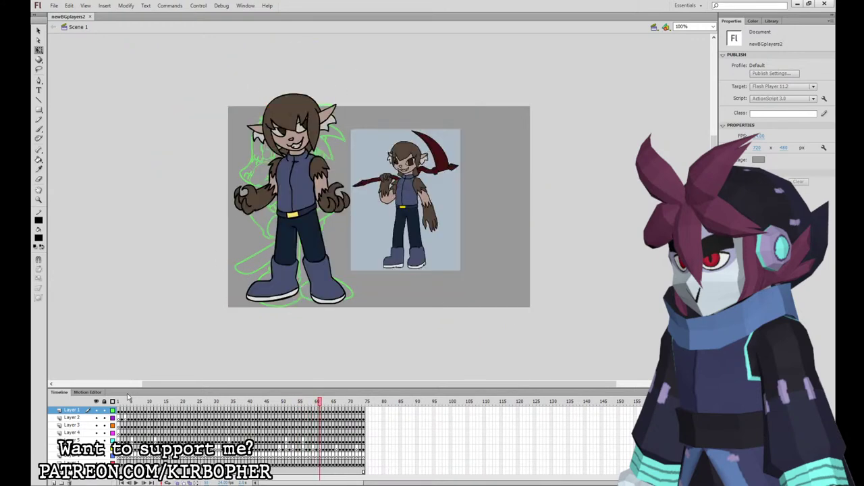
key(period)
key(period)
key(period)
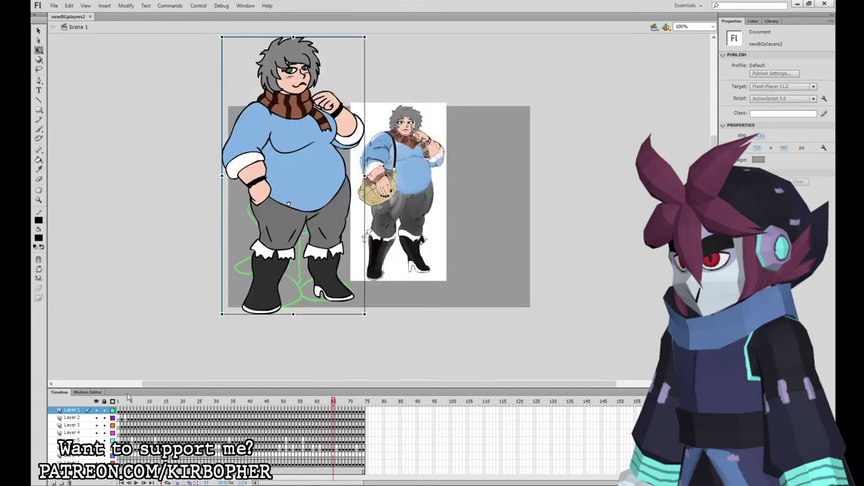
key(period)
key(period)
key(period)
key(period)
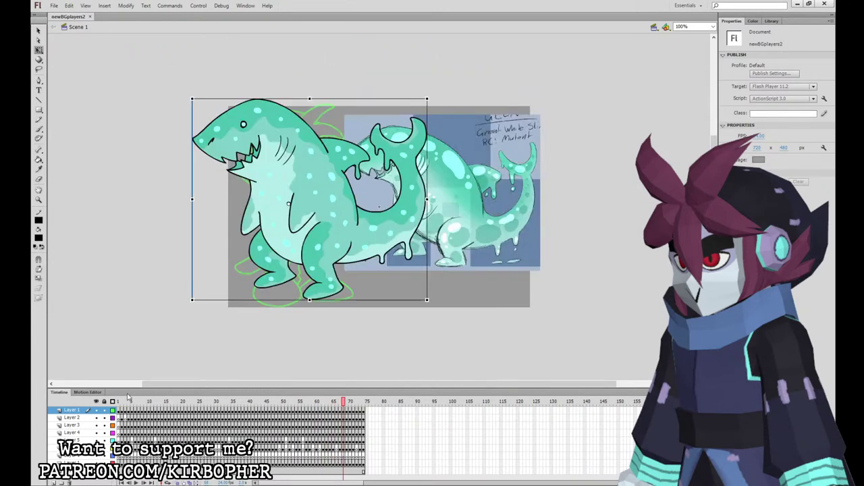
key(period)
key(period)
key(period)
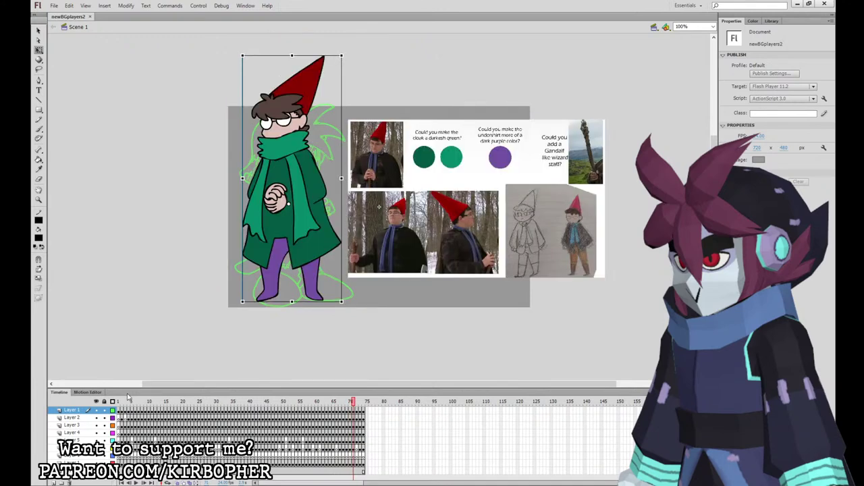
key(period)
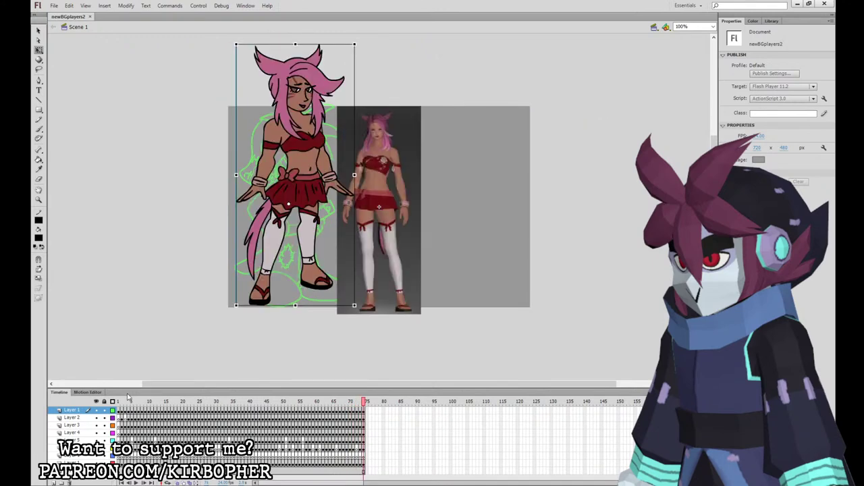
click(491, 324)
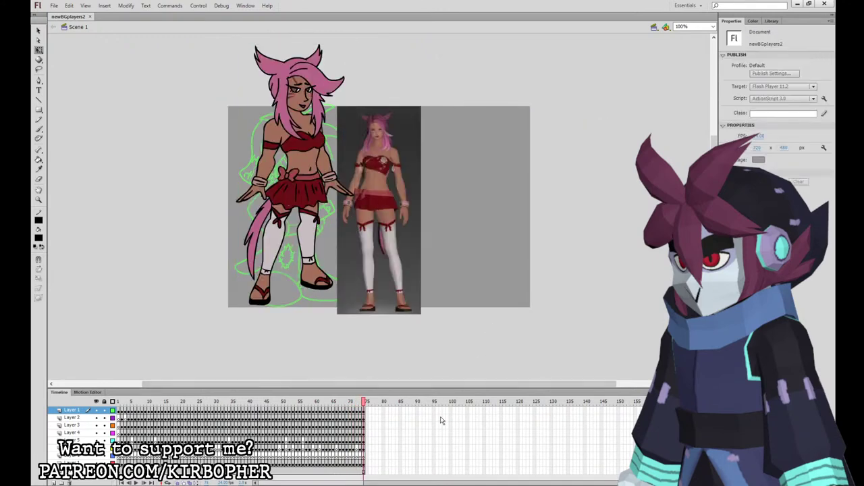
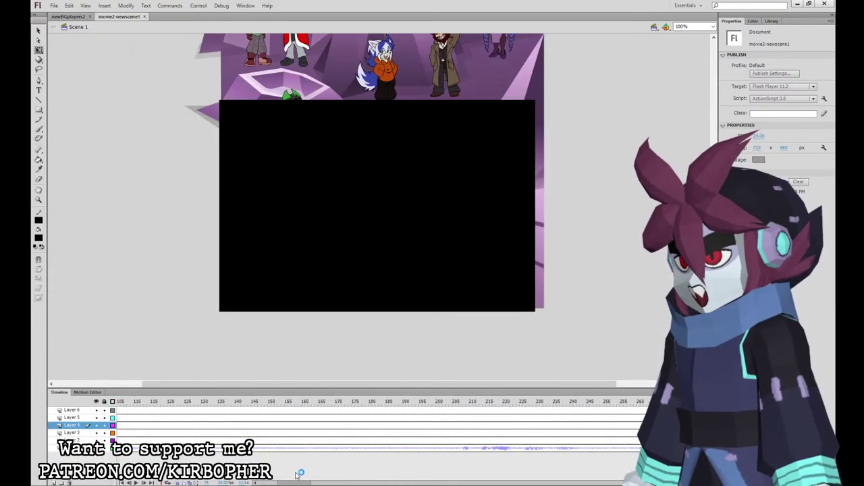
In the movie2-newscene1 document, play the scene from about frame 444 through to the cliff background pan.
drag(296, 474, 354, 464)
click(196, 410)
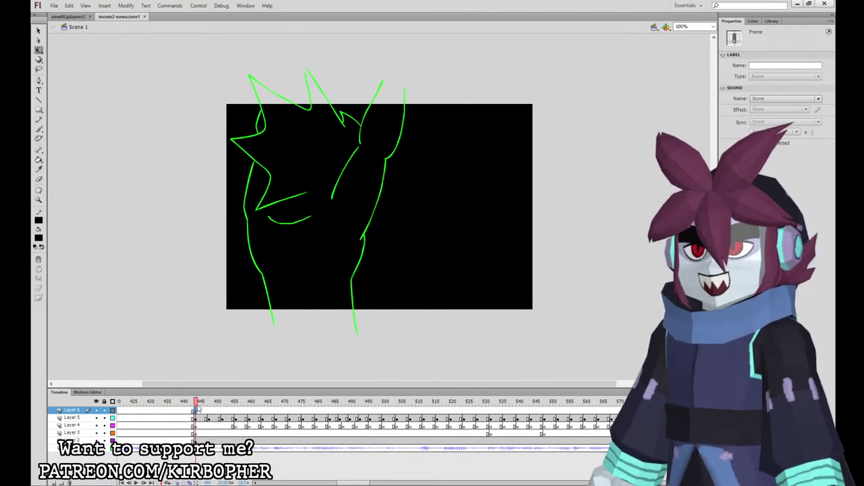
key(Return)
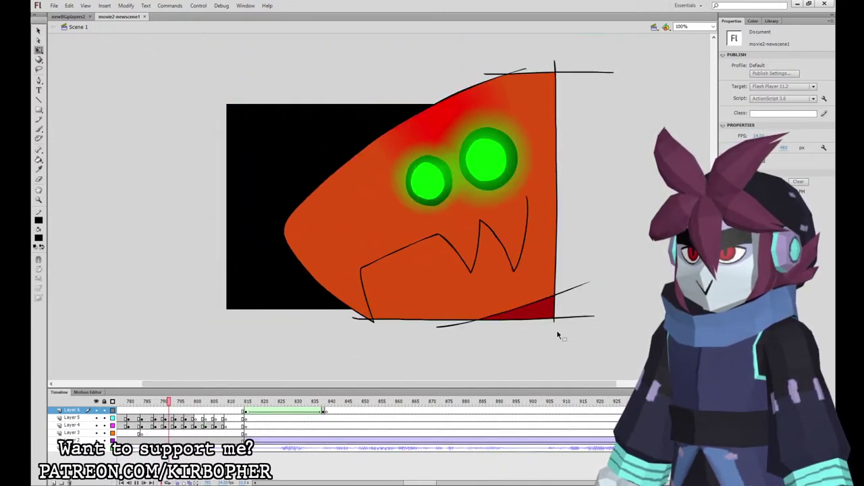
key(Return)
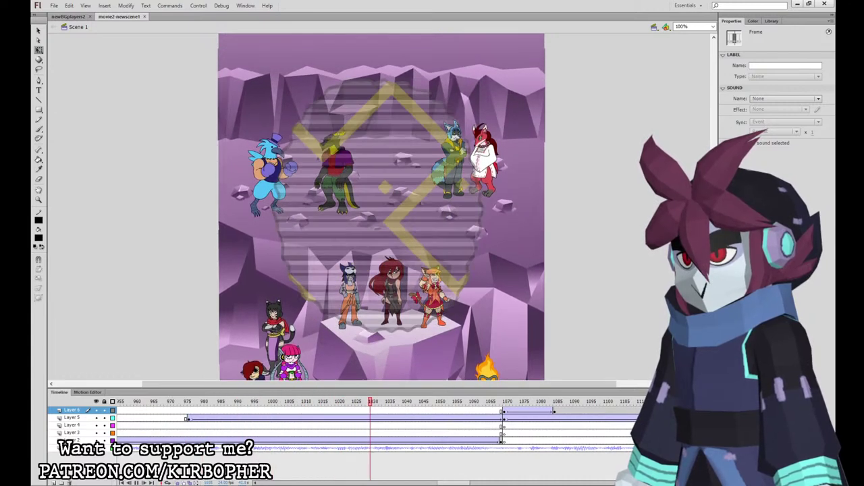
key(Return)
At frame 815, change the BG_cliff2 background instance from Movie Clip to Graphic and play the pan to check its characters.
drag(464, 482, 427, 471)
click(311, 441)
click(314, 442)
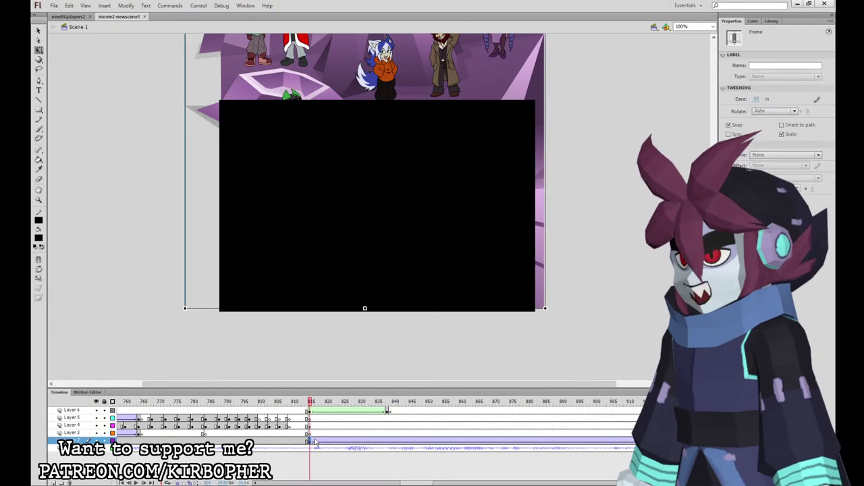
click(463, 82)
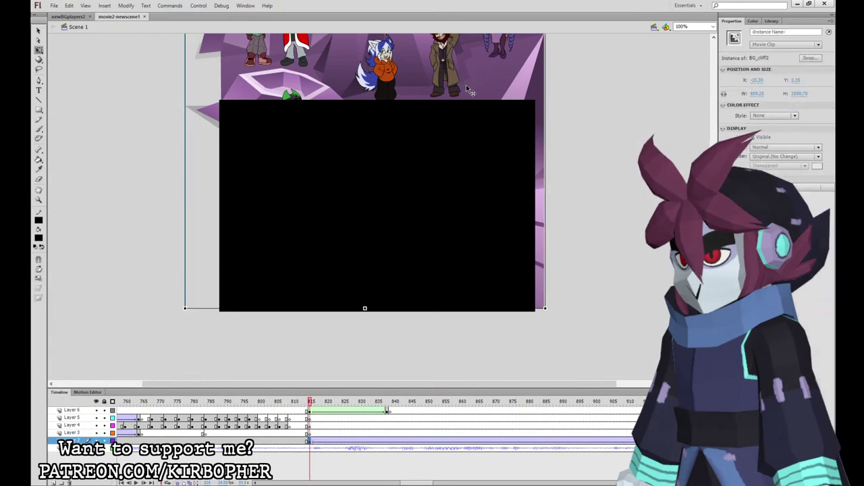
click(791, 70)
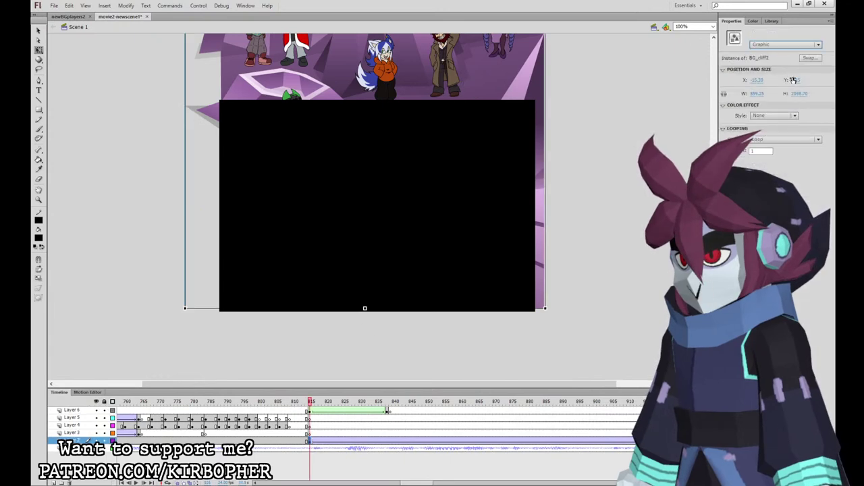
key(Return)
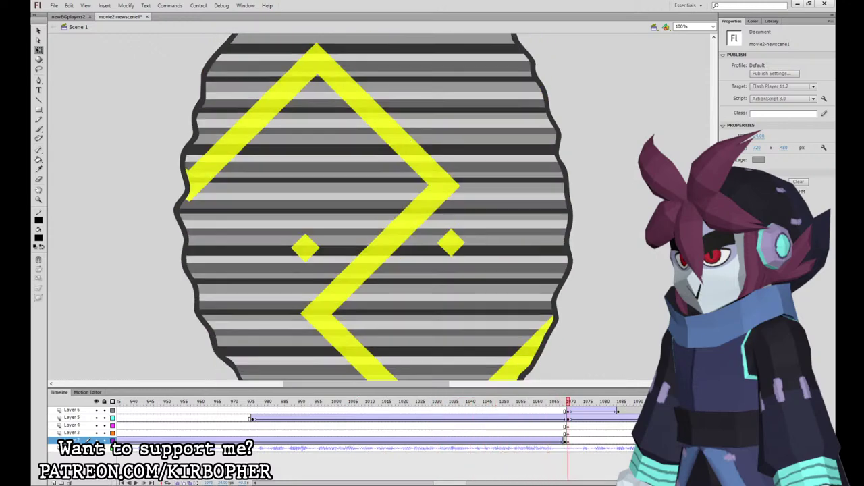
click(391, 432)
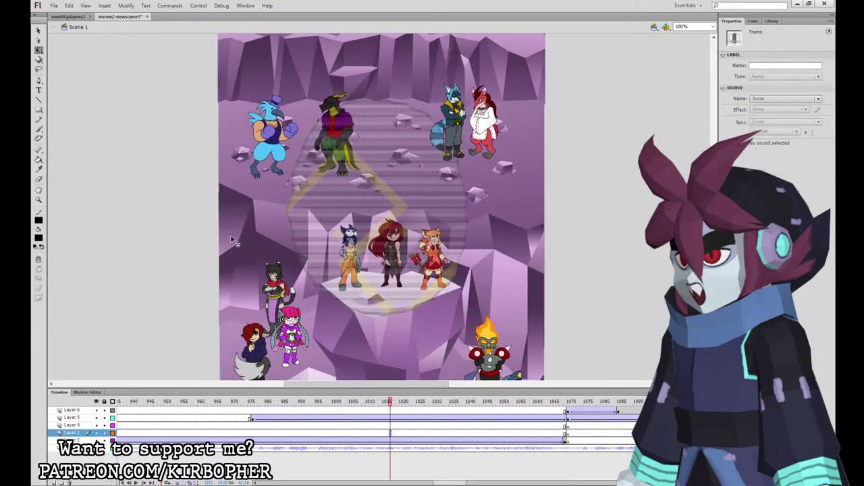
In newBGplayers2, look back through the sprite frames between about 39 and 32 and check their symbol names.
click(771, 21)
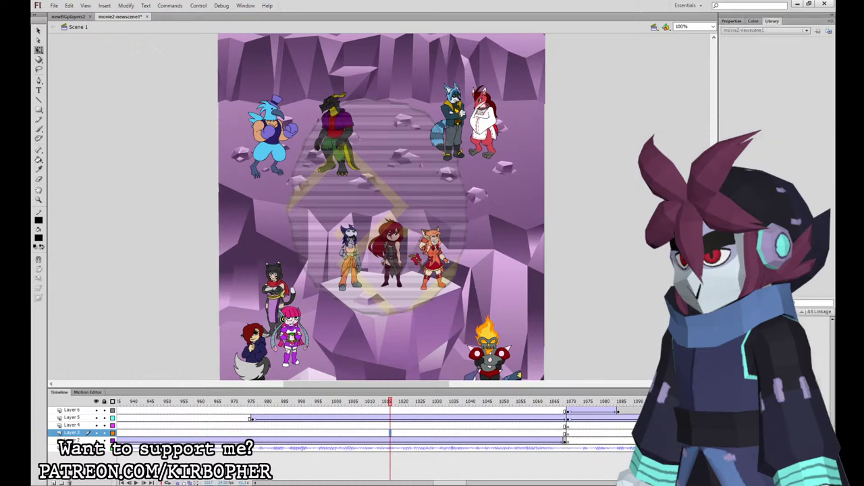
click(73, 17)
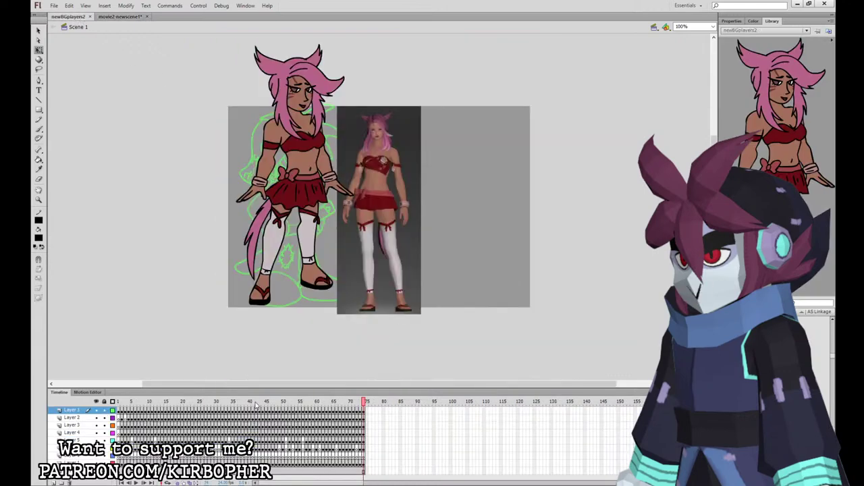
click(255, 402)
click(731, 21)
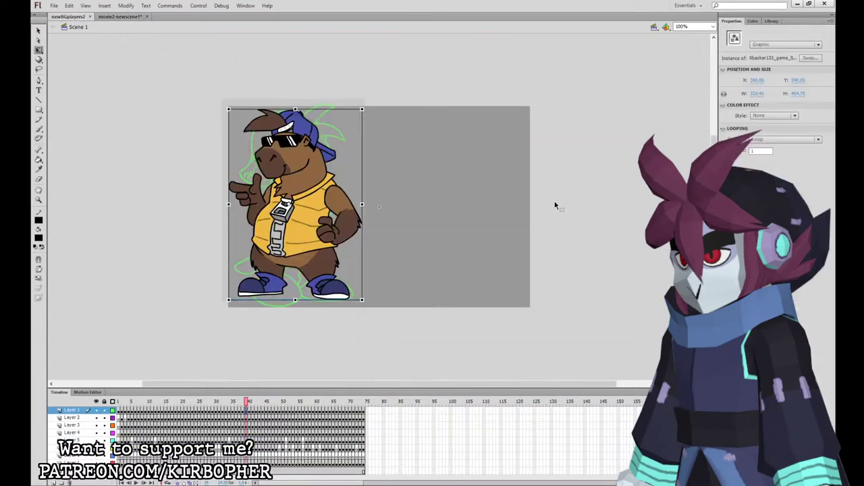
drag(241, 402, 222, 403)
click(245, 363)
click(318, 231)
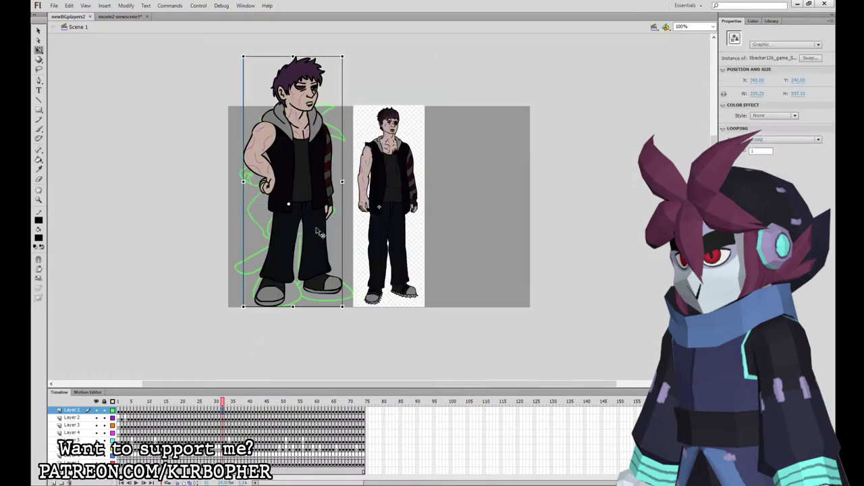
Select Layer 1 frames 32 through 74 in newBGplayers2.
click(226, 458)
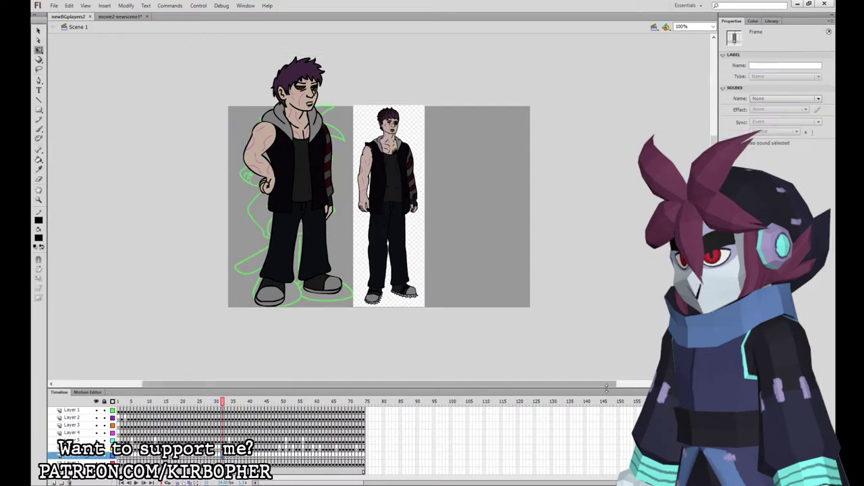
mouse_move(227, 458)
mouse_down()
mouse_move(368, 461)
mouse_move(224, 458)
mouse_up()
drag(223, 410, 364, 409)
Save and close the movie2-newscene1 document.
click(128, 19)
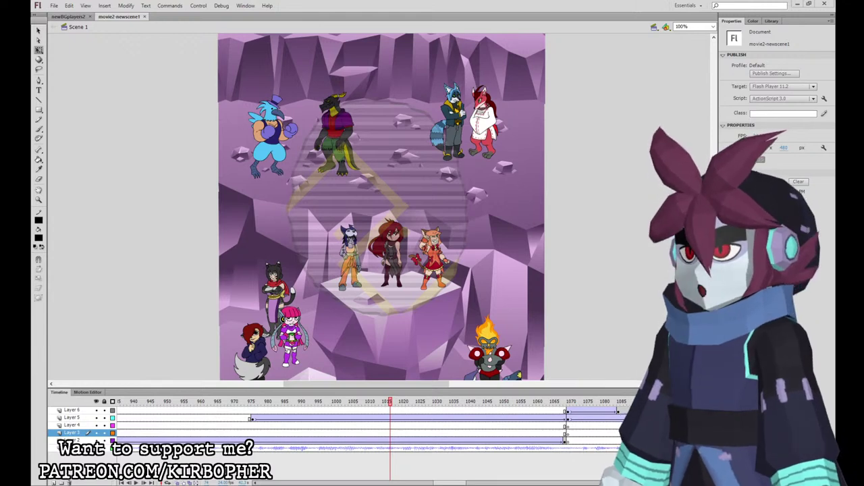
click(143, 16)
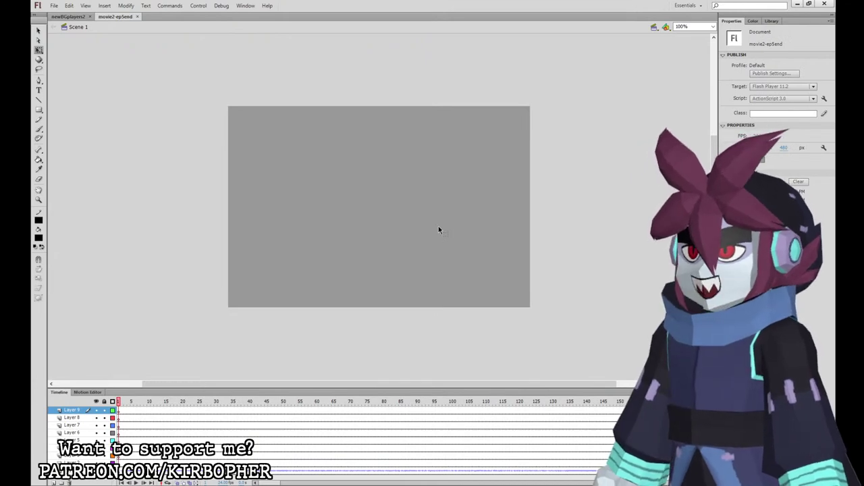
In movie2-ep5end, examine the canyon shots with the tournament poster from about frame 2396 to frame 2650.
click(331, 449)
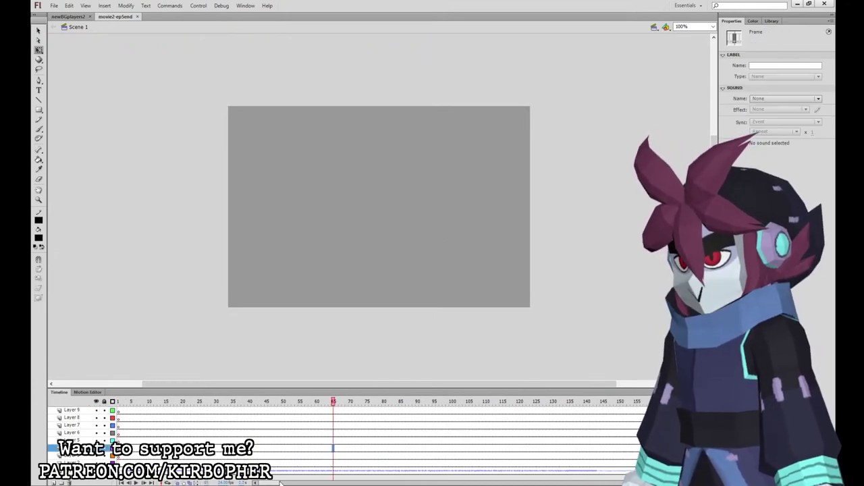
drag(280, 483, 560, 478)
click(565, 426)
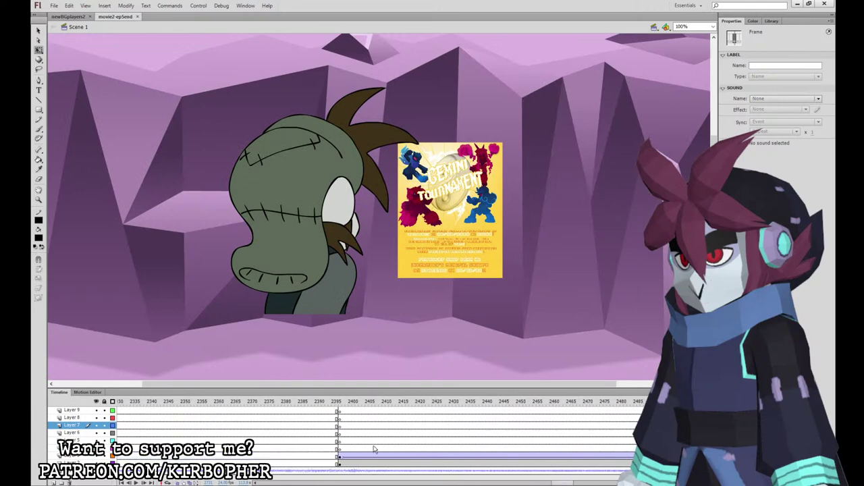
click(340, 433)
click(461, 335)
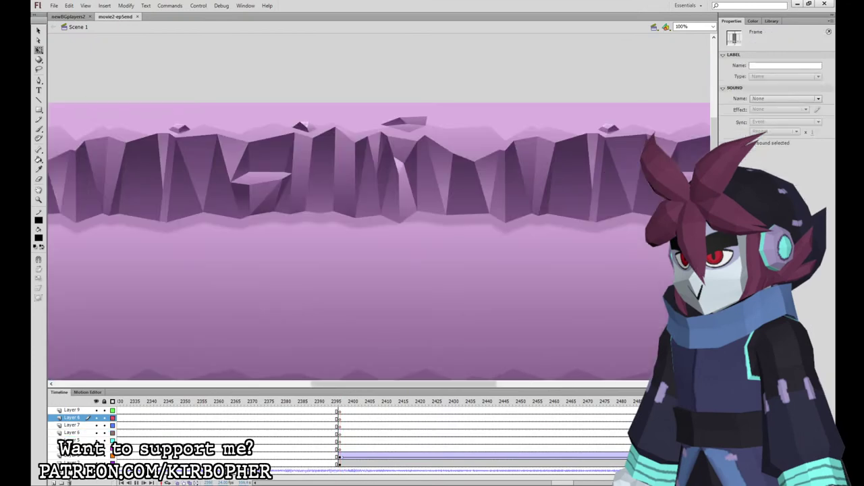
click(592, 426)
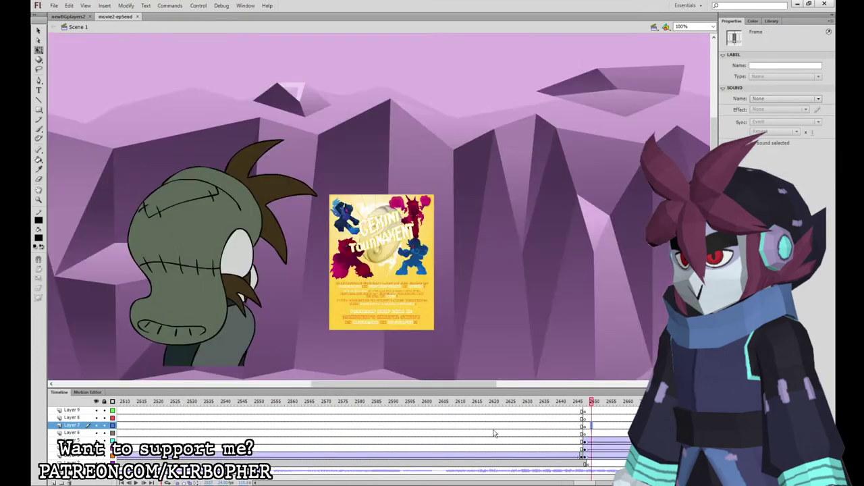
click(493, 432)
key(Return)
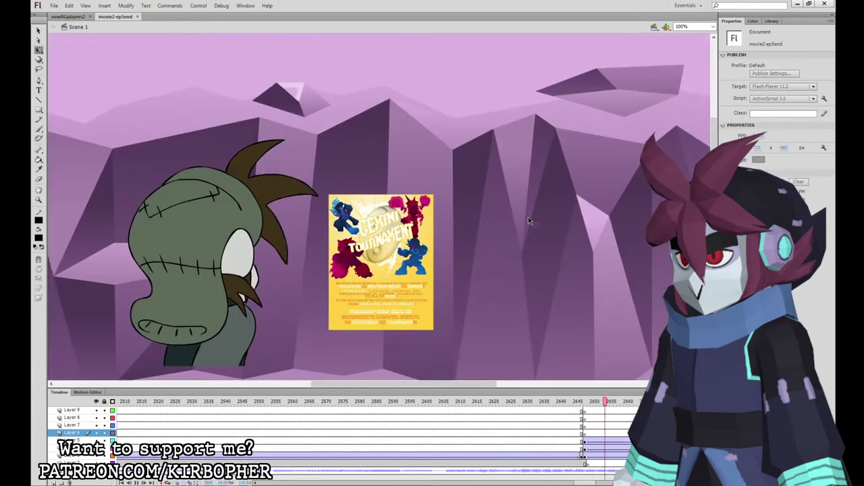
key(Return)
drag(585, 483, 565, 483)
At frame 2396, open the sequence_sc8sprites2 background symbol for editing and show its Layer 4 as outlines.
click(269, 457)
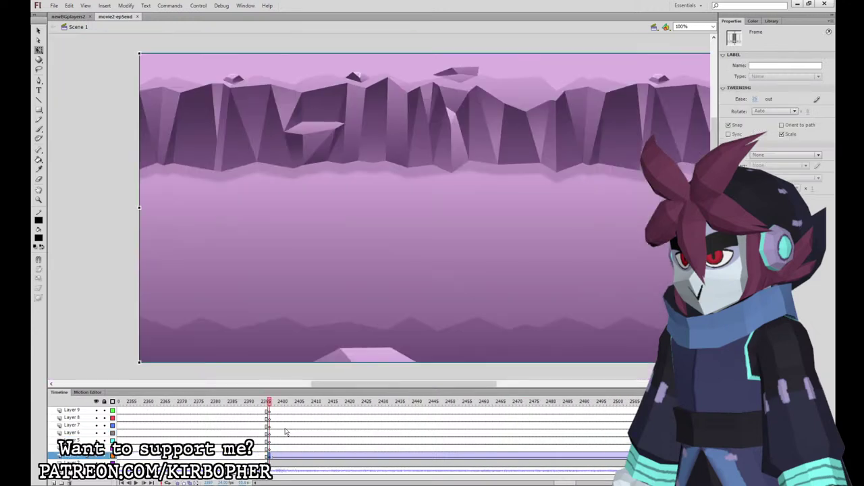
drag(471, 307, 480, 284)
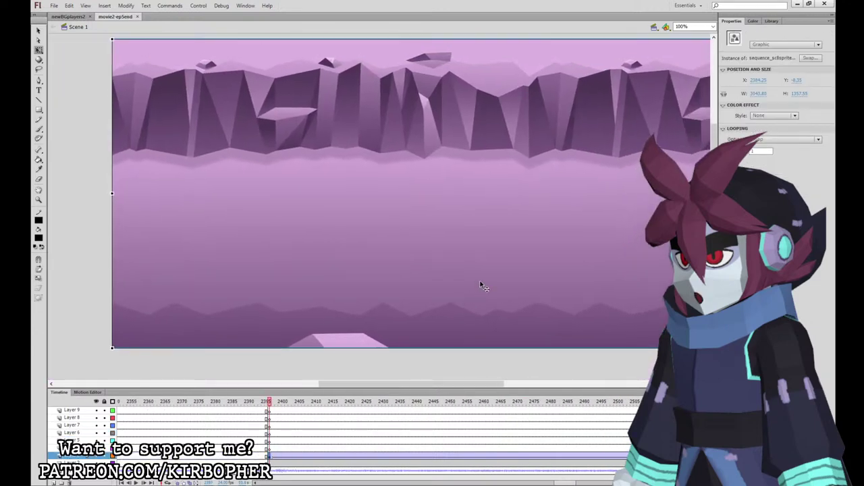
double_click(481, 283)
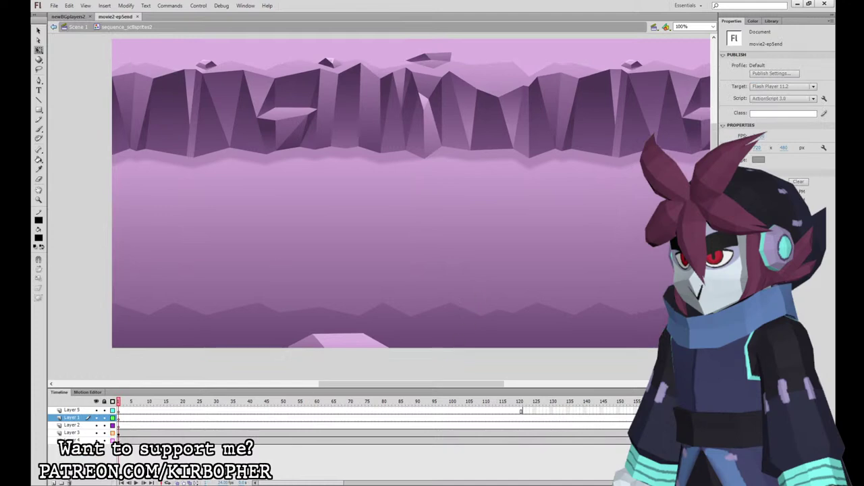
click(113, 440)
In newBGplayers2, copy the Layer 1 sprite frames from frame 32 through frame 74.
click(74, 27)
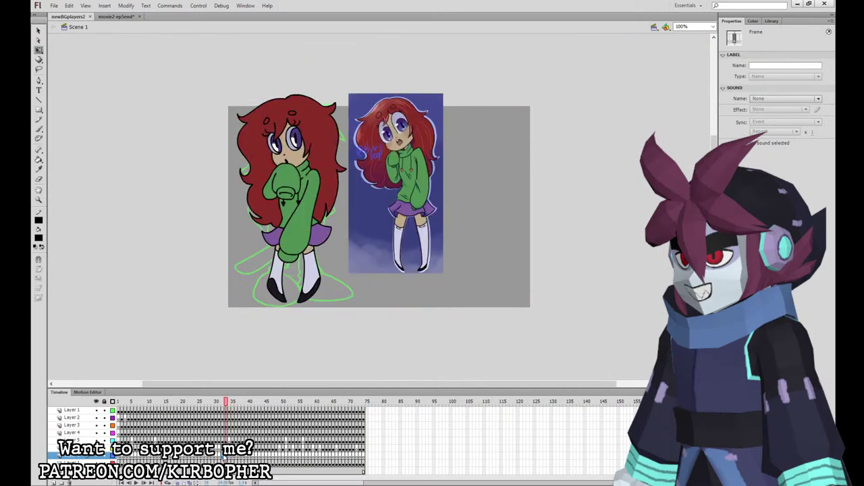
click(223, 457)
click(220, 456)
click(223, 457)
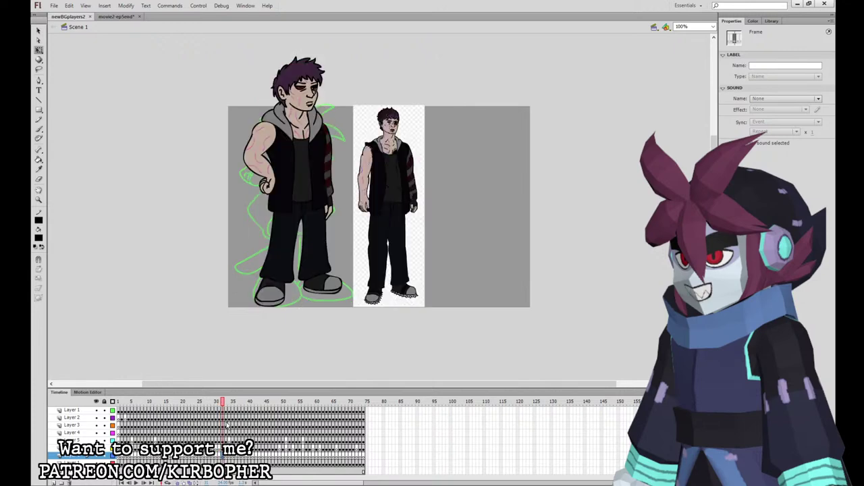
drag(224, 412, 362, 413)
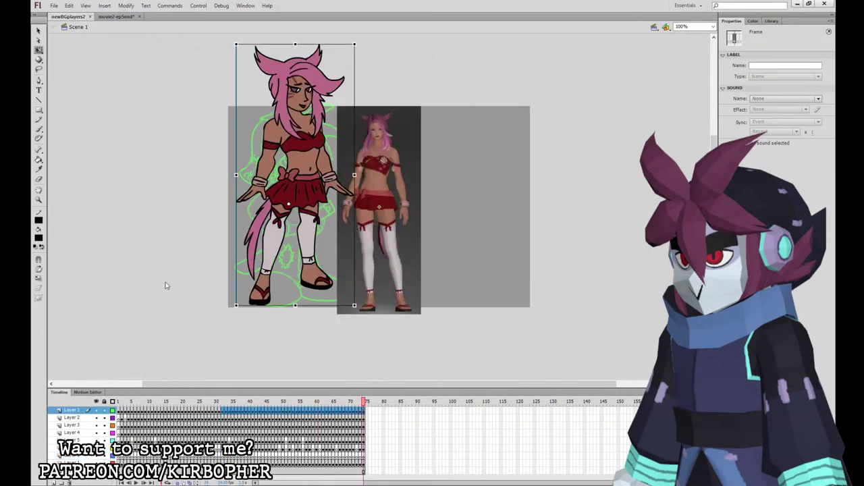
Back in the sequence_sc8sprites2 symbol of movie2-ep5end, move Layer 5 below Layer 2.
click(122, 17)
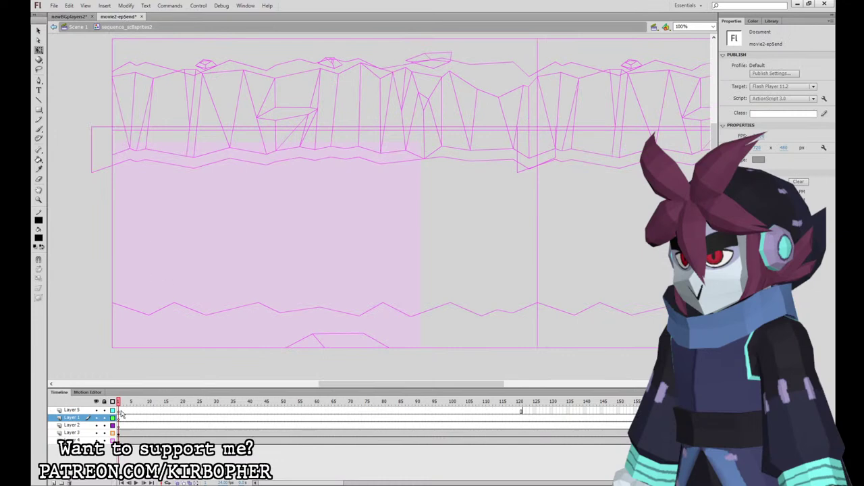
click(527, 417)
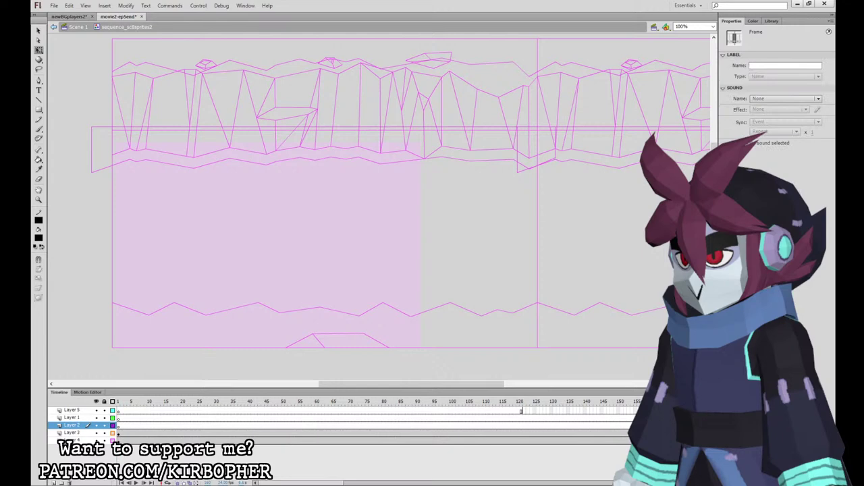
drag(333, 483, 388, 464)
click(503, 418)
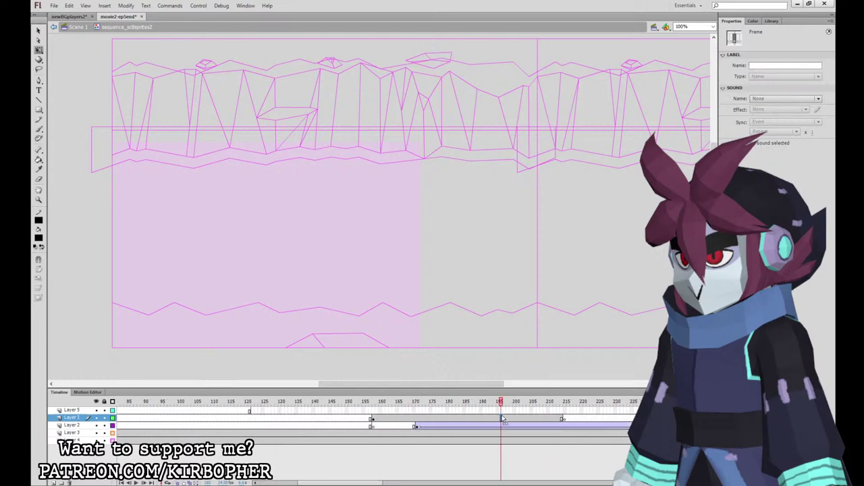
click(464, 409)
click(467, 418)
click(86, 412)
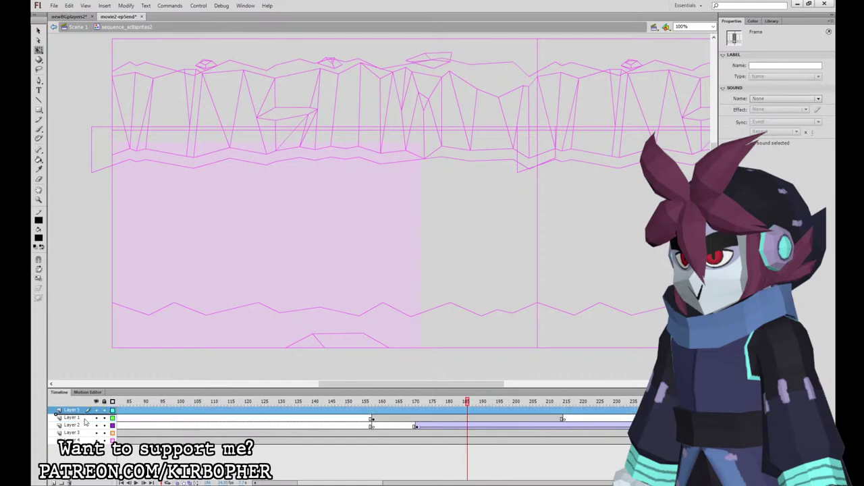
drag(86, 429, 86, 429)
Paste the copied sprite frames into Layer 5 starting at frame 1, with the view at 50%.
click(499, 402)
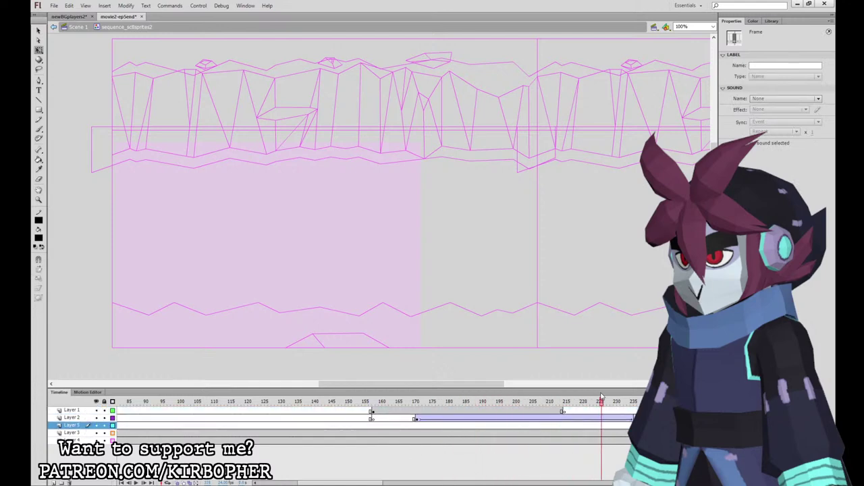
click(644, 373)
key(ctrl+minus)
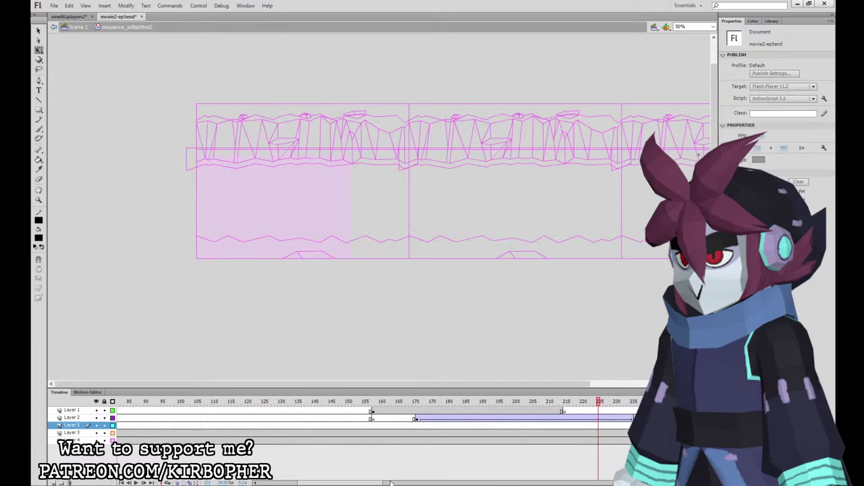
drag(390, 482, 344, 482)
drag(120, 426, 218, 427)
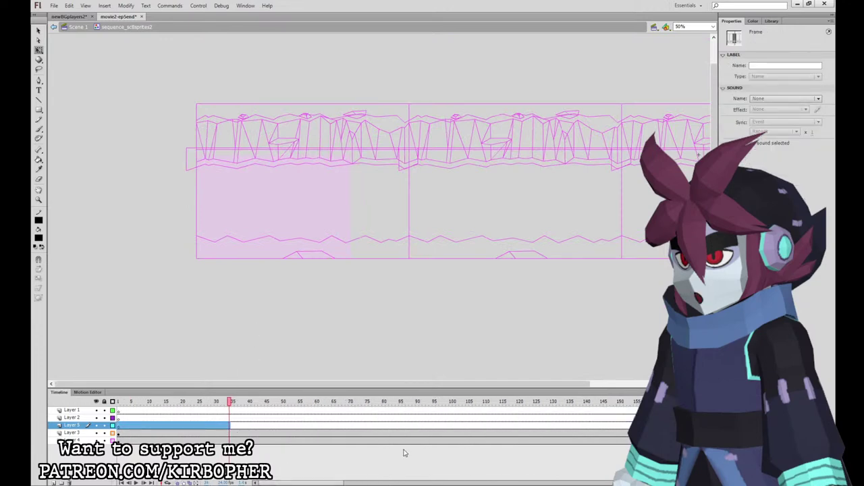
key(ctrl+alt+v)
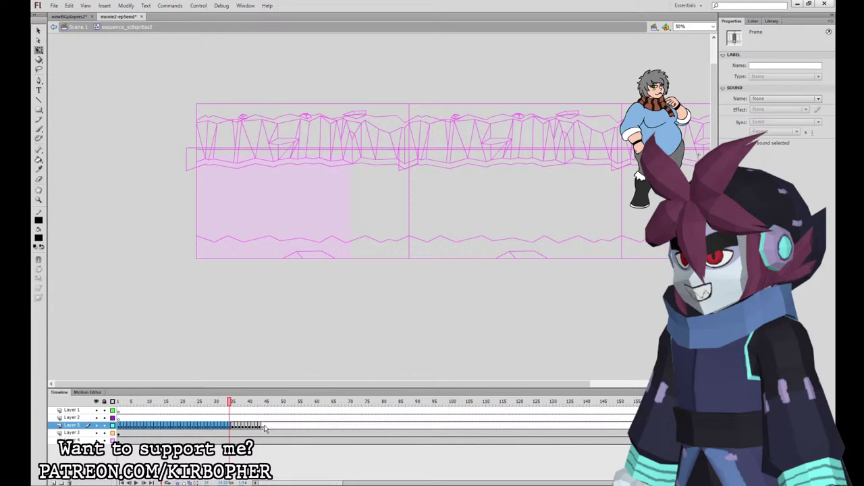
Remove the excess Layer 5 frames beyond frame 250 and return to frame 1.
drag(337, 483, 415, 484)
drag(411, 426, 466, 427)
click(401, 440)
key(shift+F5)
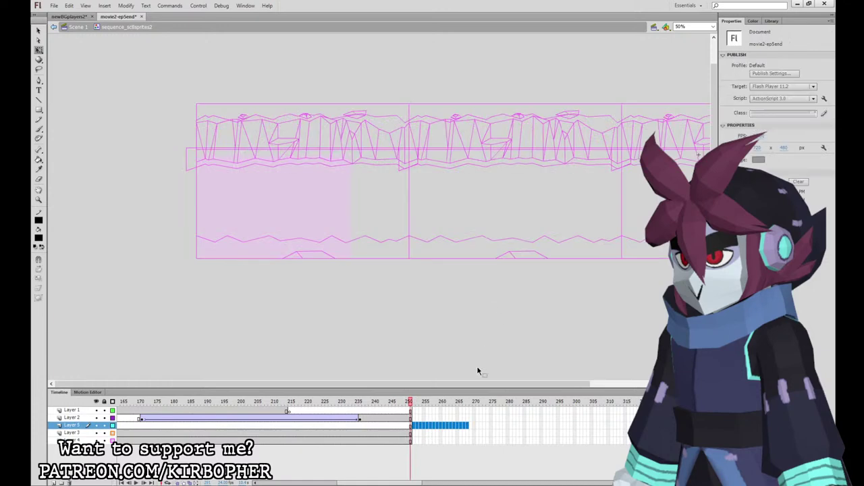
drag(388, 482, 301, 480)
drag(192, 403, 111, 408)
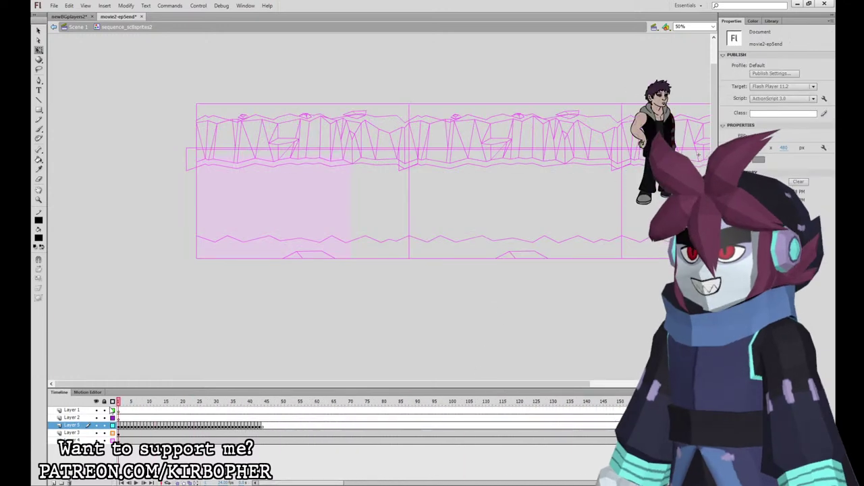
Review the full line-up of background characters on frame 1 of newBGplayers2, then return to movie2-ep5end.
click(60, 17)
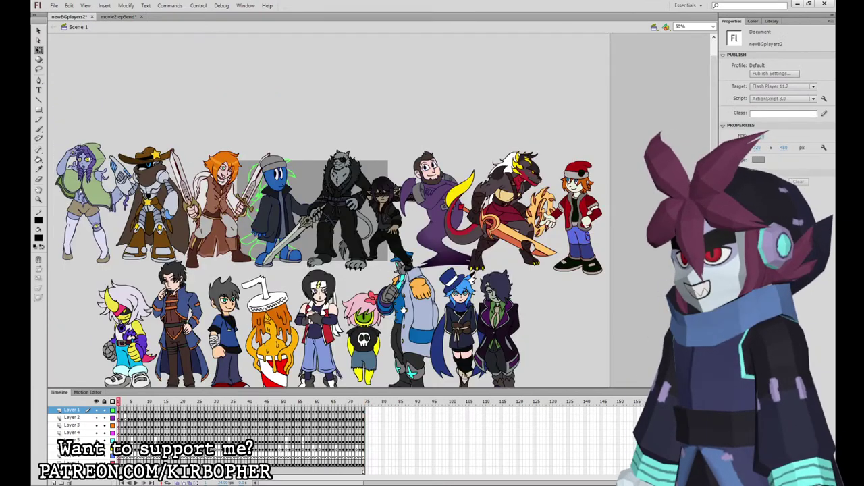
drag(404, 311, 404, 203)
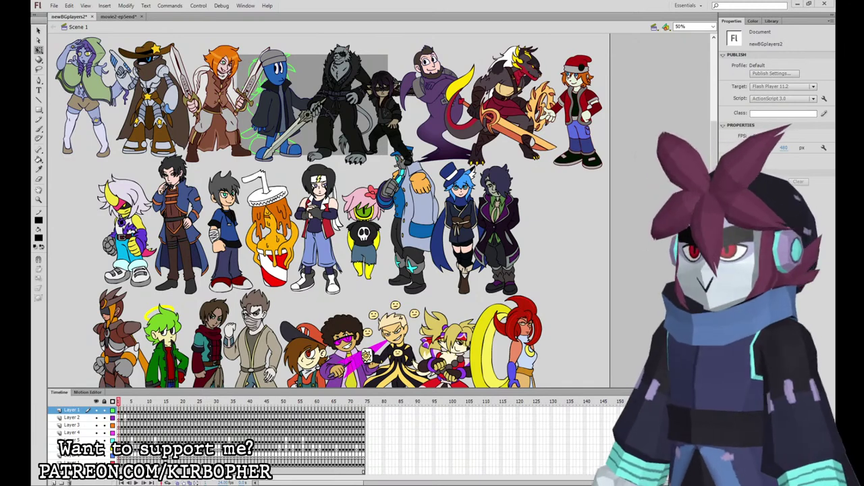
click(118, 16)
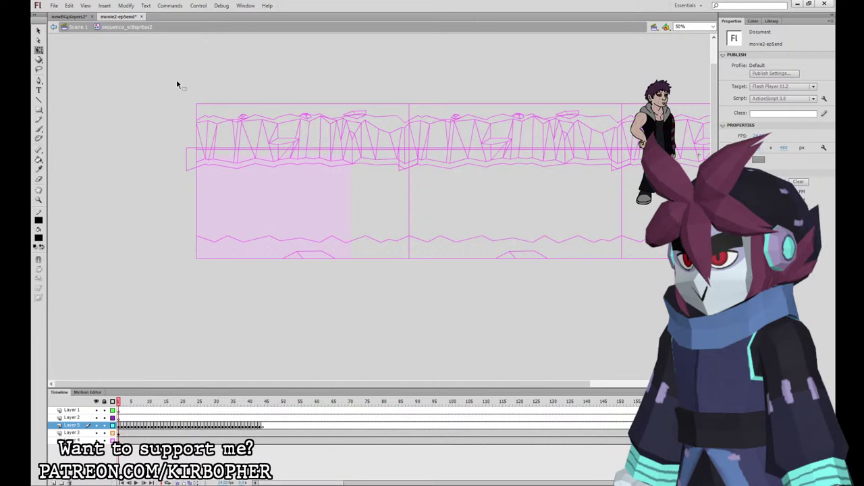
Copy the red-haired girl sprite from frame 2 of Layer 5 and paste it at the view centre on frame 1.
click(124, 426)
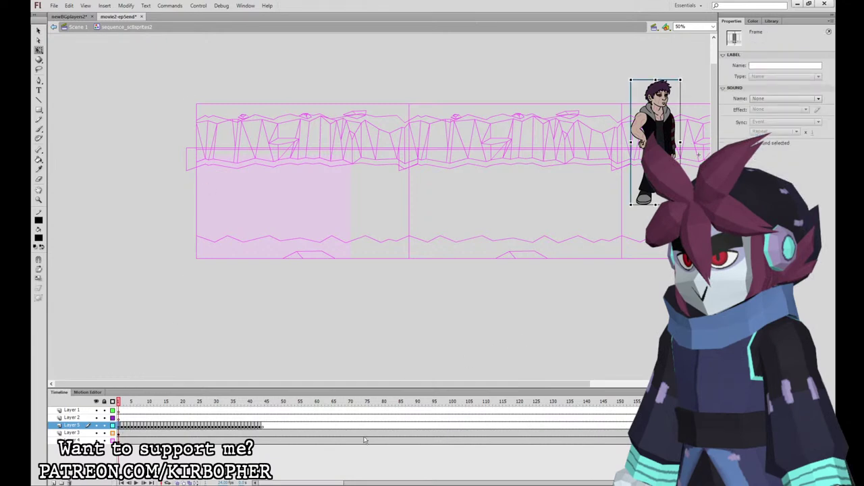
click(123, 425)
key(ctrl+c)
click(118, 425)
key(ctrl+v)
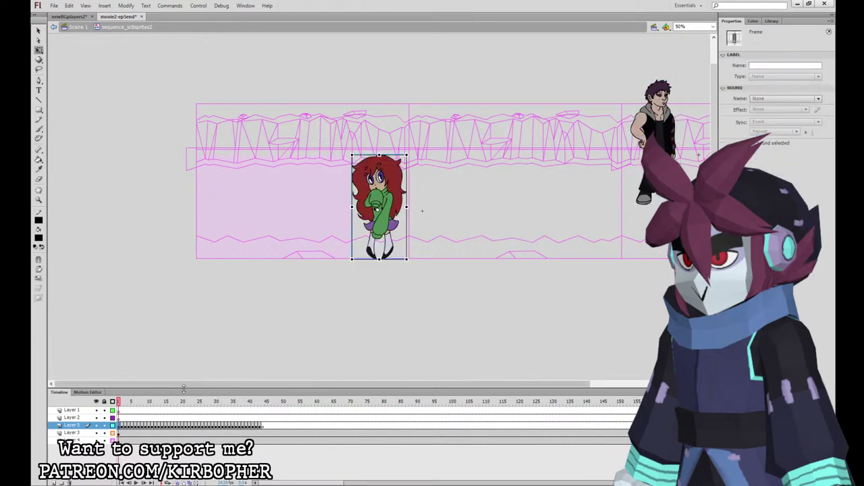
Copy the blue-hatted sprite from frame 3 to the view centre on frame 1, and delete the original sprites from frames 2 and 3.
click(122, 426)
click(126, 426)
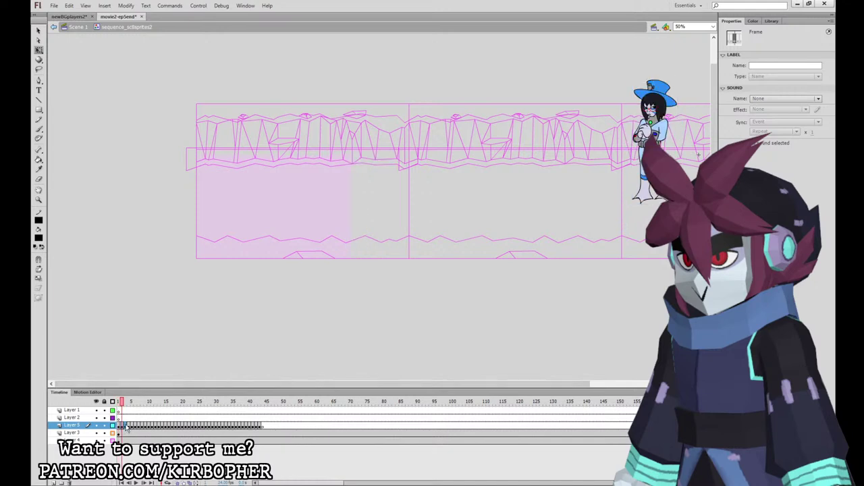
click(119, 426)
key(ctrl+v)
click(122, 426)
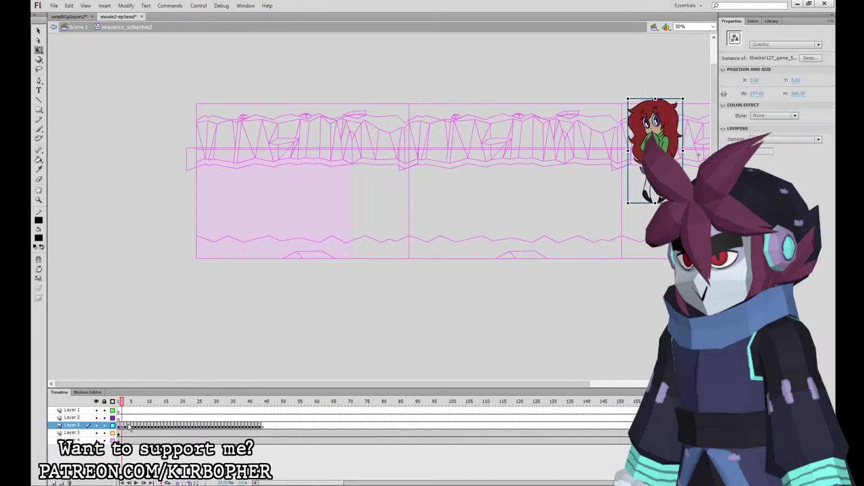
key(Delete)
click(125, 426)
key(Delete)
Bring the yellow-green bird sprite from frame 4 to the view centre on frame 1, and frame 5's spiky red-haired sprite there in place.
click(129, 426)
key(ctrl+c)
click(119, 426)
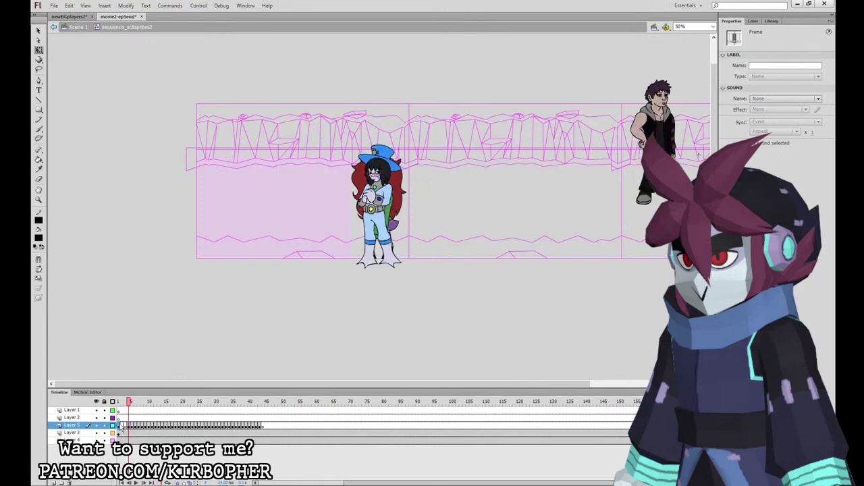
key(ctrl+v)
click(129, 426)
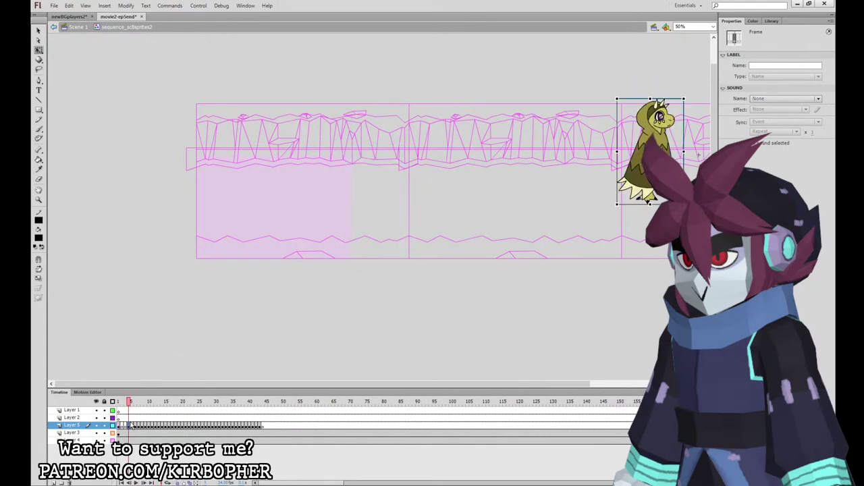
click(132, 426)
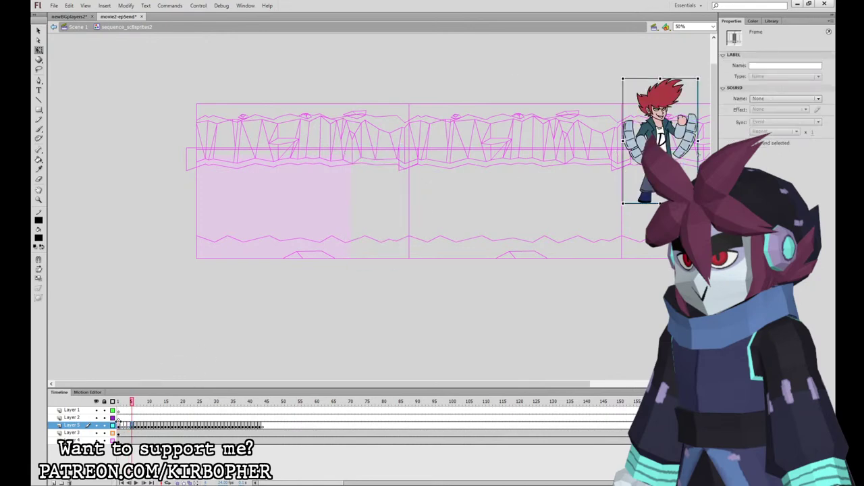
click(119, 427)
key(ctrl+shift+v)
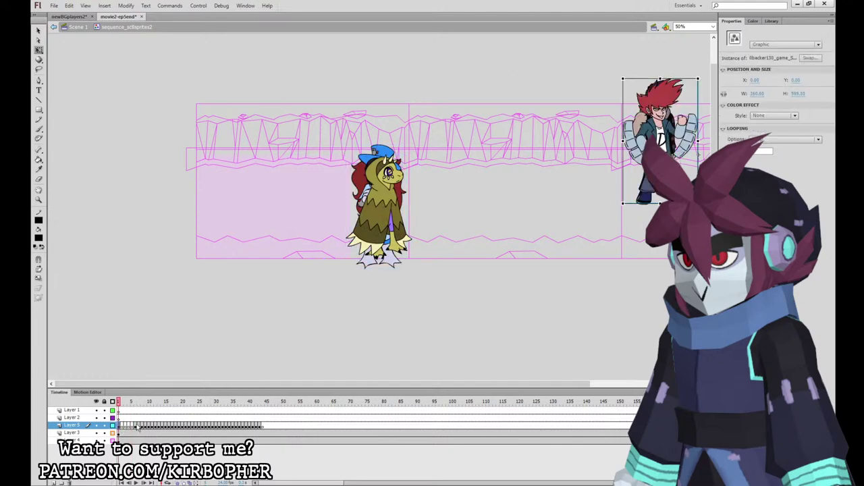
Move the teal-haired sprite from frame 6 in place onto frame 1, and frame 7's white-masked sprite to the view centre there.
click(135, 426)
key(ctrl+x)
click(119, 426)
key(ctrl+shift+v)
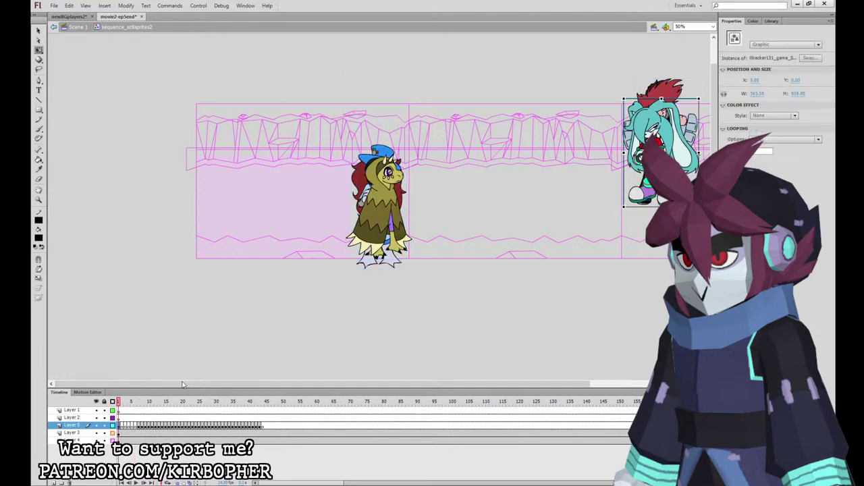
click(139, 425)
key(ctrl+x)
click(119, 426)
key(ctrl+v)
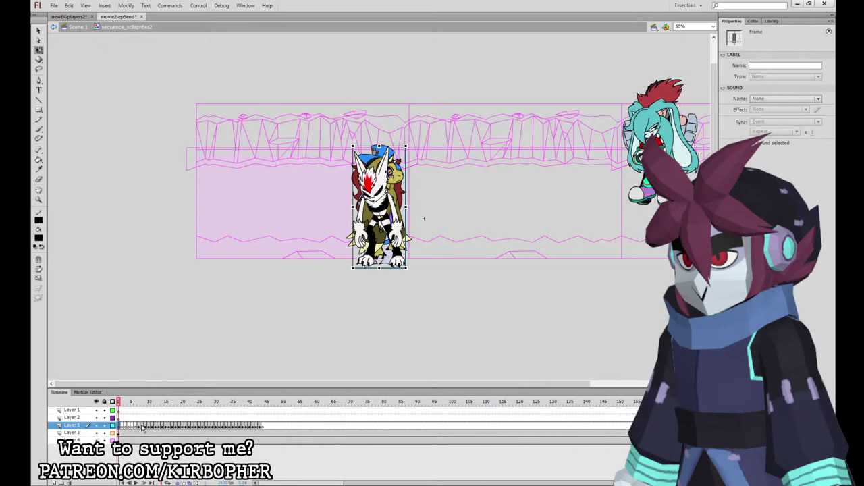
Cut the brown capped sprite from frame 8 and the black-and-orange clad sprite from frame 9, pasting each in place on frame 1.
click(135, 422)
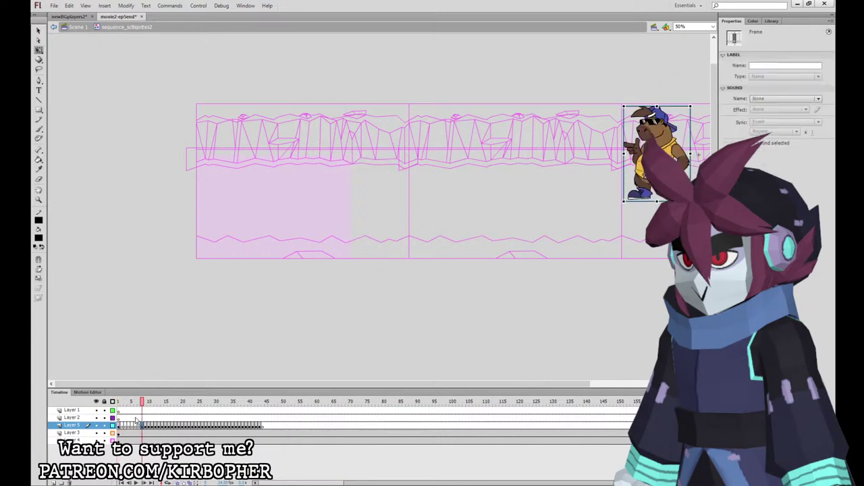
key(ctrl+x)
click(119, 426)
key(ctrl+shift+v)
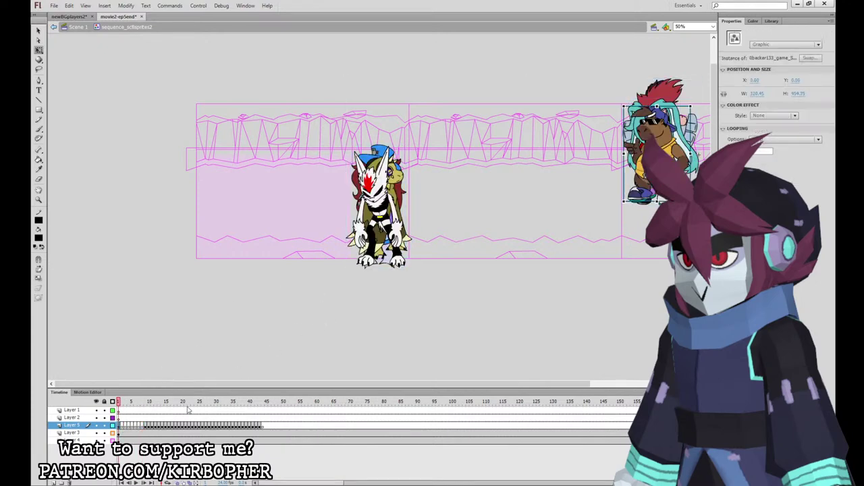
click(146, 426)
key(ctrl+x)
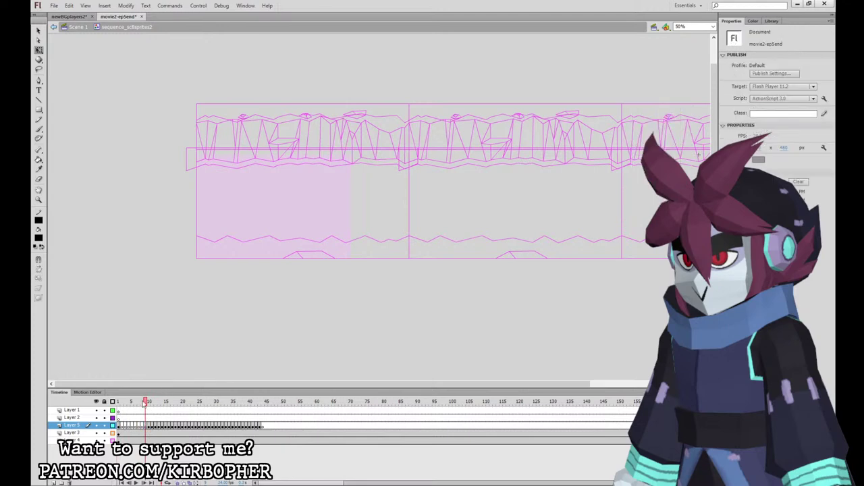
click(120, 426)
key(ctrl+shift+v)
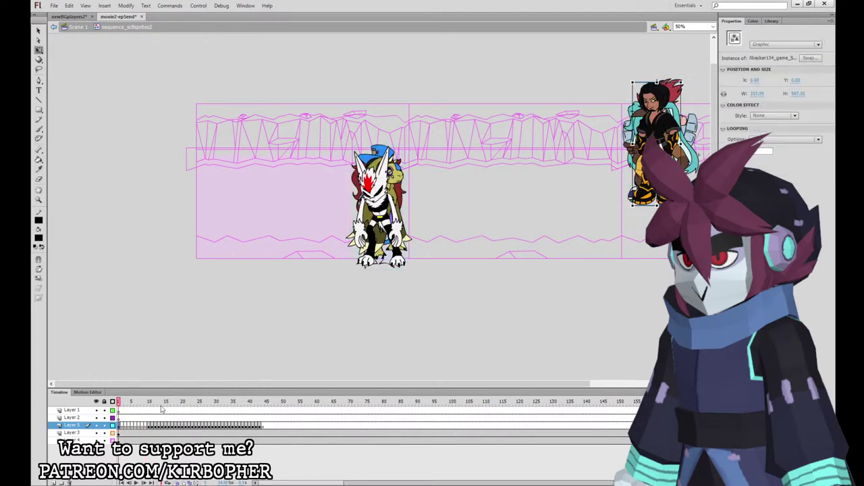
Cut the skull-masked hooded sprite from frame 10 and the purple-hatted sprite from frame 11, pasting each in place on frame 1.
click(150, 426)
key(ctrl+x)
click(119, 426)
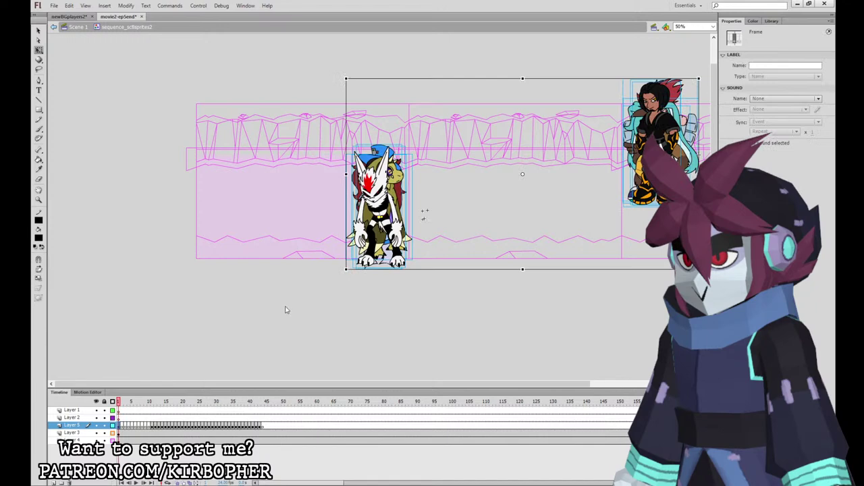
key(ctrl+shift+v)
click(159, 426)
key(shift+comma)
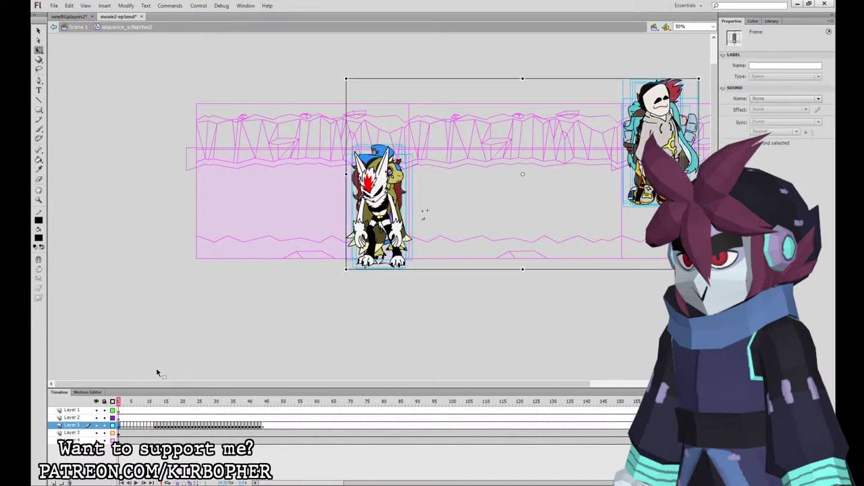
click(248, 358)
key(ctrl+shift+v)
Cut the black-and-green-haired sprite from frame 12 and the pink-winged sprite from frame 13, pasting each in place on frame 1.
click(158, 428)
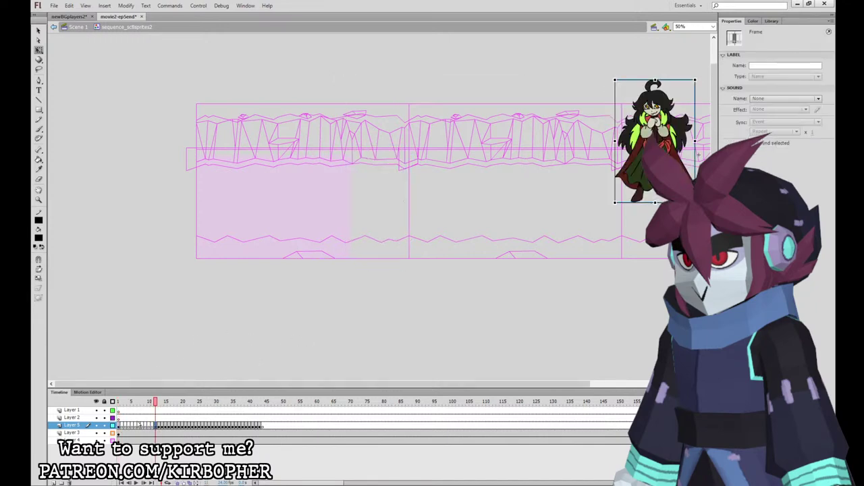
key(shift+comma)
click(216, 325)
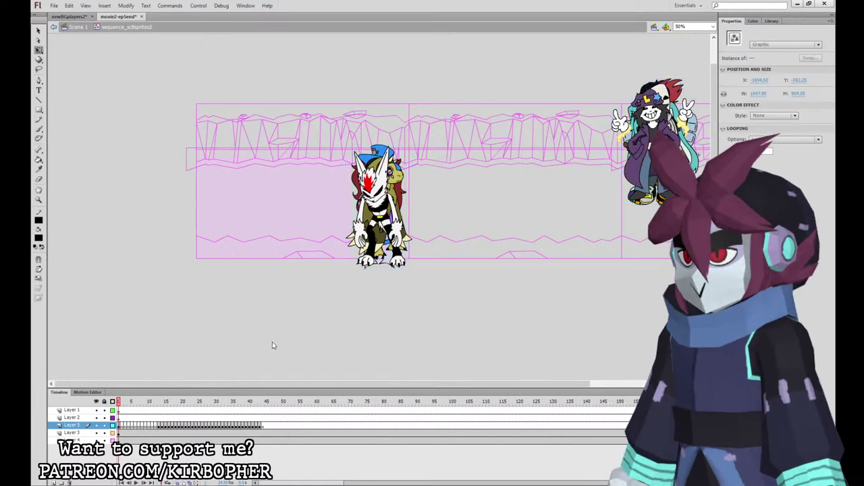
key(ctrl+shift+v)
click(159, 426)
key(ctrl+x)
click(119, 426)
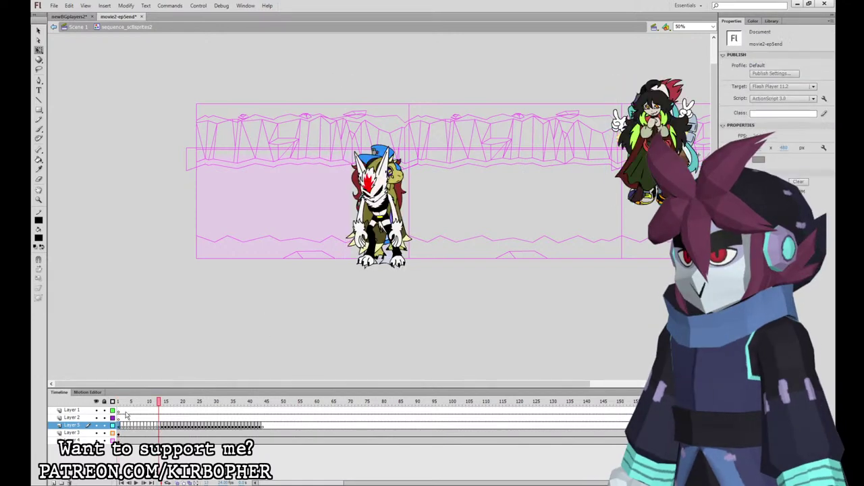
click(268, 334)
key(ctrl+shift+v)
Cut the blue-and-pink-haired sprite from frame 14 and the blond sprite from frame 15, pasting each in place on frame 1.
click(163, 426)
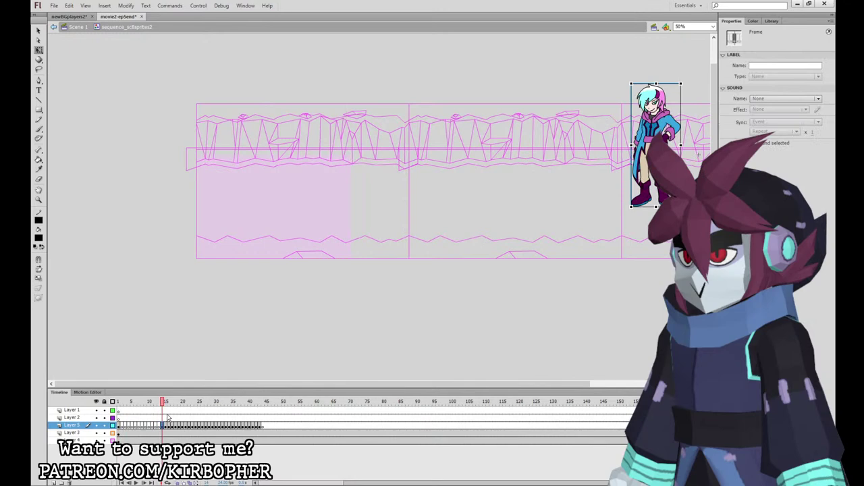
key(shift+comma)
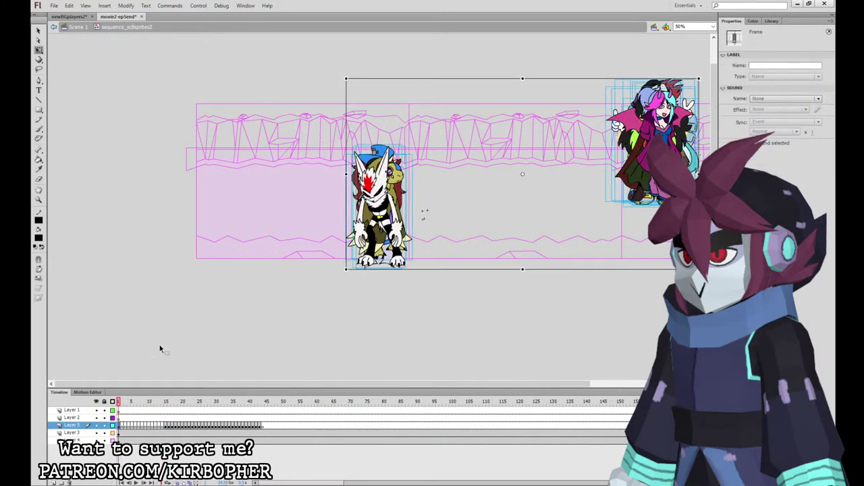
click(222, 358)
key(ctrl+shift+v)
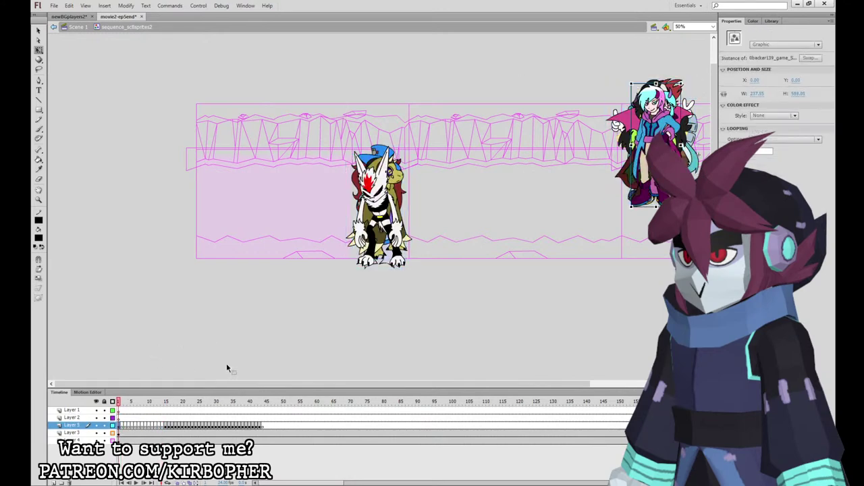
click(166, 426)
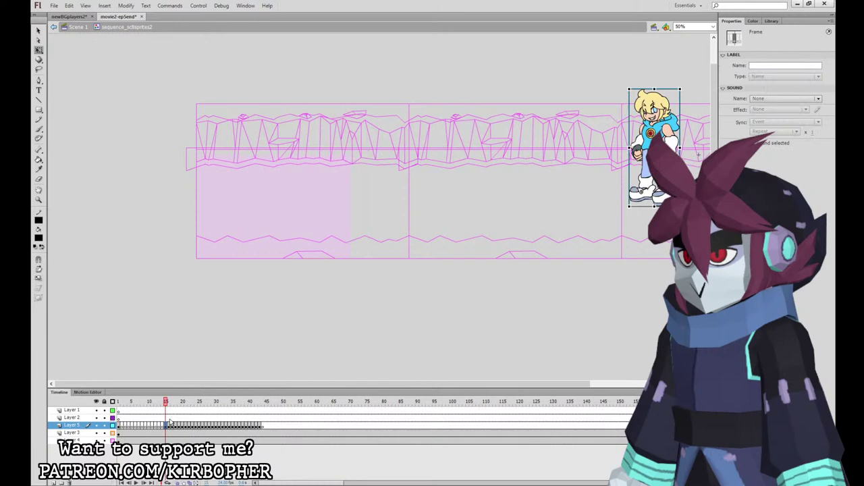
key(ctrl+x)
click(119, 426)
click(217, 348)
key(ctrl+shift+v)
Cut the dark-haired sprite in grey from frame 16 and the sprite from frame 17, pasting each in place on frame 1.
click(169, 426)
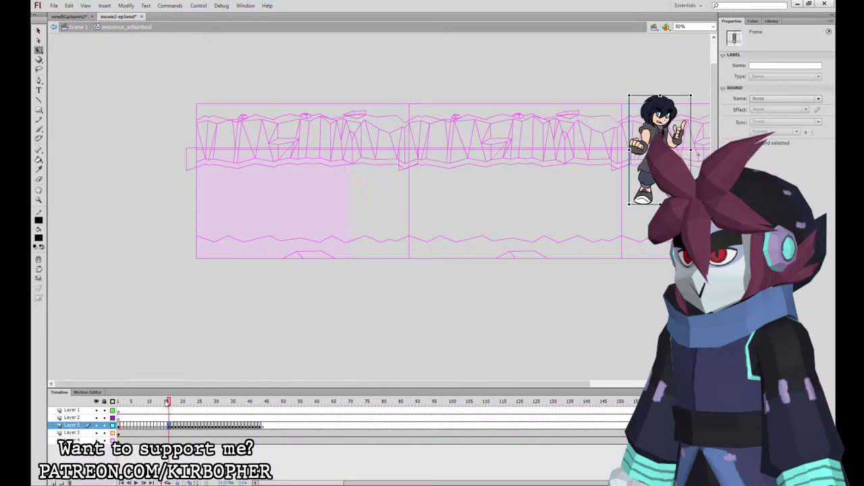
key(ctrl+x)
click(119, 426)
click(345, 307)
key(ctrl+shift+v)
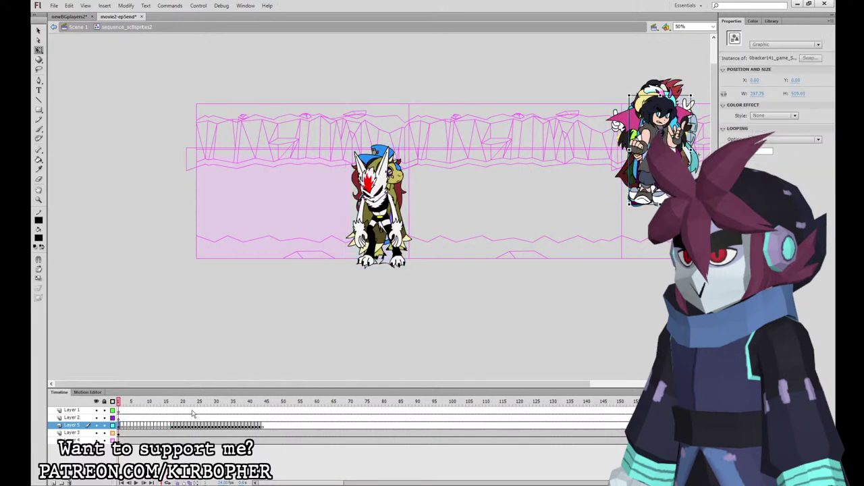
click(173, 426)
key(ctrl+x)
click(119, 426)
click(245, 326)
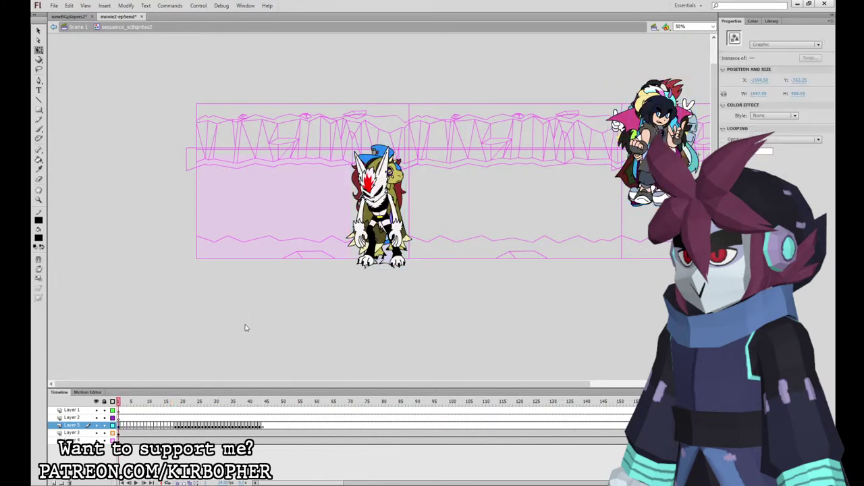
key(ctrl+shift+v)
Cut the sprite from frame 18 and the purple-cloaked sprite from frame 19, pasting each in place on frame 1.
click(179, 426)
key(ctrl+x)
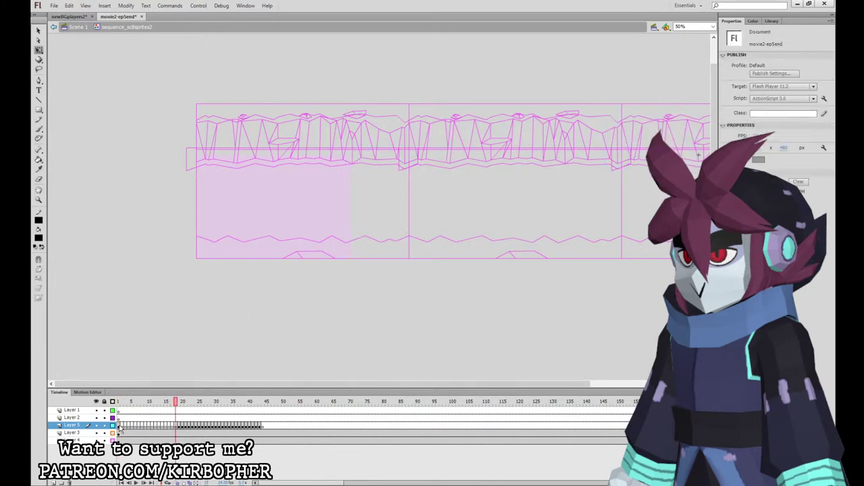
click(119, 426)
click(216, 330)
key(ctrl+shift+v)
click(180, 425)
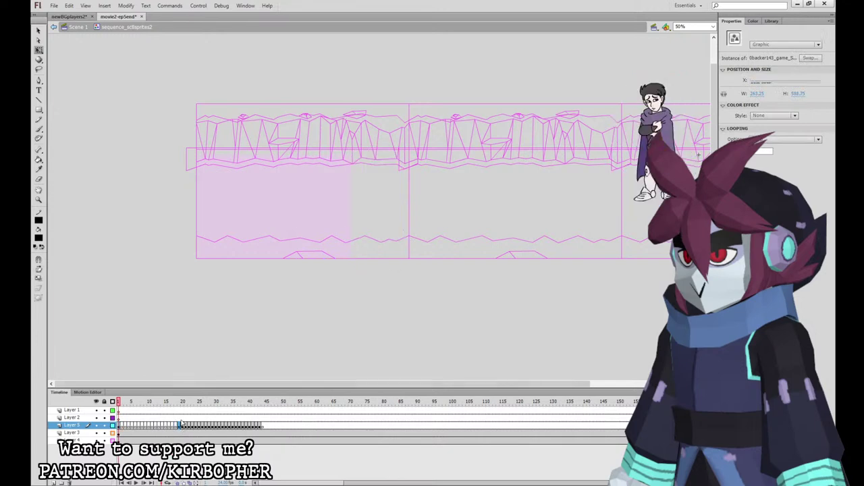
click(181, 420)
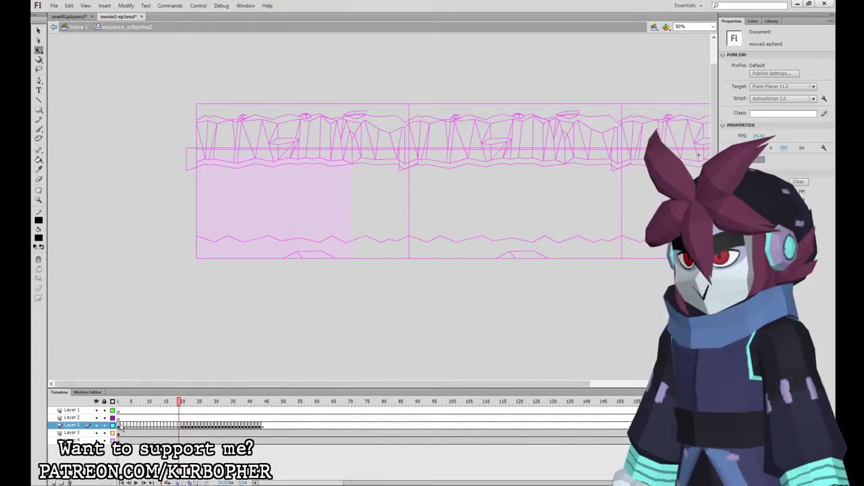
click(119, 426)
click(206, 316)
key(ctrl+shift+v)
Move the purple-hatted wizard sprite from frame 20 to the view centre on frame 1, and cut frame 21's sprite for pasting there in place.
click(184, 423)
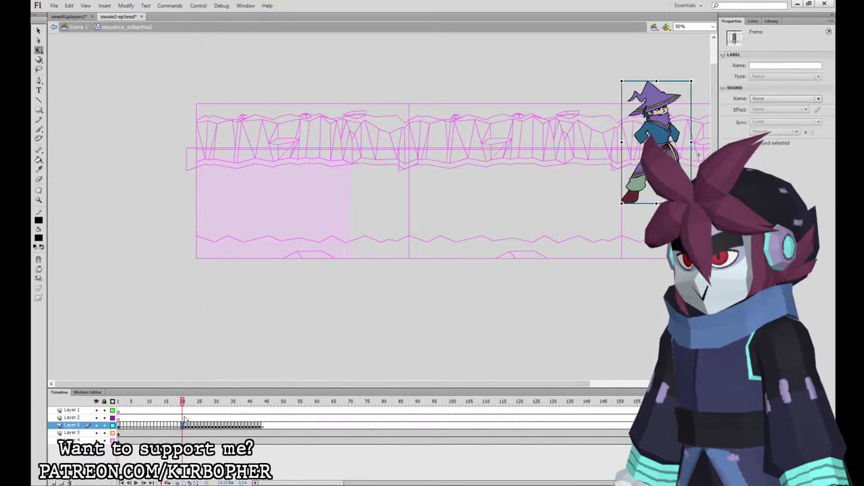
key(ctrl+x)
click(119, 426)
click(201, 324)
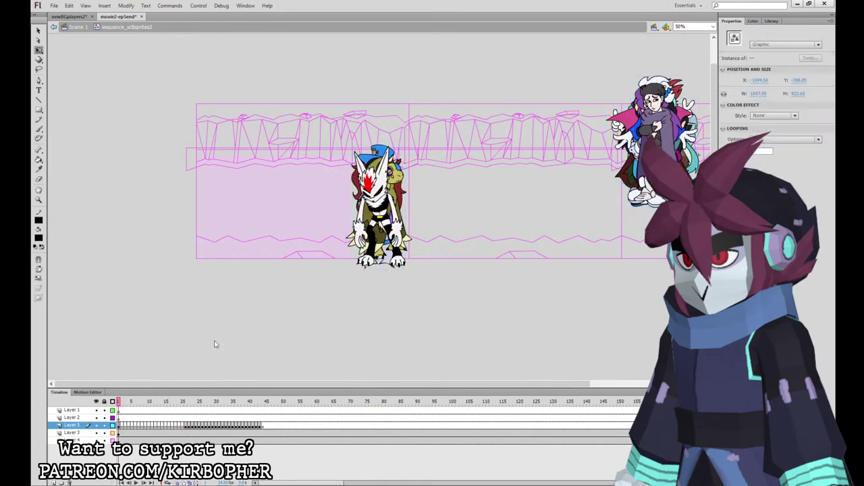
key(ctrl+v)
click(186, 426)
key(shift+comma)
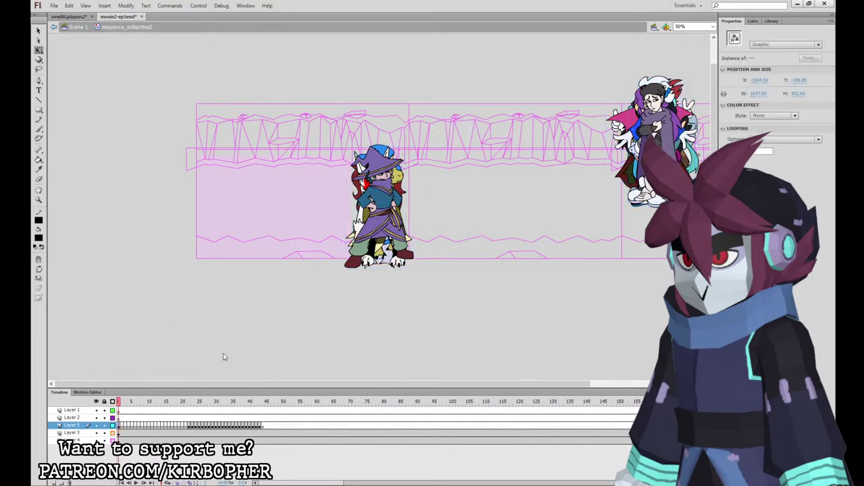
Cut the sprite from frame 22 and the light-blue-haired winged sprite from frame 23, pasting each in place on frame 1.
click(190, 425)
key(ctrl+x)
click(119, 426)
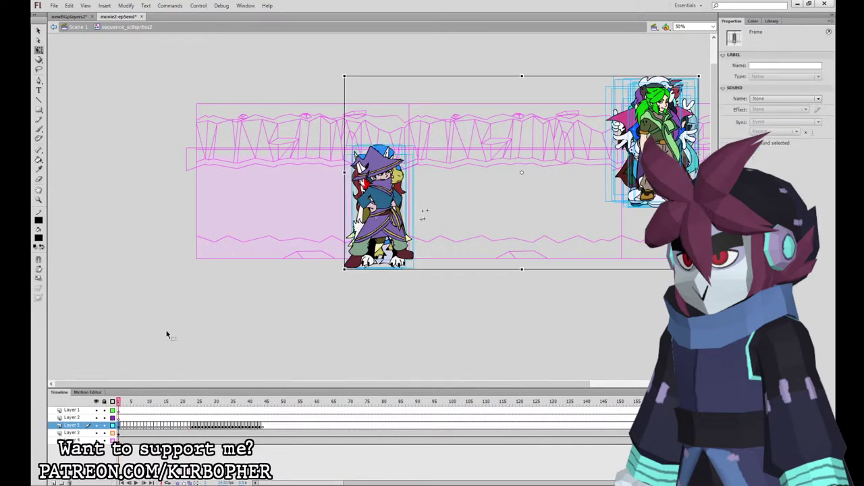
click(186, 321)
key(ctrl+shift+v)
click(193, 425)
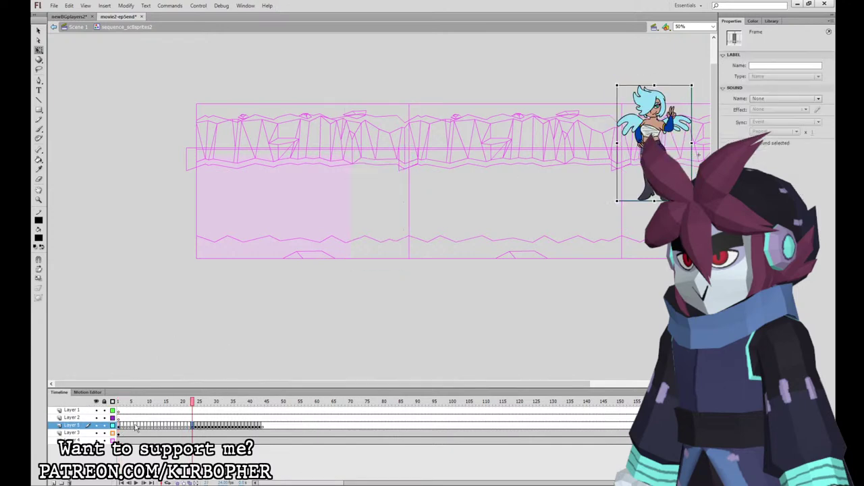
key(ctrl+x)
click(120, 427)
click(248, 313)
key(ctrl+shift+v)
Cut the purple-tailed sprite from frame 24 and the sprite from frame 25, pasting each in place on frame 1.
click(195, 426)
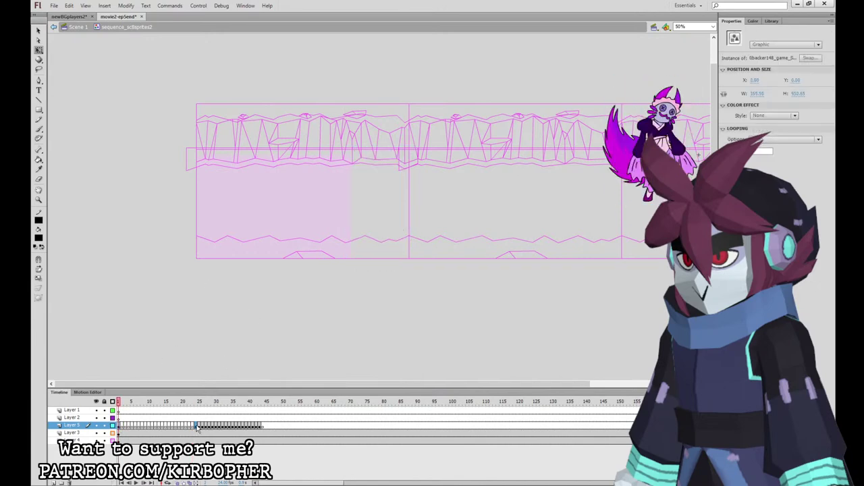
key(ctrl+x)
click(120, 426)
click(226, 350)
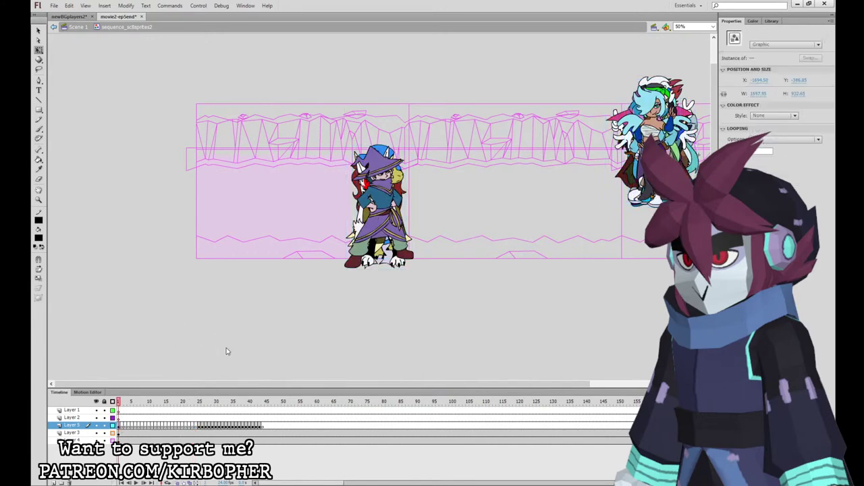
key(ctrl+shift+v)
click(200, 426)
key(ctrl+x)
click(120, 426)
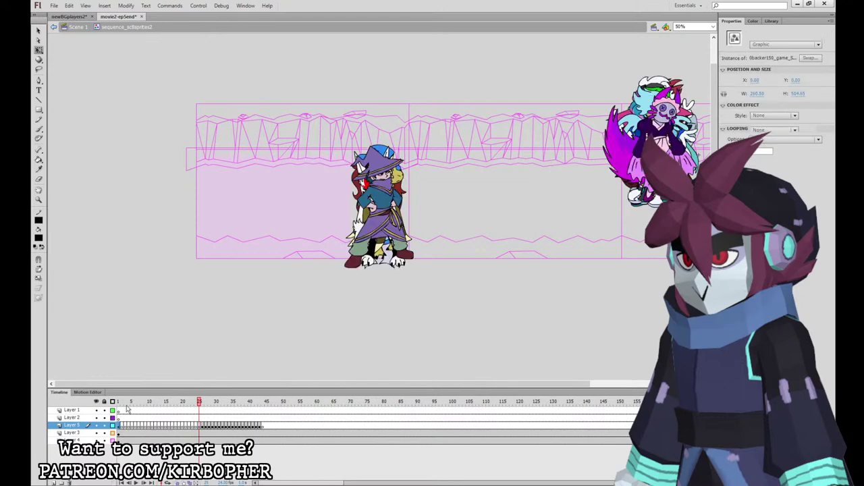
click(234, 355)
key(ctrl+shift+v)
Cut the orange creature with the pink beret from frame 26 and the yellow-winged sprite from frame 27, pasting each in place on frame 1.
click(203, 426)
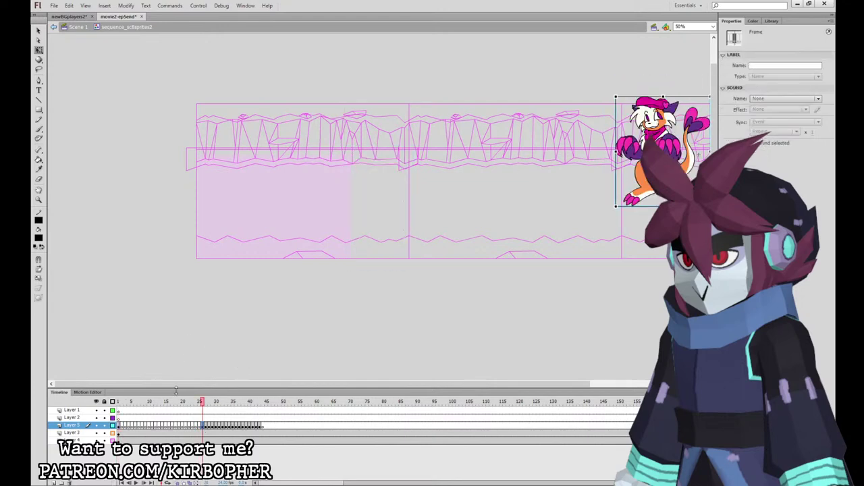
click(119, 426)
click(235, 350)
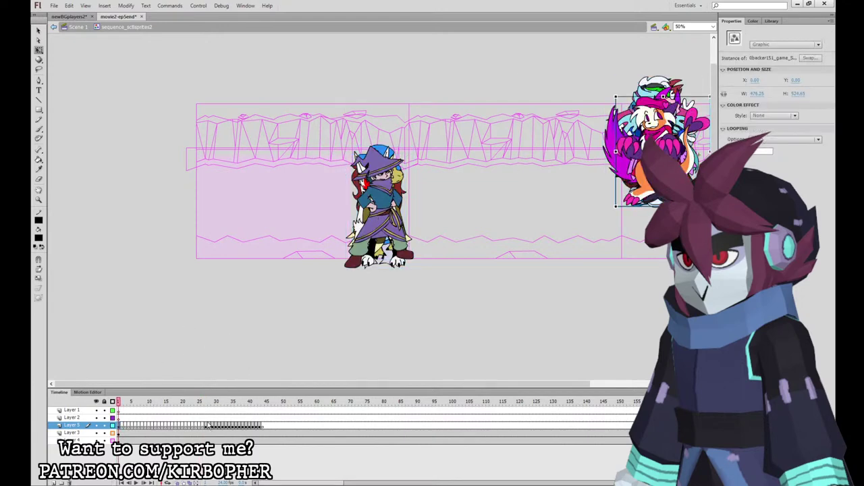
click(206, 425)
key(ctrl+x)
click(120, 426)
click(217, 353)
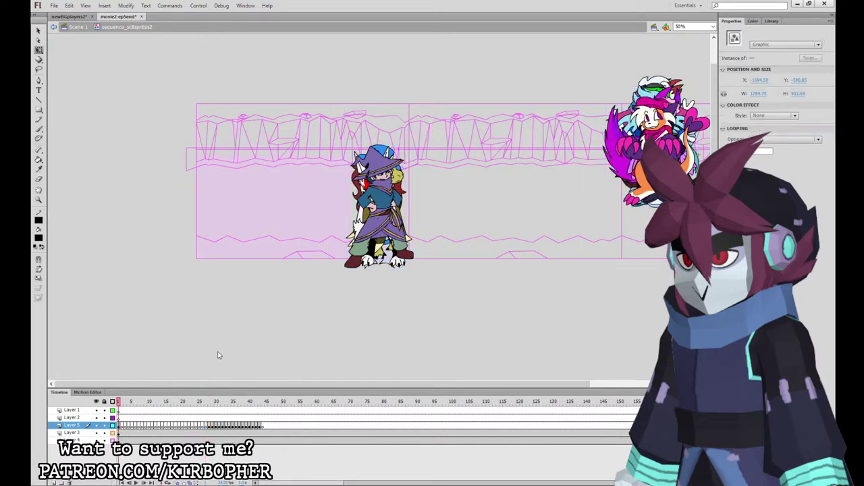
key(ctrl+shift+v)
Cut the sprite from frame 28 and the white-haired sprite with the red scarf from frame 29, pasting each in place on frame 1.
click(210, 426)
key(ctrl+x)
click(119, 426)
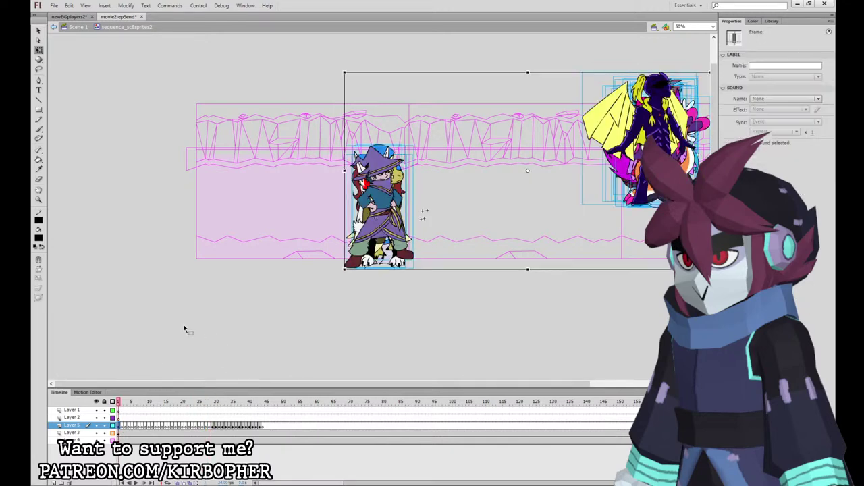
click(230, 338)
key(ctrl+shift+v)
click(214, 426)
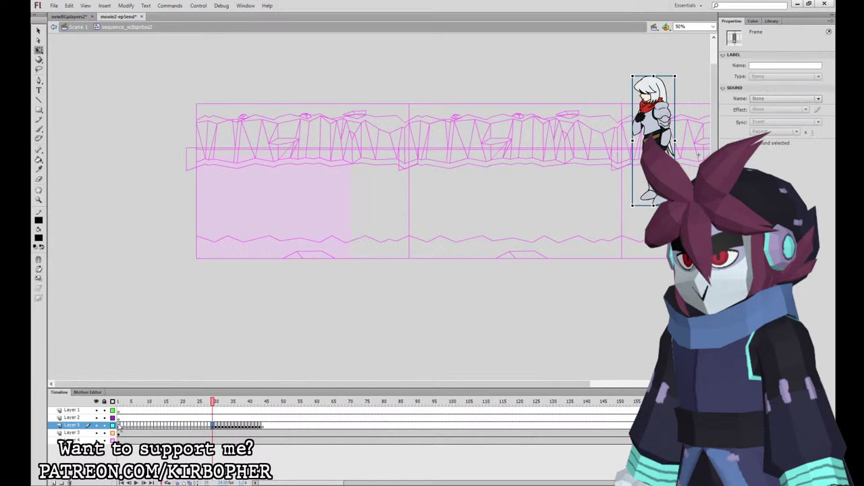
key(ctrl+x)
click(119, 426)
click(230, 353)
key(ctrl+shift+v)
Cut the brown-haired sprite from frame 30 and the white-haired sprite from frame 31, pasting each in place on frame 1.
click(216, 426)
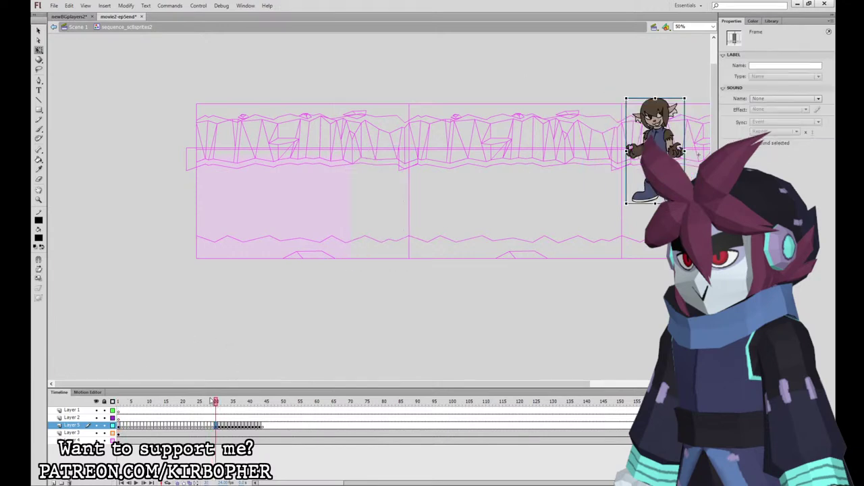
key(ctrl+x)
click(120, 426)
click(211, 354)
key(ctrl+shift+v)
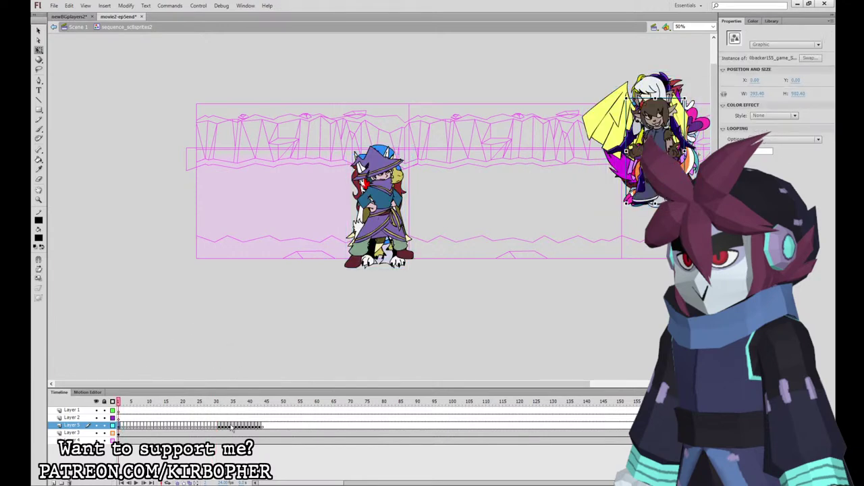
click(223, 426)
key(ctrl+x)
click(120, 426)
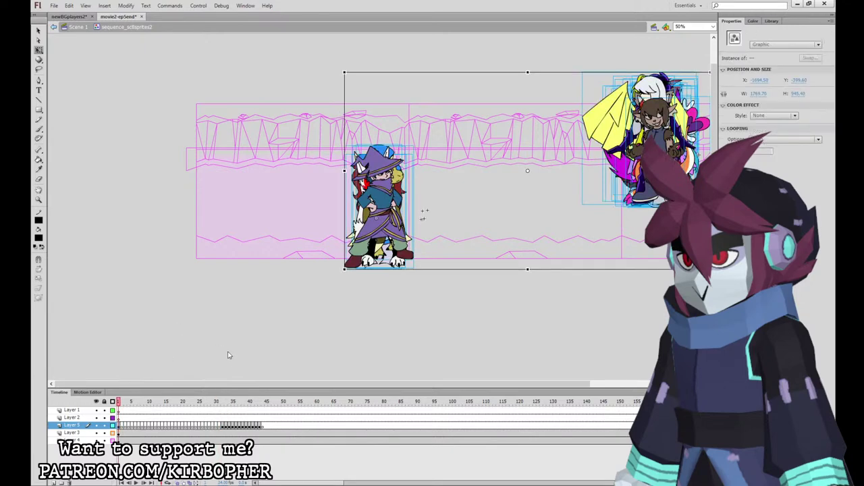
click(229, 354)
key(ctrl+shift+v)
Cut the pink-haired sprite from frame 32 and the purple-haired winged sprite from frame 33, pasting each in place on frame 1.
click(223, 426)
click(119, 426)
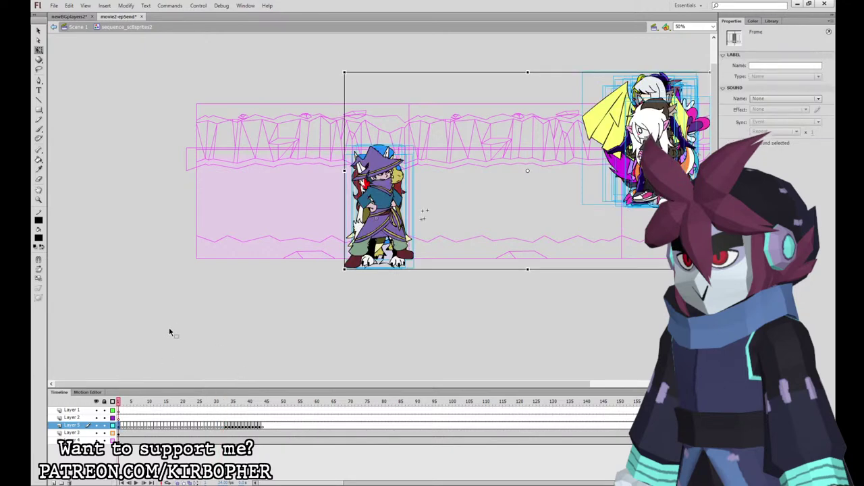
click(219, 357)
click(227, 426)
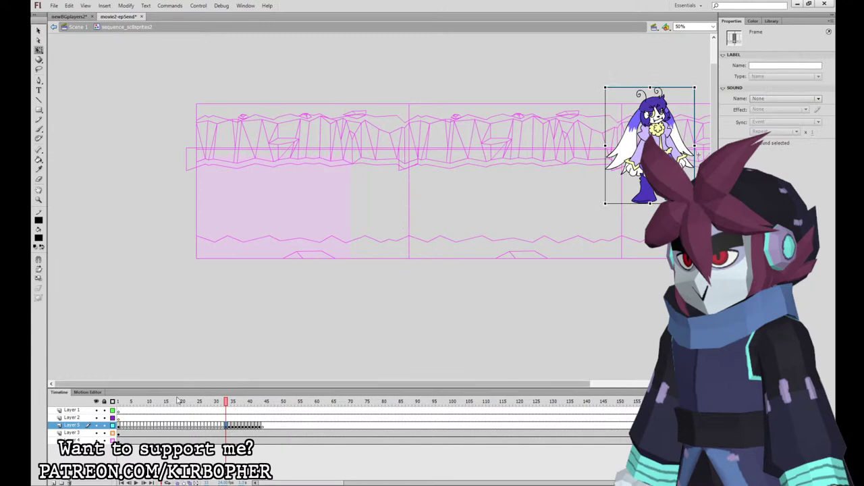
click(119, 426)
key(ctrl+shift+v)
Move the grey-haired sprites, blue sweater on frame 34 and red hoodie on frame 35, in place onto frame 1.
click(229, 426)
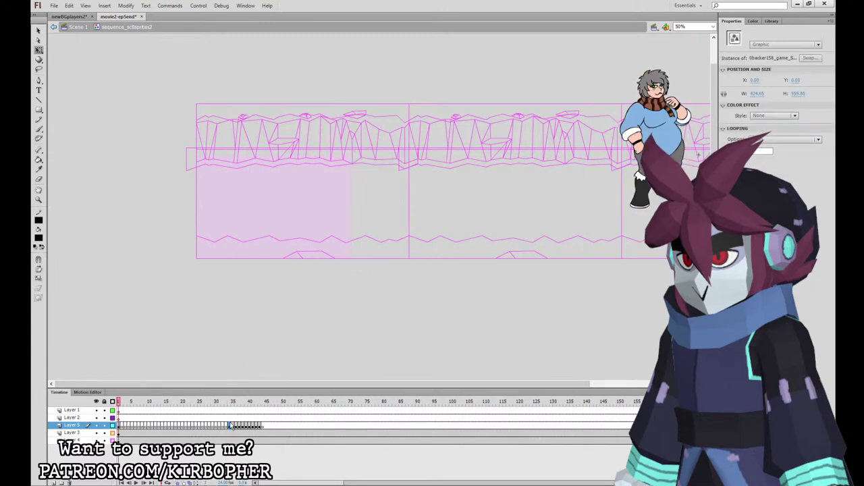
key(ctrl+x)
click(119, 426)
key(ctrl+shift+v)
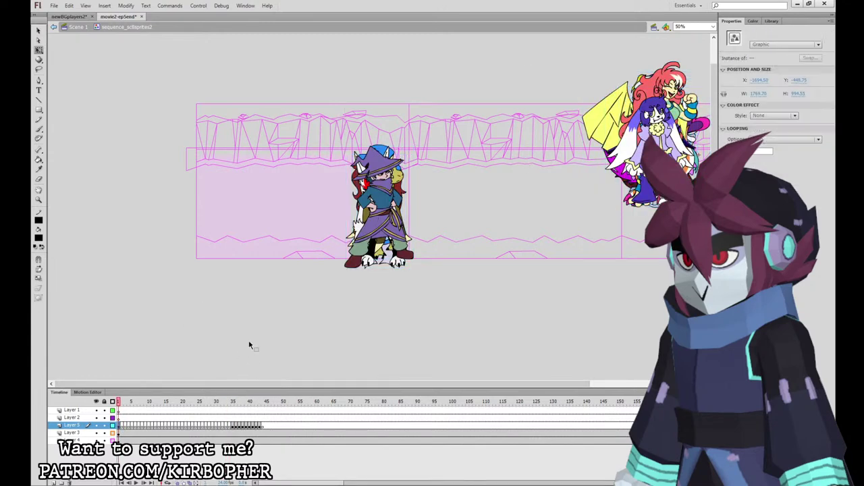
click(233, 426)
key(ctrl+x)
click(120, 426)
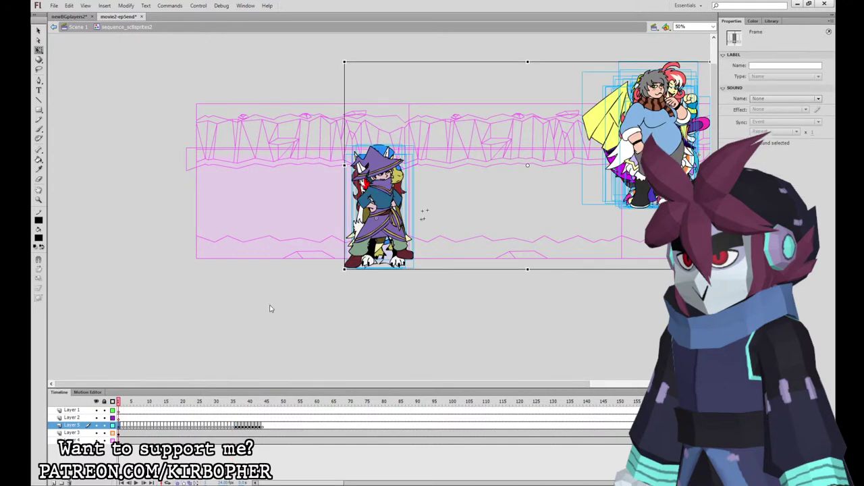
key(ctrl+shift+v)
Cut the blond sprite with the microphone from frame 36 and the teal shark from frame 37, pasting both at the view centre on frame 1.
click(236, 426)
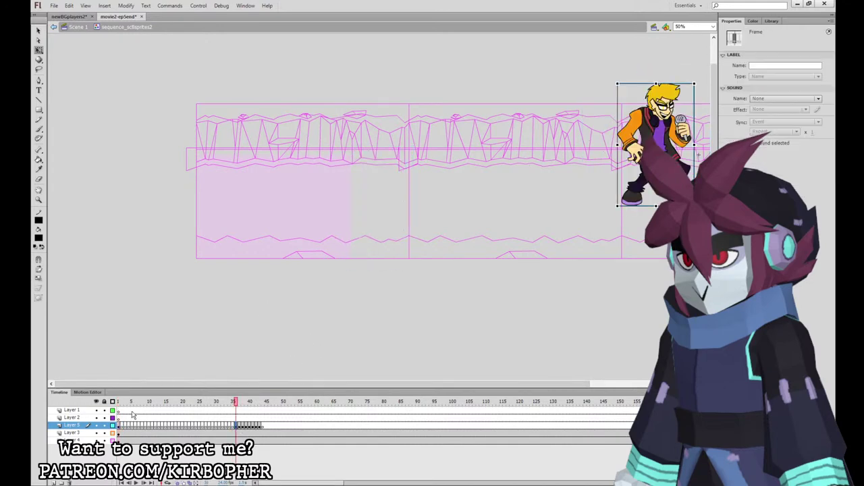
key(ctrl+x)
click(120, 426)
key(ctrl+shift+v)
click(241, 426)
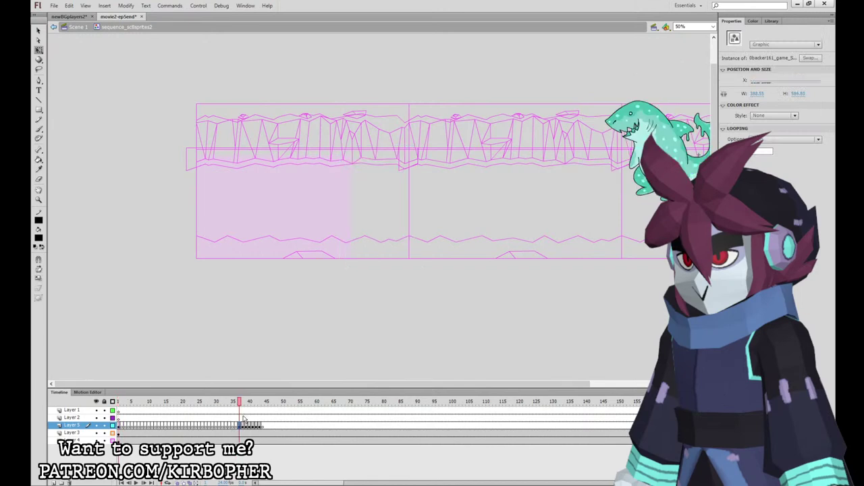
click(119, 426)
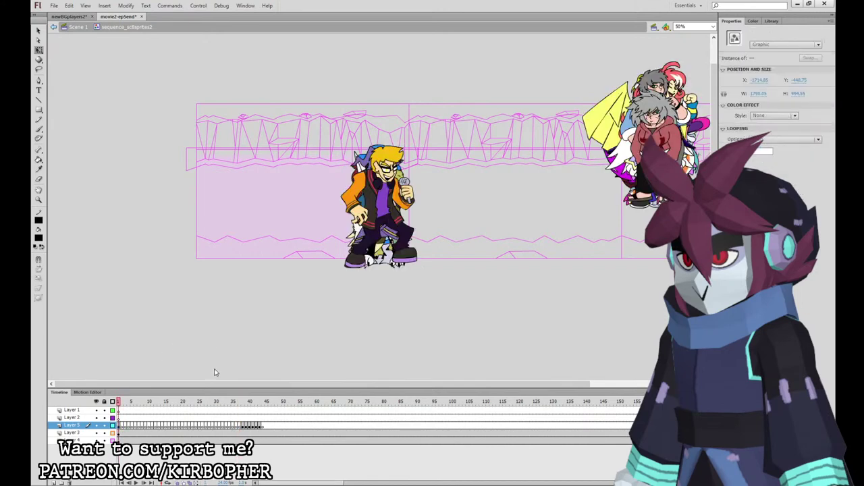
key(ctrl+shift+v)
Move the sprite from frame 38 and the orange-haired lab-coat sprite from frame 39 to the view centre on frame 1.
click(244, 426)
click(119, 426)
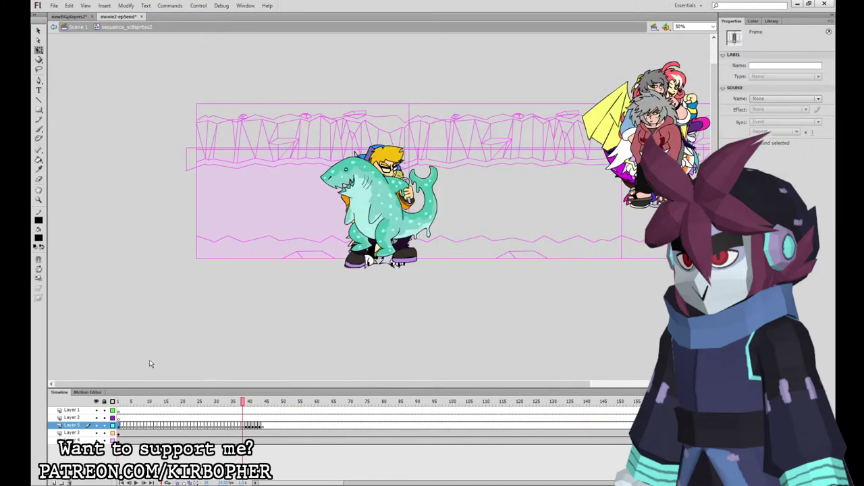
key(ctrl+shift+v)
click(247, 426)
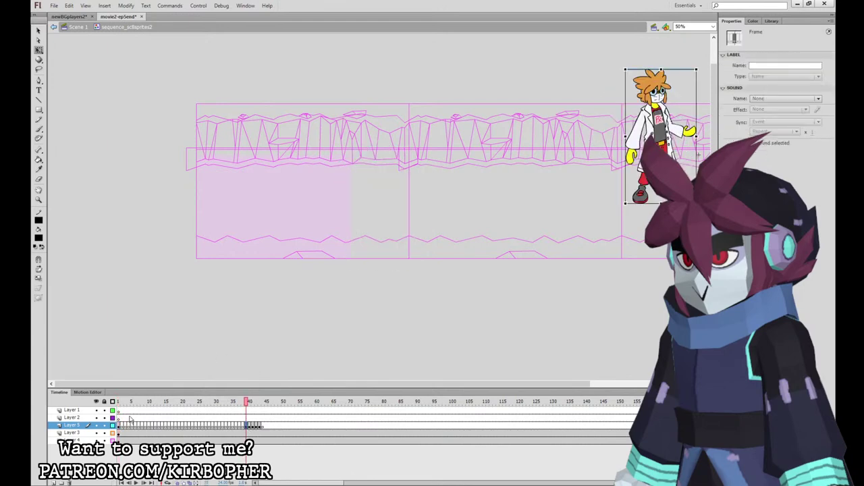
click(118, 426)
key(ctrl+shift+v)
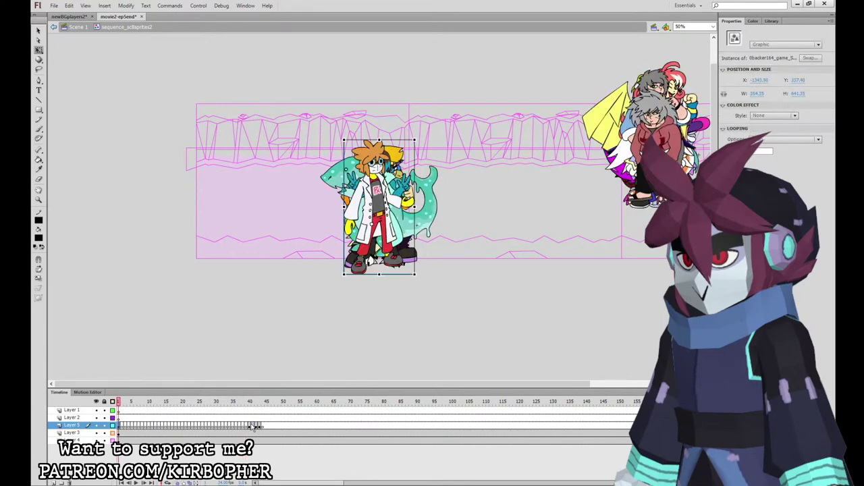
Cut the green-coated sprite from frame 40 and the sprite from frame 41, pasting both at the view centre on frame 1.
click(250, 426)
key(ctrl+x)
click(118, 426)
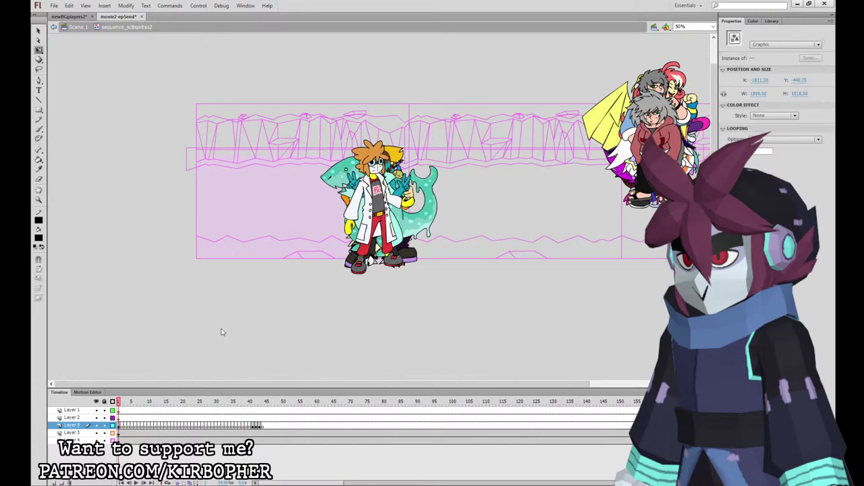
key(ctrl+shift+v)
click(254, 426)
key(ctrl+x)
click(119, 426)
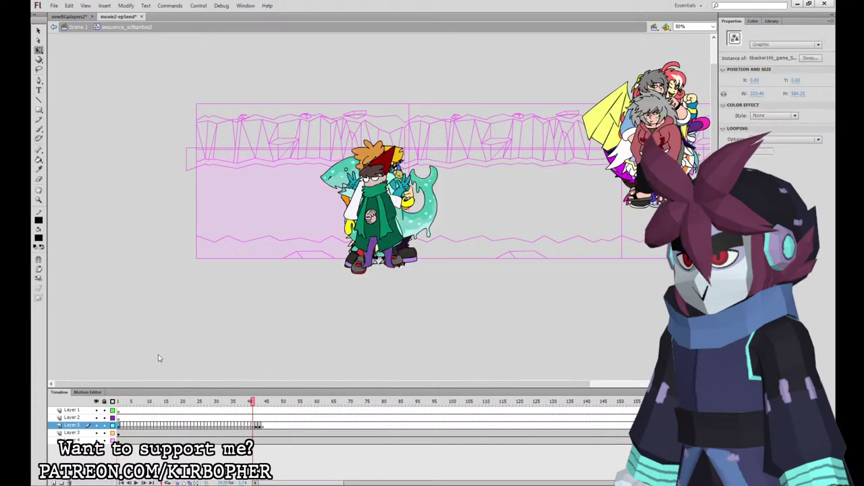
key(ctrl+shift+v)
Cut the black-capped sprite from frame 42 and the pink-haired sprite in red from frame 43, pasting both at the view centre on frame 1.
click(257, 426)
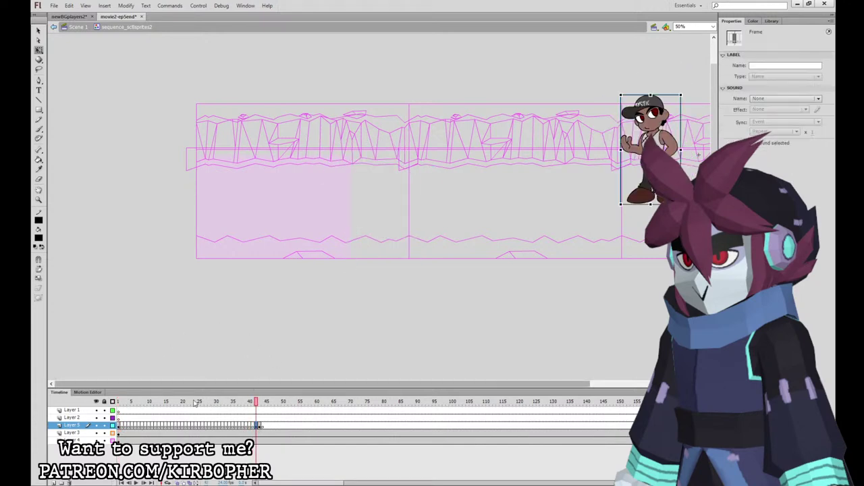
key(ctrl+x)
click(119, 426)
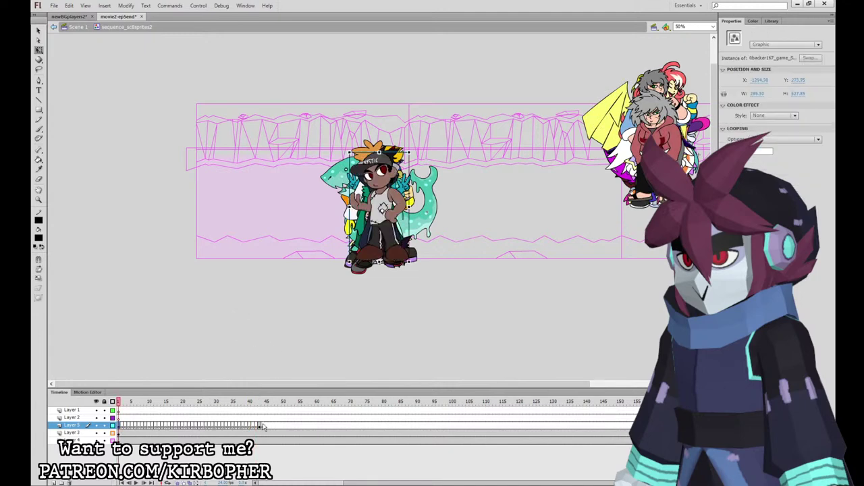
click(262, 425)
click(259, 425)
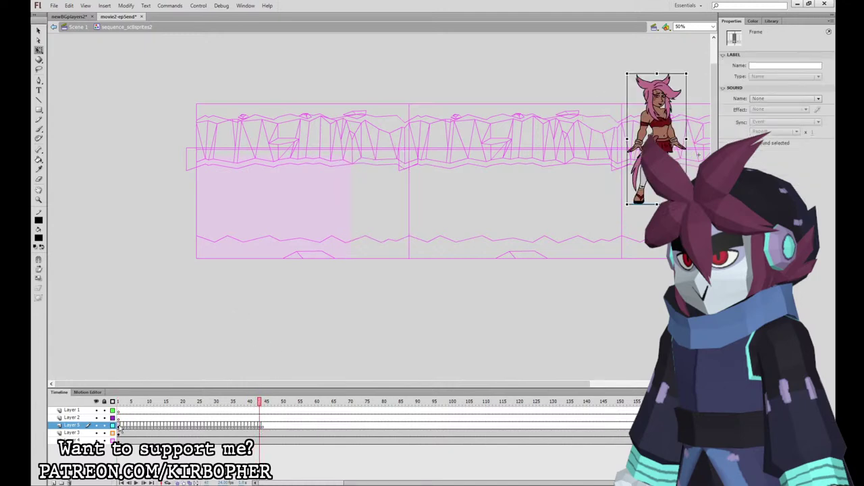
click(119, 427)
key(ctrl+v)
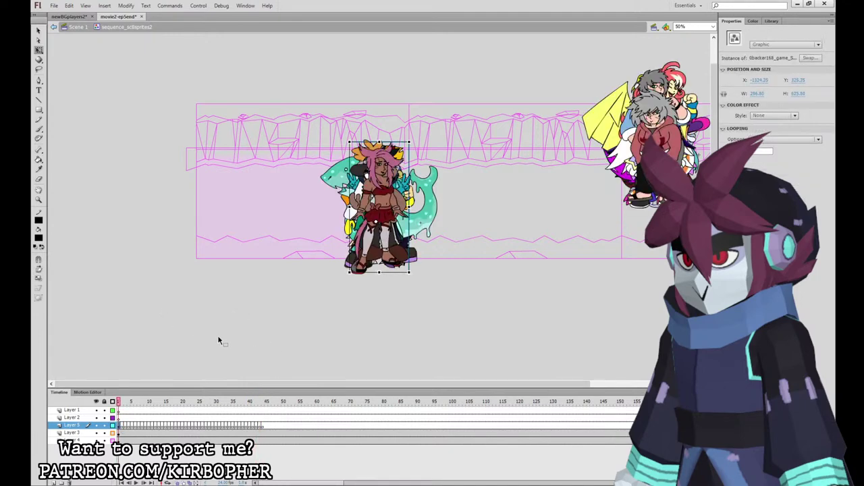
Clear the emptied keyframes after frame 1 on Layer 5 and go to frame 240 with the layer's sprites selected.
shift+click(261, 426)
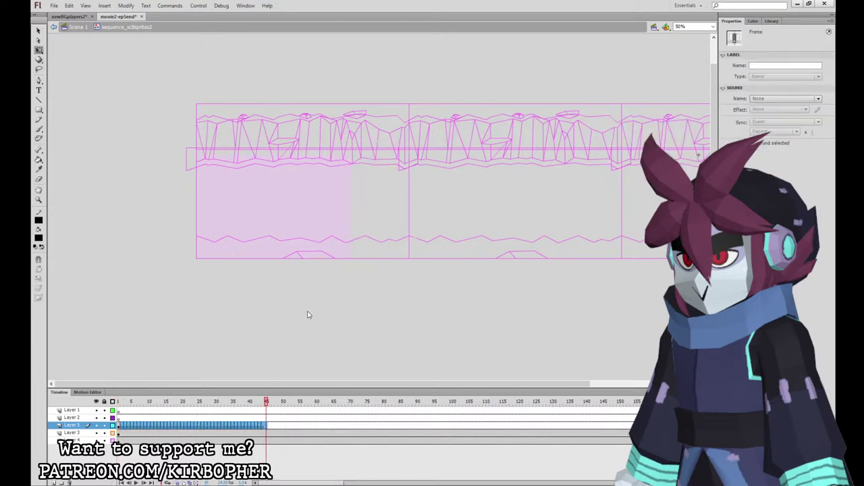
key(shift+F6)
drag(328, 483, 403, 482)
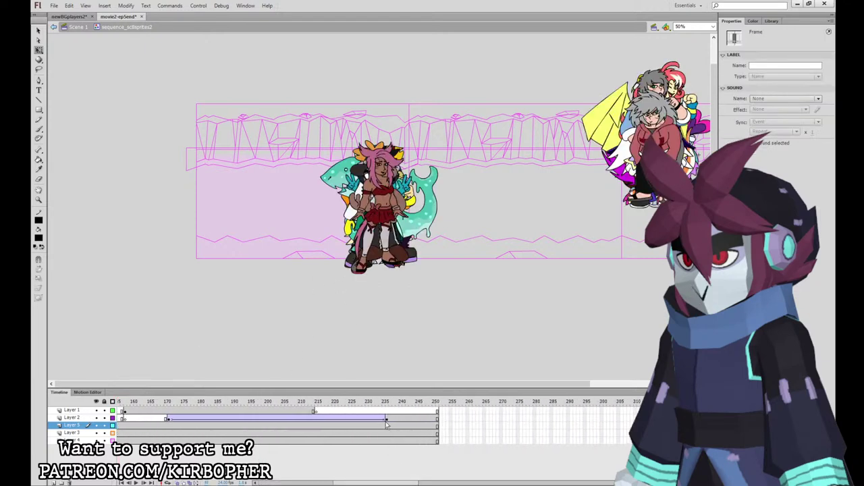
click(402, 424)
click(402, 426)
Scale all Layer 5 sprites down together to about 464 px overall width and move them over the pink-shaded part of the background.
scroll(596, 180, right, 5)
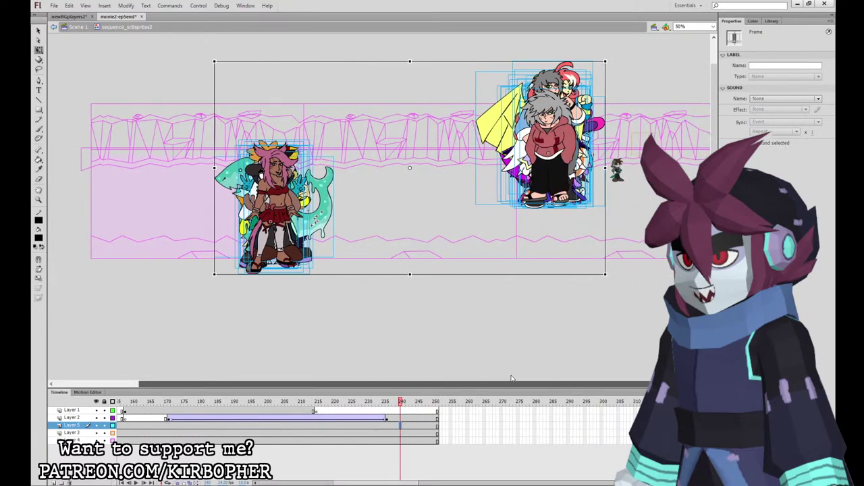
drag(572, 62, 223, 209)
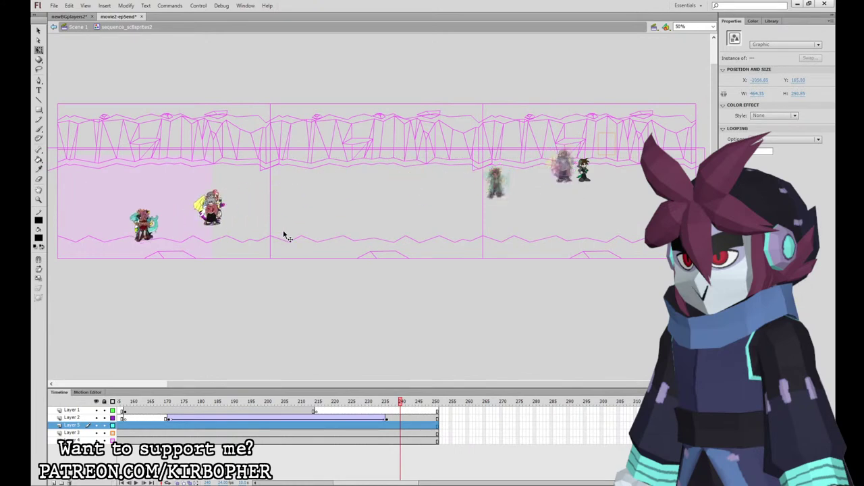
key(space)
drag(427, 280, 565, 309)
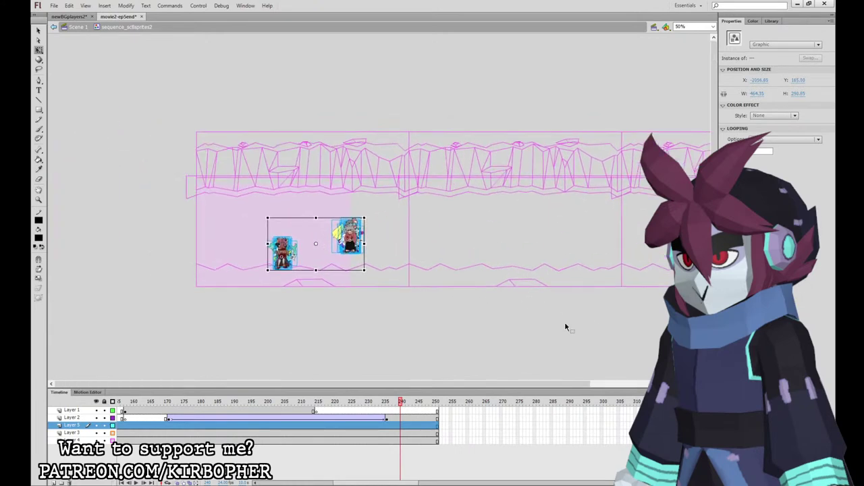
click(363, 331)
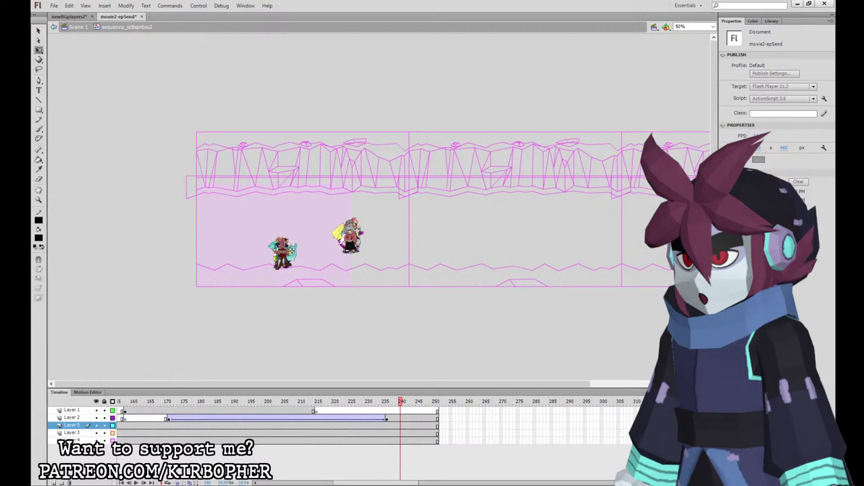
Pull the black-capped and pink-haired sprites out toward the third background panel and go back to about frame 163, before the white flash.
drag(285, 248, 596, 236)
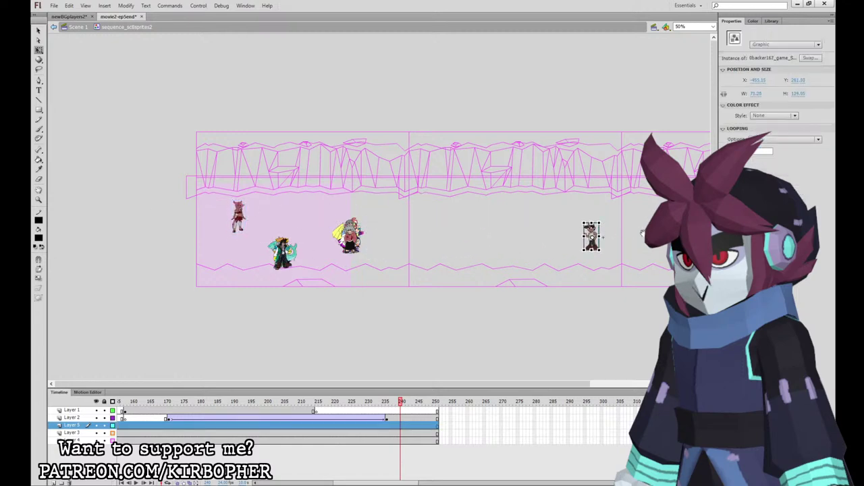
drag(577, 280, 454, 279)
drag(122, 211, 519, 229)
drag(131, 407, 143, 407)
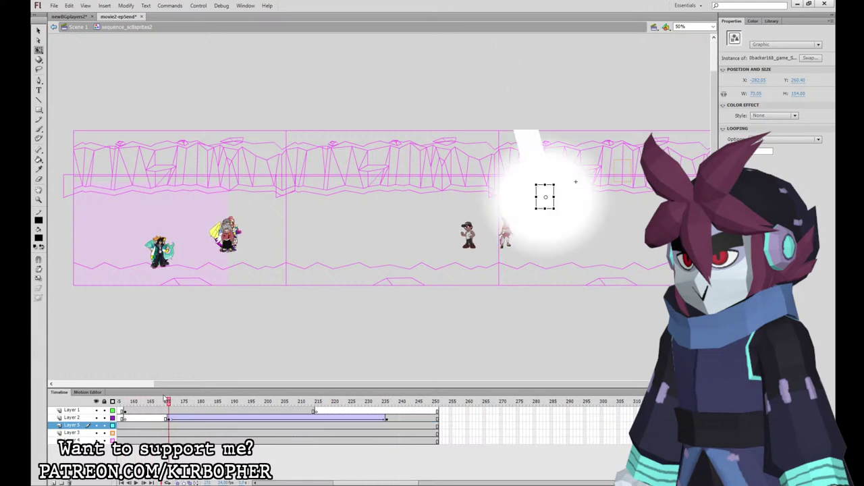
drag(164, 398, 141, 400)
Set the pink-haired and black-capped sprites in the middle panel, with the blue-shirted, grey-haired, red-haired and blue-and-white sprites spread beside them.
drag(506, 226, 454, 198)
drag(469, 233, 478, 210)
drag(230, 236, 386, 223)
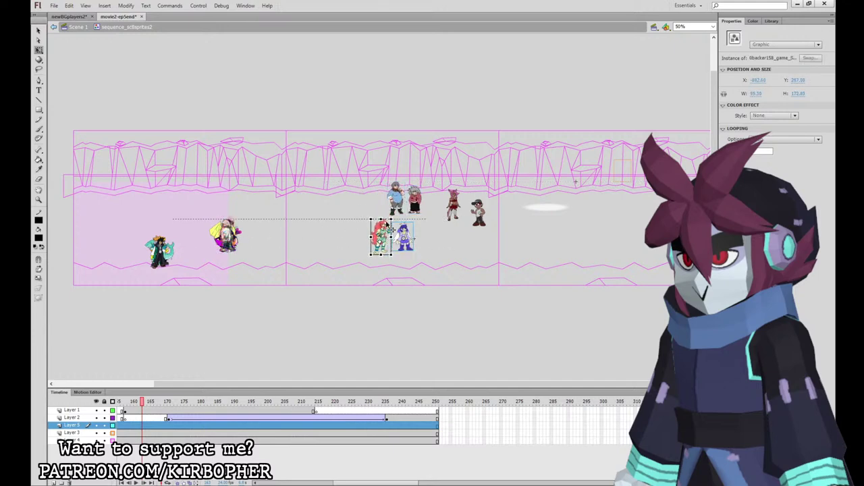
Undo the accidental move of the middle background panel and lock the background outline layer.
drag(400, 181, 454, 188)
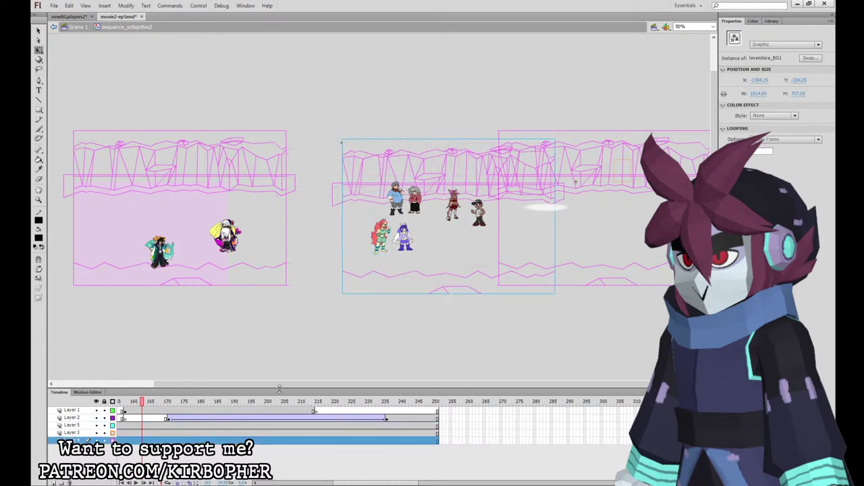
key(ctrl+z)
click(232, 337)
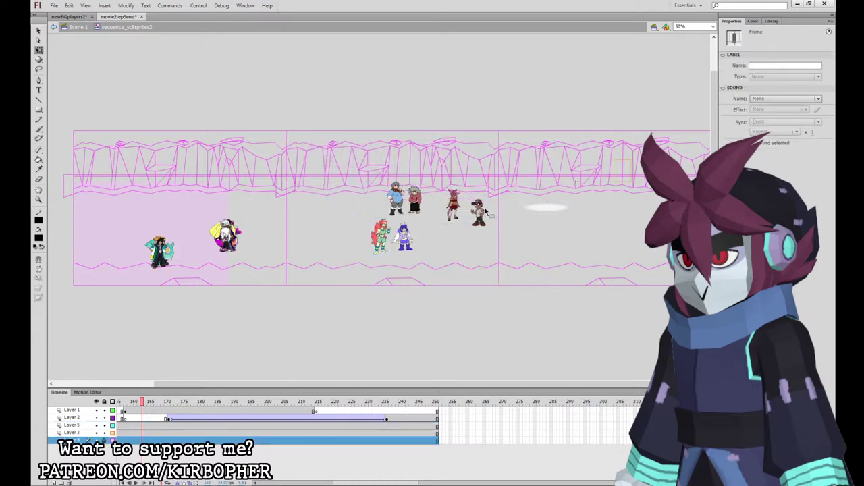
Lower the pink-haired and black-capped pair and the blue-shirted and grey-haired pair, and shift the red-haired and blue-and-white pair up beside them.
drag(484, 211, 485, 238)
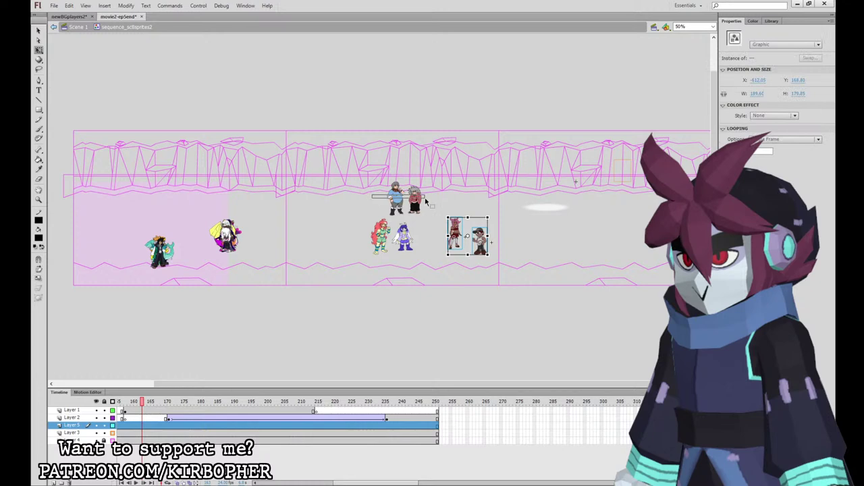
drag(425, 201, 345, 246)
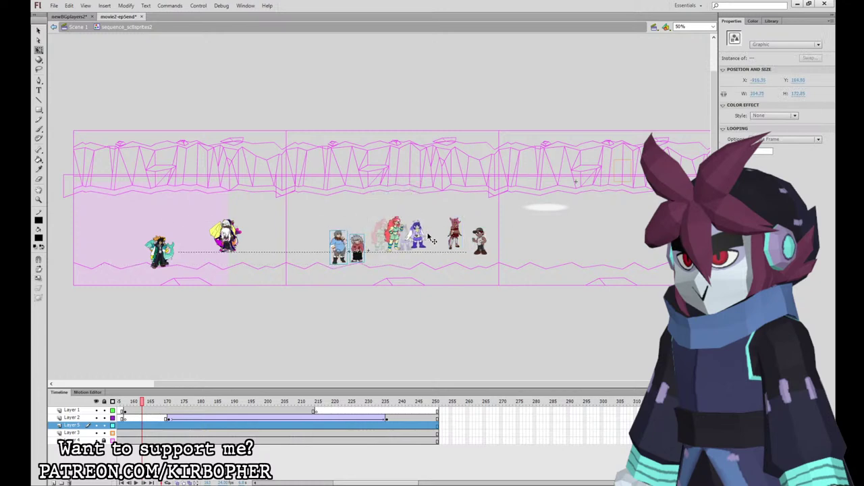
drag(432, 240, 446, 225)
drag(366, 252, 401, 260)
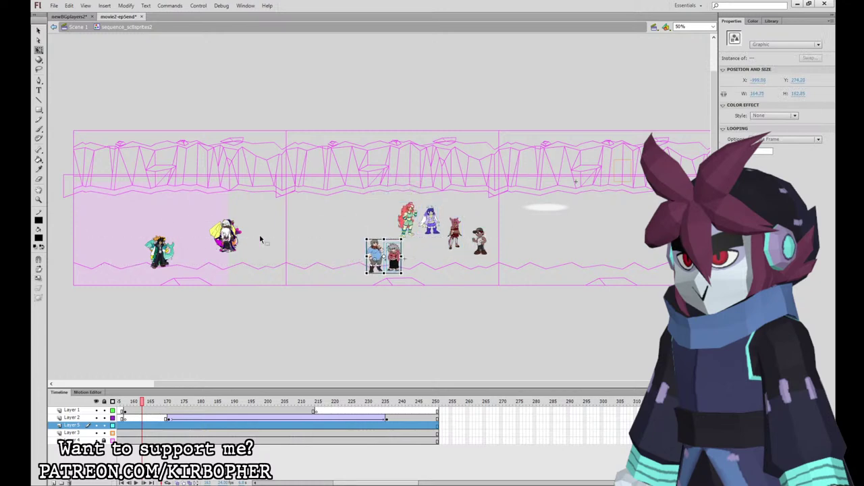
Spread sprites from both piles over the first panel and the start of the middle one, including the teal, orange-haired, rabbit-like and blue-hatted characters.
drag(223, 231, 280, 216)
drag(160, 250, 203, 202)
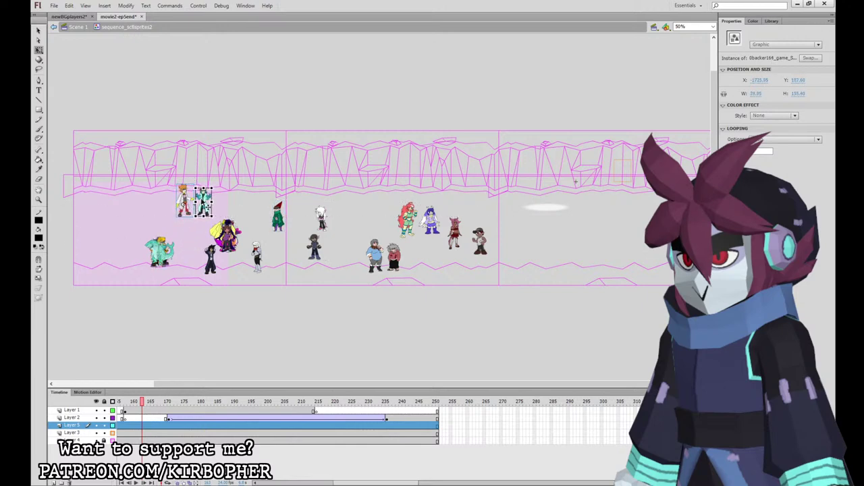
drag(162, 250, 240, 202)
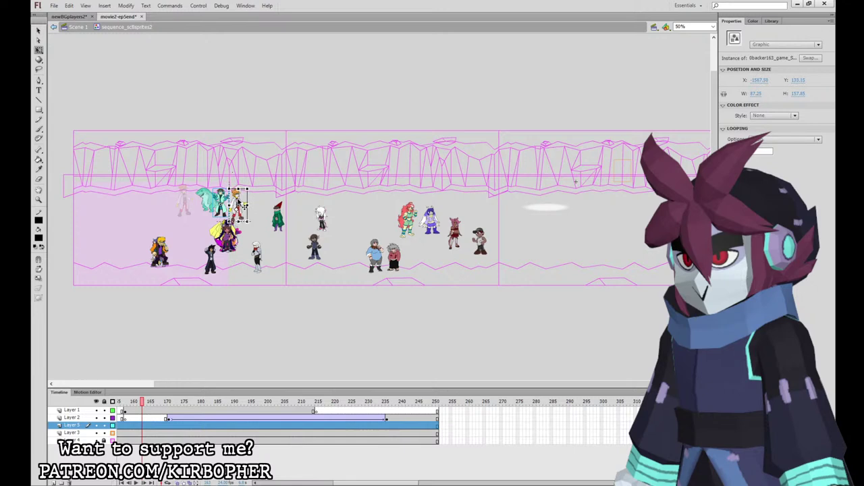
drag(161, 243, 140, 224)
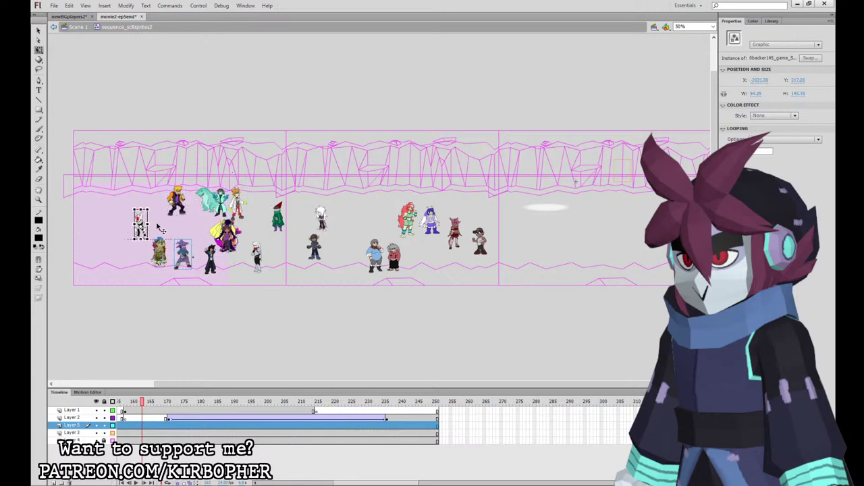
drag(158, 254, 310, 196)
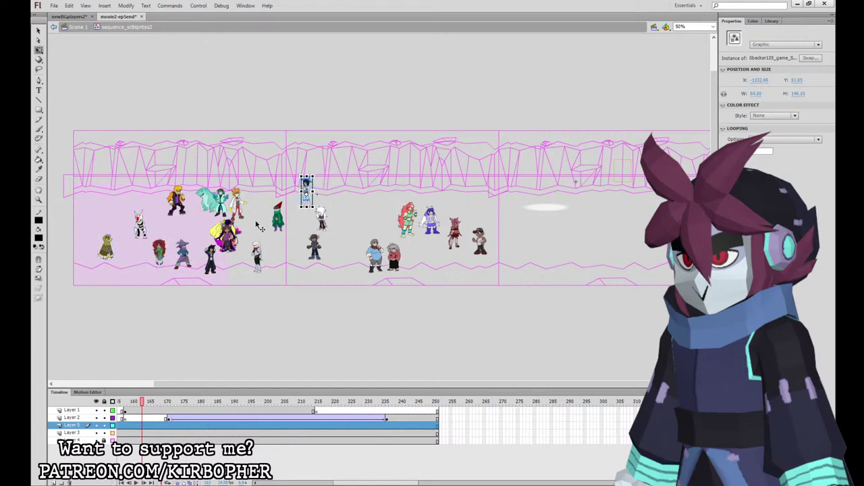
Move the yellow-winged, pink clown-like, red-cloaked and purple-tailed sprites from the pile into open spots in the middle panel.
drag(231, 233, 358, 191)
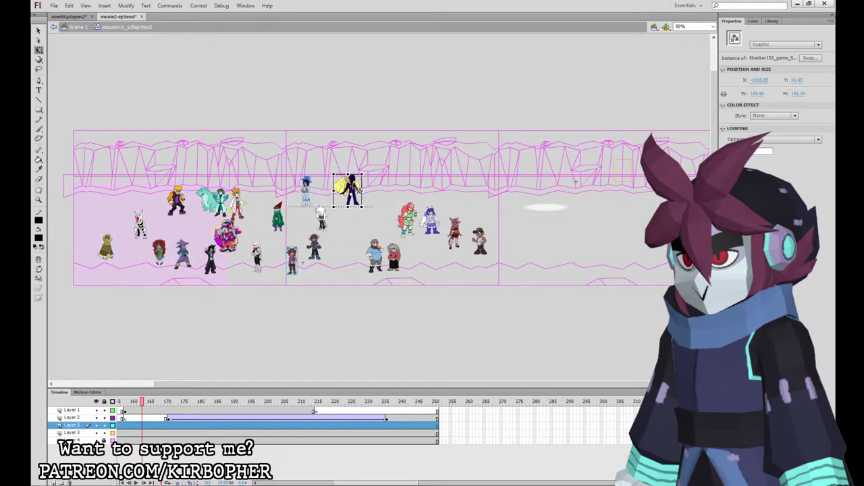
drag(228, 237, 434, 260)
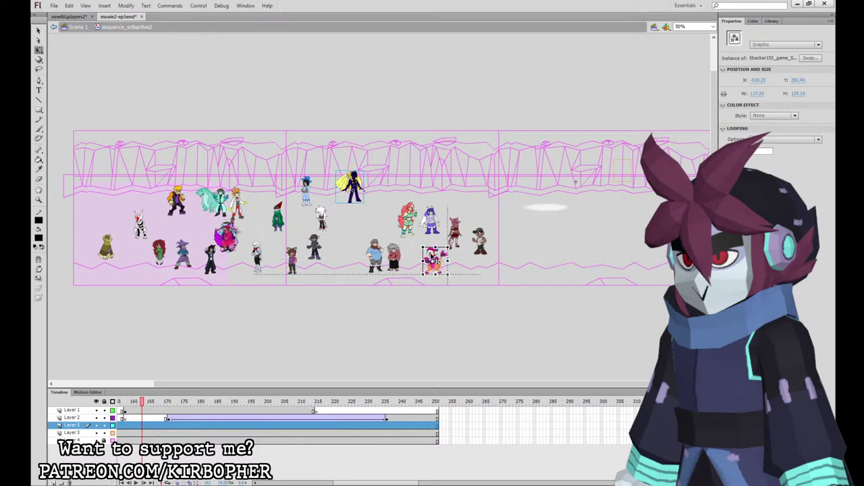
drag(228, 236, 351, 224)
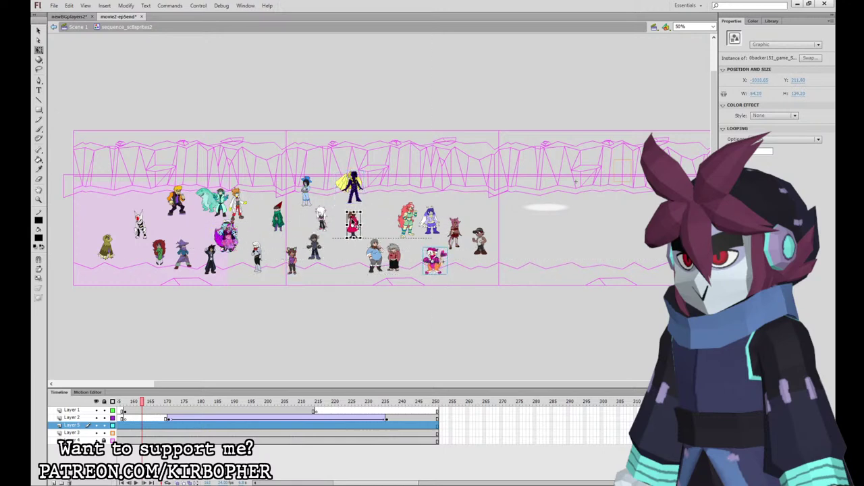
drag(236, 239, 418, 256)
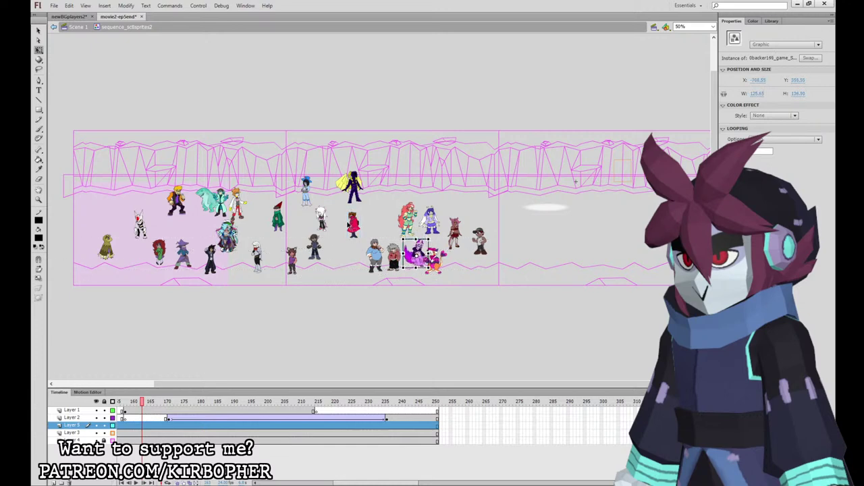
Place the light-blue-haired sprite beside the red-haired one, and the brown-and-white, green-haired and grey-cloaked sprites along the back row.
drag(232, 231, 394, 210)
drag(232, 231, 297, 195)
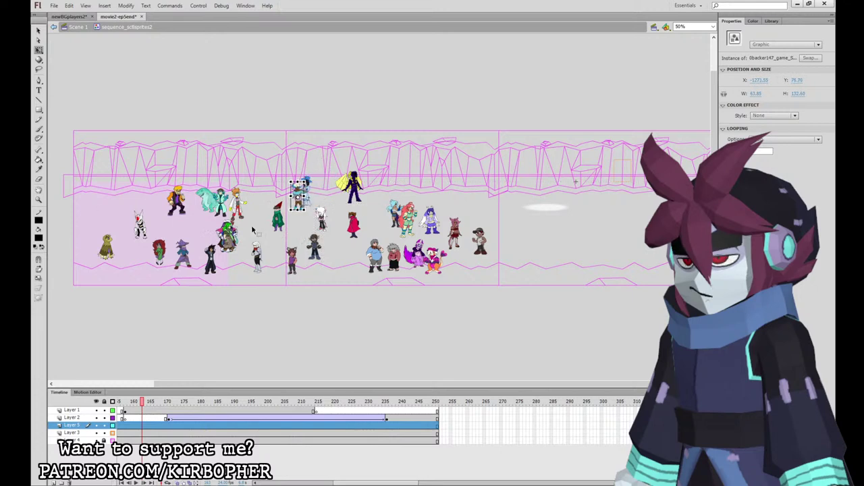
drag(232, 234, 265, 196)
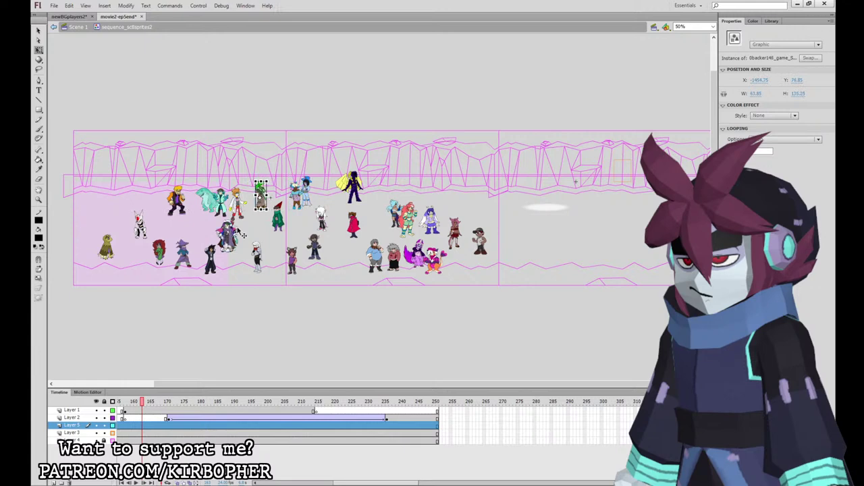
drag(238, 232, 462, 194)
Group the blonde, black-haired, blue and purple-haired sprites just below the border between the first and middle panels.
drag(245, 235, 312, 299)
drag(307, 299, 281, 284)
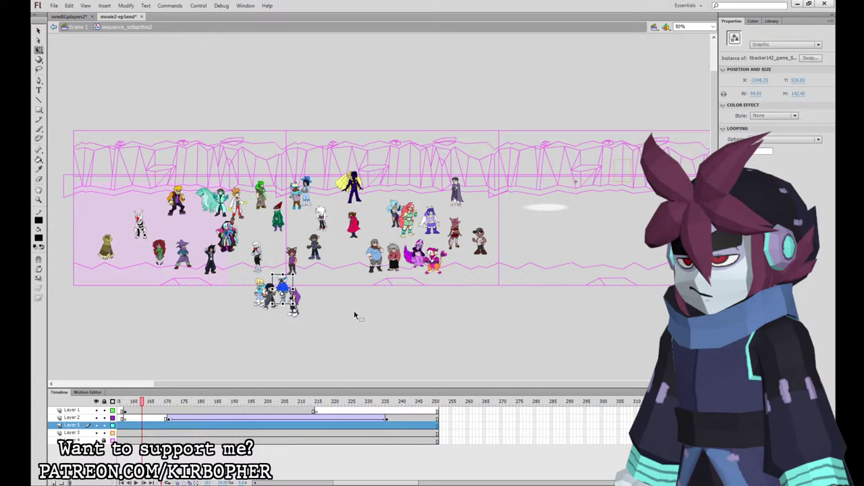
drag(309, 290, 261, 302)
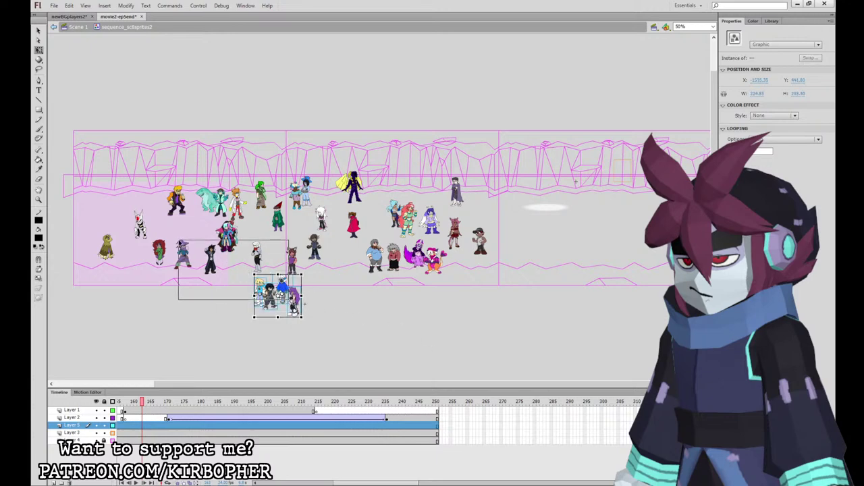
drag(351, 323, 356, 321)
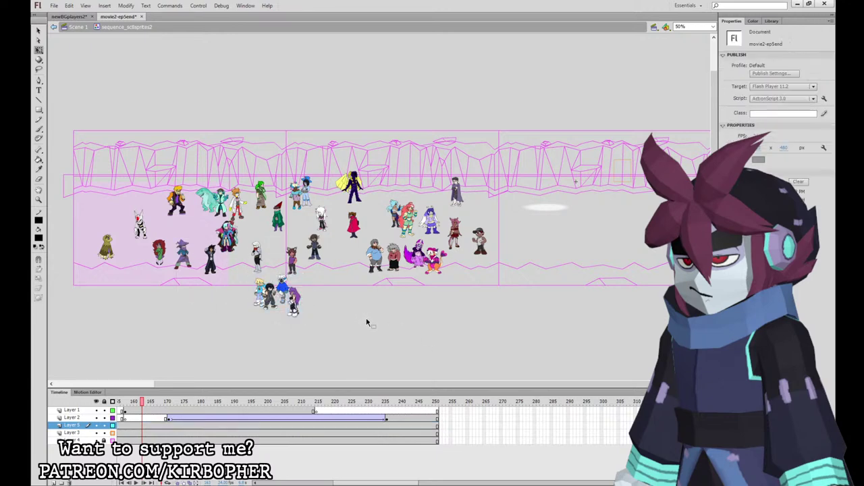
Place the pink-winged and blue-haired sprites beside the blue-shirted one, and set the green-cloaked sprite beside the red-cloaked one.
click(246, 231)
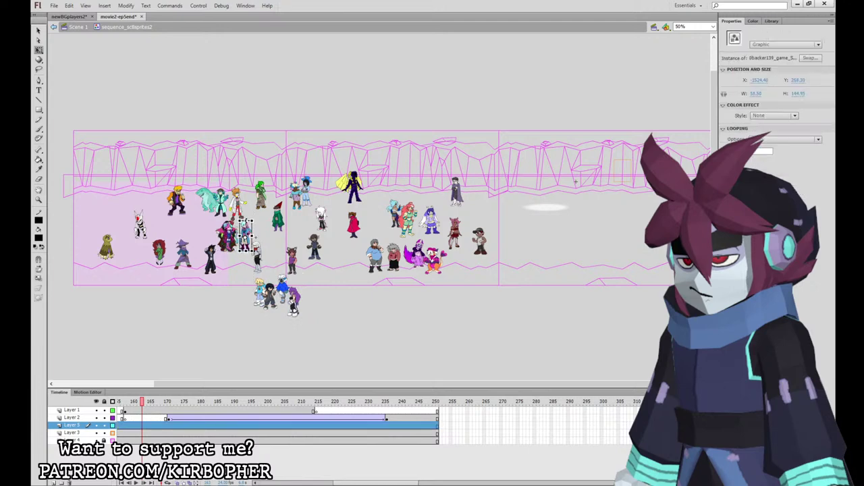
drag(245, 231, 365, 231)
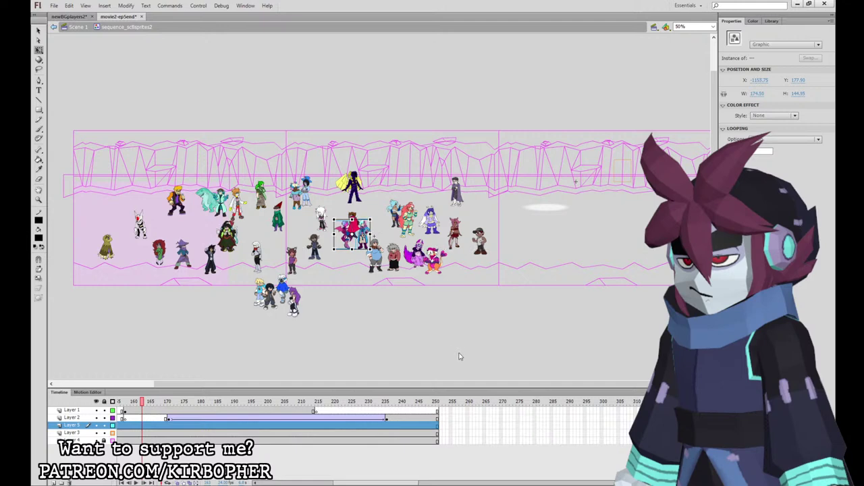
drag(366, 231, 358, 246)
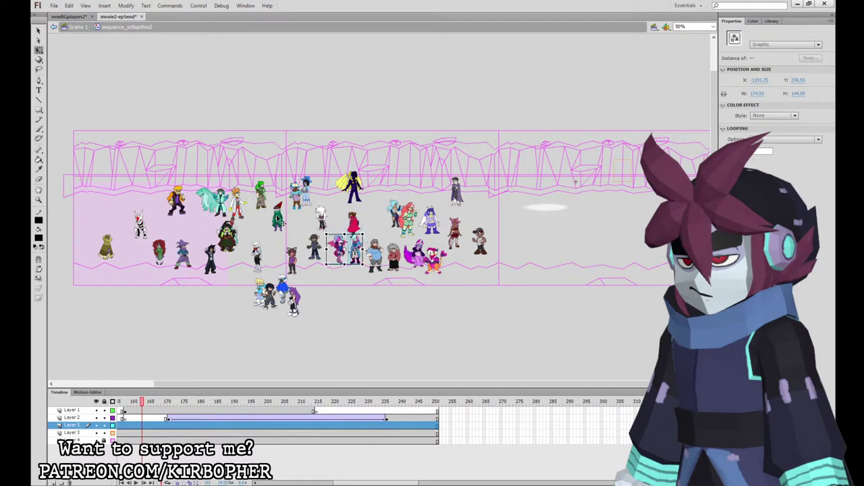
drag(277, 218, 352, 227)
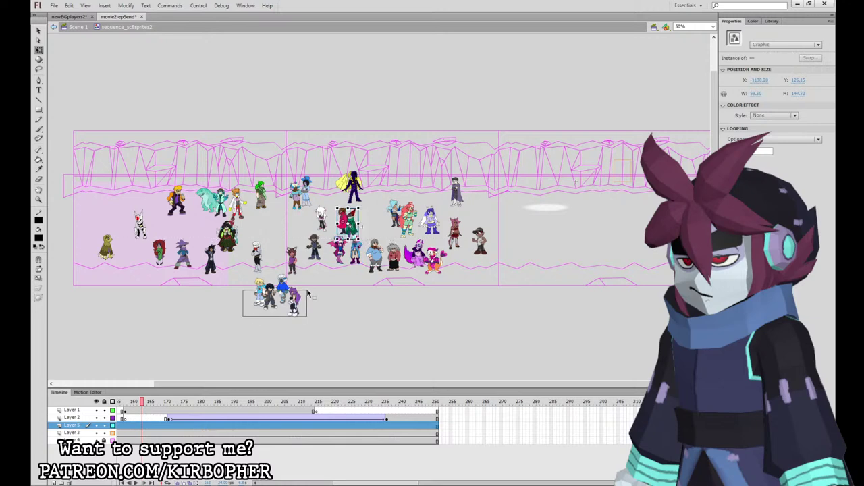
Move the group of four up into the crowd, the purple-clothed sprite beside the green-cloaked one, and nudge the white-haired sprite left.
drag(308, 293, 369, 220)
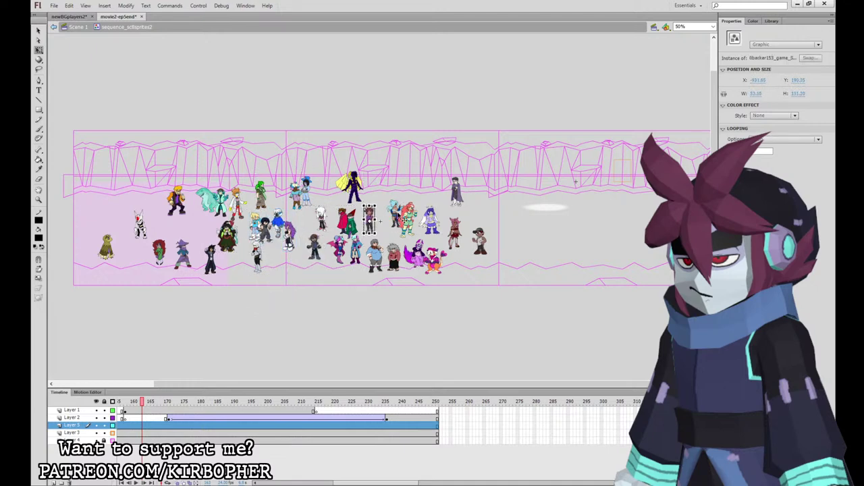
click(364, 261)
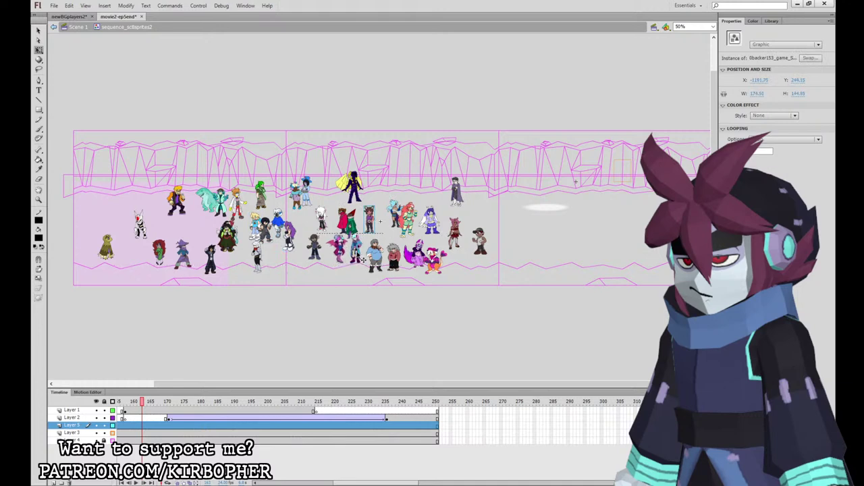
click(268, 260)
click(253, 252)
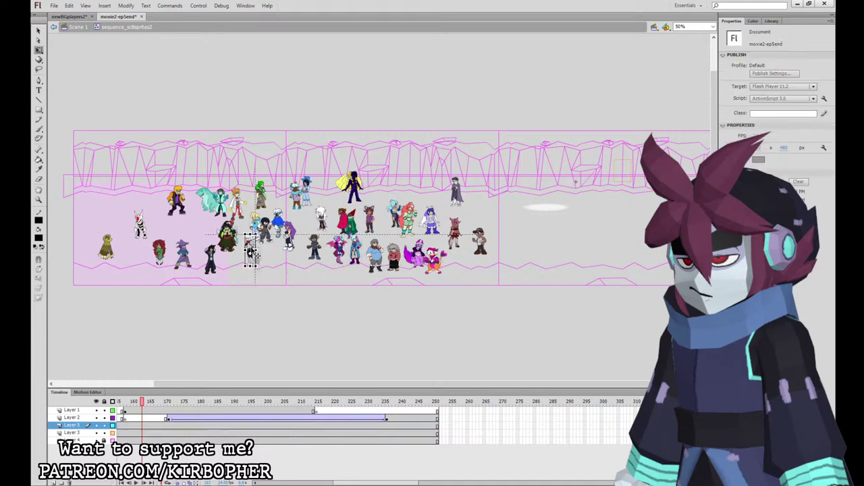
Move the green-faced sprite down, line up three pile sprites beside it below the crowd, and place the brown-and-yellow sprite at the middle panel's far edge.
drag(212, 251, 217, 273)
drag(229, 239, 271, 281)
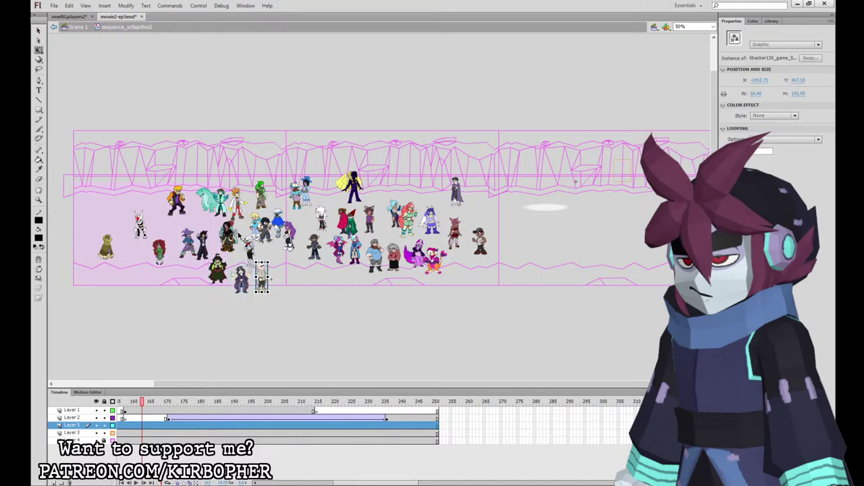
drag(284, 238, 290, 273)
drag(235, 242, 504, 216)
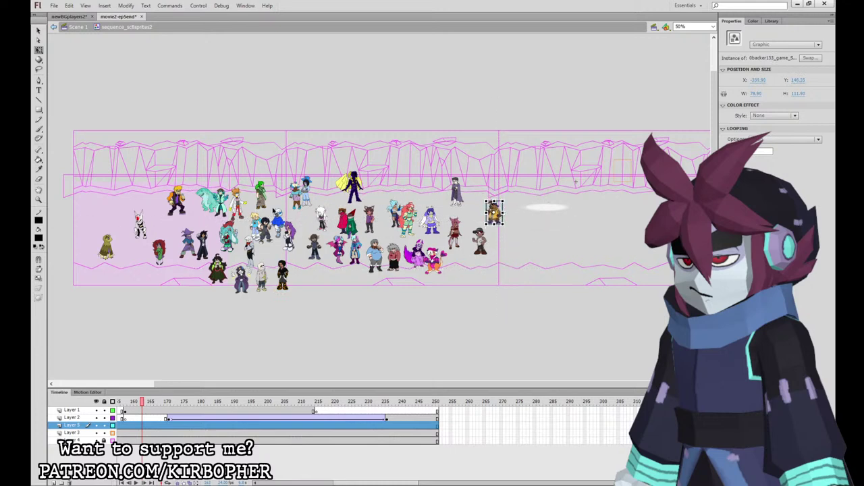
Place the teal-haired sprite by the rabbit-like one, the red-haired one by the hooded one, and the black-suited one near the orange-haired one.
drag(218, 233, 139, 230)
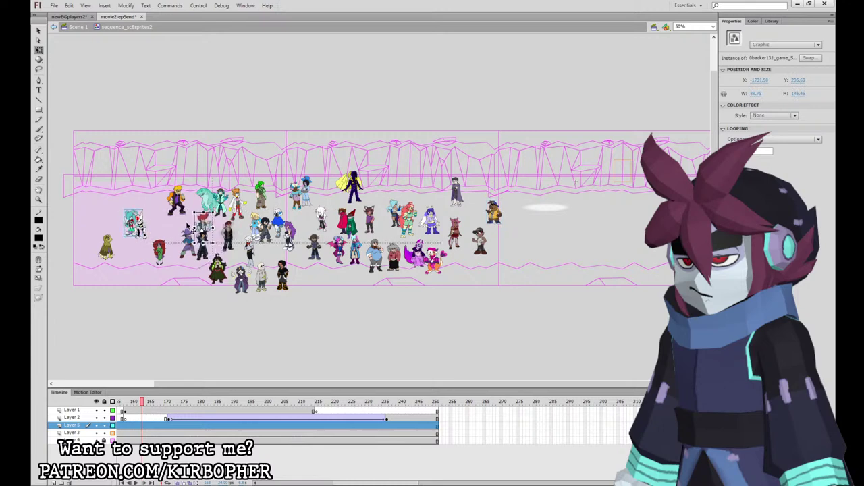
drag(223, 237, 128, 250)
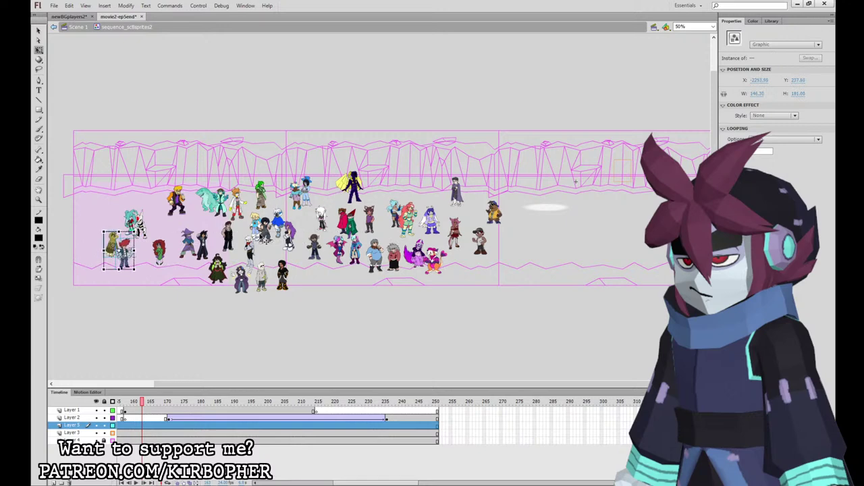
drag(233, 233, 164, 205)
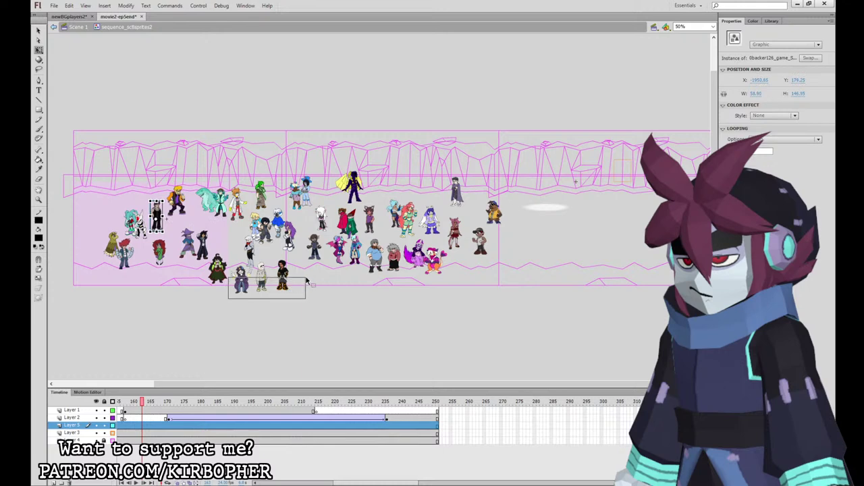
Move the three lined-up sprites to the middle panel's back row, nudge the blue-and-white sprite aside and raise the green-faced sprite slightly.
drag(306, 280, 464, 208)
click(440, 200)
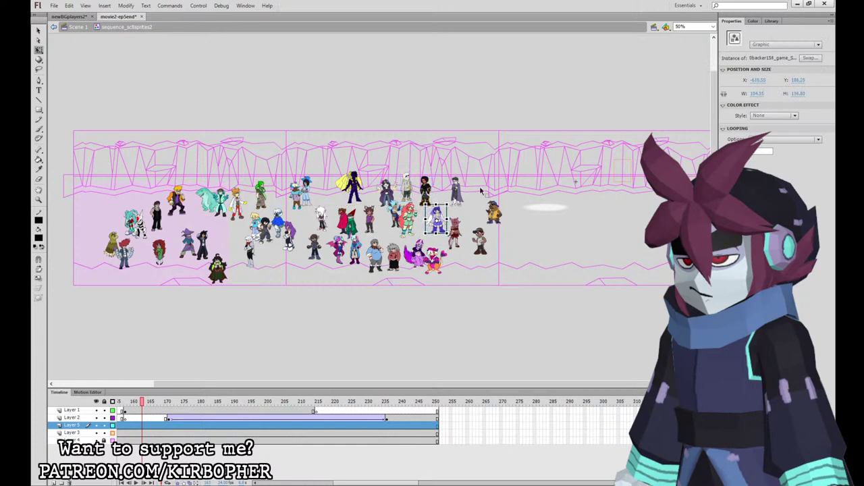
drag(229, 273, 236, 264)
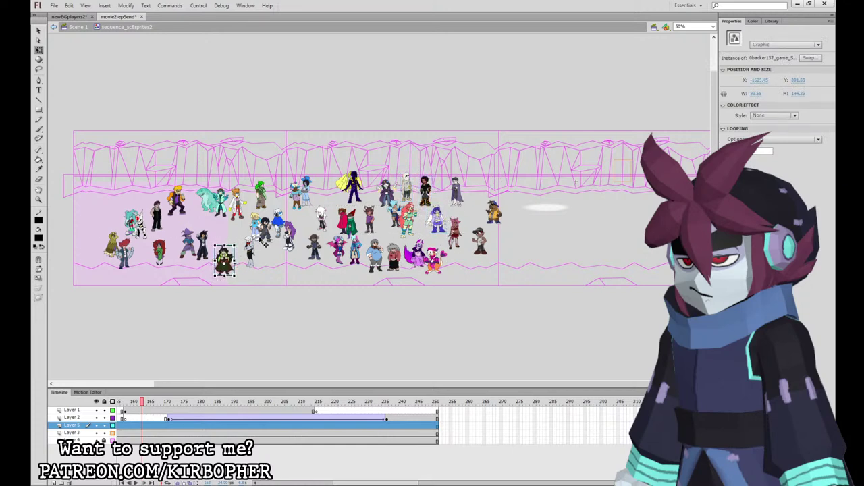
Move the white-armoured sprite beside the green-faced one, restore the background's full colour at the first frame and return to Scene 1.
click(251, 256)
click(274, 256)
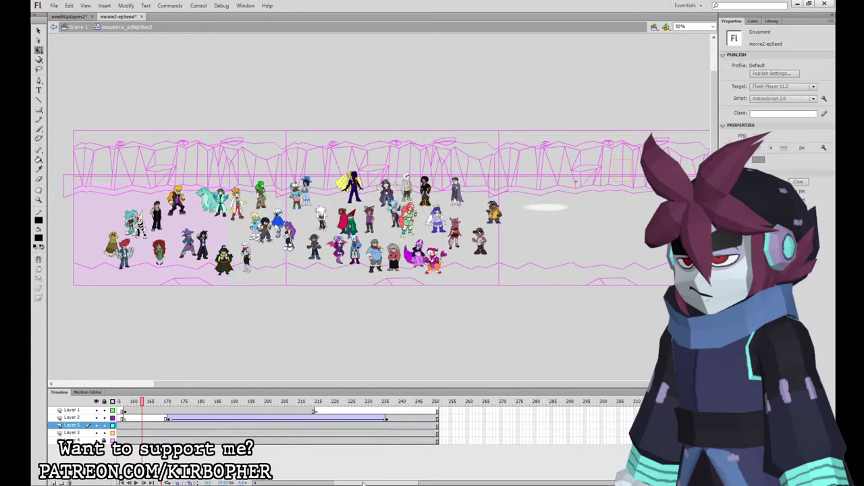
drag(362, 483, 279, 483)
drag(149, 403, 112, 403)
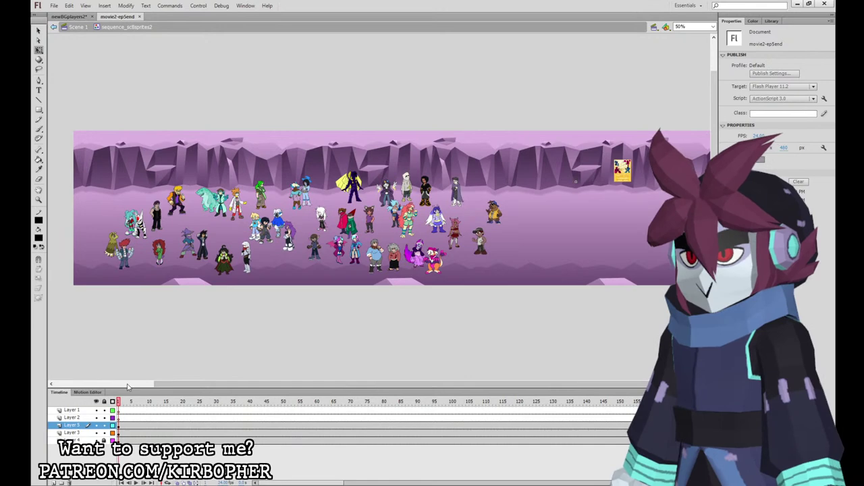
click(76, 29)
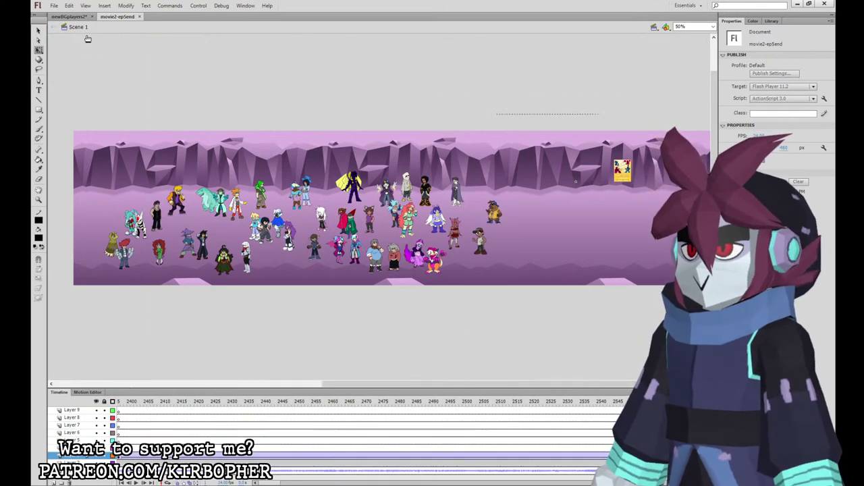
Show the sprite sequence's layer in Scene 1 as outlines at 100% zoom and insert a keyframe between frames 2505 and 2510.
drag(578, 483, 569, 482)
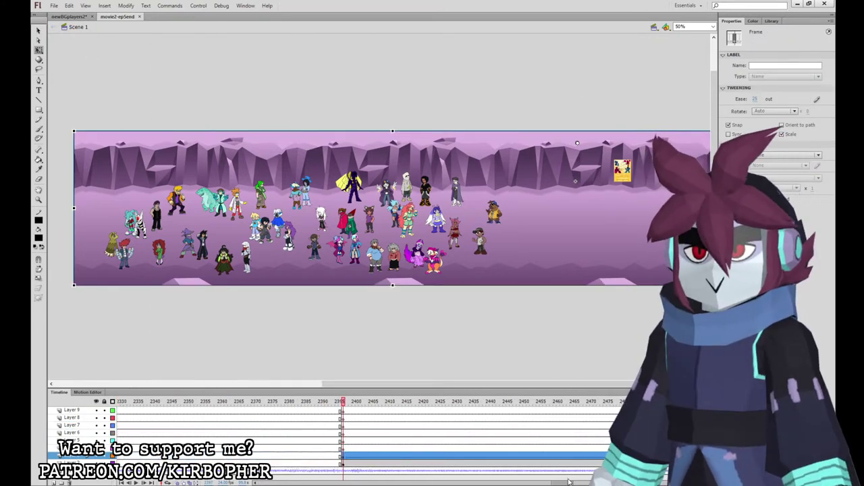
click(113, 456)
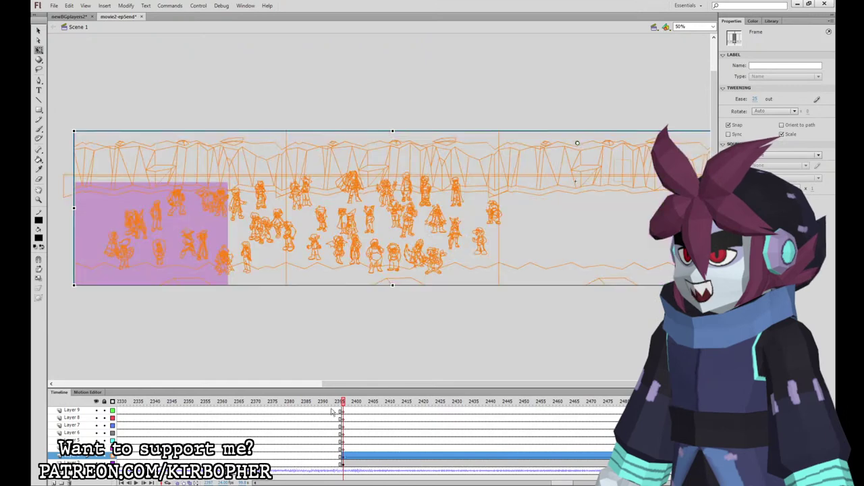
click(345, 447)
key(ctrl+1)
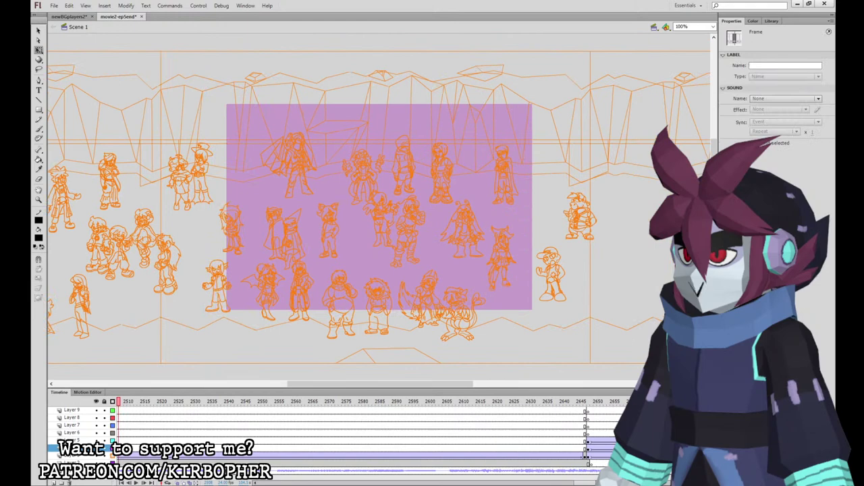
click(254, 482)
click(181, 459)
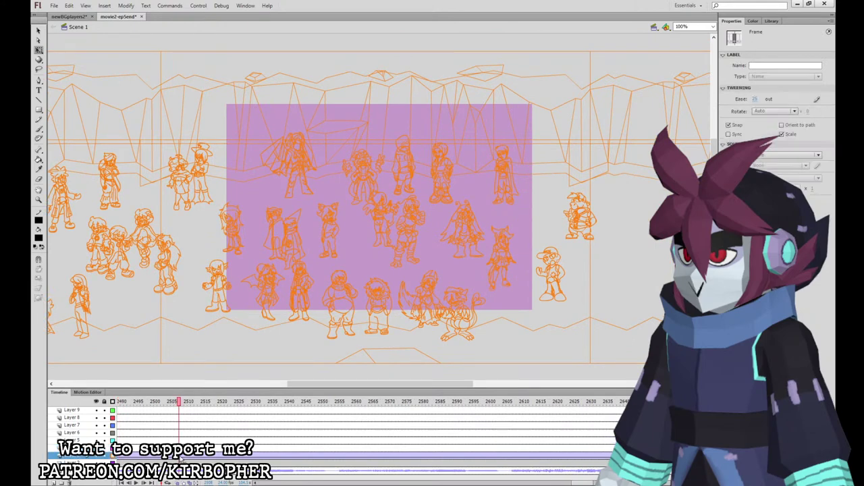
key(F6)
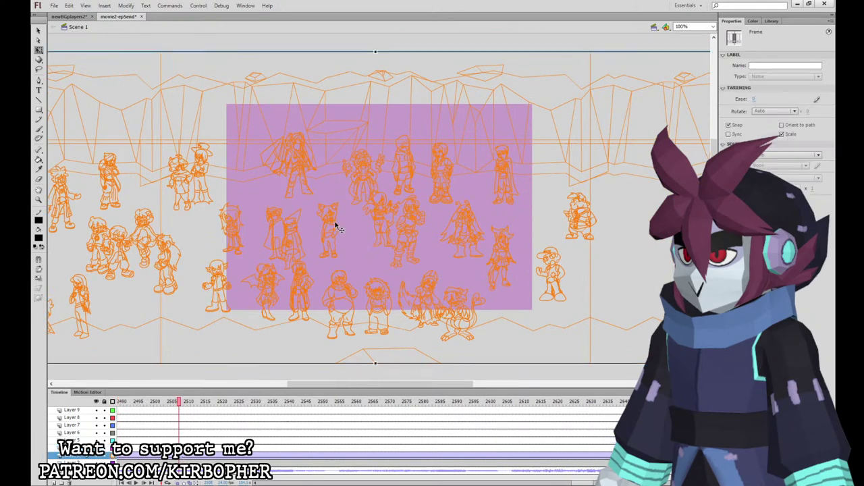
In sequence_sc8sprites2, show the background as outlines and nudge the middle panel's sprites up together, from the yellow-winged to the brown-and-yellow one.
double_click(343, 218)
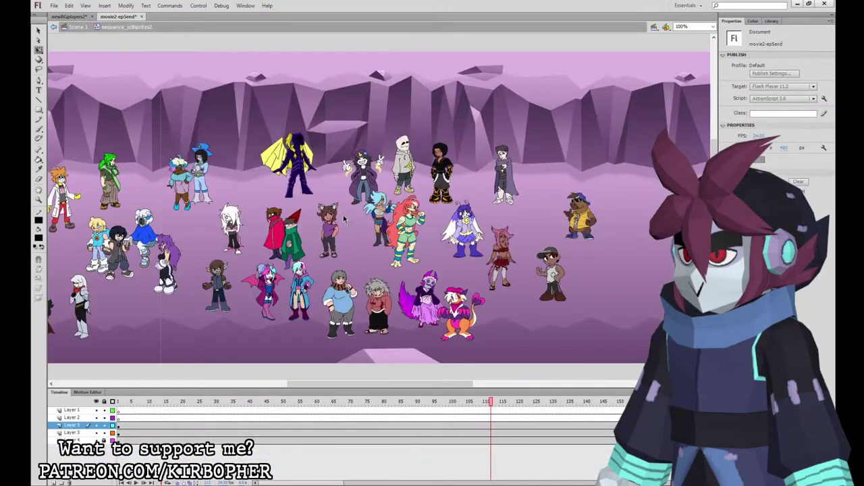
click(113, 440)
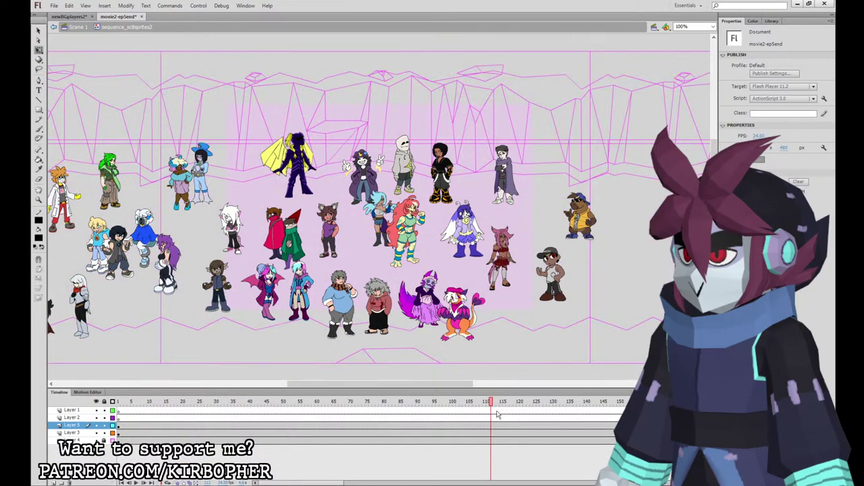
drag(262, 117, 636, 324)
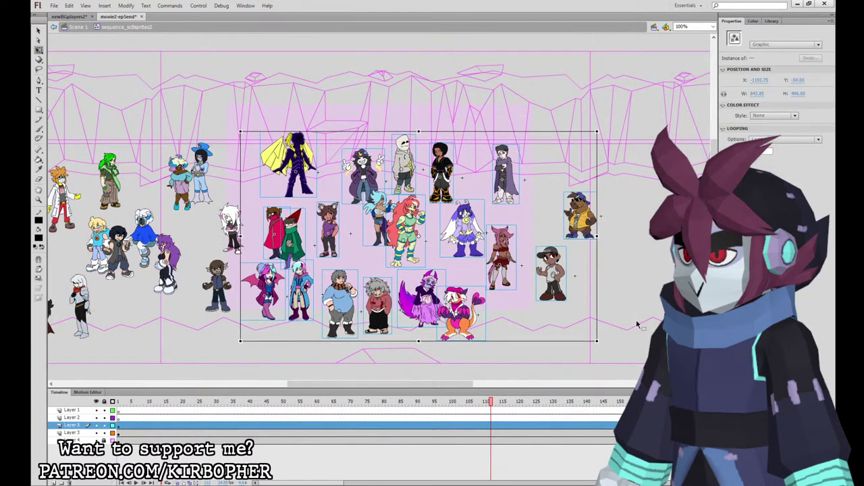
key(Up)
key(Up)
key(Up)
key(Up)
key(Up)
key(Up)
key(Up)
key(Up)
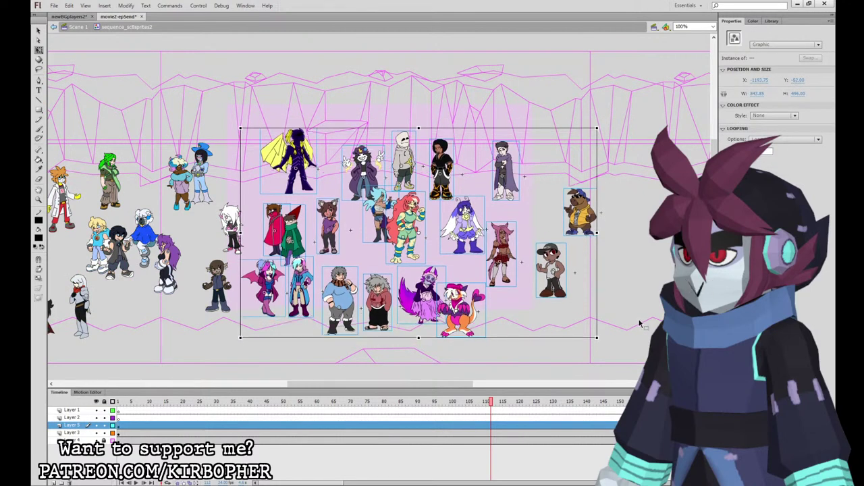
key(Up)
key(Up)
key(Up)
key(Up)
key(Up)
key(Up)
key(Up)
key(Up)
key(Up)
key(Up)
key(Up)
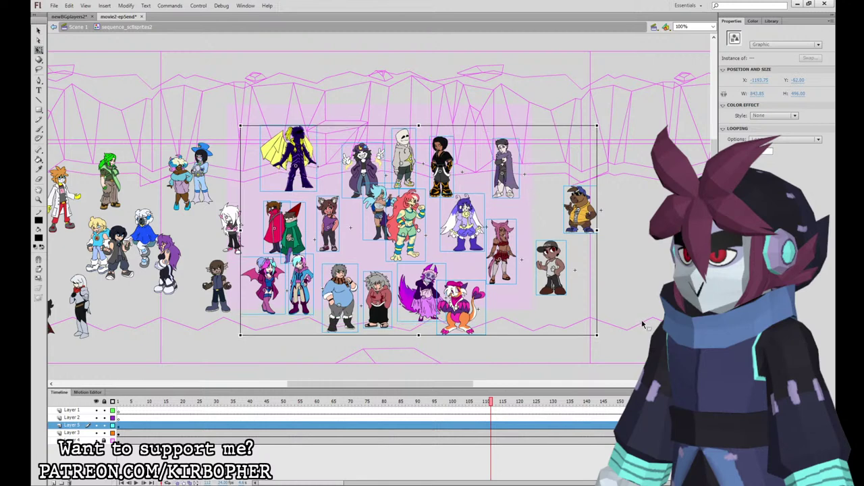
key(Up)
key(Up)
key(Up)
key(Up)
key(Up)
key(Up)
key(Up)
key(Up)
key(Up)
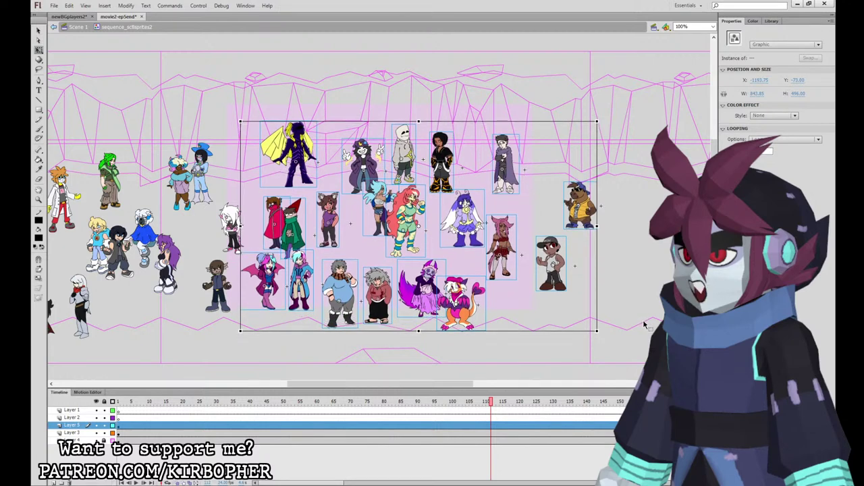
key(Up)
key(Up)
key(Up)
key(Up)
key(Up)
key(Up)
key(Up)
key(Up)
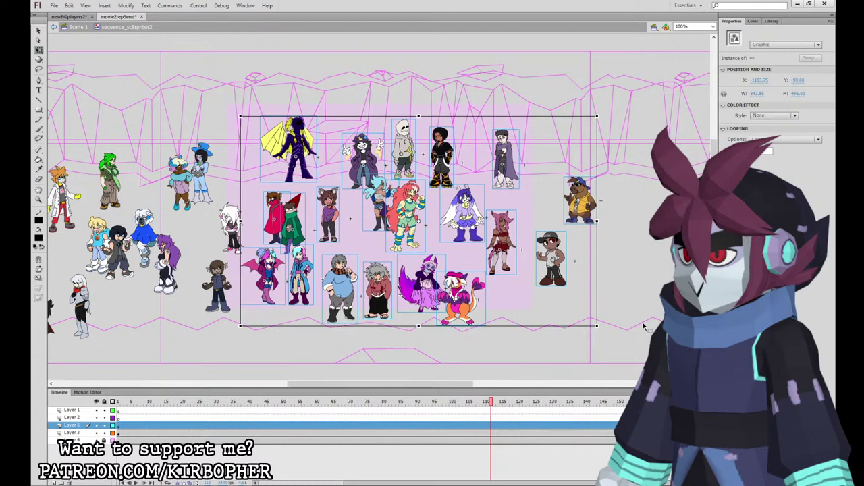
key(Up)
key(Up)
key(Up)
key(Up)
key(Up)
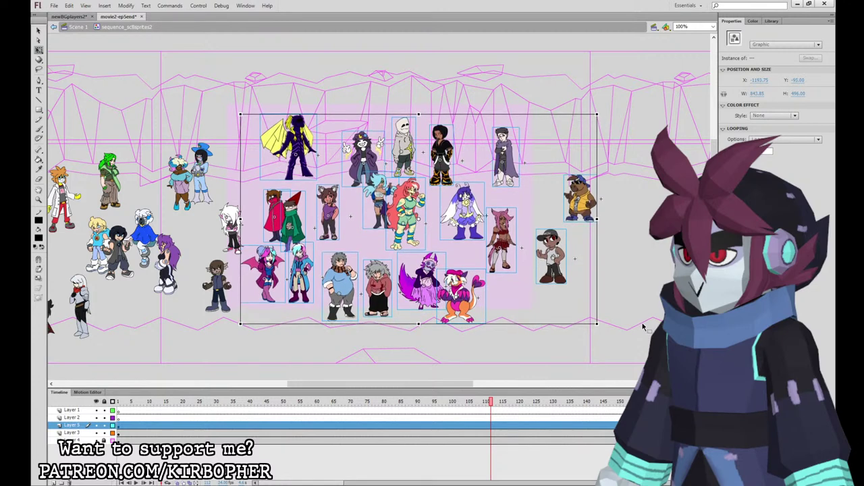
key(Up)
key(Up)
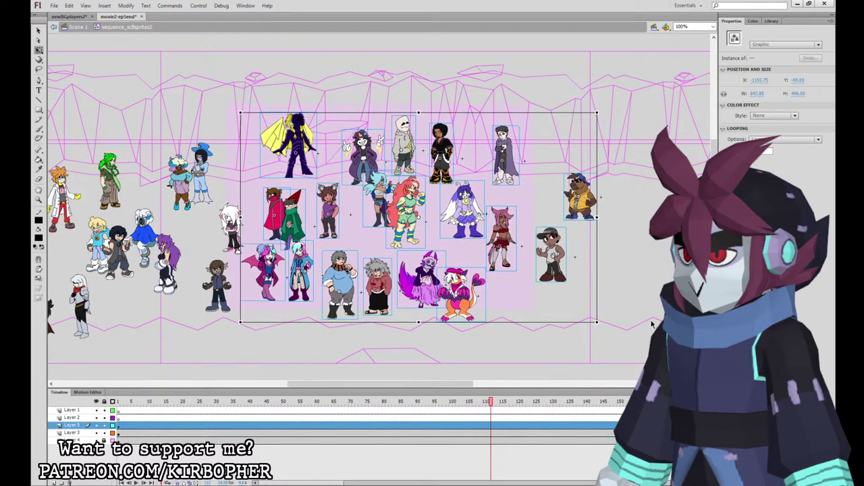
Move the purple-tailed and orange sprites up and slightly left together, and raise the red-shirted, grey-haired sprite beside the large blue-shirted one.
click(638, 308)
click(477, 286)
drag(477, 285, 484, 263)
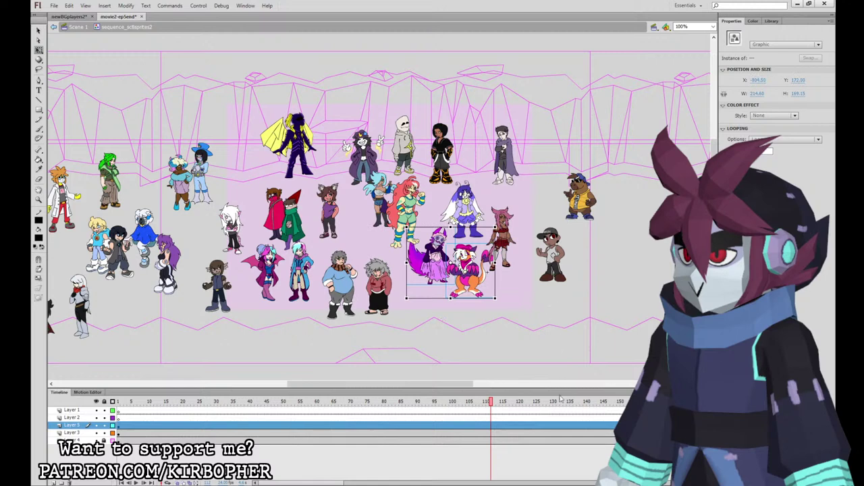
drag(489, 281, 475, 280)
click(589, 261)
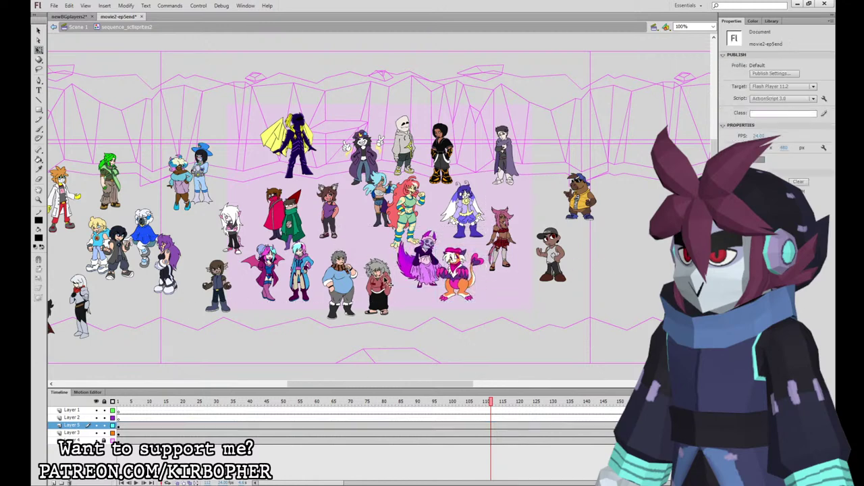
click(386, 284)
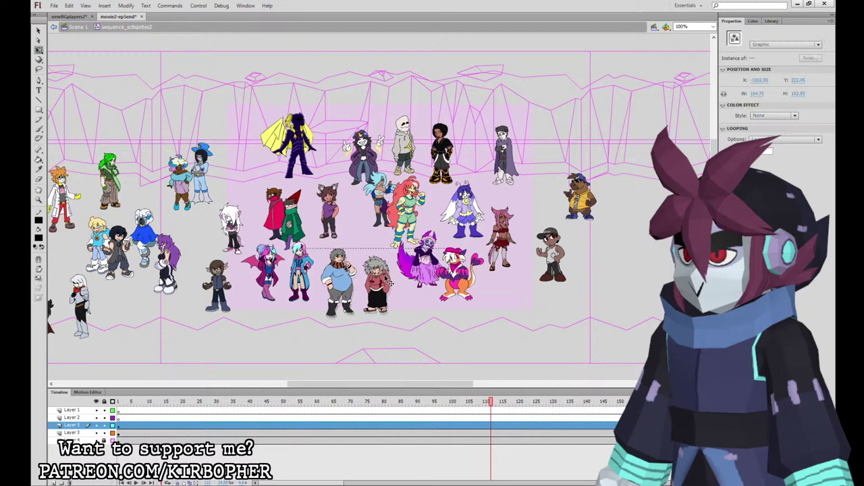
mouse_move(386, 277)
mouse_down()
mouse_move(368, 275)
mouse_move(370, 289)
mouse_move(384, 277)
mouse_up()
click(408, 282)
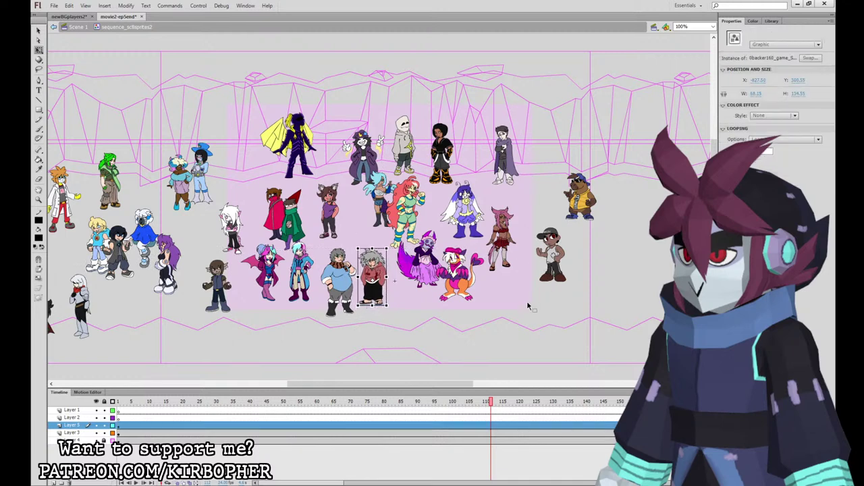
click(522, 340)
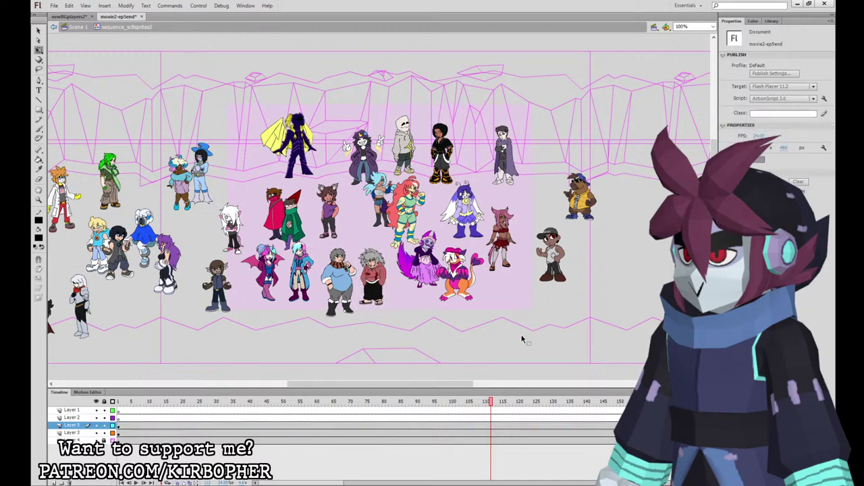
Return to Scene 1 and play the camera pan across the crowd to check the sprites' placement within the frame.
click(77, 27)
click(256, 456)
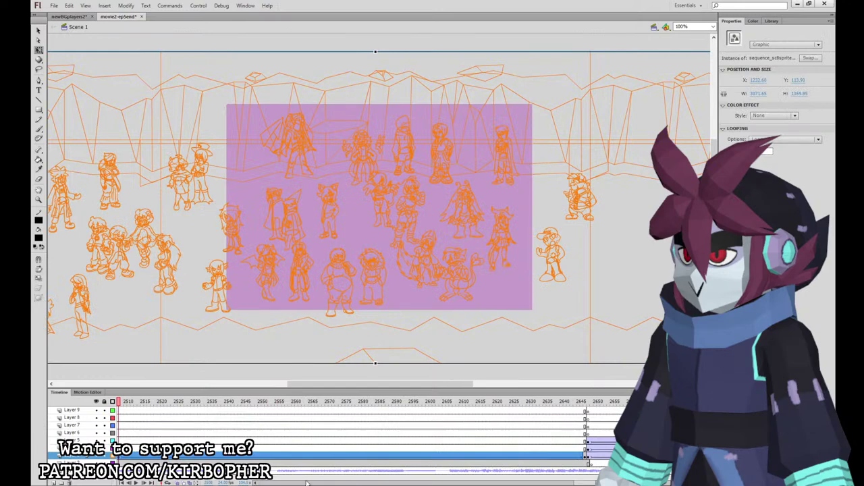
click(256, 482)
click(180, 456)
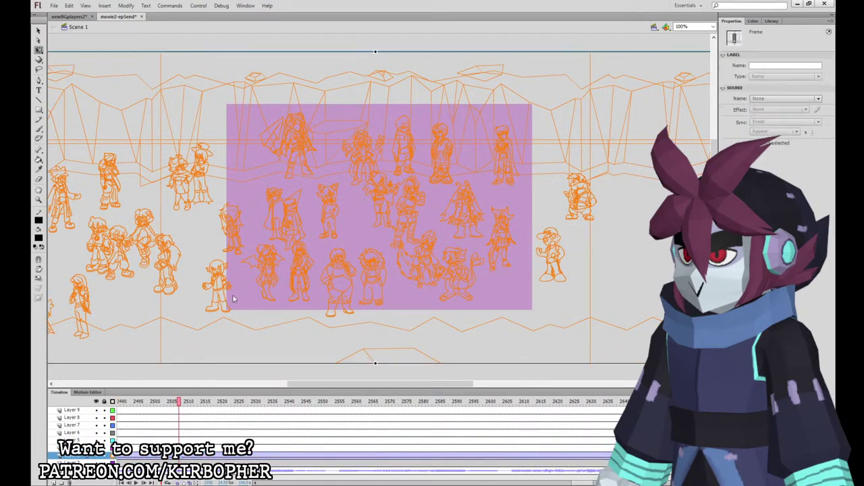
click(151, 438)
key(Return)
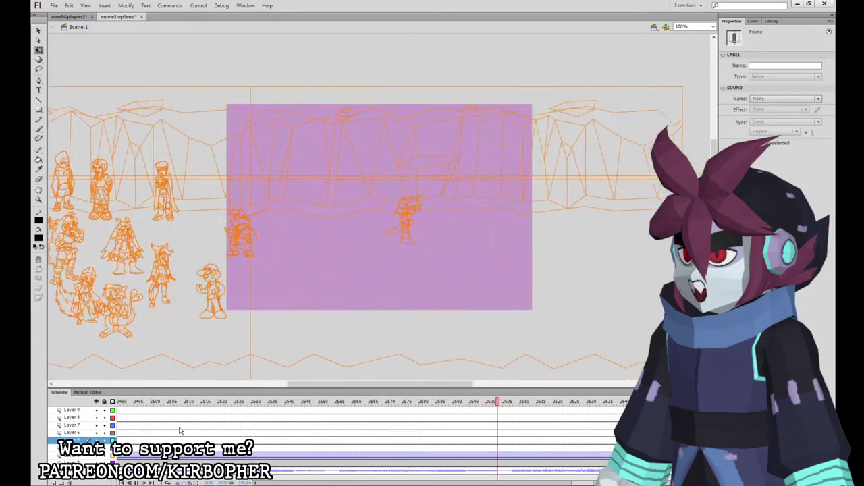
key(Return)
Turn off the sequence layer's outline view, return to frame 1 and switch to the background players document.
click(113, 457)
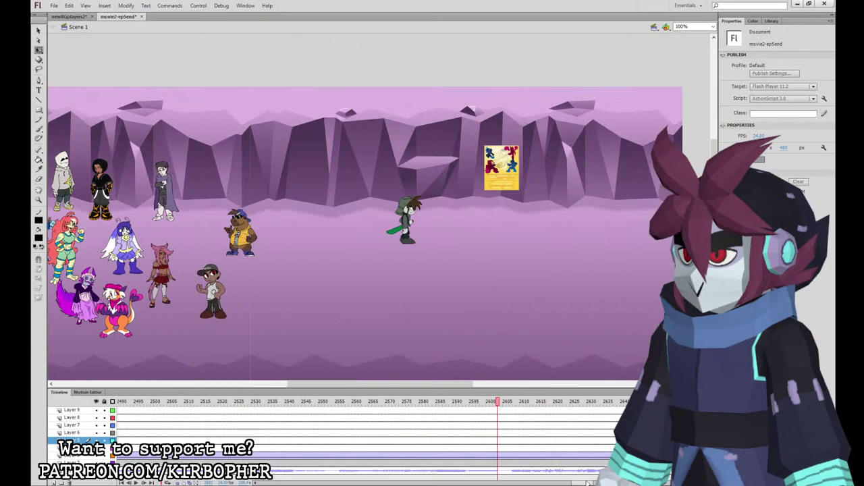
drag(588, 483, 270, 483)
click(118, 410)
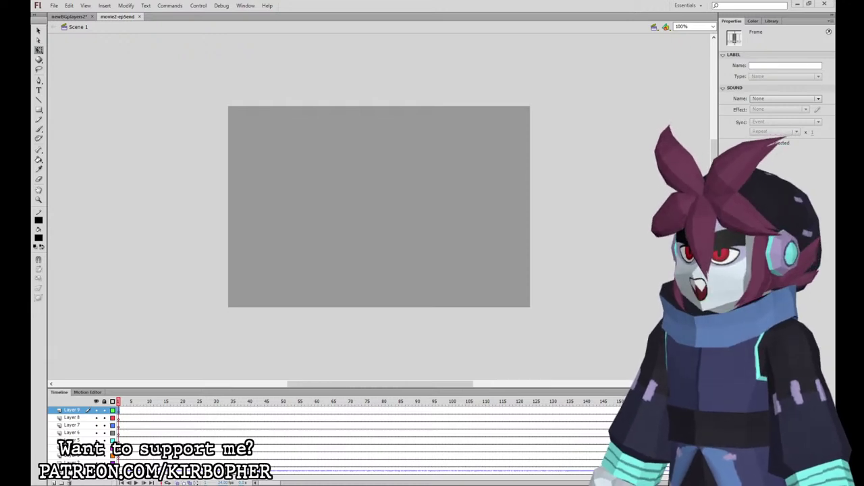
click(71, 17)
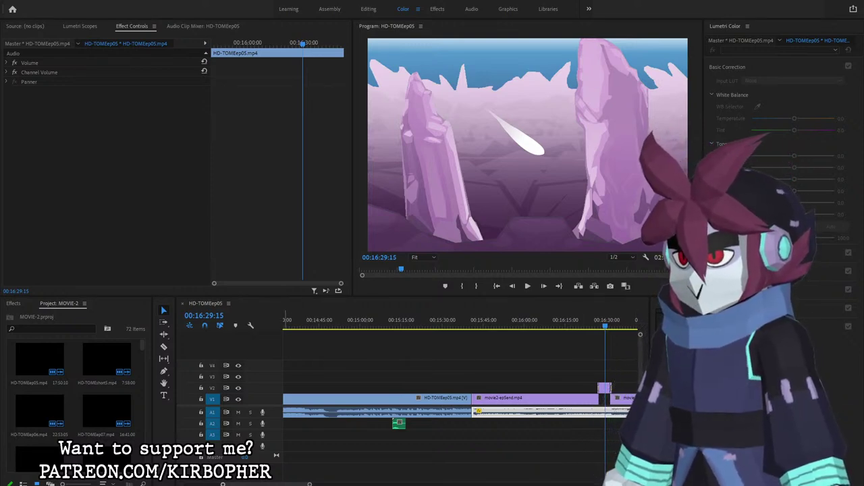
Switch to Premiere and review the HD-TOMEep05 sequence from the crater scene through the end of the movie2-ep5end clips.
drag(223, 484, 252, 484)
drag(455, 323, 420, 323)
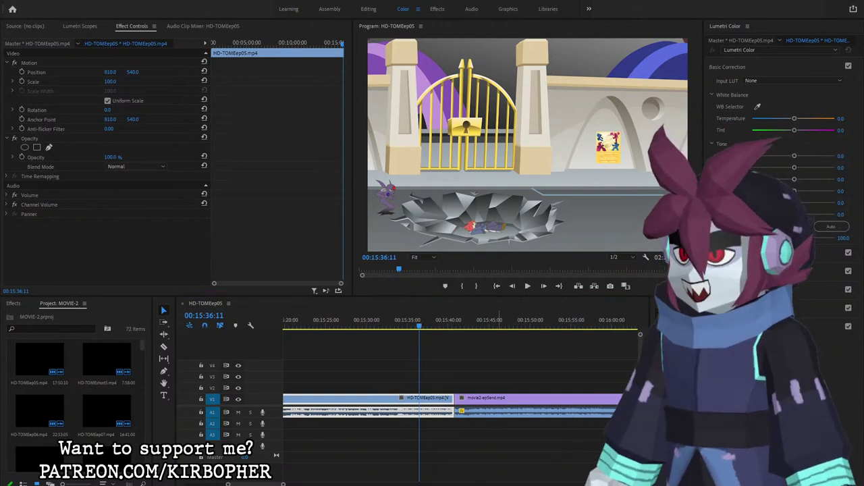
click(382, 321)
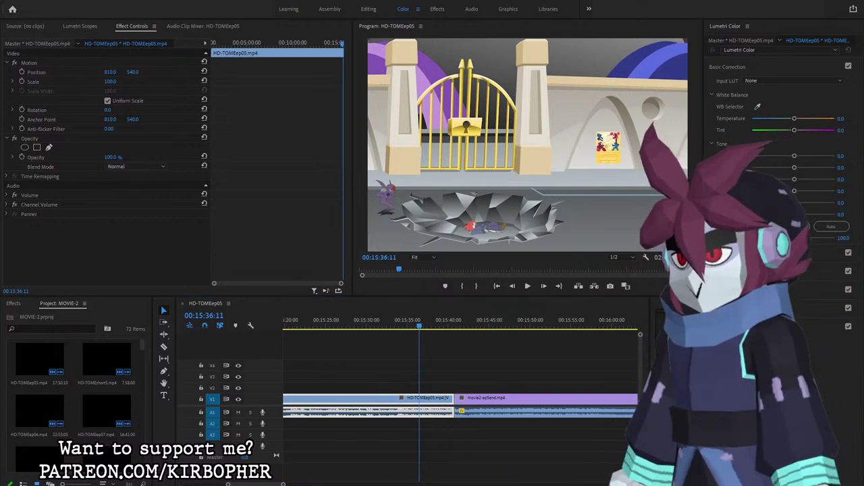
click(403, 331)
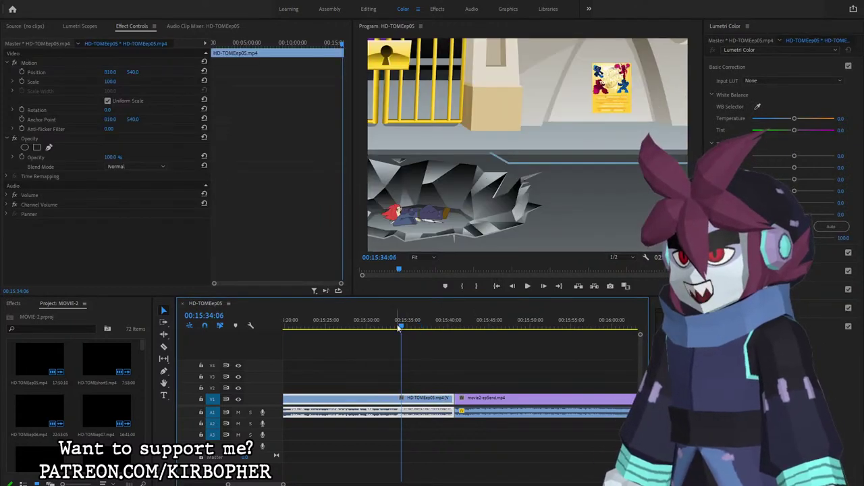
drag(398, 327, 253, 485)
click(481, 328)
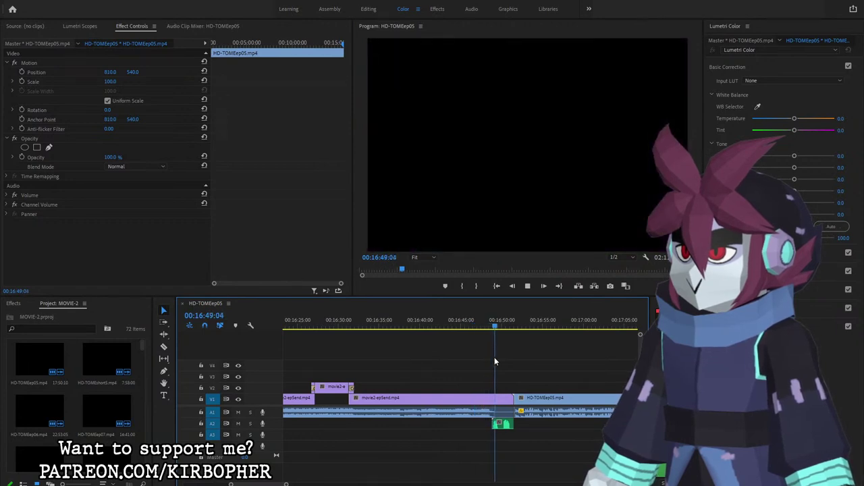
key(space)
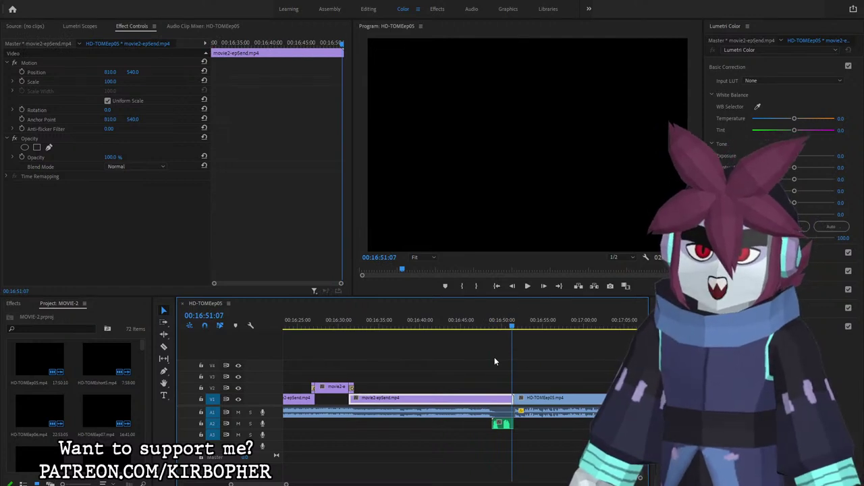
Go back to the opening part of the HD-TOMEep05 sequence and view the movie2-newscene1 clip at 00:00:29:08.
drag(279, 484, 231, 484)
scroll(527, 409, up, 3)
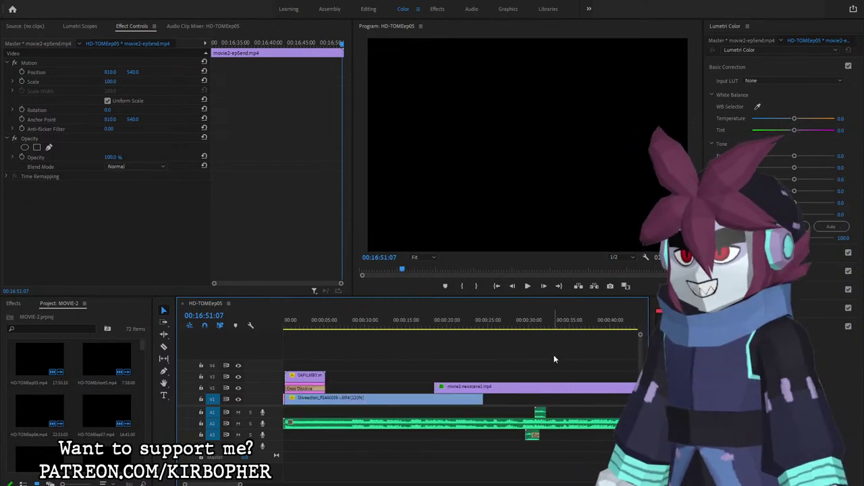
click(525, 324)
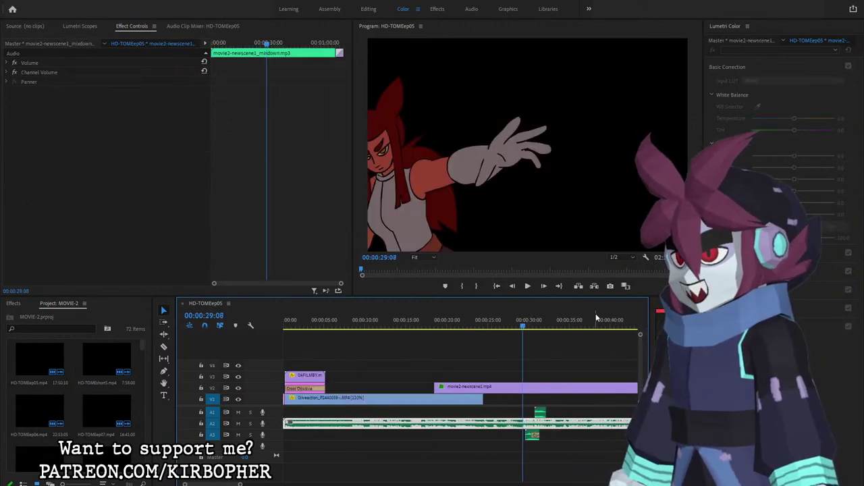
Play the movie2-newscene1 clip from about 00:00:28:23 and stop at 00:00:49:20.
click(595, 315)
click(553, 318)
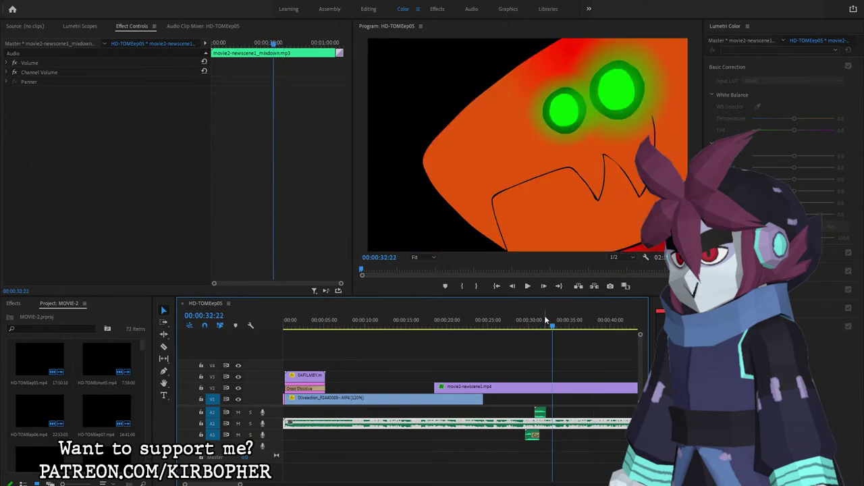
click(538, 313)
click(529, 314)
click(521, 322)
key(space)
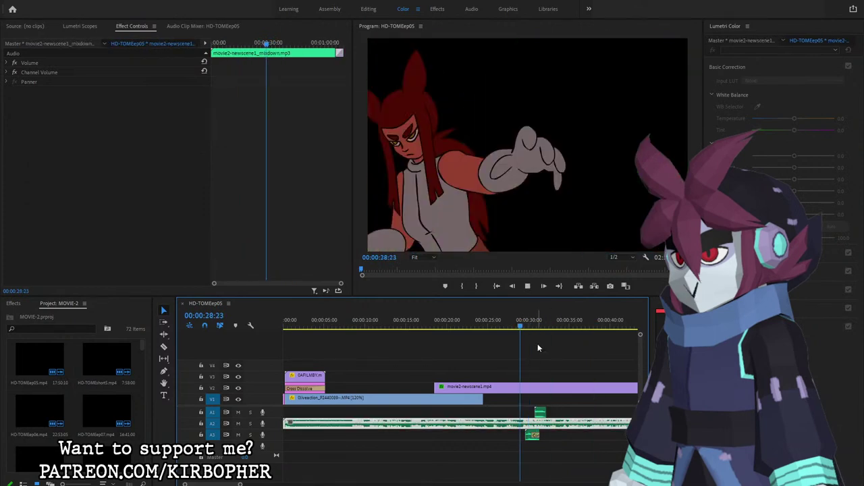
key(l)
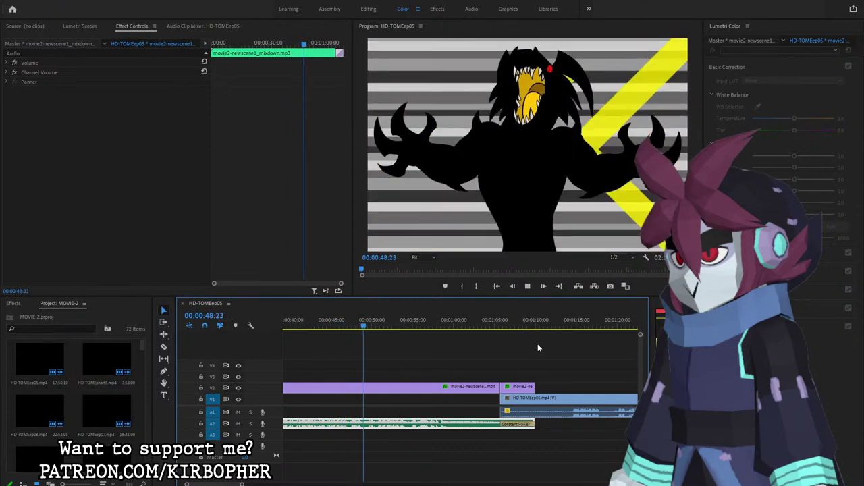
key(space)
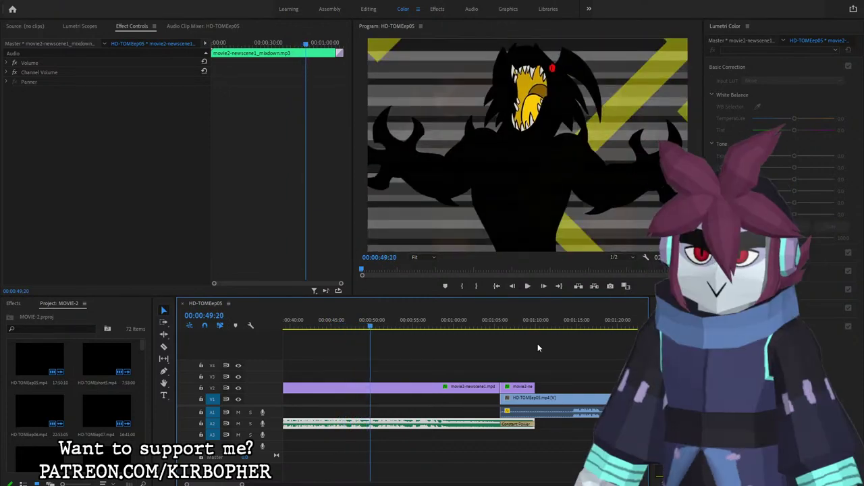
Clear the clip selection, view the whole HD-TOMEep05 timeline at once, and return the playhead to the sequence start at 00:00:00:00.
click(454, 387)
click(446, 368)
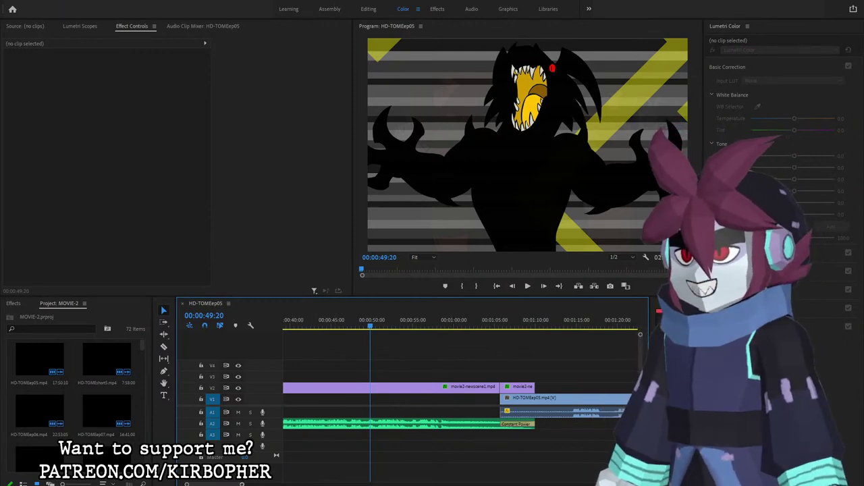
drag(241, 484, 603, 469)
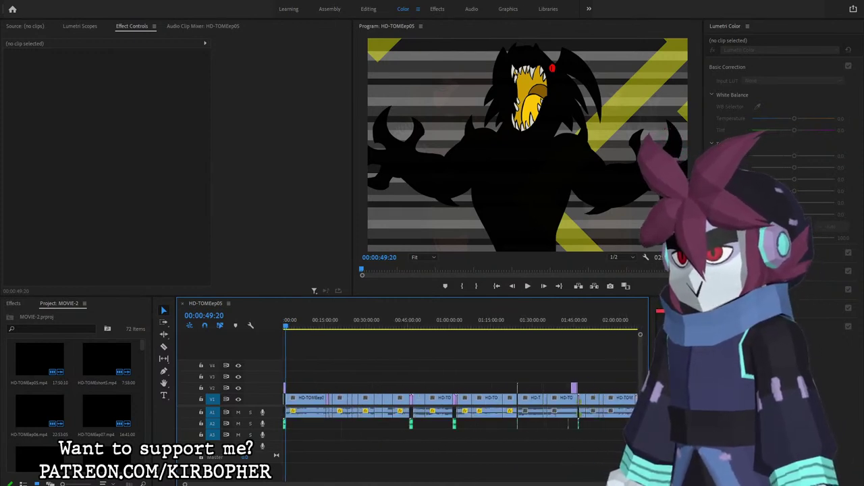
drag(603, 484, 265, 483)
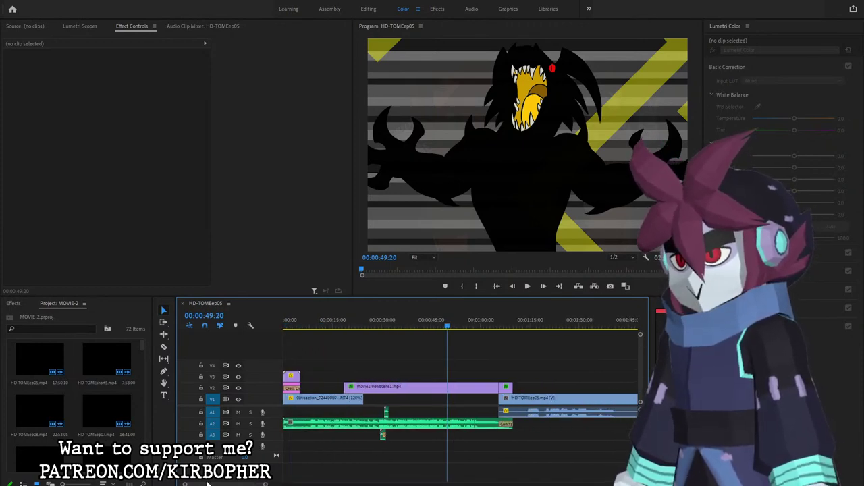
click(286, 323)
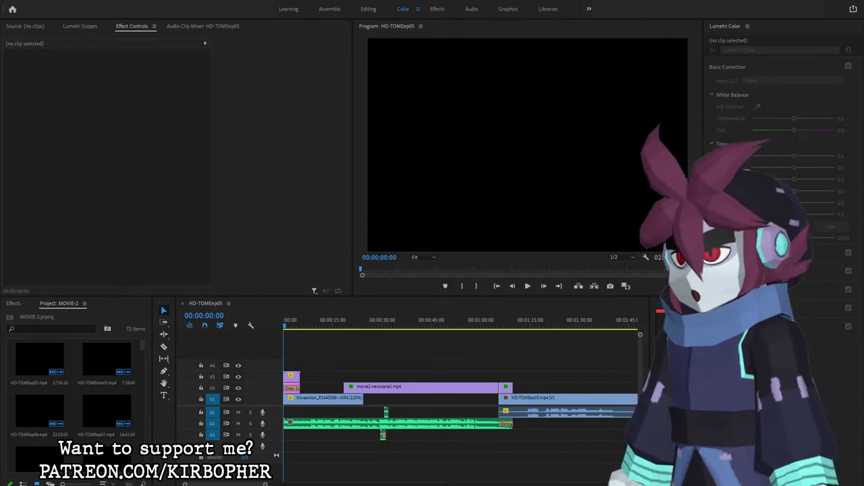
Look through the HD-TOMEep05 timeline as far as the closing ep10-finalscene clip and go back to its opening clips.
drag(225, 484, 467, 484)
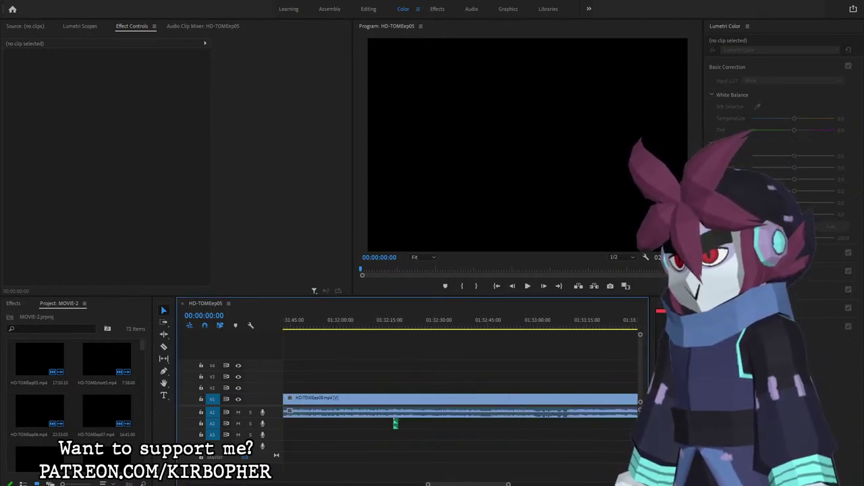
scroll(459, 398, right, 6)
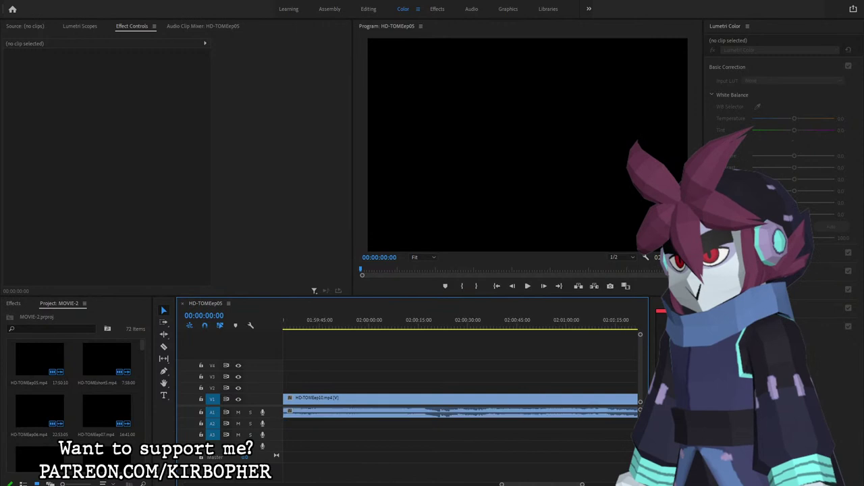
scroll(459, 398, right, 4)
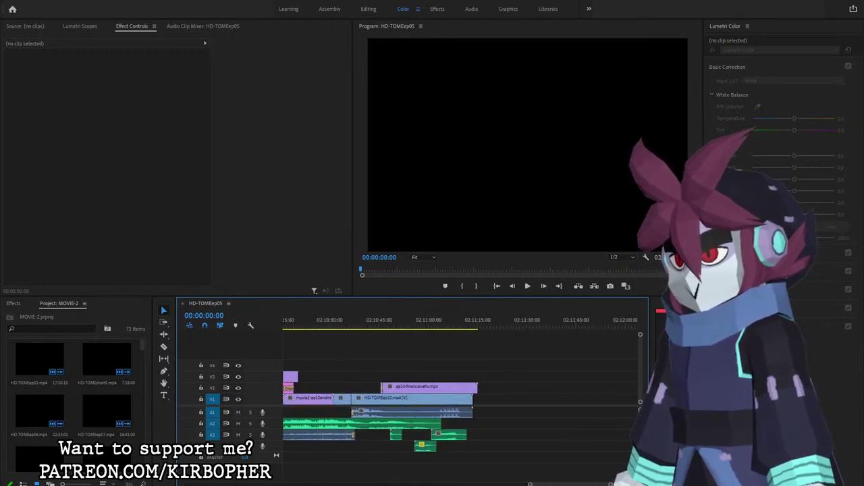
drag(574, 484, 234, 483)
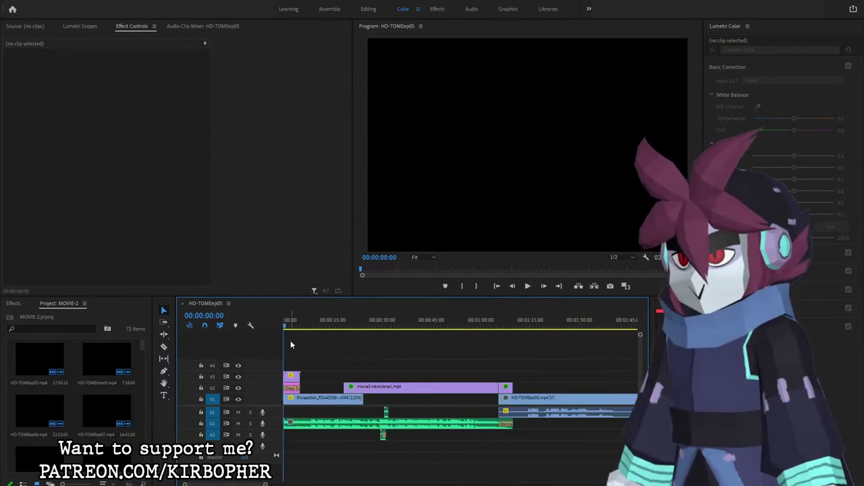
drag(291, 326, 264, 331)
click(310, 347)
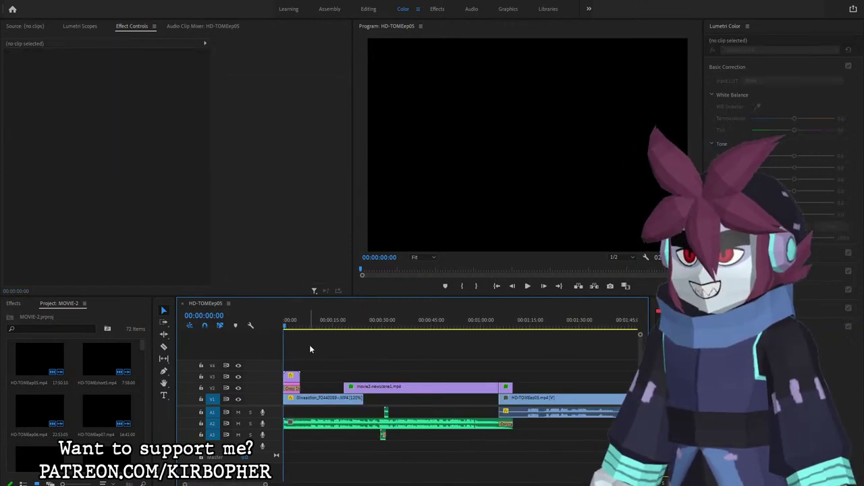